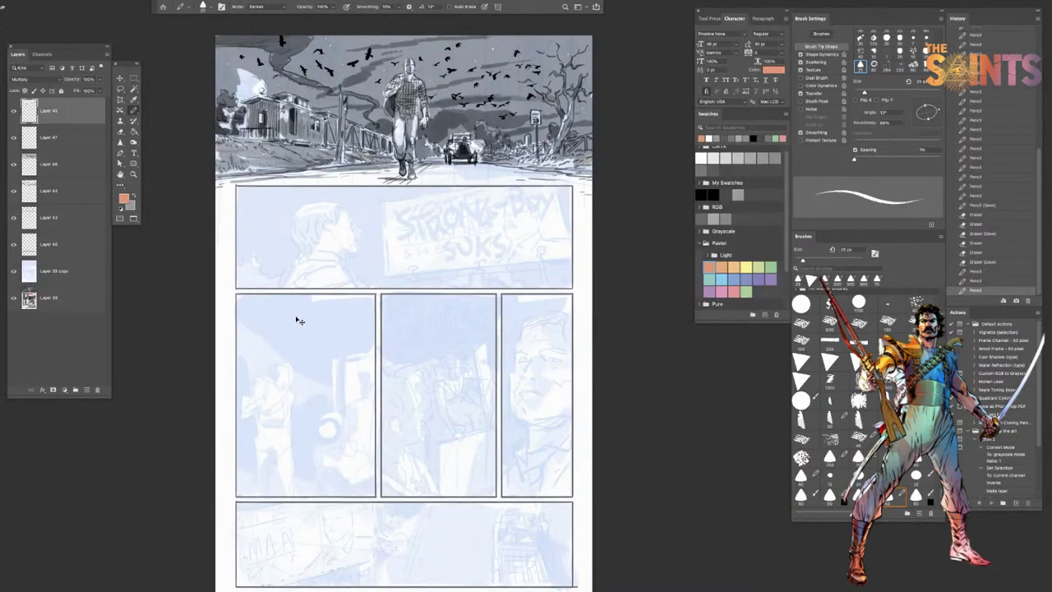
Step: On a new layer, draw a straight orange horizon line across the full page width just below the wide second panel, using a 25 px pencil
key(bracketright)
key(bracketright)
key(bracketright)
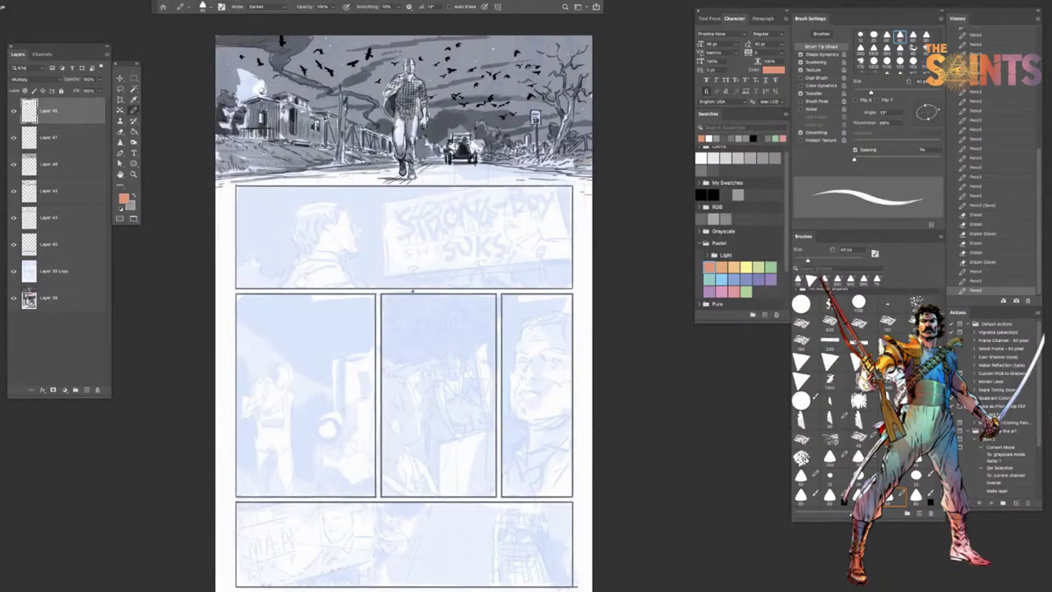
key(bracketleft)
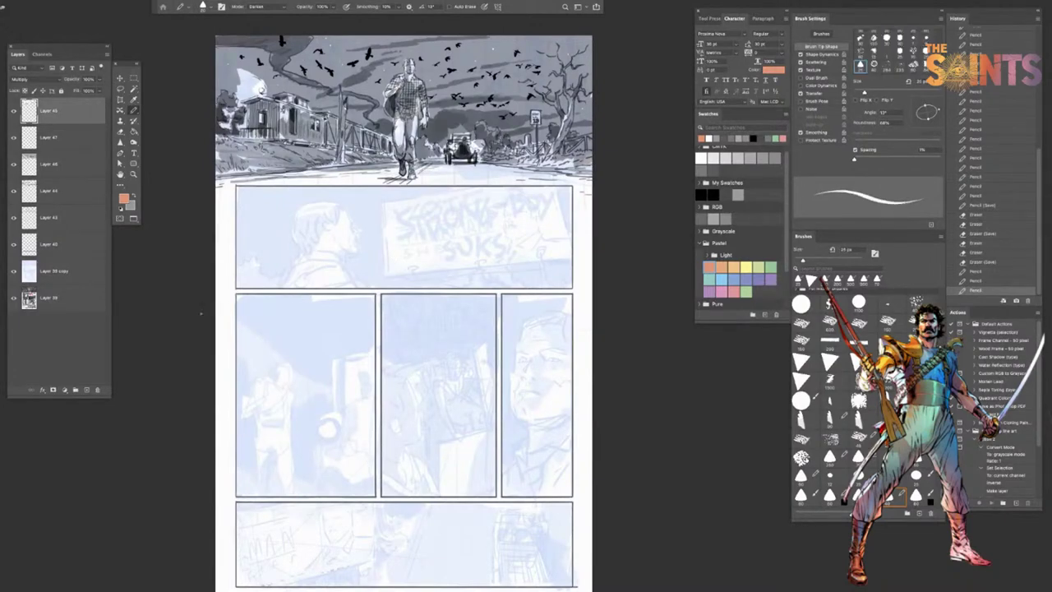
click(87, 389)
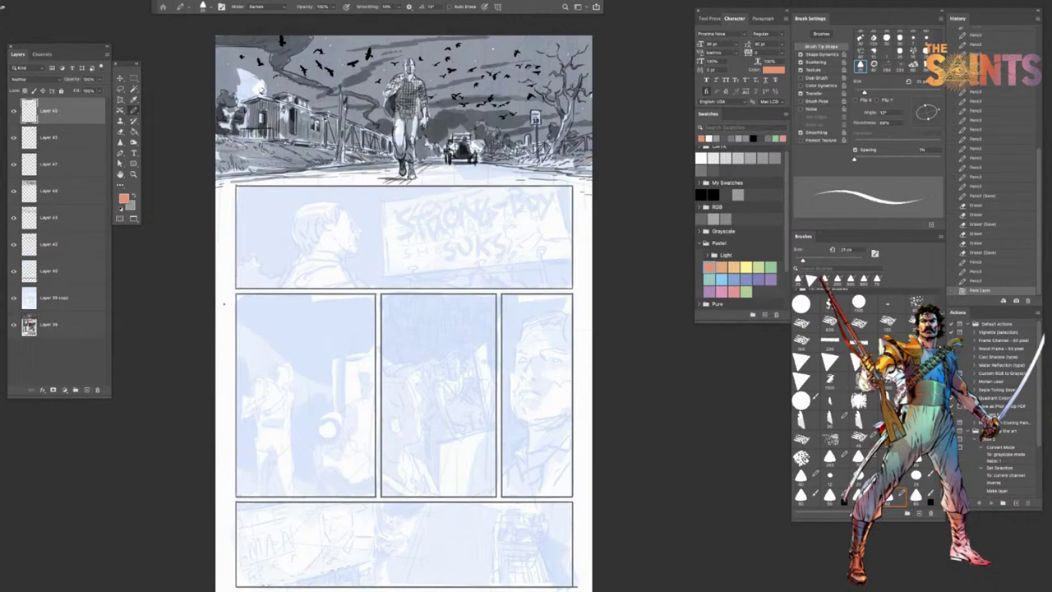
drag(215, 308, 624, 307)
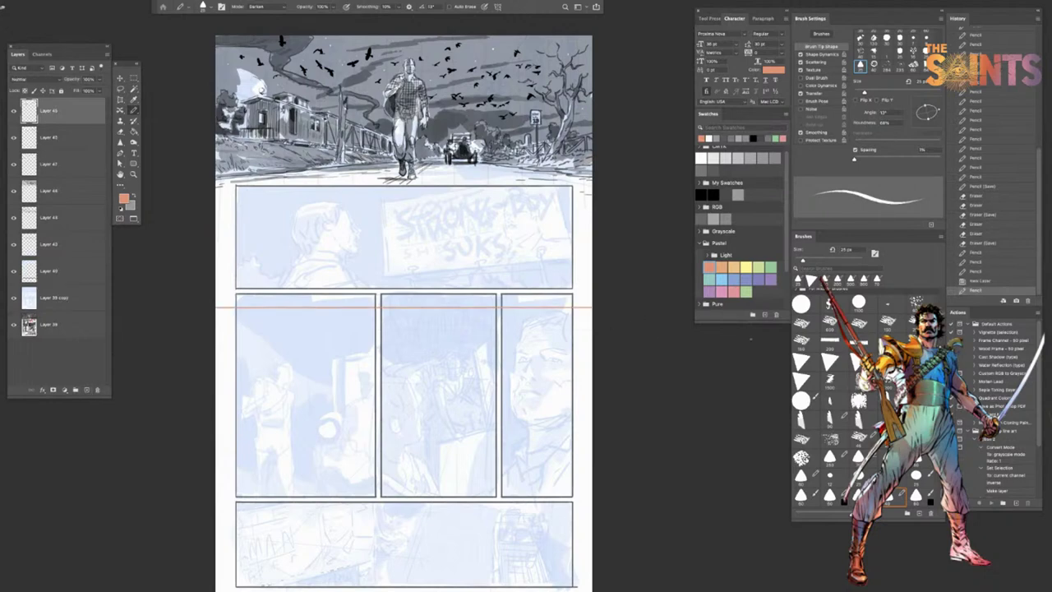
key(ctrl+z)
drag(216, 298, 590, 297)
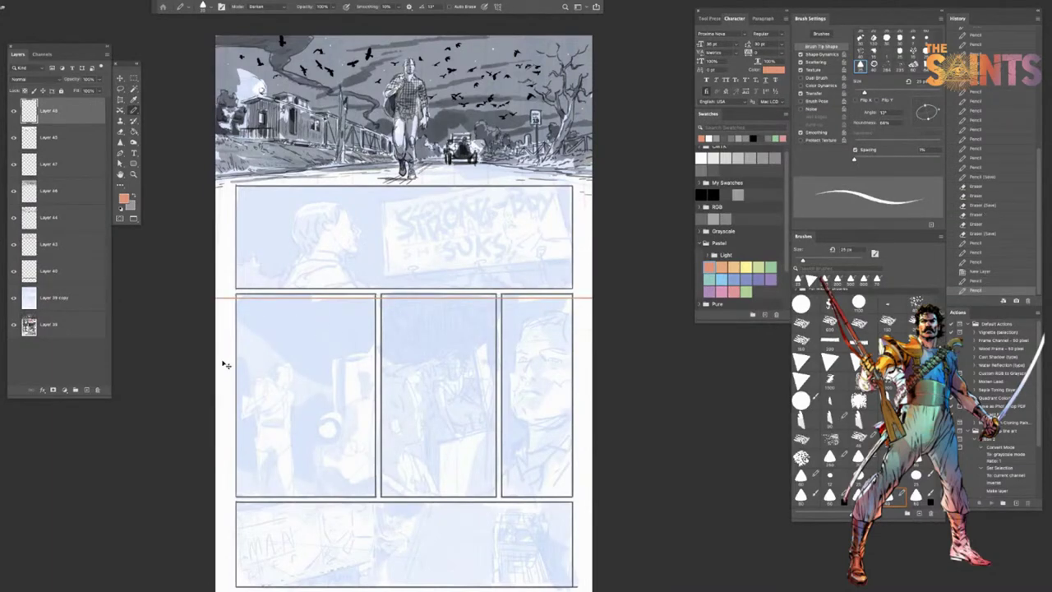
key(ctrl+z)
drag(213, 302, 590, 303)
Step: Draw a light blue perspective line from near the horizon's right end to the wide panel's upper-left corner and set the Pencil mode to Multiply
click(719, 279)
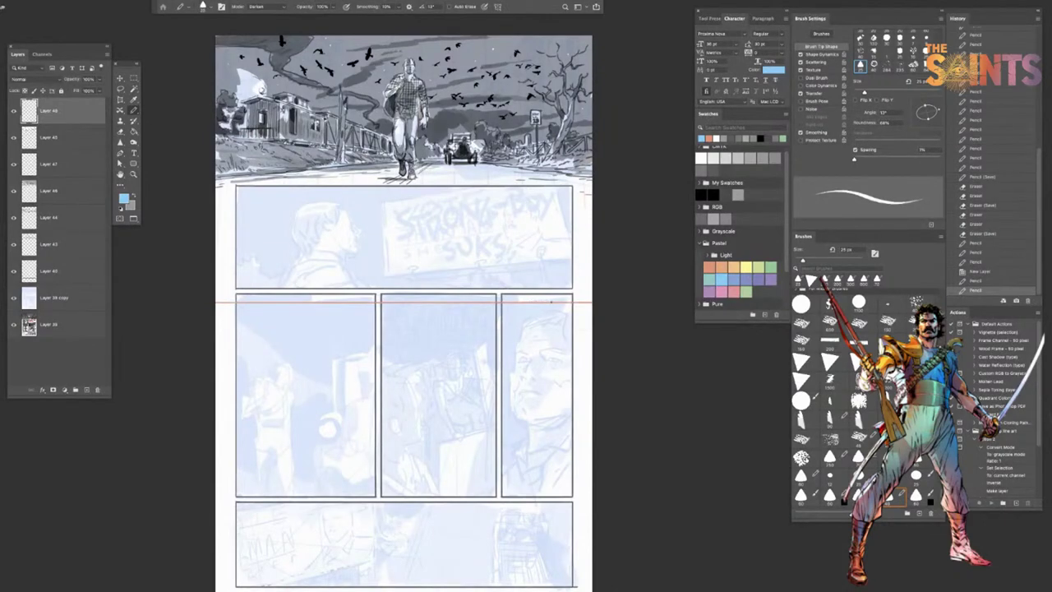
drag(546, 302, 512, 289)
shift+click(216, 181)
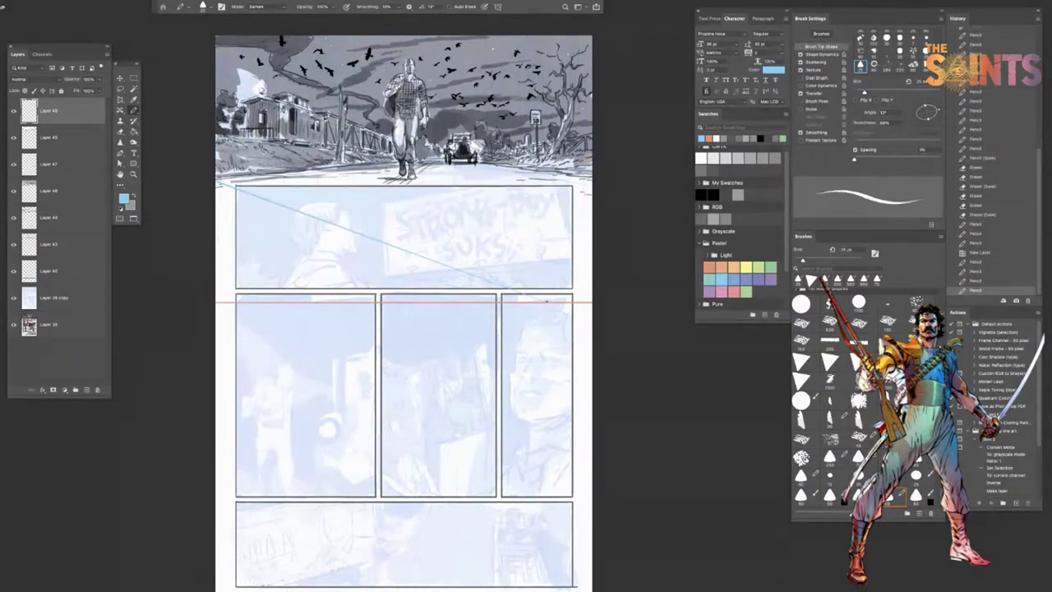
click(276, 8)
click(272, 32)
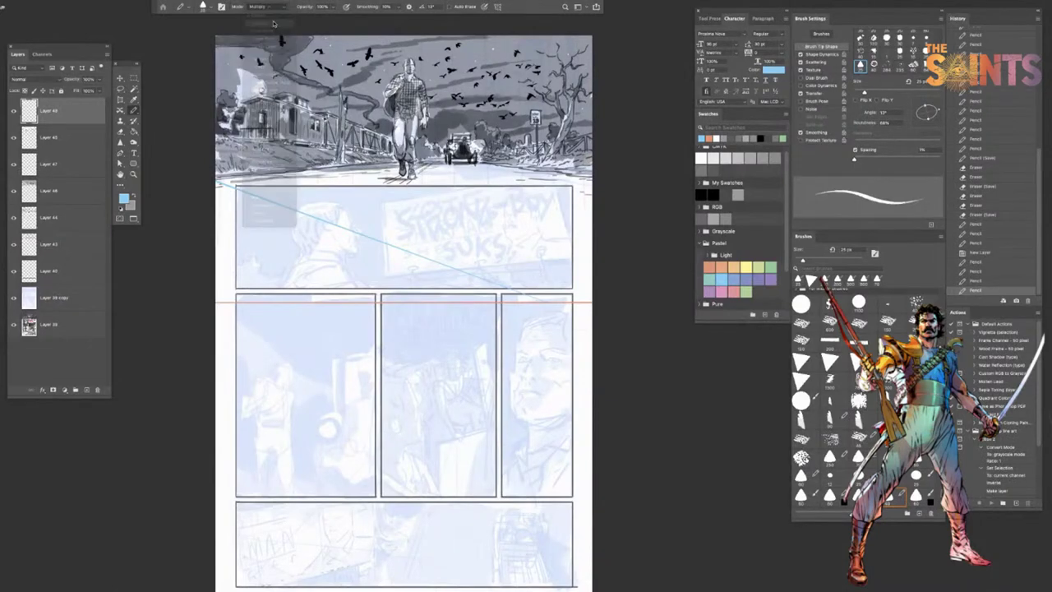
Step: Draw light blue lines from the vanishing point on the horizon up to the road, the panel's upper-right corner and the page's right edge
click(546, 302)
shift+click(438, 166)
click(546, 302)
shift+click(569, 164)
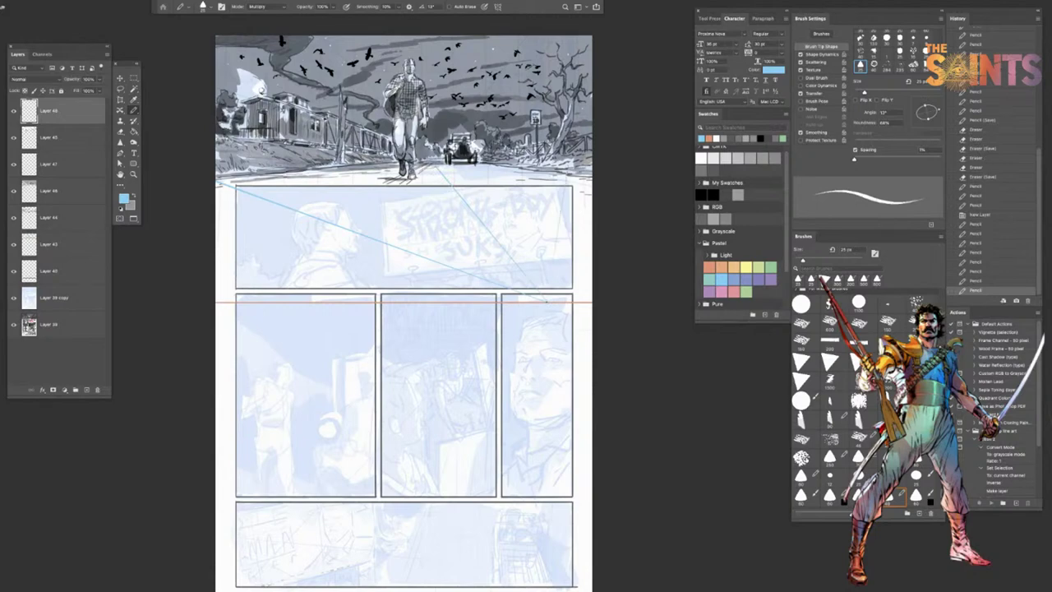
click(546, 301)
shift+click(590, 272)
click(546, 302)
shift+click(590, 272)
Step: Draw a light blue line from the vanishing point to the page's left edge near the wide panel's base, and save the file
click(547, 301)
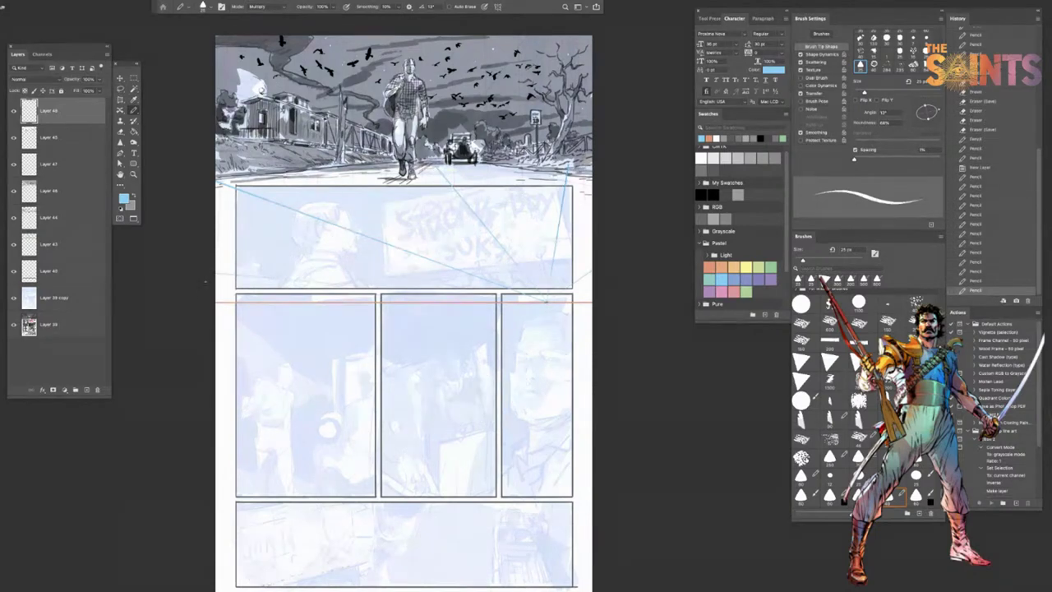
key(super+z)
click(546, 302)
shift+click(201, 270)
shift+click(546, 301)
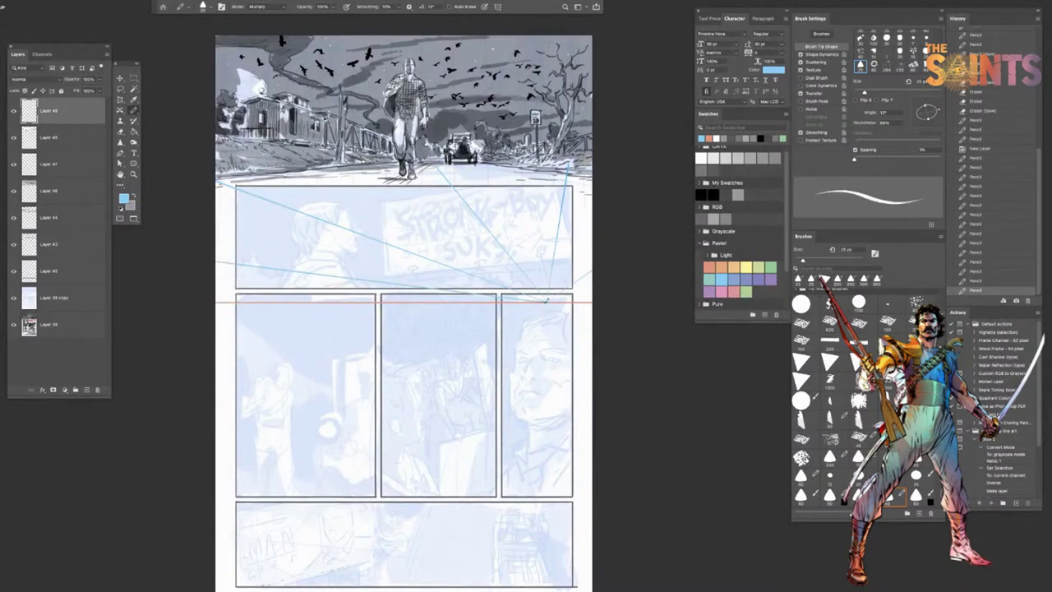
key(super+s)
Step: Choose light green as the drawing color and add a new layer with its blending mode set to Multiply
drag(381, 419, 399, 422)
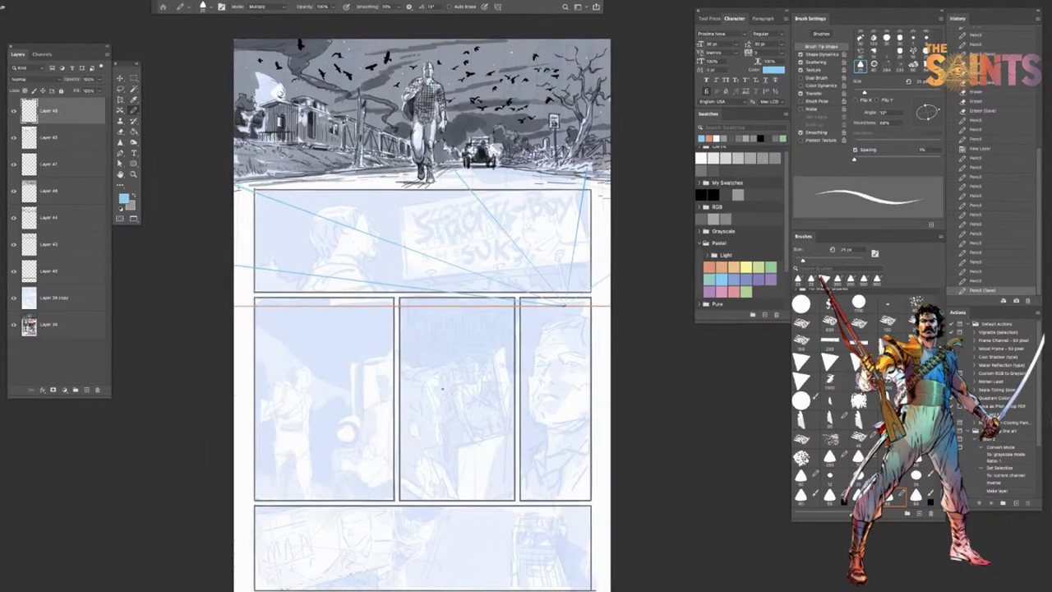
click(771, 266)
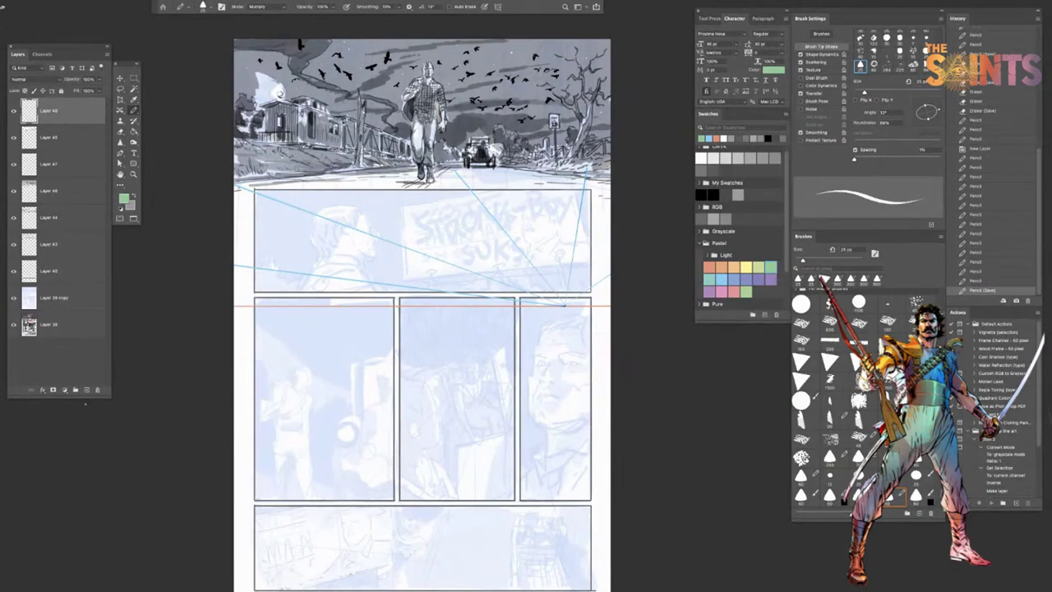
click(86, 390)
click(33, 79)
click(33, 103)
Step: Draw five horizontal green lines across the full page width, spread from just above the wide panel down to its lower border
drag(283, 206, 625, 207)
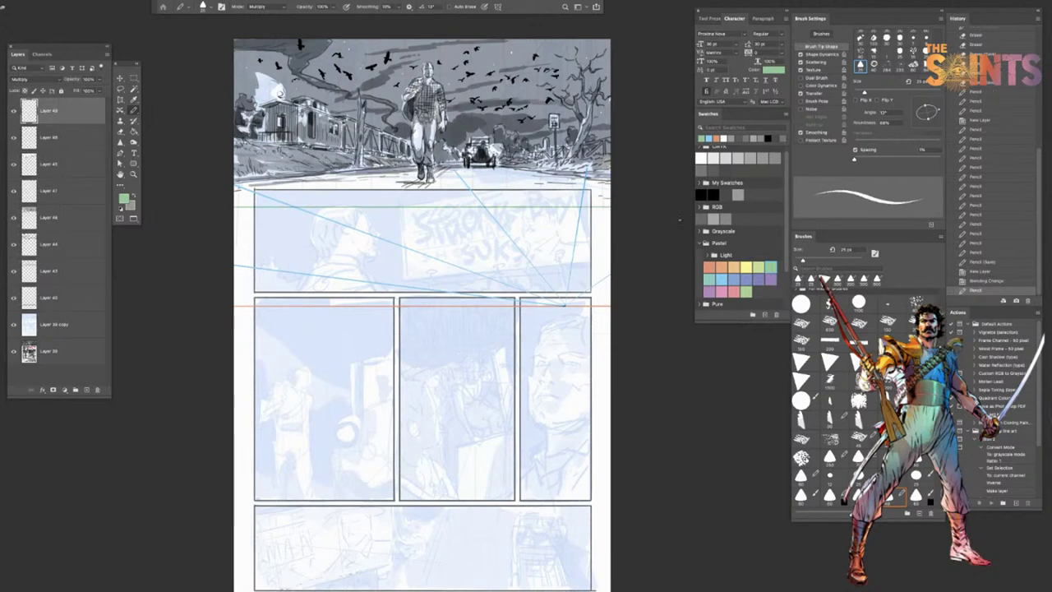
drag(236, 235, 649, 237)
drag(233, 265, 608, 265)
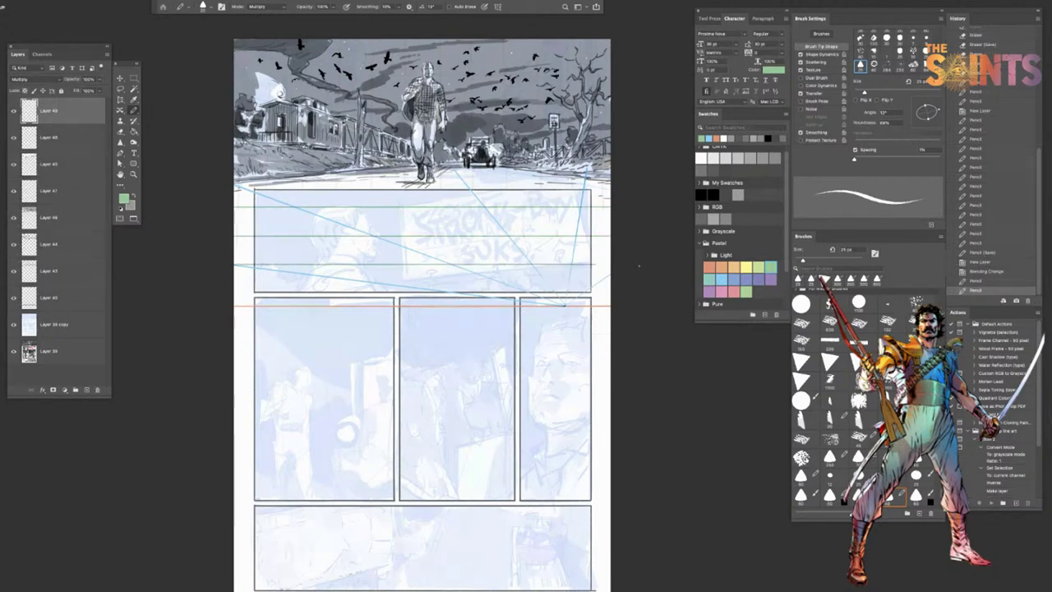
drag(233, 290, 611, 288)
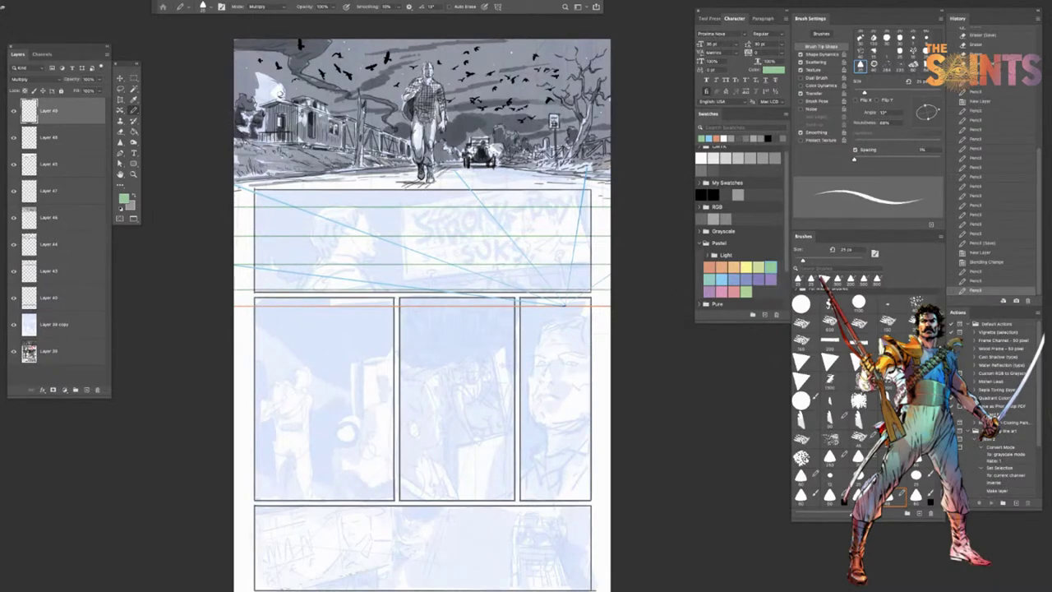
drag(234, 182, 612, 182)
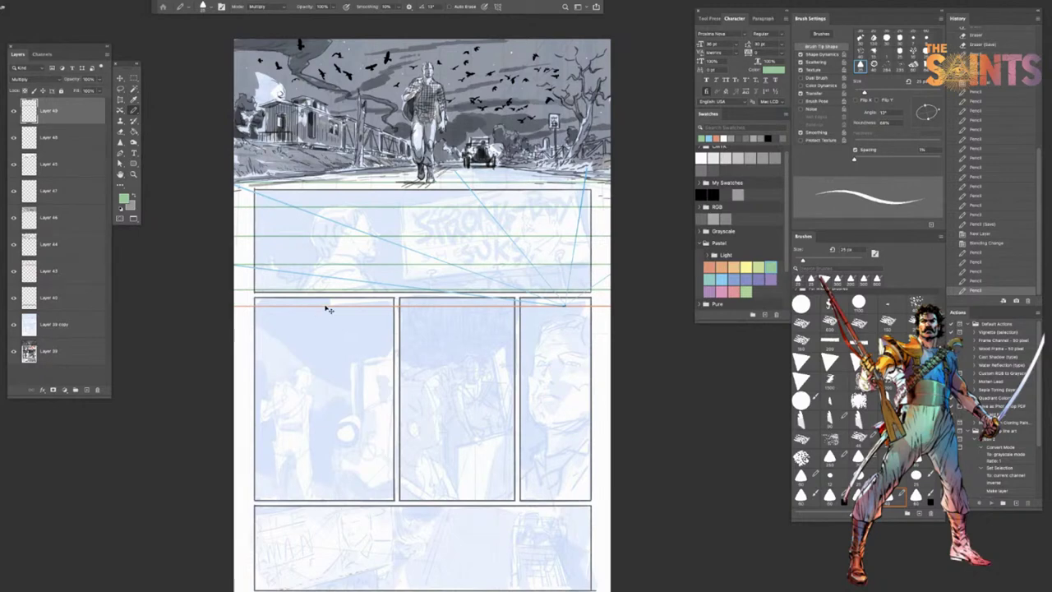
Step: Try distorting the green line layer so that its lines slope upward toward the page's right edge
key(ctrl+t)
right_click(442, 237)
click(480, 279)
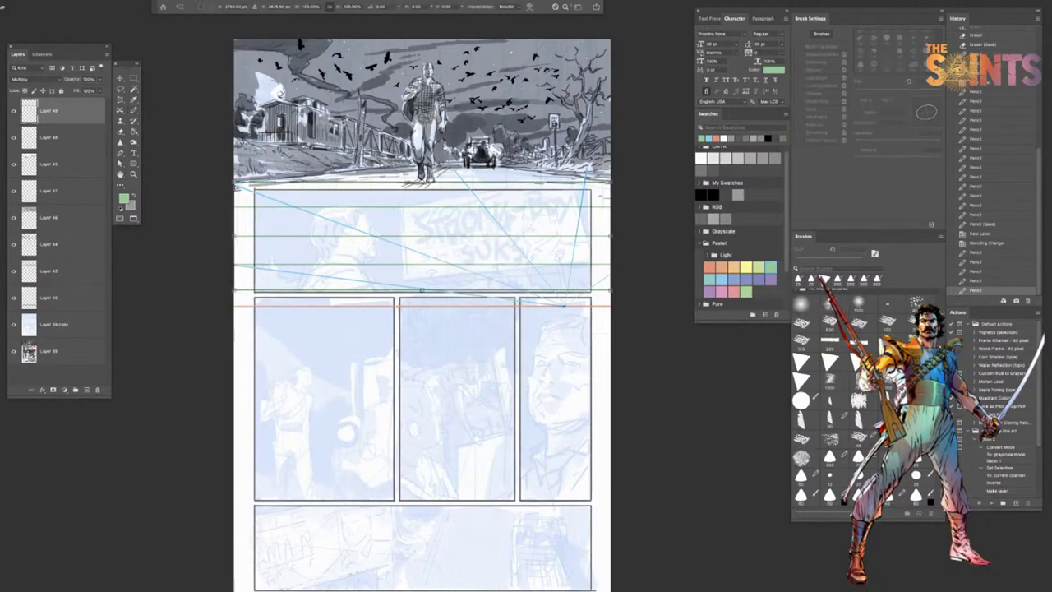
drag(235, 290, 234, 295)
drag(235, 182, 237, 224)
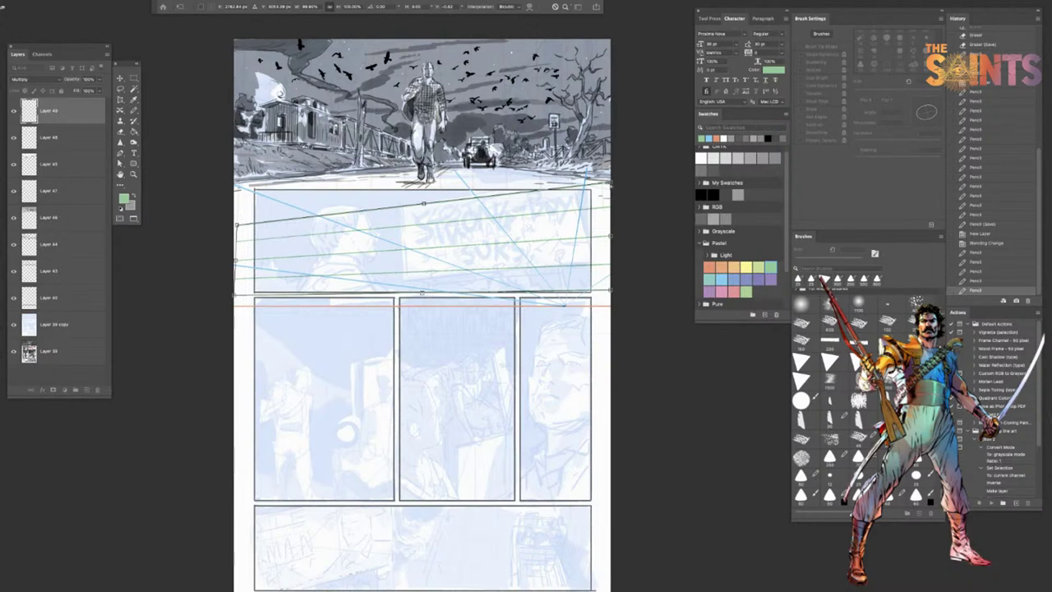
drag(609, 179, 614, 173)
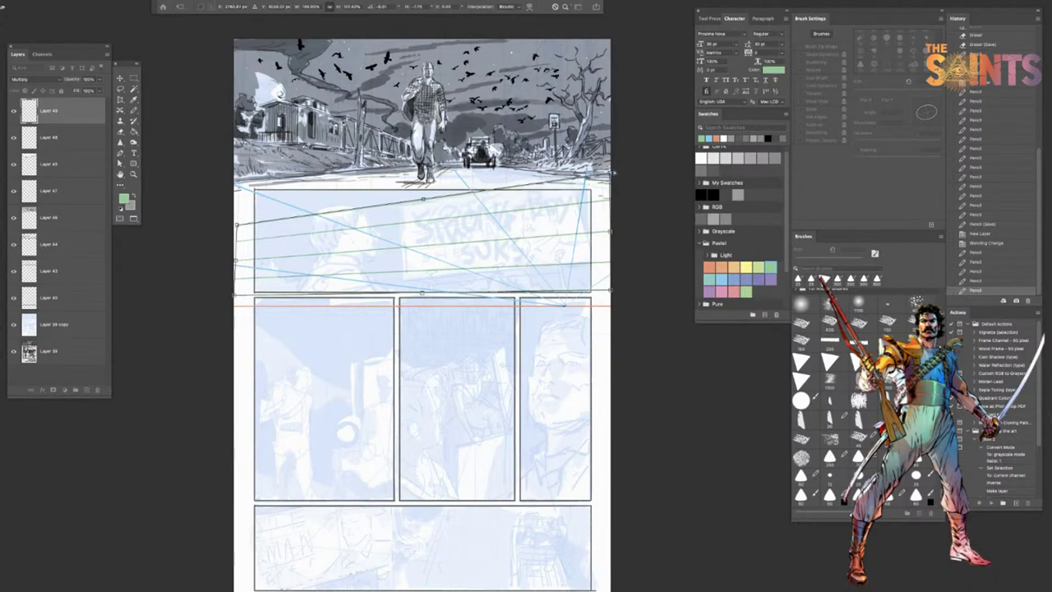
drag(237, 226, 235, 228)
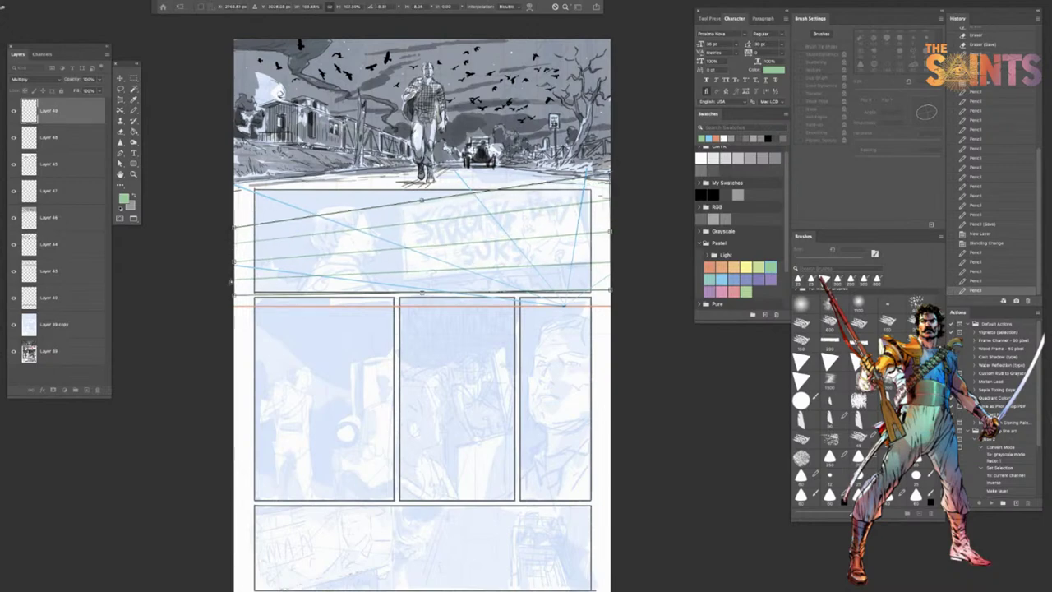
mouse_move(235, 297)
mouse_down()
mouse_move(237, 311)
mouse_move(235, 293)
mouse_up()
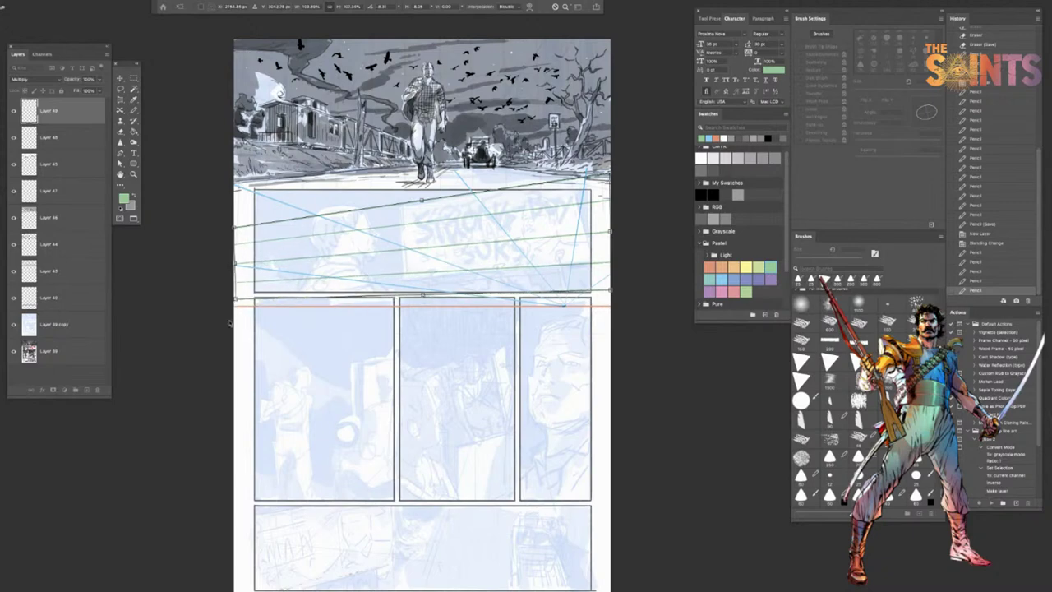
key(Return)
key(b)
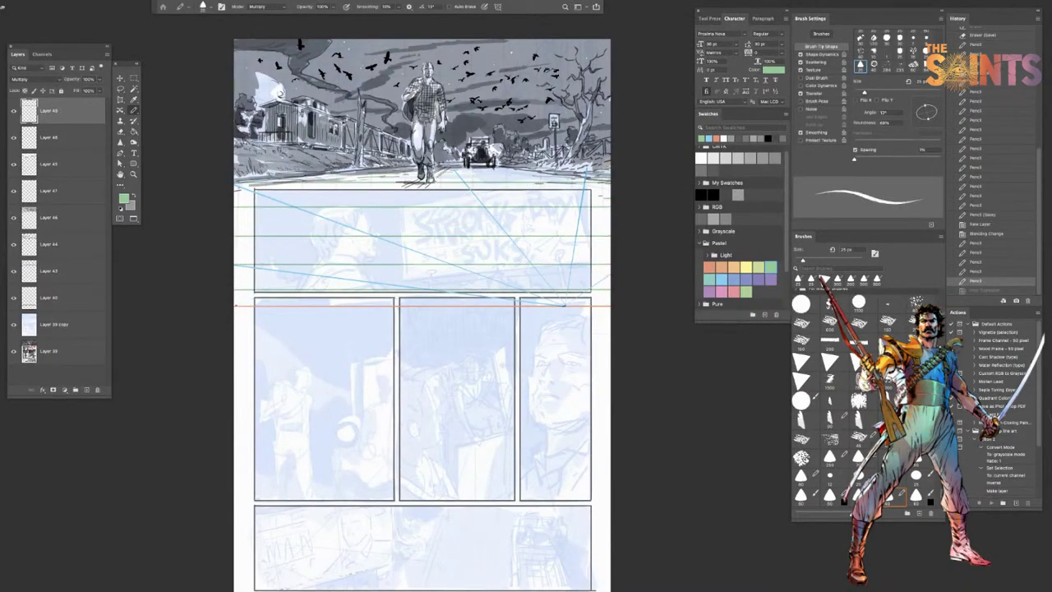
Step: Add a green line along the horizon and distort the green line layer so its upper lines slope upward toward the page's right edge
drag(235, 306, 555, 306)
drag(233, 306, 636, 309)
key(ctrl+t)
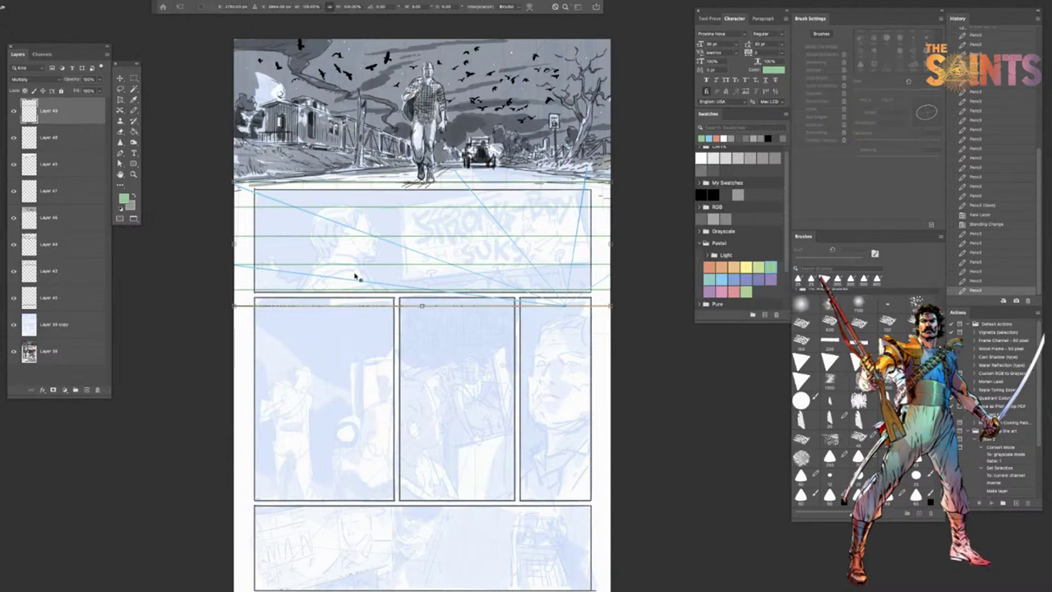
right_click(383, 257)
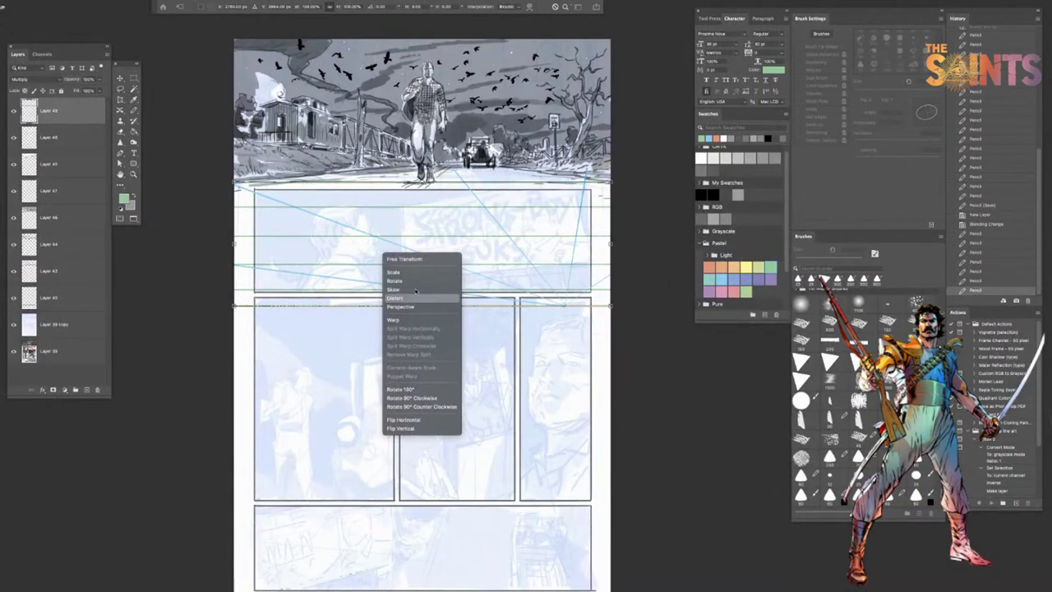
click(444, 305)
drag(235, 182, 234, 236)
drag(613, 182, 612, 172)
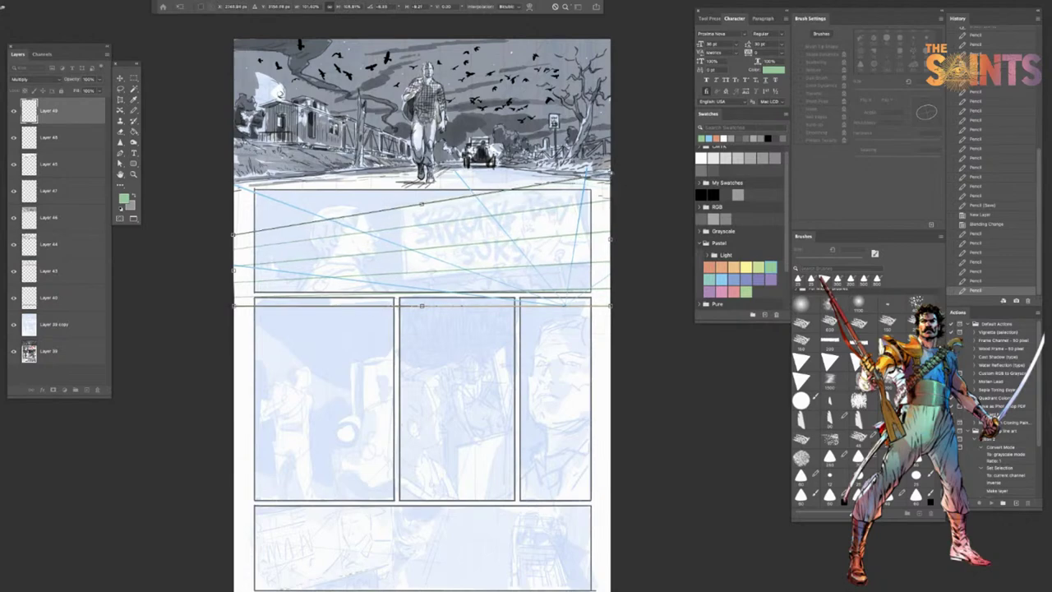
key(Return)
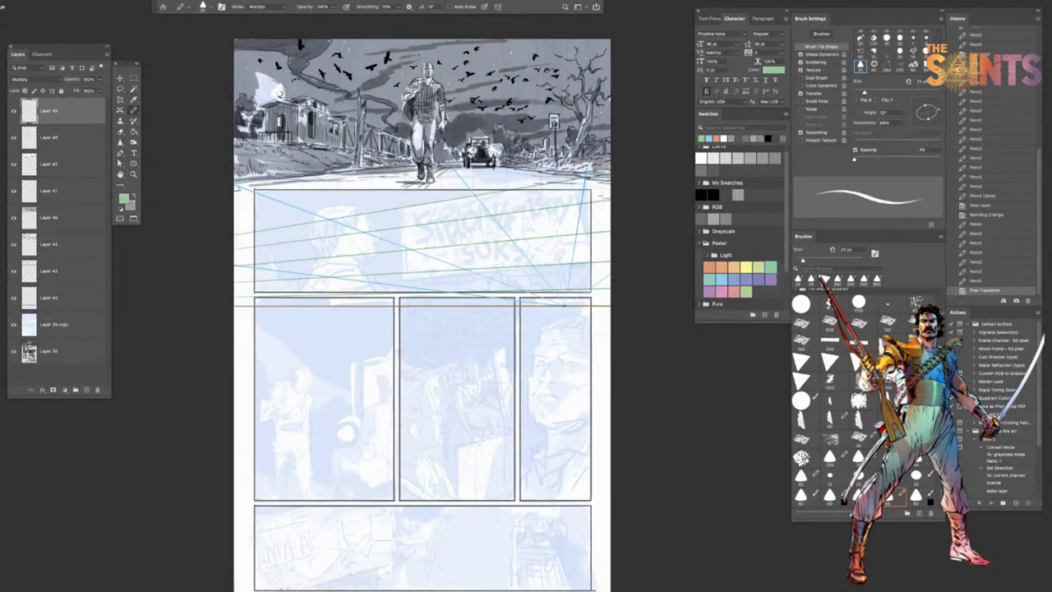
Step: On a new layer, draw five vertical pink lines through the left part of the wide panel, extending past its upper and lower borders
click(730, 290)
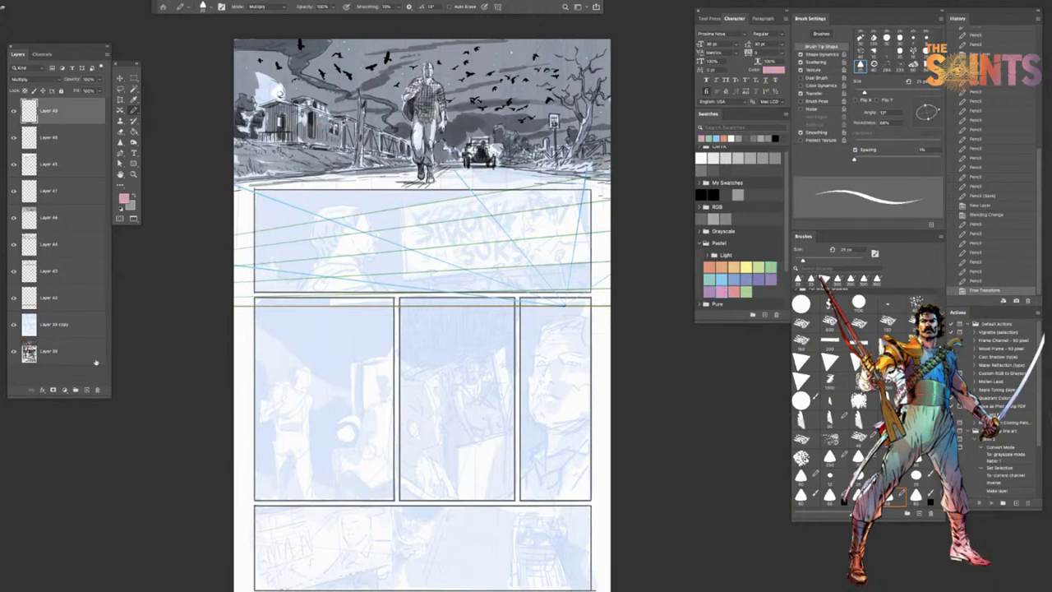
click(87, 390)
drag(275, 184, 275, 347)
drag(297, 187, 297, 347)
key(ctrl+z)
drag(301, 191, 301, 365)
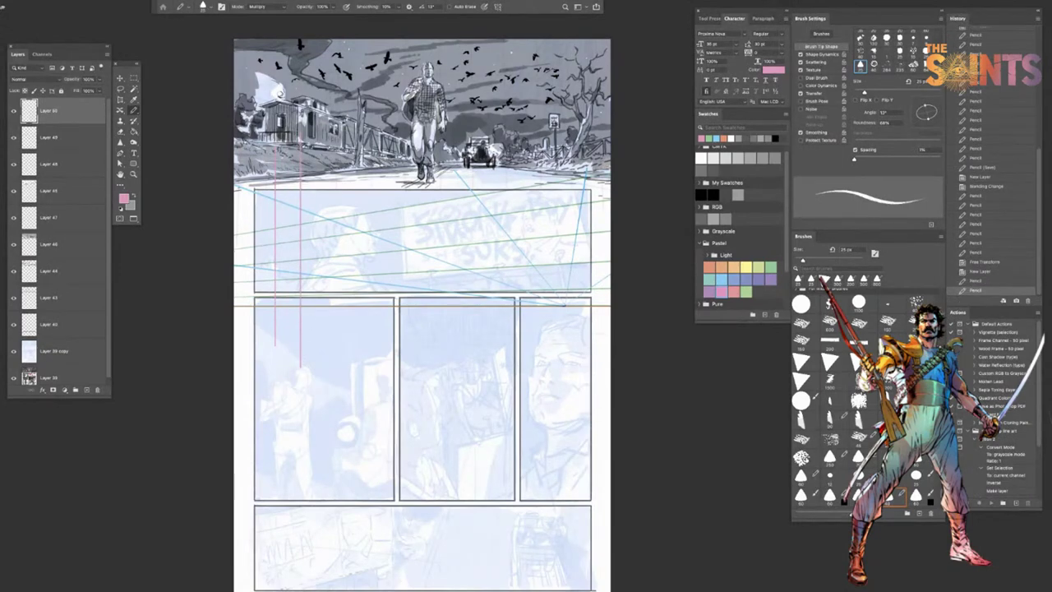
drag(332, 189, 332, 351)
drag(368, 167, 369, 373)
drag(392, 174, 391, 394)
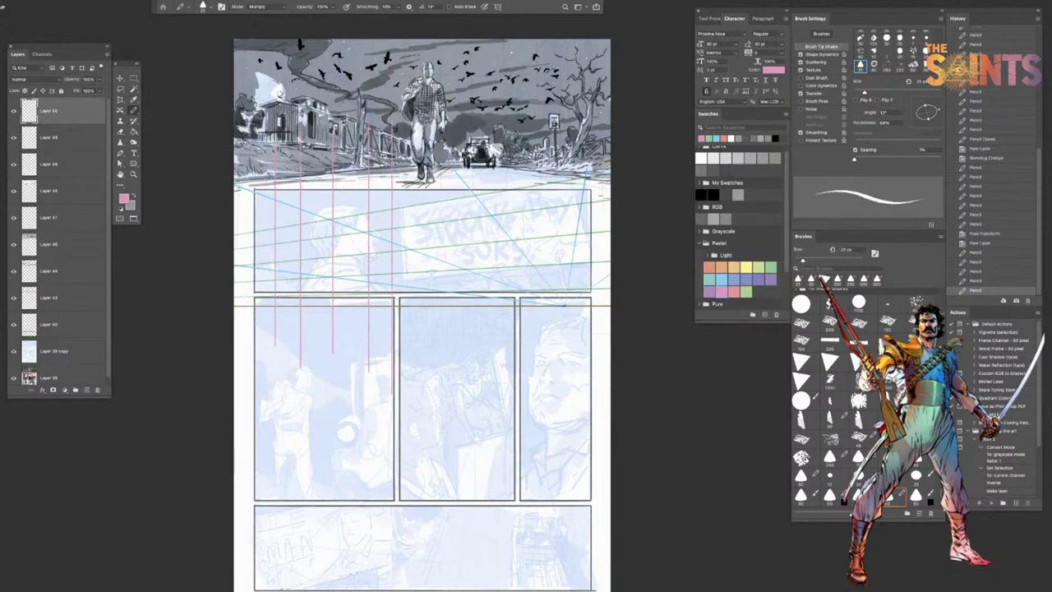
Step: Draw seven more evenly spaced vertical pink lines from the middle of the wide panel to near its right border
drag(426, 189, 426, 367)
key(ctrl+z)
drag(419, 178, 419, 345)
drag(445, 150, 445, 342)
drag(471, 127, 471, 355)
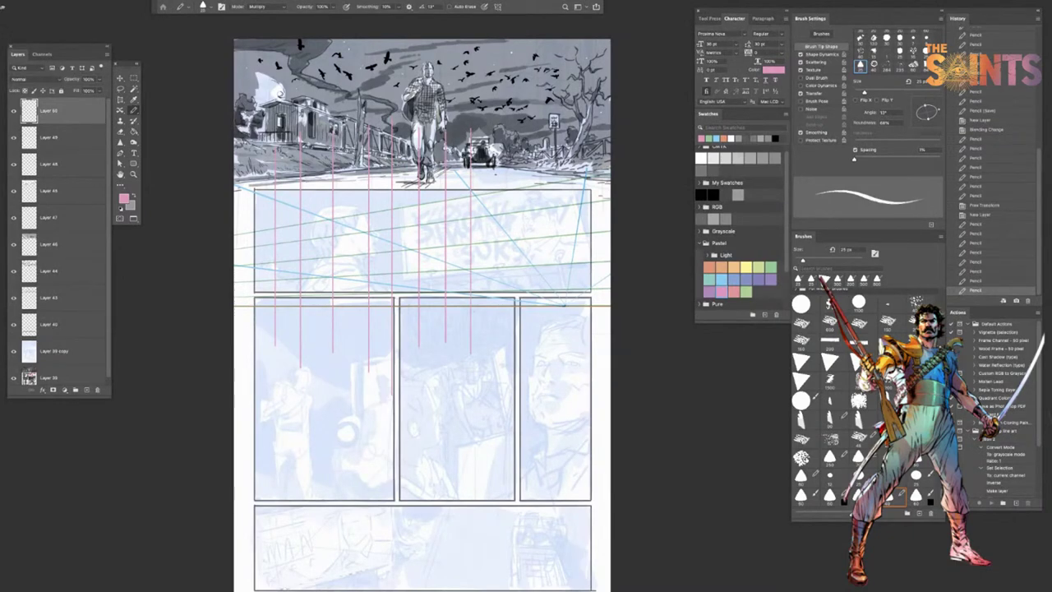
drag(496, 131, 497, 354)
drag(522, 122, 523, 376)
drag(547, 123, 547, 361)
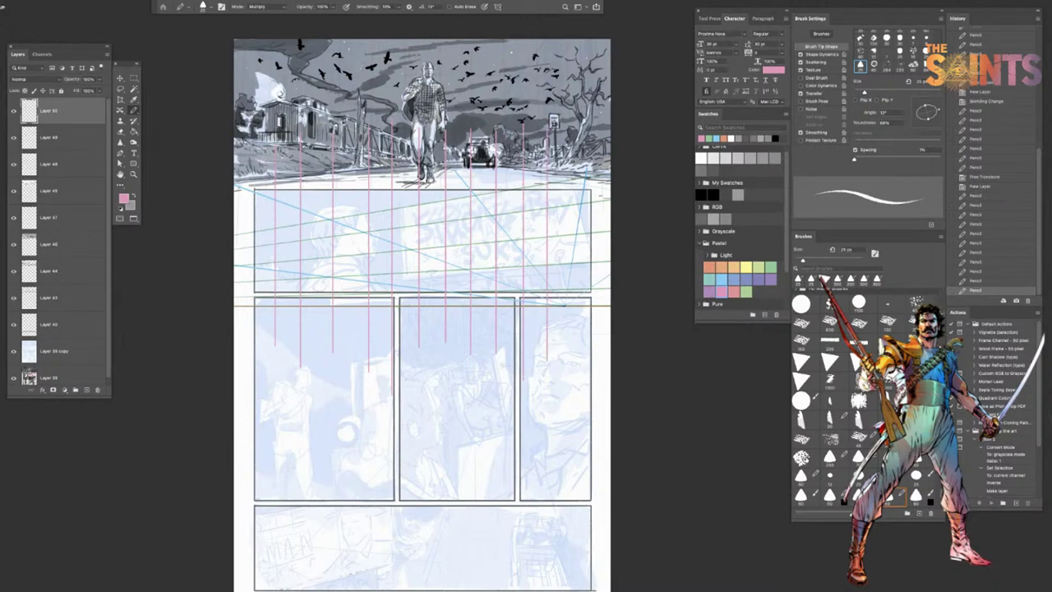
drag(568, 130, 568, 365)
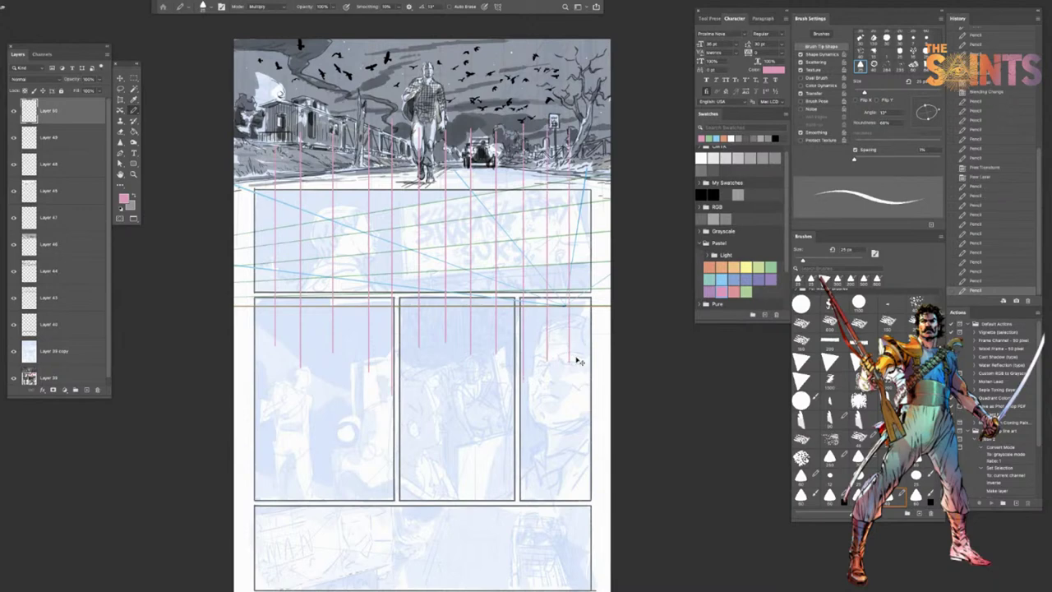
key(ctrl+z)
drag(571, 128, 571, 352)
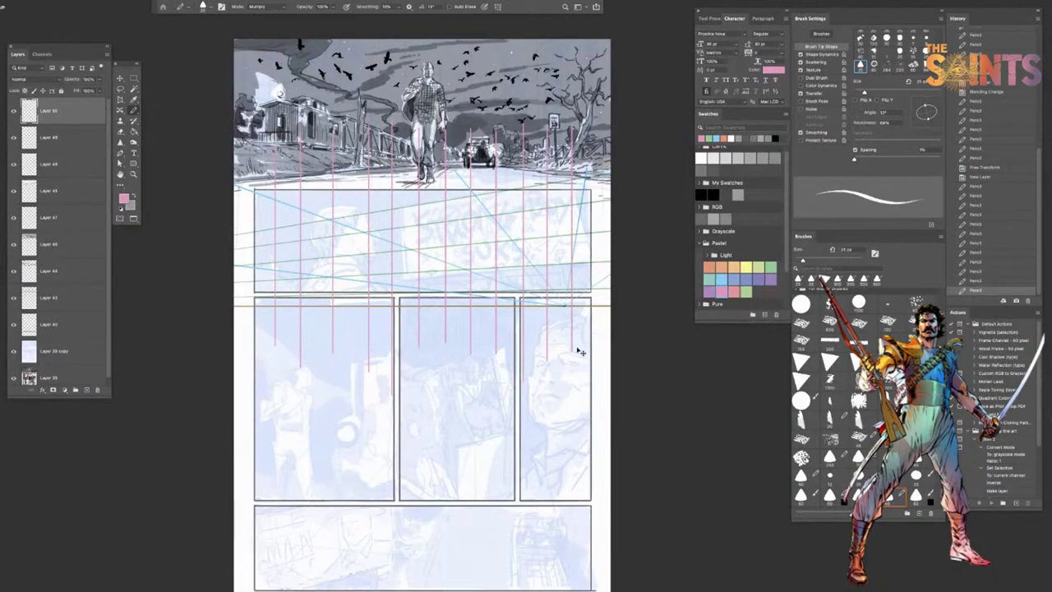
Step: Try distorting the pink line layer so its vertical lines lean inward at the upper right
key(ctrl+t)
right_click(441, 258)
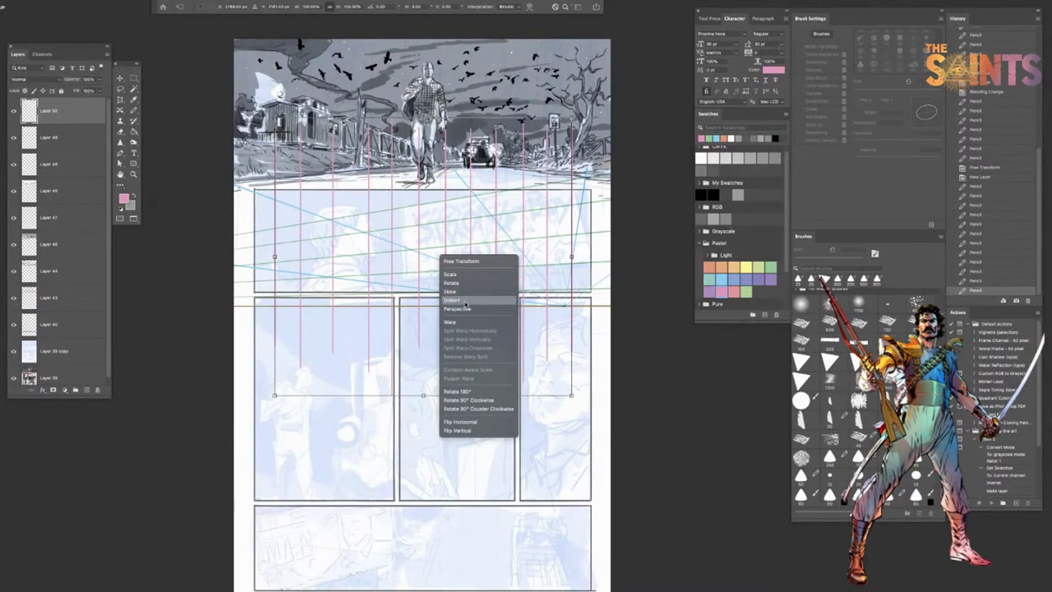
click(471, 288)
mouse_move(572, 119)
mouse_down()
mouse_move(544, 120)
mouse_move(555, 115)
mouse_up()
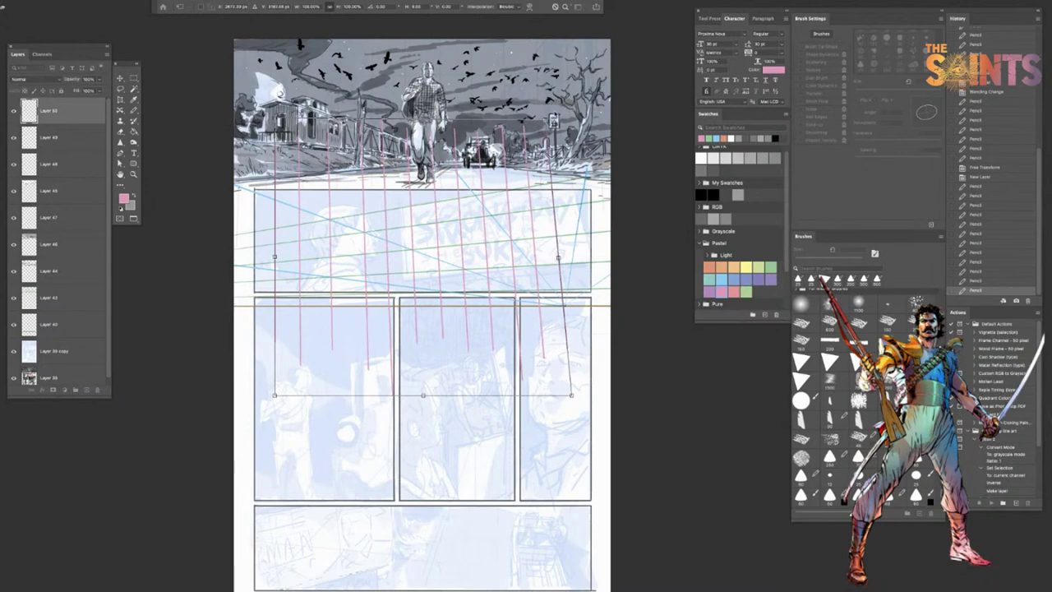
key(Return)
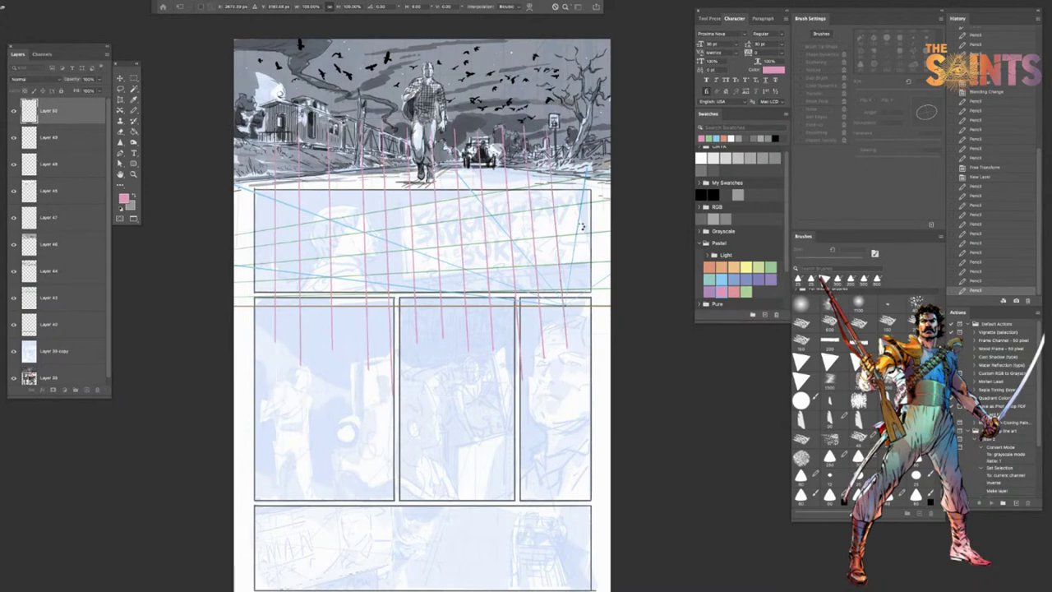
Step: Add vertical pink lines along the wide panel's left border, its right border and the page's right edge
drag(590, 126, 591, 355)
drag(609, 131, 608, 374)
drag(255, 148, 255, 370)
drag(255, 309, 255, 414)
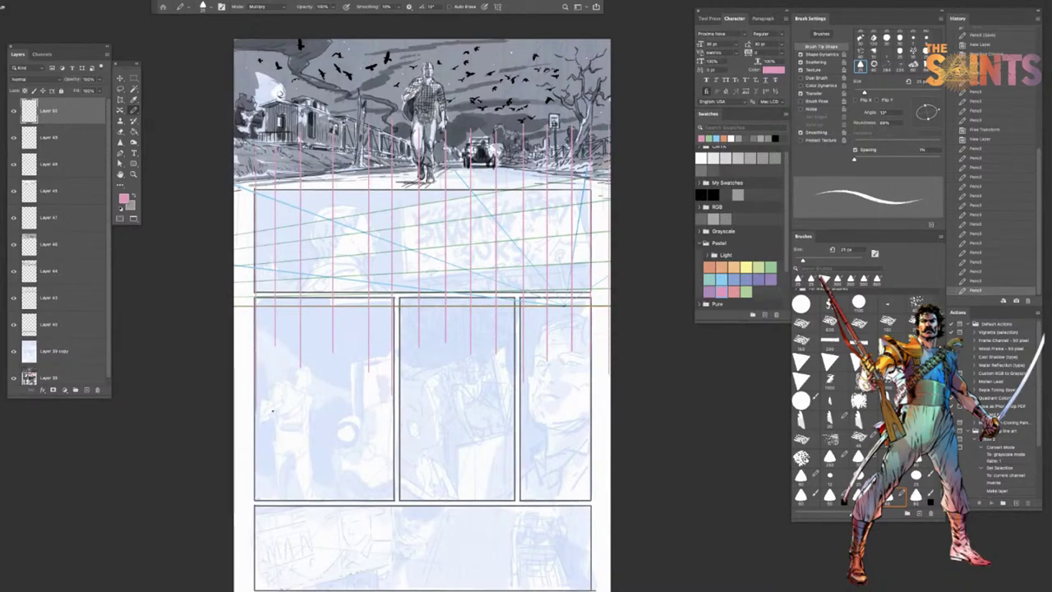
Step: Distort the pink line layer so its lines converge slightly upward from both sides, and set its blend mode to Multiply
key(ctrl+t)
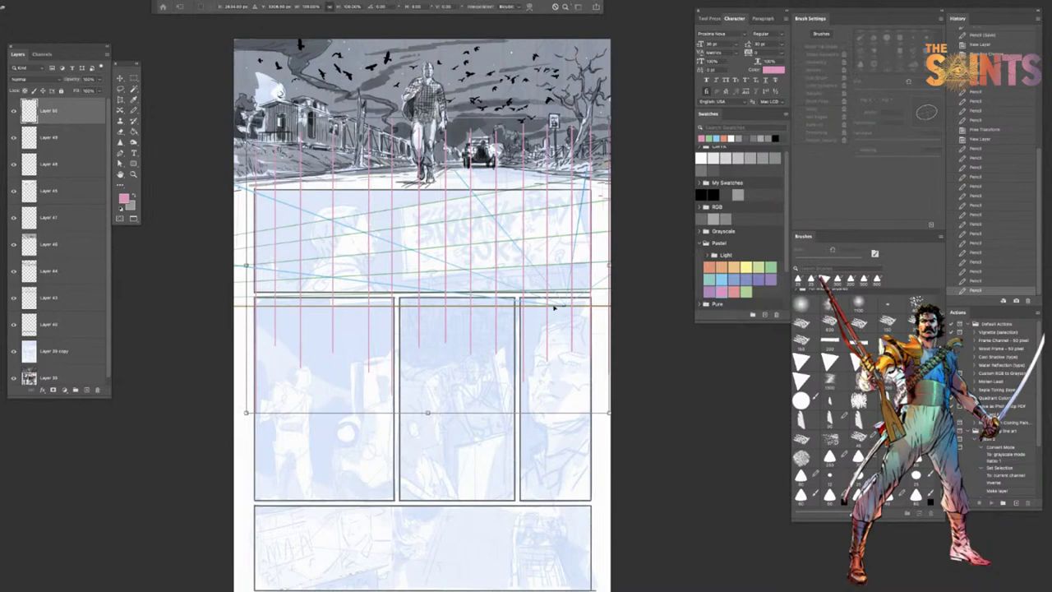
right_click(523, 287)
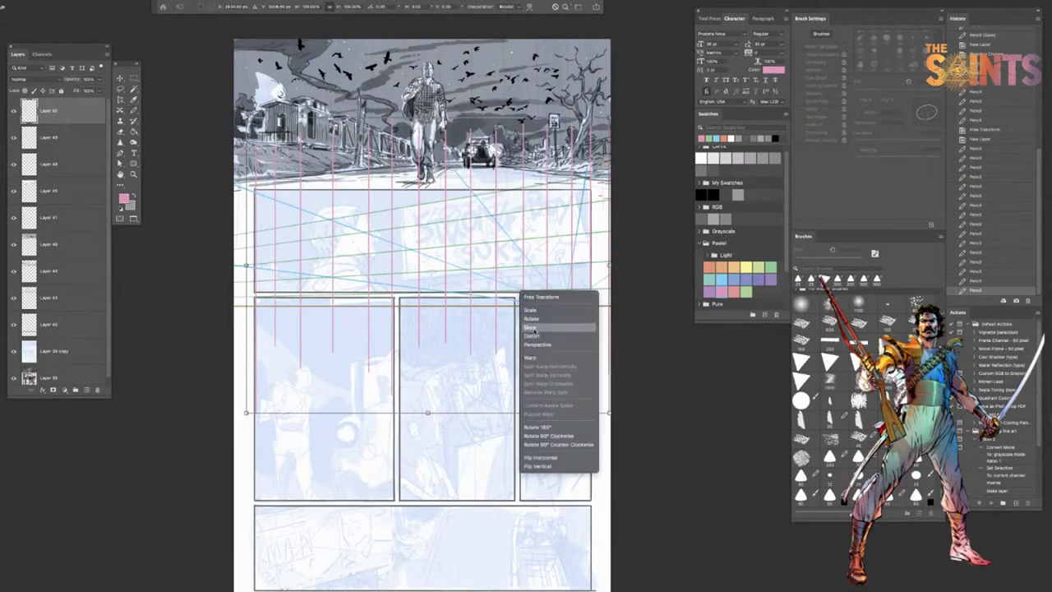
click(566, 264)
drag(610, 120, 583, 120)
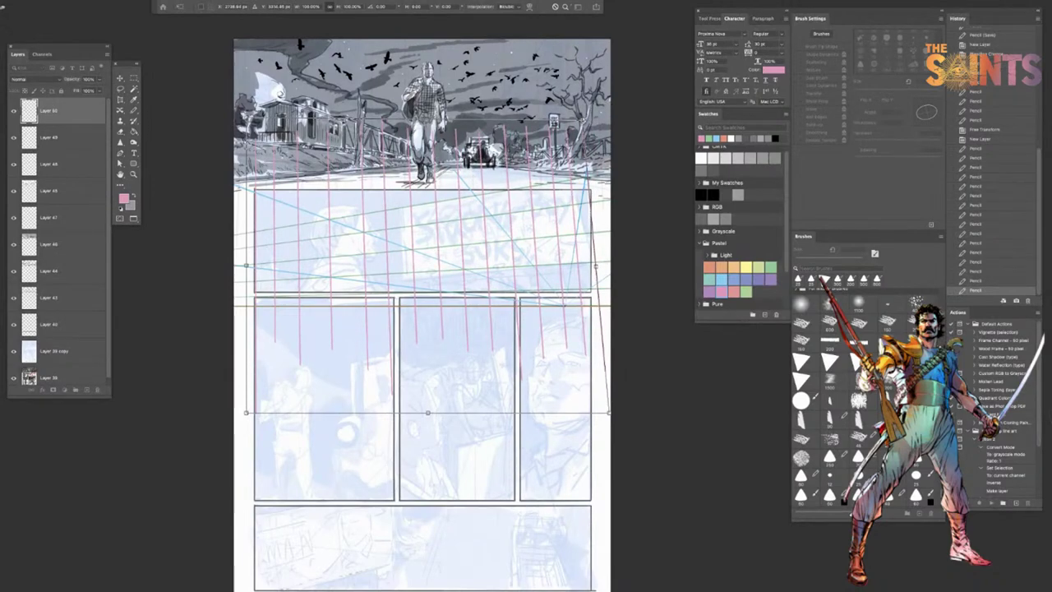
drag(246, 120, 258, 121)
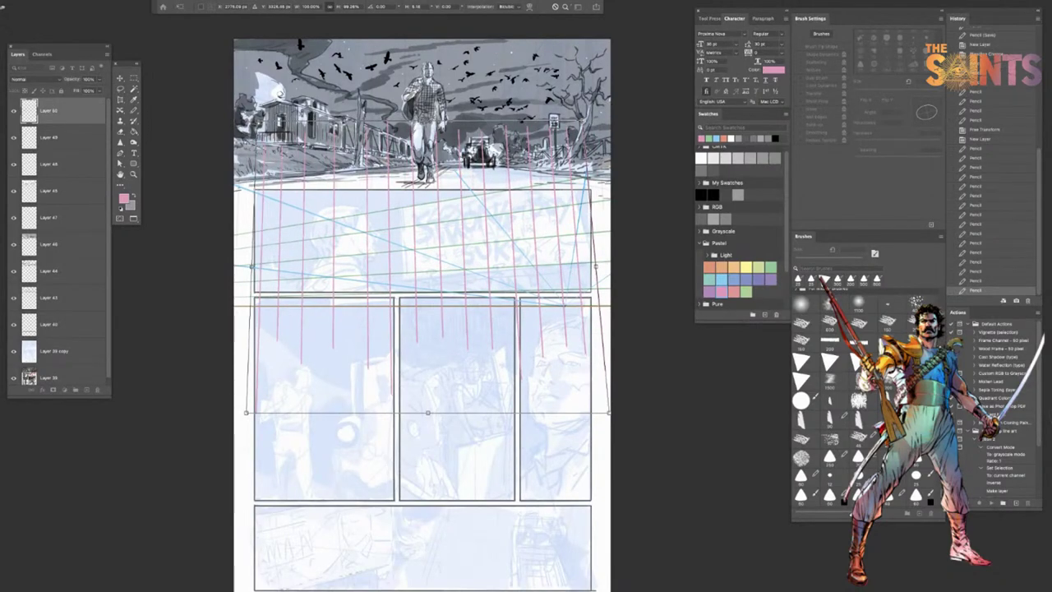
drag(583, 121, 580, 121)
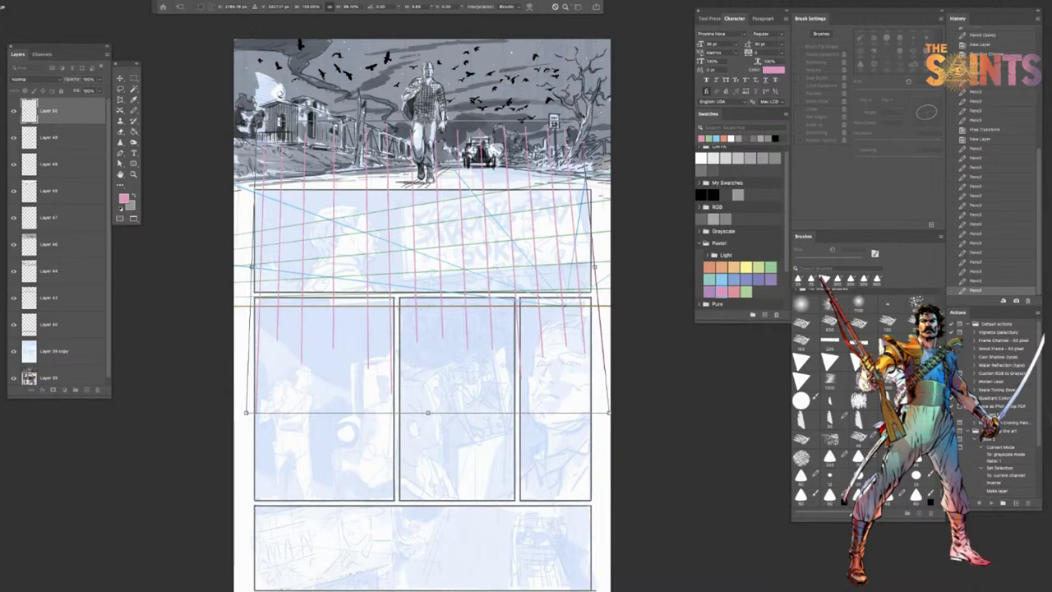
drag(257, 121, 260, 121)
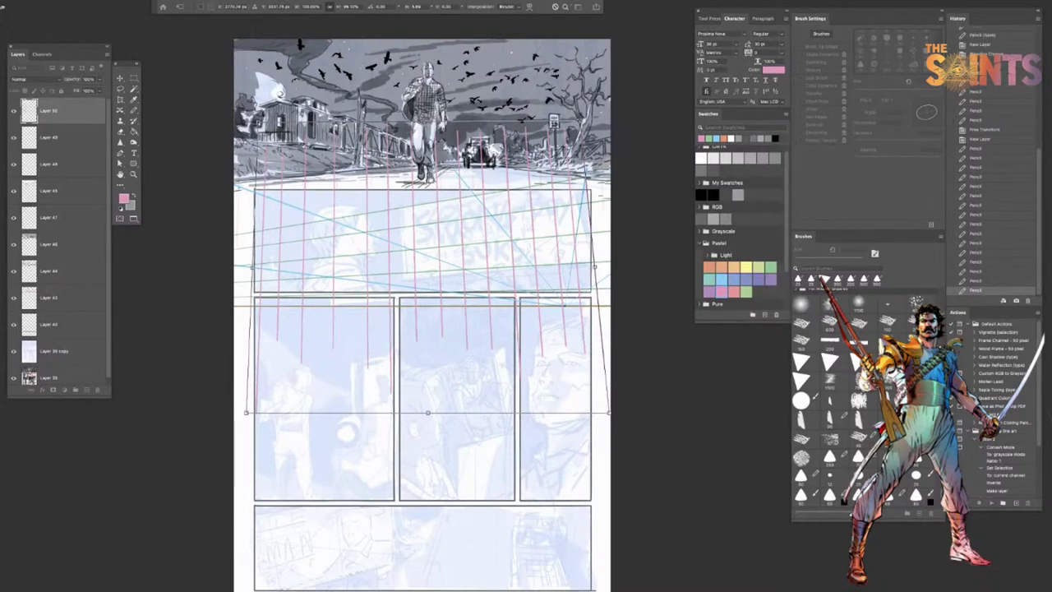
drag(581, 121, 570, 125)
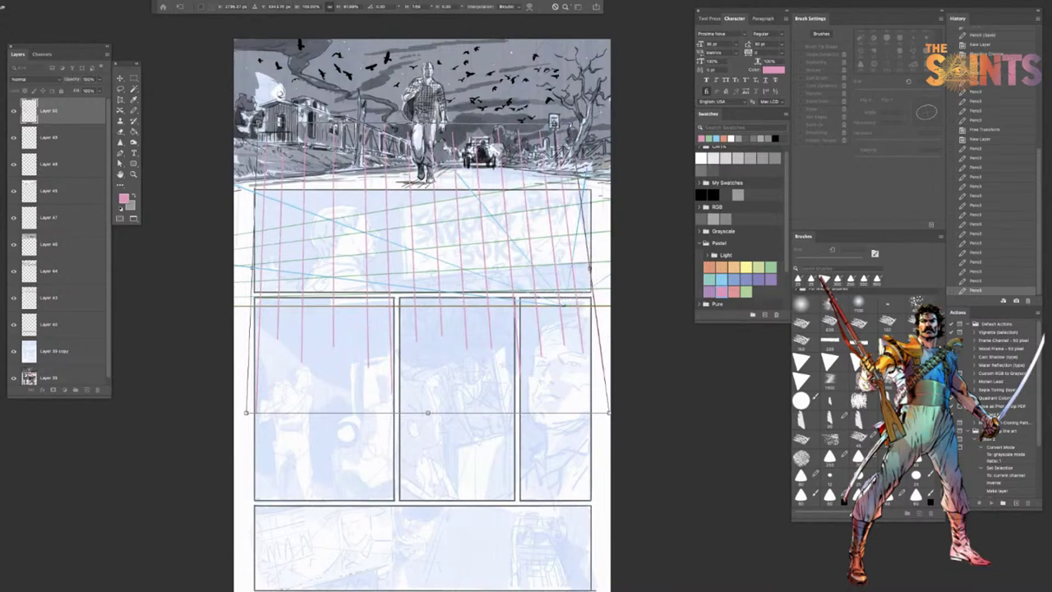
drag(258, 122, 264, 126)
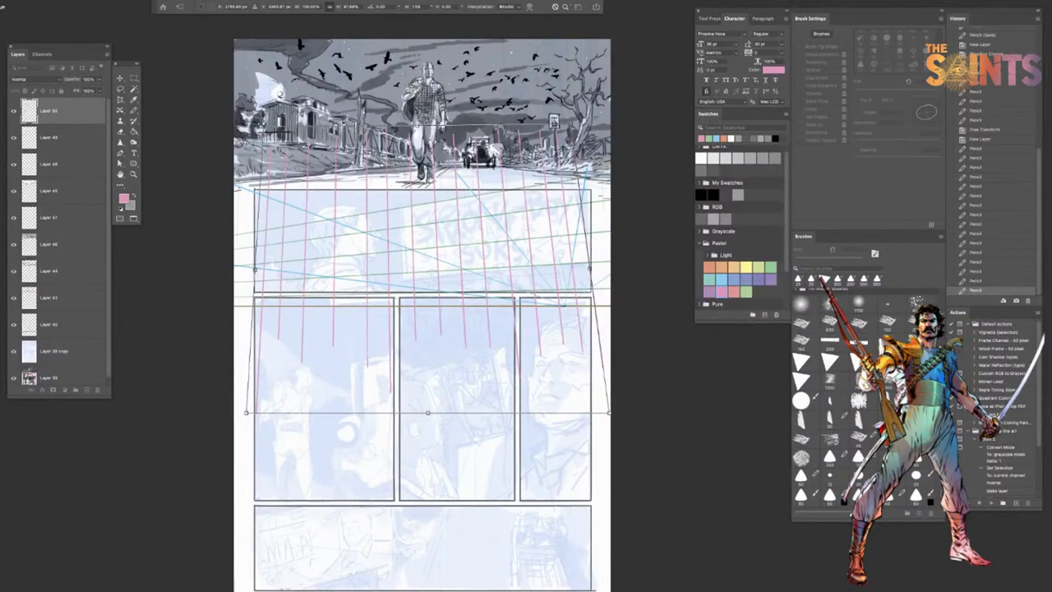
key(Return)
click(41, 80)
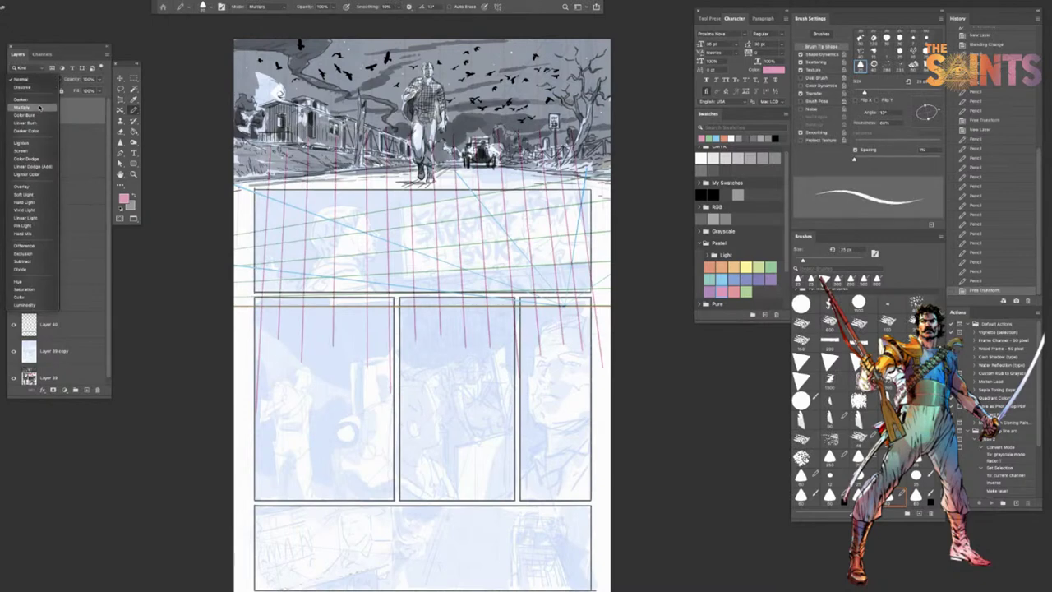
click(38, 105)
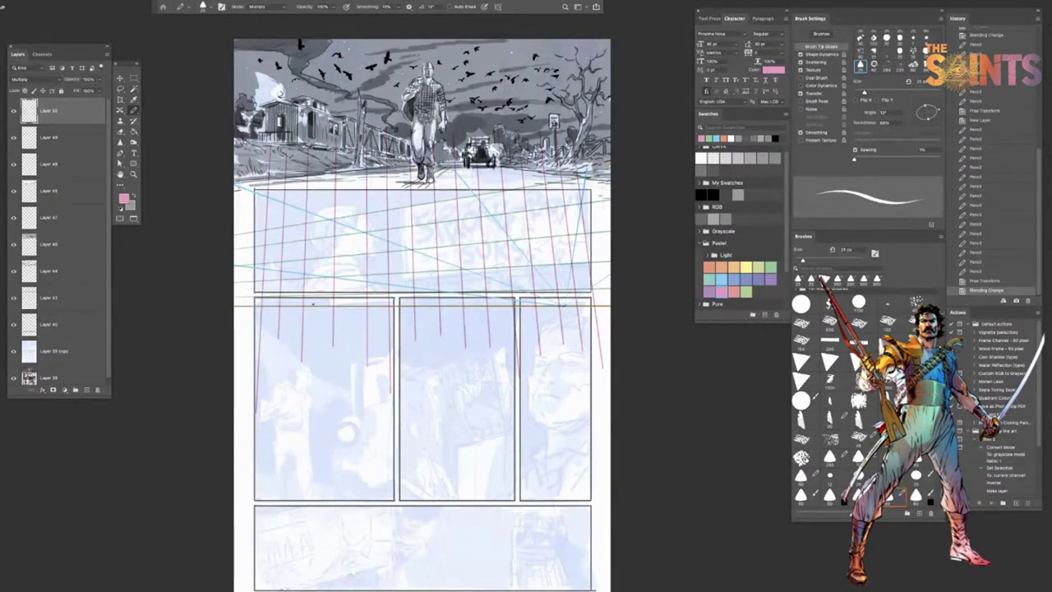
Step: Select the three topmost line layers, try to merge them, and put them in a group instead
shift+click(74, 170)
right_click(77, 169)
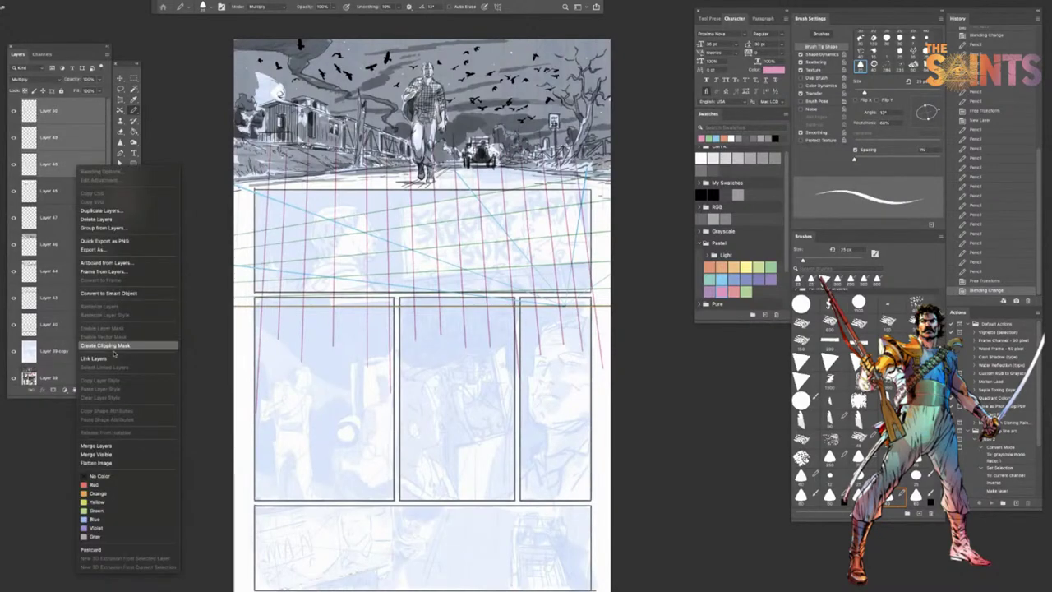
click(105, 448)
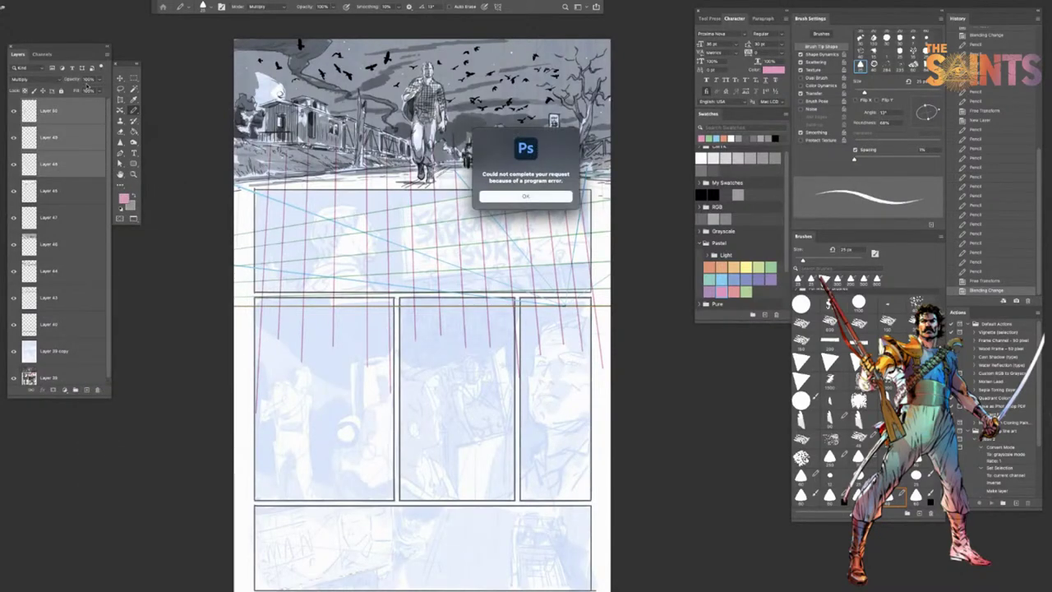
click(530, 197)
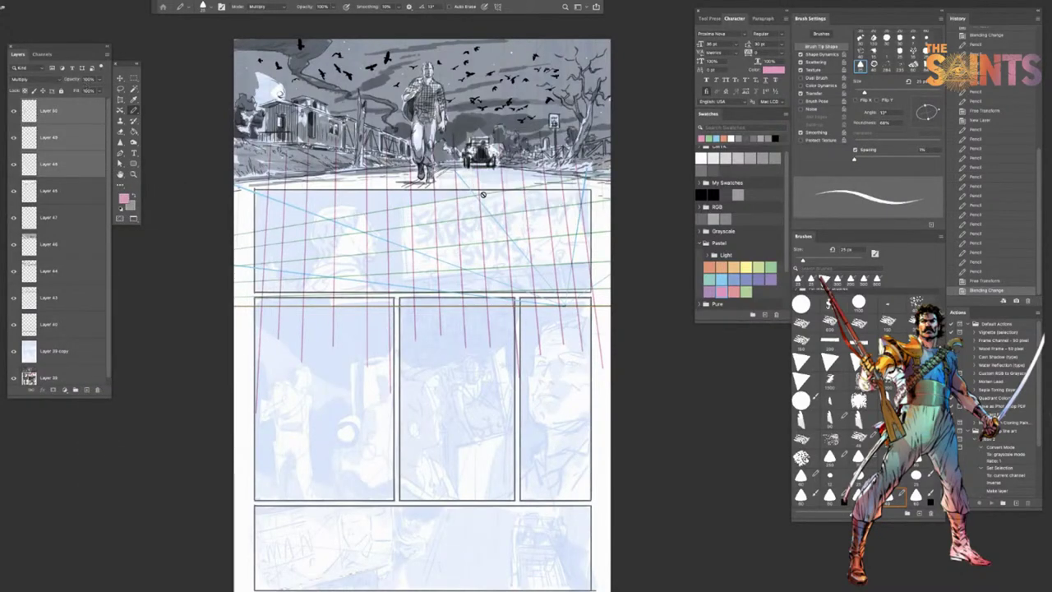
click(74, 389)
click(56, 79)
click(59, 77)
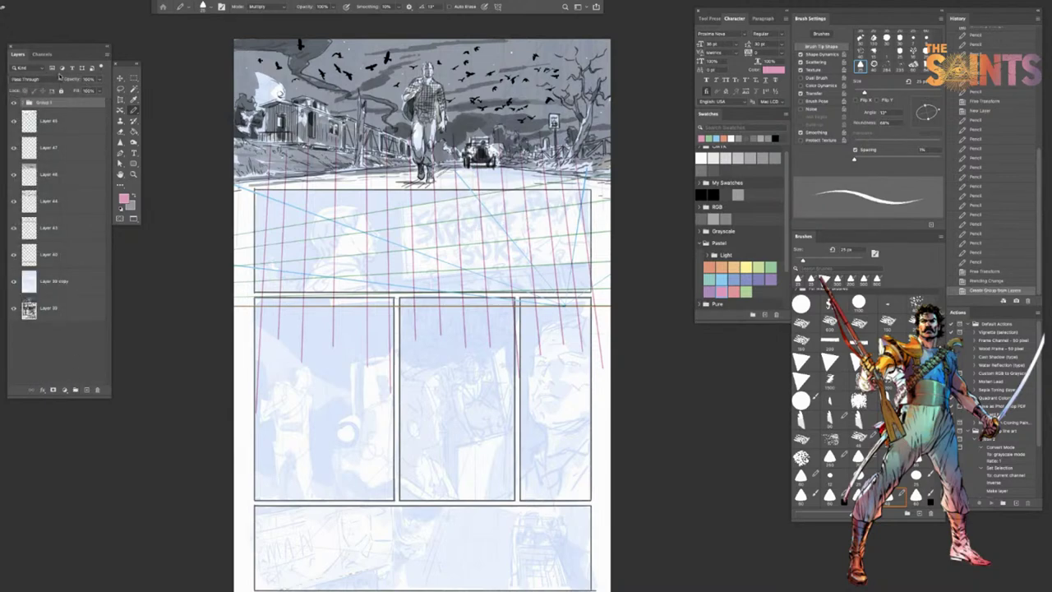
Step: Add a new layer above the group and lower the group's opacity to make the perspective grid faint
click(86, 389)
drag(99, 80, 77, 89)
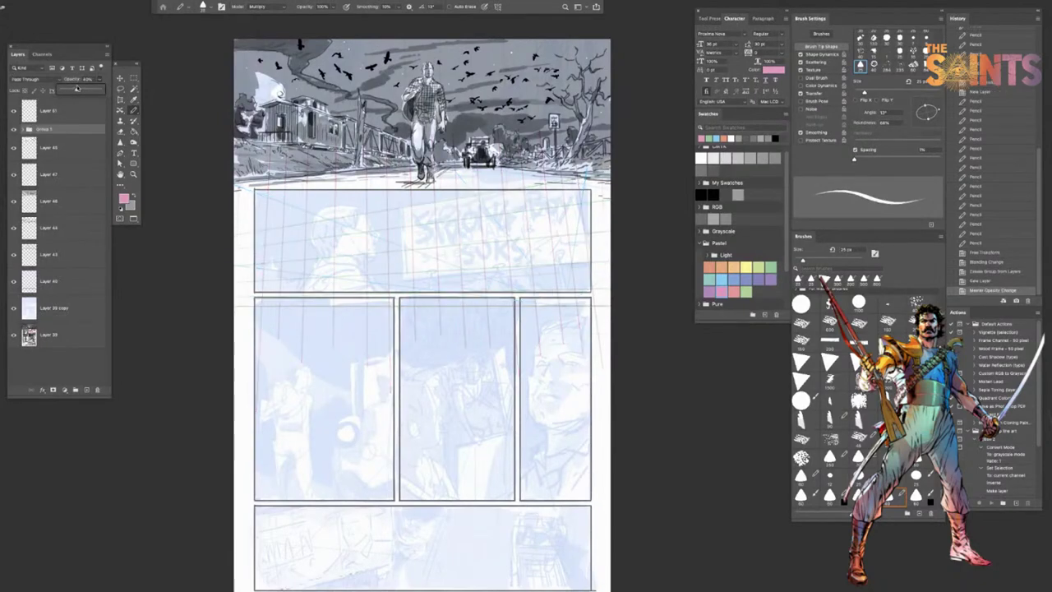
Step: On Layer 39 copy, select the wide panel's area and raise its lightness with Hue/Saturation
click(134, 79)
click(79, 313)
drag(254, 189, 592, 291)
key(ctrl+u)
drag(515, 178, 533, 178)
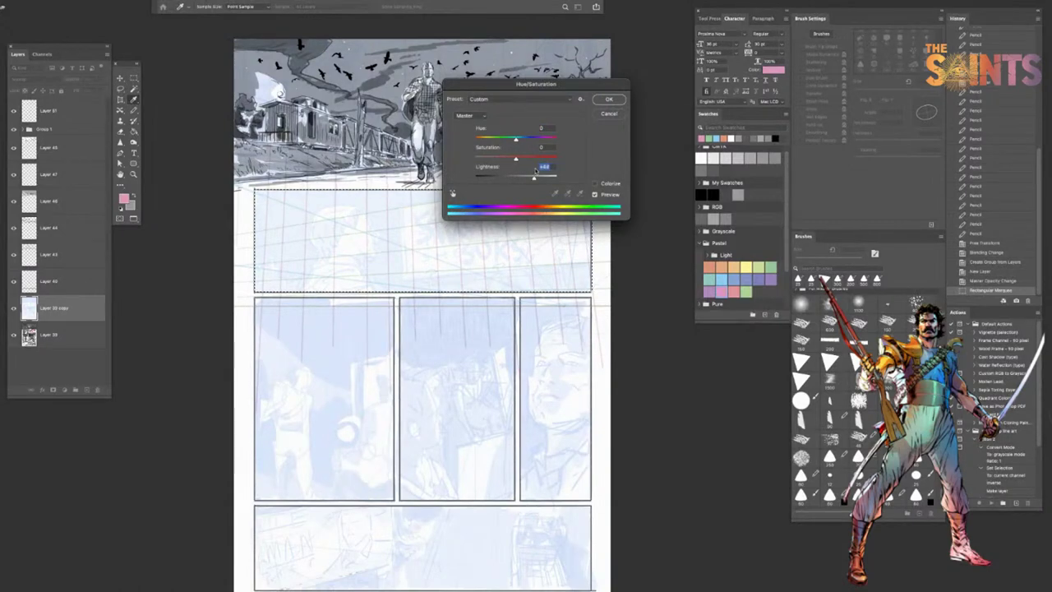
click(609, 98)
key(ctrl+d)
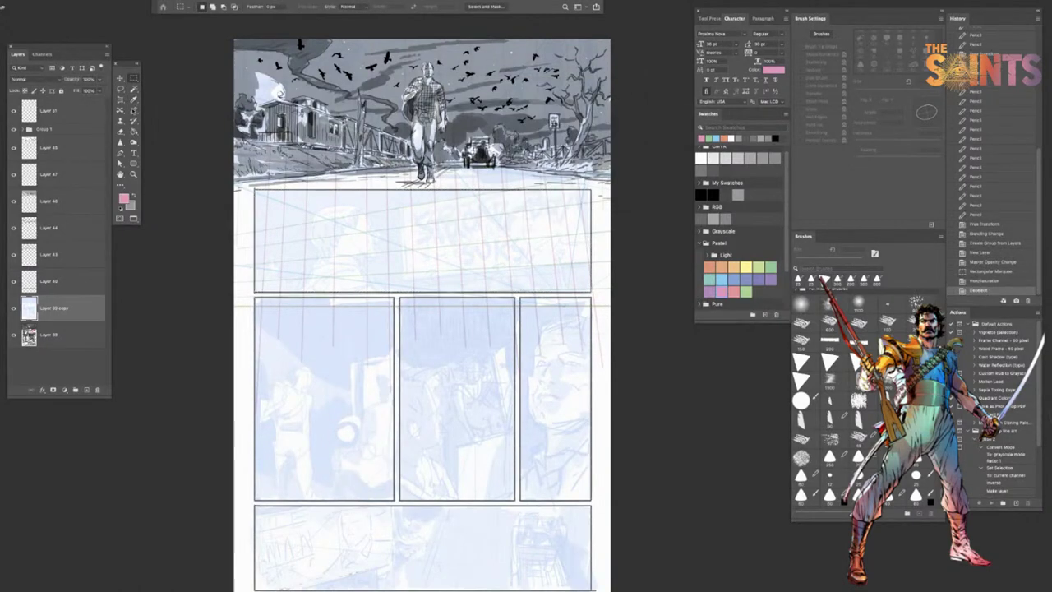
Step: Switch to the Pencil with a dark gray swatch and activate the empty layer above the grid group
key(b)
drag(436, 380, 441, 394)
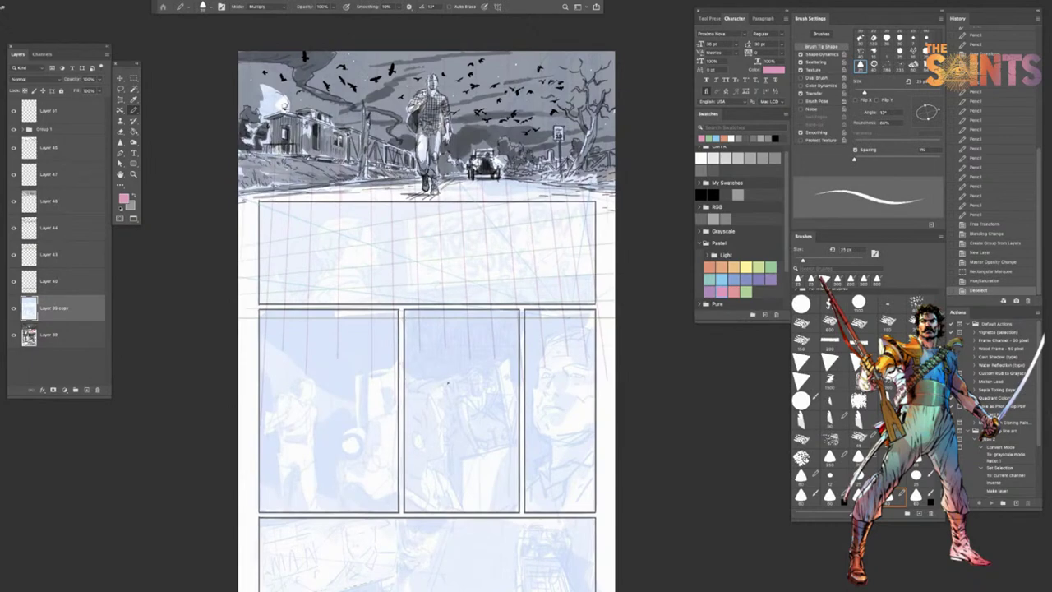
click(773, 157)
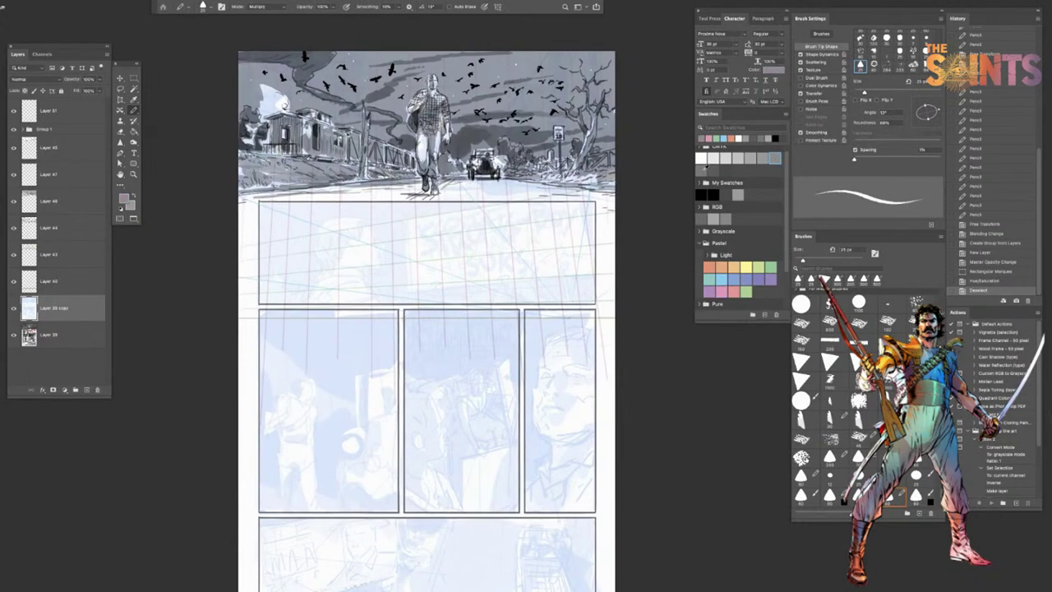
click(72, 115)
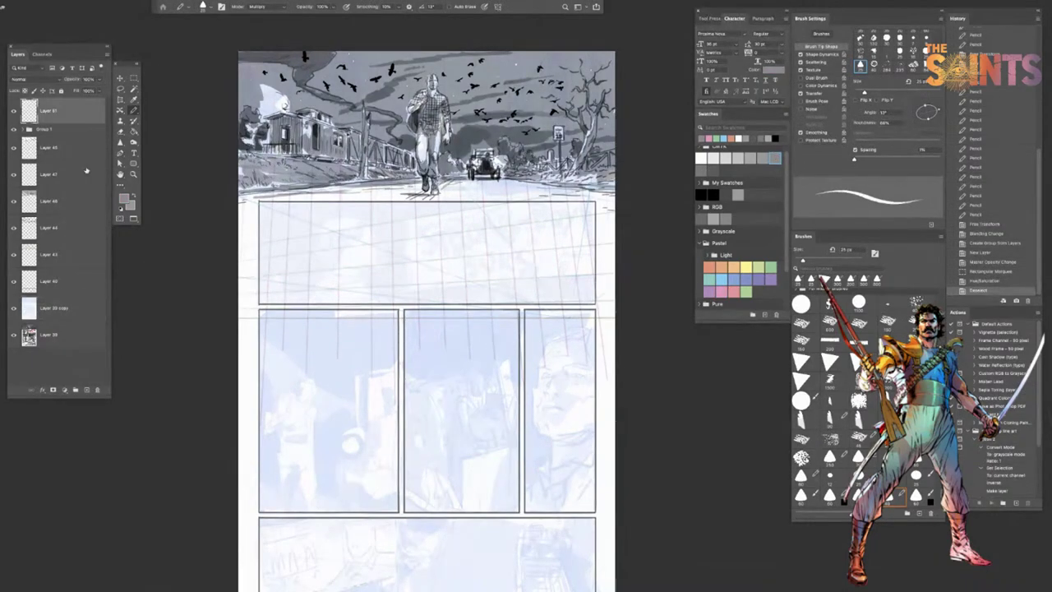
key(super+plus)
mouse_move(442, 347)
mouse_down()
mouse_move(485, 355)
mouse_move(457, 345)
mouse_up()
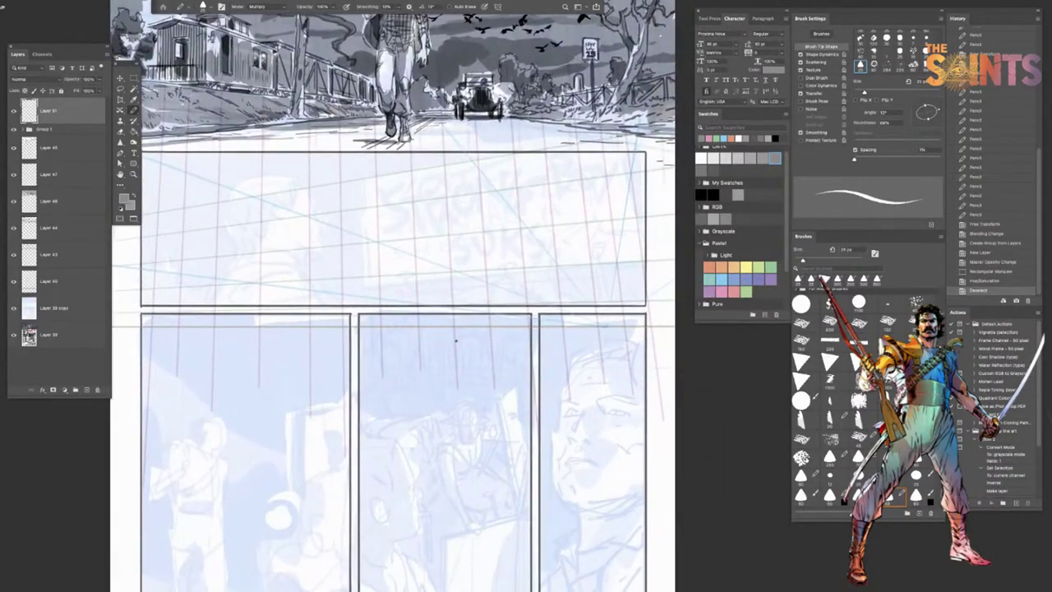
scroll(431, 326, down, 2)
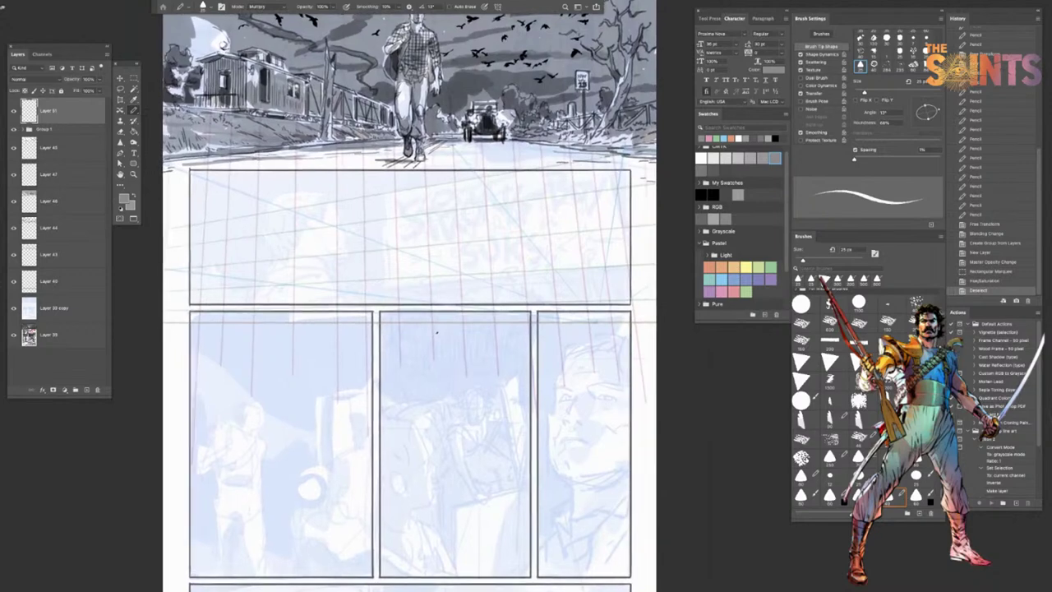
drag(441, 379, 433, 364)
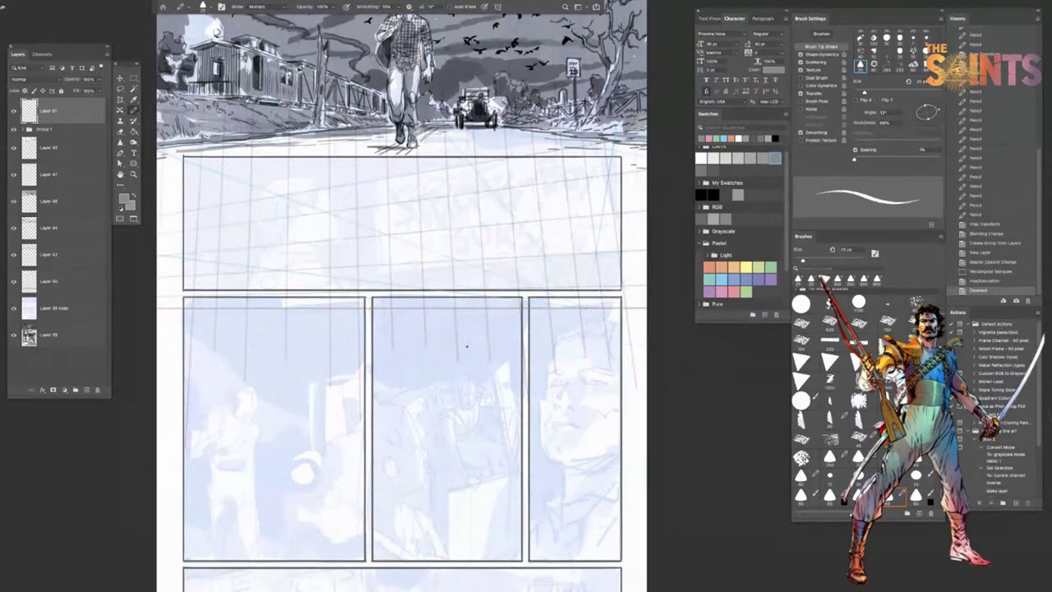
key(Tab)
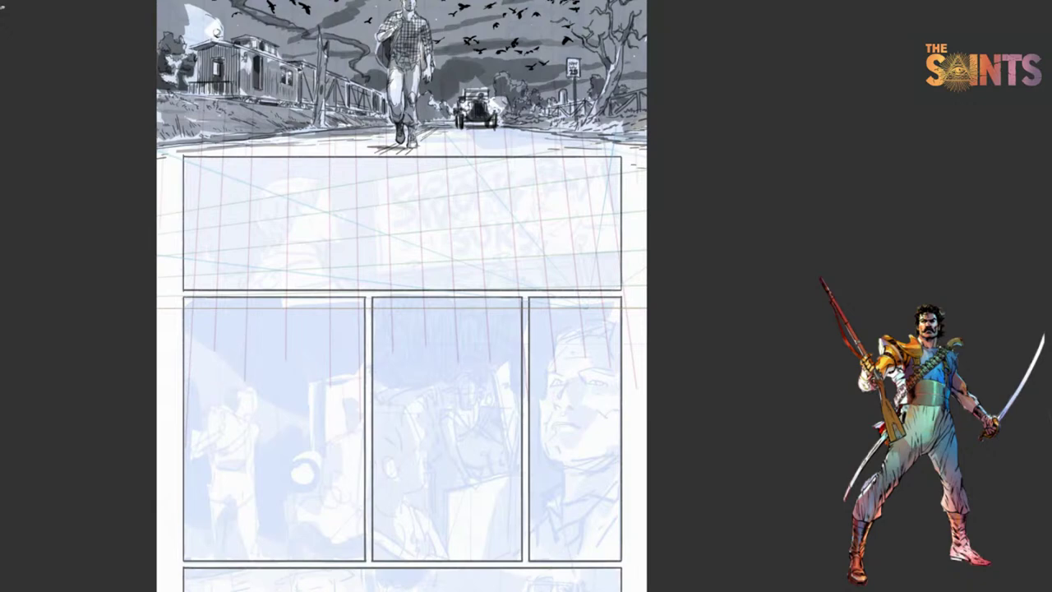
key(Tab)
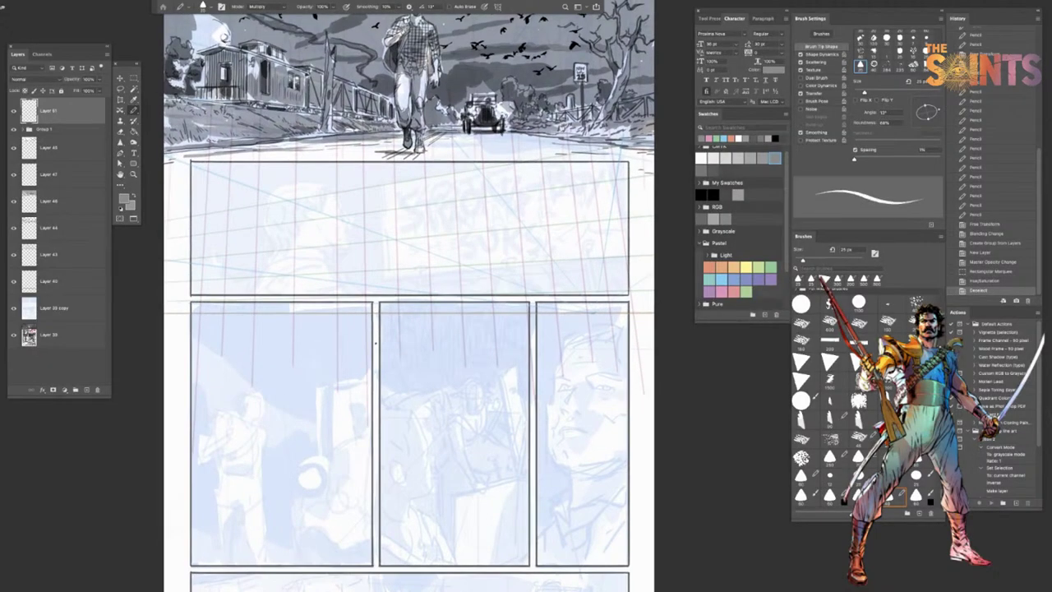
Step: Pencil the sign's upper and left edges in the wide panel, following the perspective guides and redoing inaccurate strokes
drag(381, 187, 496, 163)
key(super+z)
drag(383, 184, 529, 157)
key(ctrl+z)
drag(383, 184, 530, 157)
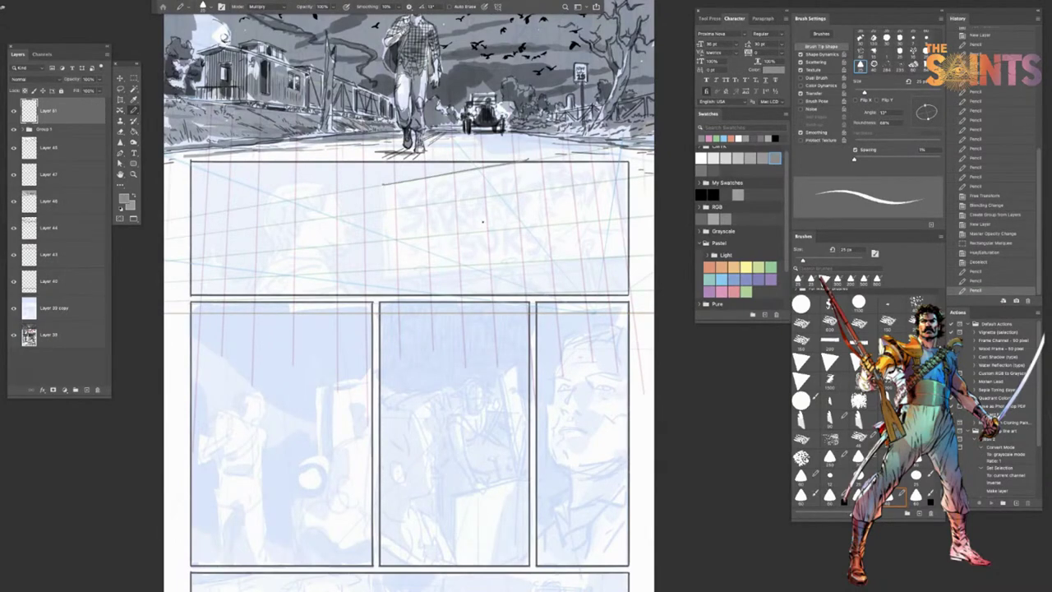
drag(384, 189, 387, 277)
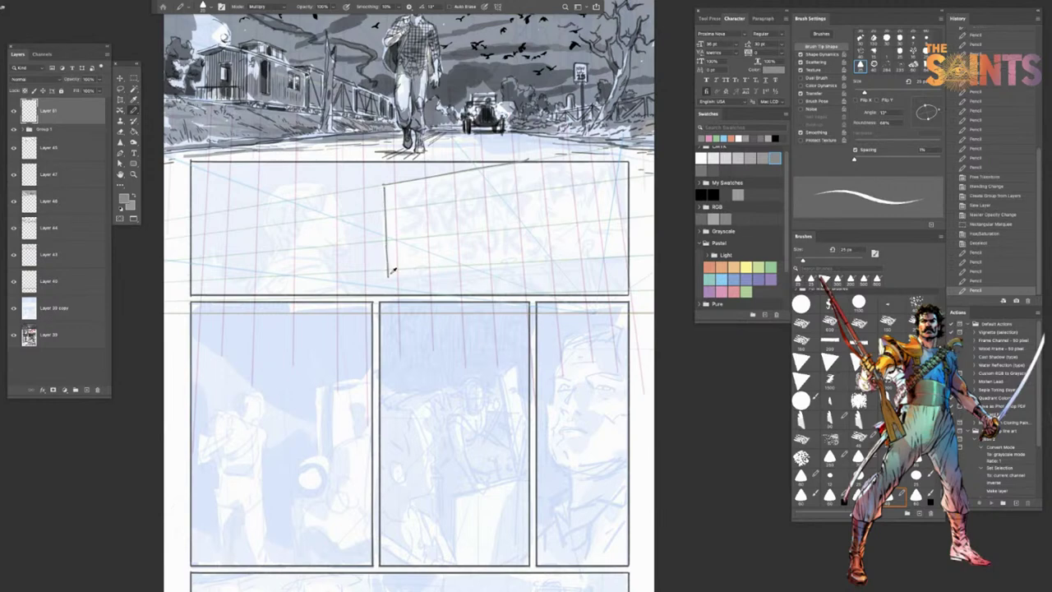
key(ctrl+z)
mouse_move(383, 186)
mouse_down()
mouse_move(386, 274)
mouse_move(560, 265)
mouse_up()
key(ctrl+z)
Step: Pencil the sign's lower and right edges along the guides, plus two pairs of short support posts beneath it
drag(388, 275, 615, 264)
key(ctrl+z)
drag(388, 276, 636, 261)
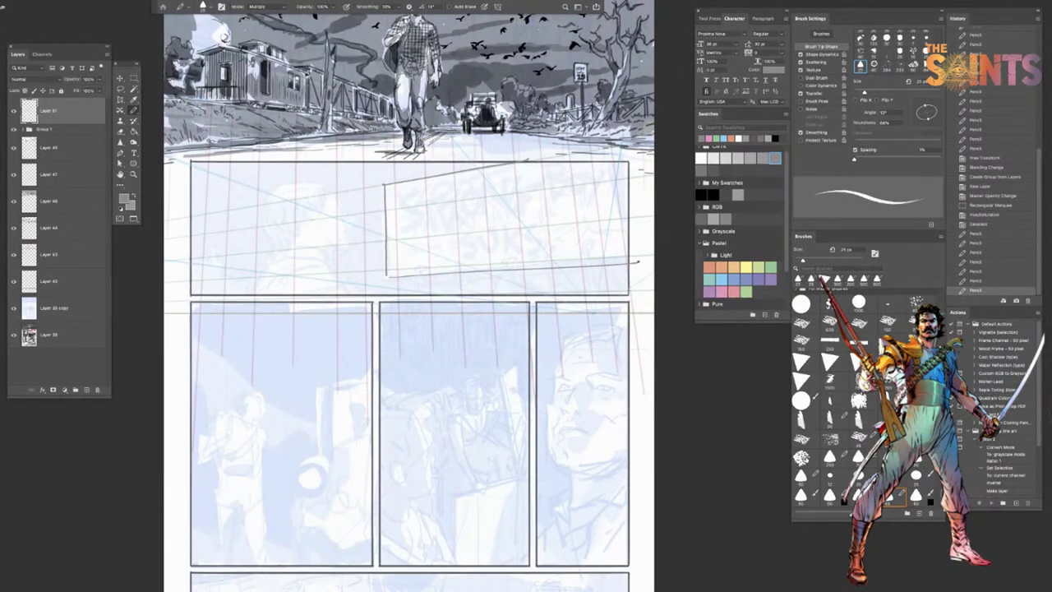
mouse_move(608, 165)
mouse_down()
mouse_move(622, 261)
mouse_move(587, 291)
mouse_move(598, 289)
mouse_up()
drag(428, 276, 438, 294)
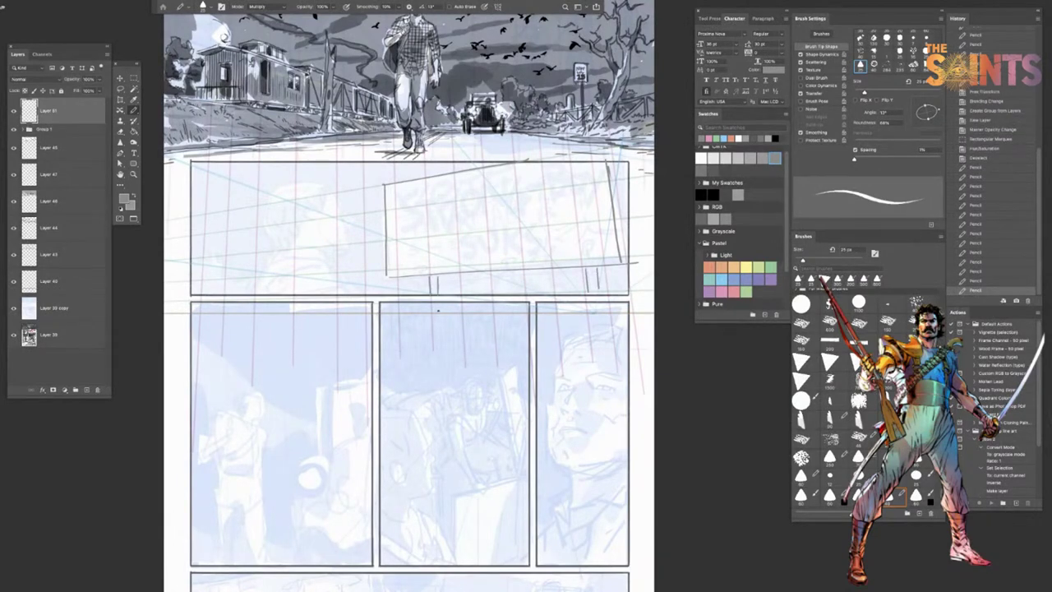
Step: Undo the pencil strokes for the sign's support posts, right edge and lower edge
key(ctrl+z)
key(ctrl+z)
key(ctrl+z)
key(ctrl+z)
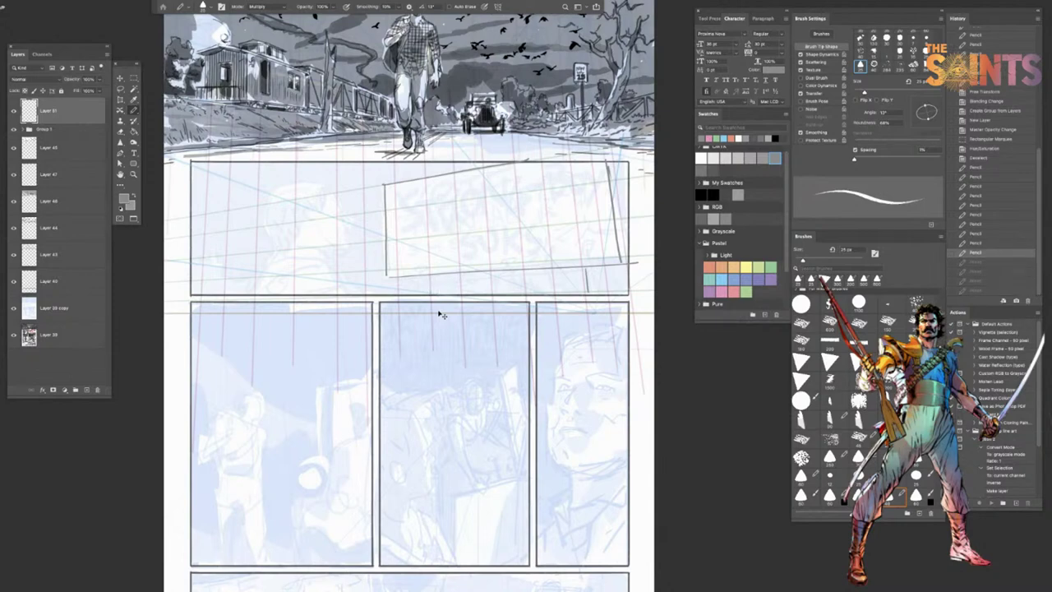
key(ctrl+z)
key(ctrl+z)
key(ctrl+z)
key(ctrl+z)
key(ctrl+z)
key(ctrl+z)
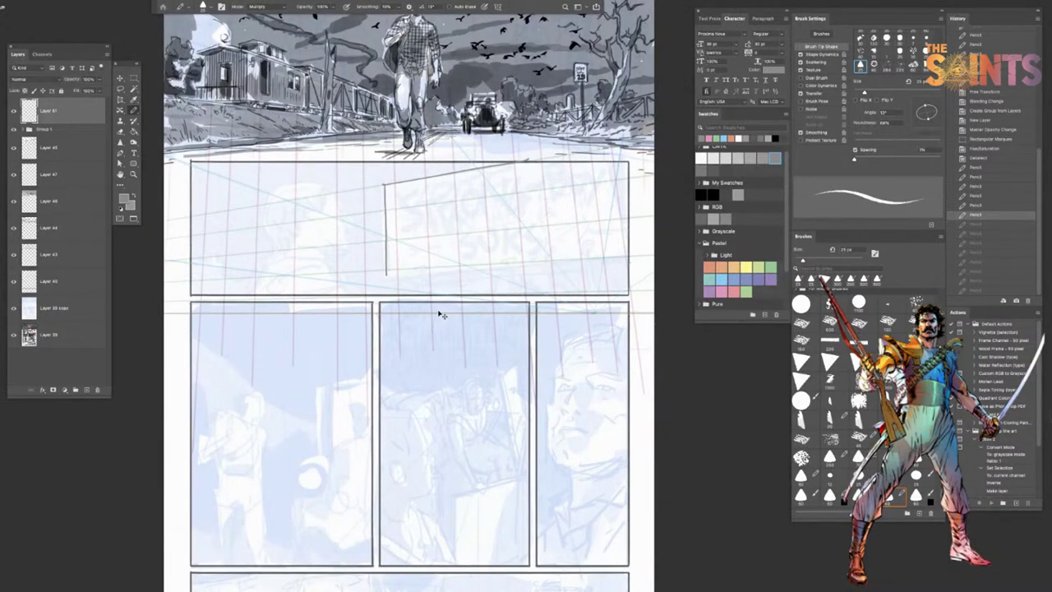
Step: Undo the remaining pencil strokes of the sign's upper and left edges in the wide panel
key(ctrl+z)
key(ctrl+z)
drag(300, 331, 325, 310)
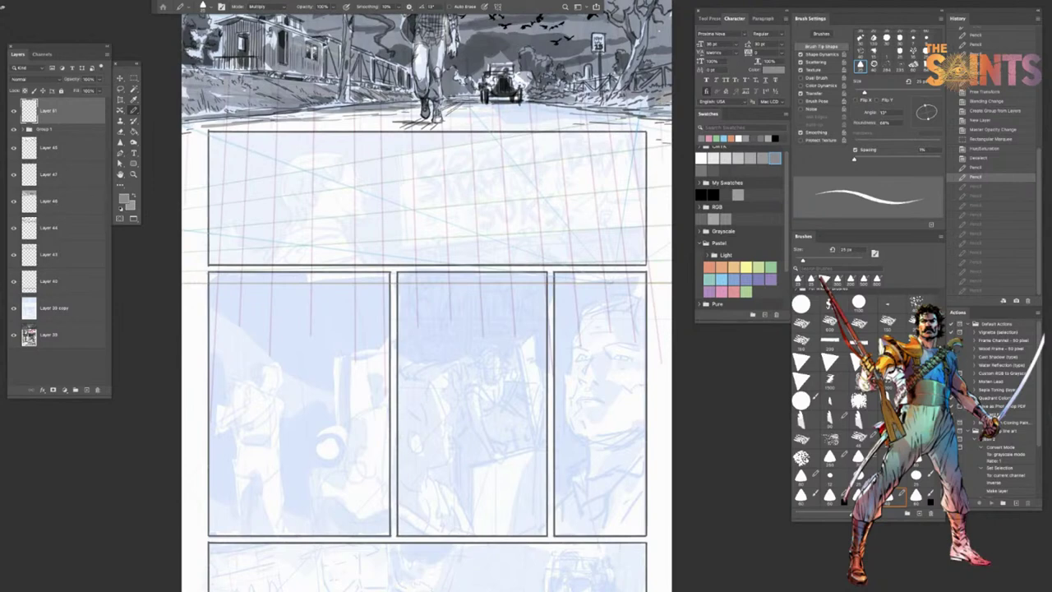
Step: Pencil the back and crown of the man's head over the blue rough in the wide panel
key(Tab)
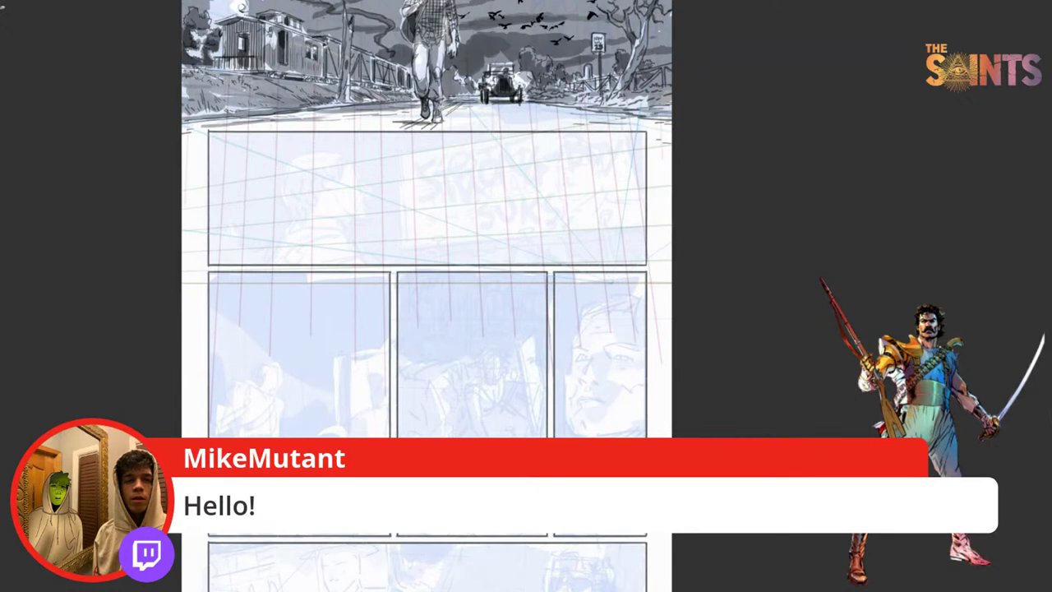
key(Tab)
drag(403, 322, 396, 382)
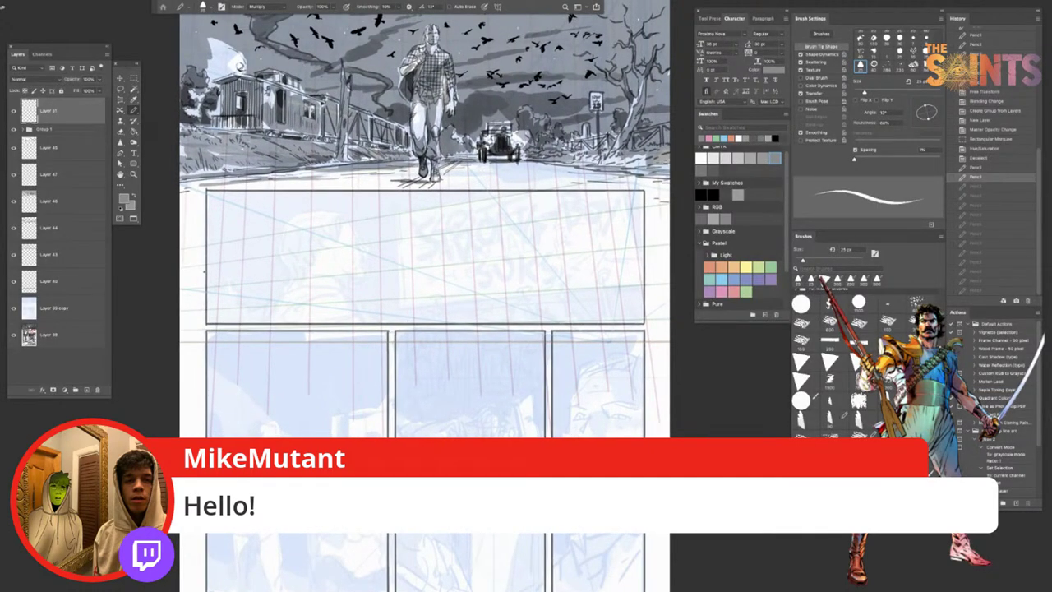
drag(291, 217, 279, 249)
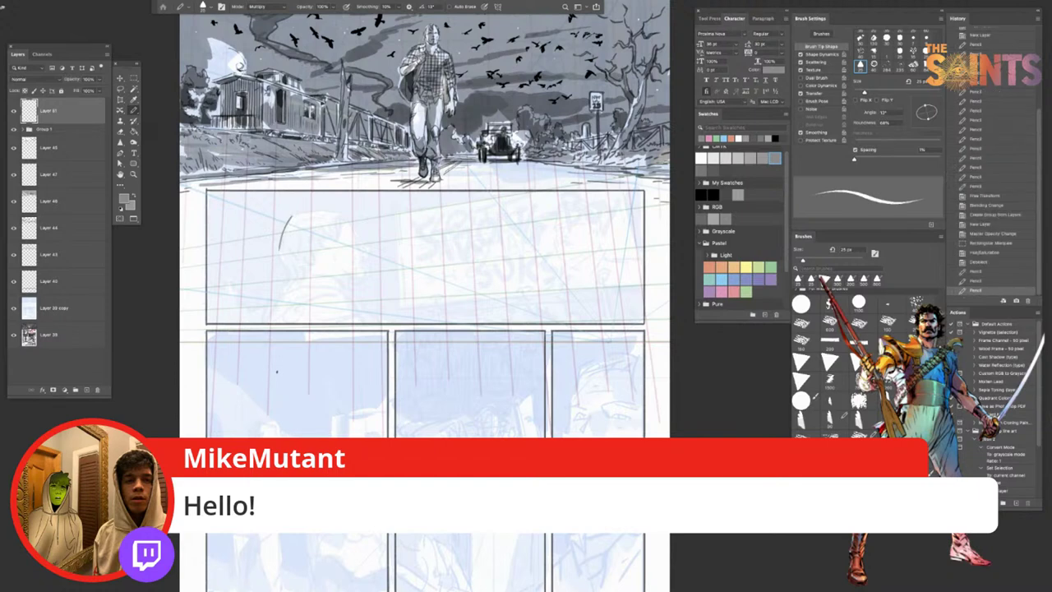
drag(279, 248, 289, 277)
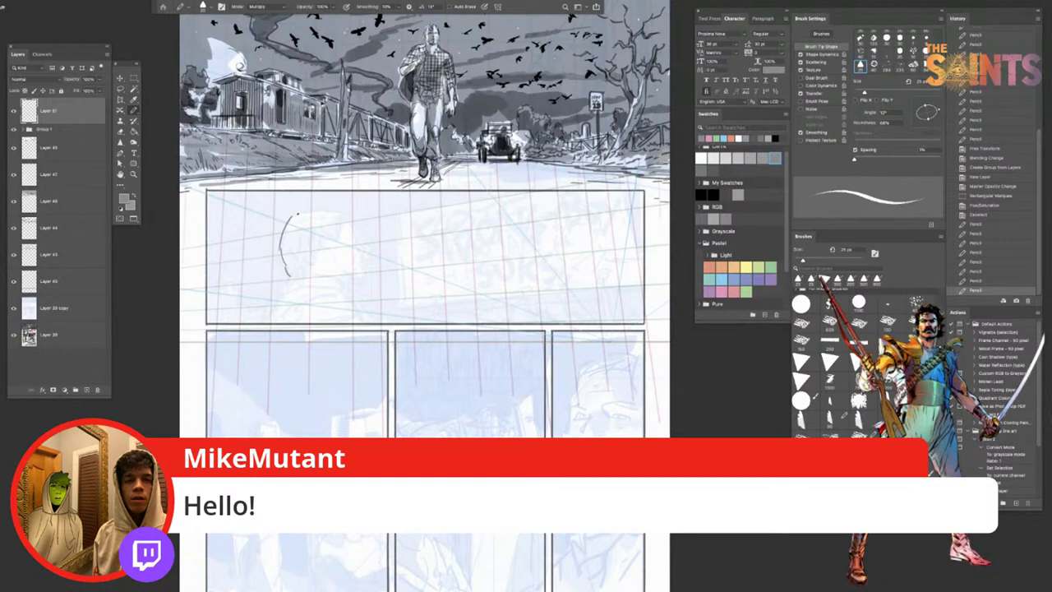
drag(292, 219, 344, 217)
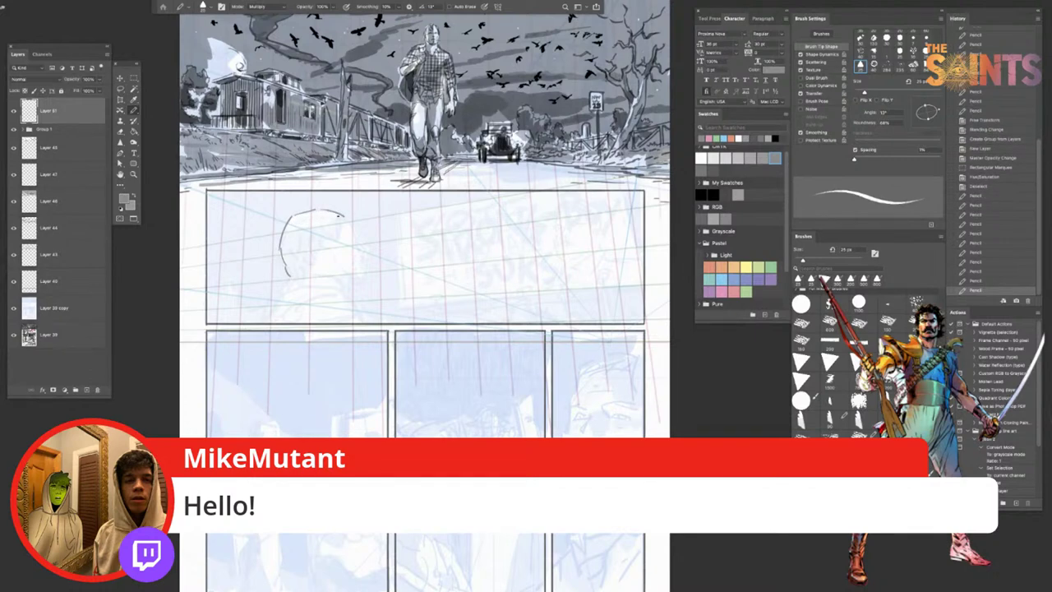
key(Tab)
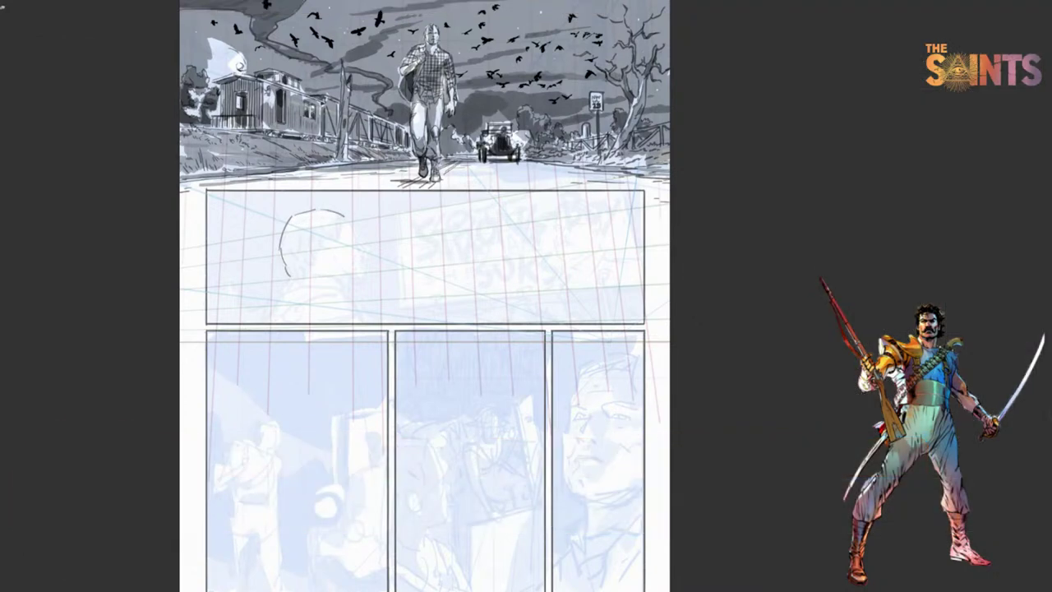
key(Tab)
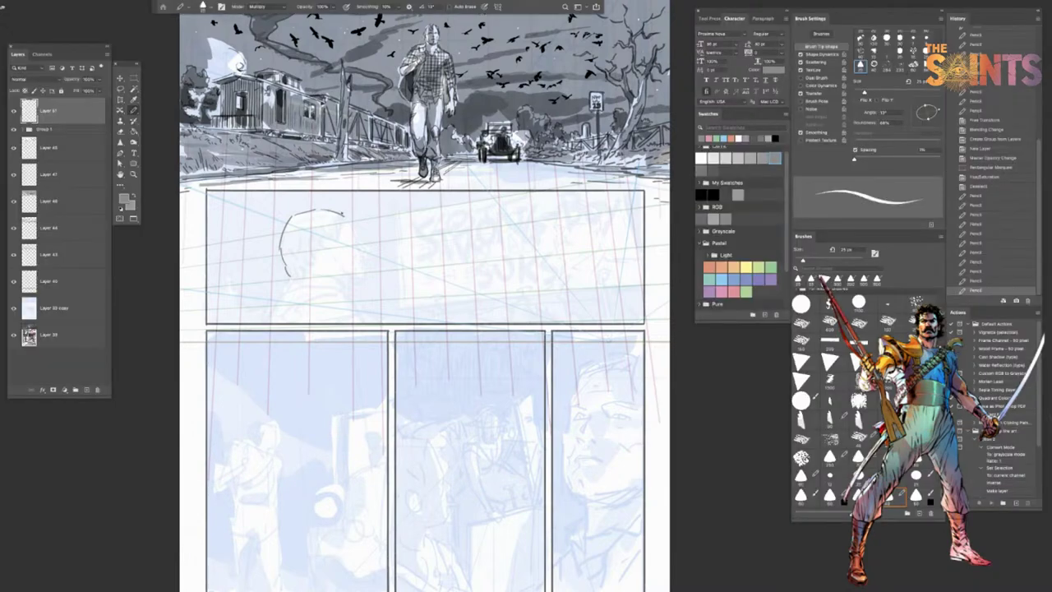
Step: Redraw the front of the crown and pencil the forehead, brow and nose bridge of the man's profile
key(ctrl+z)
drag(335, 209, 356, 238)
key(ctrl+z)
click(356, 240)
drag(357, 239, 360, 251)
click(363, 245)
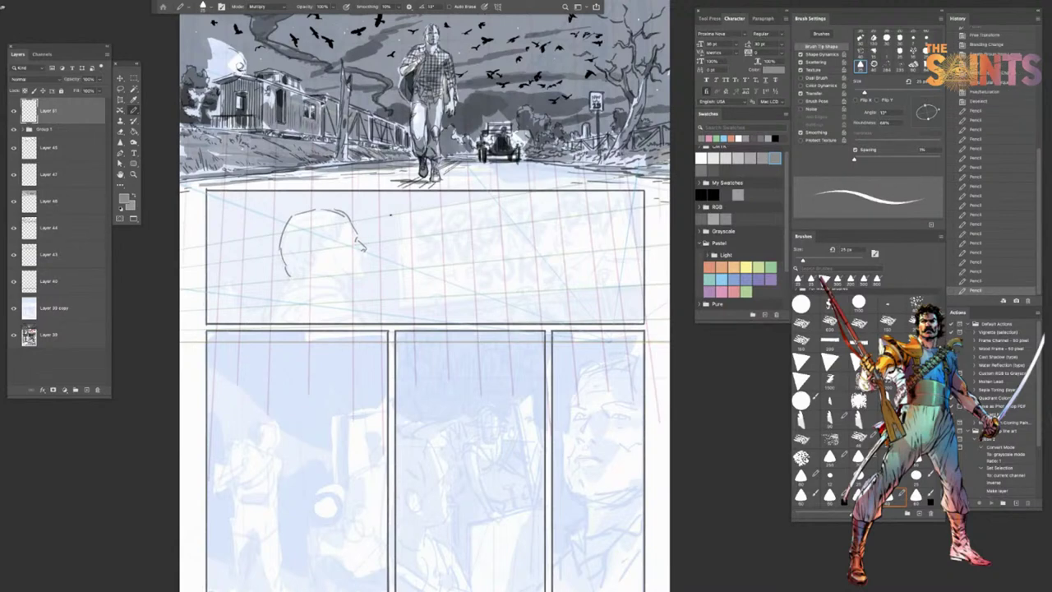
Step: Pencil the underside of the nose and the lips along the man's profile, undoing inaccurate strokes
drag(366, 437, 317, 417)
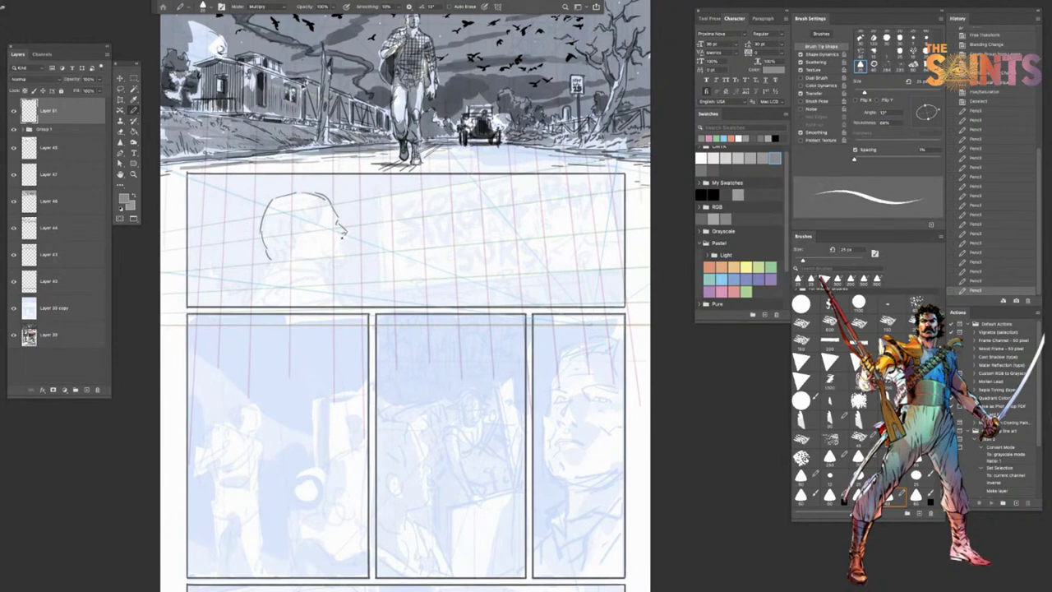
drag(346, 231, 344, 240)
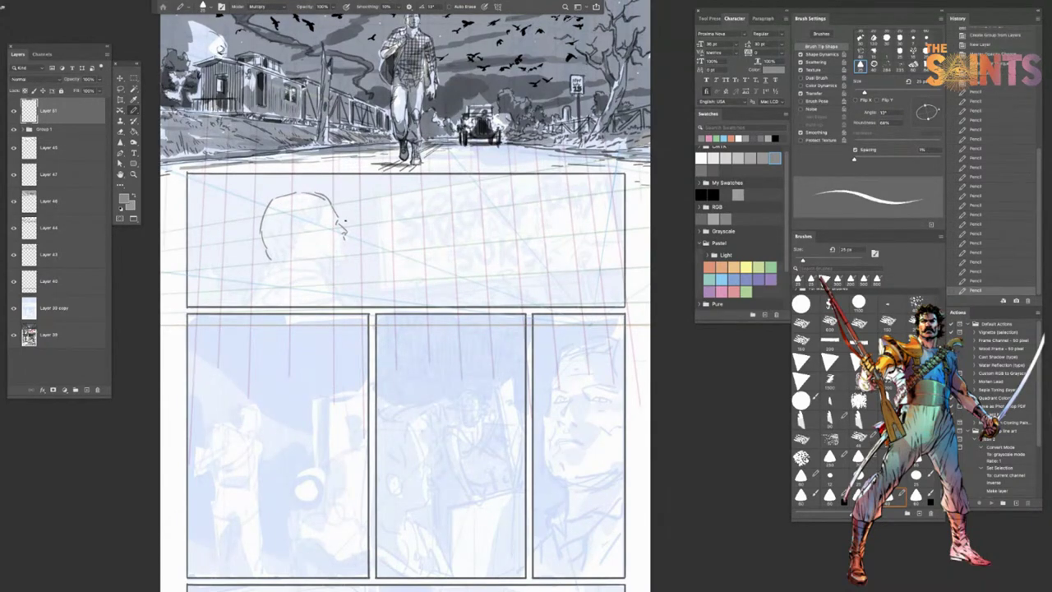
key(ctrl+z)
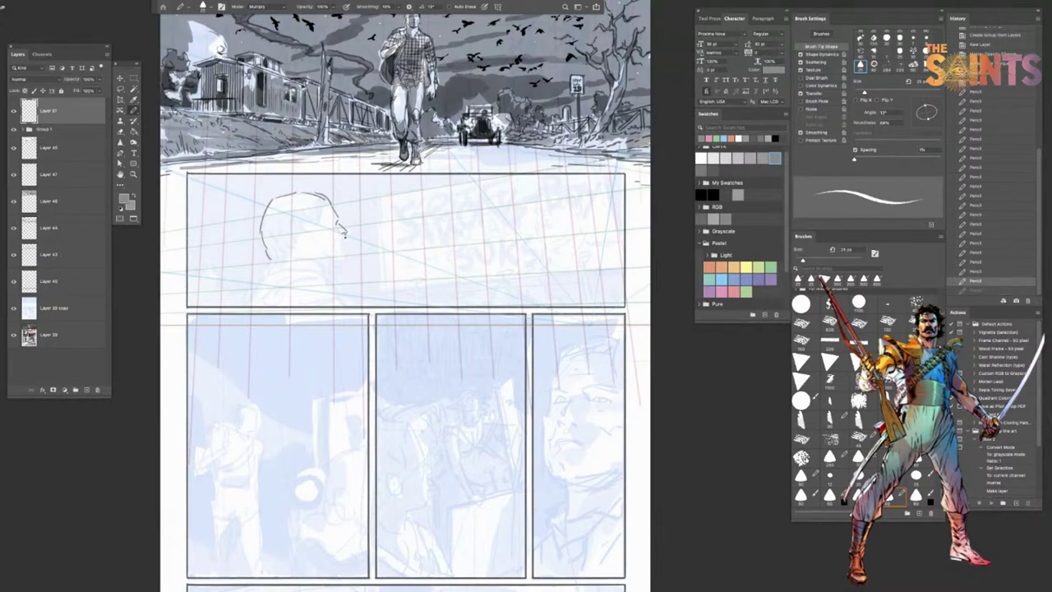
drag(345, 237, 344, 245)
key(super+z)
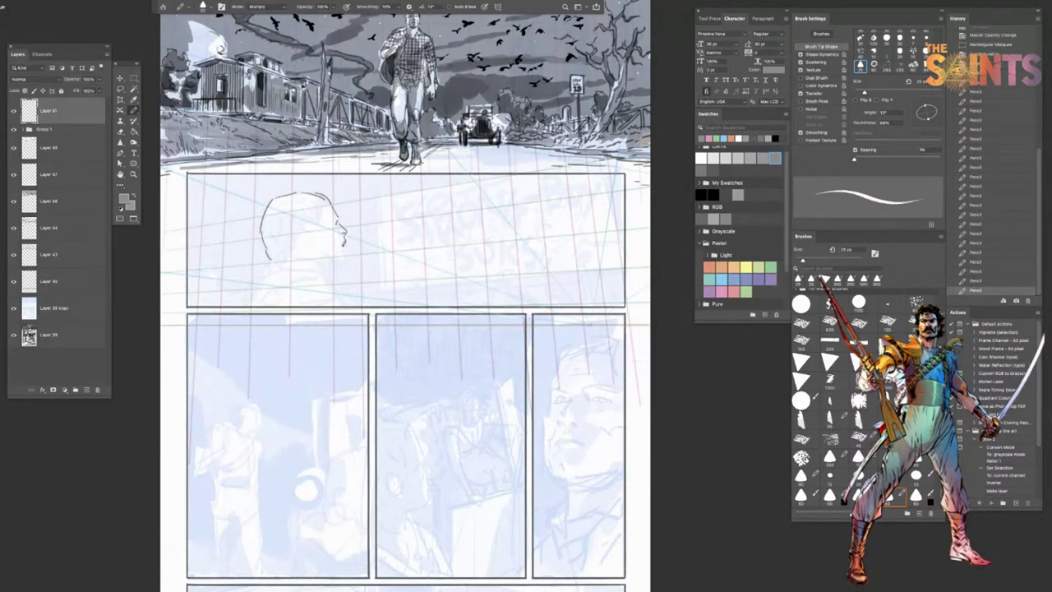
click(346, 240)
click(346, 241)
key(ctrl+z)
key(ctrl+z)
key(ctrl+z)
key(ctrl+z)
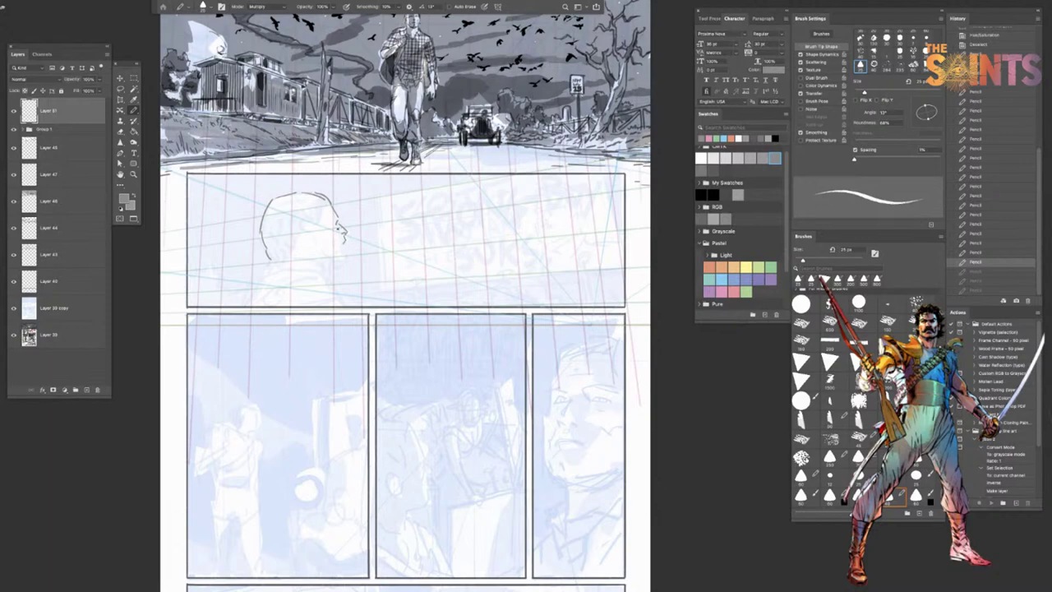
Step: Rework the small nostril and mouth strokes on the man's profile, undoing unsuitable attempts
mouse_move(341, 234)
mouse_down()
mouse_move(342, 245)
mouse_move(349, 229)
mouse_move(338, 227)
mouse_move(346, 233)
mouse_up()
key(ctrl+z)
key(ctrl+z)
key(ctrl+z)
click(337, 237)
key(ctrl+z)
key(ctrl+z)
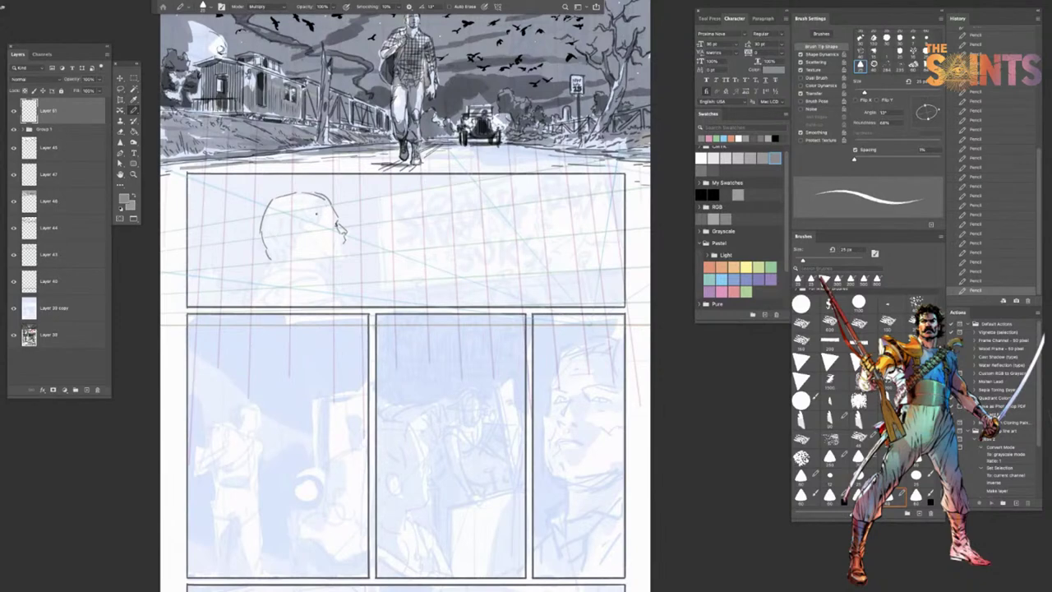
Step: Pencil the man's ear on the side of the head, redoing its inner curve
mouse_move(299, 228)
mouse_down()
mouse_move(309, 226)
mouse_move(307, 239)
mouse_up()
mouse_move(297, 227)
mouse_down()
mouse_move(308, 223)
mouse_move(311, 236)
mouse_up()
key(ctrl+z)
key(ctrl+z)
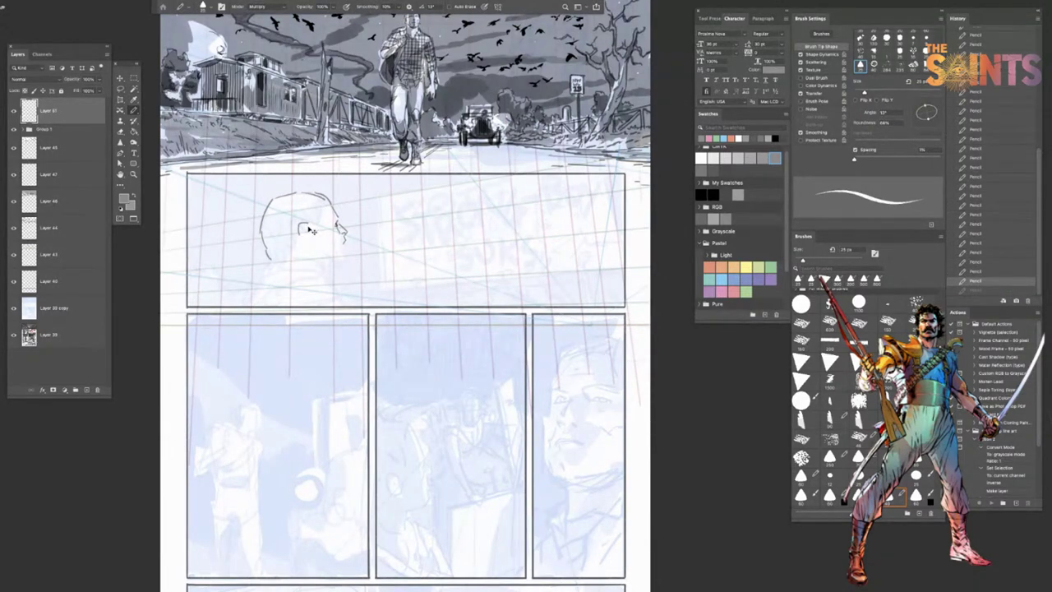
drag(299, 226, 310, 240)
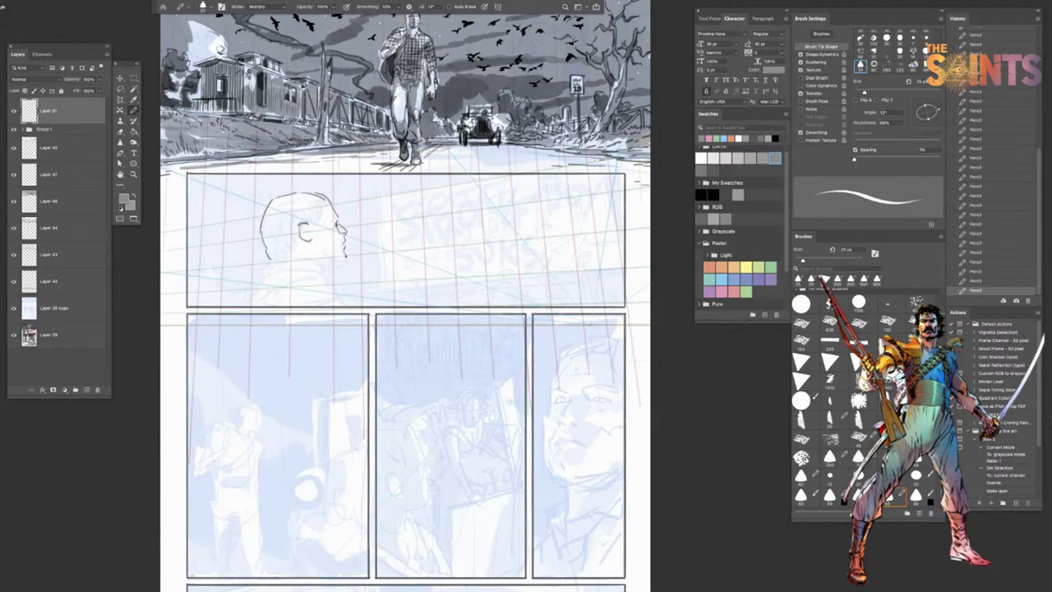
Step: Pencil the man's chin and jawline, plus the slope of his back shoulder
mouse_move(343, 253)
mouse_down()
mouse_move(346, 265)
mouse_move(325, 264)
mouse_move(323, 274)
mouse_up()
mouse_move(252, 281)
mouse_down()
mouse_move(238, 264)
mouse_move(199, 284)
mouse_up()
drag(397, 357, 416, 374)
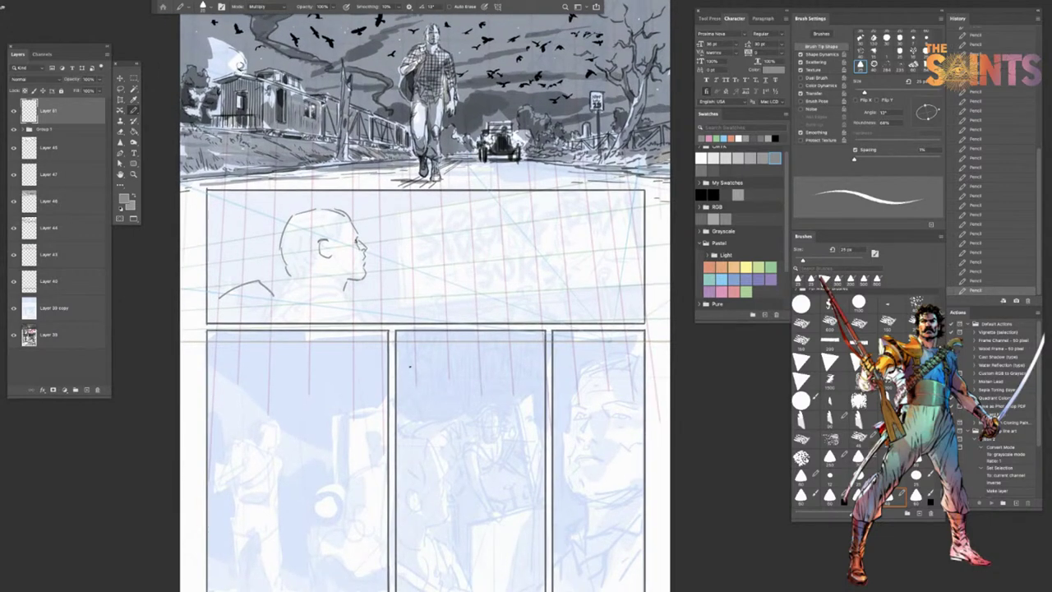
Step: Erase the ear and repencil it slightly closer to the face, trying a small stroke for the eye
key(e)
mouse_move(319, 247)
mouse_down()
mouse_move(332, 242)
mouse_move(326, 258)
mouse_up()
key(super+z)
key(super+z)
key(super+z)
mouse_move(329, 253)
mouse_down()
mouse_move(334, 260)
mouse_move(336, 244)
mouse_up()
drag(356, 241, 360, 247)
key(ctrl+z)
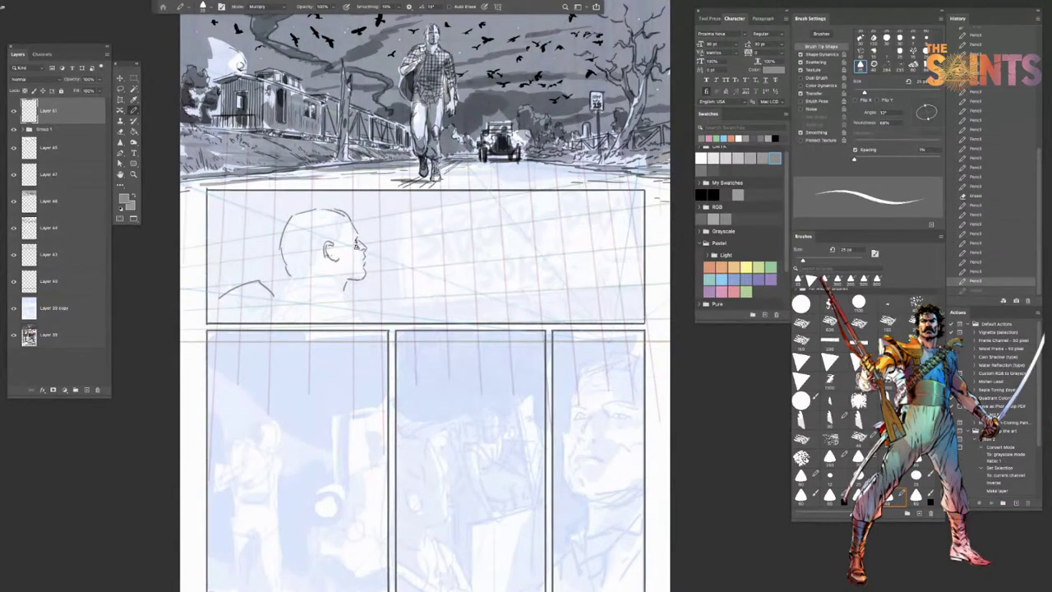
Step: Erase the heavy marks around the man's eye and rework the pencil strokes of his eye and profile
key(e)
drag(353, 248, 362, 255)
drag(363, 256, 365, 263)
key(ctrl+z)
key(ctrl+z)
key(ctrl+z)
click(379, 233)
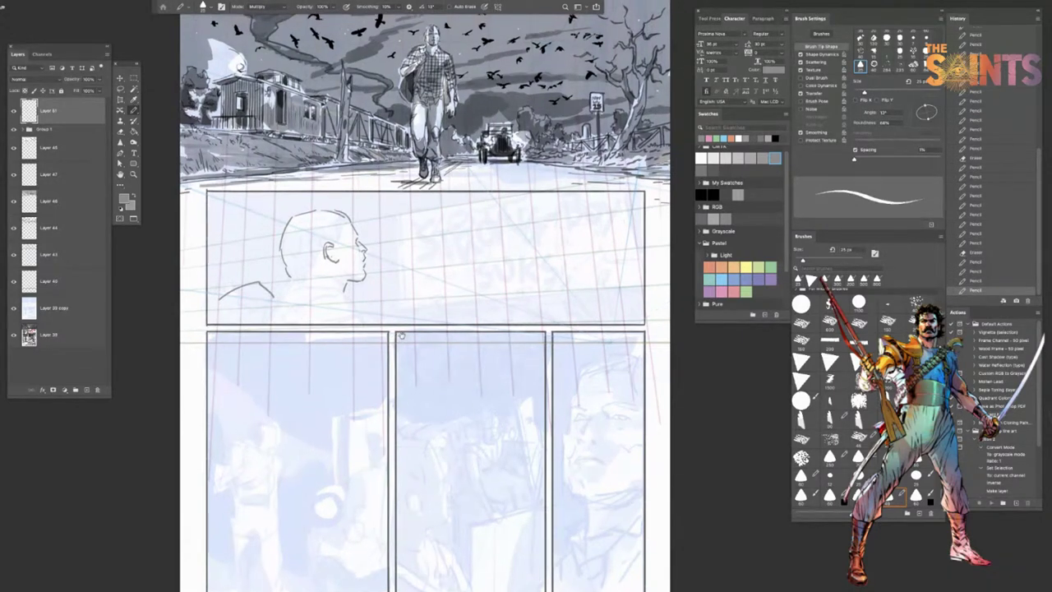
Step: Pencil locks of hair across the man's crown, temple and back of the head
drag(399, 338, 395, 315)
key(Tab)
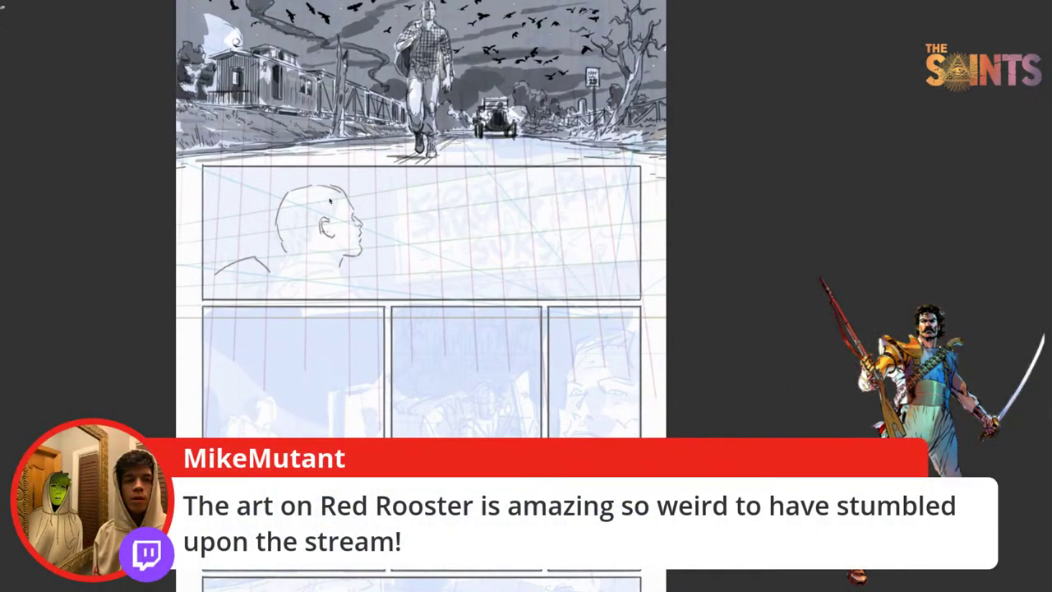
key(Tab)
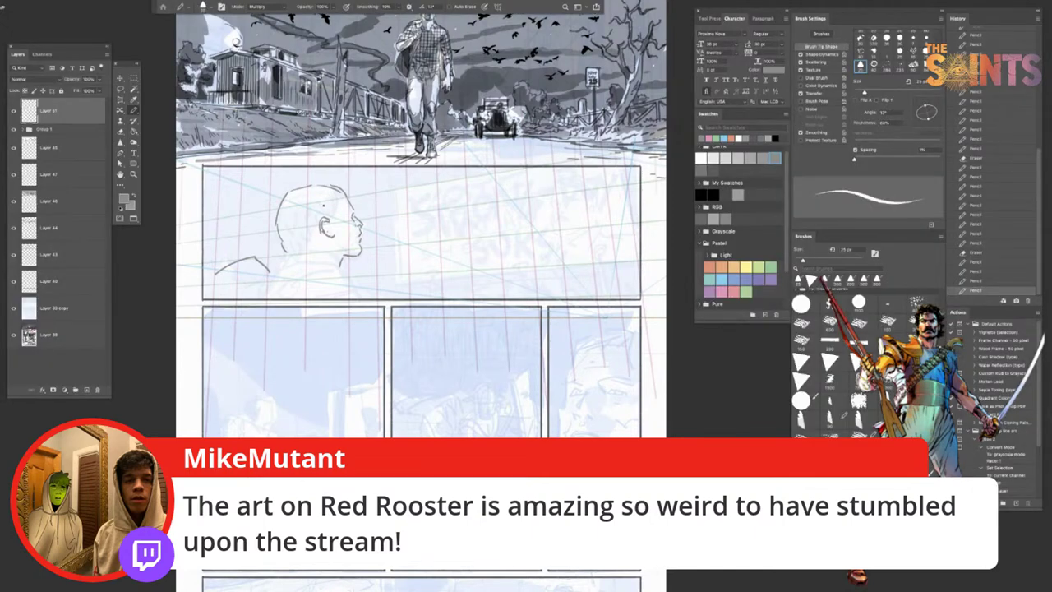
mouse_move(323, 192)
mouse_down()
mouse_move(313, 212)
mouse_move(331, 206)
mouse_up()
drag(280, 214, 277, 223)
click(289, 220)
drag(298, 199, 299, 225)
drag(310, 226, 304, 241)
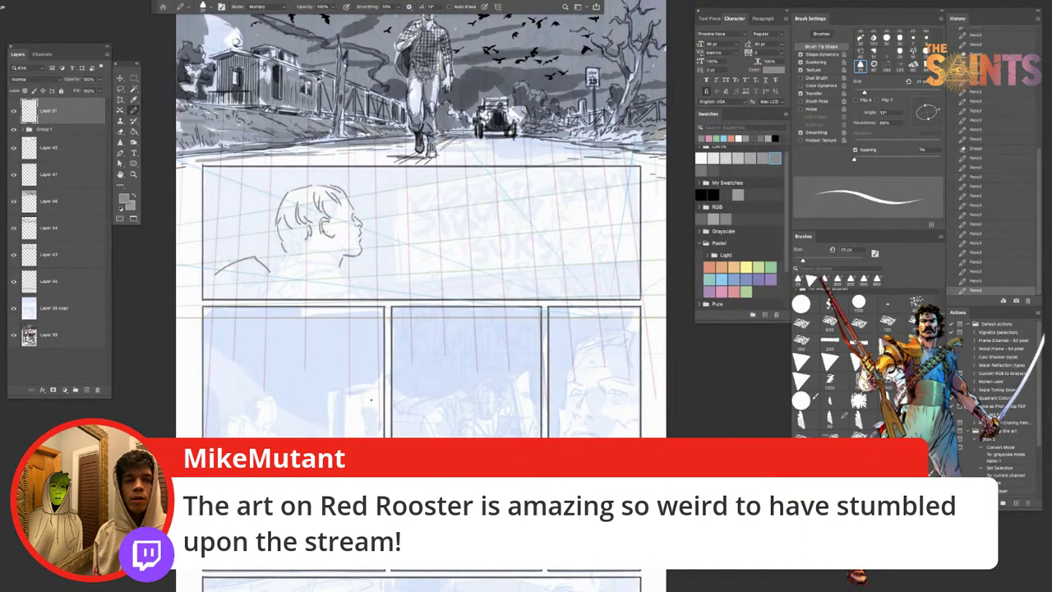
Step: Pencil the nape, the jacket collar and the near shoulder line down to the panel's lower border
drag(290, 253, 282, 267)
mouse_move(281, 285)
mouse_down()
mouse_move(306, 269)
mouse_move(340, 271)
mouse_move(357, 293)
mouse_up()
mouse_move(302, 262)
mouse_down()
mouse_move(269, 273)
mouse_move(311, 260)
mouse_up()
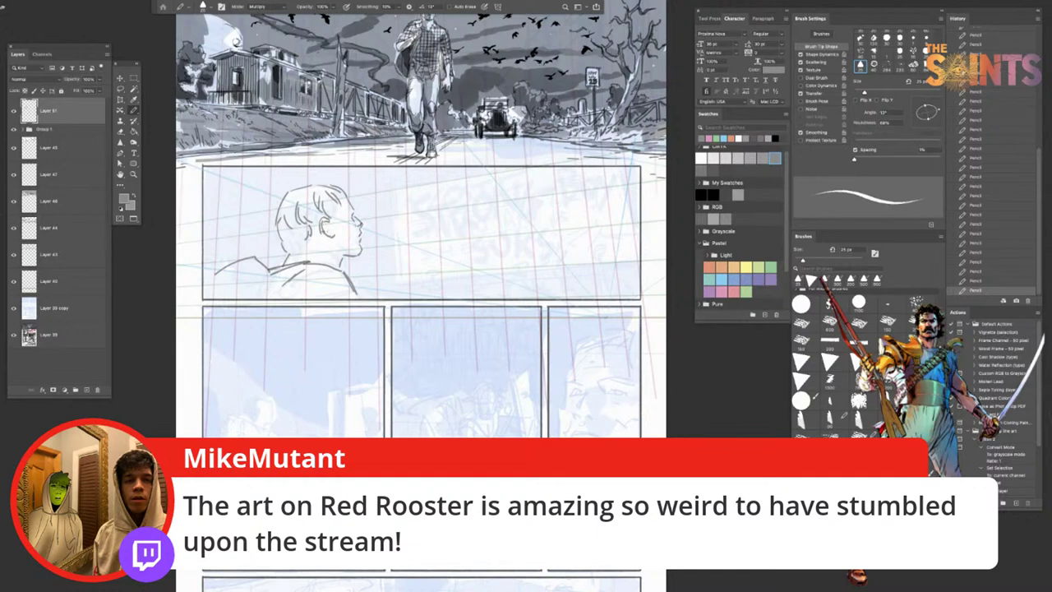
mouse_move(345, 271)
mouse_down()
mouse_move(367, 296)
mouse_move(394, 287)
mouse_up()
drag(309, 270, 350, 281)
drag(287, 262, 303, 257)
drag(273, 276, 286, 288)
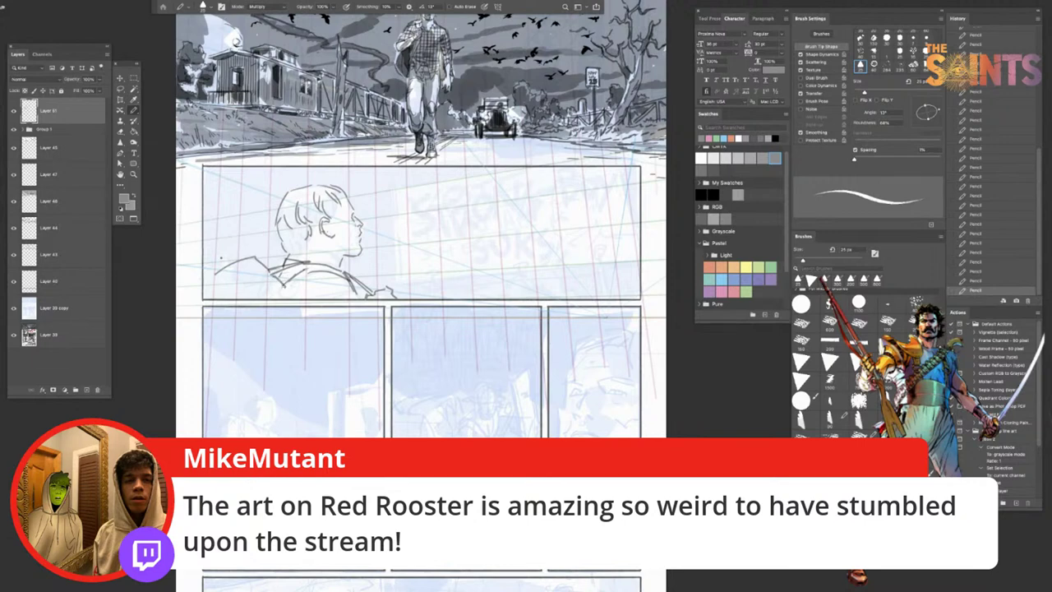
Step: Extend the back shoulder contour to the panel's left border and undo the extra jacket fold stroke
drag(212, 273, 203, 294)
mouse_move(284, 285)
mouse_down()
mouse_move(280, 295)
mouse_move(308, 296)
mouse_up()
key(ctrl+z)
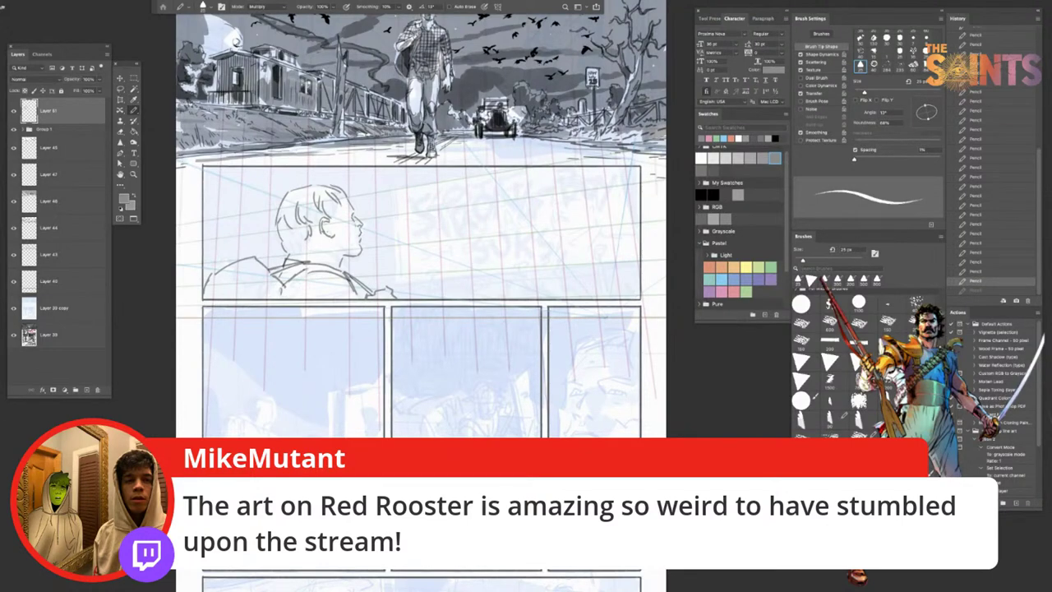
key(Tab)
key(Tab)
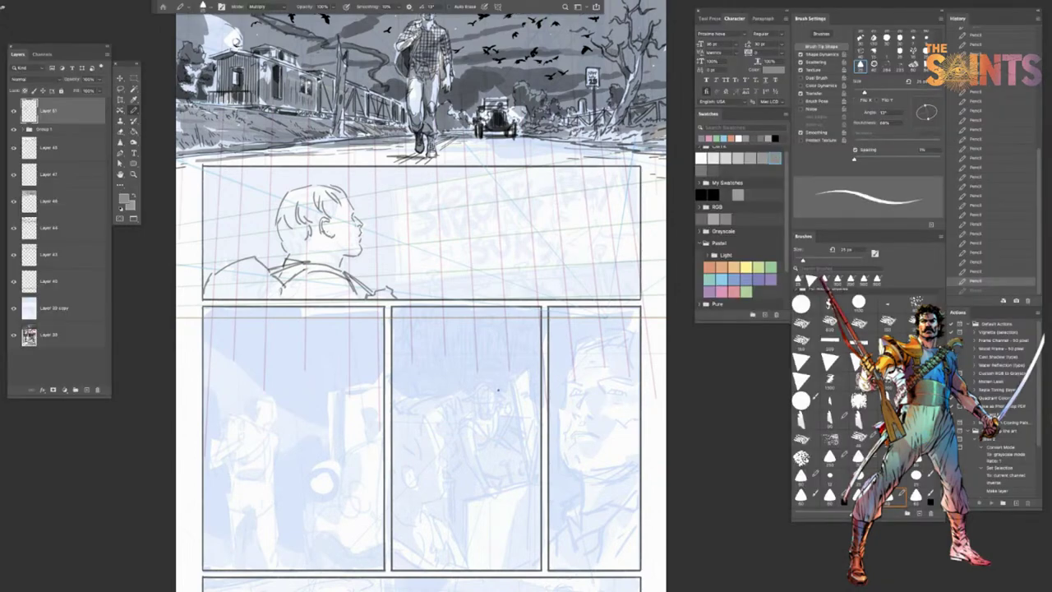
Step: Add pencil detail to the nape hair, sideburn, fringe, jaw and neck, refining the back of the head
drag(285, 243, 296, 245)
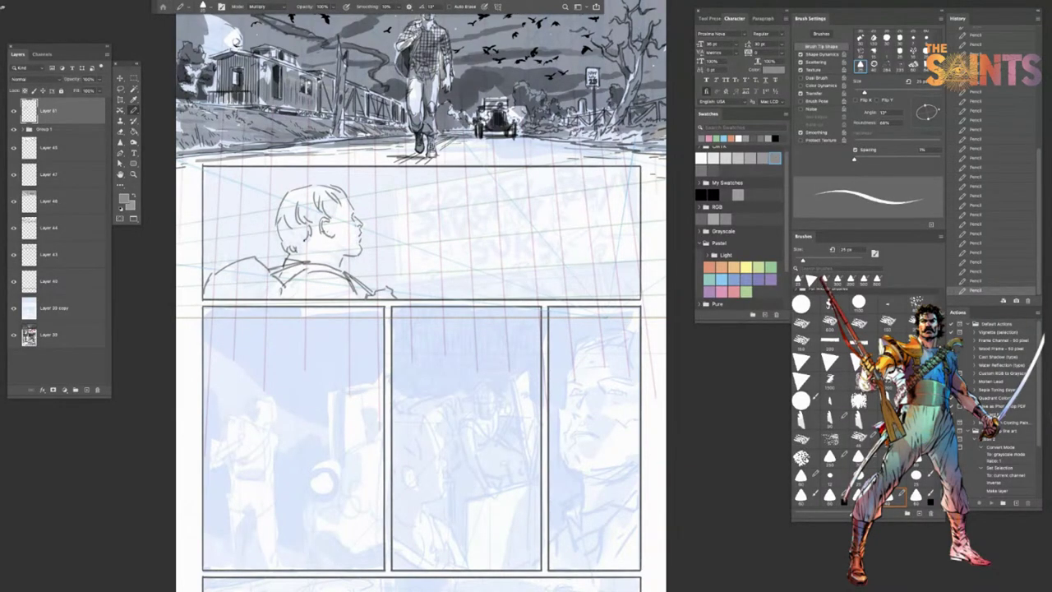
drag(318, 220, 313, 234)
drag(337, 197, 342, 210)
drag(343, 255, 352, 247)
drag(345, 253, 334, 265)
mouse_move(289, 251)
mouse_down()
mouse_move(298, 259)
mouse_move(294, 244)
mouse_up()
drag(281, 197, 272, 227)
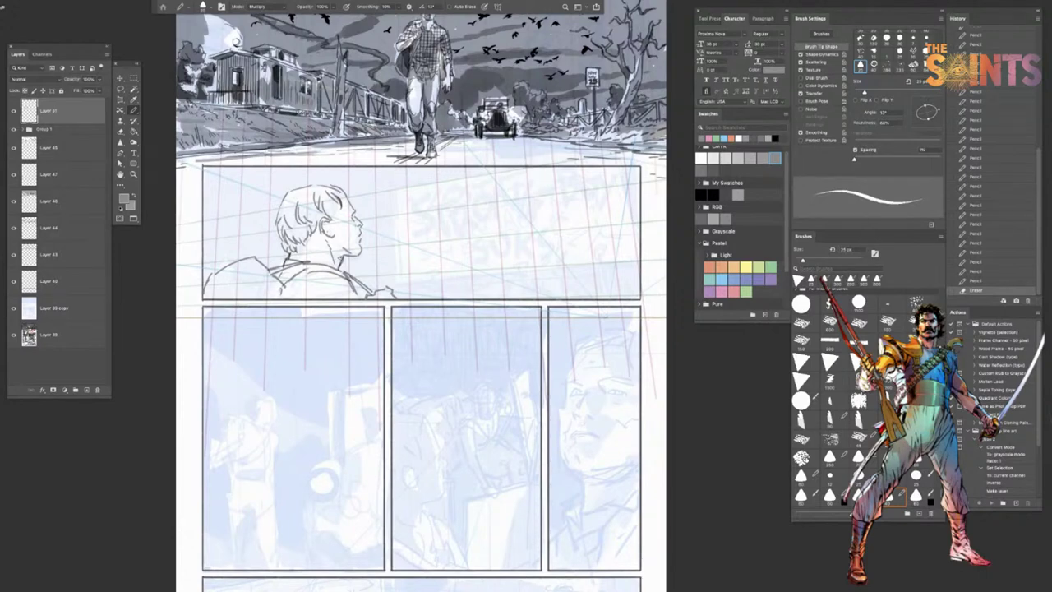
Step: Pencil the jacket's collar edge, front seam and shoulder folds, redoing the fold across the back shoulder
key(b)
mouse_move(307, 268)
mouse_down()
mouse_move(352, 288)
mouse_move(332, 271)
mouse_move(357, 299)
mouse_up()
drag(282, 274, 304, 268)
mouse_move(267, 275)
mouse_down()
mouse_move(279, 268)
mouse_move(238, 277)
mouse_move(253, 273)
mouse_up()
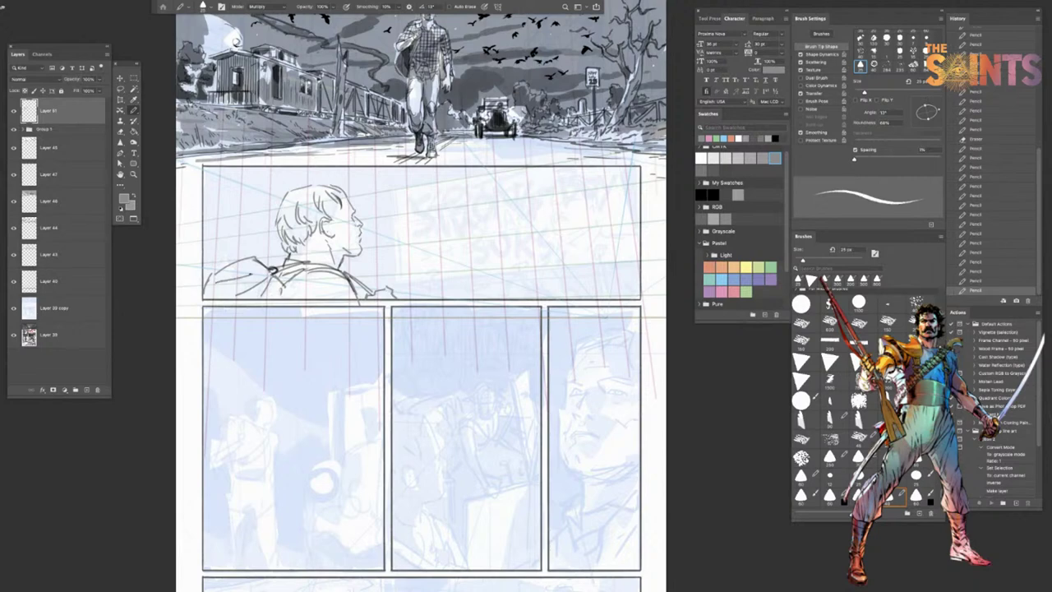
key(ctrl+z)
drag(216, 285, 254, 274)
key(ctrl+z)
key(ctrl+shift+z)
click(425, 380)
Step: Erase the man's ear lines and repencil a cleaner ear contour, undoing the unsuitable inner strokes
key(e)
drag(319, 225, 331, 222)
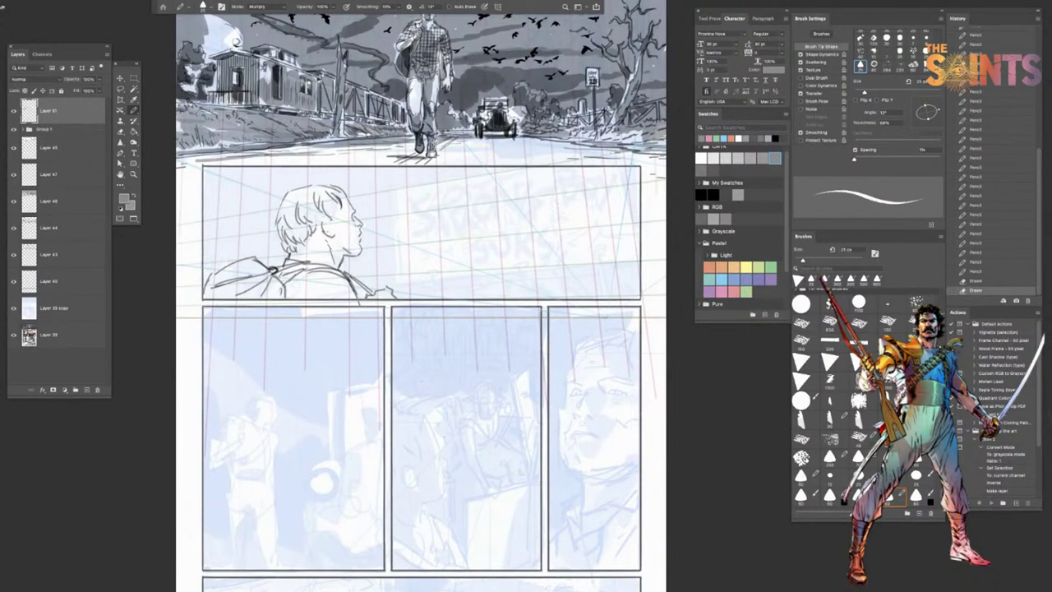
key(Tab)
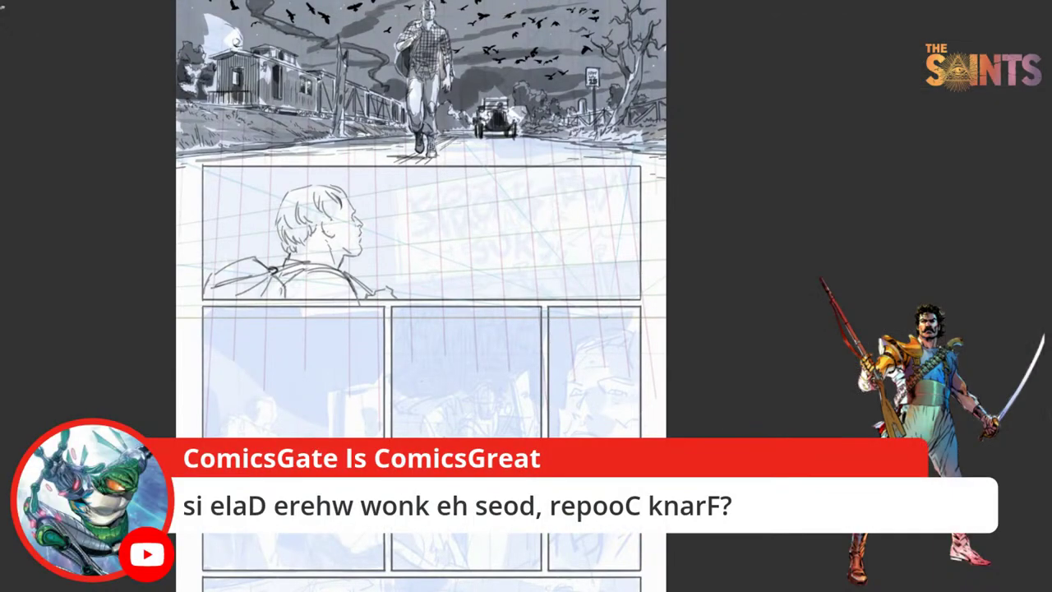
key(Tab)
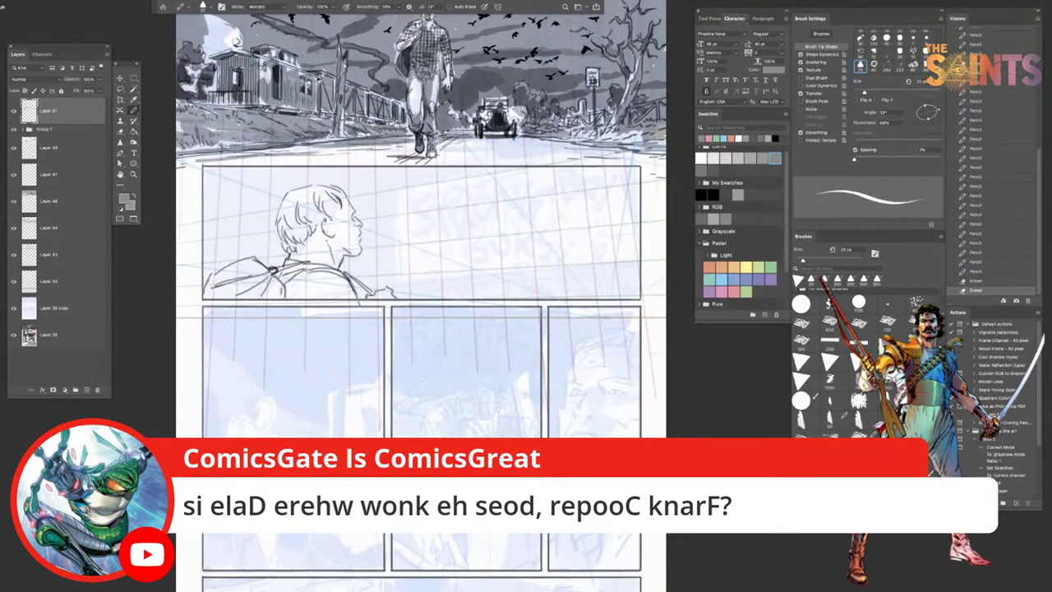
drag(327, 220, 324, 223)
drag(324, 222, 332, 217)
drag(325, 224, 326, 234)
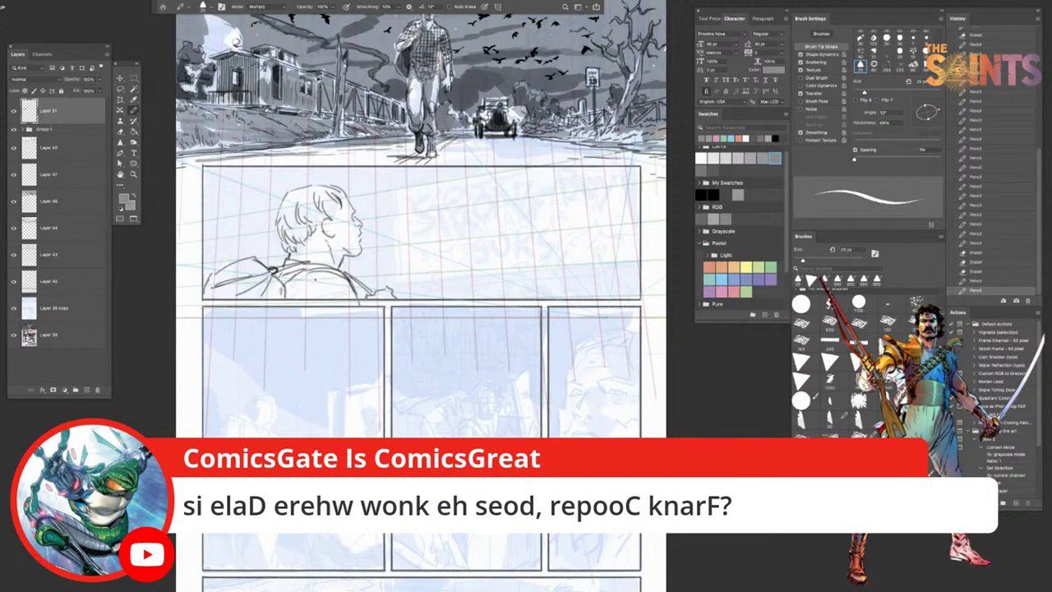
drag(325, 220, 330, 233)
key(ctrl+z)
key(ctrl+z)
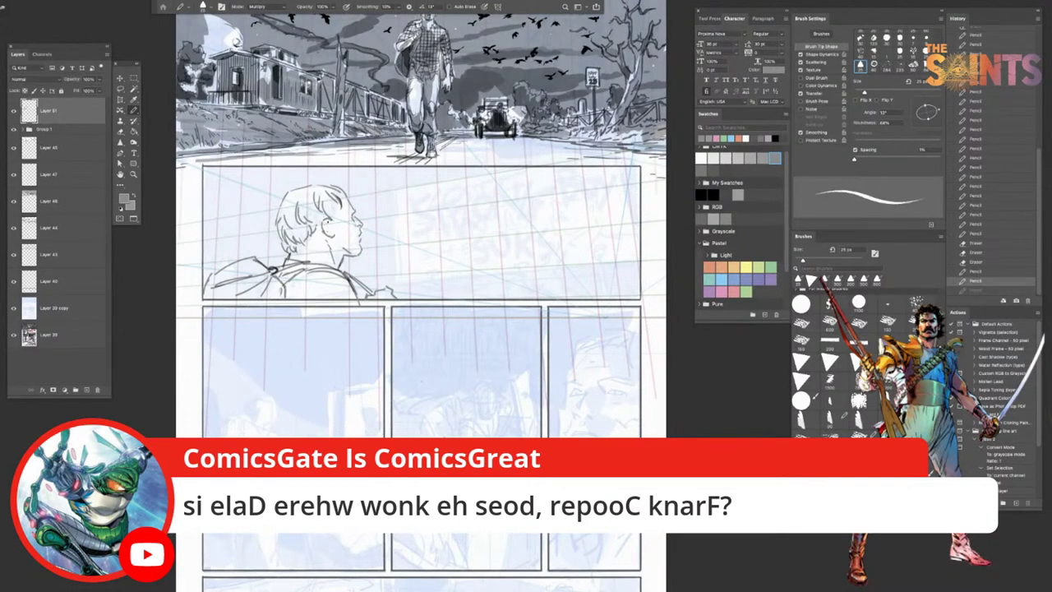
Step: Pencil the inner line of the man's ear, check the page without the interface, and undo the extra stroke at the fringe
drag(325, 220, 330, 233)
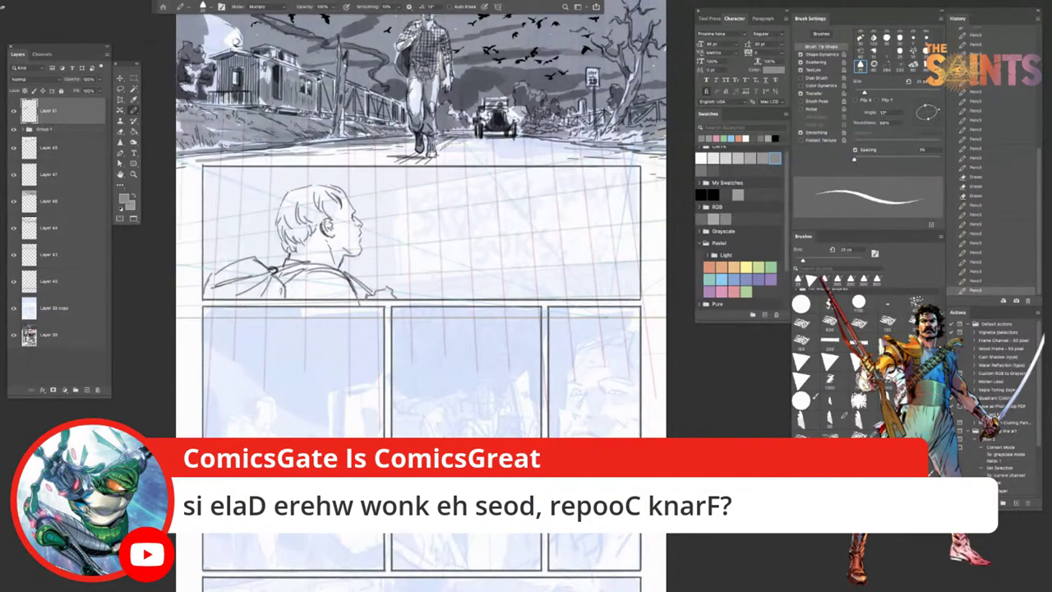
key(Tab)
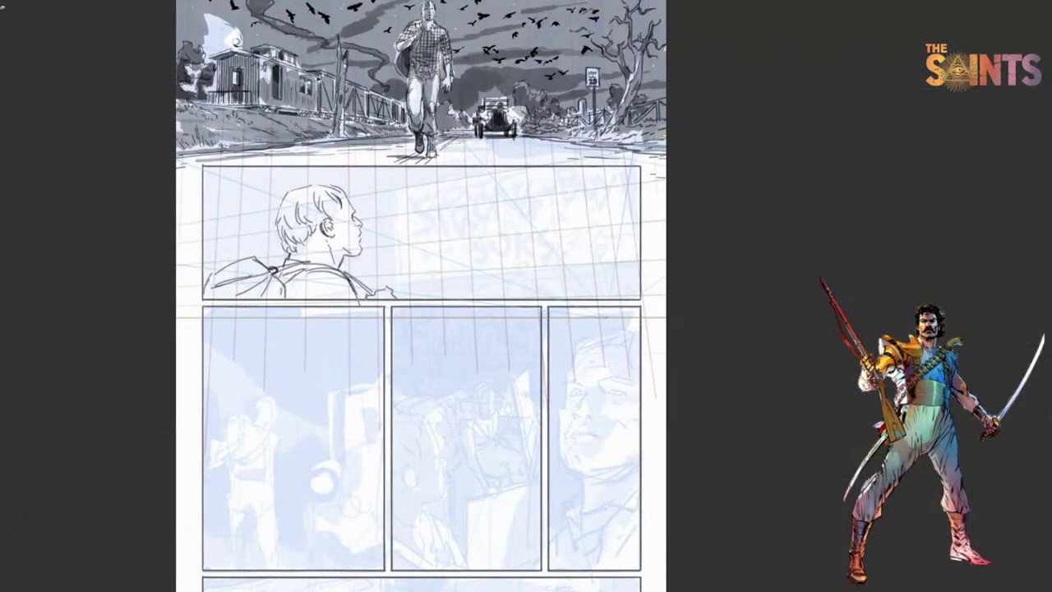
key(Tab)
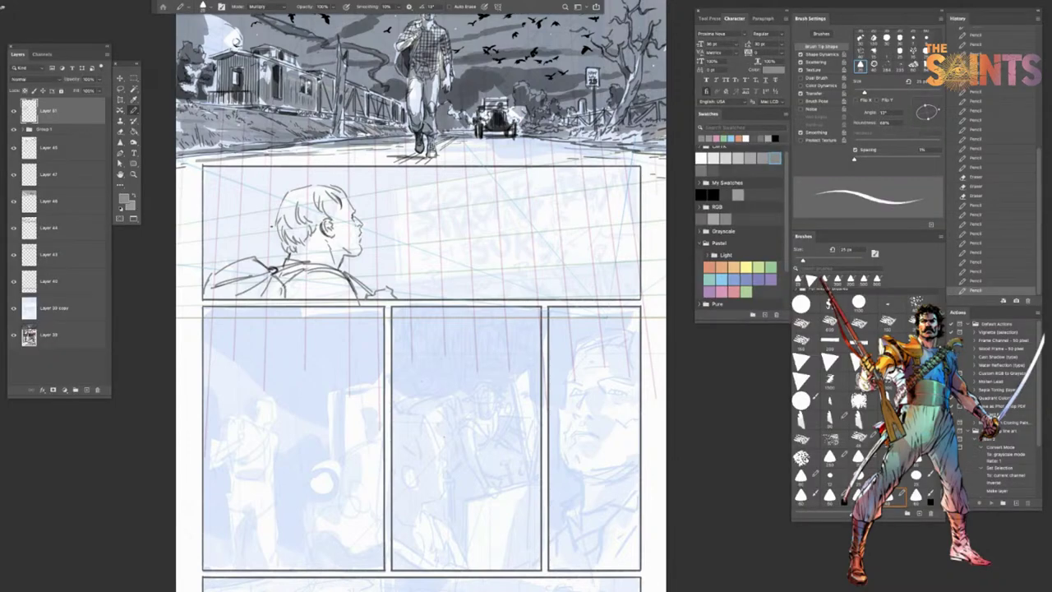
key(Tab)
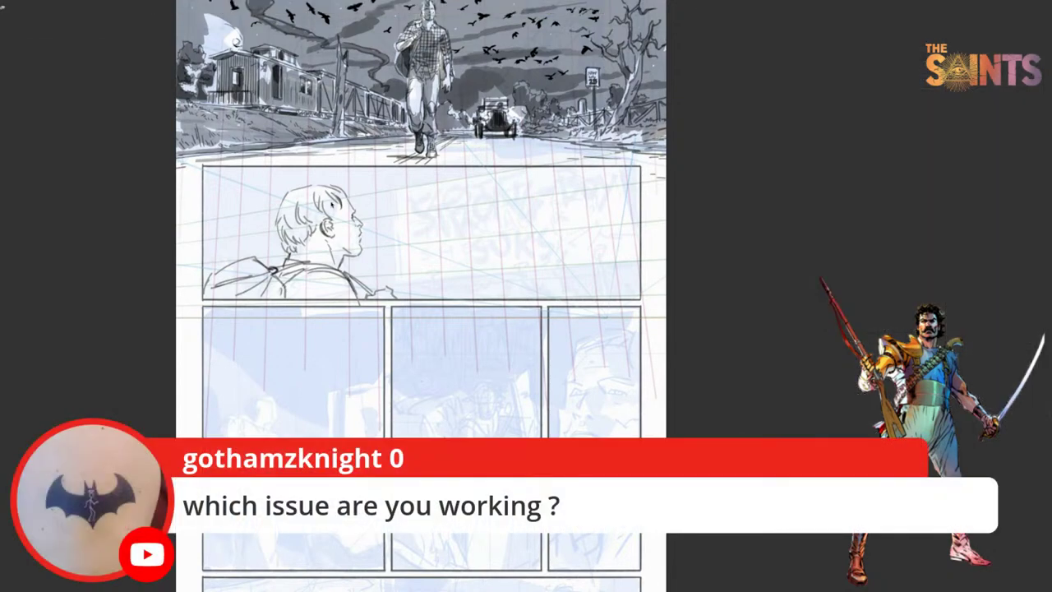
key(Tab)
mouse_move(338, 203)
mouse_down()
mouse_move(332, 219)
mouse_move(341, 221)
mouse_up()
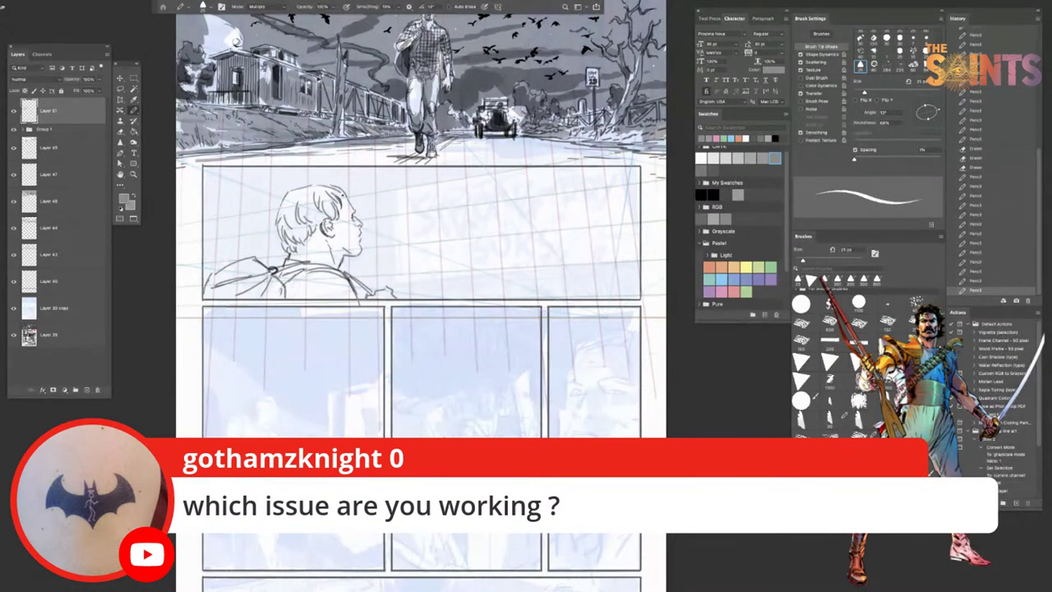
key(super+z)
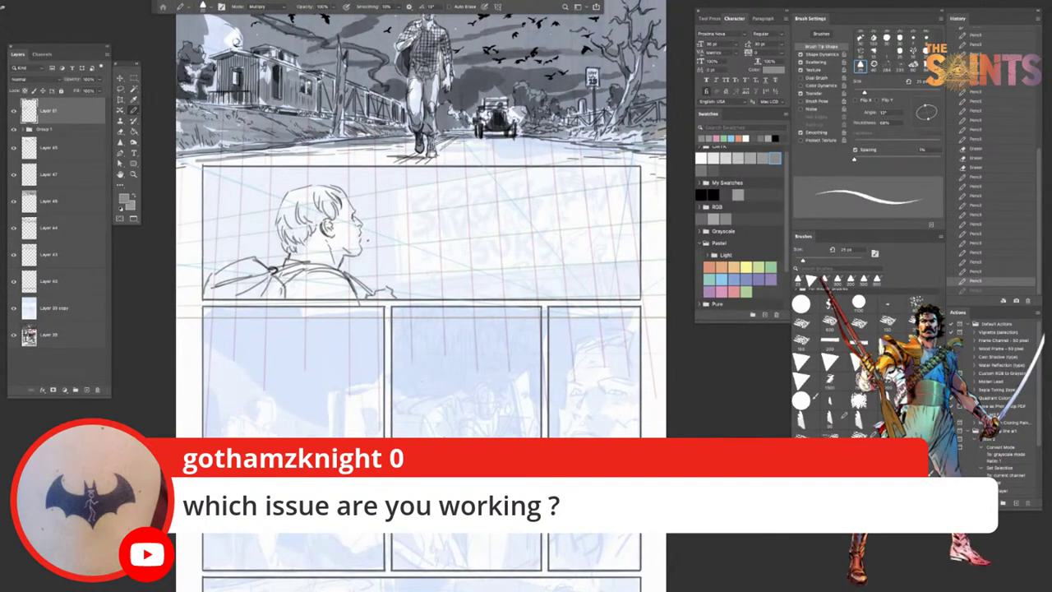
Step: Pencil a hair strand running down in front of the man's ear and undo the extra stroke on the crown
drag(386, 426, 388, 429)
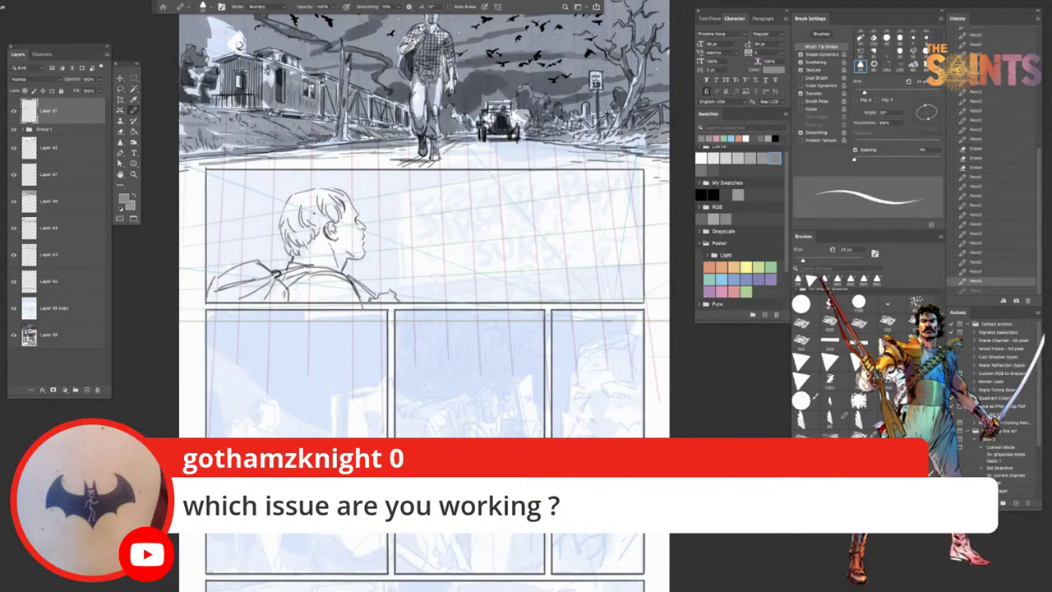
drag(315, 202, 326, 224)
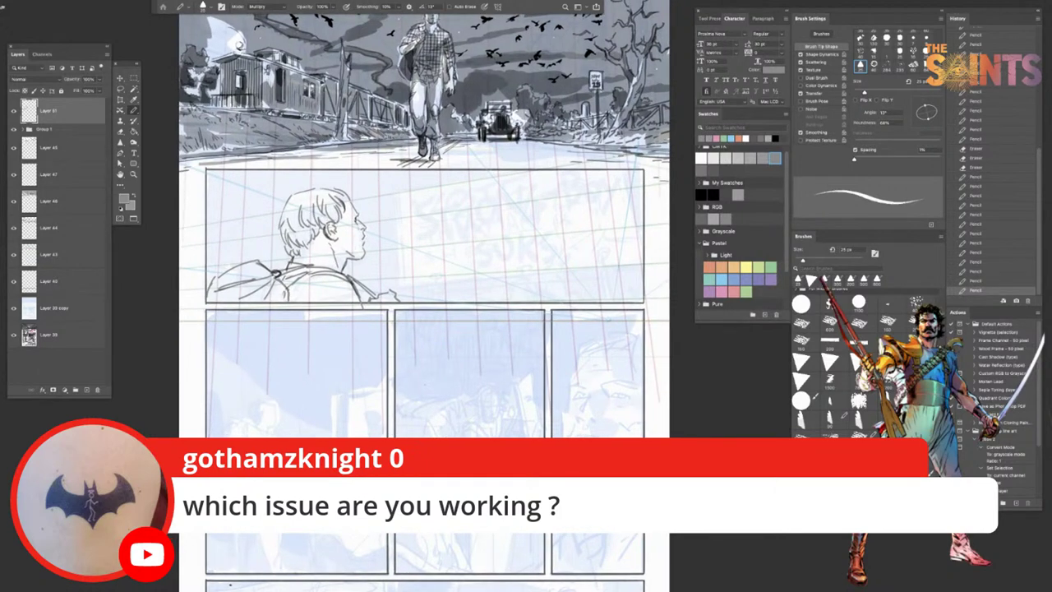
drag(353, 401, 355, 401)
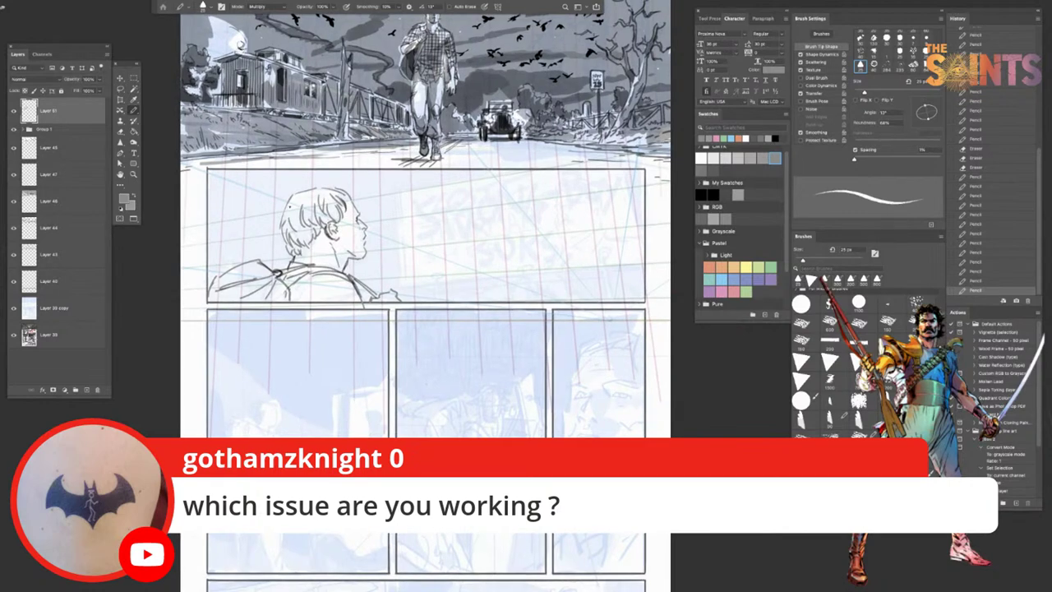
drag(299, 194, 285, 209)
key(ctrl+z)
Step: Try short hair strokes between the man's nape and ear, and undo them
drag(267, 400, 278, 401)
drag(312, 228, 316, 247)
drag(321, 233, 318, 246)
drag(325, 235, 316, 245)
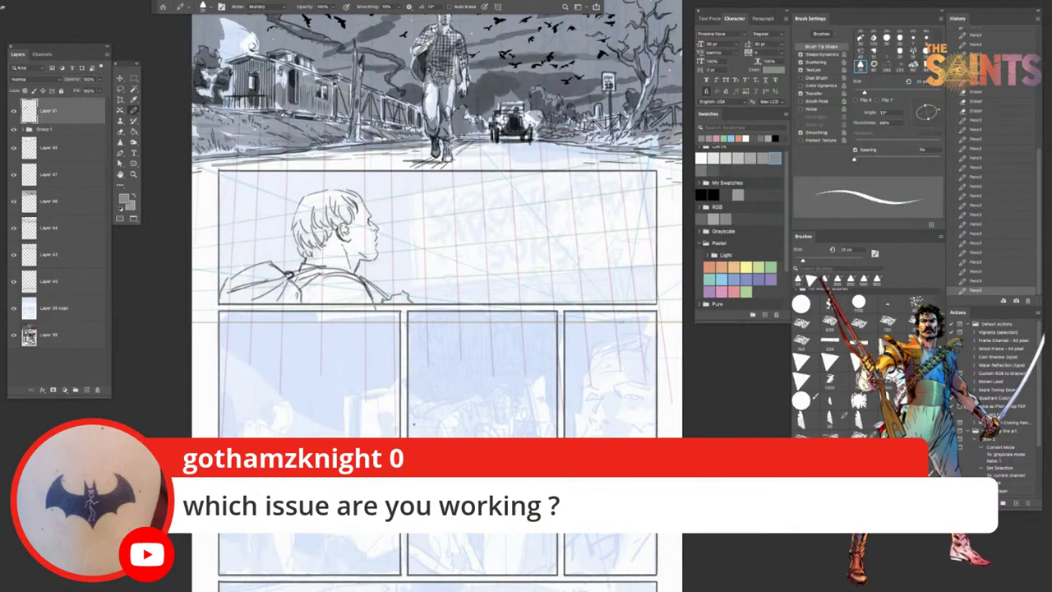
key(ctrl+z)
key(ctrl+z)
key(ctrl+z)
key(ctrl+z)
Step: Pencil the jacket's back shoulder edge and front edge line, undoing the unsuitable folds across the chest and collar
drag(344, 427, 329, 422)
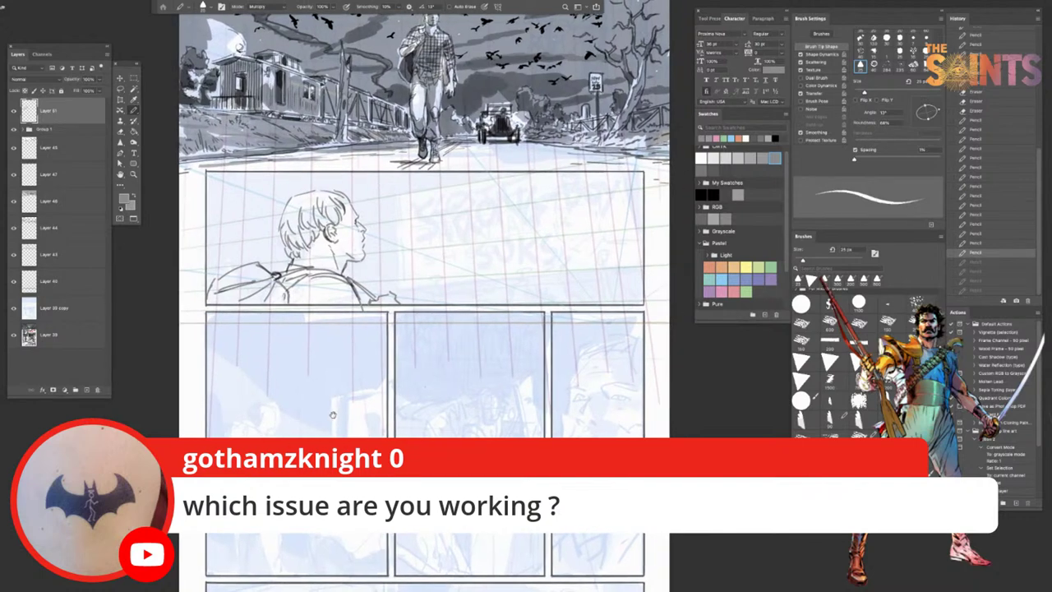
drag(217, 281, 209, 300)
drag(325, 411, 350, 408)
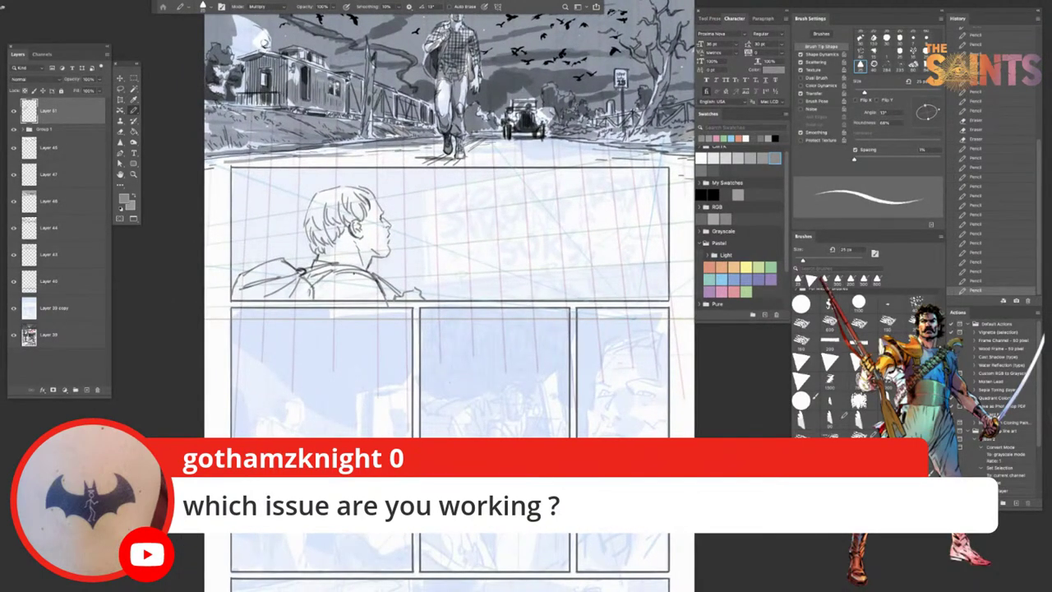
mouse_move(322, 289)
mouse_down()
mouse_move(316, 297)
mouse_move(355, 271)
mouse_move(386, 298)
mouse_up()
drag(302, 275, 361, 270)
key(super+z)
key(super+z)
key(ctrl+z)
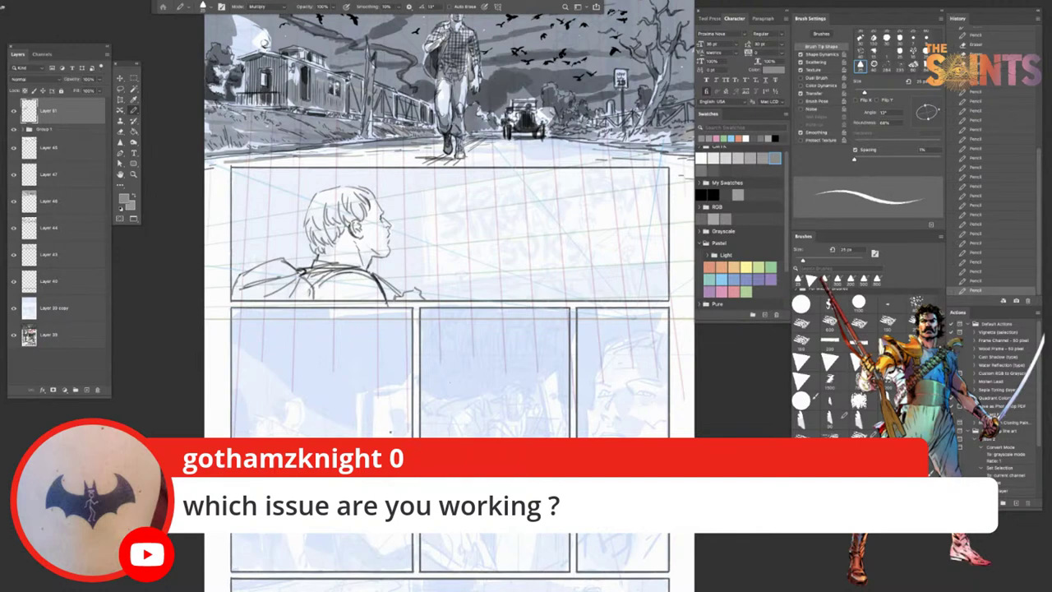
drag(379, 282, 393, 304)
key(Tab)
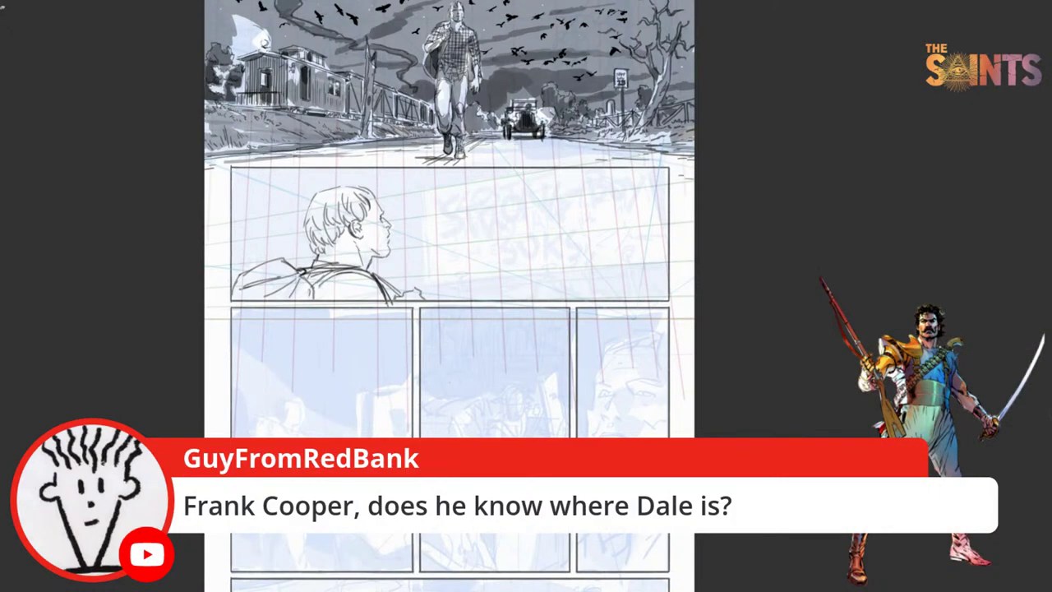
key(Tab)
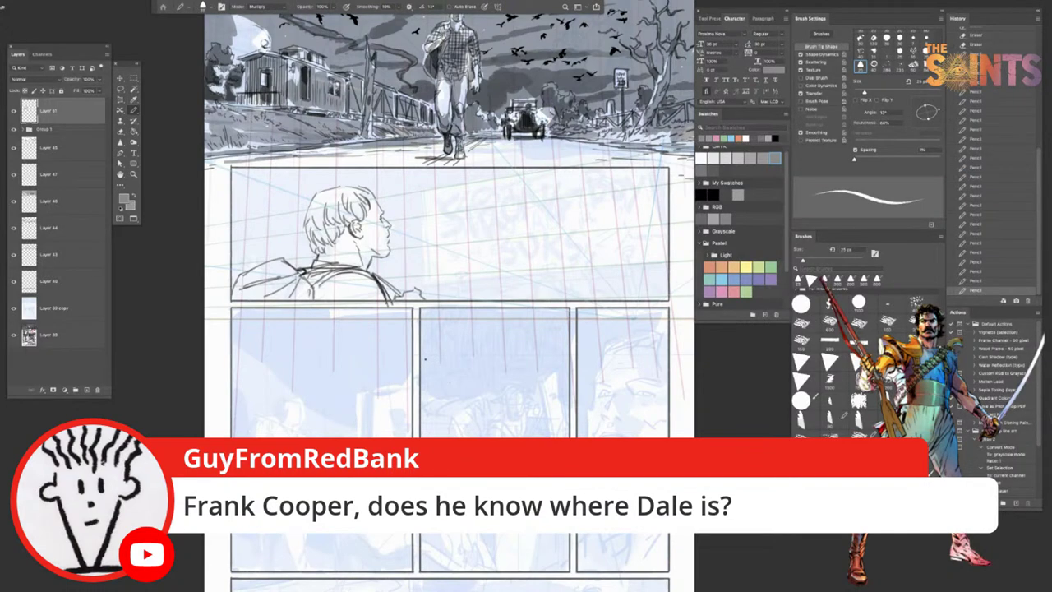
Step: Rework the hair strands at the back of the head and reinforce the jacket's front edge, undoing the unsuitable hair strokes
drag(333, 246, 331, 252)
key(super+z)
key(super+z)
key(super+z)
mouse_move(319, 233)
mouse_down()
mouse_move(313, 218)
mouse_move(314, 242)
mouse_up()
drag(384, 277, 402, 298)
drag(322, 192, 316, 235)
key(ctrl+z)
key(ctrl+z)
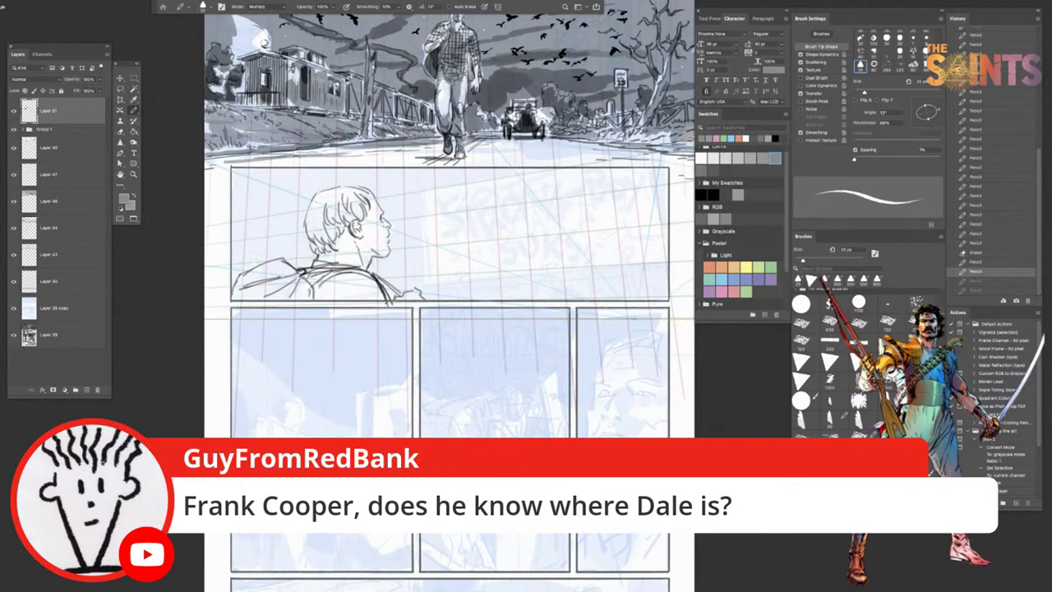
Step: Redo the pencil strokes of the man's fringe above the forehead and check the page without the interface
drag(350, 186, 378, 198)
key(ctrl+z)
key(ctrl+z)
key(ctrl+z)
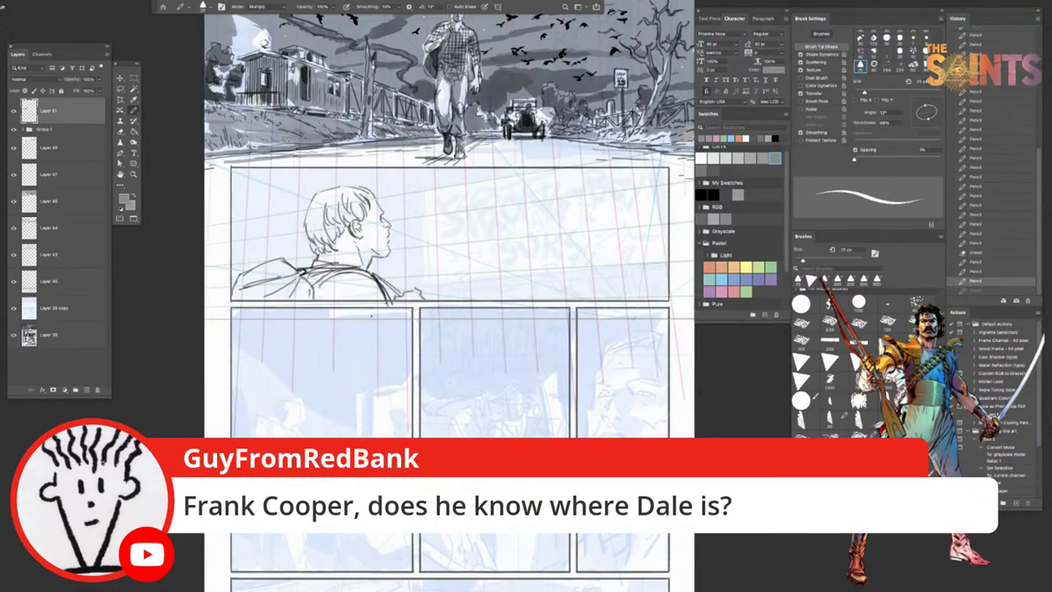
drag(360, 187, 375, 196)
drag(363, 187, 374, 196)
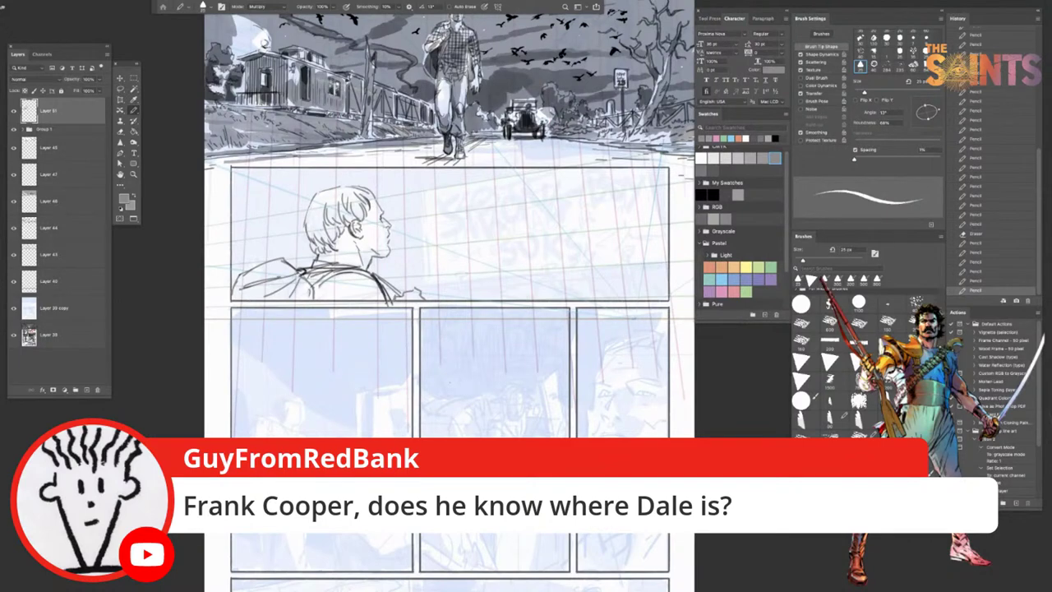
key(Tab)
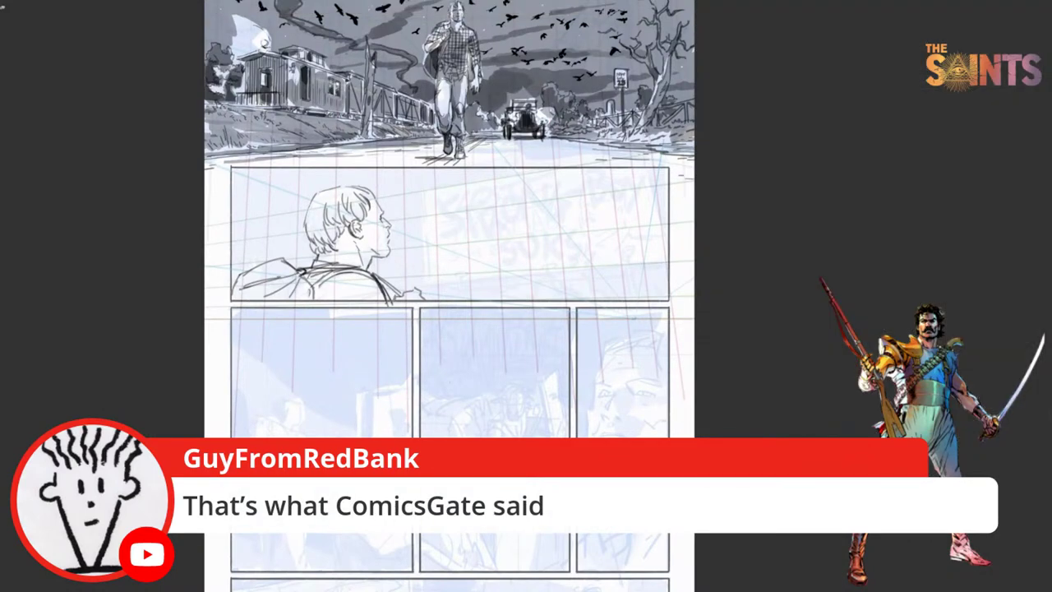
key(Tab)
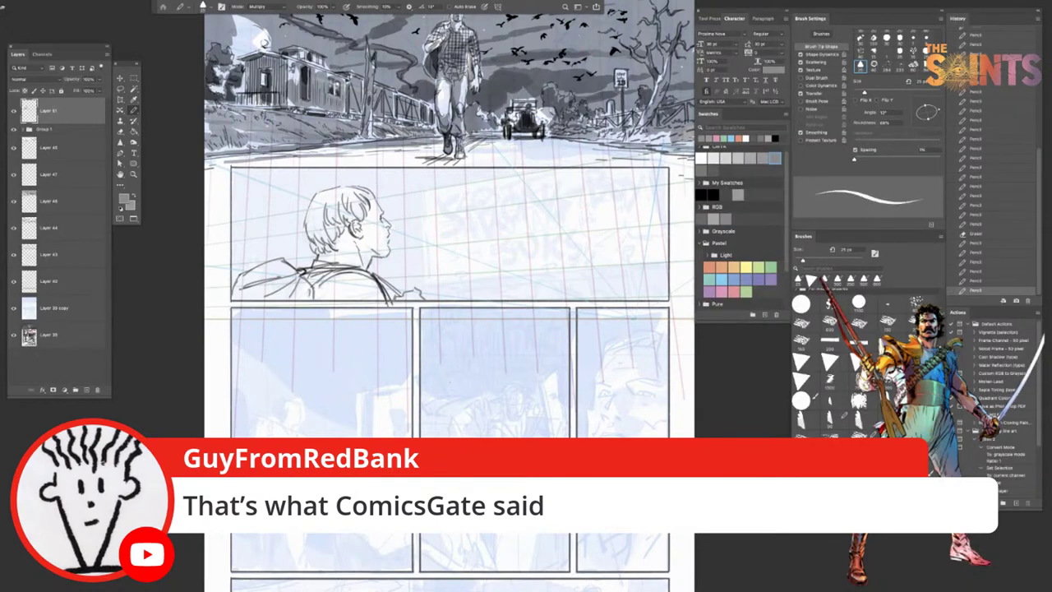
Step: Try additional pencil strokes at the man's ear and eye, and undo them
drag(350, 225, 360, 240)
drag(383, 215, 390, 226)
drag(388, 218, 391, 227)
key(ctrl+z)
key(ctrl+z)
key(ctrl+z)
key(ctrl+z)
Step: Pencil the man's mouth corner and eye line, undoing and redrawing the mouth stroke
drag(386, 234, 390, 240)
key(ctrl+z)
key(ctrl+z)
drag(386, 231, 389, 241)
key(ctrl+z)
key(ctrl+shift+z)
drag(385, 217, 389, 225)
Step: Pencil the contour of the man's far shoulder along the panel's lower border and check the page without the interface
drag(406, 292, 420, 294)
drag(419, 288, 422, 295)
key(Tab)
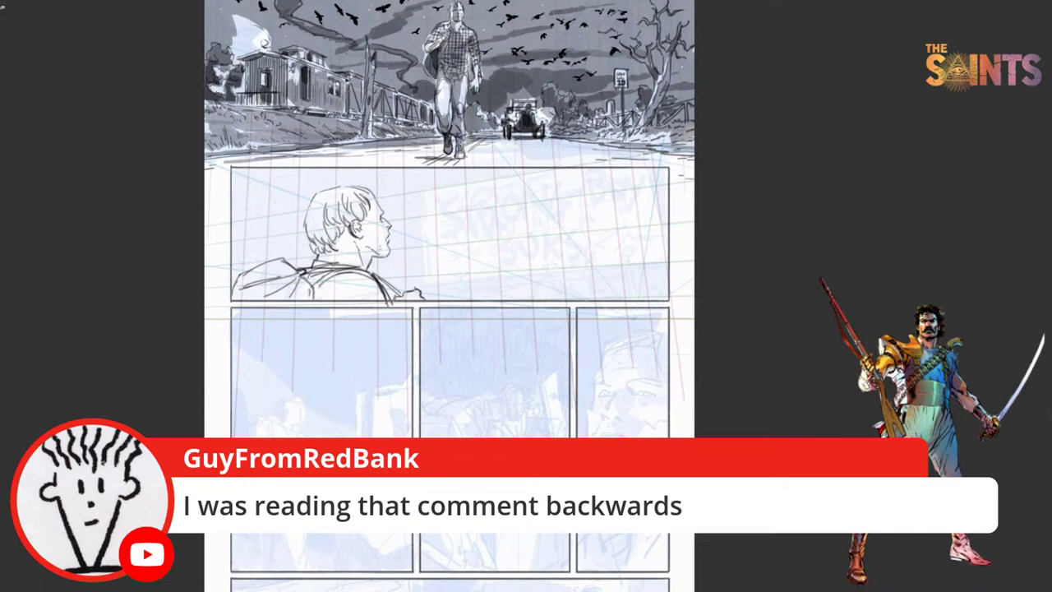
key(Tab)
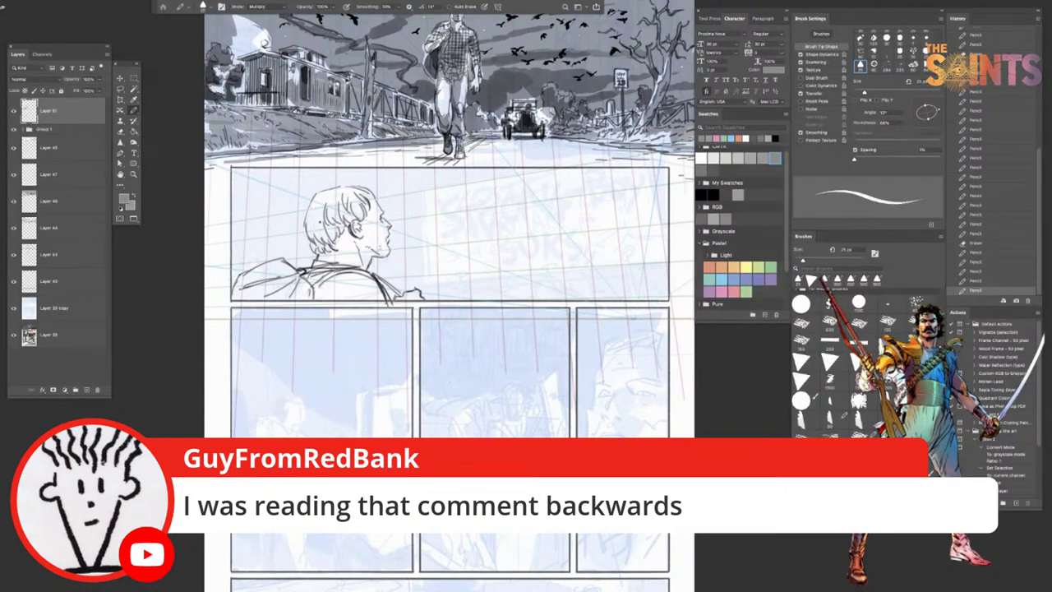
Step: Try long hair strands down the back of the man's head, and undo them
drag(320, 204, 329, 239)
key(ctrl+z)
drag(321, 216, 334, 240)
key(ctrl+z)
key(ctrl+z)
drag(309, 413, 310, 415)
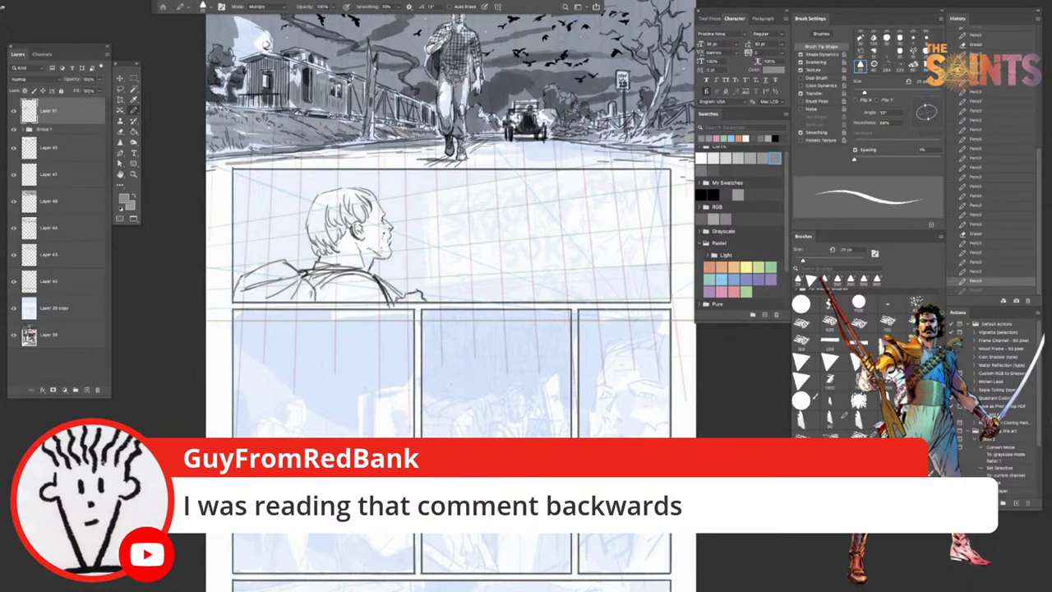
Step: Redraw the small pencil stroke at the man's eye and save the file
key(ctrl+shift+z)
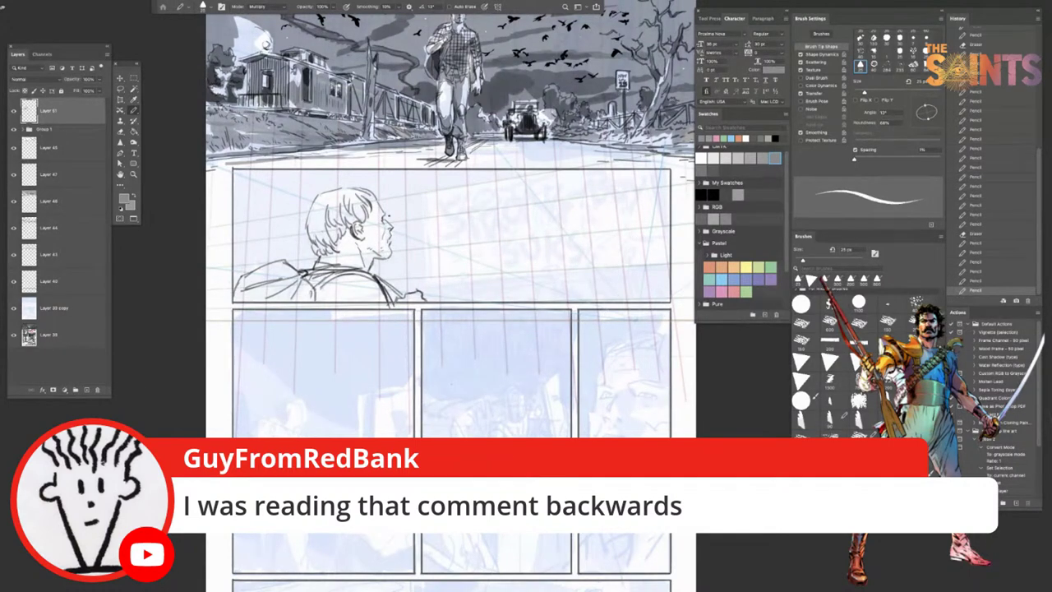
key(ctrl+z)
drag(385, 215, 392, 219)
key(ctrl+s)
Step: Pencil a fold across the jacket's front, undo the extra stroke, and check the page without the interface
drag(340, 297, 374, 281)
key(super+z)
drag(386, 272, 368, 275)
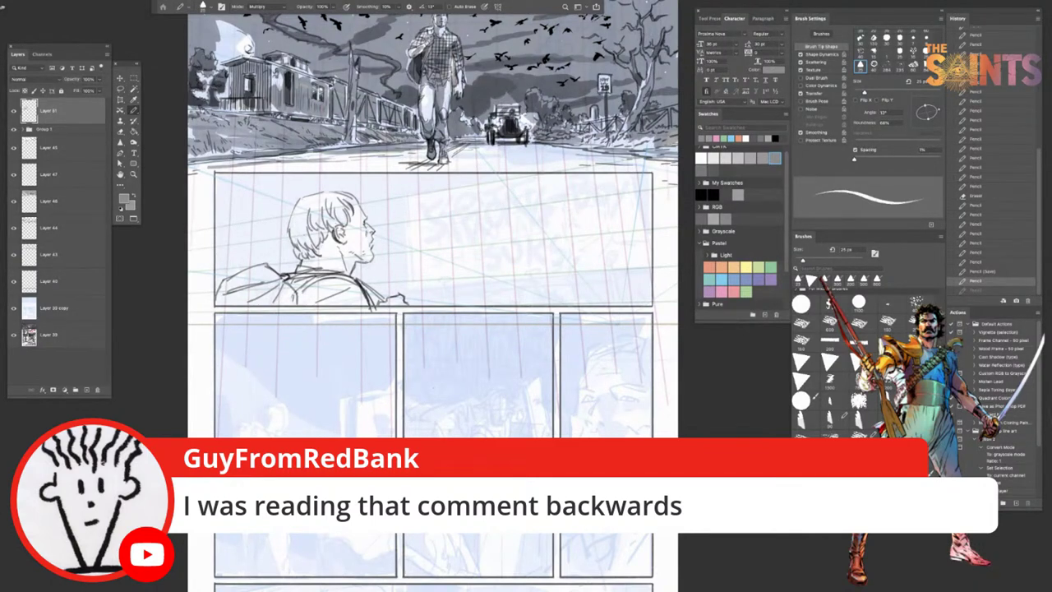
key(Tab)
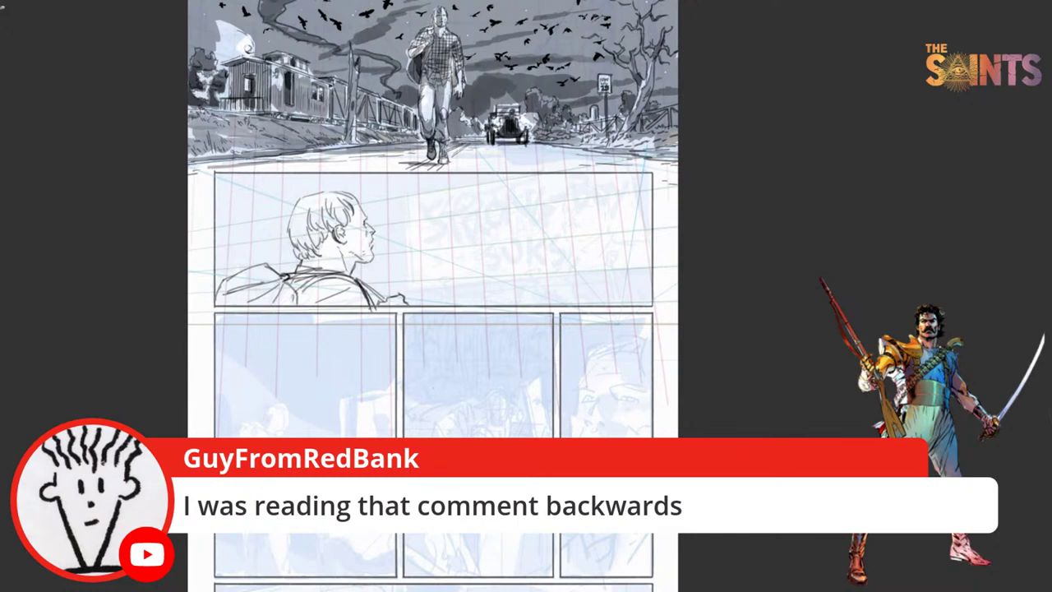
key(Tab)
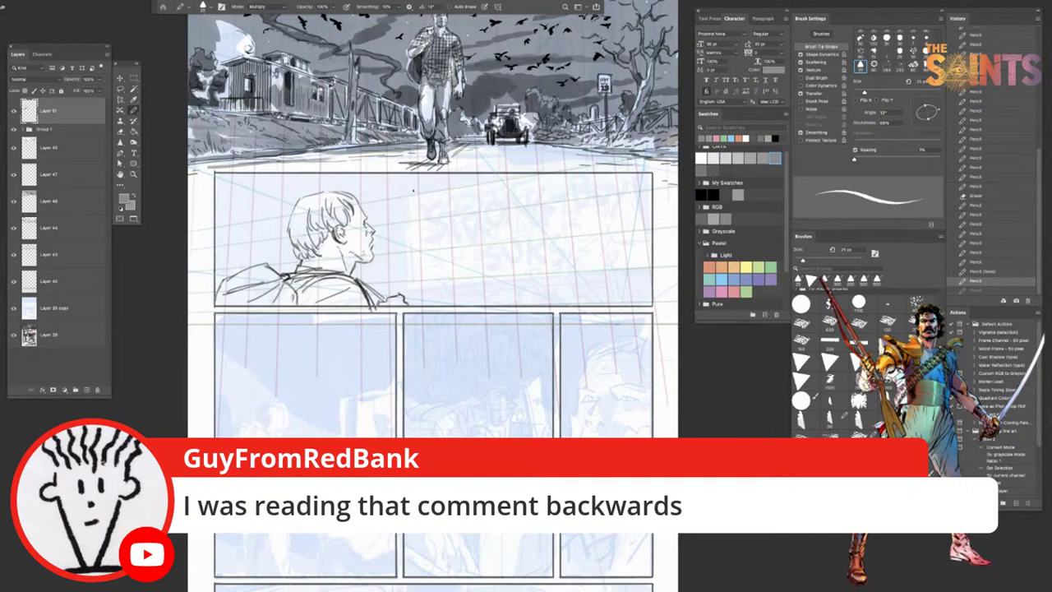
Step: Pencil the sign's slanted upper edge and its near vertical edge along the perspective grid, undoing the short false stroke
drag(408, 195, 525, 174)
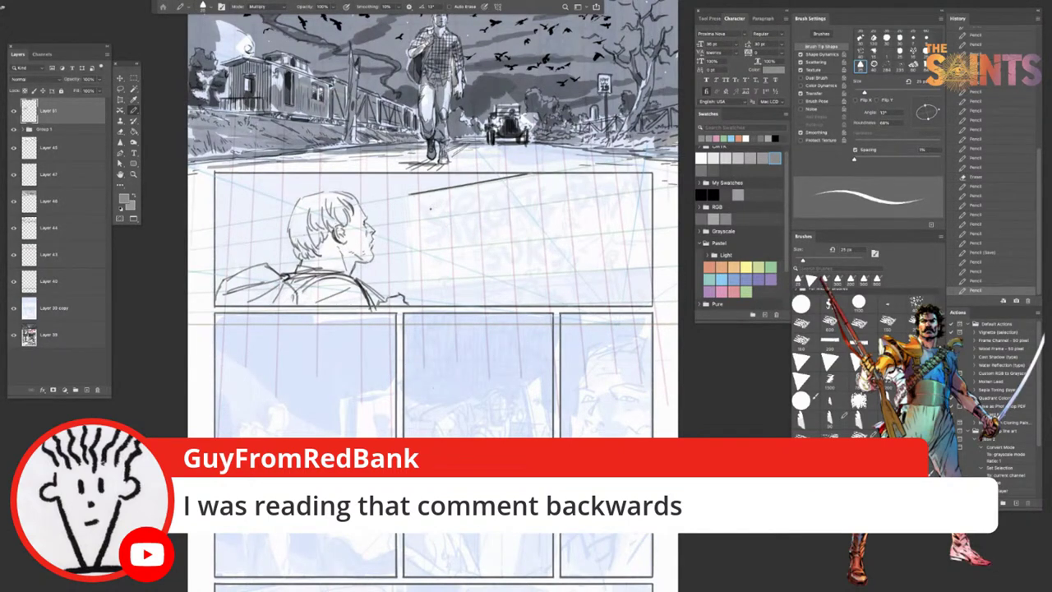
mouse_move(414, 198)
mouse_down()
mouse_move(418, 282)
mouse_move(414, 194)
mouse_up()
key(ctrl+z)
key(ctrl+z)
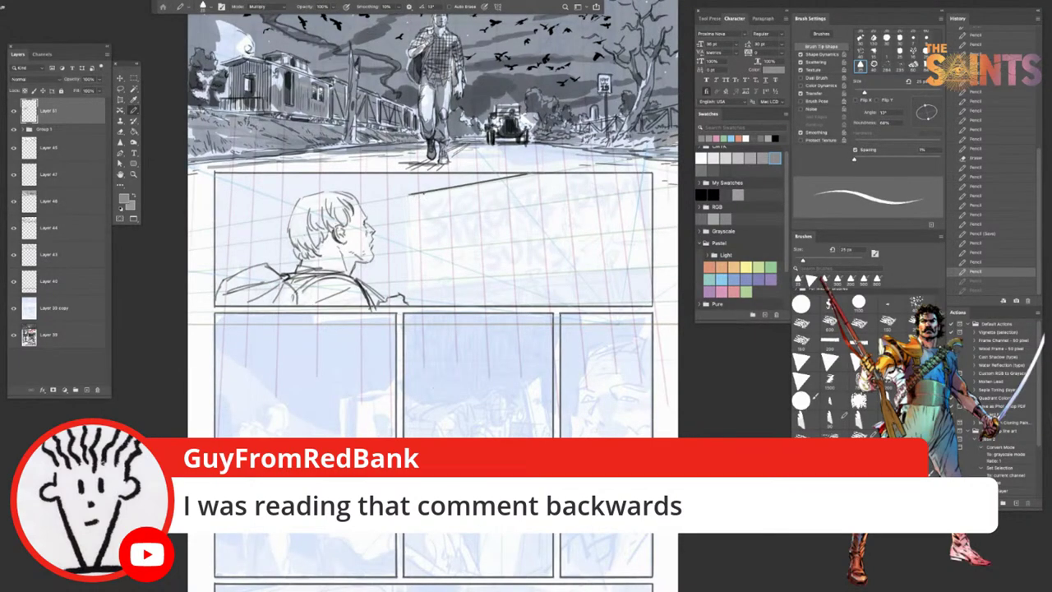
drag(413, 198, 415, 282)
drag(413, 198, 416, 284)
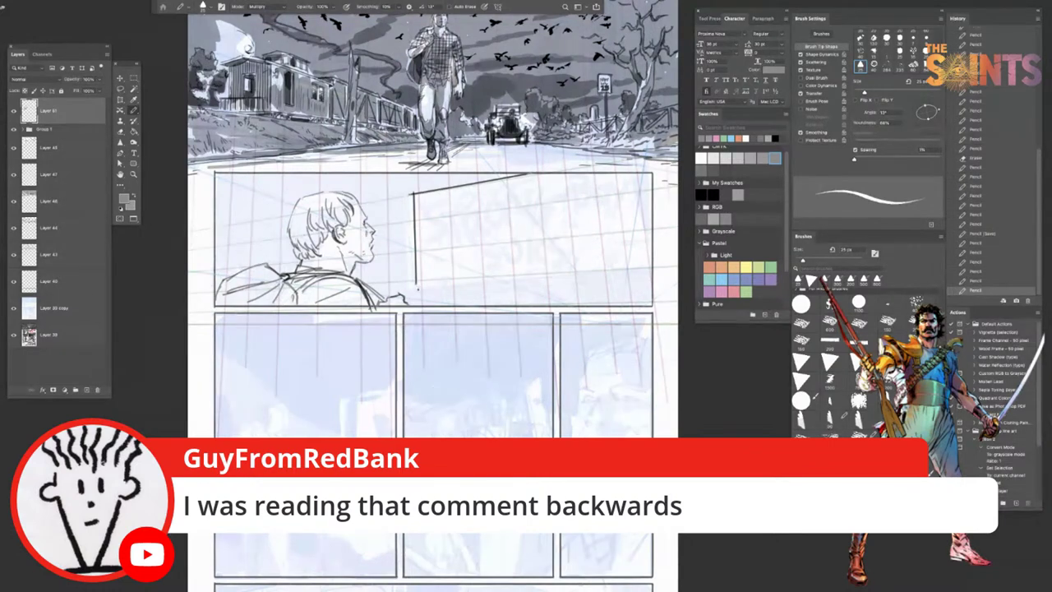
Step: Close the sign's outline with a lower edge and a far vertical edge following the perspective grid
drag(415, 285, 635, 275)
drag(415, 284, 651, 274)
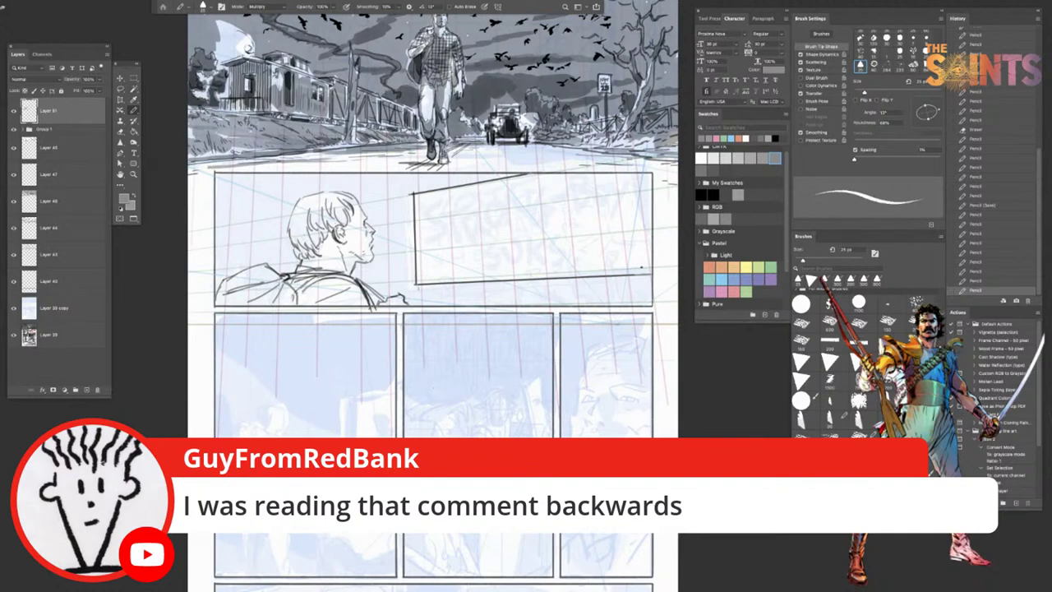
drag(630, 173, 641, 273)
Step: Pencil the near support post below the sign's lower edge, redrawing its second line
mouse_move(450, 284)
mouse_down()
mouse_move(449, 305)
mouse_move(462, 304)
mouse_up()
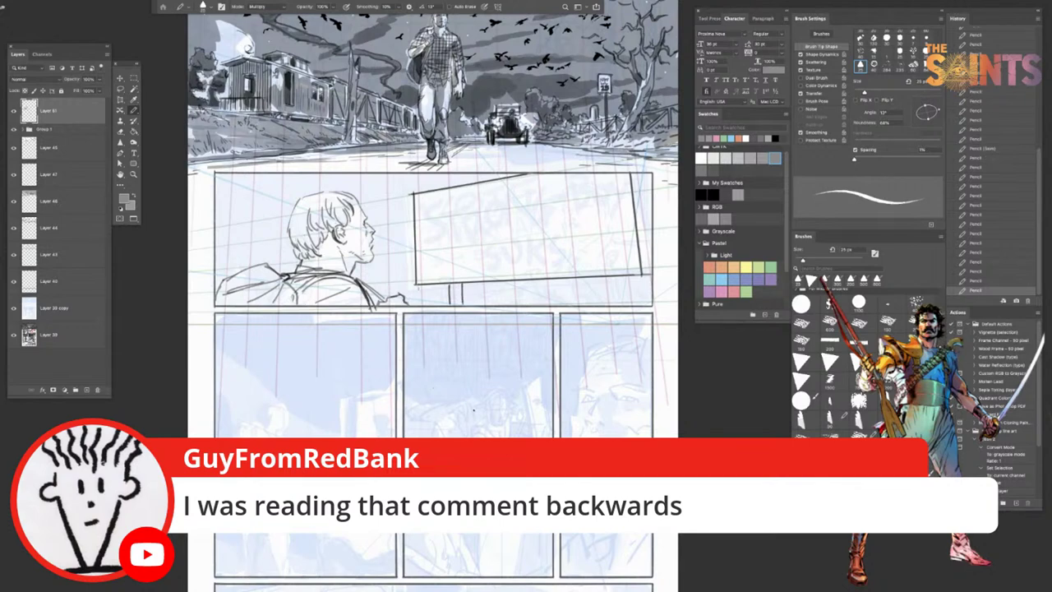
key(ctrl+z)
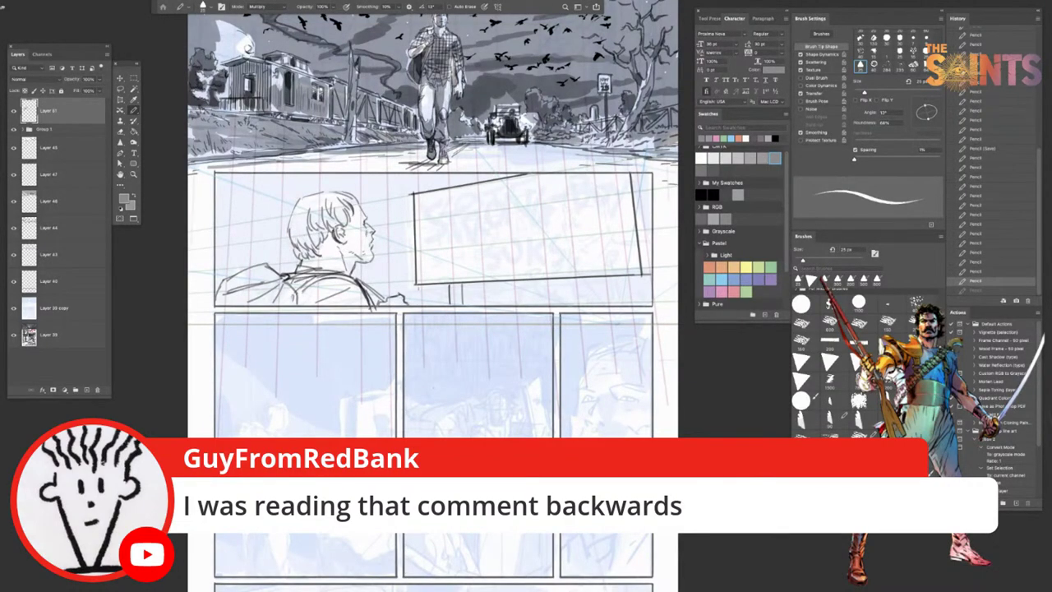
key(Tab)
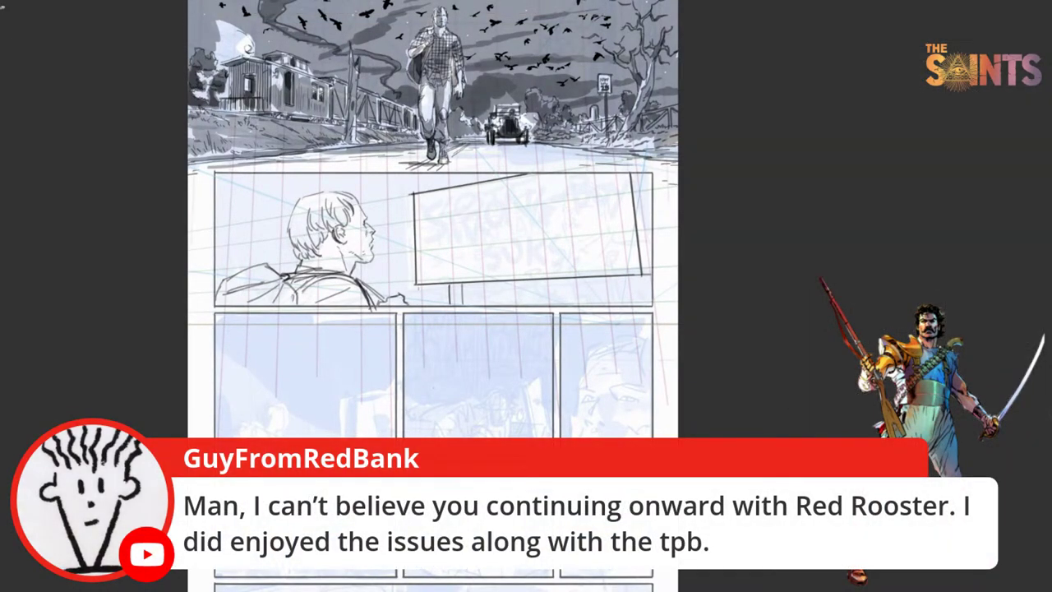
key(Tab)
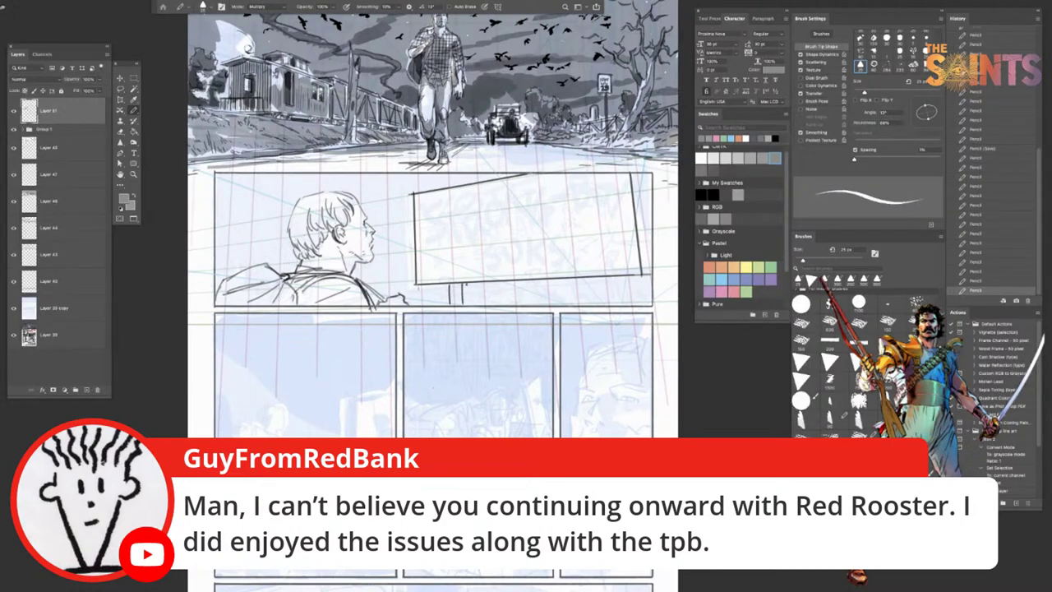
key(super+z)
key(super+z)
drag(461, 285, 461, 303)
drag(461, 284, 461, 303)
Step: Pencil the far support post beneath the sign and clean up the near post's lines
mouse_move(593, 280)
mouse_down()
mouse_move(592, 306)
mouse_move(607, 304)
mouse_move(593, 306)
mouse_up()
key(ctrl+z)
key(ctrl+z)
key(ctrl+z)
key(ctrl+z)
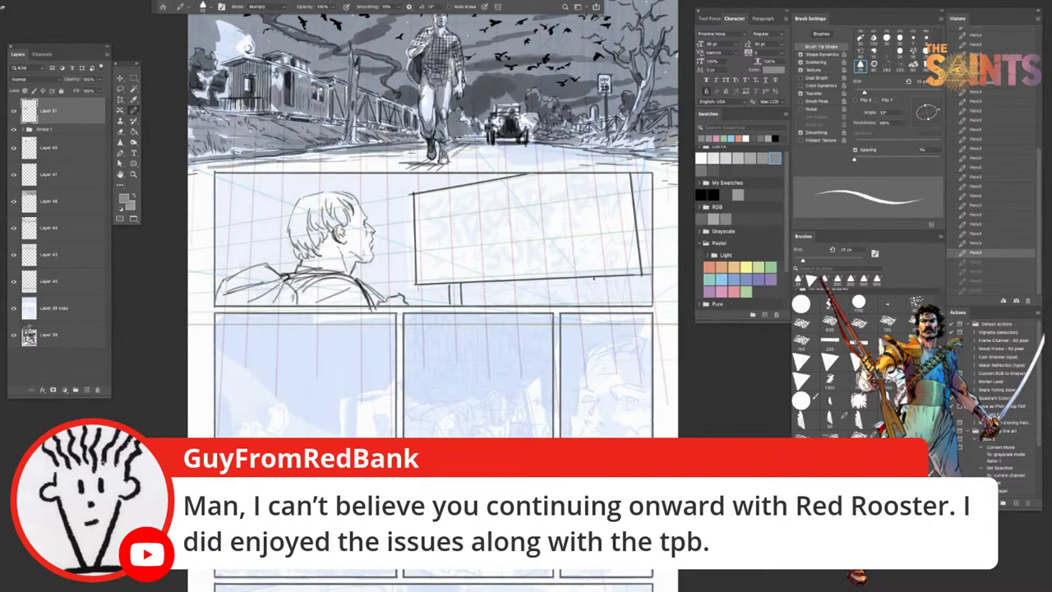
mouse_move(596, 276)
mouse_down()
mouse_move(595, 302)
mouse_move(608, 305)
mouse_move(598, 304)
mouse_up()
key(ctrl+z)
key(e)
drag(449, 284, 452, 305)
key(ctrl+z)
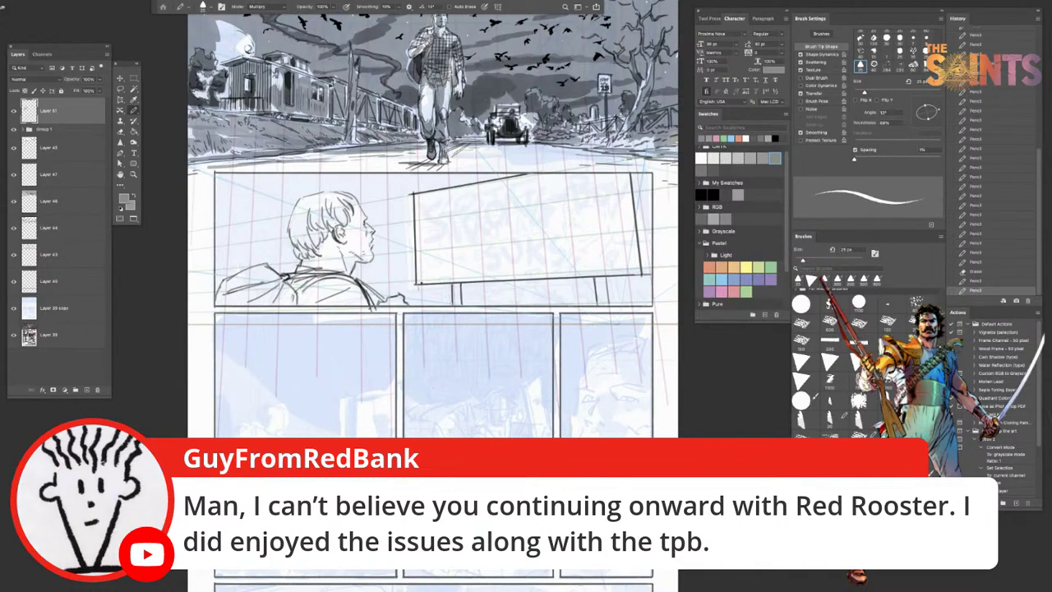
Step: Pencil a narrow ledge parallel to the sign's lower edge and strengthen the support posts beneath it
drag(418, 287, 618, 280)
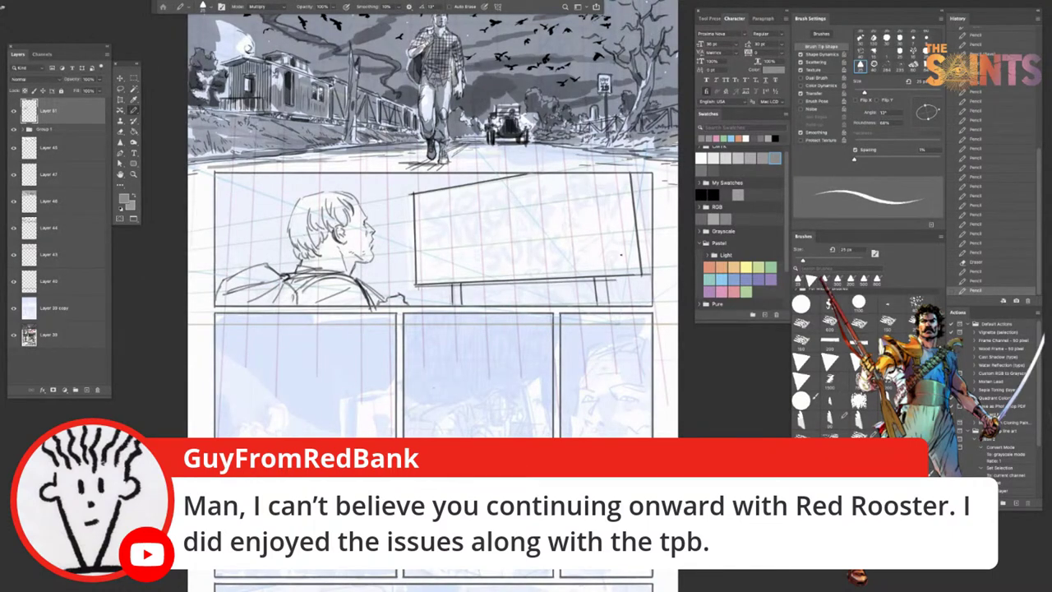
key(ctrl+z)
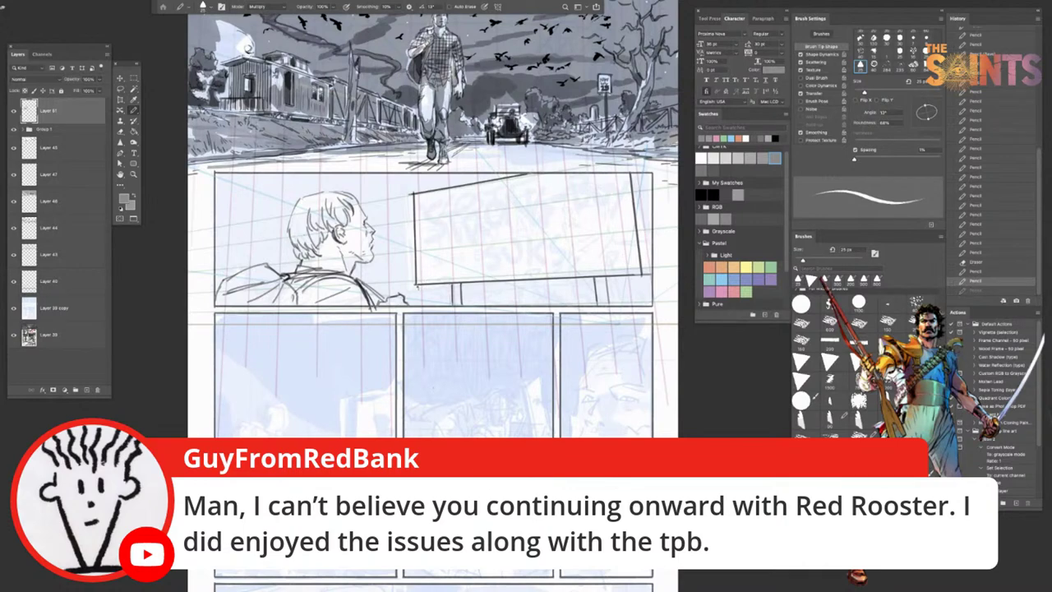
drag(411, 287, 642, 277)
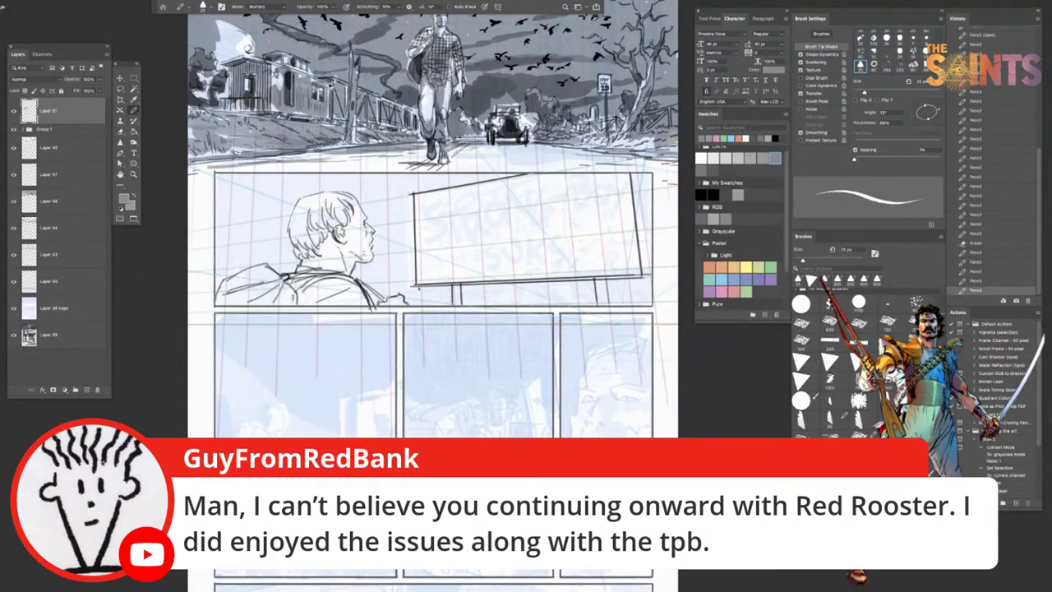
drag(445, 289, 531, 286)
drag(412, 289, 643, 280)
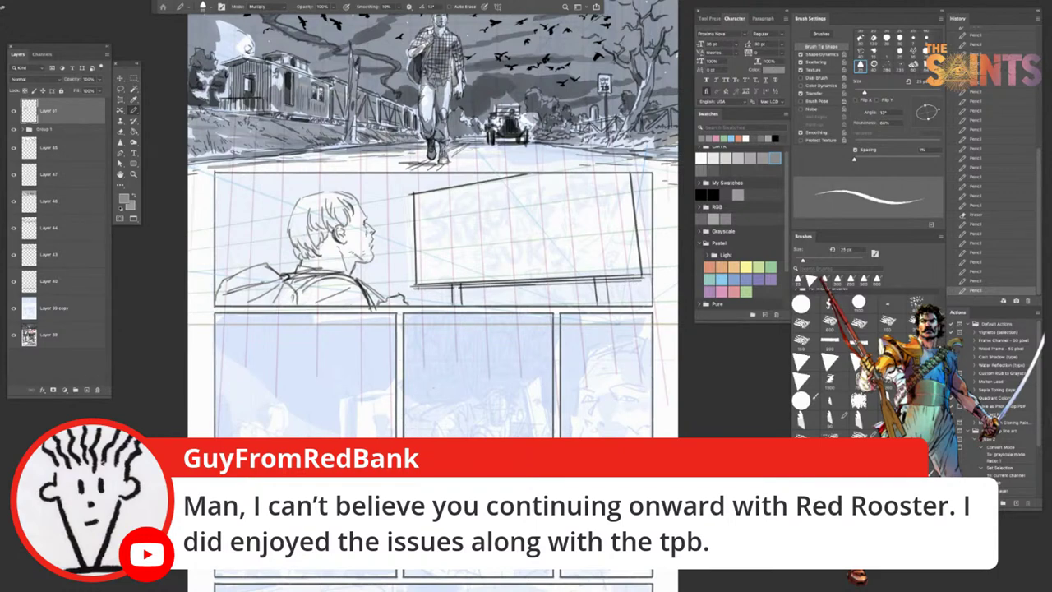
drag(457, 287, 457, 303)
mouse_move(596, 282)
mouse_down()
mouse_move(606, 283)
mouse_move(553, 284)
mouse_up()
Step: Try small lamp strokes at the near end of the sign's ledge, undo them and enlarge the pencil brush
drag(439, 274, 440, 276)
drag(440, 275, 439, 278)
drag(439, 276, 448, 289)
key(super+z)
key(])
key(])
key(ctrl+z)
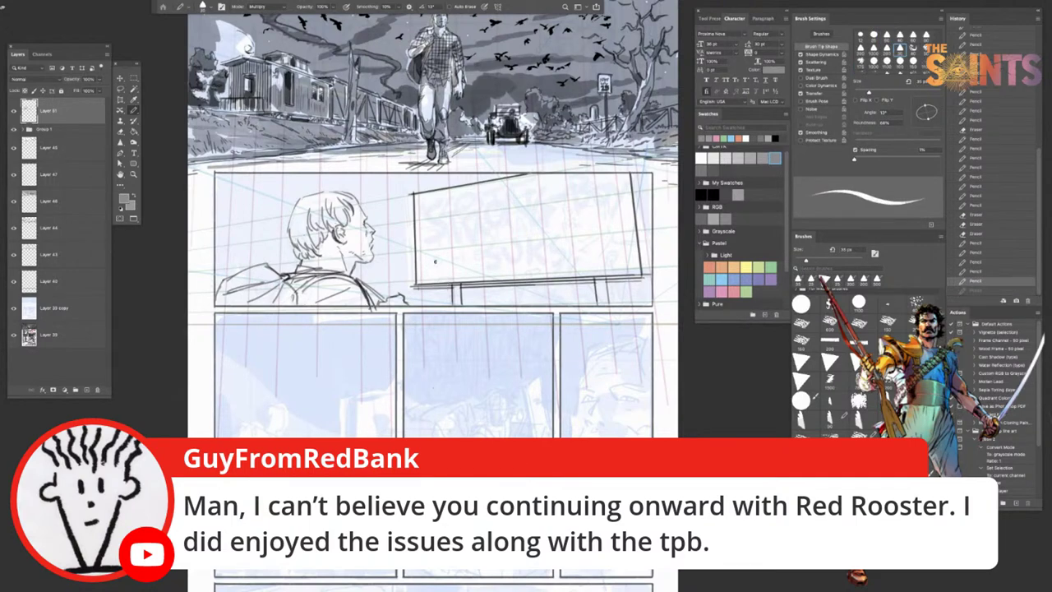
Step: Pick another gray swatch and reduce the pencil brush to 20 px, undoing the trial stroke on the sign
click(701, 168)
drag(440, 294, 445, 272)
key(ctrl+z)
key(bracketleft)
key(bracketleft)
key(ctrl+z)
key(ctrl+z)
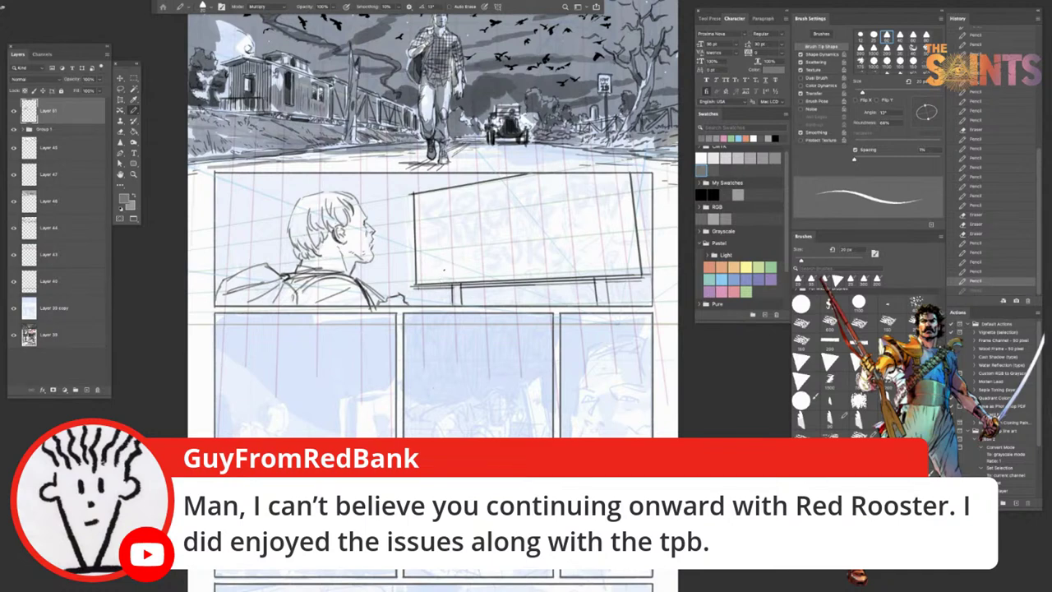
Step: Pencil three small rounded lamp caps along the sign's ledge, at its near end, middle and far end
drag(432, 278, 438, 281)
key(ctrl+z)
key(ctrl+z)
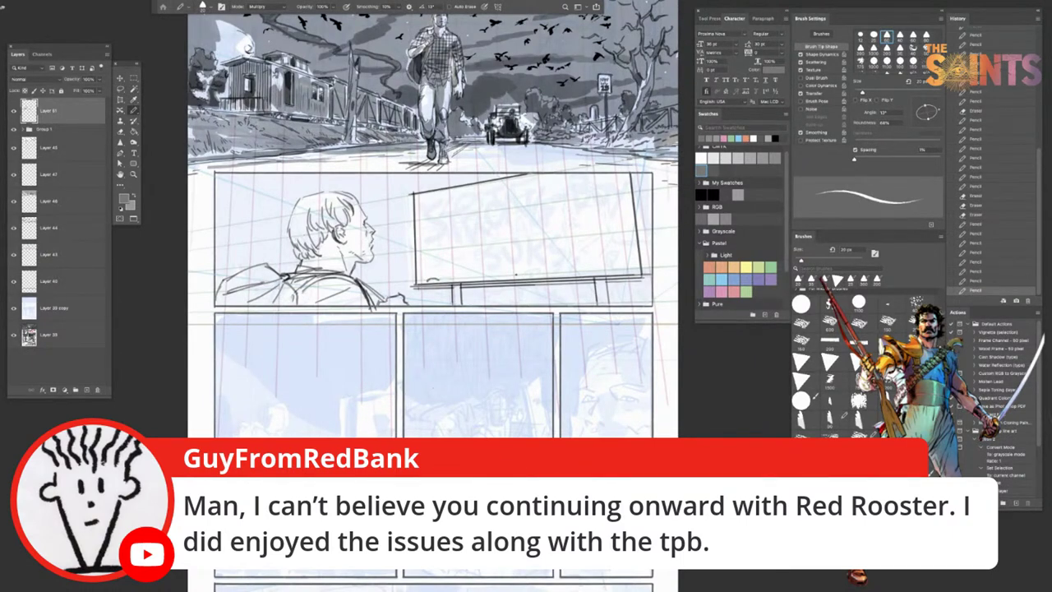
drag(512, 276, 524, 273)
drag(429, 283, 440, 281)
drag(513, 280, 524, 277)
drag(603, 268, 607, 268)
drag(603, 268, 607, 265)
click(605, 269)
key(ctrl+z)
Step: Pencil the bodies and brackets of the three sign lamps, undoing stray strokes, and enlarge the brush
drag(615, 253, 616, 291)
key(super+z)
key(super+z)
drag(610, 279, 615, 285)
drag(522, 279, 521, 289)
drag(433, 286, 438, 291)
key(super+z)
key(super+z)
key(super+z)
key(bracketright)
key(bracketright)
key(bracketright)
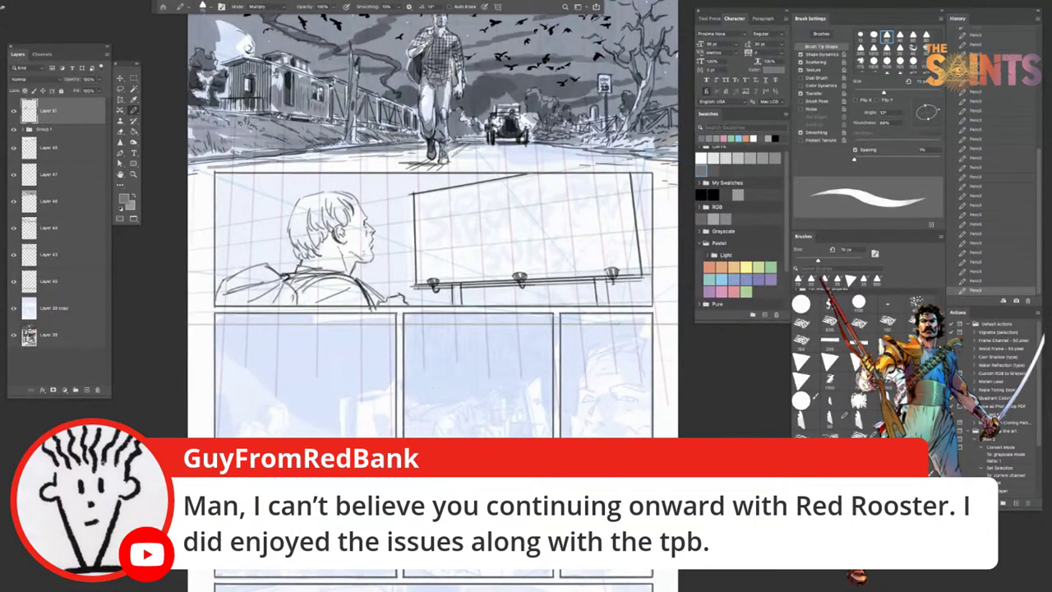
Step: Check the page without the interface and undo the lamp strokes along the sign's ledge
key(Tab)
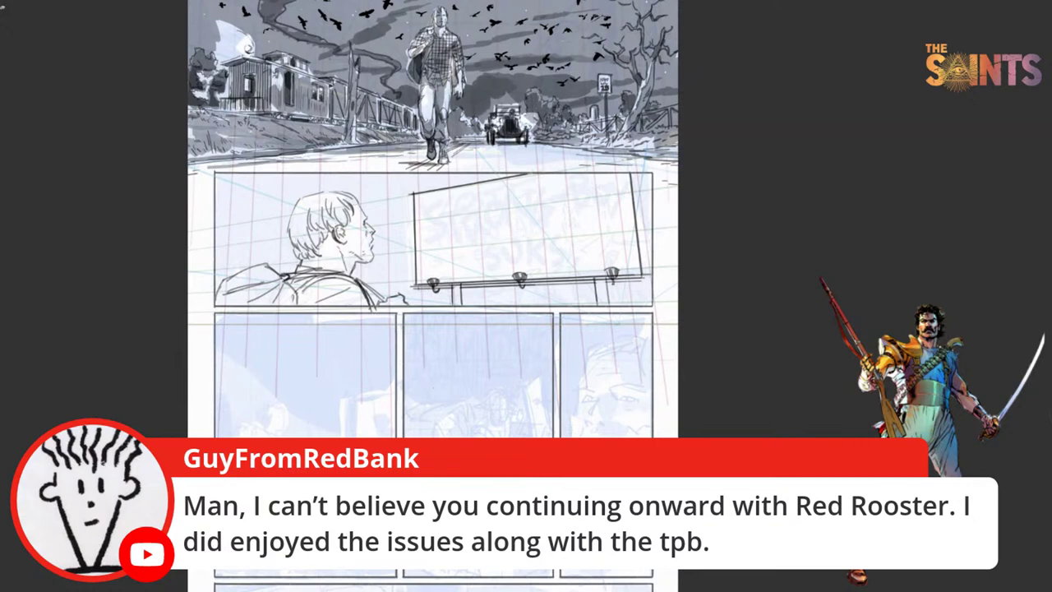
key(Tab)
key(ctrl+z)
key(ctrl+z)
key(ctrl+z)
key(ctrl+z)
key(ctrl+z)
key(ctrl+z)
key(ctrl+z)
key(ctrl+z)
key(ctrl+z)
key(ctrl+z)
key(ctrl+z)
key(ctrl+z)
key(ctrl+z)
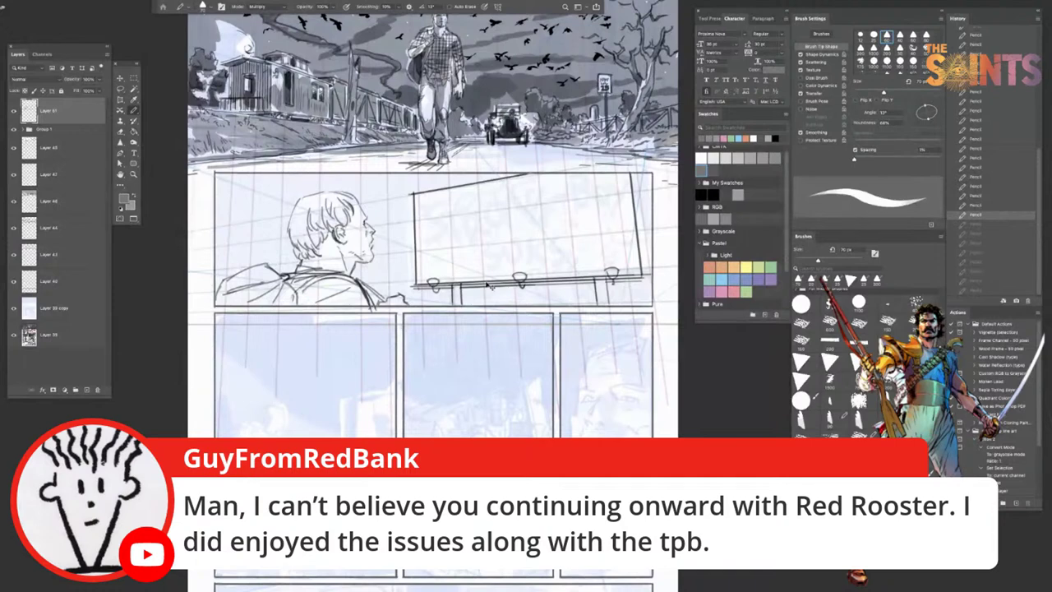
key(ctrl+z)
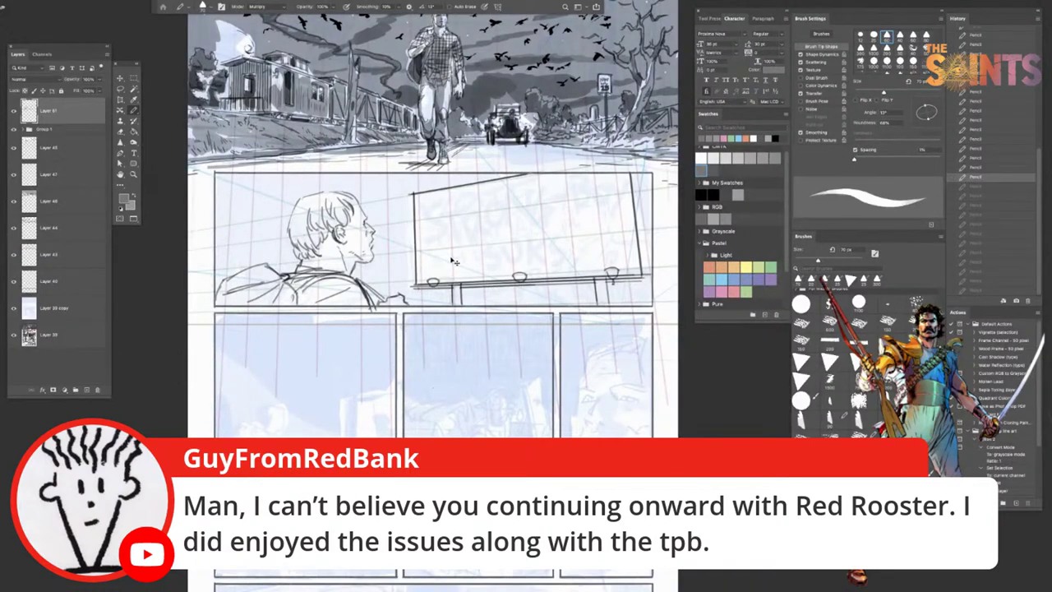
key(ctrl+z)
key(ctrl+z)
key(ctrl+z)
click(465, 286)
key(ctrl+z)
key(ctrl+z)
key(ctrl+z)
key(ctrl+z)
key(ctrl+z)
key(ctrl+z)
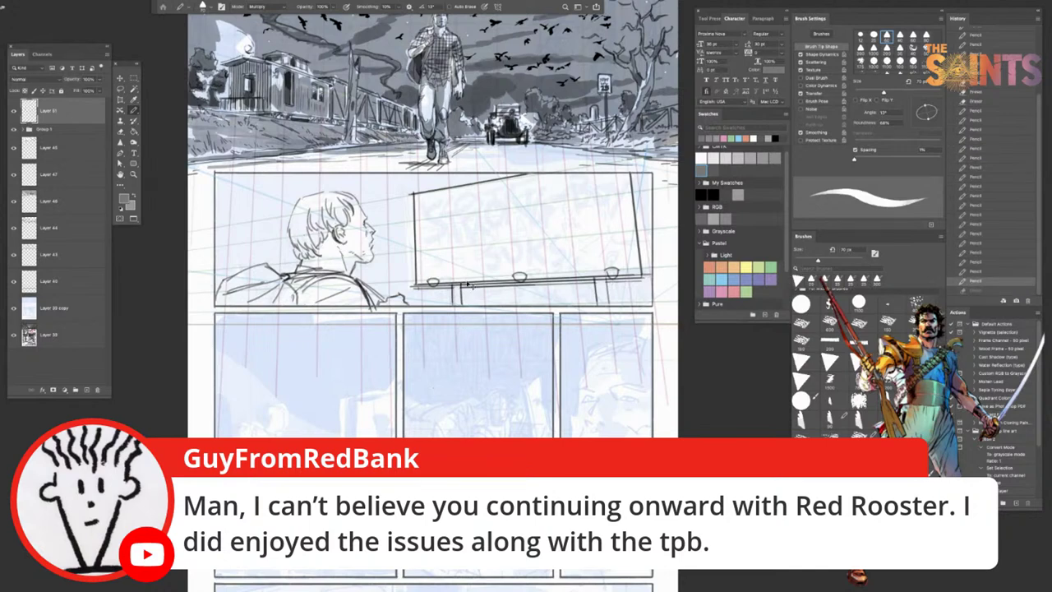
key(ctrl+z)
key(ctrl+z)
key(ctrl+z)
key(ctrl+z)
key(ctrl+z)
key(ctrl+z)
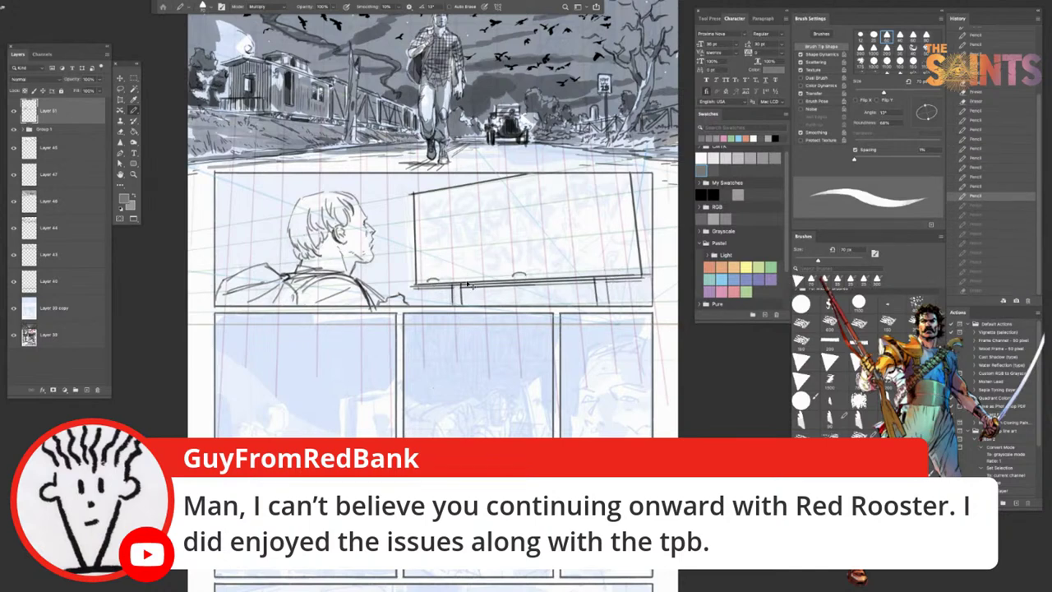
Step: Undo the ledge and support post strokes and erase the remaining marks beneath the sign's outline
key(ctrl+z)
key(ctrl+z)
key(ctrl+z)
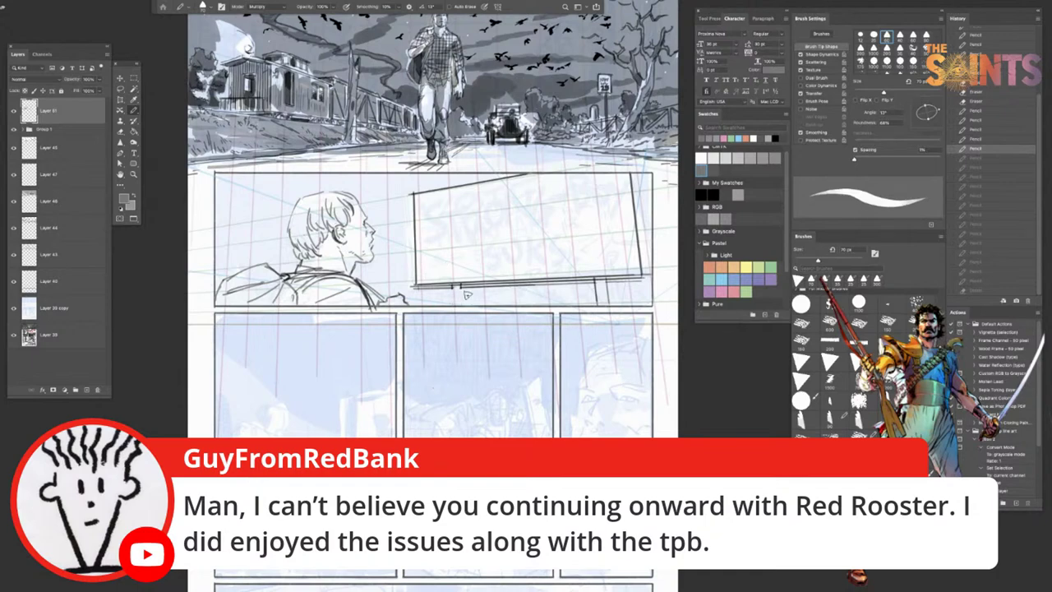
key(ctrl+z)
key(ctrl+z)
key(ctrl+z)
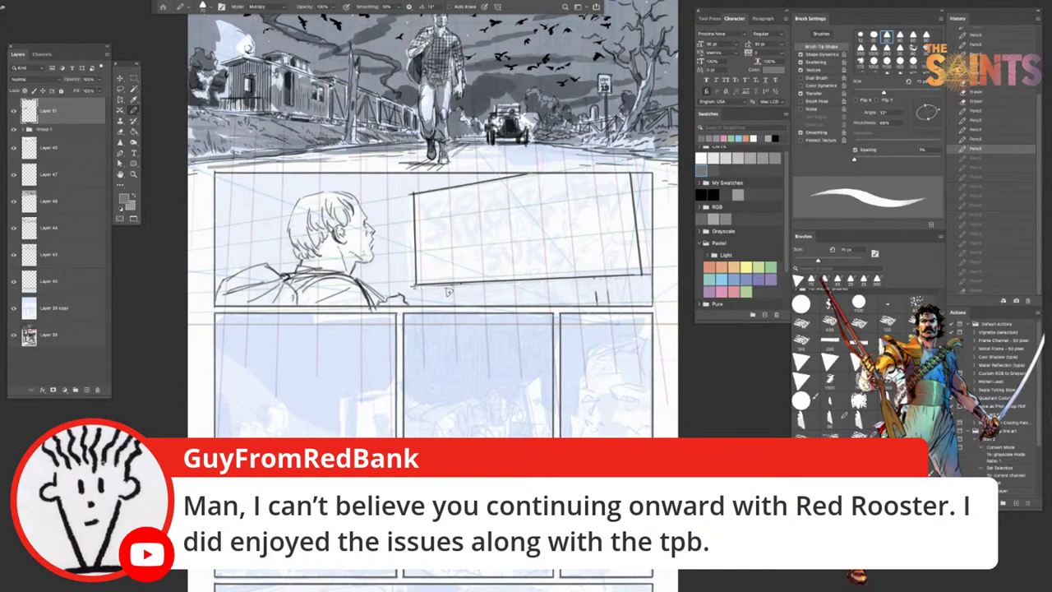
key(ctrl+z)
key(ctrl+z)
mouse_move(516, 288)
mouse_down()
mouse_move(421, 291)
mouse_move(504, 290)
mouse_up()
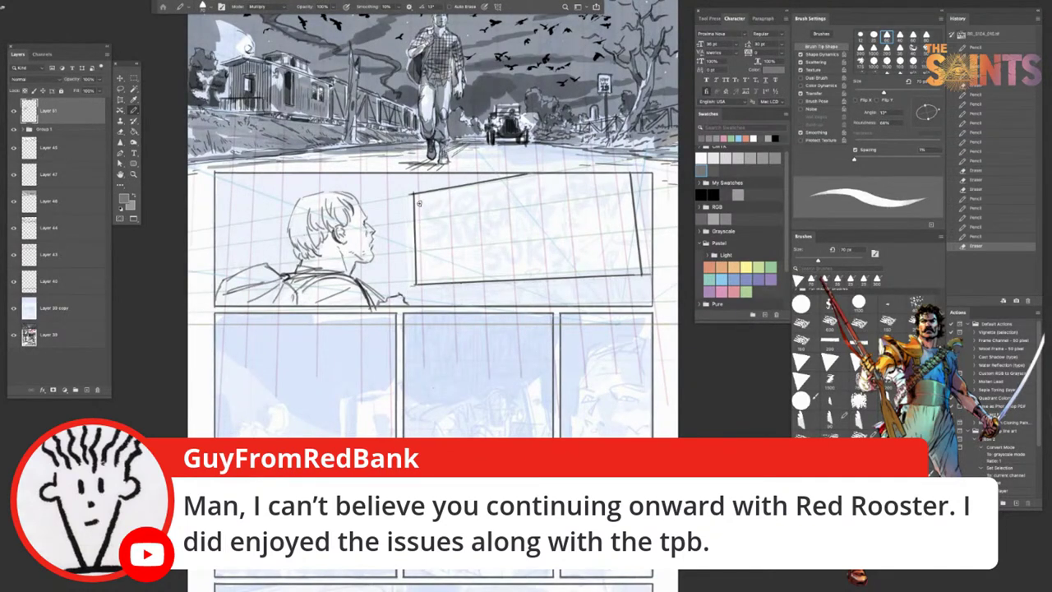
Step: Reduce the pencil brush to 25 px and check the page without the interface
key(bracketleft)
key(bracketleft)
key(bracketleft)
key(bracketleft)
key(bracketleft)
key(bracketleft)
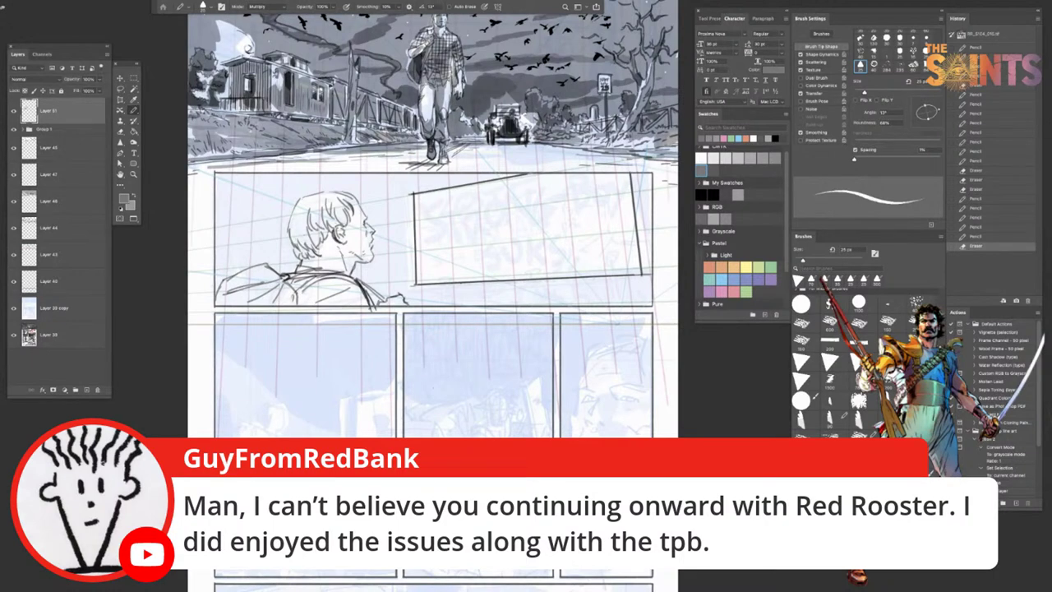
key(Tab)
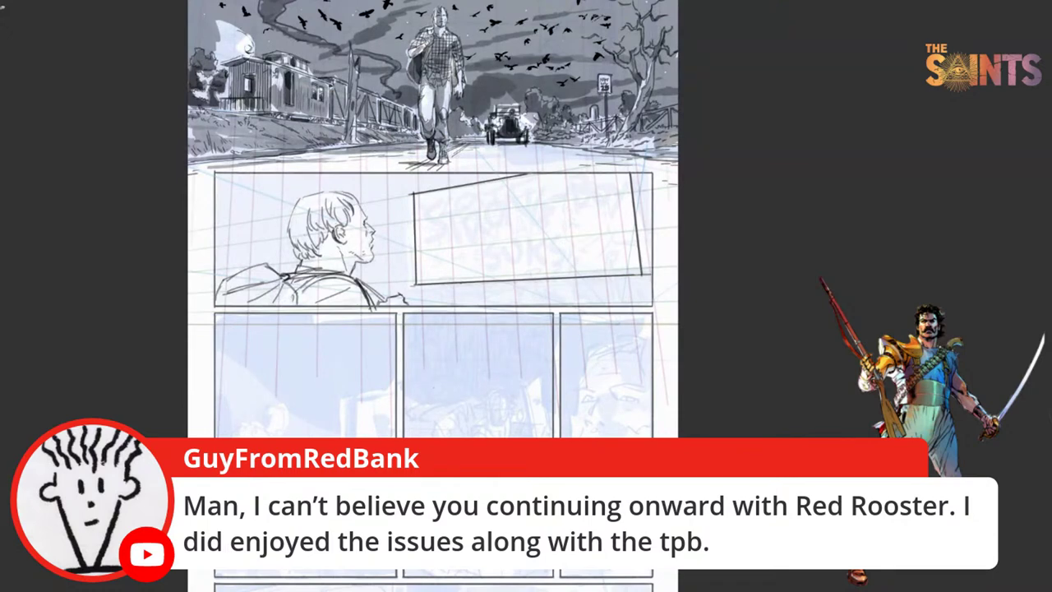
key(Tab)
Step: Switch to the Americar billboard photo, leave full-screen mode and arrange its floating window beside the comic page's window
key(ctrl+Tab)
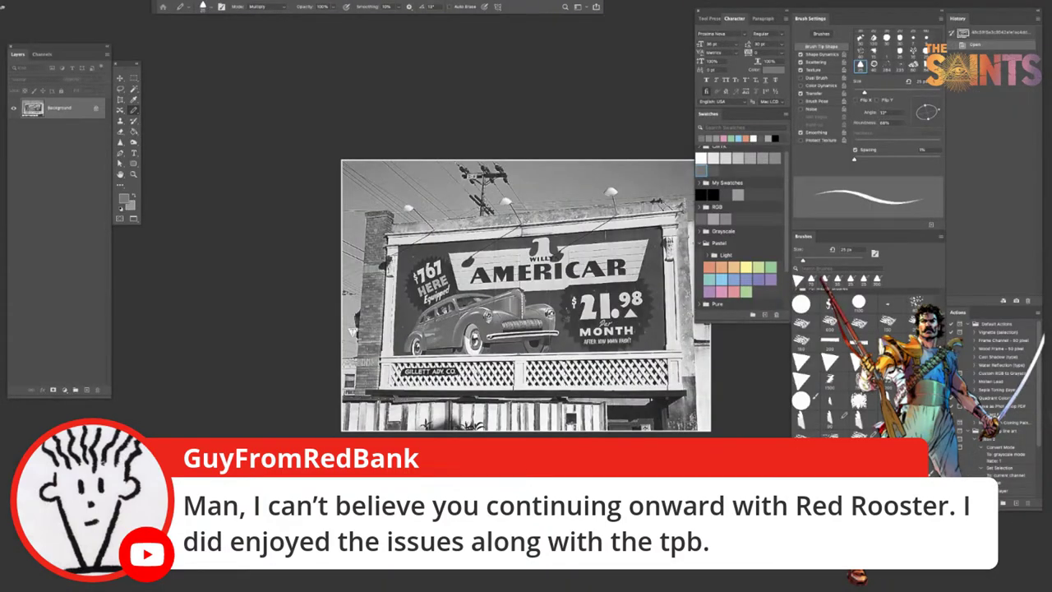
key(f)
key(f)
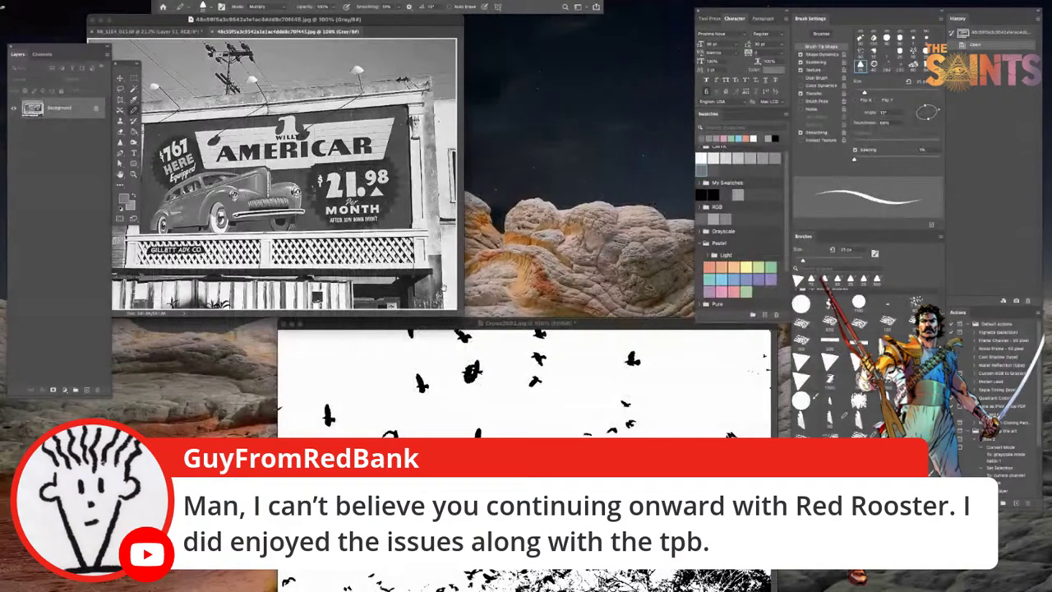
drag(460, 312, 726, 388)
drag(294, 37, 403, 191)
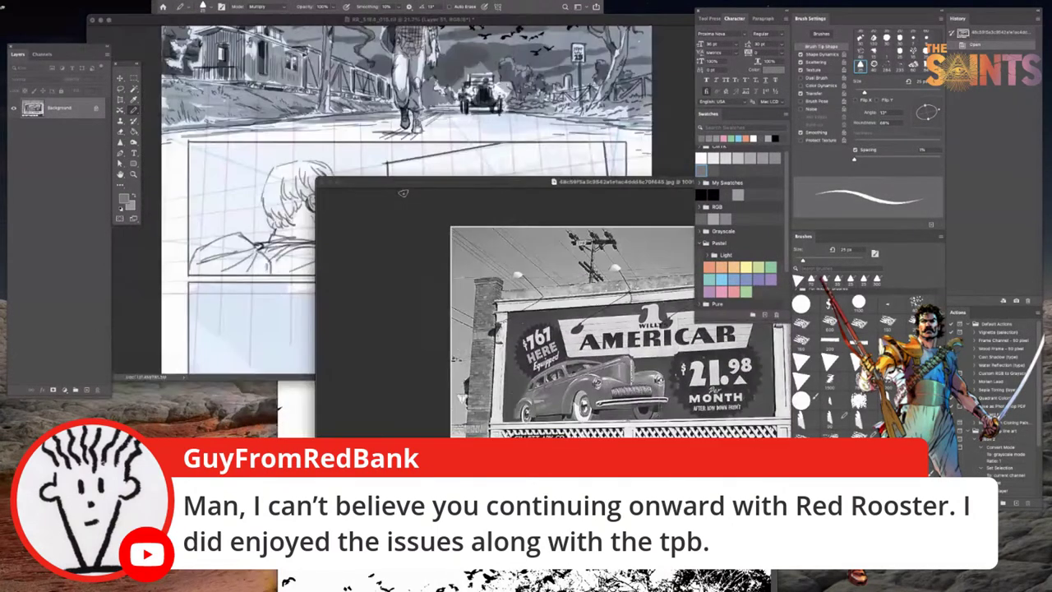
drag(443, 20, 405, 258)
drag(503, 182, 329, 67)
Step: Select the whole billboard, including its lattice base, in the photo with the Polygonal Lasso
key(v)
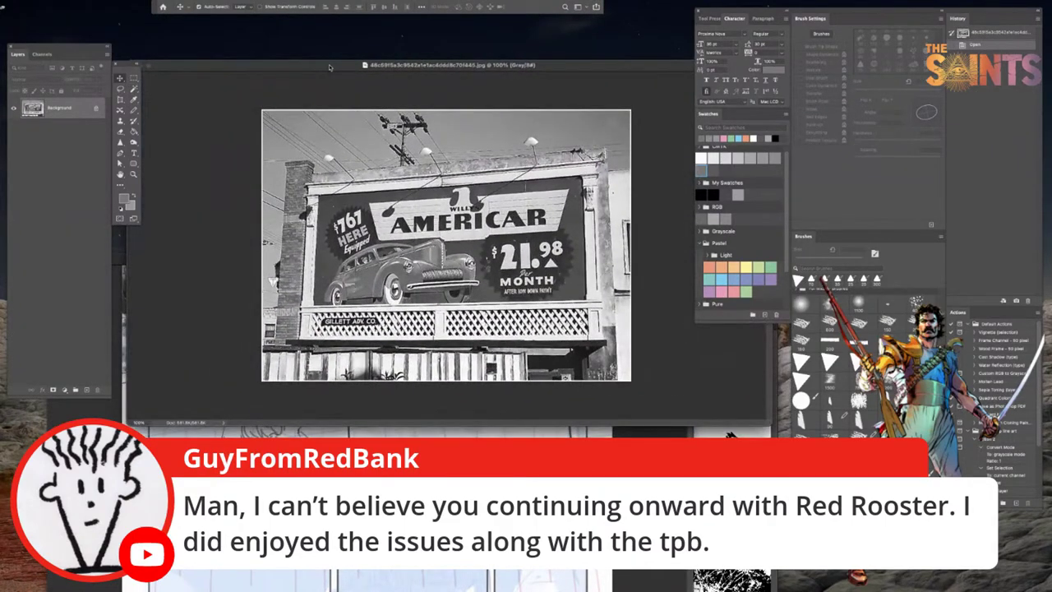
click(121, 89)
click(155, 96)
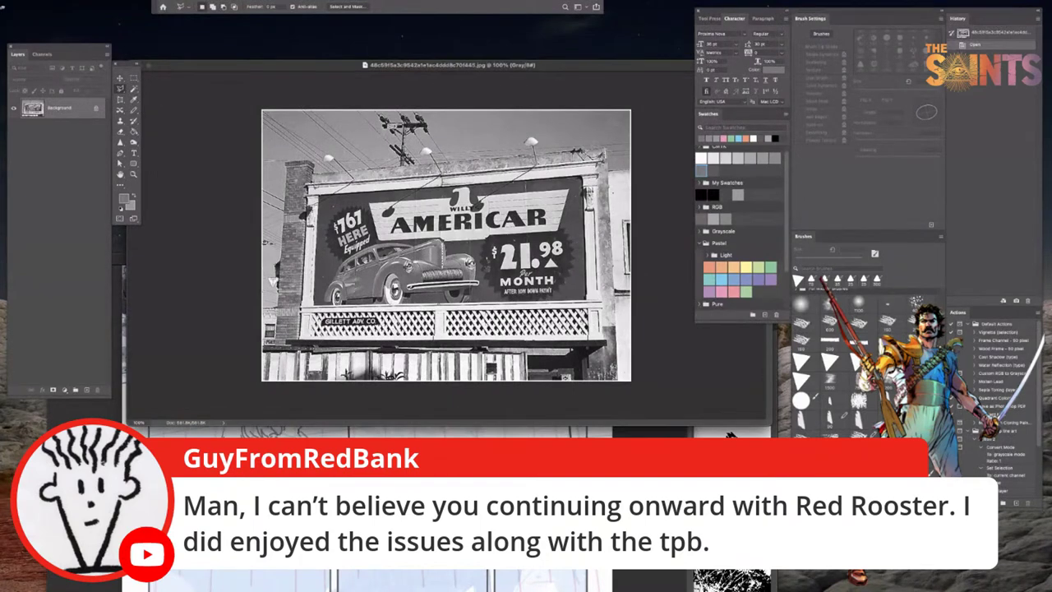
click(311, 182)
click(602, 339)
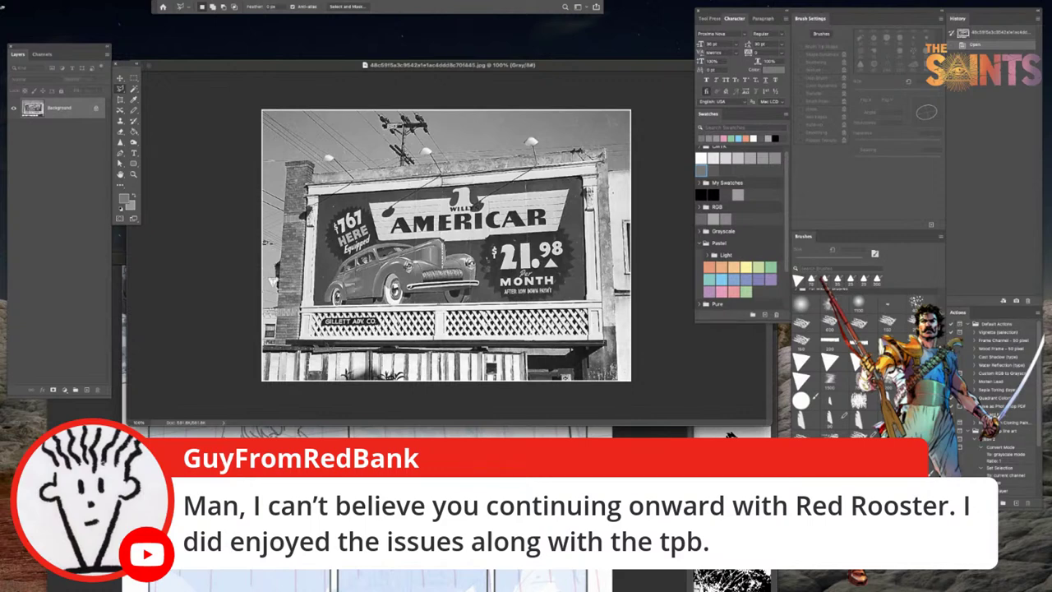
click(300, 339)
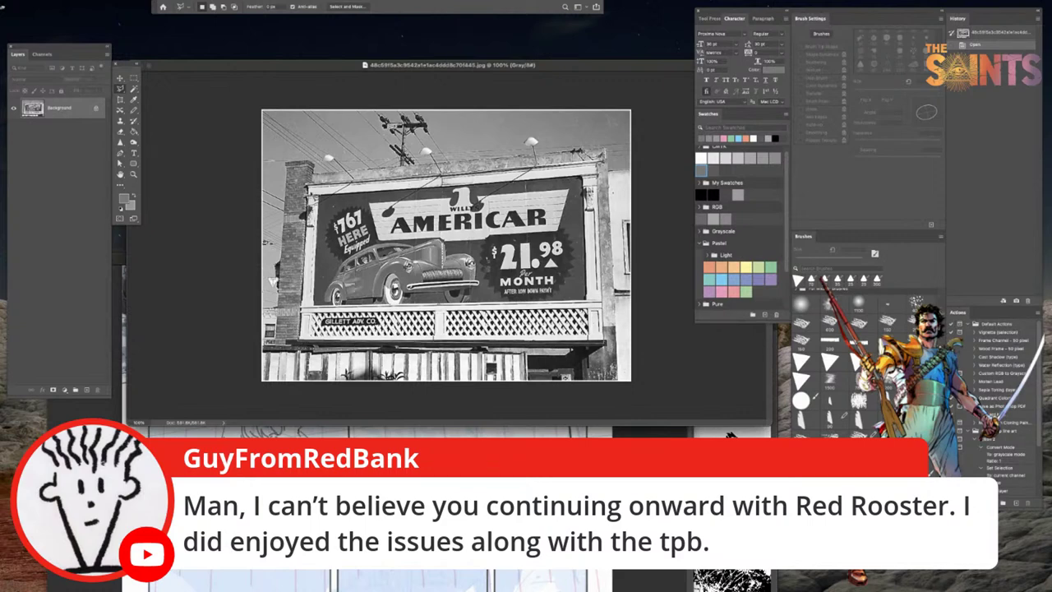
click(307, 187)
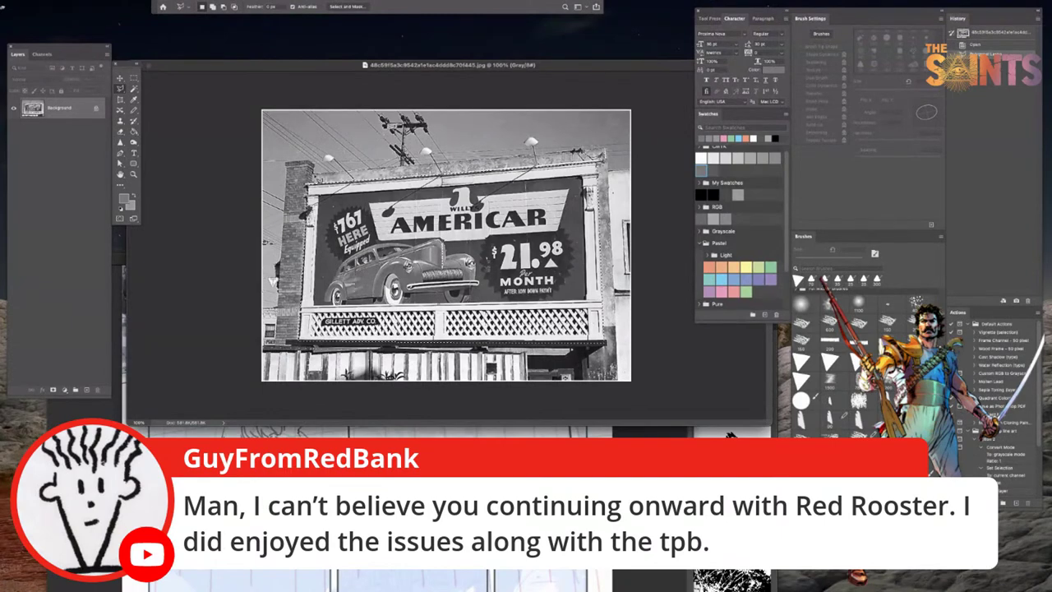
Step: Copy the selected billboard from the photo into the comic page document as a new layer
drag(333, 71, 477, 60)
key(v)
drag(534, 275, 230, 377)
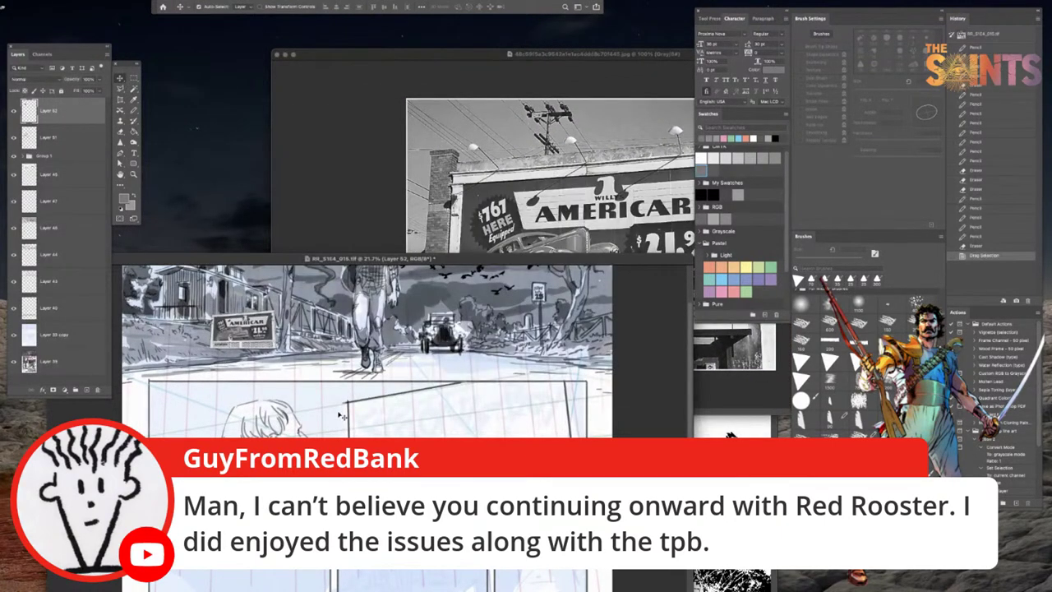
Step: Scale up the pasted Americar billboard and position it over the sign outline in the second panel
key(ctrl+t)
drag(274, 347, 427, 434)
drag(351, 396, 507, 449)
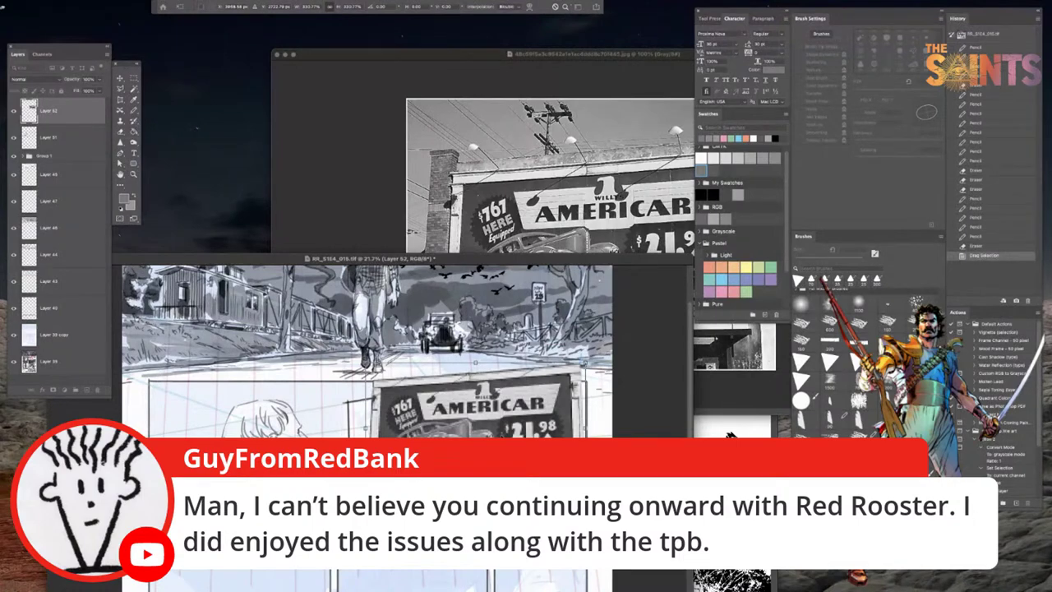
key(ctrl+plus)
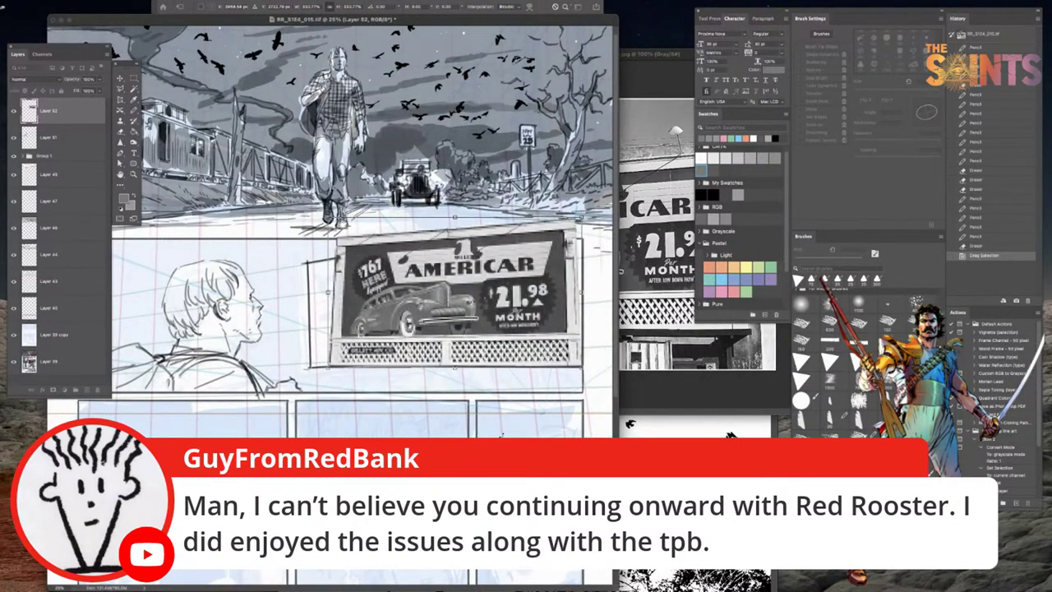
key(Return)
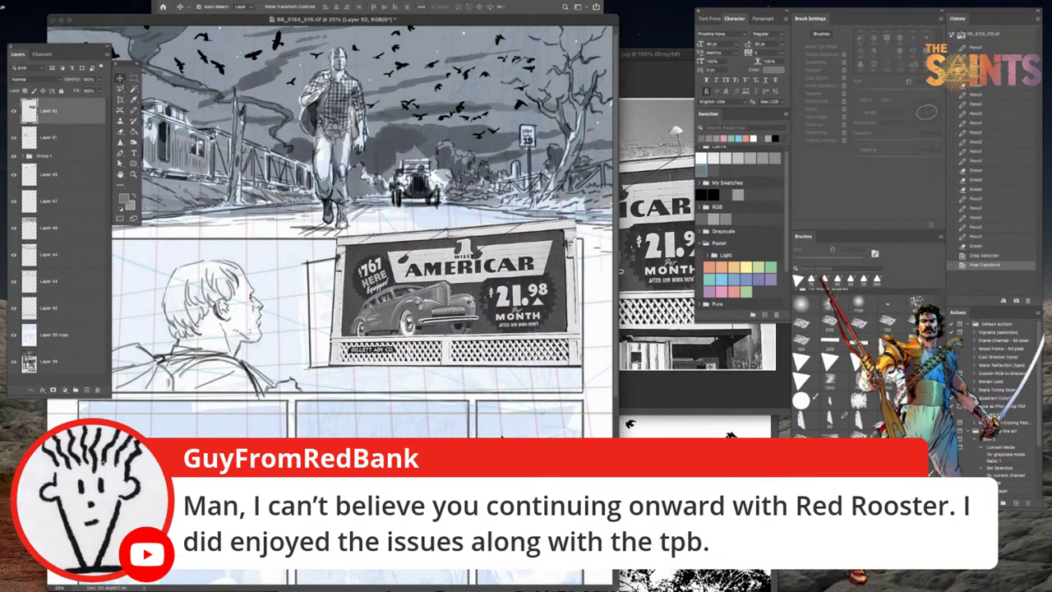
Step: Show the page full screen, shift the billboard onto the sign outline and distort its corners to follow the outline's perspective
key(f)
drag(425, 414, 247, 516)
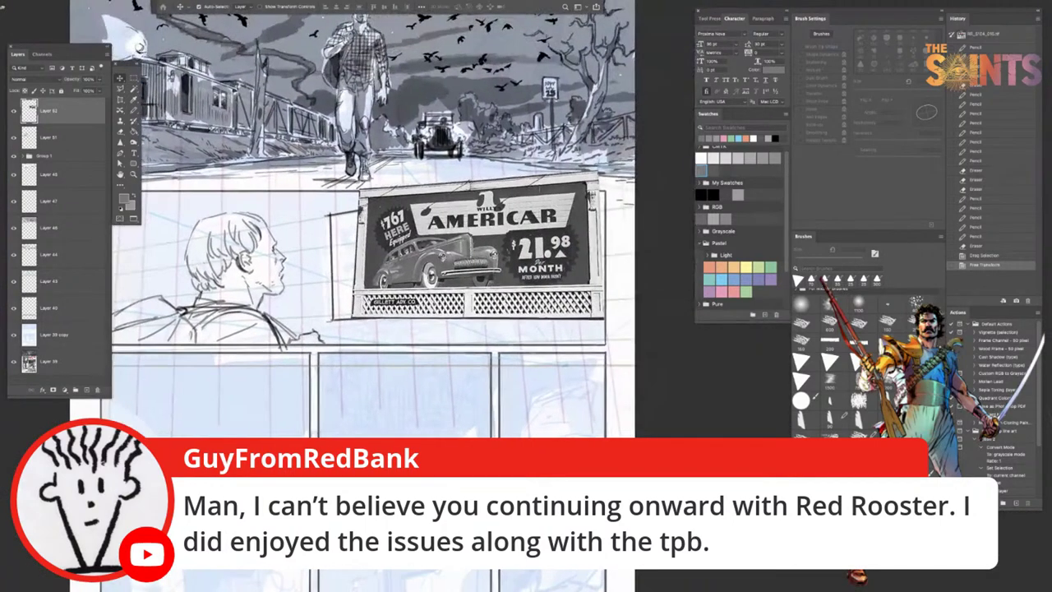
drag(421, 265, 405, 275)
key(ctrl+t)
right_click(470, 274)
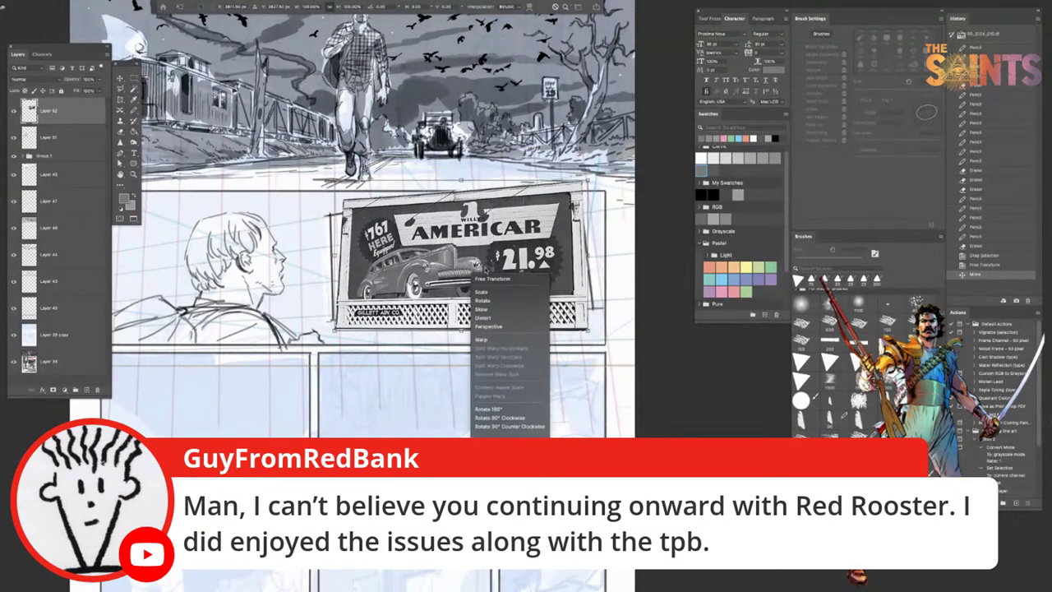
click(496, 318)
drag(335, 181, 323, 186)
mouse_move(590, 180)
mouse_down()
mouse_move(603, 166)
mouse_move(580, 177)
mouse_up()
drag(588, 331, 589, 317)
drag(579, 176, 579, 177)
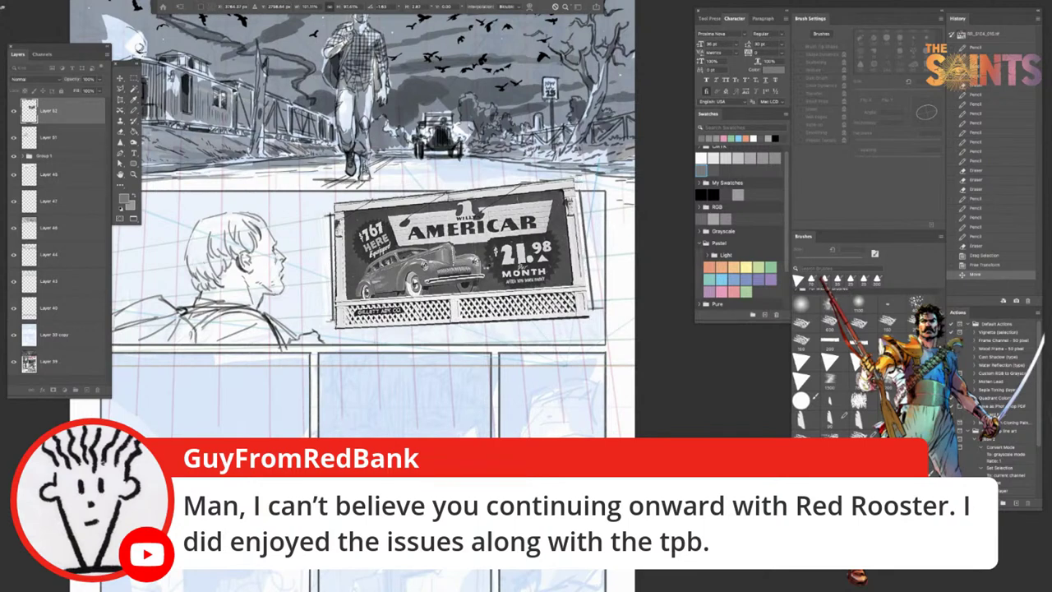
key(Return)
Step: Reposition the billboard against the sign outline and enlarge it slightly with Free Transform
mouse_move(478, 253)
mouse_down()
mouse_move(475, 262)
mouse_move(481, 232)
mouse_up()
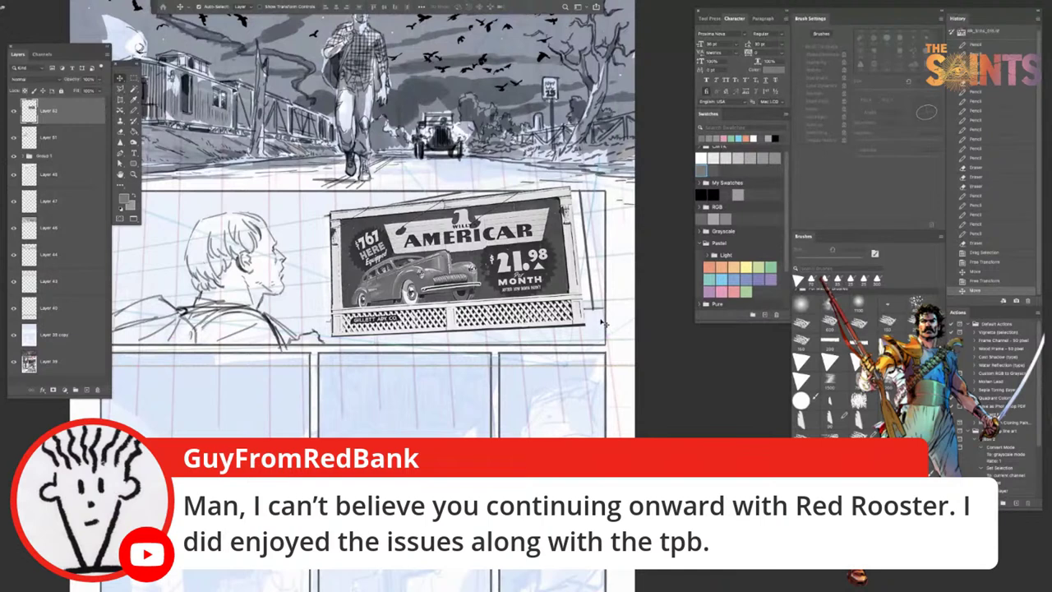
key(t)
key(ctrl+t)
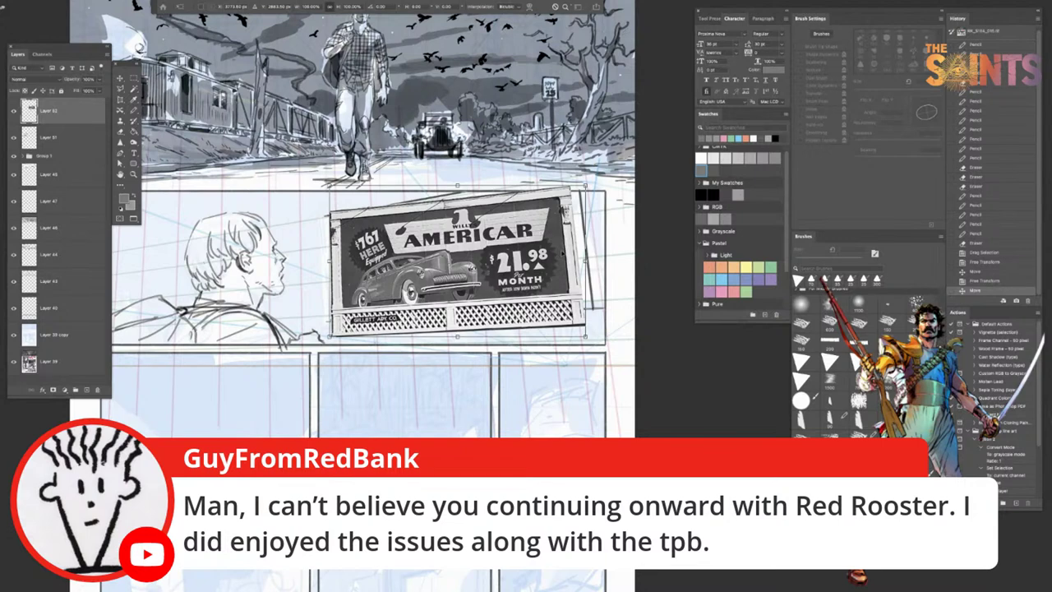
drag(561, 260, 565, 266)
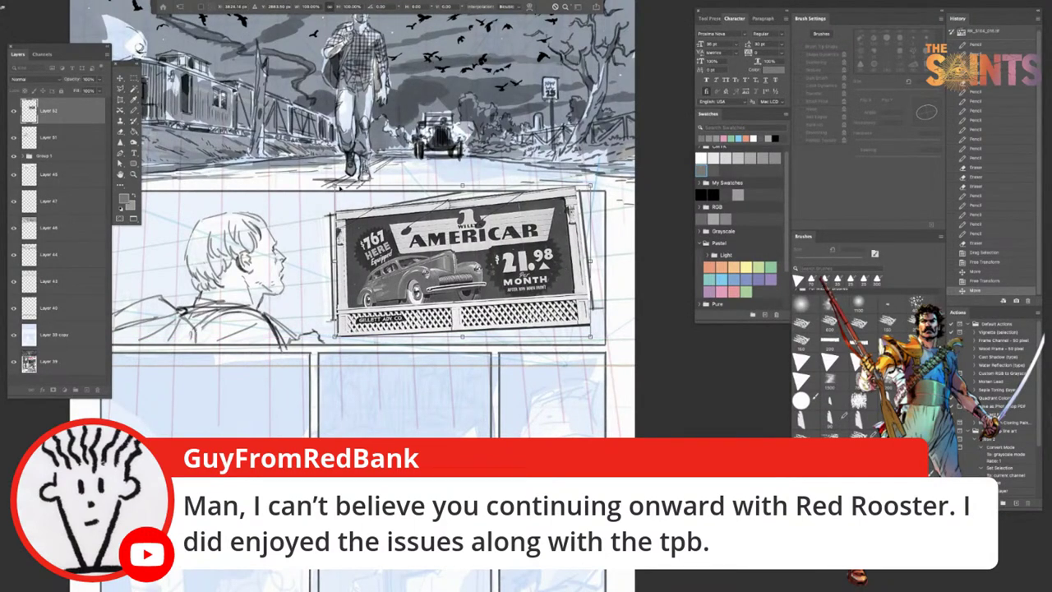
drag(337, 188, 332, 193)
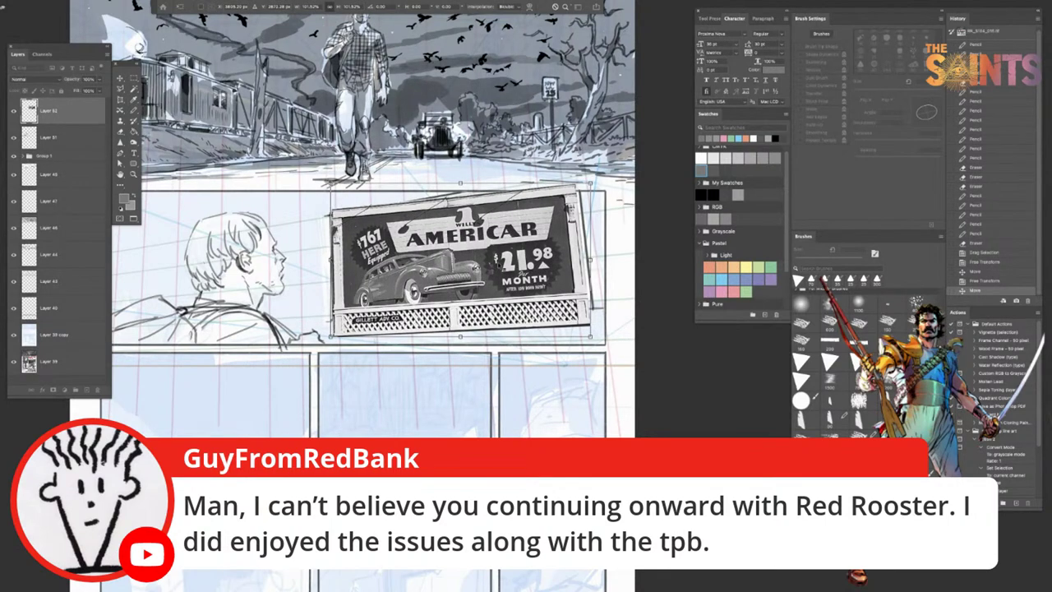
Step: Distort the billboard's upper corners and lower-right corner to steepen its perspective along the drawn sign outline, and apply the transform
right_click(498, 262)
click(511, 300)
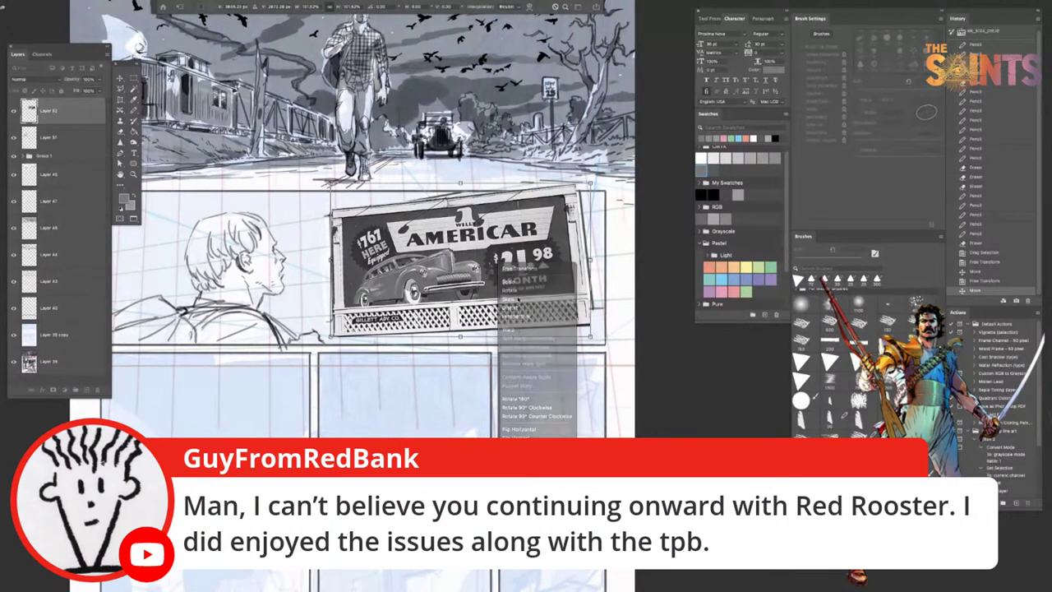
right_click(456, 255)
click(472, 301)
drag(332, 183, 328, 182)
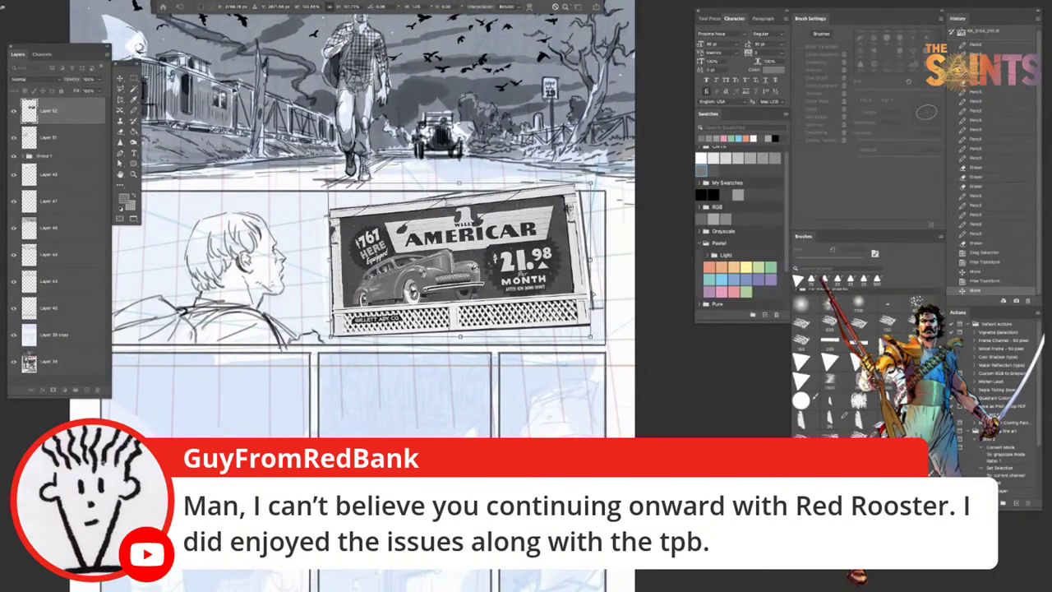
drag(588, 183, 590, 175)
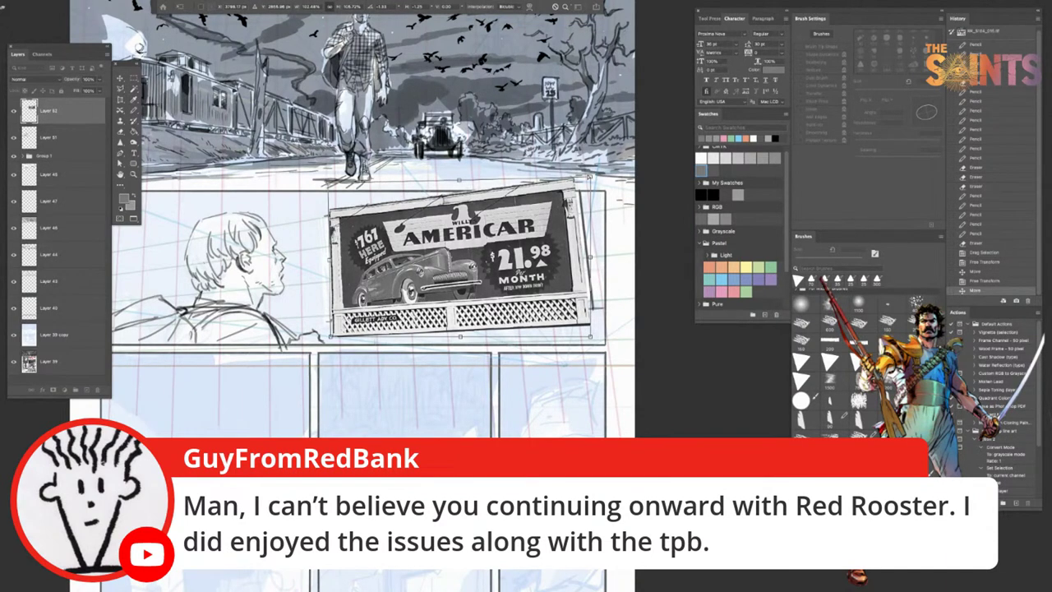
drag(329, 184, 327, 191)
drag(590, 177, 590, 177)
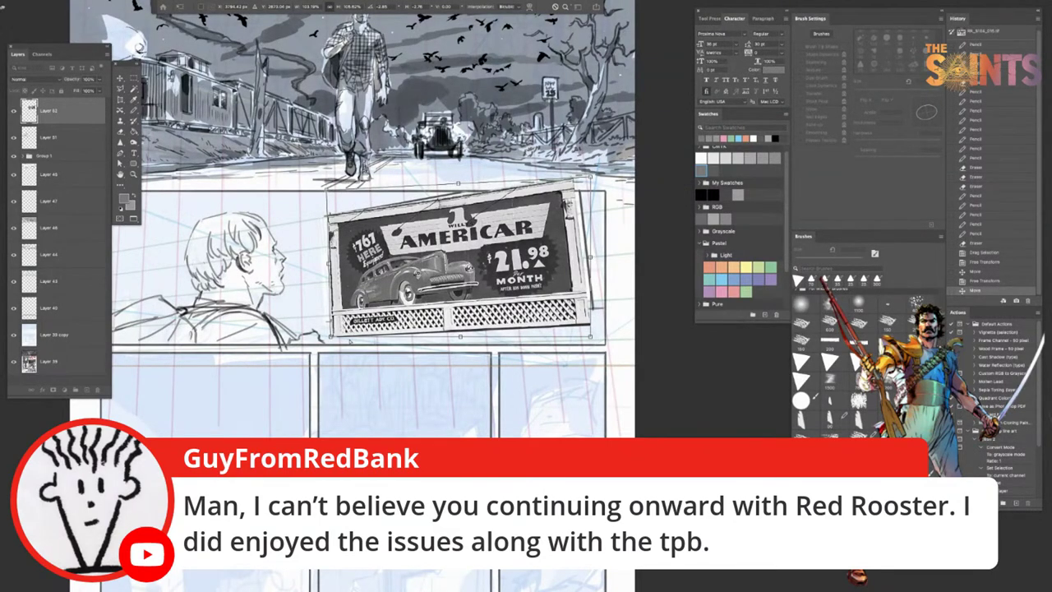
mouse_move(590, 176)
mouse_down()
mouse_move(542, 253)
mouse_move(571, 175)
mouse_move(586, 174)
mouse_up()
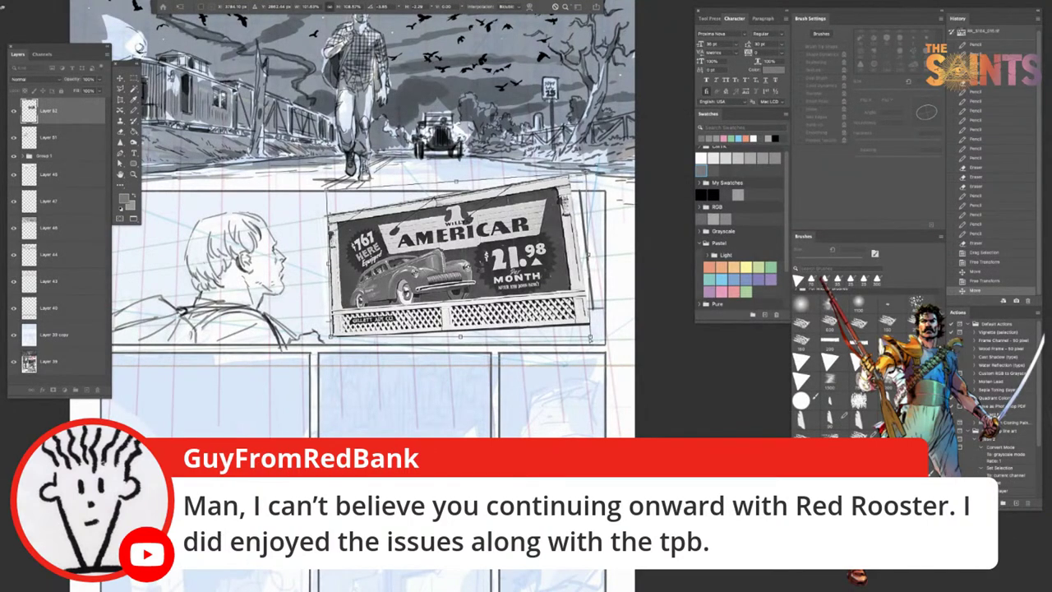
drag(590, 336, 590, 337)
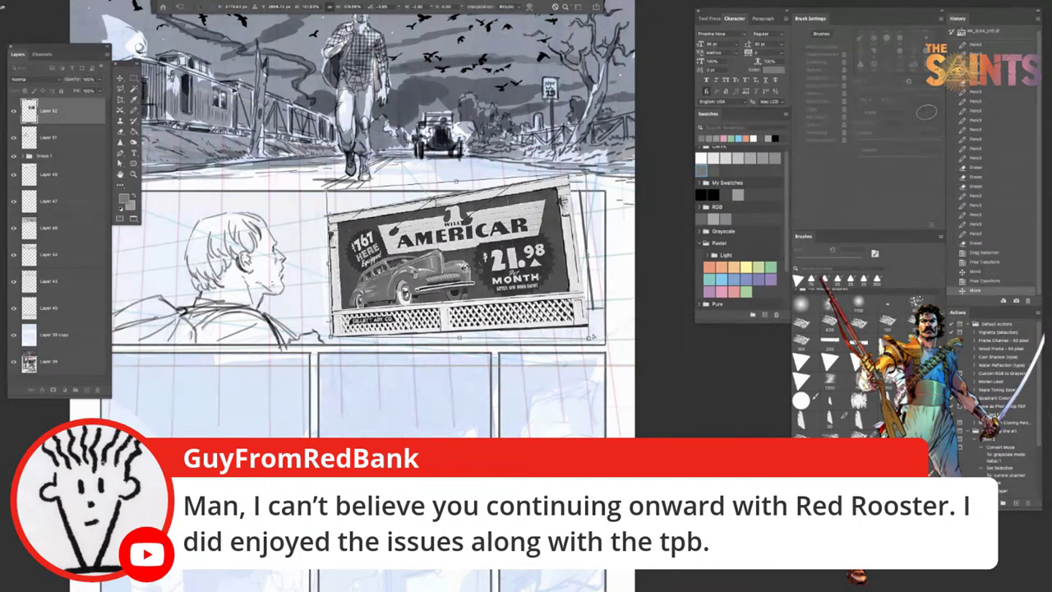
drag(327, 190, 326, 188)
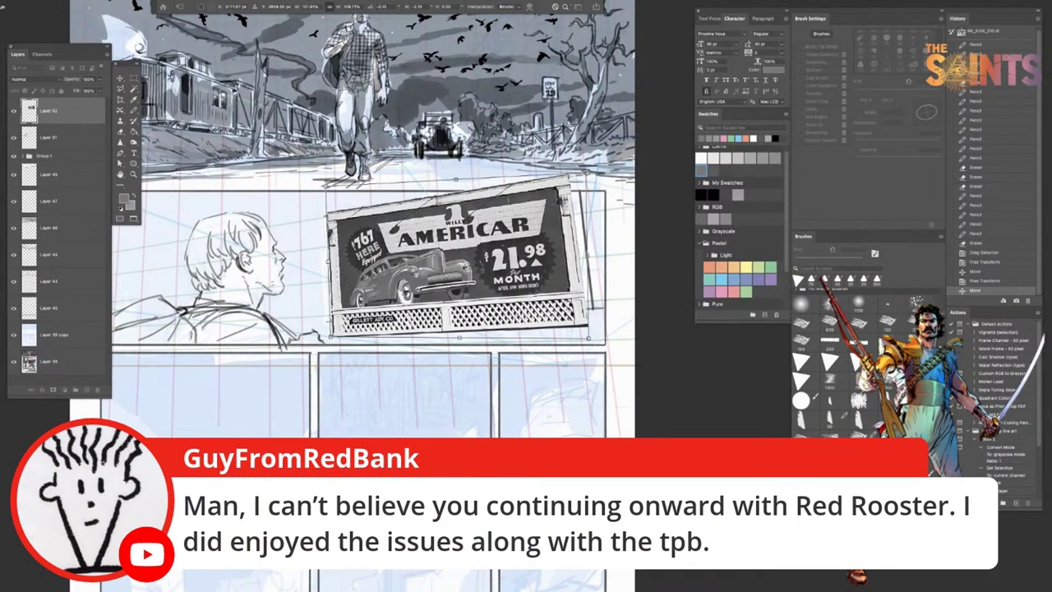
drag(588, 175, 593, 166)
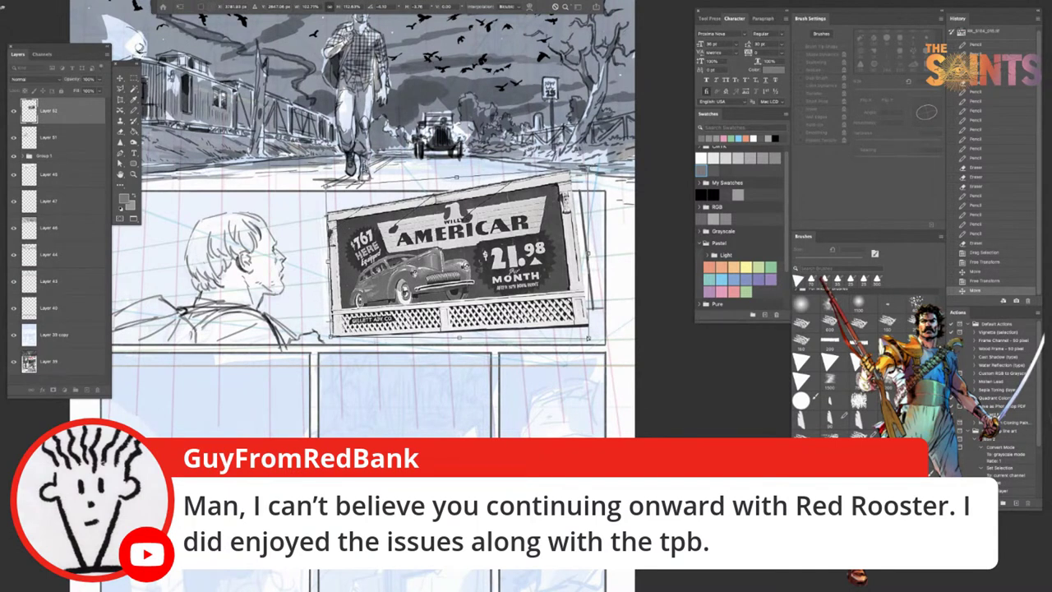
drag(588, 337, 590, 344)
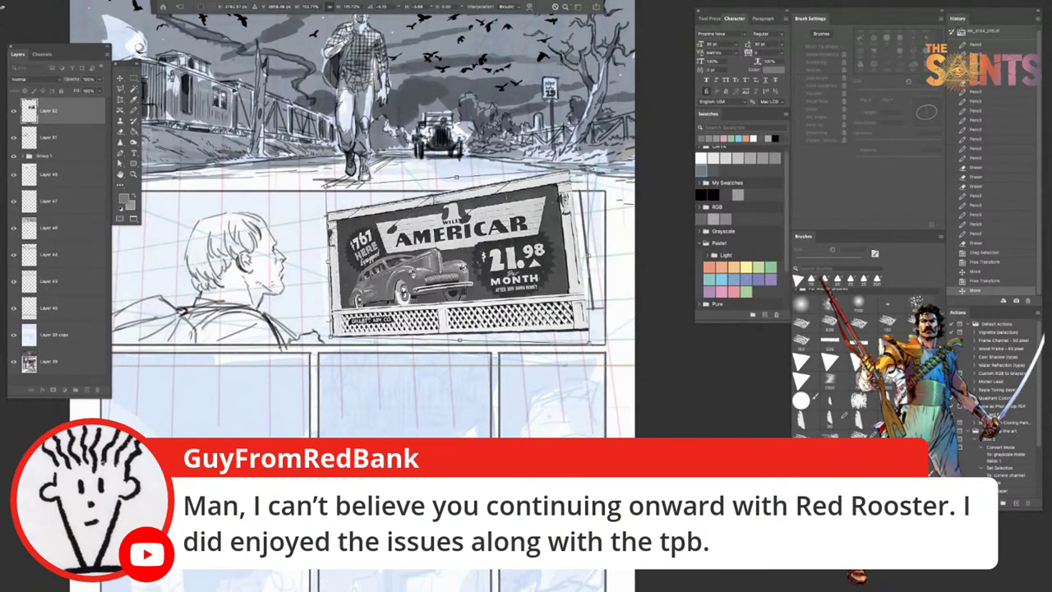
key(Return)
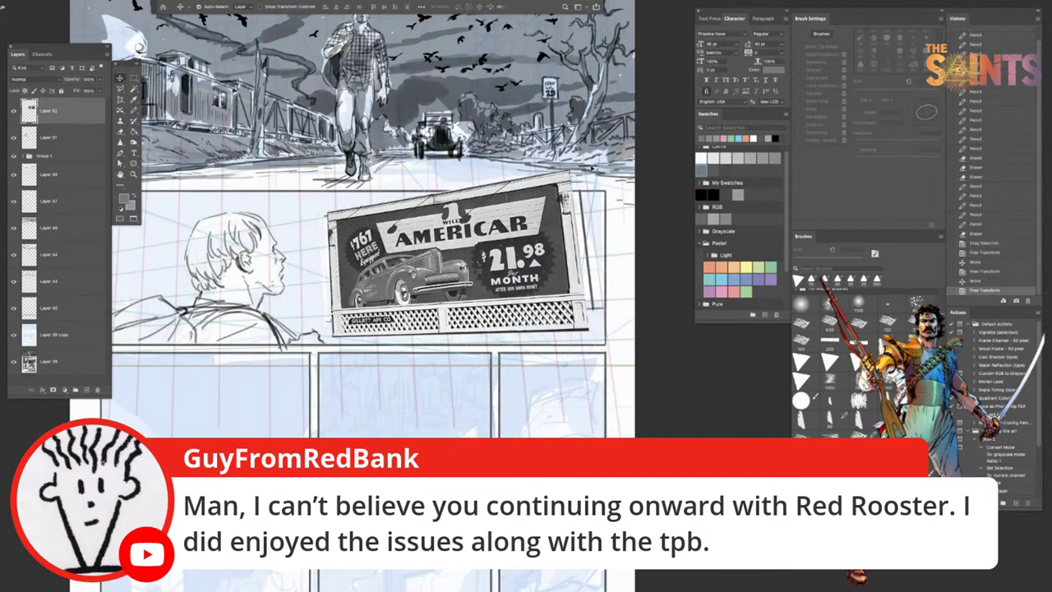
Step: Check the billboard's fit in the second panel with the interface hidden
key(Tab)
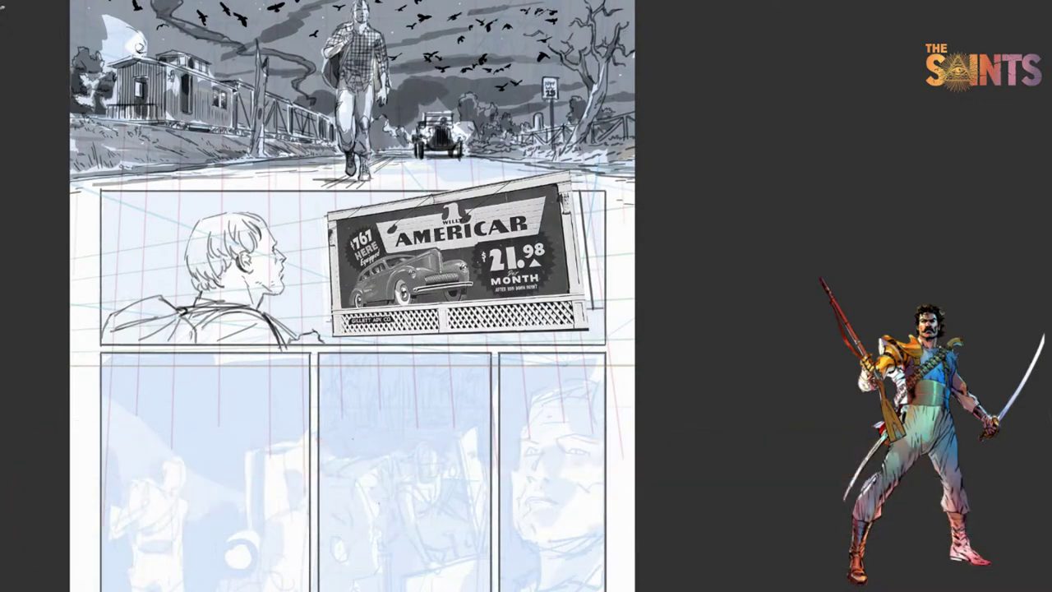
key(Tab)
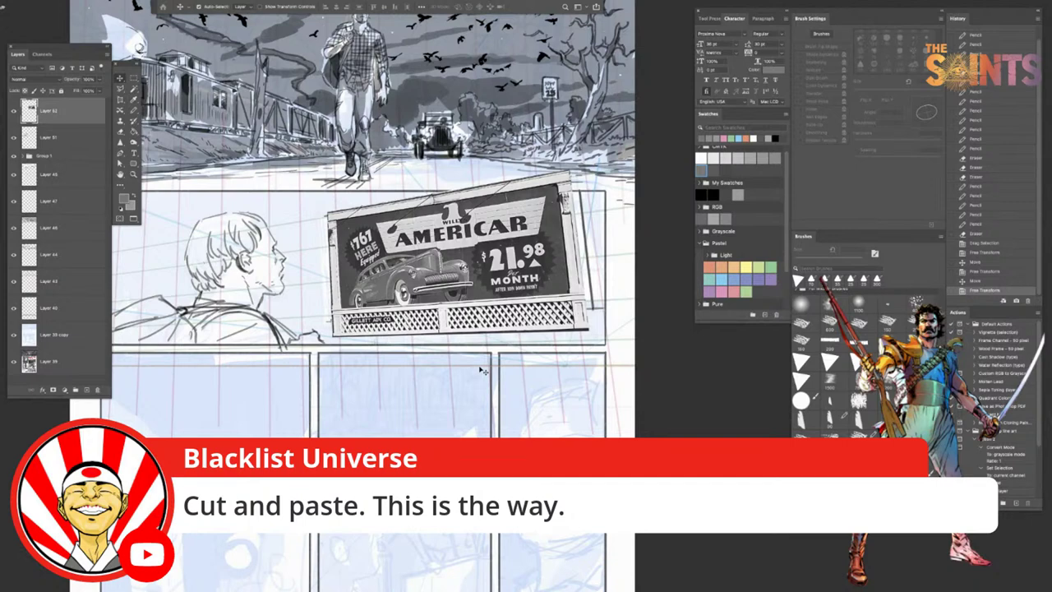
click(496, 355)
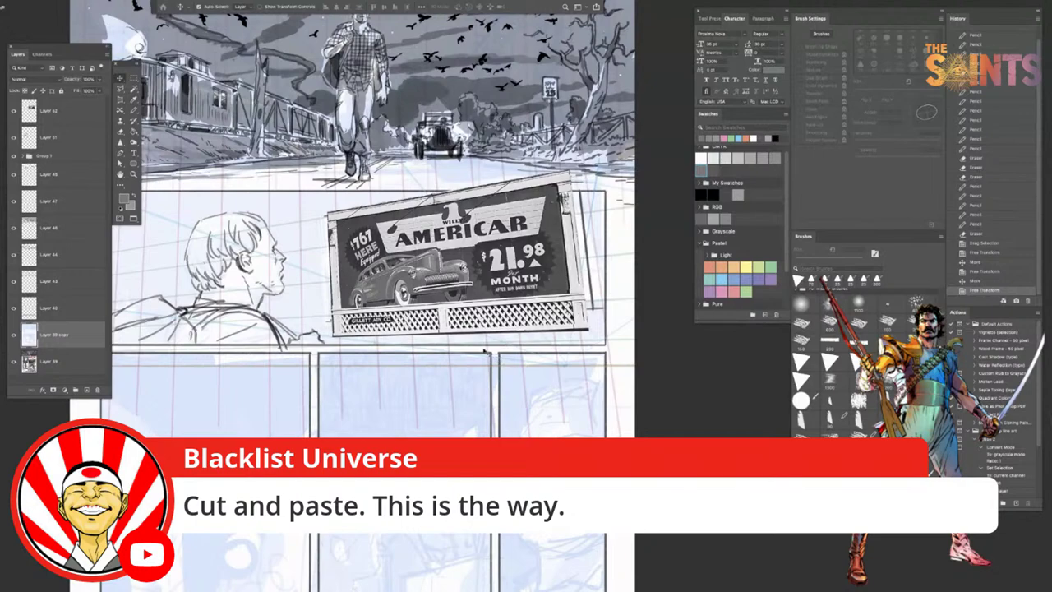
drag(405, 385, 413, 361)
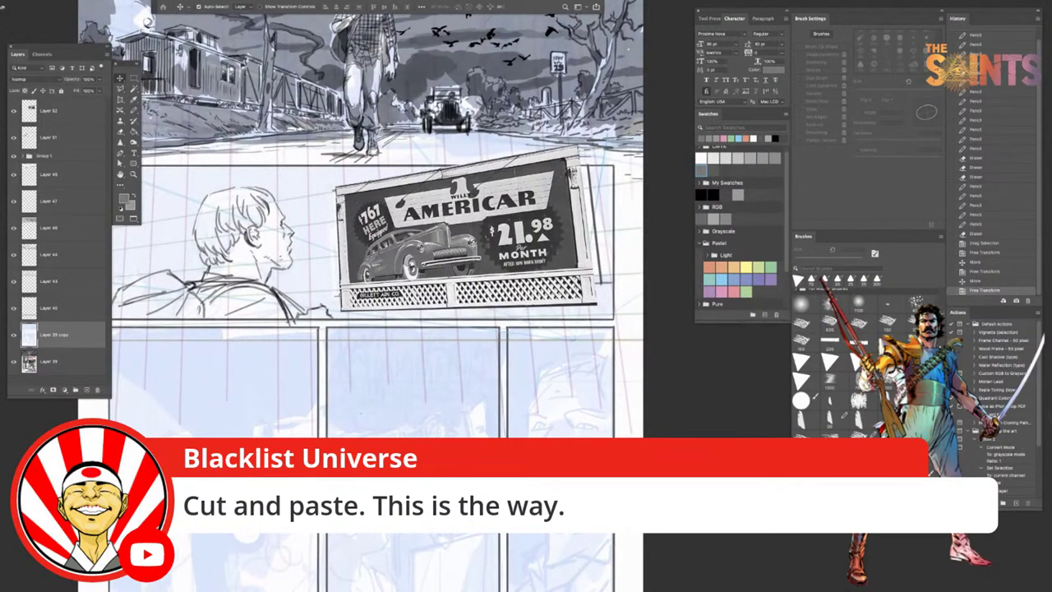
key(Tab)
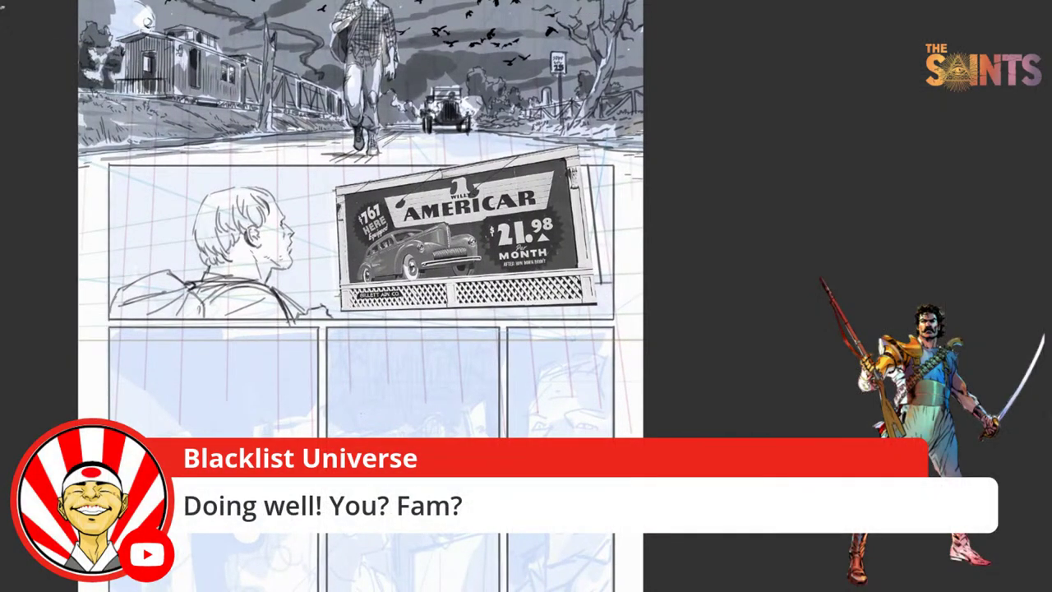
key(Tab)
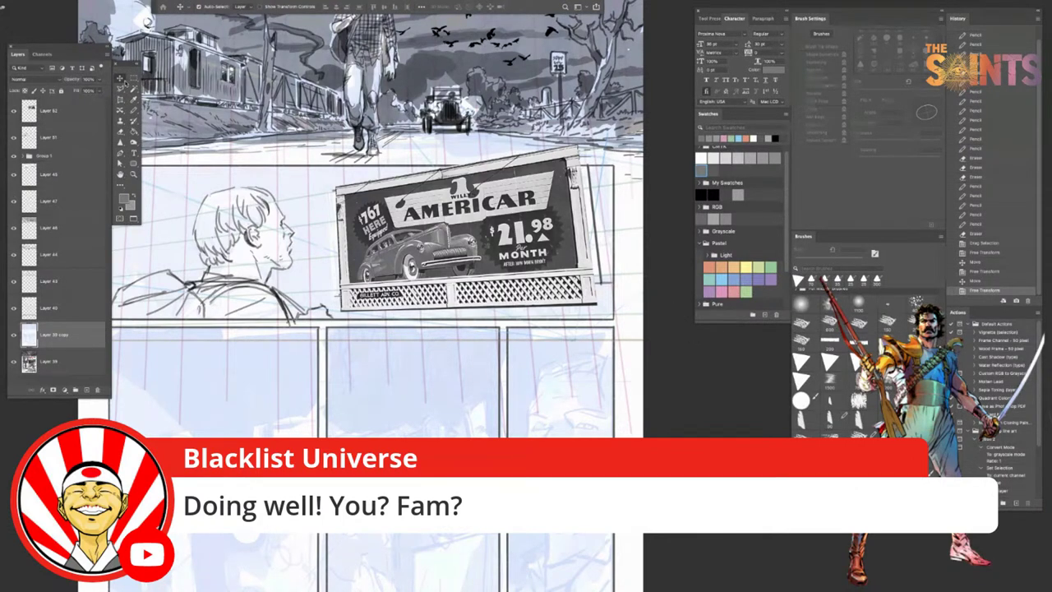
Step: Select the billboard's dark advertisement face inside its frame, excluding the lattice base, with the Polygonal Lasso
click(121, 88)
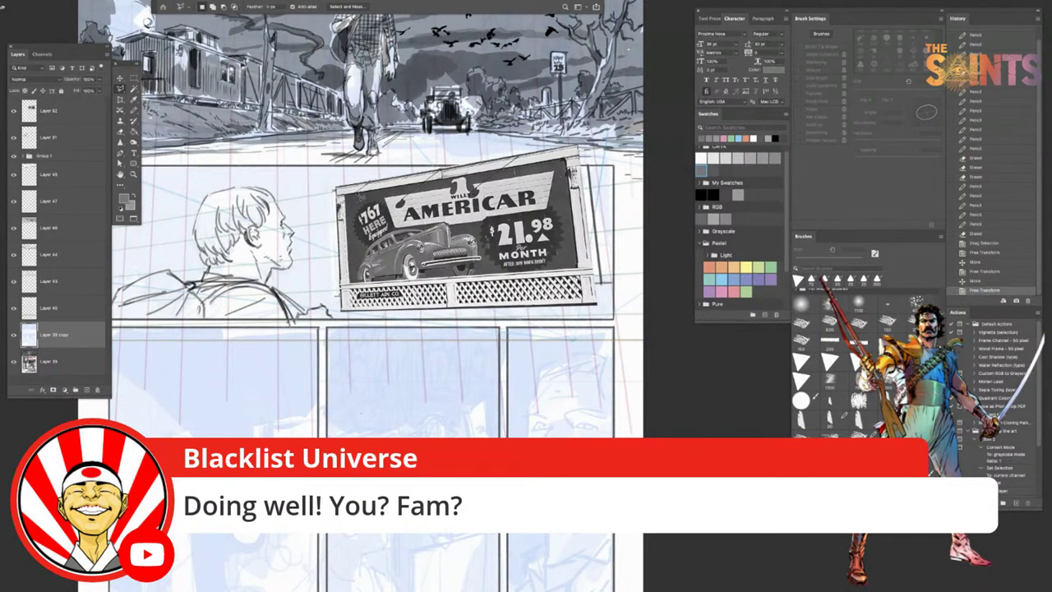
click(346, 194)
click(567, 162)
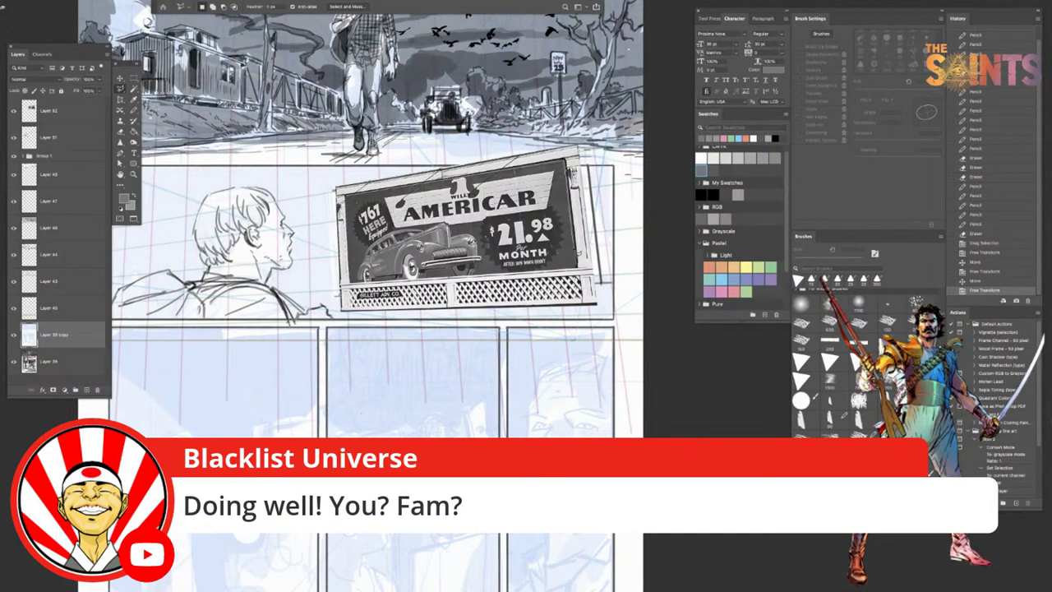
click(580, 270)
click(351, 282)
click(346, 194)
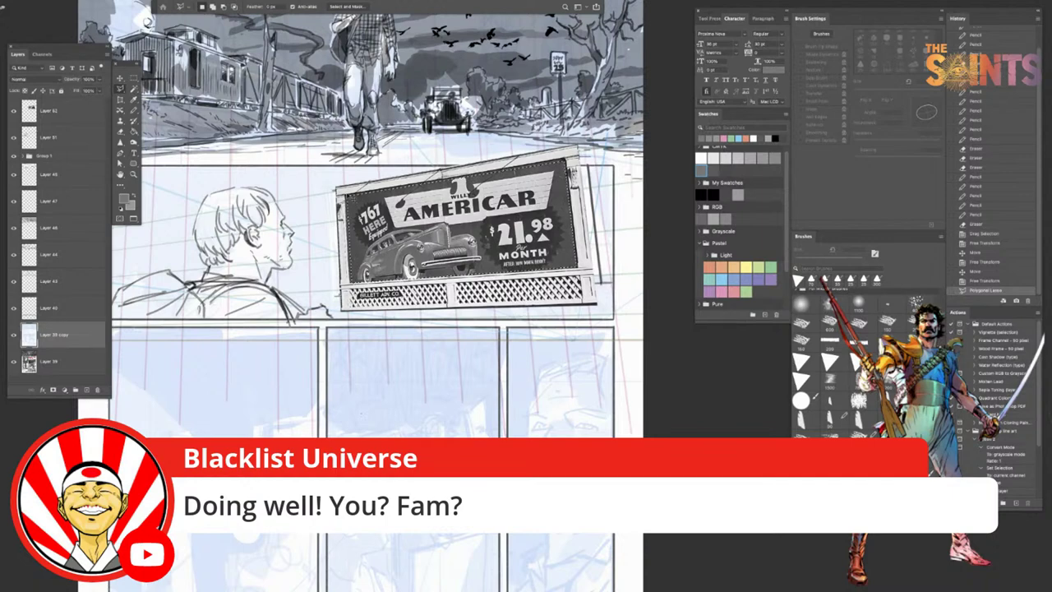
key(ctrl+u)
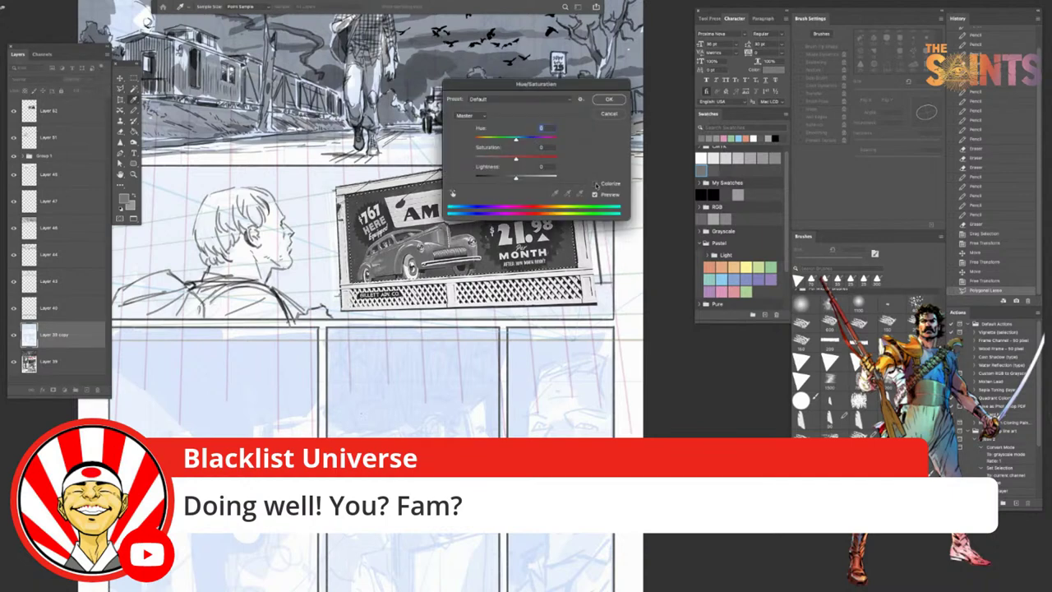
drag(516, 178, 566, 175)
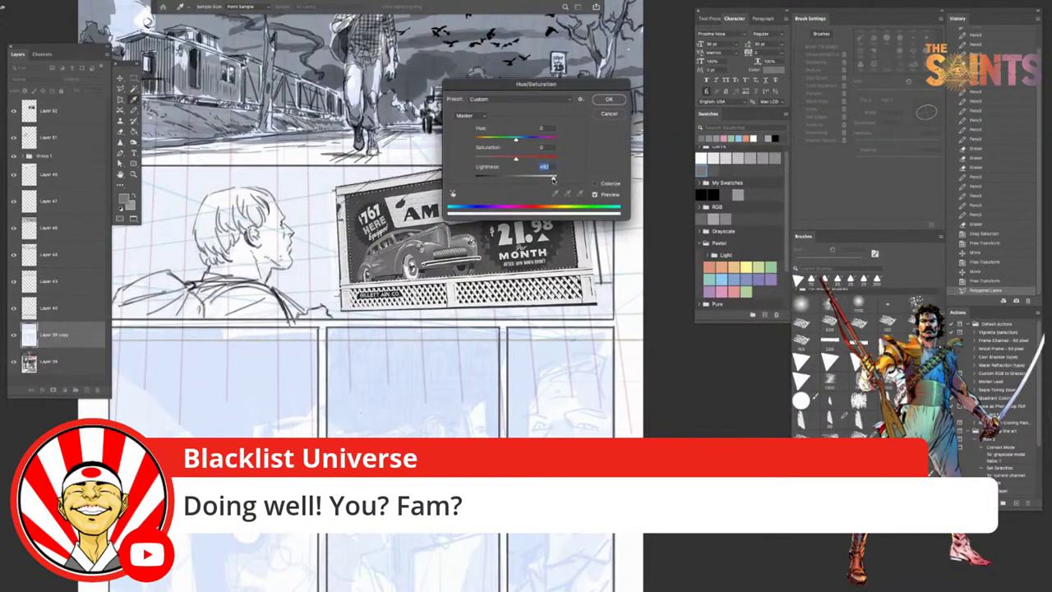
click(608, 113)
Step: On the billboard's layer, lighten the selected advertisement face almost to white with Hue/Saturation, and deselect it
click(82, 114)
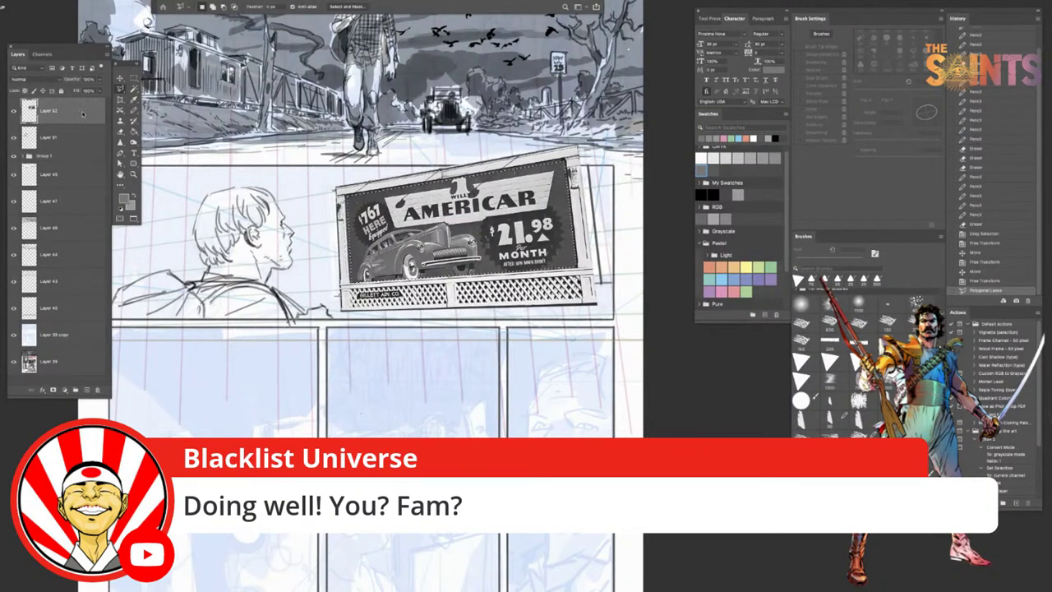
key(ctrl+u)
drag(525, 178, 555, 179)
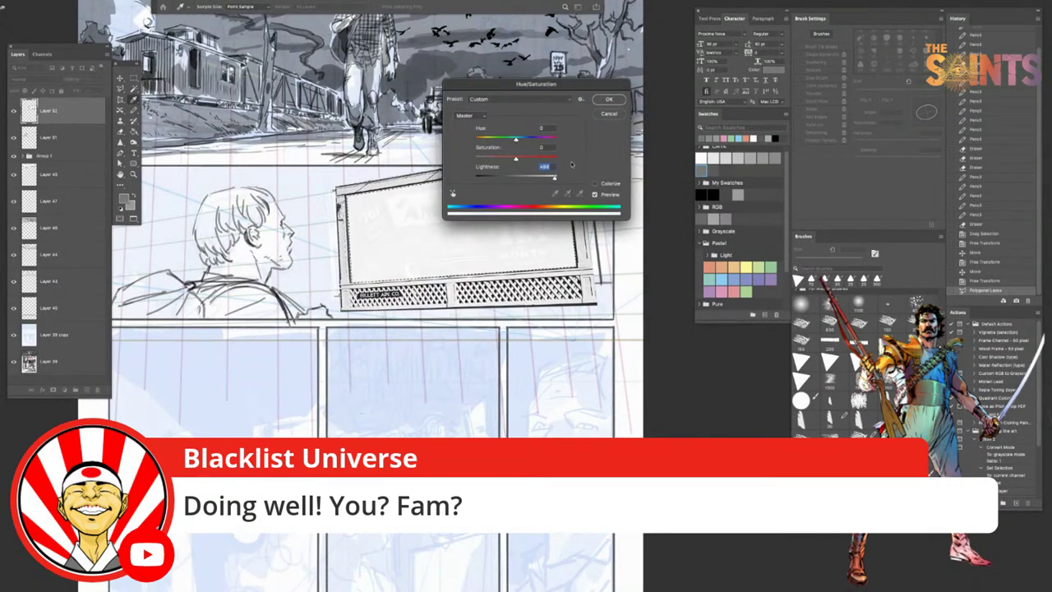
click(618, 100)
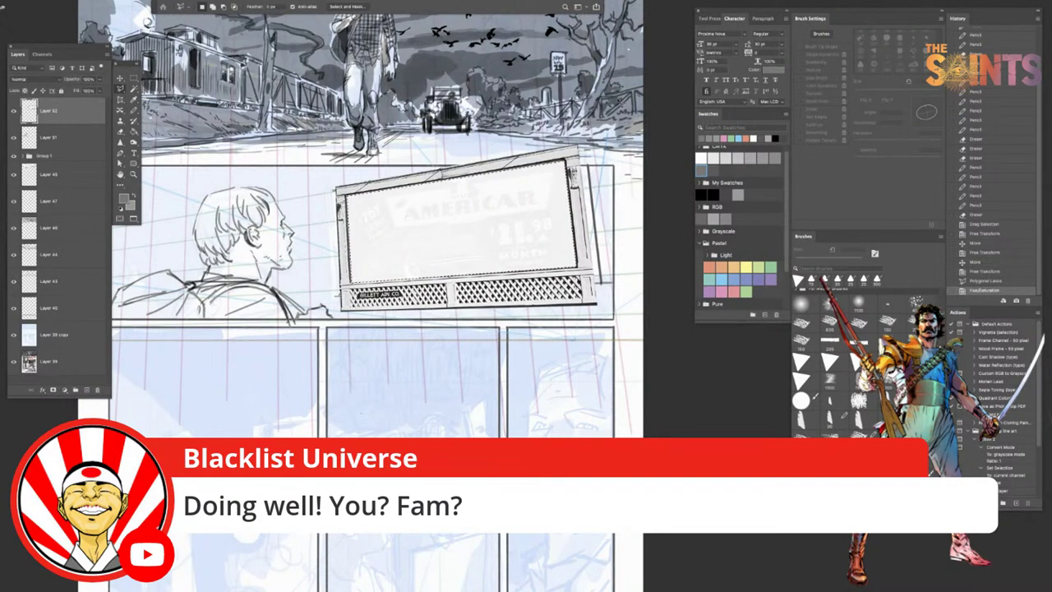
key(ctrl+d)
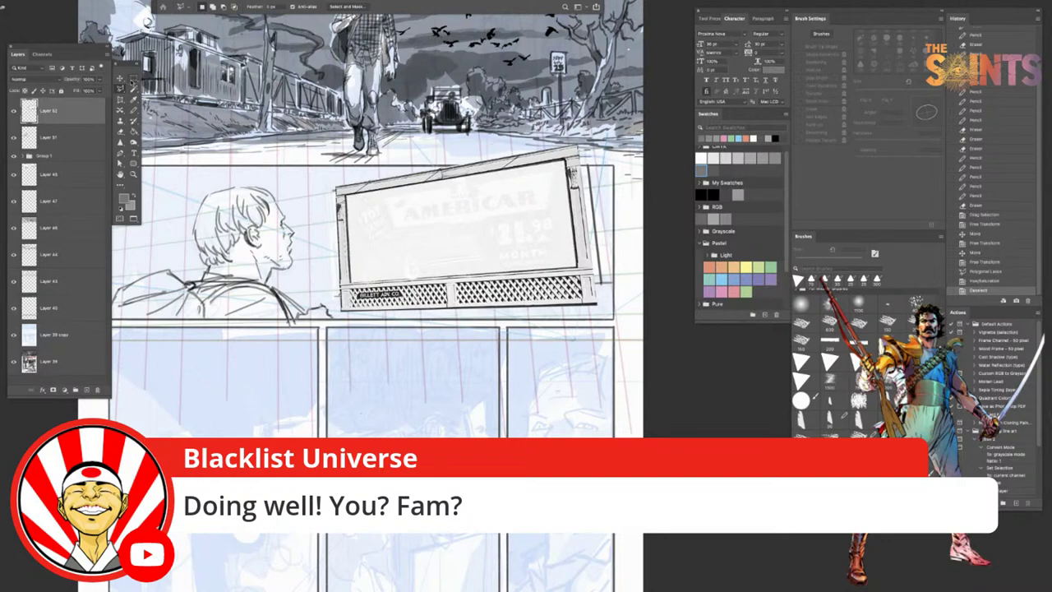
Step: Erase the billboard's overhang above the second panel's upper border and set the billboard layer's blend mode to Multiply
key(b)
scroll(504, 338, up, 3)
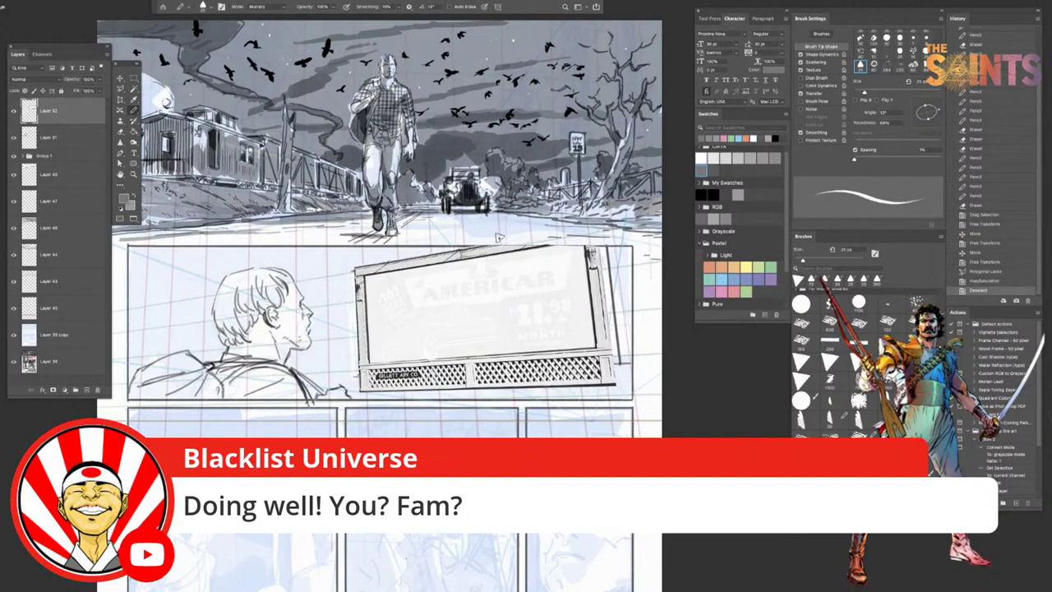
click(631, 242)
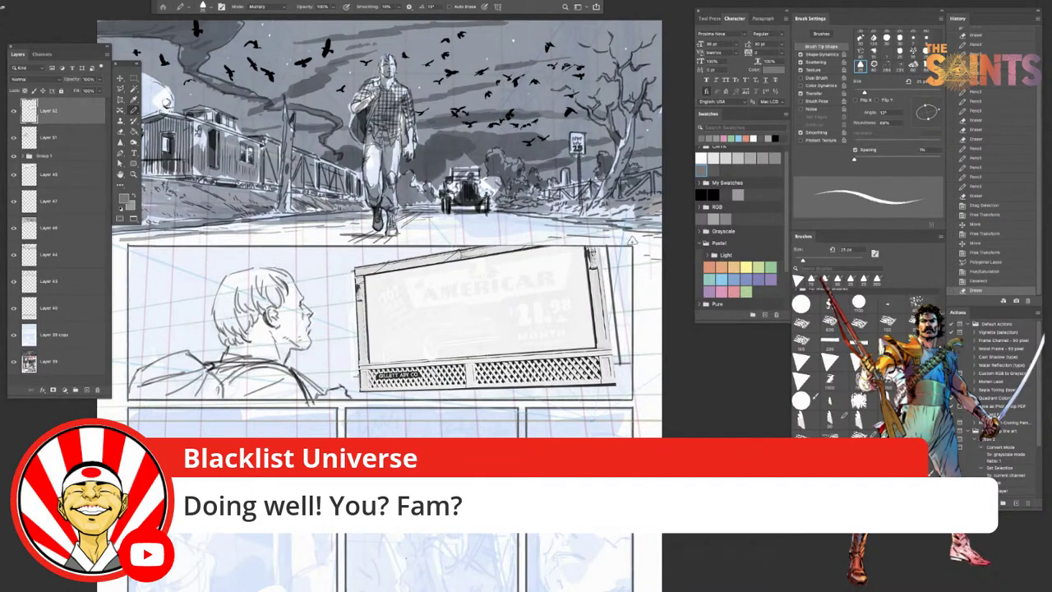
click(46, 81)
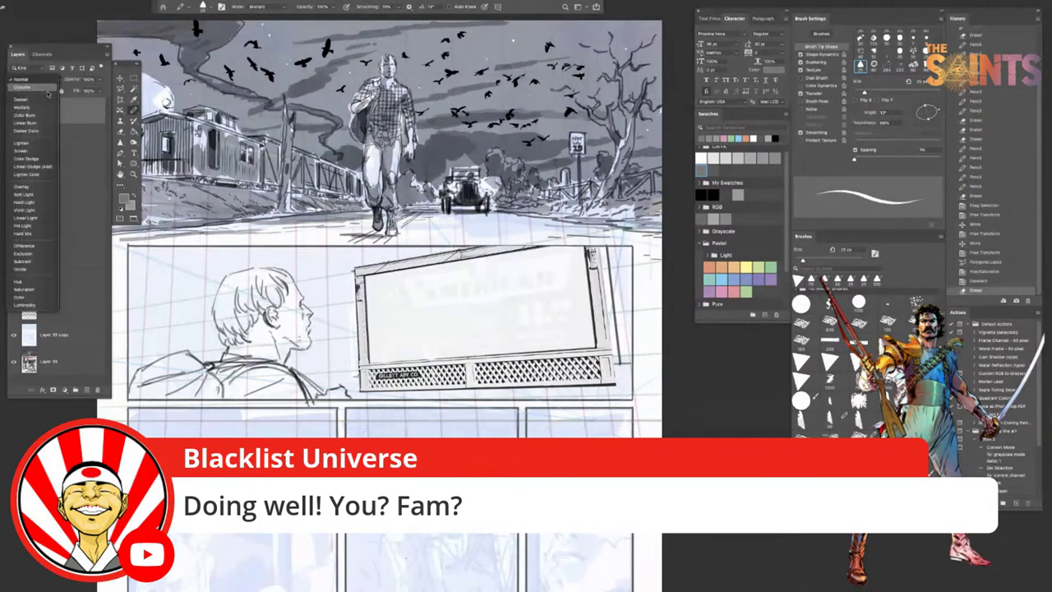
click(41, 109)
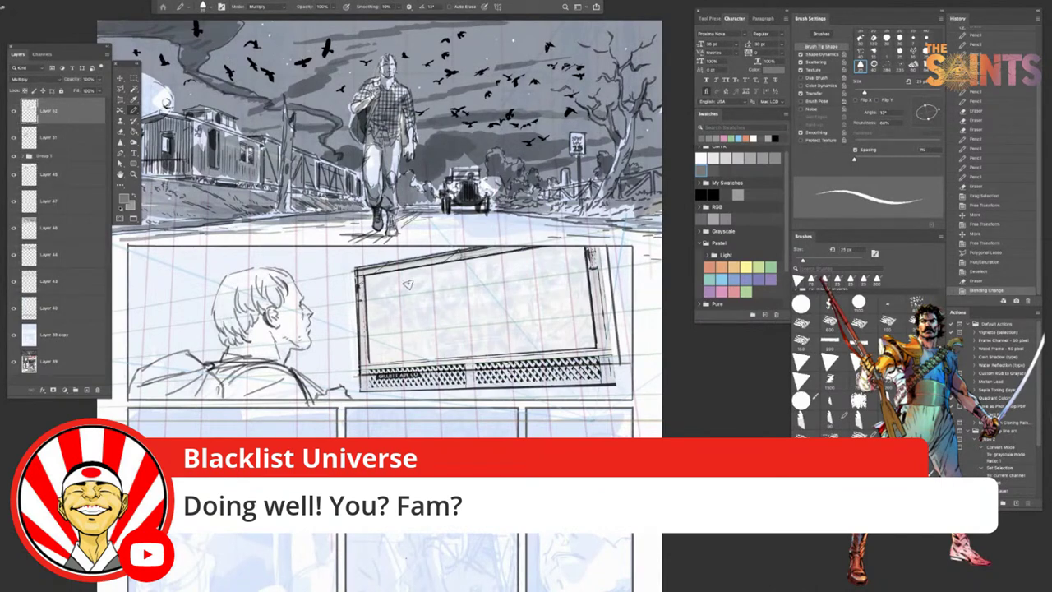
Step: On the layer directly beneath the billboard, erase the rough sign lines around its frame and check the cleaned panel
click(72, 141)
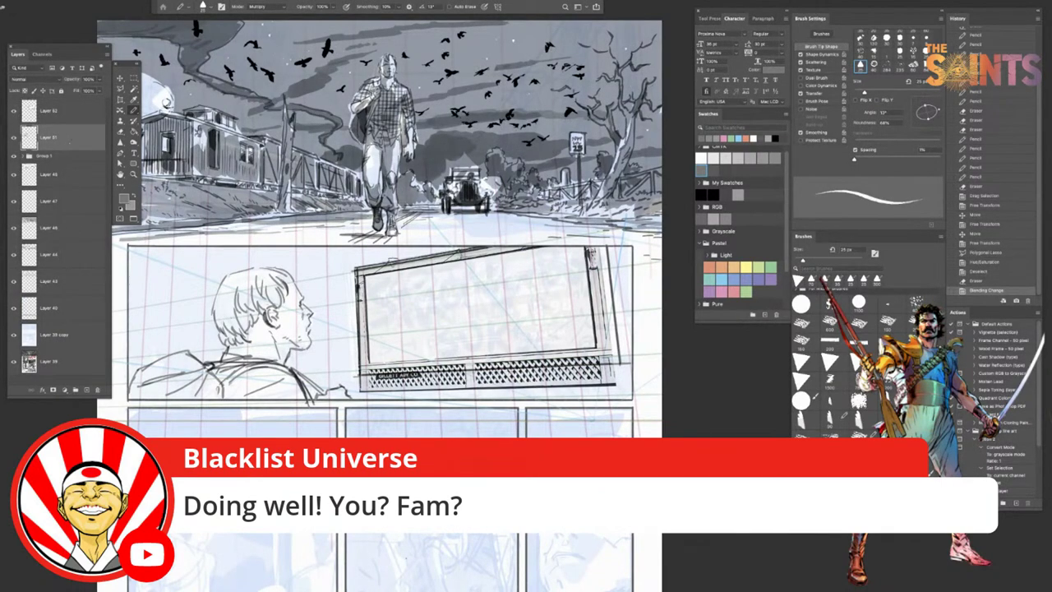
mouse_move(603, 249)
mouse_down()
mouse_move(622, 384)
mouse_move(344, 377)
mouse_up()
drag(516, 368, 619, 363)
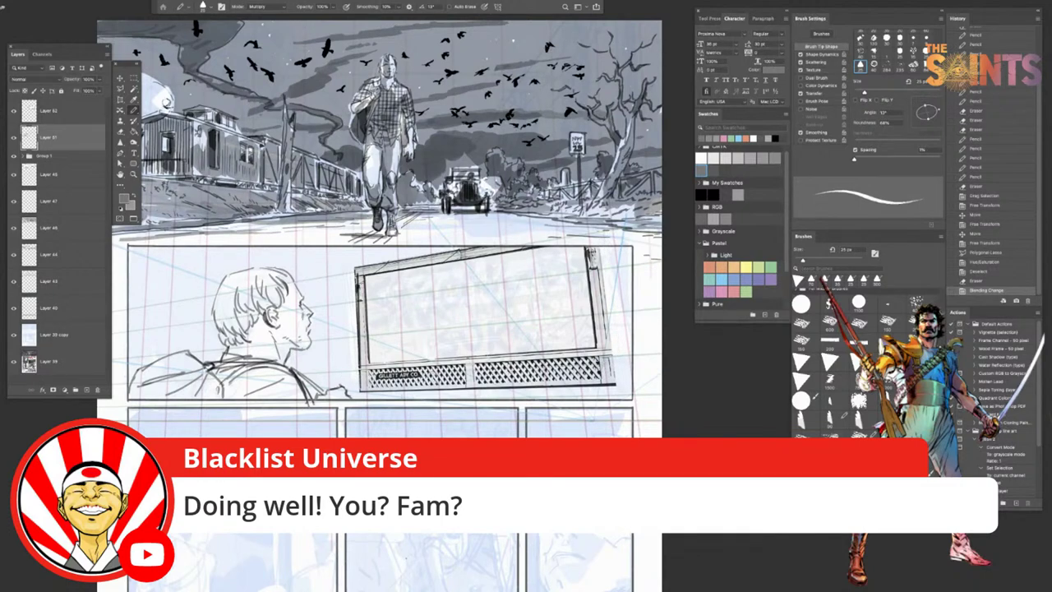
drag(358, 356, 360, 370)
drag(357, 274, 362, 351)
drag(590, 255, 609, 263)
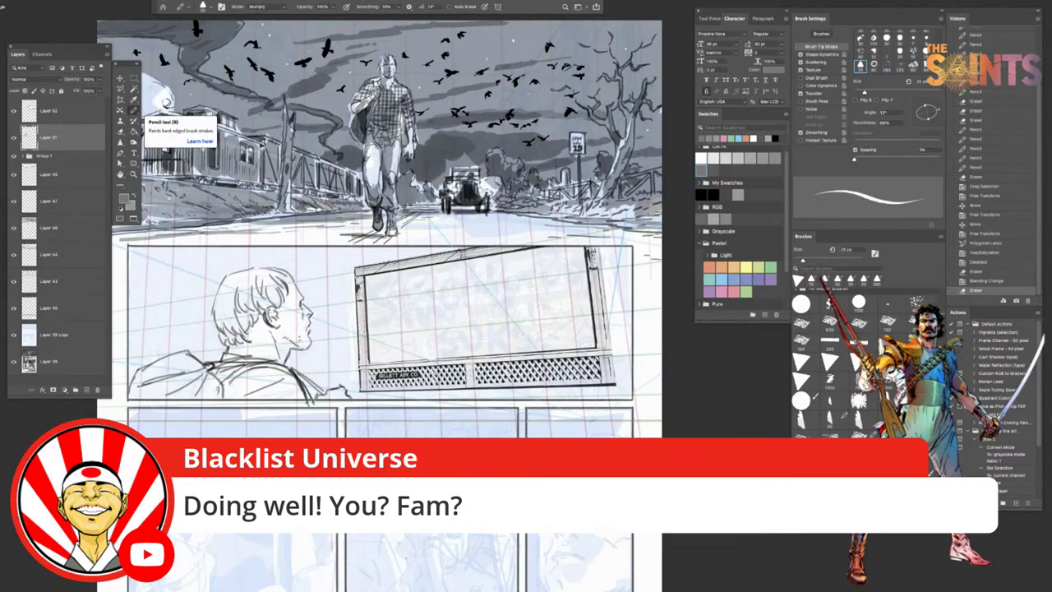
key(Tab)
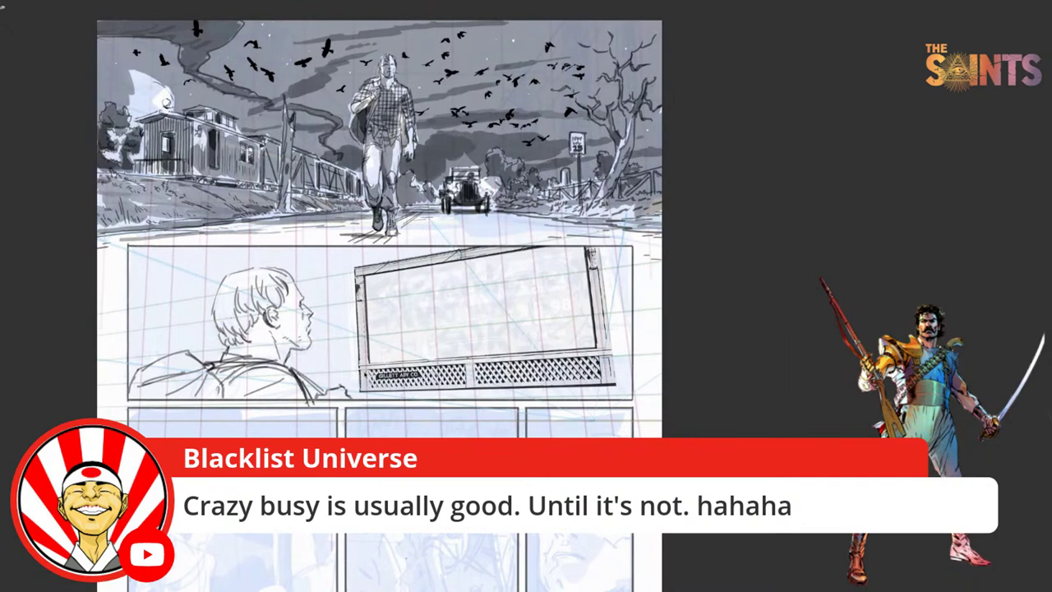
key(Tab)
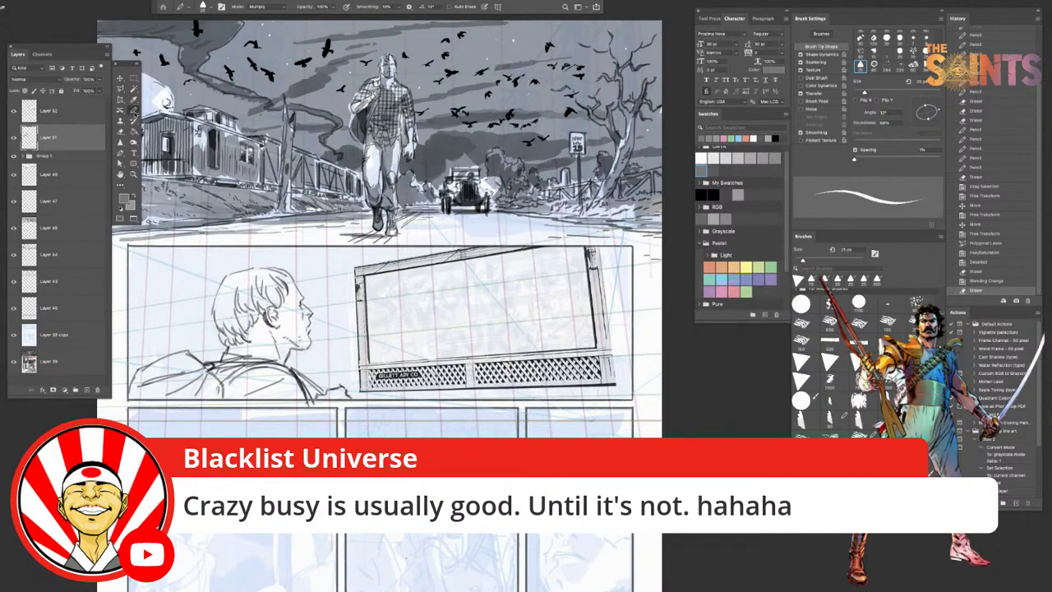
Step: Enlarge the pencil tip to 40 px and lower the billboard layer's opacity to 78%
key(bracketright)
key(bracketright)
key(bracketright)
key(bracketright)
key(bracketright)
key(bracketleft)
key(bracketleft)
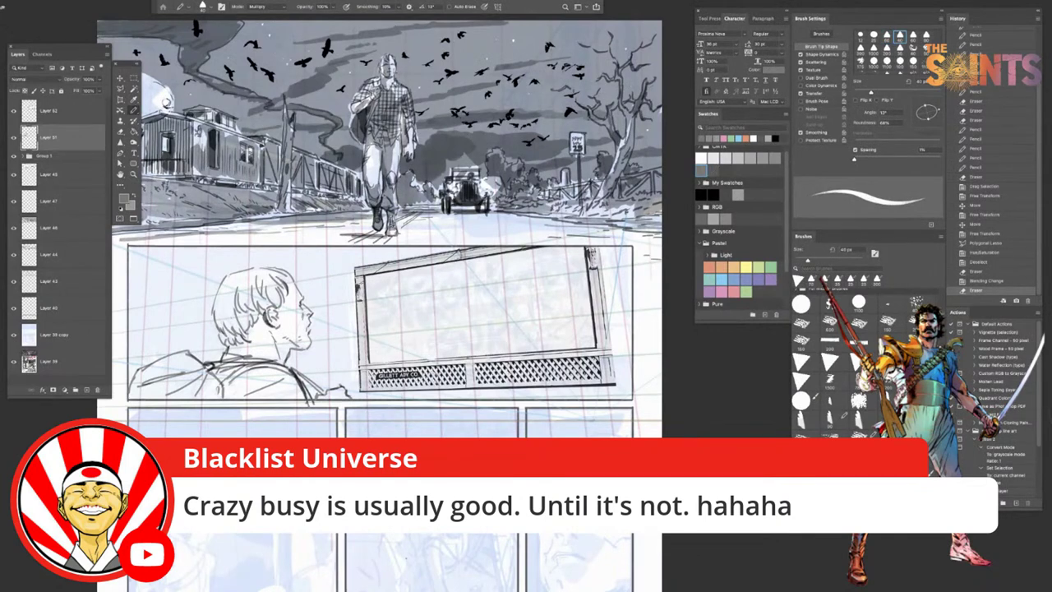
click(54, 110)
click(100, 78)
drag(102, 89, 95, 92)
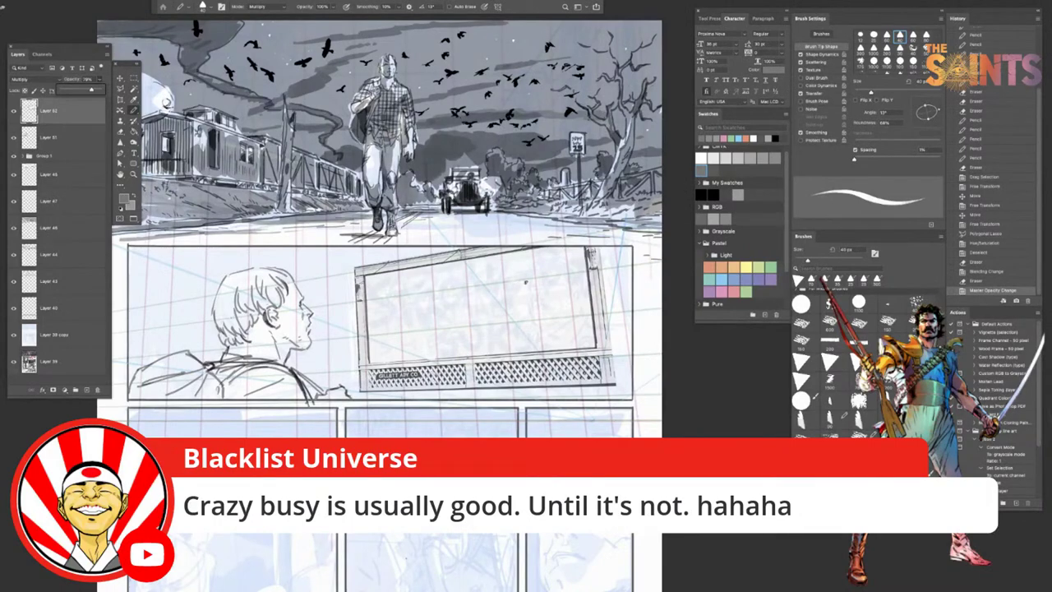
Step: Pencil a small pointed tree behind the man's back and bushy foliage between him and the billboard
drag(460, 320, 495, 311)
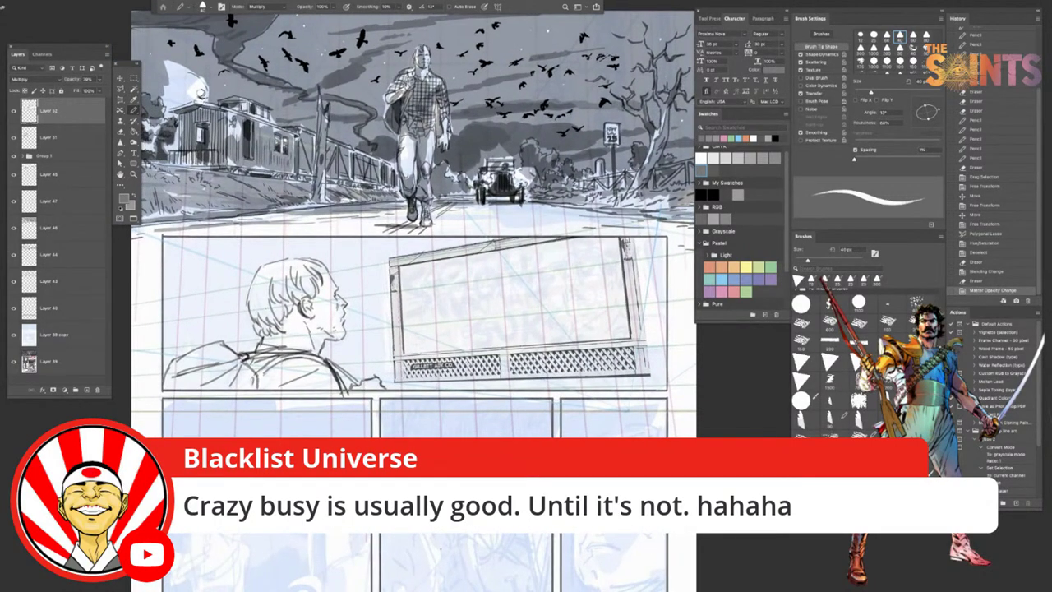
mouse_move(162, 343)
mouse_down()
mouse_move(177, 320)
mouse_move(195, 349)
mouse_up()
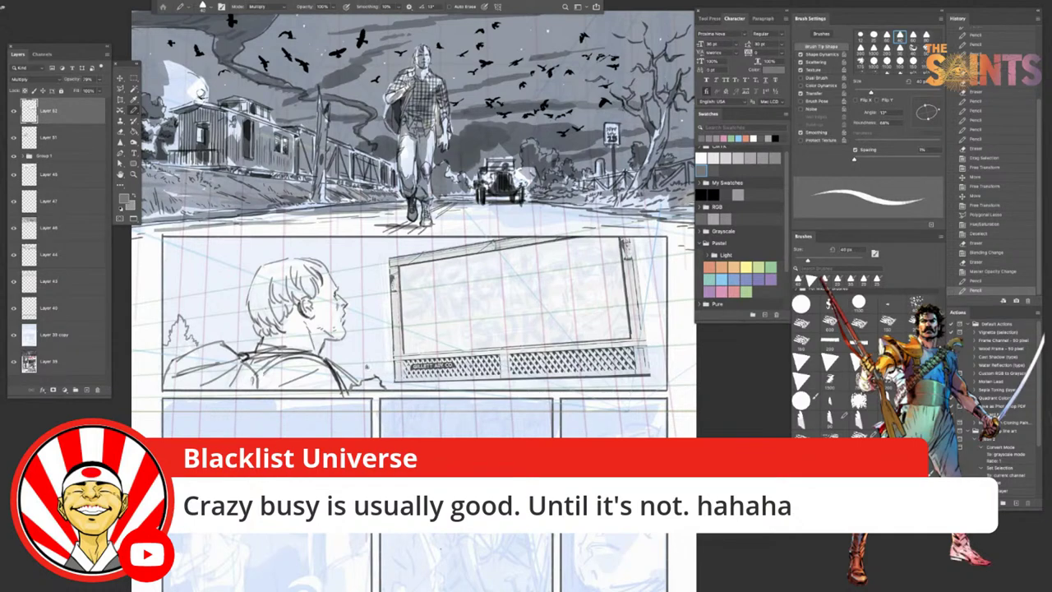
key(comma)
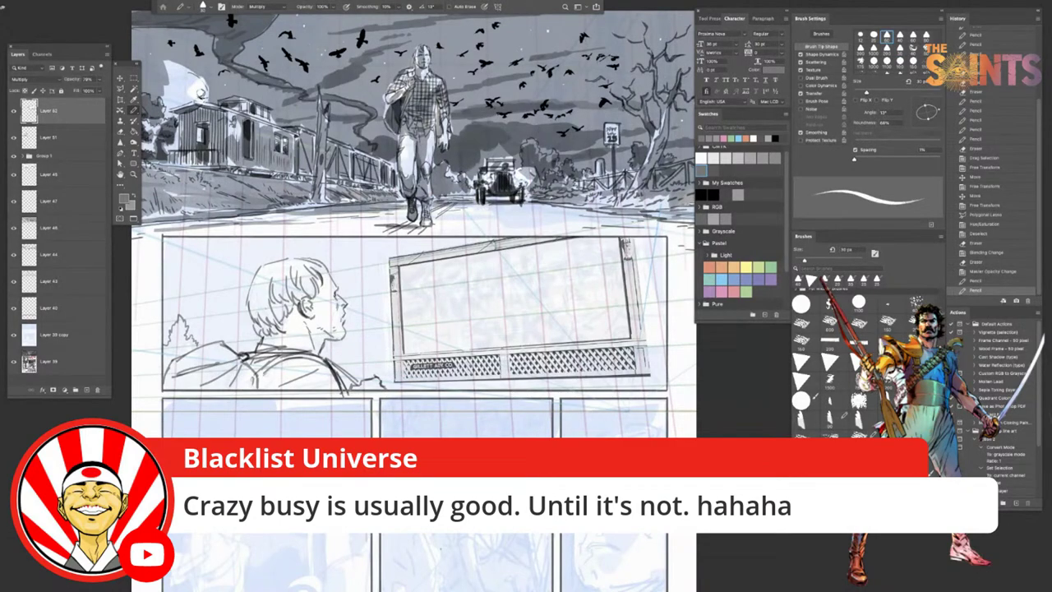
key(Tab)
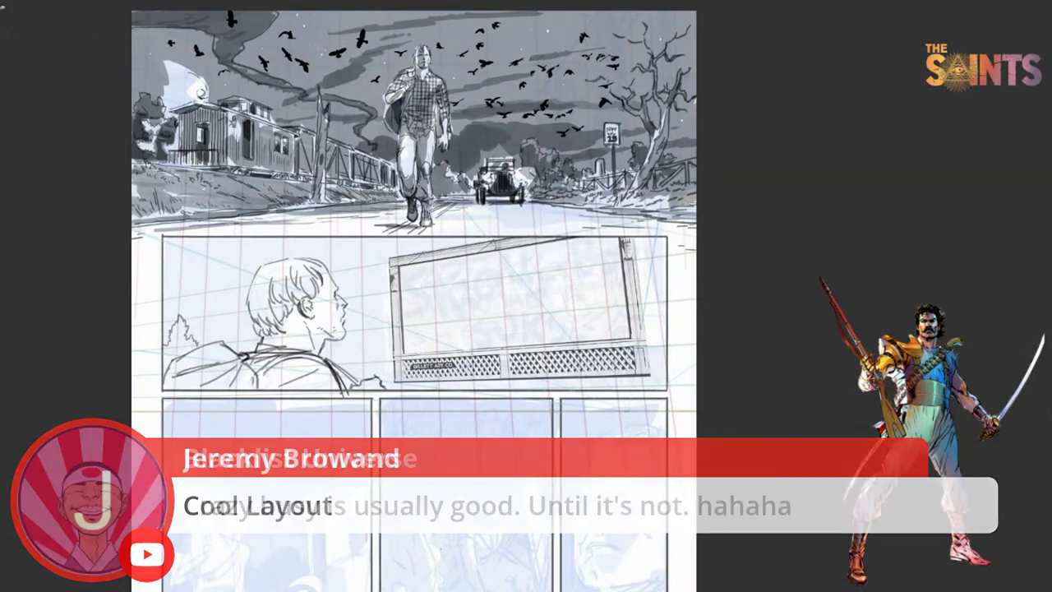
key(Tab)
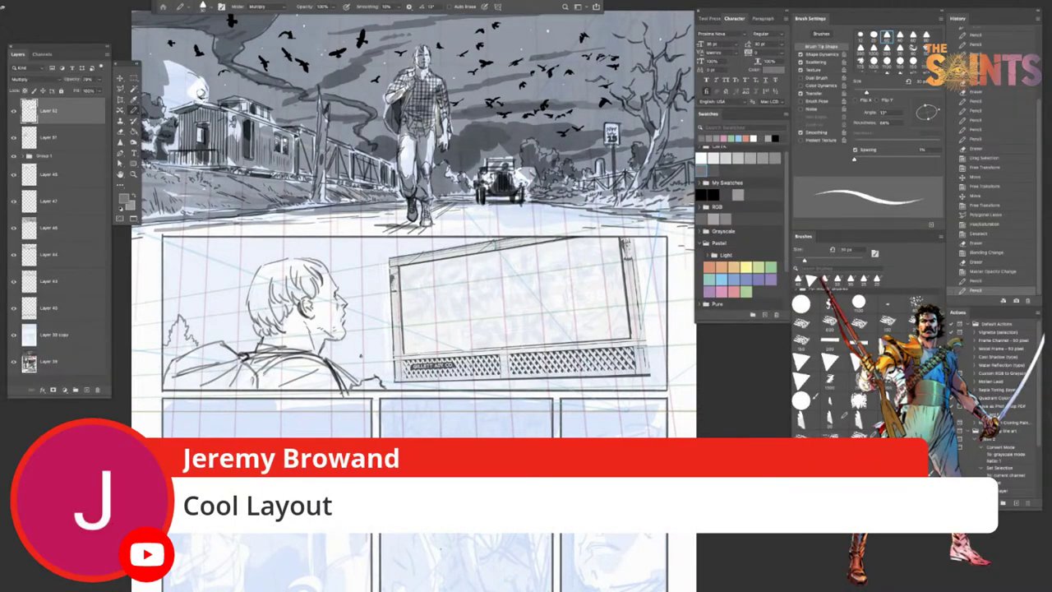
mouse_move(350, 365)
mouse_down()
mouse_move(368, 351)
mouse_move(365, 341)
mouse_move(392, 345)
mouse_up()
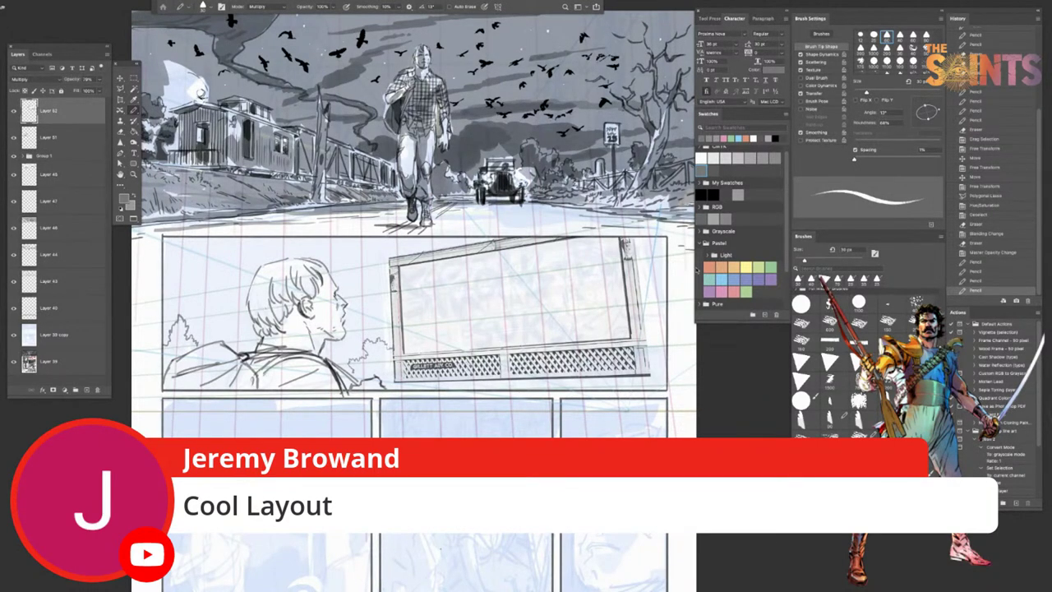
Step: Strengthen the billboard frame's outer right edge with a thin, darker gray pencil line, redoing unsatisfactory strokes
click(713, 171)
drag(633, 238, 643, 311)
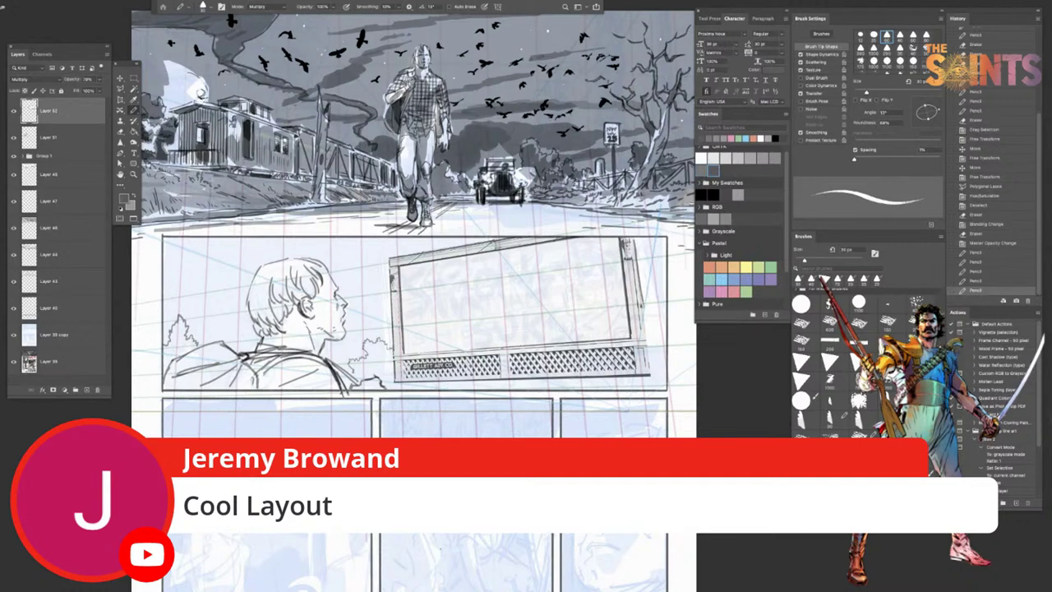
key(super+z)
key(bracketleft)
key(bracketleft)
key(bracketleft)
drag(633, 240, 649, 371)
key(super+z)
drag(644, 324, 649, 370)
key(bracketright)
key(bracketright)
key(bracketright)
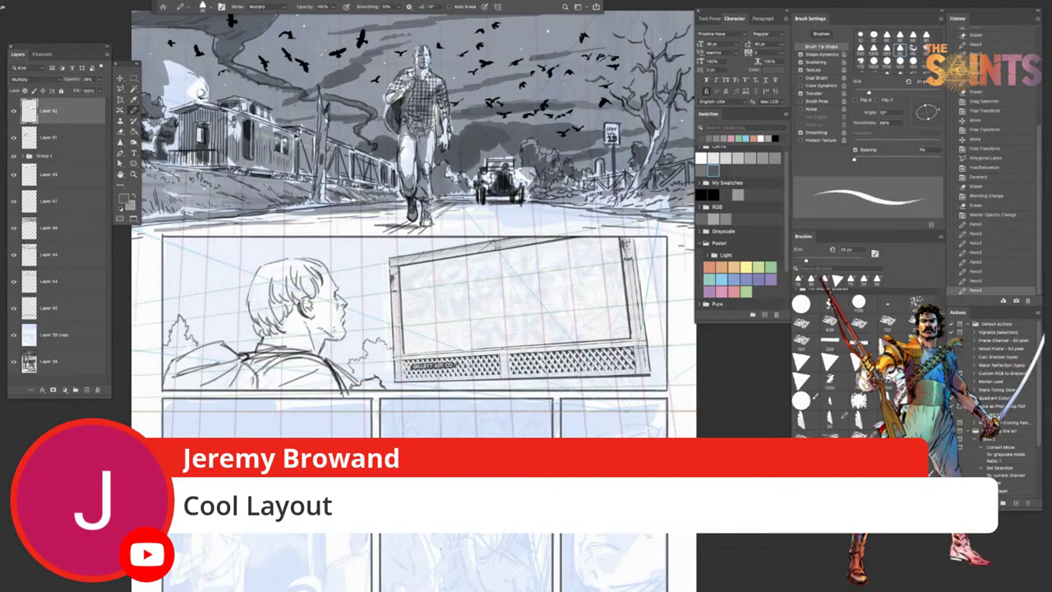
Step: Erase the billboard's lower-right corner and pencil foliage around it in a darker gray
drag(645, 381, 647, 335)
mouse_move(630, 381)
mouse_down()
mouse_move(646, 336)
mouse_move(661, 340)
mouse_move(661, 361)
mouse_move(622, 378)
mouse_up()
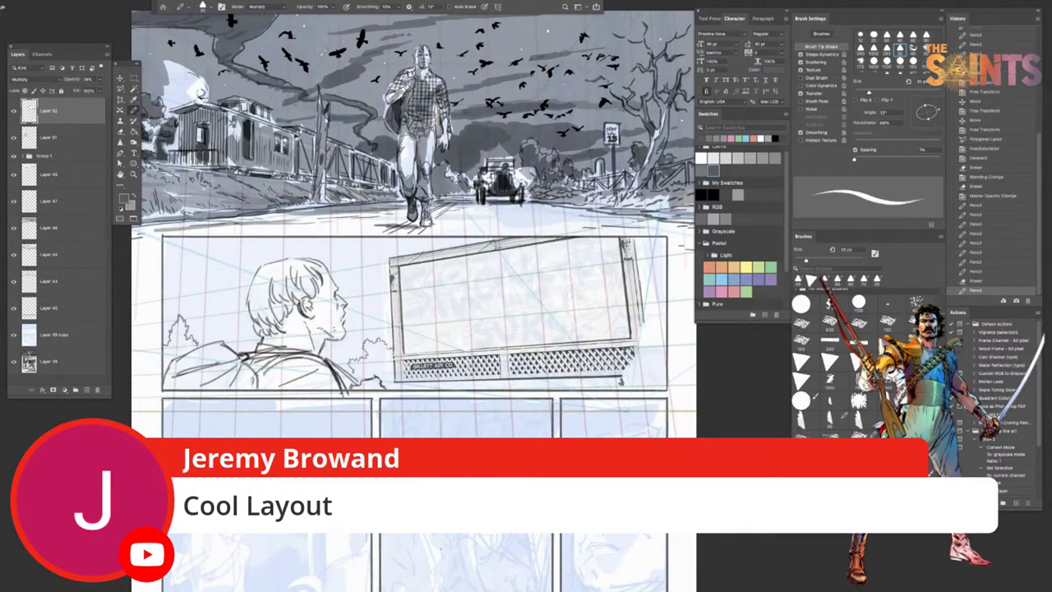
key(ctrl+z)
click(724, 170)
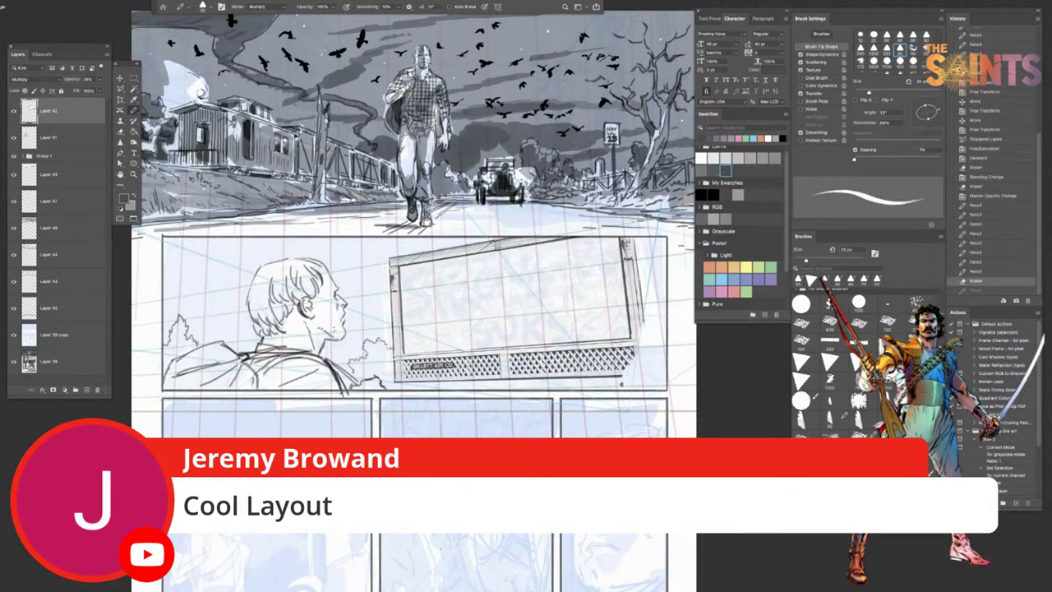
mouse_move(613, 389)
mouse_down()
mouse_move(642, 324)
mouse_move(664, 329)
mouse_up()
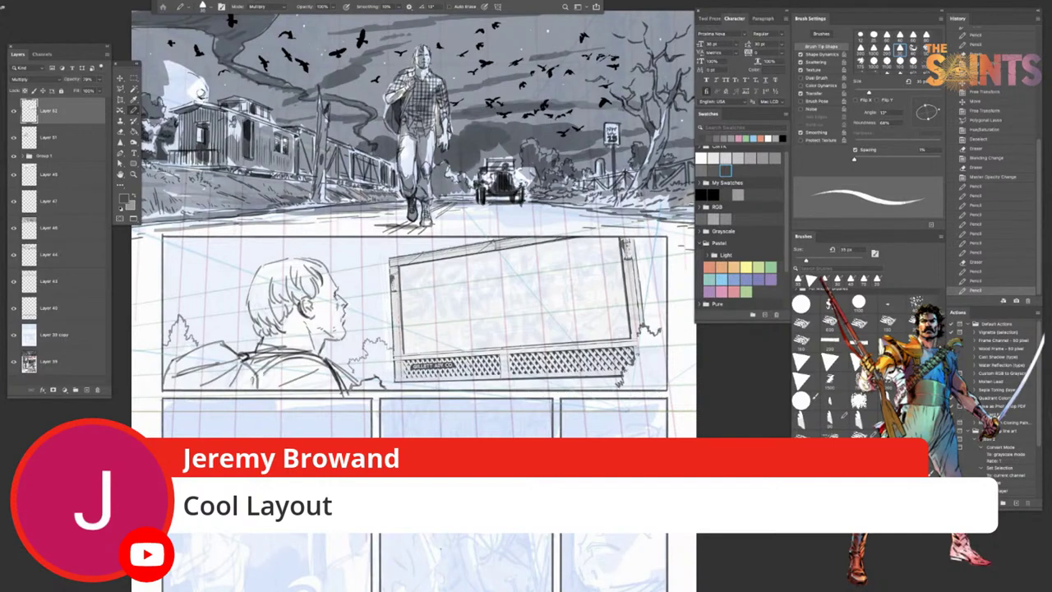
Step: Fill out the foliage between the billboard's right edge and the panel border, undoing and redrawing unsatisfactory strokes
drag(651, 367, 656, 343)
key(super+z)
key(super+z)
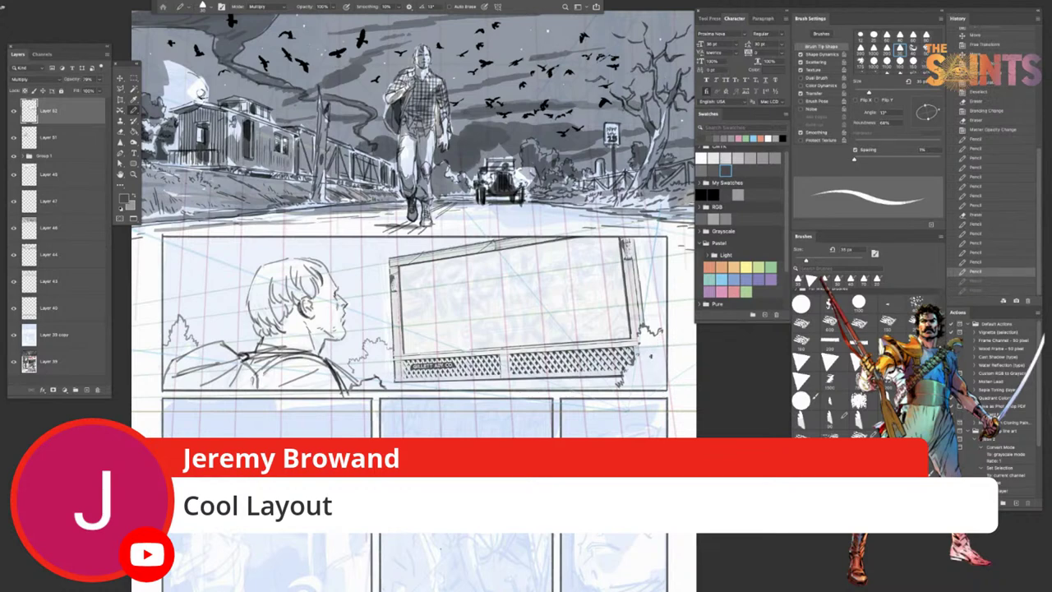
mouse_move(655, 380)
mouse_down()
mouse_move(650, 359)
mouse_move(663, 359)
mouse_move(646, 359)
mouse_up()
key(ctrl+z)
mouse_move(635, 383)
mouse_down()
mouse_move(649, 376)
mouse_move(629, 366)
mouse_move(657, 329)
mouse_move(631, 352)
mouse_move(627, 344)
mouse_move(658, 314)
mouse_move(664, 326)
mouse_up()
key(ctrl+z)
drag(644, 360, 665, 361)
drag(556, 399, 548, 367)
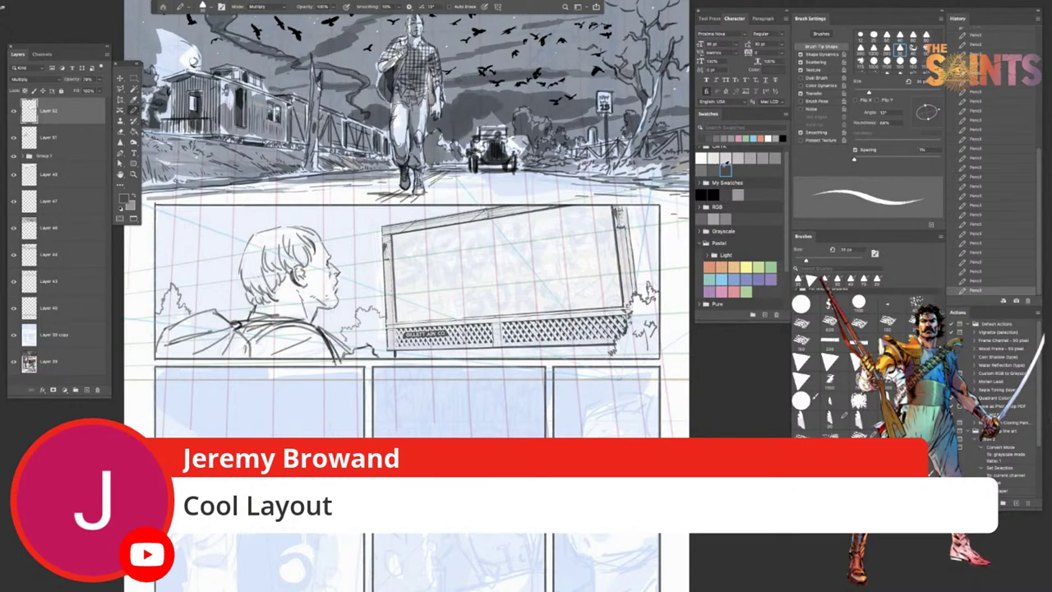
Step: Shade the strip beneath the billboard's lattice base in lighter gray with a pencil tip enlarged to 80 px
click(712, 169)
click(703, 170)
key(])
key(])
key(])
key(])
key(])
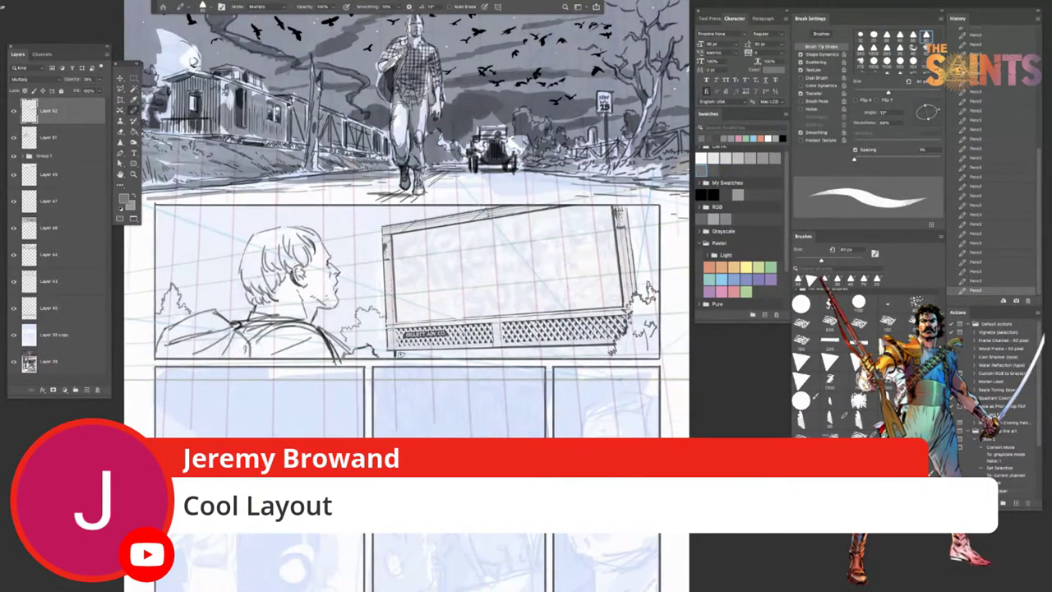
drag(399, 353, 572, 345)
key(ctrl+z)
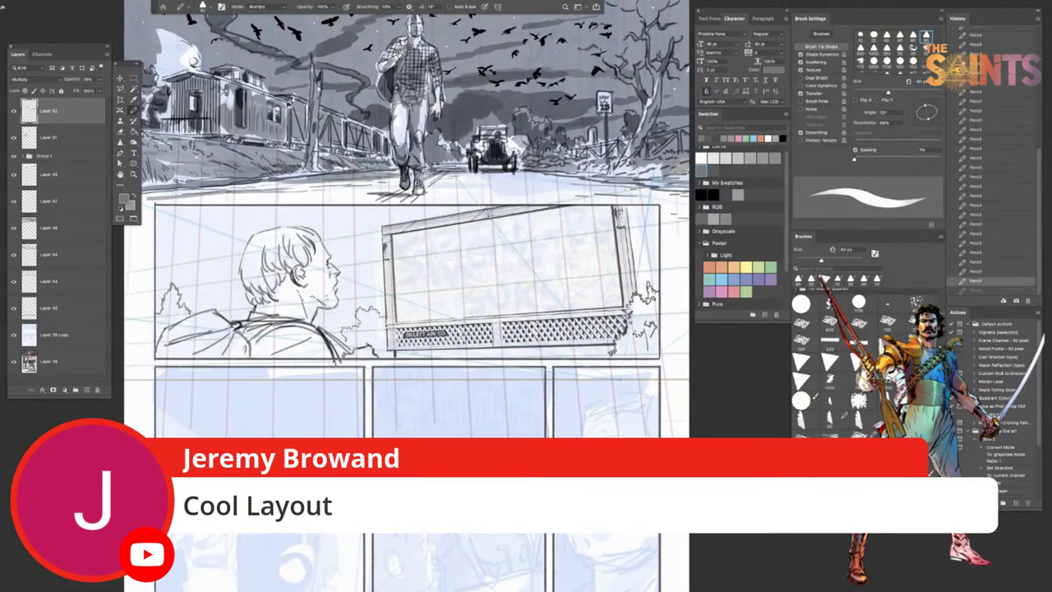
mouse_move(488, 355)
mouse_down()
mouse_move(613, 349)
mouse_move(443, 358)
mouse_move(617, 348)
mouse_up()
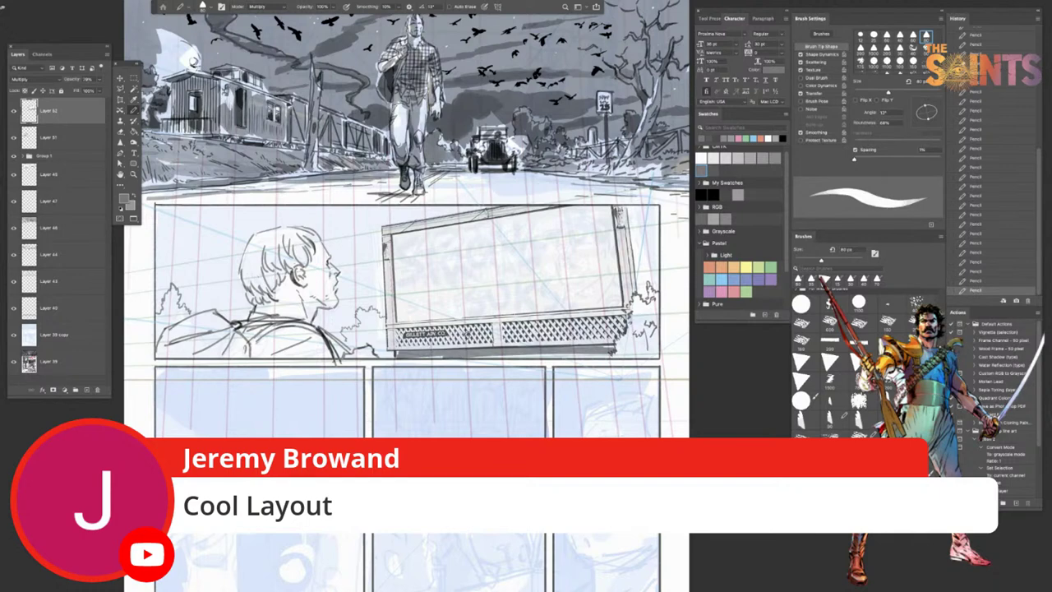
Step: Draw darker support marks across the shaded strip beneath the billboard with a smaller pencil tip
click(712, 170)
key(bracketleft)
key(bracketleft)
key(bracketleft)
mouse_move(433, 349)
mouse_down()
mouse_move(433, 357)
mouse_move(468, 355)
mouse_up()
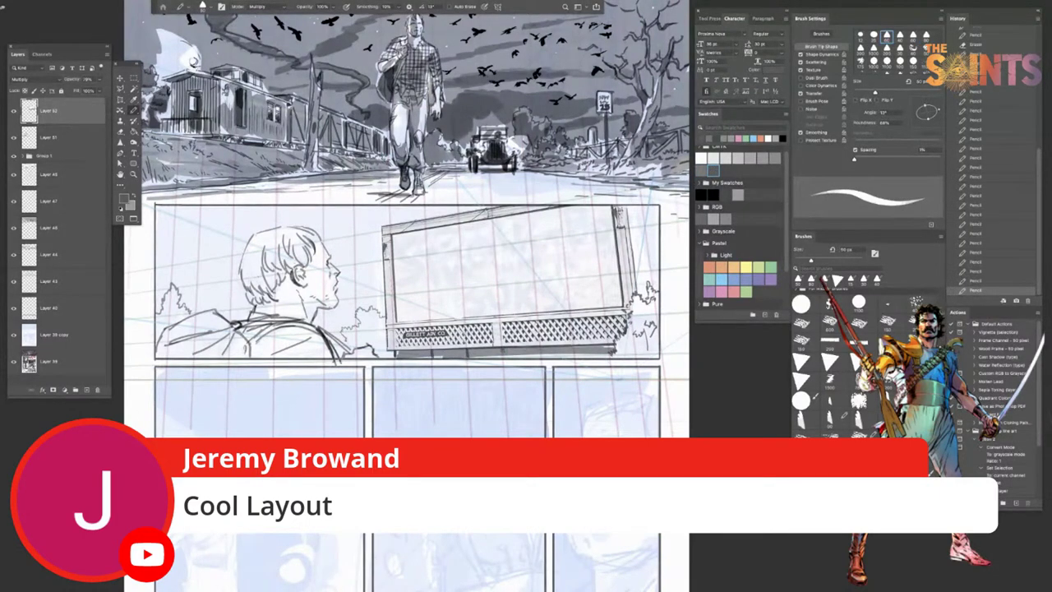
mouse_move(542, 346)
mouse_down()
mouse_move(541, 356)
mouse_move(615, 353)
mouse_up()
Step: Pencil a long dark line along the underside of the billboard's base, undoing and redrawing it until it fits
drag(395, 351, 629, 344)
key(ctrl+z)
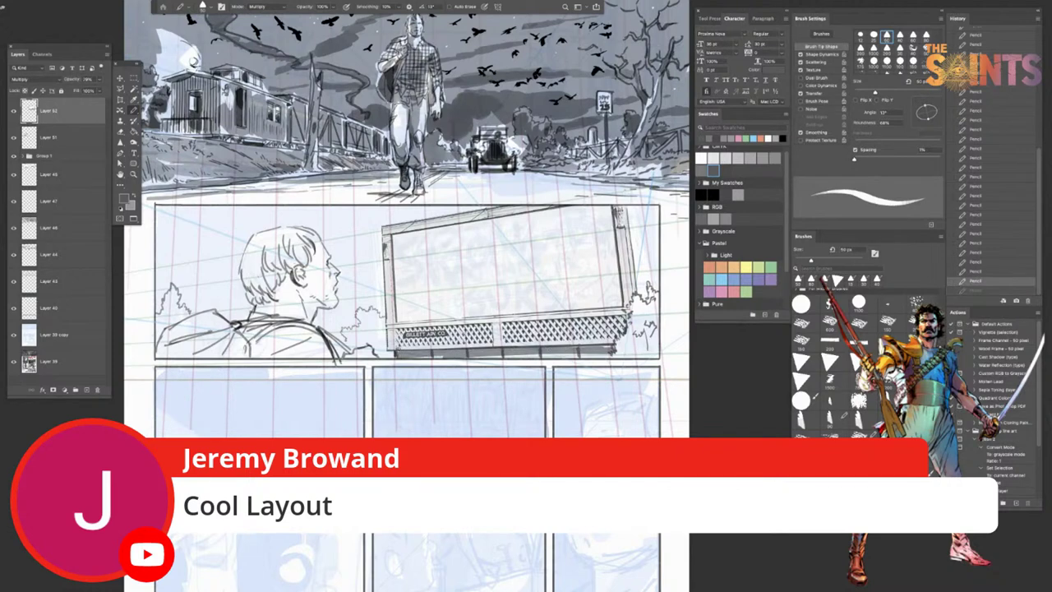
drag(396, 354, 597, 338)
key(ctrl+z)
drag(391, 356, 575, 342)
key(ctrl+z)
drag(396, 354, 608, 345)
Step: Try a short pencil stroke on the man's neck, check the panel with the interface hidden, and undo the stroke
drag(485, 432, 499, 421)
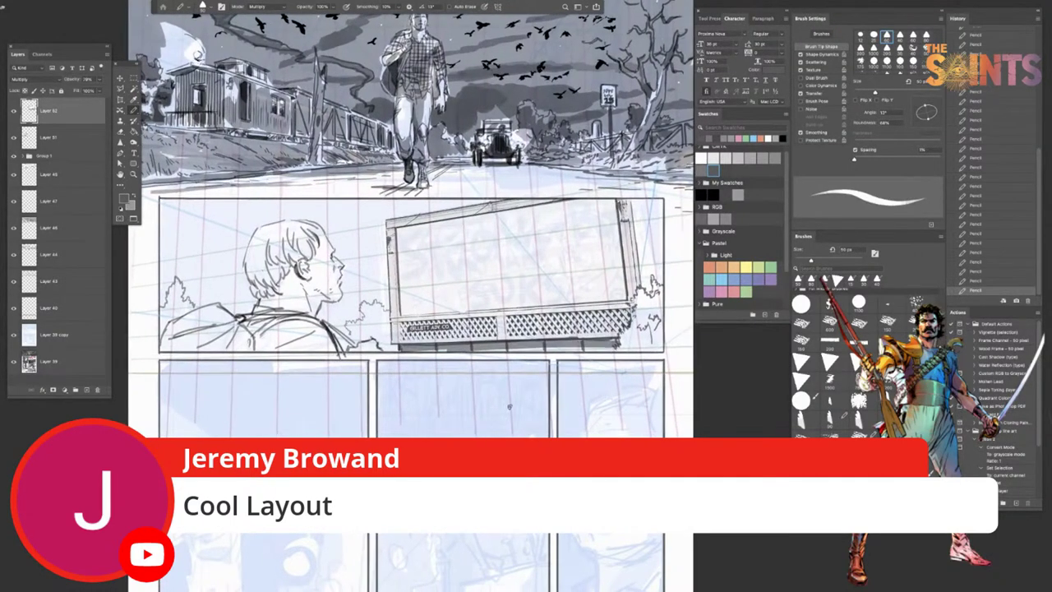
drag(335, 425, 350, 428)
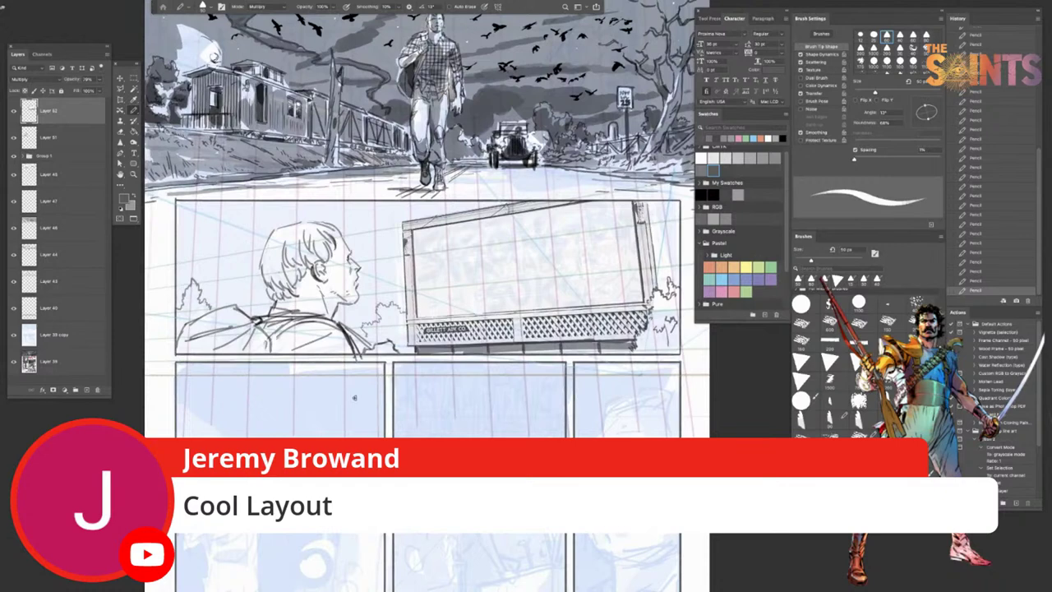
drag(331, 299, 332, 306)
key(period)
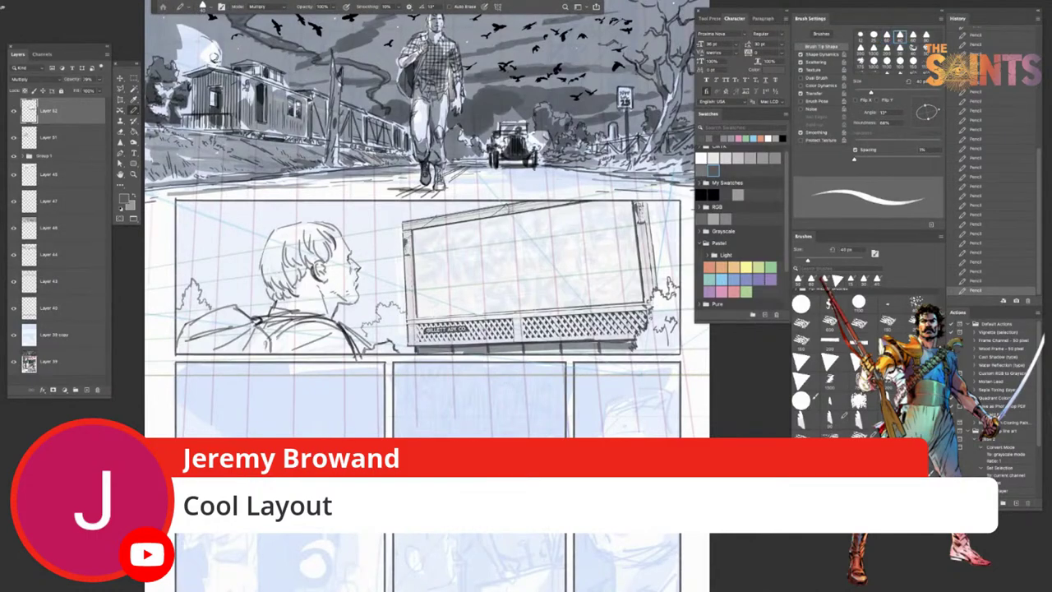
key(Tab)
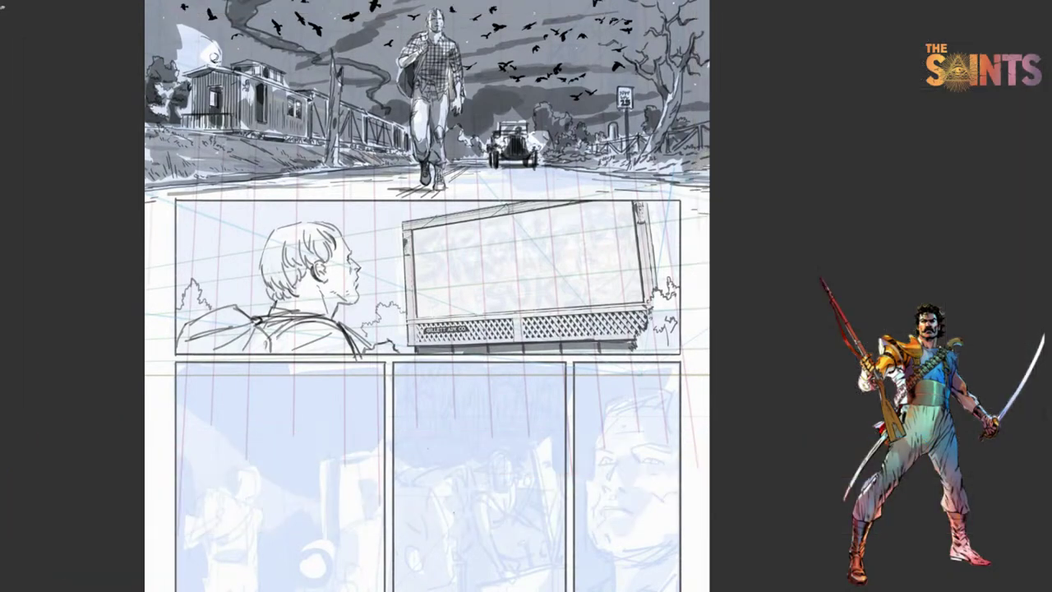
key(Tab)
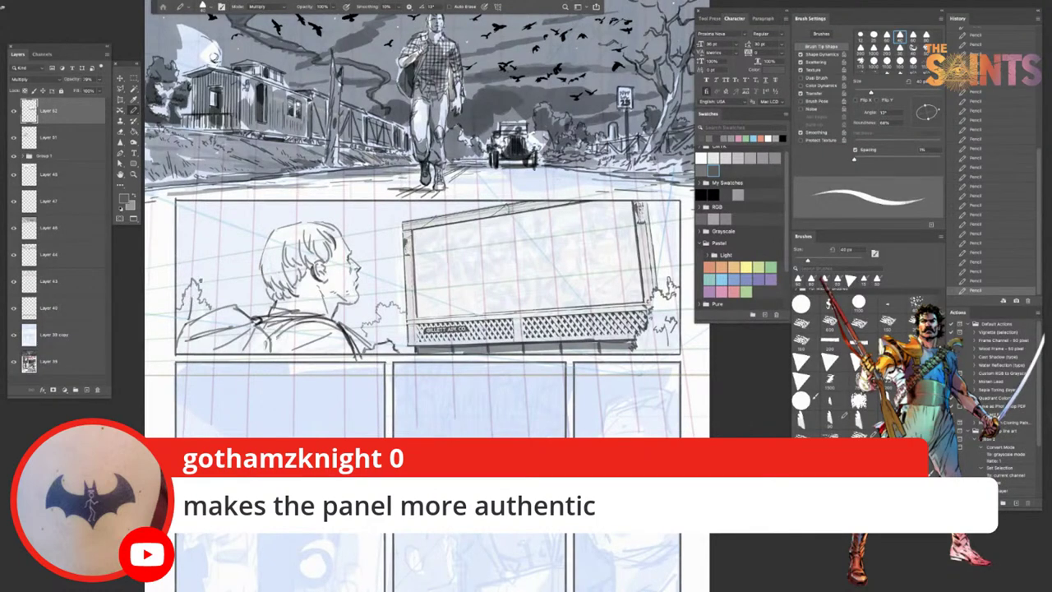
key(super+z)
Step: Add a short pencil stroke to the foliage at the panel's far left with the tip reduced to 25 px
key(bracketleft)
key(bracketleft)
key(bracketleft)
drag(190, 301, 186, 321)
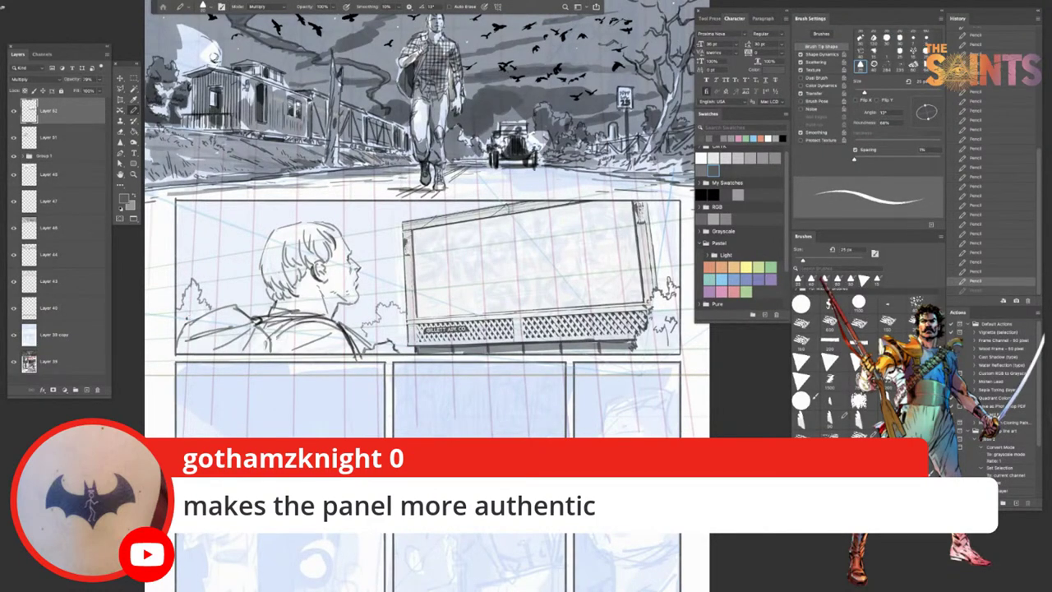
Step: Try sketching a face contour and hat brim on the right part of the billboard, undoing ill-fitting strokes
drag(364, 434, 389, 433)
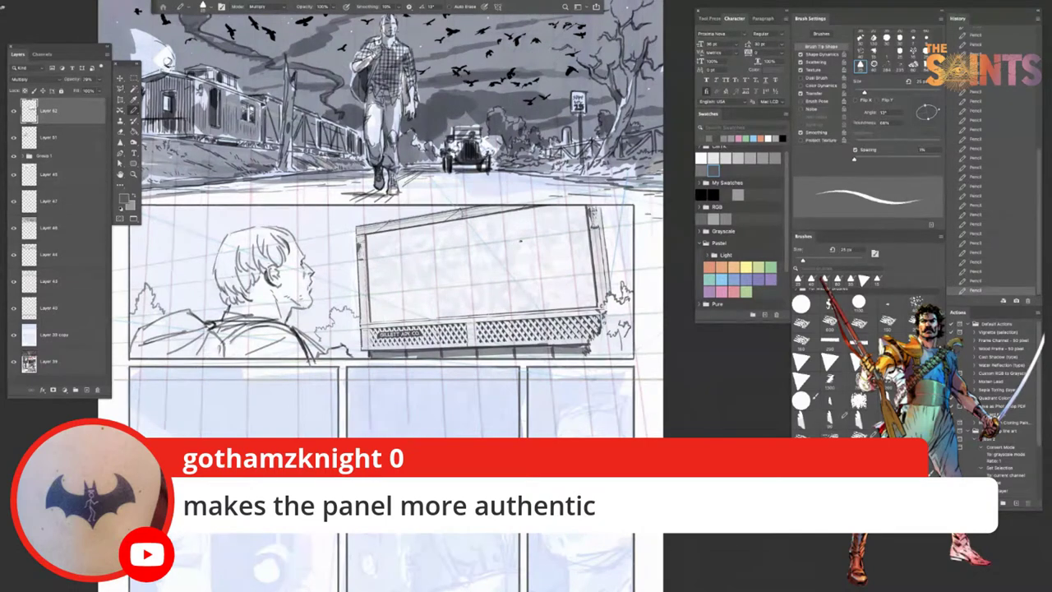
mouse_move(517, 240)
mouse_down()
mouse_move(510, 231)
mouse_move(578, 227)
mouse_move(531, 242)
mouse_up()
drag(531, 261, 535, 281)
drag(560, 280, 580, 259)
mouse_move(570, 233)
mouse_down()
mouse_move(589, 229)
mouse_move(541, 217)
mouse_up()
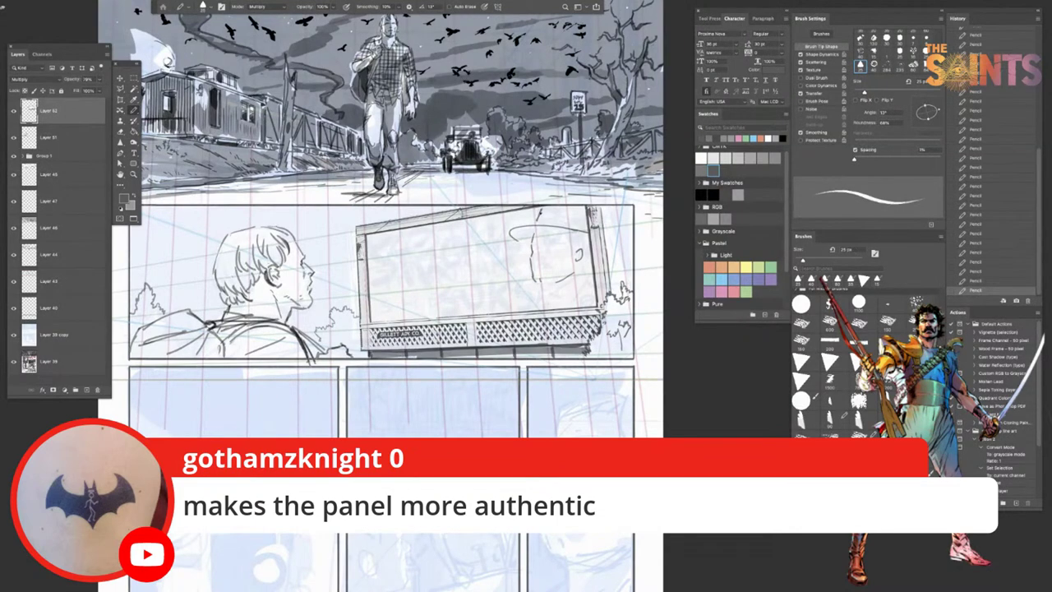
key(ctrl+z)
key(ctrl+z)
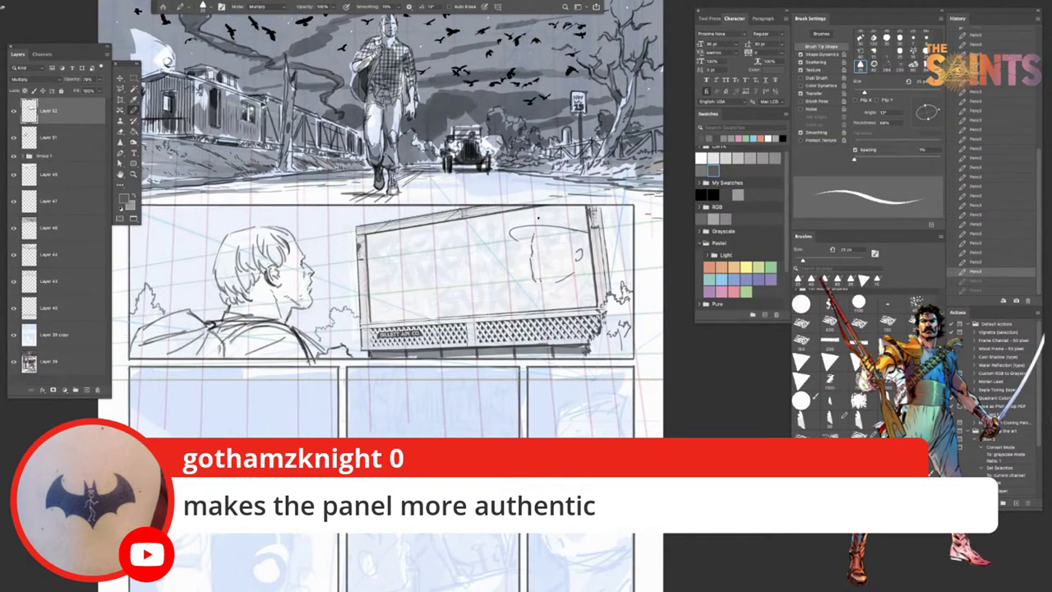
drag(537, 220, 542, 209)
key(ctrl+z)
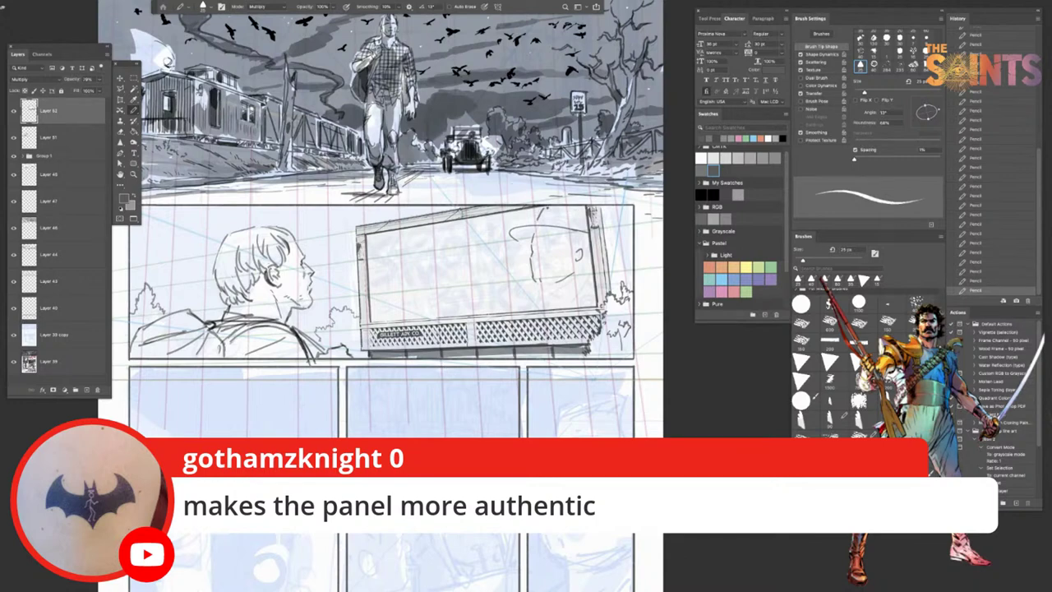
Step: Try adding the hat's crown and an eye to the billboard face, comparing the strokes with and without undo
drag(584, 209, 582, 220)
key(ctrl+z)
key(ctrl+z)
key(ctrl+shift+z)
key(ctrl+shift+z)
click(540, 244)
key(ctrl+z)
key(ctrl+z)
key(ctrl+shift+z)
key(ctrl+shift+z)
key(ctrl+z)
key(ctrl+shift+z)
key(ctrl+z)
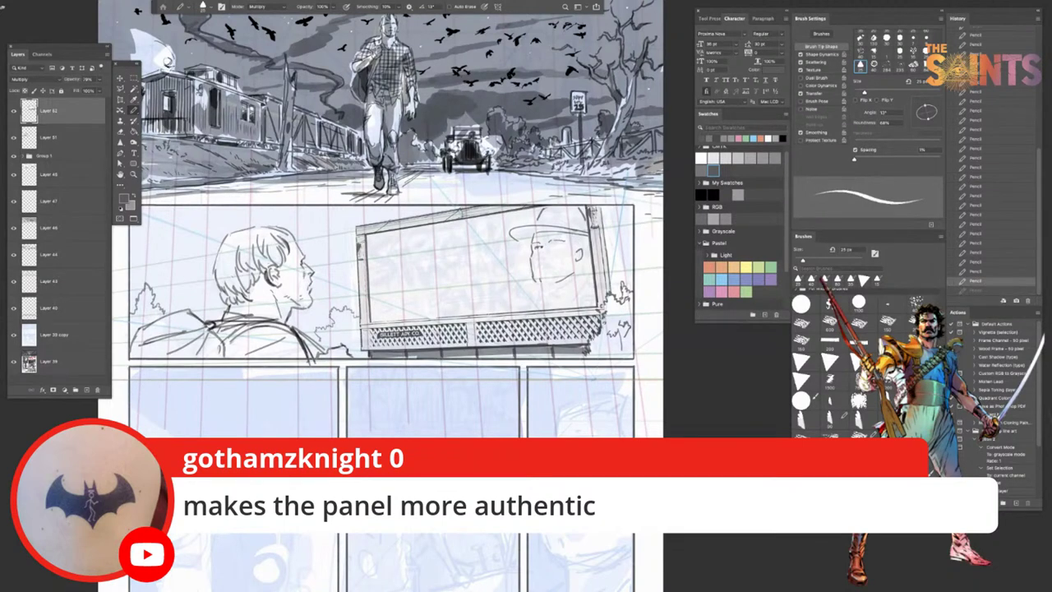
key(ctrl+shift+z)
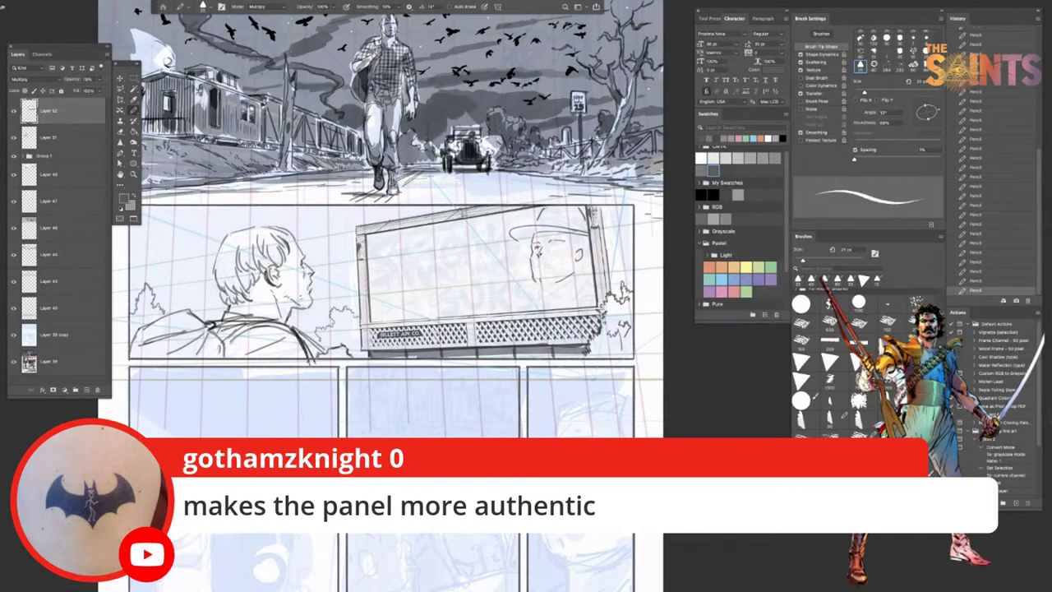
Step: Try nose and mouth strokes on the billboard face, undo several, and check the page with the interface hidden
mouse_move(543, 257)
mouse_down()
mouse_move(551, 265)
mouse_move(544, 259)
mouse_up()
key(ctrl+z)
key(ctrl+z)
key(ctrl+shift+z)
drag(541, 264, 551, 265)
key(ctrl+z)
key(ctrl+z)
key(ctrl+z)
key(ctrl+z)
key(ctrl+z)
key(ctrl+z)
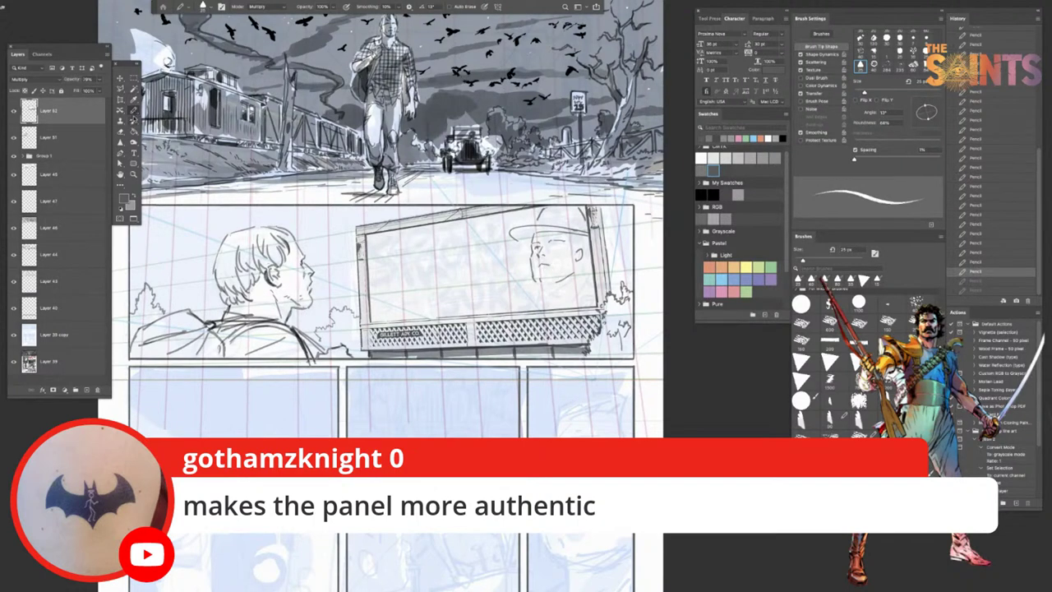
key(Tab)
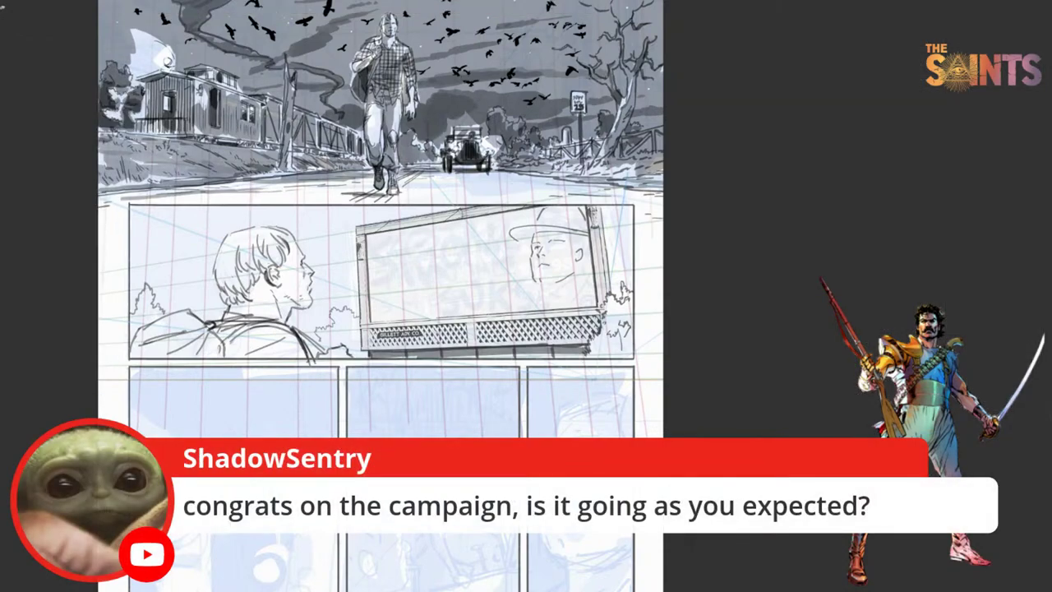
key(Tab)
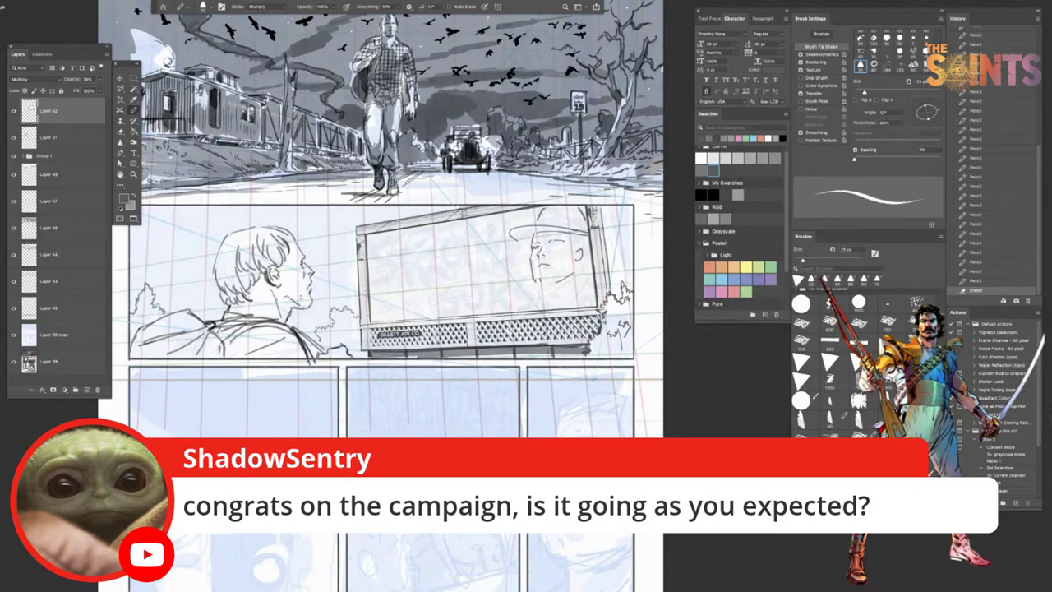
Step: Try cleaning up the hat and penciling the chin, neck and cheek of the billboard face, and check the page without the interface
drag(539, 215, 545, 212)
key(b)
drag(531, 278, 544, 285)
key(ctrl+z)
mouse_move(542, 283)
mouse_down()
mouse_move(559, 284)
mouse_move(541, 294)
mouse_up()
key(ctrl+z)
key(ctrl+z)
drag(581, 259, 576, 272)
mouse_move(580, 256)
mouse_down()
mouse_move(551, 227)
mouse_move(585, 220)
mouse_up()
key(super+z)
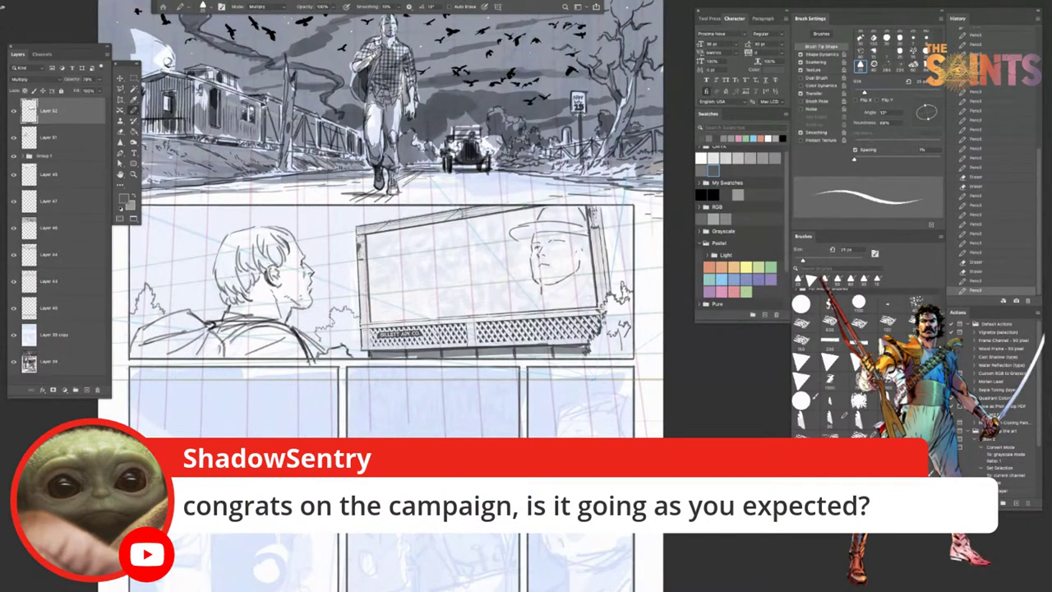
key(Tab)
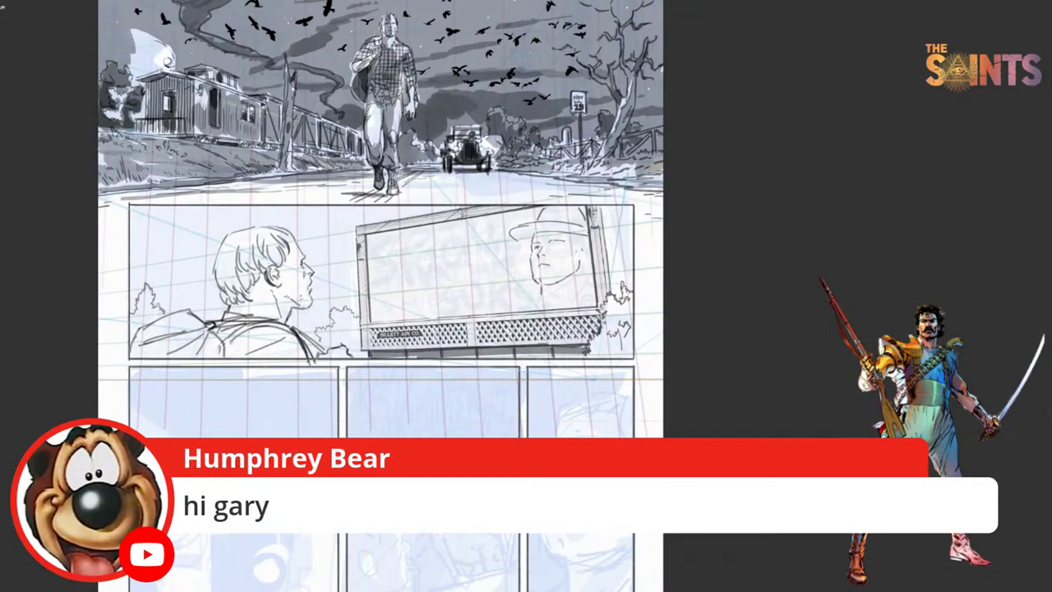
key(Tab)
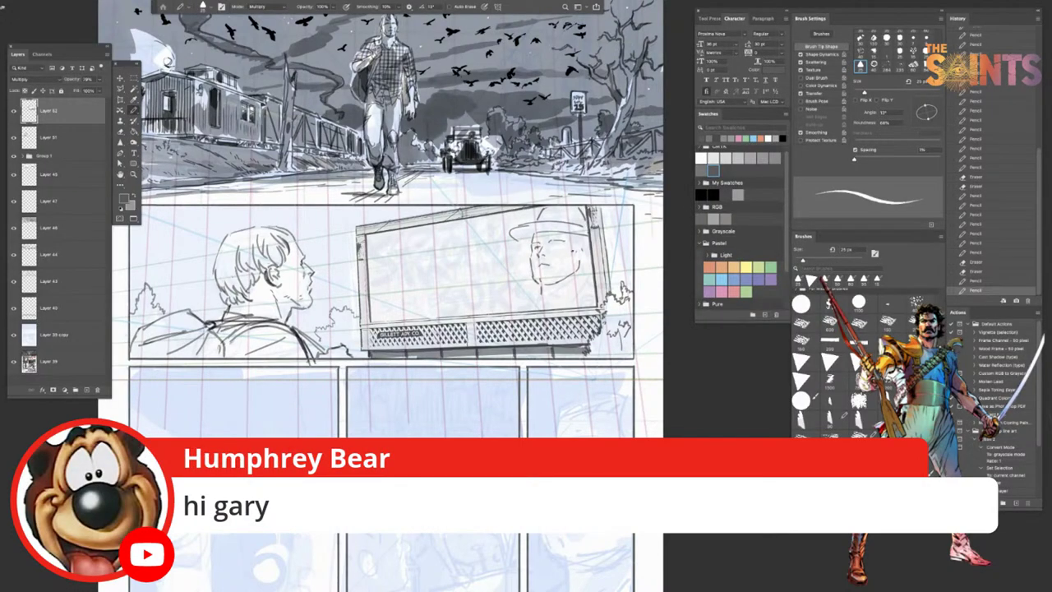
Step: Try a few more strokes under the hat brim and erase the whole trial portrait from the billboard
drag(517, 240, 526, 245)
drag(519, 242, 528, 247)
drag(520, 243, 534, 252)
key(super+z)
mouse_move(545, 221)
mouse_down()
mouse_move(549, 214)
mouse_move(532, 218)
mouse_move(534, 263)
mouse_move(578, 209)
mouse_move(579, 222)
mouse_up()
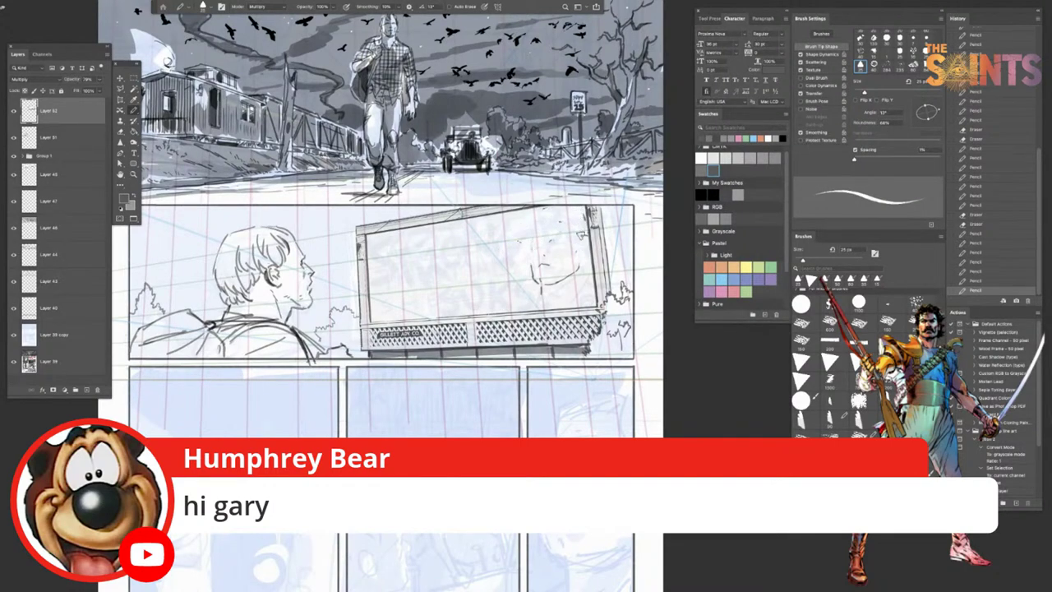
mouse_move(526, 276)
mouse_down()
mouse_move(530, 286)
mouse_move(547, 256)
mouse_move(571, 272)
mouse_move(544, 251)
mouse_move(555, 215)
mouse_move(547, 215)
mouse_up()
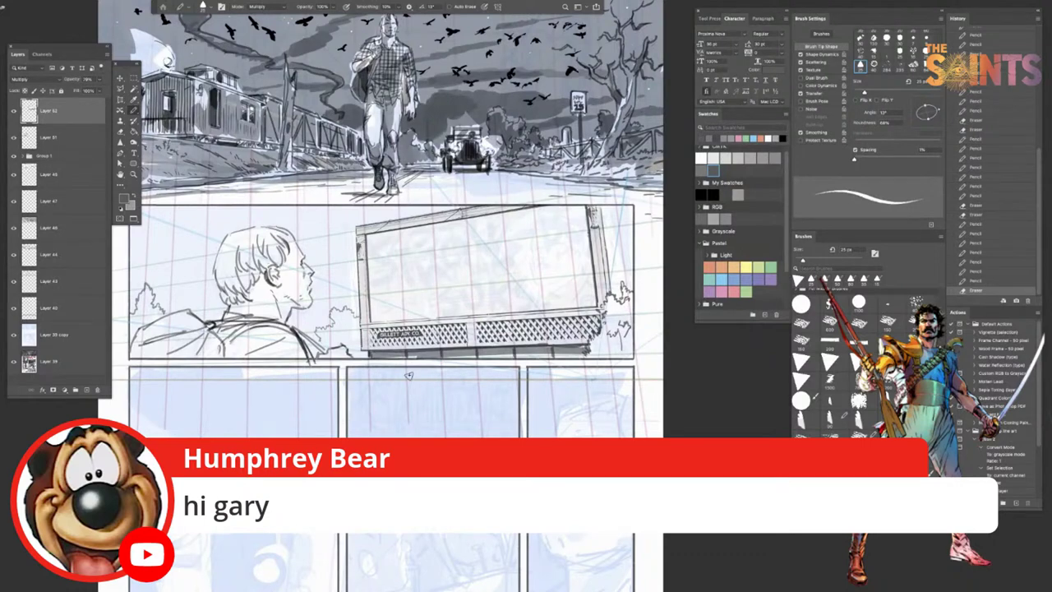
Step: Try a small lamp outline above the billboard's upper-left corner, including with a thinner pencil tip, and undo it
click(811, 280)
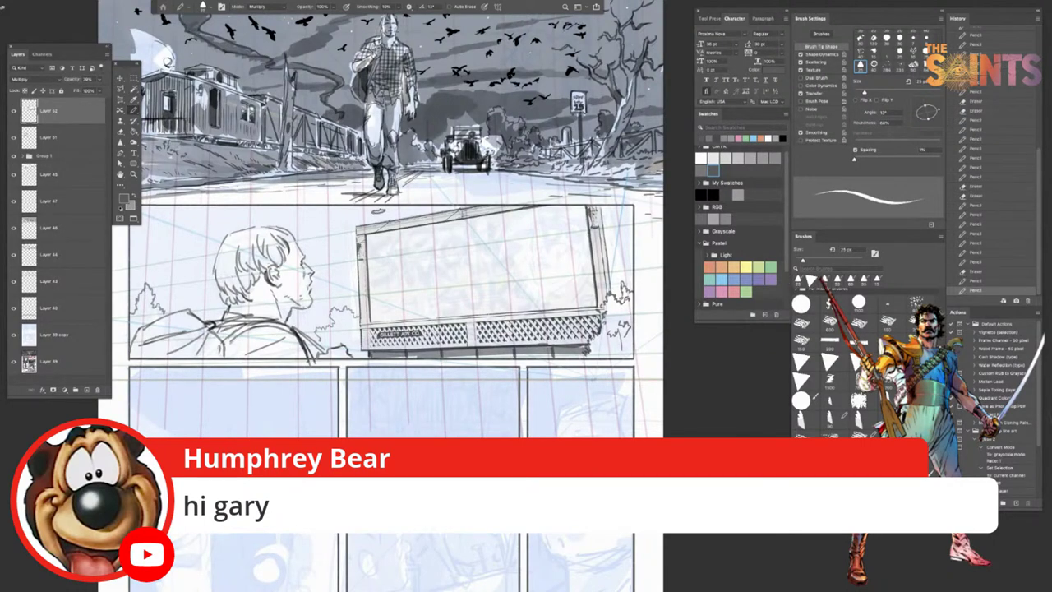
key(super+z)
key([)
key([)
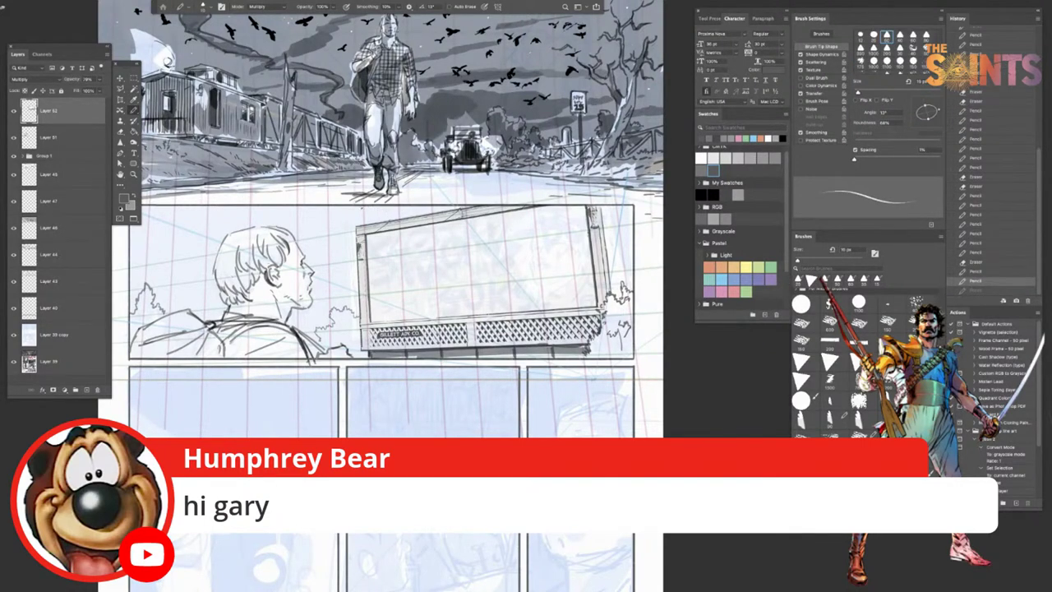
key(Tab)
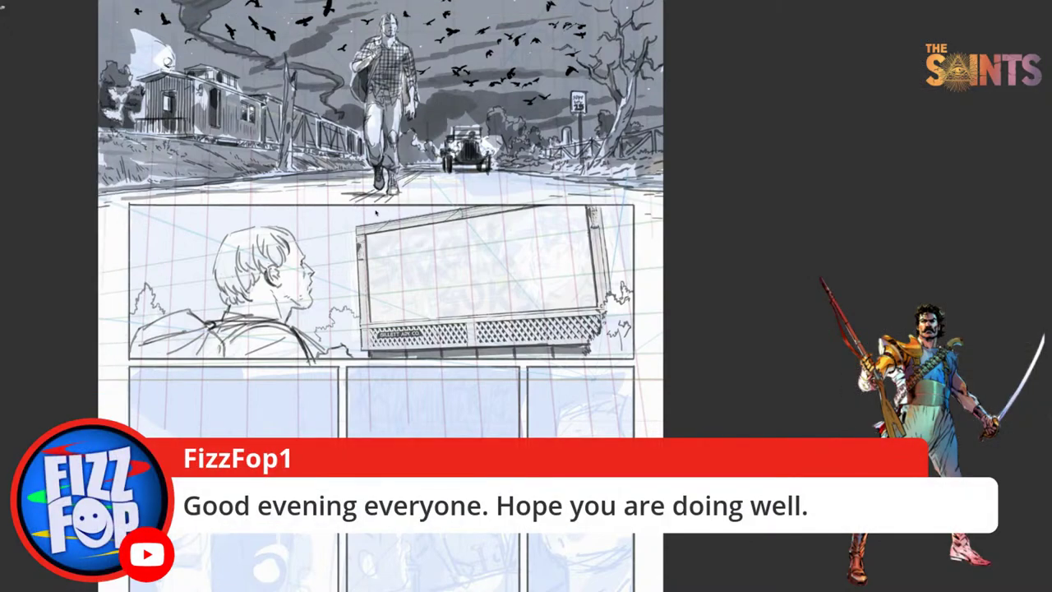
key(Tab)
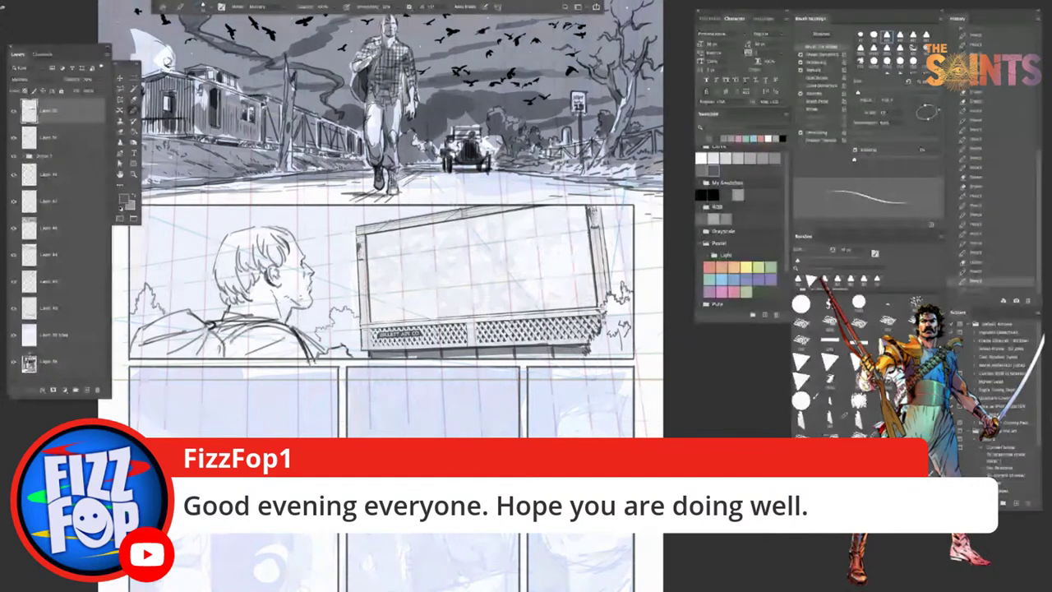
drag(378, 212, 389, 216)
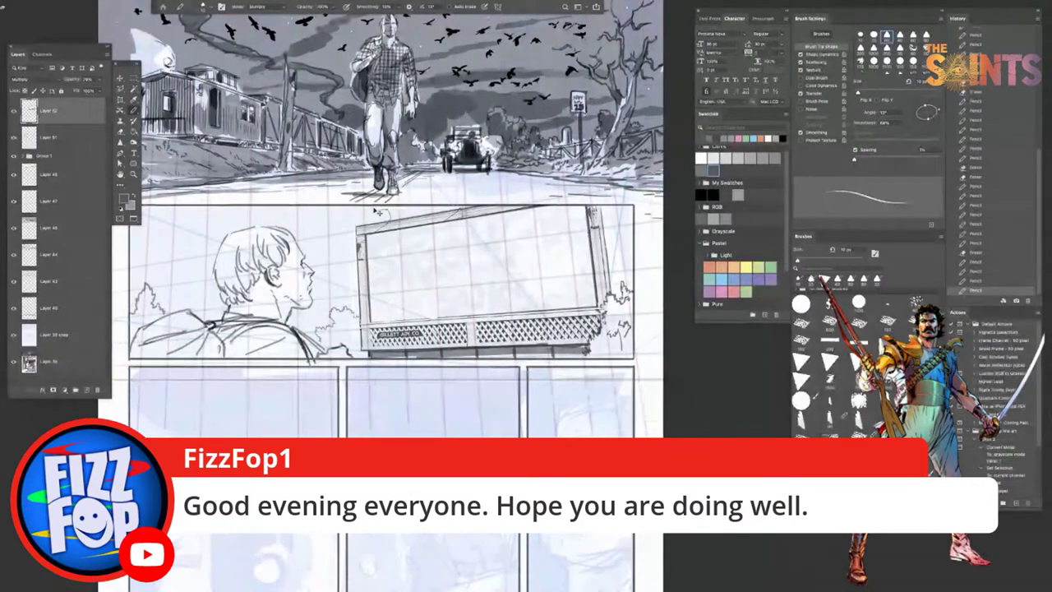
key(ctrl+z)
key(ctrl+z)
Step: Pencil a small lamp above the billboard's upper-left corner, starting with its oval and darkening it with a larger tip
drag(392, 212, 388, 216)
drag(388, 212, 385, 216)
drag(384, 212, 380, 214)
key(ctrl+z)
key(ctrl+z)
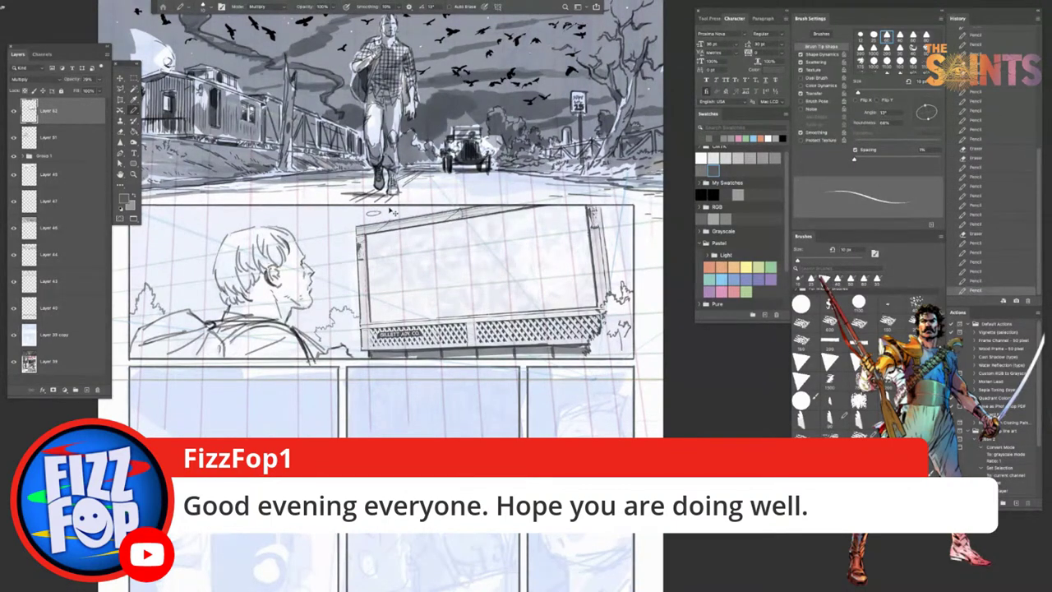
key(ctrl+z)
key(ctrl+shift+z)
key(ctrl+z)
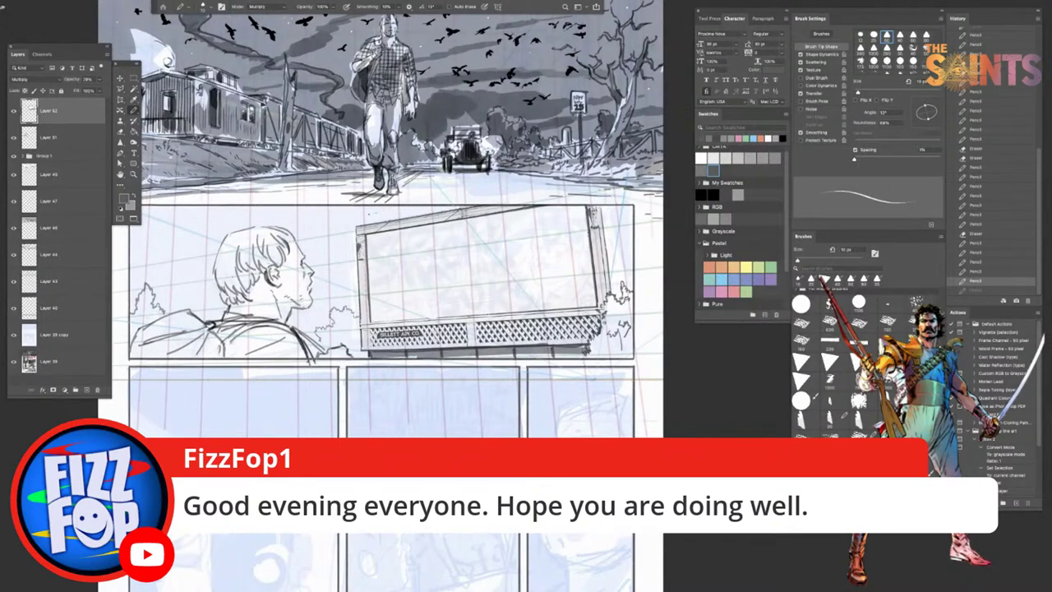
key(ctrl+shift+z)
key(bracketright)
key(bracketright)
drag(377, 207, 378, 212)
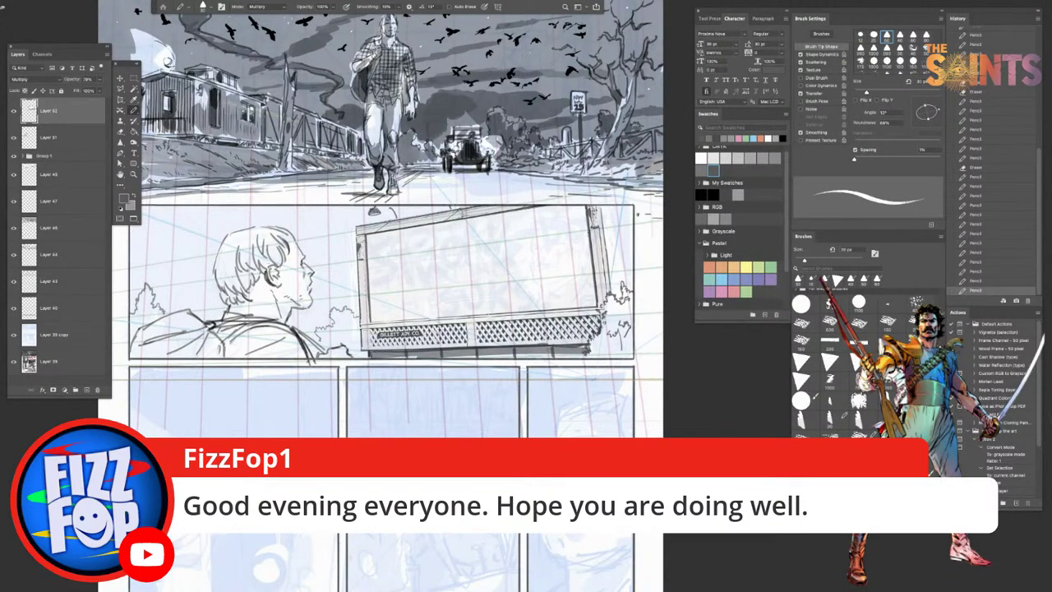
Step: Letter VOTE and the candidate's name beneath it on the billboard in lighter gray with a larger pencil tip
click(772, 158)
key(bracketright)
key(bracketright)
key(bracketright)
key(bracketright)
key(bracketright)
key(bracketright)
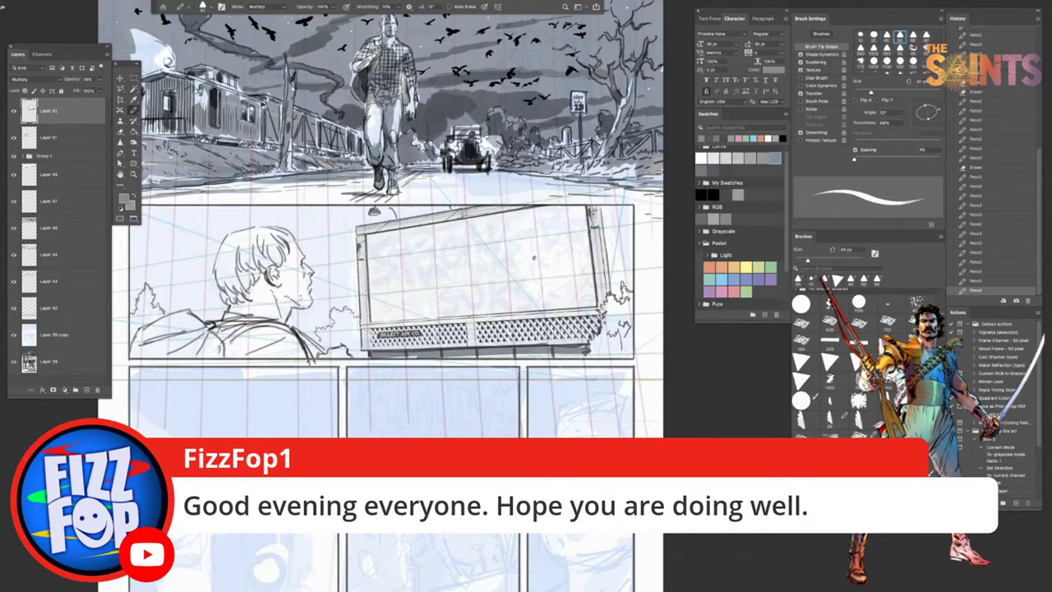
click(24, 331)
mouse_move(383, 250)
mouse_down()
mouse_move(386, 266)
mouse_move(398, 243)
mouse_move(440, 238)
mouse_move(429, 263)
mouse_move(463, 239)
mouse_move(391, 273)
mouse_up()
key(super+z)
key(super+z)
mouse_move(385, 275)
mouse_down()
mouse_move(386, 286)
mouse_move(457, 278)
mouse_up()
drag(457, 268, 472, 274)
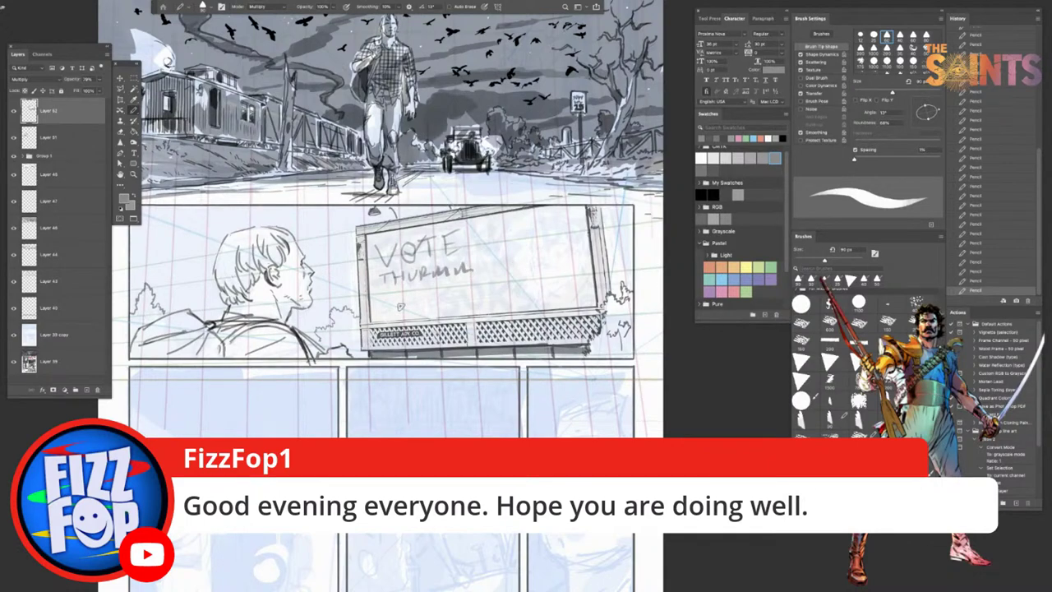
Step: Letter SHERIFF under the candidate's name on the billboard, undoing and redrawing strokes that do not fit
mouse_move(390, 294)
mouse_down()
mouse_move(381, 307)
mouse_move(408, 298)
mouse_up()
key(super+z)
mouse_move(414, 288)
mouse_down()
mouse_move(416, 313)
mouse_move(431, 286)
mouse_up()
mouse_move(415, 297)
mouse_down()
mouse_move(426, 298)
mouse_move(422, 312)
mouse_move(446, 304)
mouse_up()
key(super+z)
mouse_move(449, 289)
mouse_down()
mouse_move(459, 304)
mouse_move(469, 286)
mouse_up()
key(super+z)
drag(462, 294, 488, 288)
key(ctrl+z)
key(ctrl+z)
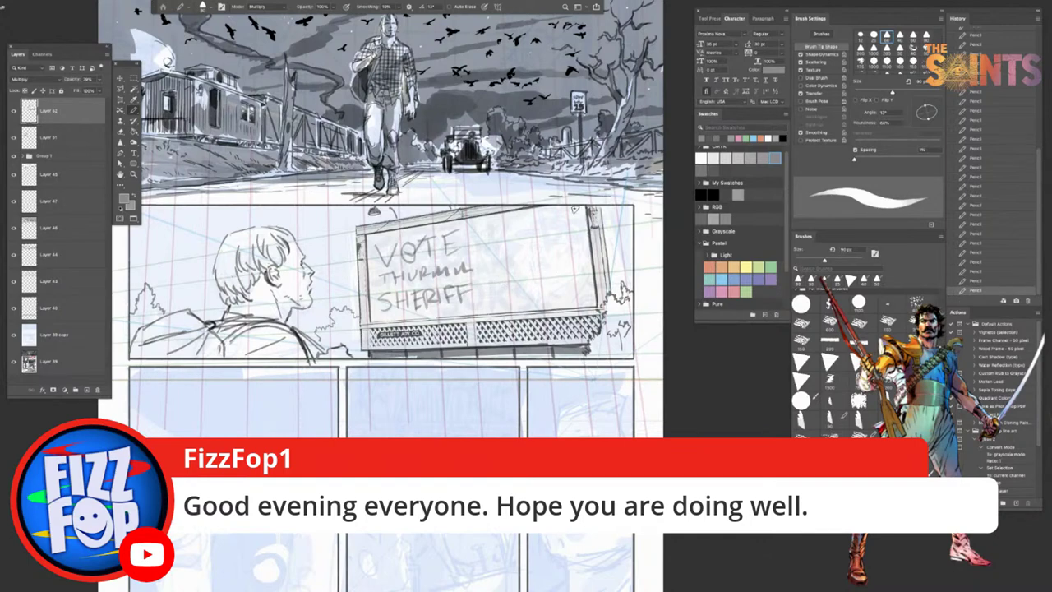
Step: Rough in the arched head and sloping shoulder outlines of a portrait beside the billboard lettering
mouse_move(474, 313)
mouse_down()
mouse_move(524, 284)
mouse_move(571, 292)
mouse_up()
key(super+z)
mouse_move(514, 236)
mouse_down()
mouse_move(530, 221)
mouse_move(543, 227)
mouse_move(549, 259)
mouse_move(514, 251)
mouse_up()
key(super+z)
key(ctrl+z)
key(ctrl+z)
key(ctrl+shift+z)
key(ctrl+shift+z)
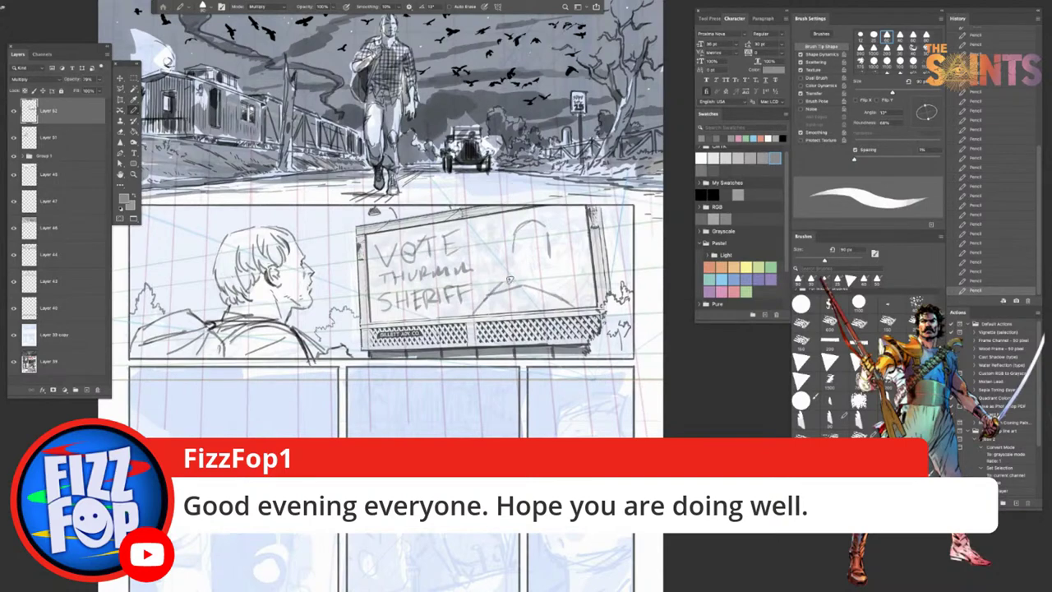
key(ctrl+z)
key(ctrl+z)
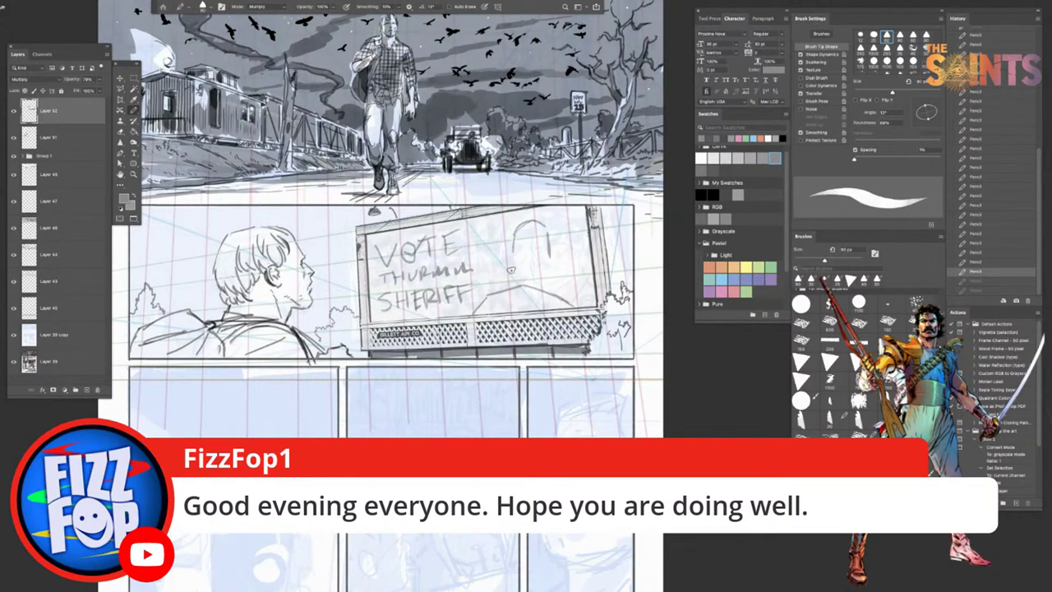
Step: Pencil the portrait's hatted face and jacket on the billboard and reinforce both shoulders
drag(512, 272, 501, 287)
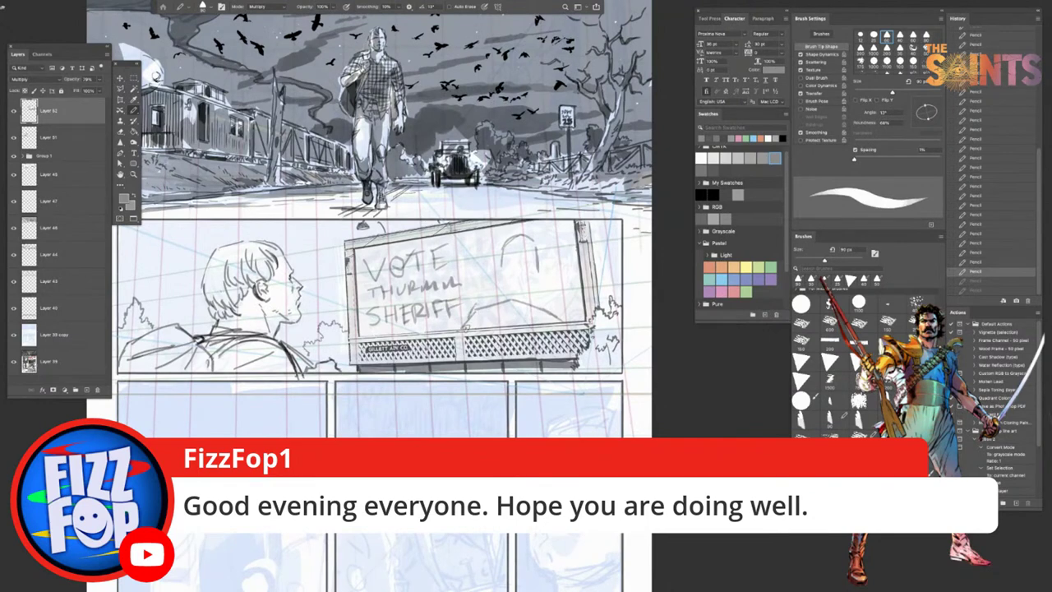
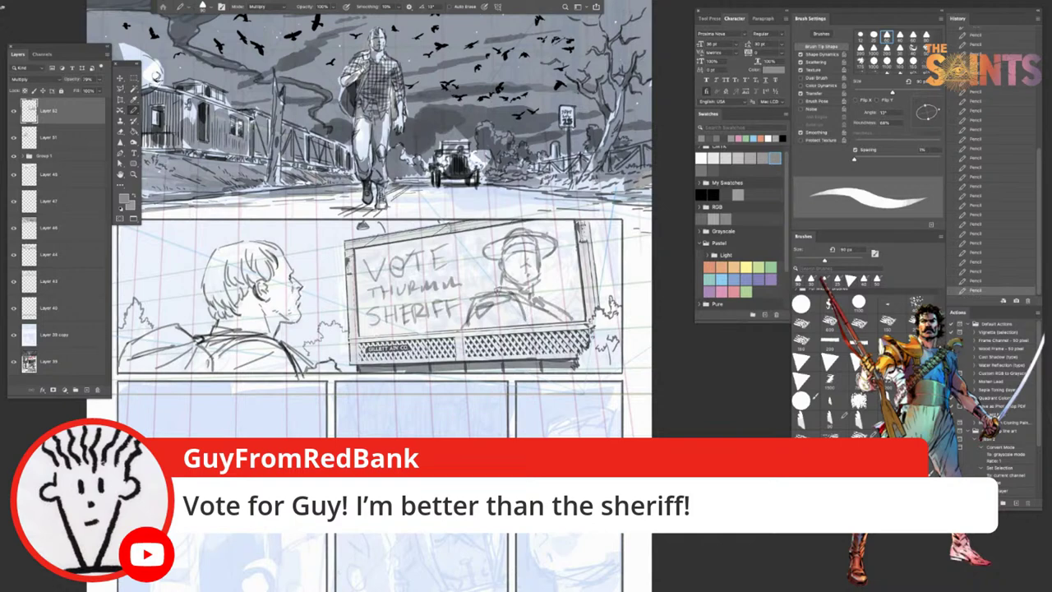
drag(475, 293, 455, 327)
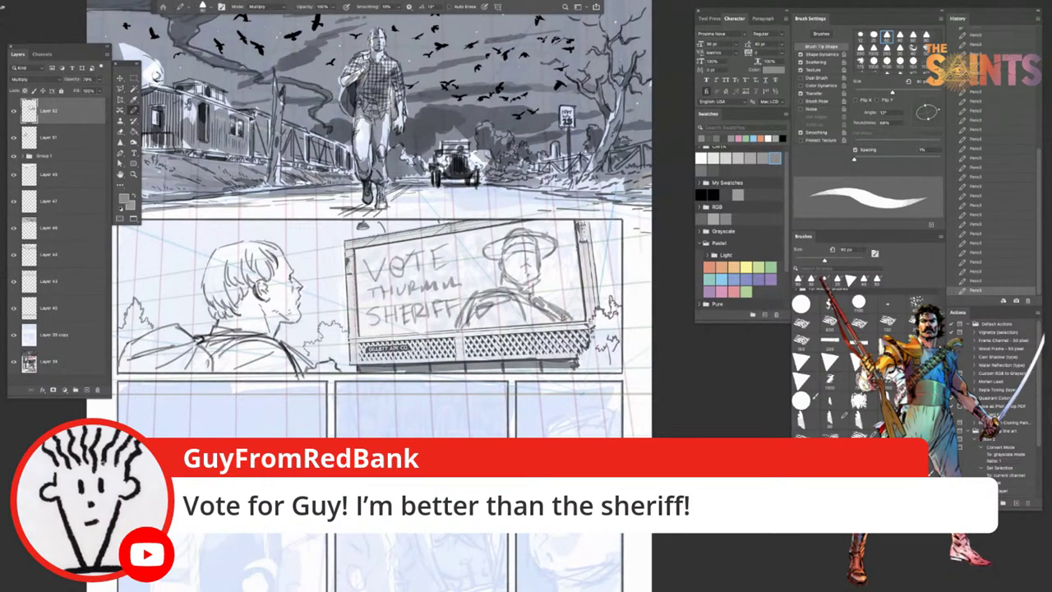
drag(533, 295, 567, 319)
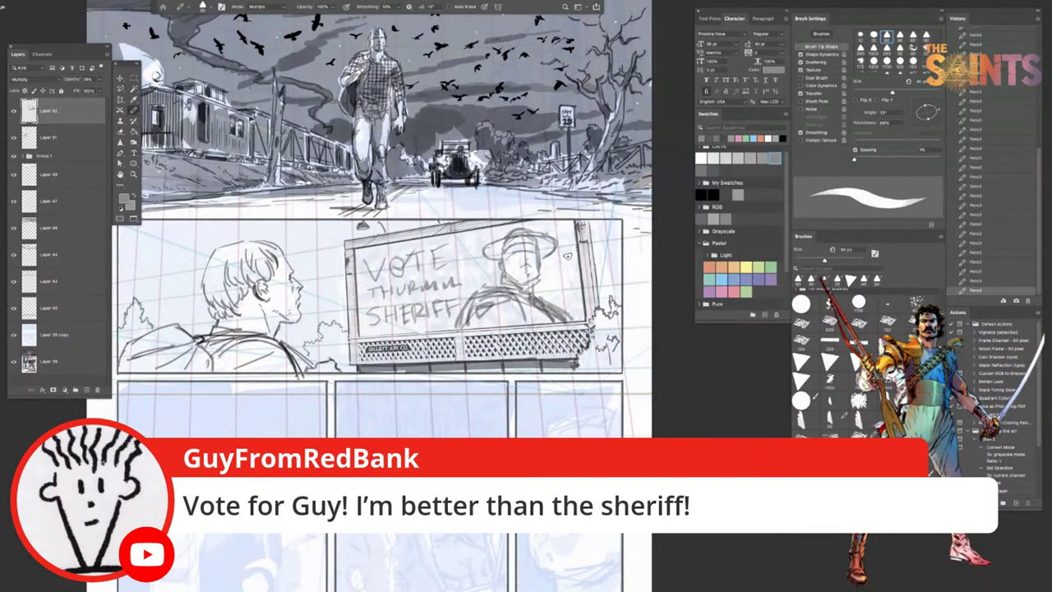
Step: Select the billboard's inner face with the Polygonal Lasso and colorize its sketch a light red using Hue/Saturation with hue 0
key(l)
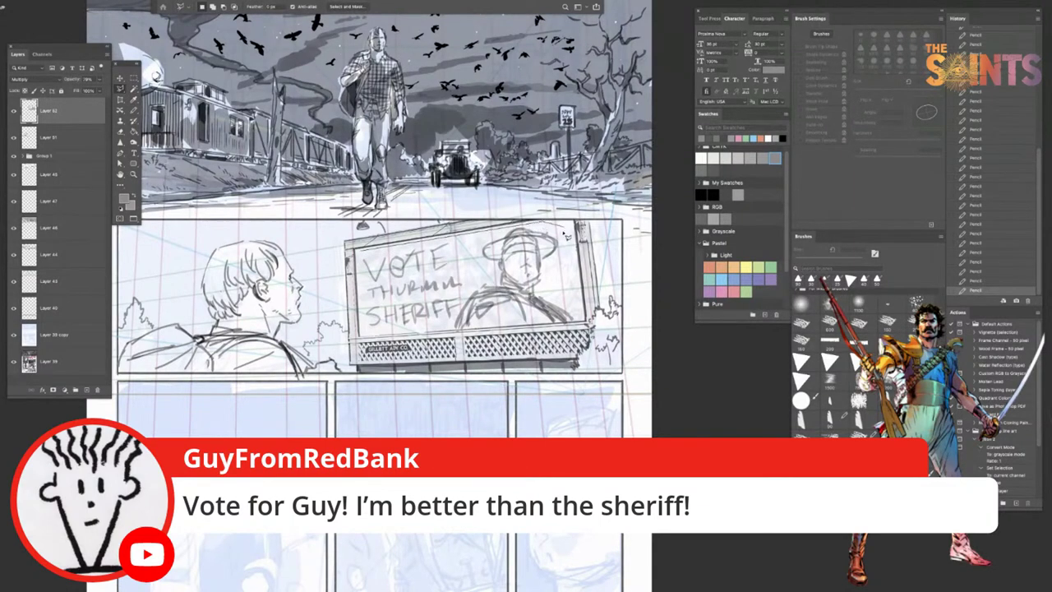
mouse_move(566, 236)
mouse_down()
mouse_move(587, 326)
mouse_move(361, 339)
mouse_move(364, 245)
mouse_up()
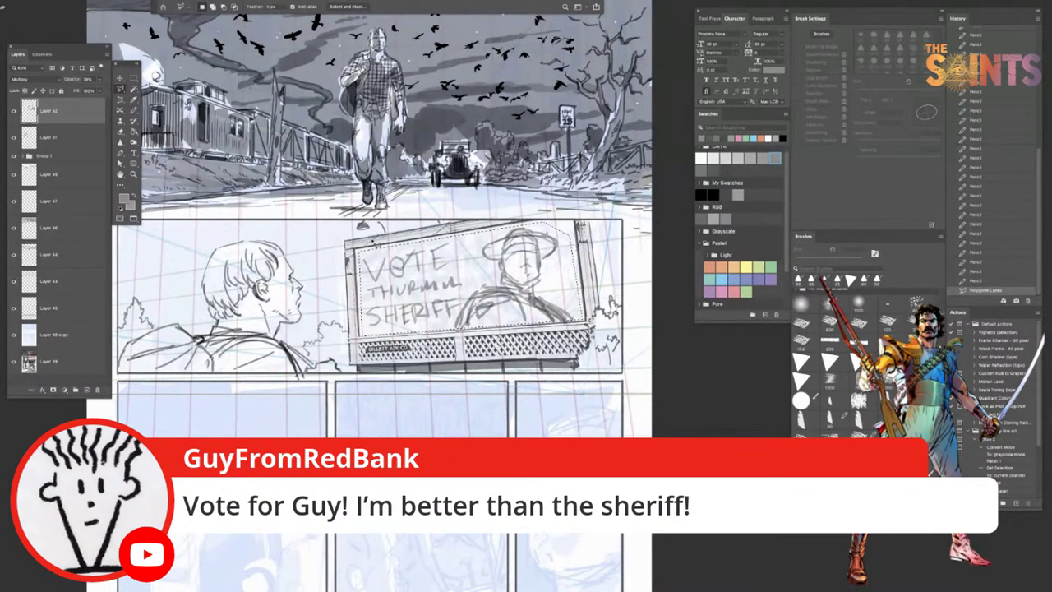
key(ctrl+u)
click(595, 183)
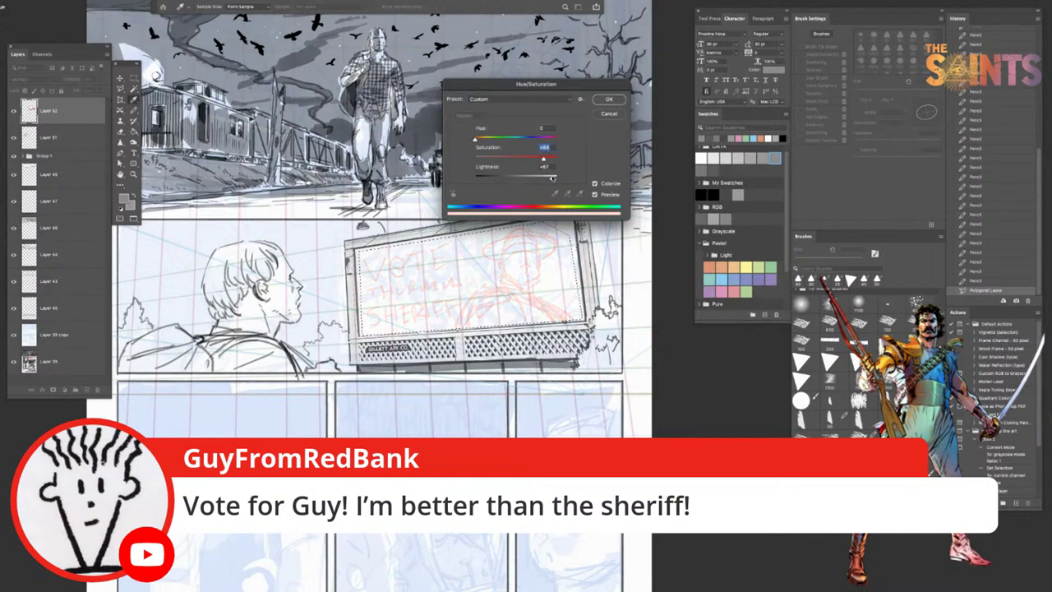
click(609, 99)
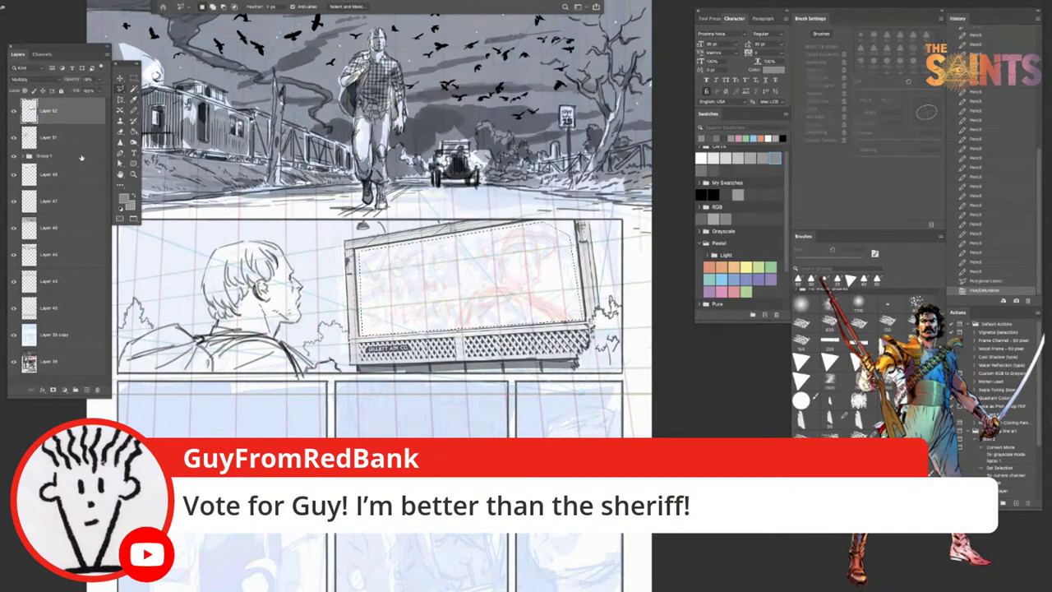
Step: Fade the perspective guides by lowering Group 1's opacity to 12%, and clear the billboard selection
click(82, 155)
drag(79, 92, 77, 91)
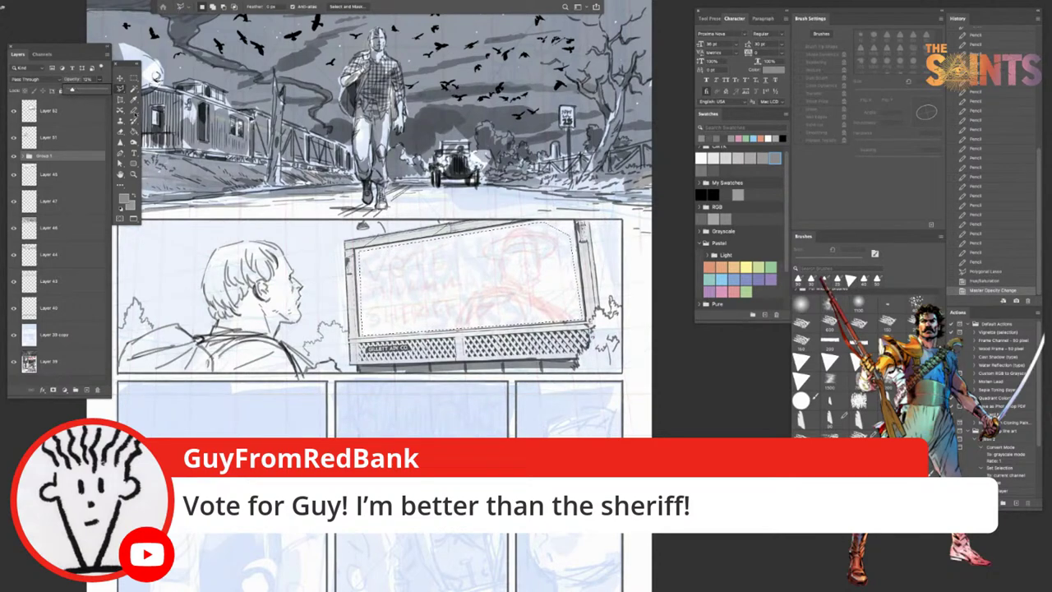
click(134, 111)
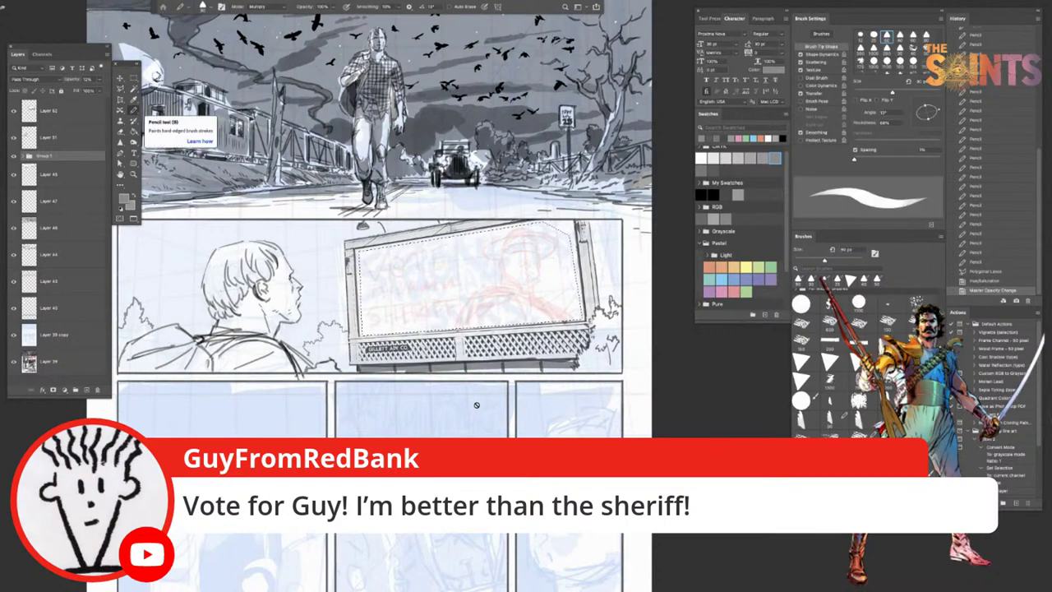
key(ctrl+d)
scroll(501, 401, left, 5)
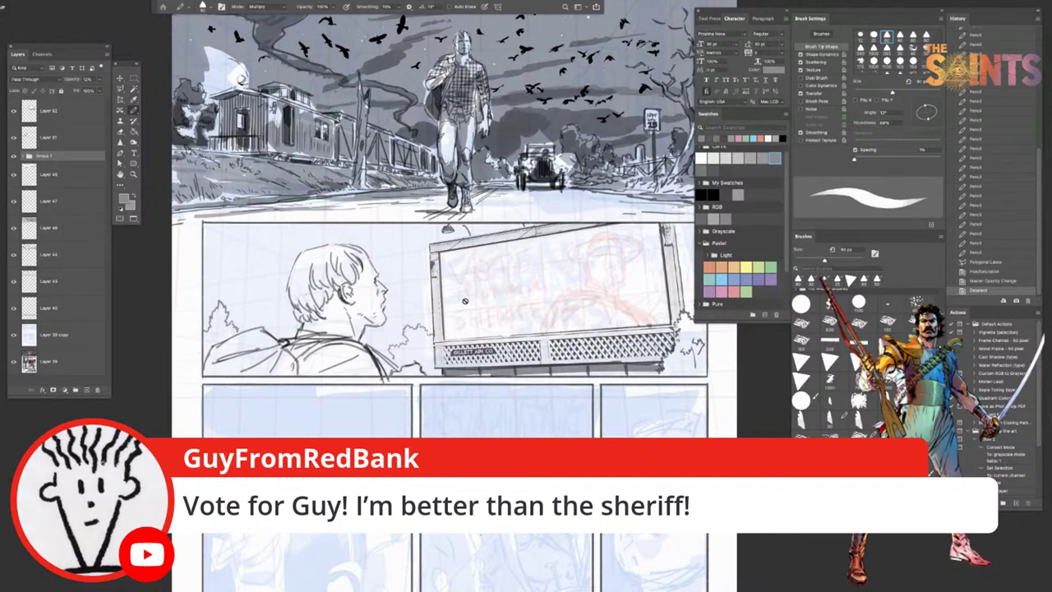
Step: Set up the Pencil on the top layer with a darker gray and a smaller tip
click(71, 125)
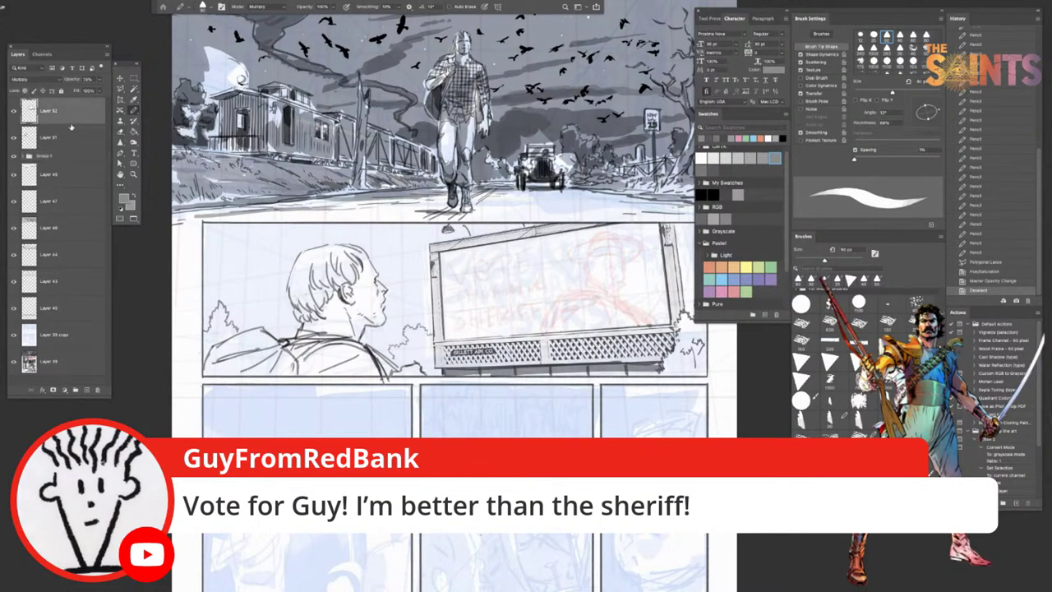
click(702, 171)
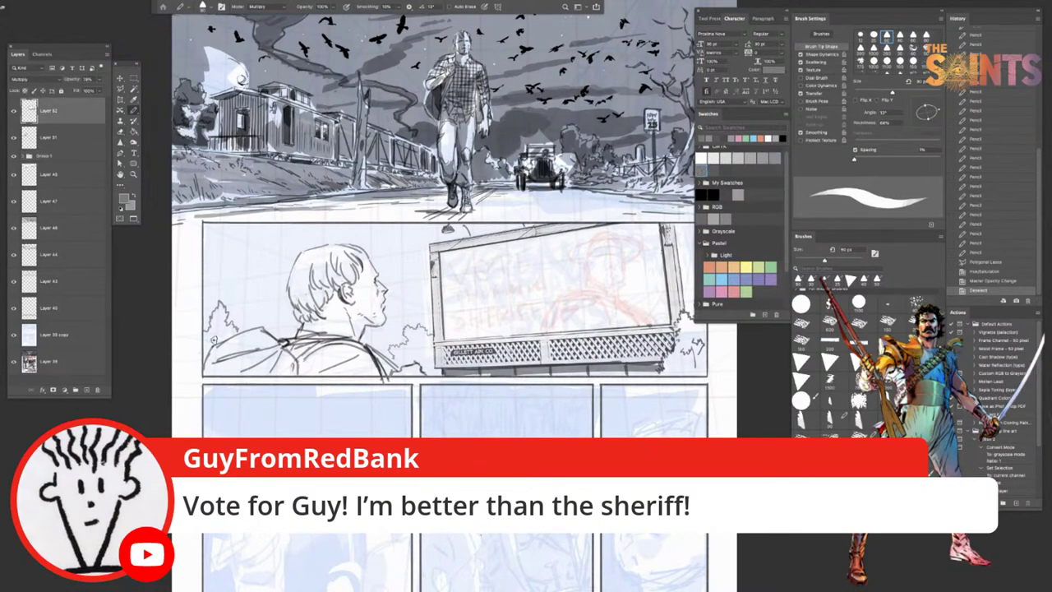
key([)
key([)
key([)
key([)
key(])
key(])
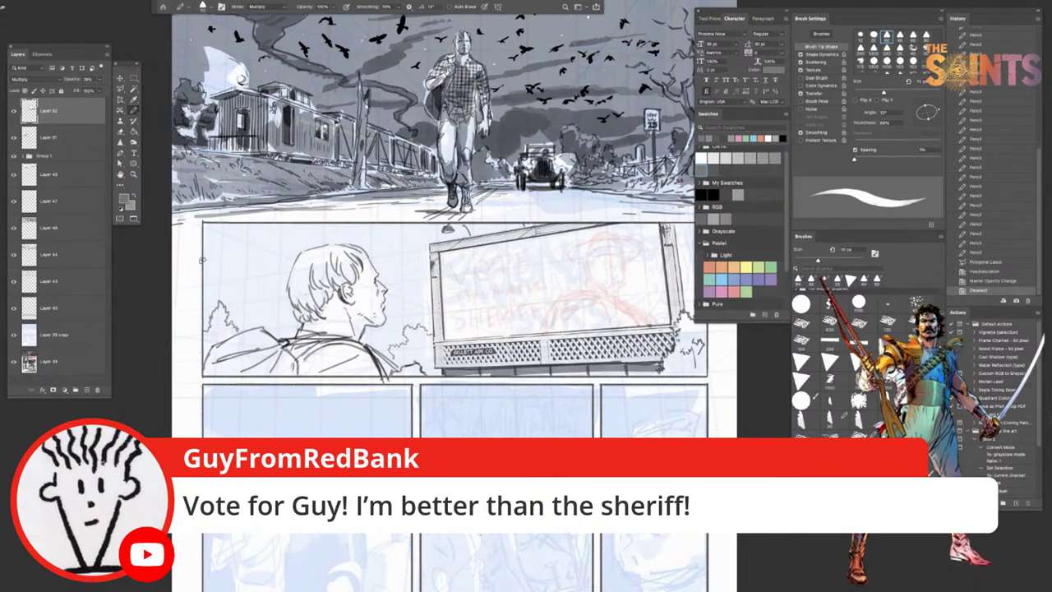
drag(209, 274, 205, 272)
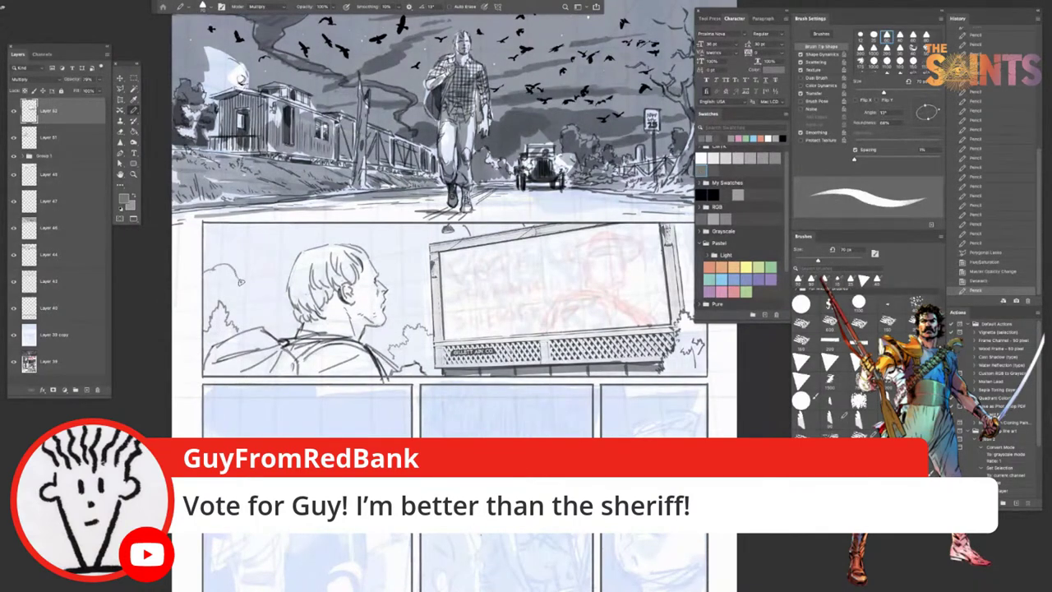
key(ctrl+z)
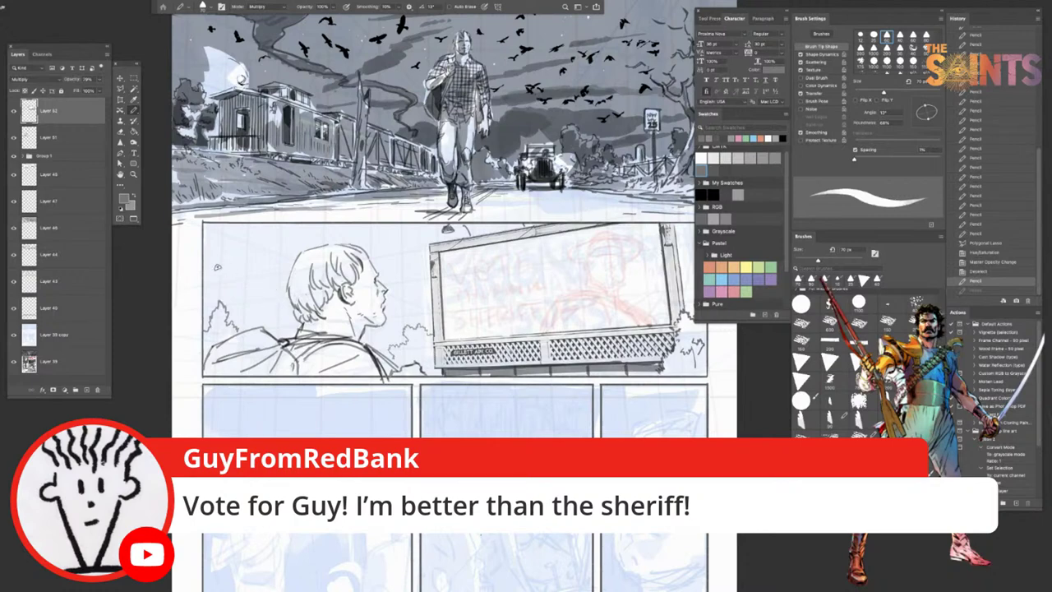
drag(208, 269, 269, 274)
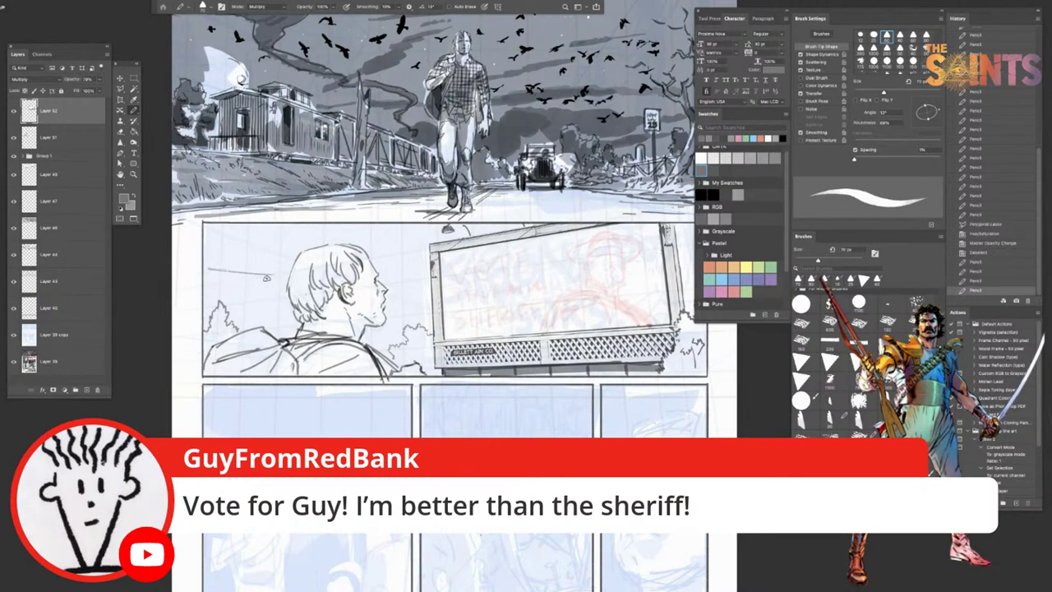
key(ctrl+z)
key(ctrl+z)
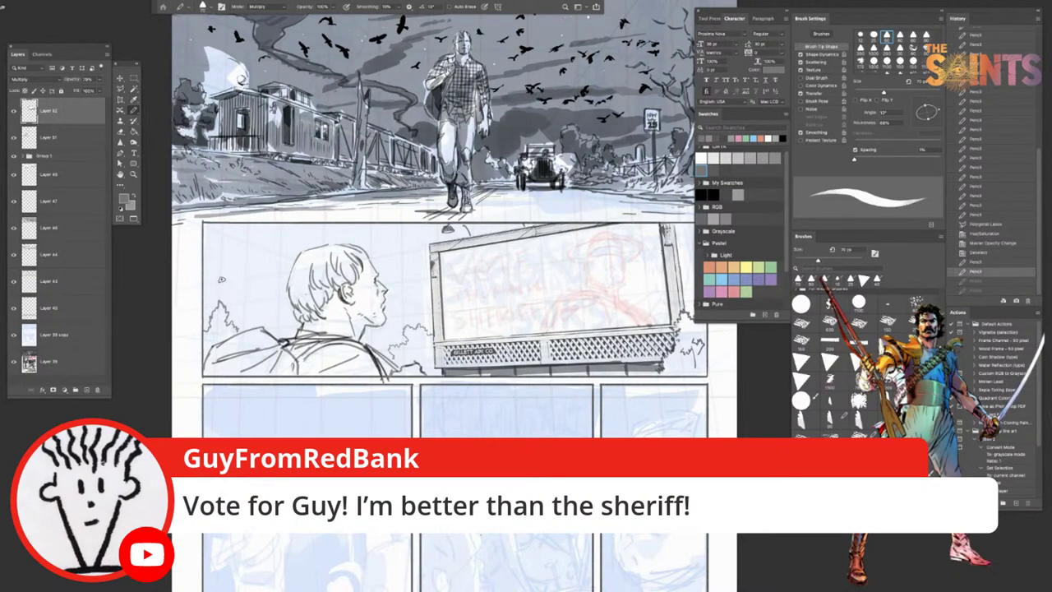
Step: Sketch thin, drifting cloud lines across the second panel's sky on both sides of the man's head
mouse_move(265, 283)
mouse_down()
mouse_move(295, 283)
mouse_move(239, 295)
mouse_move(283, 297)
mouse_up()
drag(419, 299, 430, 301)
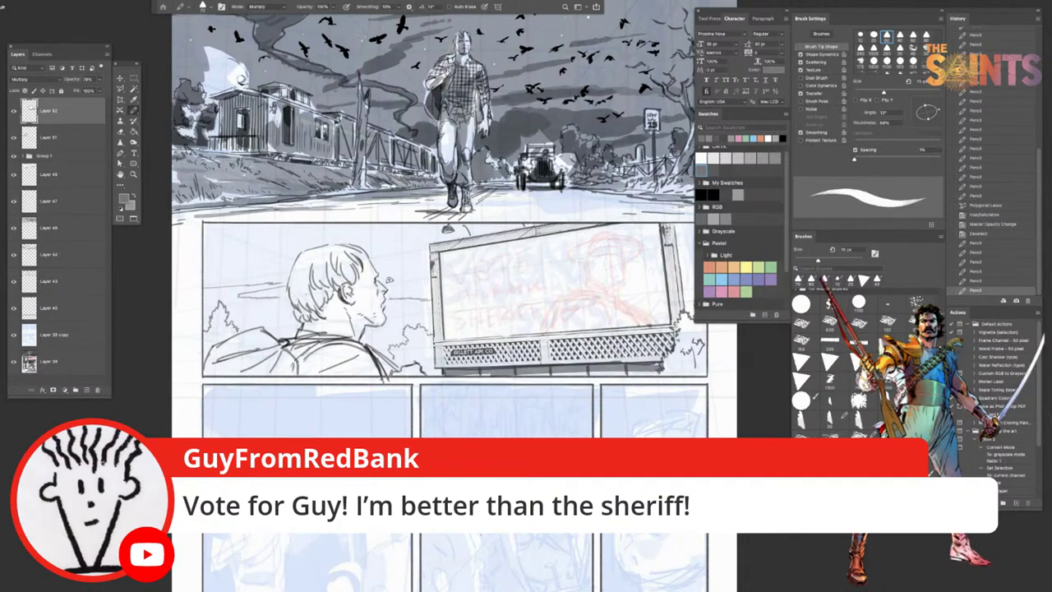
click(417, 278)
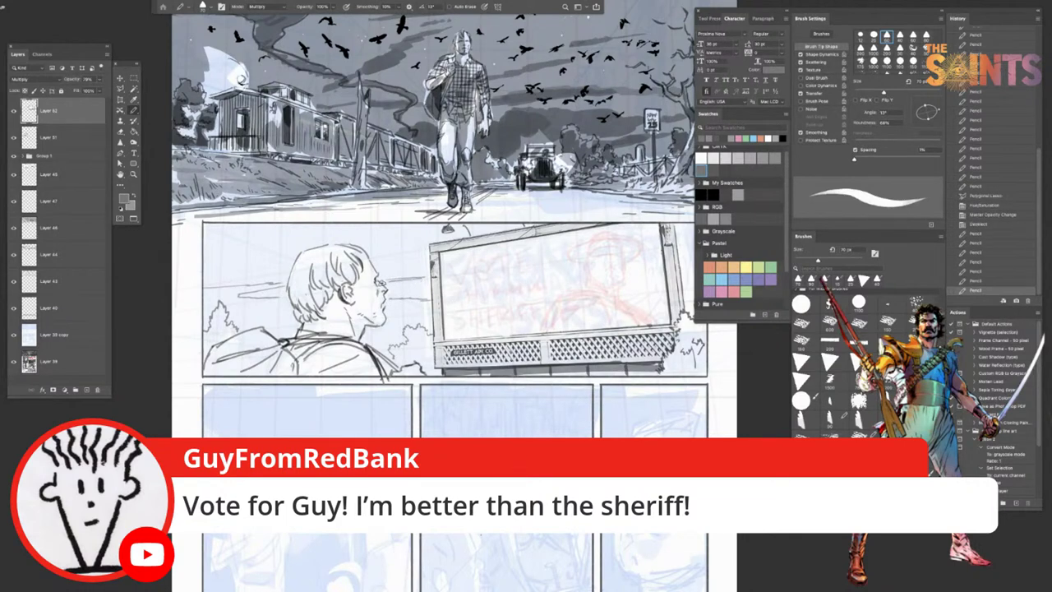
click(444, 275)
click(429, 299)
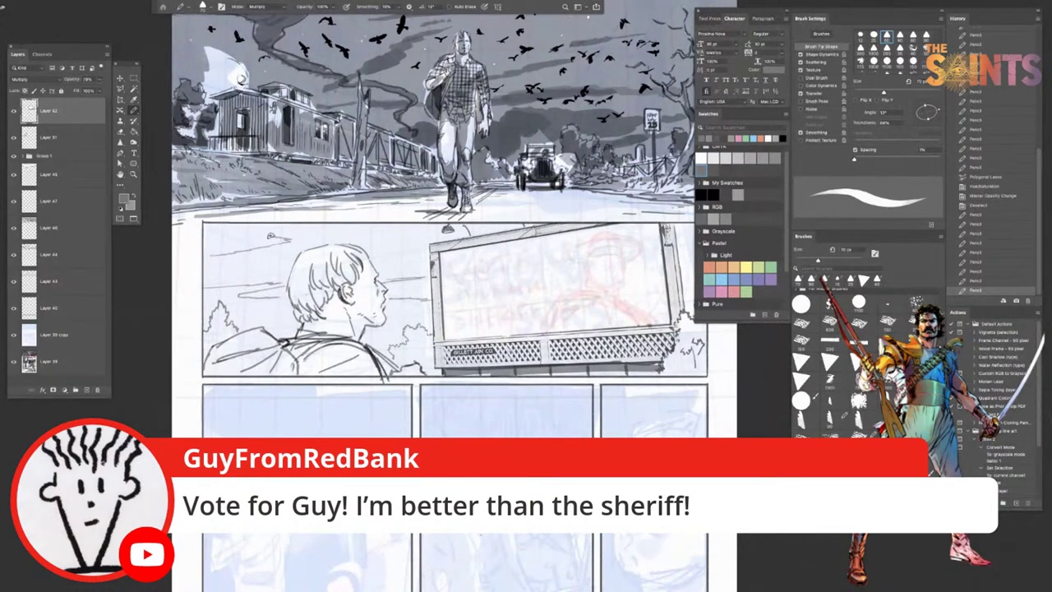
drag(378, 227, 360, 229)
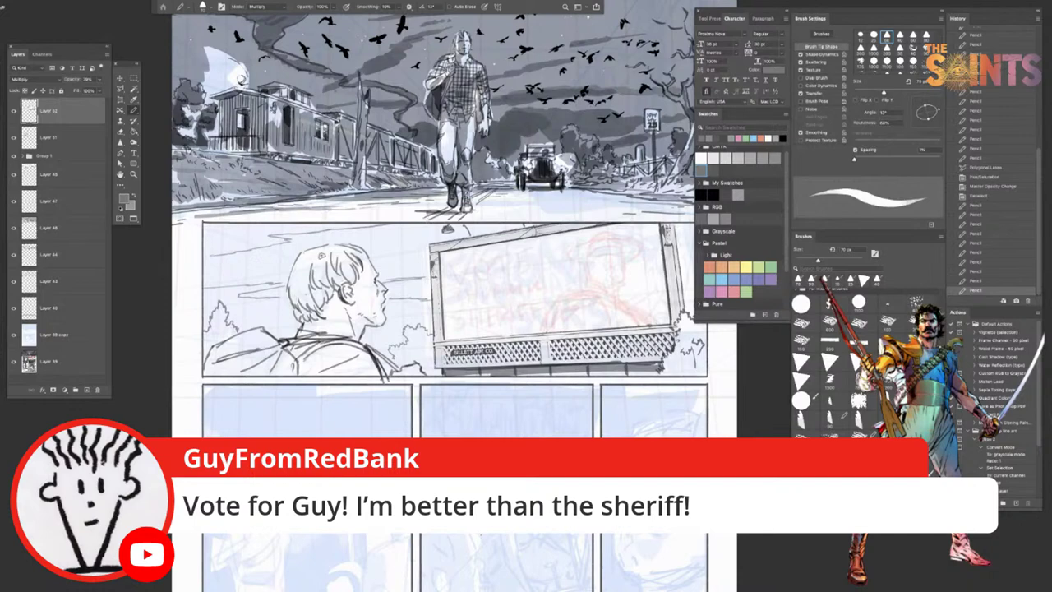
mouse_move(223, 230)
mouse_down()
mouse_move(249, 219)
mouse_move(208, 239)
mouse_move(263, 221)
mouse_up()
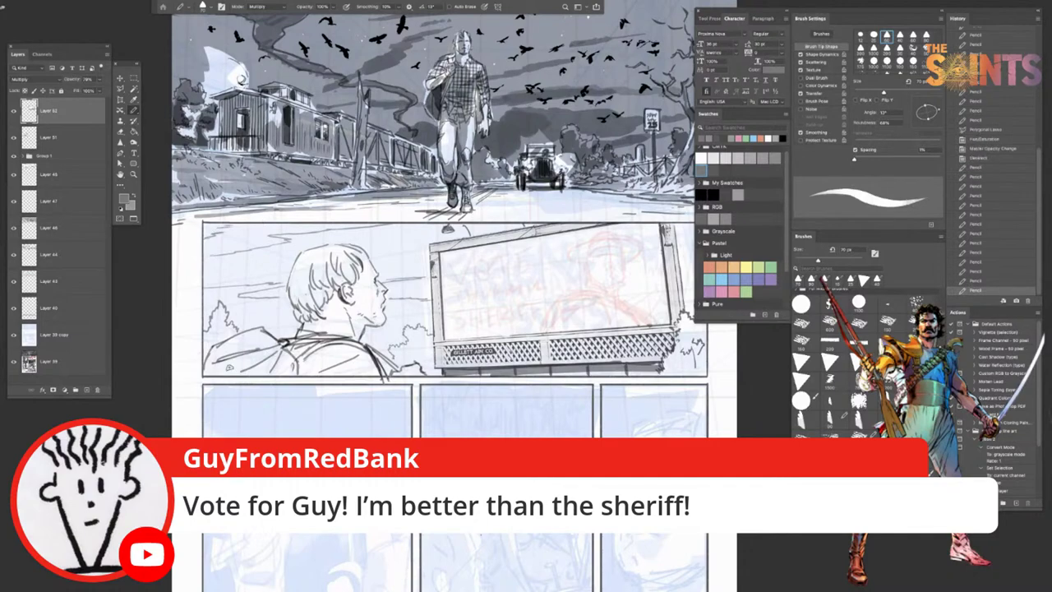
Step: Enlarge the pencil tip and fill the cloud bands above and on both sides of the man's head with flat gray
drag(505, 418, 491, 412)
key(bracketright)
key(bracketright)
key(bracketright)
key(bracketright)
key(bracketright)
key(bracketright)
key(bracketright)
key(bracketright)
key(bracketright)
key(bracketright)
key(bracketright)
key(bracketright)
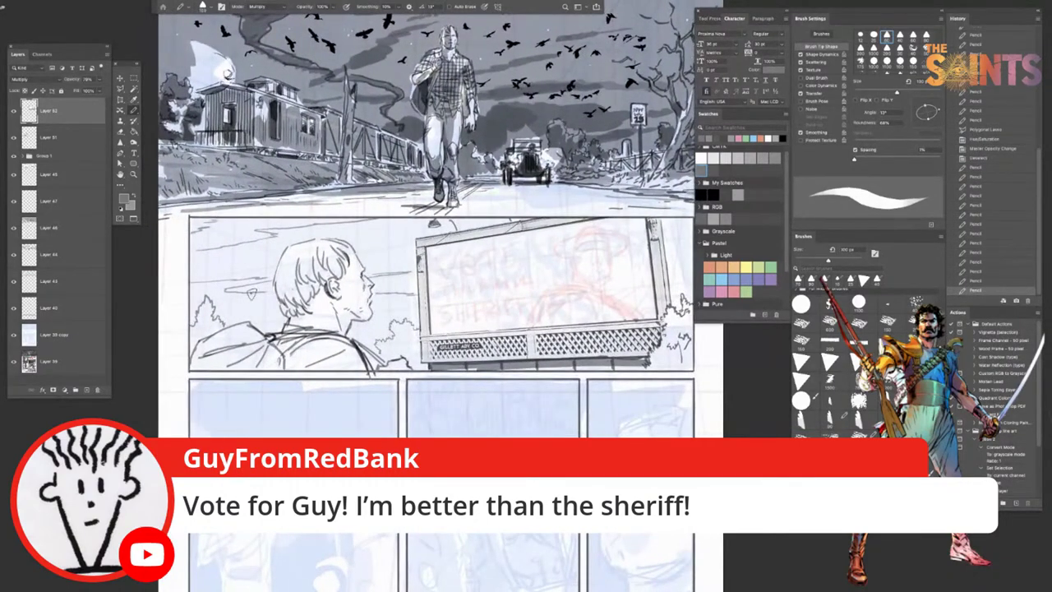
key(bracketleft)
key(bracketleft)
key(bracketleft)
key(bracketleft)
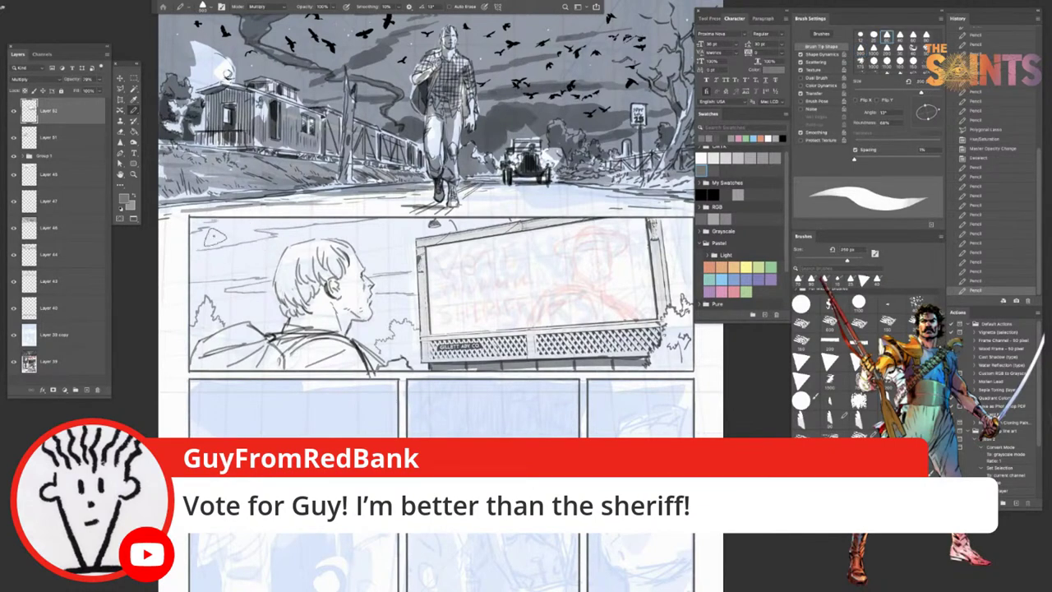
mouse_move(343, 223)
mouse_down()
mouse_move(359, 222)
mouse_move(205, 224)
mouse_move(265, 223)
mouse_move(199, 232)
mouse_move(291, 224)
mouse_move(199, 230)
mouse_move(263, 236)
mouse_move(185, 247)
mouse_move(271, 234)
mouse_up()
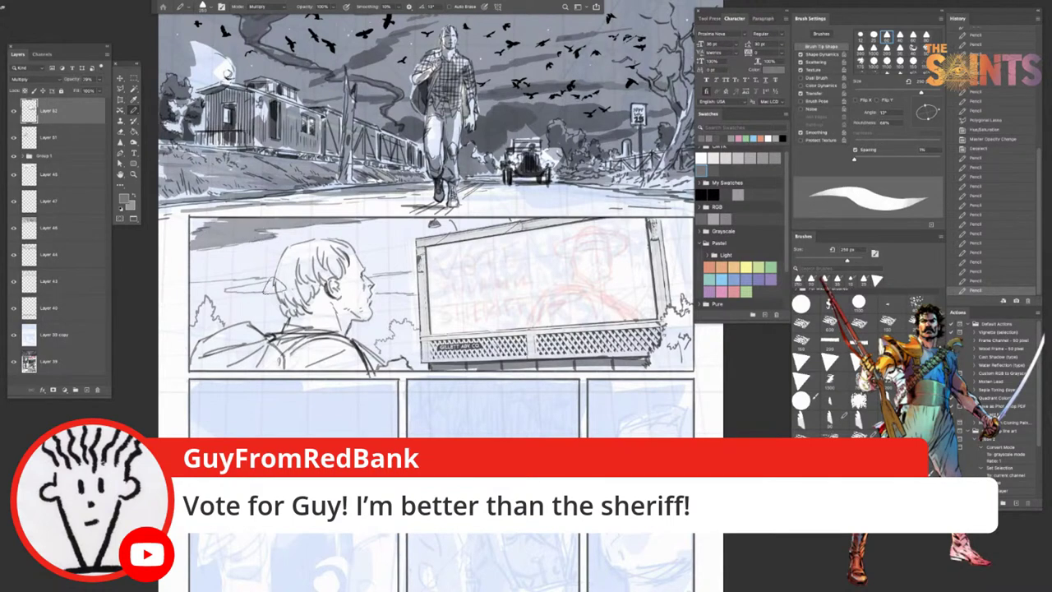
mouse_move(275, 284)
mouse_down()
mouse_move(193, 287)
mouse_move(236, 284)
mouse_move(197, 288)
mouse_move(210, 293)
mouse_move(194, 316)
mouse_move(203, 296)
mouse_move(243, 295)
mouse_move(199, 301)
mouse_move(193, 337)
mouse_move(218, 312)
mouse_move(215, 329)
mouse_move(197, 325)
mouse_move(215, 297)
mouse_move(209, 322)
mouse_move(280, 292)
mouse_move(264, 310)
mouse_move(270, 332)
mouse_move(283, 322)
mouse_move(268, 305)
mouse_up()
drag(374, 275, 415, 272)
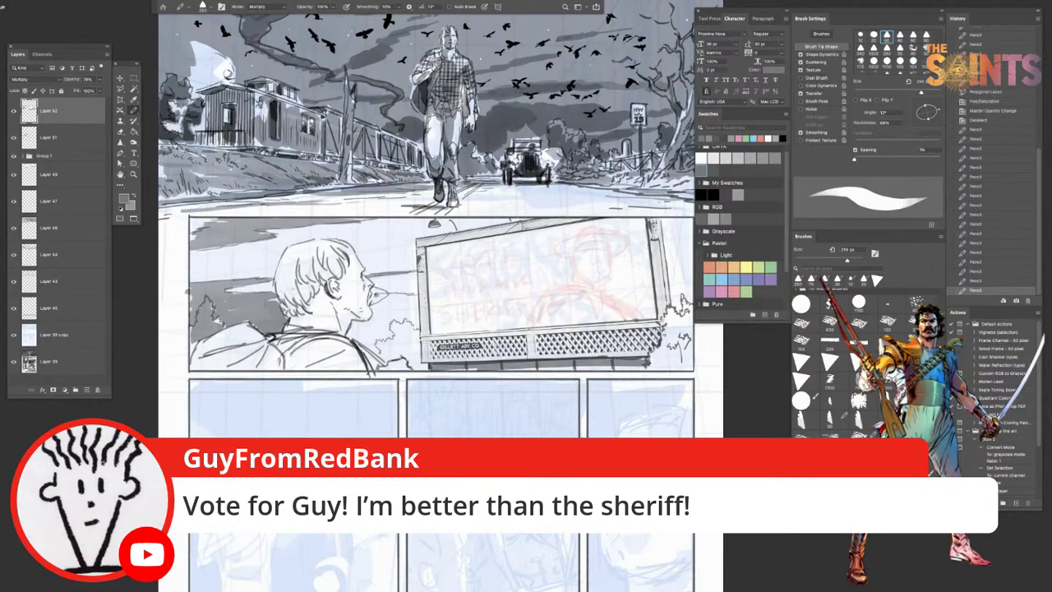
Step: Tone the distant landscape between the man and the billboard, plus the bushes and sky beyond the billboard's far edge, in gray
mouse_move(376, 297)
mouse_down()
mouse_move(378, 309)
mouse_move(415, 299)
mouse_move(384, 299)
mouse_move(411, 317)
mouse_move(414, 341)
mouse_move(415, 318)
mouse_move(386, 324)
mouse_move(378, 312)
mouse_move(366, 337)
mouse_move(354, 329)
mouse_move(374, 325)
mouse_move(358, 329)
mouse_move(386, 349)
mouse_move(374, 349)
mouse_move(403, 316)
mouse_move(399, 354)
mouse_move(391, 324)
mouse_move(407, 341)
mouse_move(403, 357)
mouse_move(417, 351)
mouse_move(415, 369)
mouse_move(425, 368)
mouse_move(390, 353)
mouse_move(368, 361)
mouse_move(370, 345)
mouse_up()
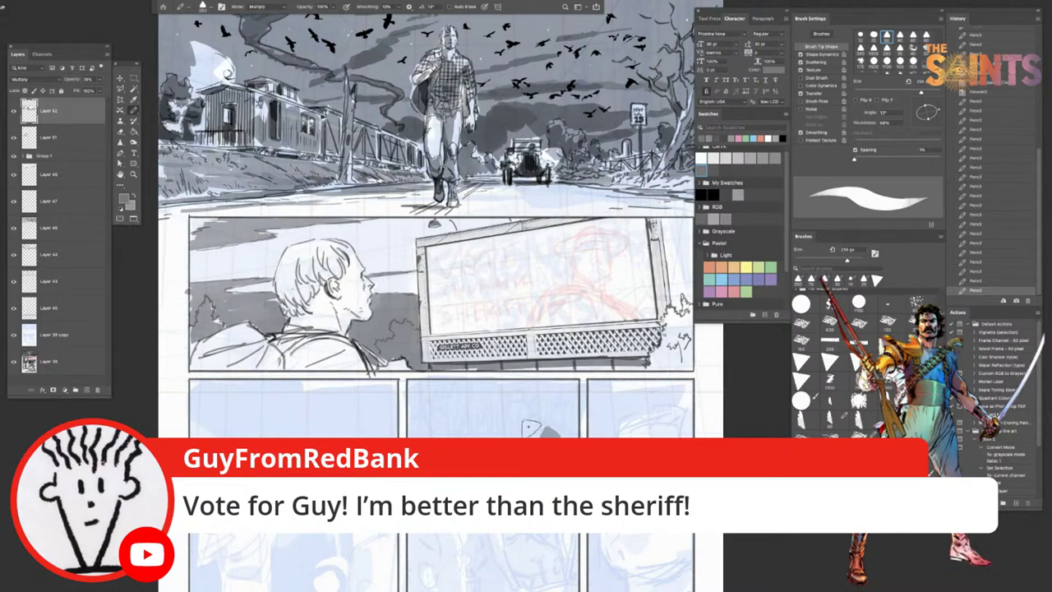
drag(533, 429, 436, 433)
mouse_move(568, 319)
mouse_down()
mouse_move(576, 334)
mouse_move(594, 302)
mouse_up()
mouse_move(566, 354)
mouse_down()
mouse_move(579, 327)
mouse_move(566, 343)
mouse_up()
drag(547, 378, 597, 329)
mouse_move(580, 376)
mouse_down()
mouse_move(593, 350)
mouse_move(574, 347)
mouse_up()
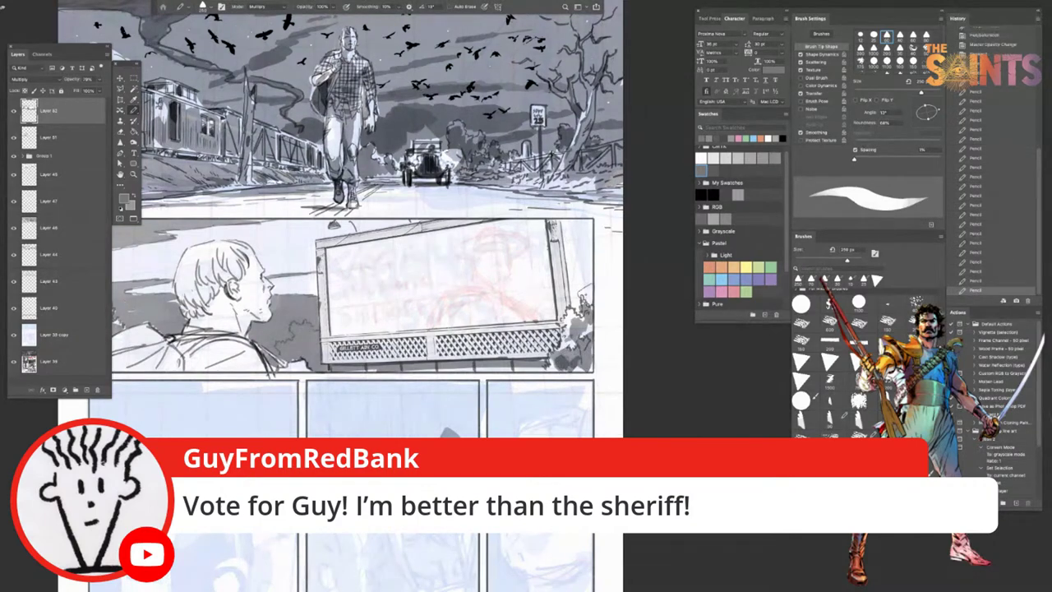
drag(570, 256, 584, 254)
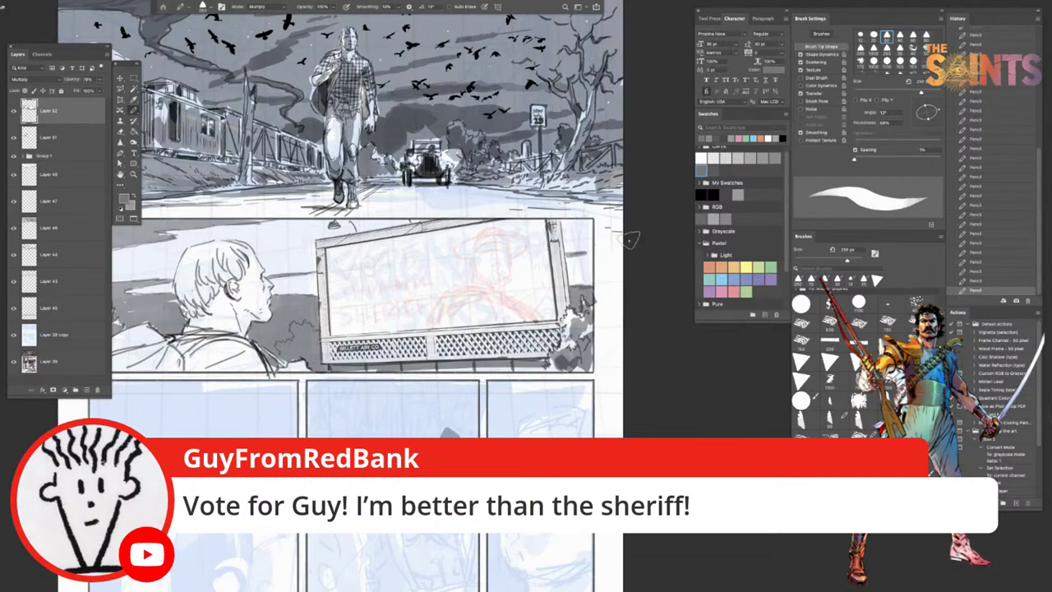
Step: Darken the trees behind the man and the bushes on both sides of the billboard with another layer of gray
drag(403, 435, 459, 412)
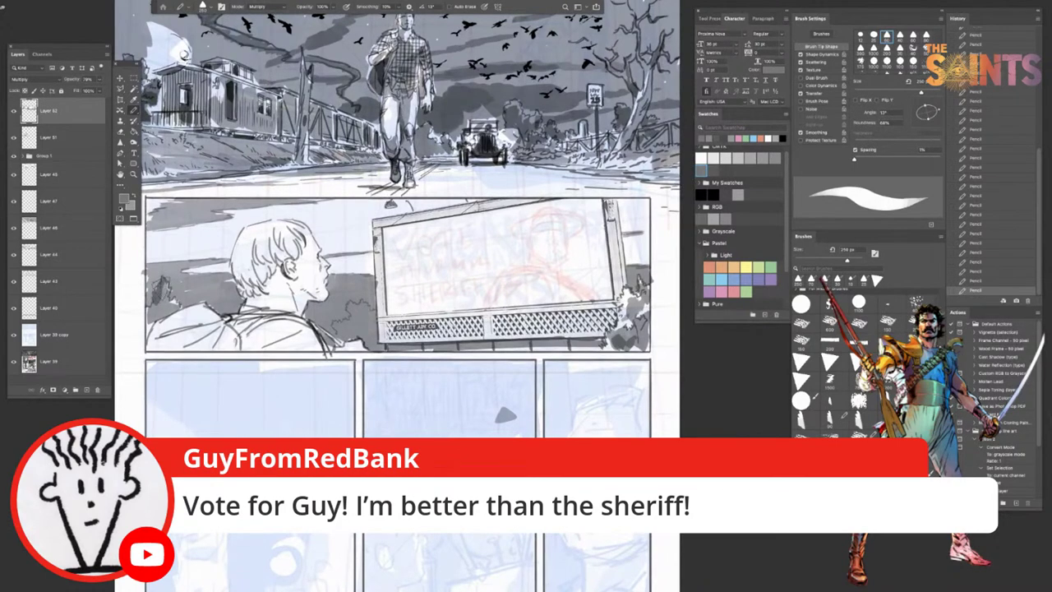
mouse_move(155, 286)
mouse_down()
mouse_move(151, 311)
mouse_move(179, 308)
mouse_up()
mouse_move(337, 319)
mouse_down()
mouse_move(345, 339)
mouse_move(348, 306)
mouse_move(361, 319)
mouse_move(372, 312)
mouse_up()
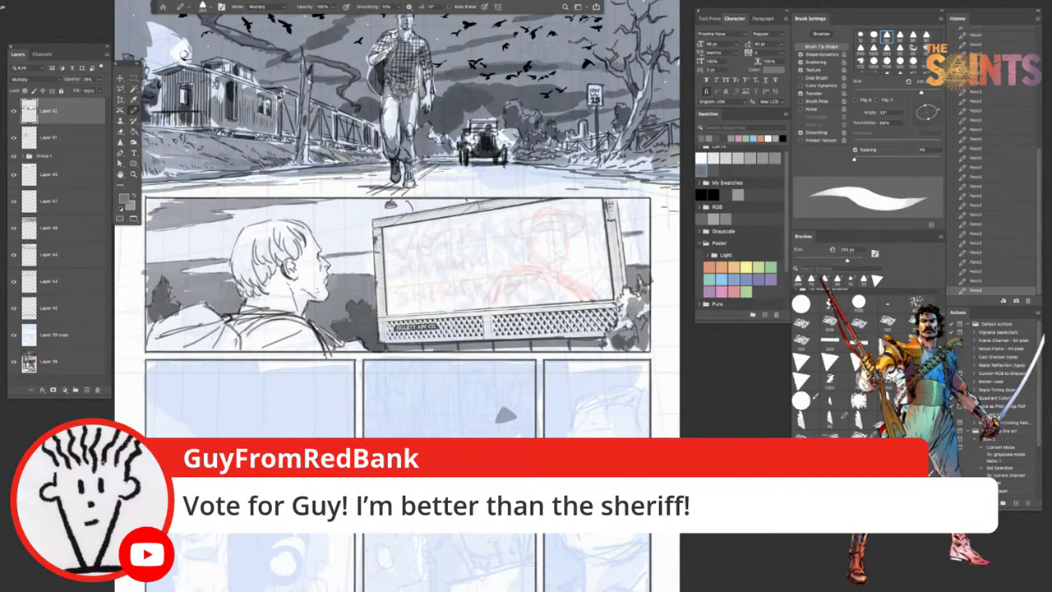
mouse_move(641, 322)
mouse_down()
mouse_move(648, 354)
mouse_move(613, 353)
mouse_up()
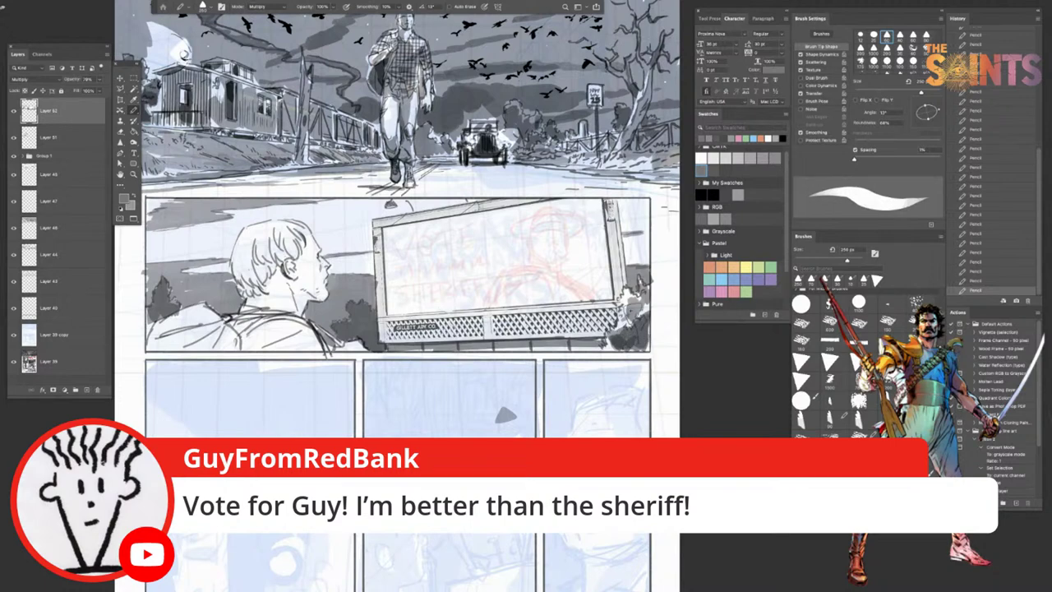
mouse_move(638, 298)
mouse_down()
mouse_move(626, 324)
mouse_move(649, 298)
mouse_up()
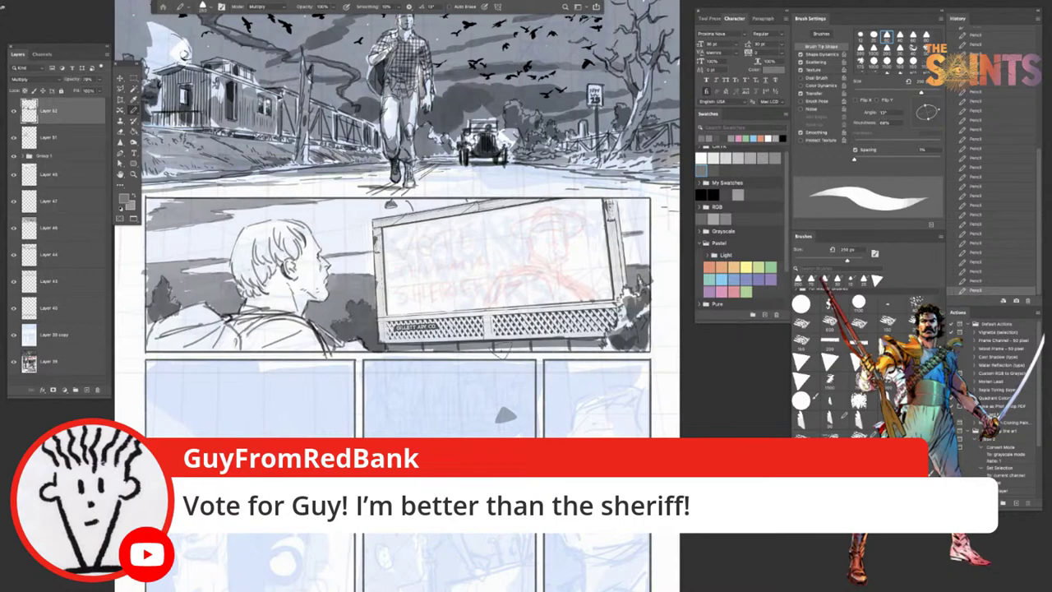
Step: Shade the man's hair, the area around his ear and his neck with a lighter gray swatch
mouse_move(405, 439)
mouse_down()
mouse_move(444, 437)
mouse_move(421, 433)
mouse_up()
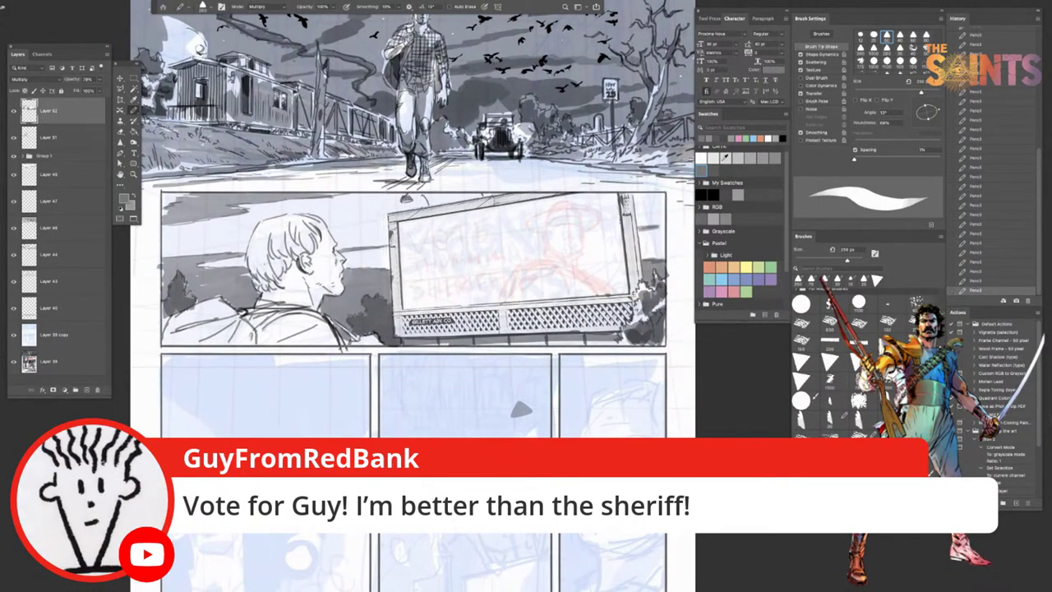
click(765, 156)
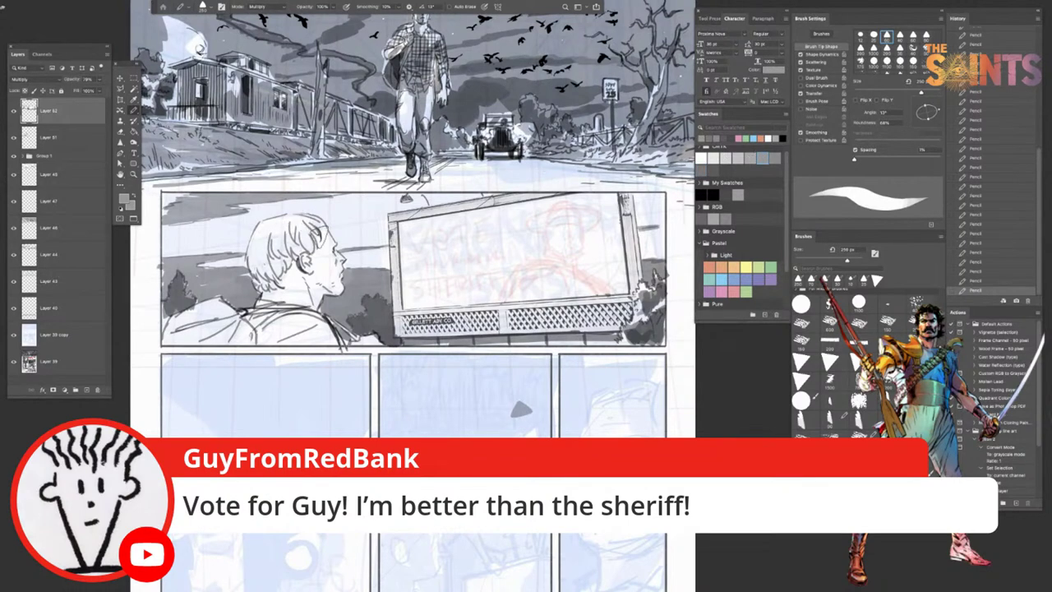
mouse_move(280, 237)
mouse_down()
mouse_move(284, 220)
mouse_move(284, 292)
mouse_move(289, 265)
mouse_move(304, 282)
mouse_up()
drag(296, 283, 282, 309)
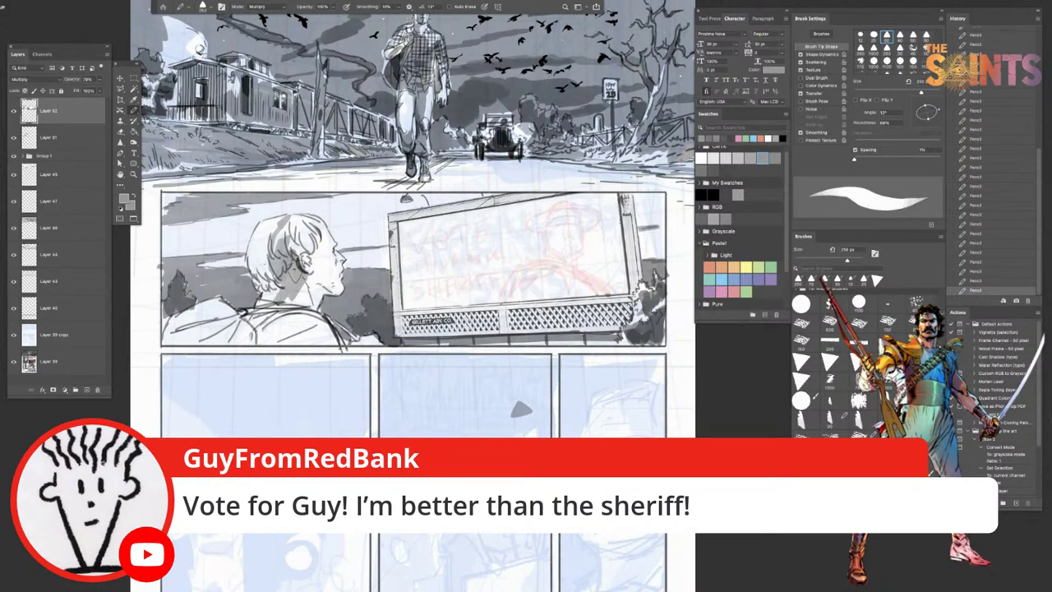
drag(301, 265, 290, 281)
mouse_move(296, 223)
mouse_down()
mouse_move(275, 261)
mouse_move(299, 260)
mouse_move(304, 230)
mouse_move(320, 271)
mouse_move(296, 242)
mouse_move(316, 257)
mouse_move(324, 294)
mouse_move(311, 284)
mouse_move(266, 322)
mouse_up()
Step: Shade the man's backpack, jacket and face in the lighter gray and deepen the tone in his hair
mouse_move(166, 347)
mouse_down()
mouse_move(205, 317)
mouse_move(230, 314)
mouse_move(185, 349)
mouse_move(239, 328)
mouse_move(217, 339)
mouse_move(234, 350)
mouse_move(295, 325)
mouse_move(286, 322)
mouse_move(338, 258)
mouse_up()
key(ctrl+z)
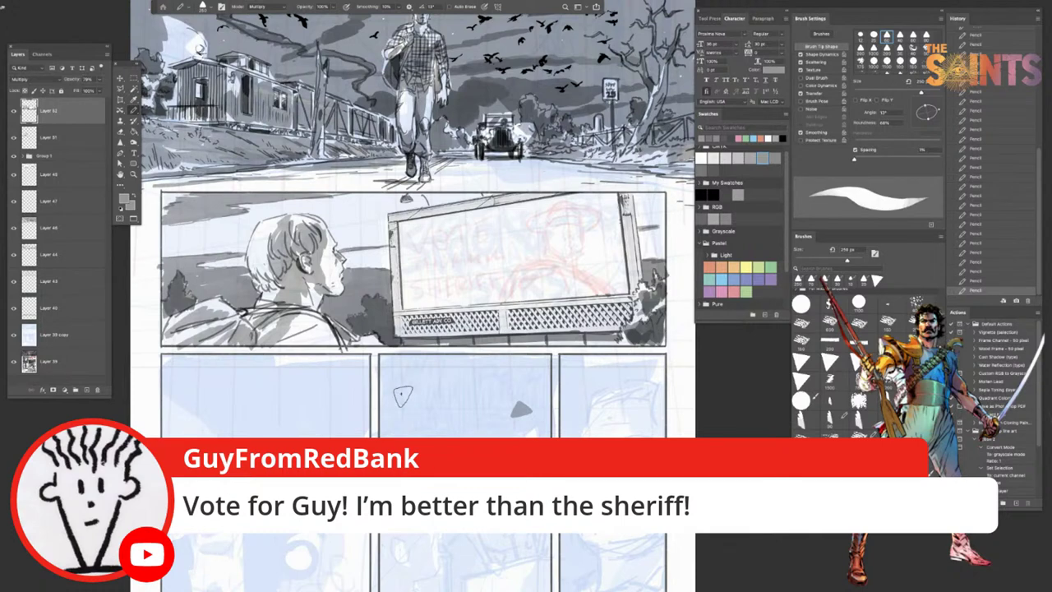
key(ctrl+shift+z)
mouse_move(272, 252)
mouse_down()
mouse_move(290, 271)
mouse_move(309, 261)
mouse_move(310, 240)
mouse_up()
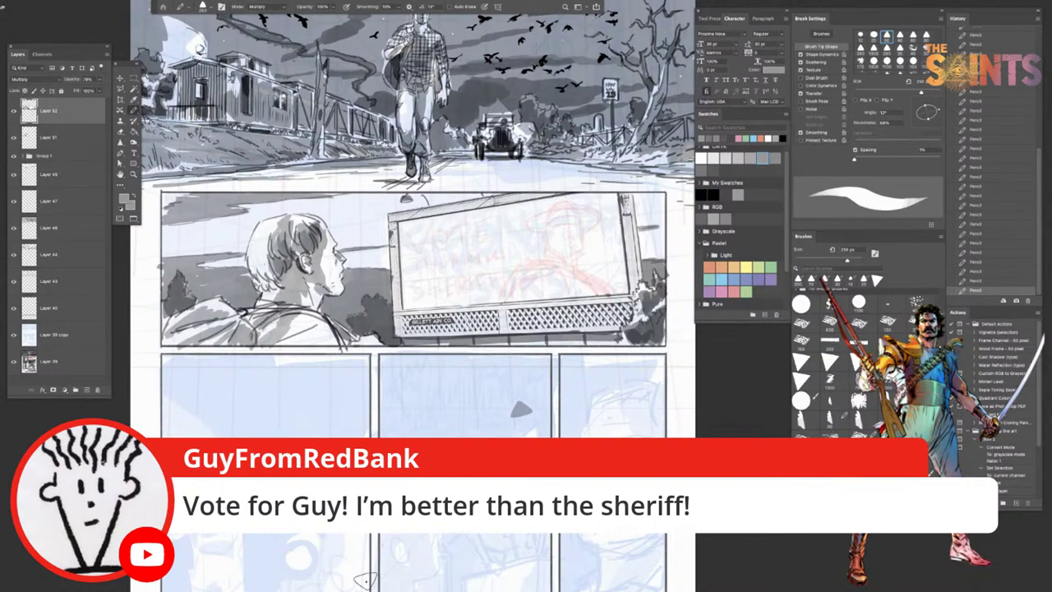
Step: Reduce the brush size and add finer gray shading to the man's backpack, the back of his hair and his neck
key(bracketleft)
key(bracketleft)
key(bracketleft)
key(bracketleft)
key(bracketleft)
key(bracketleft)
key(bracketleft)
key(bracketleft)
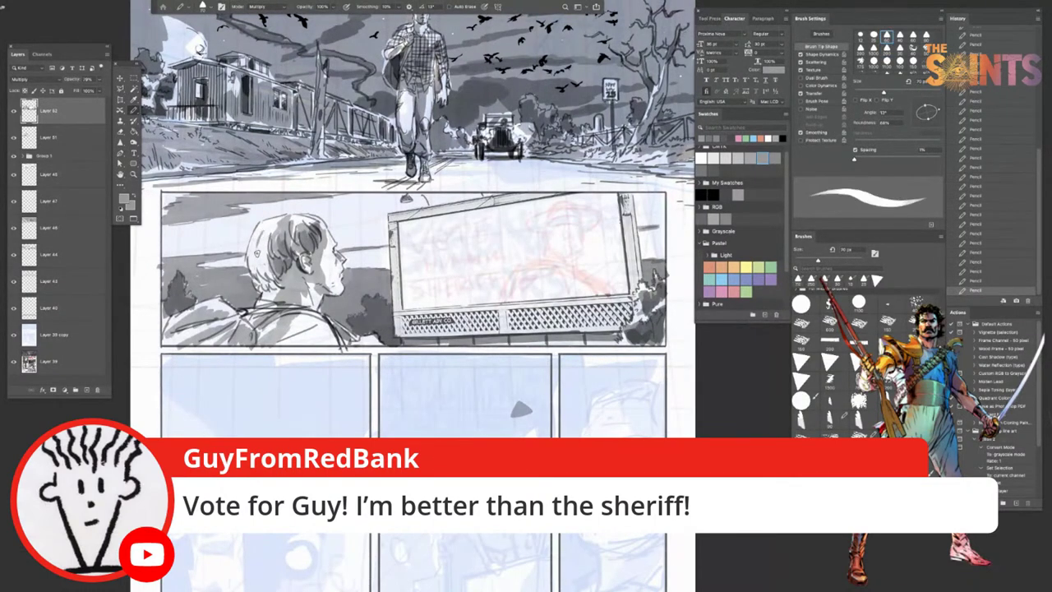
key(bracketleft)
key(bracketleft)
key(bracketleft)
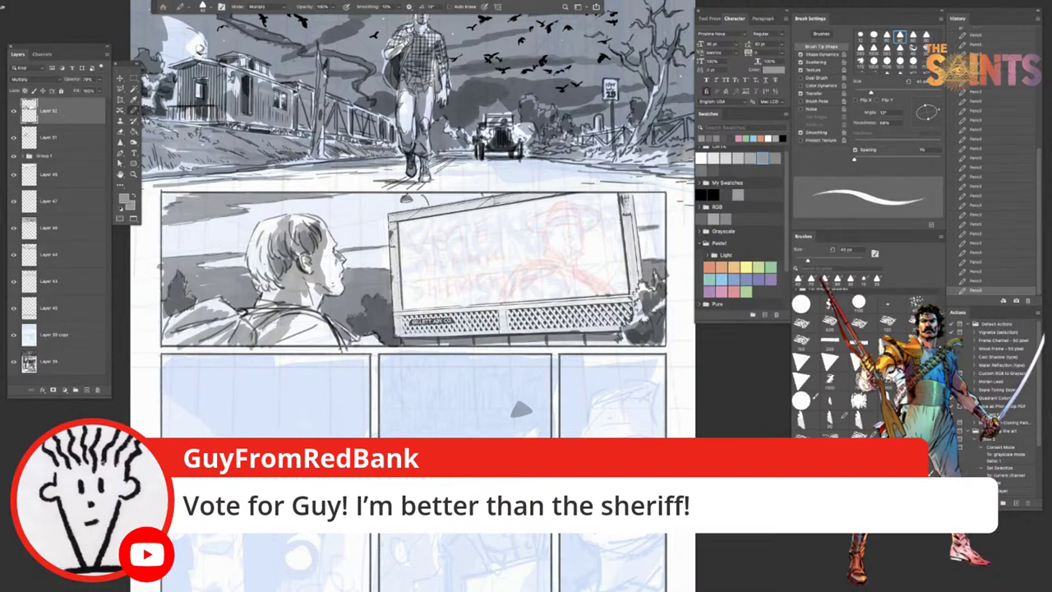
drag(203, 323, 182, 331)
drag(370, 417, 435, 433)
drag(346, 279, 355, 296)
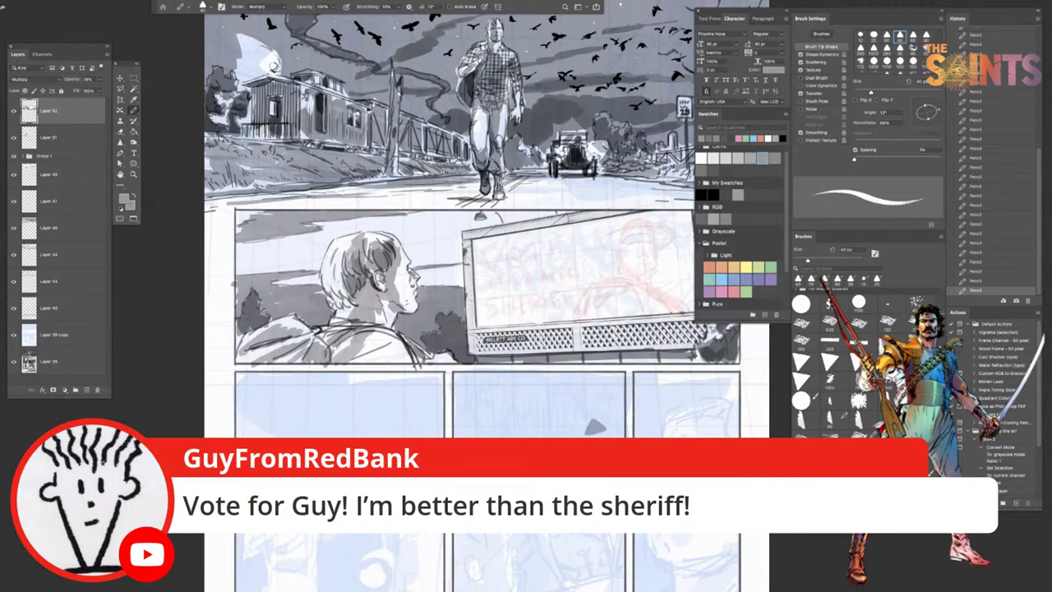
drag(350, 304, 354, 317)
Step: Enlarge the brush and tone the man's shoulder beside the backpack strap in gray, redoing the stroke once
key(])
key(])
key(])
key(])
drag(326, 343, 345, 333)
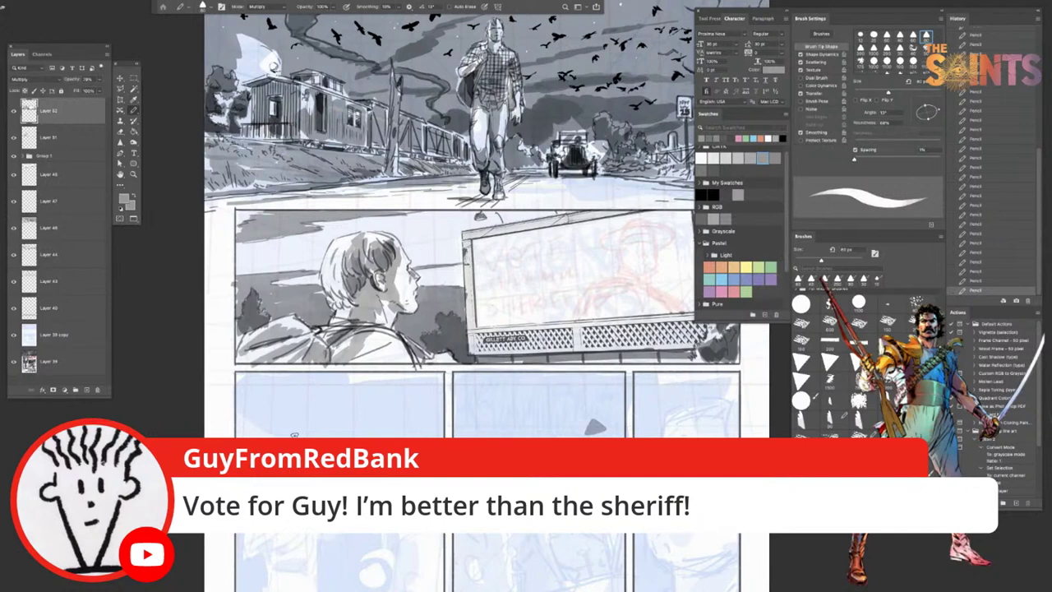
key(ctrl+z)
drag(325, 344, 350, 331)
Step: Examine the two toned panels on a clean canvas and compare the latest strokes before and after
mouse_move(474, 418)
mouse_down()
mouse_move(428, 410)
mouse_move(442, 425)
mouse_move(426, 424)
mouse_up()
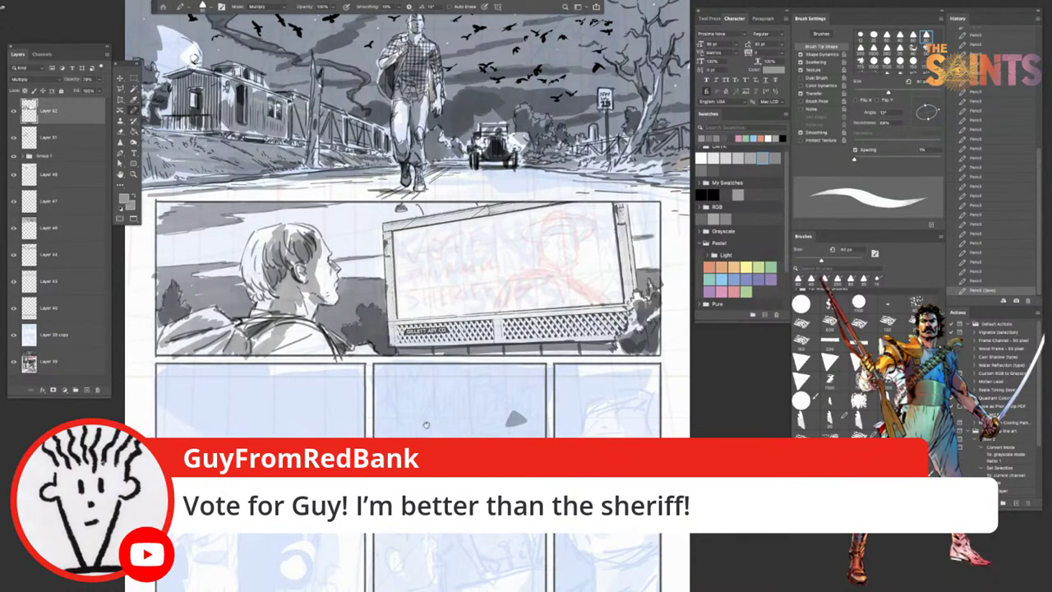
drag(427, 424, 415, 416)
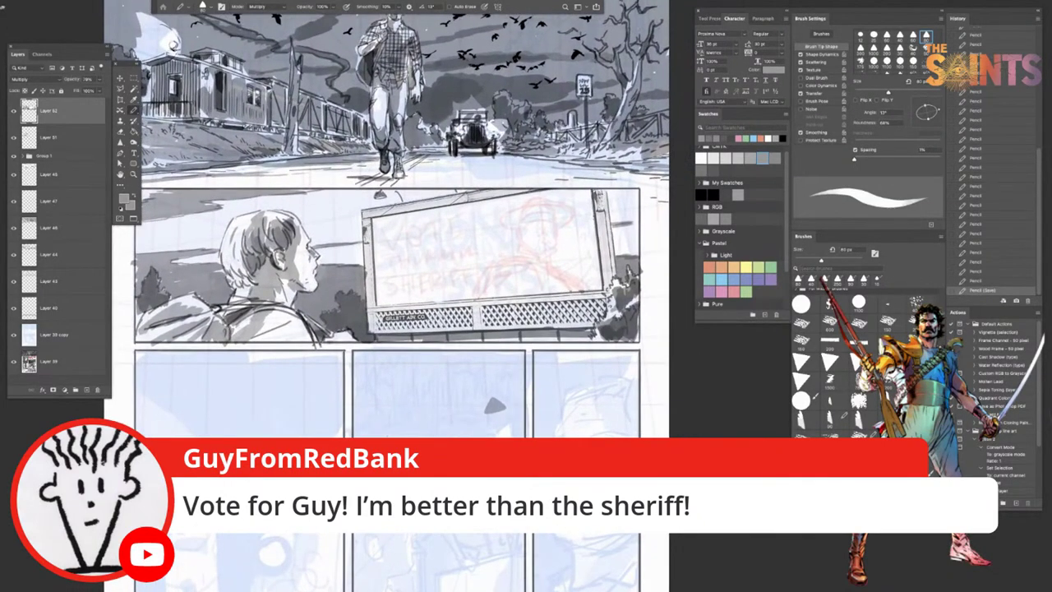
key(Tab)
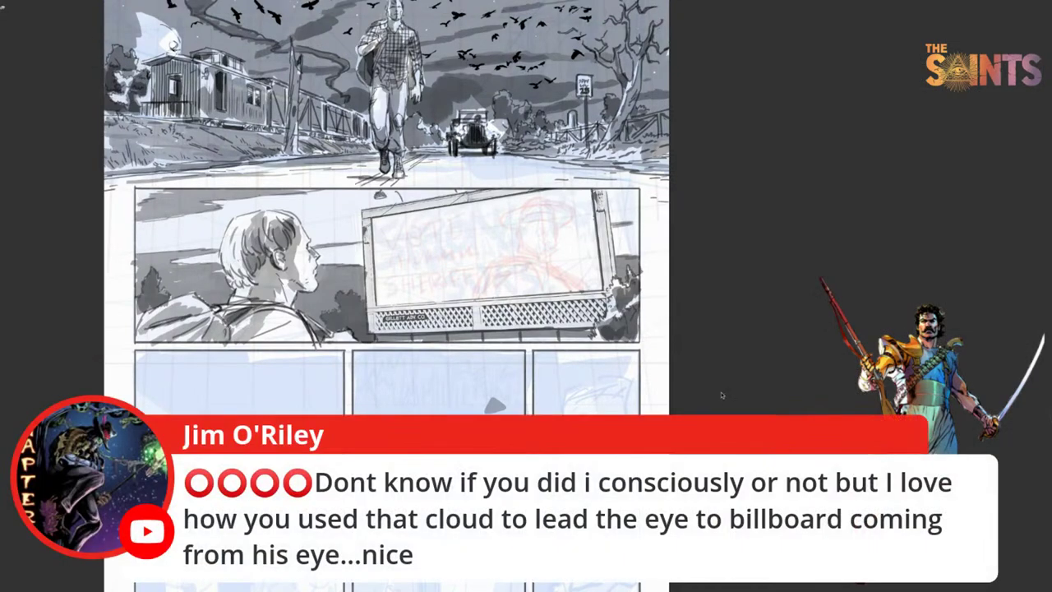
key(Tab)
key(ctrl+z)
key(ctrl+z)
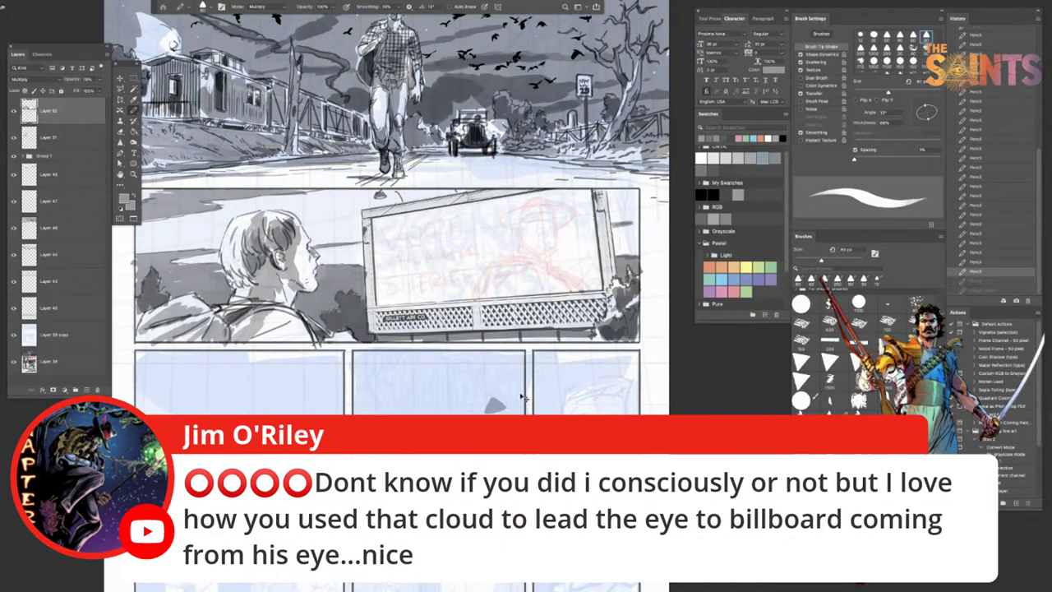
key(ctrl+shift+z)
key(ctrl+shift+z)
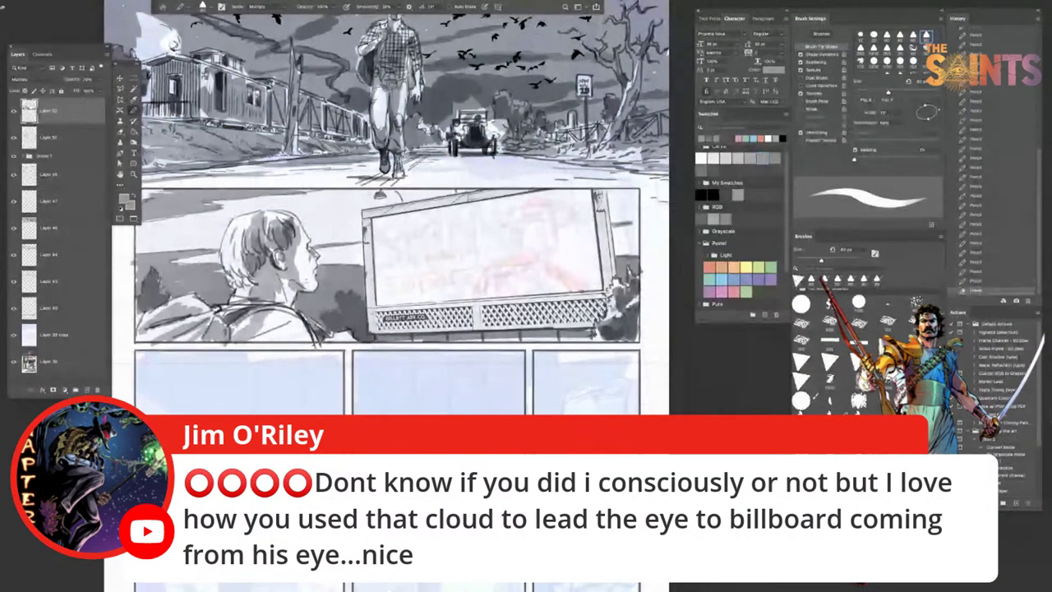
scroll(387, 205, up, 3)
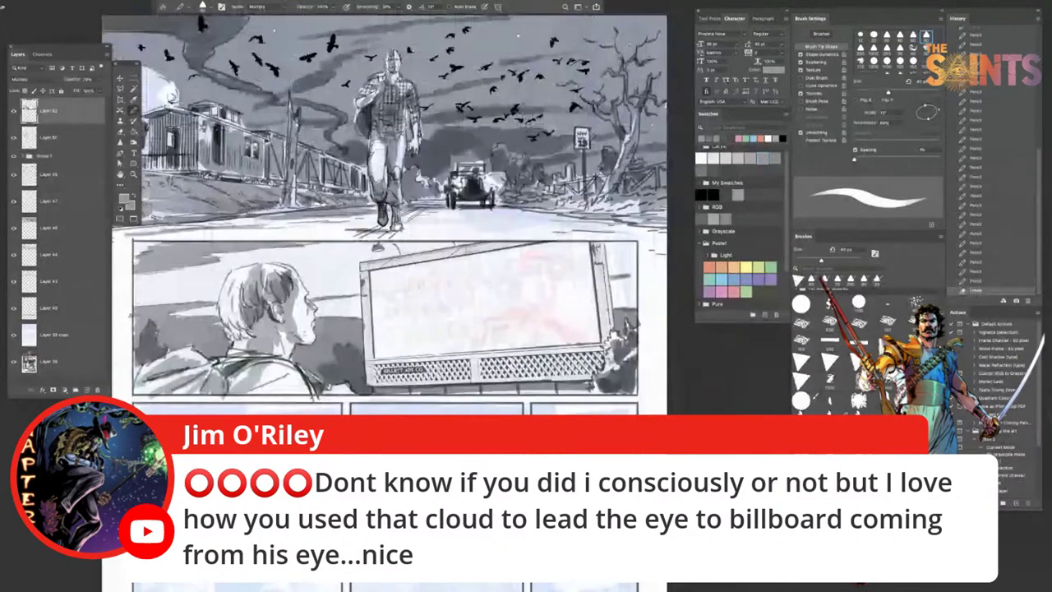
drag(386, 209, 394, 206)
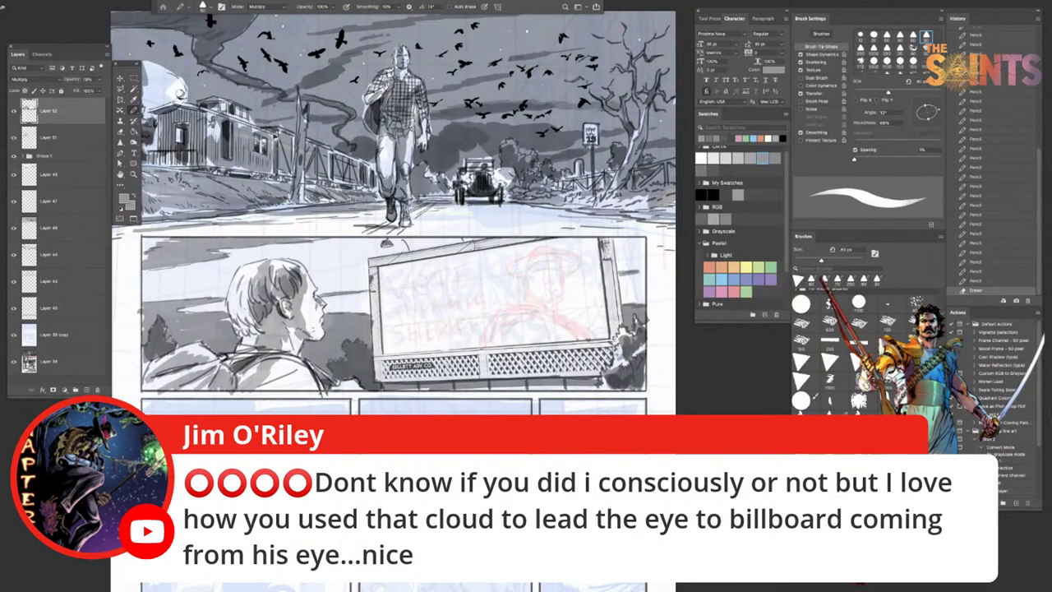
Step: Choose a darker gray swatch and deepen the tone on the lamp above the billboard's near corner
click(702, 170)
drag(385, 312, 391, 356)
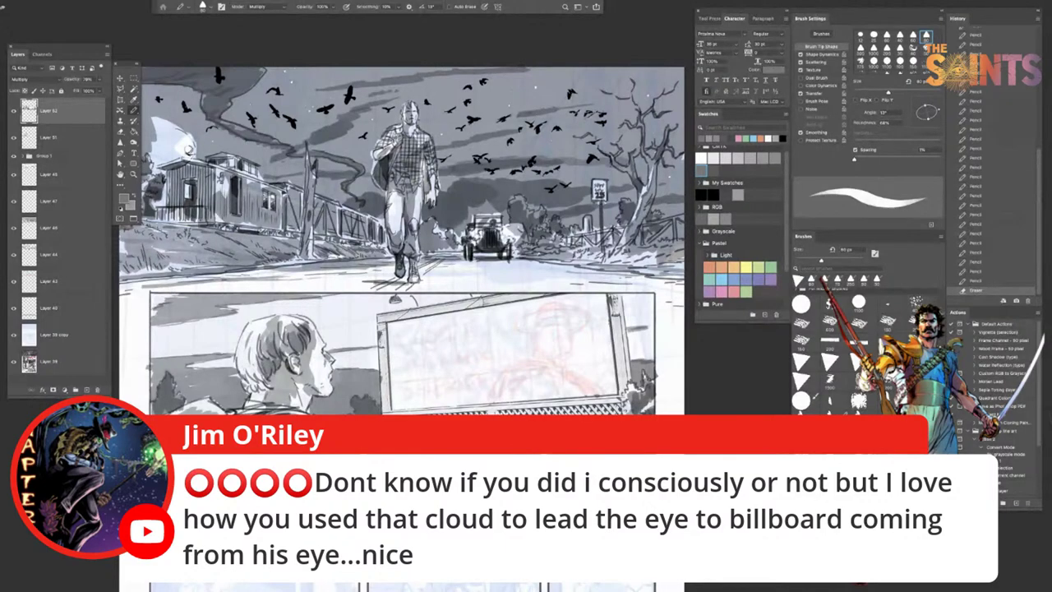
drag(391, 357, 365, 332)
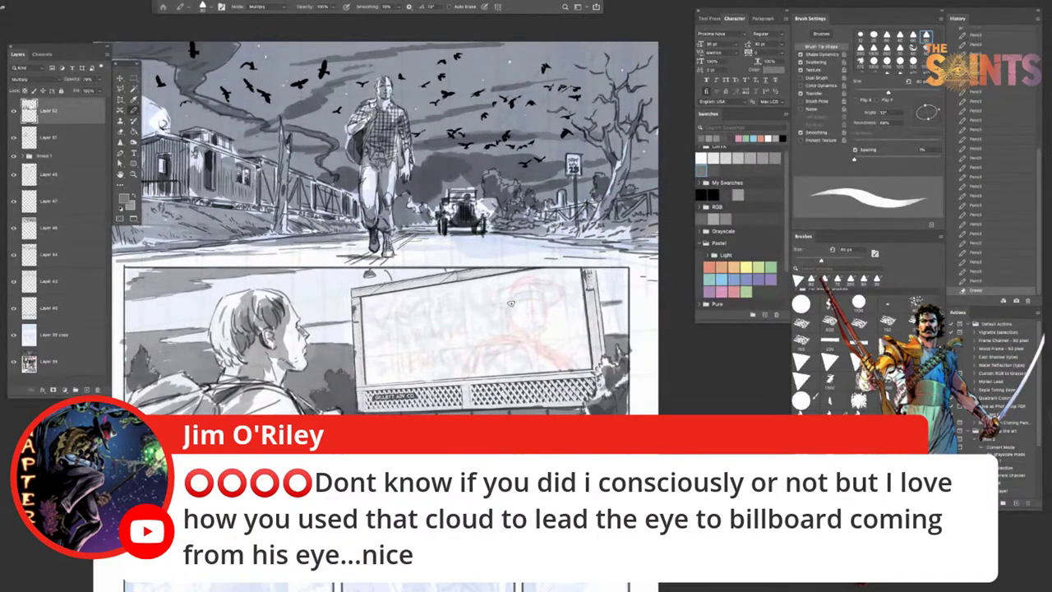
click(714, 169)
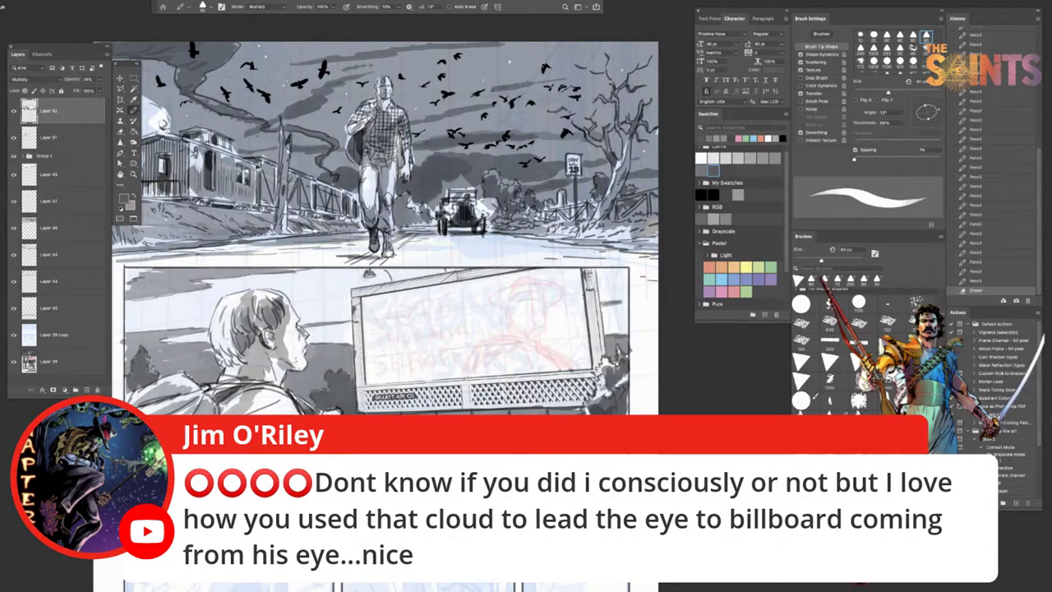
key(b)
drag(368, 275, 389, 271)
Step: Shrink the pencil to 20 px and add a new layer in Multiply mode for the billboard portrait
key(bracketleft)
key(bracketleft)
key(bracketleft)
key(bracketleft)
key(bracketleft)
key(bracketleft)
key(bracketleft)
key(bracketleft)
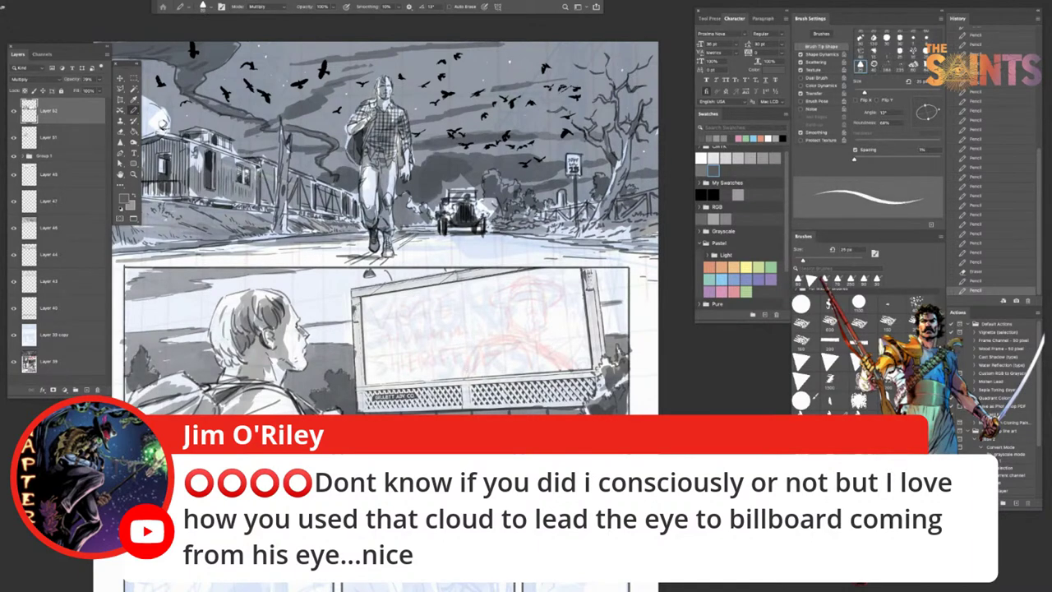
key(bracketleft)
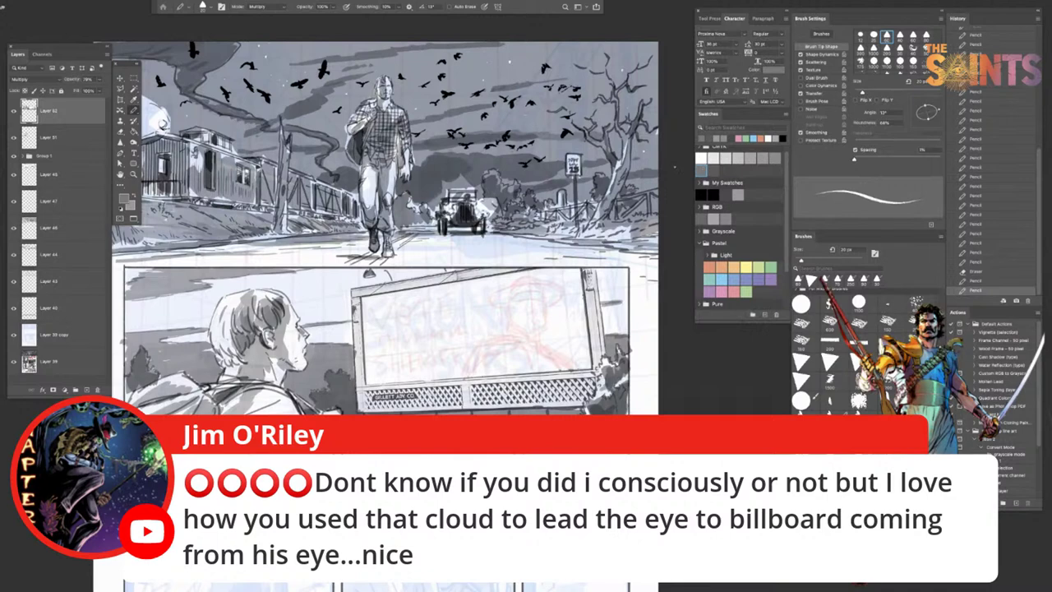
click(36, 79)
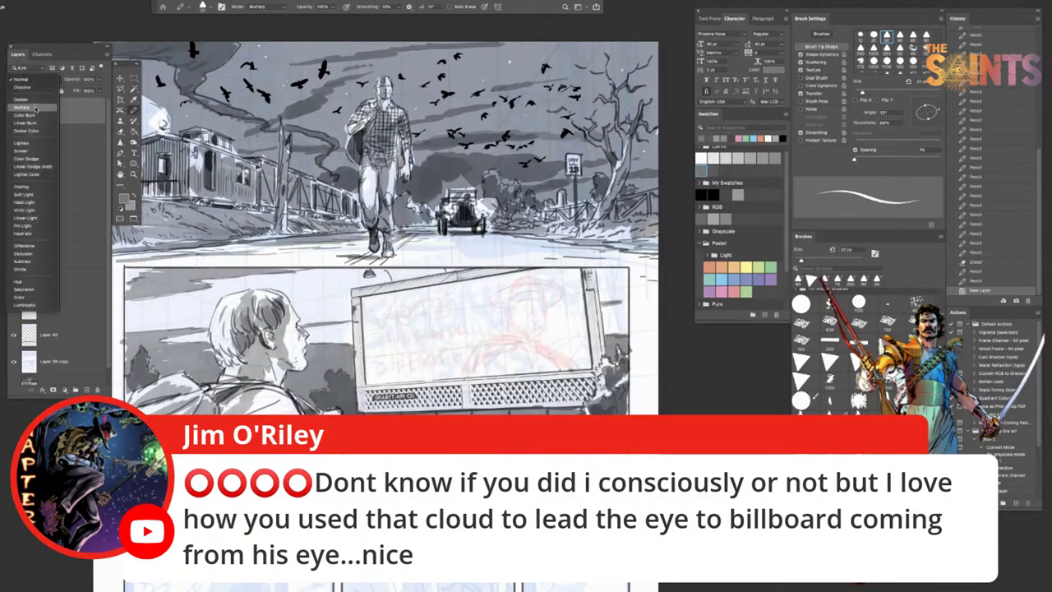
click(35, 108)
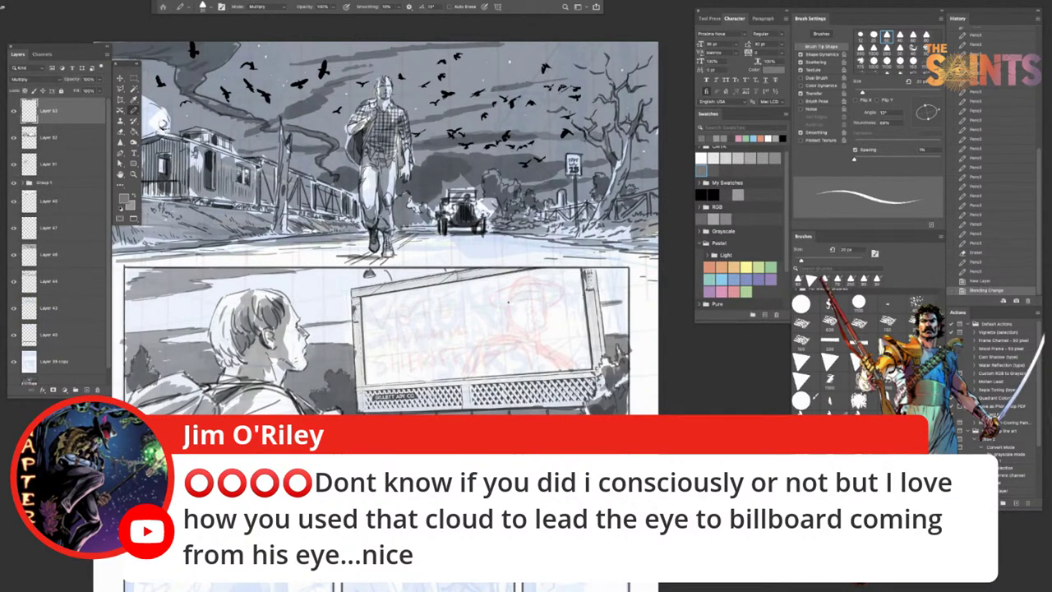
Step: Pencil the outline of the sheriff's head and his nose over the red sketch on the billboard
drag(508, 302, 539, 309)
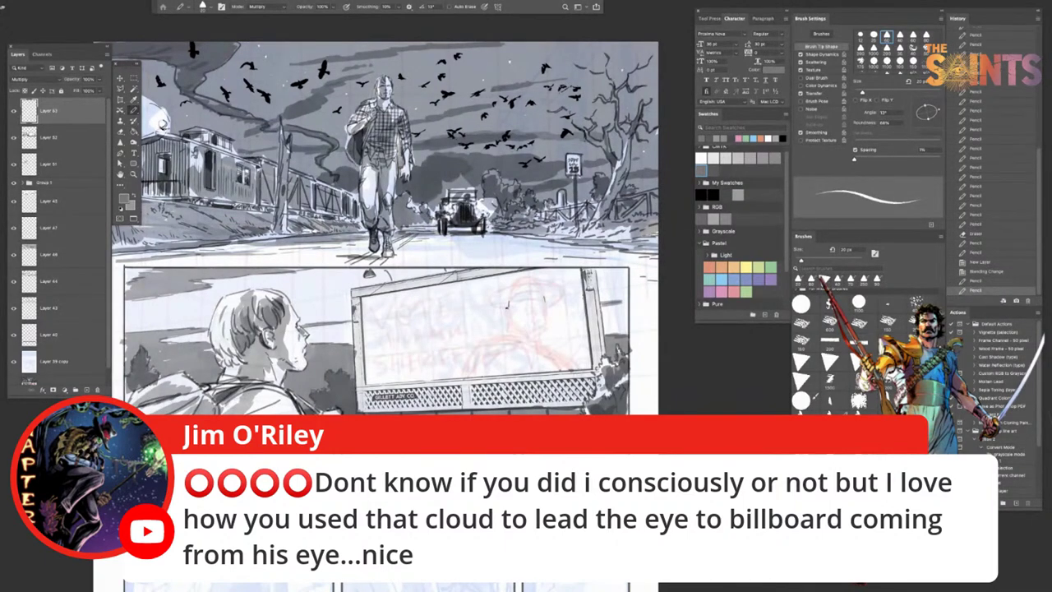
mouse_move(507, 309)
mouse_down()
mouse_move(544, 300)
mouse_move(543, 316)
mouse_up()
mouse_move(506, 308)
mouse_down()
mouse_move(509, 318)
mouse_move(545, 311)
mouse_move(532, 334)
mouse_move(540, 339)
mouse_move(516, 329)
mouse_up()
key(ctrl+z)
key(ctrl+z)
key(ctrl+shift+z)
key(ctrl+z)
key(ctrl+z)
mouse_move(530, 297)
mouse_down()
mouse_move(546, 312)
mouse_move(532, 315)
mouse_up()
mouse_move(533, 313)
mouse_down()
mouse_move(538, 327)
mouse_move(539, 283)
mouse_up()
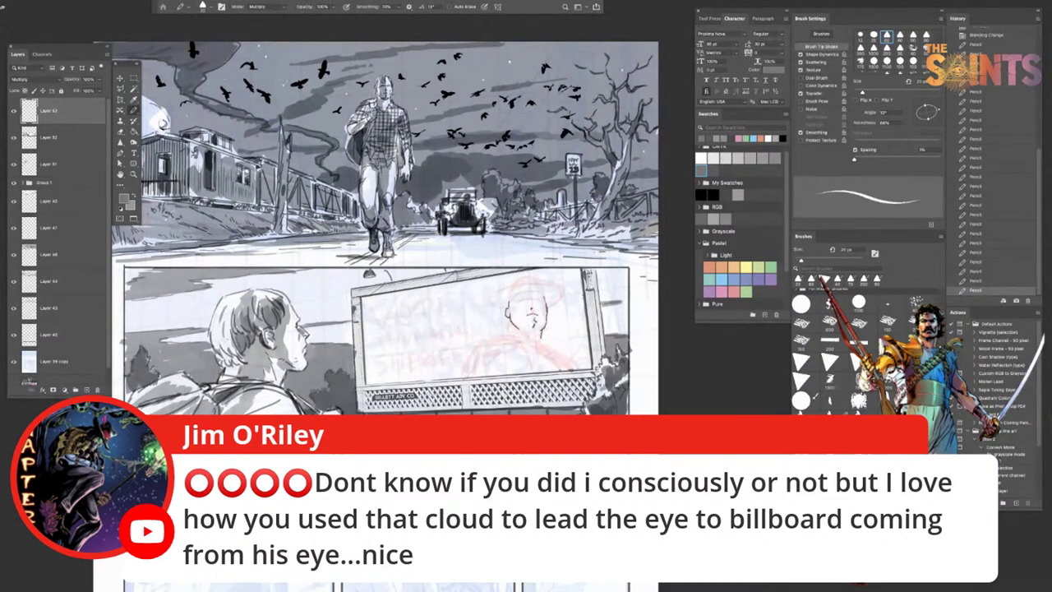
Step: Pencil the sheriff's eyes and mouth on the billboard, then check the face on a clean canvas
drag(536, 300, 540, 307)
key(ctrl+z)
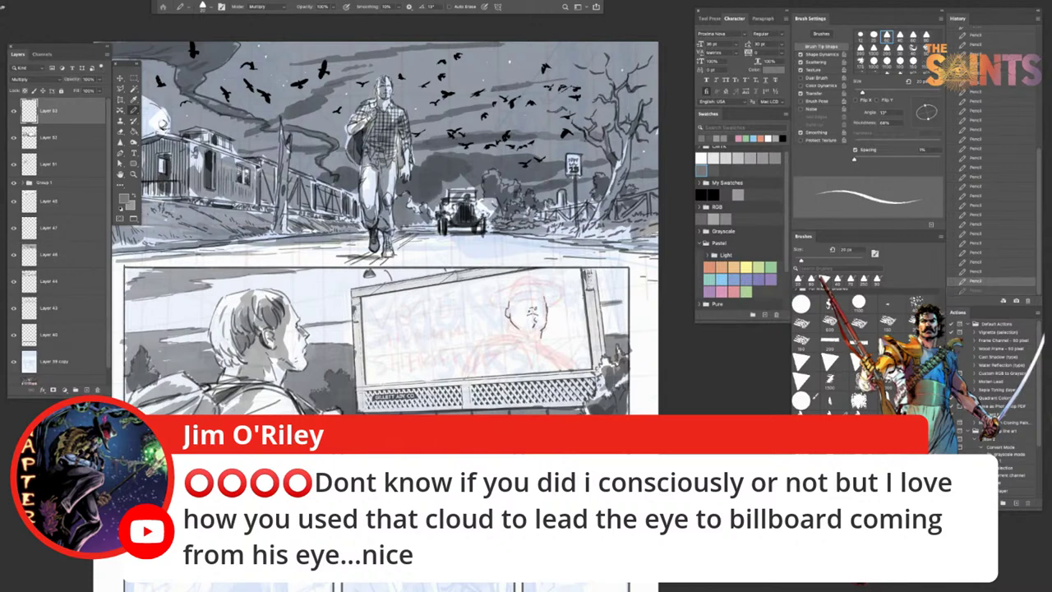
drag(531, 313, 536, 319)
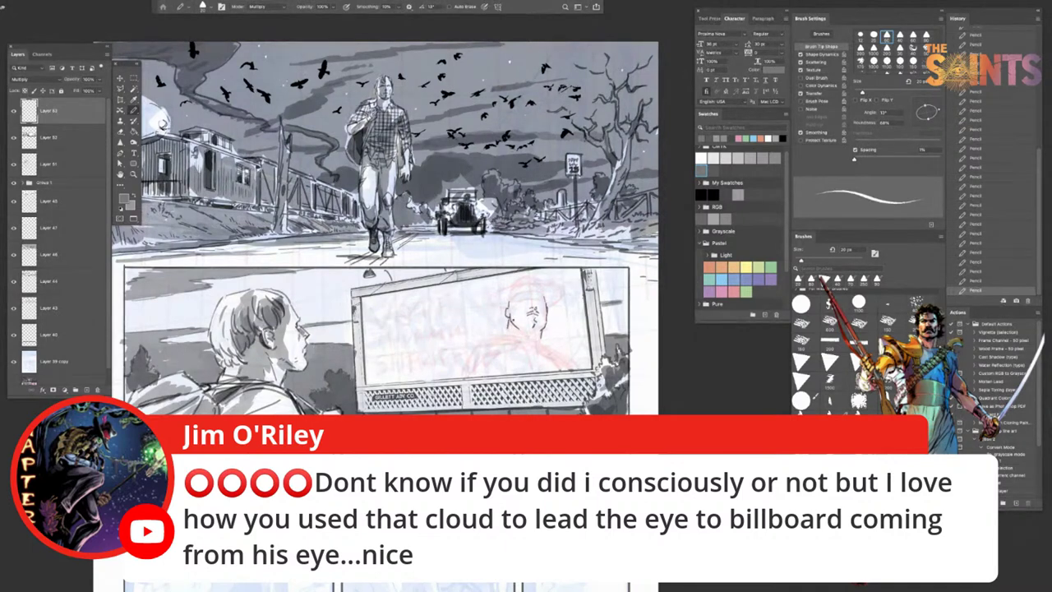
drag(502, 331, 531, 337)
key(ctrl+z)
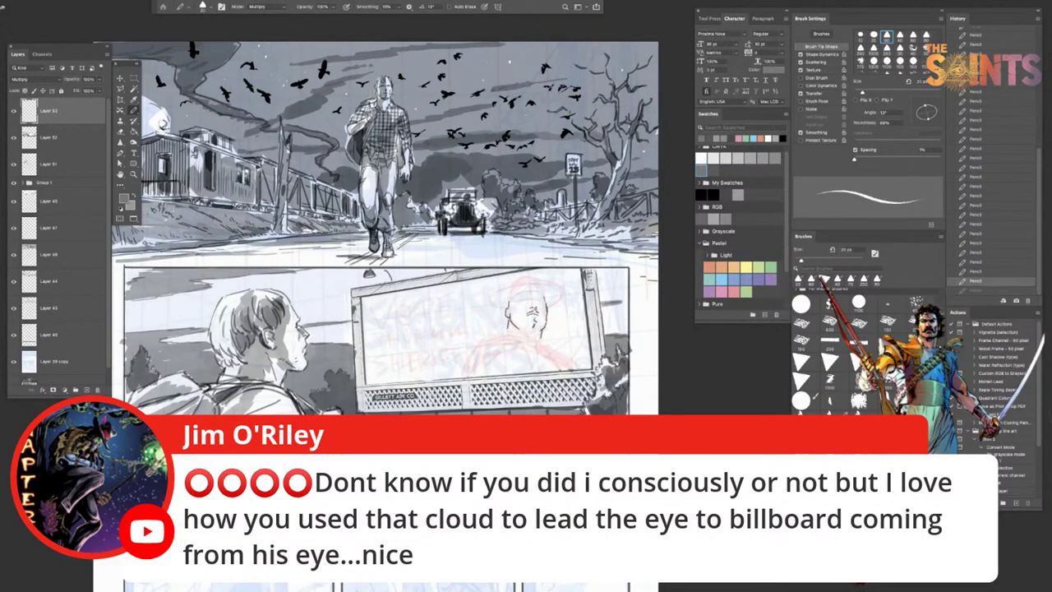
key(Tab)
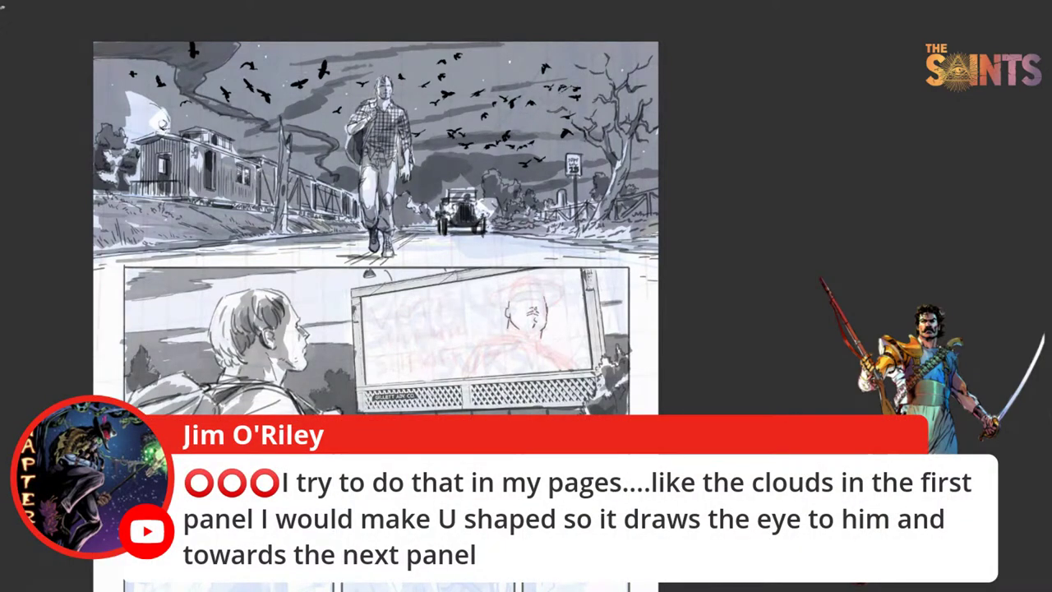
key(Tab)
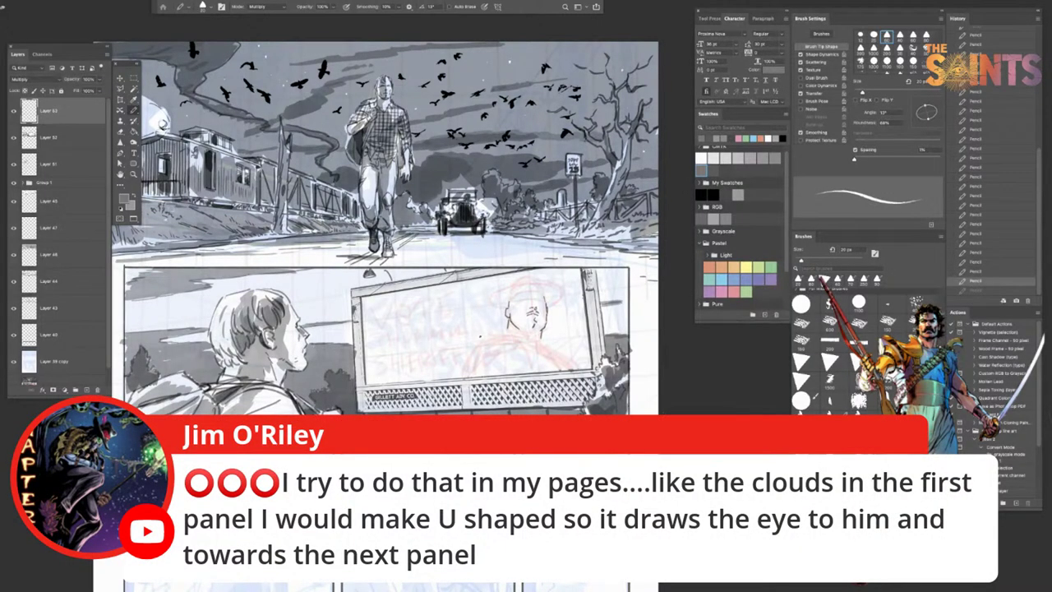
Step: Draw the sheriff's near shoulder, shirt collar and necktie over the red sketch
mouse_move(483, 336)
mouse_down()
mouse_move(520, 332)
mouse_move(528, 359)
mouse_move(474, 348)
mouse_move(465, 371)
mouse_up()
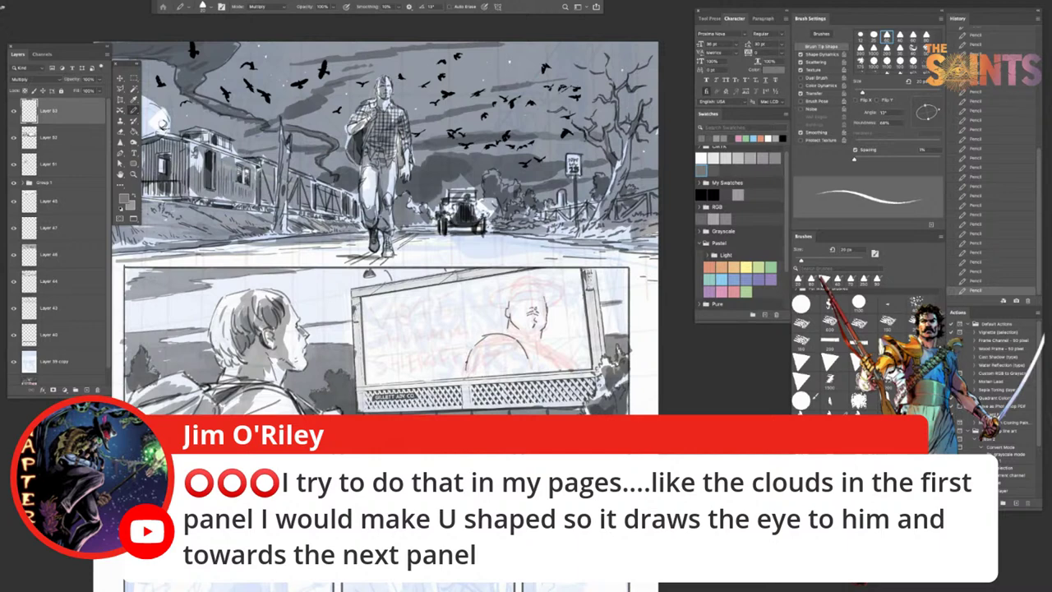
key(ctrl+z)
key(ctrl+shift+z)
drag(493, 329, 532, 333)
key(ctrl+z)
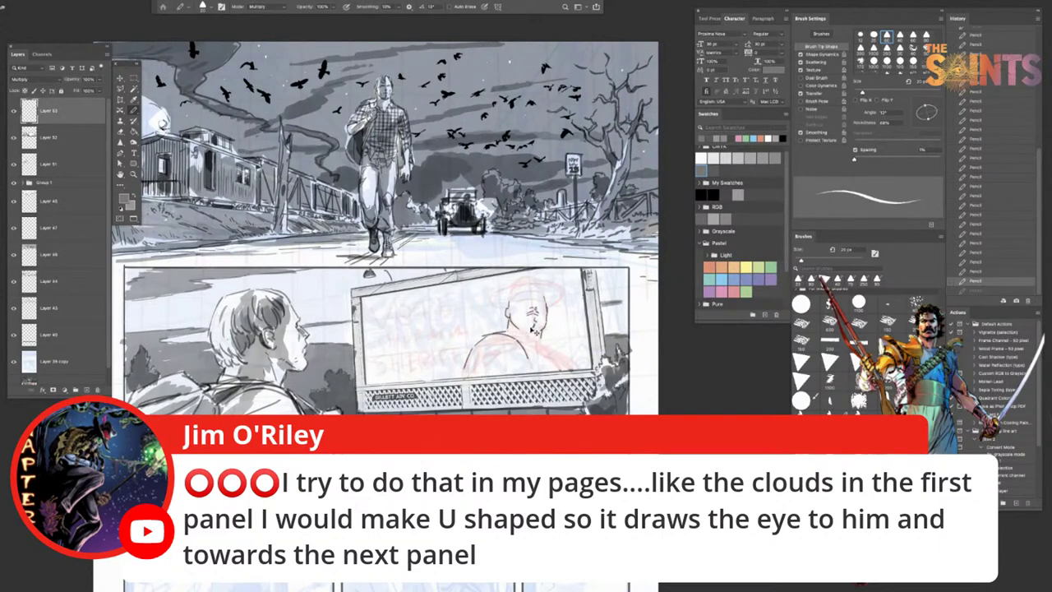
key(ctrl+z)
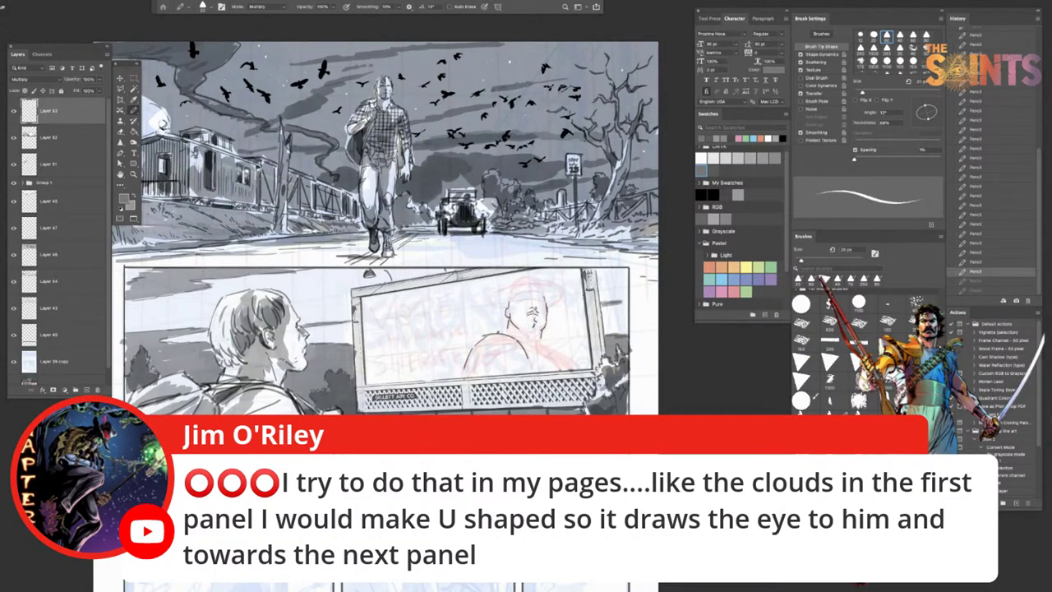
drag(494, 328, 534, 345)
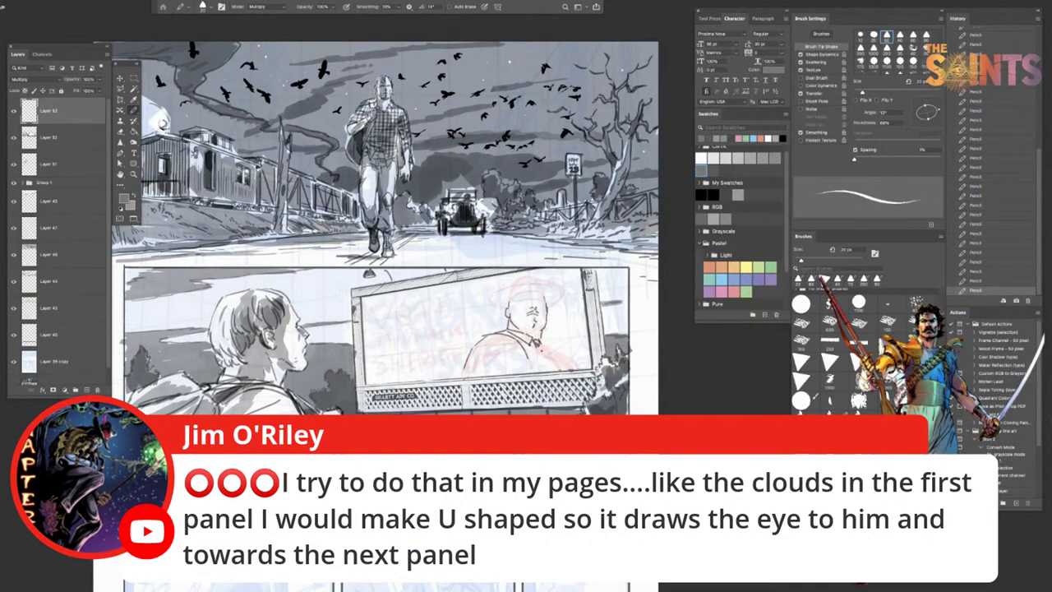
key(ctrl+z)
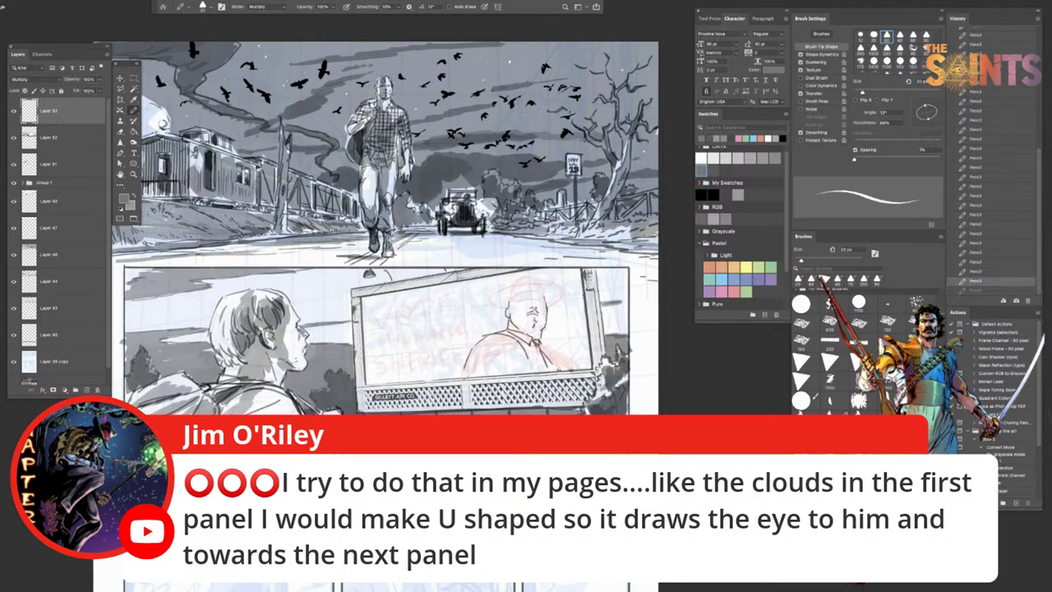
key(ctrl+shift+z)
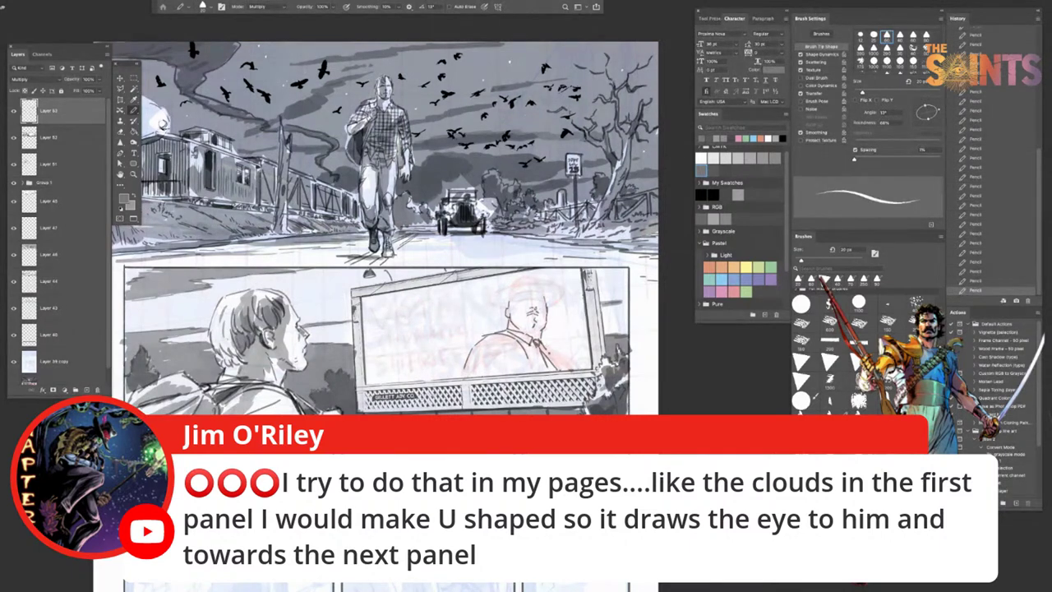
Step: Draw the sheriff's far shoulder, the folds of his near sleeve and the small patch on it
mouse_move(545, 346)
mouse_down()
mouse_move(562, 361)
mouse_move(568, 355)
mouse_up()
mouse_move(484, 341)
mouse_down()
mouse_move(469, 359)
mouse_move(477, 347)
mouse_move(524, 359)
mouse_up()
key(b)
mouse_move(484, 337)
mouse_down()
mouse_move(498, 332)
mouse_move(460, 375)
mouse_move(491, 350)
mouse_move(472, 364)
mouse_up()
key(ctrl+z)
key(ctrl+z)
key(ctrl+z)
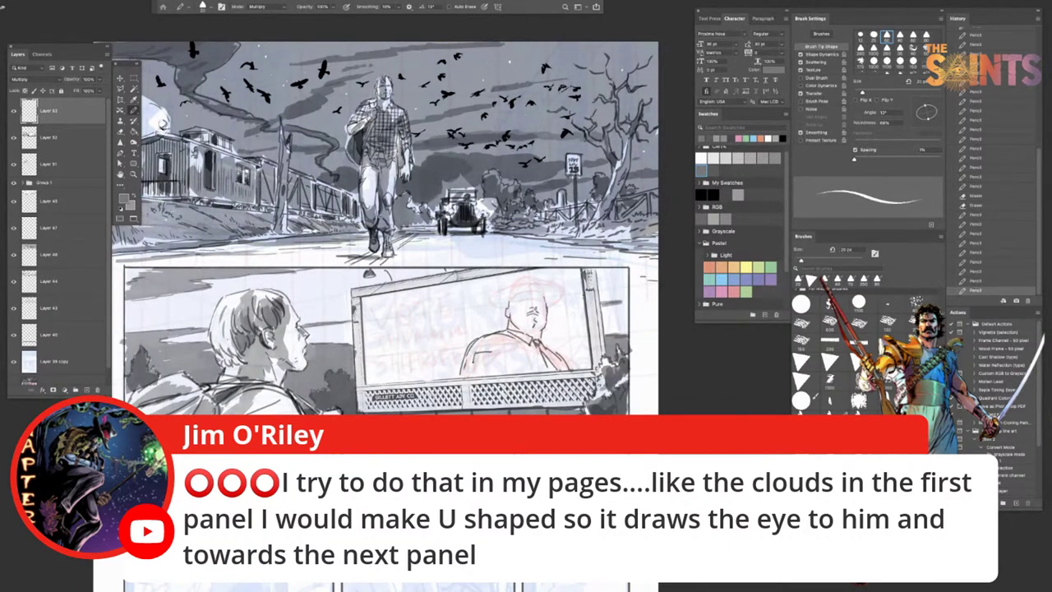
key(ctrl+z)
key(ctrl+z)
key(ctrl+z)
key(ctrl+z)
mouse_move(486, 362)
mouse_down()
mouse_move(478, 372)
mouse_move(484, 364)
mouse_up()
key(super+z)
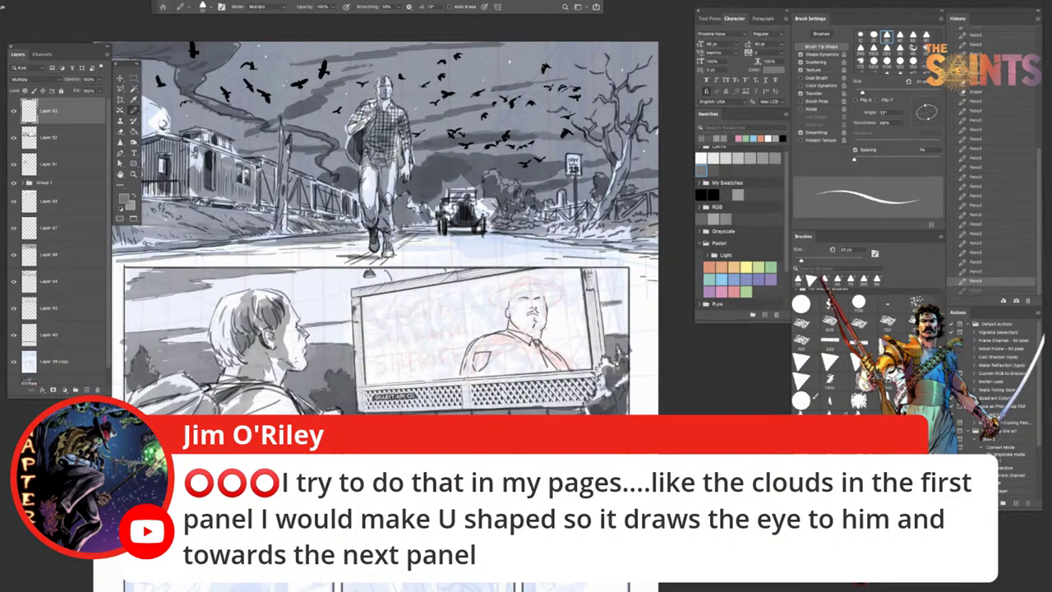
Step: Refine the sheriff's eyes and jaw near the ear, then check the billboard portrait on a clean canvas
drag(551, 292, 556, 290)
key(super+z)
key(super+z)
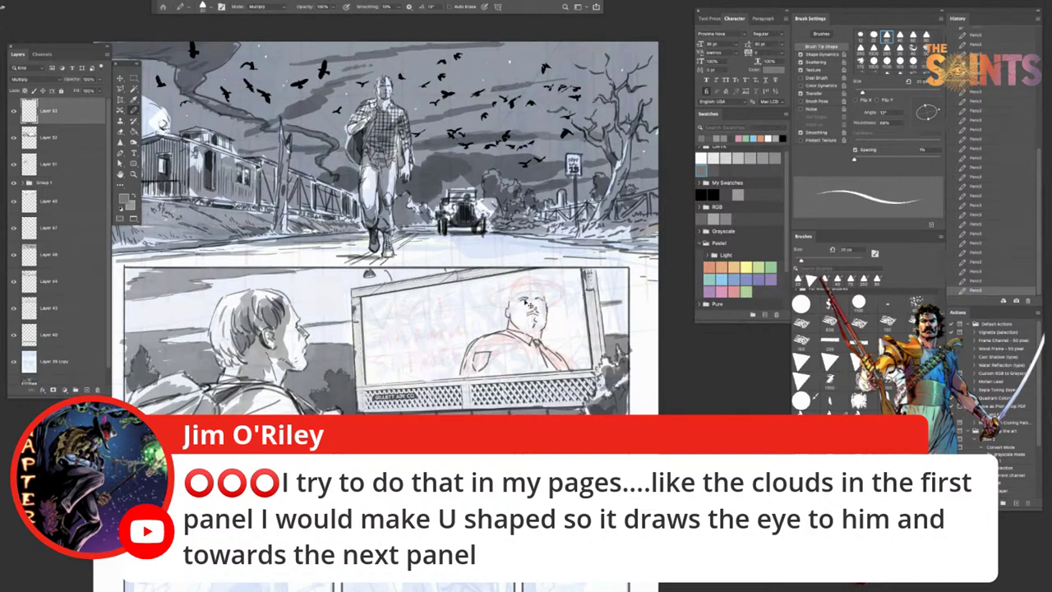
key(ctrl+z)
key(ctrl+shift+z)
drag(527, 304, 537, 304)
drag(526, 330, 542, 333)
key(super+z)
drag(509, 311, 516, 320)
key(Tab)
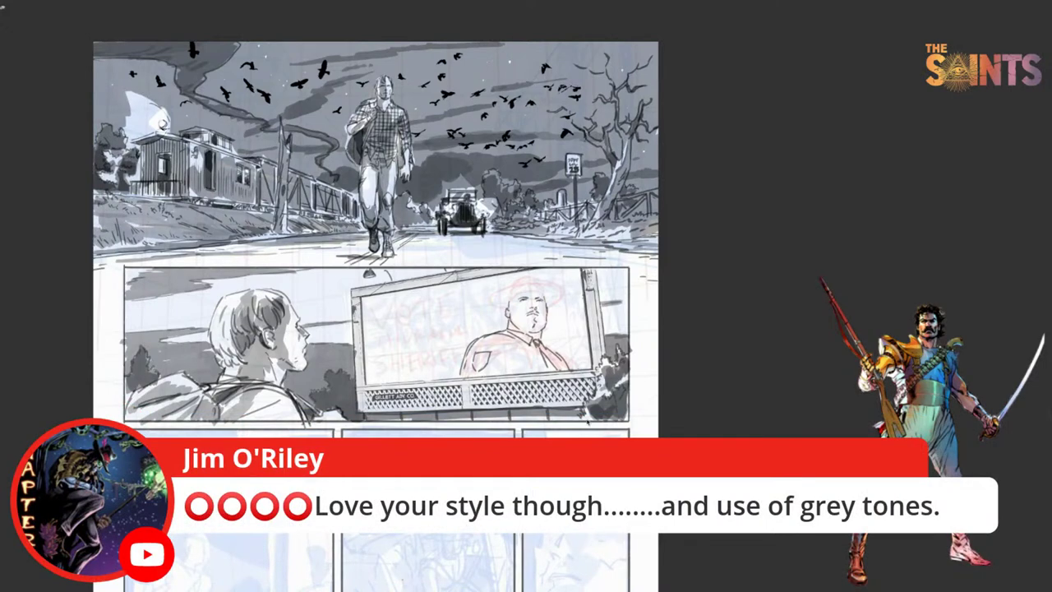
Step: Erase and redraw the sheriff's chin and jawline on the billboard portrait
key(Tab)
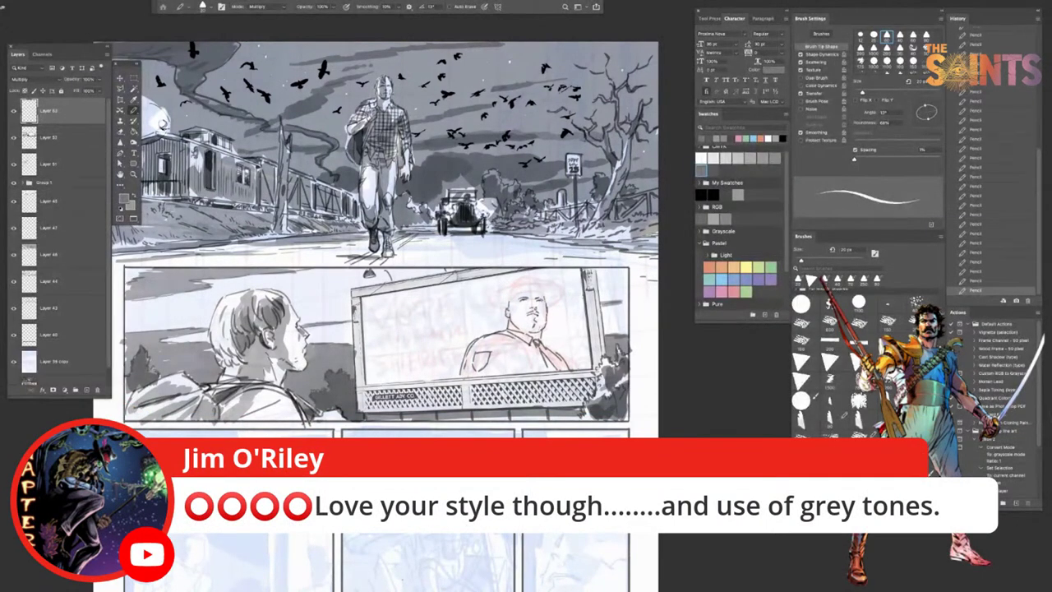
key(e)
drag(530, 325, 535, 325)
drag(531, 322, 543, 331)
key(super+z)
key(super+z)
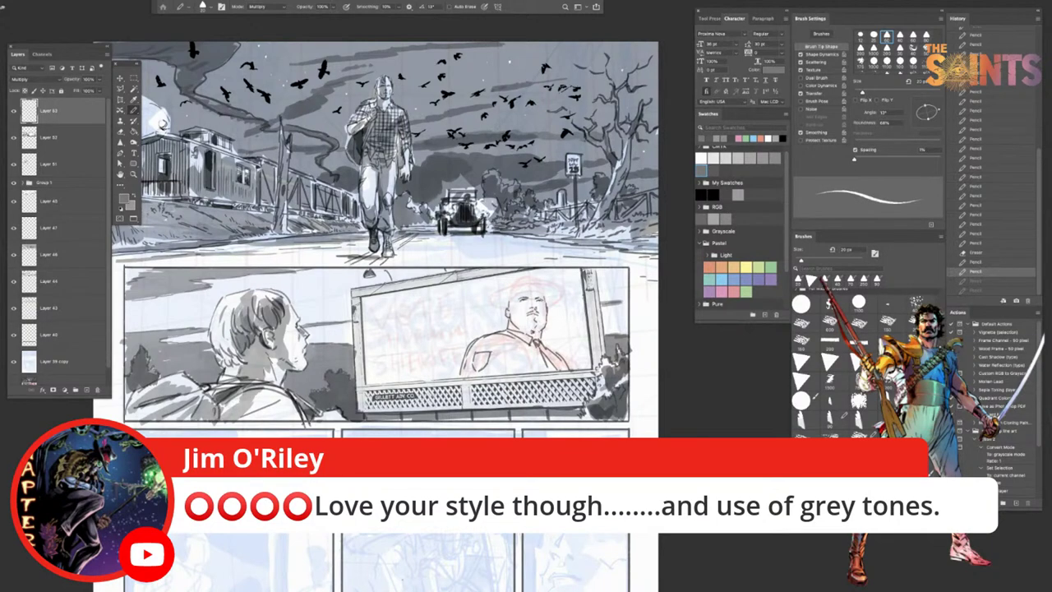
drag(533, 324, 546, 331)
key(b)
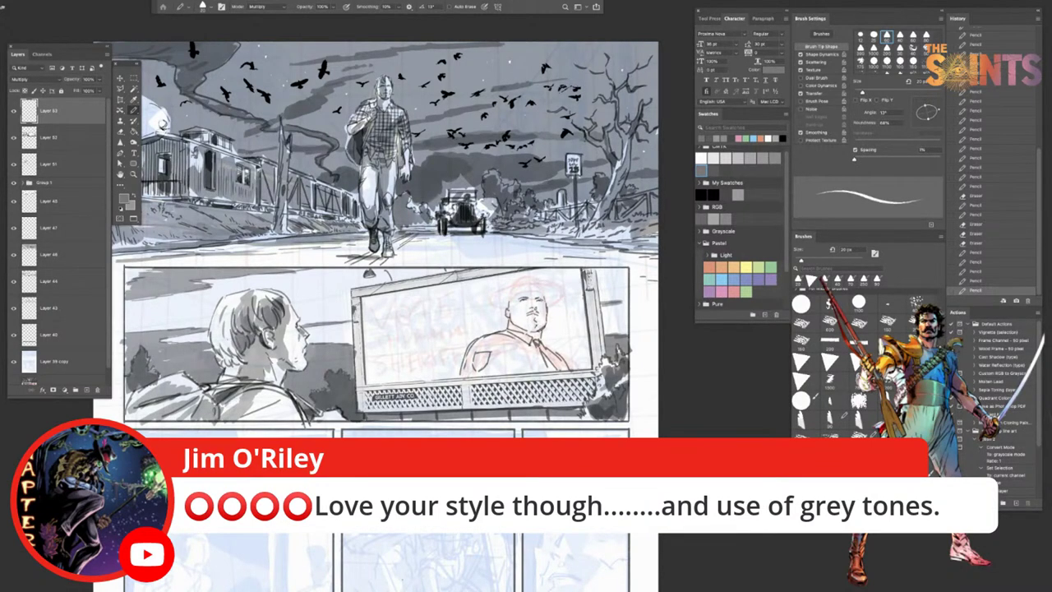
mouse_move(538, 330)
mouse_down()
mouse_move(545, 343)
mouse_move(532, 326)
mouse_up()
key(super+z)
Step: Add pencil strokes at the crown of the sheriff's head and under his chin, comparing the face with and without them
drag(544, 287, 552, 294)
mouse_move(517, 325)
mouse_down()
mouse_move(547, 331)
mouse_move(533, 328)
mouse_move(539, 334)
mouse_move(547, 325)
mouse_up()
key(super+z)
key(super+z)
key(ctrl+z)
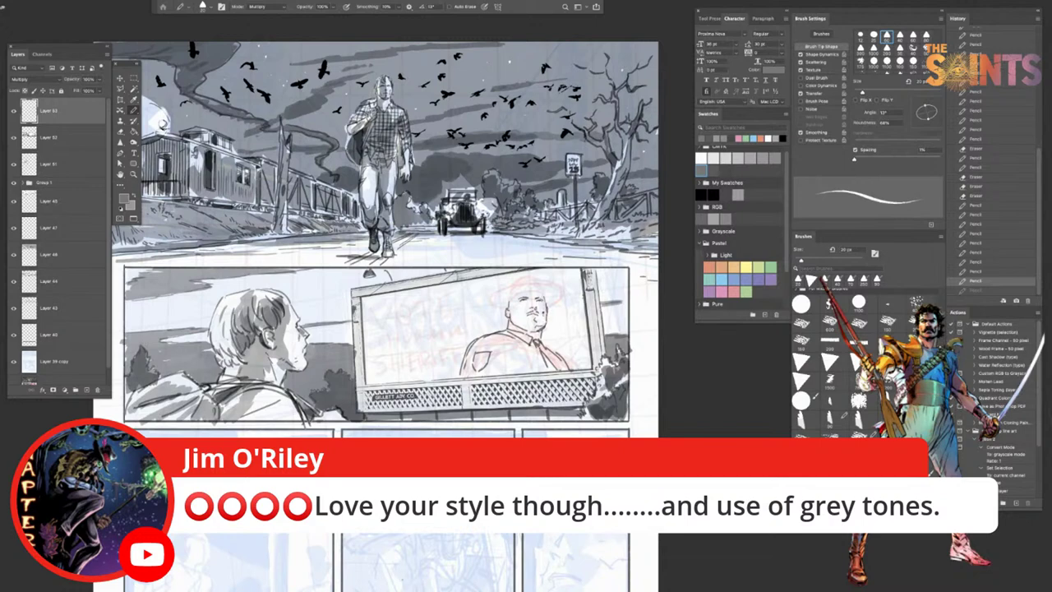
key(ctrl+shift+z)
key(ctrl+z)
key(ctrl+shift+z)
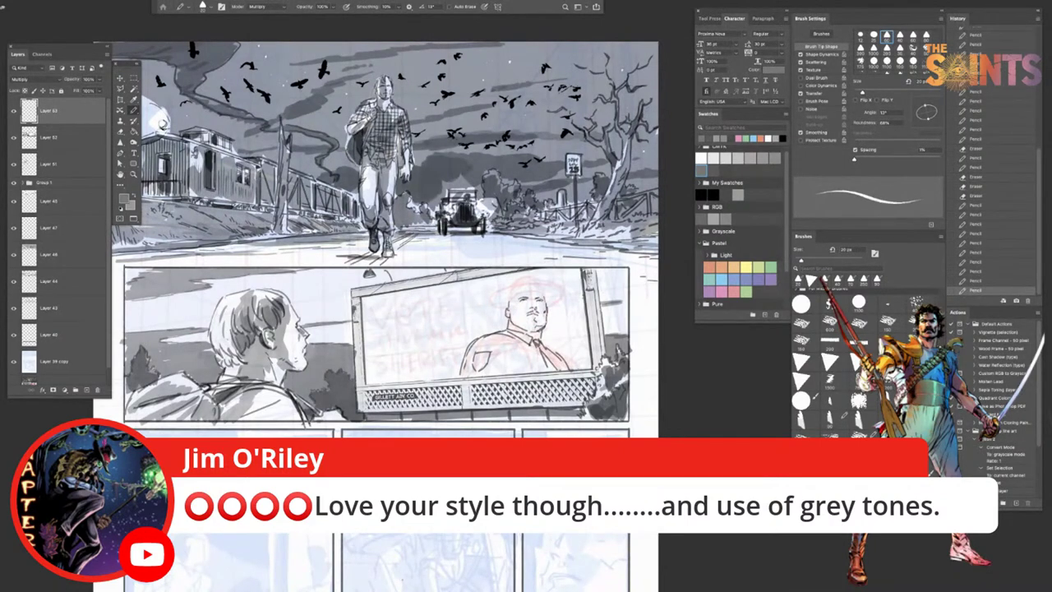
key(ctrl+z)
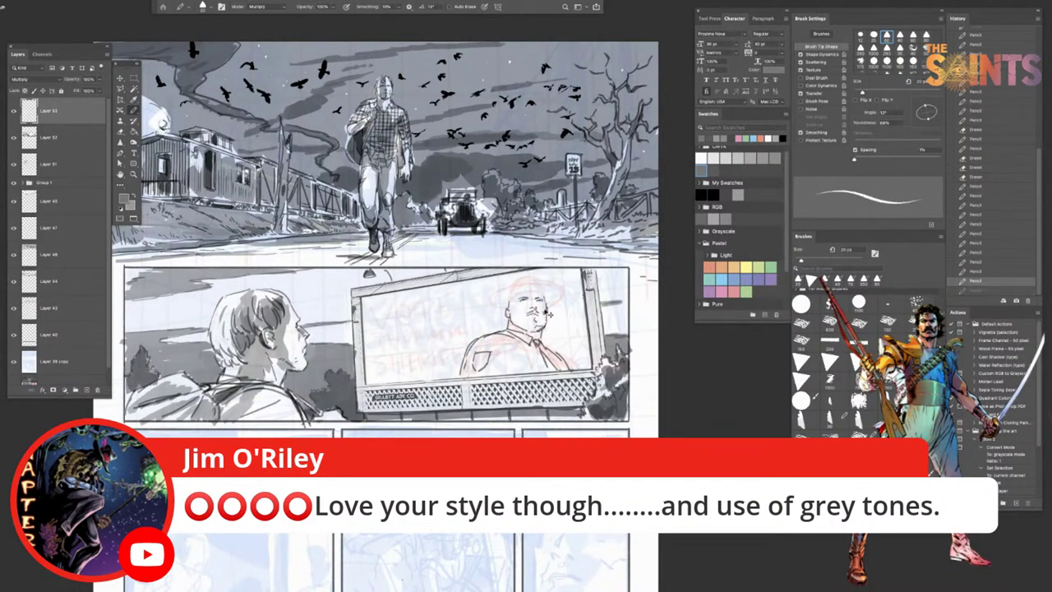
key(ctrl+z)
key(ctrl+shift+z)
key(ctrl+shift+z)
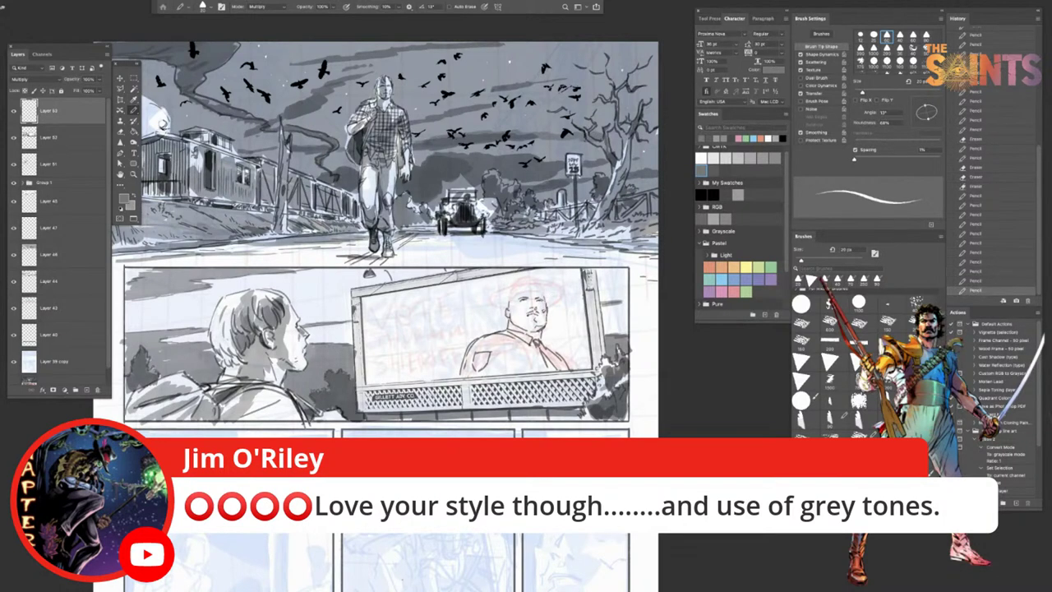
Step: Redraw the contour of the sheriff's cheek and jaw on the side away from the ear
drag(511, 297, 509, 311)
drag(511, 308, 511, 325)
key(ctrl+z)
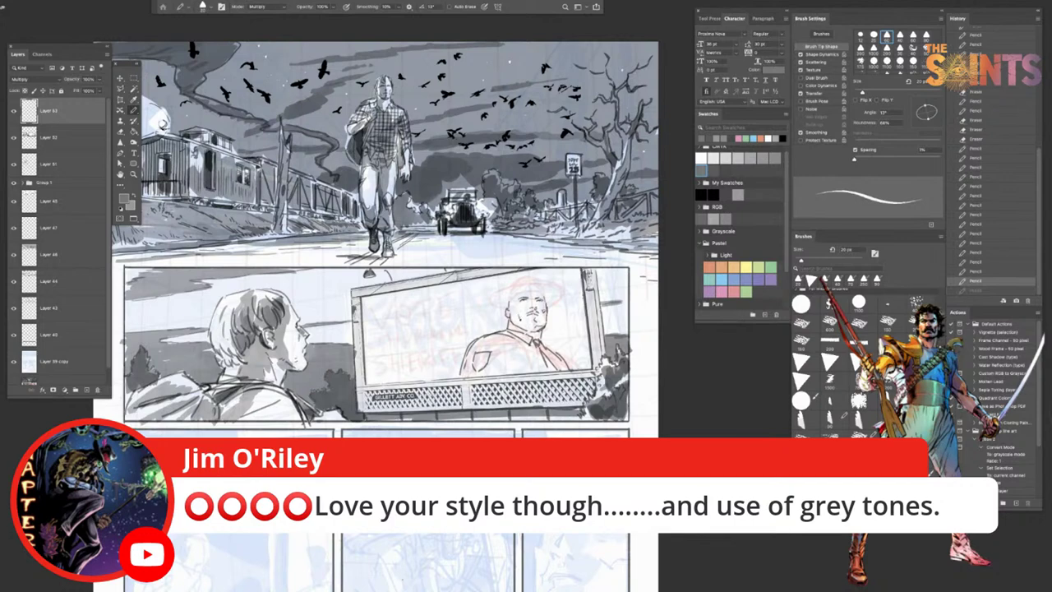
key(ctrl+shift+z)
mouse_move(515, 297)
mouse_down()
mouse_move(510, 310)
mouse_move(543, 324)
mouse_up()
key(ctrl+z)
key(ctrl+z)
key(ctrl+shift+z)
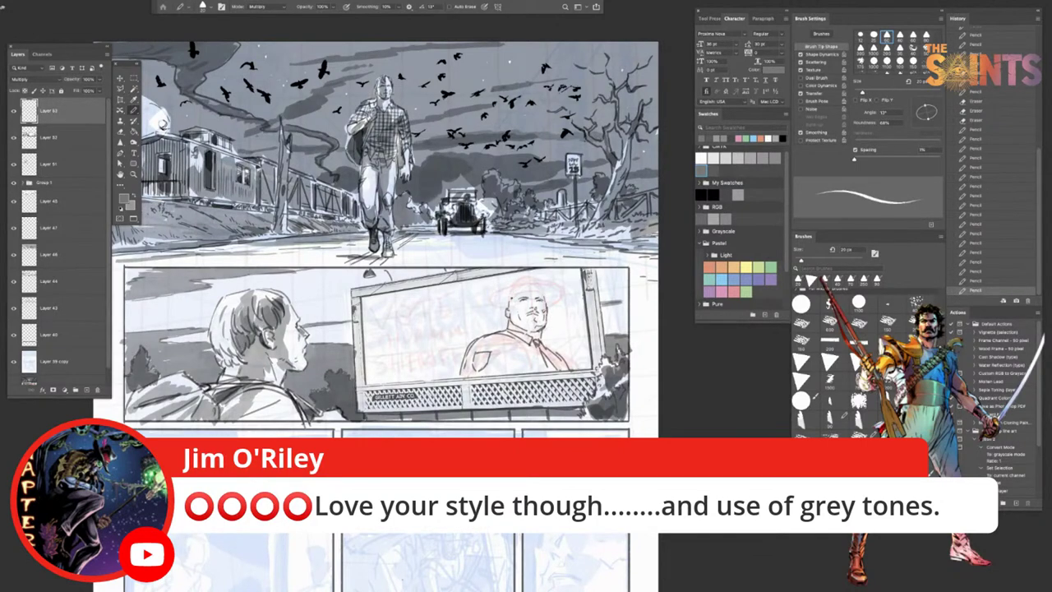
Step: Try small pencil strokes at the sheriff's temple and cheek, toggling the latest strokes to compare them
mouse_move(511, 299)
mouse_down()
mouse_move(507, 311)
mouse_move(517, 294)
mouse_up()
key(ctrl+z)
key(ctrl+z)
key(ctrl+shift+z)
mouse_move(510, 307)
mouse_down()
mouse_move(519, 326)
mouse_move(515, 307)
mouse_up()
key(ctrl+z)
key(ctrl+z)
key(ctrl+z)
key(ctrl+shift+z)
key(ctrl+z)
key(ctrl+shift+z)
key(ctrl+z)
key(ctrl+shift+z)
key(ctrl+z)
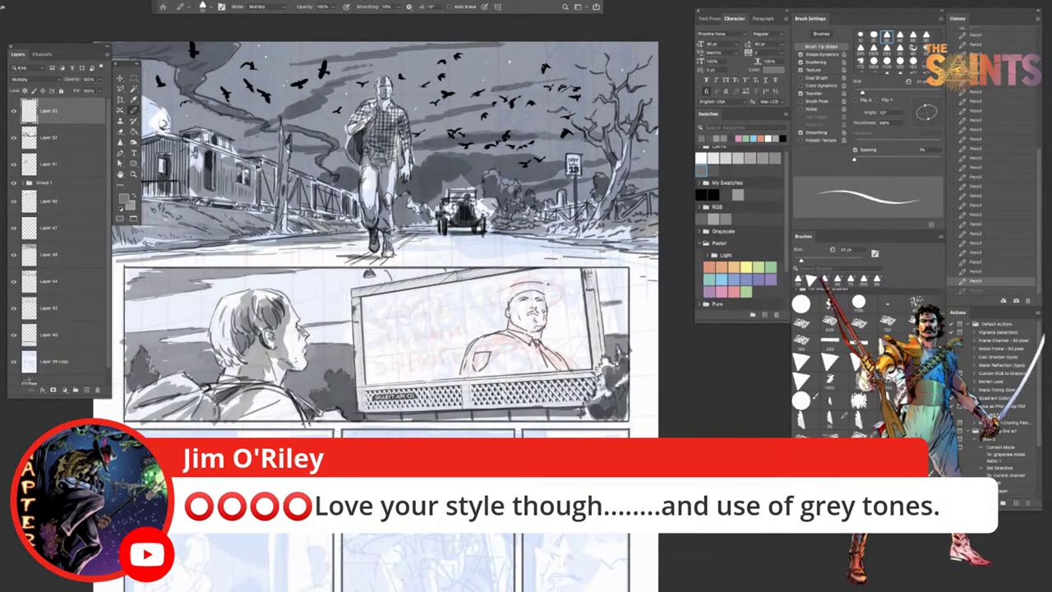
key(ctrl+shift+z)
Step: Draw the wide brim and crown of the sheriff's hat over the red sketch
mouse_move(516, 285)
mouse_down()
mouse_move(491, 298)
mouse_move(506, 307)
mouse_up()
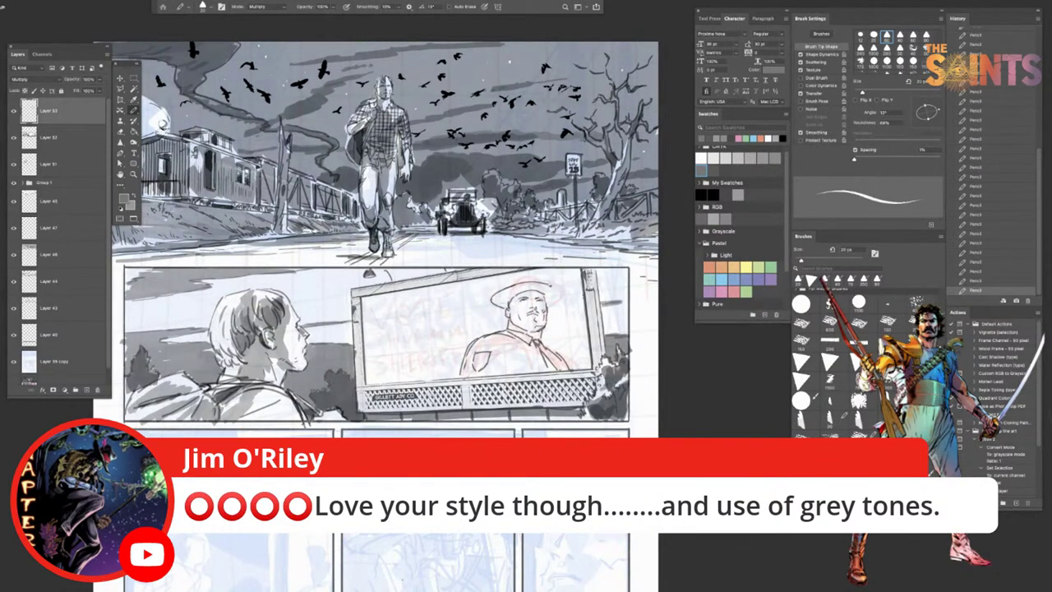
drag(561, 286, 548, 309)
key(super+z)
key(super+z)
drag(562, 300, 540, 302)
key(super+z)
drag(513, 281, 541, 281)
key(super+z)
key(super+z)
key(super+z)
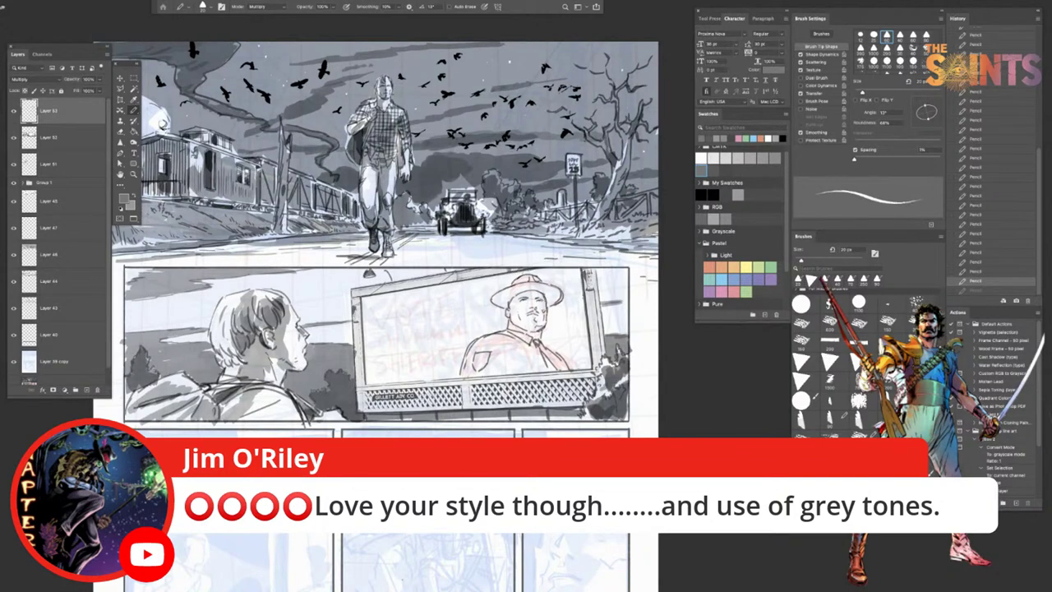
Step: Clean up and redraw the side of the hat's crown where it meets the brim
drag(513, 281, 521, 284)
key(b)
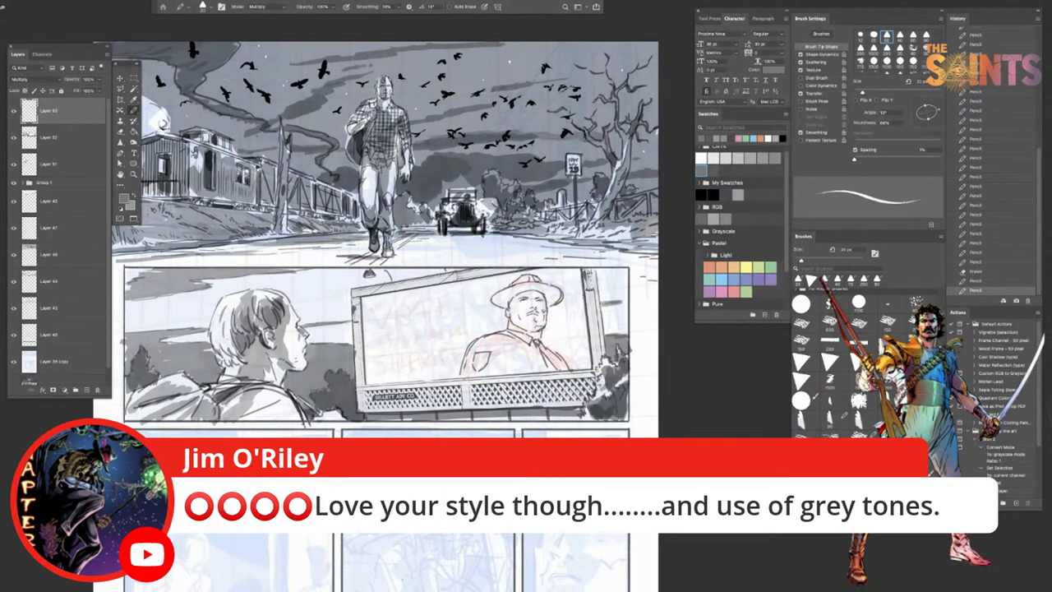
drag(513, 279, 523, 287)
drag(516, 283, 524, 287)
Step: Pencil the sheriff's shirt front with its folds and chest pocket beside the necktie
mouse_move(507, 341)
mouse_down()
mouse_move(529, 372)
mouse_move(526, 360)
mouse_up()
key(super+z)
drag(515, 338, 542, 375)
key(super+z)
mouse_move(515, 340)
mouse_down()
mouse_move(538, 370)
mouse_move(556, 364)
mouse_move(530, 361)
mouse_up()
key(super+z)
drag(517, 352, 514, 358)
mouse_move(519, 352)
mouse_down()
mouse_move(527, 370)
mouse_move(539, 359)
mouse_move(541, 369)
mouse_up()
key(super+z)
key(super+z)
Step: Try to fill the sheriff's sleeve patch with small lettering
mouse_move(478, 357)
mouse_down()
mouse_move(489, 353)
mouse_move(483, 361)
mouse_up()
key(super+z)
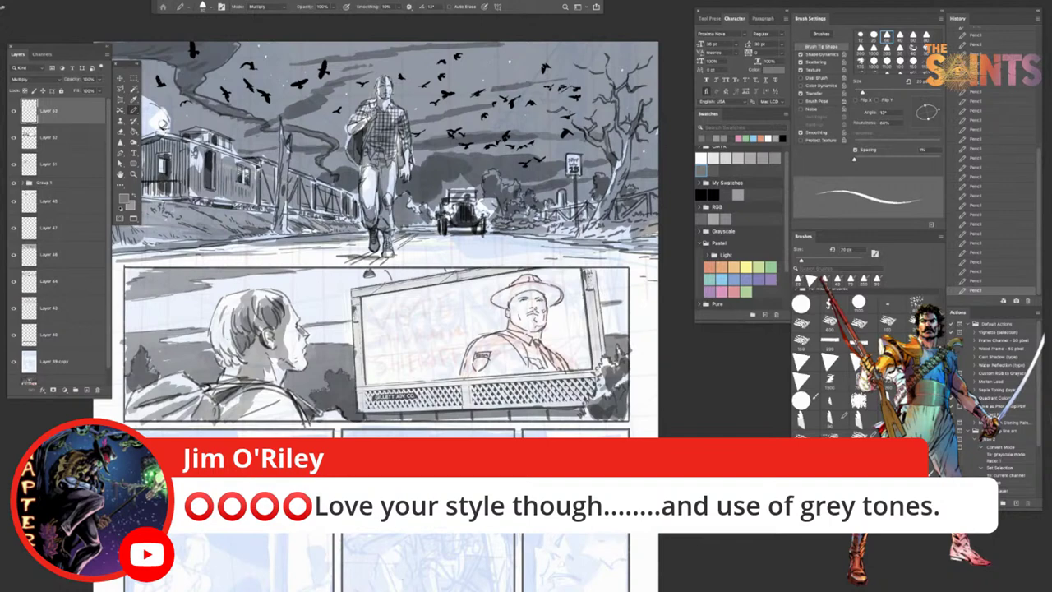
key(ctrl+z)
key(ctrl+z)
key(ctrl+z)
key(ctrl+z)
key(ctrl+z)
key(ctrl+z)
key(ctrl+z)
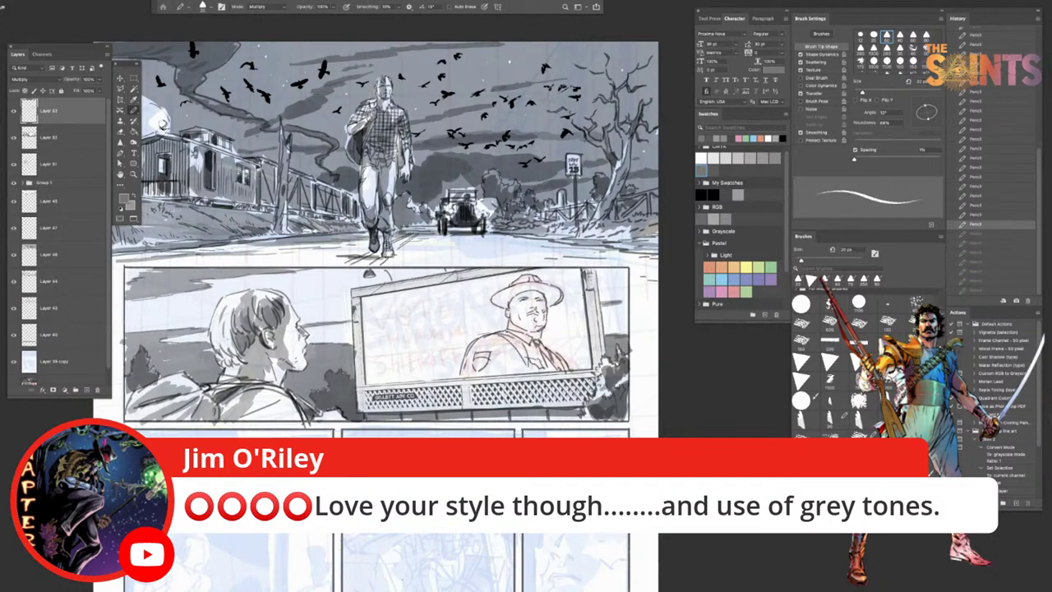
Step: Pencil the border detail of the sleeve patch, then check the portrait on a clean canvas
key(super+z)
drag(476, 357, 491, 358)
key(super+z)
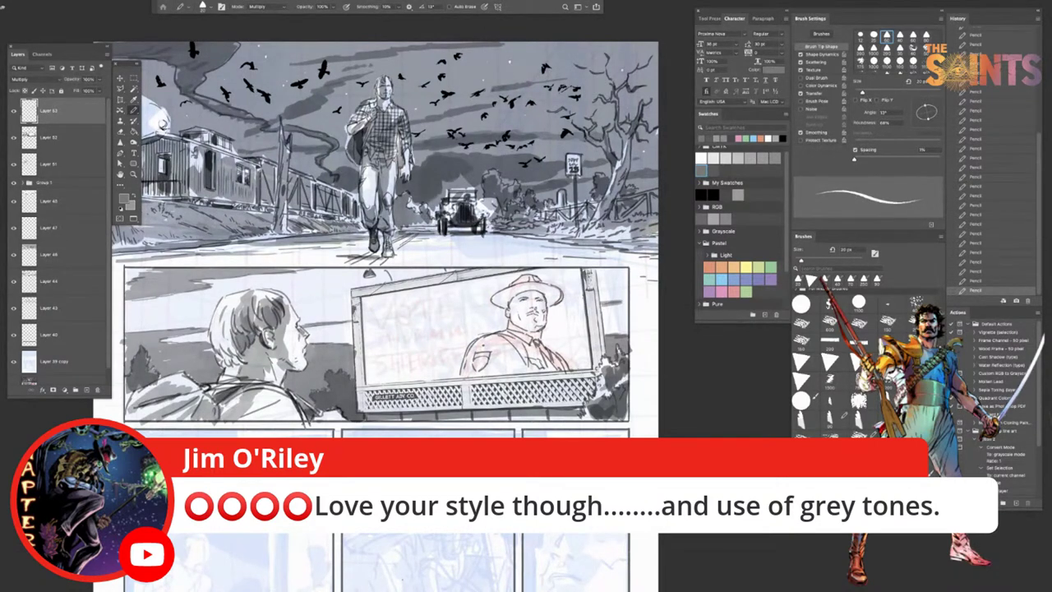
key(Tab)
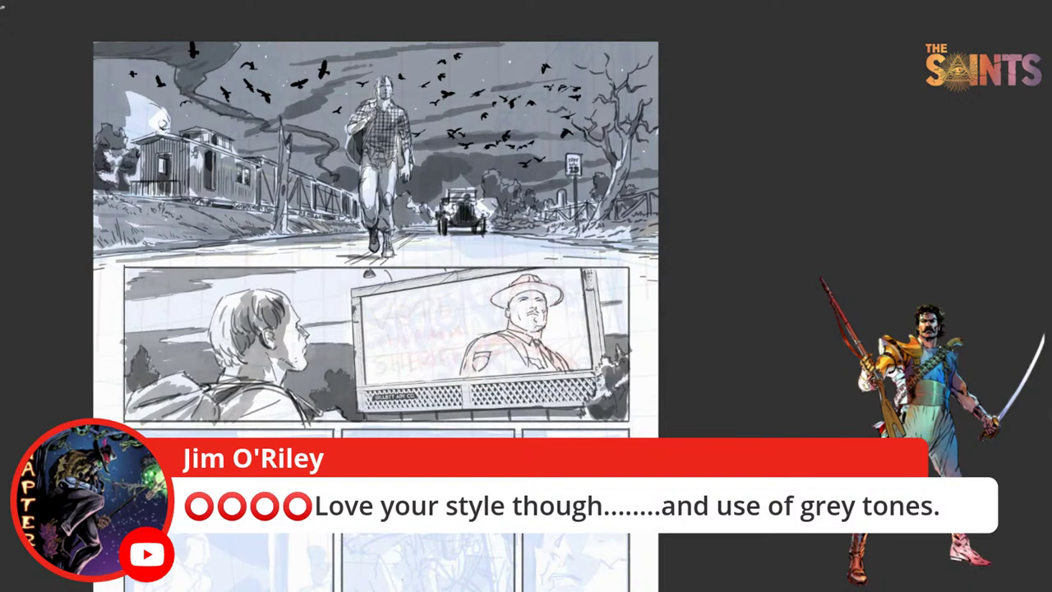
key(Tab)
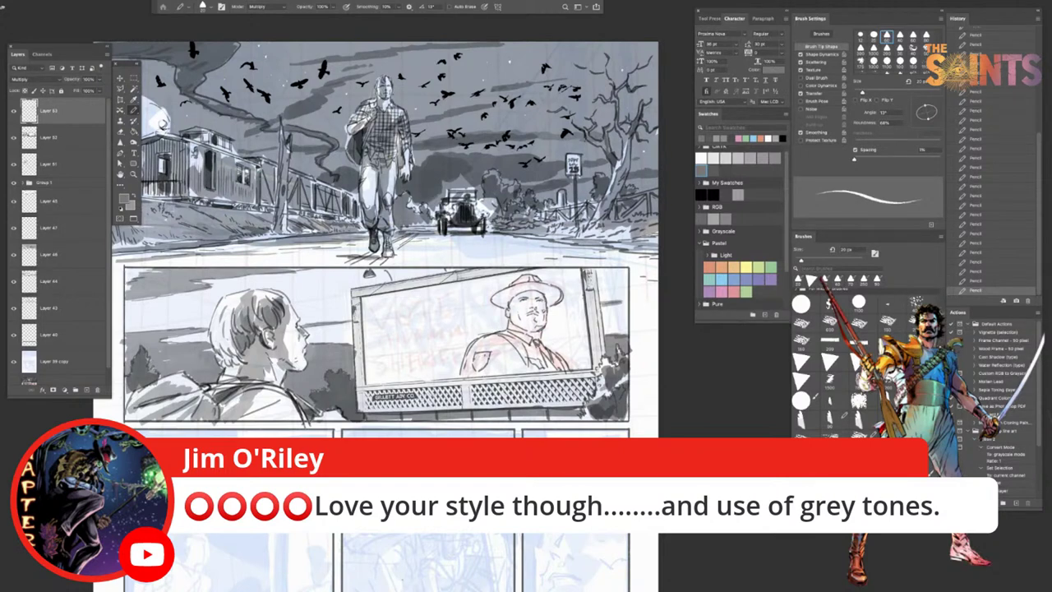
Step: Draw a star emblem inside the sheriff's sleeve patch and touch up the shirt lines
drag(479, 355, 487, 362)
key(b)
drag(479, 354, 486, 361)
drag(482, 356, 487, 363)
key(ctrl+z)
key(ctrl+z)
key(ctrl+z)
key(ctrl+z)
key(ctrl+z)
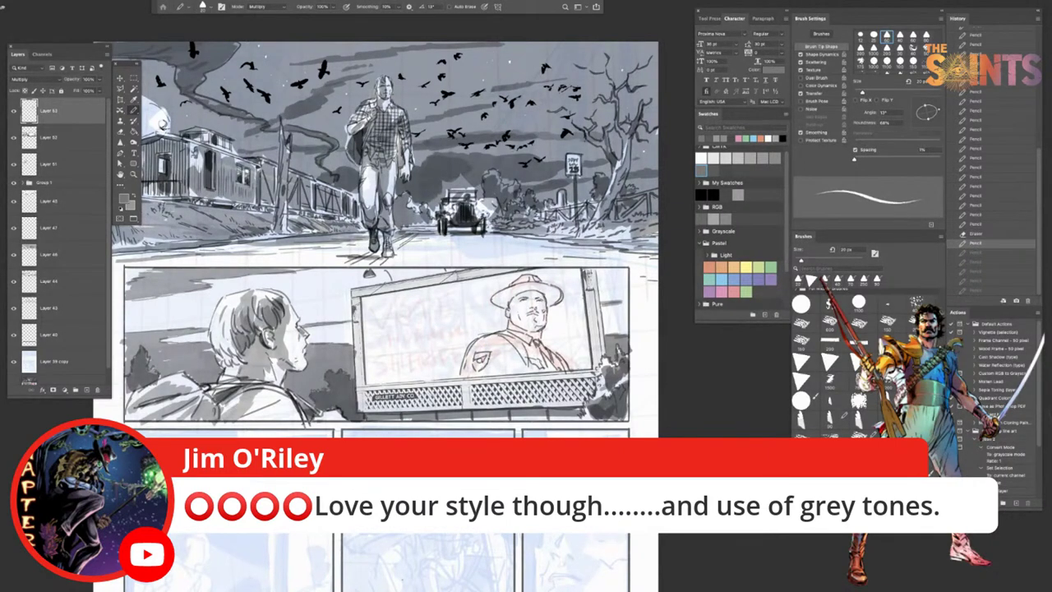
mouse_move(484, 353)
mouse_down()
mouse_move(490, 342)
mouse_move(488, 361)
mouse_up()
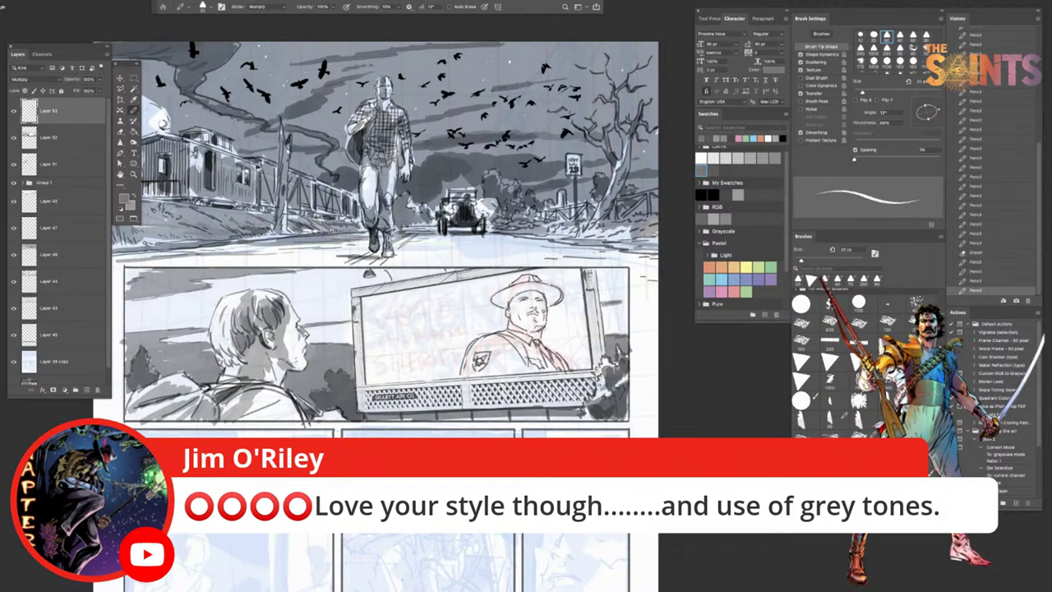
drag(482, 355, 487, 361)
drag(483, 356, 486, 361)
drag(482, 356, 485, 363)
mouse_move(479, 358)
mouse_down()
mouse_move(488, 334)
mouse_move(489, 345)
mouse_move(508, 331)
mouse_move(548, 372)
mouse_up()
key(super+z)
Step: Enlarge the pencil to 200 px, pick a medium gray and tone the sheriff's hat
key(bracketright)
key(bracketright)
key(bracketright)
key(bracketright)
key(bracketright)
key(bracketright)
key(bracketright)
key(bracketright)
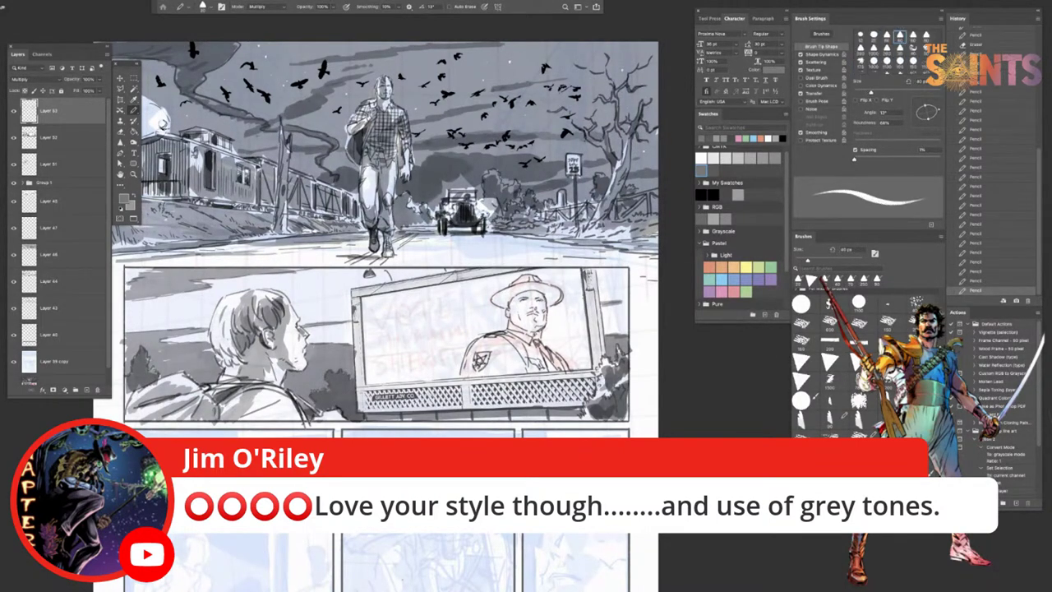
key(bracketright)
key(bracketright)
key(bracketright)
key(bracketright)
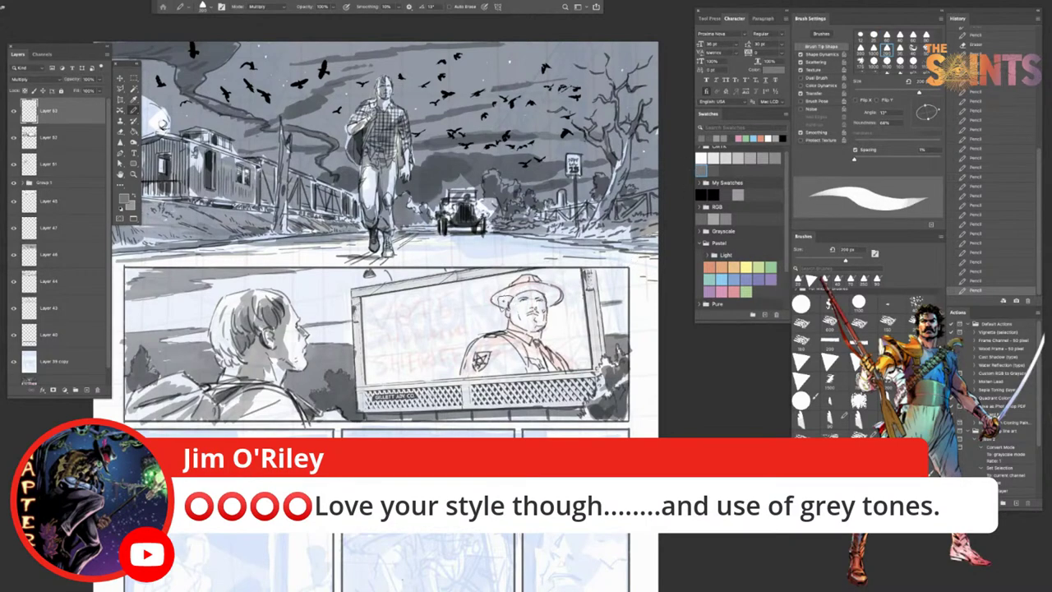
click(760, 157)
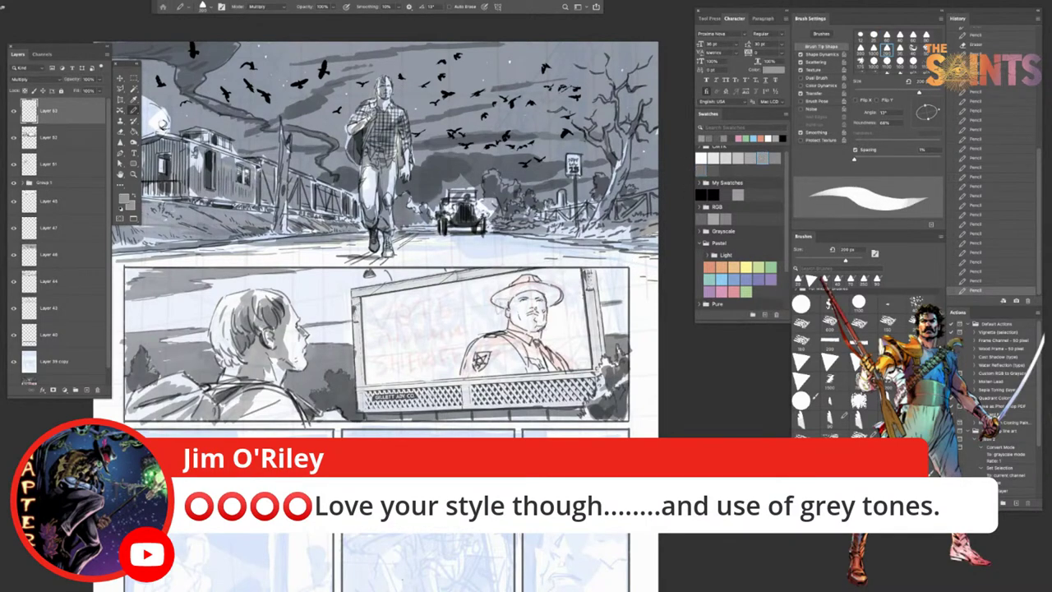
mouse_move(506, 300)
mouse_down()
mouse_move(541, 286)
mouse_move(559, 289)
mouse_move(555, 302)
mouse_move(560, 291)
mouse_up()
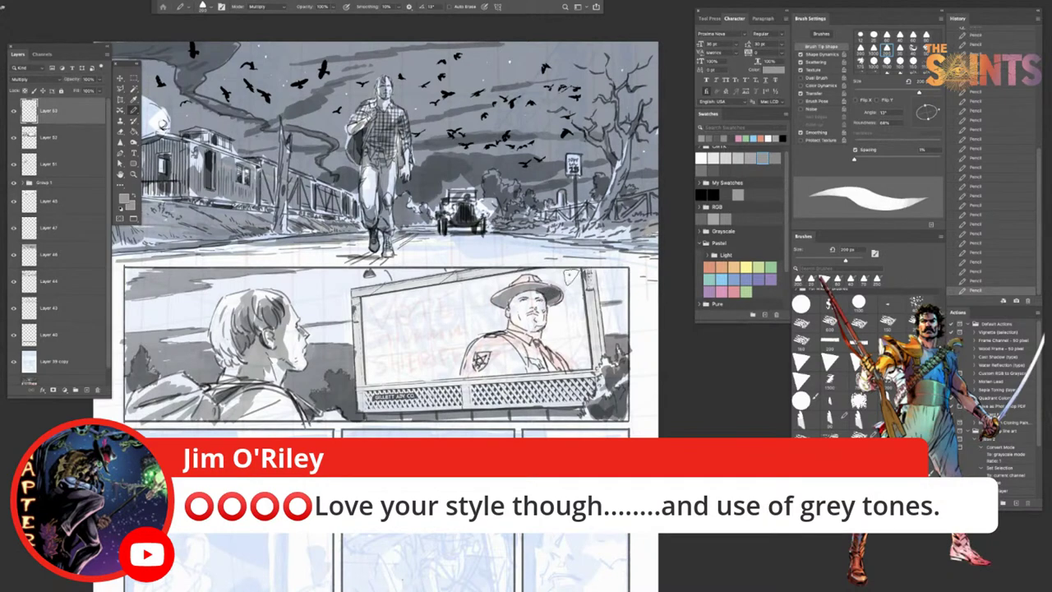
key(ctrl+z)
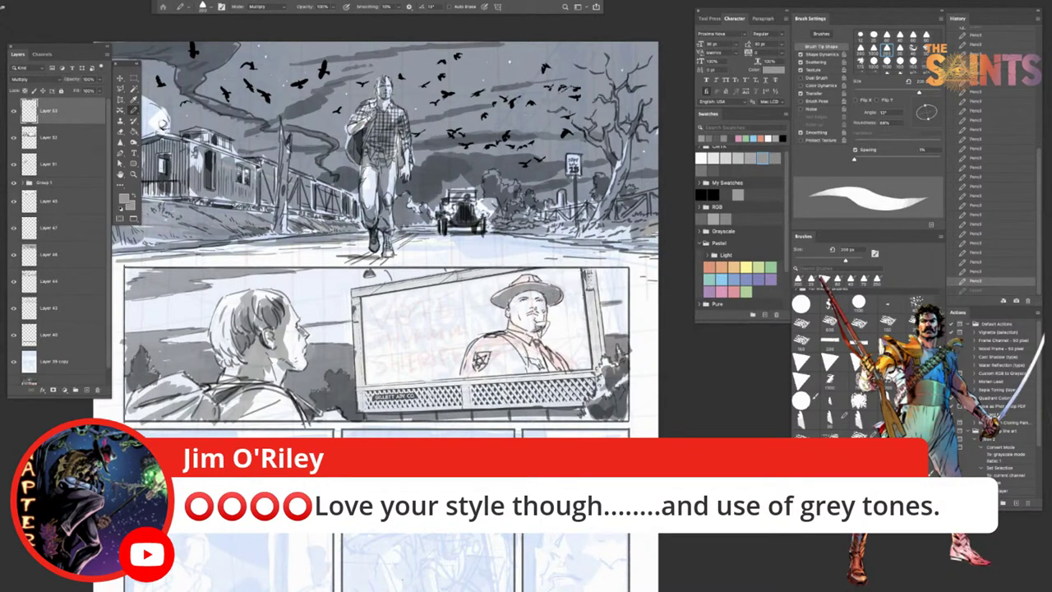
key(ctrl+shift+z)
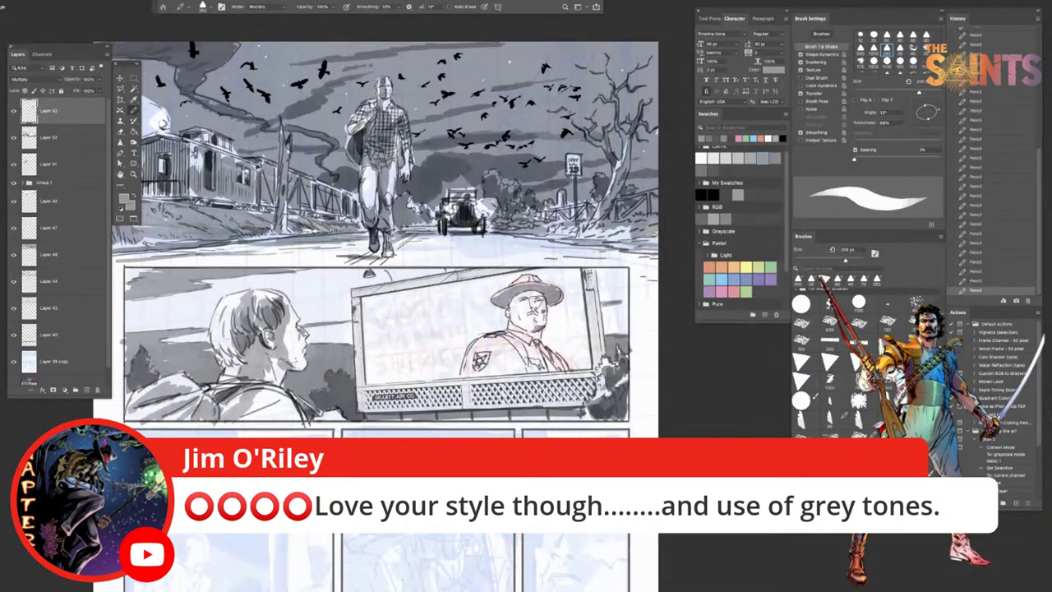
key(ctrl+z)
Step: Add gray tone to the sheriff's face, necktie and far shoulder, undoing the unwanted strokes
mouse_move(537, 302)
mouse_down()
mouse_move(510, 316)
mouse_move(519, 306)
mouse_move(551, 337)
mouse_move(539, 337)
mouse_move(543, 325)
mouse_move(546, 361)
mouse_move(539, 339)
mouse_move(555, 373)
mouse_move(567, 365)
mouse_up()
key(ctrl+z)
key(ctrl+z)
key(ctrl+z)
key(ctrl+z)
Step: Switch to a darker gray and reduce the pencil size to 25 px for fine linework on the billboard
key(bracketleft)
key(bracketleft)
key(bracketleft)
key(bracketleft)
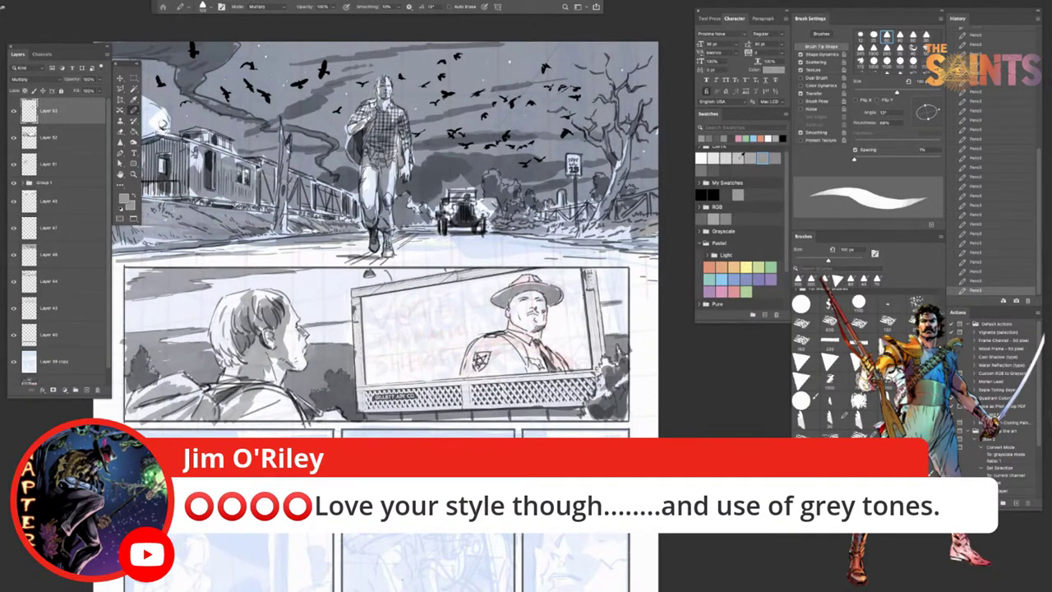
click(737, 155)
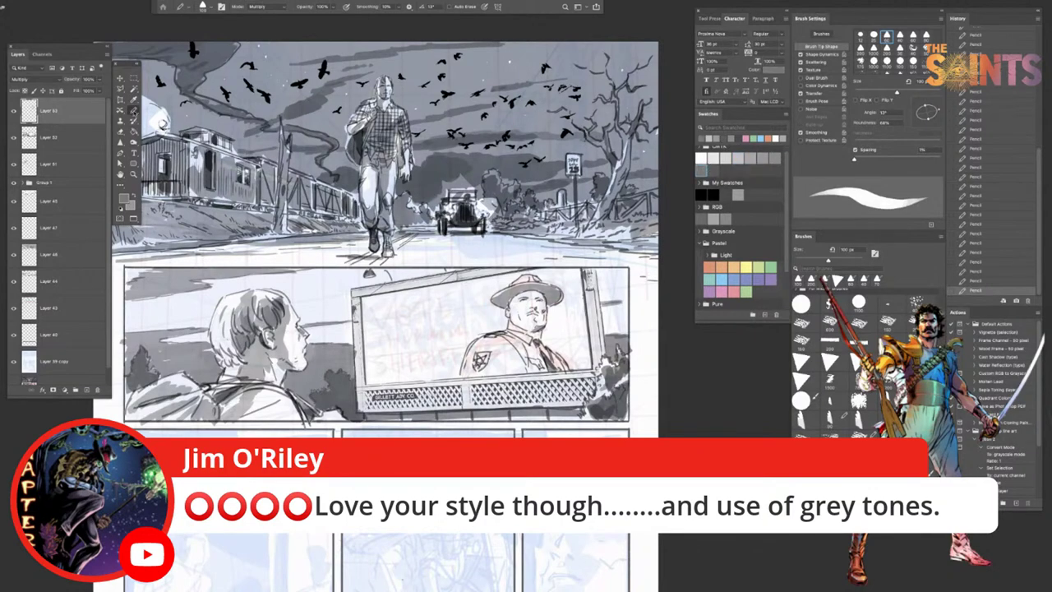
key([)
key([)
key([)
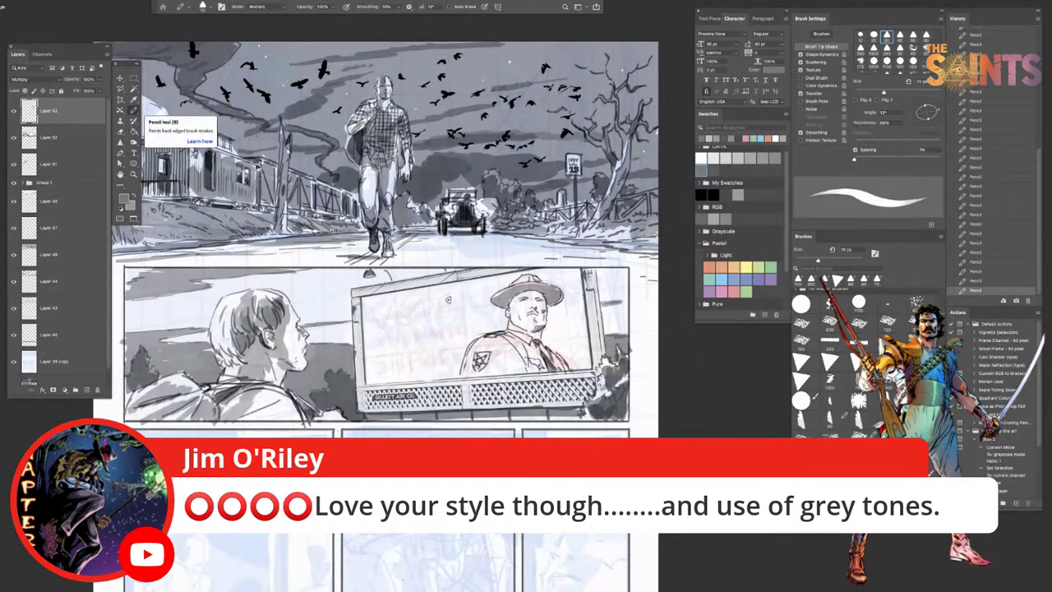
key([)
key([)
key([)
key([)
key([)
key([)
key([)
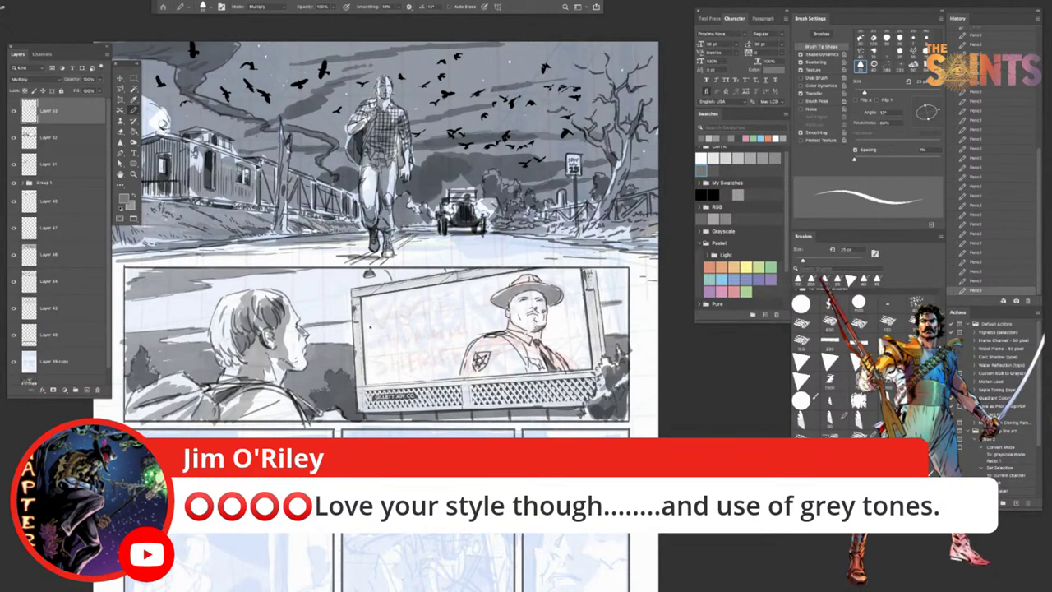
Step: Draw slanted lettering guide lines across the billboard's blank area, following the sign's perspective
drag(370, 326, 465, 316)
drag(368, 330, 456, 320)
drag(377, 349, 461, 338)
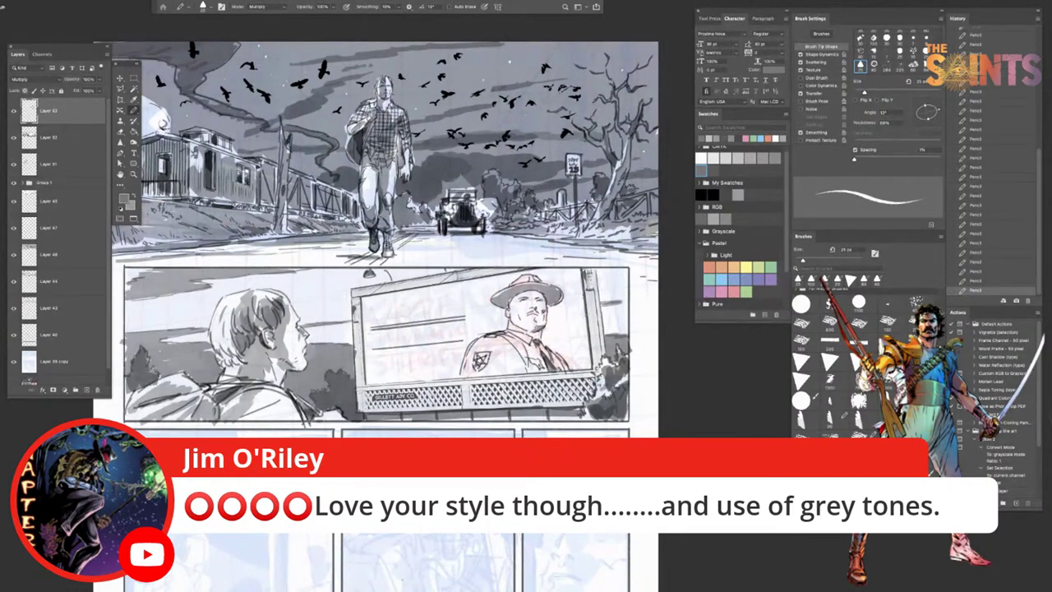
key(ctrl+z)
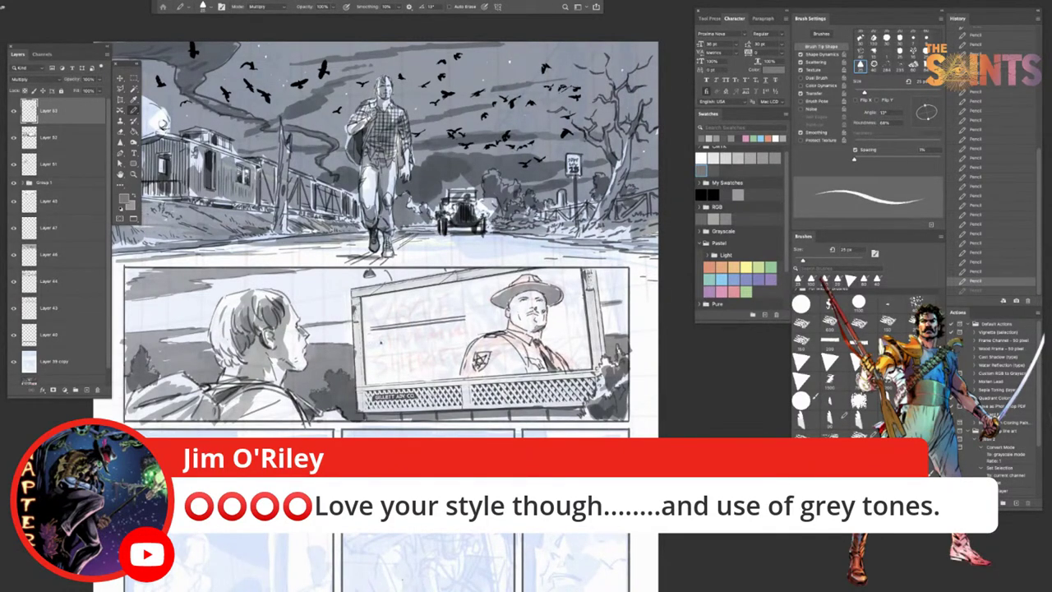
drag(370, 351, 462, 337)
drag(375, 352, 464, 341)
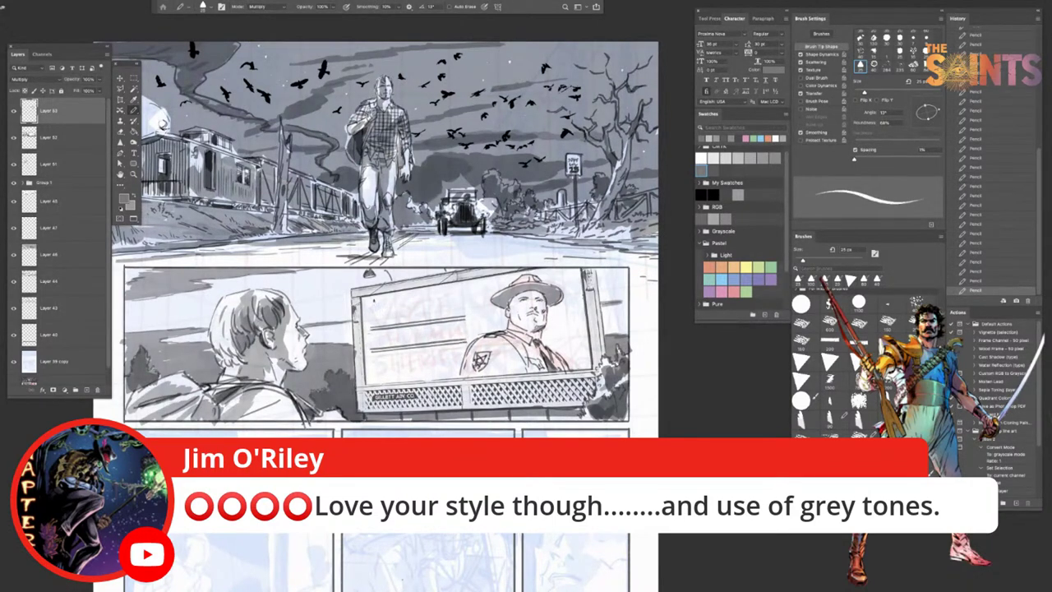
mouse_move(371, 301)
mouse_down()
mouse_move(380, 325)
mouse_move(390, 299)
mouse_move(404, 319)
mouse_move(407, 297)
mouse_up()
key(ctrl+z)
key(ctrl+z)
key(ctrl+z)
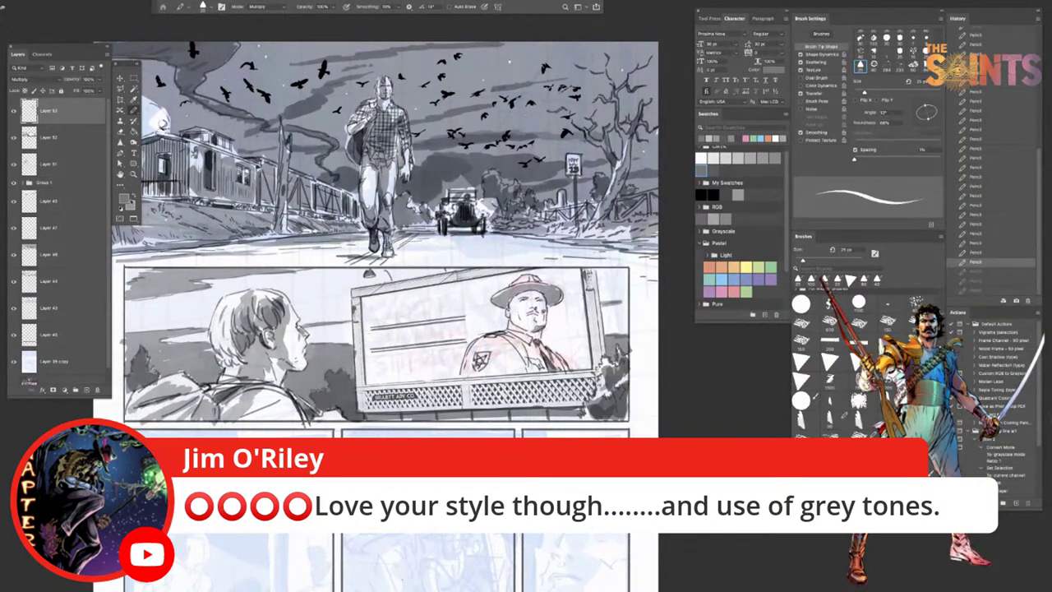
Step: Add the text VOTE over the upper part of the billboard
click(135, 153)
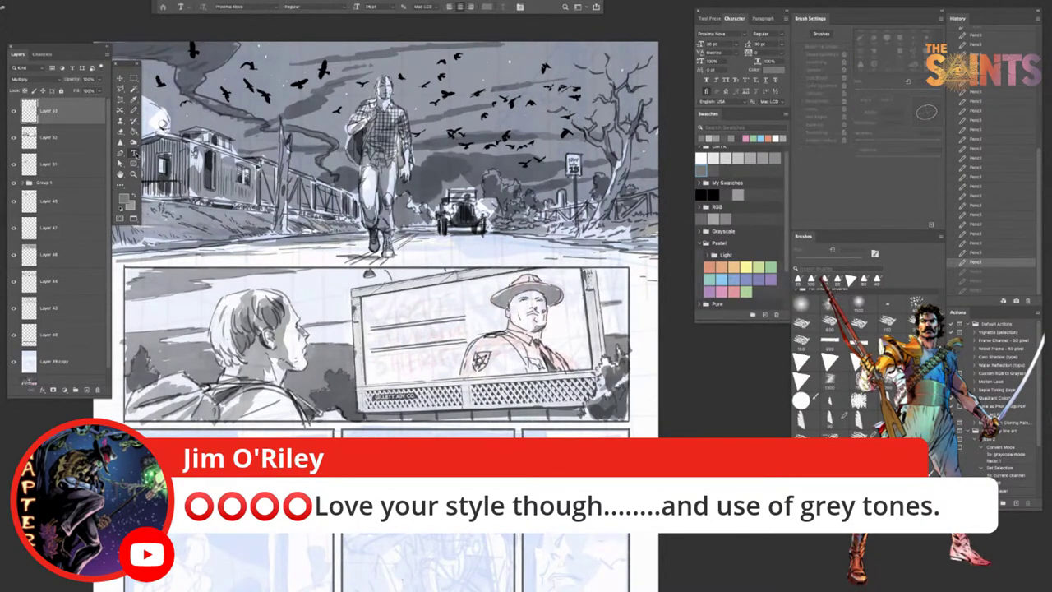
click(380, 312)
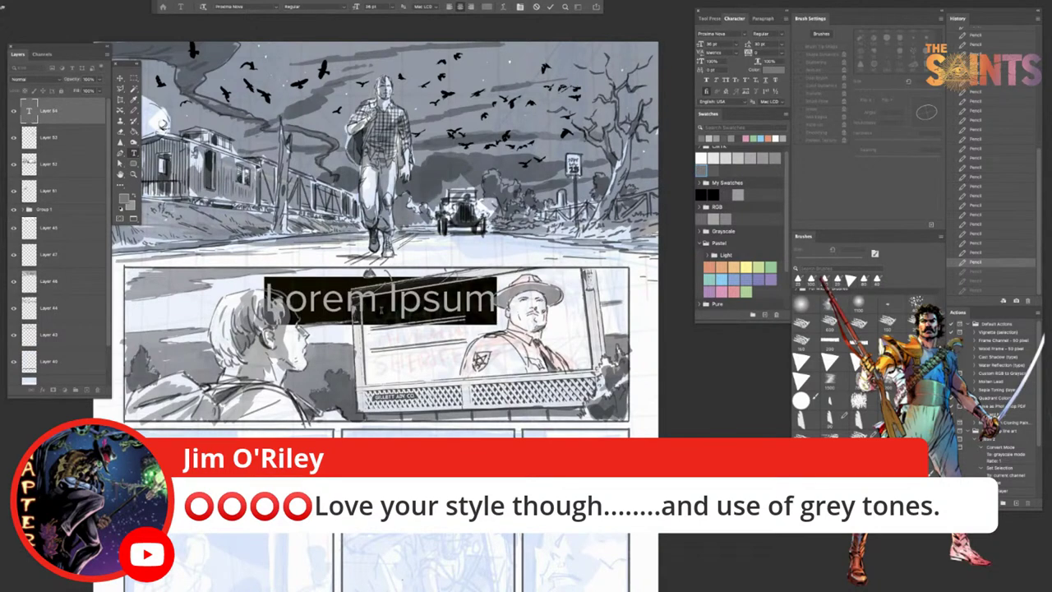
text(VOTE)
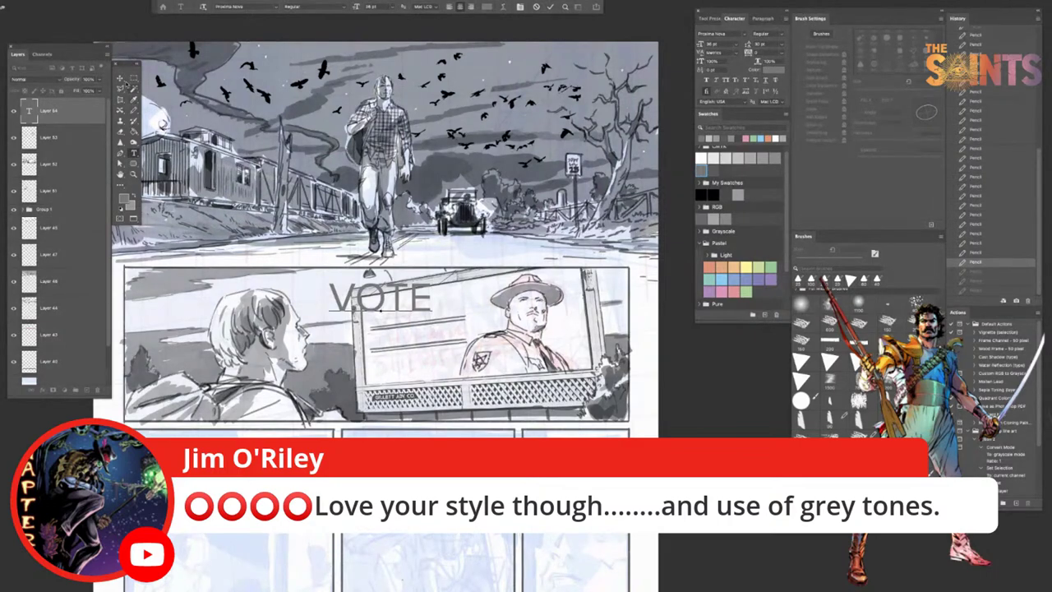
Step: Try the Akzidenz-Grotesk BQ Light Condensed font on the VOTE text and return it to Proxima Nova
drag(330, 300, 451, 298)
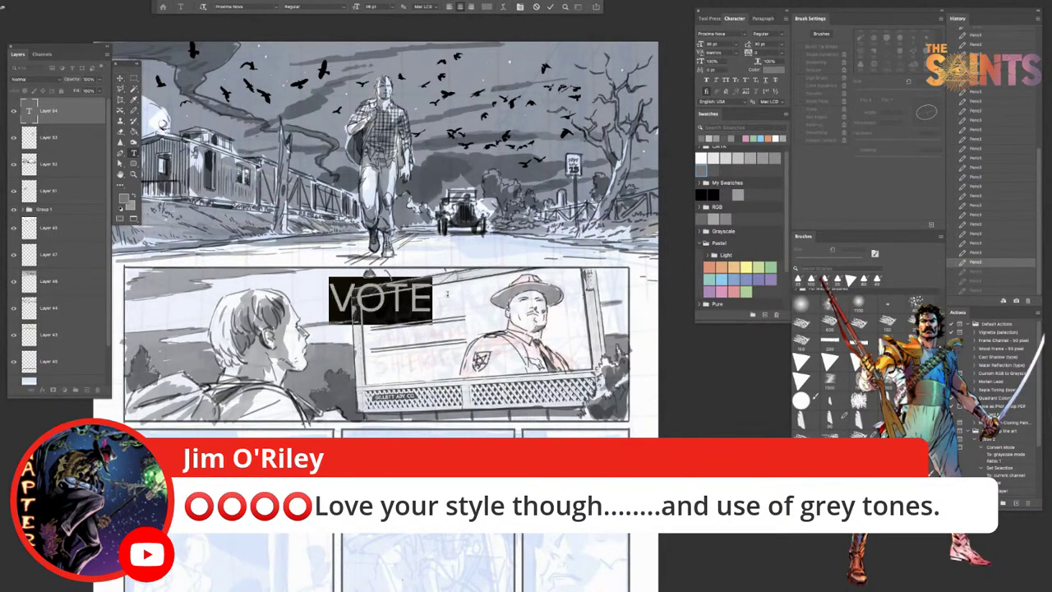
click(279, 10)
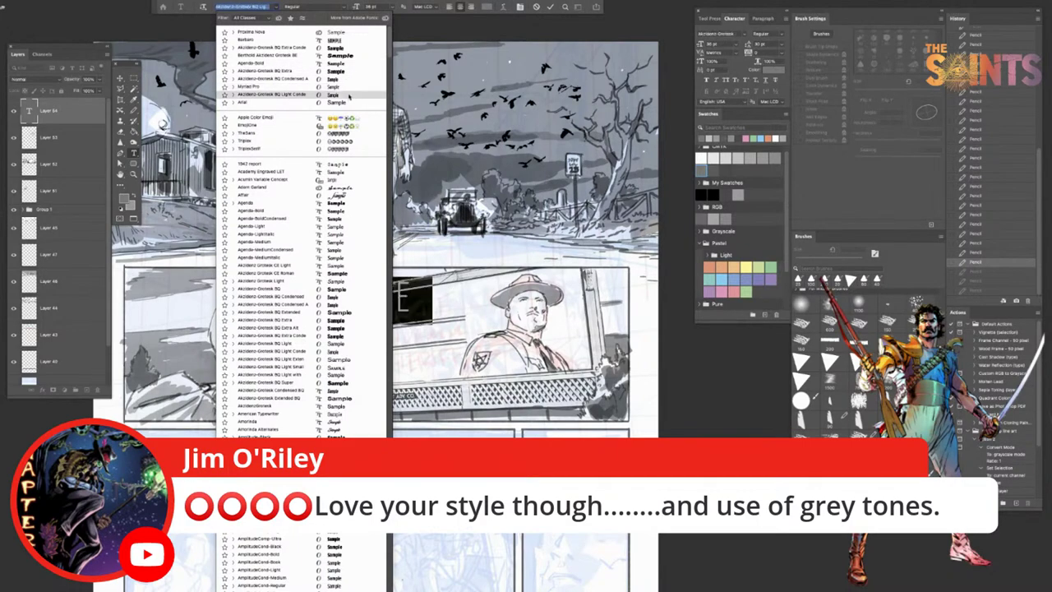
click(350, 94)
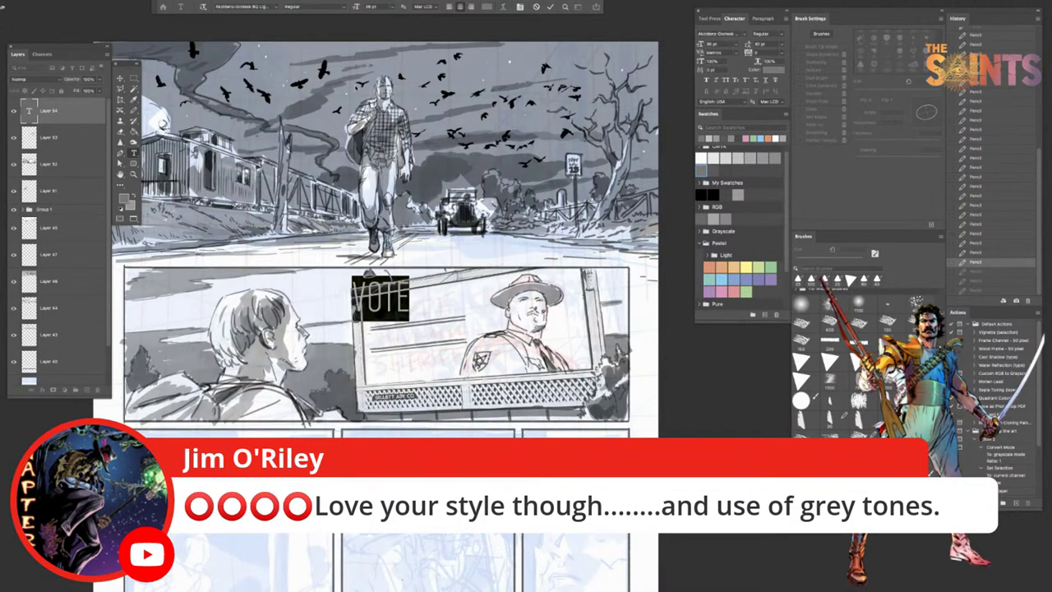
click(276, 9)
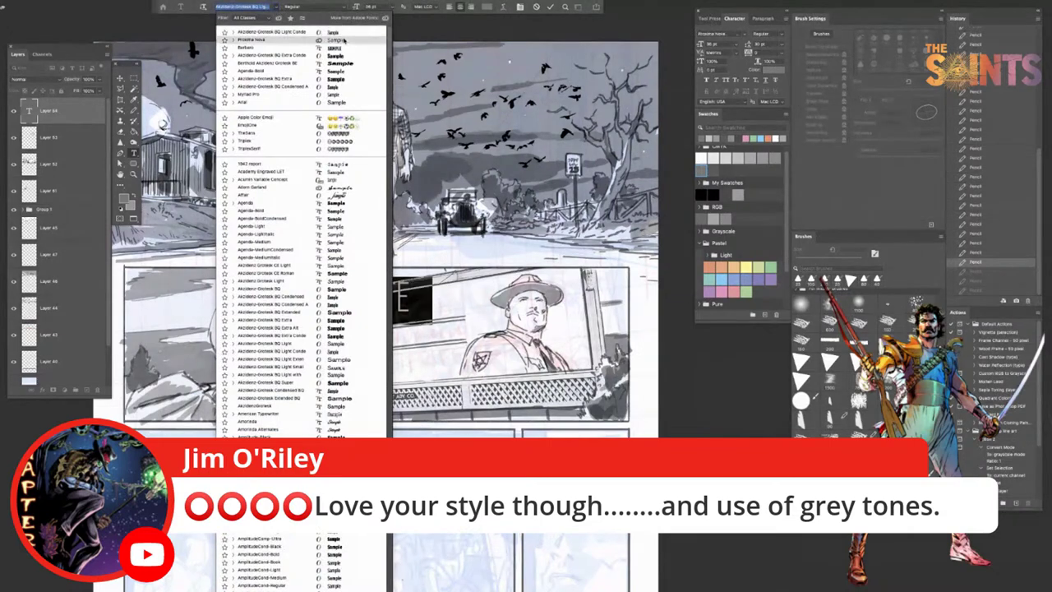
click(347, 34)
Step: Rasterize the VOTE text layer
click(120, 78)
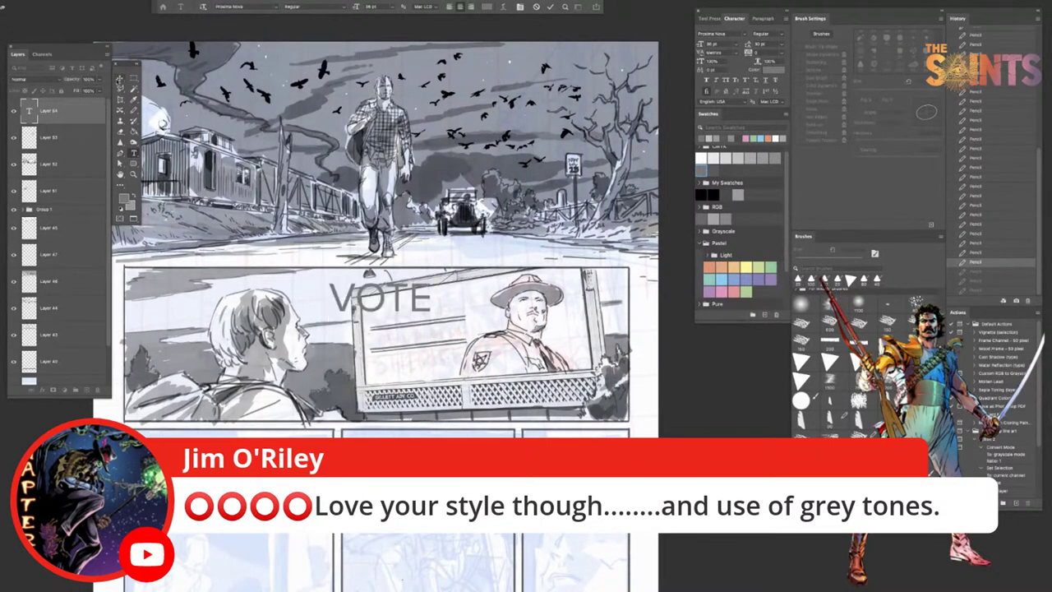
key(super+t)
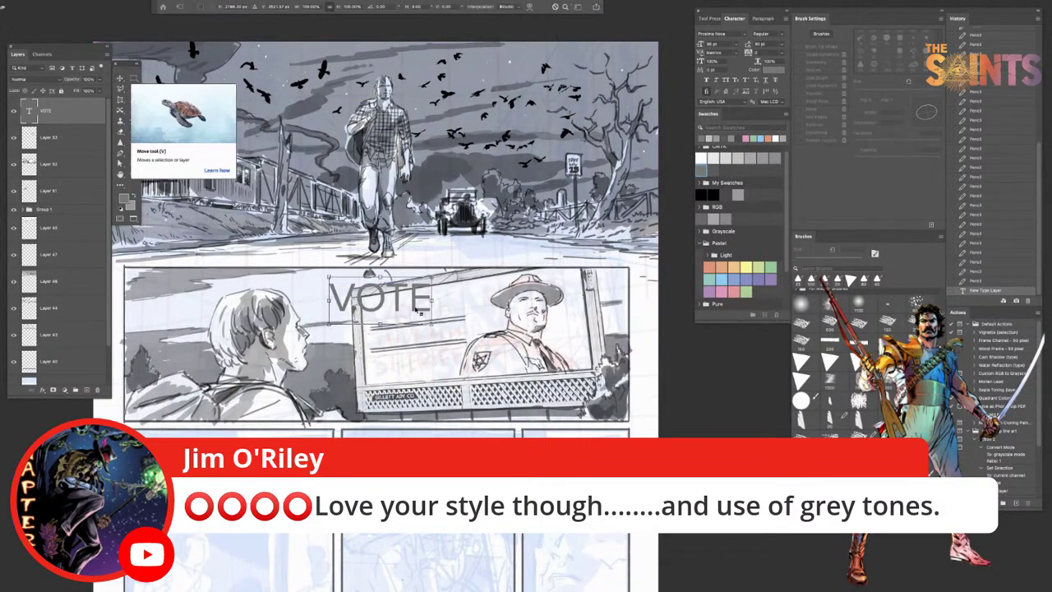
right_click(66, 108)
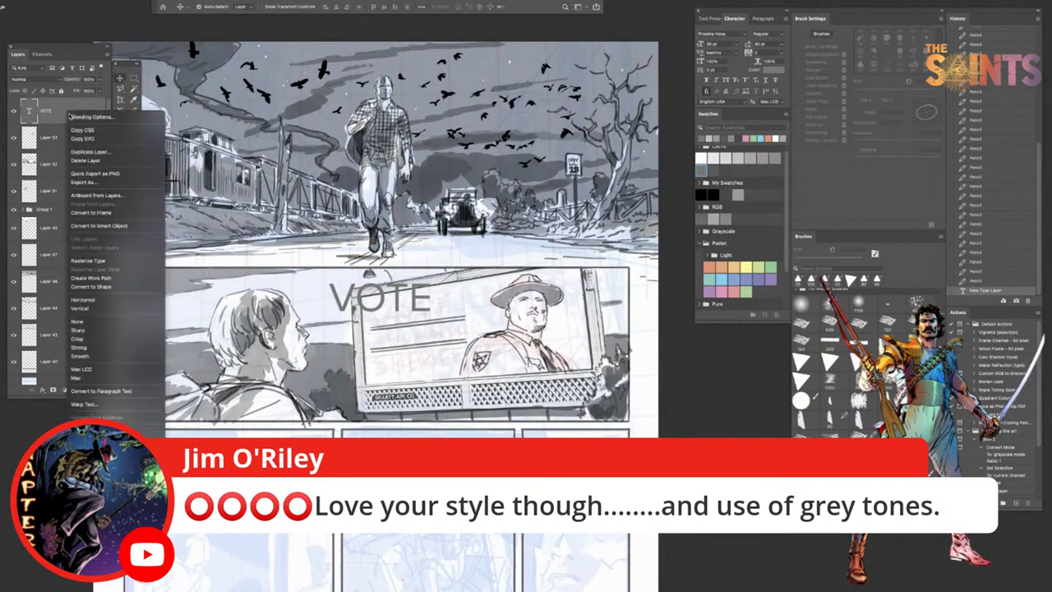
click(115, 263)
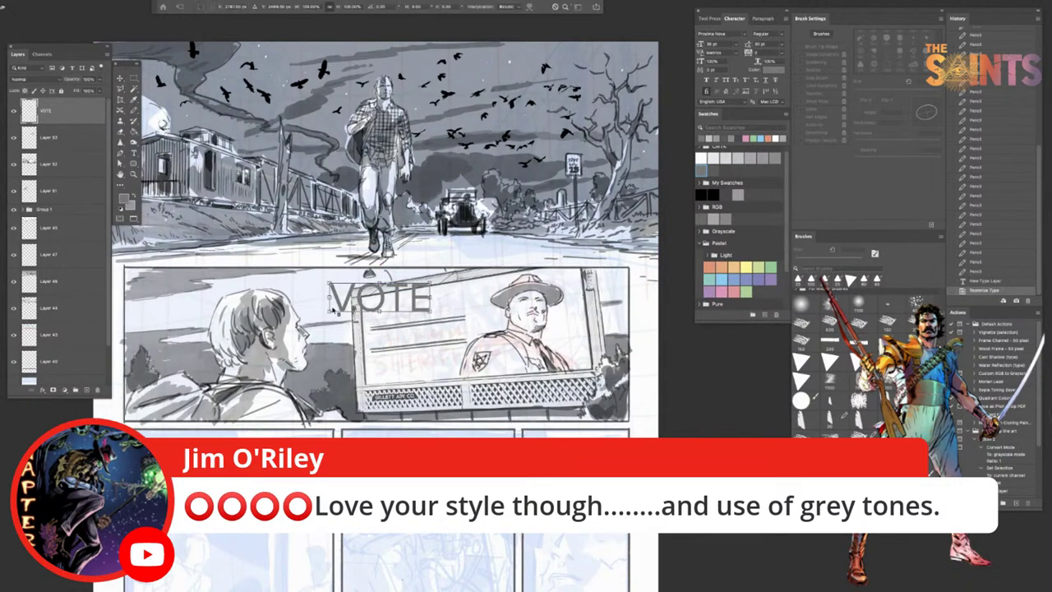
Step: Distort the VOTE lettering to match the billboard's perspective and seat it above the upper guide lines
right_click(338, 307)
click(369, 350)
mouse_move(374, 298)
mouse_down()
mouse_move(420, 306)
mouse_move(375, 325)
mouse_move(374, 298)
mouse_up()
drag(475, 294, 457, 287)
mouse_move(475, 322)
mouse_down()
mouse_move(459, 318)
mouse_move(464, 305)
mouse_up()
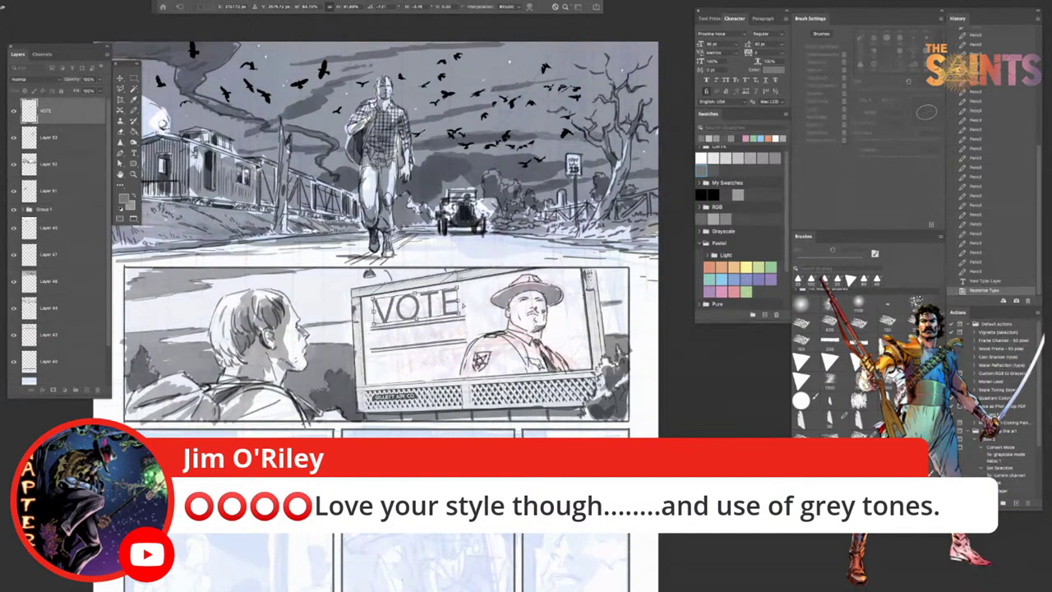
drag(375, 325, 381, 316)
drag(379, 319, 377, 321)
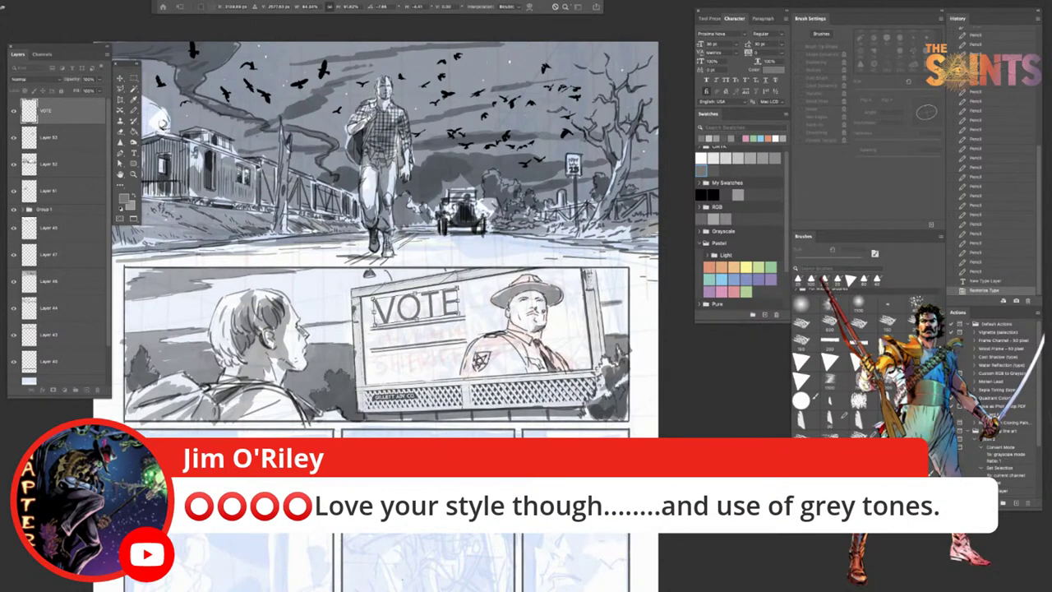
drag(457, 288, 462, 313)
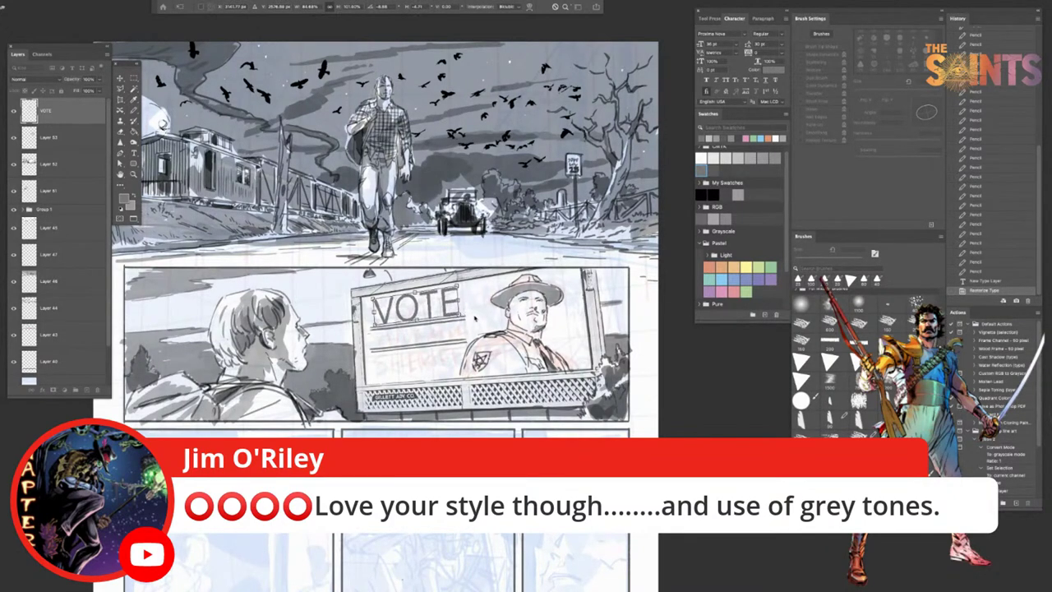
key(Return)
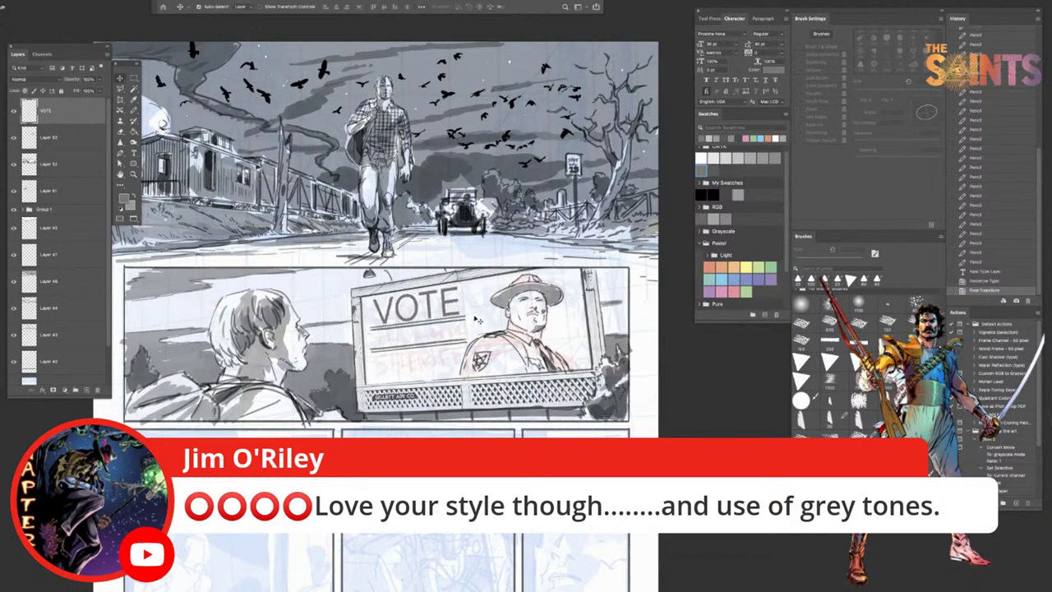
Step: Scale the VOTE lettering down slightly and nudge it toward the billboard's left edge
key(ctrl+t)
drag(458, 322, 460, 315)
key(Left)
key(Left)
key(Left)
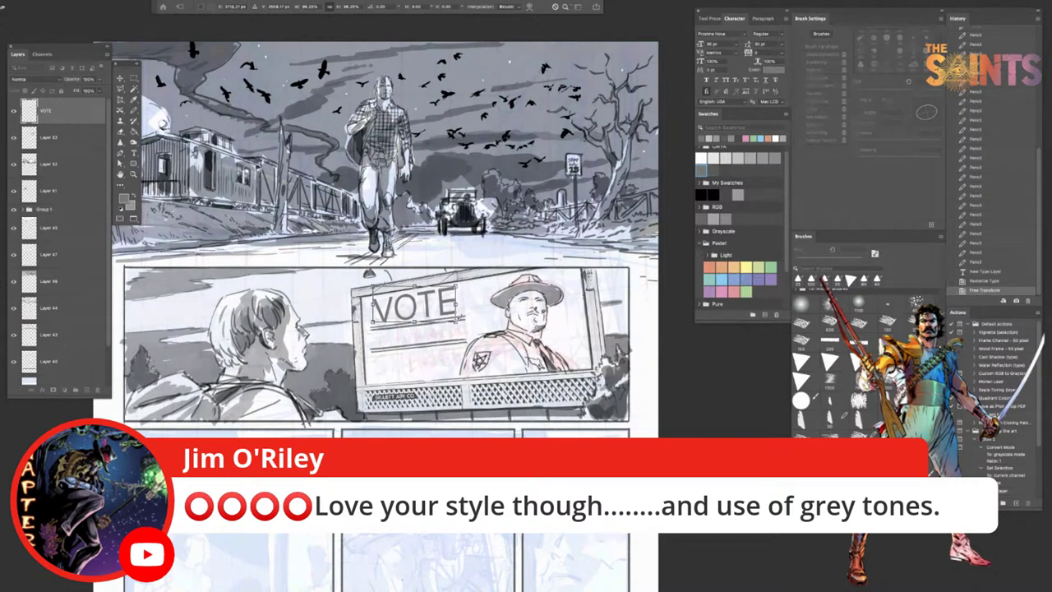
key(Return)
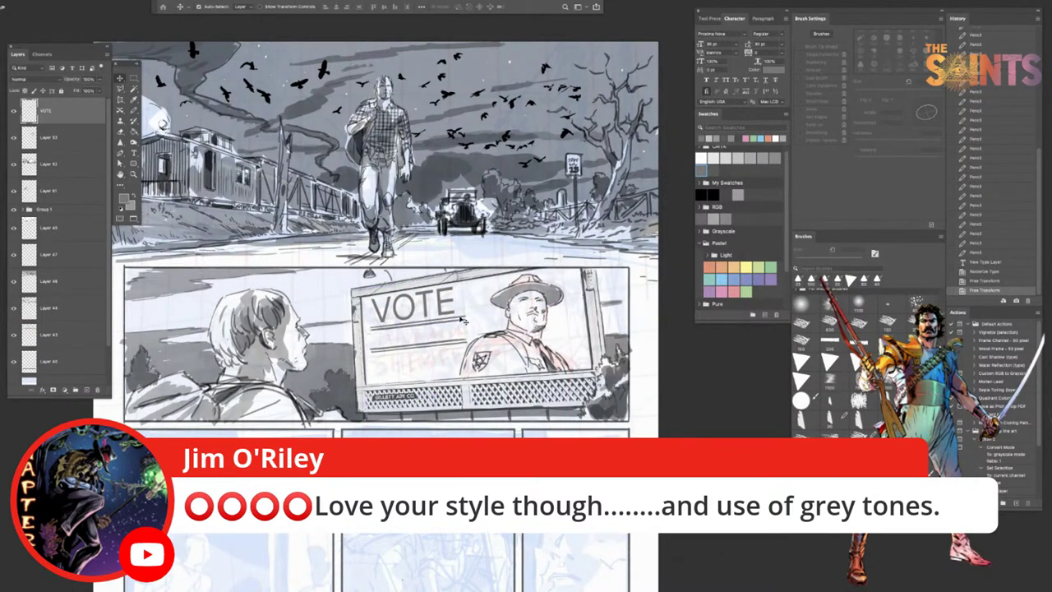
Step: Draw a check mark inside the O of VOTE with a 45 px pencil
key(b)
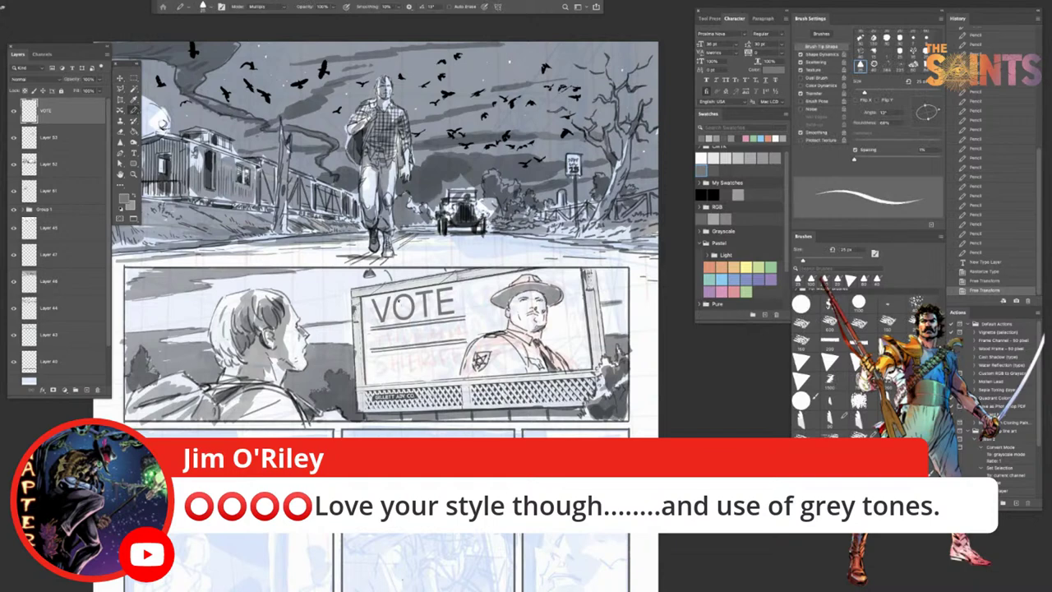
key(bracketright)
key(bracketright)
key(bracketright)
key(bracketright)
drag(398, 304, 415, 300)
key(super+z)
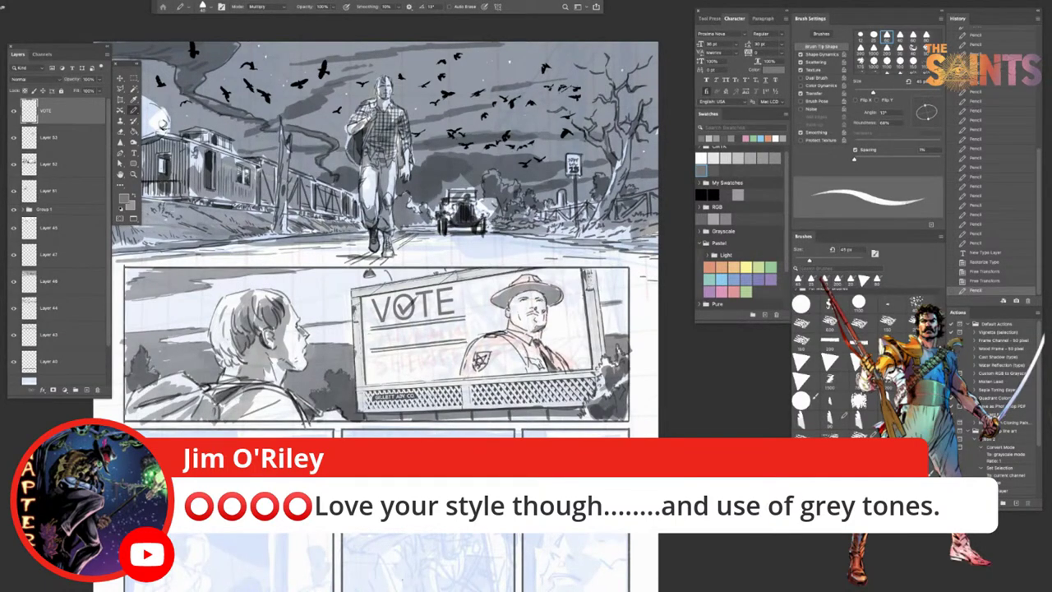
Step: Add a new text layer with the candidate's name in capitals below VOTE
click(134, 152)
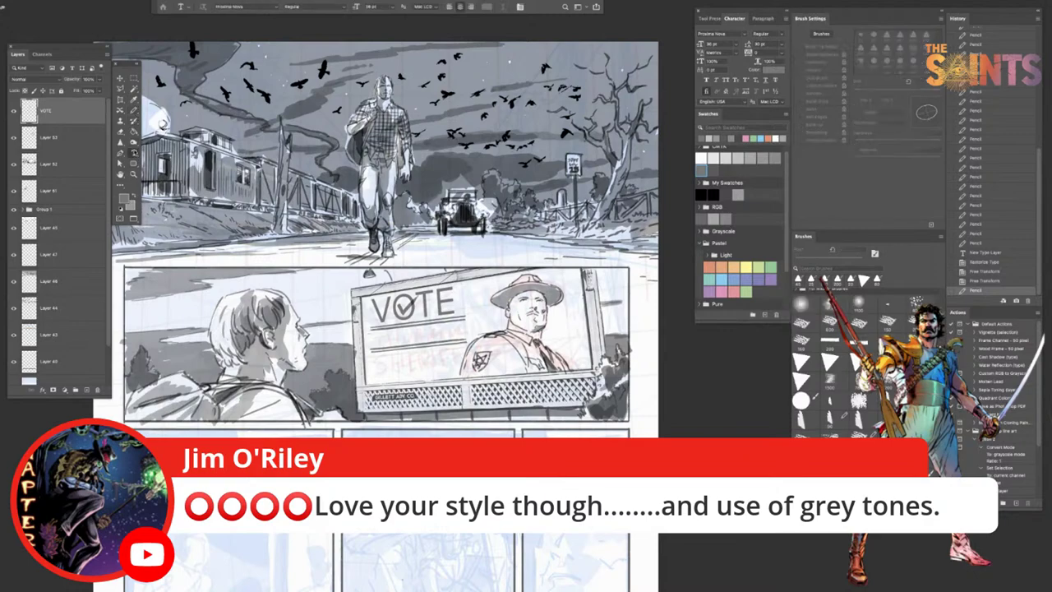
key(Tab)
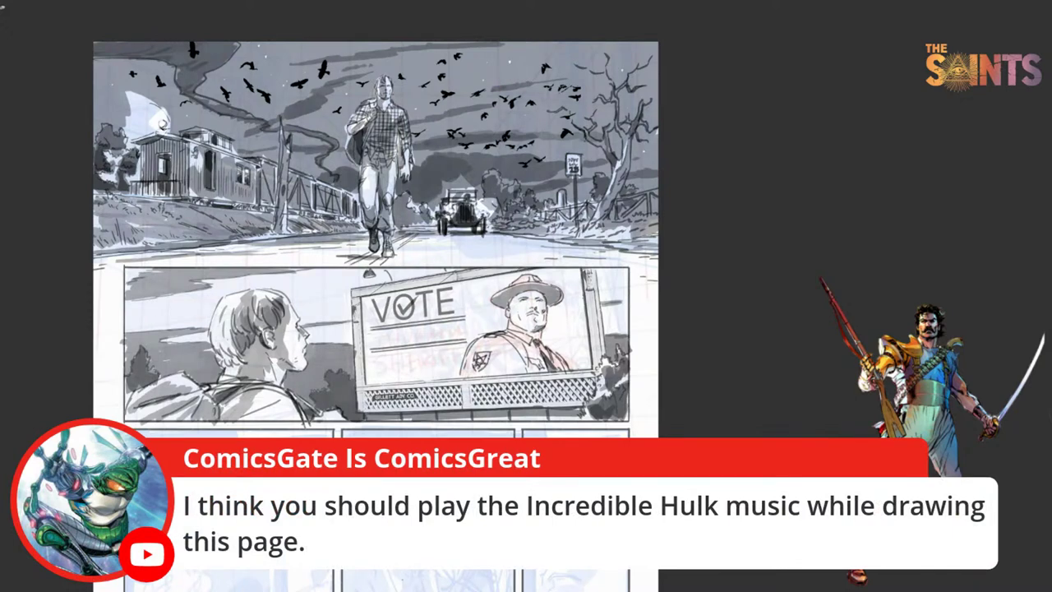
key(Tab)
click(375, 345)
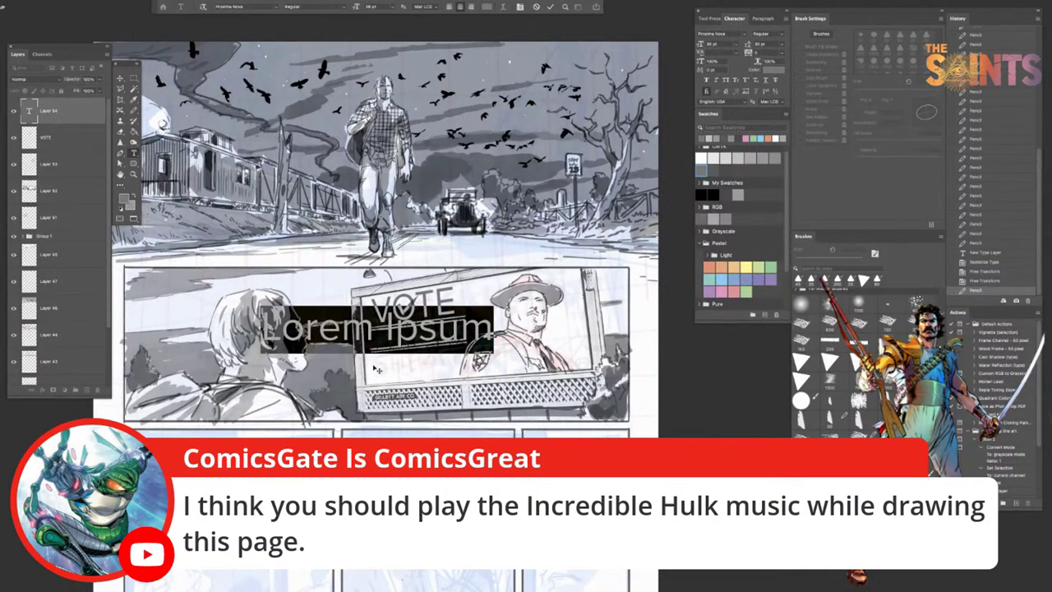
text(ThURMAN)
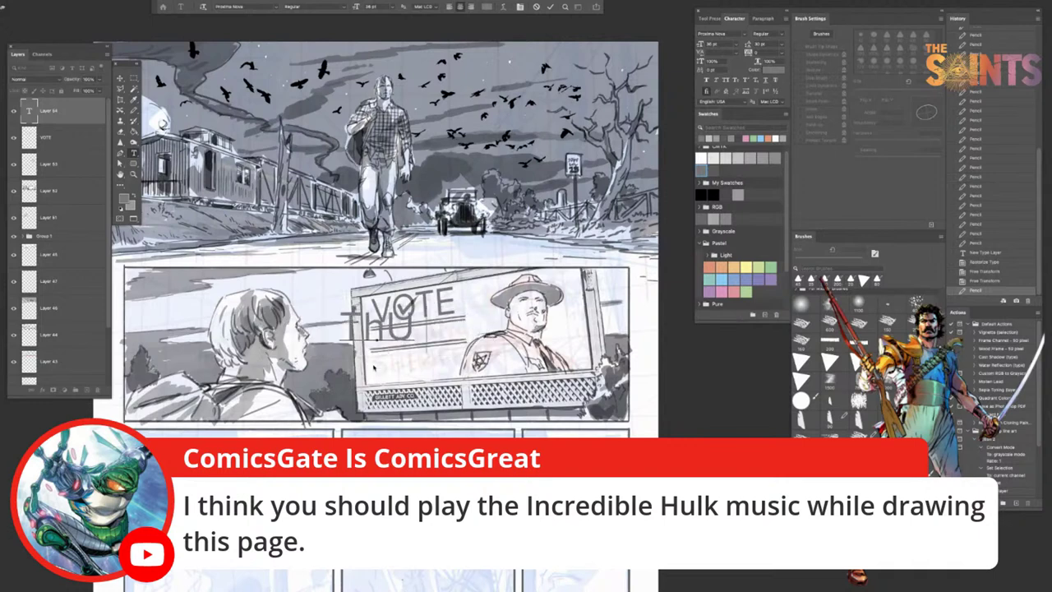
key(BackSpace)
key(BackSpace)
key(BackSpace)
key(BackSpace)
key(BackSpace)
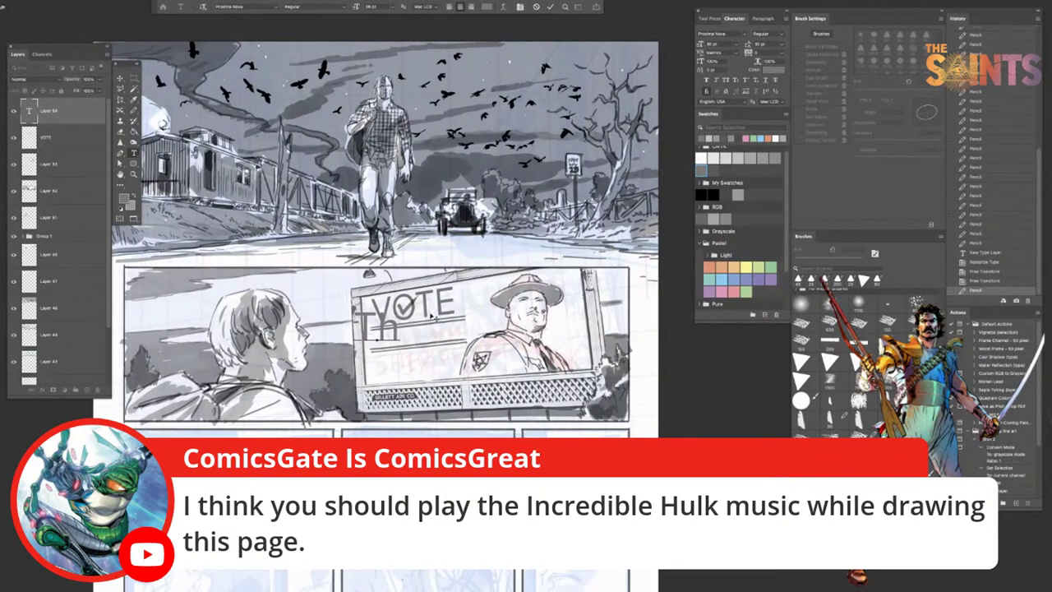
key(BackSpace)
key(BackSpace)
text(THURMAN)
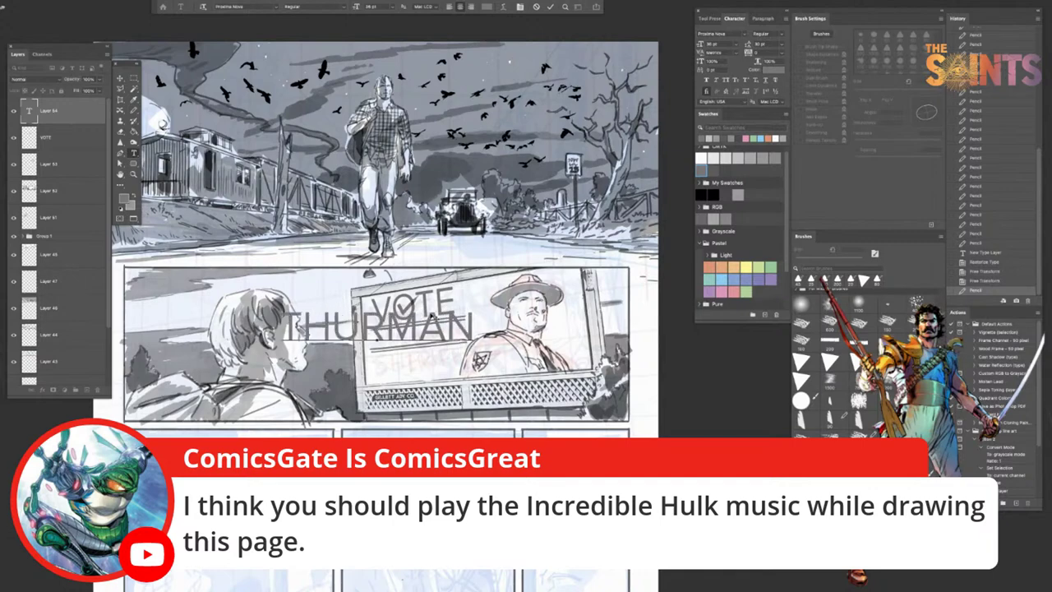
Step: Set the candidate's name to the Akzidenz-Grotesk BQ Light Condensed font
drag(282, 328, 475, 329)
click(278, 7)
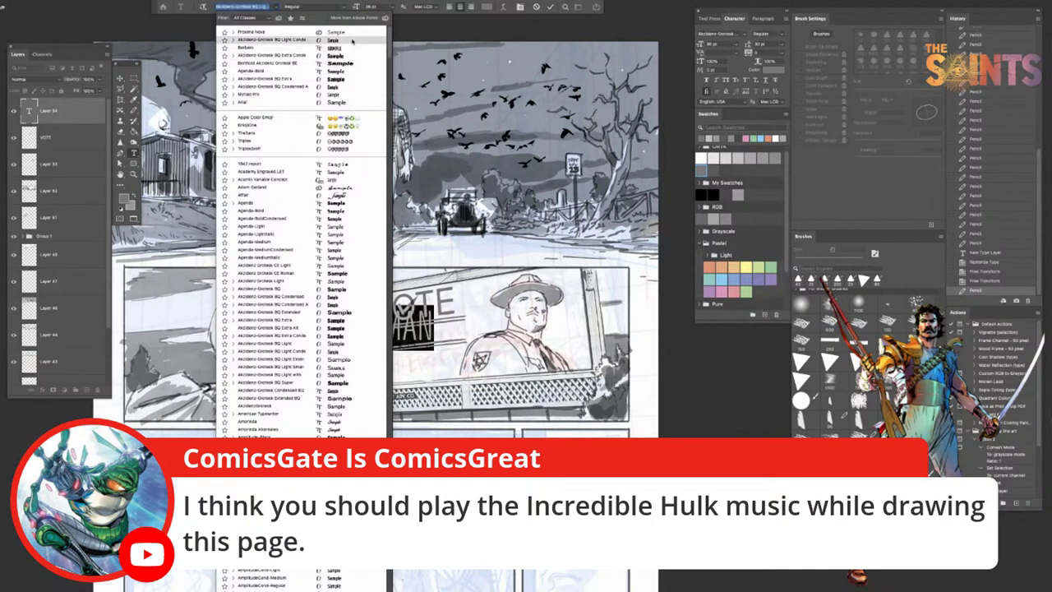
click(353, 40)
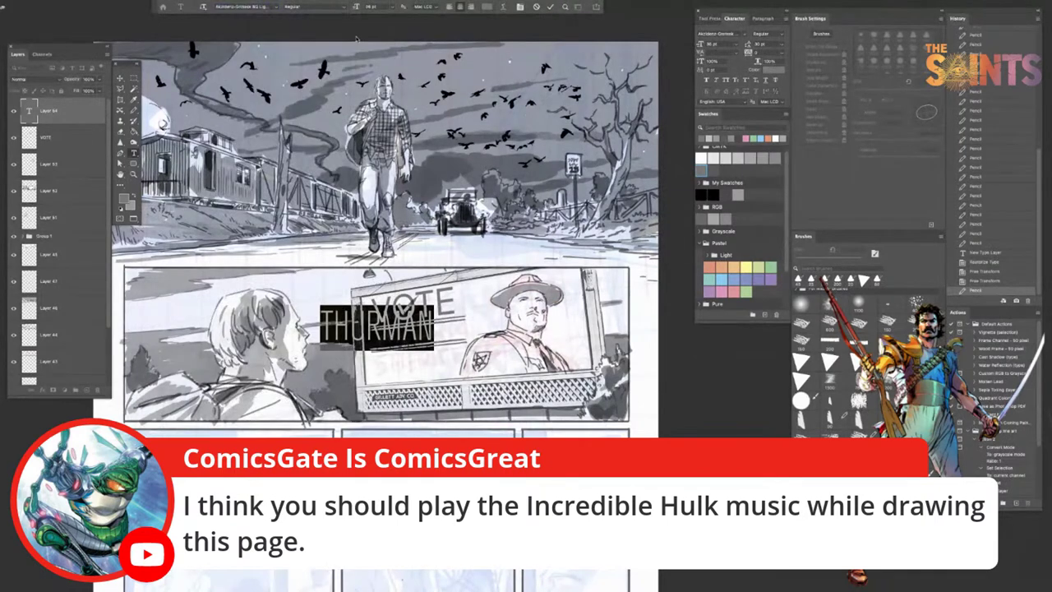
key(shift+Tab)
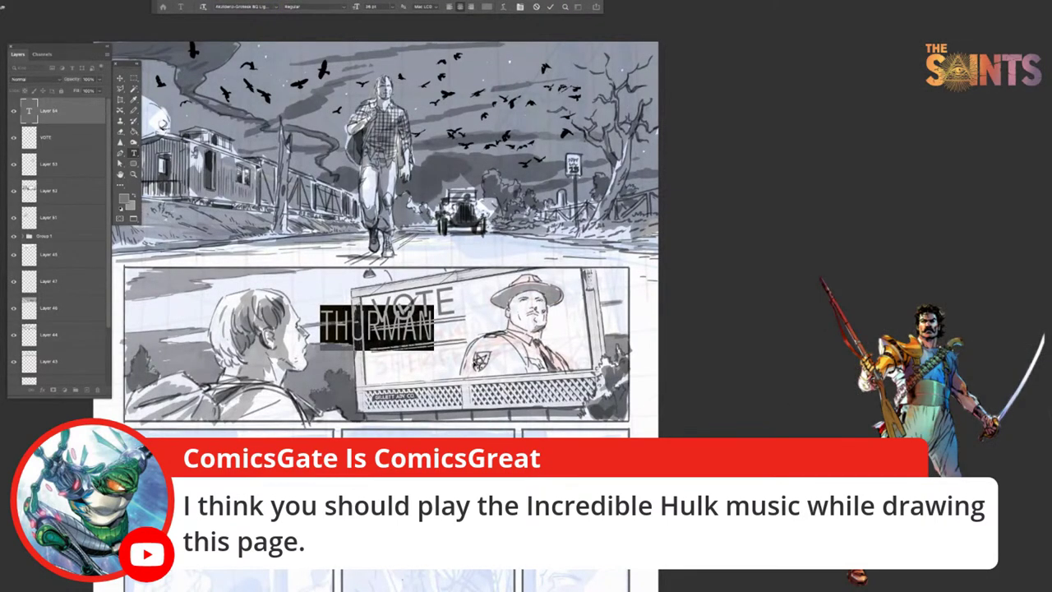
key(shift+Tab)
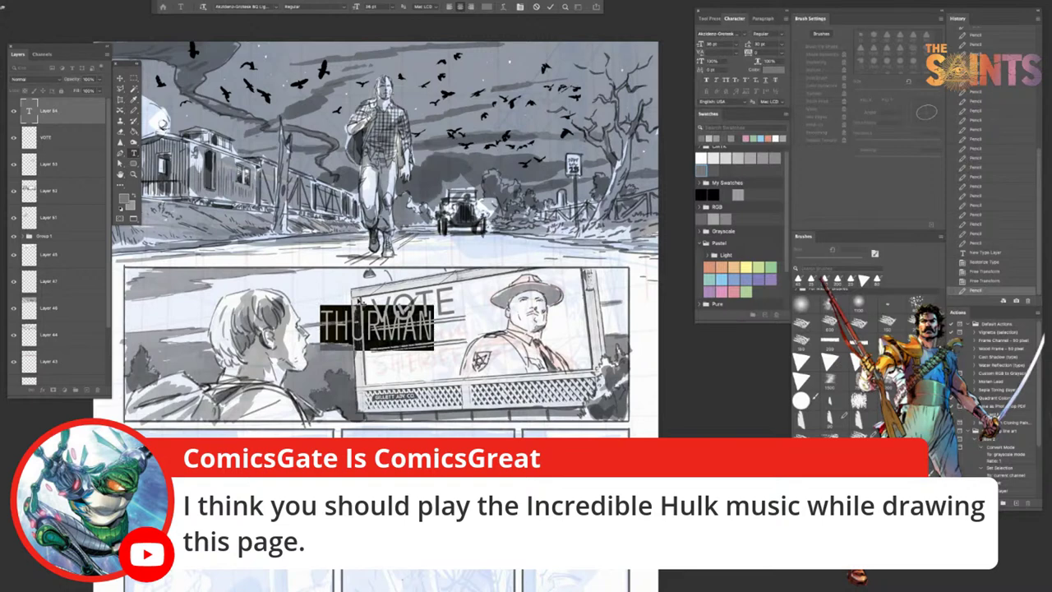
Step: Move the candidate's name onto the billboard directly below VOTE and rasterize its text layer
click(121, 78)
drag(389, 332, 422, 347)
key(ctrl+t)
key(ctrl+z)
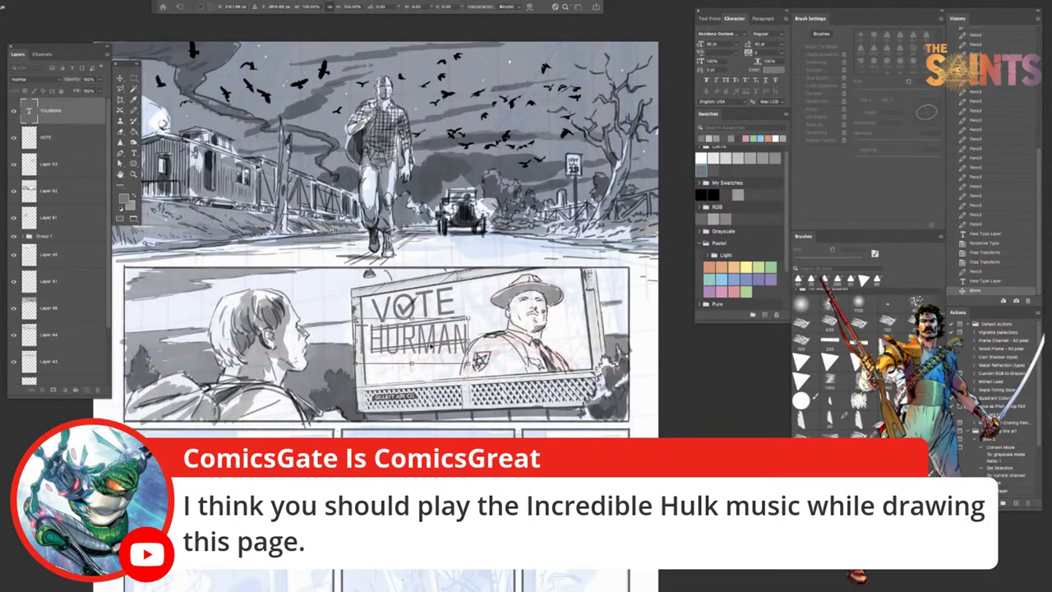
right_click(69, 113)
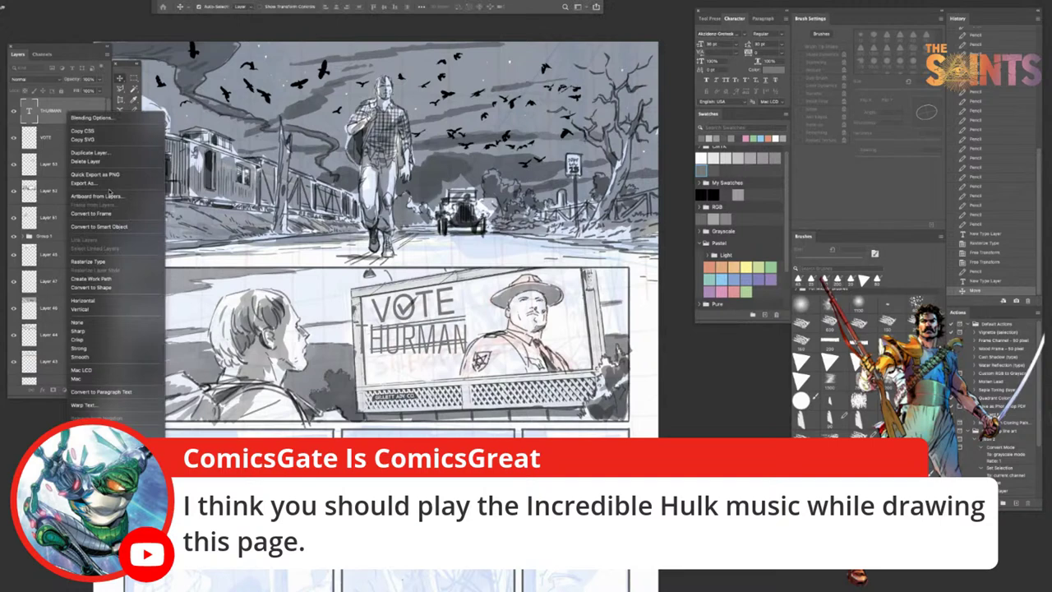
click(114, 262)
Step: Squash the candidate's name vertically and distort its corners to follow the billboard's perspective
key(ctrl+t)
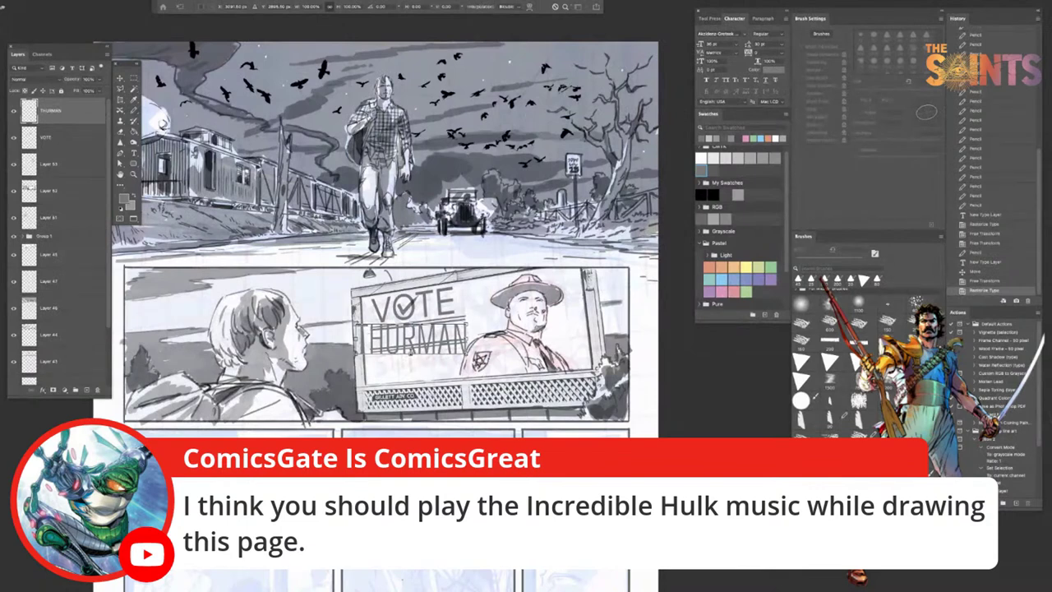
drag(410, 353, 413, 343)
right_click(432, 335)
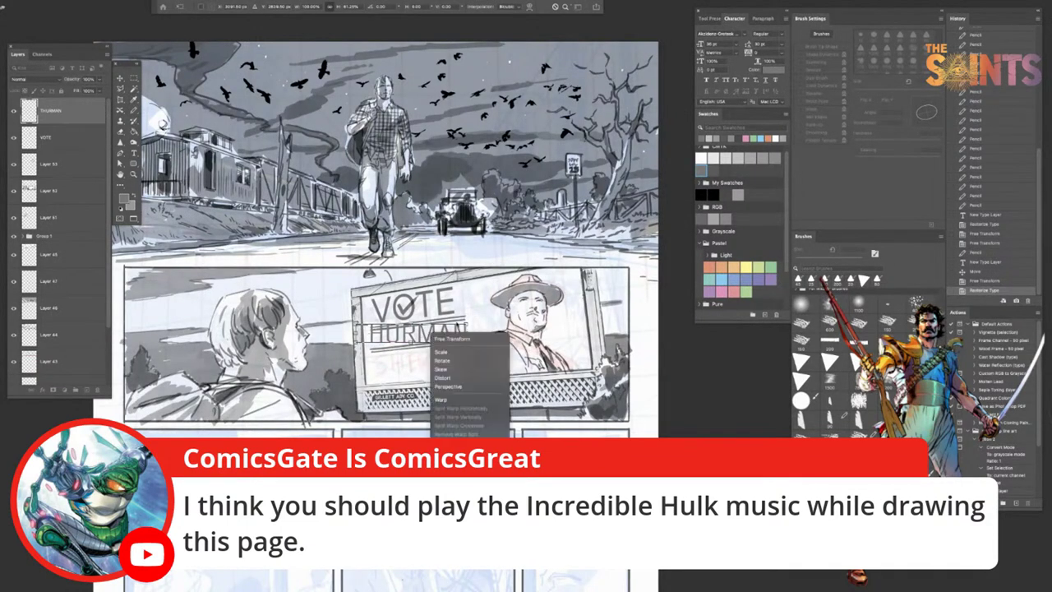
click(448, 377)
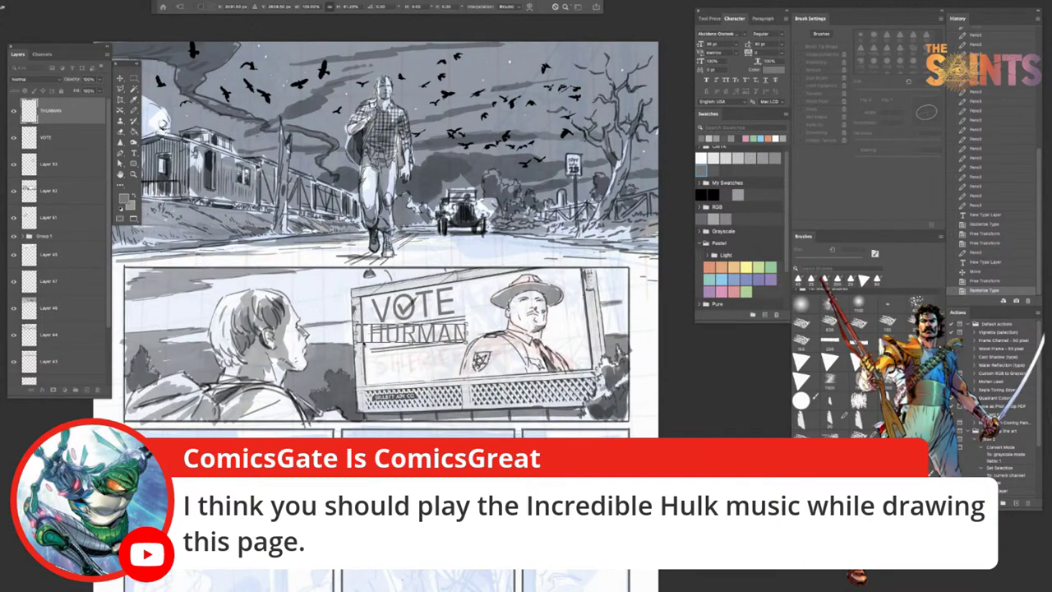
drag(372, 344, 371, 332)
drag(482, 324, 415, 336)
key(super+plus)
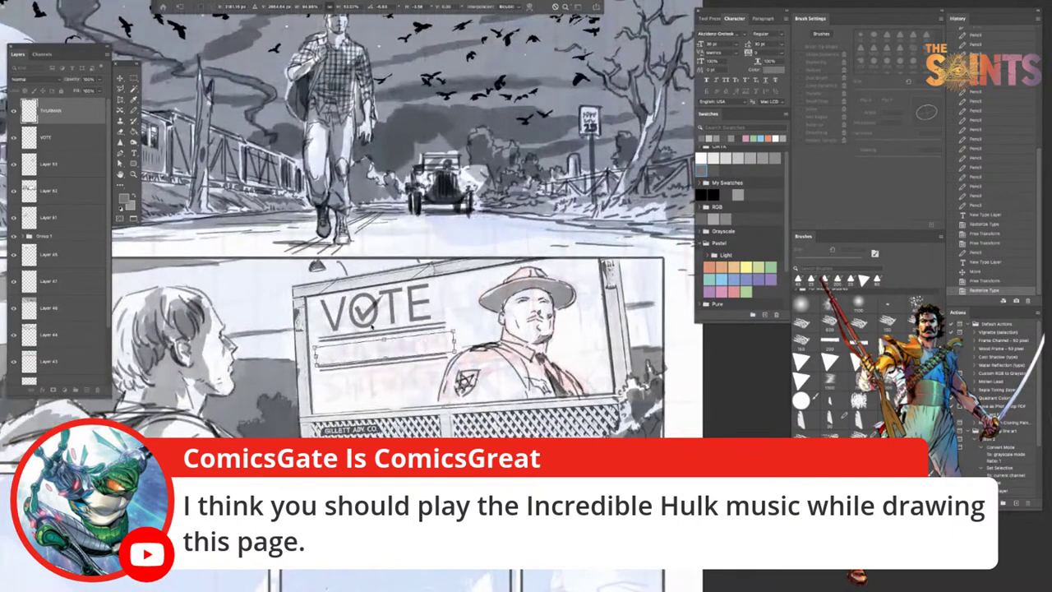
Step: Fine-tune the corners of the candidate's name to fit between the sketched guide lines, nudge it left and apply the transform
drag(317, 366, 319, 366)
drag(454, 332, 456, 330)
drag(317, 365, 311, 365)
drag(454, 354, 452, 331)
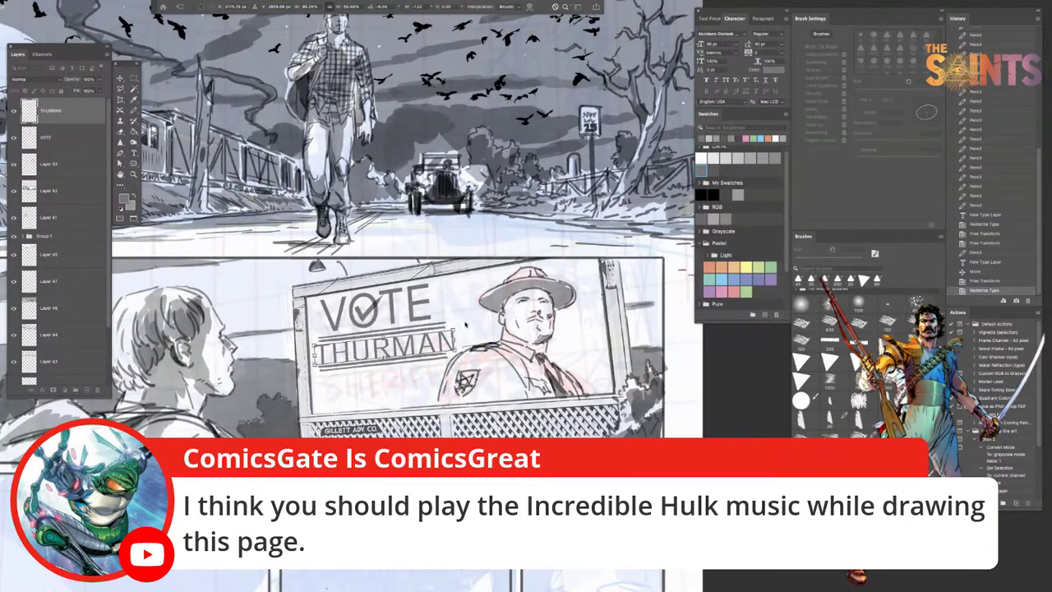
key(Left)
key(Left)
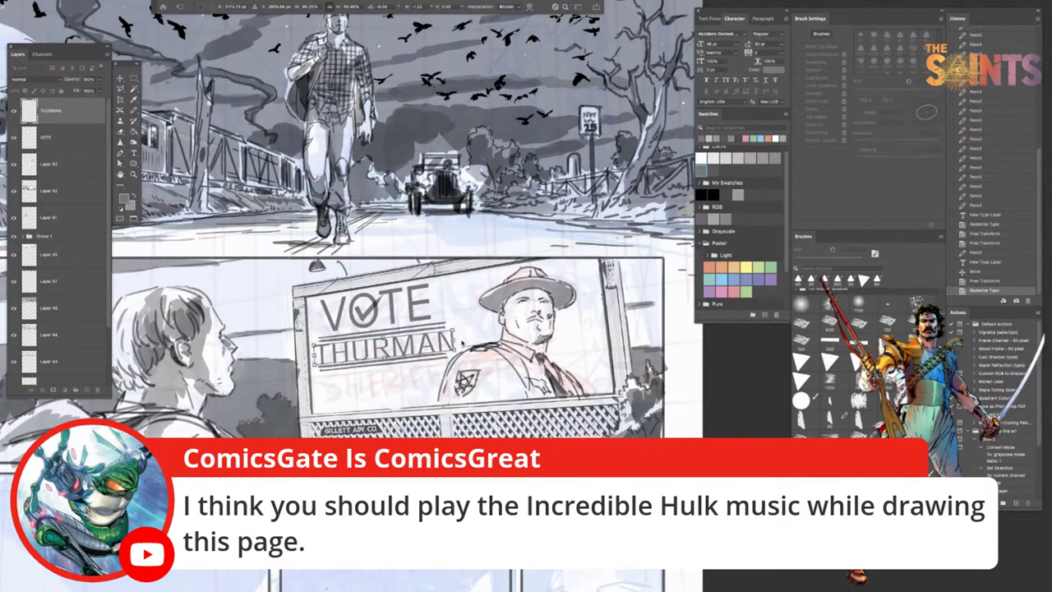
drag(453, 331, 455, 333)
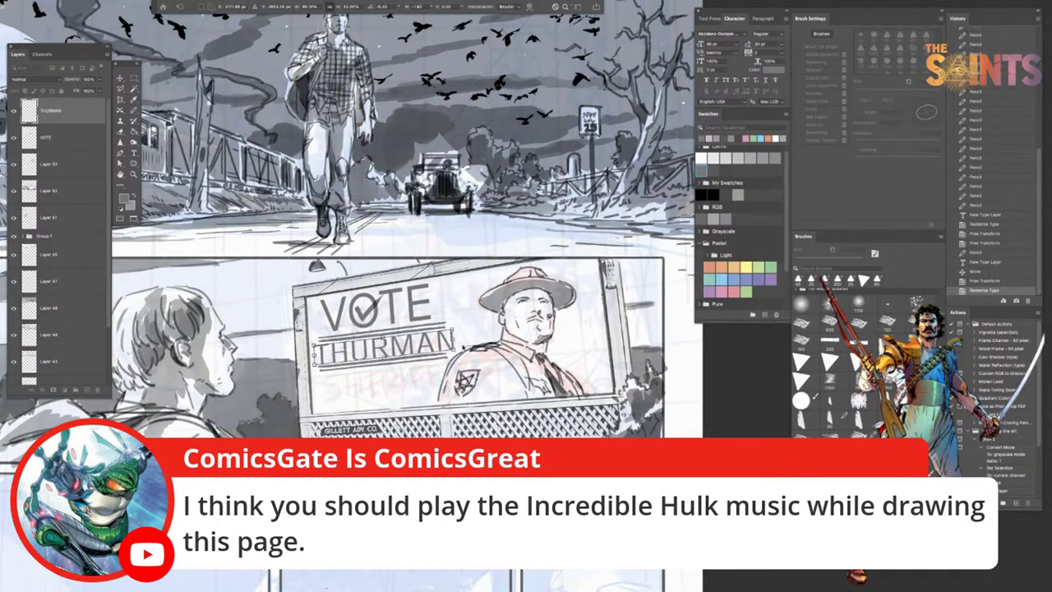
key(Return)
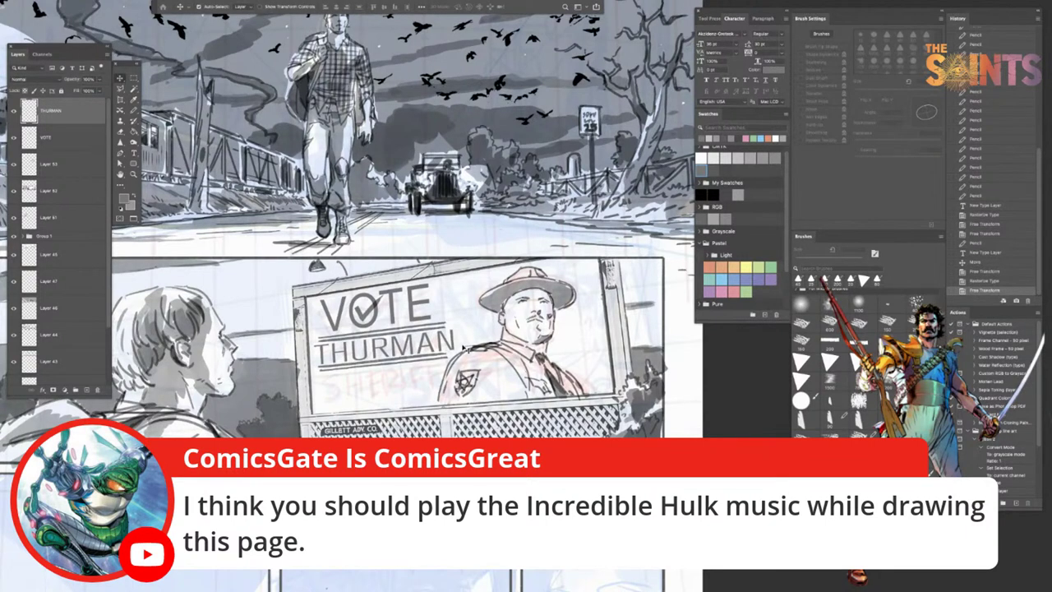
Step: Add a new text layer reading SHERIFF below the candidate's name on the billboard
click(134, 154)
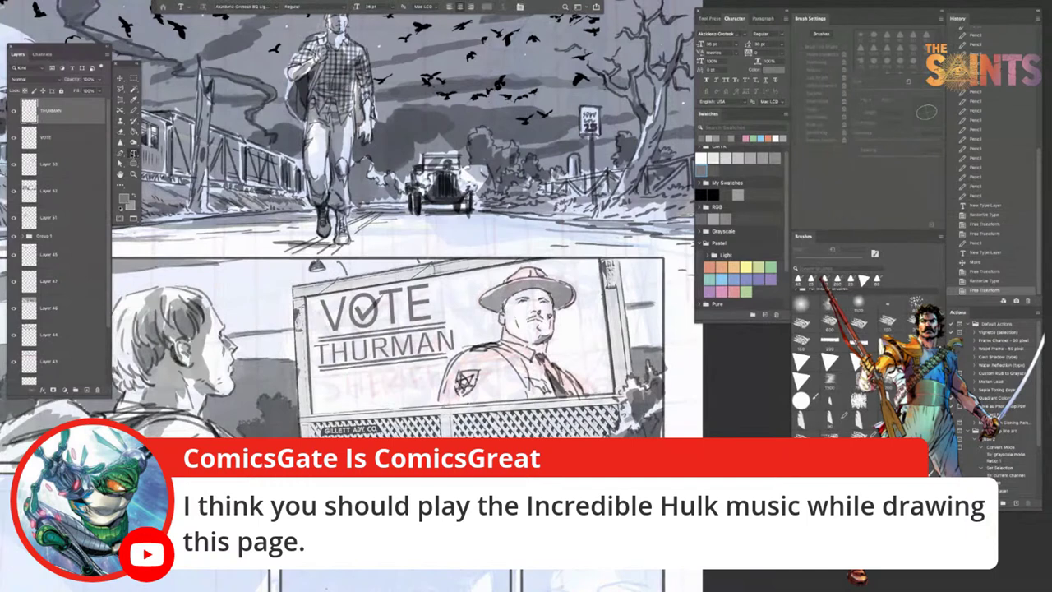
click(355, 381)
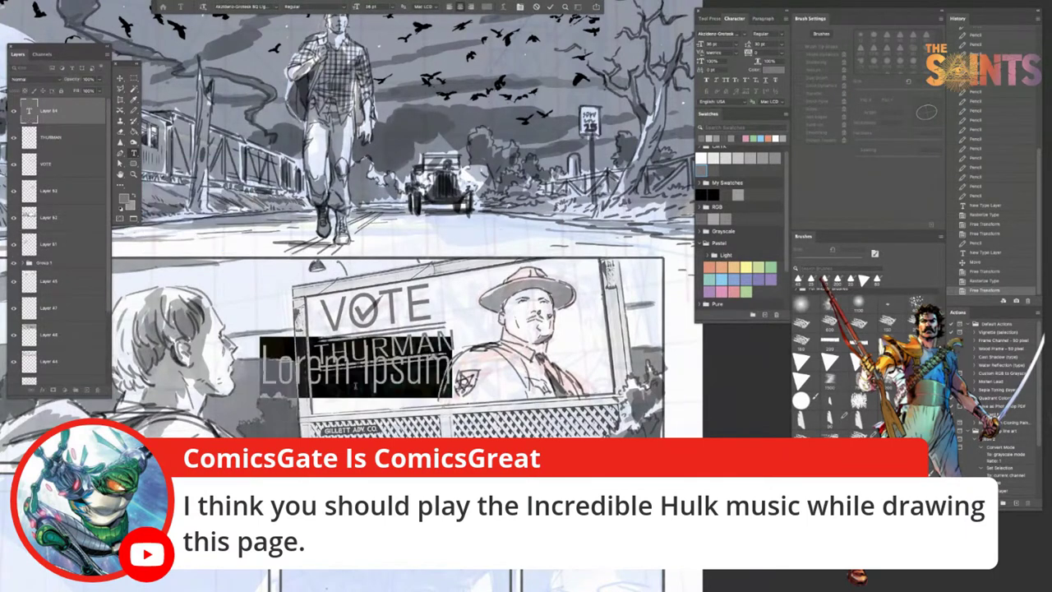
text(S)
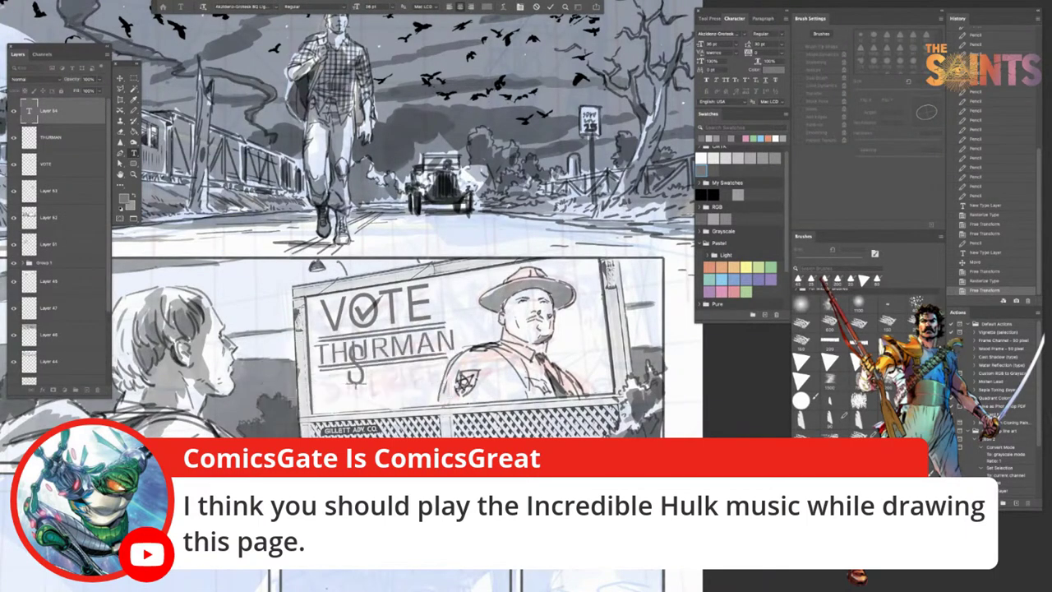
text(her)
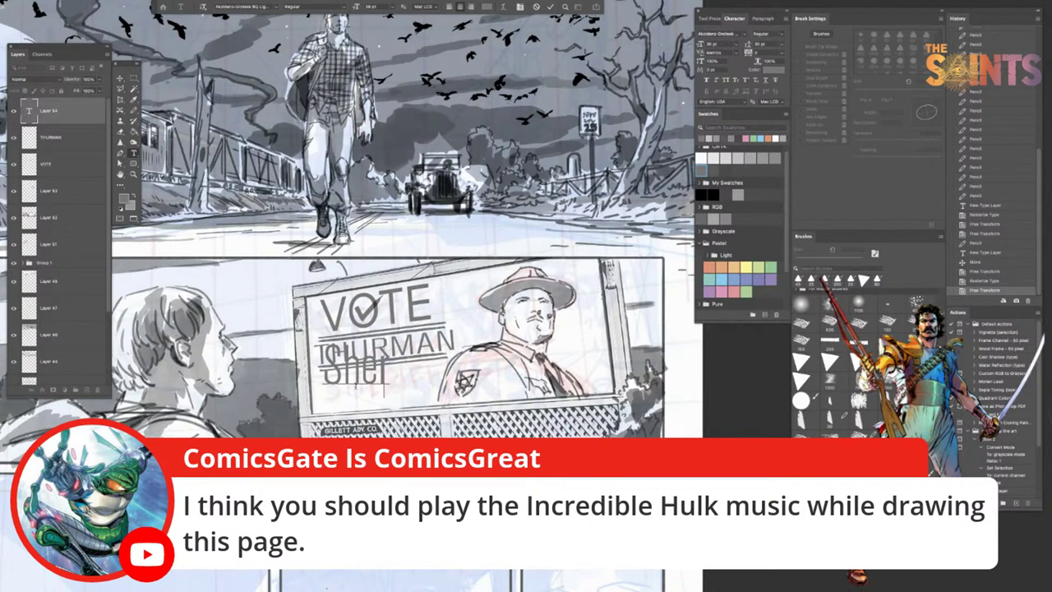
key(BackSpace)
key(BackSpace)
key(BackSpace)
text(HERIFF)
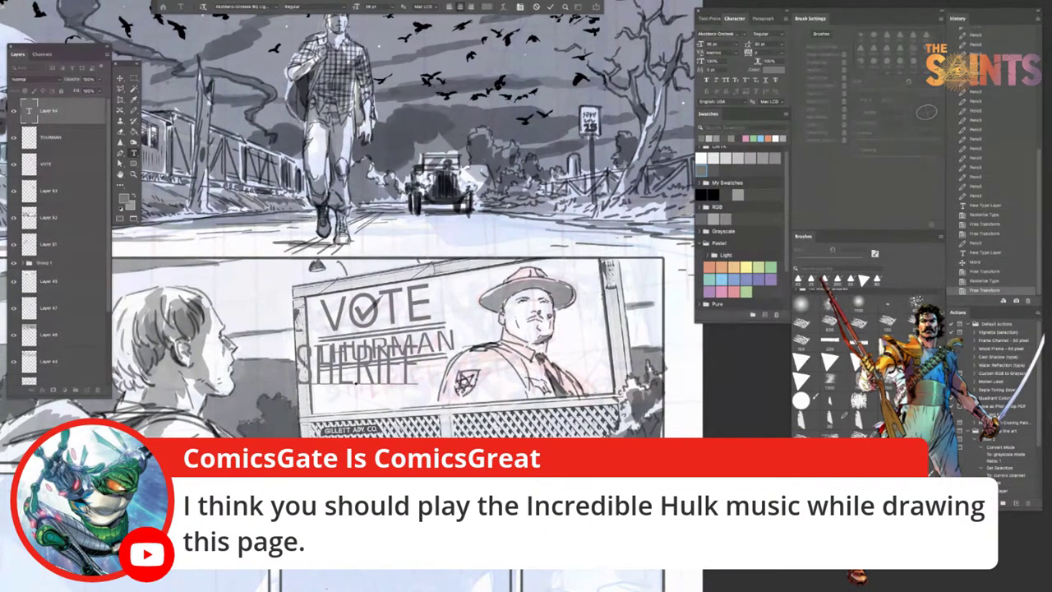
Step: Set the SHERIFF text to the Barbaro font in the Western style
key(ctrl+a)
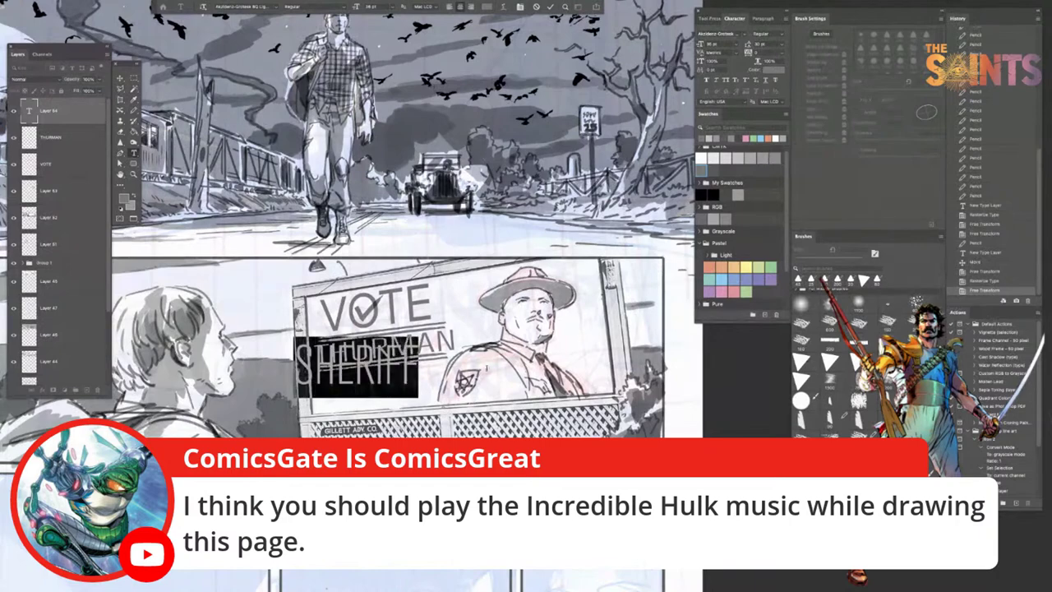
click(277, 10)
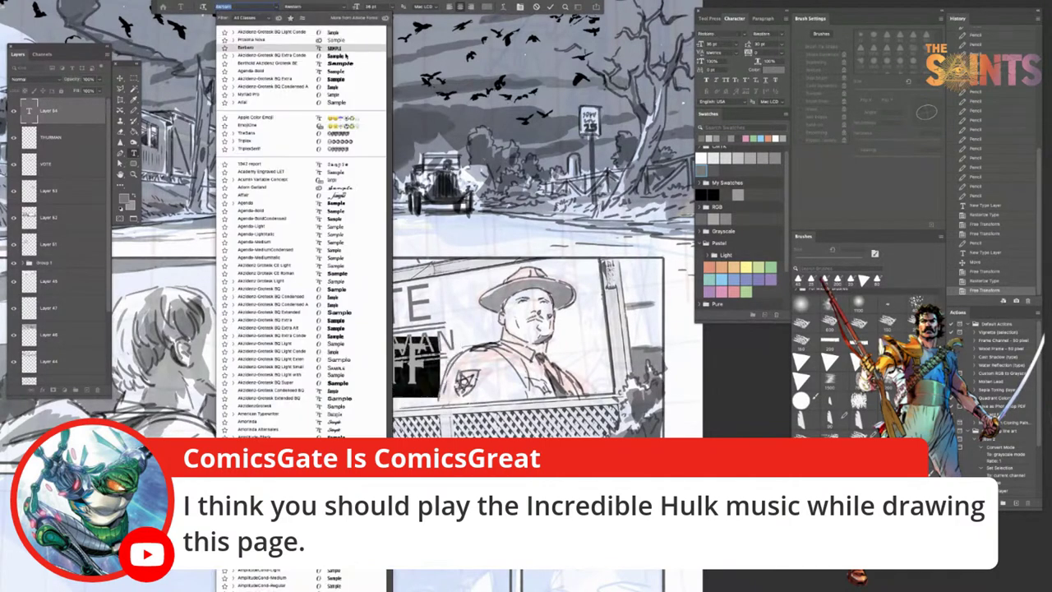
click(329, 47)
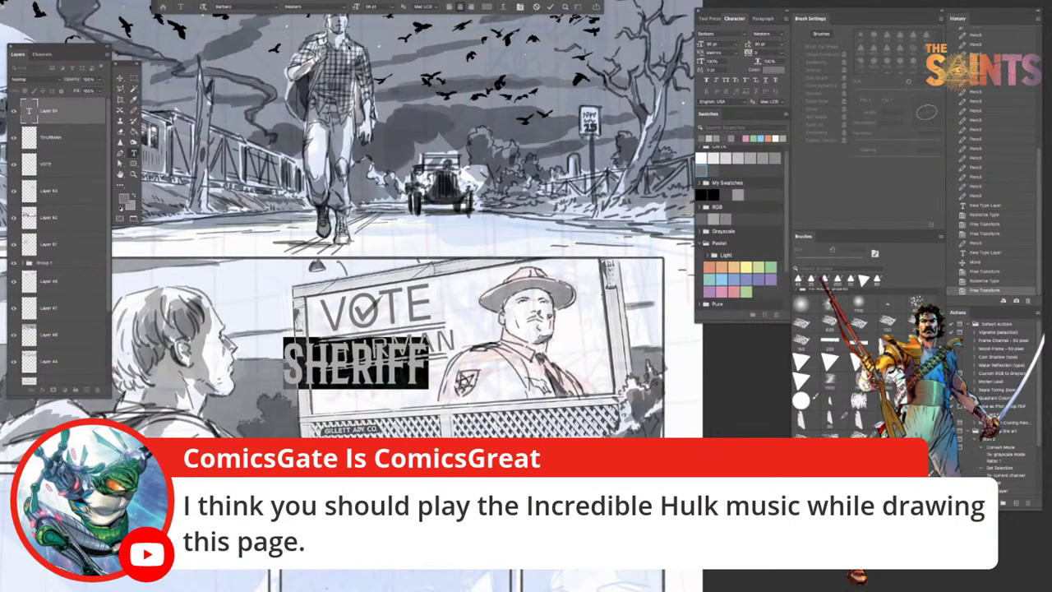
Step: Move SHERIFF below the candidate's name inside the billboard and rasterize its text layer
click(120, 79)
drag(325, 365, 358, 381)
key(super+t)
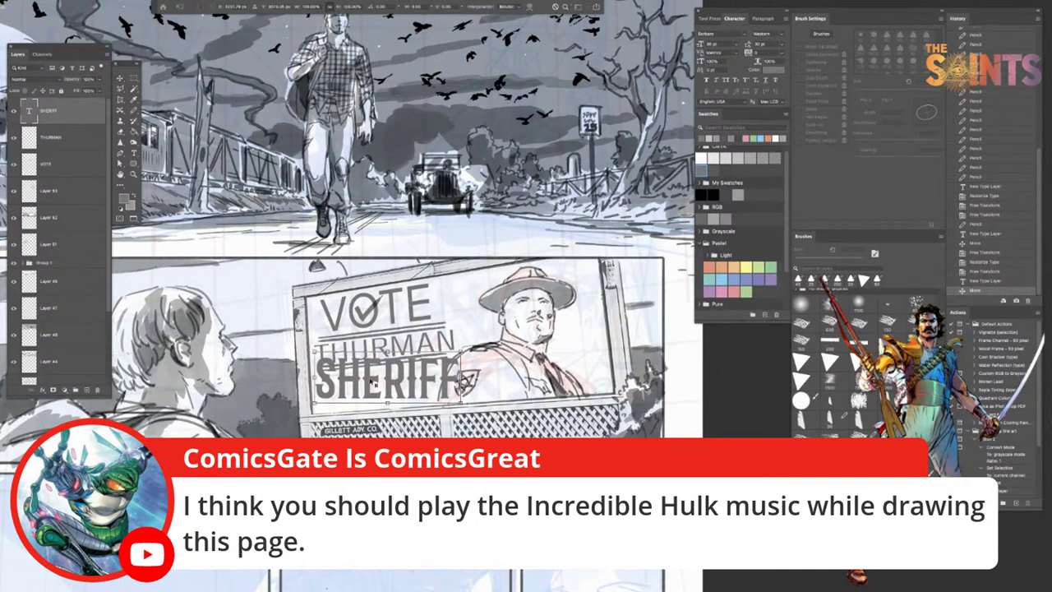
right_click(371, 381)
click(364, 378)
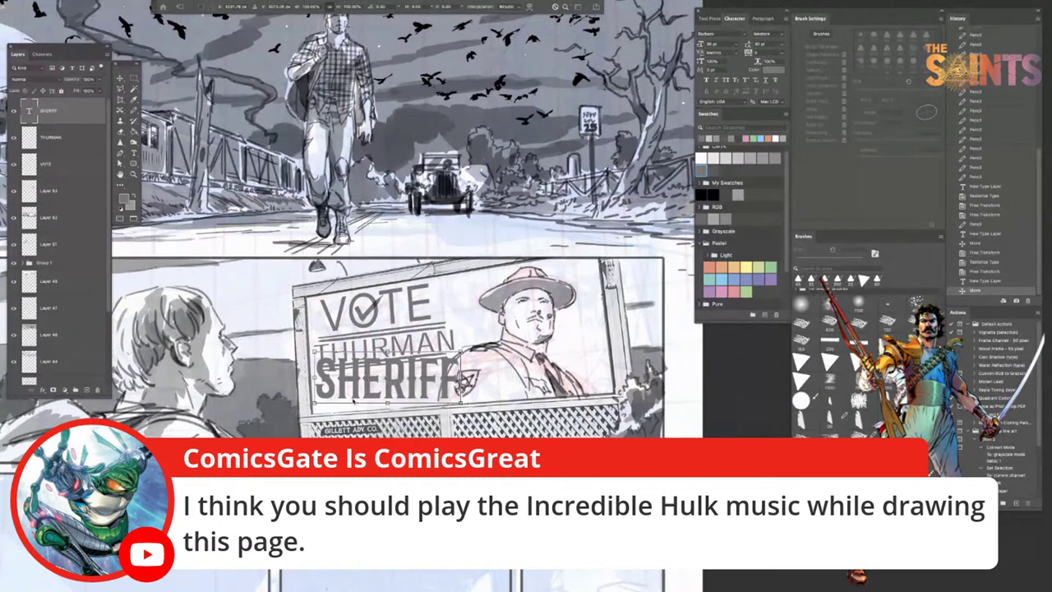
right_click(76, 112)
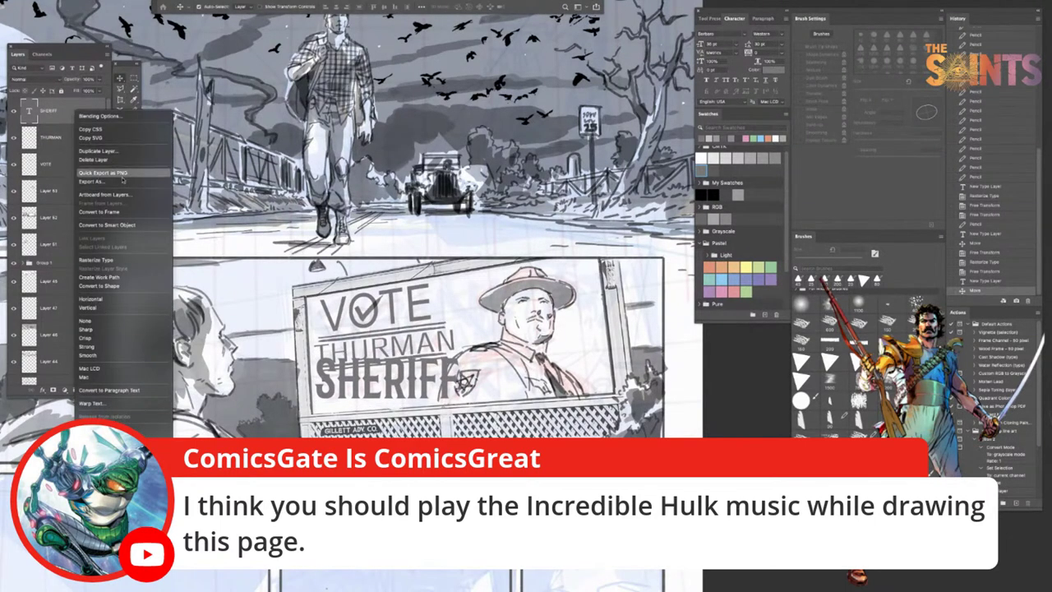
click(121, 259)
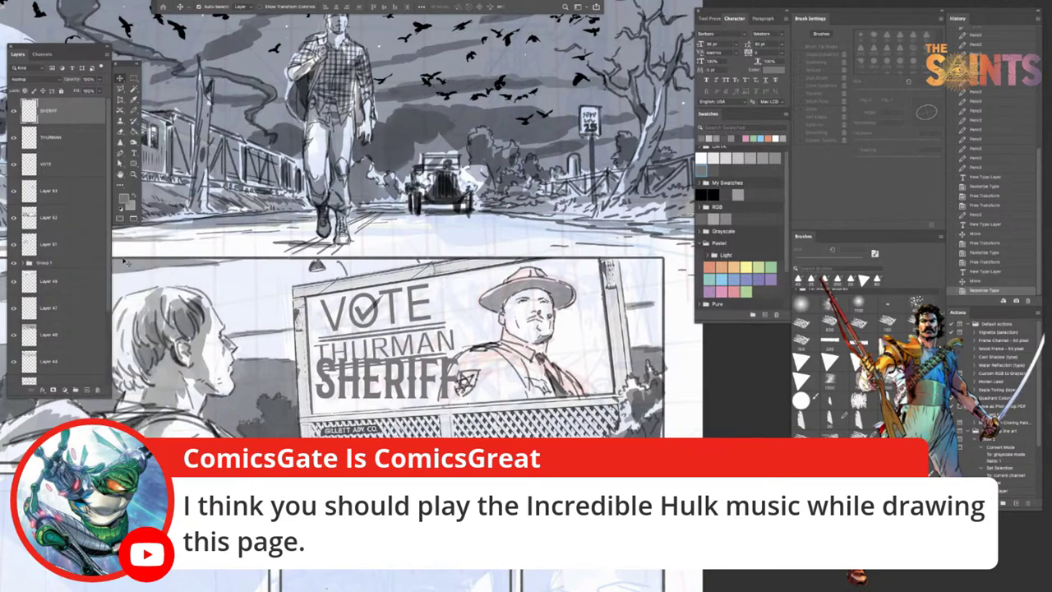
Step: Scale SHERIFF down and distort its corners to match the billboard's perspective beneath the candidate's name
key(ctrl+t)
drag(459, 363, 422, 371)
right_click(374, 385)
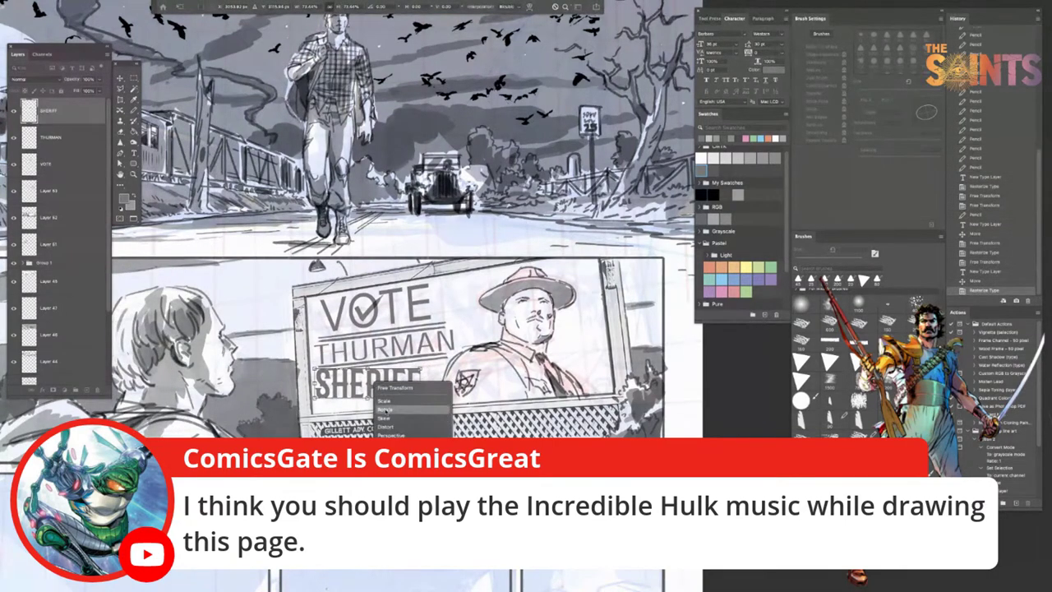
click(396, 427)
drag(317, 400, 326, 401)
drag(316, 369, 327, 403)
drag(421, 371, 424, 369)
drag(420, 400, 432, 399)
drag(424, 369, 435, 399)
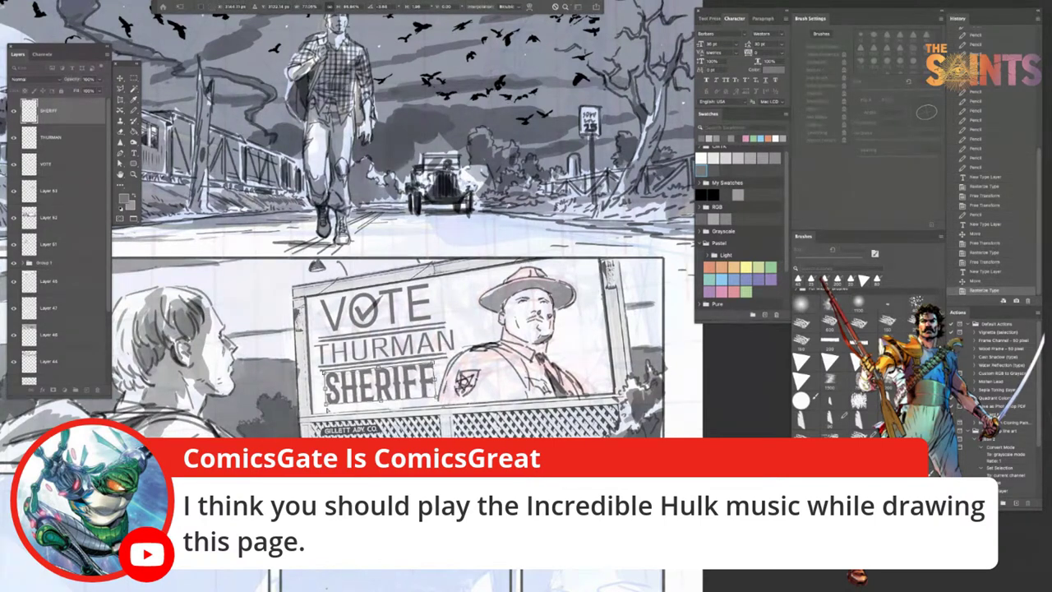
Step: Refine the corners of SHERIFF to sit evenly between the guide line and the billboard's lower edge, and apply the transform
drag(325, 408, 339, 396)
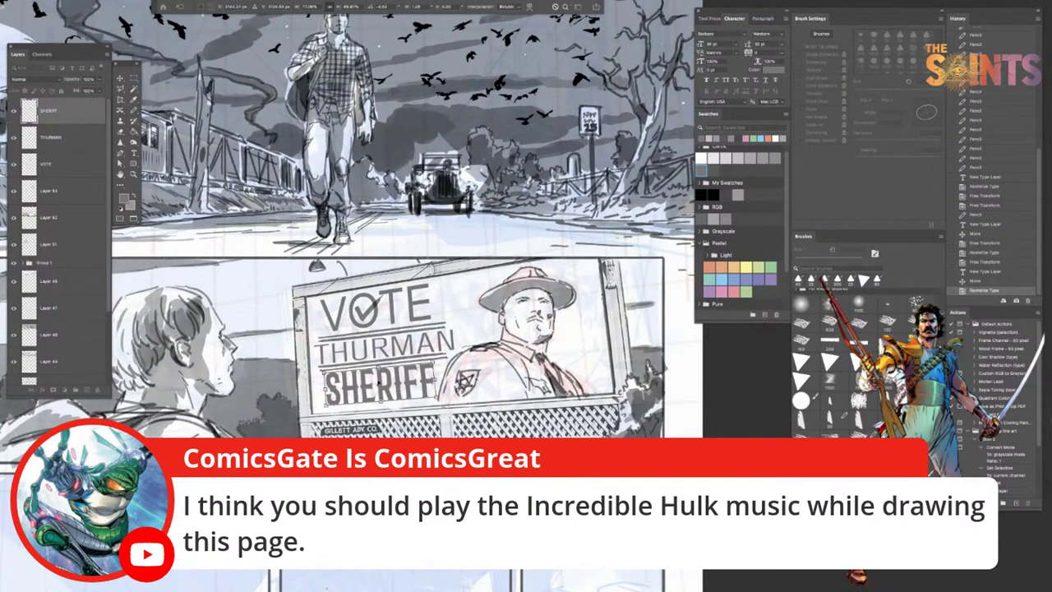
drag(454, 352, 436, 361)
drag(435, 398, 460, 383)
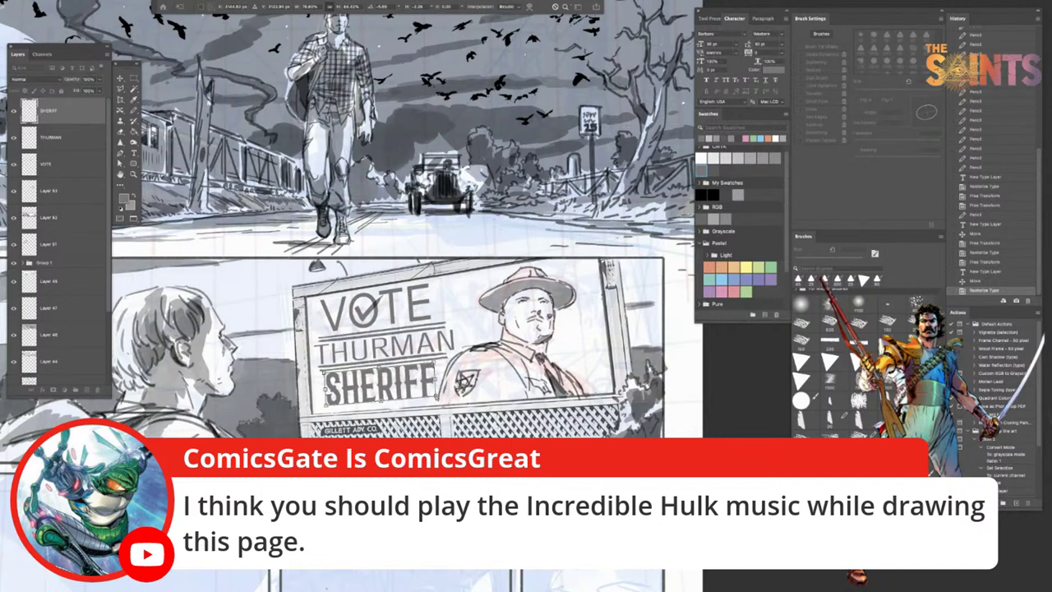
drag(459, 383, 438, 362)
drag(439, 400, 441, 400)
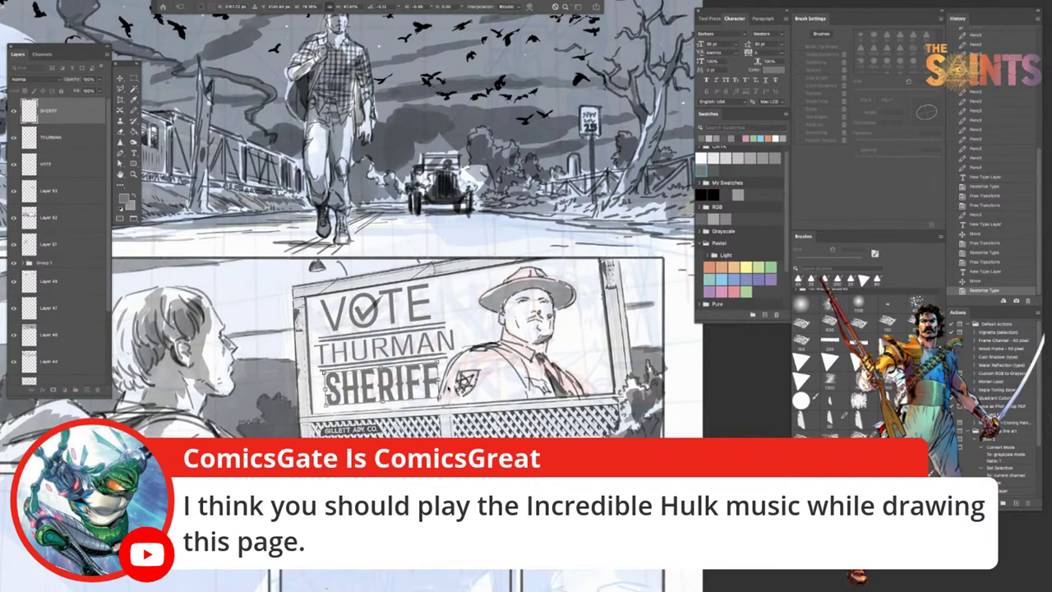
key(Return)
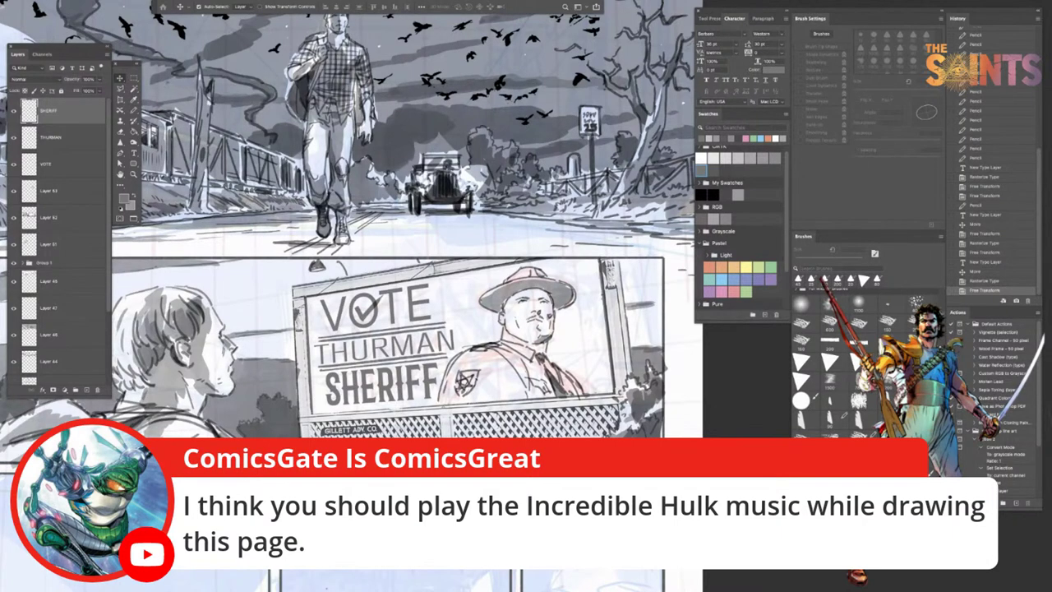
key(Tab)
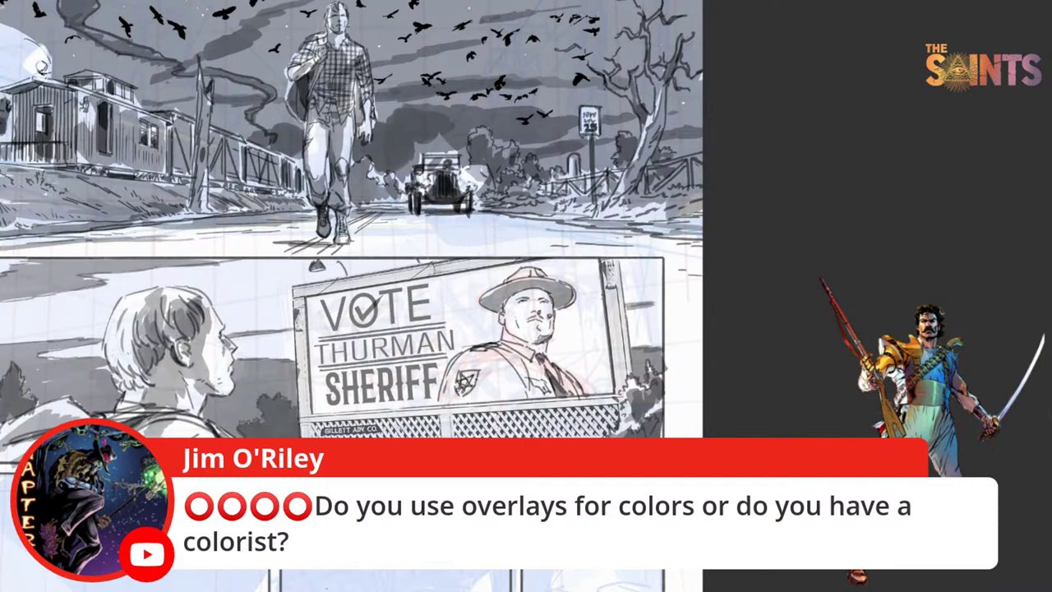
key(Tab)
drag(278, 420, 289, 417)
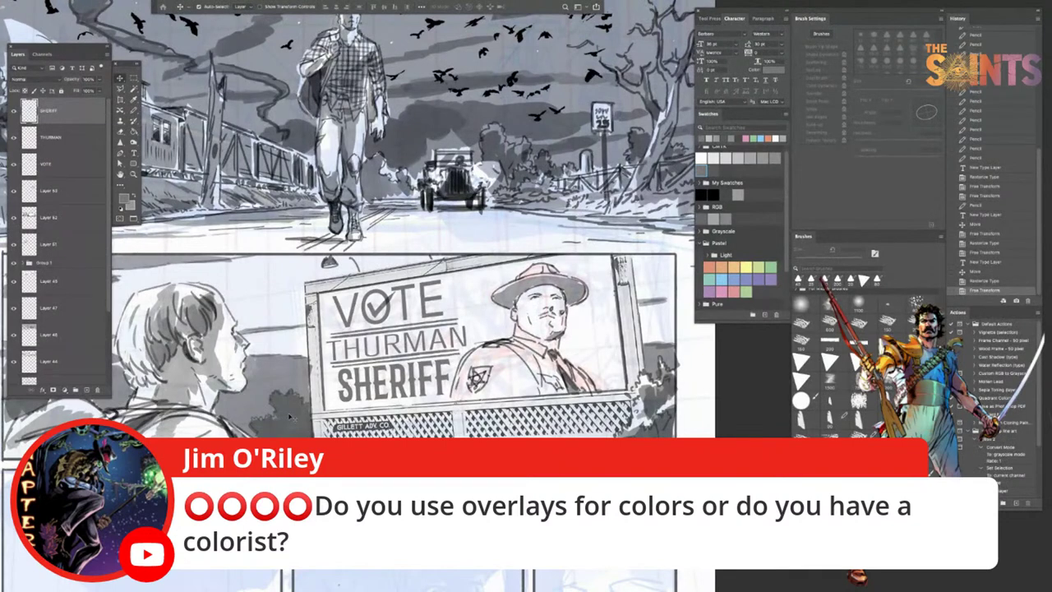
Step: Pick a darker gray swatch and try outlining the billboard's face with the Polygonal Lasso
click(722, 159)
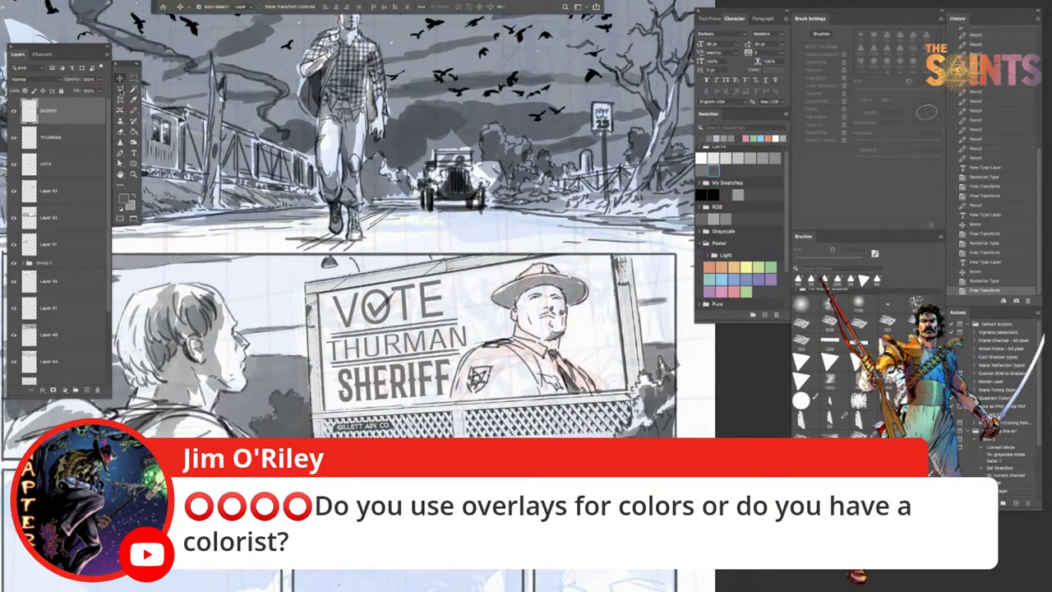
click(120, 88)
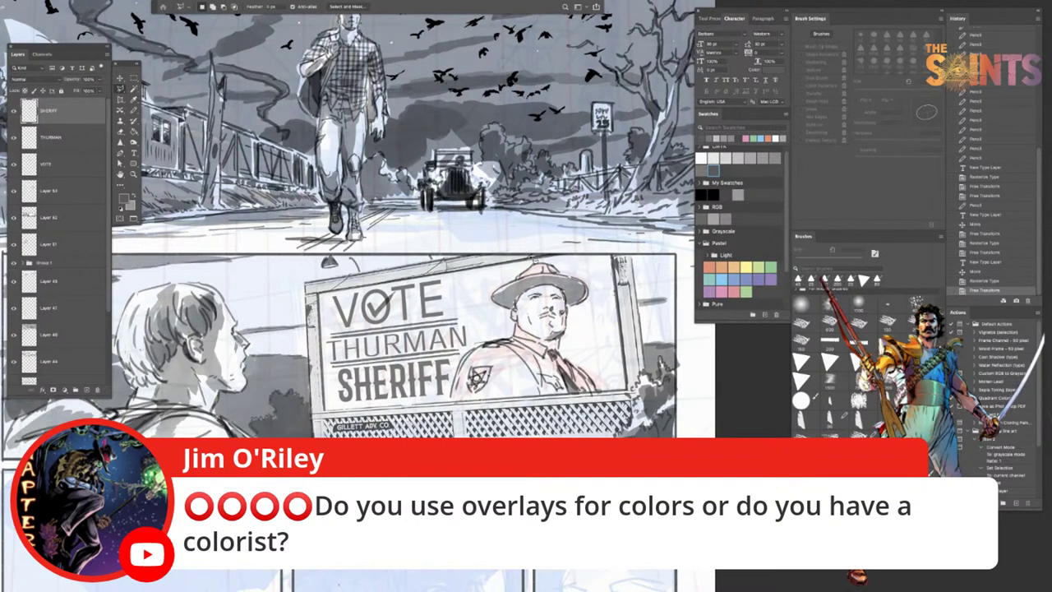
click(565, 259)
click(616, 256)
click(626, 390)
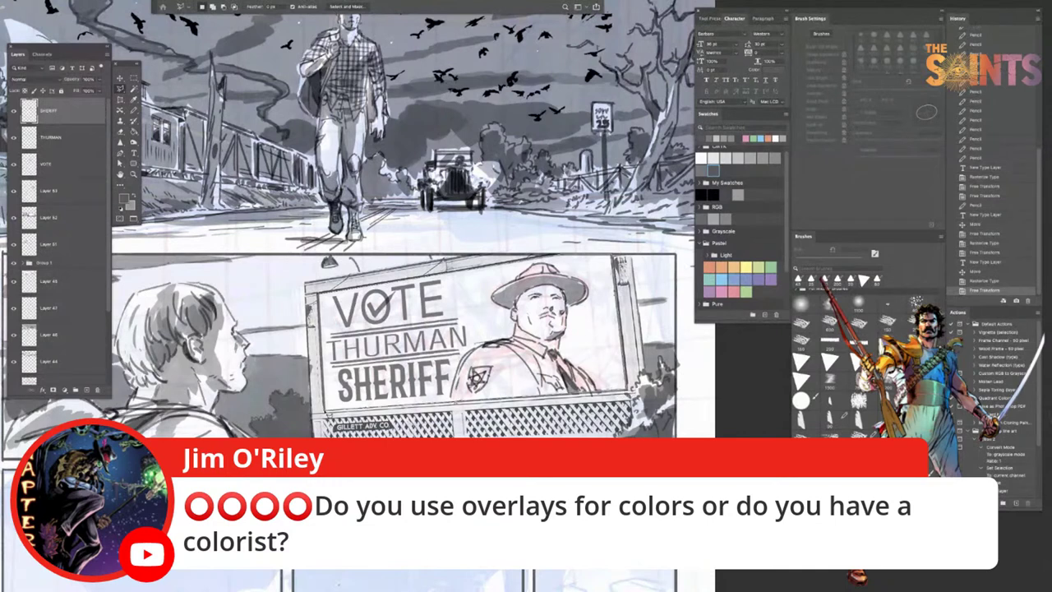
click(324, 411)
drag(324, 297, 322, 296)
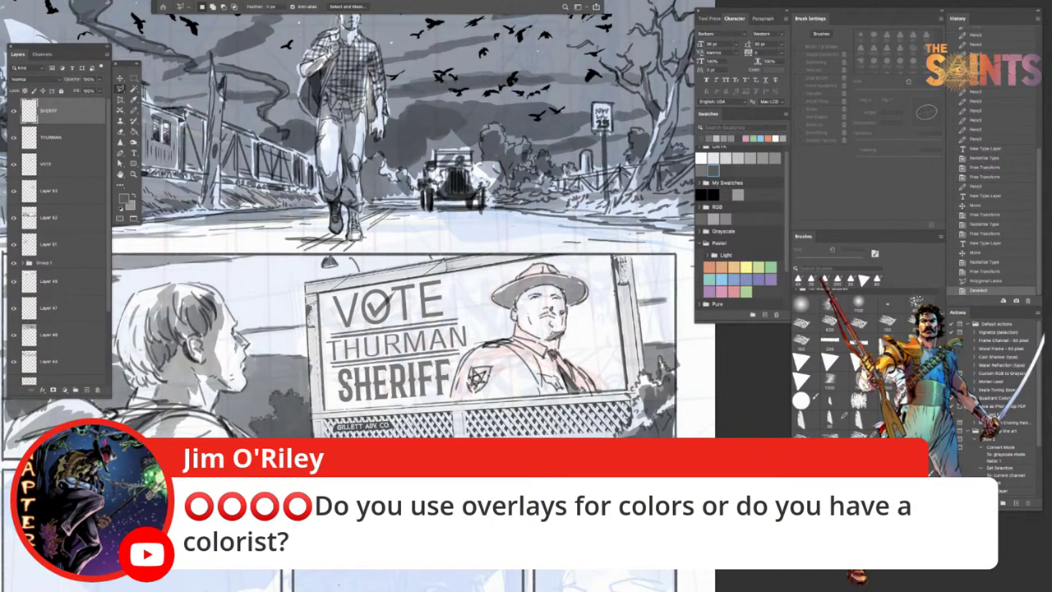
key(Tab)
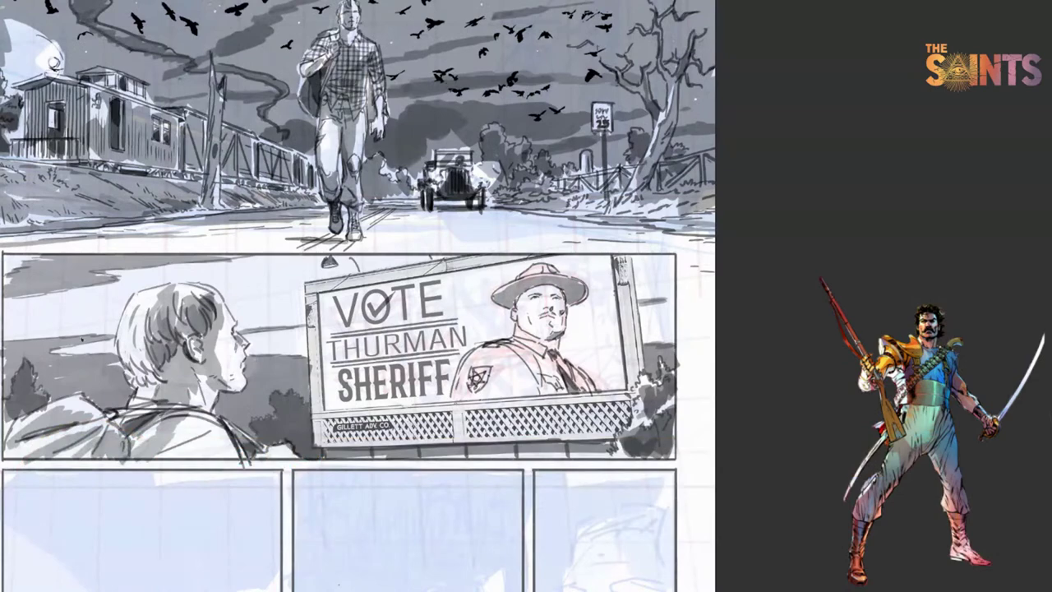
Step: Activate Layer 51, pick a mid-gray swatch, and enlarge the Pencil brush to 250 px
key(Tab)
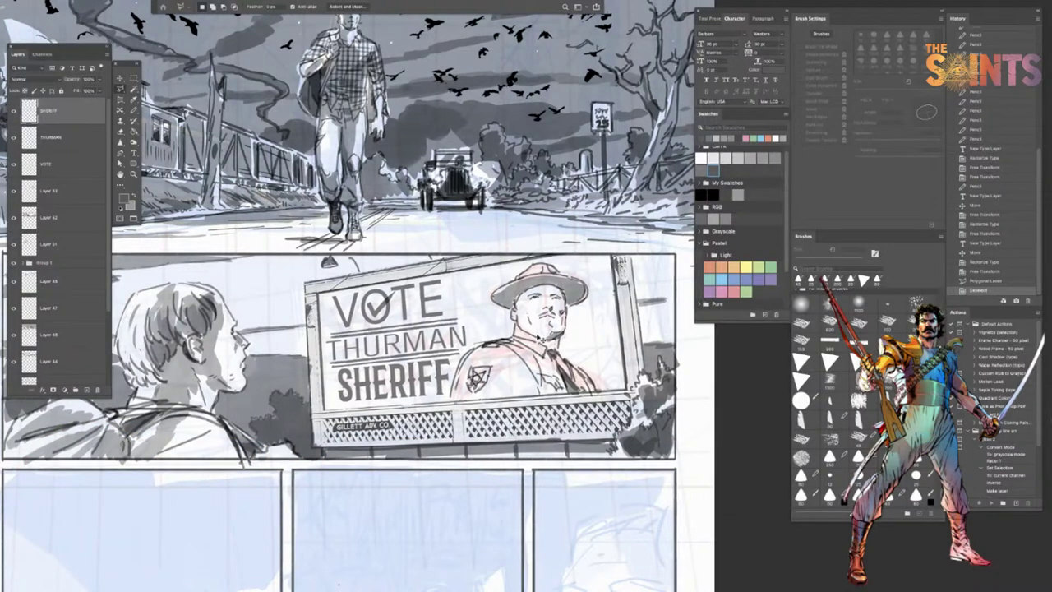
key(ctrl+minus)
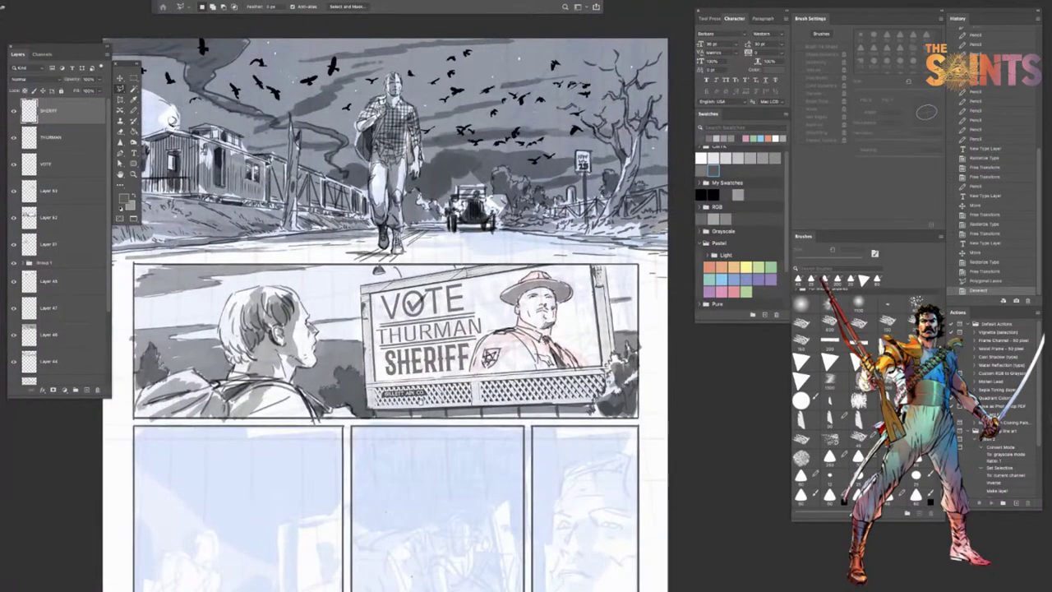
drag(421, 402, 424, 399)
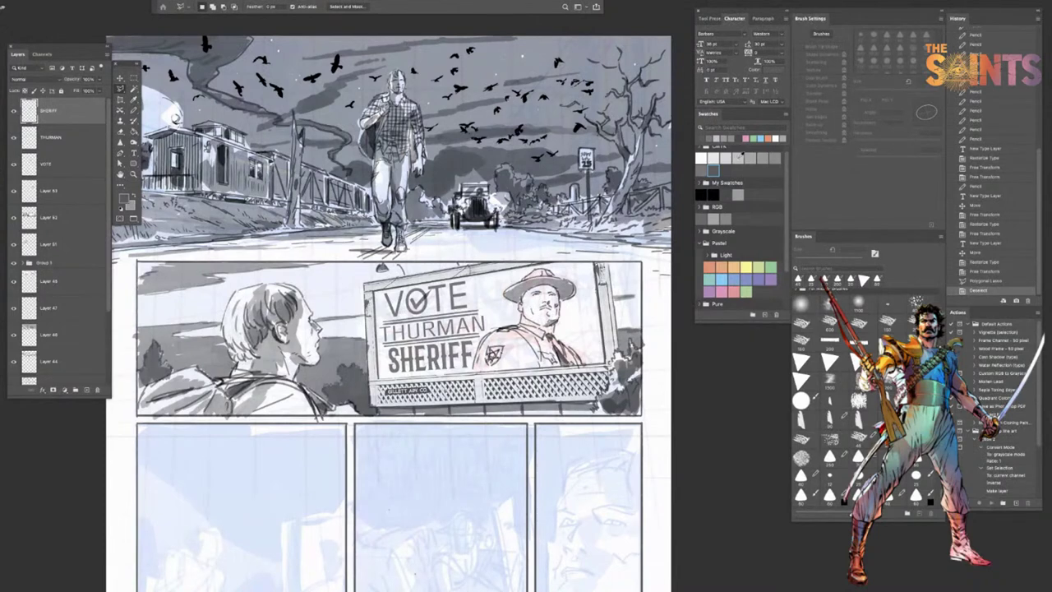
click(764, 156)
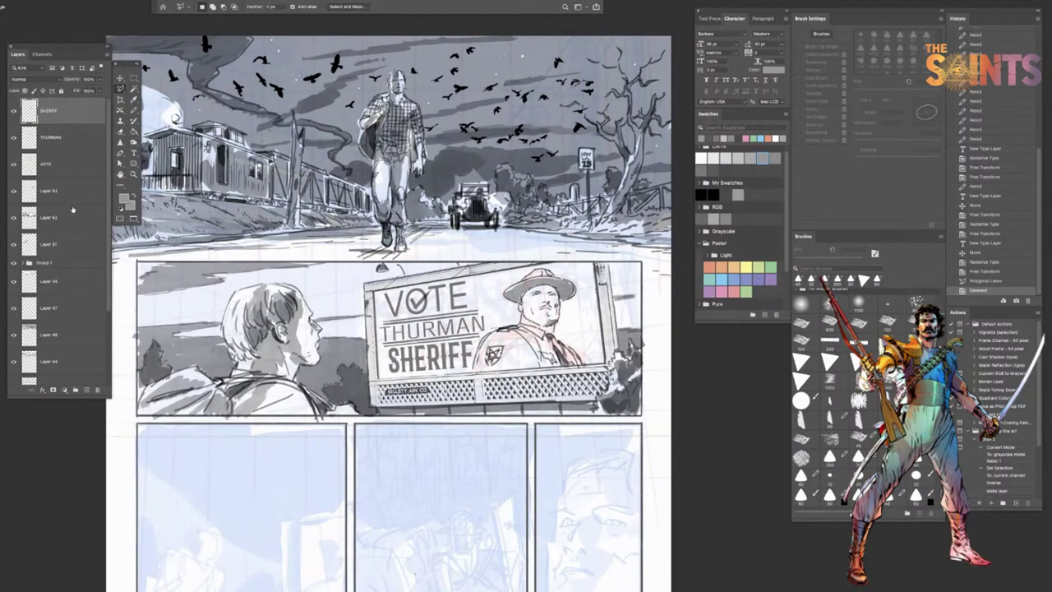
click(73, 246)
key(b)
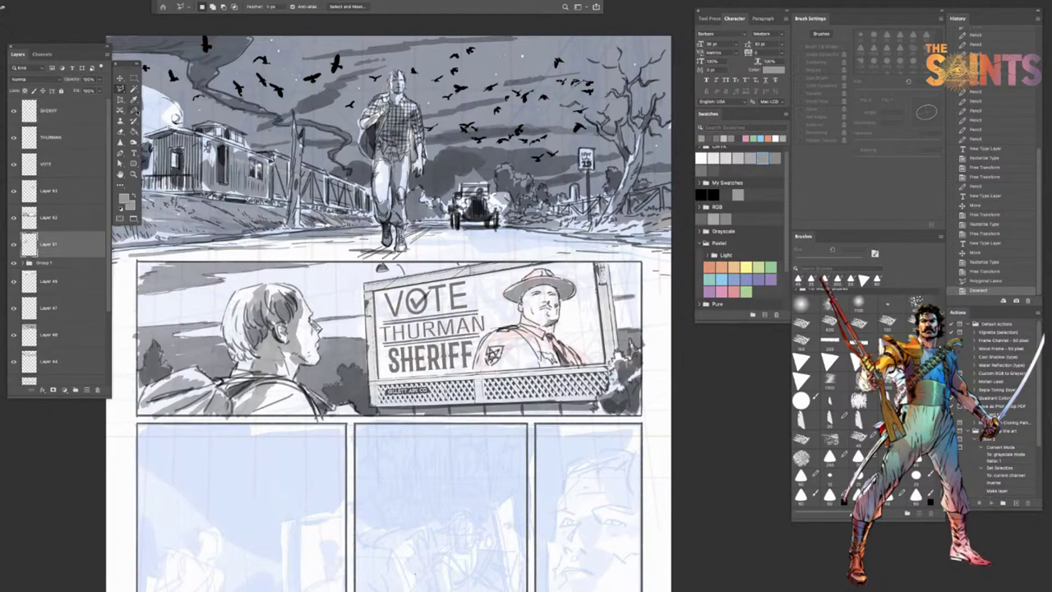
click(709, 167)
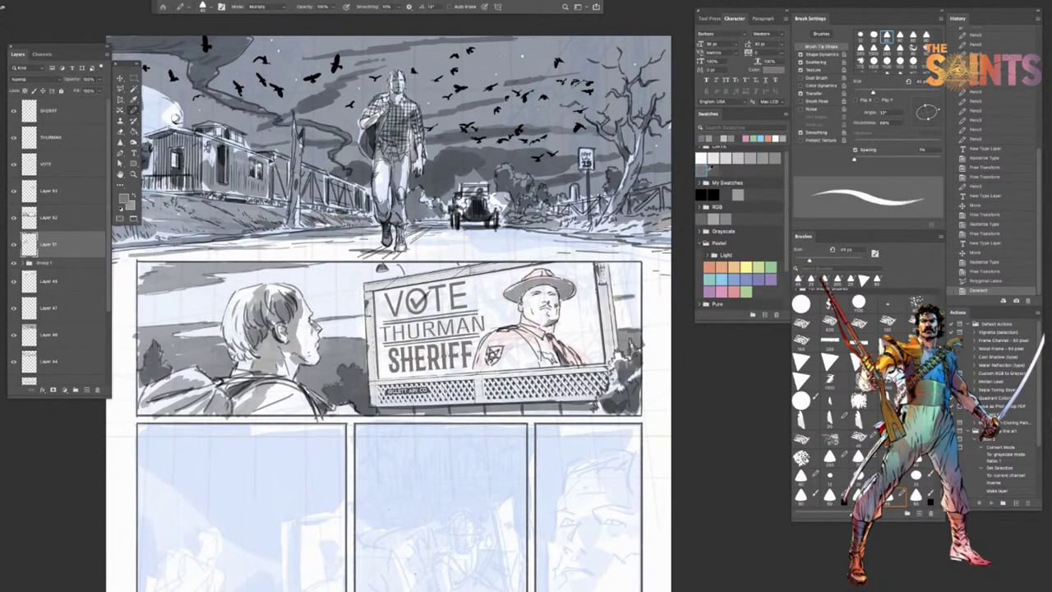
key(bracketright)
key(bracketright)
key(bracketright)
key(bracketright)
key(bracketright)
key(bracketright)
key(bracketright)
key(bracketright)
key(bracketright)
key(bracketright)
key(bracketright)
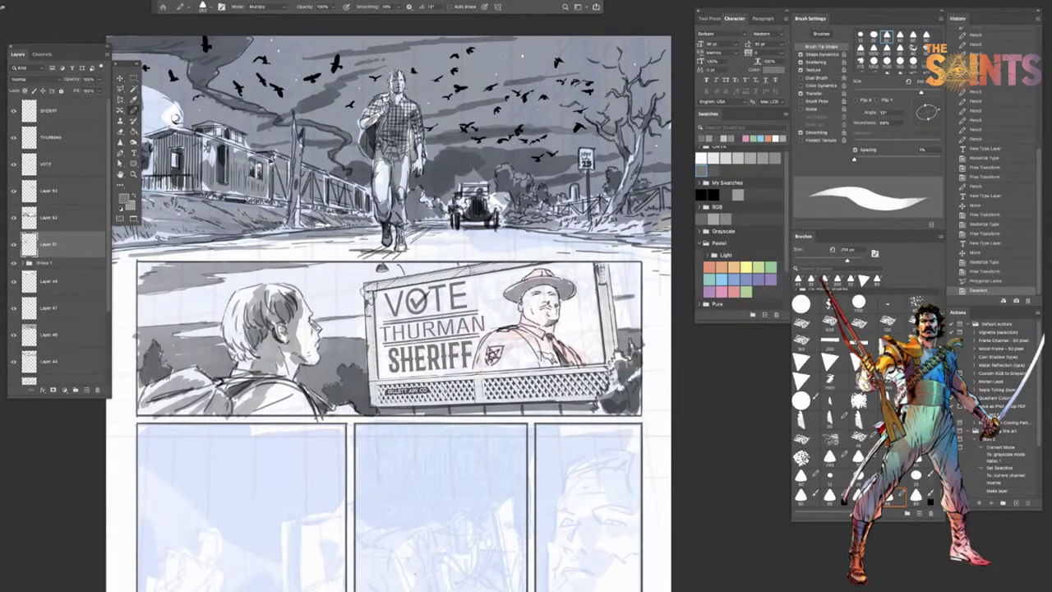
Step: Try mid-gray strokes over the billboard's face, undo them, and shade its upper area with a lighter gray swatch
drag(370, 288, 372, 345)
key(ctrl+z)
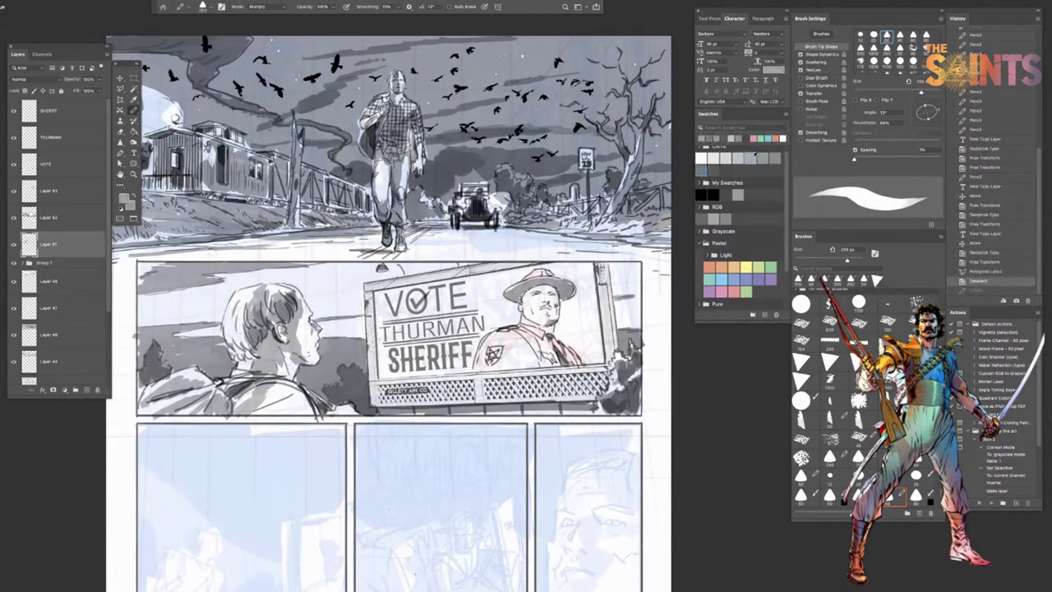
mouse_move(362, 279)
mouse_down()
mouse_move(371, 329)
mouse_move(380, 279)
mouse_move(372, 325)
mouse_move(384, 279)
mouse_move(432, 292)
mouse_move(435, 271)
mouse_move(429, 297)
mouse_move(452, 267)
mouse_move(450, 278)
mouse_move(476, 271)
mouse_move(460, 279)
mouse_move(493, 292)
mouse_move(503, 288)
mouse_move(485, 276)
mouse_move(522, 270)
mouse_move(502, 289)
mouse_move(513, 275)
mouse_up()
key(ctrl+z)
click(739, 156)
mouse_move(595, 255)
mouse_down()
mouse_move(575, 266)
mouse_move(600, 279)
mouse_move(596, 262)
mouse_move(606, 275)
mouse_move(584, 269)
mouse_move(588, 261)
mouse_up()
Step: Set the blend mode of Layer 51 to Multiply
click(29, 79)
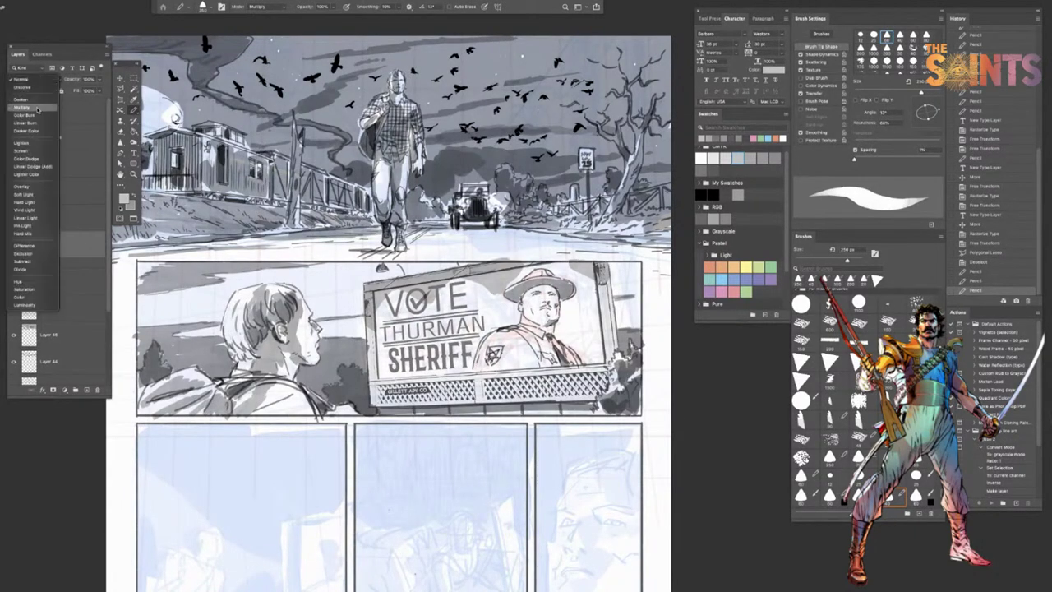
click(37, 108)
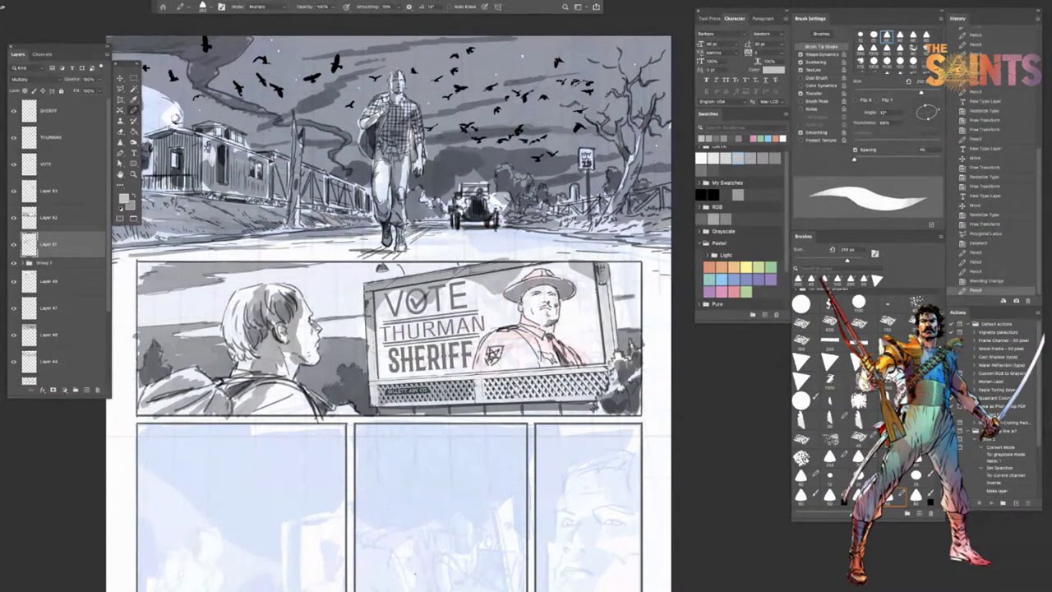
drag(402, 461, 403, 460)
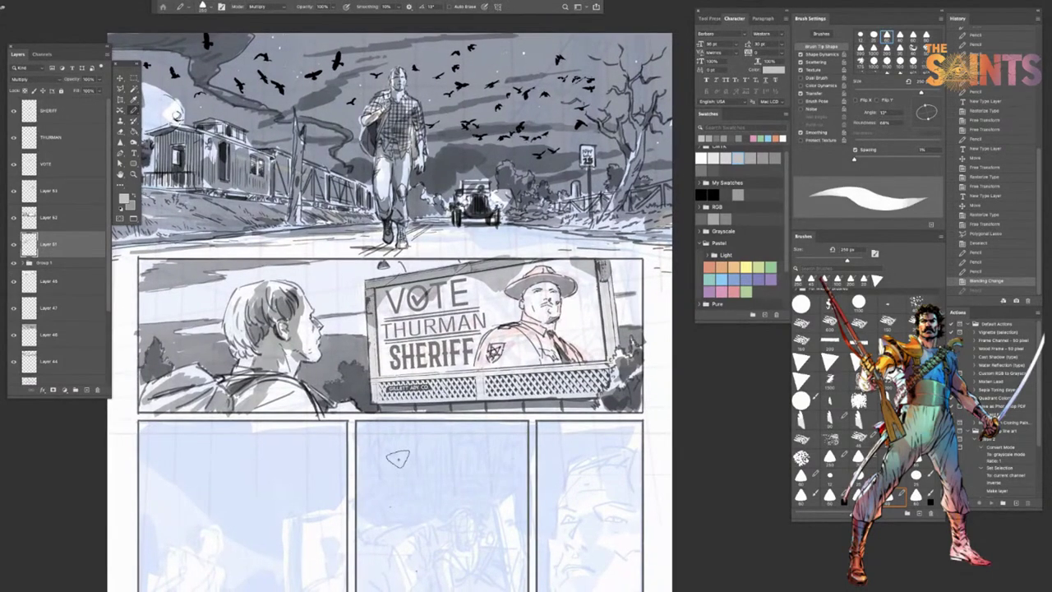
Step: Add a new layer above SHERIFF and set the foreground color to red bc2622
click(78, 120)
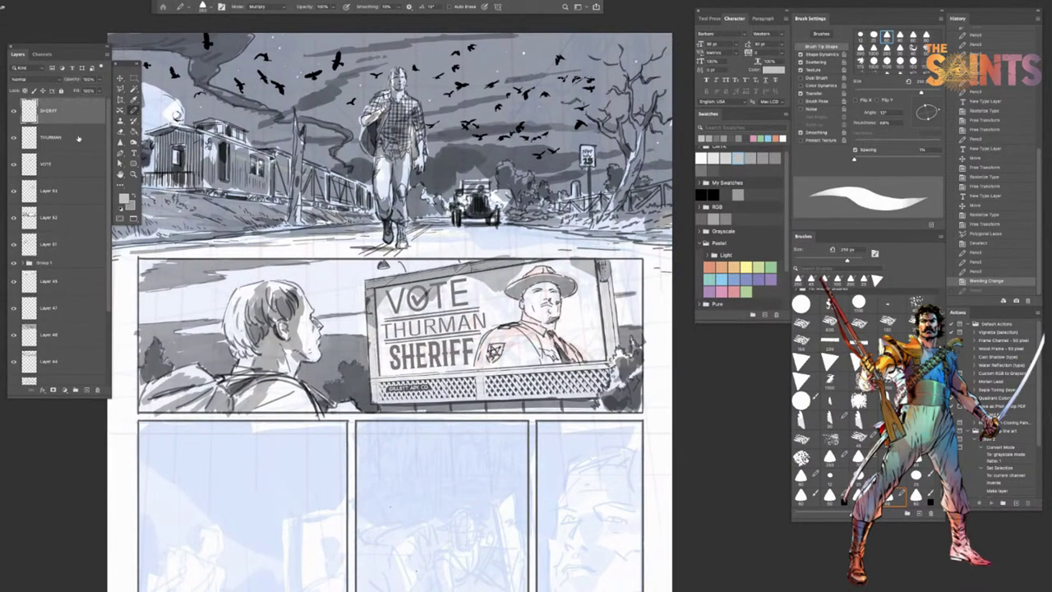
click(87, 390)
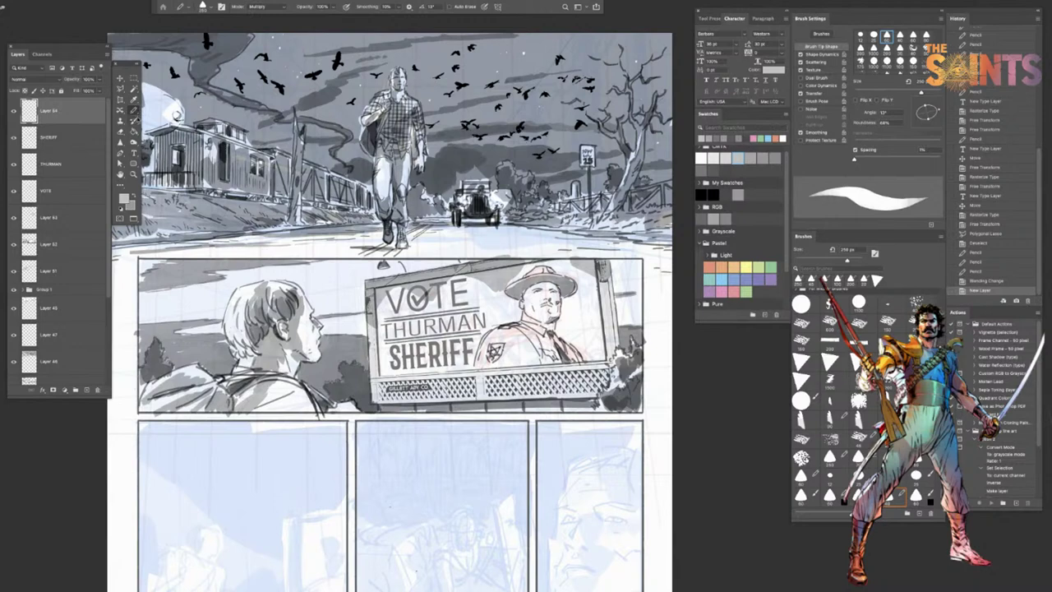
click(710, 268)
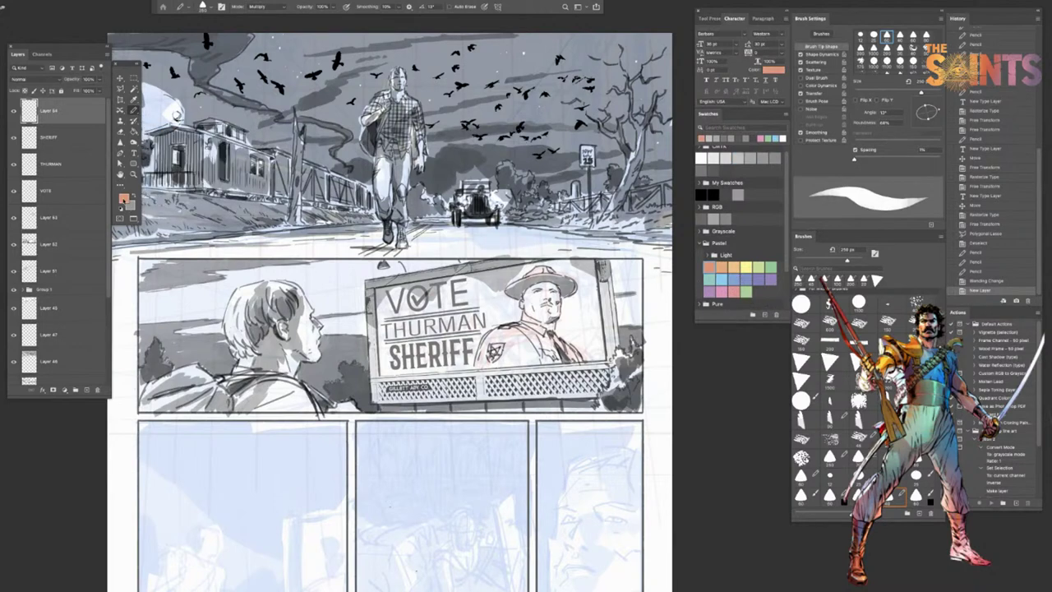
click(125, 200)
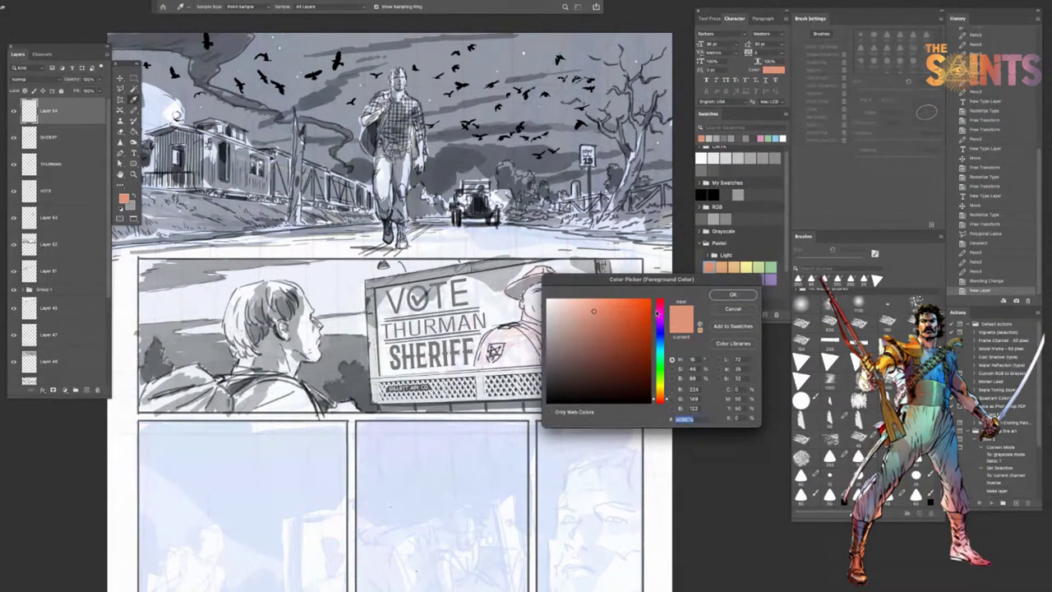
click(661, 303)
click(632, 326)
click(663, 401)
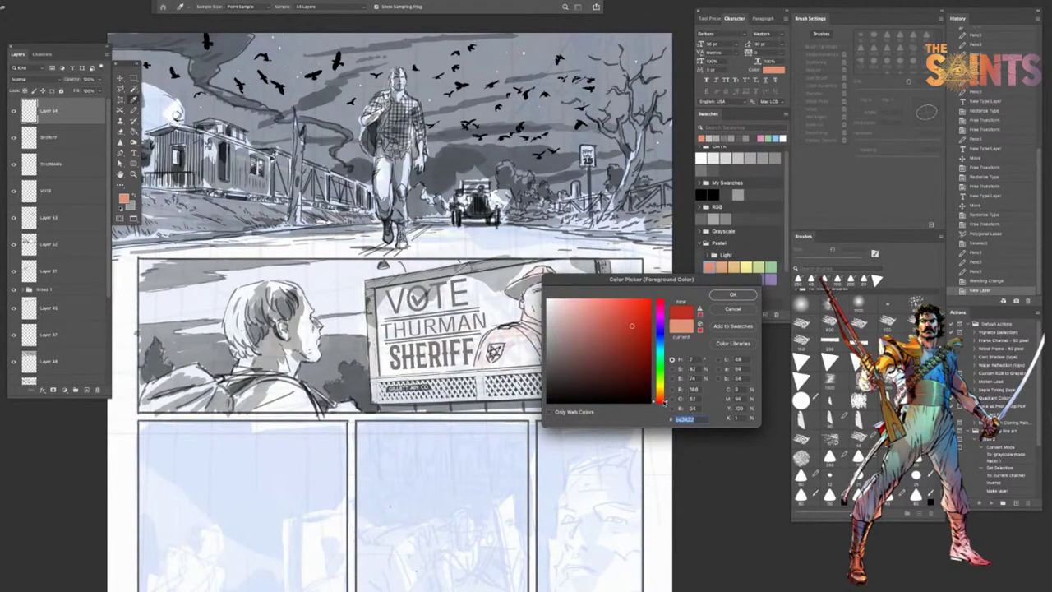
click(663, 401)
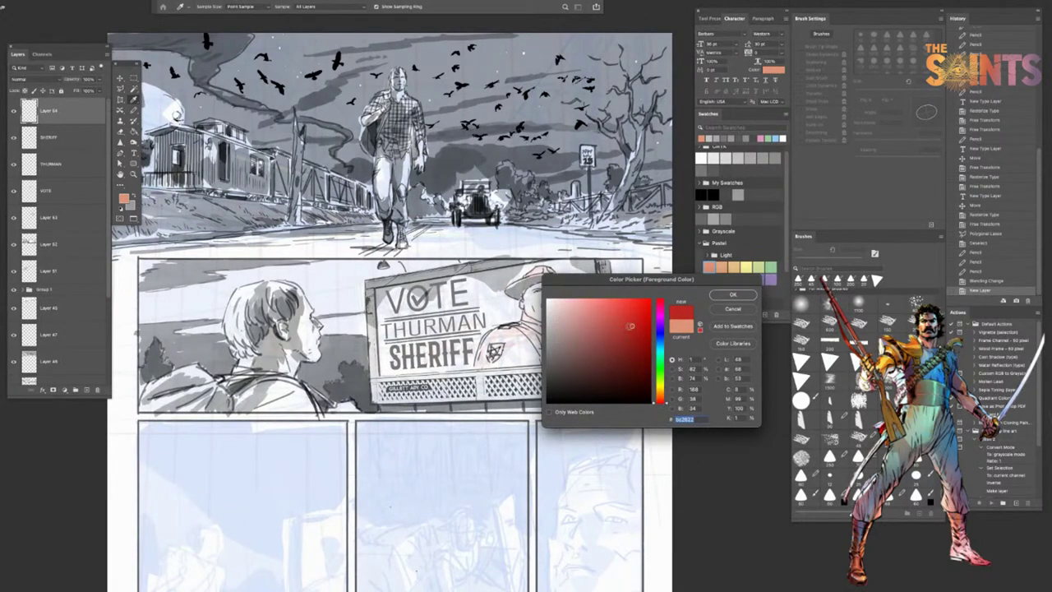
click(733, 294)
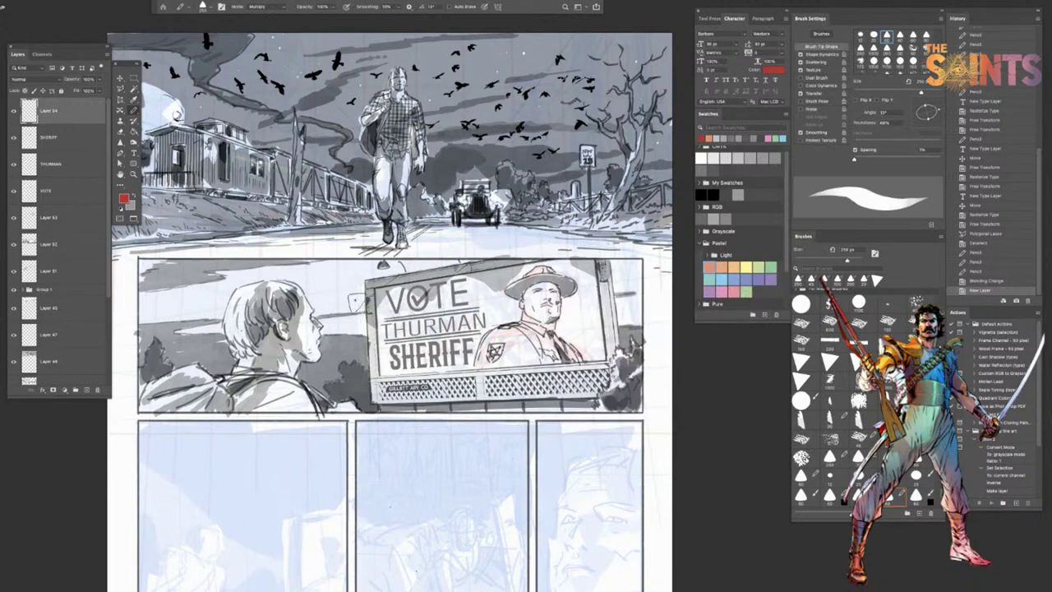
Step: Try hand-lettering STRONG in red across the billboard's VOTE text with a resized Pencil brush, and undo the strokes
key(bracketleft)
key(bracketleft)
key(bracketleft)
key(bracketleft)
key(bracketleft)
key(bracketleft)
key(bracketleft)
key(bracketleft)
key(bracketleft)
key(bracketleft)
key(bracketleft)
key(bracketleft)
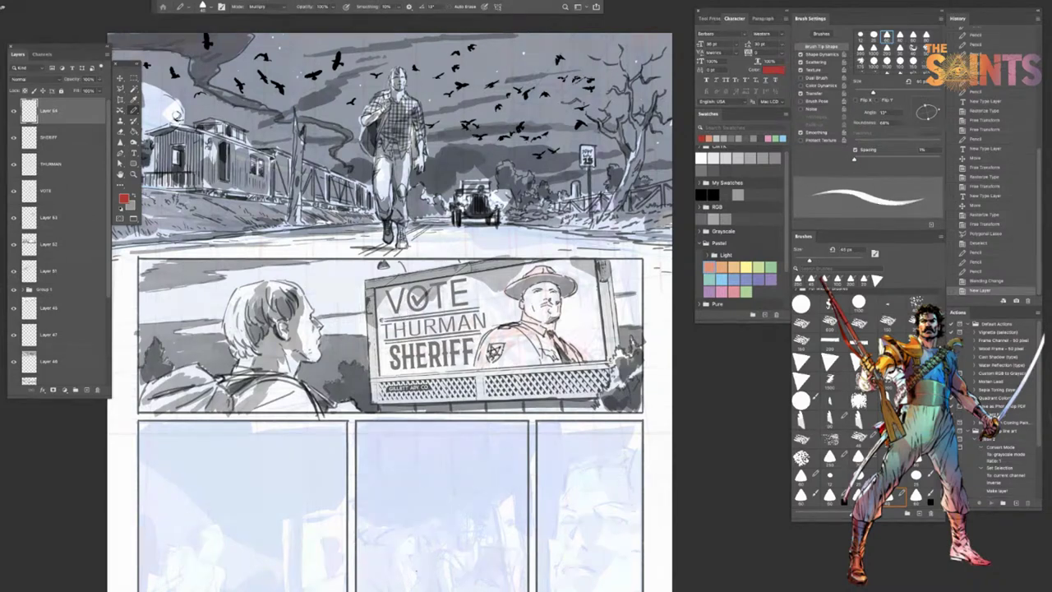
key(bracketright)
key(bracketright)
key(bracketright)
mouse_move(404, 294)
mouse_down()
mouse_move(383, 326)
mouse_move(415, 322)
mouse_move(413, 301)
mouse_move(425, 291)
mouse_move(427, 309)
mouse_move(446, 319)
mouse_move(455, 288)
mouse_move(462, 314)
mouse_move(482, 281)
mouse_move(500, 311)
mouse_move(517, 280)
mouse_up()
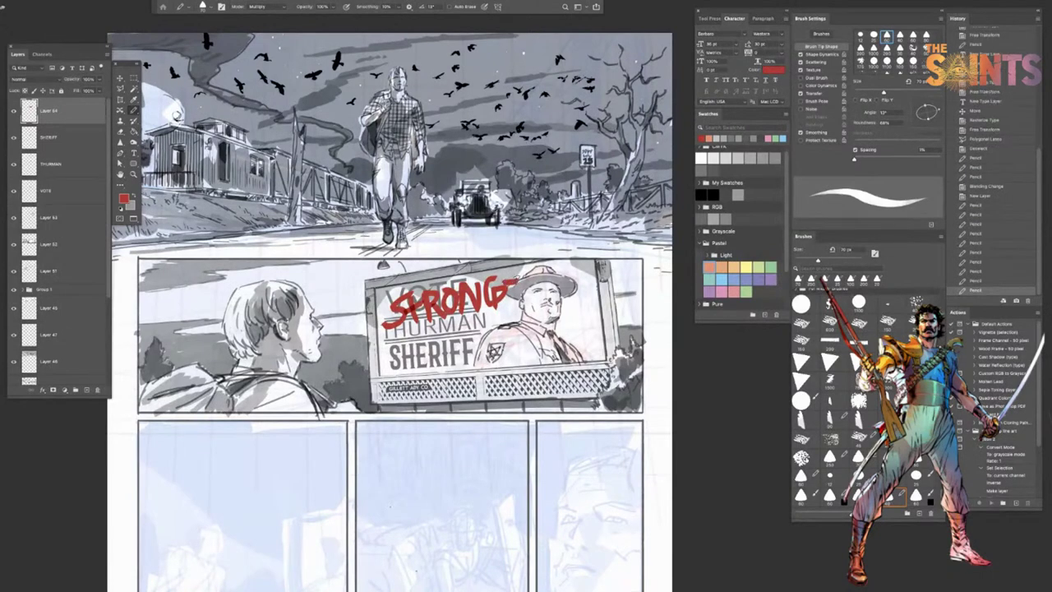
key(ctrl+z)
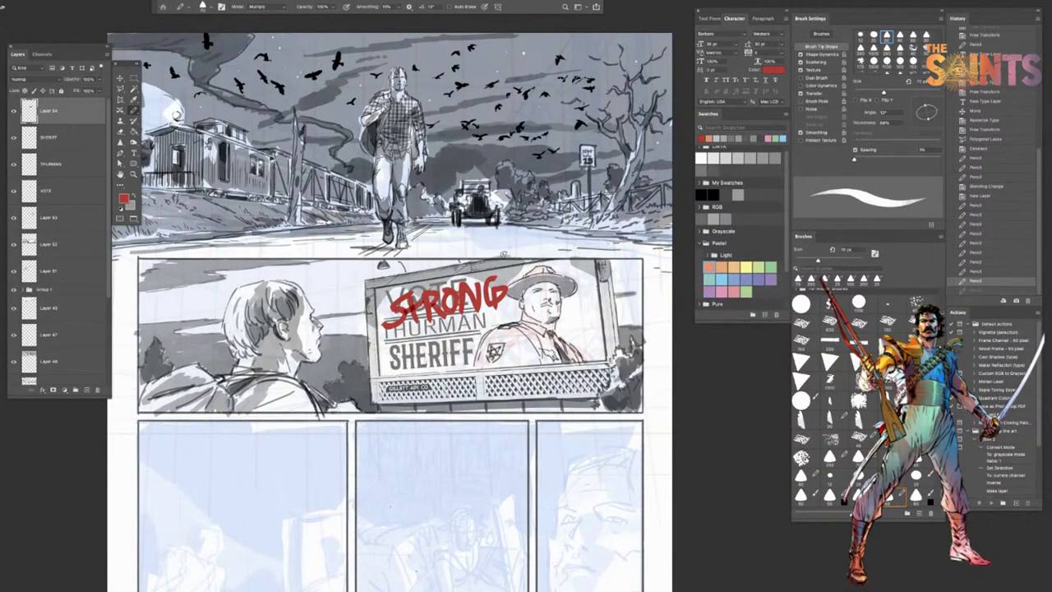
drag(508, 294, 530, 286)
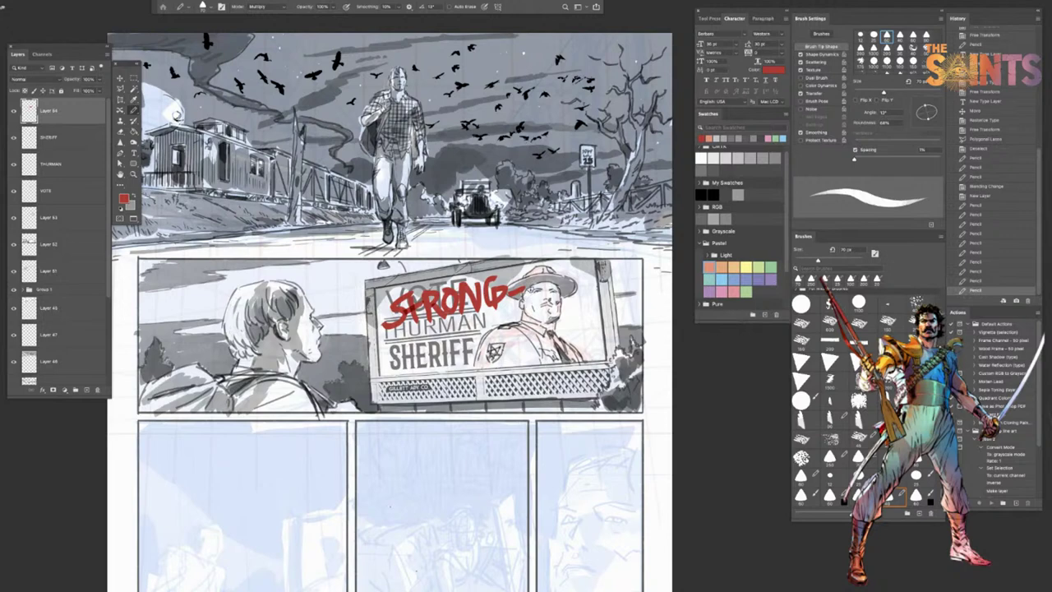
key(ctrl+z)
key(ctrl+z)
key(ctrl+z)
key(ctrl+z)
key(ctrl+z)
key(ctrl+z)
key(ctrl+z)
key(ctrl+z)
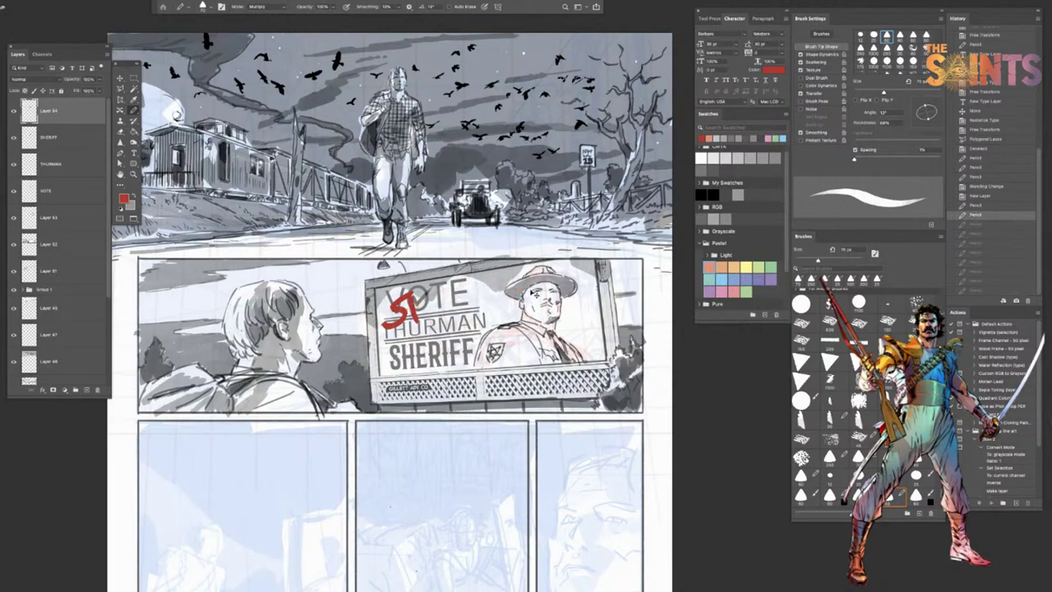
key(ctrl+z)
key(ctrl+z)
Step: Reduce the Pencil brush, set its mode to Normal, and hand-letter STRONG BOY in red across the top of the billboard
key(bracketleft)
key(bracketleft)
key(bracketleft)
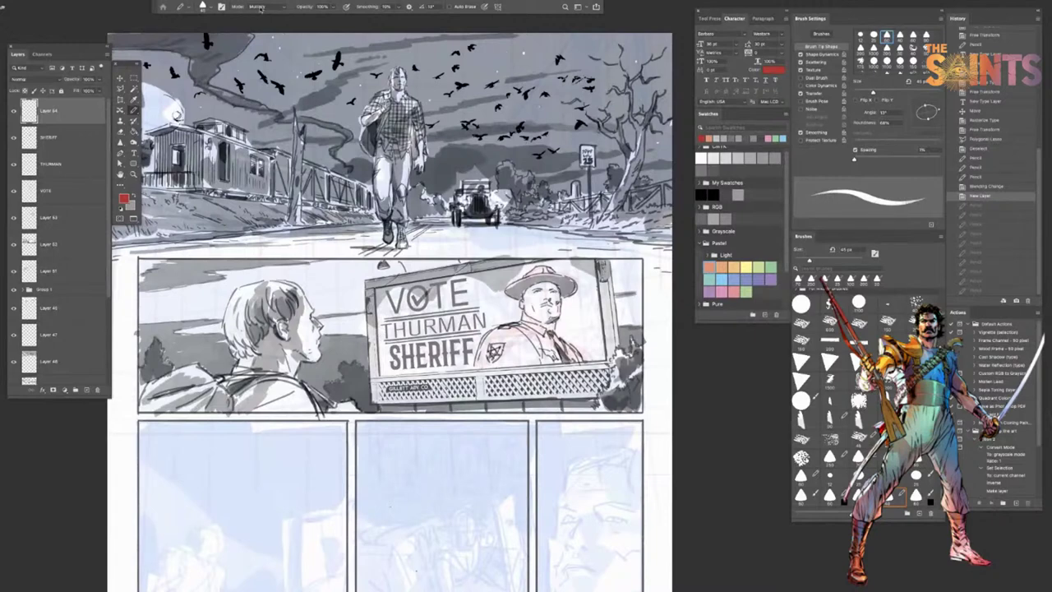
click(260, 9)
click(263, 10)
mouse_move(401, 296)
mouse_down()
mouse_move(381, 325)
mouse_move(422, 293)
mouse_move(406, 319)
mouse_move(428, 300)
mouse_move(416, 319)
mouse_move(421, 310)
mouse_move(434, 326)
mouse_move(441, 294)
mouse_move(463, 323)
mouse_move(467, 285)
mouse_move(477, 285)
mouse_move(475, 307)
mouse_move(493, 284)
mouse_move(504, 303)
mouse_move(524, 301)
mouse_move(516, 284)
mouse_move(542, 288)
mouse_up()
drag(555, 267, 537, 309)
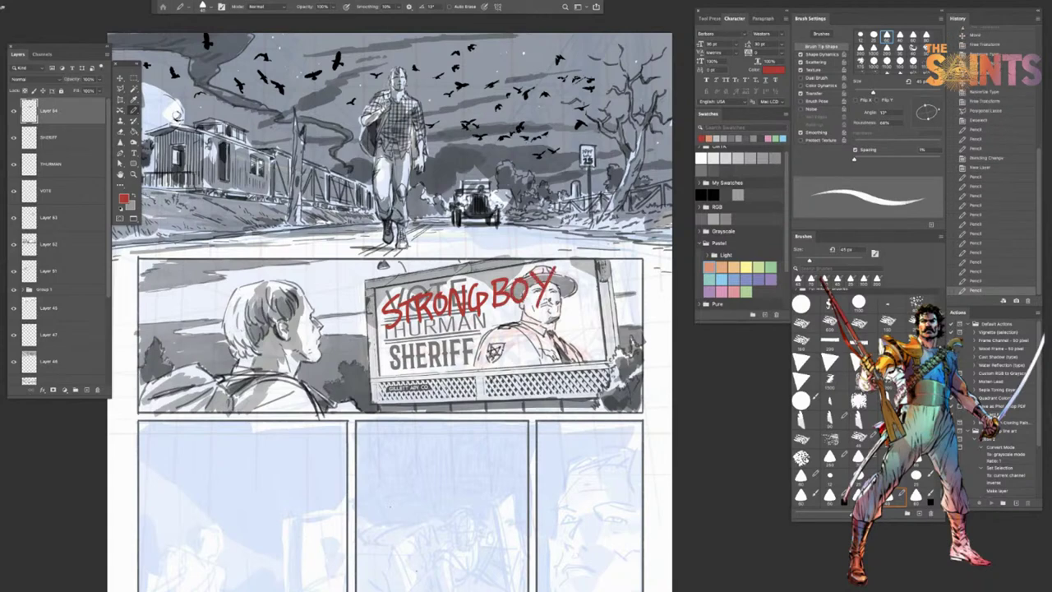
Step: Hand-letter SUKS in larger red graffiti strokes beneath STRONG BOY and touch up the lettering
drag(465, 321, 433, 362)
key(super+z)
mouse_move(457, 325)
mouse_down()
mouse_move(476, 322)
mouse_move(485, 354)
mouse_up()
drag(506, 316, 510, 350)
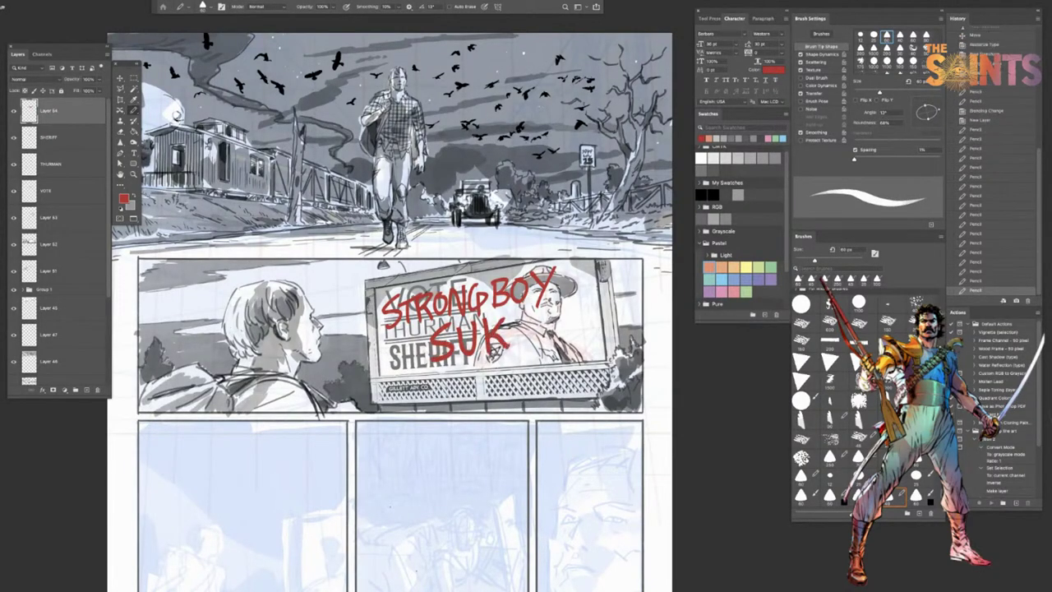
mouse_move(530, 316)
mouse_down()
mouse_move(516, 322)
mouse_move(512, 350)
mouse_up()
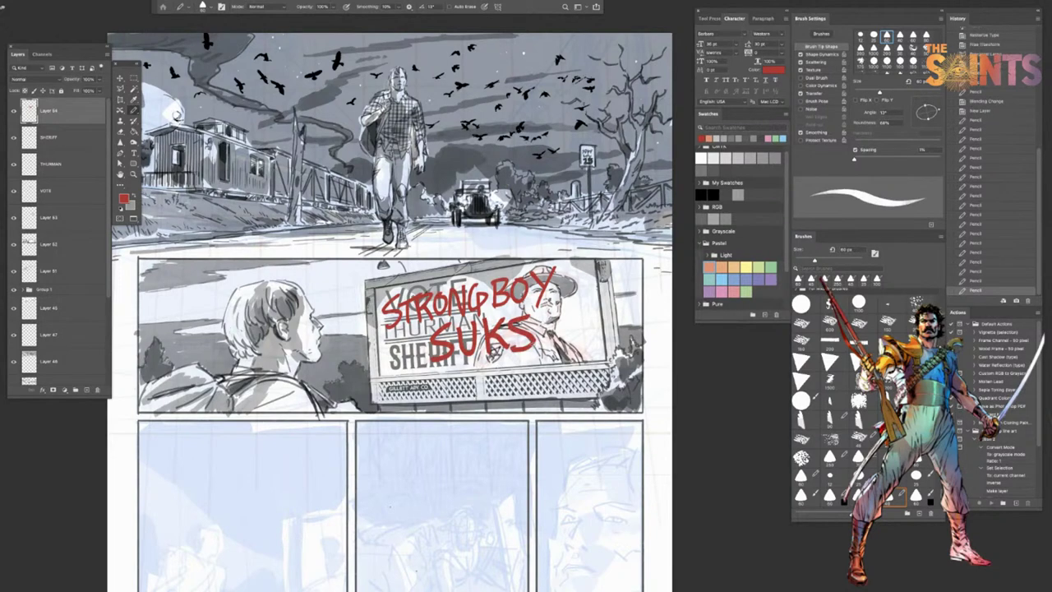
mouse_move(526, 346)
mouse_down()
mouse_move(525, 357)
mouse_move(530, 342)
mouse_up()
mouse_move(458, 350)
mouse_down()
mouse_move(468, 367)
mouse_move(445, 366)
mouse_up()
mouse_move(500, 302)
mouse_down()
mouse_move(500, 313)
mouse_move(510, 297)
mouse_move(538, 314)
mouse_up()
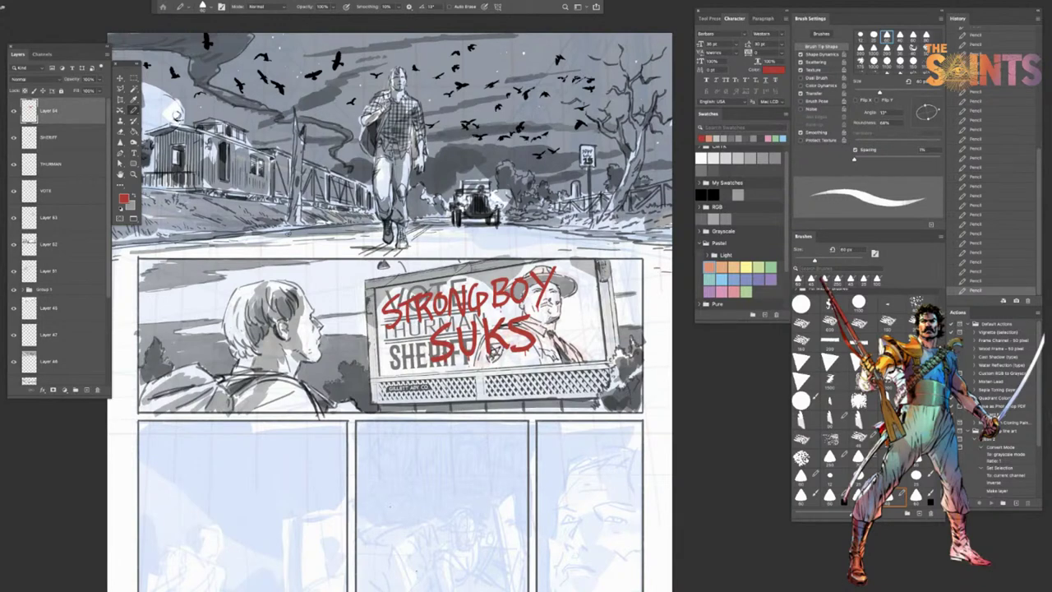
Step: Switch to a full-screen view and review the graffiti on the billboard together with the panel above
key(Tab)
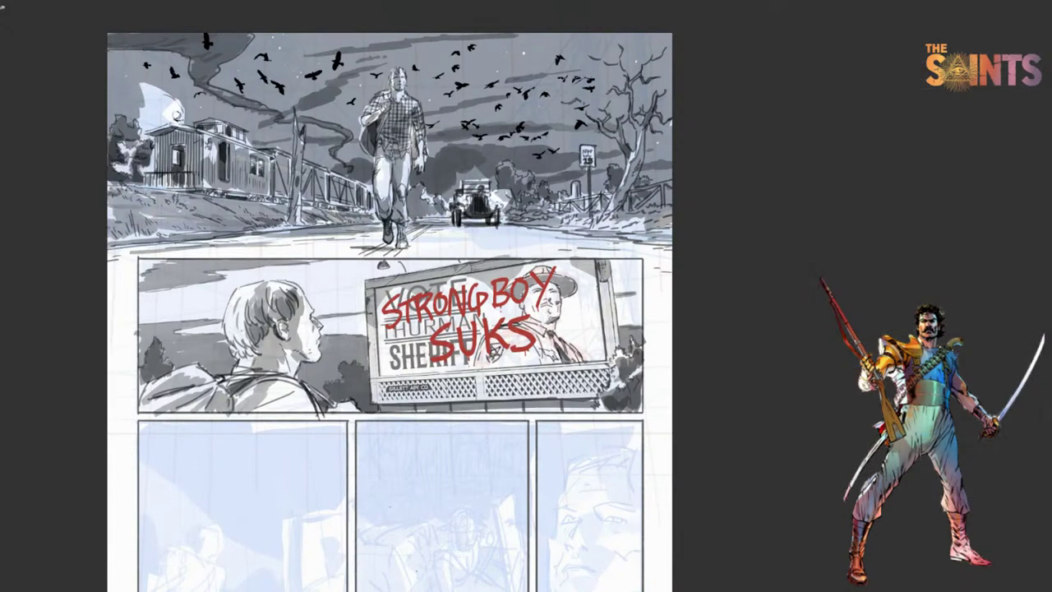
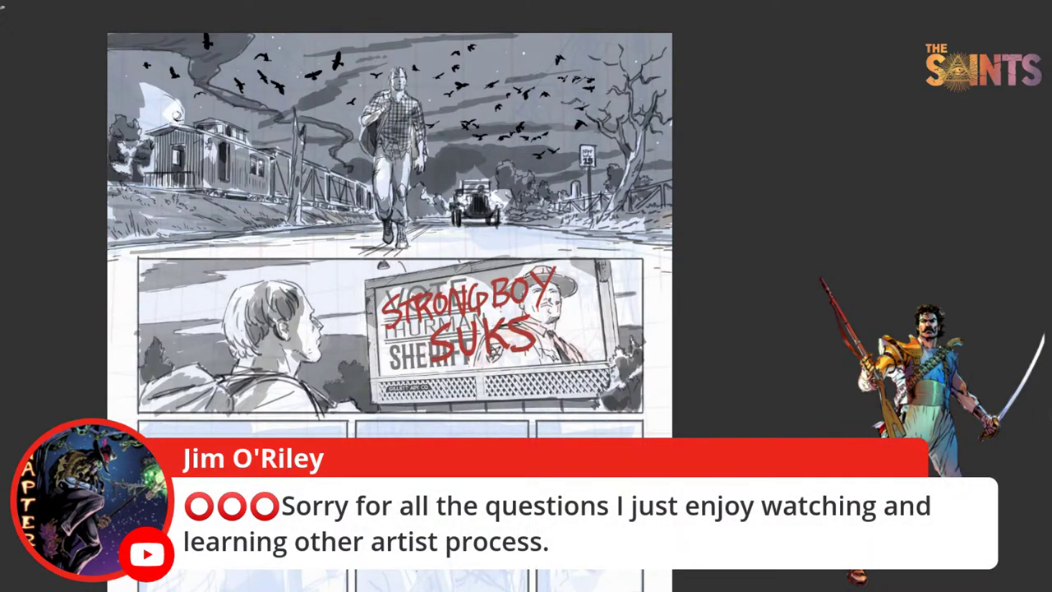
key(Tab)
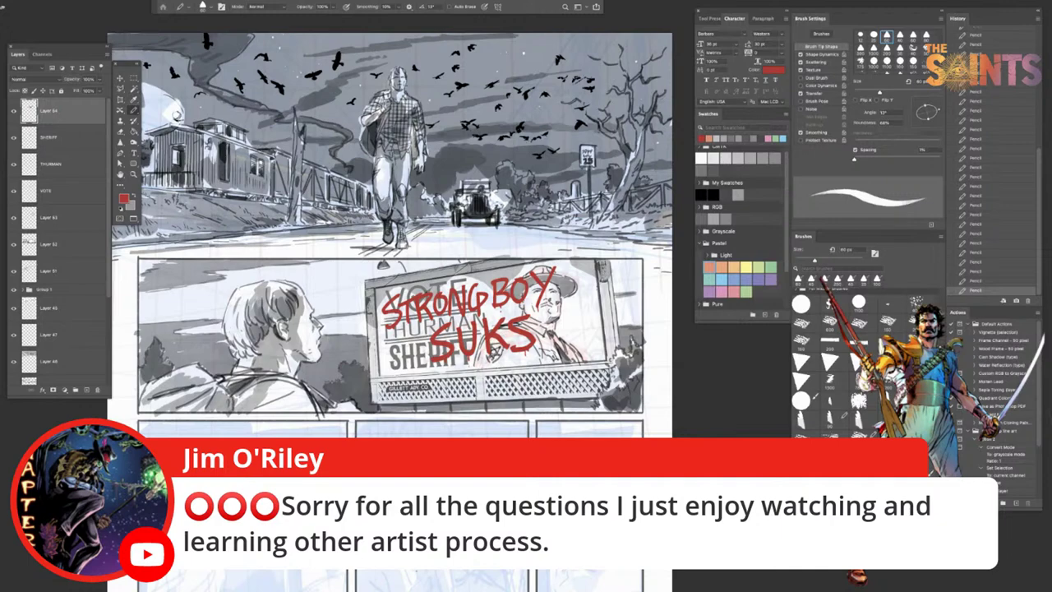
drag(399, 476, 418, 327)
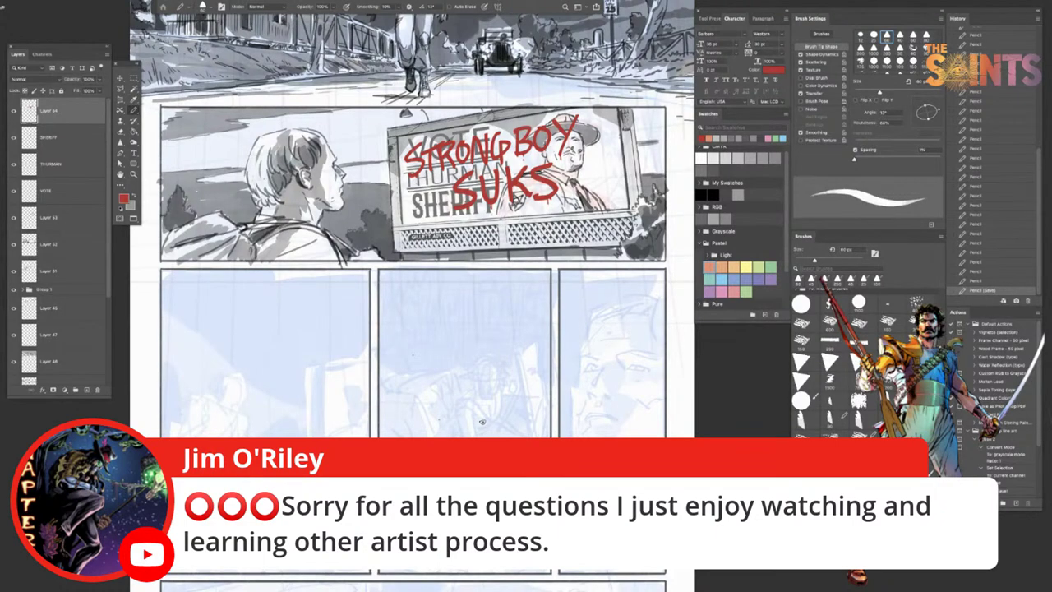
key(f)
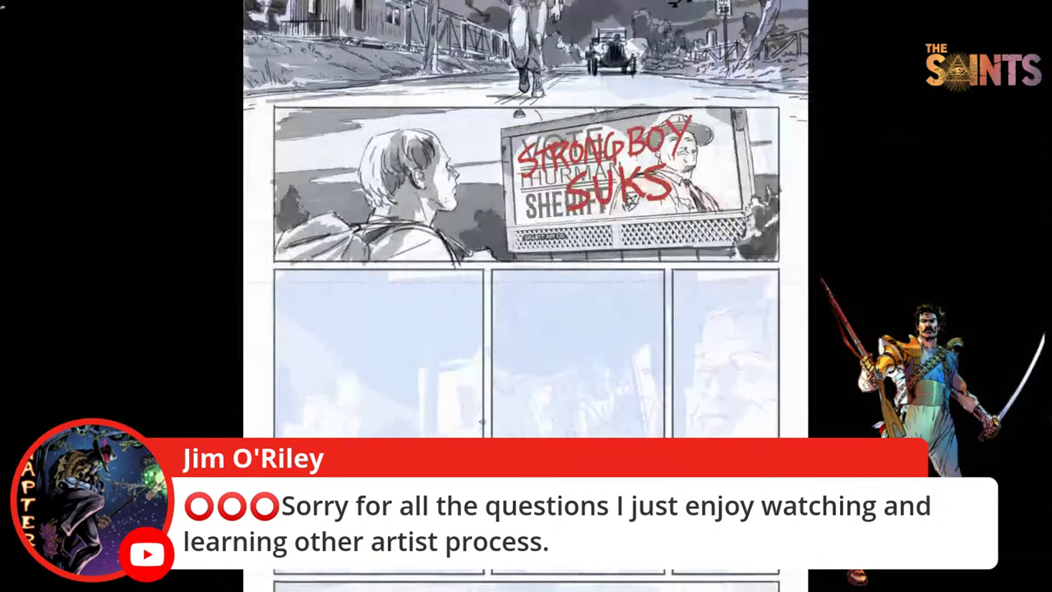
key(super+plus)
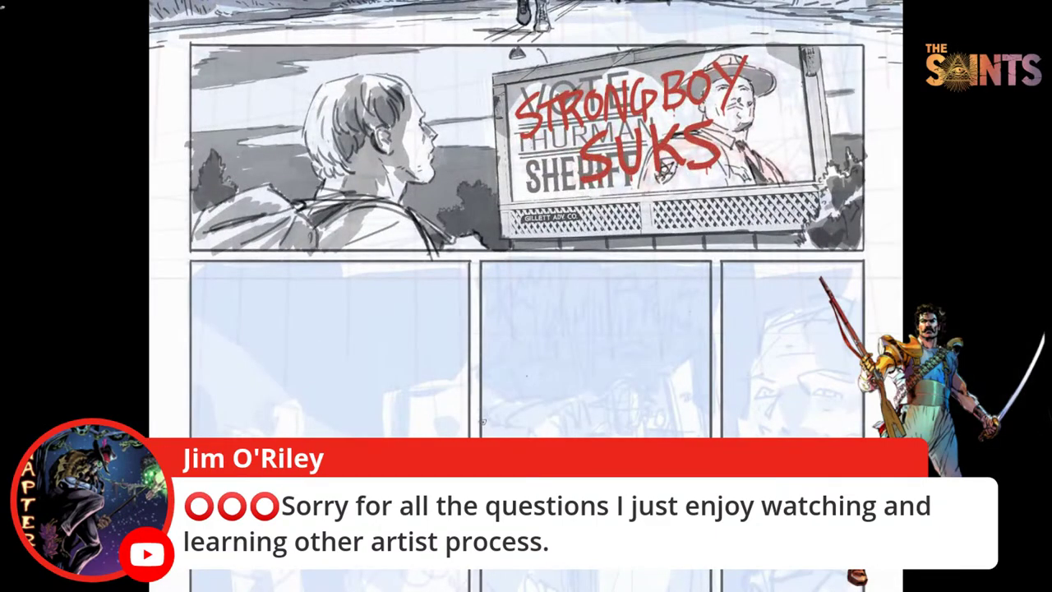
drag(493, 230, 476, 504)
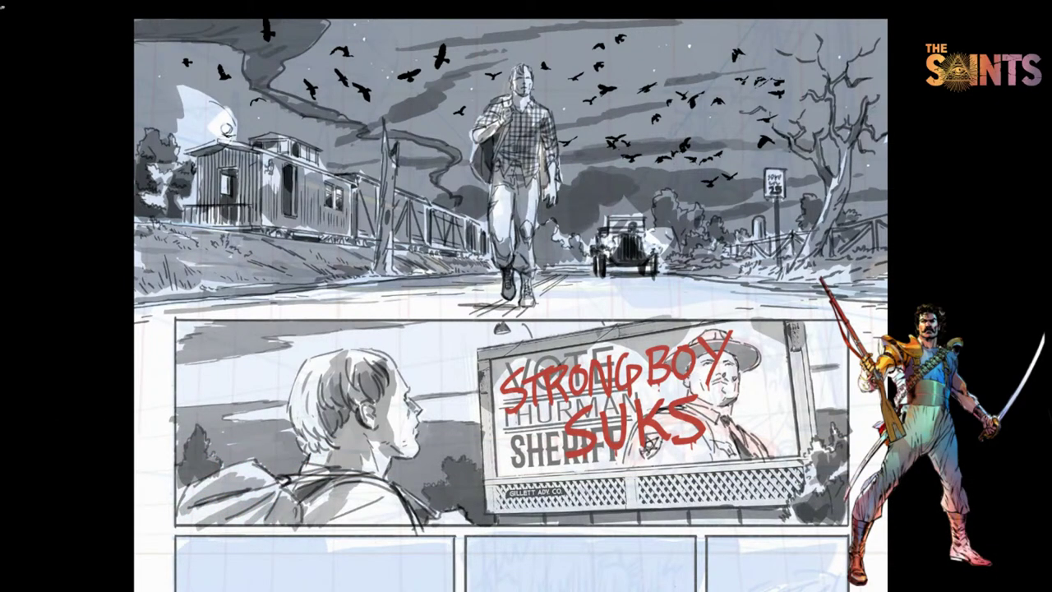
Step: Leave the full-screen view and review the first two comic panels together at a smaller zoom
scroll(498, 305, right, 5)
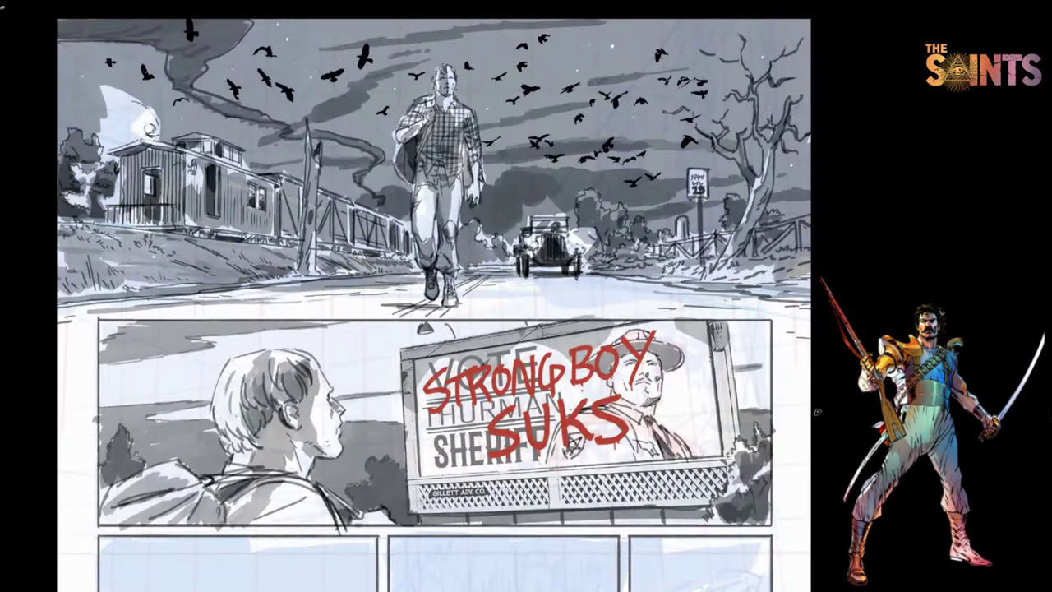
key(f)
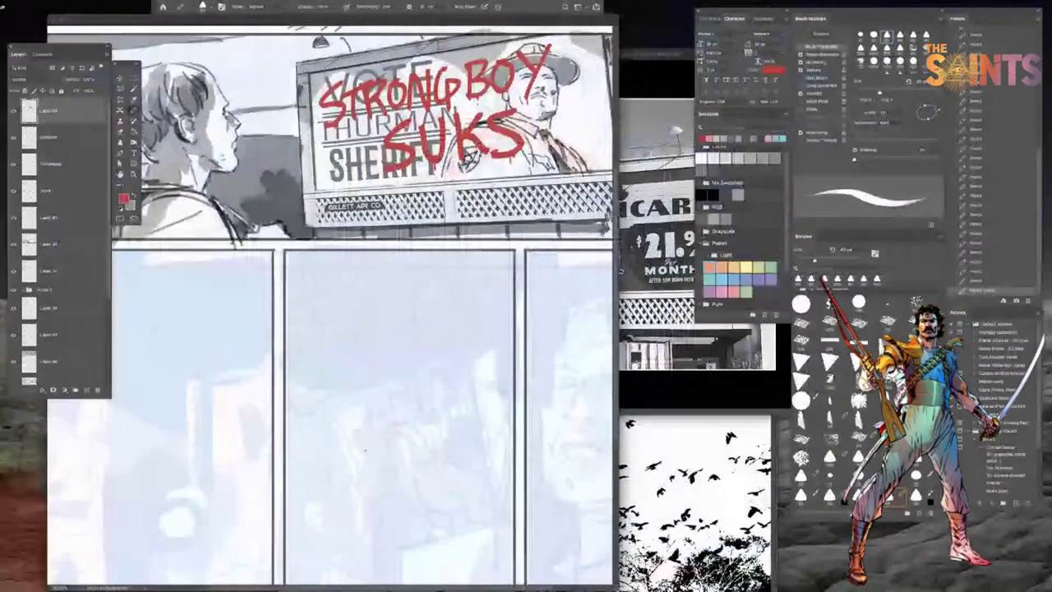
key(f)
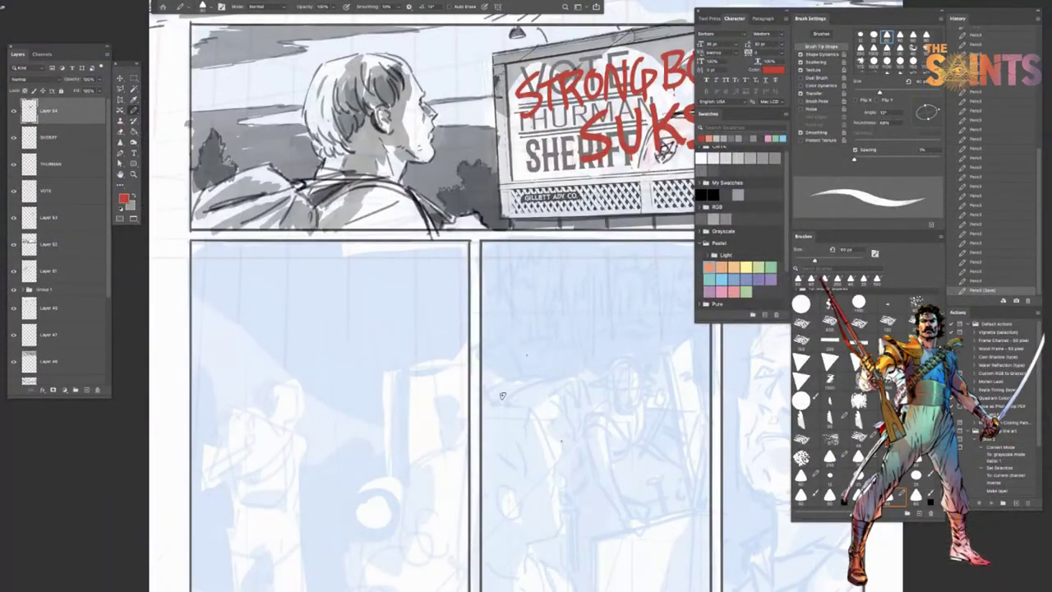
drag(491, 407, 448, 417)
drag(428, 211, 411, 467)
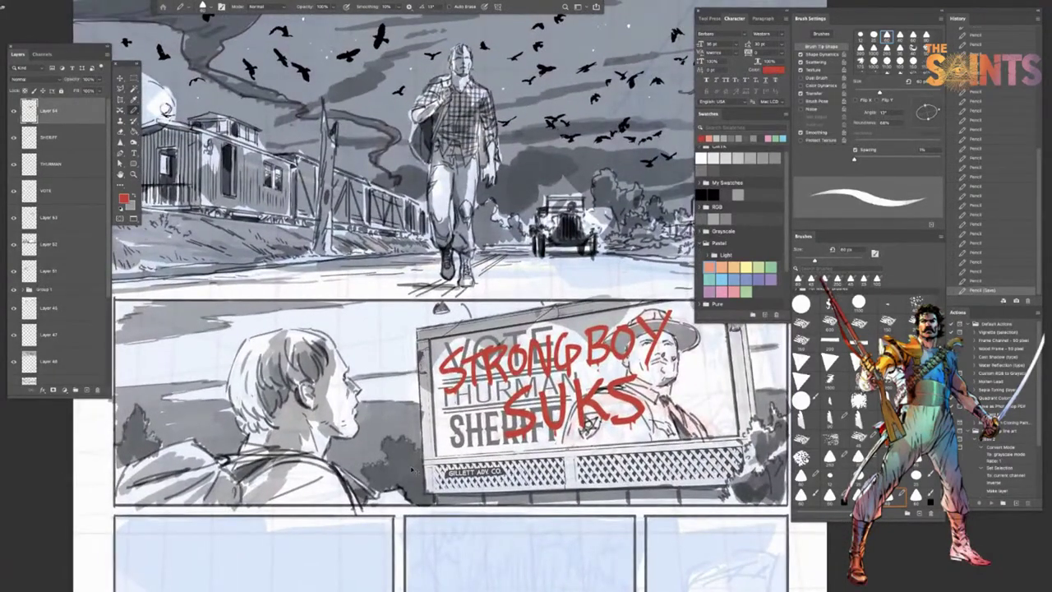
key(super+minus)
drag(493, 386, 455, 380)
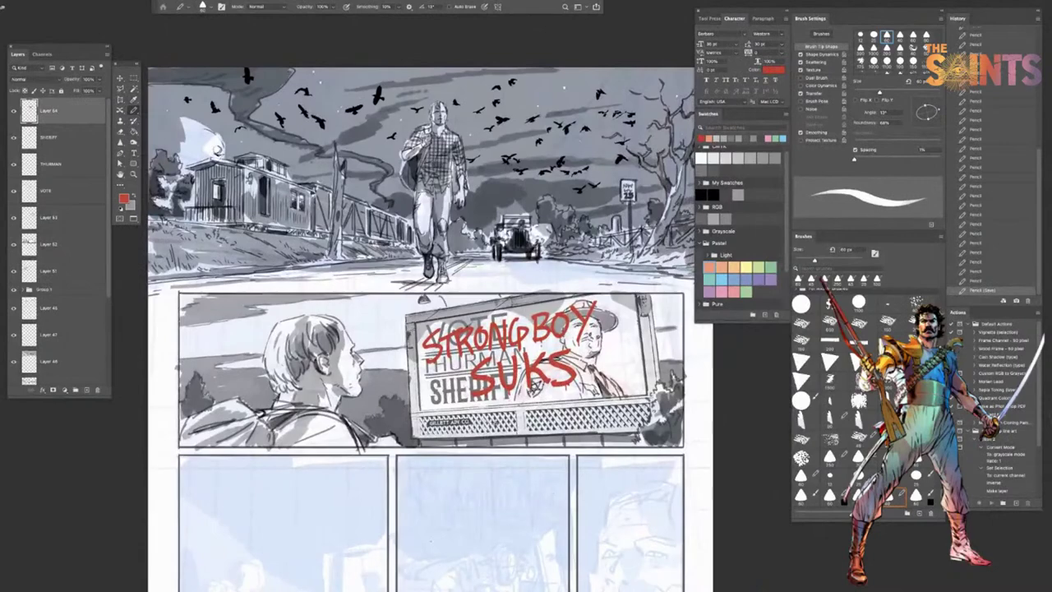
scroll(1039, 263, up, 10)
Step: Compare the drawn page with its original rough layout by switching to the document's opening history state and back
click(988, 35)
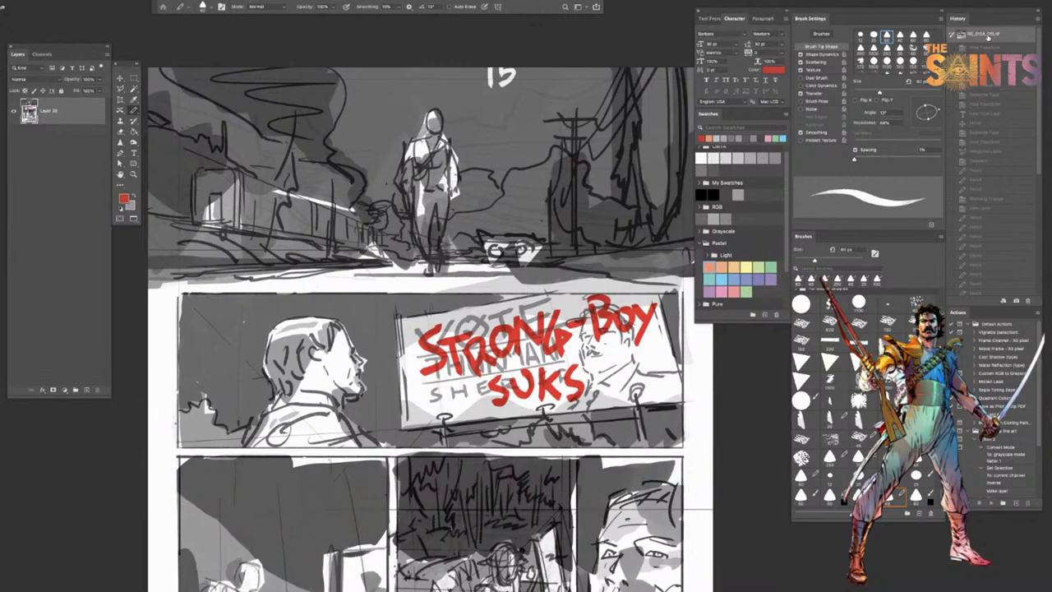
key(super+z)
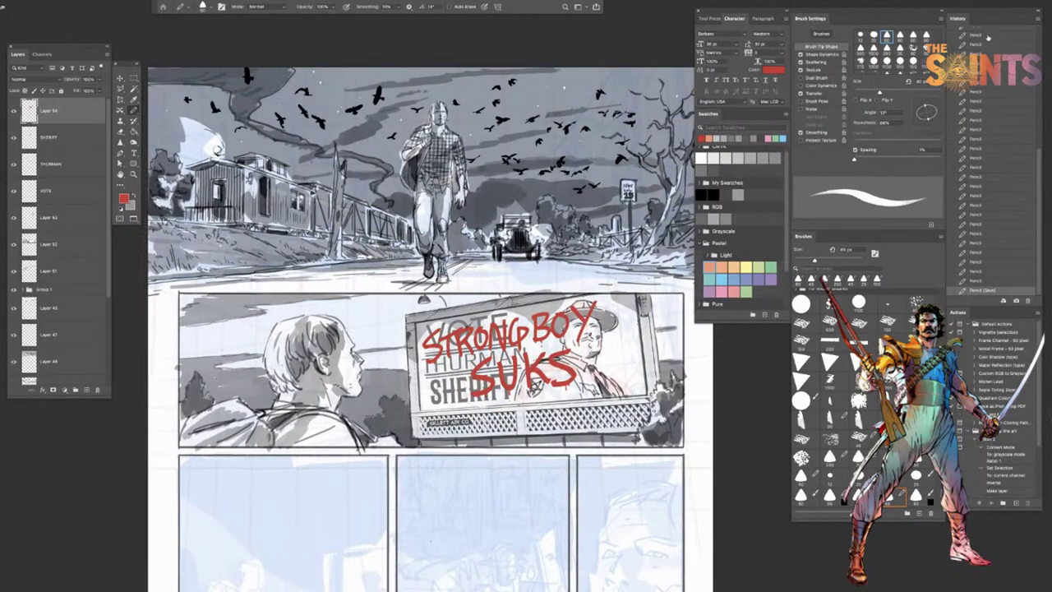
click(987, 36)
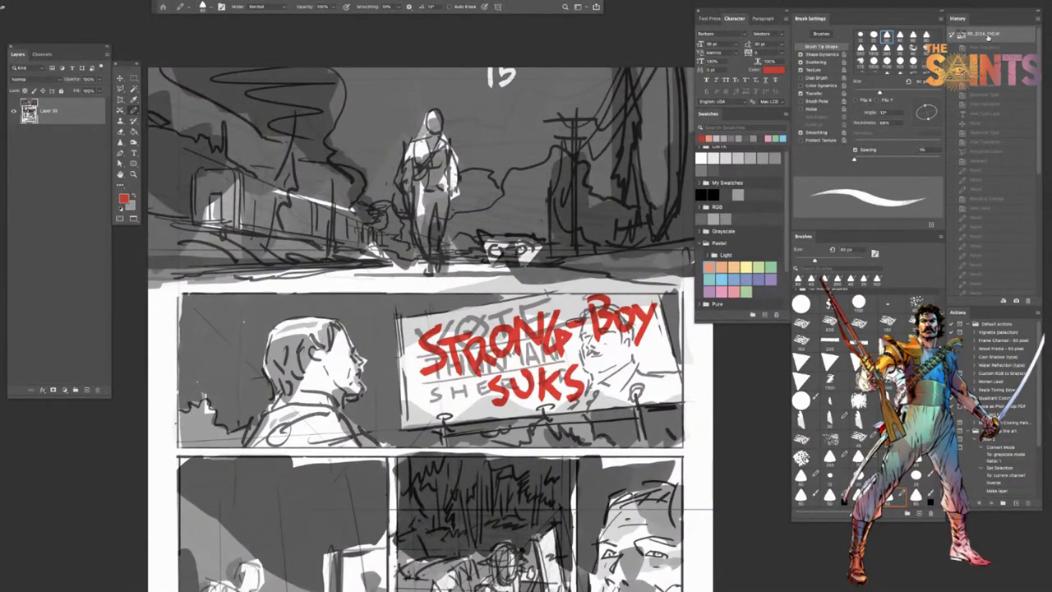
key(ctrl+z)
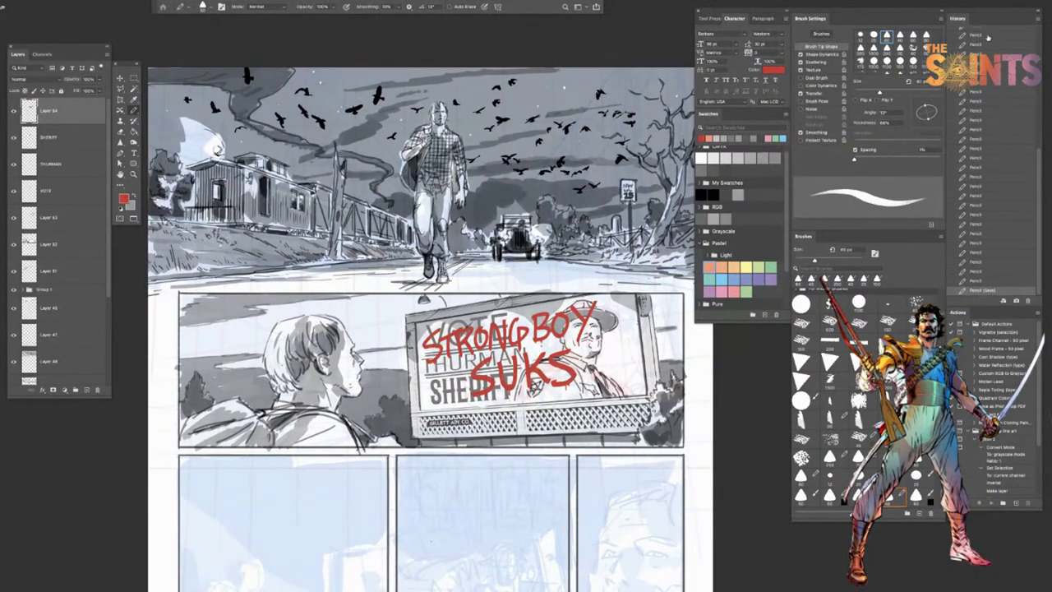
click(988, 35)
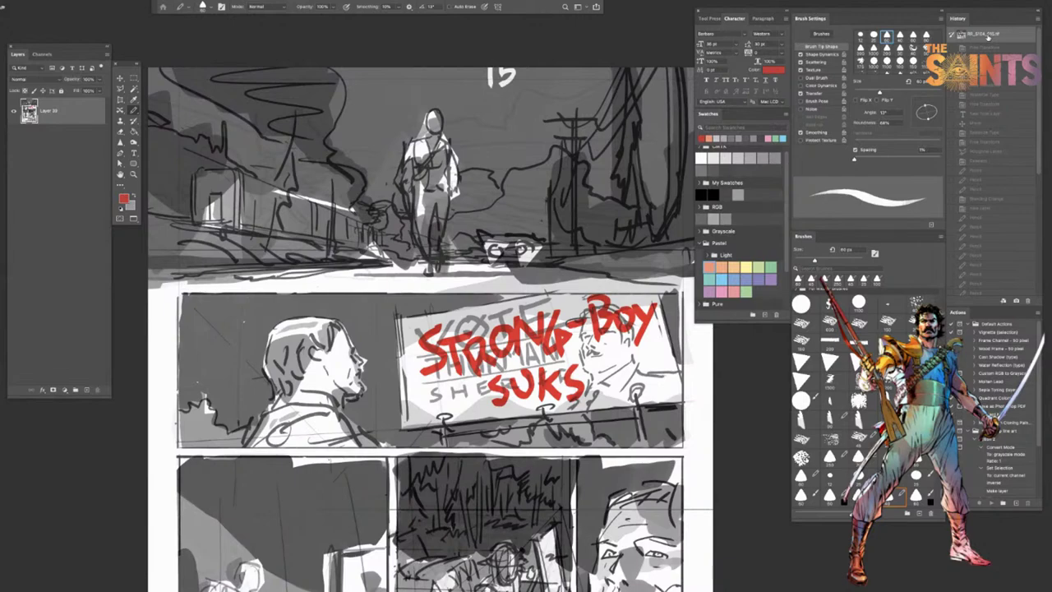
key(super+z)
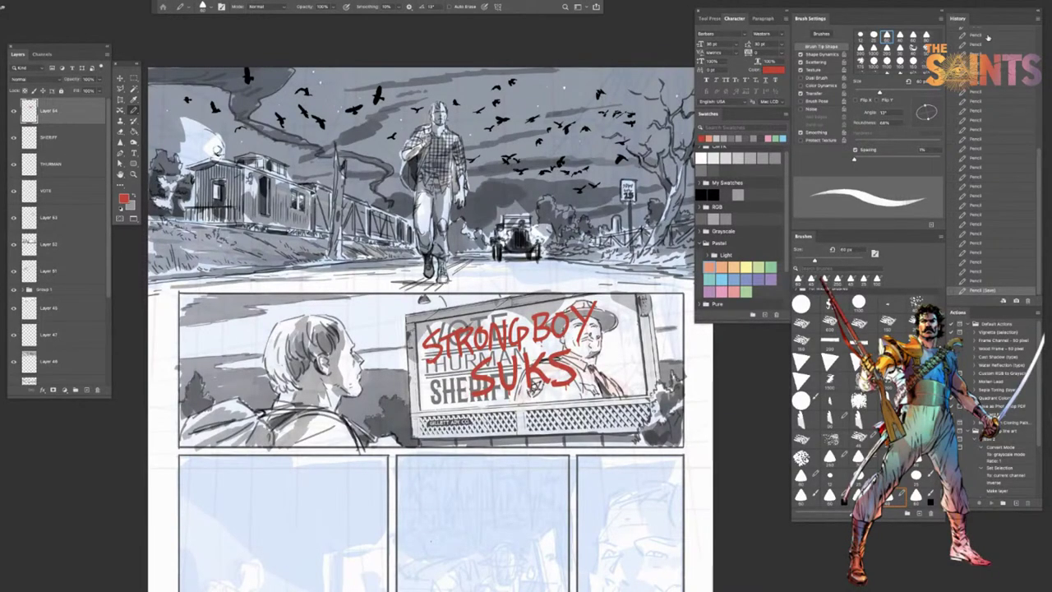
click(988, 38)
click(987, 36)
Step: Pick pastel orange, group the second panel's layers from the graffiti layer down to Layer 51, and name the group PANEL 2
drag(422, 537, 407, 371)
drag(406, 503, 407, 492)
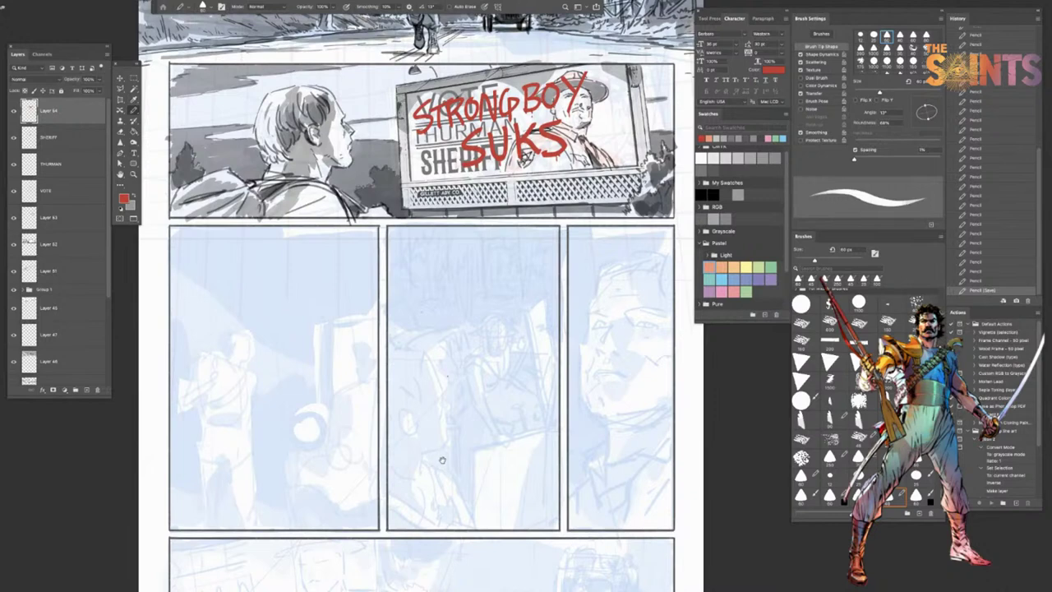
drag(438, 441, 461, 452)
scroll(461, 445, down, 3)
scroll(461, 452, down, 1)
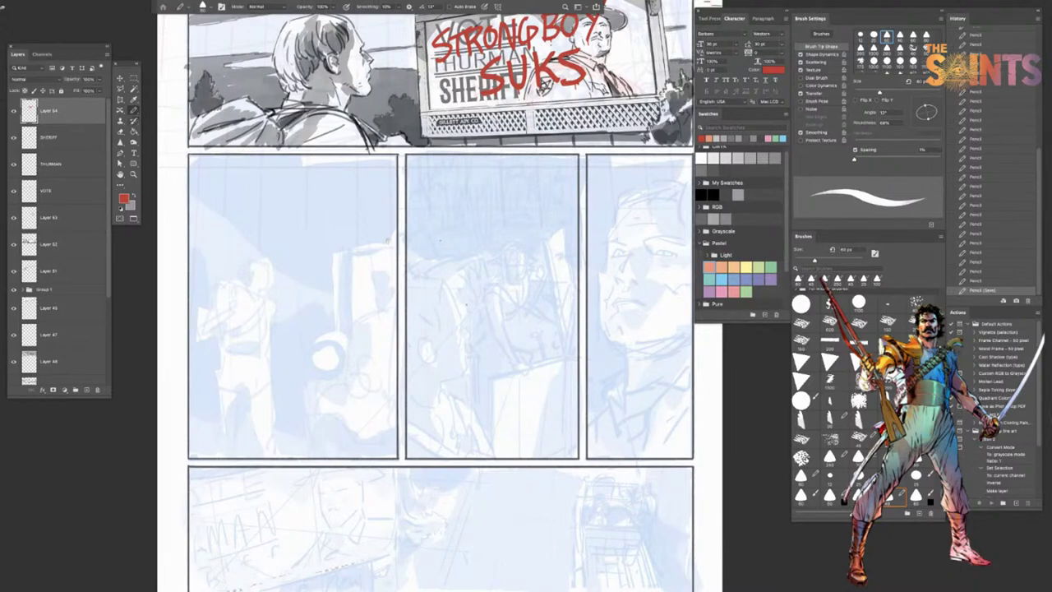
click(708, 267)
shift+click(76, 261)
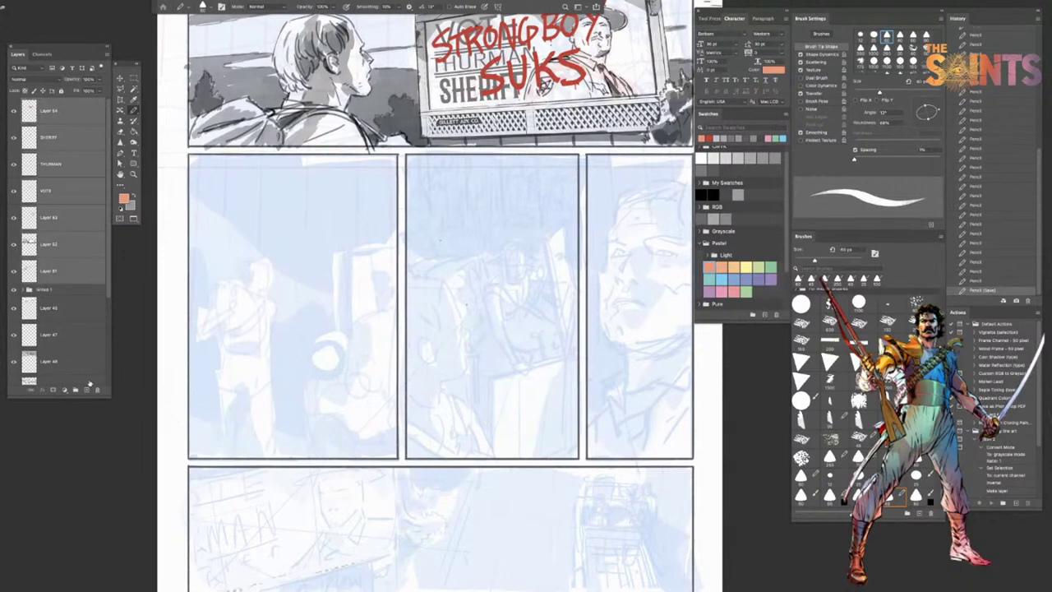
click(76, 390)
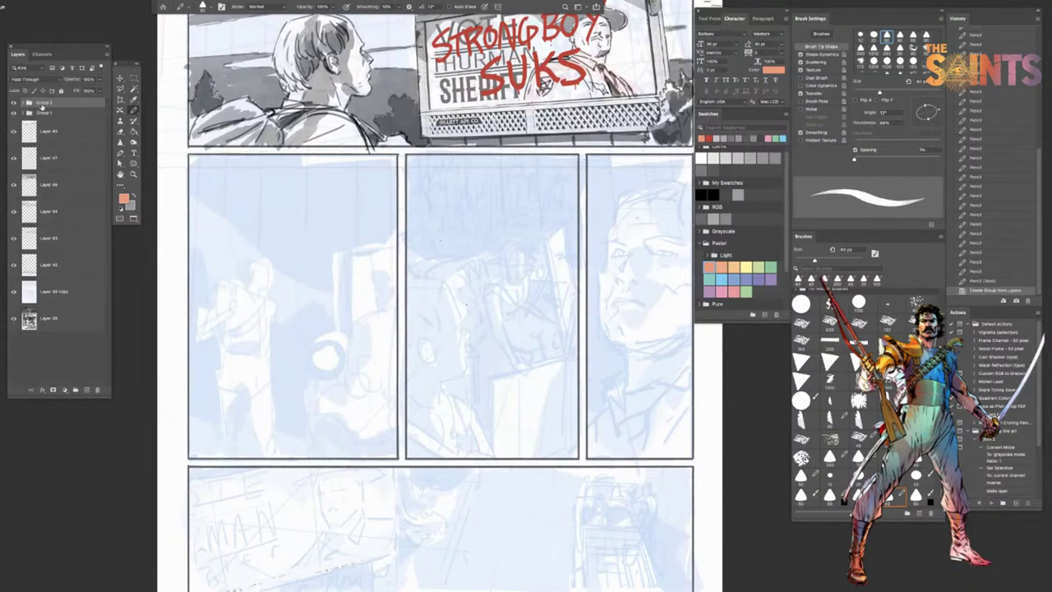
double_click(42, 103)
text(Panels)
key(Return)
Step: Switch to the Pencil and create a new layer above the PANEL 2 group
key(v)
drag(393, 260, 362, 344)
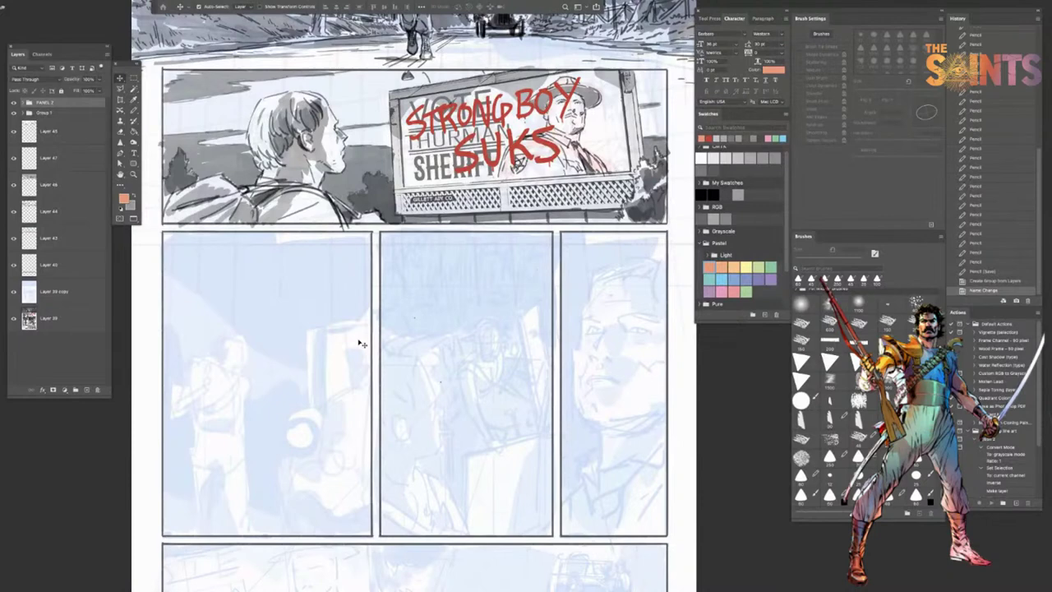
click(134, 110)
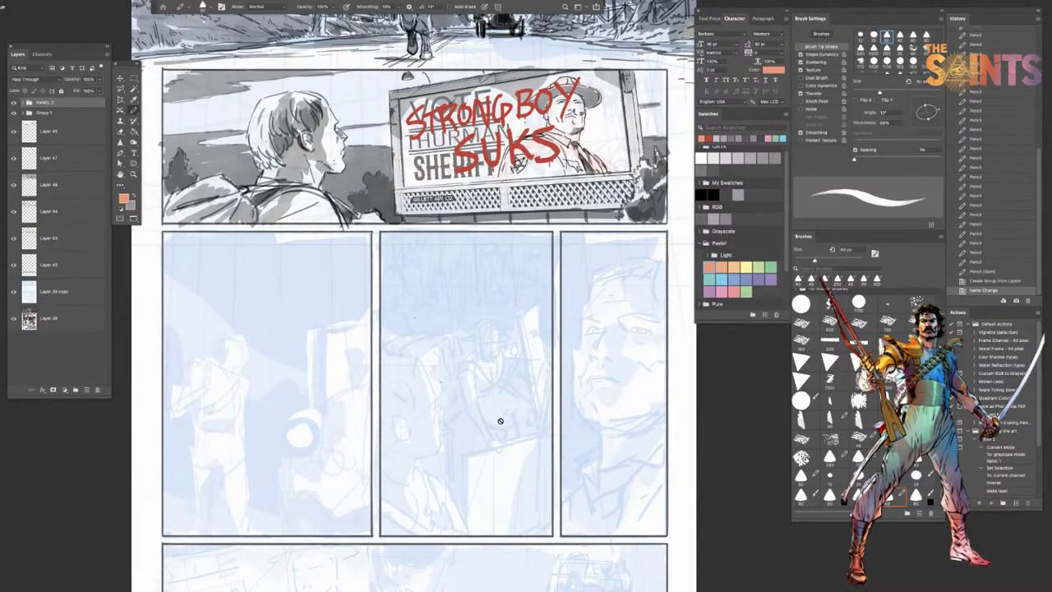
key(ctrl+shift+alt+n)
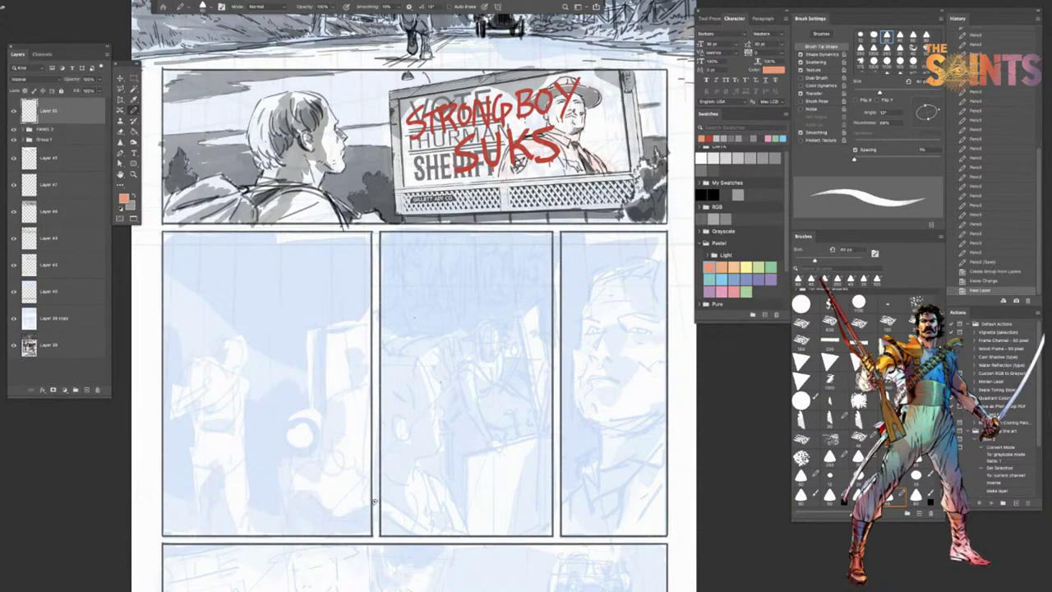
drag(373, 501, 440, 419)
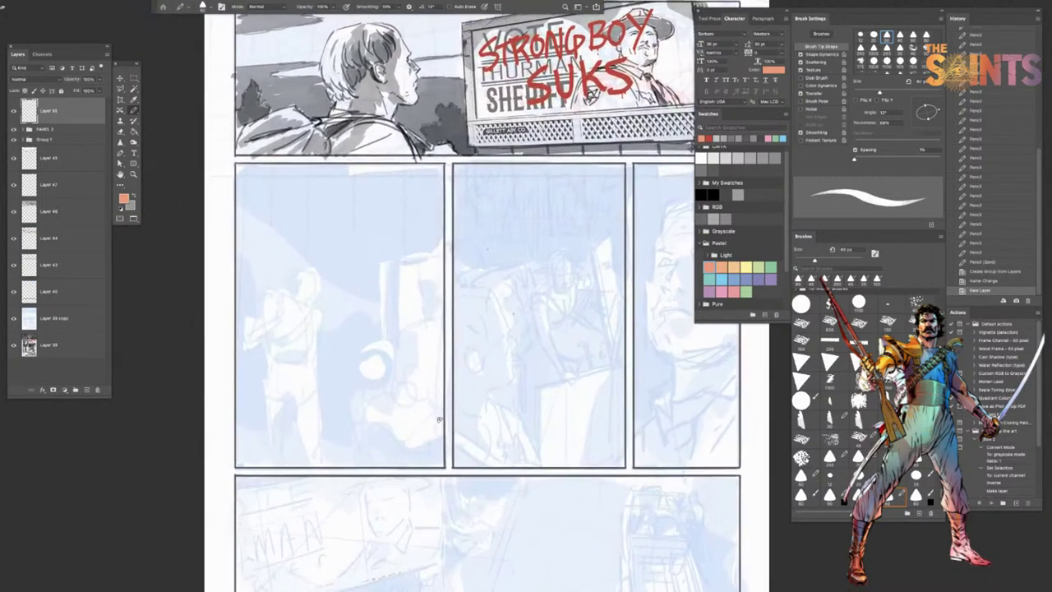
Step: Reduce the Pencil size and draw a straight orange horizontal line across the full page near the lower edge of the three middle panels
key(bracketleft)
key(bracketleft)
key(bracketleft)
key(bracketleft)
key(bracketleft)
key(bracketleft)
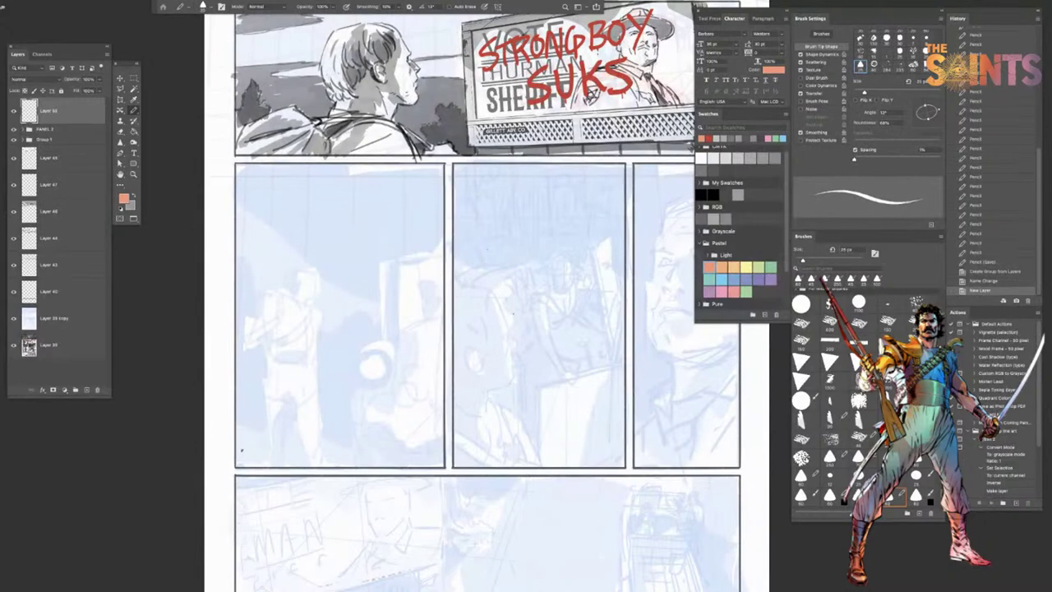
drag(209, 446, 769, 446)
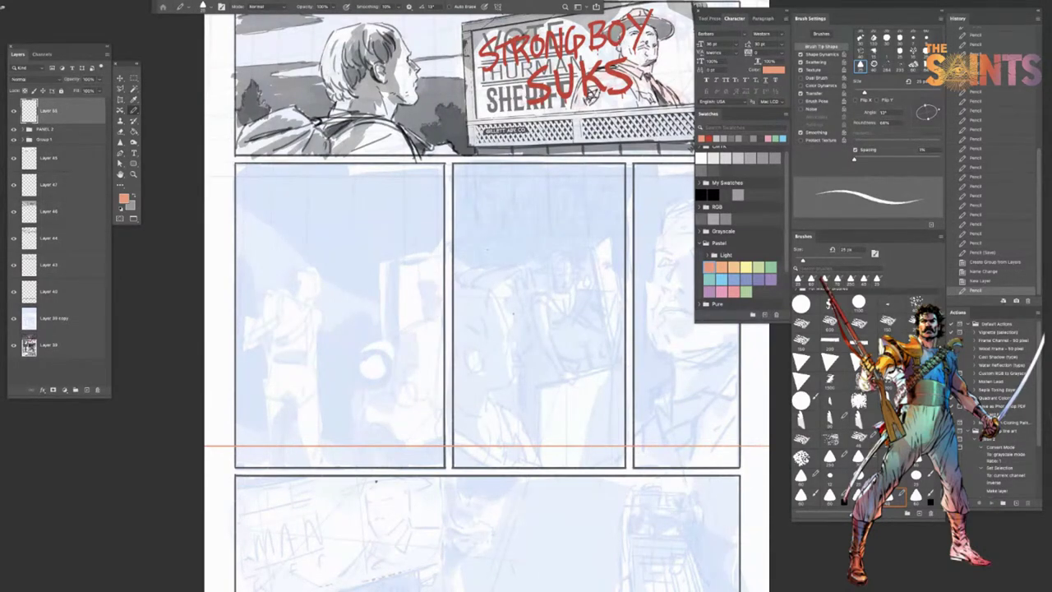
click(89, 138)
click(134, 79)
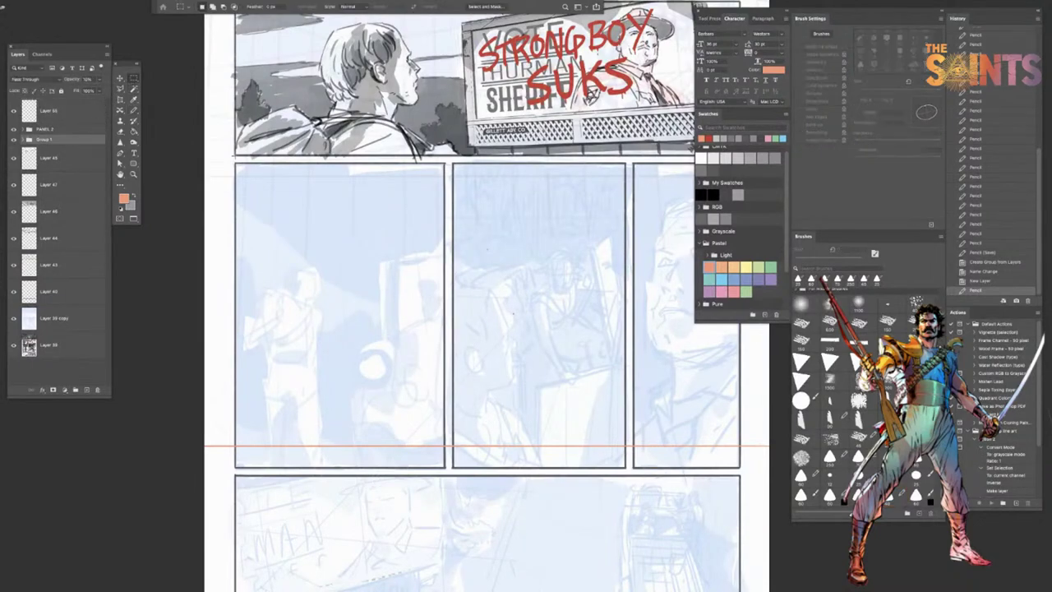
drag(189, 154, 769, 323)
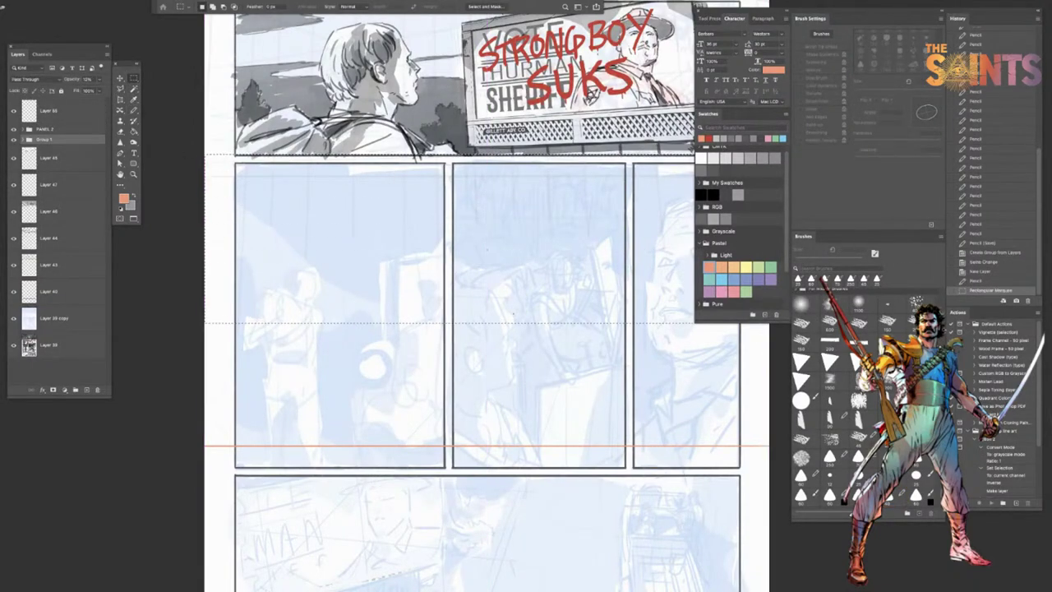
key(Delete)
click(499, 211)
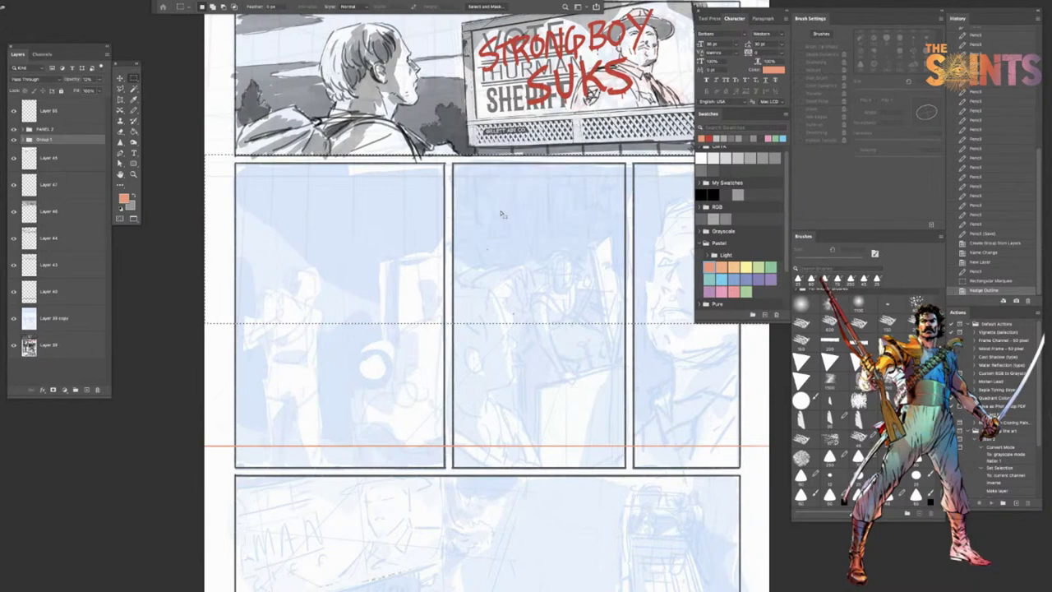
click(81, 110)
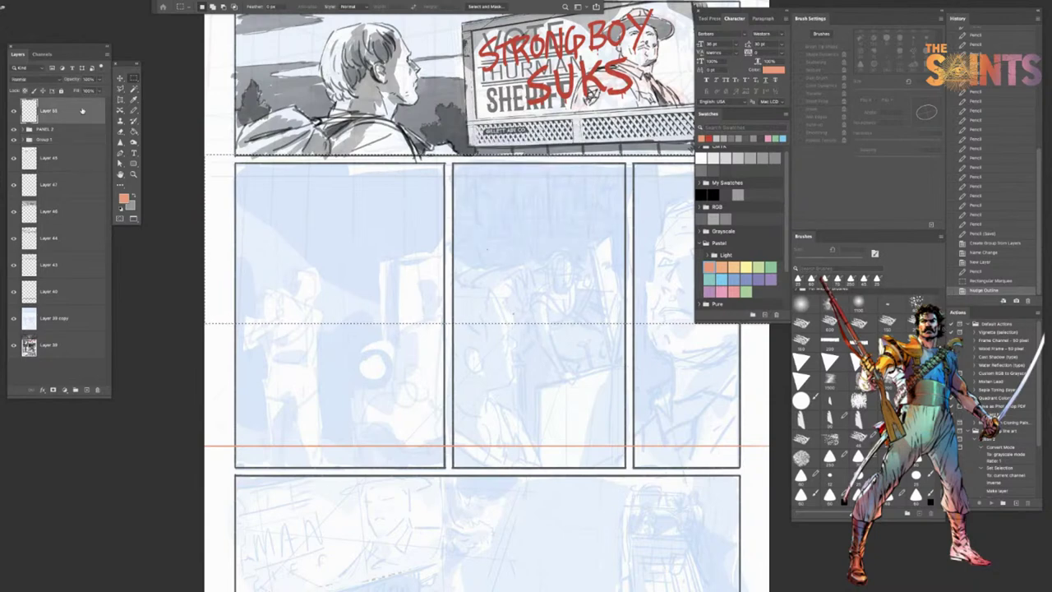
key(ctrl+d)
Step: Dismiss the Keyboard Viewer alert, close Wacom Desktop Center, and return to the drawing workspace
drag(434, 512, 431, 505)
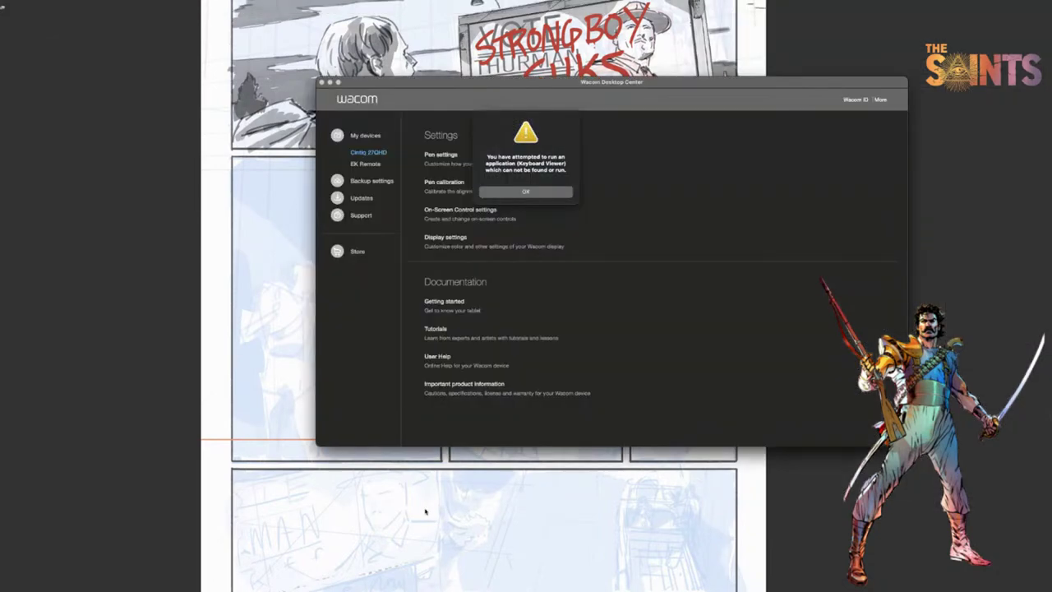
click(526, 194)
click(526, 192)
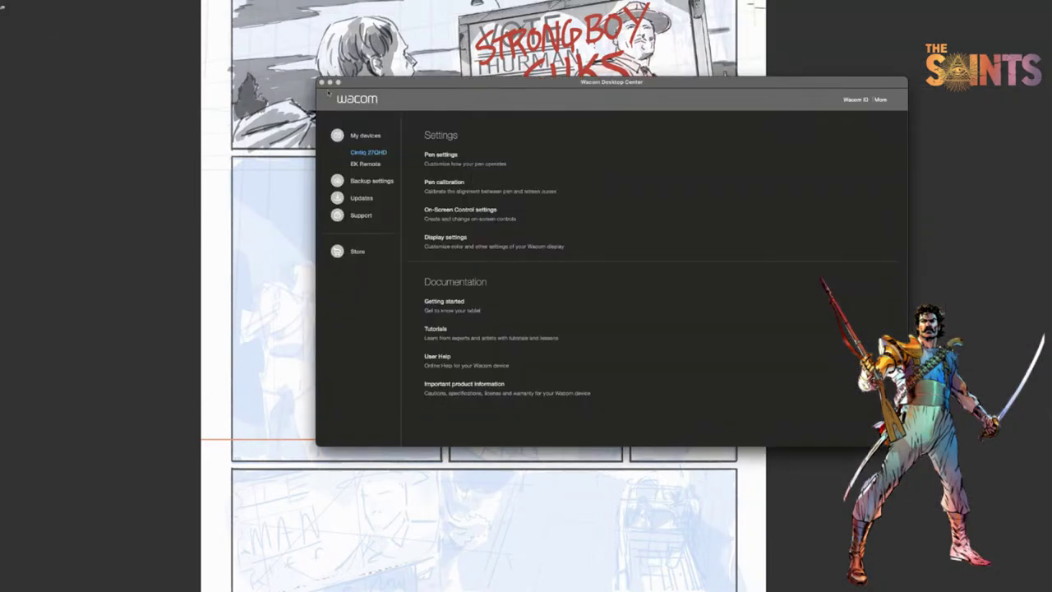
click(322, 83)
key(Tab)
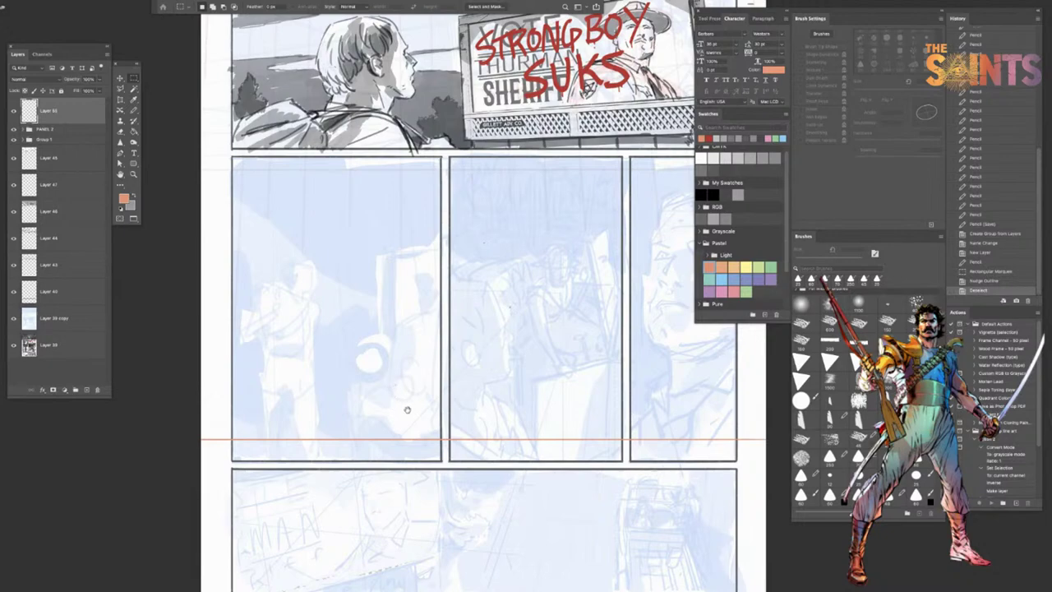
Step: Return to the Pencil and set the drawing colour to light blue from the Pastel swatches
drag(406, 403, 349, 433)
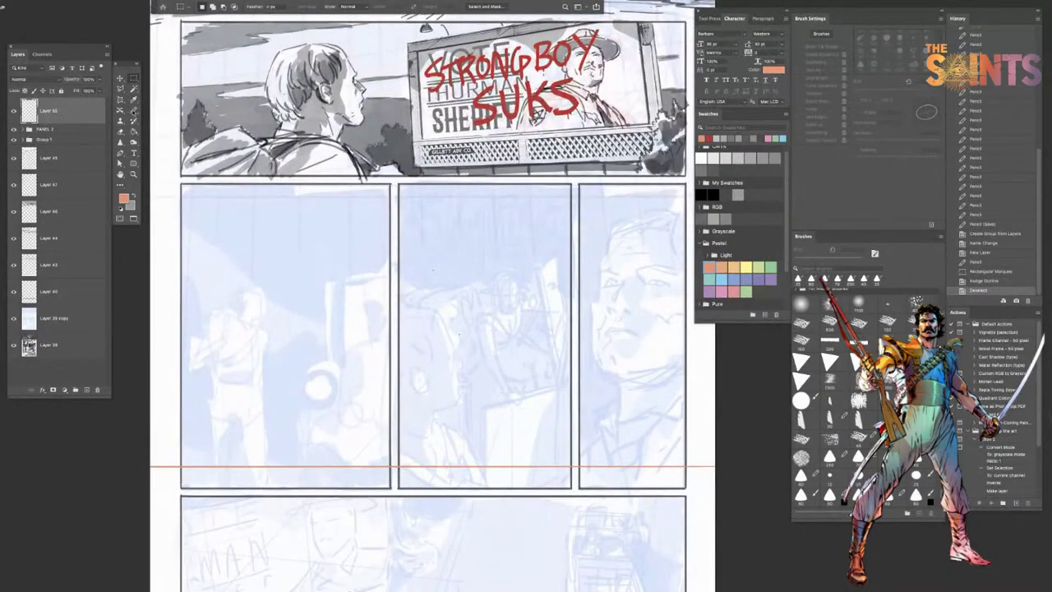
key(b)
click(721, 279)
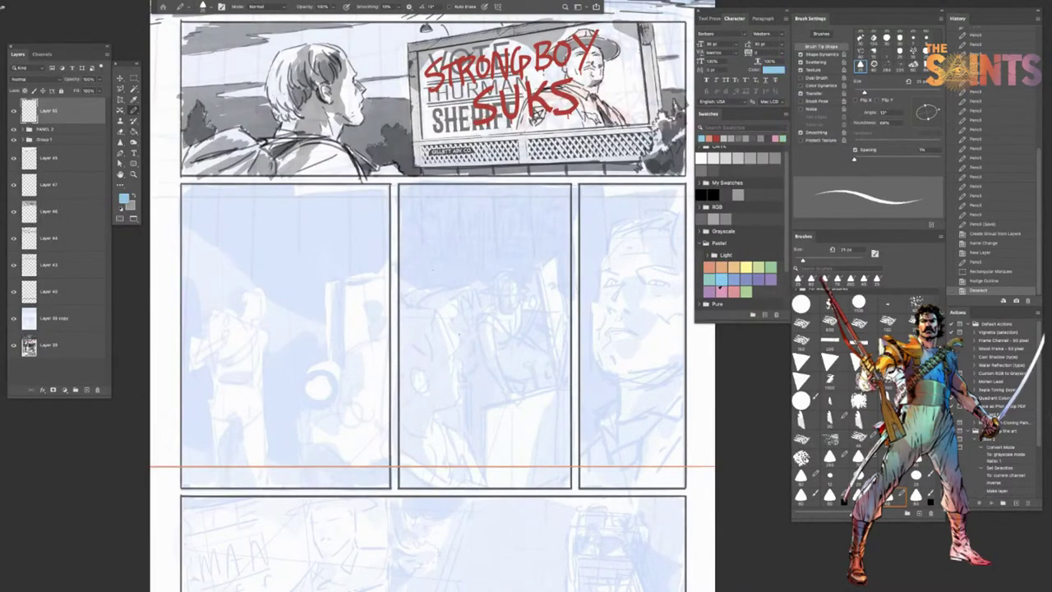
mouse_move(364, 419)
mouse_down()
mouse_move(364, 394)
mouse_move(360, 404)
mouse_up()
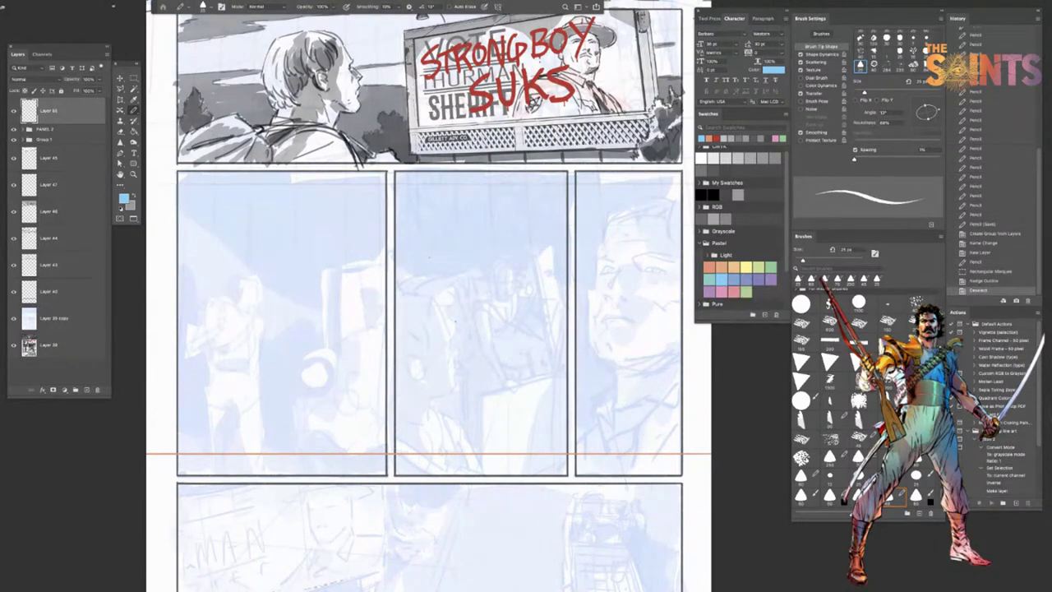
Step: Switch to the Chrome image results for eugen sandow and preview the IMDb and Fitness Volt reference photos
key(Tab)
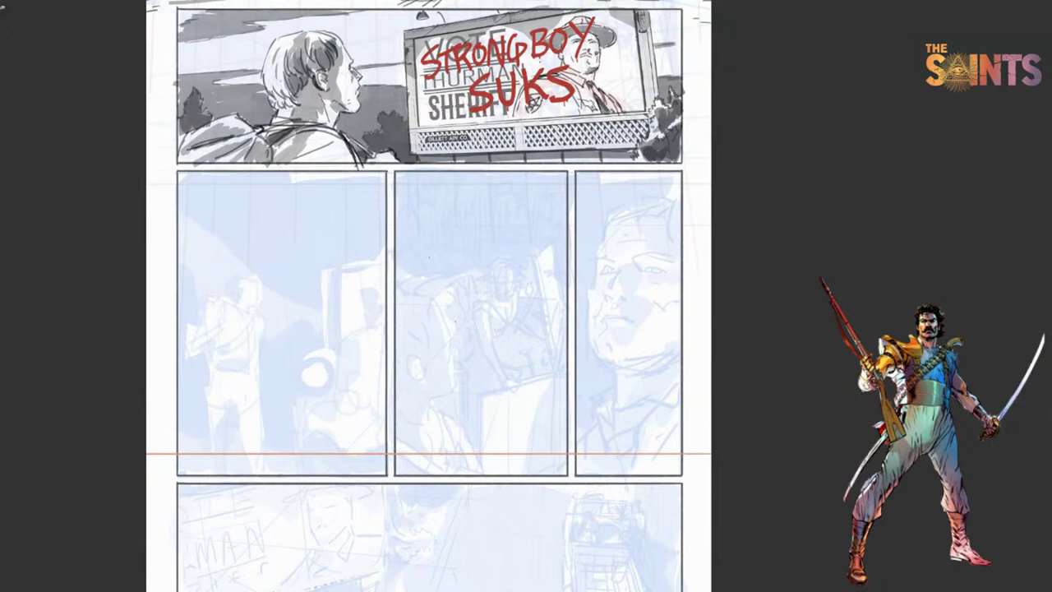
drag(1, 41, 680, 107)
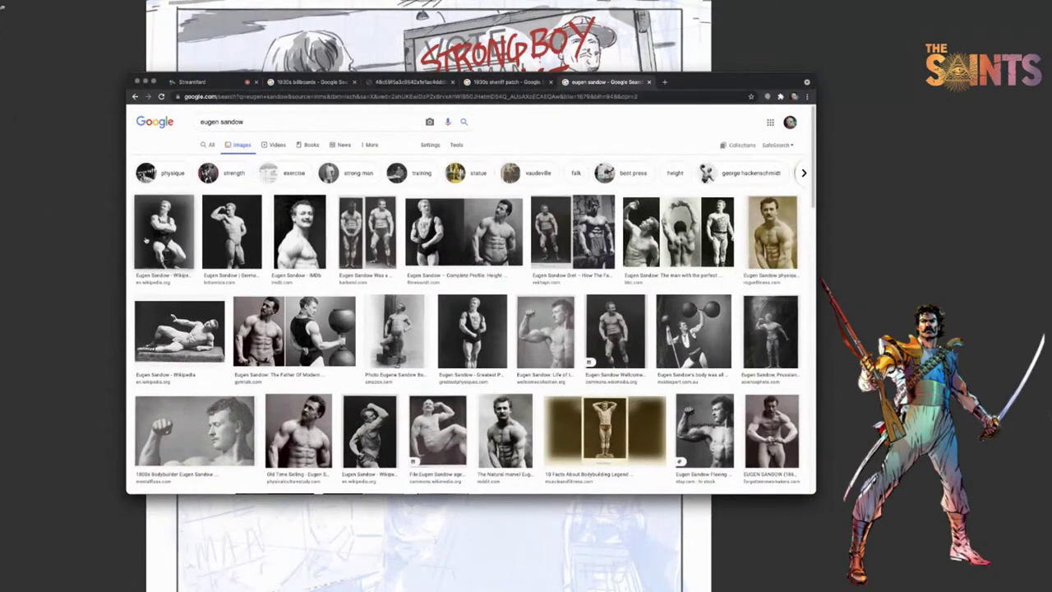
click(288, 234)
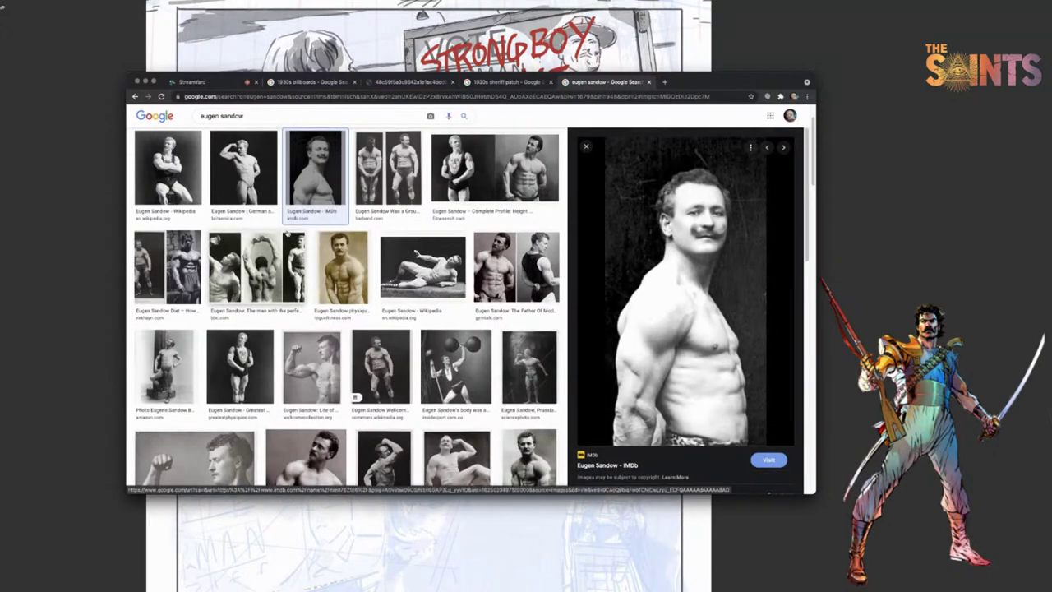
click(505, 177)
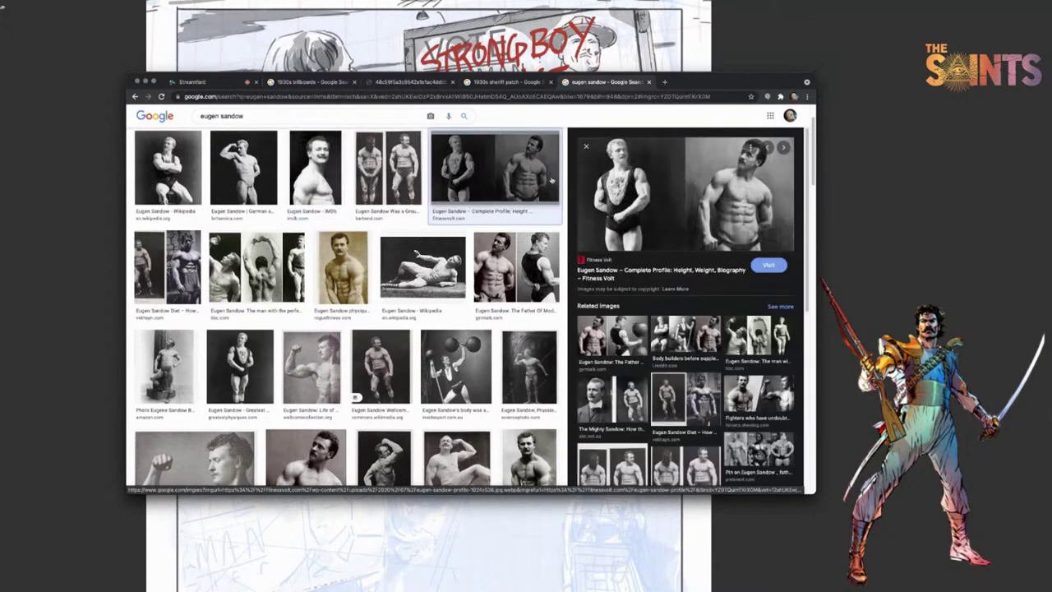
Step: Preview the Mental Floss and Inside Sport photos among the eugen sandow image results
scroll(206, 367, down, 2)
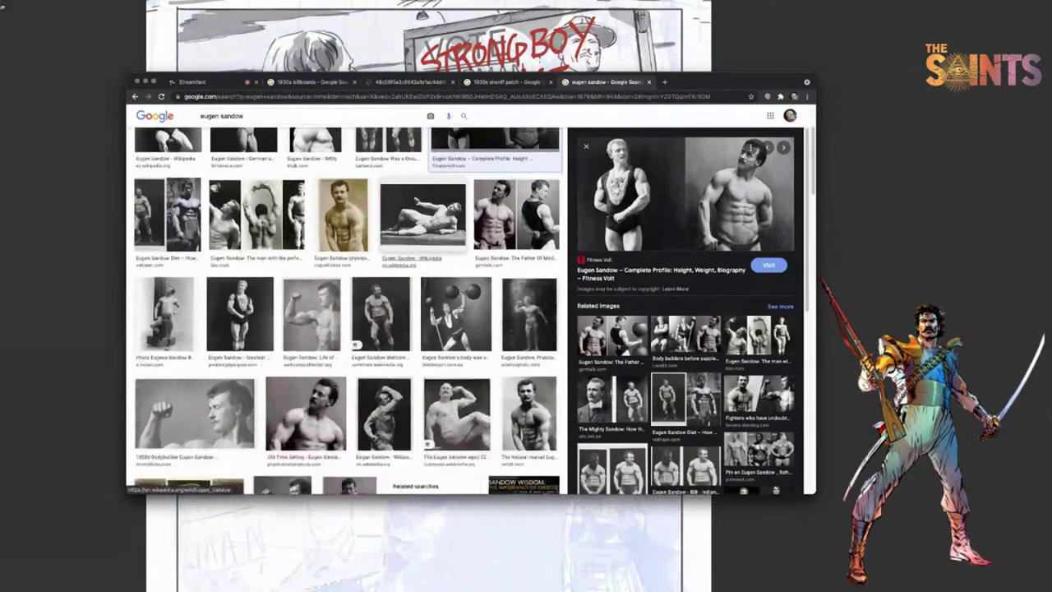
click(206, 368)
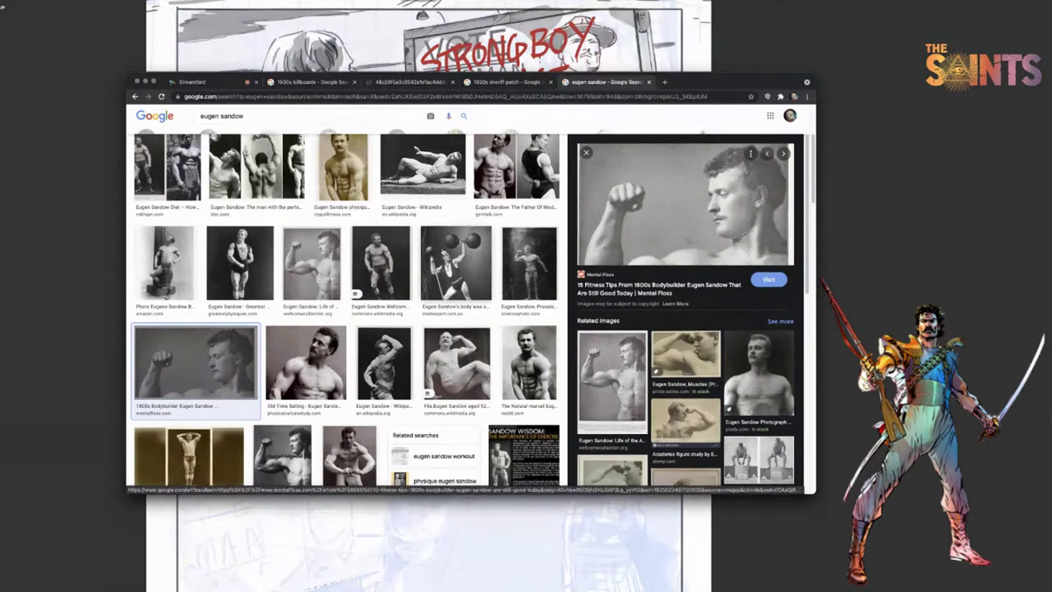
click(456, 263)
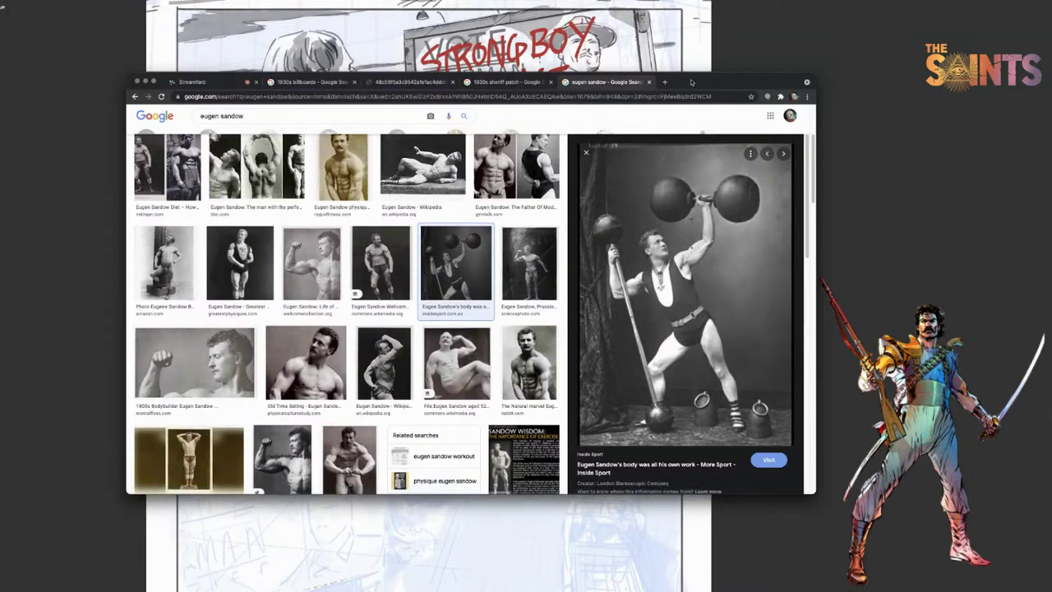
drag(693, 83, 599, 51)
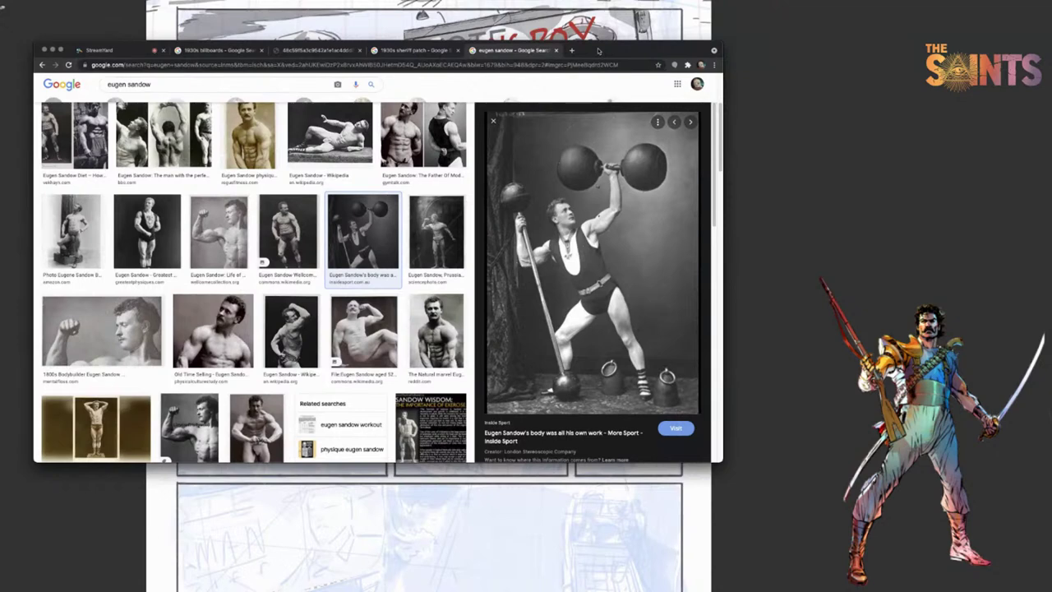
scroll(627, 418, down, 1)
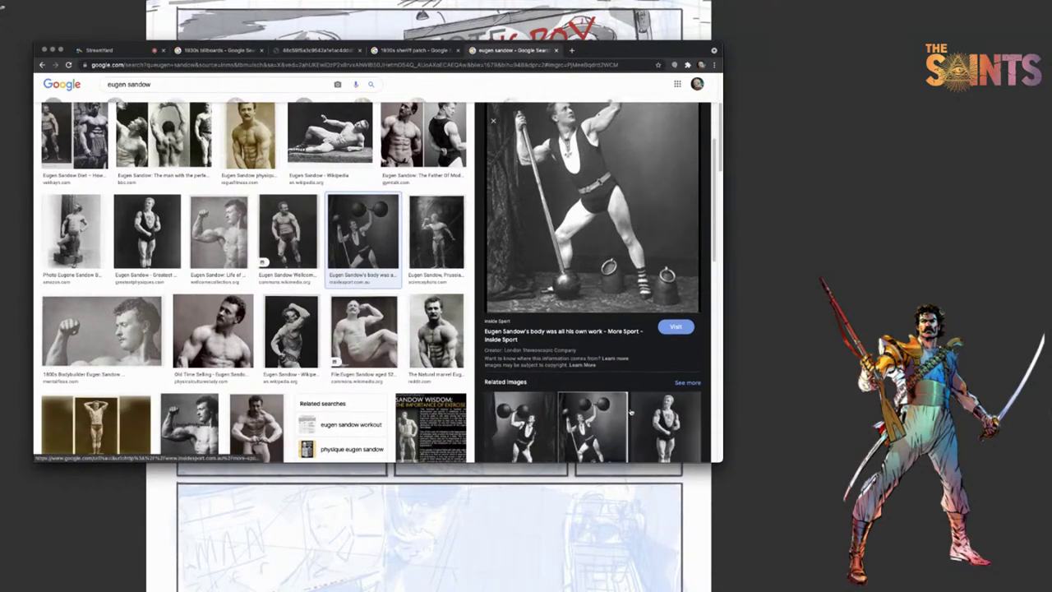
scroll(646, 364, down, 1)
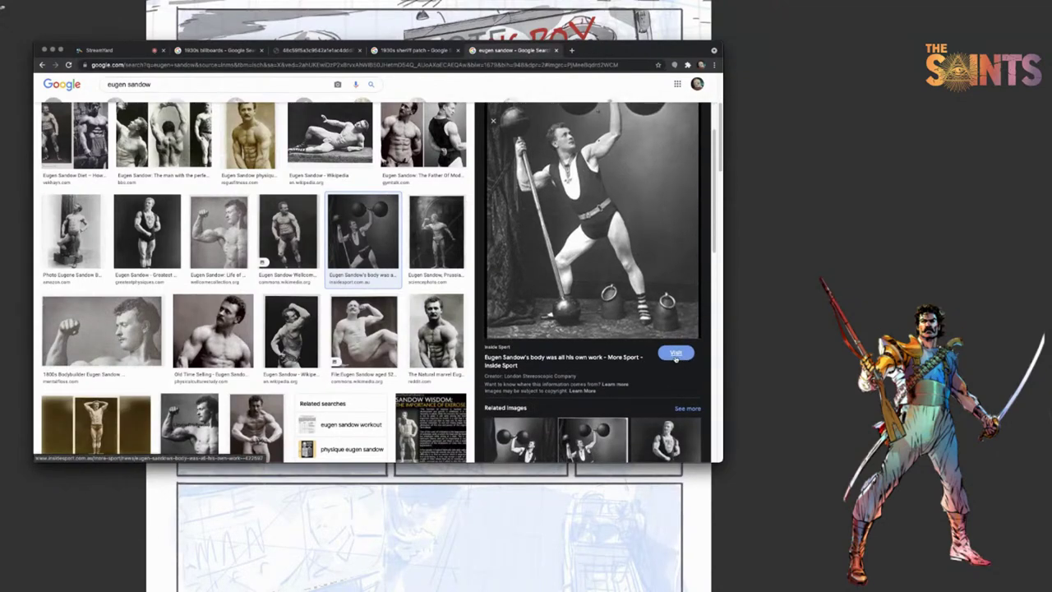
Step: Open the Inside Sport barbell photo in its own tab, enlarge the browser window and move it off the comic page
right_click(629, 306)
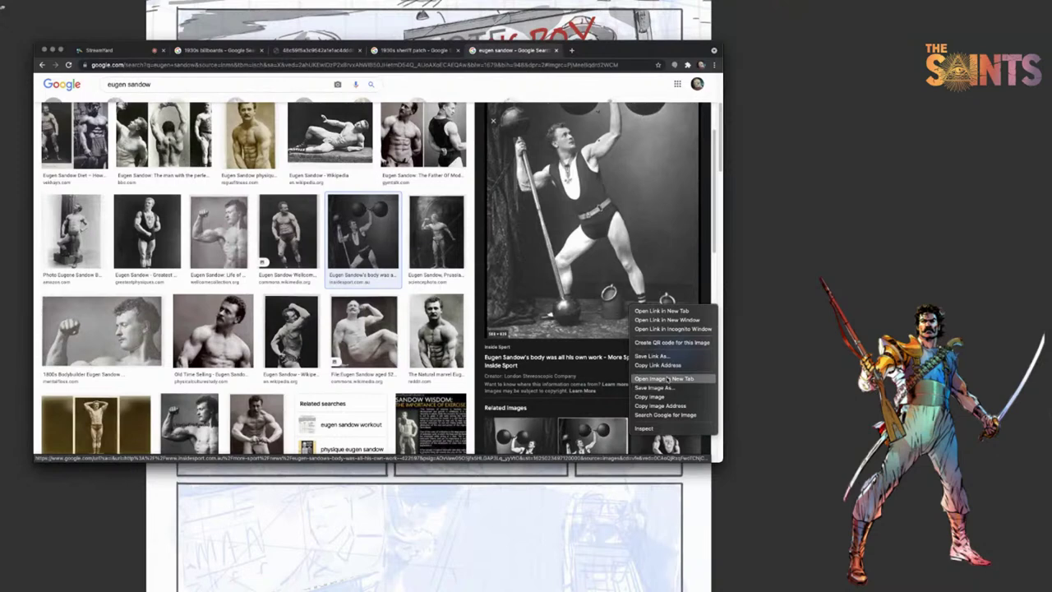
click(667, 380)
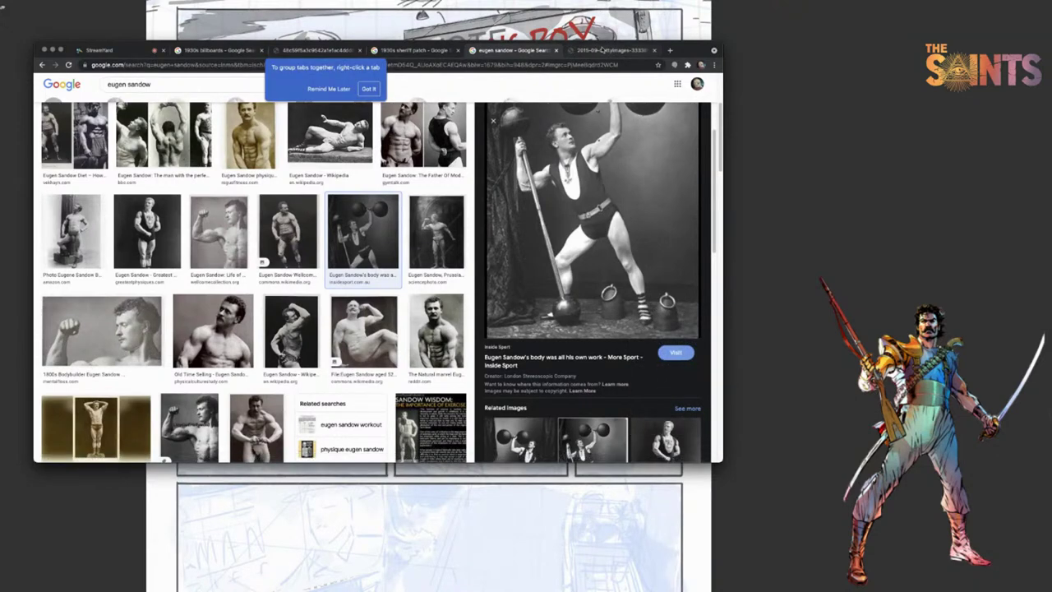
click(600, 51)
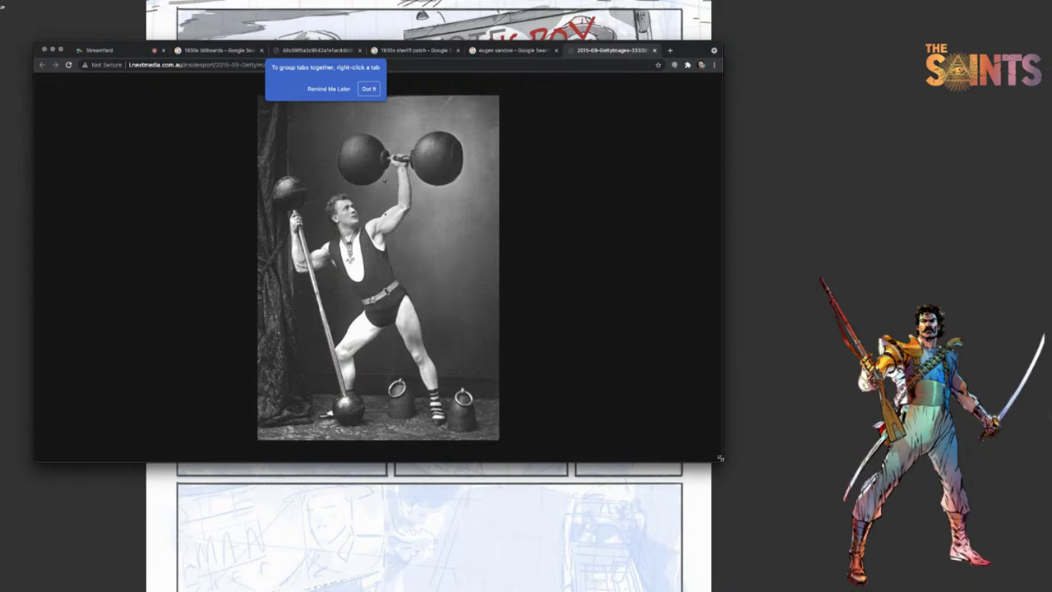
drag(722, 458, 935, 590)
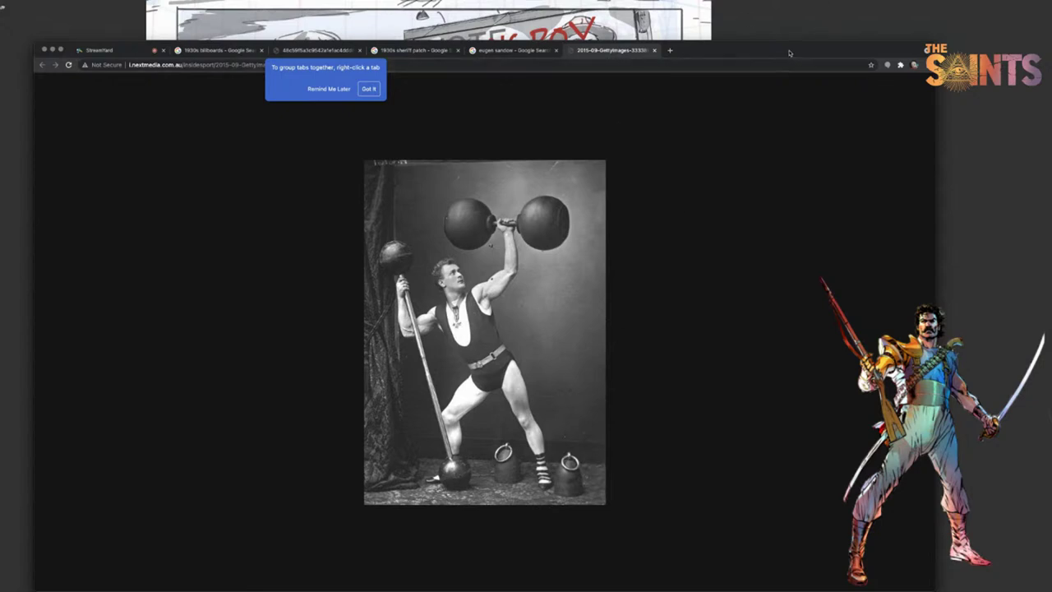
drag(789, 52, 0, 52)
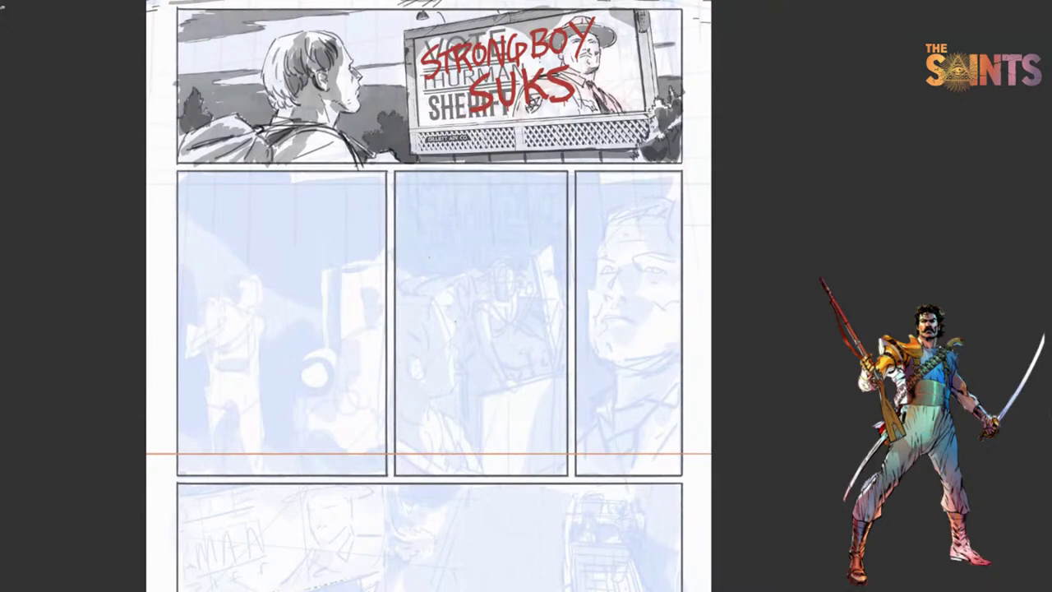
Step: Draw light blue perspective guides in the first middle panel: one vertical and three rising diagonals from a vanishing point on the orange line
mouse_move(6, 4)
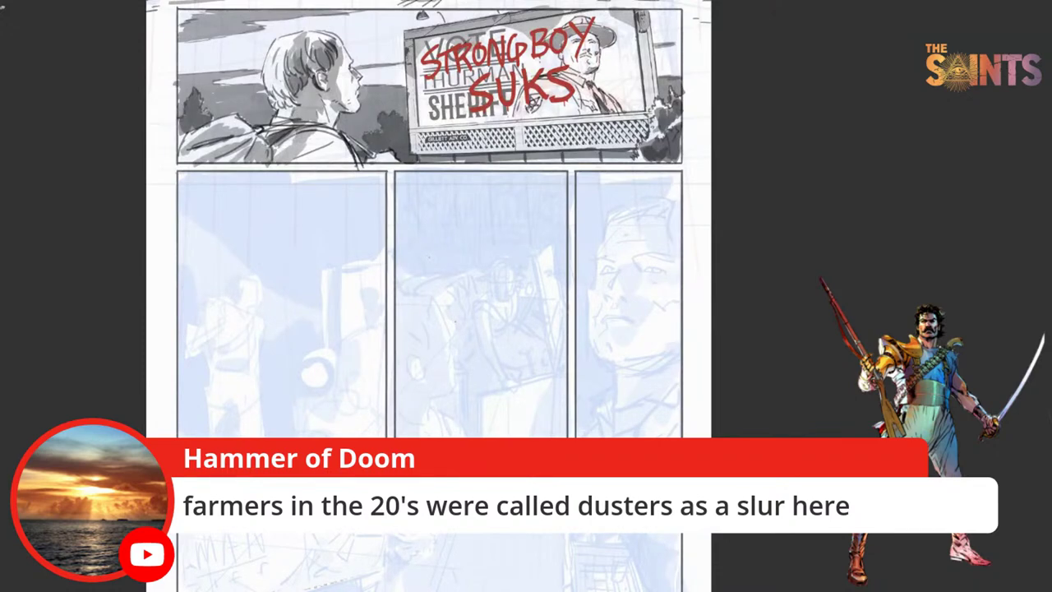
key(Tab)
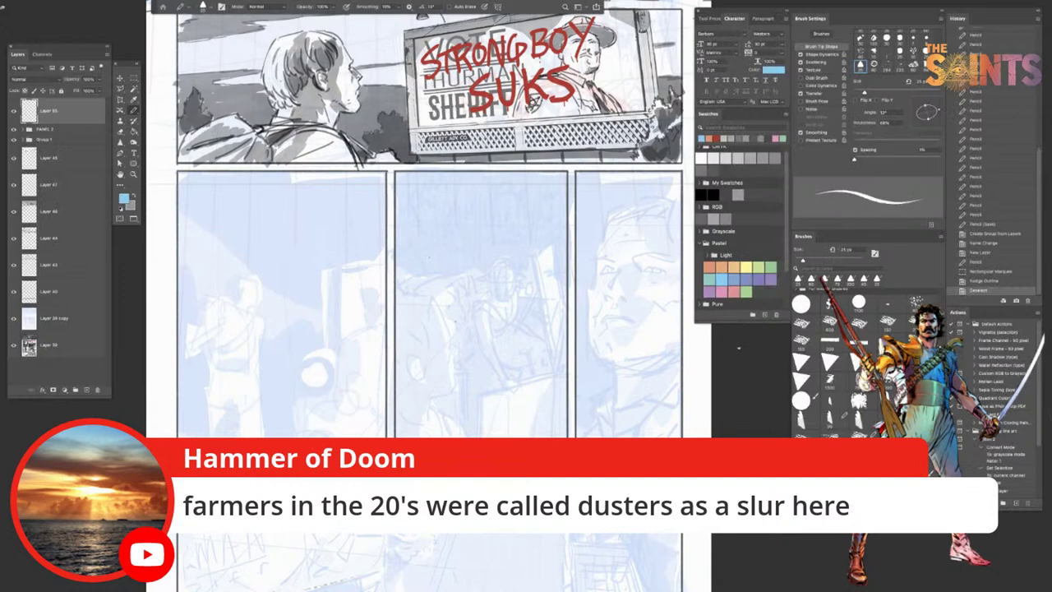
drag(460, 412, 469, 414)
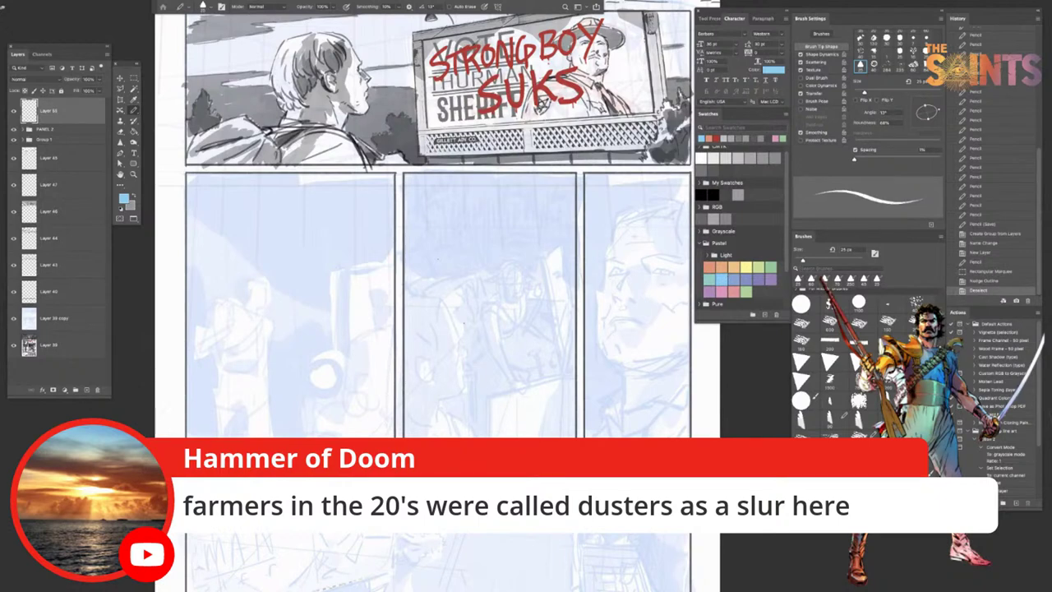
drag(380, 156, 408, 159)
shift+click(394, 178)
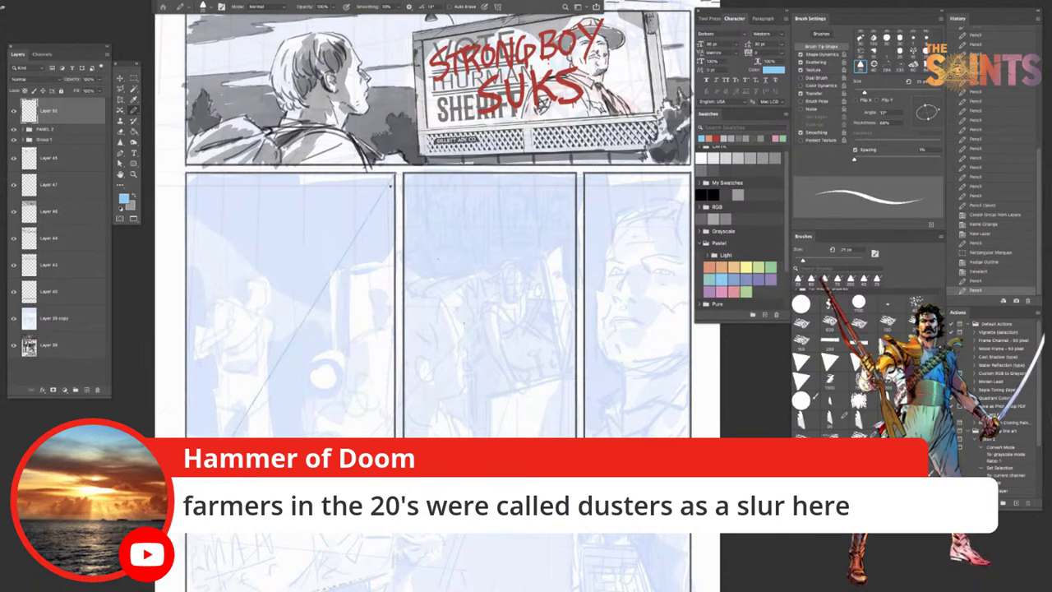
click(226, 374)
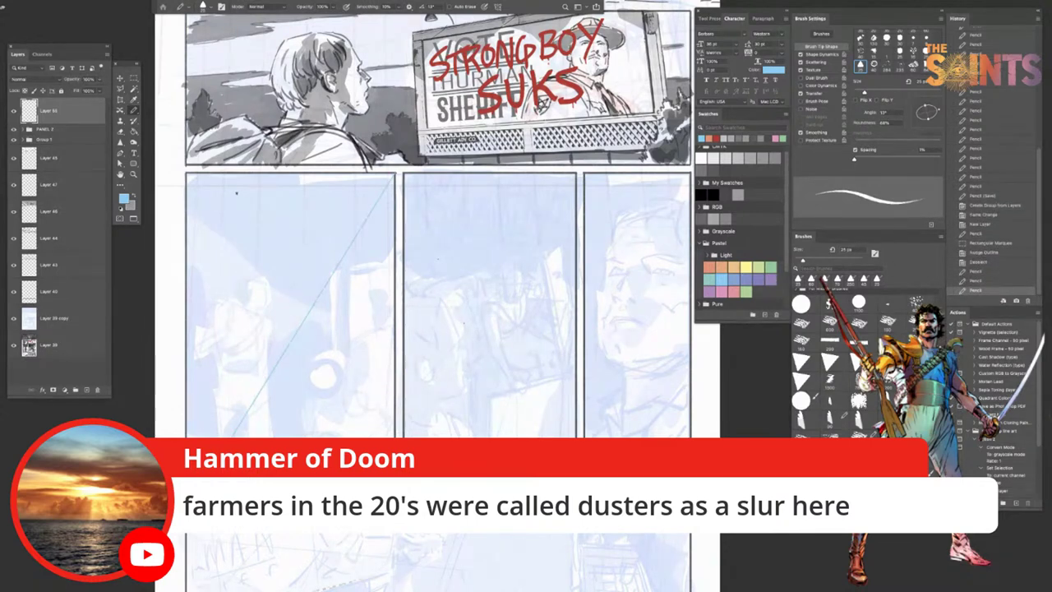
shift+click(229, 174)
key(super+z)
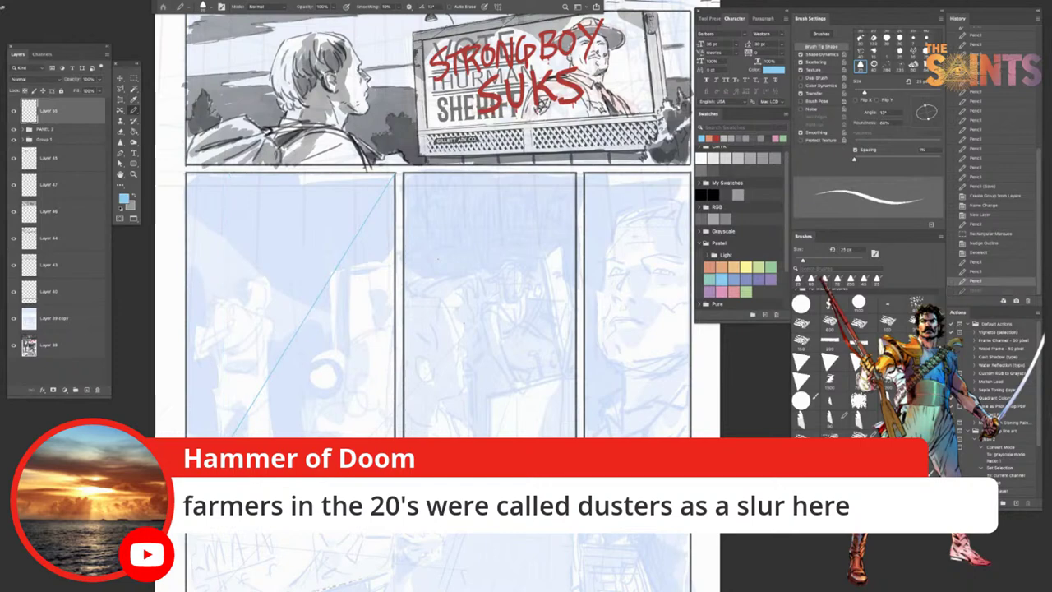
drag(219, 444, 220, 184)
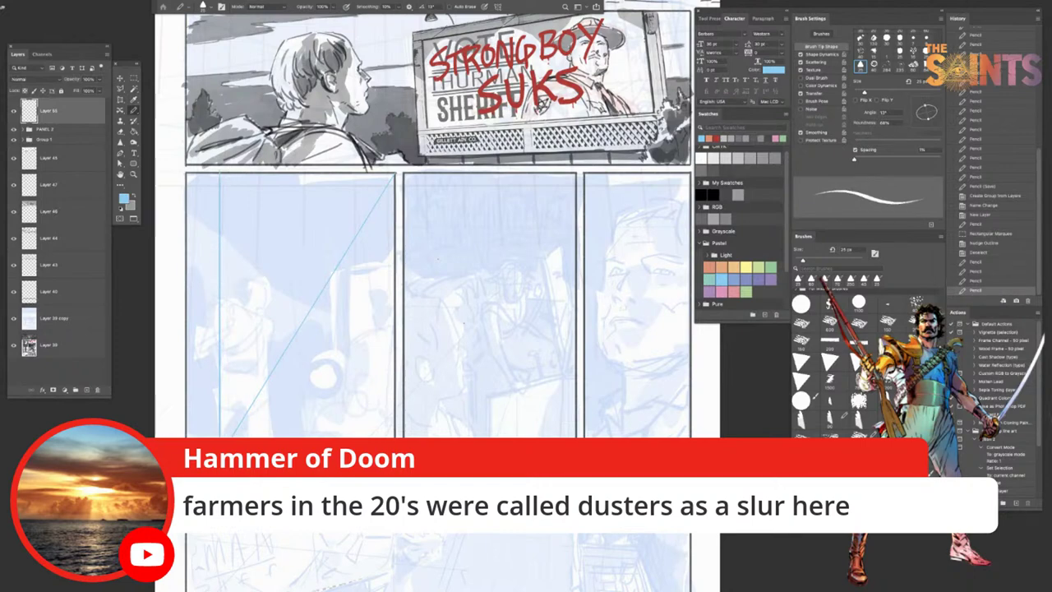
drag(294, 396, 396, 319)
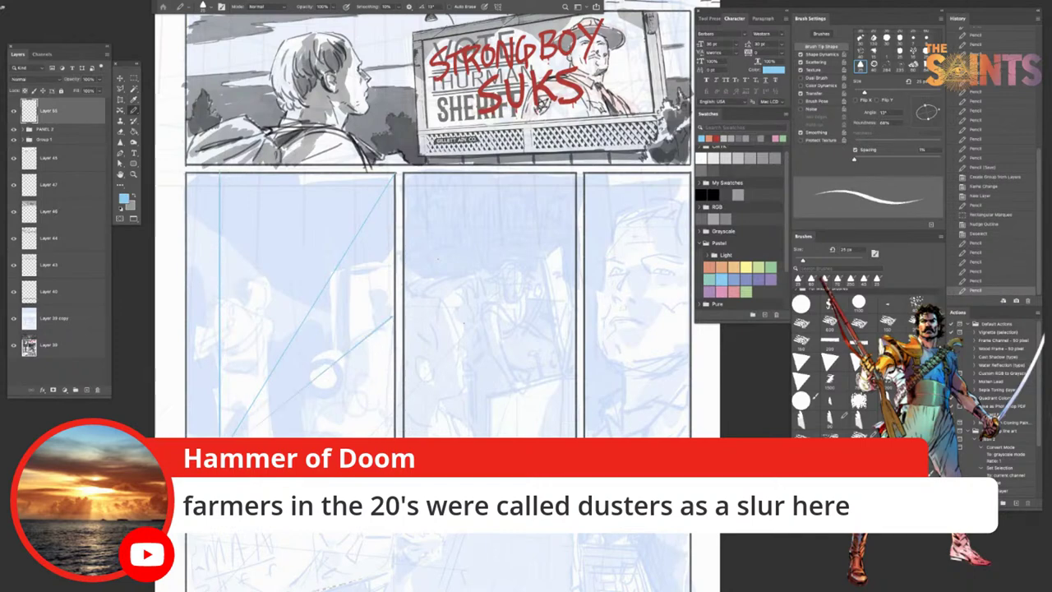
drag(265, 437, 394, 382)
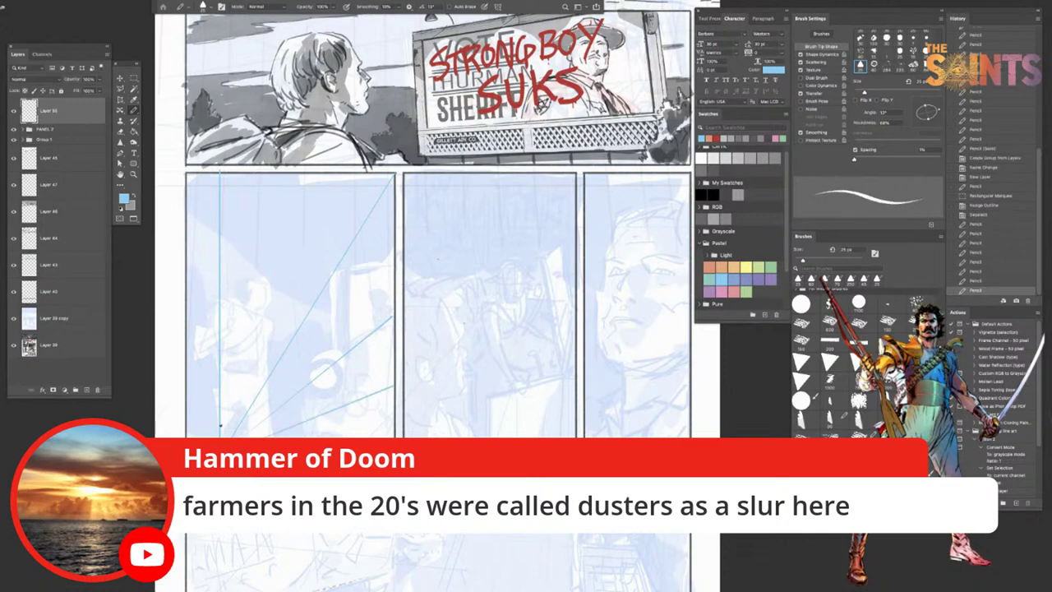
Step: Set the Pencil mode to Multiply and add short light blue guides from the same vanishing point close to the orange line
click(268, 10)
click(268, 51)
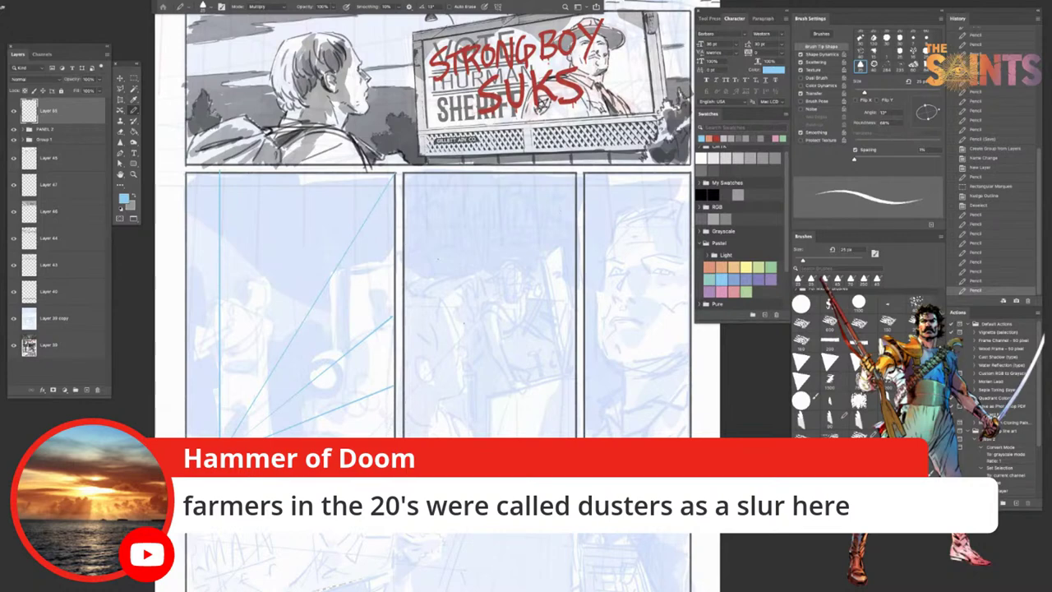
drag(220, 457, 395, 457)
drag(221, 457, 395, 518)
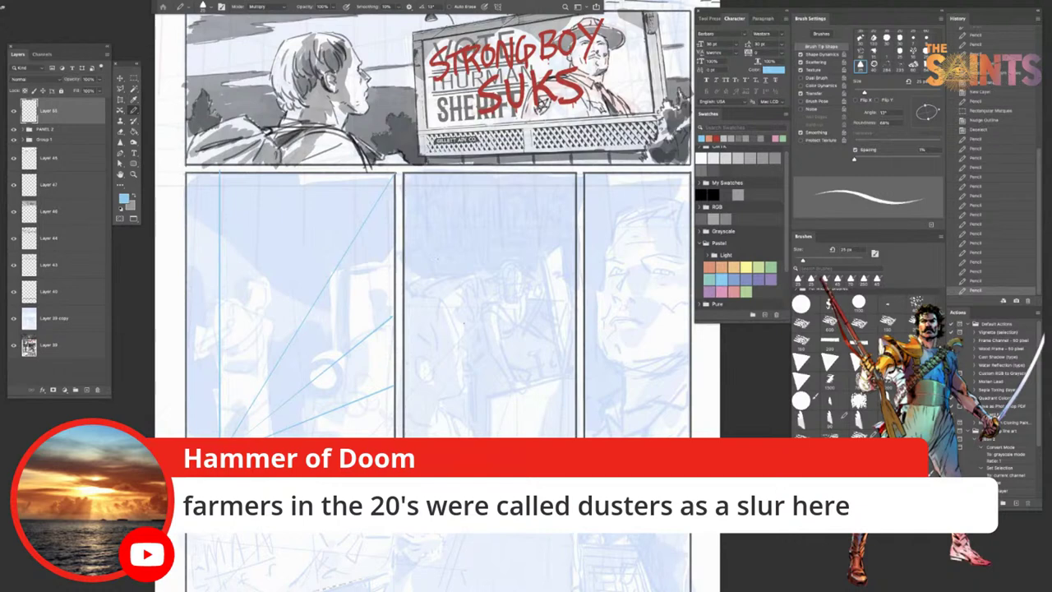
shift+click(180, 415)
key(ctrl+z)
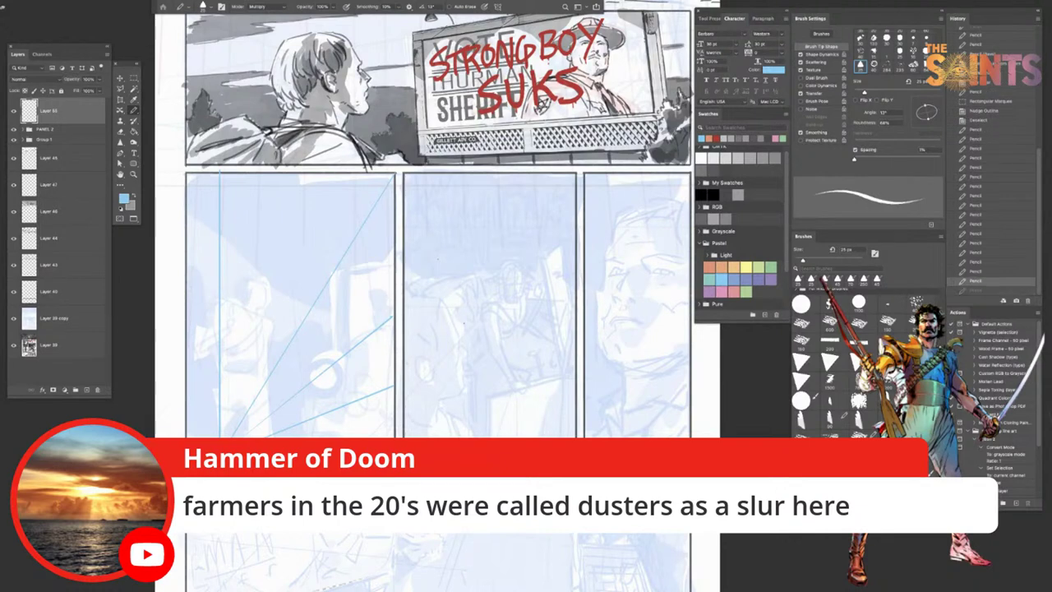
drag(436, 304, 447, 318)
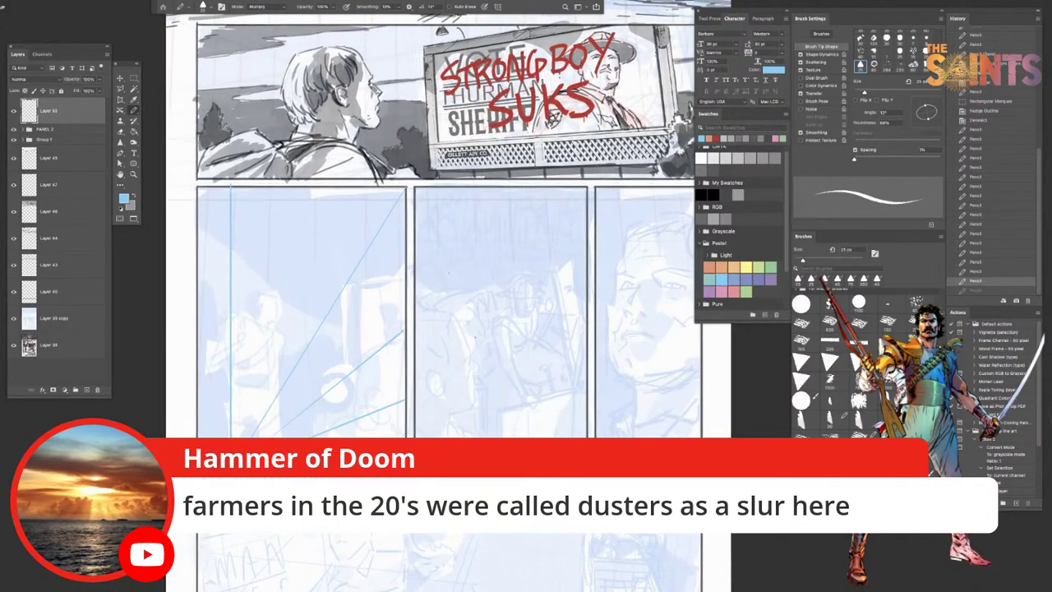
key(Tab)
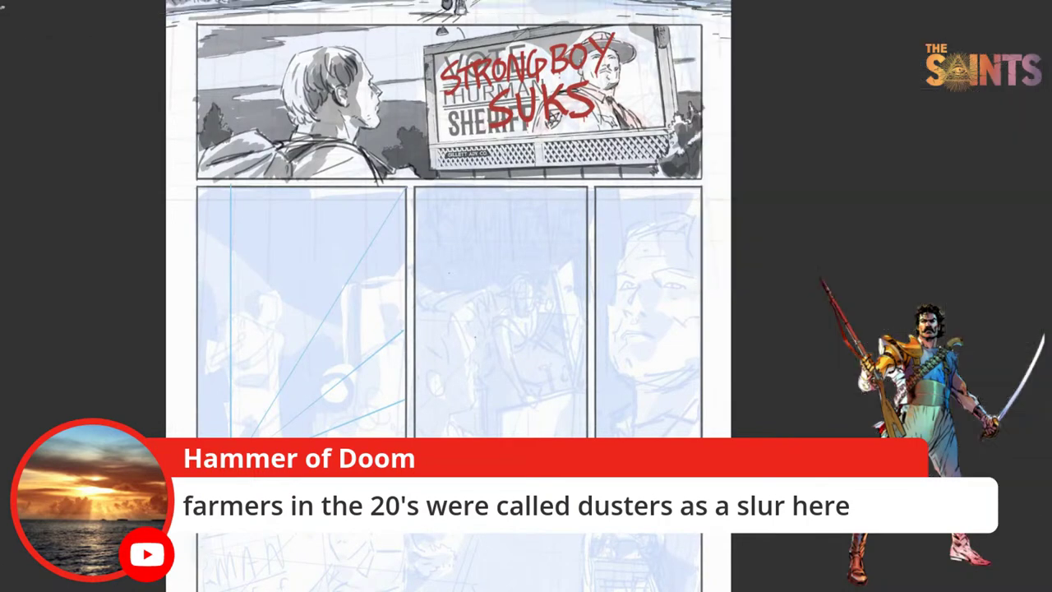
key(Tab)
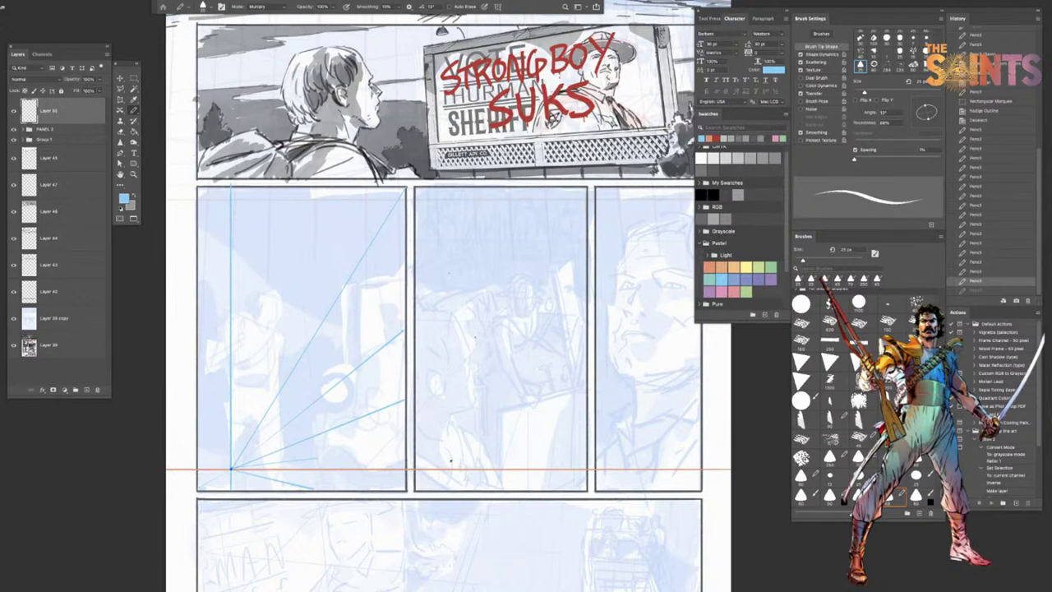
Step: Set the drawing colour to green from the Pastel swatches and add a new layer with Multiply blending
click(728, 289)
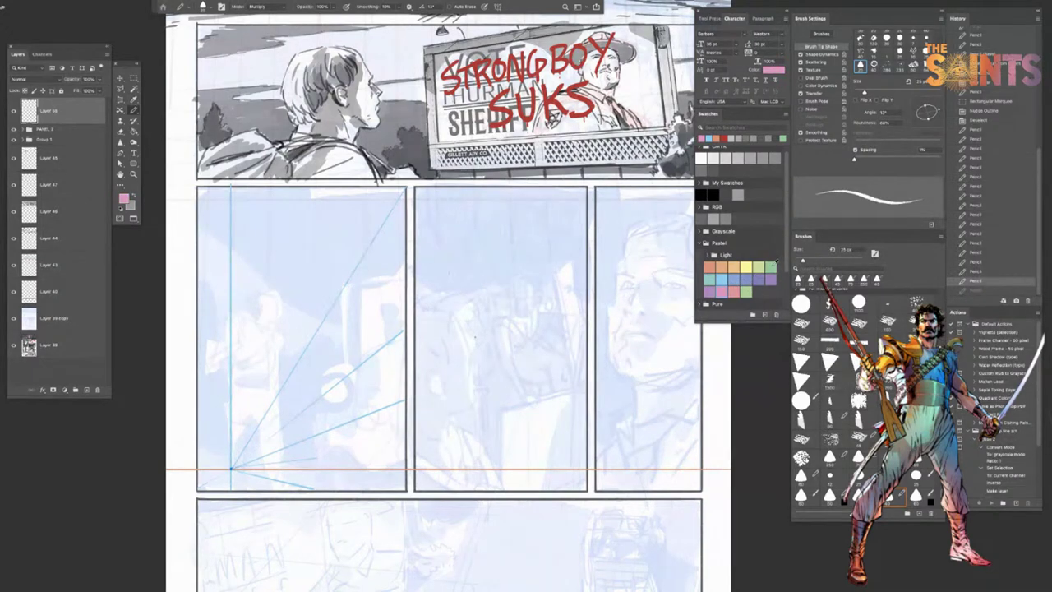
click(775, 266)
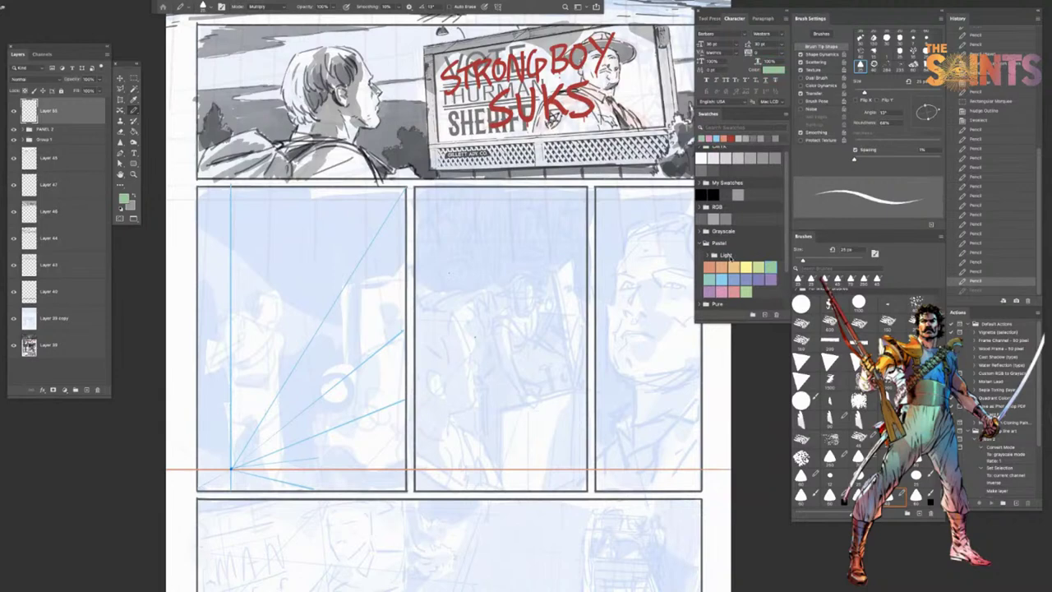
click(85, 390)
click(41, 79)
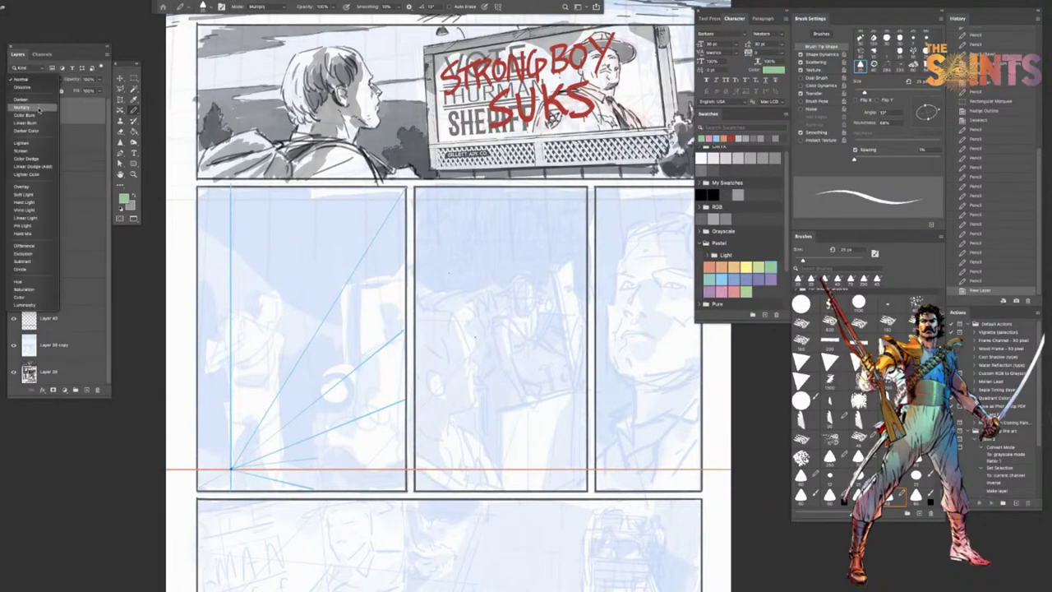
click(40, 99)
click(45, 80)
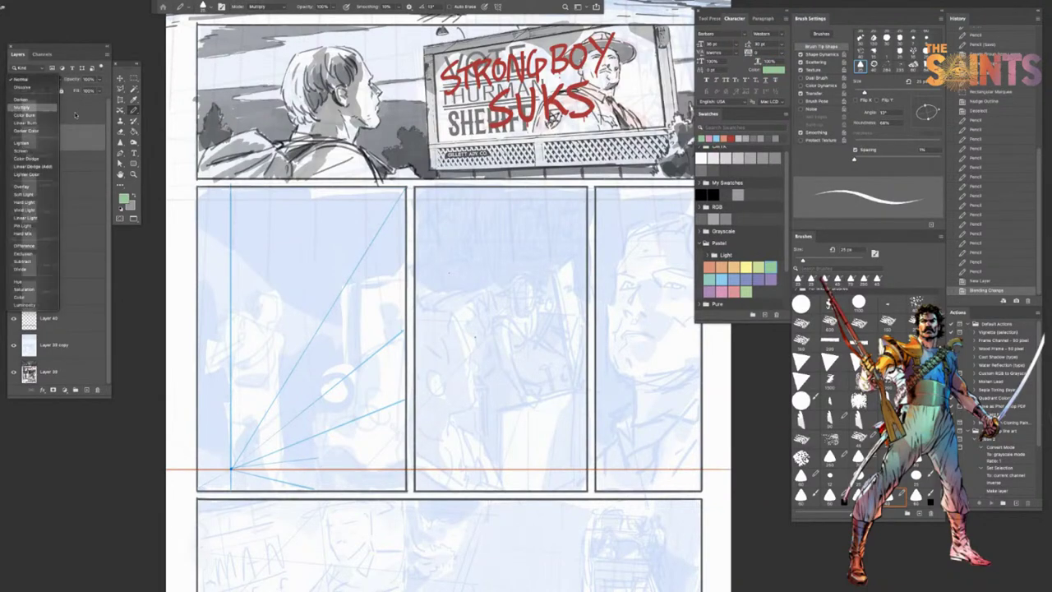
click(41, 107)
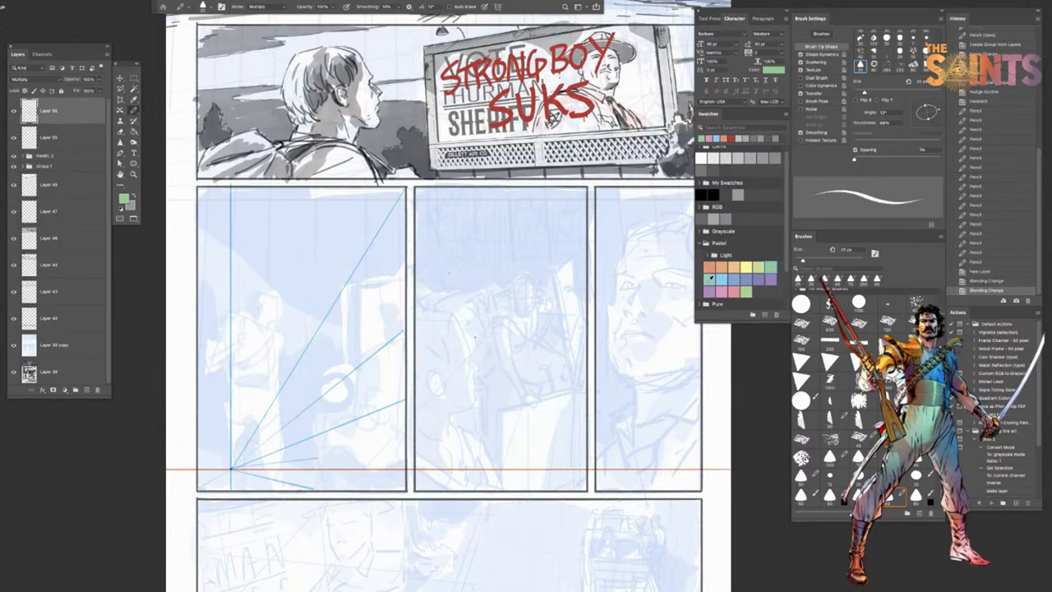
Step: Draw seven straight green horizontal guides across the first middle panel, from near its upper edge down to the orange line
drag(184, 220, 473, 220)
drag(186, 262, 435, 262)
key(ctrl+z)
drag(191, 265, 420, 265)
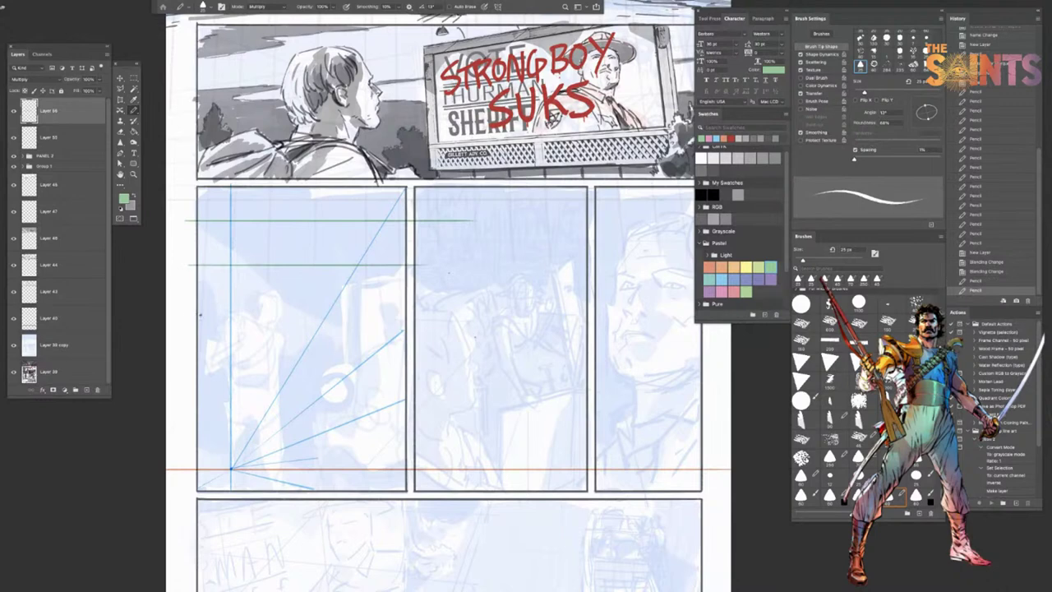
drag(197, 315, 430, 314)
drag(190, 367, 436, 368)
key(ctrl+z)
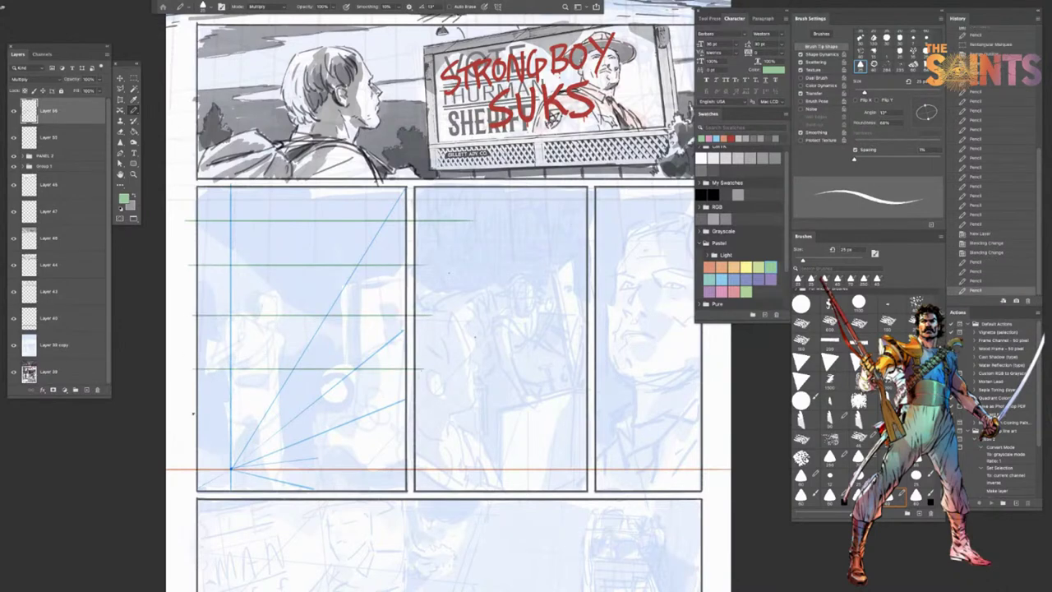
drag(193, 413, 421, 413)
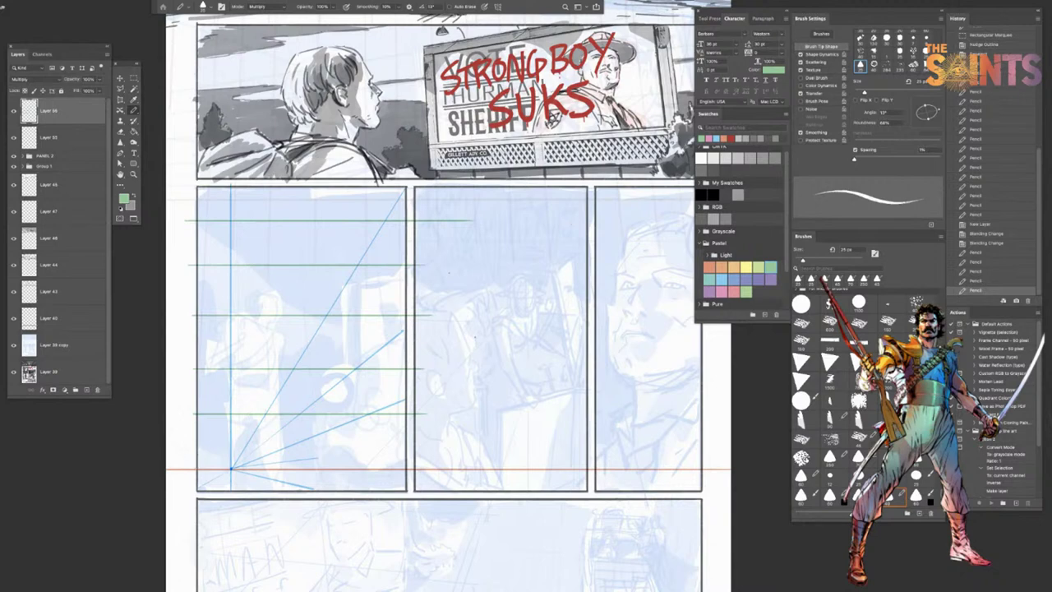
drag(193, 470, 413, 470)
drag(193, 443, 420, 444)
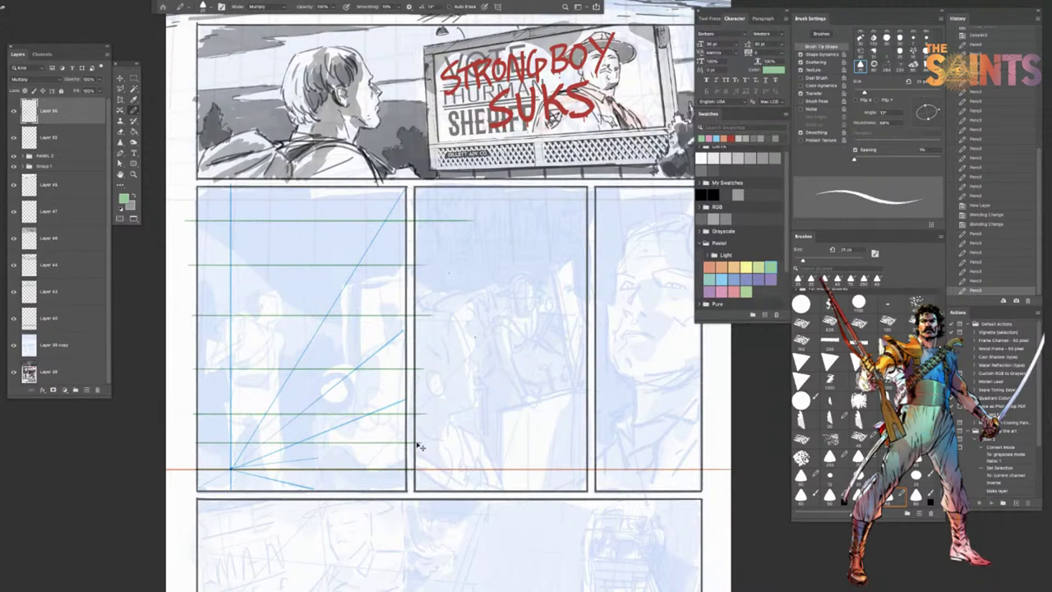
Step: Skew the green guides in the first middle panel so their right ends slope down, keeping the lowest one level with the orange line
key(ctrl+t)
right_click(388, 354)
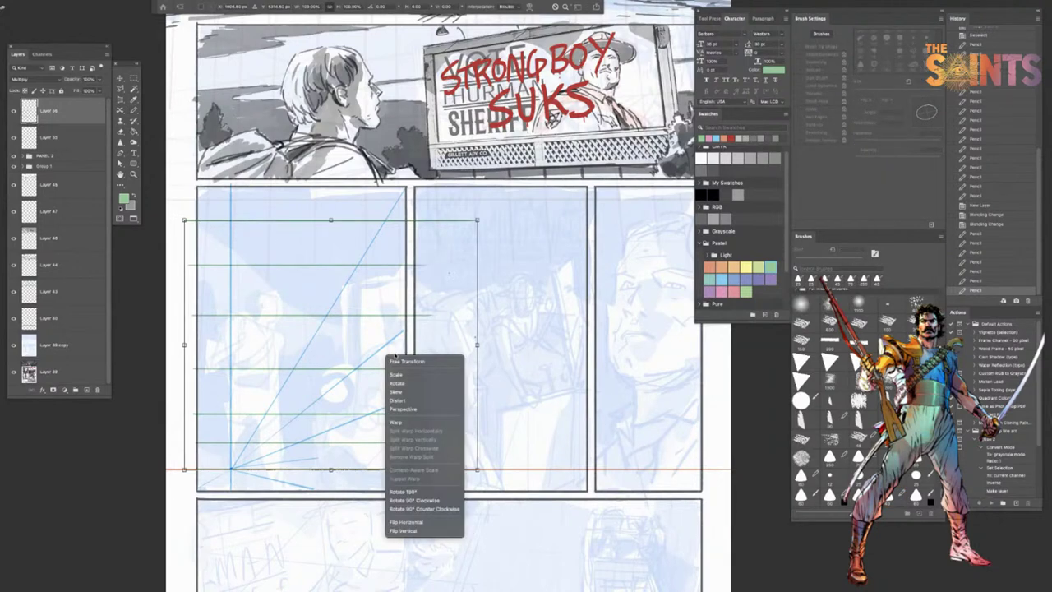
click(414, 393)
mouse_move(477, 220)
mouse_down()
mouse_move(476, 240)
mouse_move(478, 231)
mouse_up()
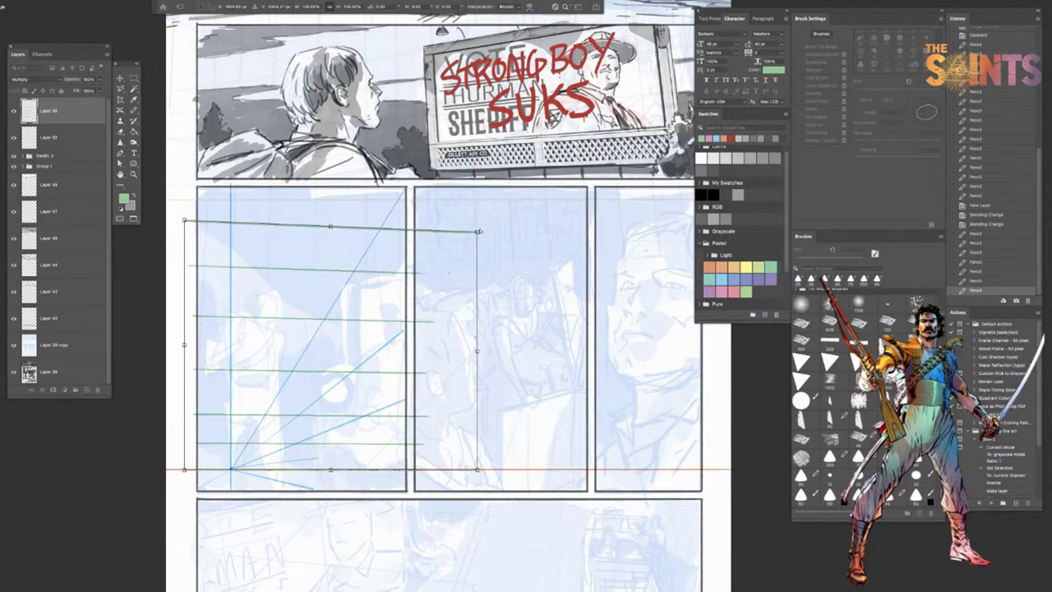
key(Return)
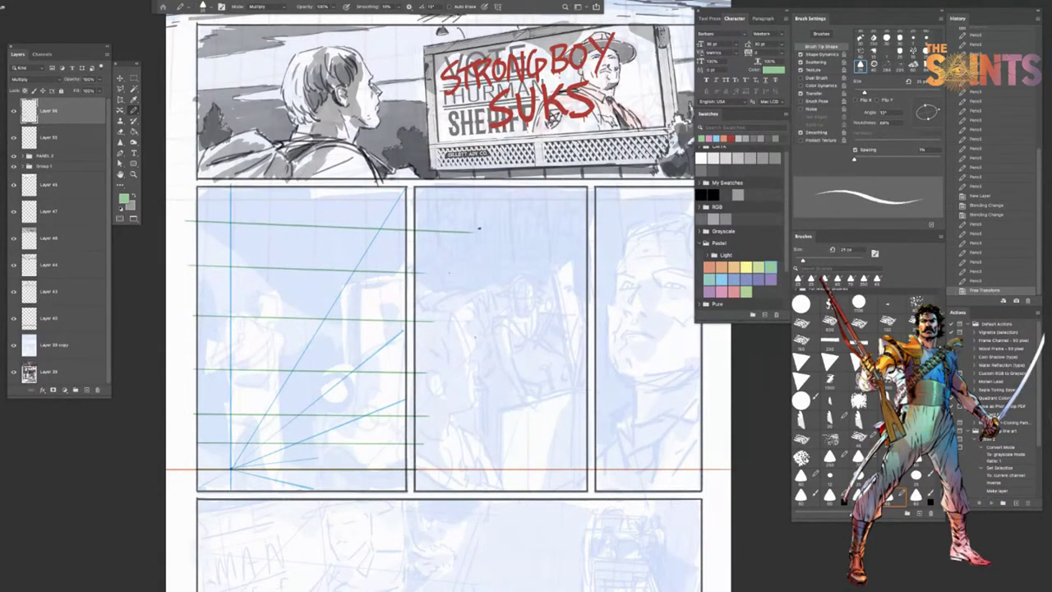
Step: Add a new Multiply layer and draw a straight pink vertical guide near the first middle panel's left border
click(87, 390)
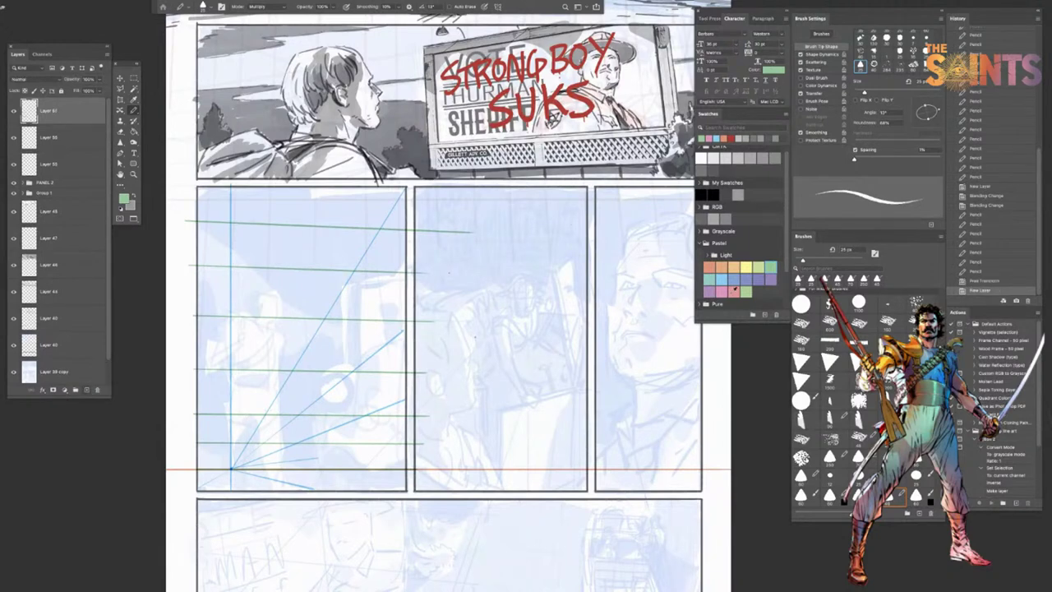
click(721, 292)
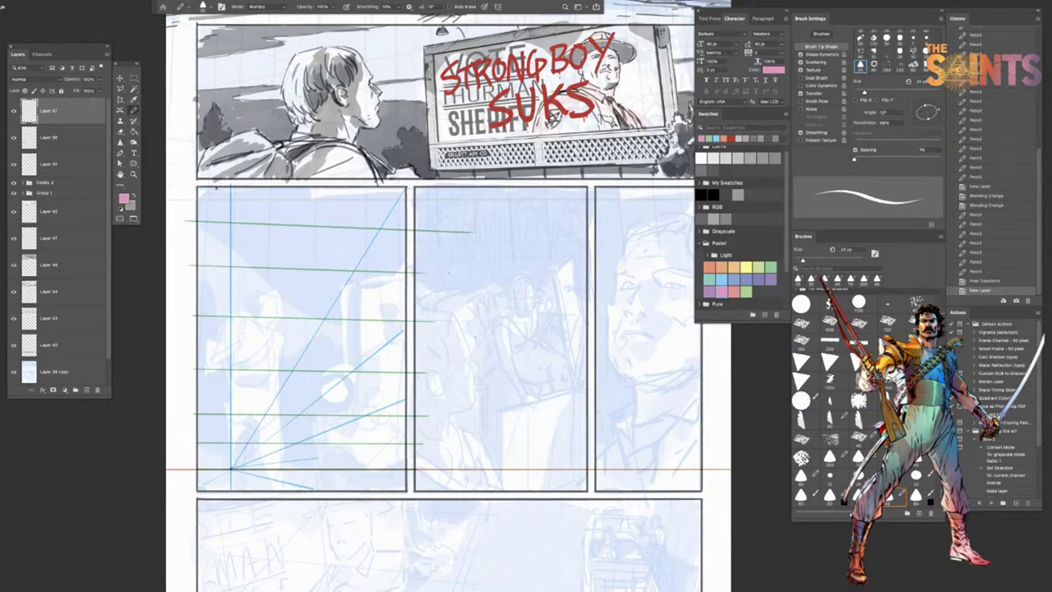
drag(218, 180, 217, 517)
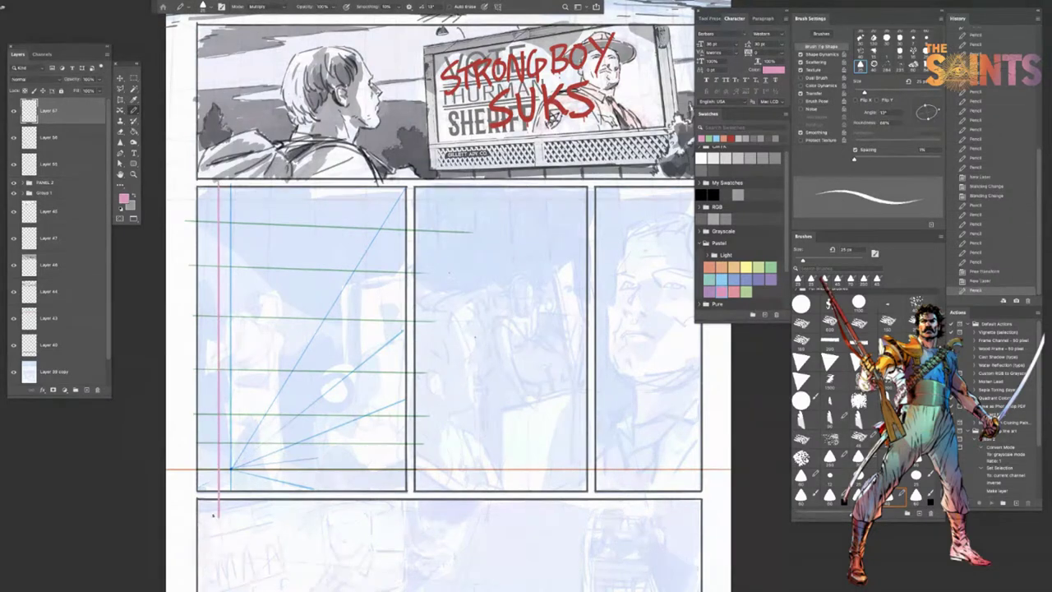
click(41, 79)
click(33, 109)
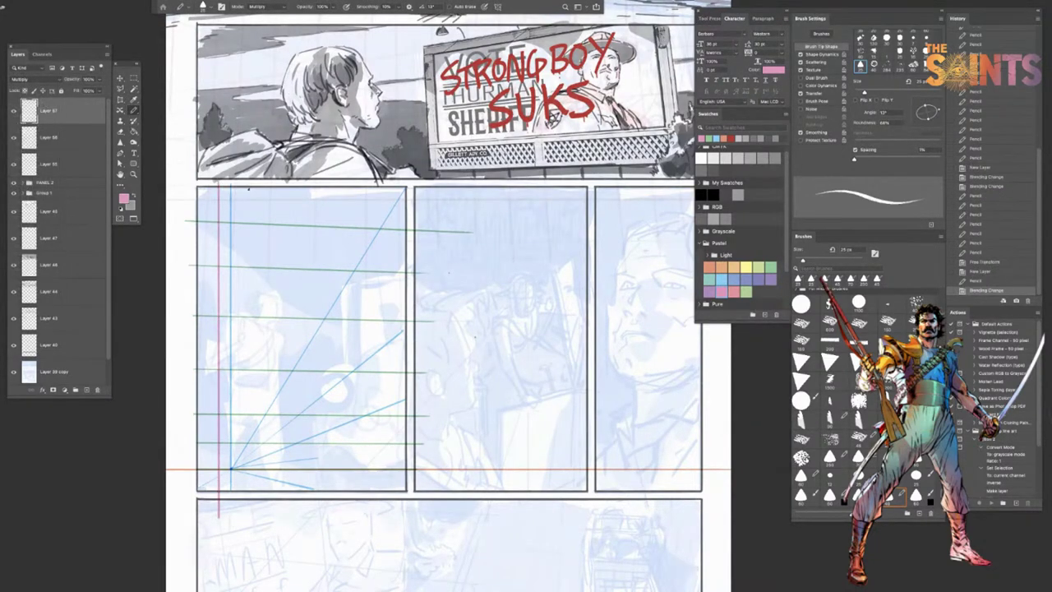
Step: Draw five more straight pink vertical guides spaced across the first middle panel, the last on its right border
drag(250, 179, 250, 498)
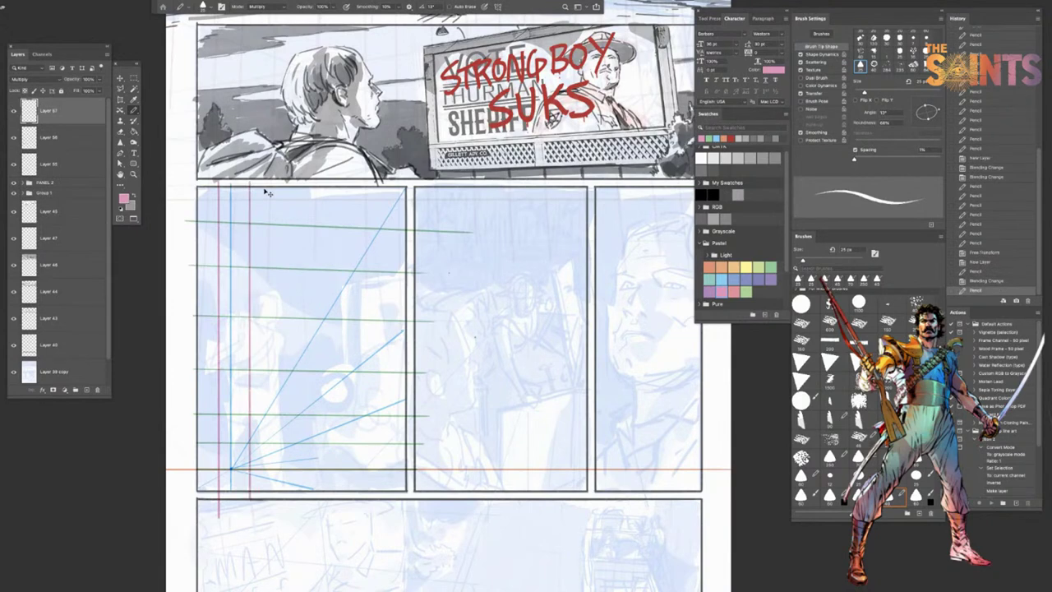
key(ctrl+z)
drag(261, 183, 262, 493)
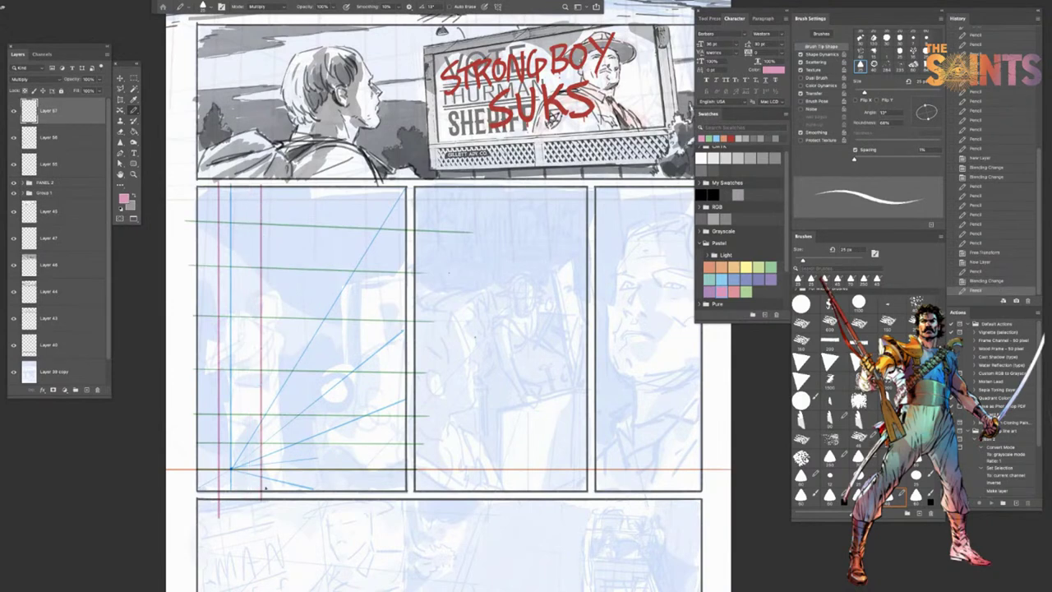
drag(301, 189, 301, 495)
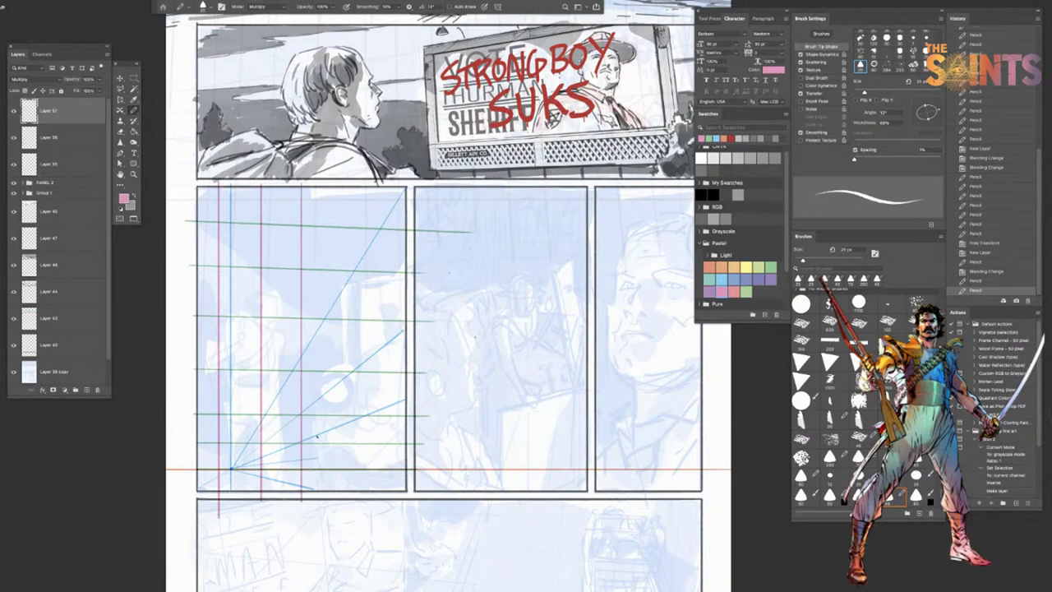
drag(338, 188, 339, 499)
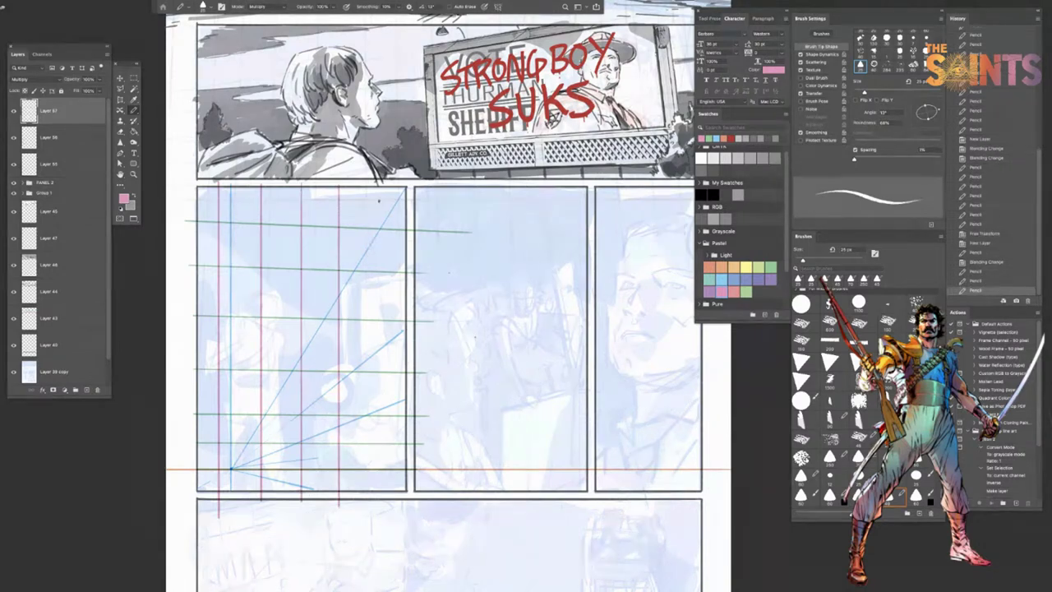
drag(375, 183, 376, 253)
key(ctrl+z)
drag(382, 188, 382, 498)
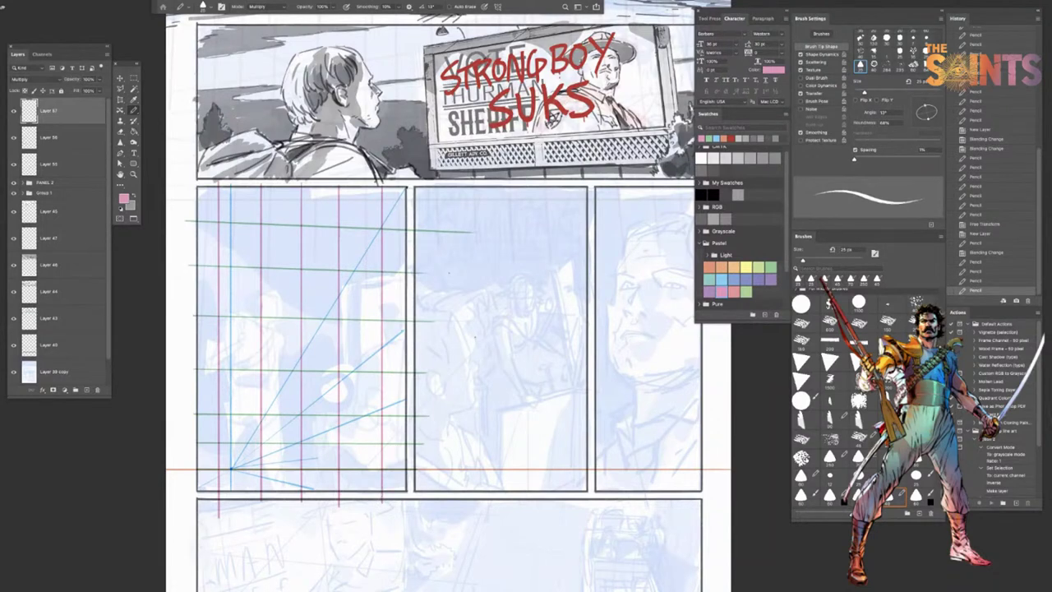
drag(406, 182, 406, 500)
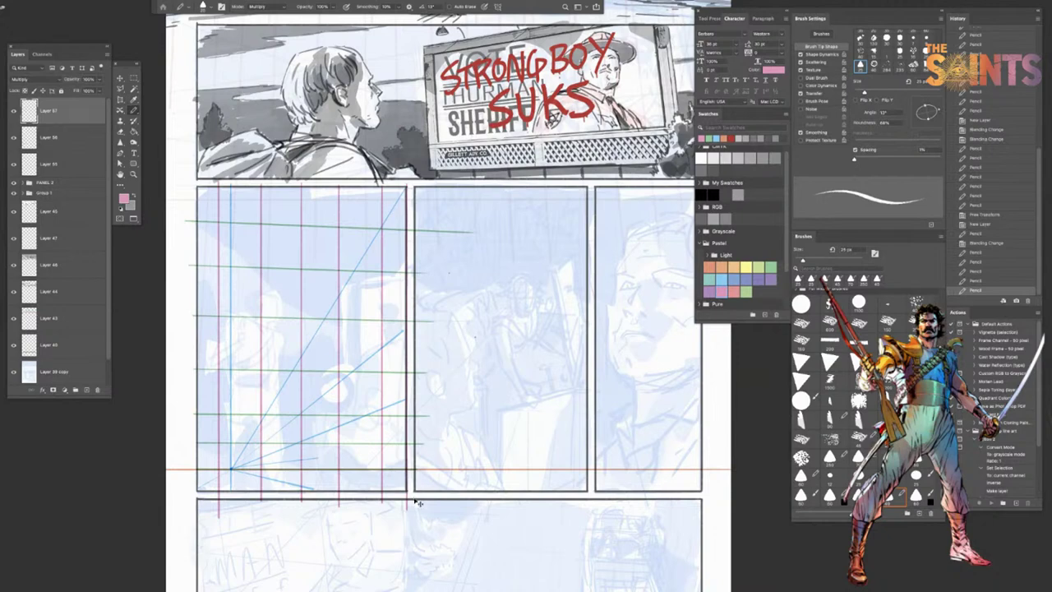
Step: Distort the pink vertical guides by pulling both upper corners inward so the lines converge slightly upward
key(ctrl+t)
right_click(373, 383)
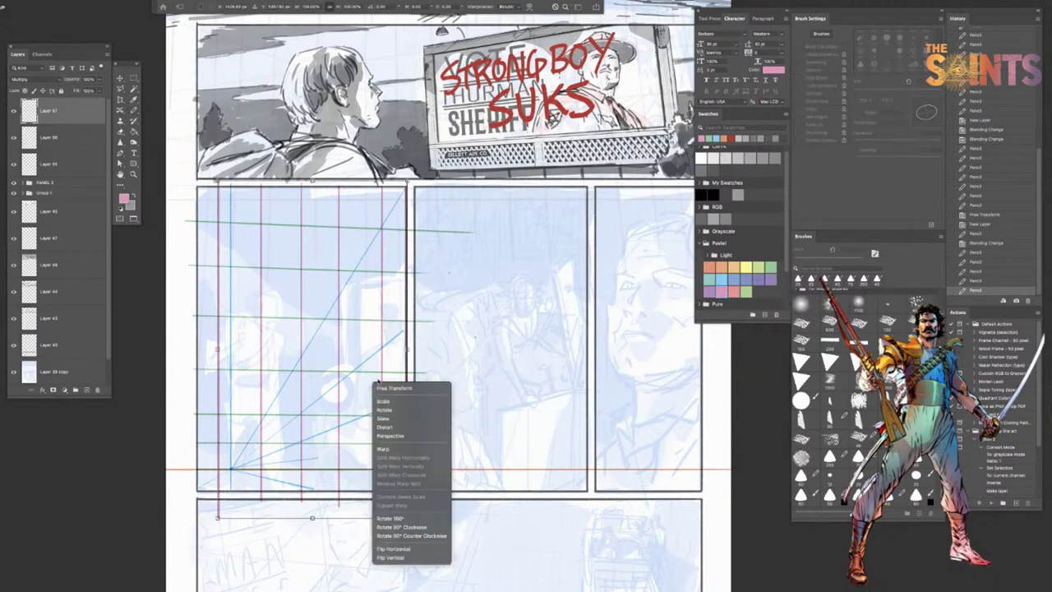
click(397, 427)
drag(406, 181, 396, 181)
drag(217, 181, 222, 180)
drag(397, 183, 394, 182)
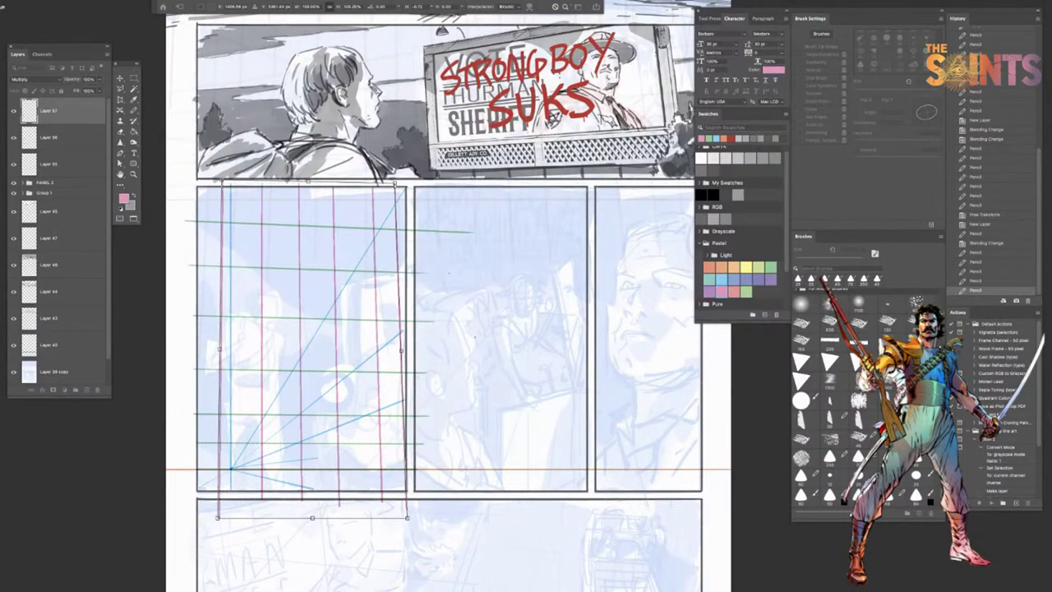
key(Return)
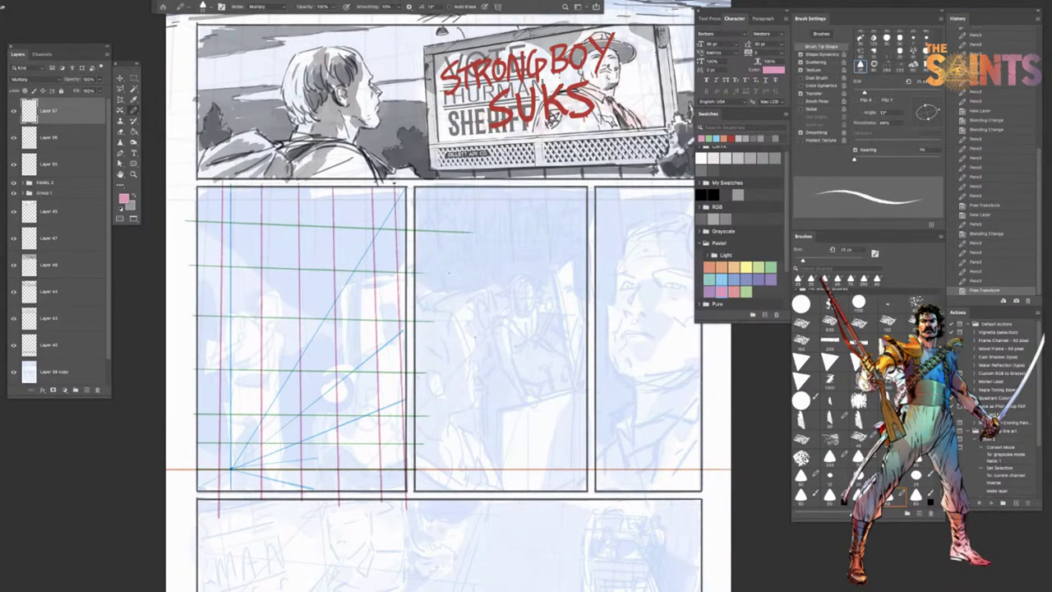
Step: Merge the blue, green and pink guide layers into one layer
shift+click(70, 167)
right_click(74, 170)
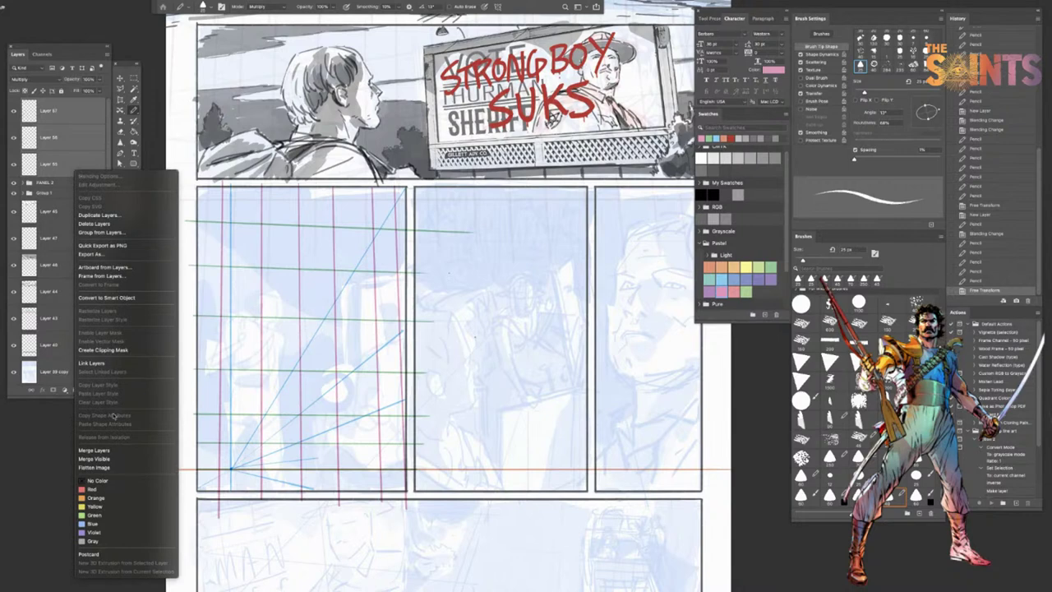
click(115, 450)
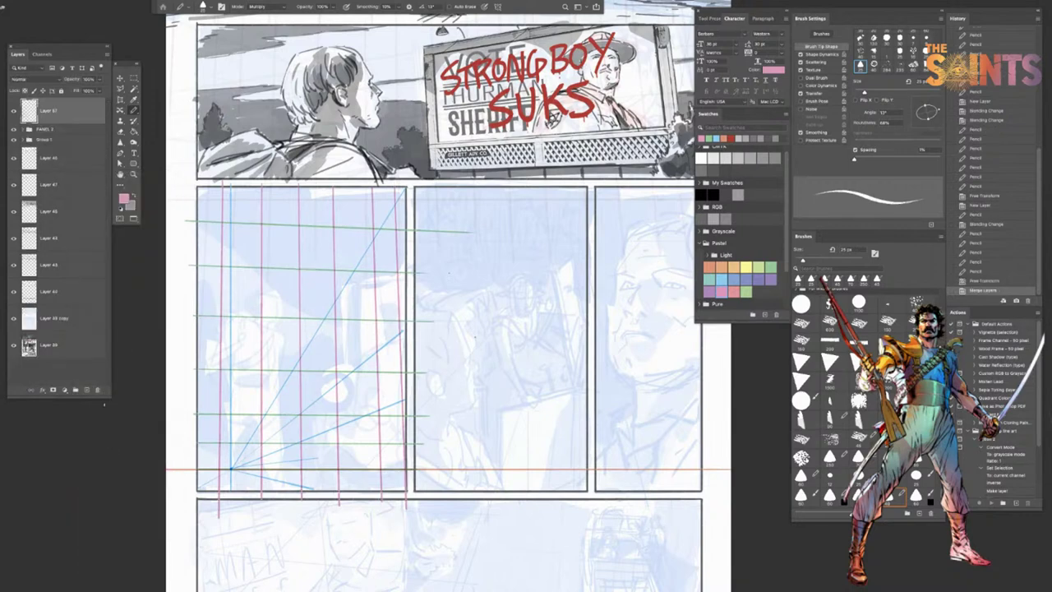
Step: Set the merged guide layer to Multiply and lower its opacity until the lines are faint
click(49, 80)
click(48, 104)
click(100, 79)
drag(100, 90, 72, 90)
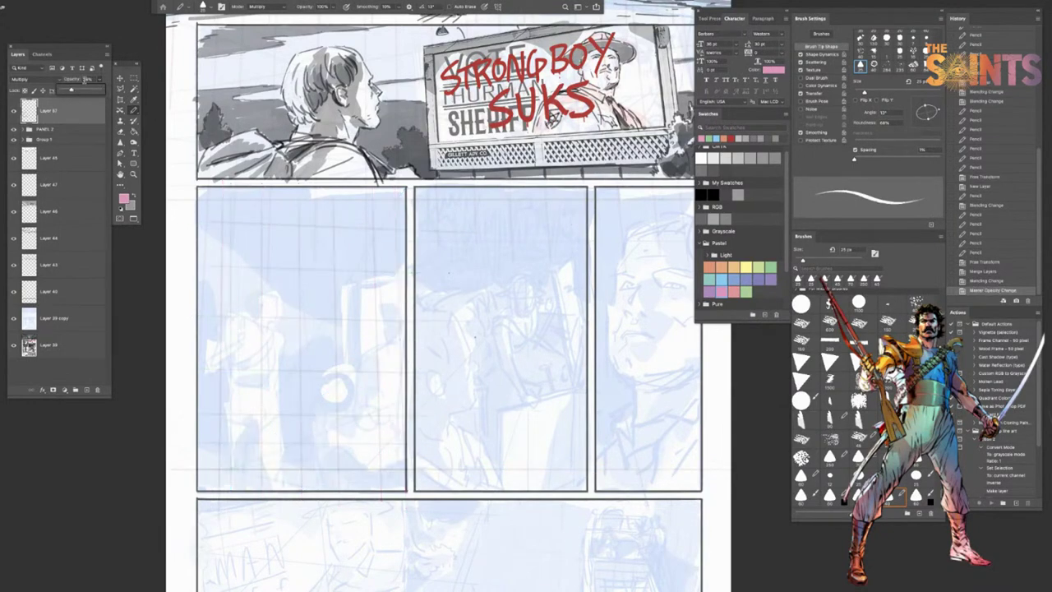
Step: Lighten the first middle panel's blue rough on the Layer 39 copy layer by raising Lightness in Hue/Saturation within a rectangular selection
key(m)
drag(196, 187, 407, 490)
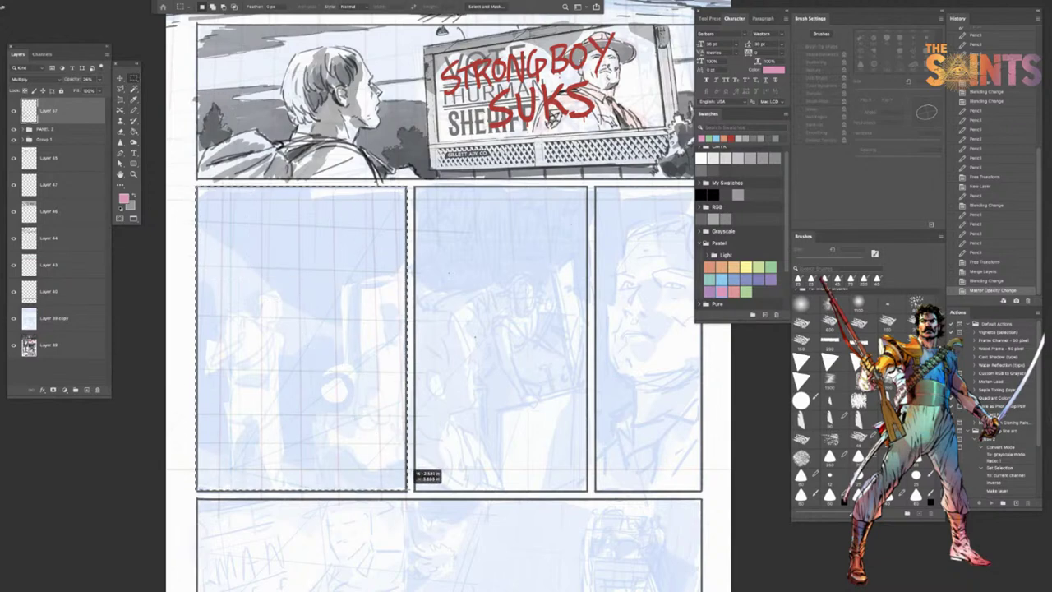
click(83, 325)
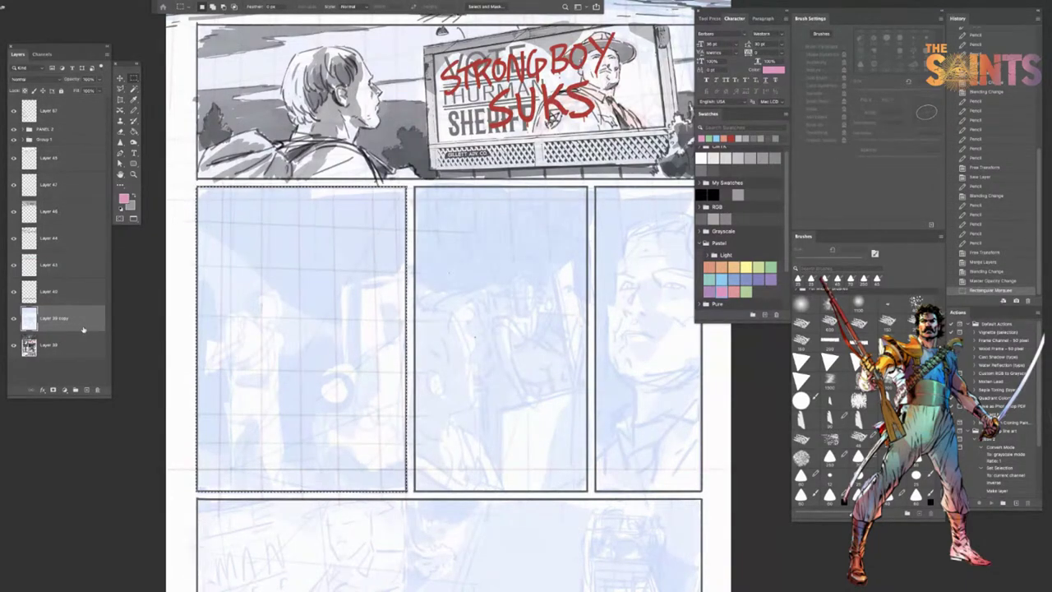
key(ctrl+u)
mouse_move(515, 176)
mouse_down()
mouse_move(543, 179)
mouse_move(530, 178)
mouse_up()
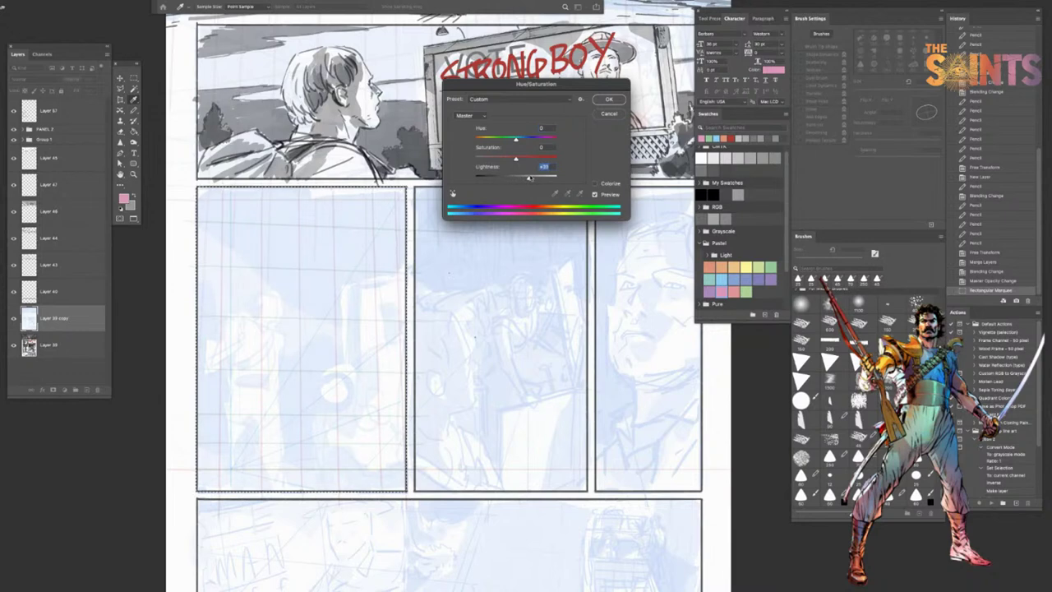
click(608, 99)
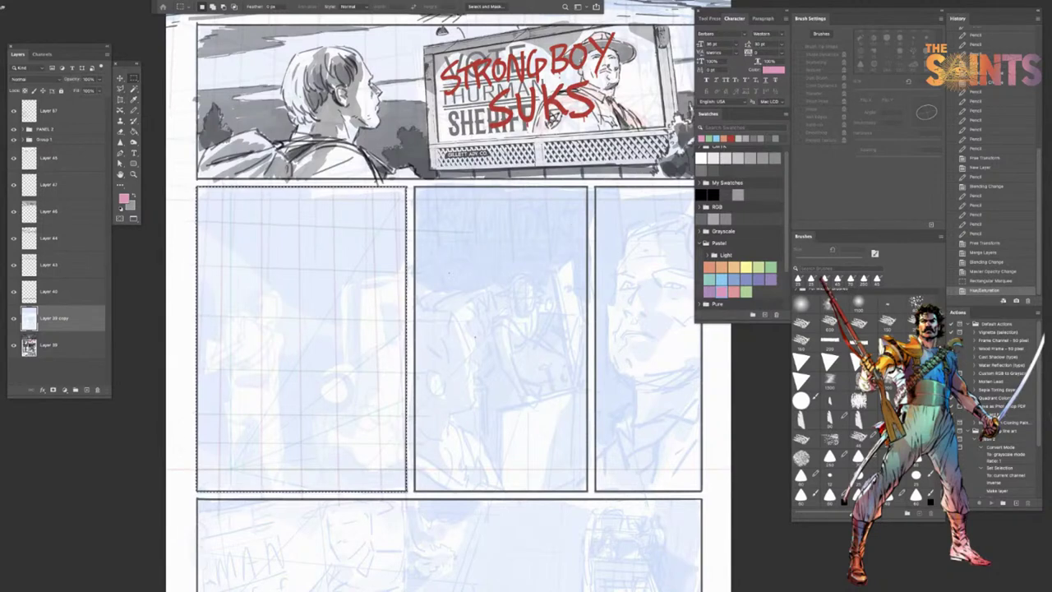
key(ctrl+d)
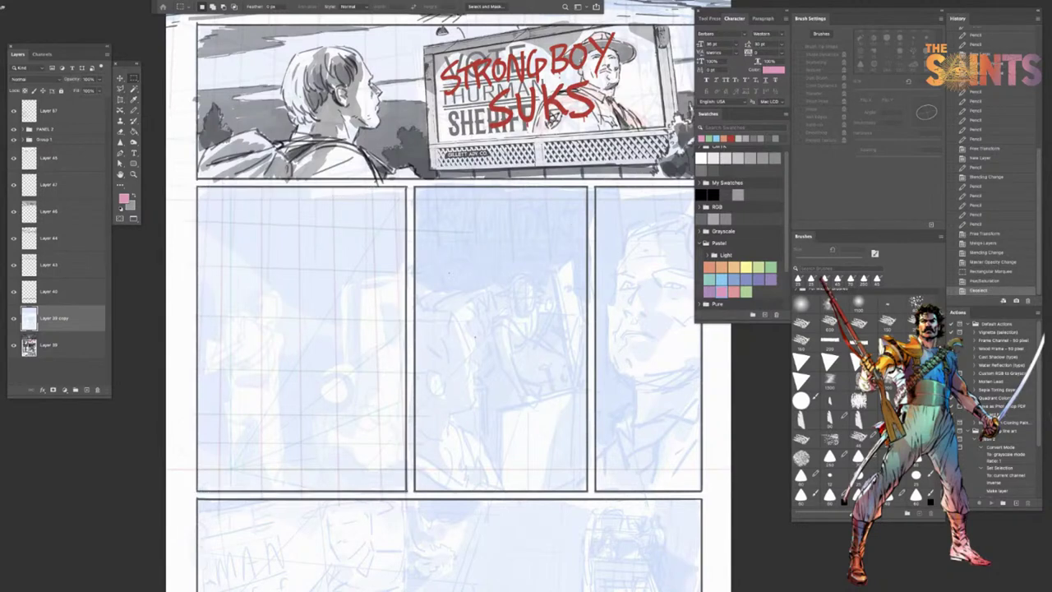
Step: Switch to the Pencil tool with a grey colour and add a new Multiply layer above the perspective guides
click(776, 158)
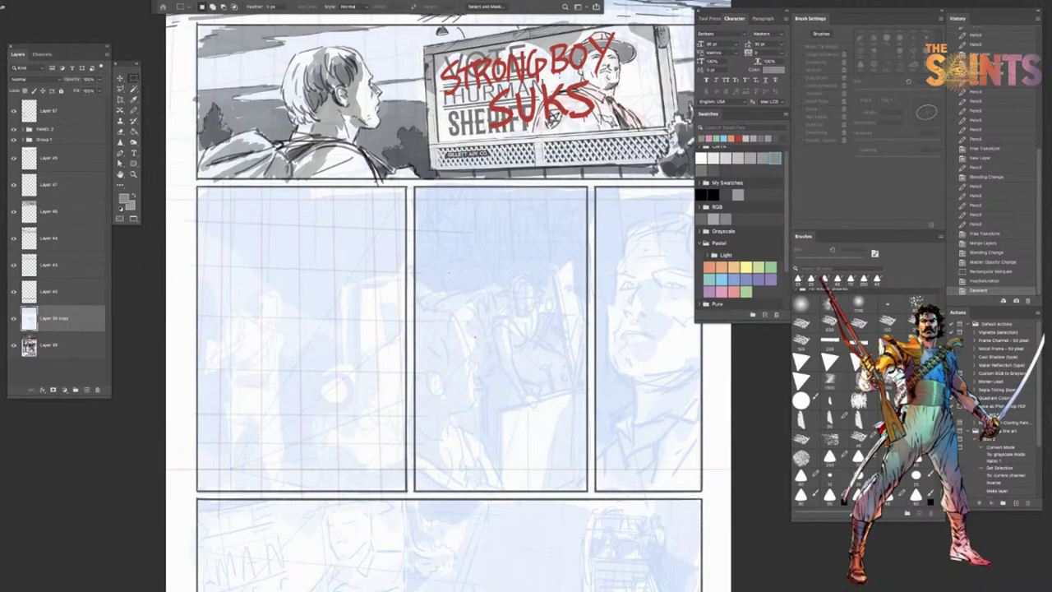
key(Tab)
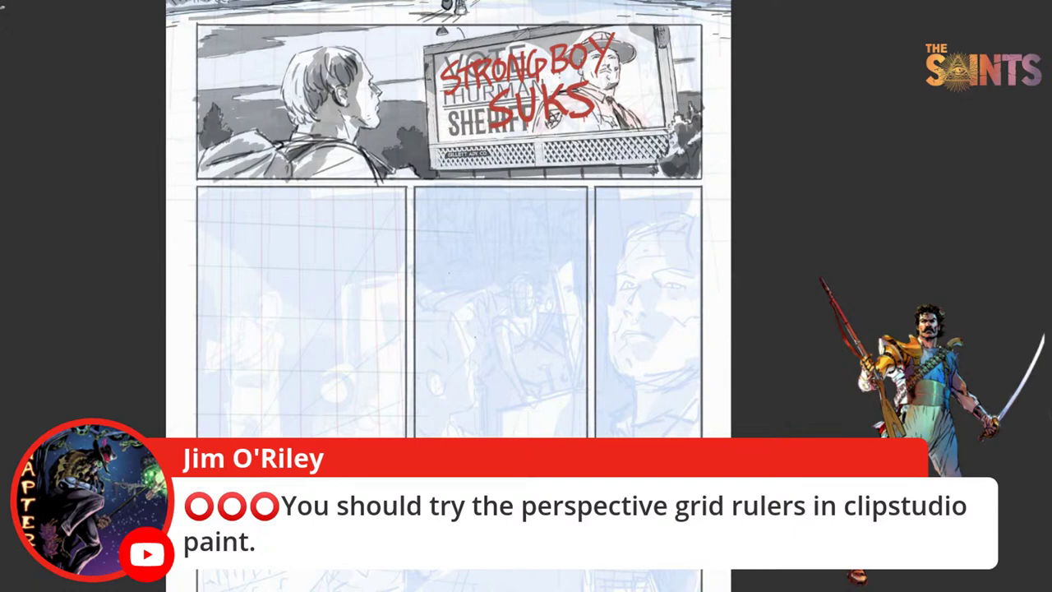
key(Tab)
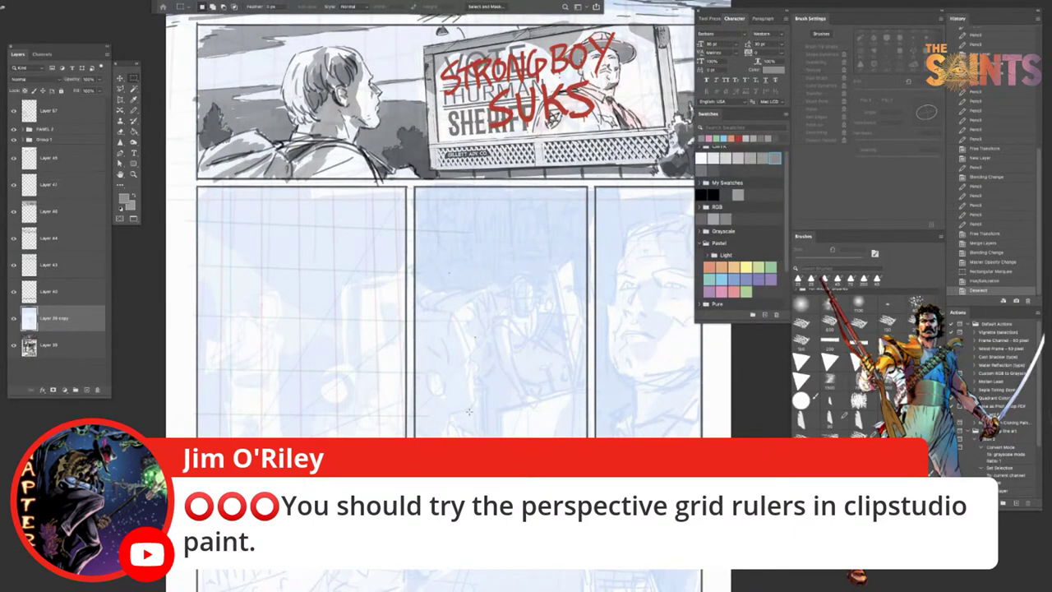
key(b)
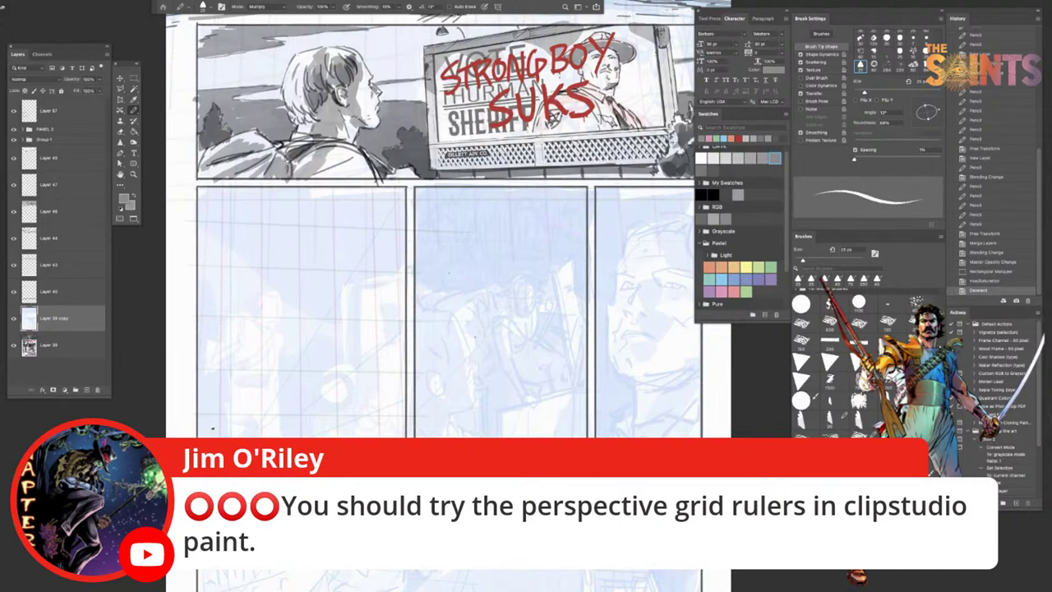
click(84, 113)
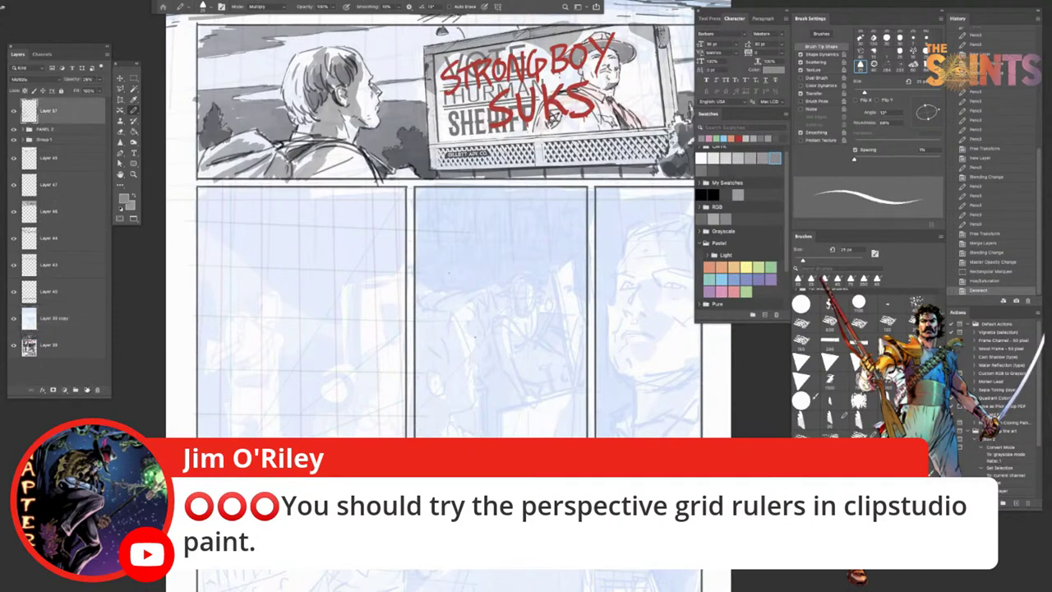
click(86, 389)
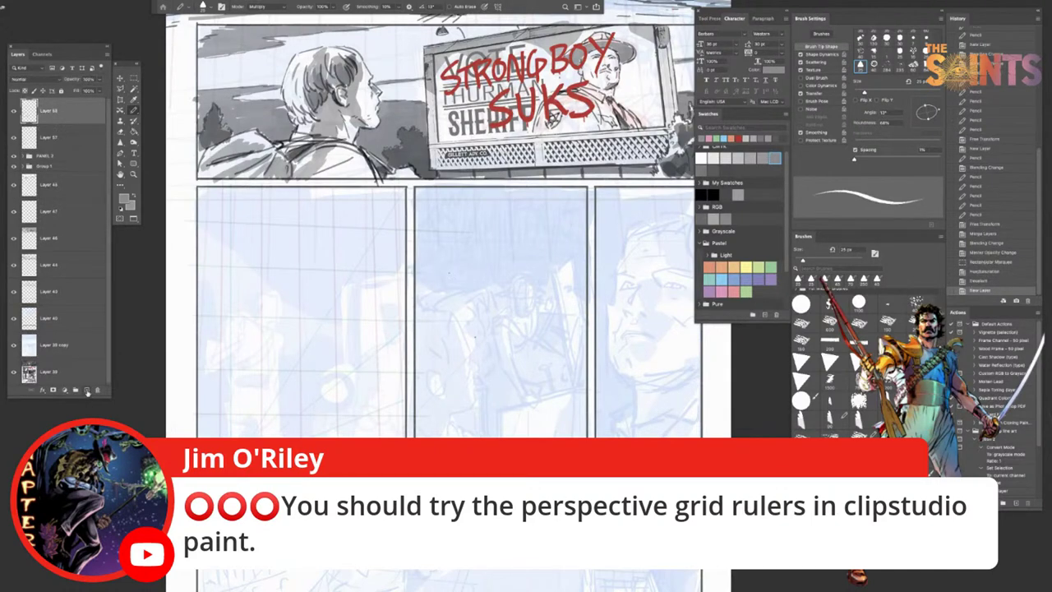
click(41, 81)
click(41, 105)
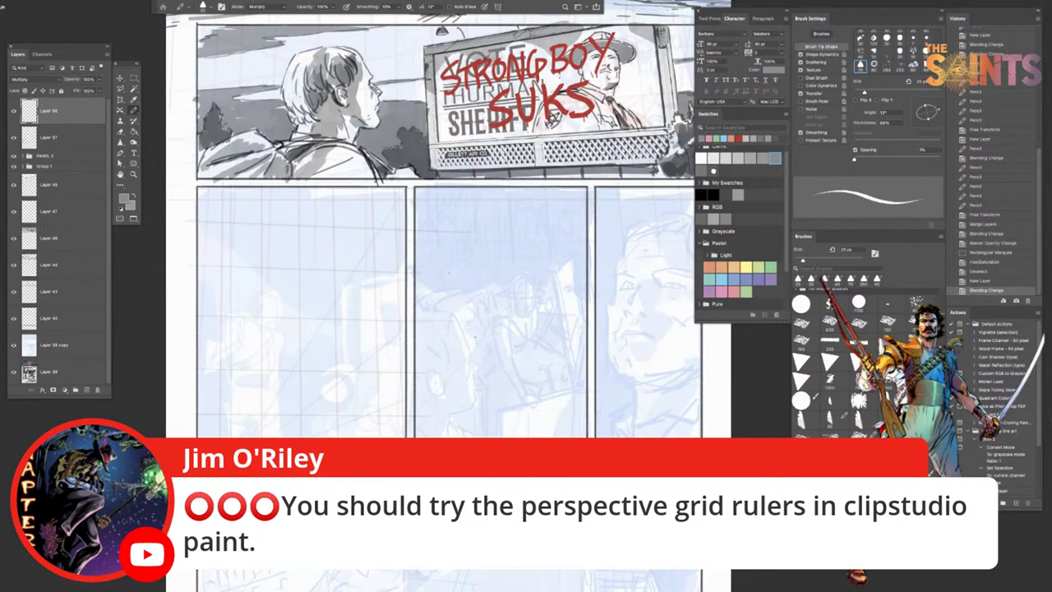
Step: Choose a dark grey swatch as the pencil colour
click(712, 171)
click(702, 170)
click(712, 170)
click(705, 169)
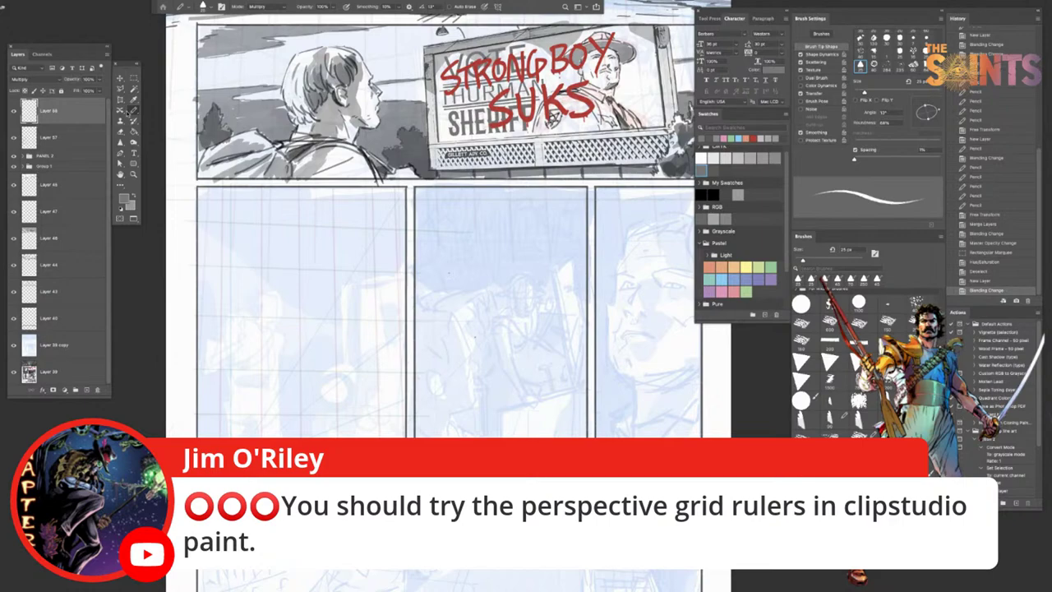
key(Tab)
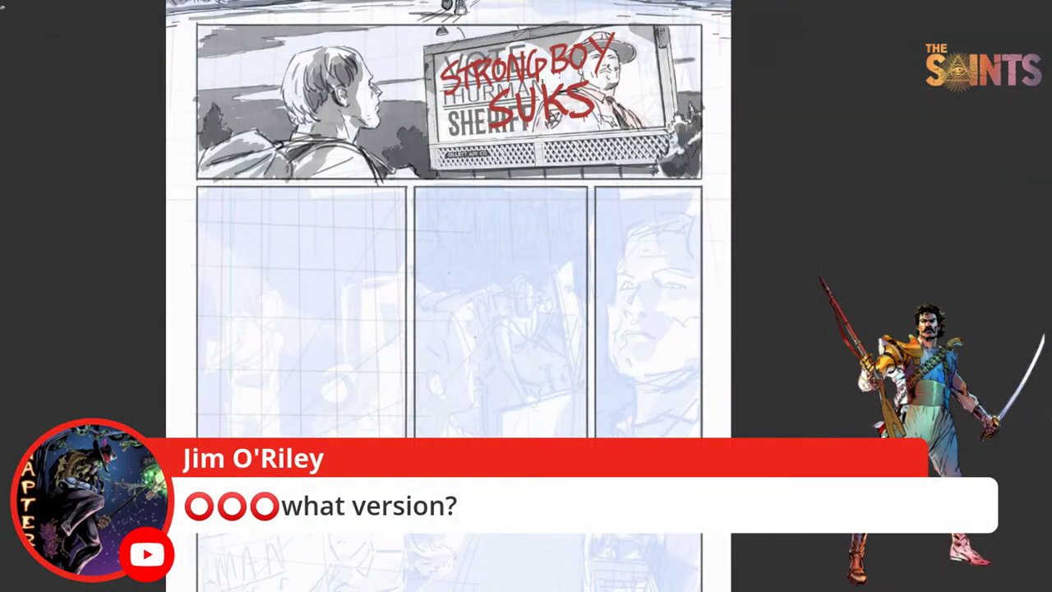
key(Tab)
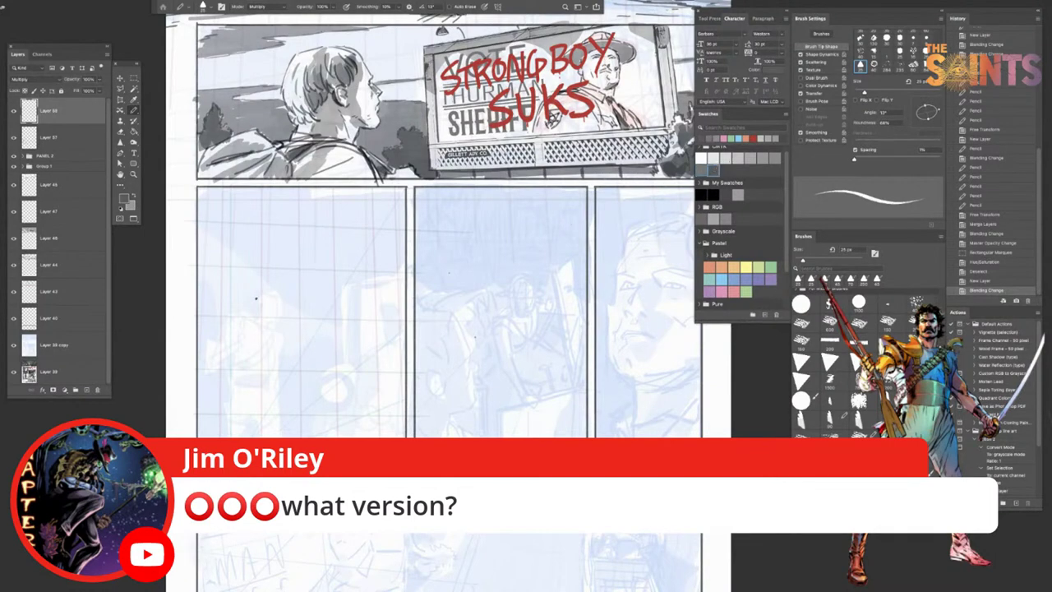
Step: Pencil a short curve marking the top of the standing figure's head in the first middle panel
drag(257, 299, 261, 295)
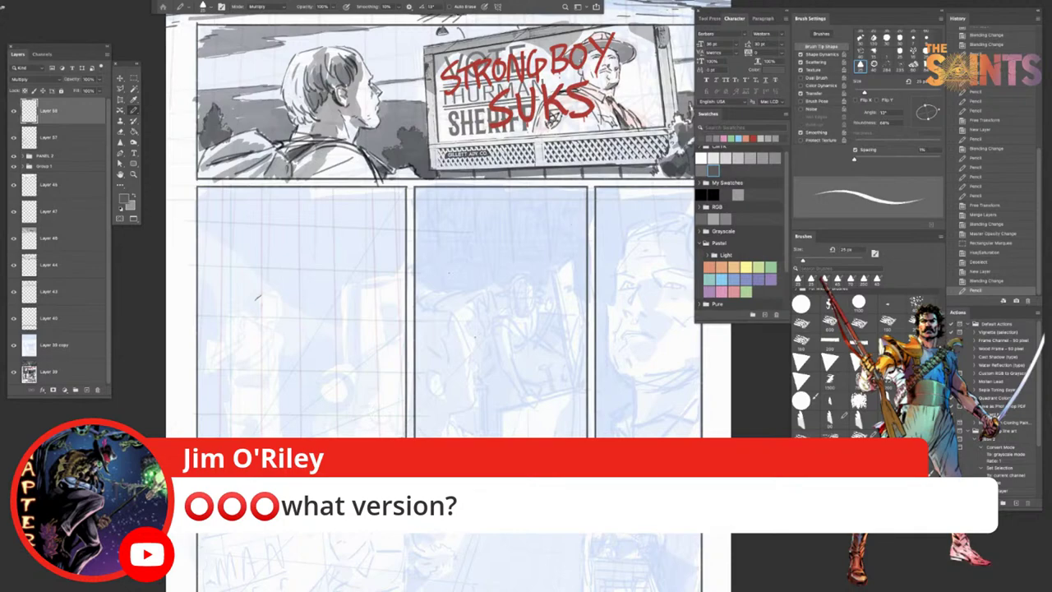
drag(312, 329, 367, 323)
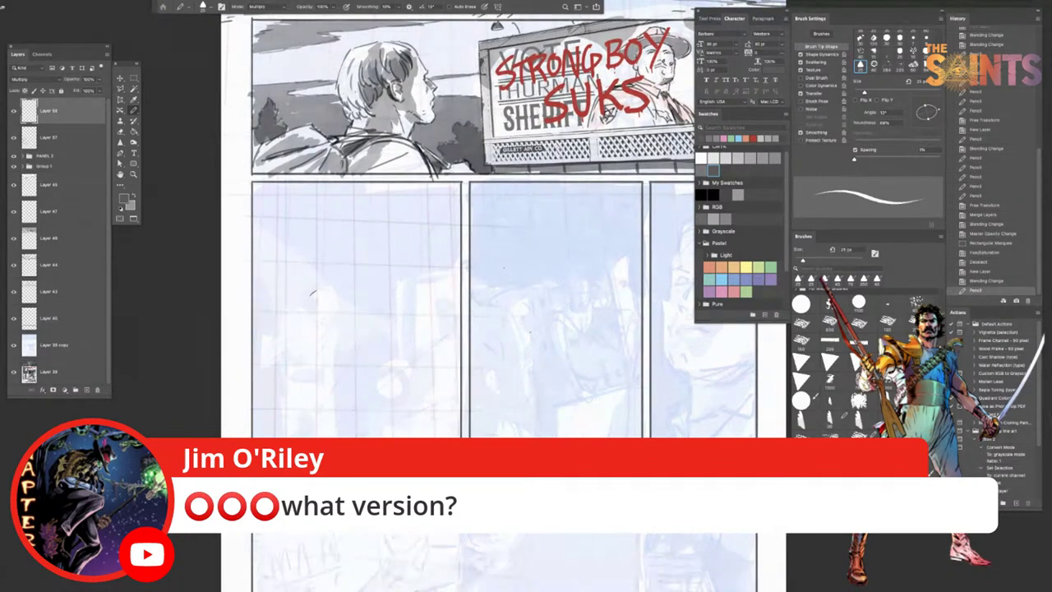
key(Tab)
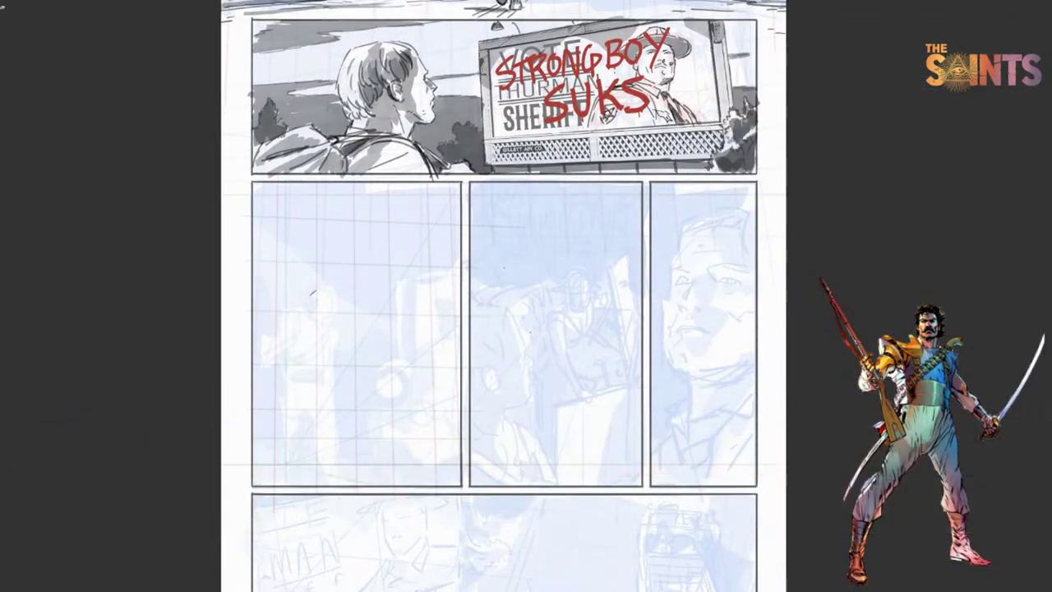
key(Tab)
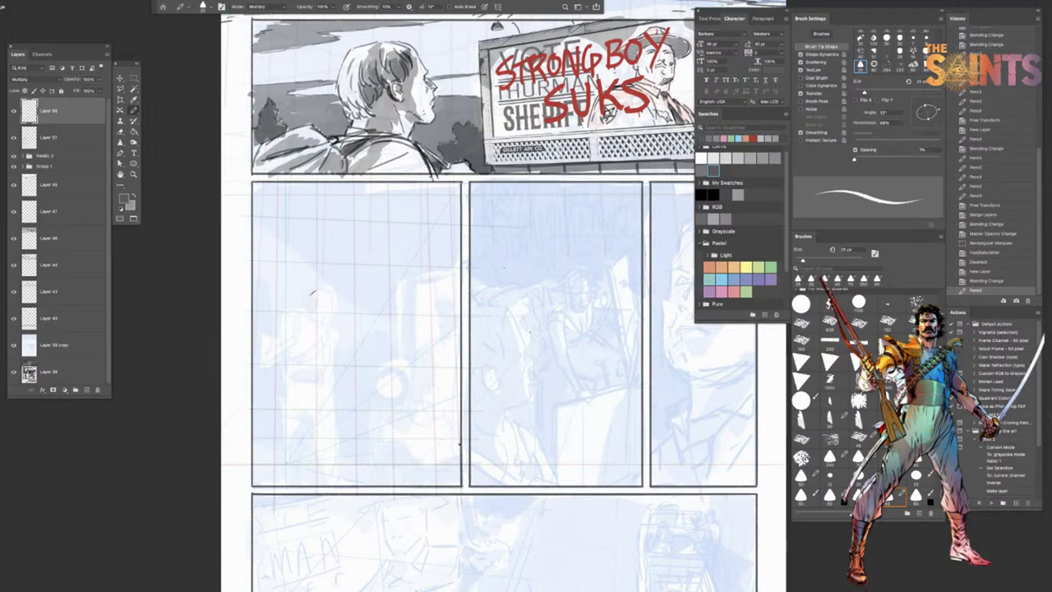
drag(330, 289, 332, 292)
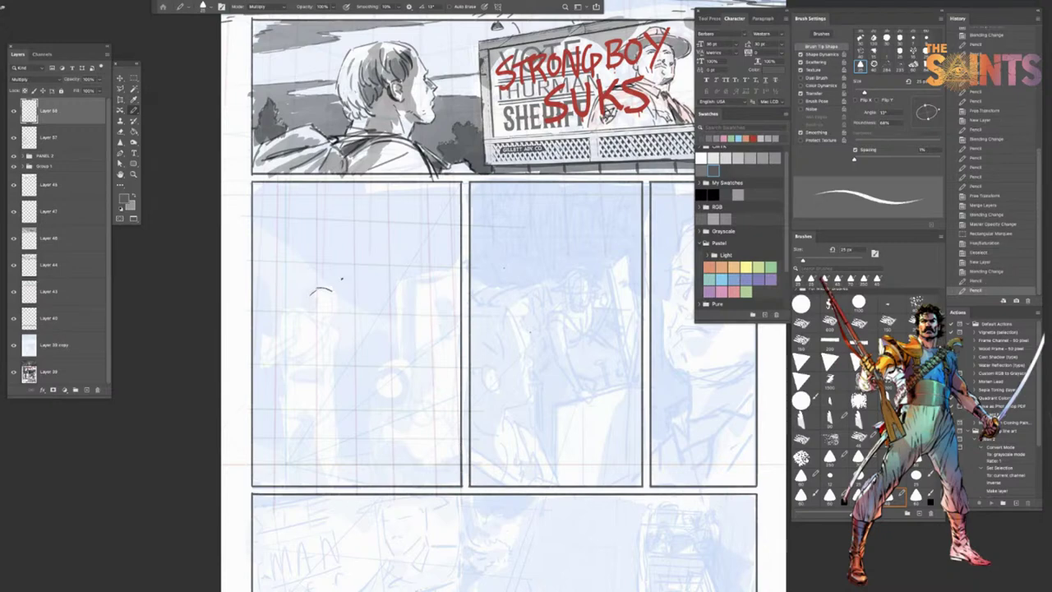
key(ctrl+z)
key(ctrl+z)
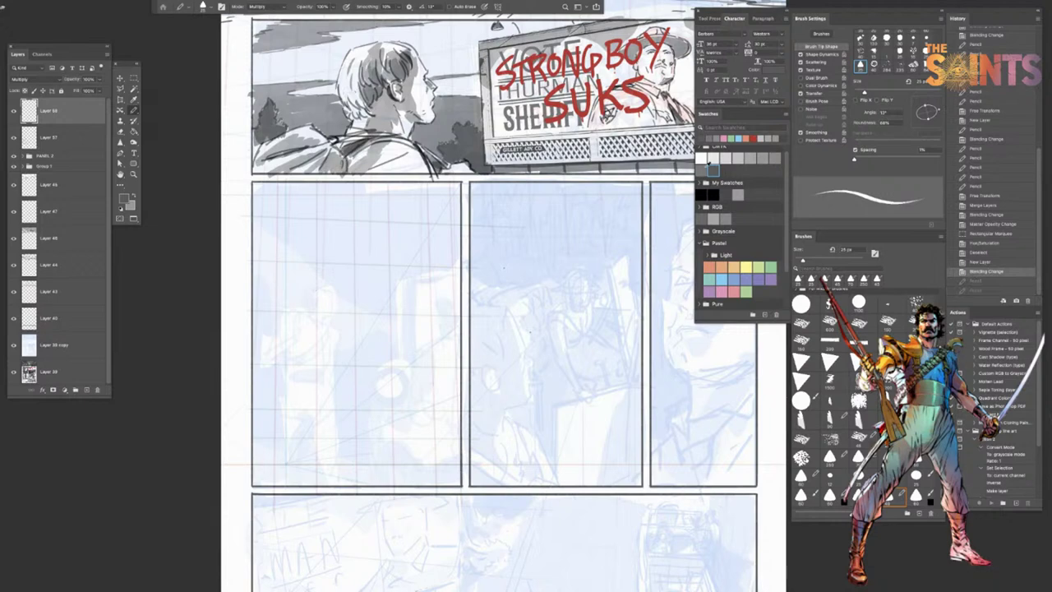
drag(309, 297, 311, 292)
key(ctrl+z)
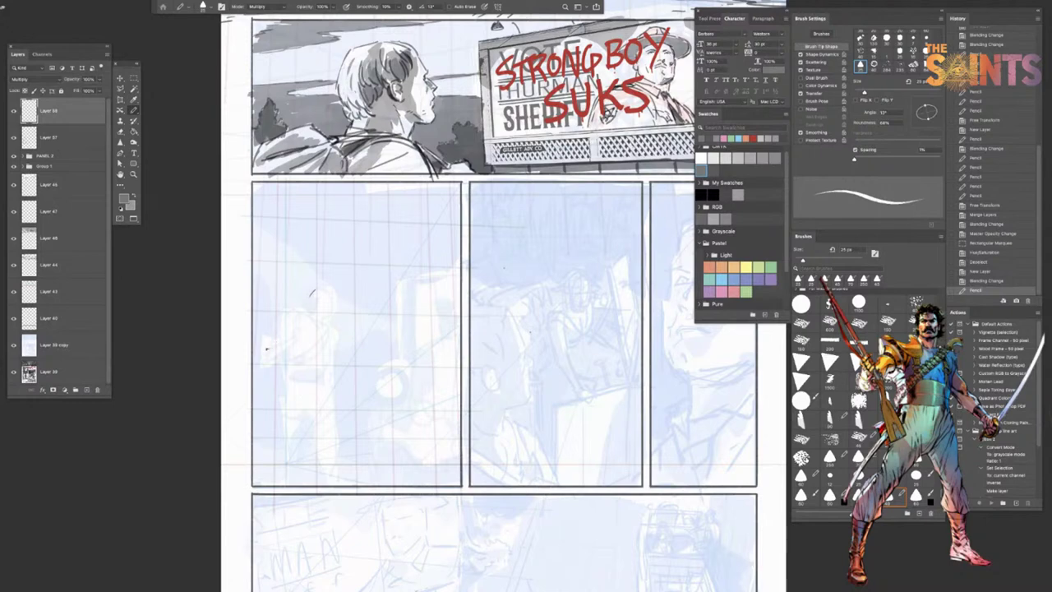
Step: Pencil the standing figure's bent forearm from the elbow to the wrist, following the blue rough
mouse_move(269, 348)
mouse_down()
mouse_move(293, 336)
mouse_move(271, 362)
mouse_move(302, 328)
mouse_up()
key(ctrl+z)
key(ctrl+z)
key(ctrl+z)
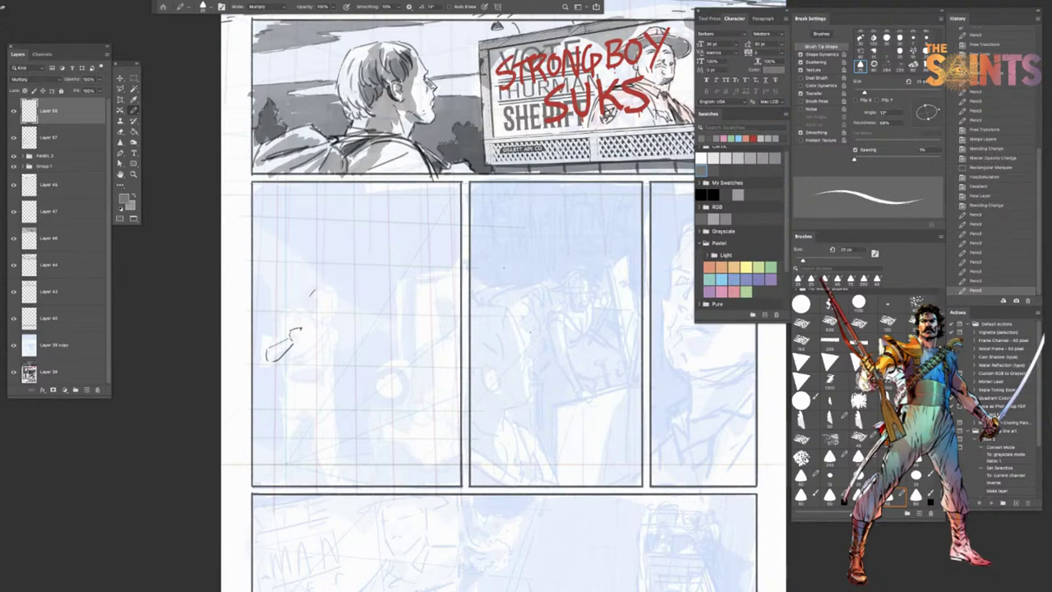
key(ctrl+z)
drag(298, 332, 302, 329)
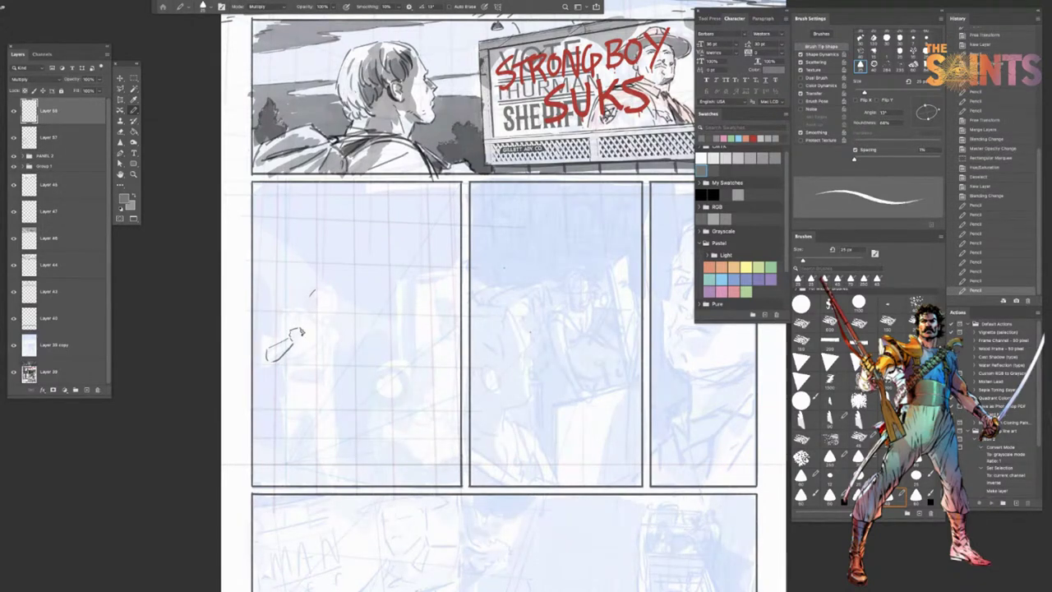
Step: Pencil the fist and small finger details at the end of the standing figure's forearm
drag(299, 330, 298, 328)
drag(298, 329, 303, 332)
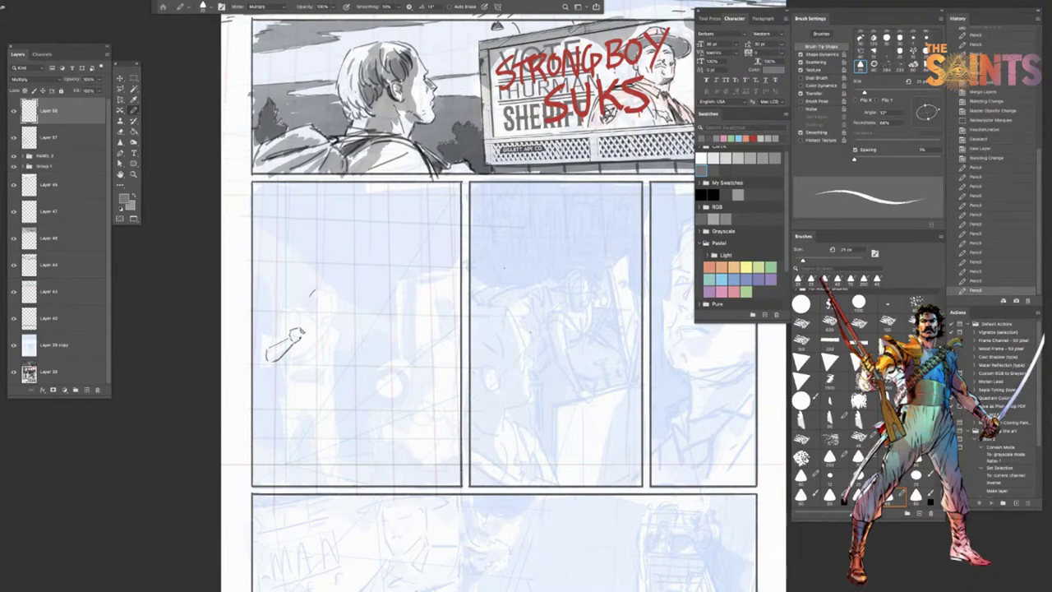
click(300, 331)
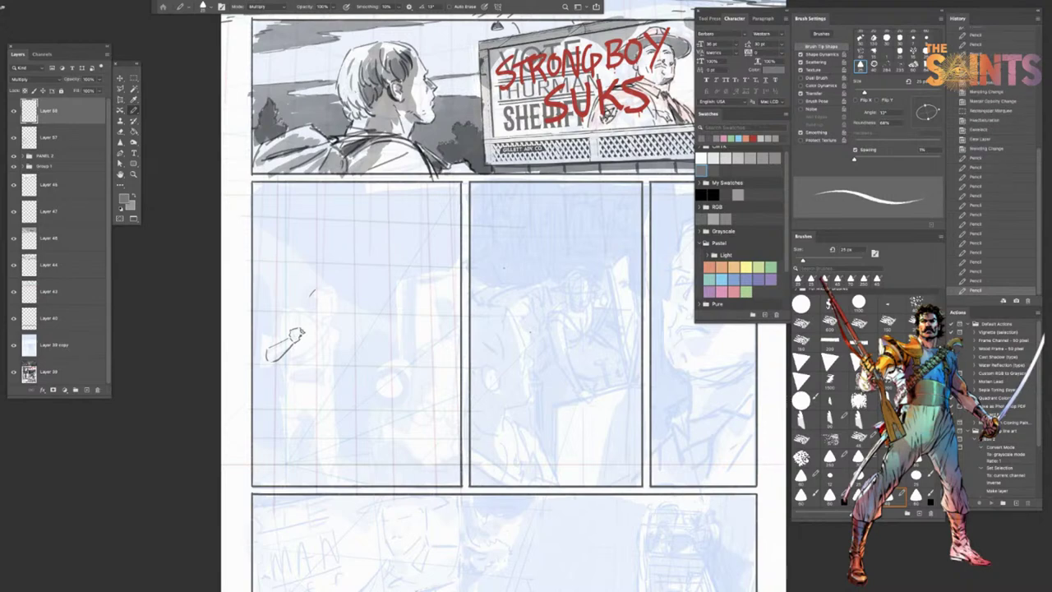
click(300, 331)
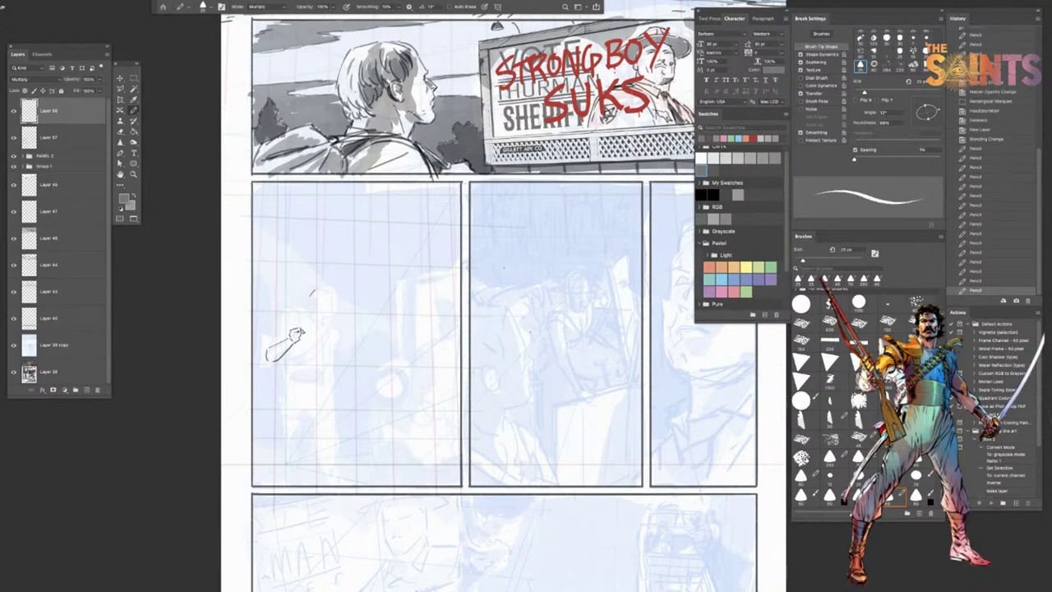
click(300, 332)
click(299, 331)
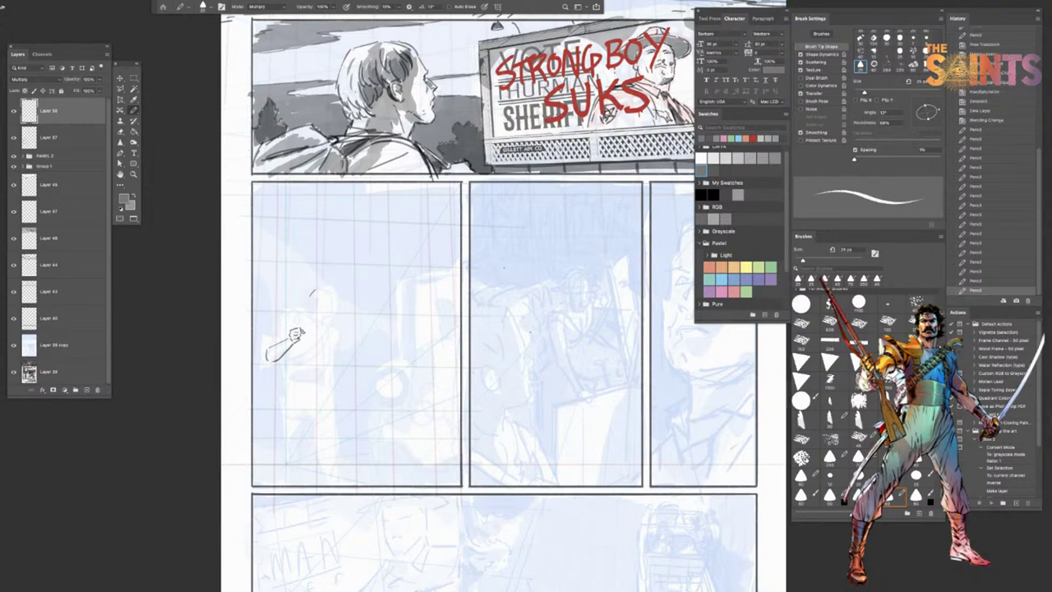
drag(300, 330, 303, 332)
drag(301, 330, 299, 335)
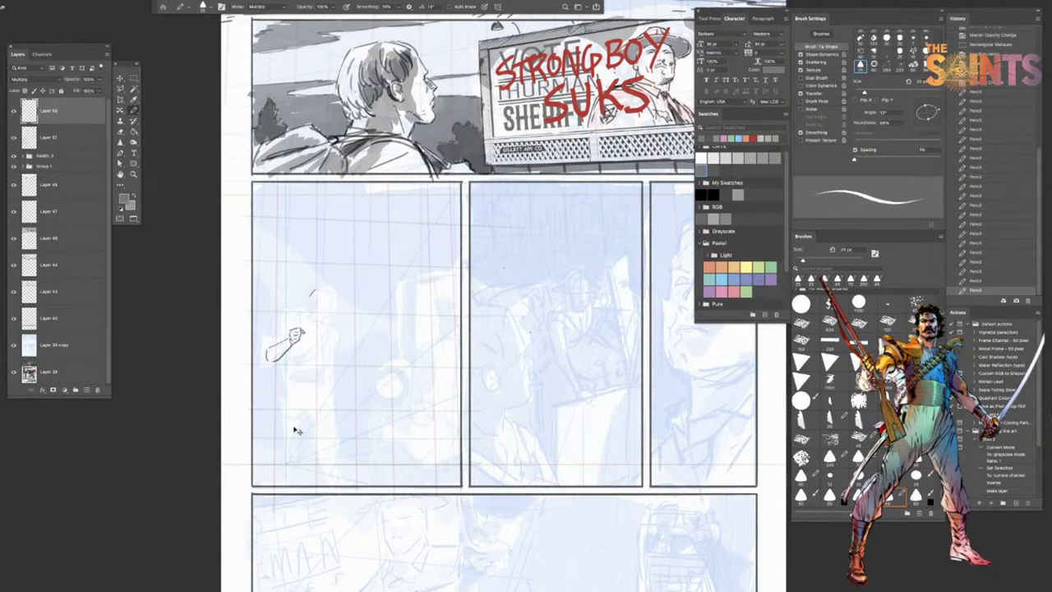
drag(277, 360, 293, 343)
key(super+z)
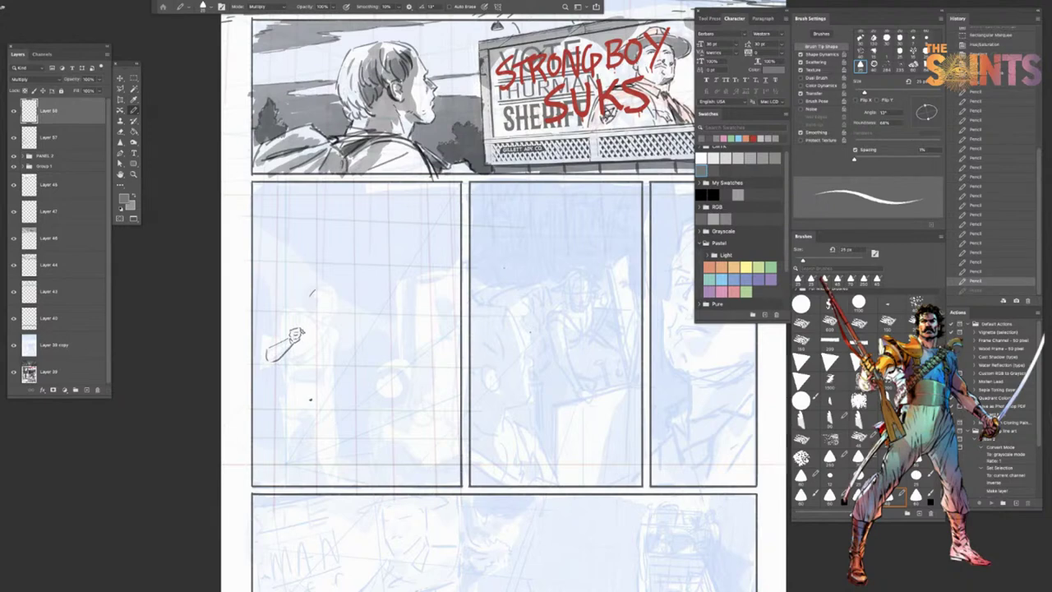
Step: Enlarge the pencil tip, pick a mid-grey swatch and pencil the outer edge of the upper arm from elbow to shoulder
key(bracketright)
click(776, 156)
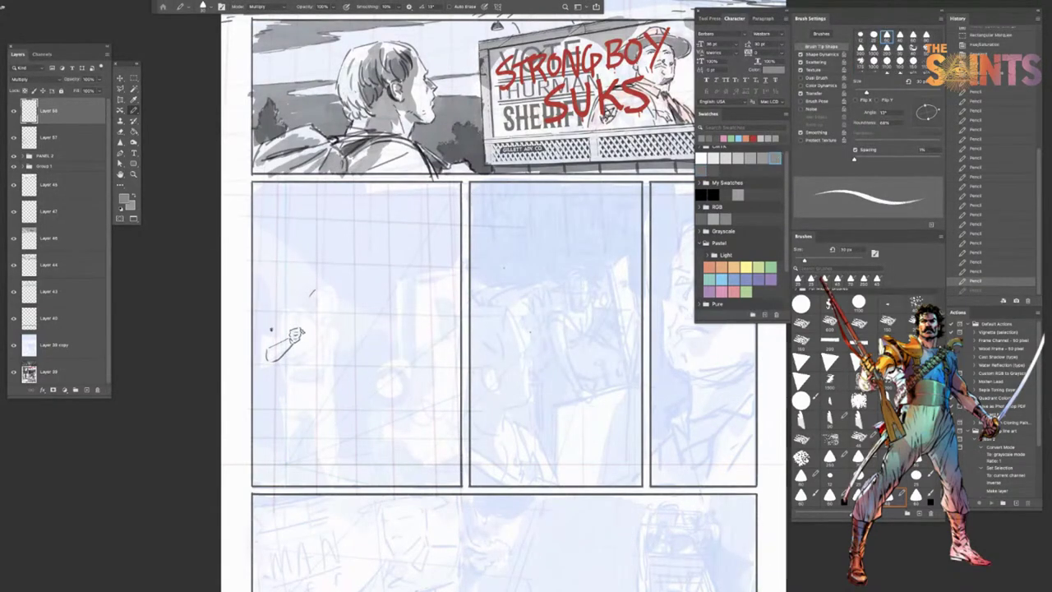
drag(279, 325, 270, 358)
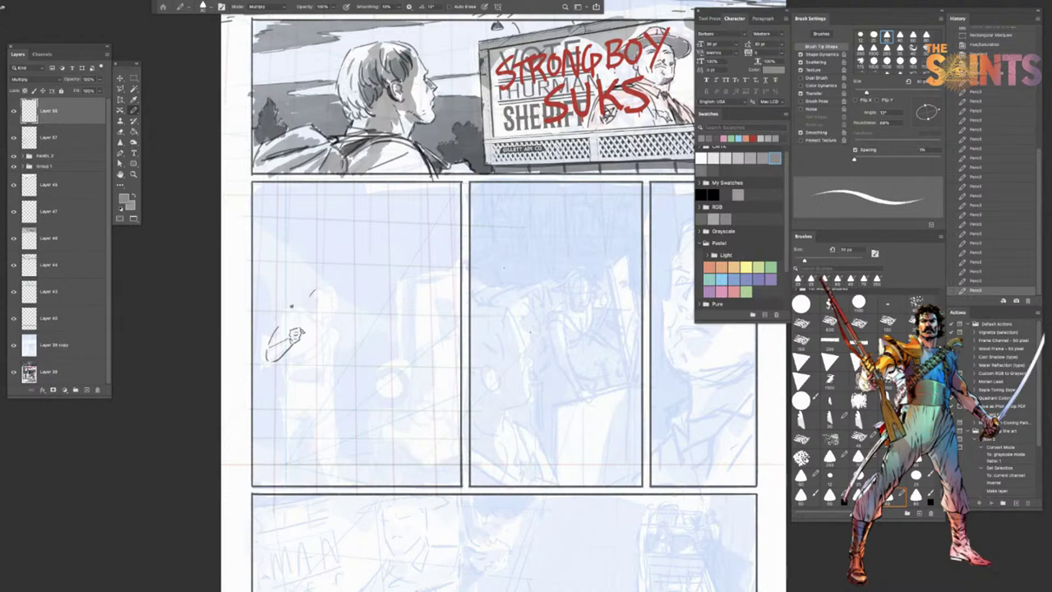
key(super+z)
drag(268, 345, 286, 312)
key(Tab)
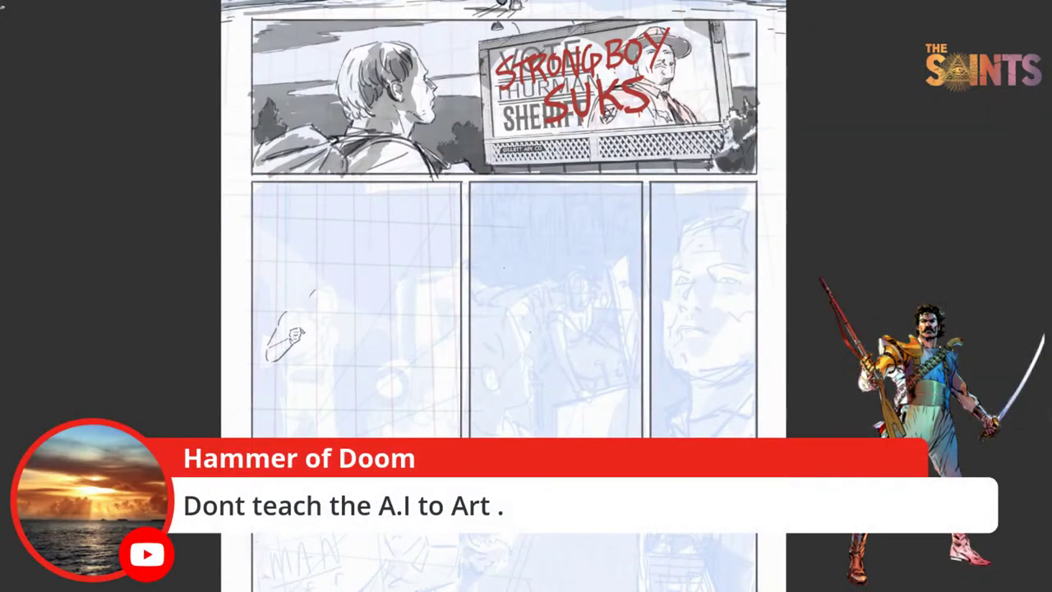
key(Tab)
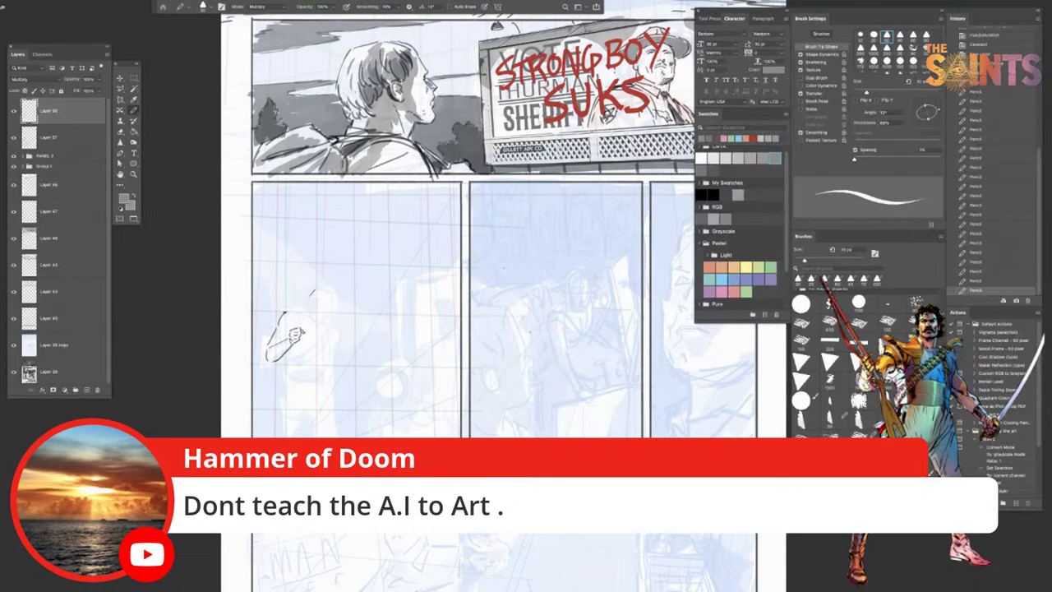
Step: Pencil the rolled sleeve, the shoulder line and the upper chest of the standing figure
mouse_move(281, 316)
mouse_down()
mouse_move(293, 310)
mouse_move(283, 327)
mouse_move(292, 331)
mouse_move(266, 354)
mouse_move(282, 336)
mouse_up()
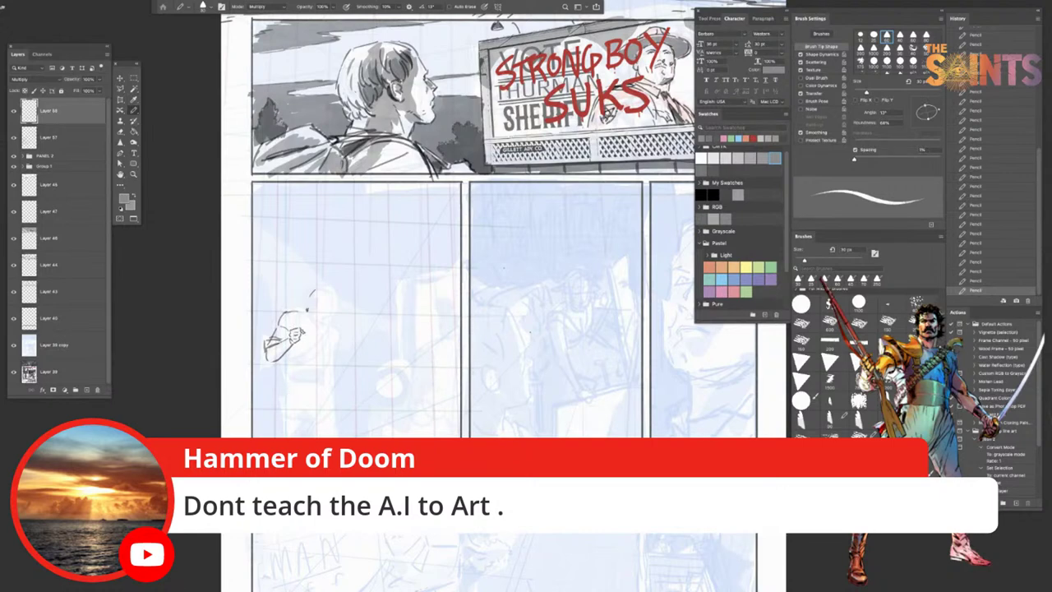
mouse_move(297, 313)
mouse_down()
mouse_move(303, 326)
mouse_move(326, 290)
mouse_move(308, 313)
mouse_move(319, 317)
mouse_up()
key(ctrl+z)
key(ctrl+z)
key(ctrl+z)
key(ctrl+z)
Step: Pencil both sides of the figure's torso and the hanging far arm
drag(271, 368, 280, 354)
key(ctrl+z)
key(ctrl+z)
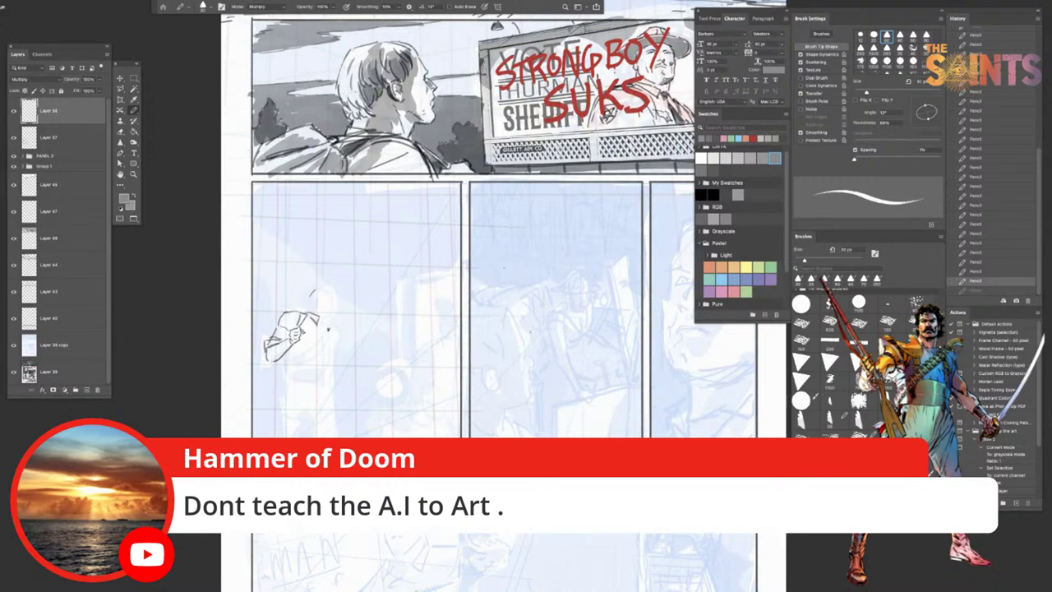
drag(284, 374, 287, 361)
key(ctrl+z)
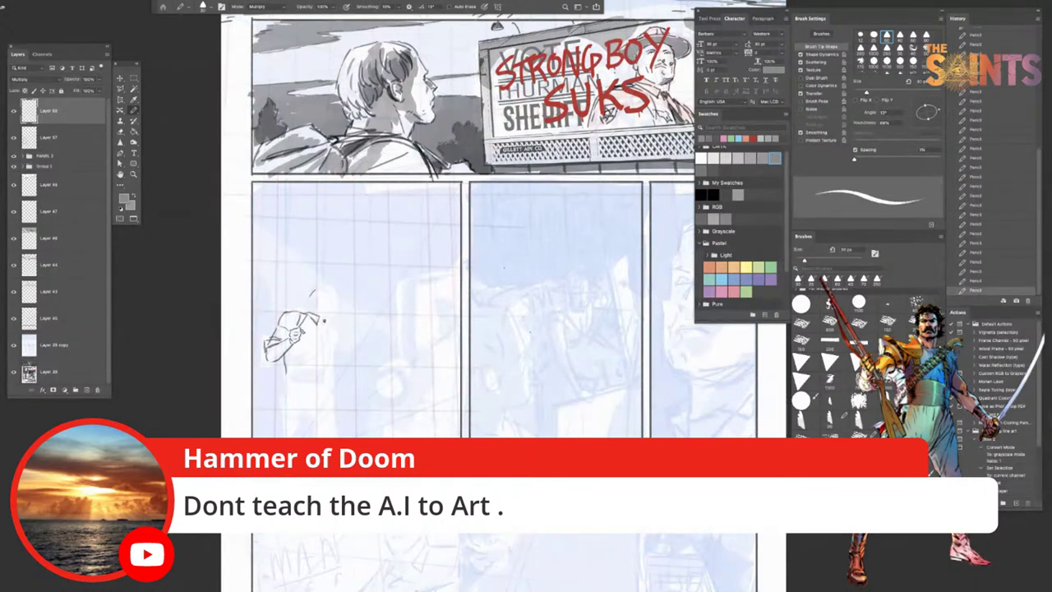
drag(323, 320, 317, 380)
drag(334, 330, 328, 382)
drag(313, 290, 330, 285)
key(super+z)
key(super+z)
key(super+z)
key(super+z)
key(super+z)
click(69, 120)
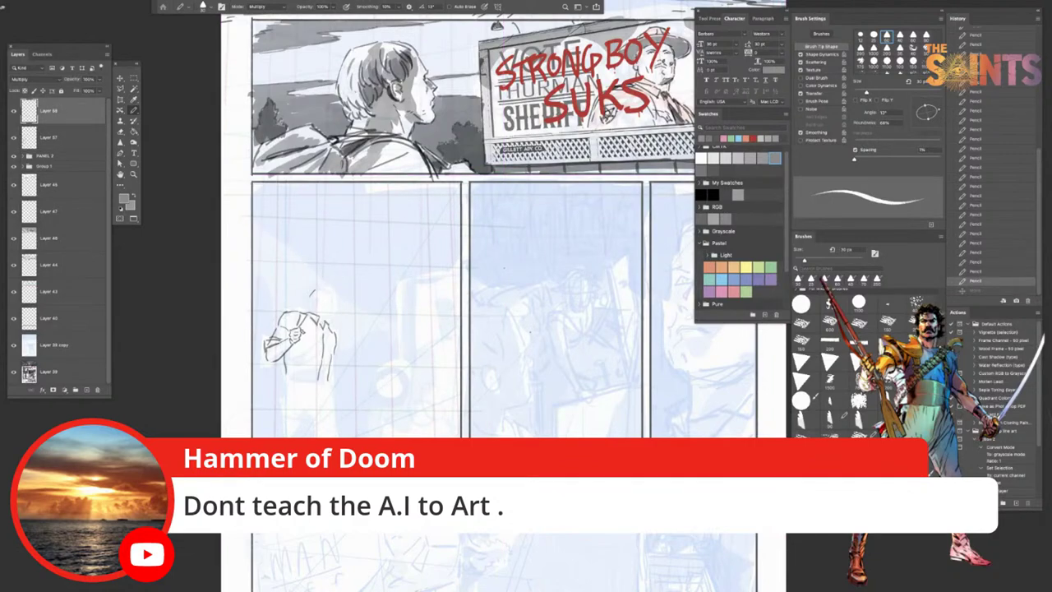
key(Tab)
key(Tab)
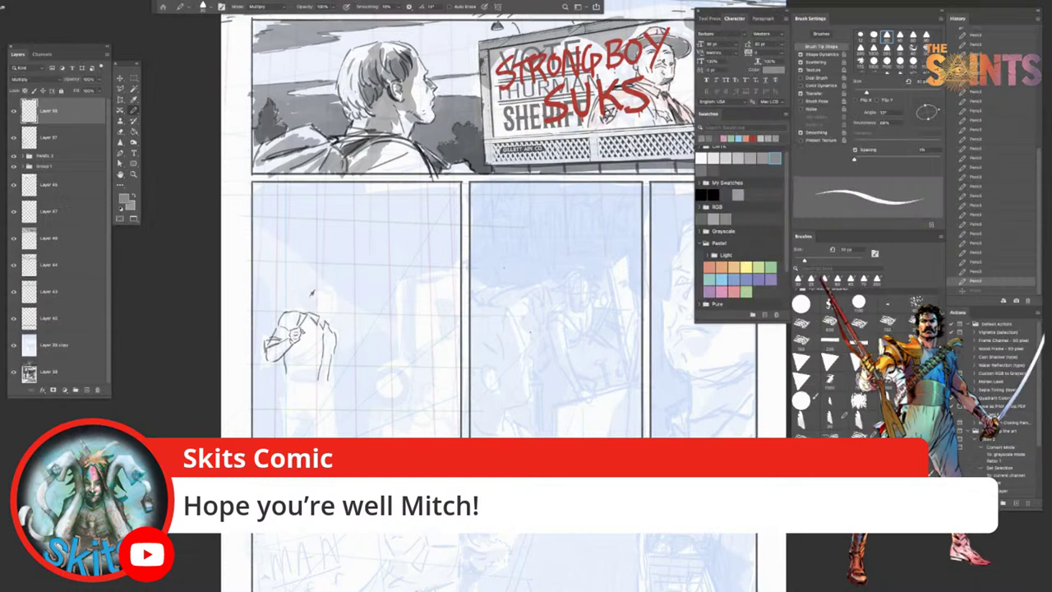
key(ctrl+shift+z)
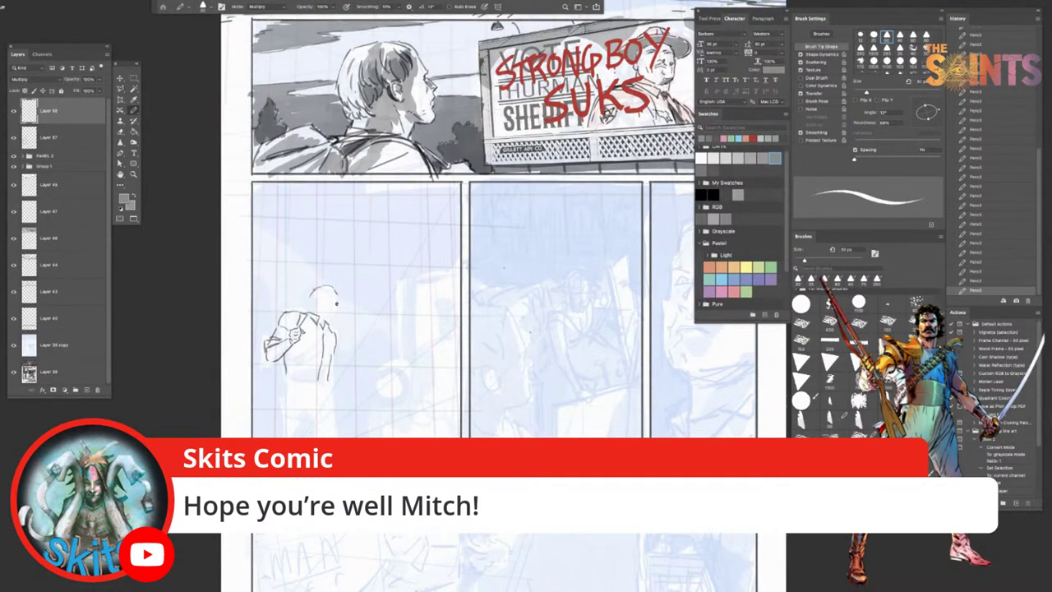
key(ctrl+z)
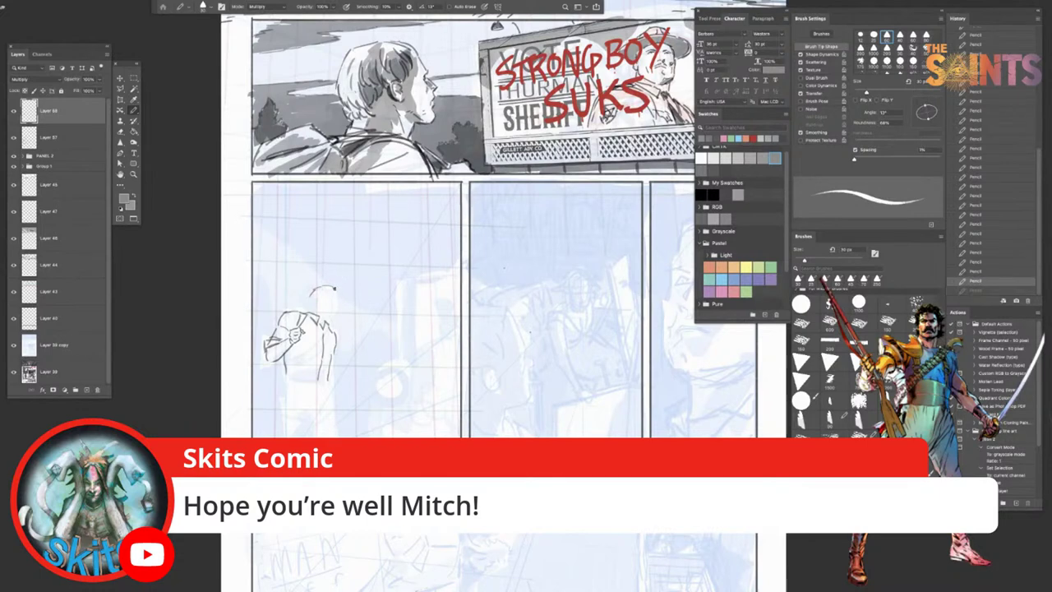
key(ctrl+shift+z)
mouse_move(337, 300)
mouse_down()
mouse_move(335, 319)
mouse_move(322, 324)
mouse_move(339, 302)
mouse_move(311, 292)
mouse_move(334, 285)
mouse_move(338, 310)
mouse_up()
key(ctrl+z)
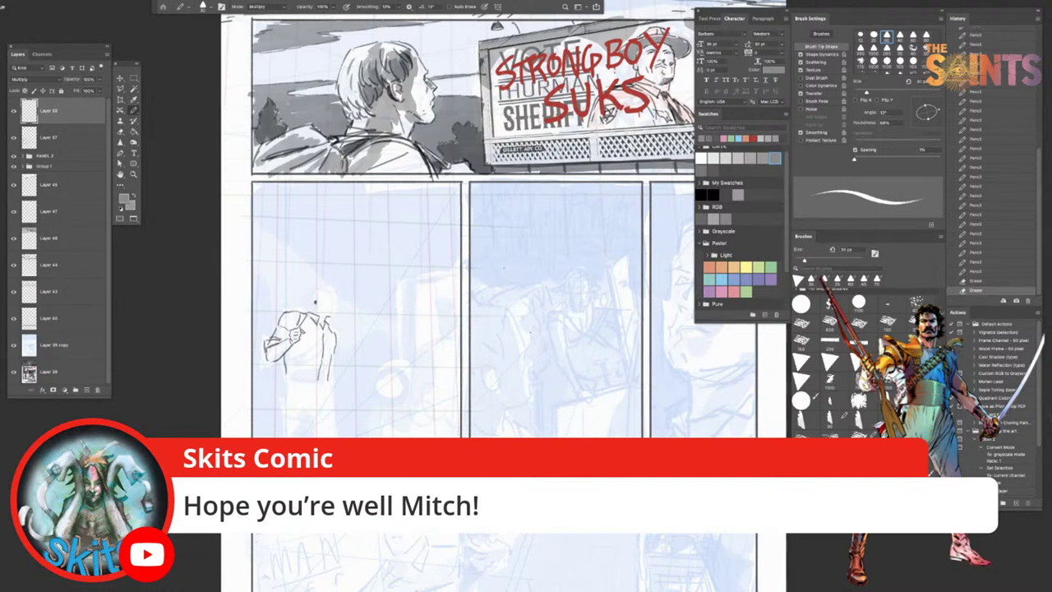
Step: Pencil the standing figure's head and neck above the shirt collar
key(b)
mouse_move(315, 304)
mouse_down()
mouse_move(315, 287)
mouse_move(336, 296)
mouse_up()
key(super+z)
key(super+z)
key(super+z)
Step: Pencil the pointed shirt hem at the waist and the outer edge of the near leg
mouse_move(285, 377)
mouse_down()
mouse_move(285, 392)
mouse_move(293, 381)
mouse_move(305, 399)
mouse_move(325, 398)
mouse_up()
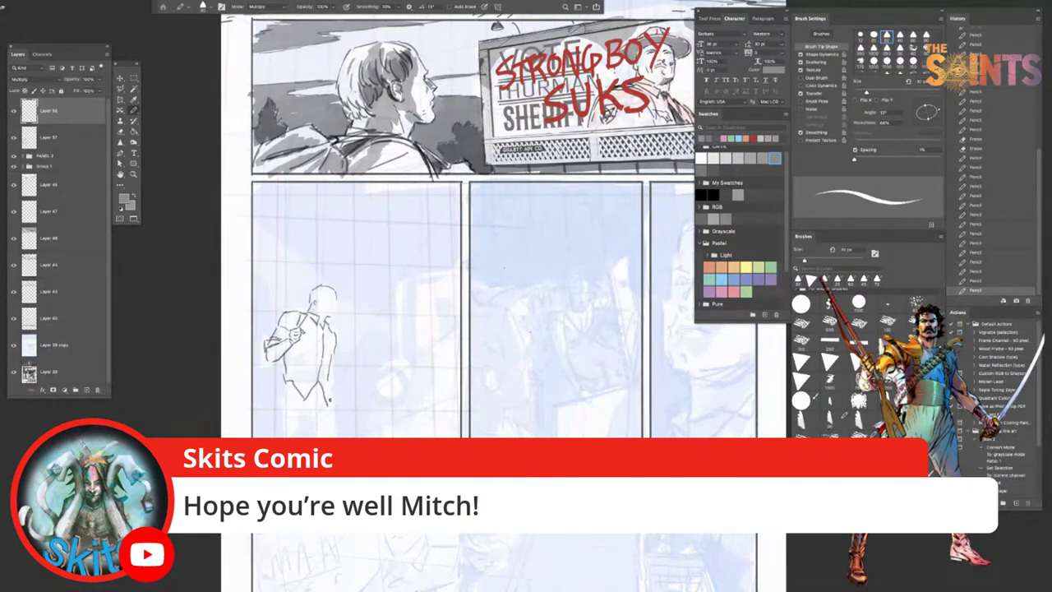
key(ctrl+z)
mouse_move(327, 398)
mouse_down()
mouse_move(331, 377)
mouse_move(328, 393)
mouse_move(280, 411)
mouse_move(282, 439)
mouse_up()
key(super+z)
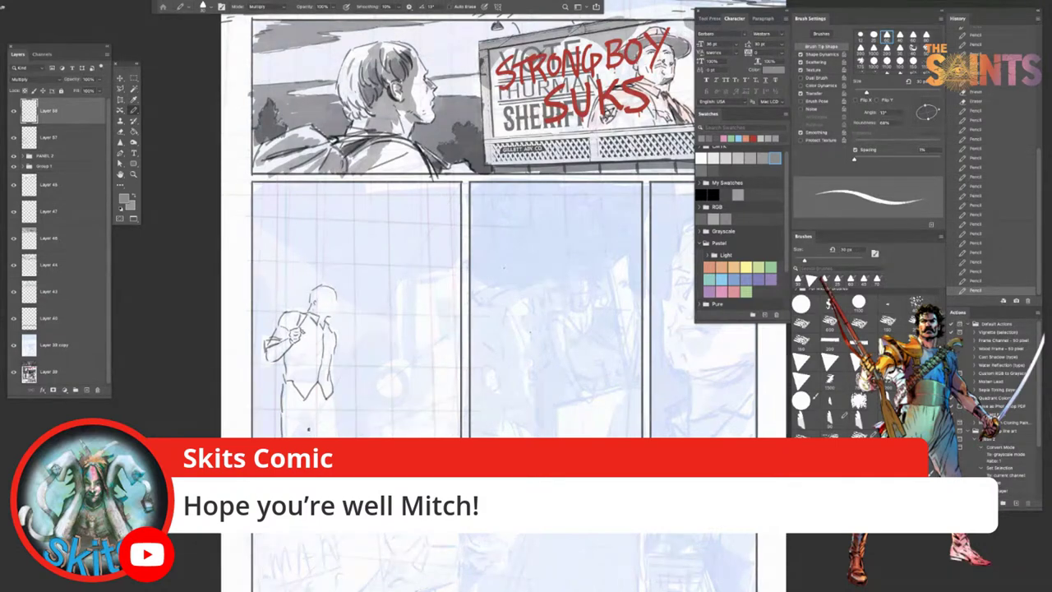
Step: Pencil the far leg's outer edge and the inner leg lines of the standing figure's trousers
mouse_move(333, 396)
mouse_down()
mouse_move(333, 433)
mouse_move(309, 437)
mouse_up()
key(ctrl+z)
key(ctrl+z)
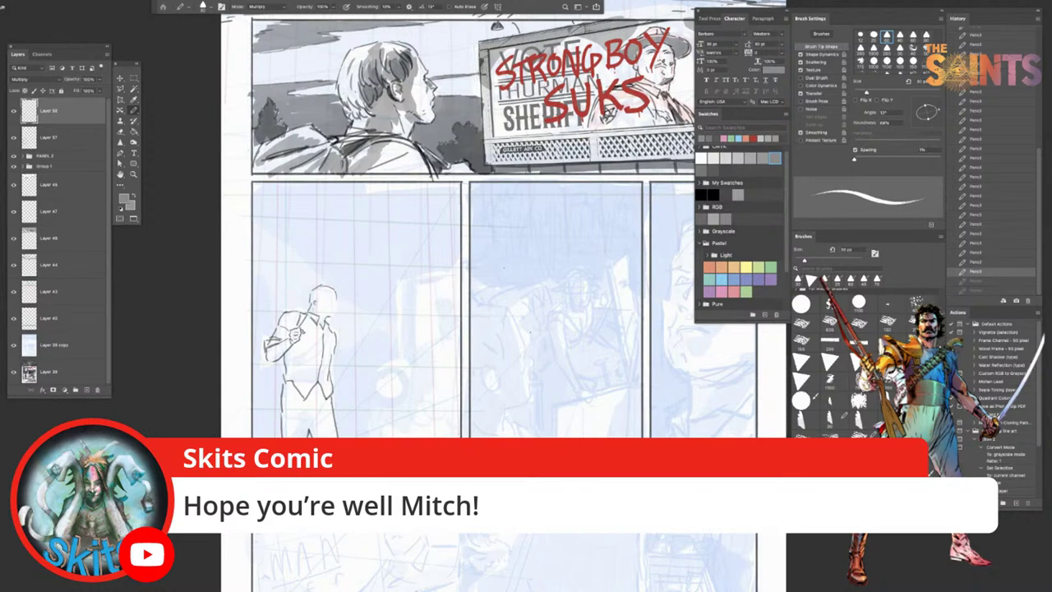
key(ctrl+shift+z)
key(ctrl+shift+z)
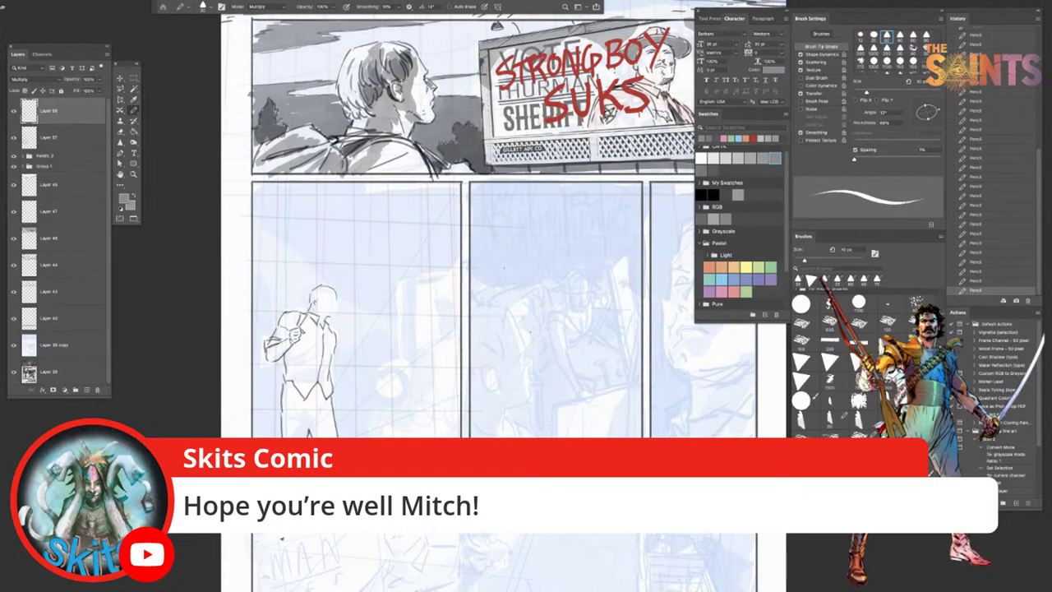
scroll(501, 296, down, 2)
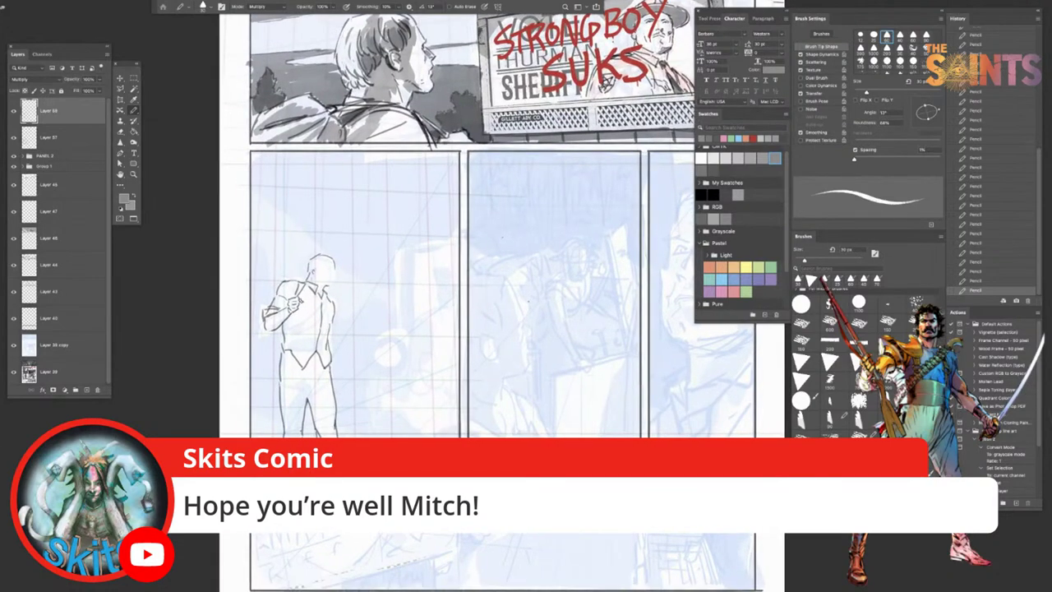
Step: Rework the outer line of the standing figure's hanging far arm beside the shirt
key(Tab)
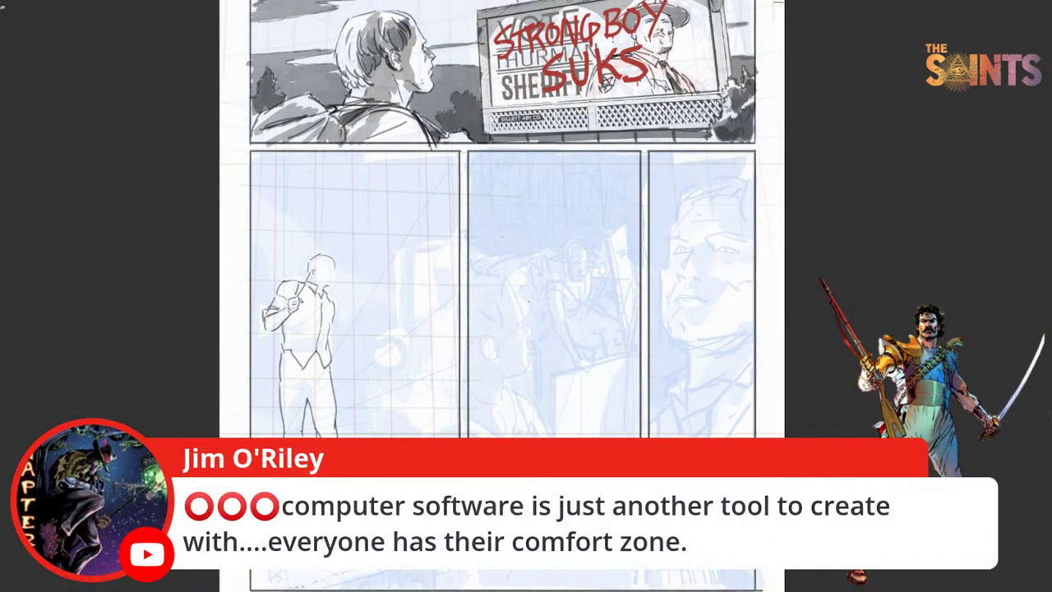
key(Tab)
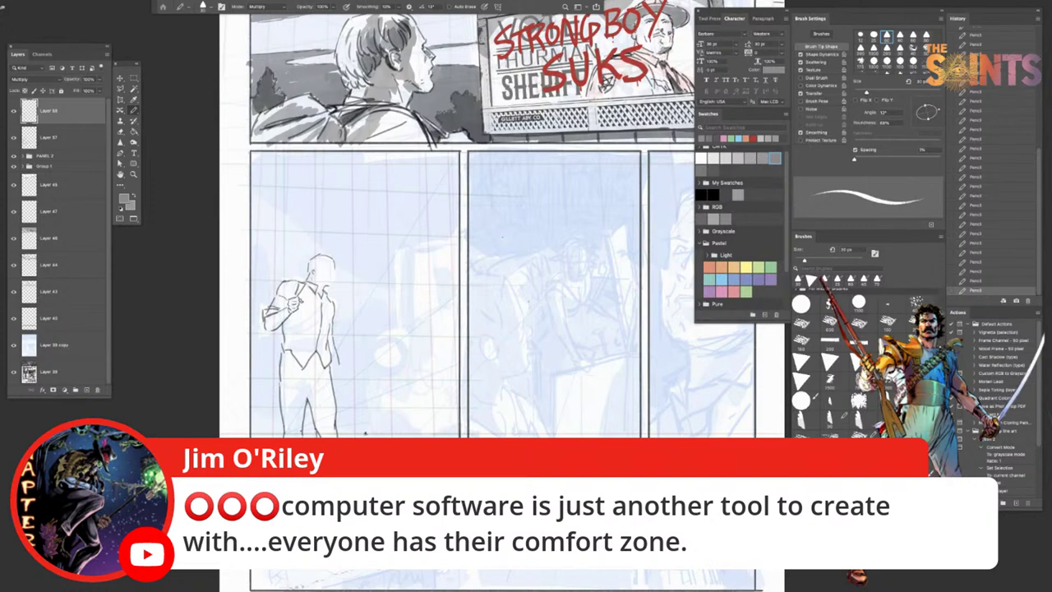
key(super+z)
mouse_move(334, 319)
mouse_down()
mouse_move(331, 337)
mouse_move(336, 310)
mouse_move(337, 321)
mouse_up()
key(super+z)
key(ctrl+z)
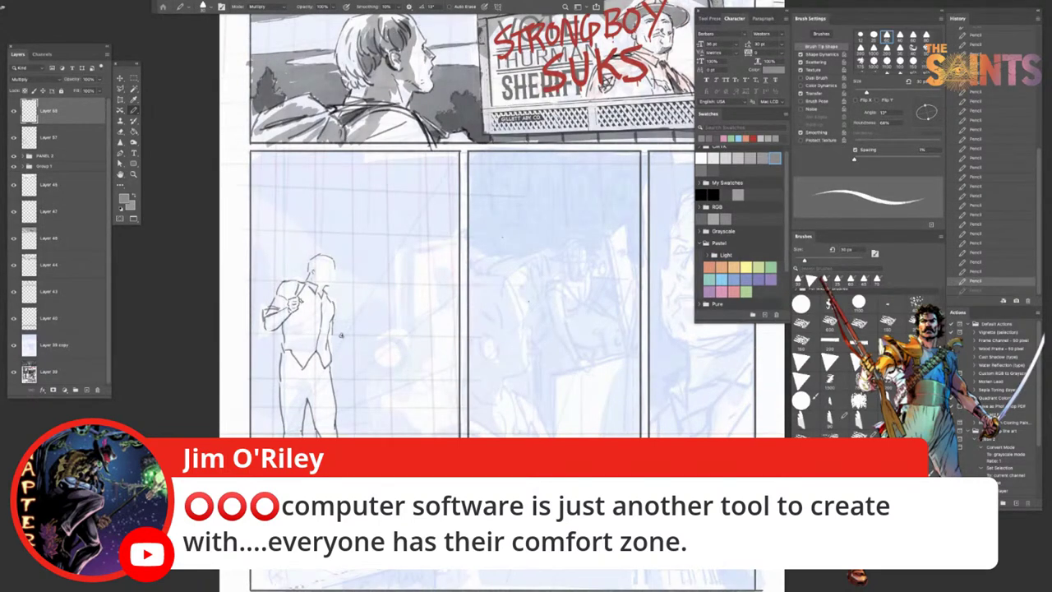
mouse_move(337, 319)
mouse_down()
mouse_move(351, 298)
mouse_move(332, 287)
mouse_move(336, 272)
mouse_up()
key(ctrl+z)
key(ctrl+z)
key(ctrl+z)
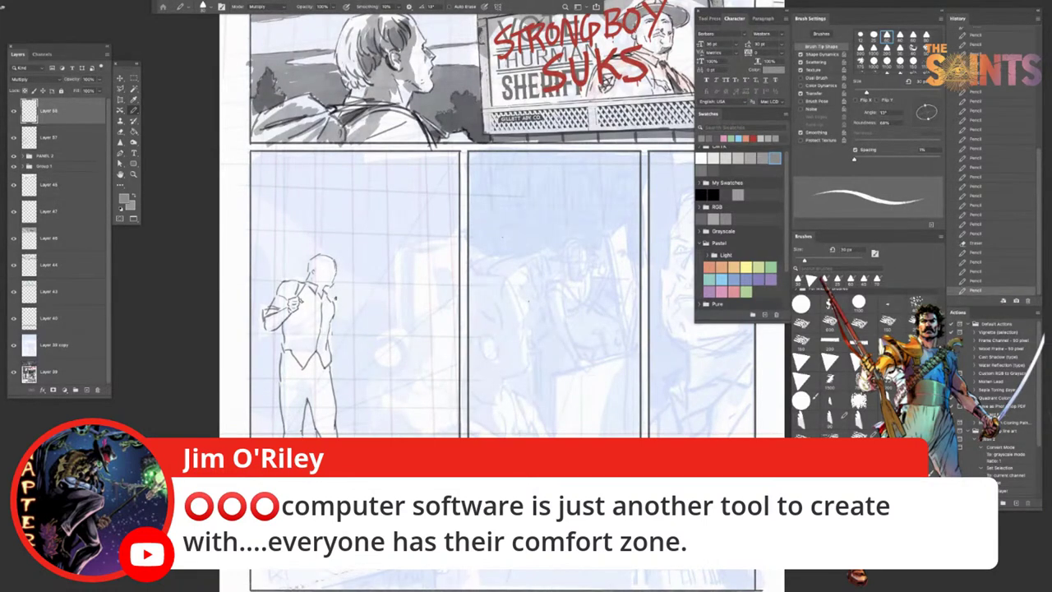
Step: Pencil the backpack behind the figure's near shoulder and arm, down to the waist
click(338, 297)
drag(287, 317, 283, 328)
mouse_move(303, 277)
mouse_down()
mouse_move(268, 284)
mouse_move(263, 361)
mouse_move(275, 375)
mouse_up()
key(ctrl+z)
key(ctrl+z)
mouse_move(281, 327)
mouse_down()
mouse_move(270, 345)
mouse_move(278, 370)
mouse_up()
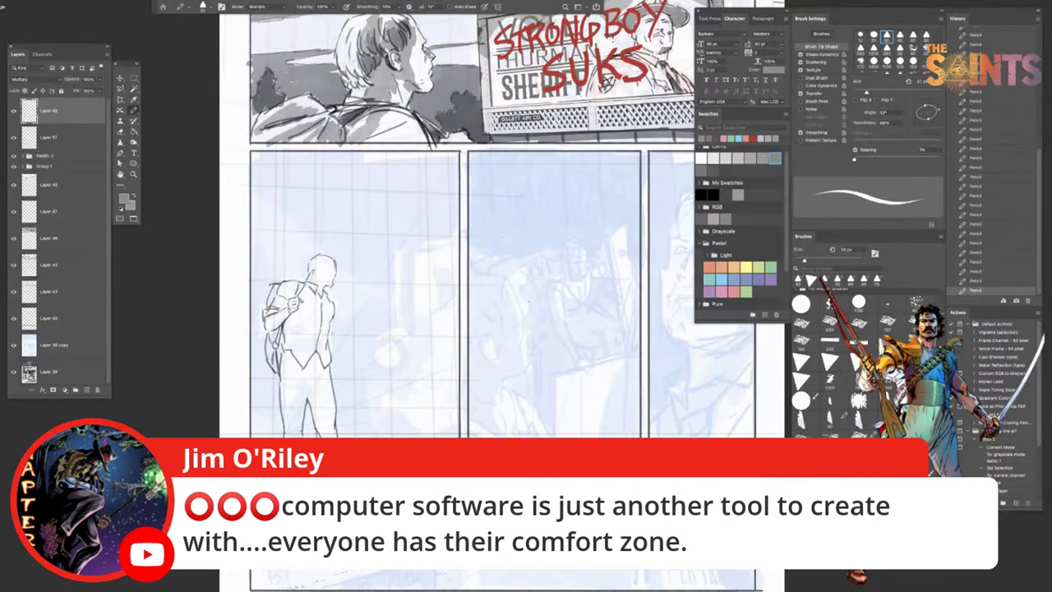
key(Tab)
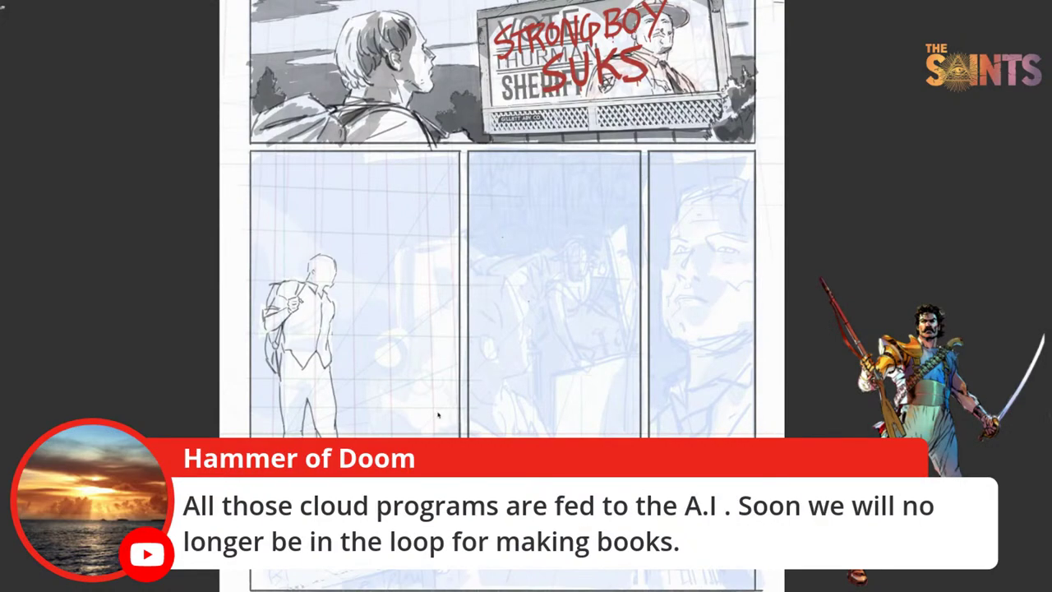
key(Tab)
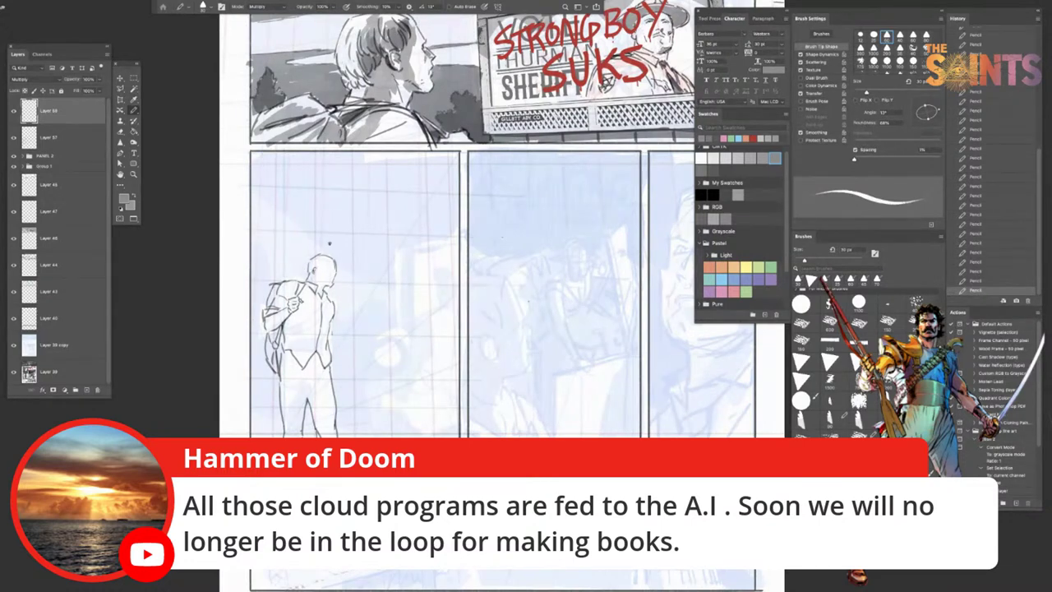
Step: Reduce the brush to 15 px and pencil the figure's ear and eye details
drag(316, 272, 319, 270)
key(ctrl+z)
key(bracketleft)
key(bracketleft)
key(bracketleft)
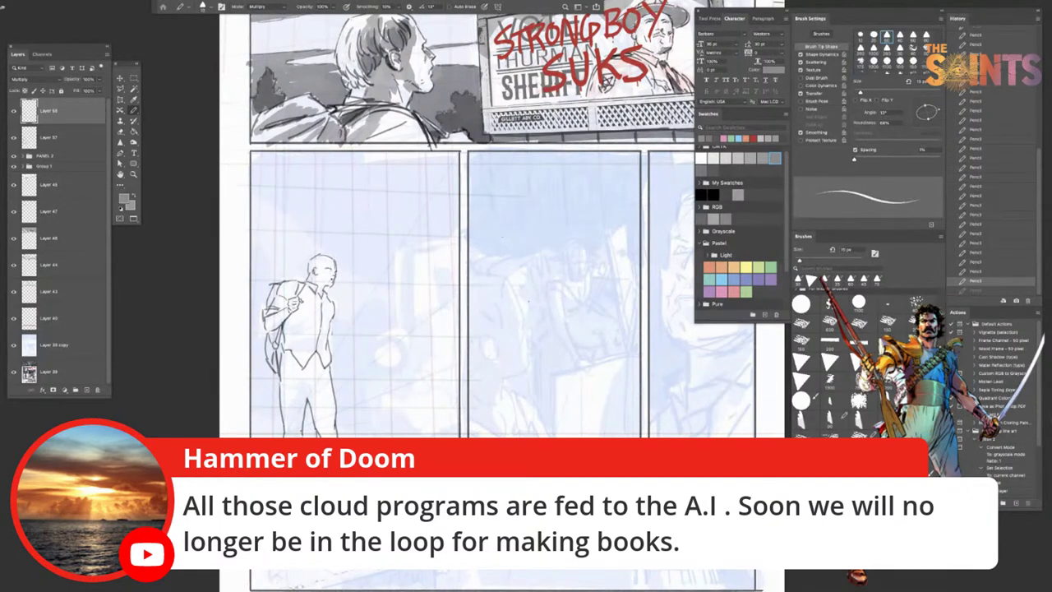
click(344, 267)
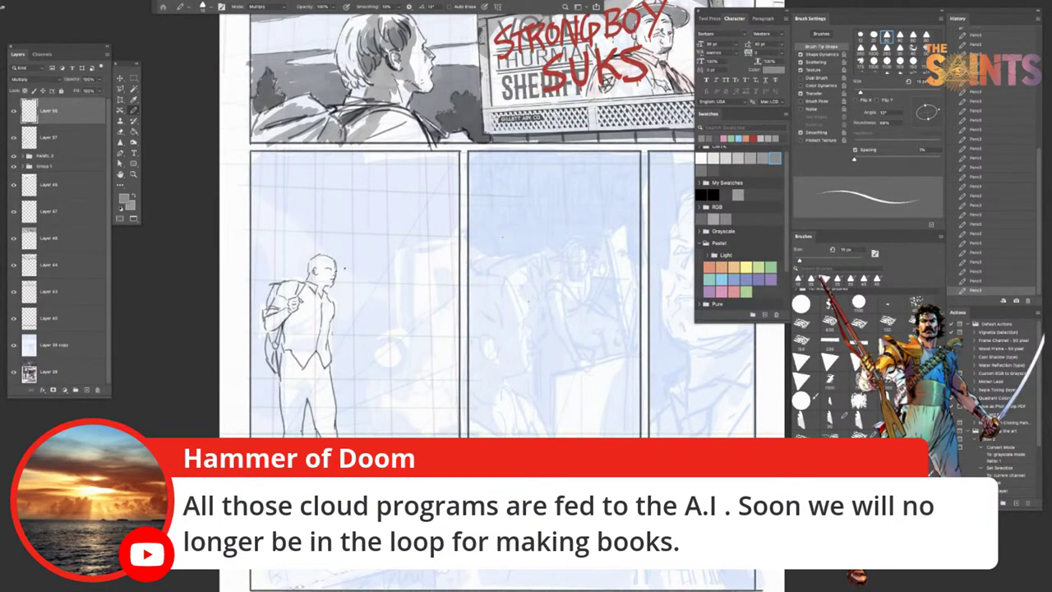
key(ctrl+z)
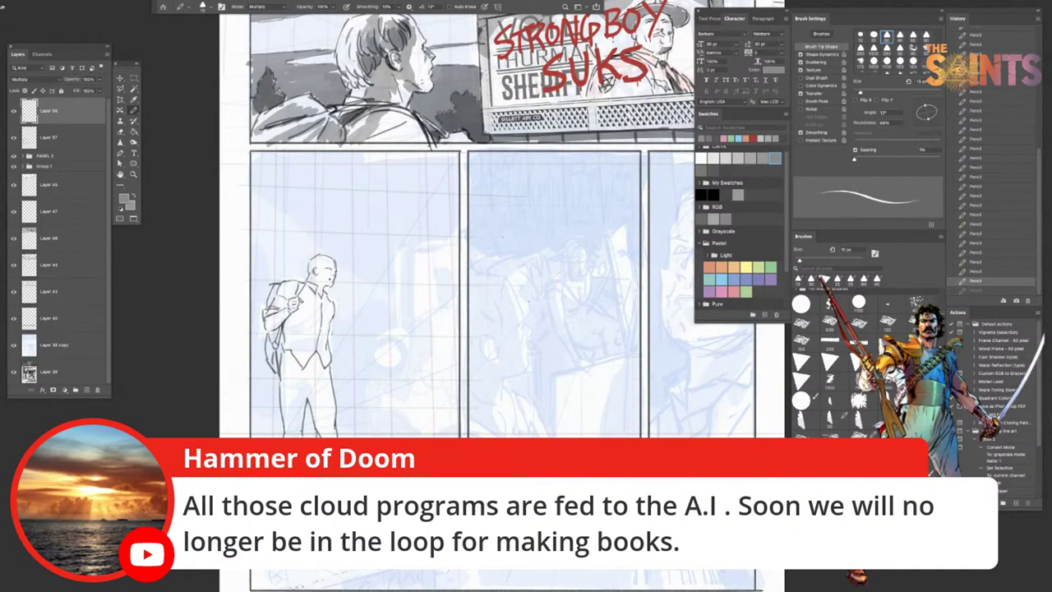
Step: Refine the nose, mouth and chin marks on the front of the figure's face
drag(331, 275, 333, 282)
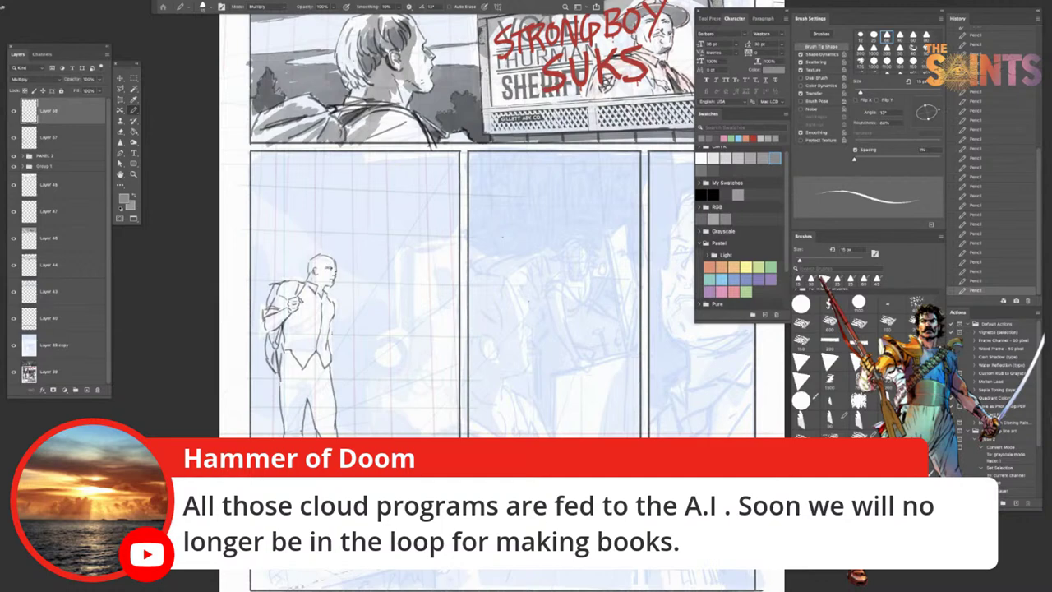
key(ctrl+z)
drag(329, 273, 333, 281)
key(ctrl+z)
key(ctrl+z)
key(ctrl+z)
key(ctrl+shift+z)
key(ctrl+z)
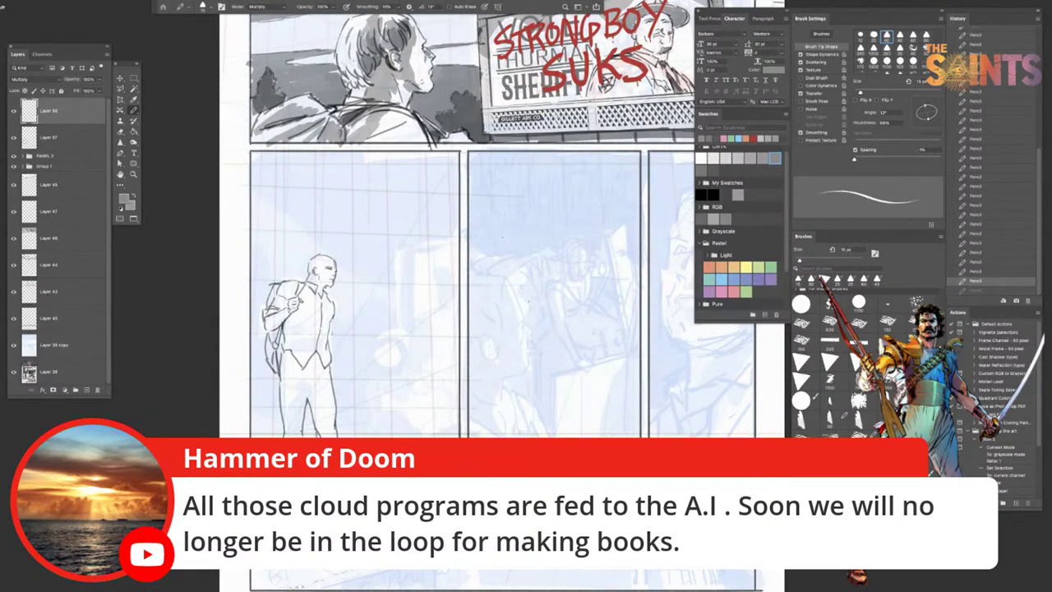
key(ctrl+shift+z)
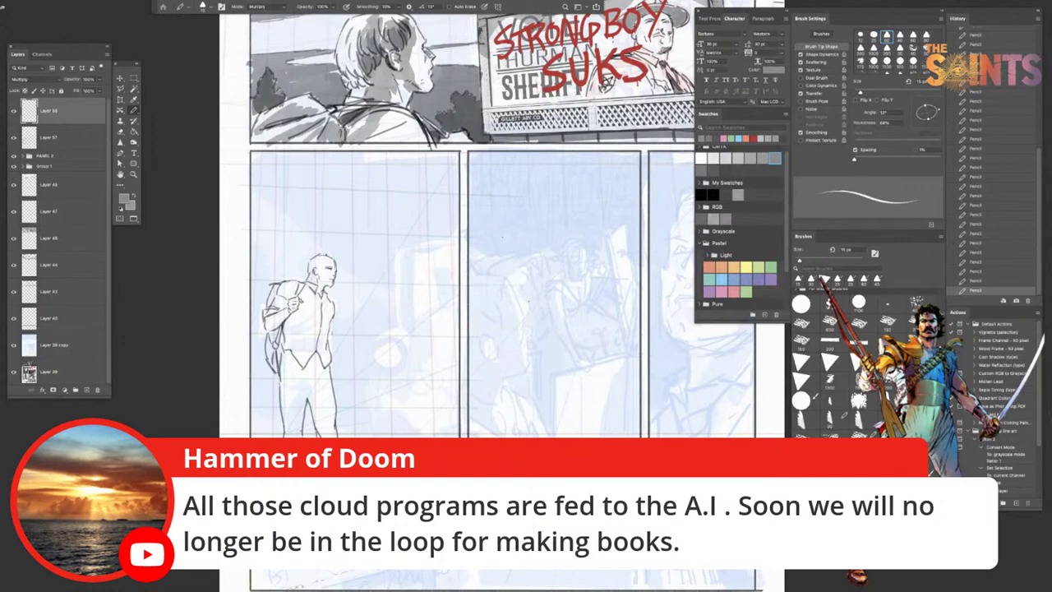
Step: Pencil the figure's short hair along the crown, forehead and back of the head
drag(327, 254, 328, 264)
drag(315, 256, 325, 261)
drag(310, 258, 309, 269)
Step: Pencil the waistline across the figure's torso above the pointed hem
mouse_move(284, 336)
mouse_down()
mouse_move(312, 346)
mouse_move(343, 339)
mouse_move(318, 350)
mouse_up()
key(super+z)
key(super+z)
key(super+z)
key(ctrl+z)
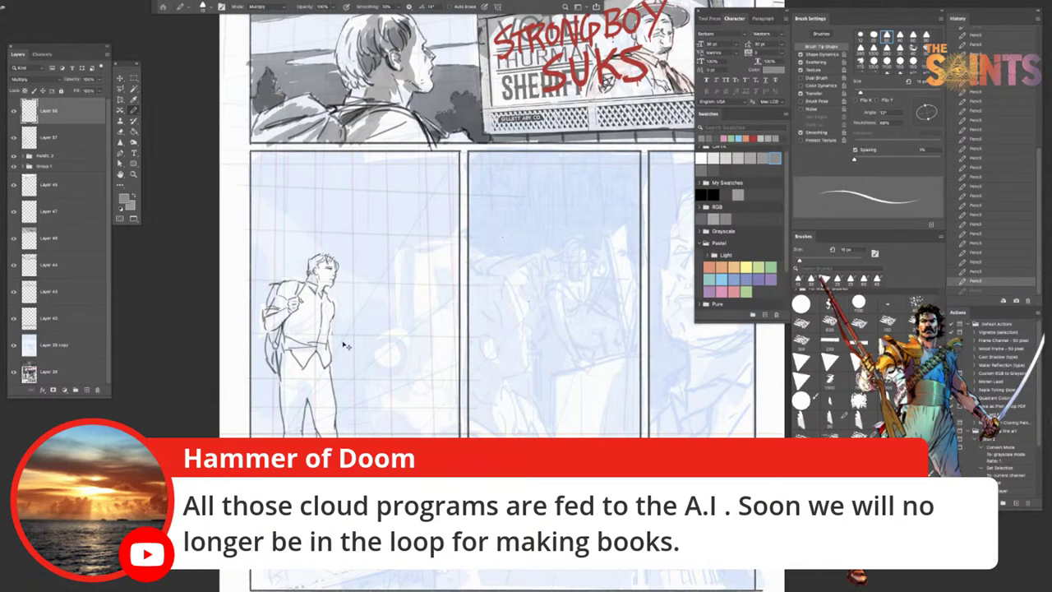
key(ctrl+z)
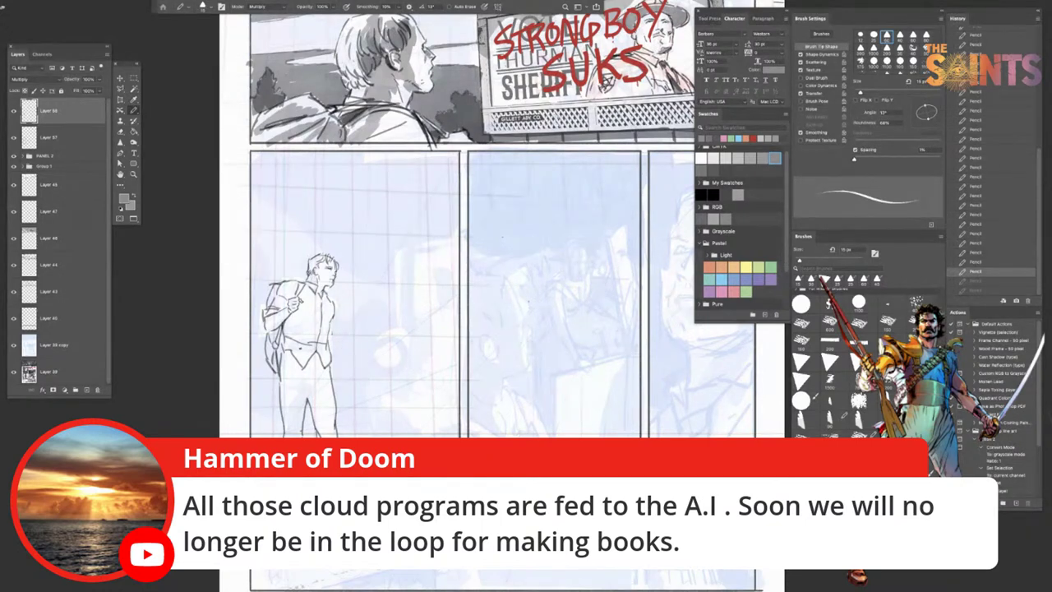
scroll(457, 296, down, 2)
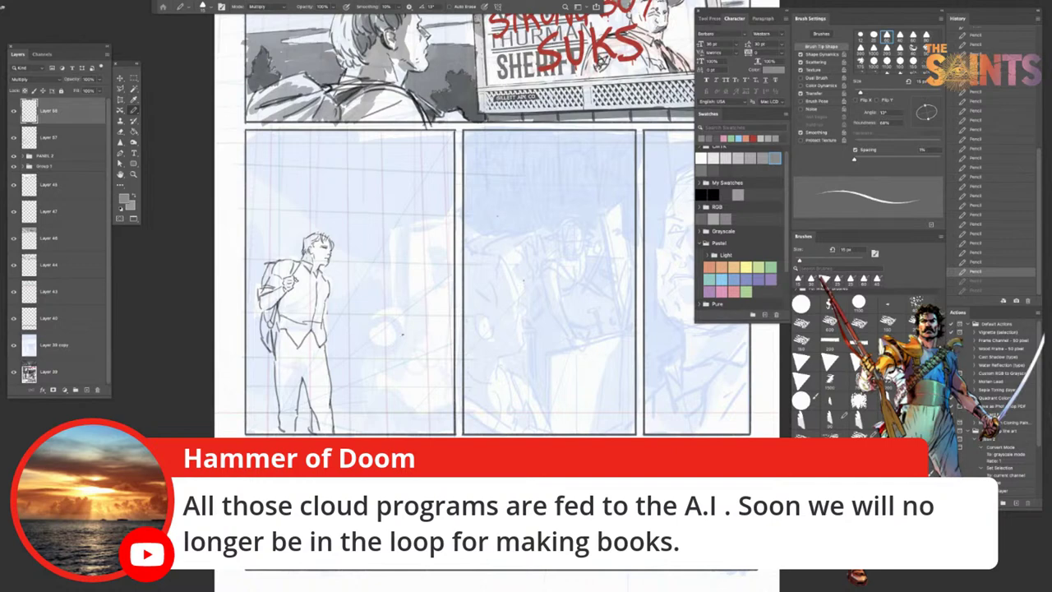
click(378, 407)
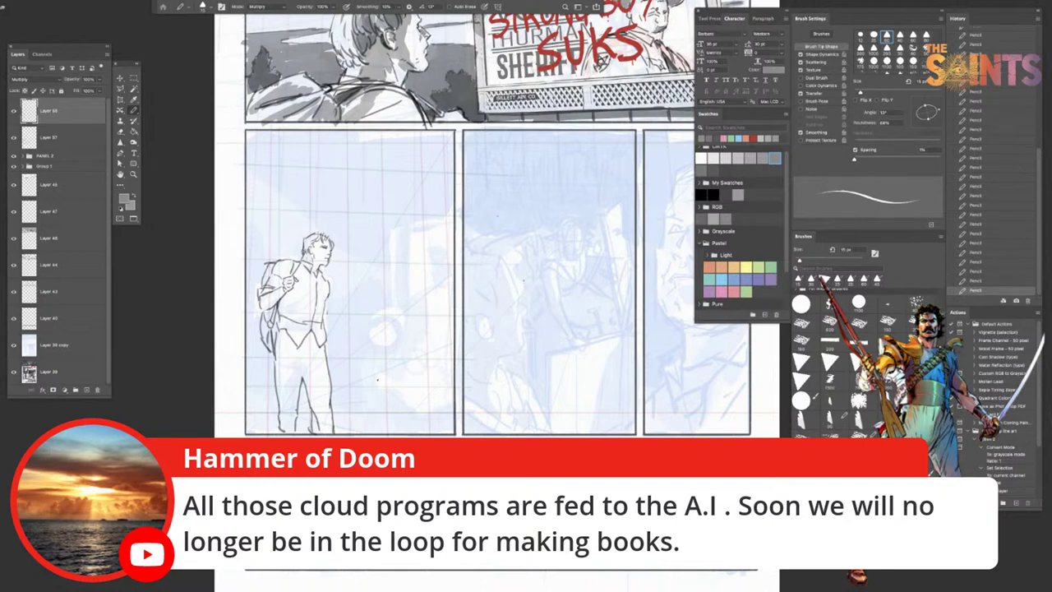
drag(371, 374, 404, 374)
key(ctrl+z)
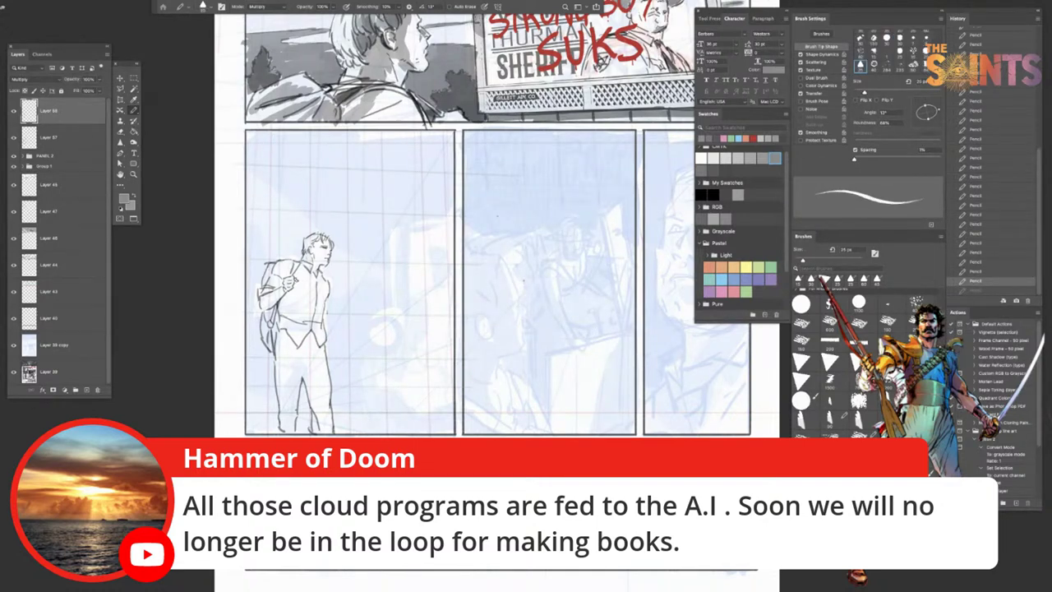
key(Tab)
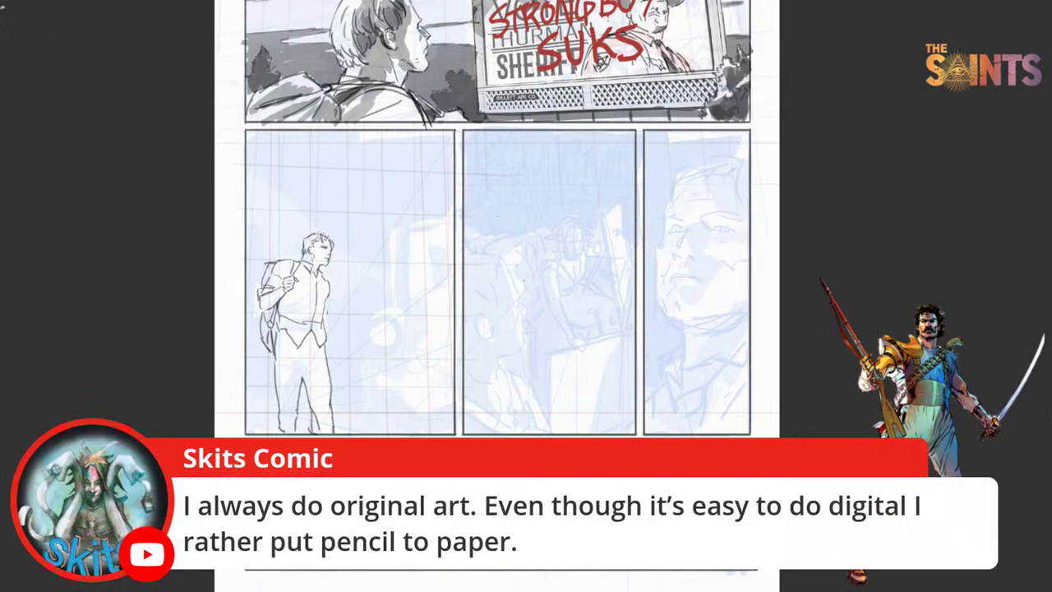
key(Tab)
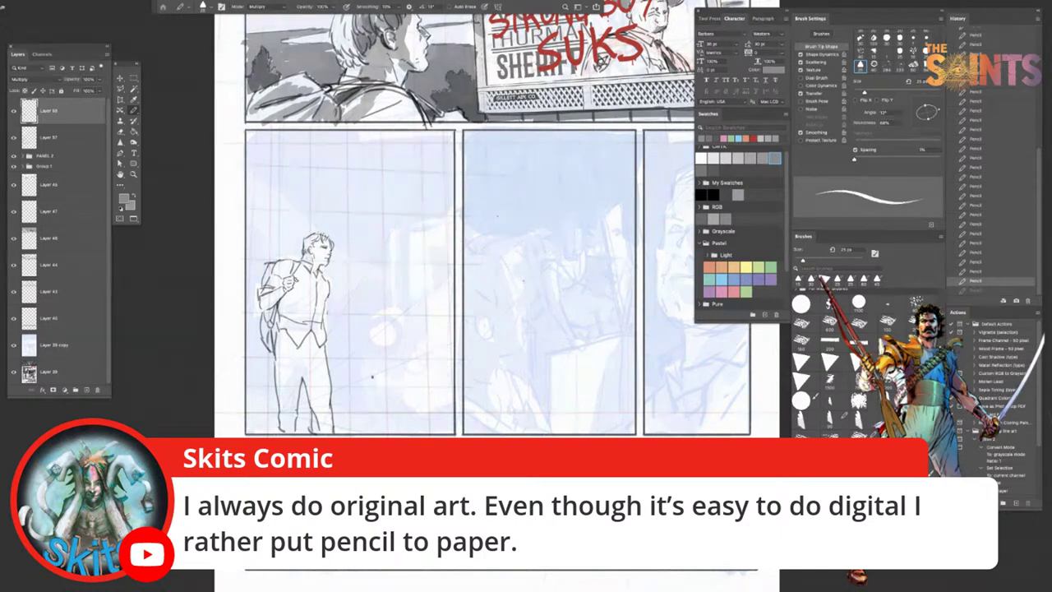
Step: Pencil the vehicle's curved front fender and round headlight beside the standing figure
mouse_move(365, 384)
mouse_down()
mouse_move(380, 373)
mouse_move(375, 404)
mouse_move(377, 380)
mouse_move(403, 384)
mouse_move(407, 373)
mouse_move(434, 387)
mouse_up()
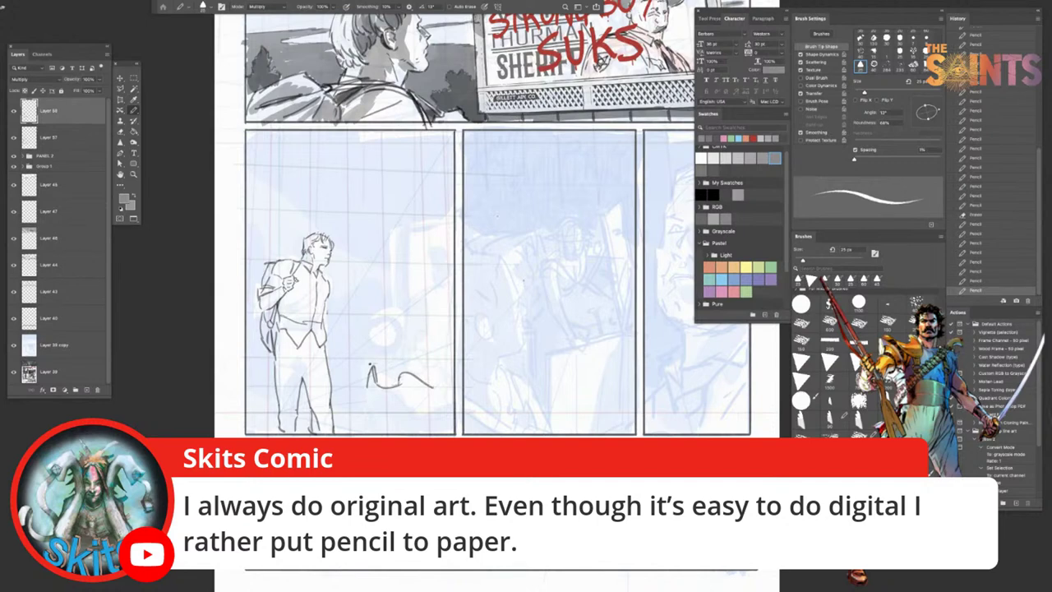
mouse_move(369, 364)
mouse_down()
mouse_move(393, 363)
mouse_move(397, 383)
mouse_move(422, 382)
mouse_move(402, 366)
mouse_move(437, 388)
mouse_move(401, 373)
mouse_move(414, 376)
mouse_up()
key(e)
mouse_move(412, 337)
mouse_down()
mouse_move(404, 352)
mouse_move(426, 347)
mouse_move(416, 339)
mouse_up()
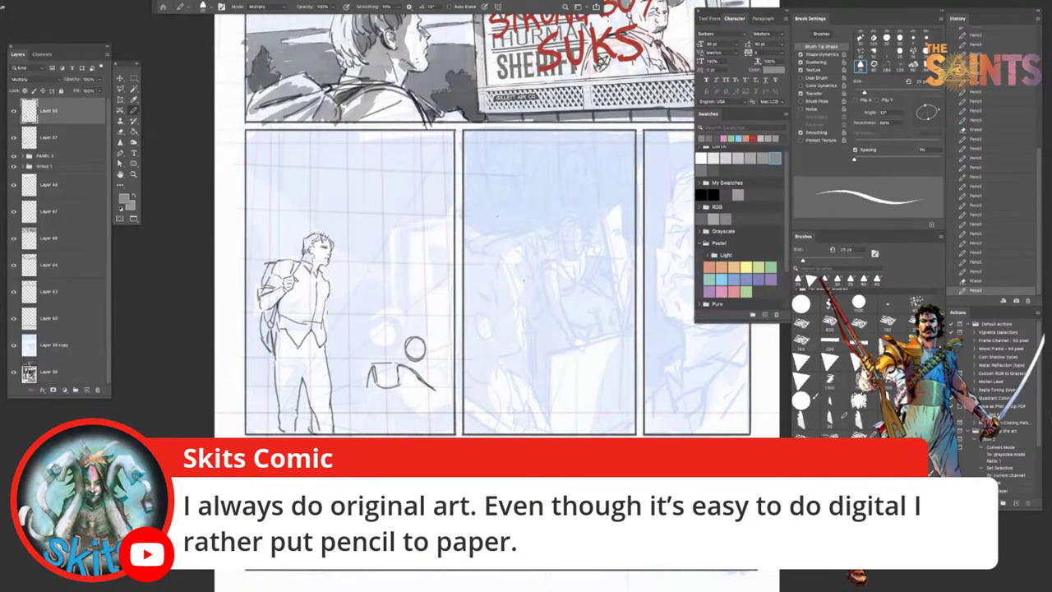
Step: Pencil the vertical tire lines beneath the vehicle's front fender down to the ground
drag(384, 390, 390, 429)
drag(392, 388, 392, 426)
key(ctrl+z)
key(ctrl+z)
key(ctrl+z)
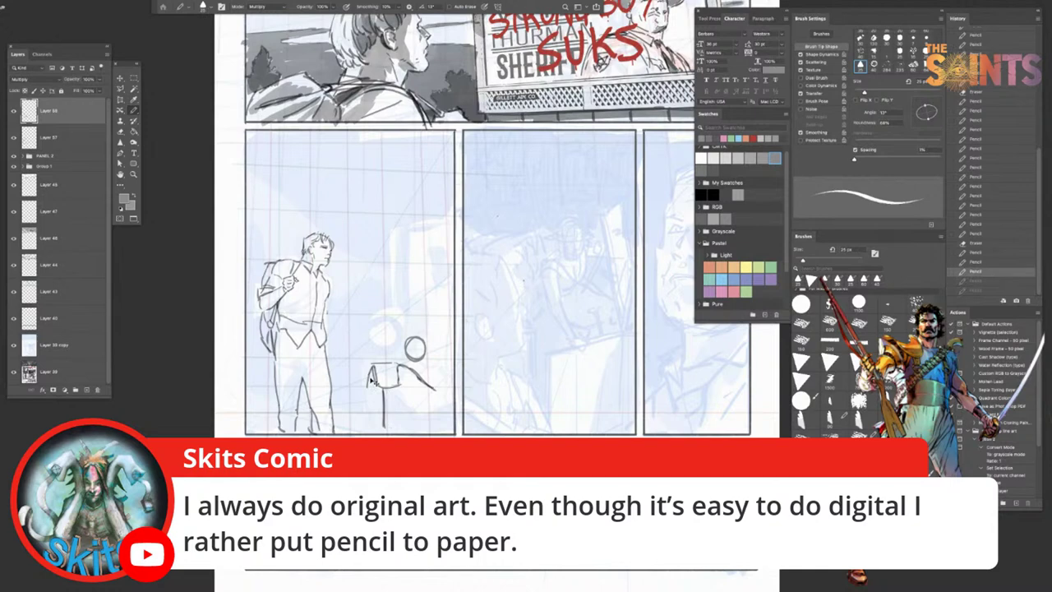
key(ctrl+z)
mouse_move(373, 364)
mouse_down()
mouse_move(364, 391)
mouse_move(372, 427)
mouse_up()
key(ctrl+z)
drag(375, 386, 376, 429)
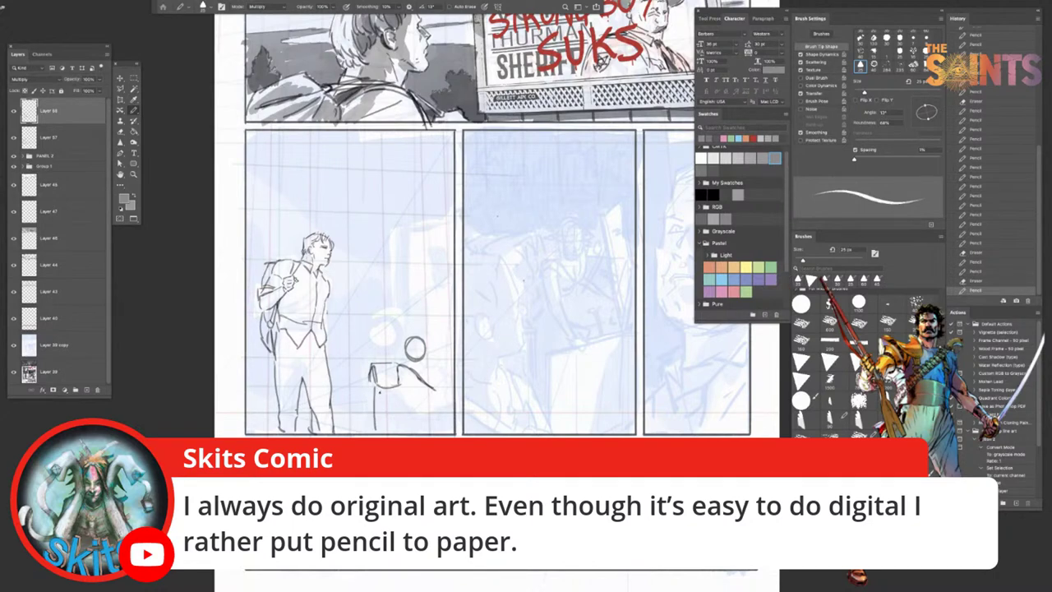
key(ctrl+z)
mouse_move(376, 389)
mouse_down()
mouse_move(378, 430)
mouse_move(394, 421)
mouse_move(395, 430)
mouse_up()
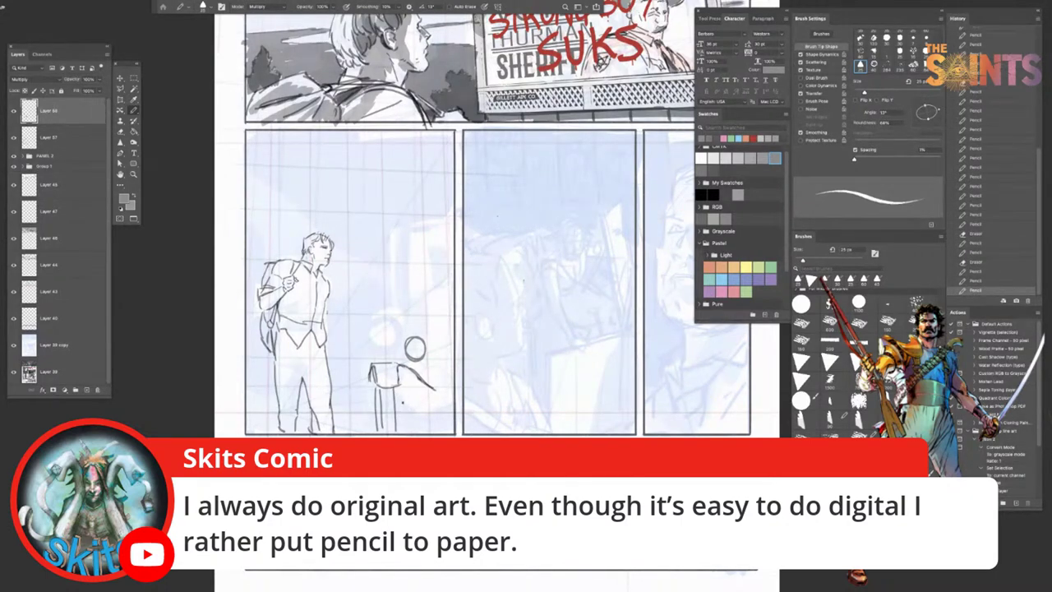
Step: Reinforce the boxy outline at the front end of the vehicle's fender
mouse_move(368, 360)
mouse_down()
mouse_move(401, 360)
mouse_move(370, 374)
mouse_move(397, 384)
mouse_up()
key(super+z)
mouse_move(379, 381)
mouse_down()
mouse_move(400, 383)
mouse_move(410, 358)
mouse_up()
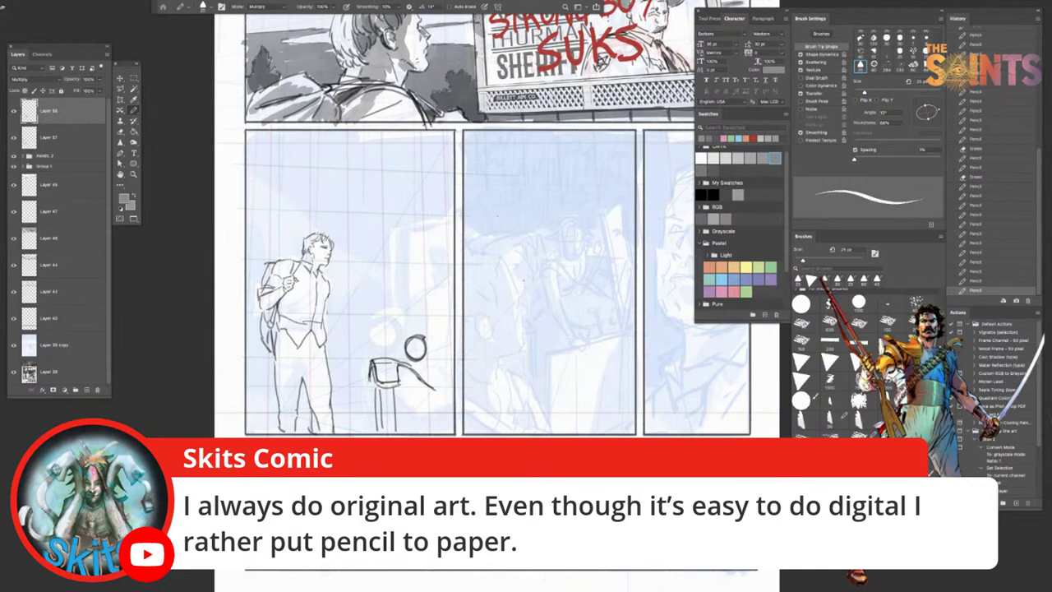
Step: Darken the headlight's rim and pencil the vertical grille edge next to it
drag(424, 337, 420, 359)
key(super+z)
mouse_move(435, 322)
mouse_down()
mouse_move(430, 389)
mouse_move(439, 391)
mouse_up()
key(super+z)
drag(438, 331, 437, 383)
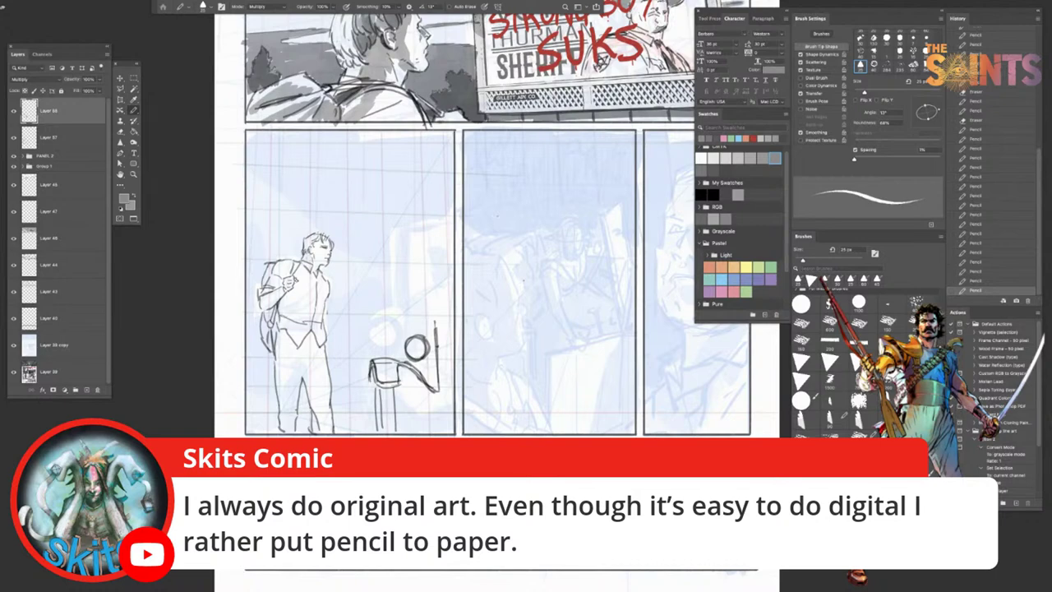
Step: Pencil the horizontal bumper lines and small upright bracket below the grille
drag(444, 385, 456, 387)
mouse_move(401, 401)
mouse_down()
mouse_move(401, 426)
mouse_move(440, 414)
mouse_up()
mouse_move(415, 410)
mouse_down()
mouse_move(446, 407)
mouse_move(411, 399)
mouse_move(419, 420)
mouse_move(412, 401)
mouse_up()
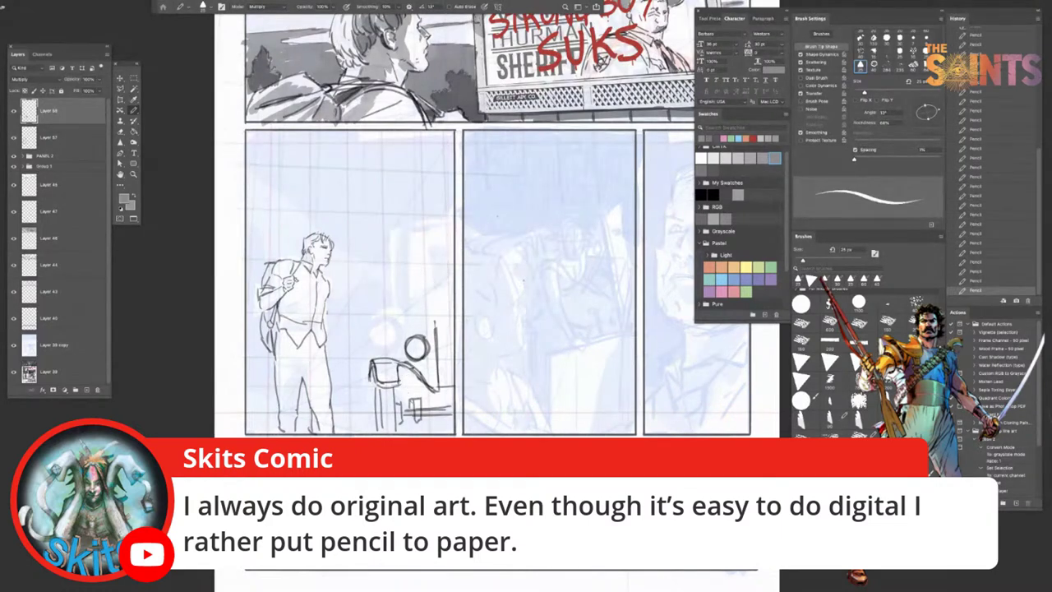
Step: Pencil the top edge of the vehicle's grille and the curved hood line around the headlight
drag(436, 304, 436, 348)
key(super+z)
mouse_move(435, 305)
mouse_down()
mouse_move(436, 348)
mouse_move(445, 308)
mouse_move(462, 312)
mouse_move(455, 305)
mouse_up()
key(super+z)
key(super+z)
drag(435, 318, 436, 379)
key(super+z)
drag(441, 306, 415, 312)
mouse_move(414, 321)
mouse_down()
mouse_move(414, 335)
mouse_move(428, 307)
mouse_move(453, 294)
mouse_up()
Step: Pencil the horizontal line above the grille and the vertical edge descending from its outer end
drag(388, 300, 449, 292)
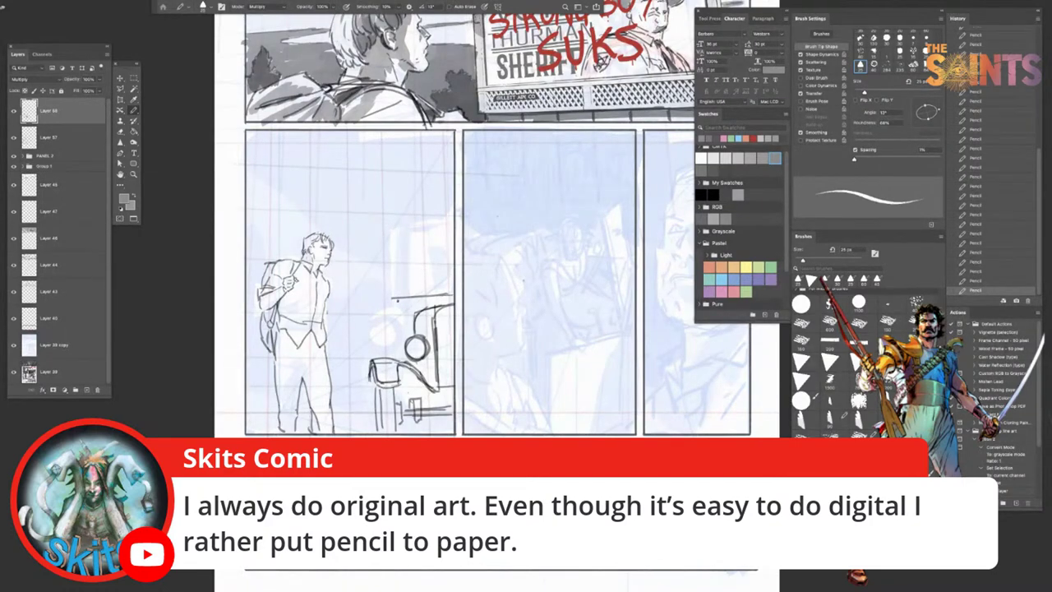
drag(403, 299, 393, 336)
key(super+z)
key(super+z)
key(super+z)
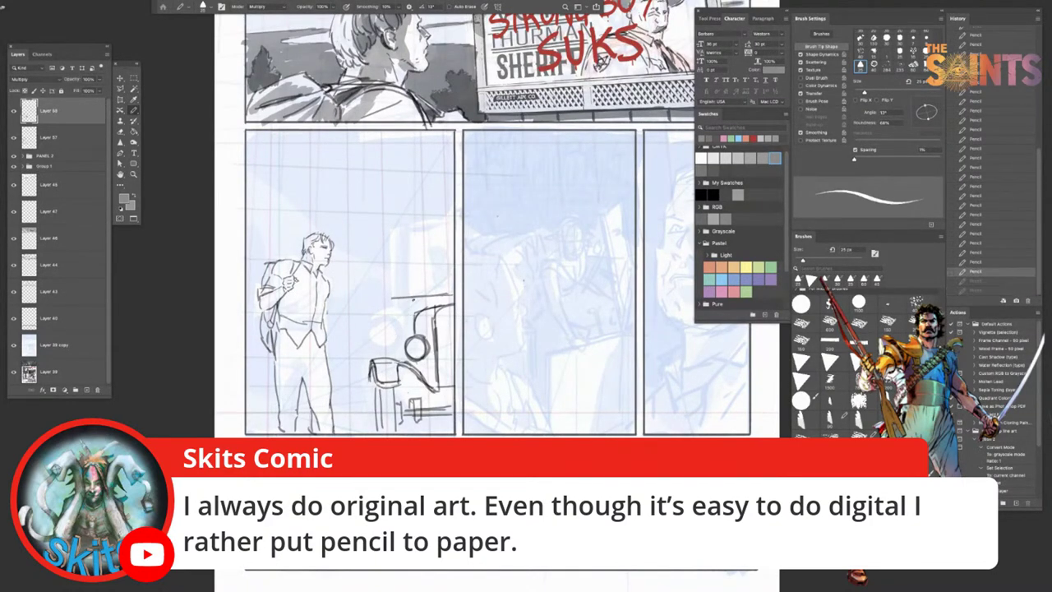
drag(395, 300, 453, 300)
key(ctrl+z)
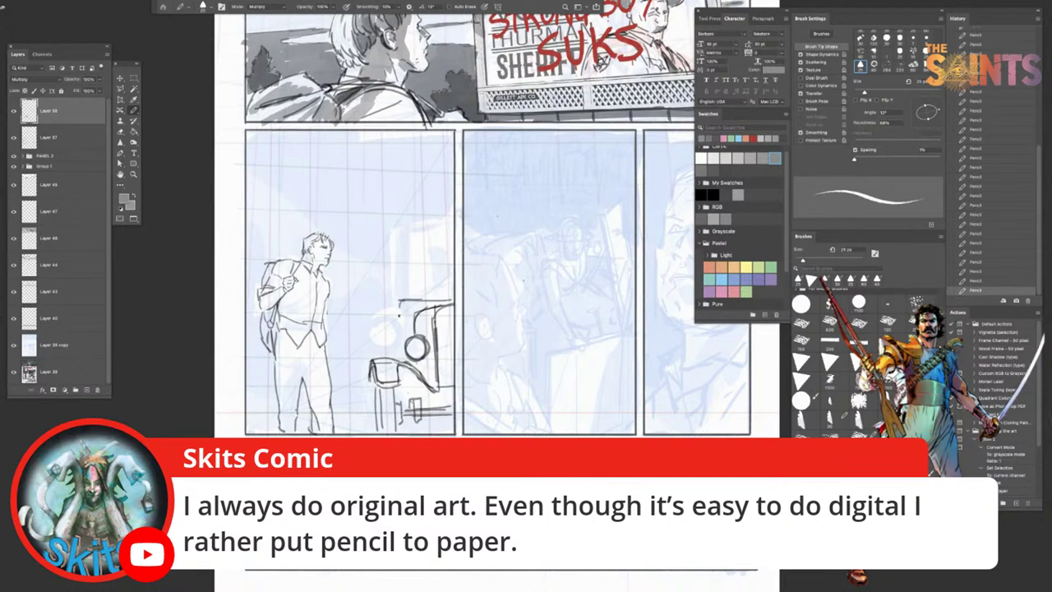
drag(400, 304, 400, 355)
Step: Pencil the vehicle's upper cab with its outer vertical edge, top line and windshield crossline
drag(398, 248, 396, 294)
mouse_move(392, 247)
mouse_down()
mouse_move(453, 246)
mouse_move(393, 246)
mouse_move(450, 275)
mouse_move(426, 281)
mouse_move(453, 278)
mouse_up()
key(super+z)
key(super+z)
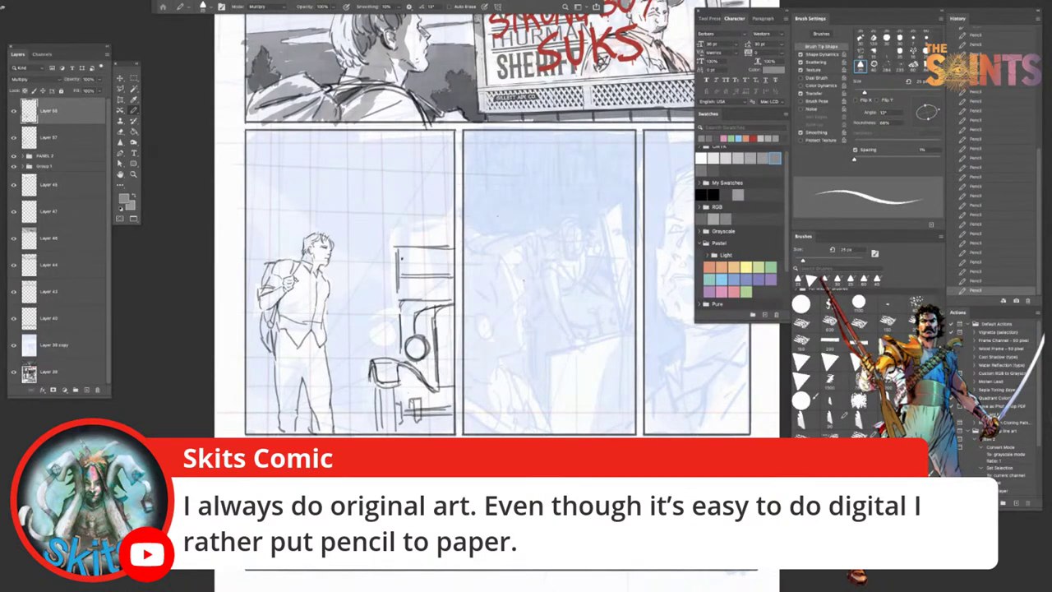
drag(401, 250, 400, 299)
key(ctrl+z)
Step: Pencil the small curved form beside the vehicle's outer edge, above the front fender
mouse_move(393, 316)
mouse_down()
mouse_move(374, 322)
mouse_move(398, 315)
mouse_up()
key(ctrl+z)
key(ctrl+z)
drag(380, 330, 386, 359)
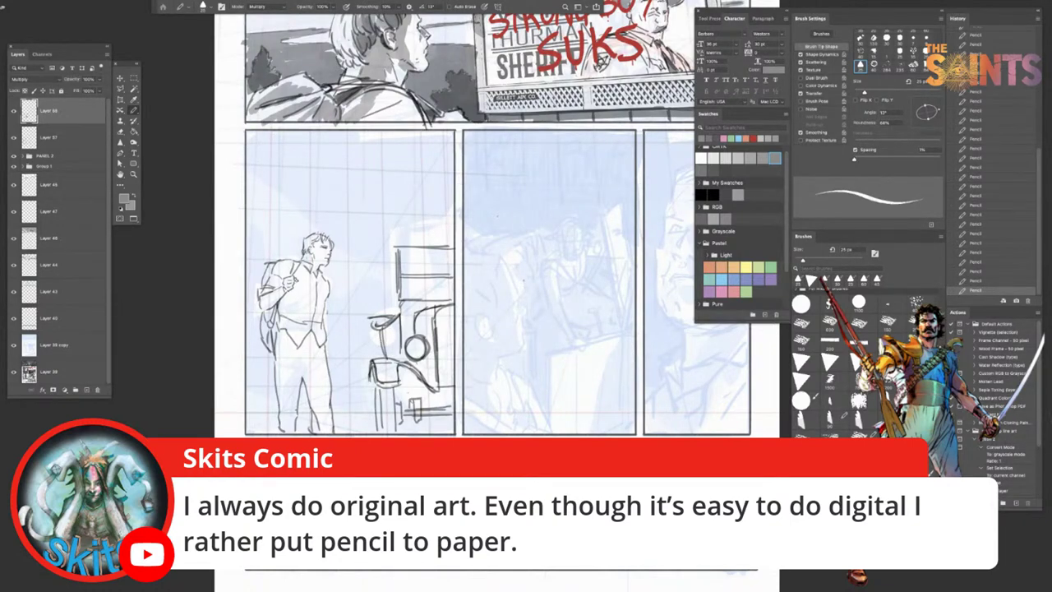
key(super+z)
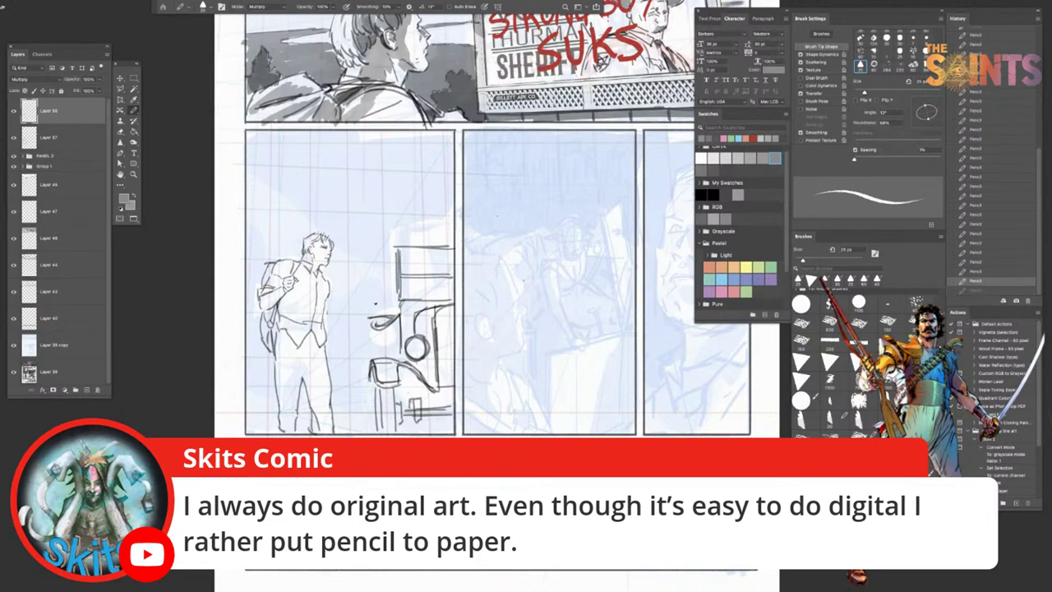
key(super+z)
drag(388, 321, 387, 352)
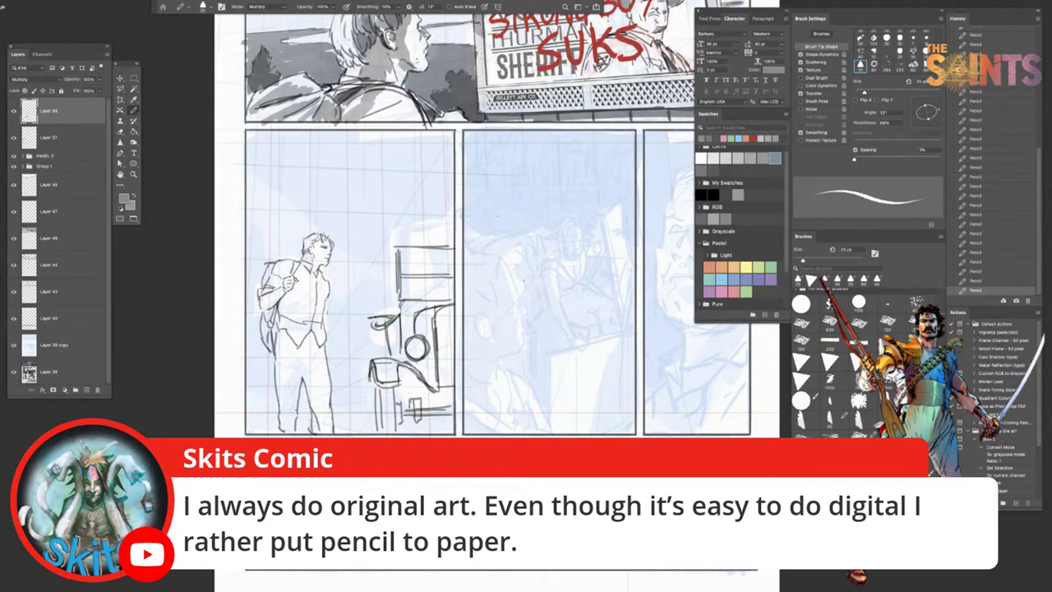
Step: Pencil the side edges of the small form above the front fender, bringing them down to the fender
drag(375, 331, 381, 352)
mouse_move(373, 316)
mouse_down()
mouse_move(374, 359)
mouse_move(373, 348)
mouse_move(398, 359)
mouse_move(398, 344)
mouse_move(399, 353)
mouse_move(377, 381)
mouse_move(399, 383)
mouse_up()
key(ctrl+z)
key(e)
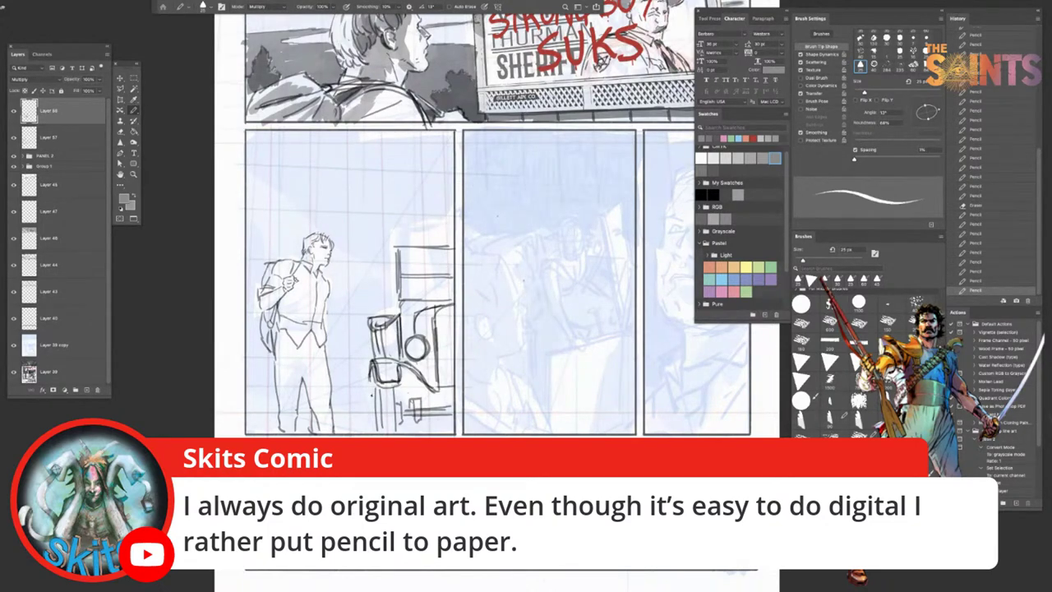
Step: Pencil the front wheel's outer edge below the fender and darken the tyre with a larger pencil tip
drag(373, 377, 372, 427)
key(super+z)
mouse_move(373, 381)
mouse_down()
mouse_move(380, 436)
mouse_move(375, 414)
mouse_up()
drag(367, 418, 387, 432)
key(bracketright)
key(bracketright)
key(bracketright)
key(bracketright)
key(bracketright)
drag(390, 409, 392, 431)
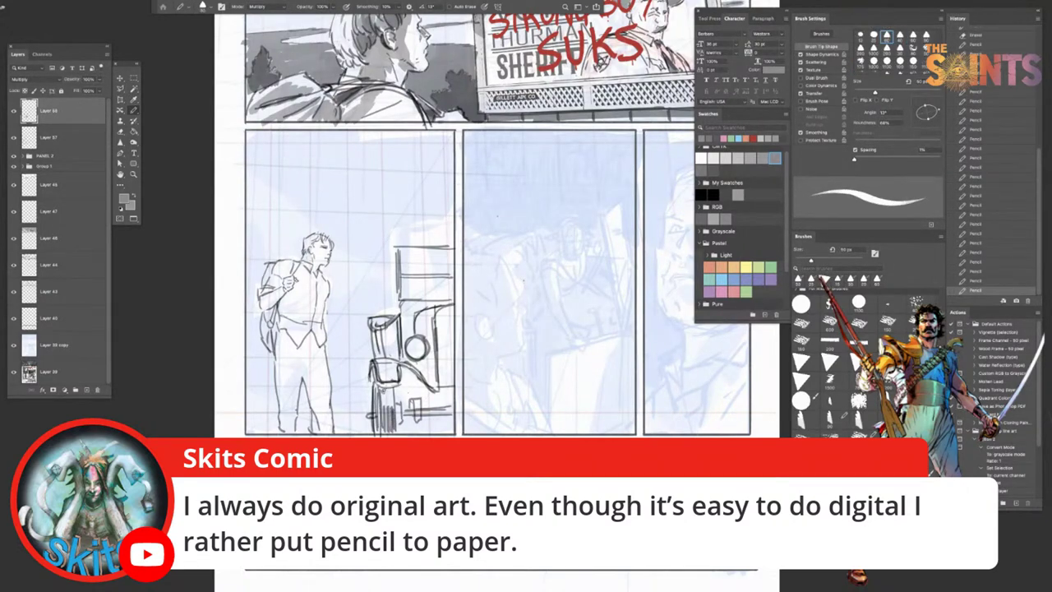
drag(381, 388, 397, 400)
Step: Pencil and darken the second wheel beside the front tyre, on the side facing the standing figure
drag(354, 367, 359, 395)
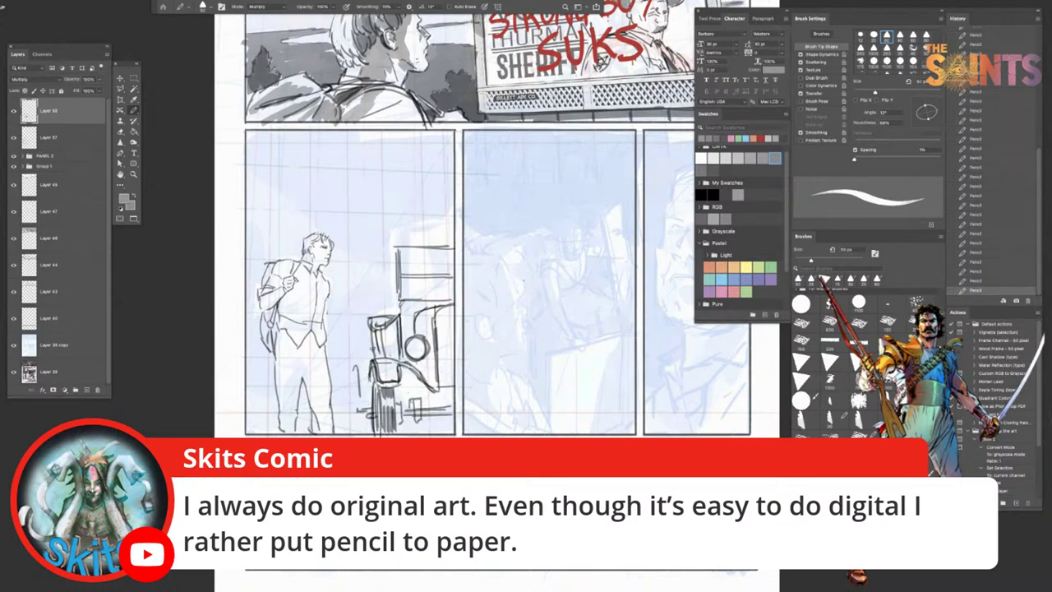
key(ctrl+z)
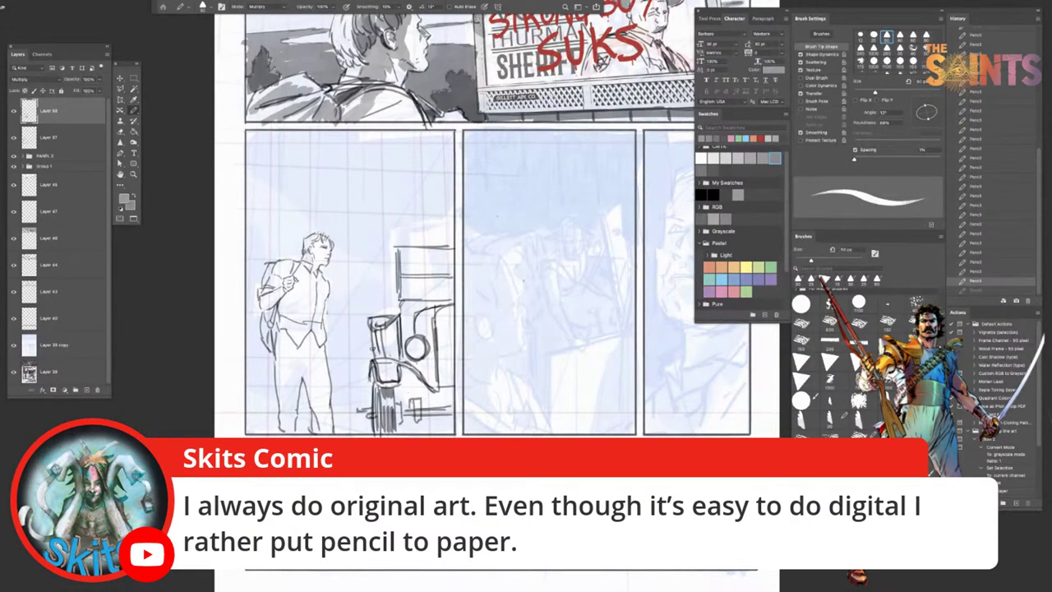
drag(354, 380, 365, 404)
key(ctrl+z)
key(ctrl+z)
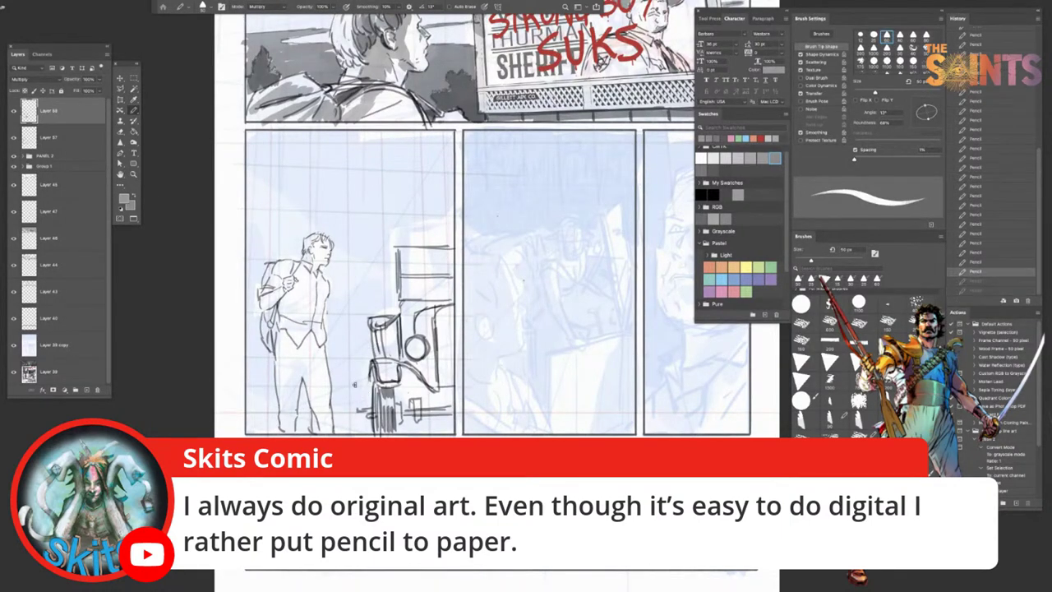
key(ctrl+shift+z)
key(ctrl+shift+z)
key(ctrl+z)
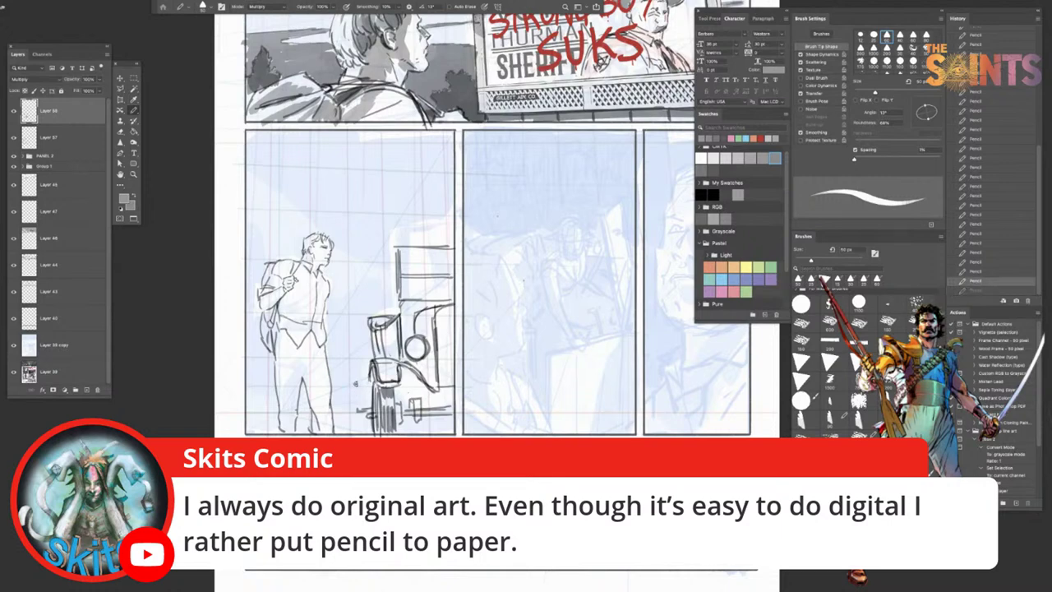
mouse_move(357, 380)
mouse_down()
mouse_move(359, 394)
mouse_move(362, 375)
mouse_up()
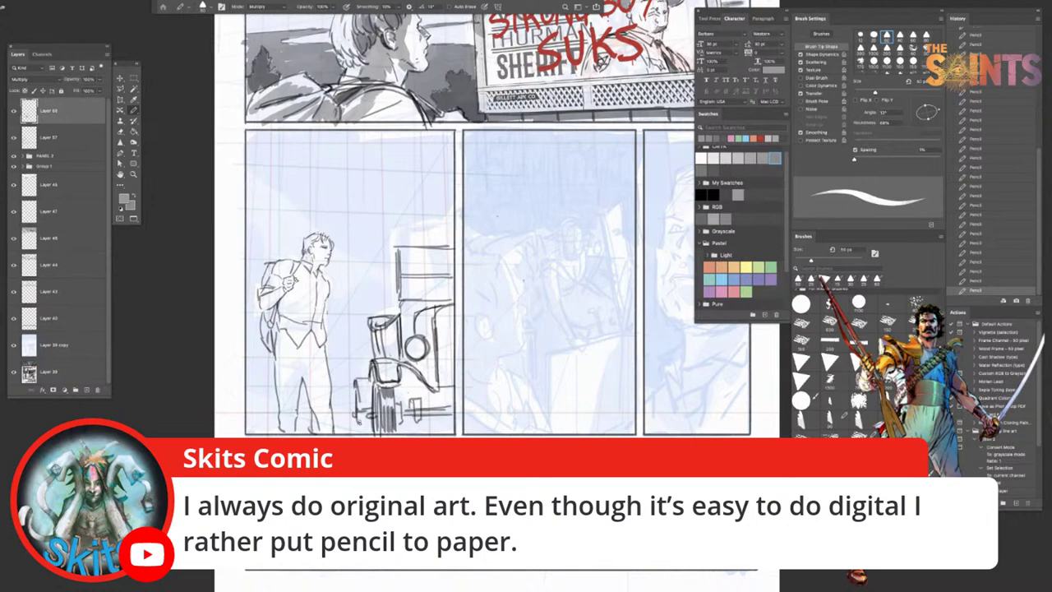
drag(357, 396, 364, 433)
drag(362, 408, 360, 433)
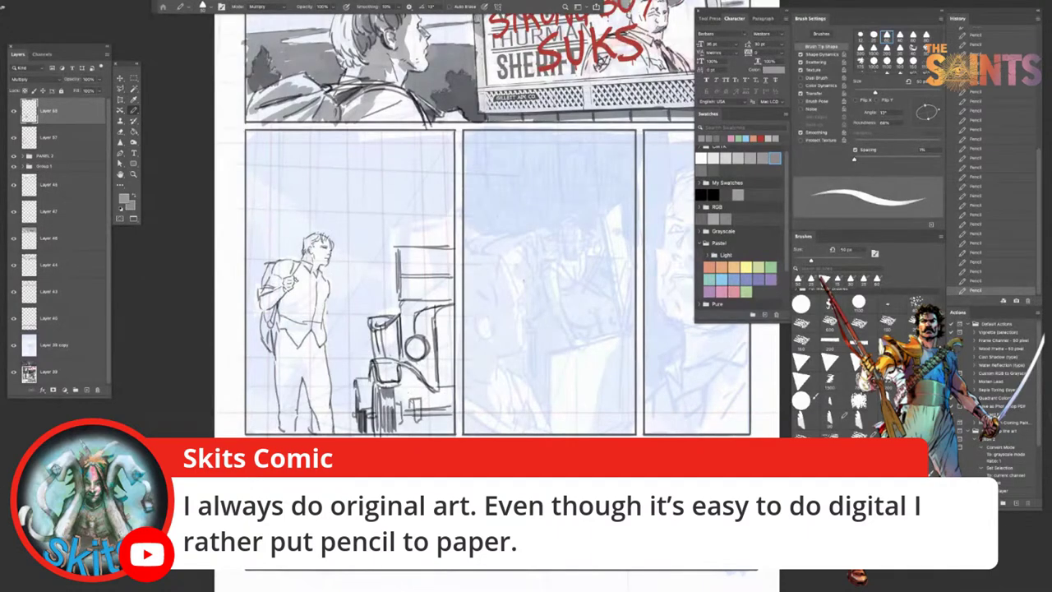
key(Tab)
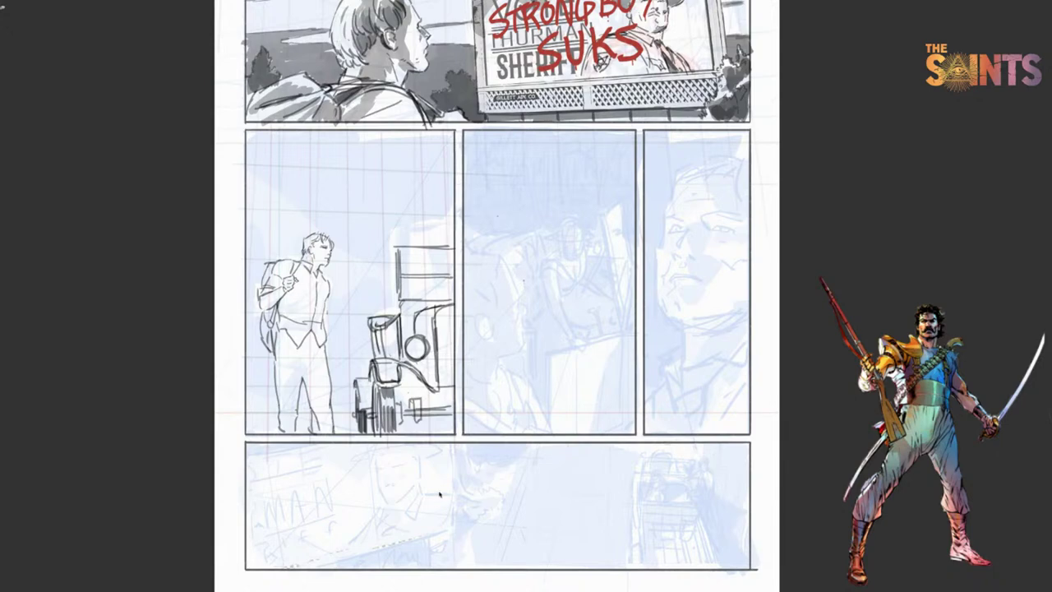
key(Tab)
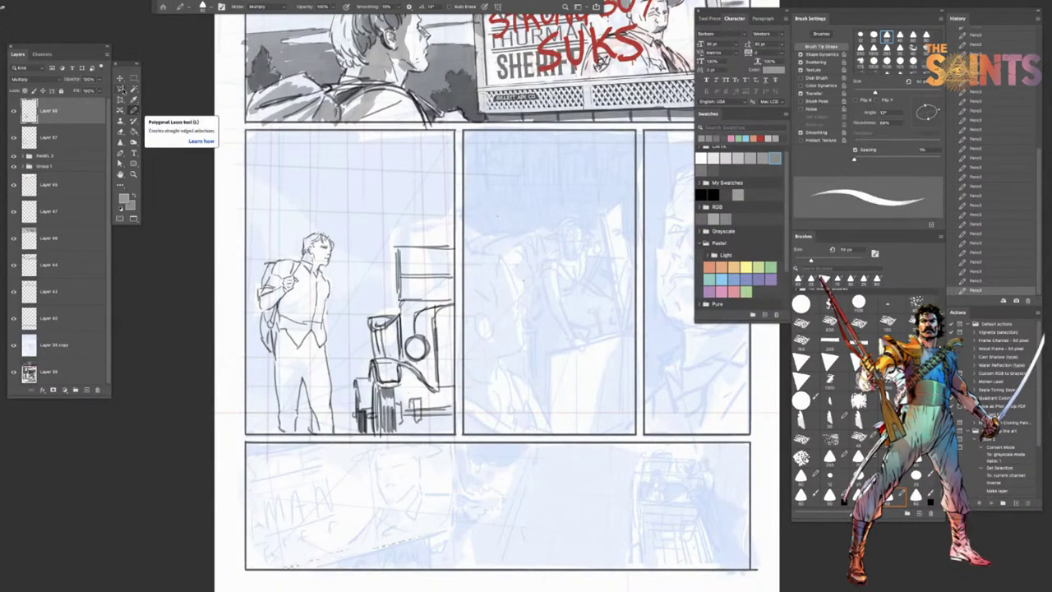
click(121, 88)
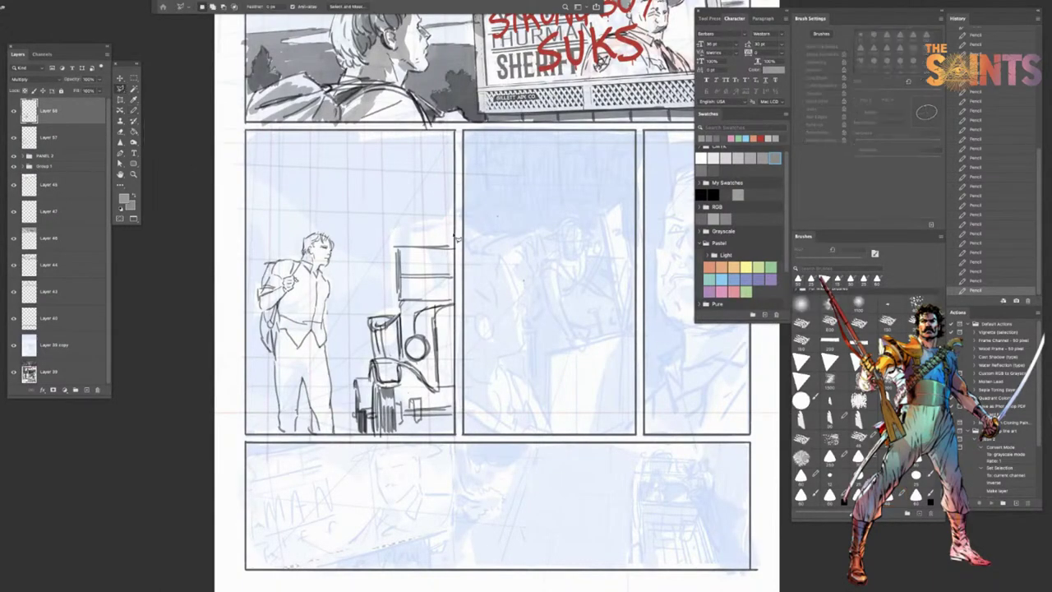
click(362, 429)
click(361, 345)
double_click(368, 340)
Step: Select the whole vehicle drawing with a freehand Lasso and move it slightly down and toward the standing figure
right_click(120, 89)
click(157, 88)
mouse_move(465, 230)
mouse_down()
mouse_move(365, 279)
mouse_move(345, 381)
mouse_move(410, 462)
mouse_move(478, 329)
mouse_move(429, 215)
mouse_up()
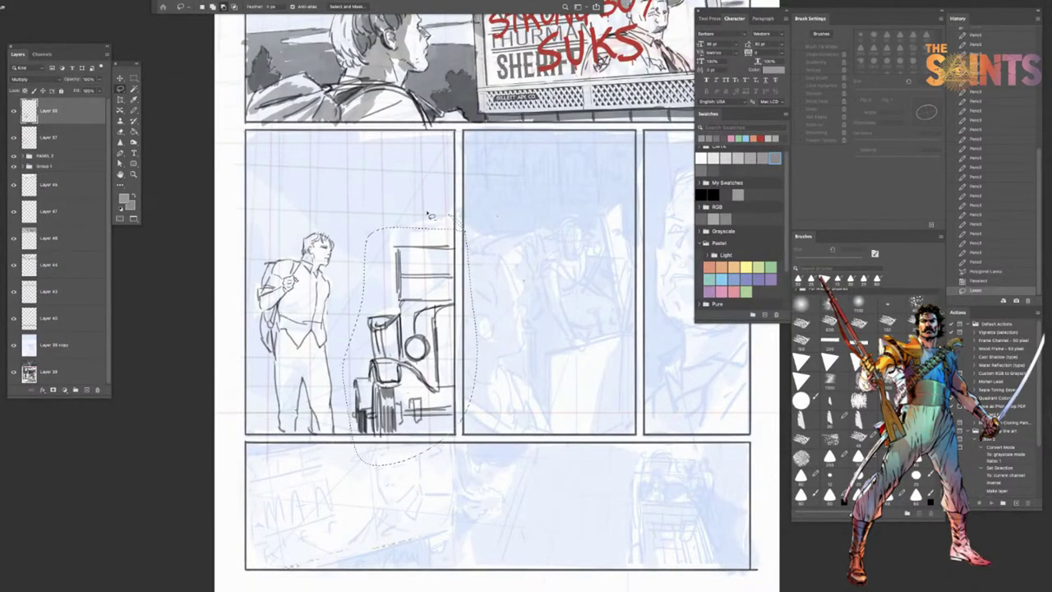
key(ctrl+u)
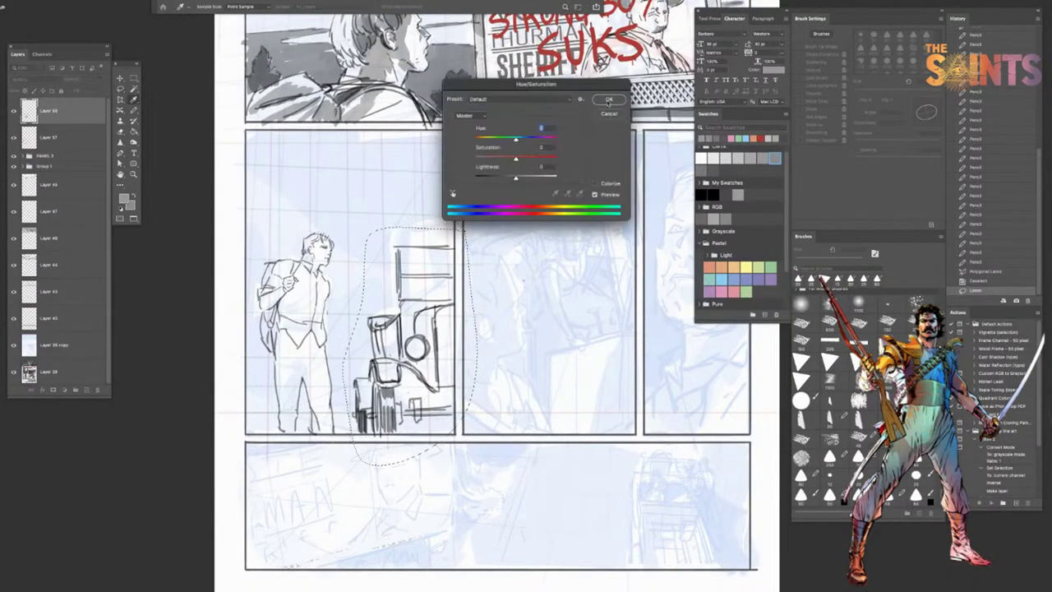
click(609, 103)
click(122, 79)
drag(414, 307, 412, 322)
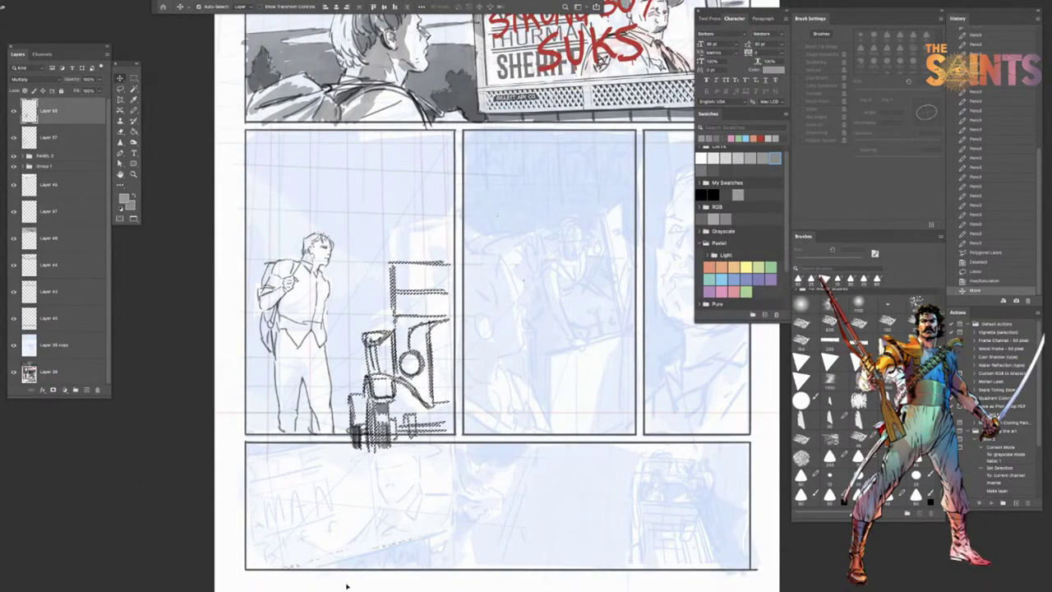
Step: Colorize the selected vehicle pencils as a faint red guide with hue 360, saturation 92 and near-maximum lightness, and deselect
key(ctrl+u)
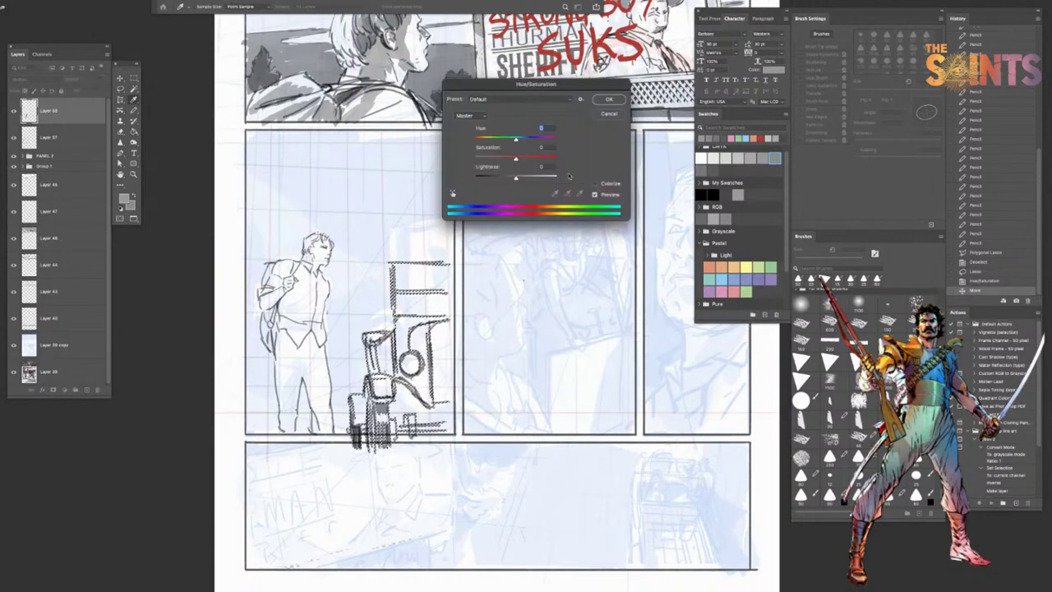
click(595, 184)
drag(547, 139, 564, 135)
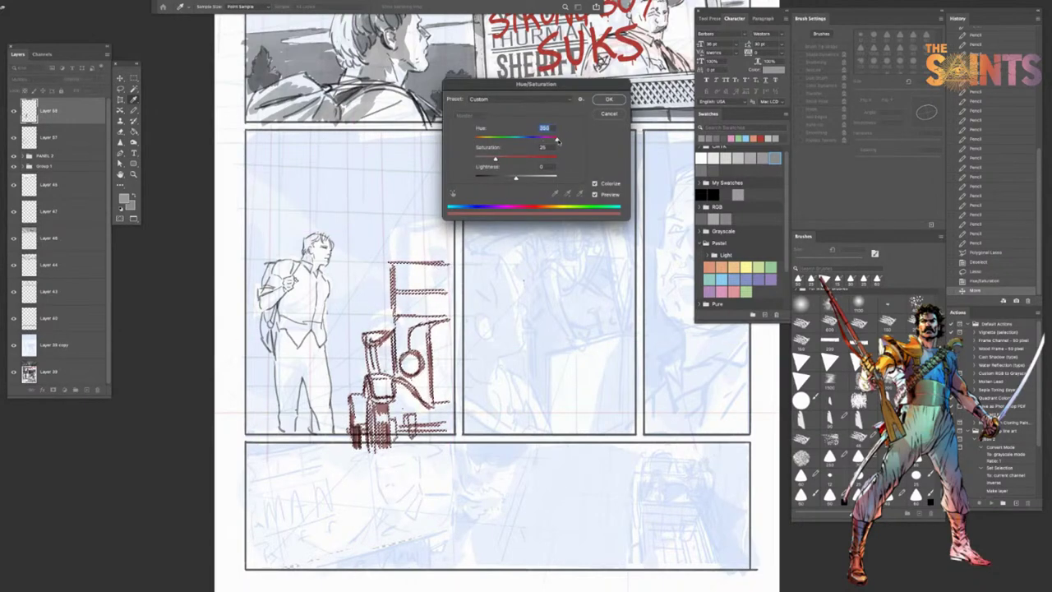
click(551, 159)
click(553, 178)
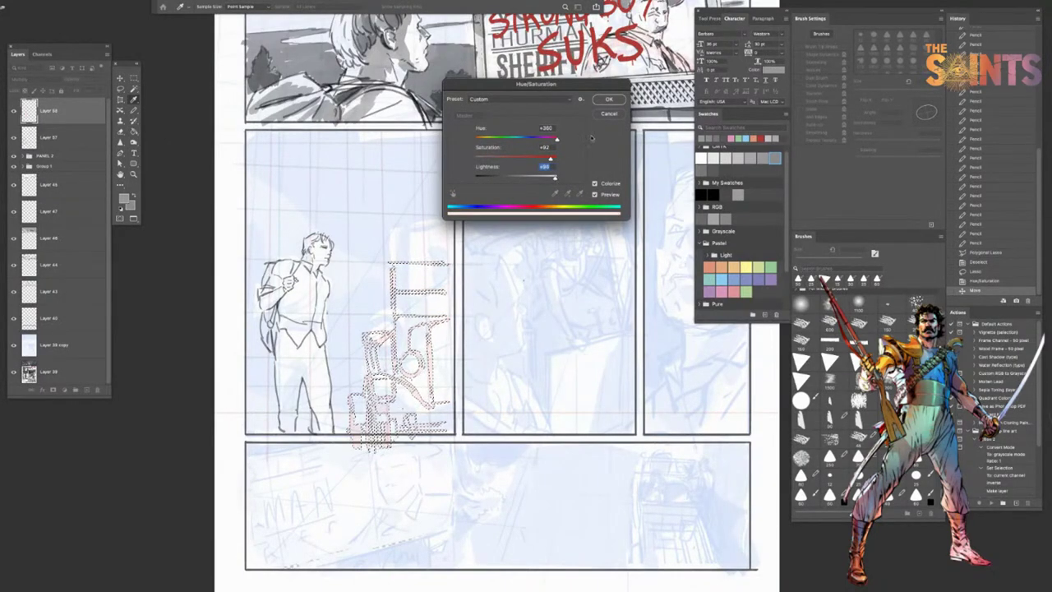
click(610, 100)
key(ctrl+d)
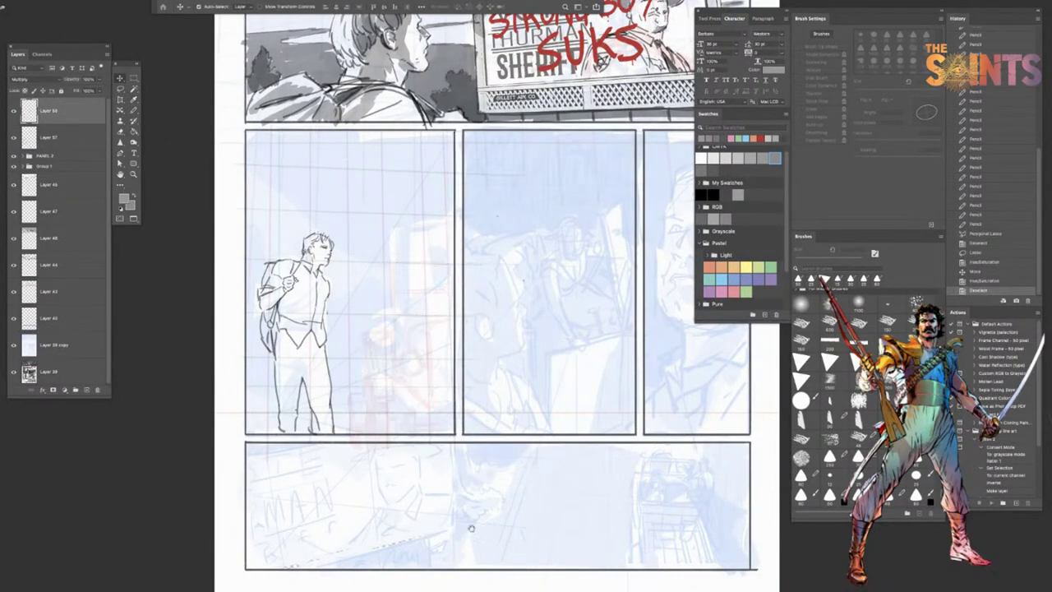
Step: Pencil the round headlight over the faint red vehicle guide, using a smaller tip and a darker grey
drag(457, 519, 479, 501)
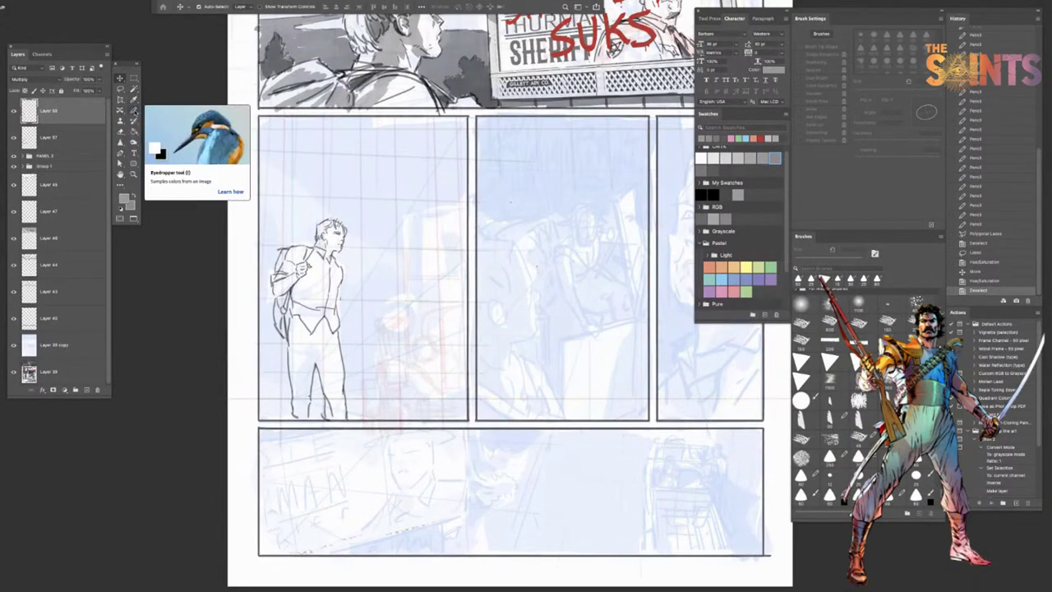
click(135, 110)
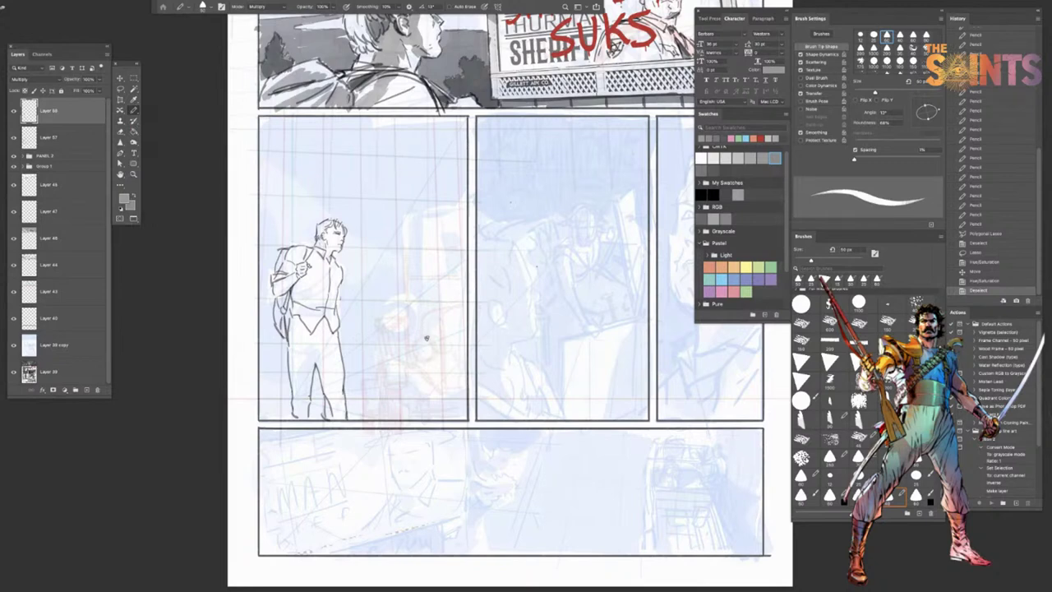
drag(416, 344, 426, 348)
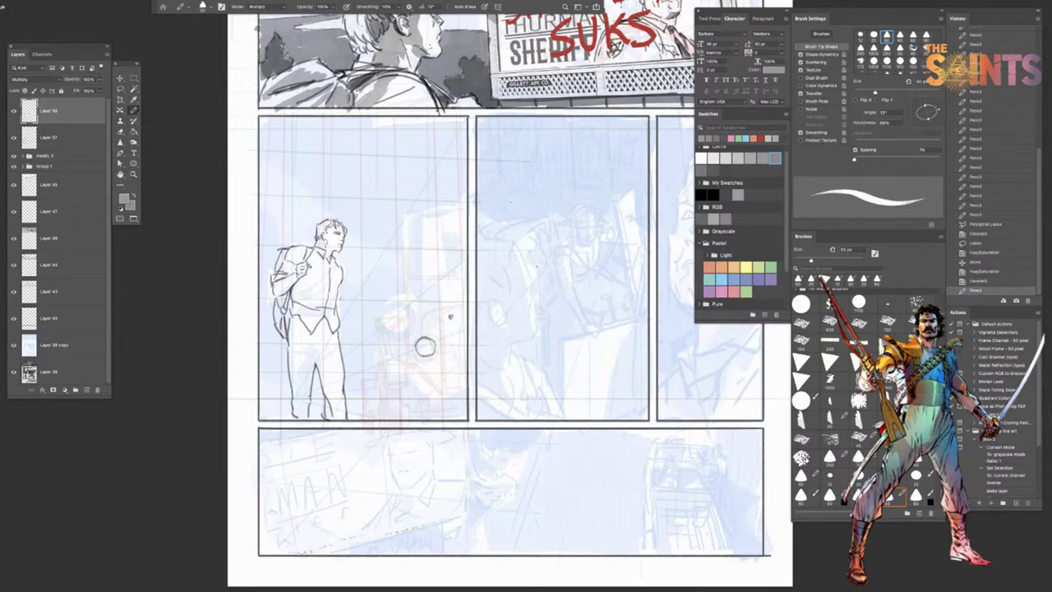
key(ctrl+z)
key(bracketleft)
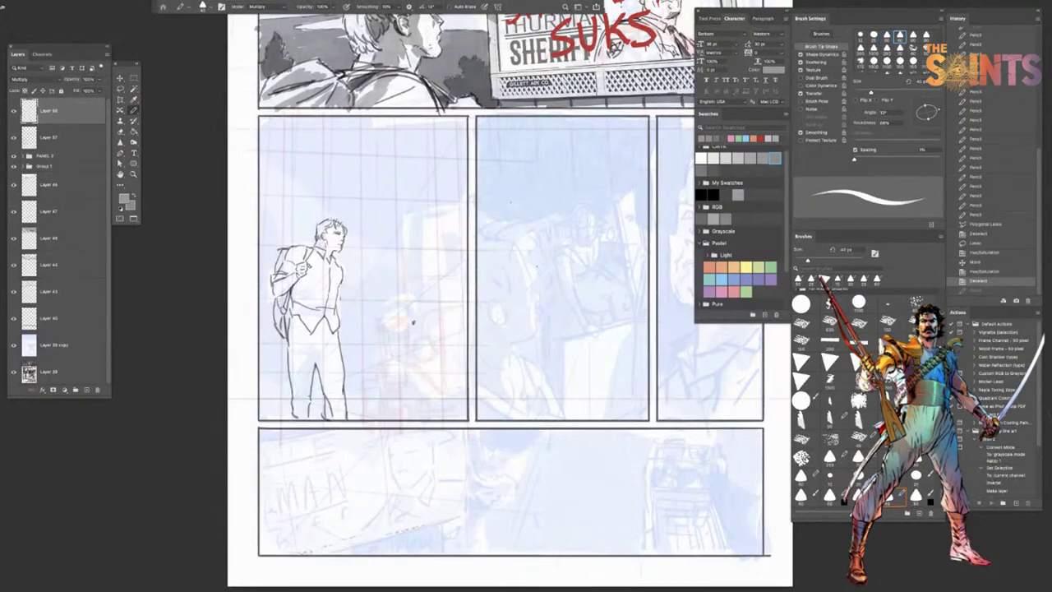
click(422, 347)
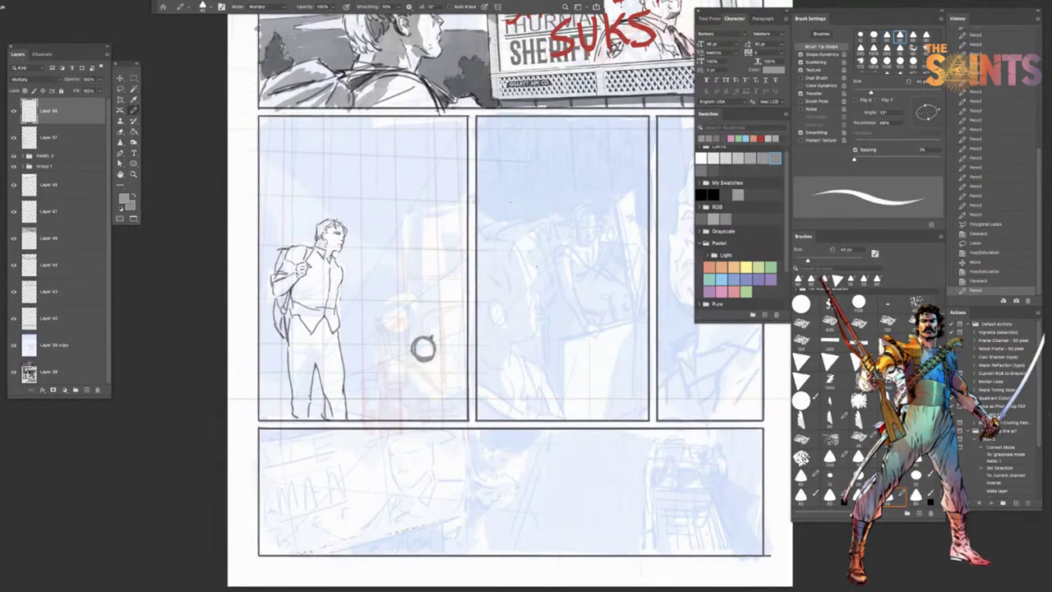
key(ctrl+z)
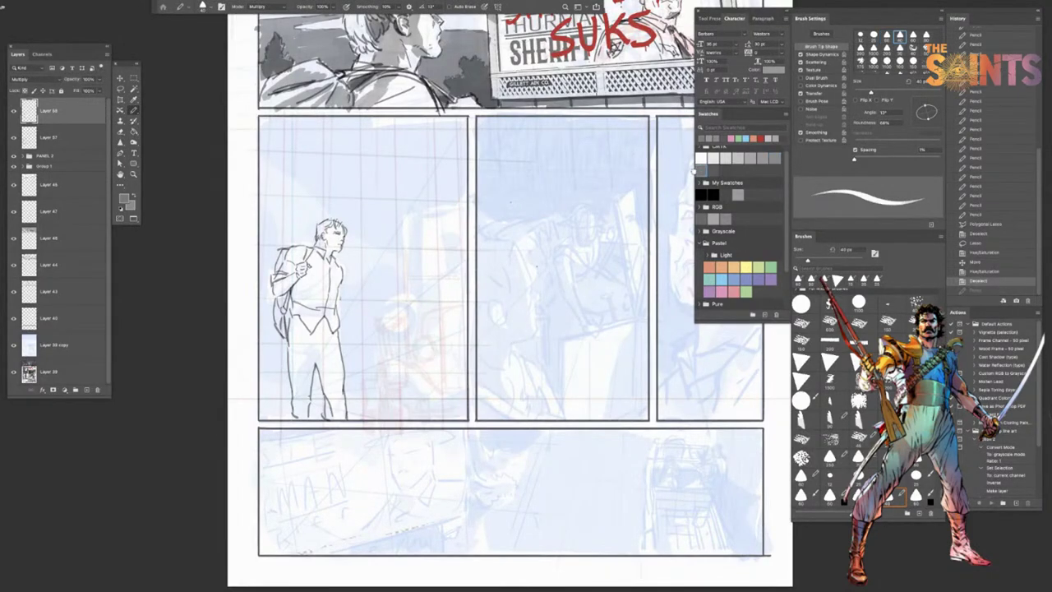
click(424, 348)
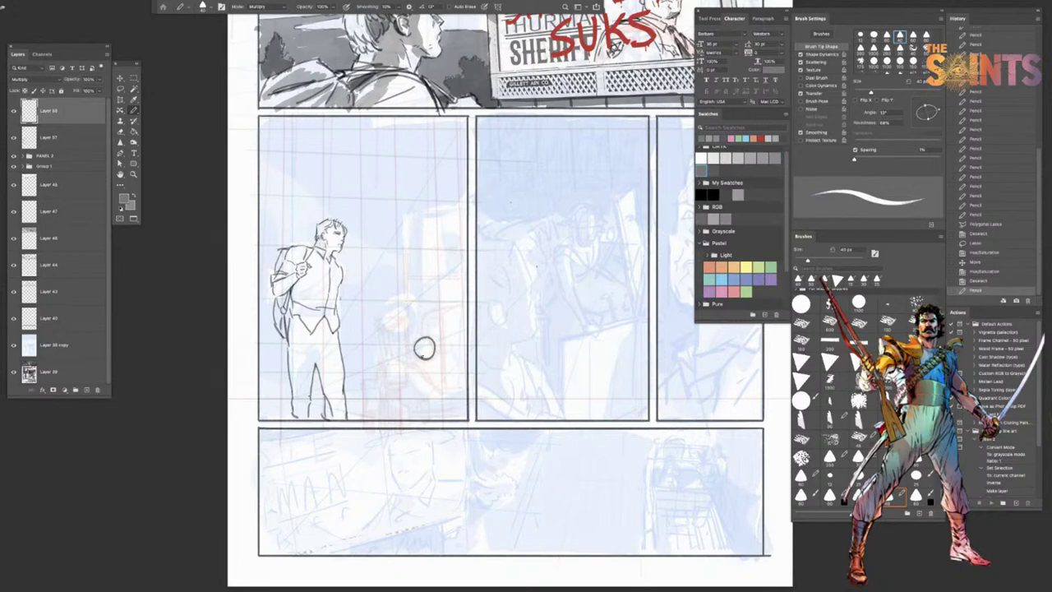
Step: Pencil the grille's vertical edge as a double line beside the round headlight
drag(441, 322, 442, 388)
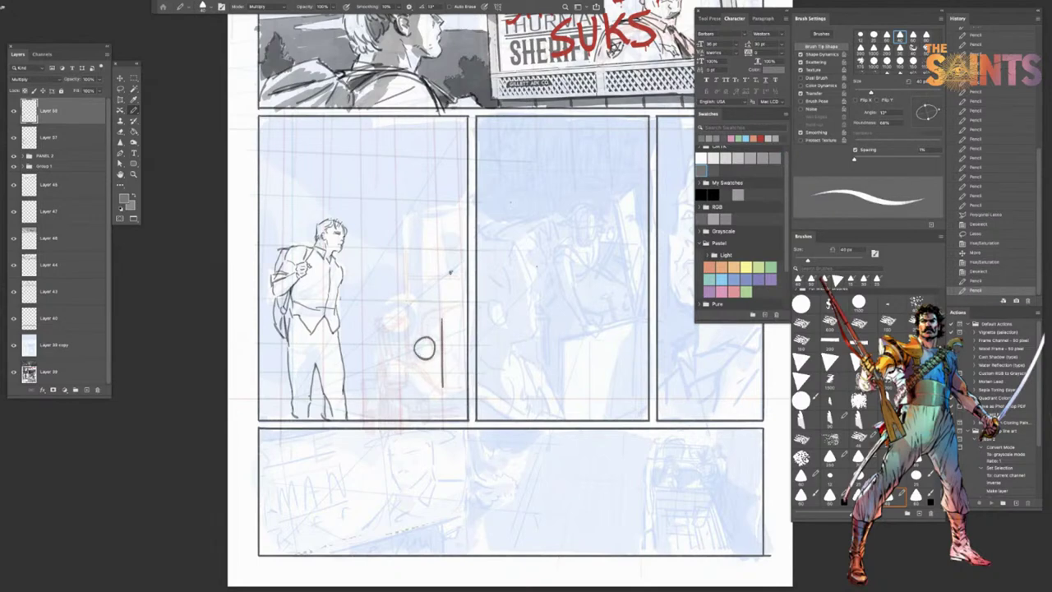
key(super+z)
drag(440, 321, 442, 382)
drag(442, 342, 444, 383)
key(ctrl+z)
drag(444, 345, 444, 381)
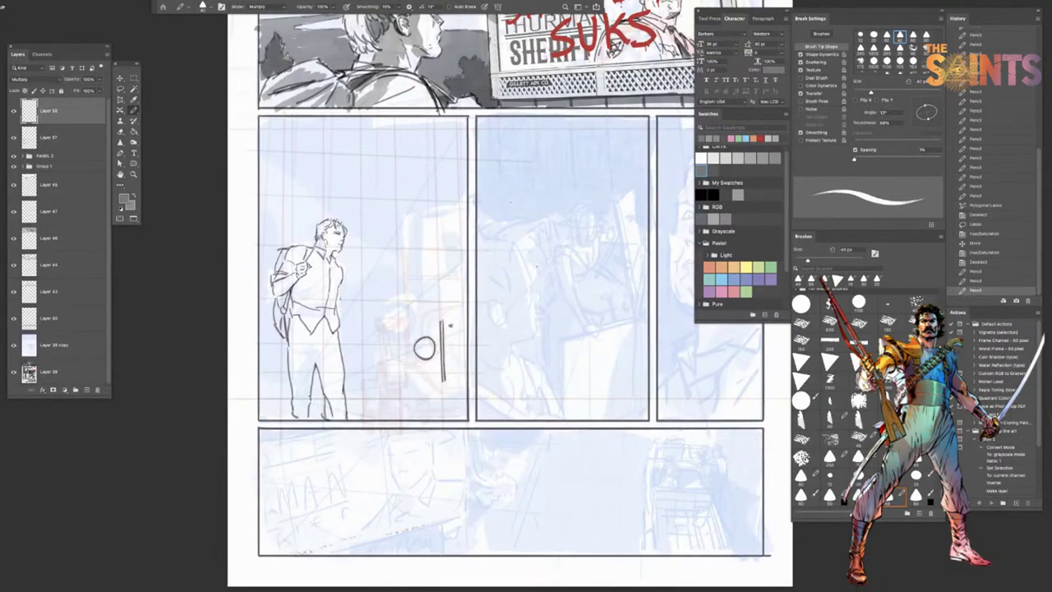
Step: Pencil the curved top corner of the grille and the hood line running down to the headlight
drag(441, 322, 461, 307)
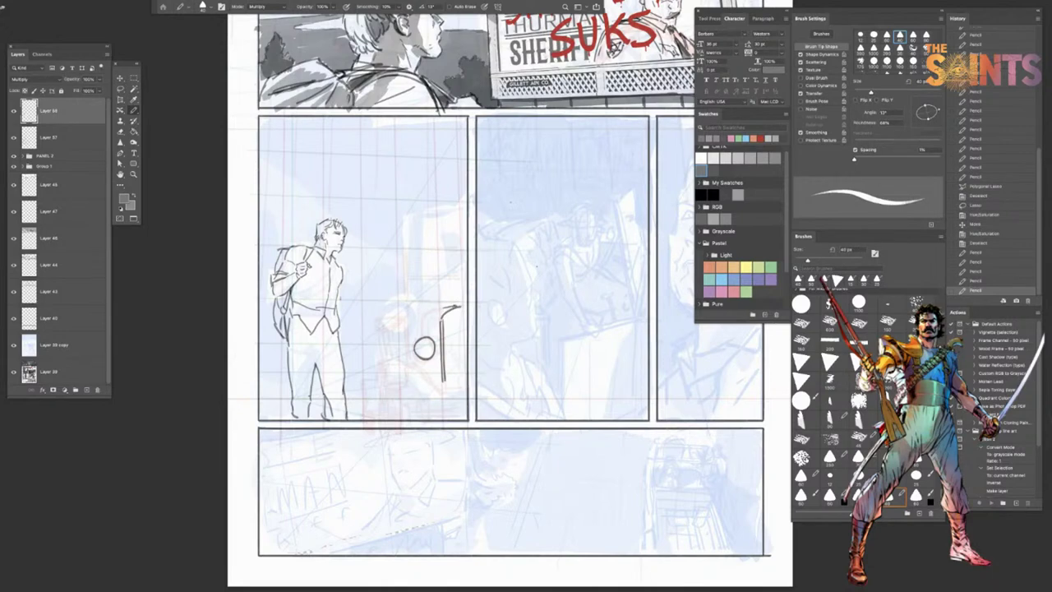
mouse_move(430, 312)
mouse_down()
mouse_move(460, 306)
mouse_move(424, 319)
mouse_move(421, 332)
mouse_move(422, 318)
mouse_move(421, 335)
mouse_move(431, 310)
mouse_move(426, 365)
mouse_move(415, 342)
mouse_move(444, 387)
mouse_up()
key(ctrl+z)
key(ctrl+z)
key(ctrl+z)
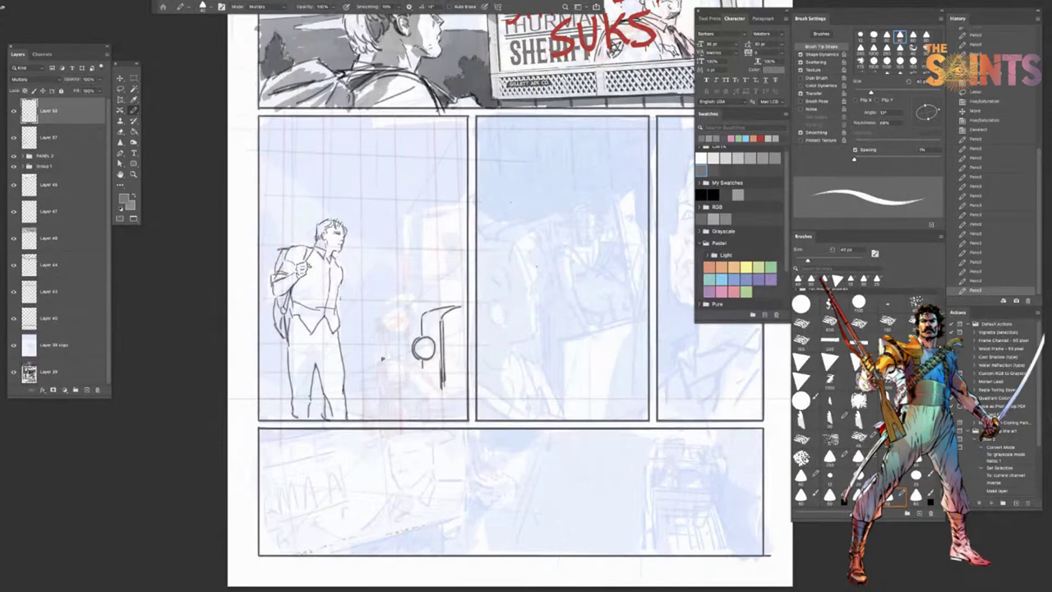
Step: Pencil the boxy front fender and the curve sweeping from it under the headlight to the grille's base
drag(380, 352, 405, 351)
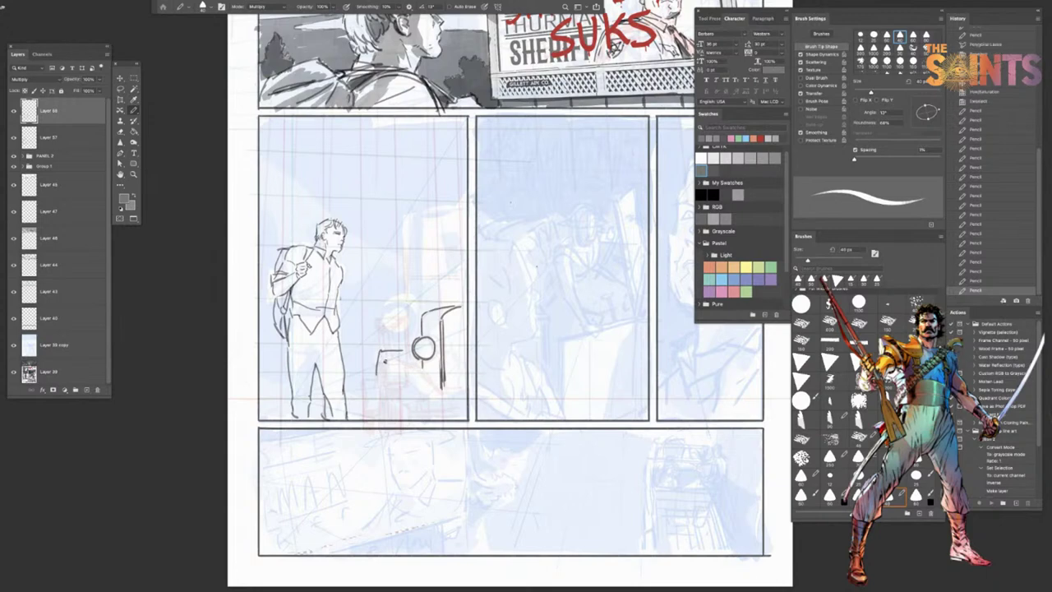
mouse_move(383, 357)
mouse_down()
mouse_move(394, 375)
mouse_move(407, 374)
mouse_move(413, 354)
mouse_move(423, 378)
mouse_up()
key(ctrl+z)
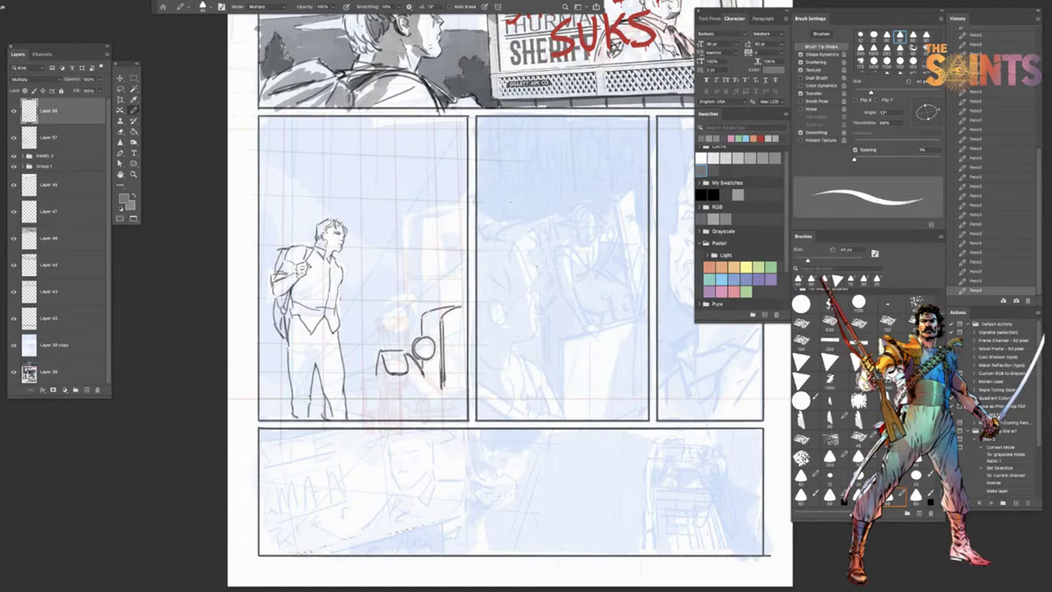
drag(421, 368, 444, 399)
Step: Pencil the vertical edges and tread lines of the front tyre below the fender
drag(391, 376, 392, 414)
key(ctrl+z)
drag(391, 378, 393, 419)
key(ctrl+z)
drag(398, 378, 405, 409)
key(ctrl+z)
drag(382, 376, 380, 417)
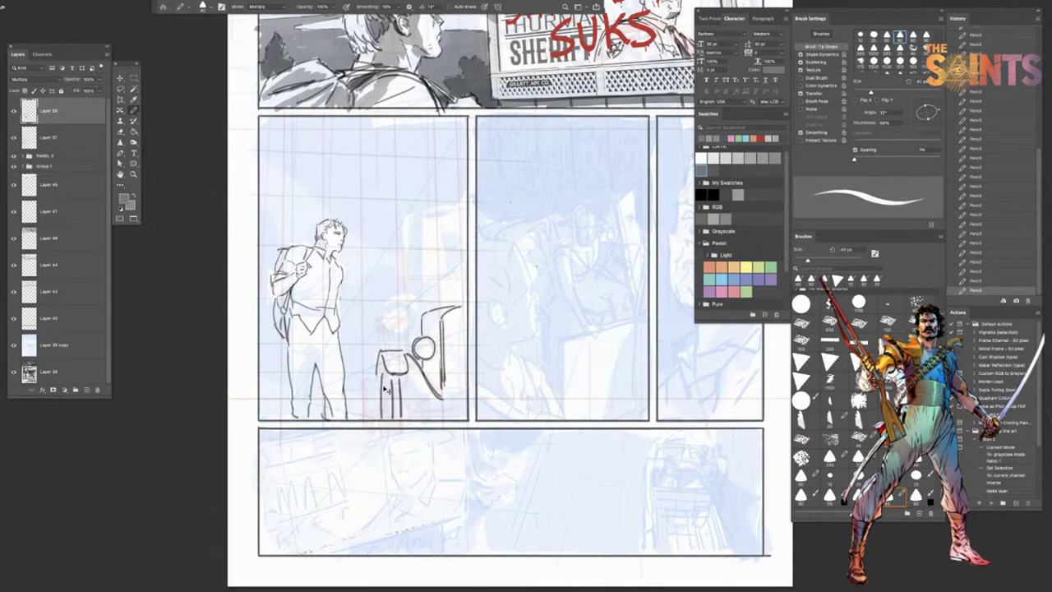
key(ctrl+z)
drag(383, 375, 380, 420)
key(ctrl+z)
key(ctrl+z)
drag(382, 377, 384, 420)
Step: Pencil the horizontal bumper line from the front tyre to the panel border, plus a short mark beside the tyre
drag(402, 406, 467, 407)
key(ctrl+z)
key(ctrl+z)
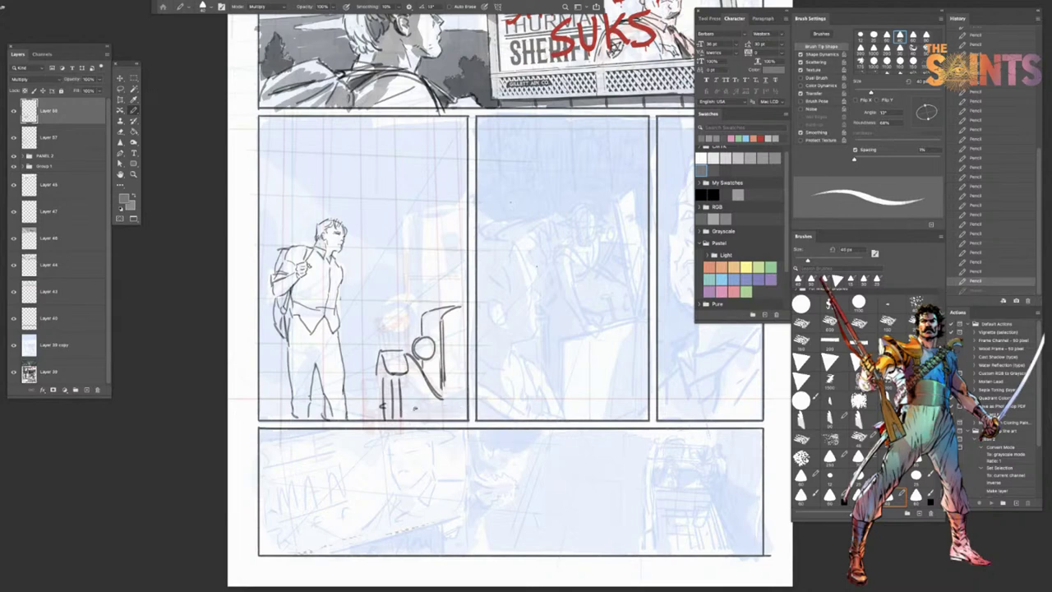
drag(403, 410, 469, 408)
key(ctrl+z)
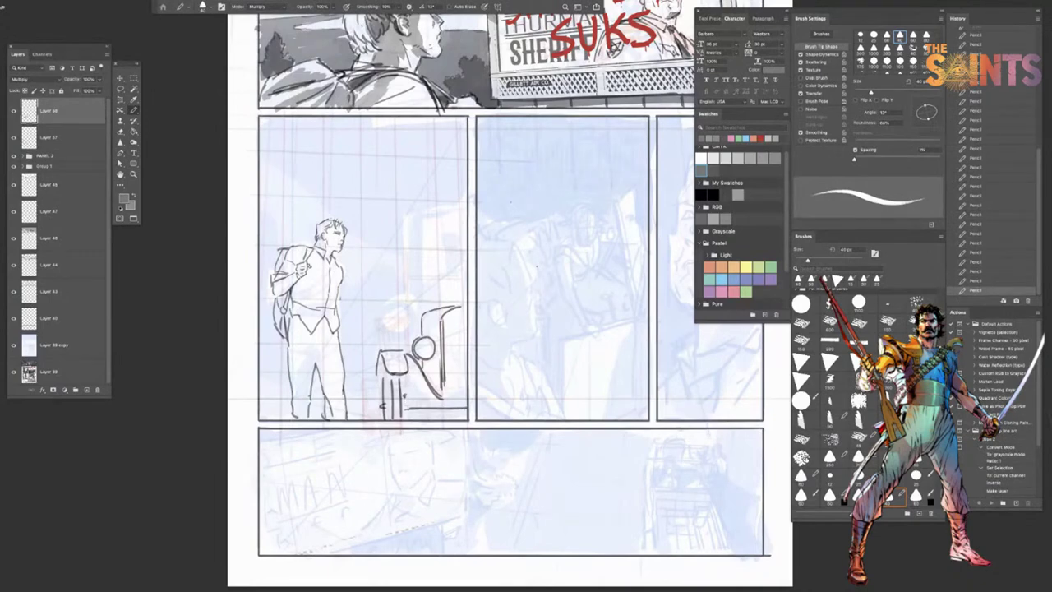
mouse_move(405, 395)
mouse_down()
mouse_move(406, 413)
mouse_move(416, 398)
mouse_up()
Step: Pencil the vehicle's horizontal line above the grille and the vertical edge descending from it toward the fender
drag(419, 315, 407, 351)
key(ctrl+z)
drag(408, 315, 408, 351)
drag(407, 304, 462, 303)
drag(408, 305, 407, 355)
key(ctrl+z)
drag(407, 305, 408, 352)
drag(411, 300, 472, 300)
key(ctrl+z)
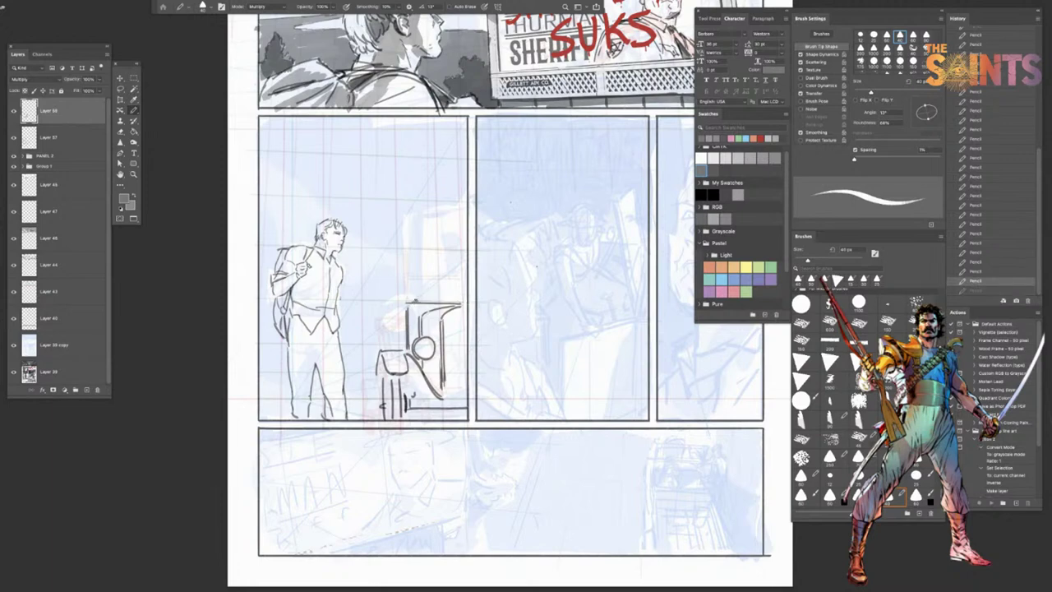
Step: Pencil the vehicle's windshield frame above the grille, with its horizontal bars, dividing line and vertical side edge
drag(406, 300, 467, 299)
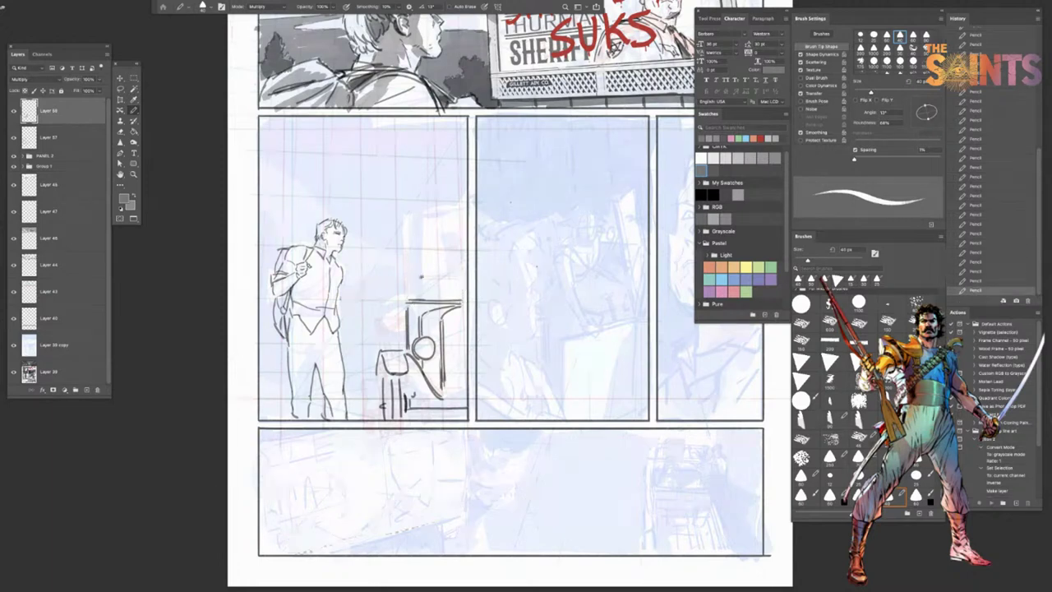
drag(408, 276, 470, 278)
key(ctrl+z)
drag(404, 277, 465, 277)
drag(406, 256, 406, 301)
key(ctrl+z)
drag(405, 249, 404, 299)
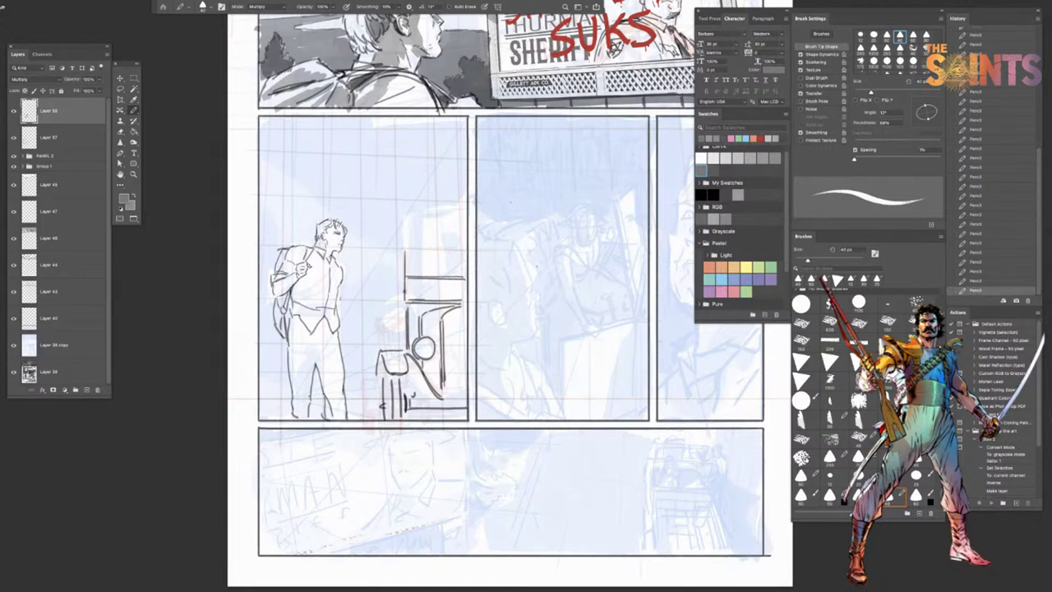
drag(404, 254, 414, 311)
drag(406, 248, 461, 253)
key(ctrl+z)
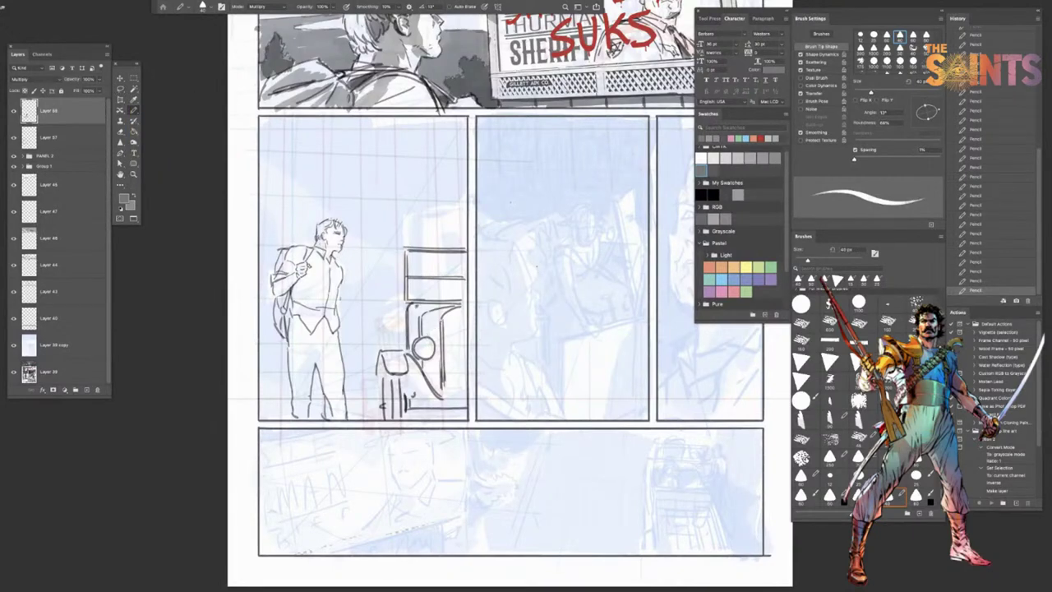
mouse_move(405, 306)
mouse_down()
mouse_move(372, 331)
mouse_move(387, 348)
mouse_move(375, 355)
mouse_up()
key(ctrl+z)
key(ctrl+z)
key(ctrl+z)
key(ctrl+z)
key(ctrl+z)
Step: Pencil the small hatched form above the boxy front fender and darken the front tyre's outer edge
mouse_move(380, 319)
mouse_down()
mouse_move(376, 350)
mouse_move(386, 317)
mouse_move(403, 316)
mouse_move(380, 329)
mouse_up()
key(ctrl+z)
drag(382, 320, 385, 329)
drag(386, 318, 388, 325)
drag(388, 317, 392, 326)
drag(393, 318, 401, 314)
drag(379, 355, 380, 393)
drag(382, 356, 382, 375)
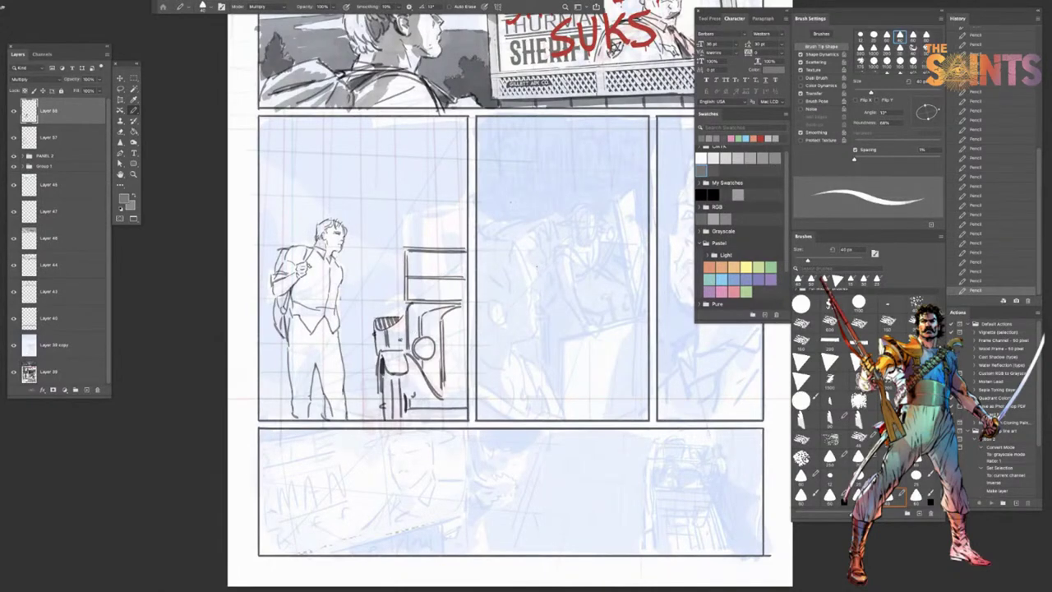
Step: Pencil the second wheel behind the front tyre, and darken the tread lines down to the ground
drag(363, 372, 374, 370)
mouse_move(364, 370)
mouse_down()
mouse_move(364, 392)
mouse_move(376, 376)
mouse_move(359, 393)
mouse_up()
drag(361, 373, 364, 417)
mouse_move(361, 368)
mouse_down()
mouse_move(374, 373)
mouse_move(361, 383)
mouse_move(368, 401)
mouse_move(384, 406)
mouse_move(373, 419)
mouse_up()
mouse_move(364, 380)
mouse_down()
mouse_move(366, 419)
mouse_move(364, 398)
mouse_up()
mouse_move(363, 396)
mouse_down()
mouse_move(363, 415)
mouse_move(386, 397)
mouse_move(386, 382)
mouse_move(388, 417)
mouse_move(375, 419)
mouse_move(404, 414)
mouse_move(396, 403)
mouse_move(400, 419)
mouse_up()
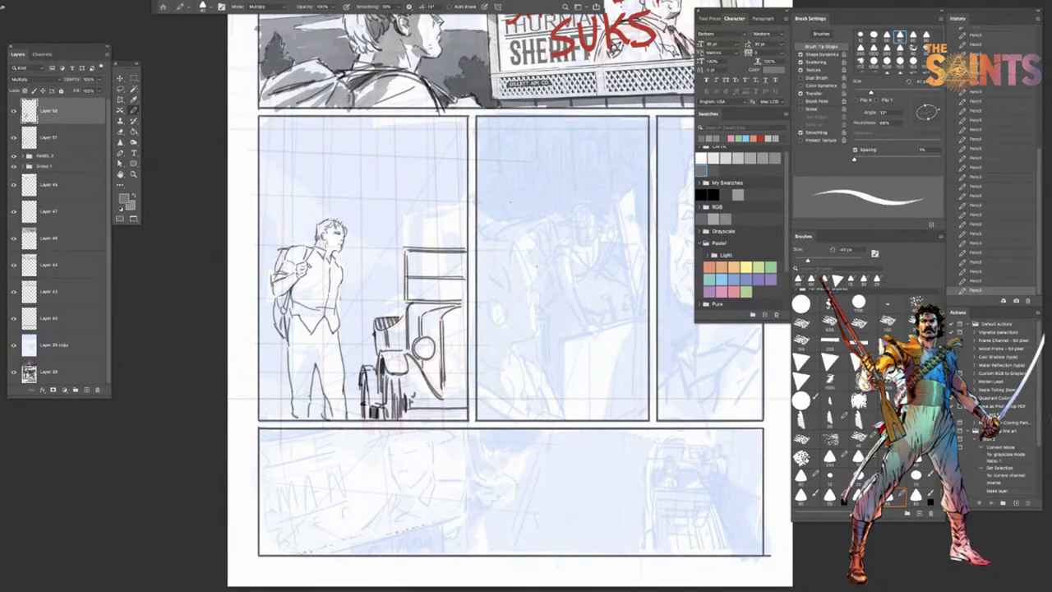
Step: Fill the area under the sweeping fender curve with dark shadow and thicken the bumper line using a larger brush
key(bracketright)
key(bracketright)
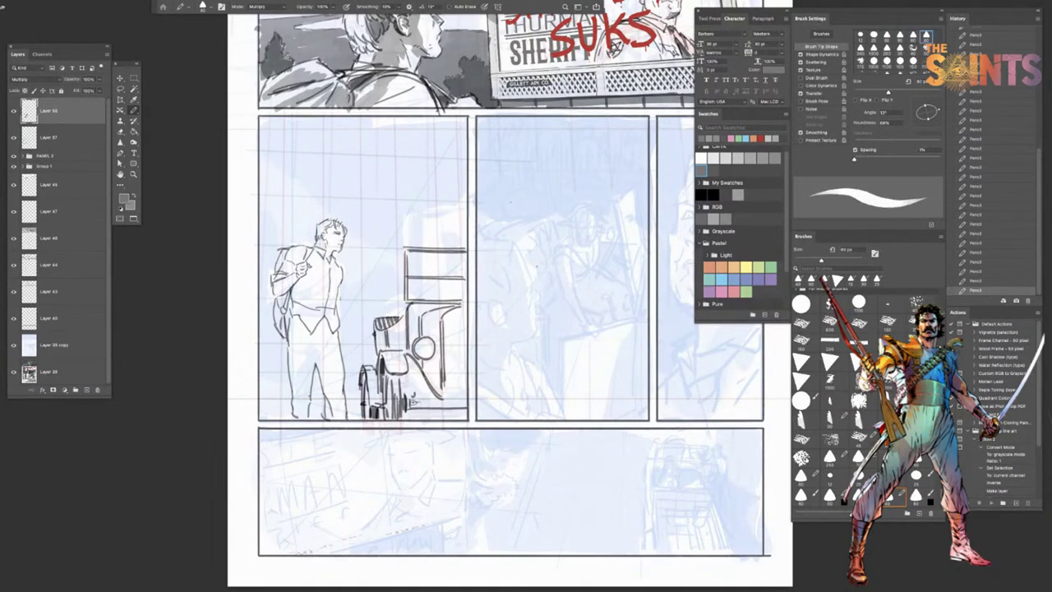
mouse_move(407, 401)
mouse_down()
mouse_move(443, 400)
mouse_move(411, 379)
mouse_move(426, 392)
mouse_move(416, 398)
mouse_move(430, 400)
mouse_up()
key(bracketright)
mouse_move(408, 358)
mouse_down()
mouse_move(423, 383)
mouse_move(401, 386)
mouse_move(435, 402)
mouse_move(424, 412)
mouse_up()
drag(406, 408, 473, 404)
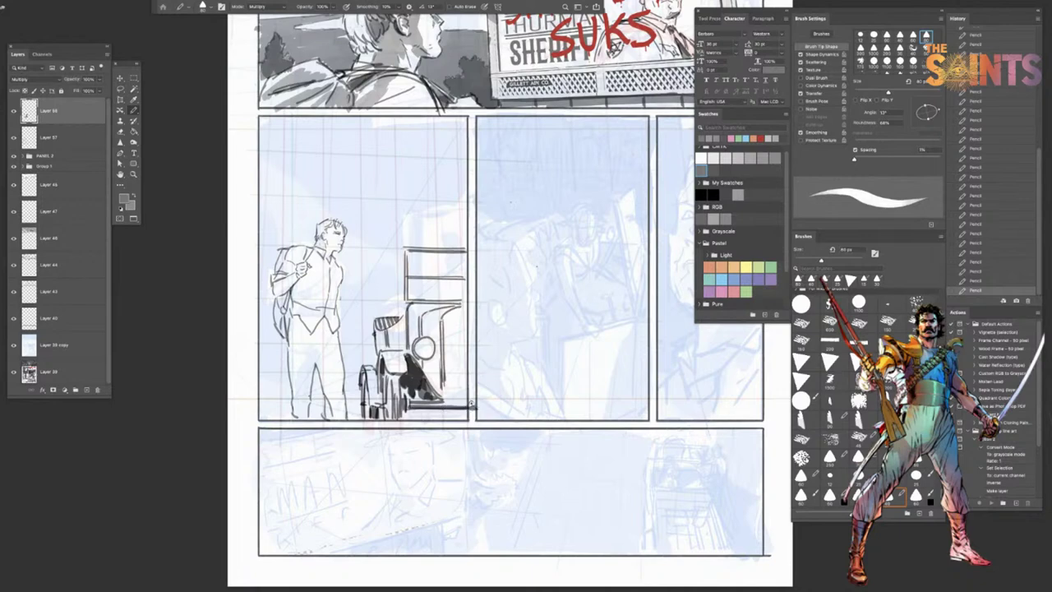
Step: Pencil the grille's vertical bars with a smaller brush and darken the line along the grille's base
key(bracketleft)
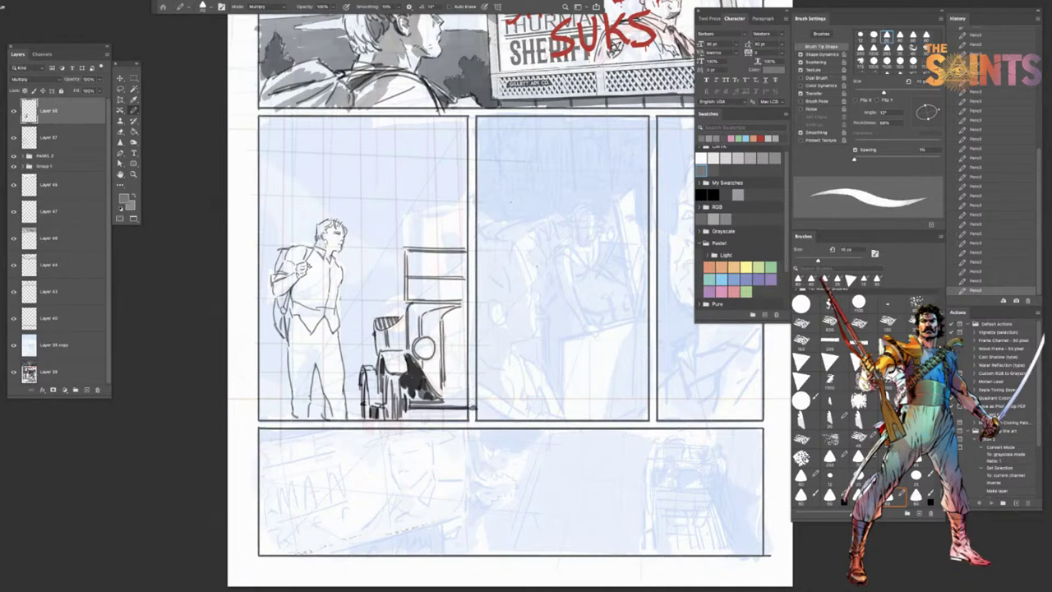
key(bracketleft)
key(bracketleft)
key(bracketleft)
mouse_move(442, 316)
mouse_down()
mouse_move(450, 393)
mouse_move(453, 365)
mouse_up()
drag(455, 362, 455, 391)
drag(458, 309, 463, 398)
mouse_move(463, 311)
mouse_down()
mouse_move(464, 388)
mouse_move(468, 303)
mouse_up()
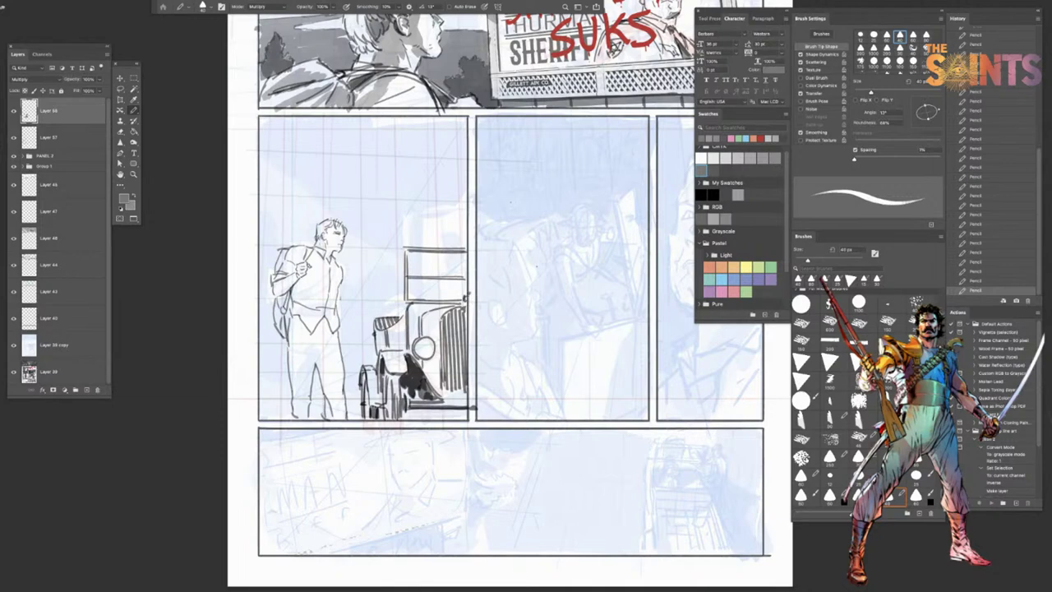
mouse_move(442, 393)
mouse_down()
mouse_move(472, 399)
mouse_move(442, 389)
mouse_up()
drag(437, 400, 465, 392)
key(bracketleft)
key(bracketleft)
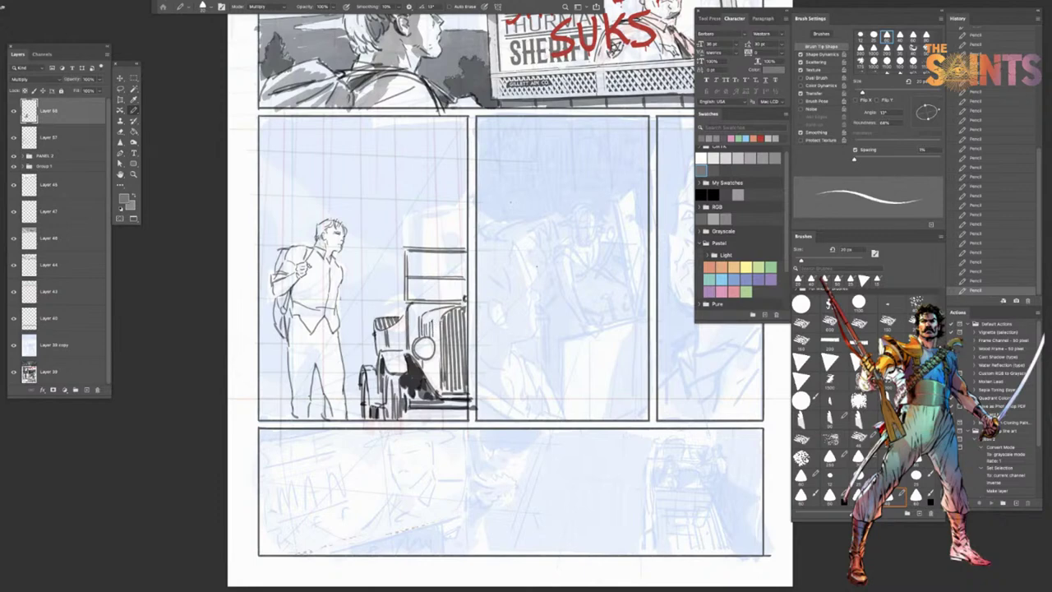
key(ctrl+z)
key(ctrl+z)
key(ctrl+z)
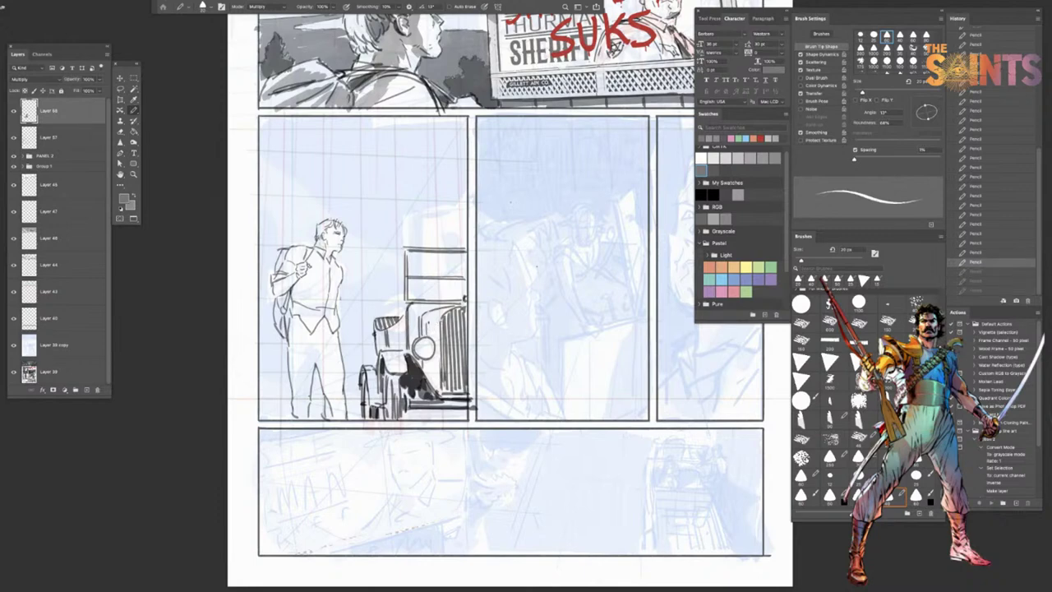
key(ctrl+shift+z)
key(ctrl+shift+z)
key(ctrl+shift+z)
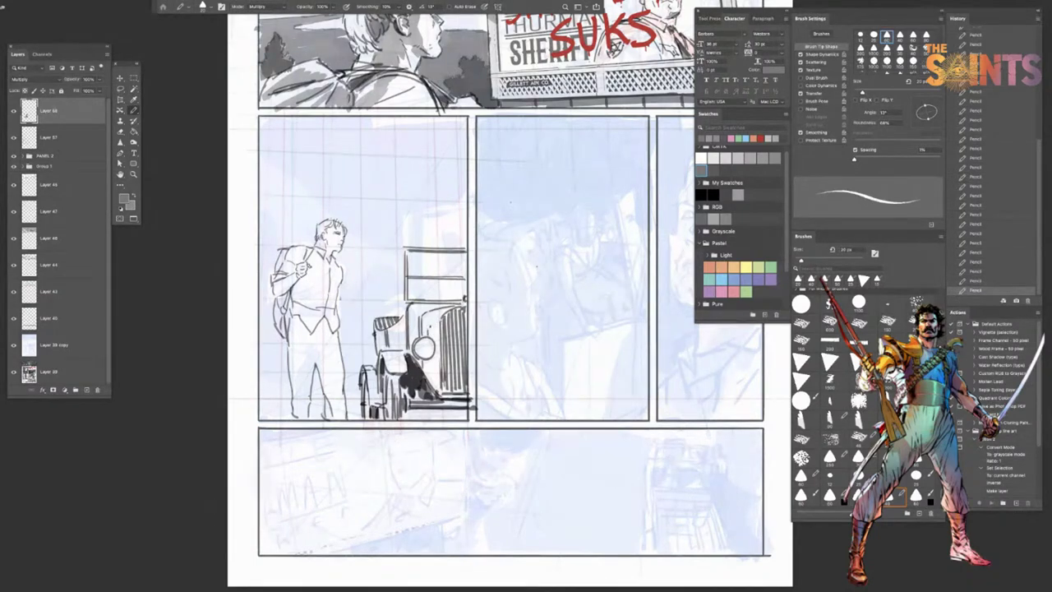
Step: Add fine pencil details around the headlight and along the grille's edge
mouse_move(437, 322)
mouse_down()
mouse_move(435, 341)
mouse_move(438, 321)
mouse_up()
drag(427, 360, 434, 362)
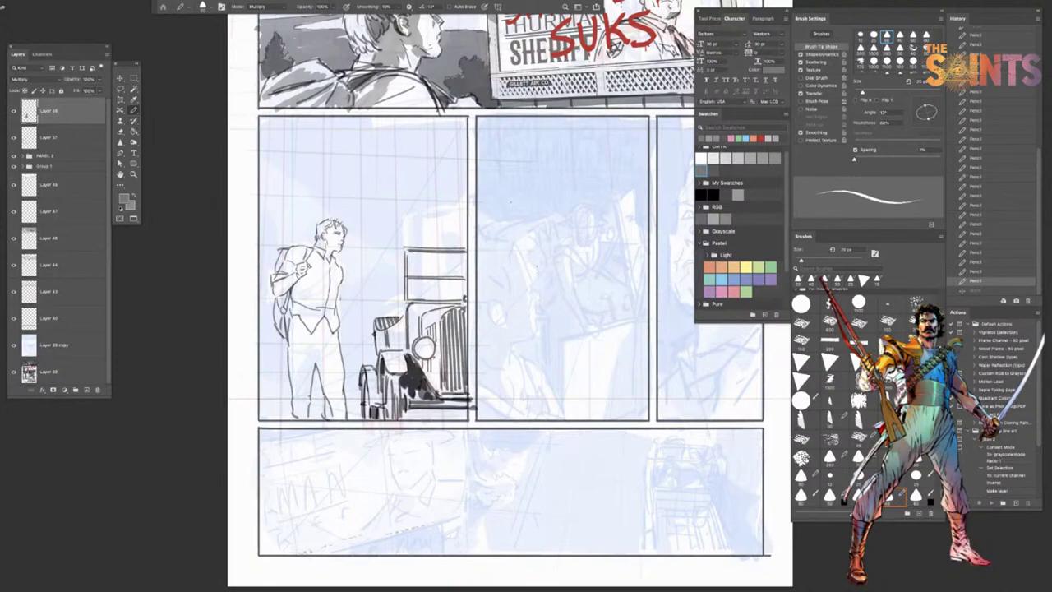
drag(434, 360, 436, 371)
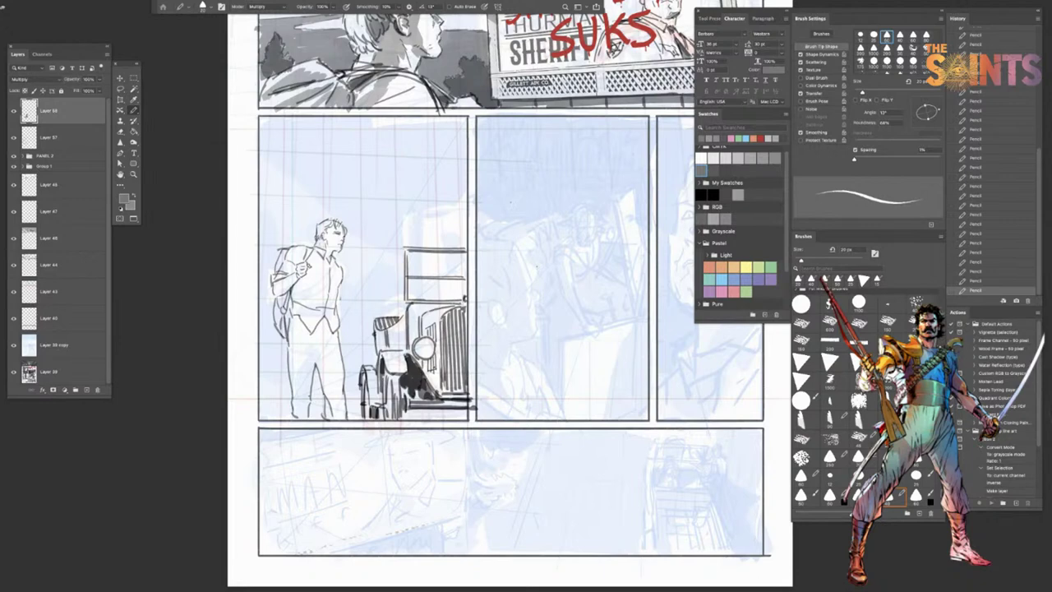
Step: Darken the shadow beneath the bumper between the front tyre and the panel border with a larger brush
key(bracketright)
key(bracketright)
key(bracketright)
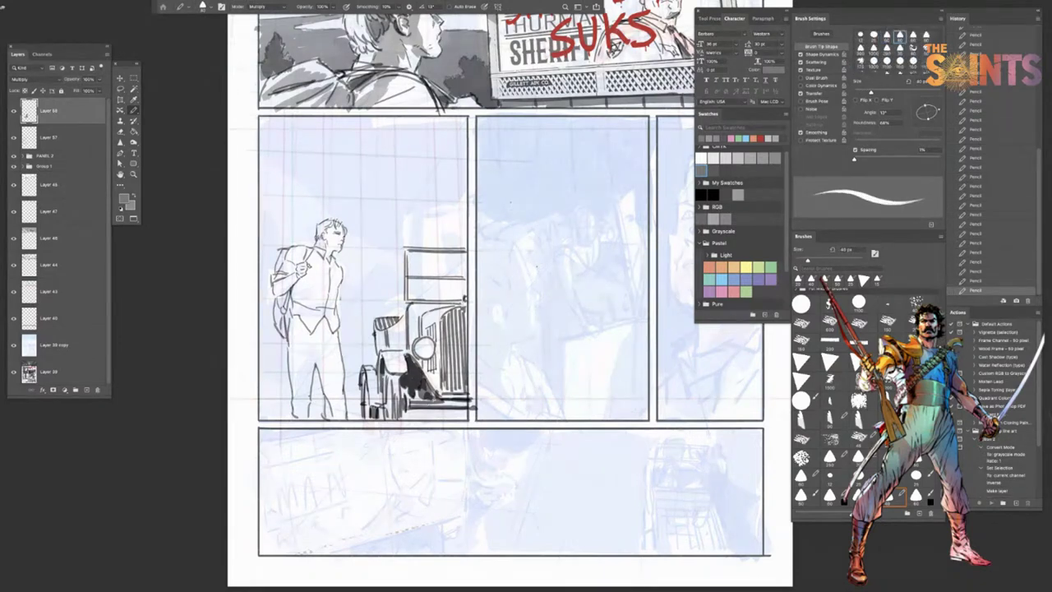
mouse_move(418, 406)
mouse_down()
mouse_move(466, 410)
mouse_move(403, 412)
mouse_up()
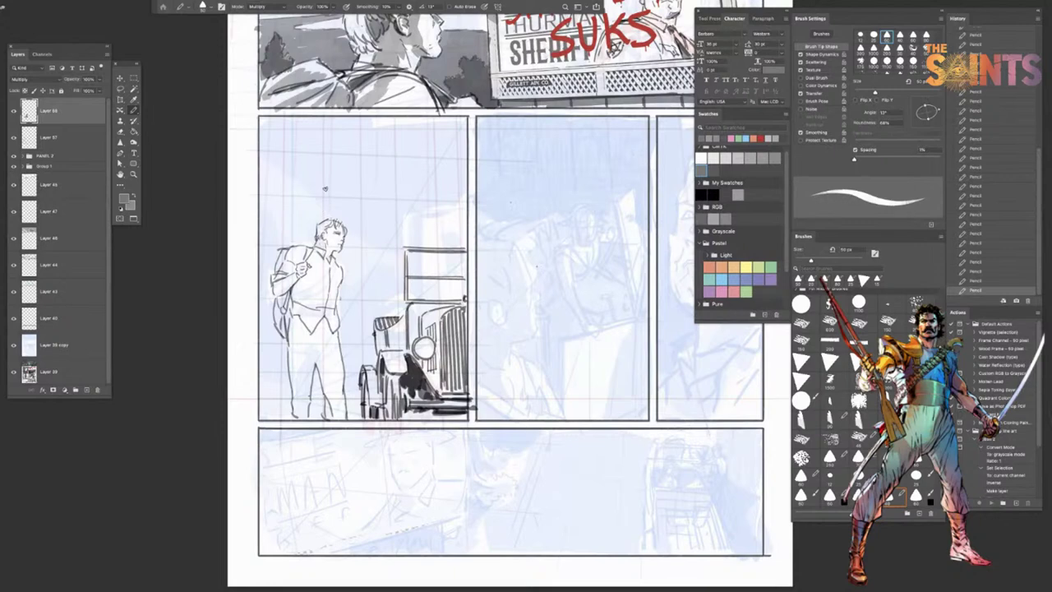
Step: Lasso the standing figure's head and fade it to pale blue using Hue/Saturation with Colorize and raised Lightness
key(l)
mouse_move(357, 218)
mouse_down()
mouse_move(315, 217)
mouse_move(312, 244)
mouse_move(345, 257)
mouse_move(344, 211)
mouse_up()
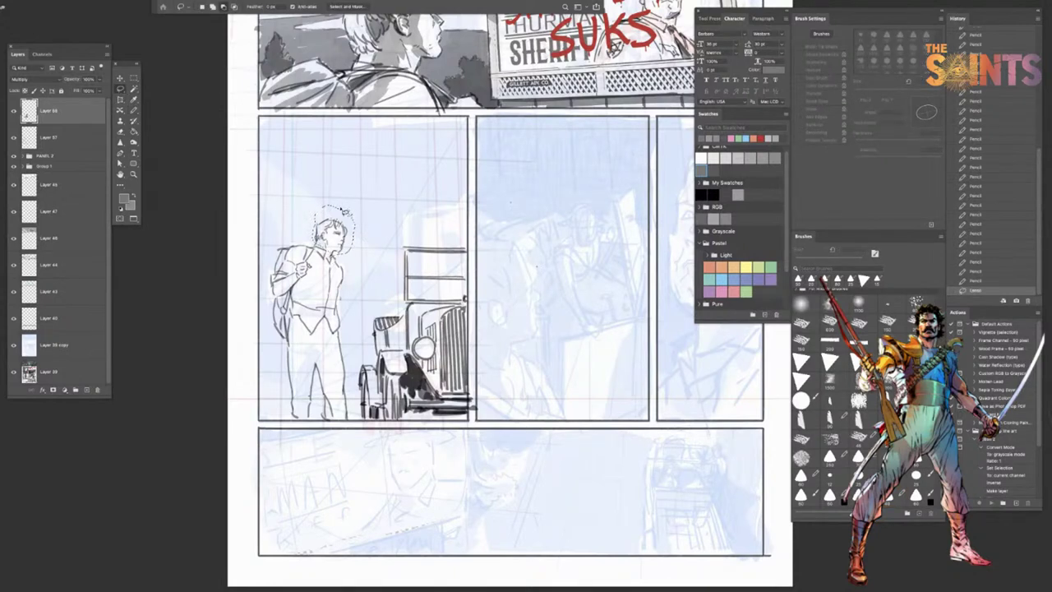
key(ctrl+u)
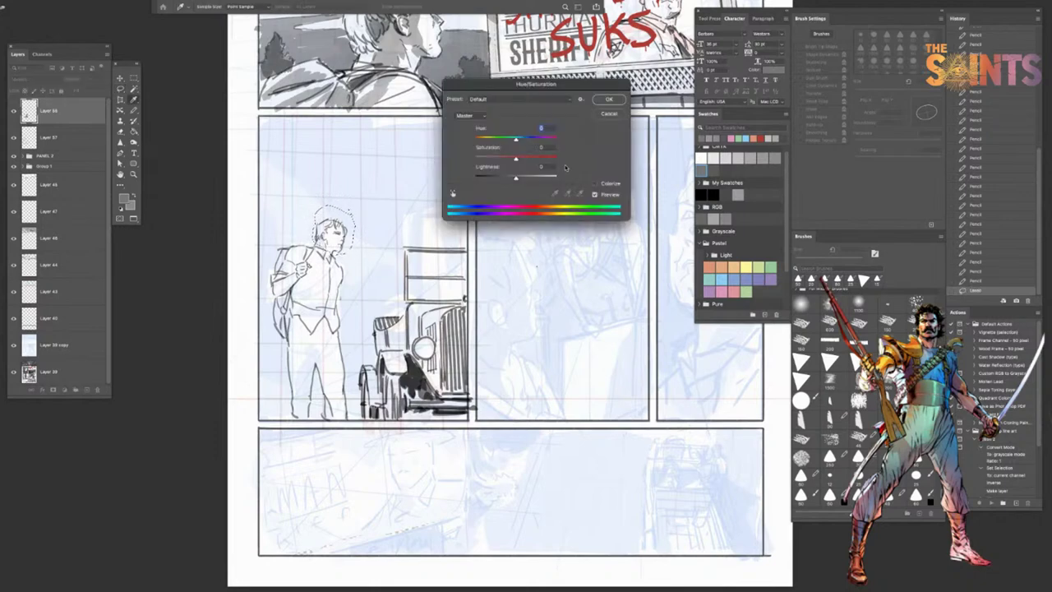
click(594, 184)
click(530, 142)
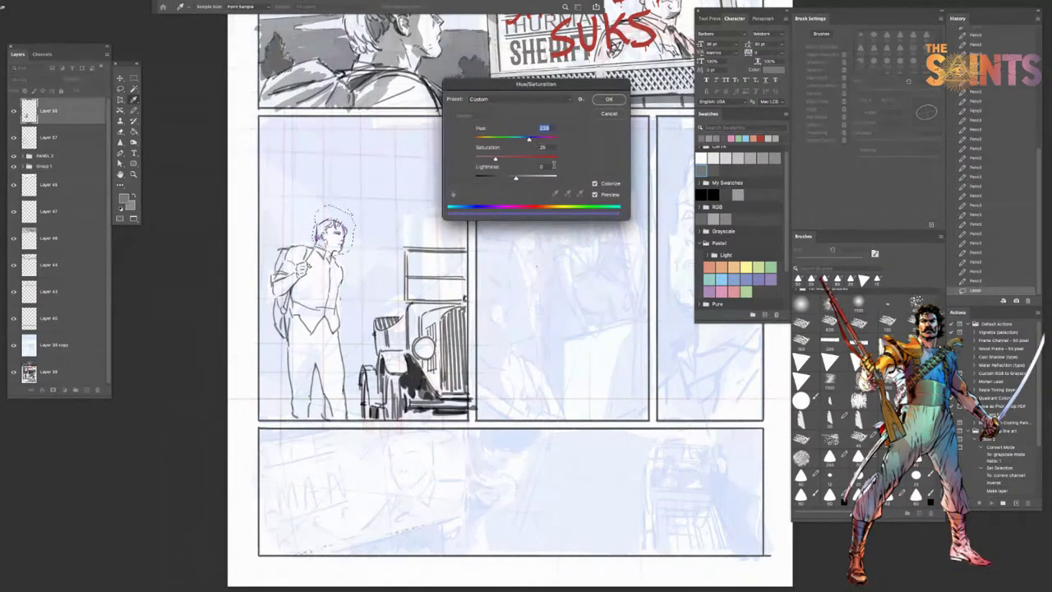
drag(516, 178, 552, 178)
click(621, 99)
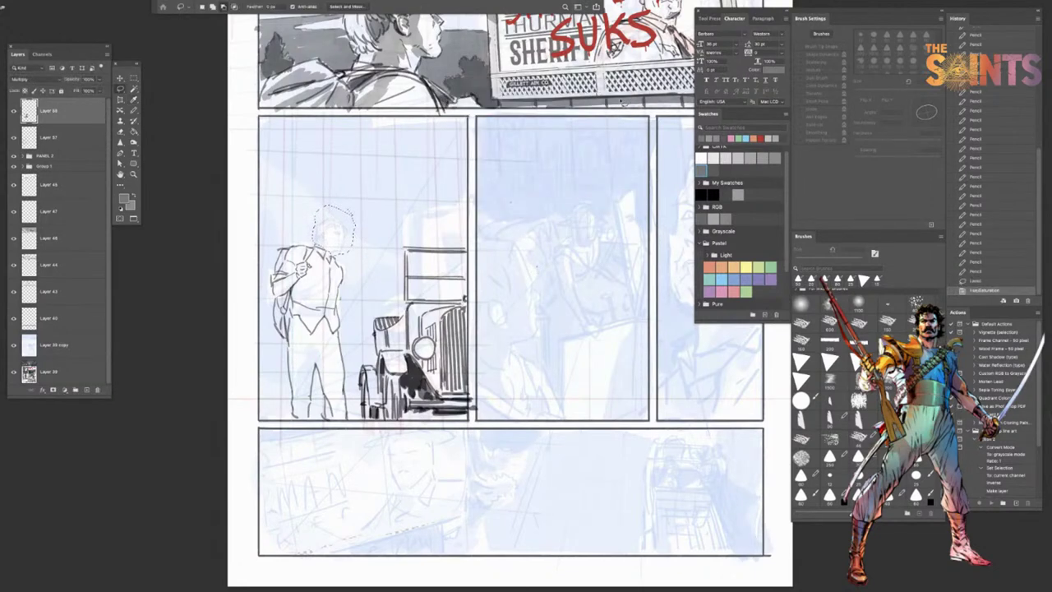
key(ctrl+d)
drag(476, 528, 494, 531)
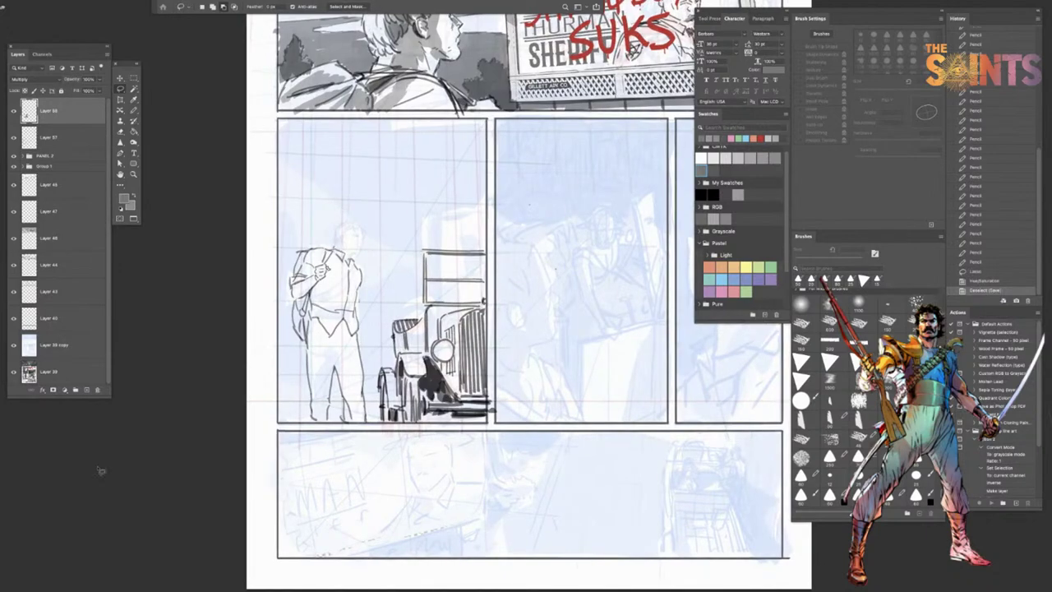
key(Tab)
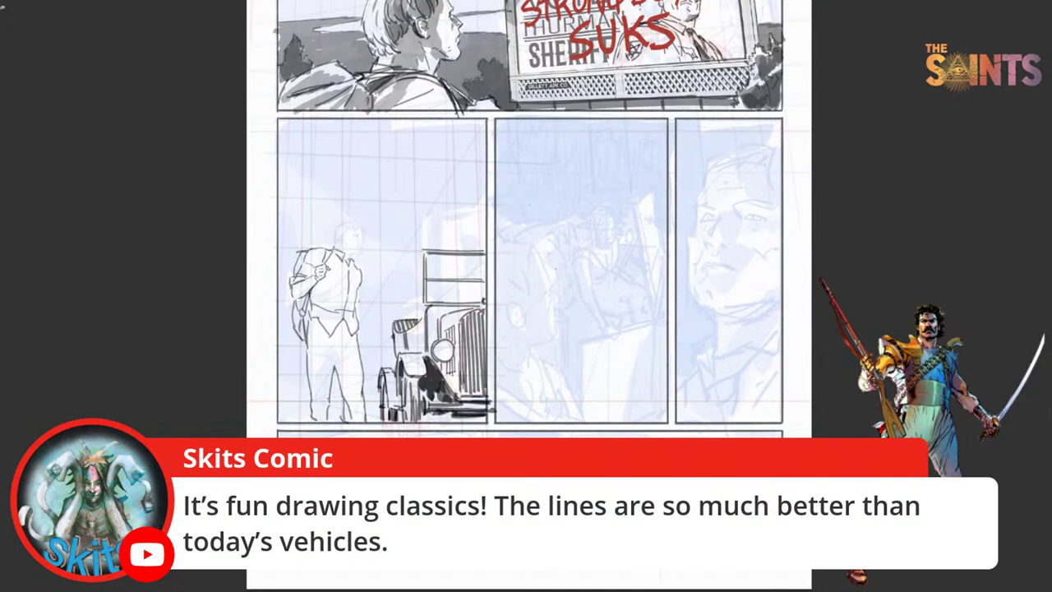
key(Tab)
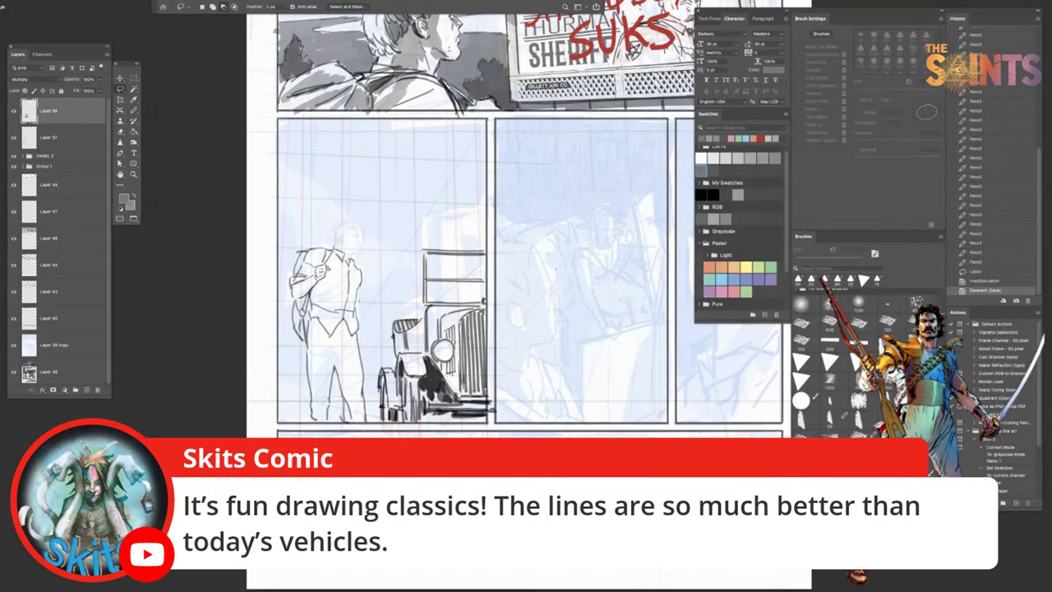
Step: Lasso the standing figure, scale it down slightly and reposition it a little lower beside the vehicle
key(l)
mouse_move(370, 212)
mouse_down()
mouse_move(290, 252)
mouse_move(287, 405)
mouse_move(306, 426)
mouse_move(372, 430)
mouse_move(381, 274)
mouse_move(376, 215)
mouse_up()
key(ctrl+t)
drag(357, 354, 355, 348)
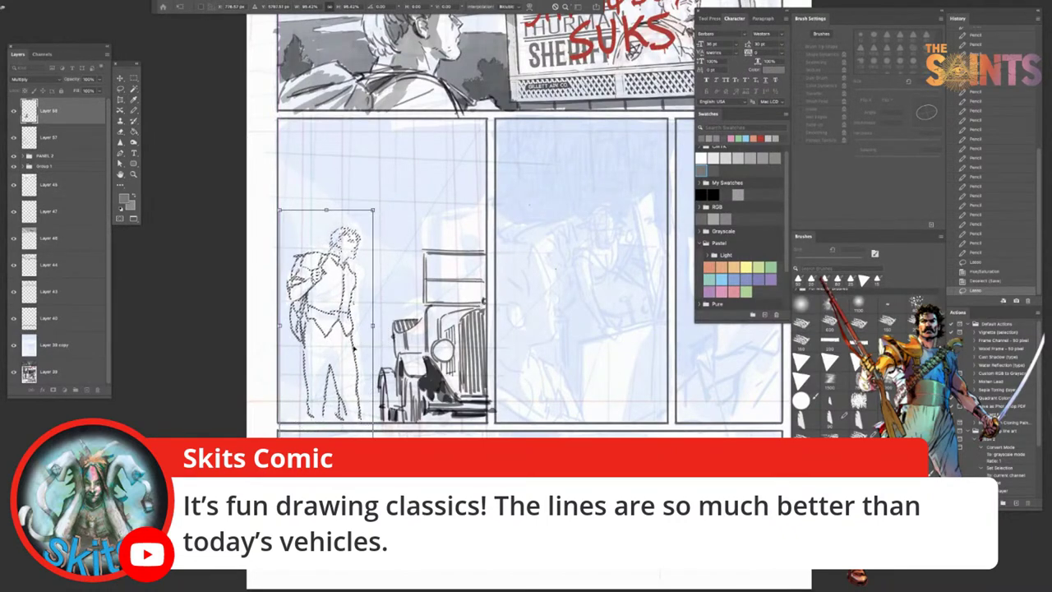
drag(374, 210, 372, 212)
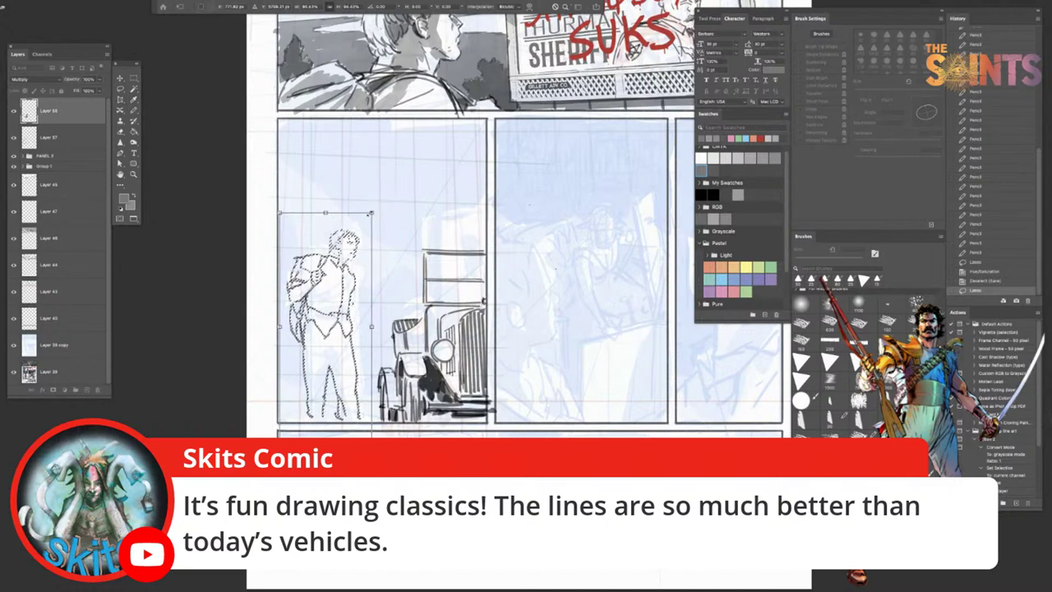
drag(349, 311, 350, 313)
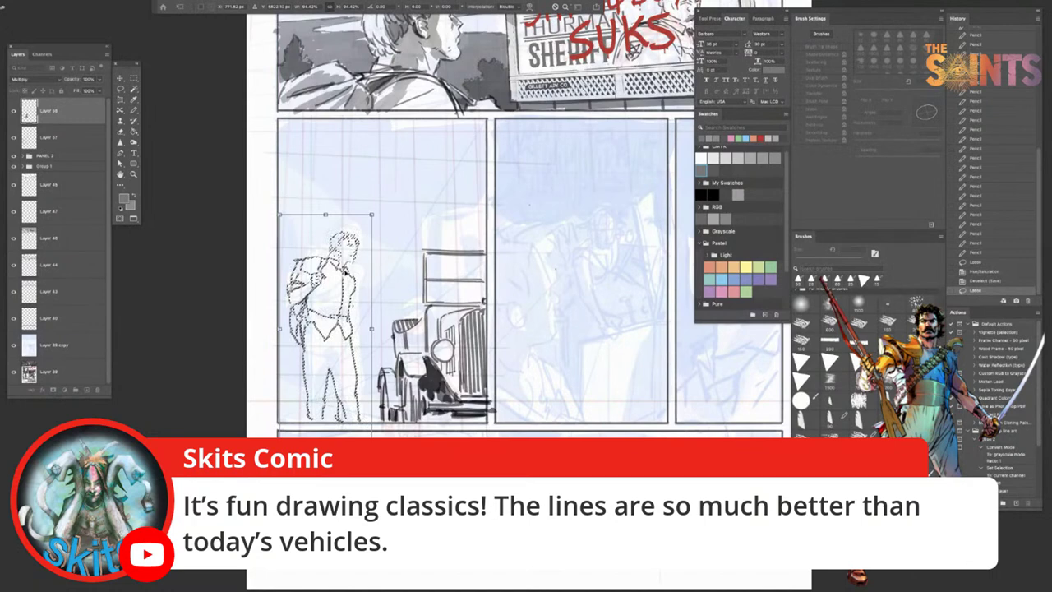
drag(348, 255, 350, 271)
key(Return)
key(ctrl+d)
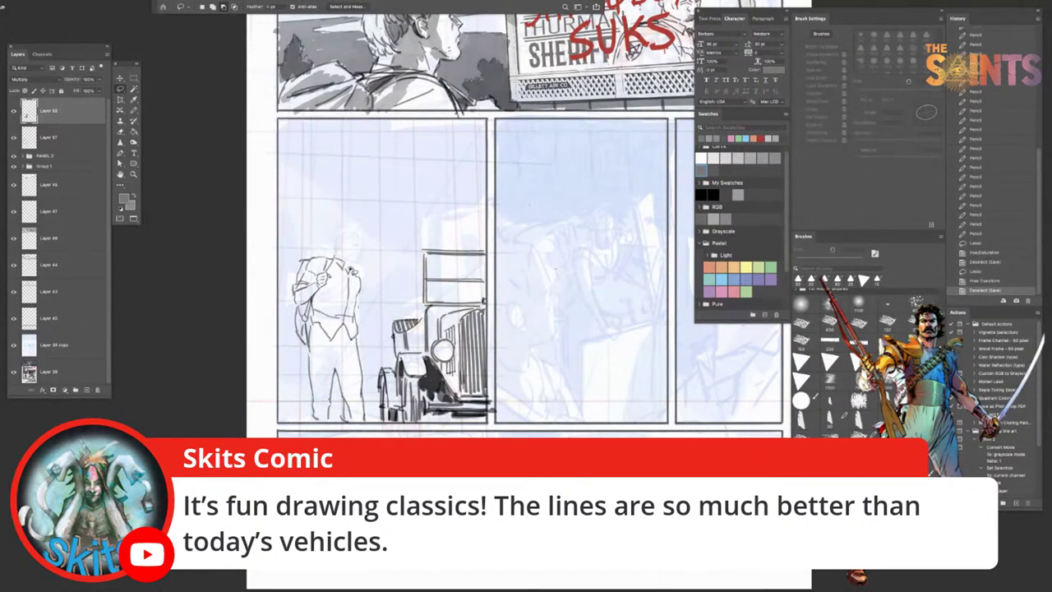
Step: Pencil the standing figure's new collar, neck, face profile and skull outline over the faded head
click(133, 109)
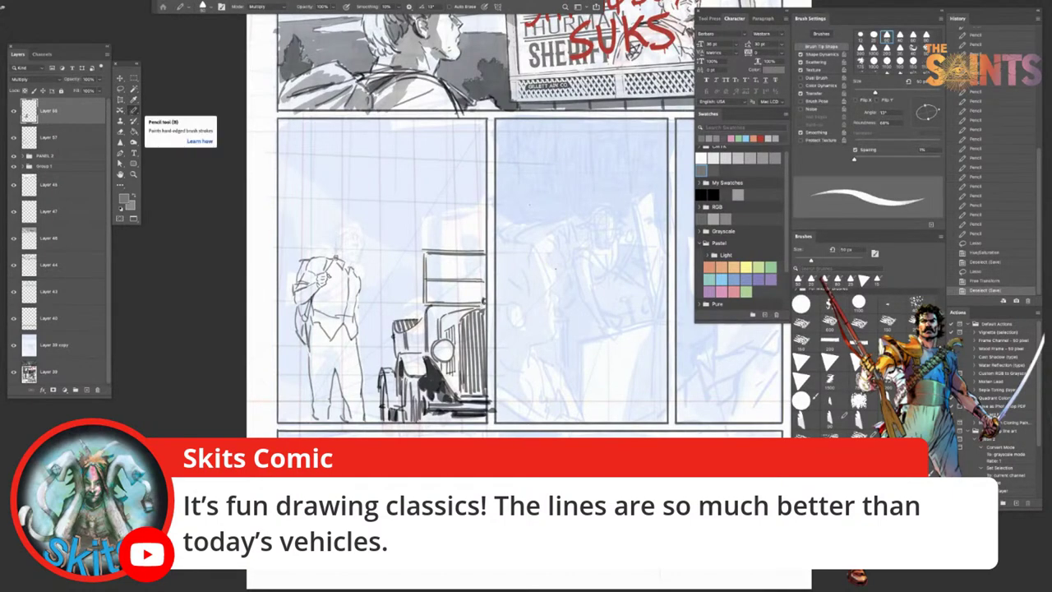
mouse_move(334, 258)
mouse_down()
mouse_move(337, 249)
mouse_move(348, 264)
mouse_move(355, 256)
mouse_up()
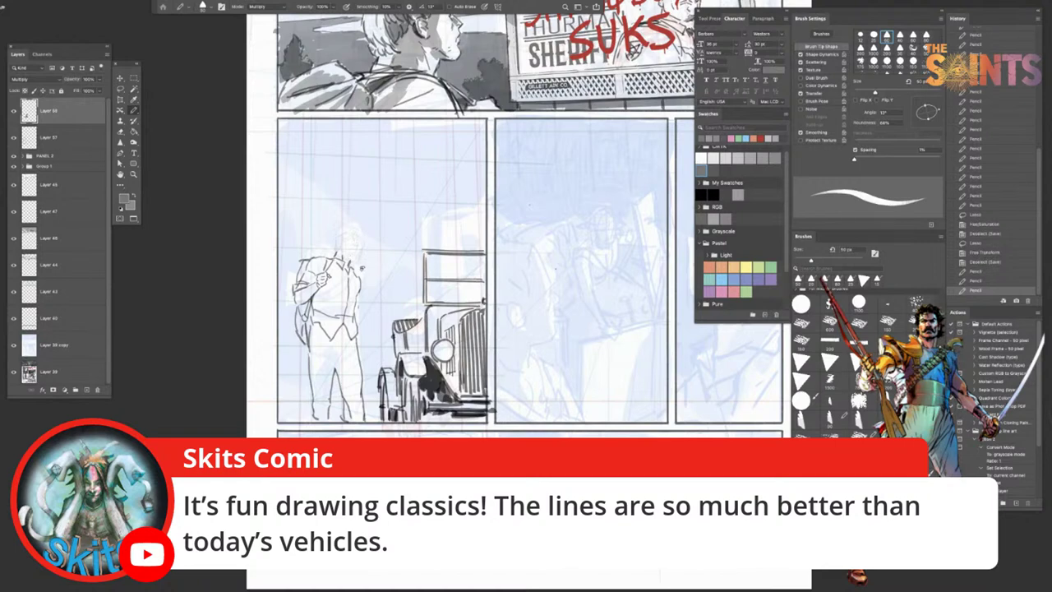
key(ctrl+z)
key(bracketleft)
key(bracketleft)
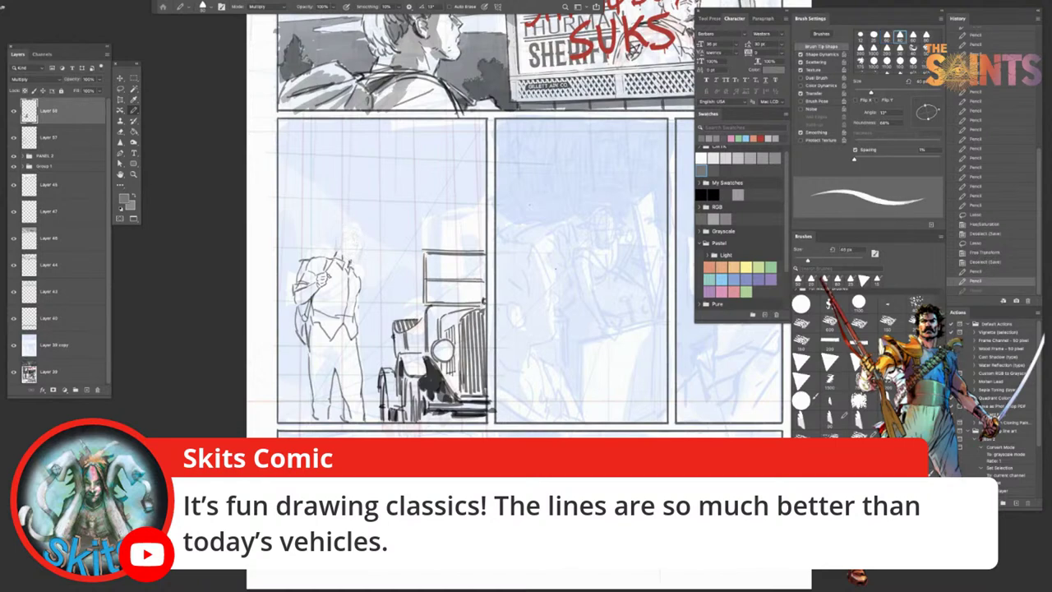
drag(350, 260, 359, 269)
click(353, 263)
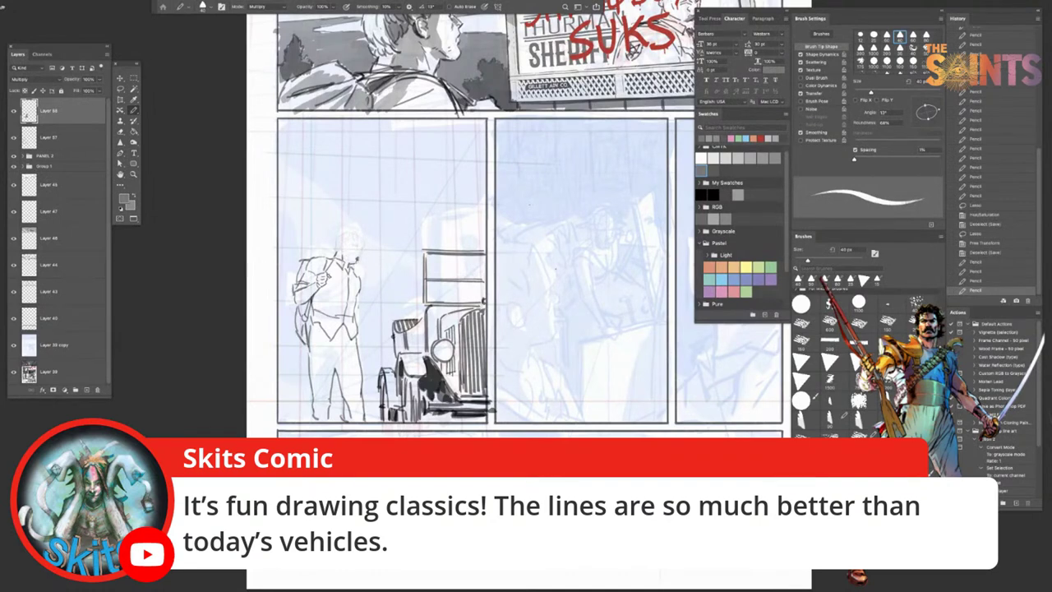
mouse_move(358, 250)
mouse_down()
mouse_move(359, 262)
mouse_move(360, 249)
mouse_up()
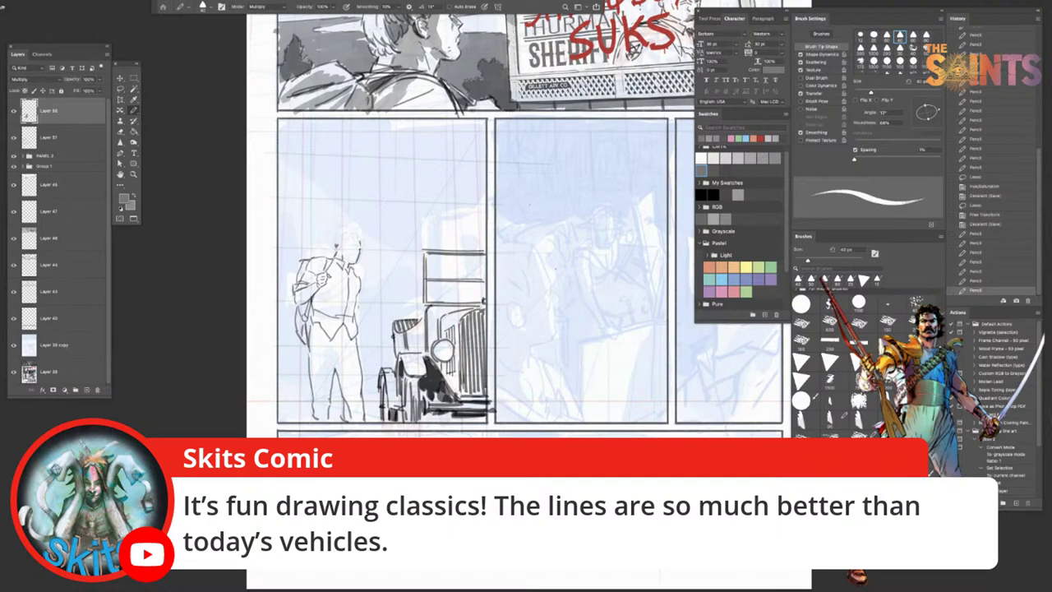
mouse_move(336, 245)
mouse_down()
mouse_move(356, 249)
mouse_move(351, 232)
mouse_up()
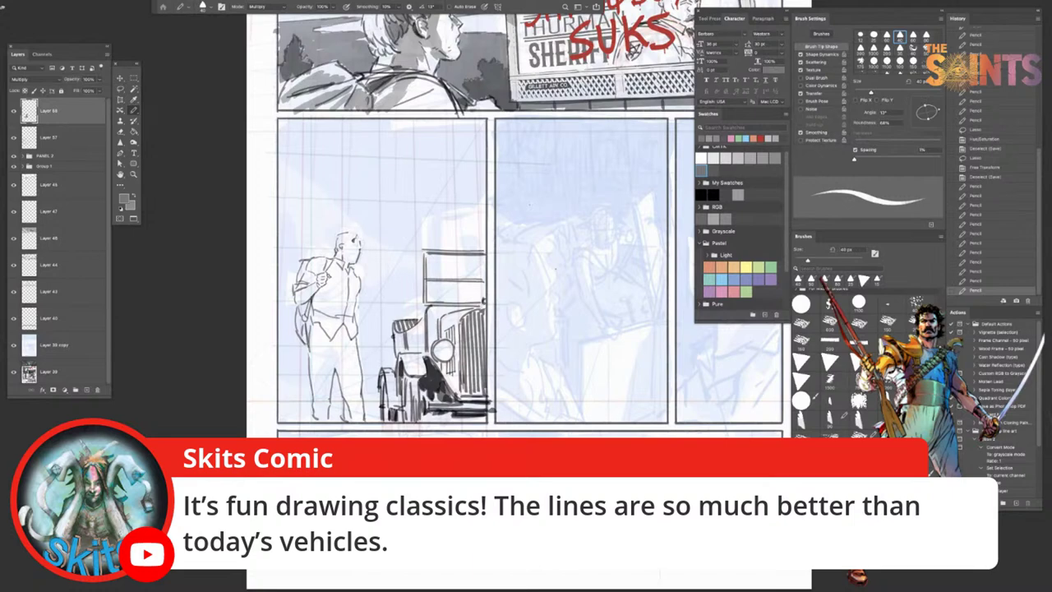
Step: Pencil the figure's hair and facial features, using a finer brush for the small details
drag(355, 241, 359, 240)
drag(356, 234, 358, 244)
key(super+z)
key([)
key([)
key([)
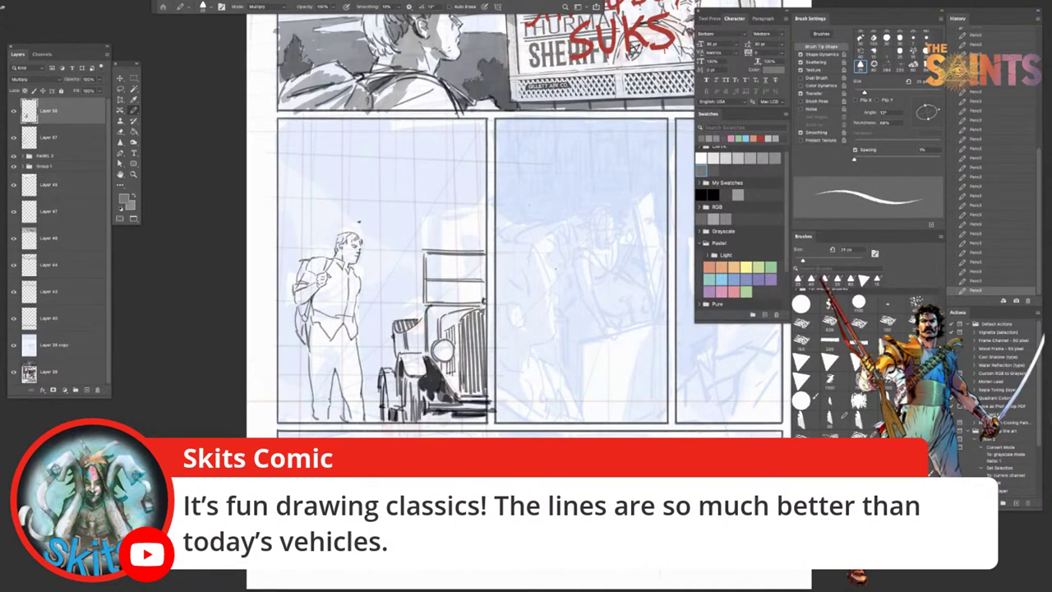
drag(345, 252, 352, 261)
key(l)
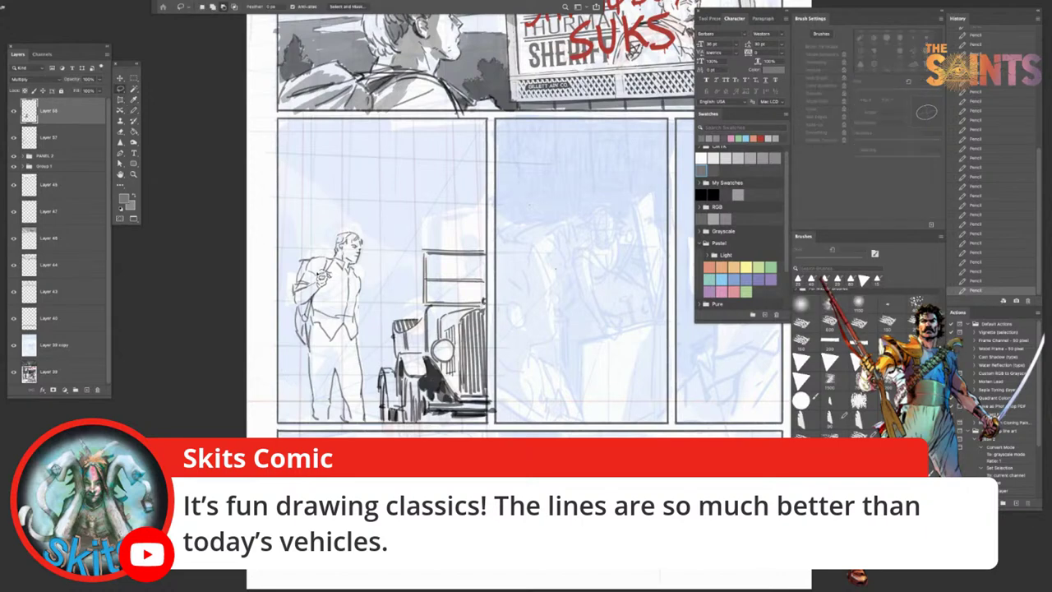
Step: Lasso the standing figure's hand on the backpack strap, scale it down slightly with Free Transform, and deselect
mouse_move(322, 268)
mouse_down()
mouse_move(315, 284)
mouse_move(332, 289)
mouse_move(336, 271)
mouse_move(322, 268)
mouse_move(336, 286)
mouse_up()
key(ctrl+t)
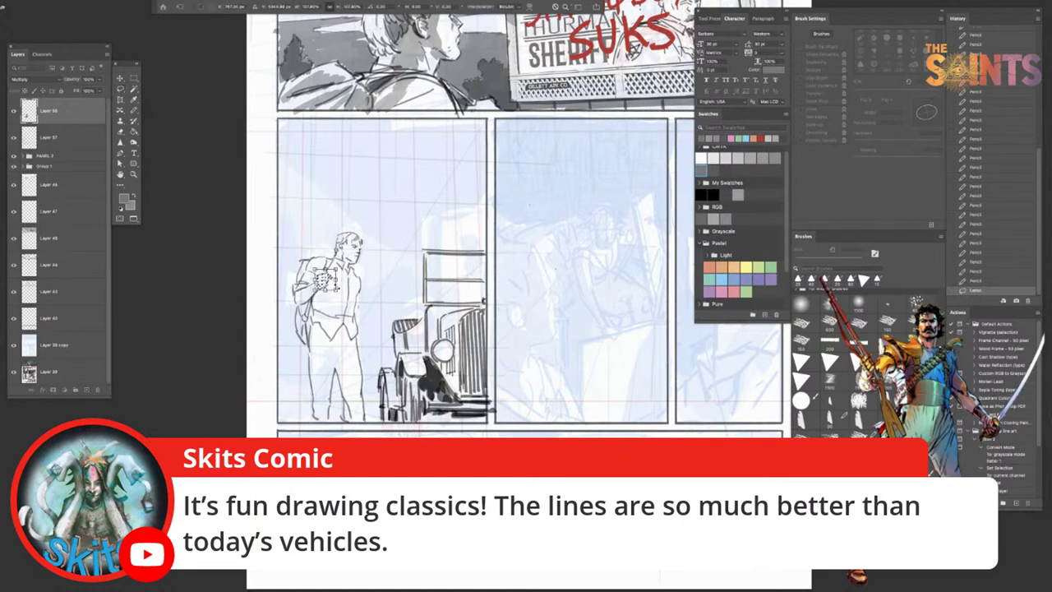
key(Return)
key(ctrl+d)
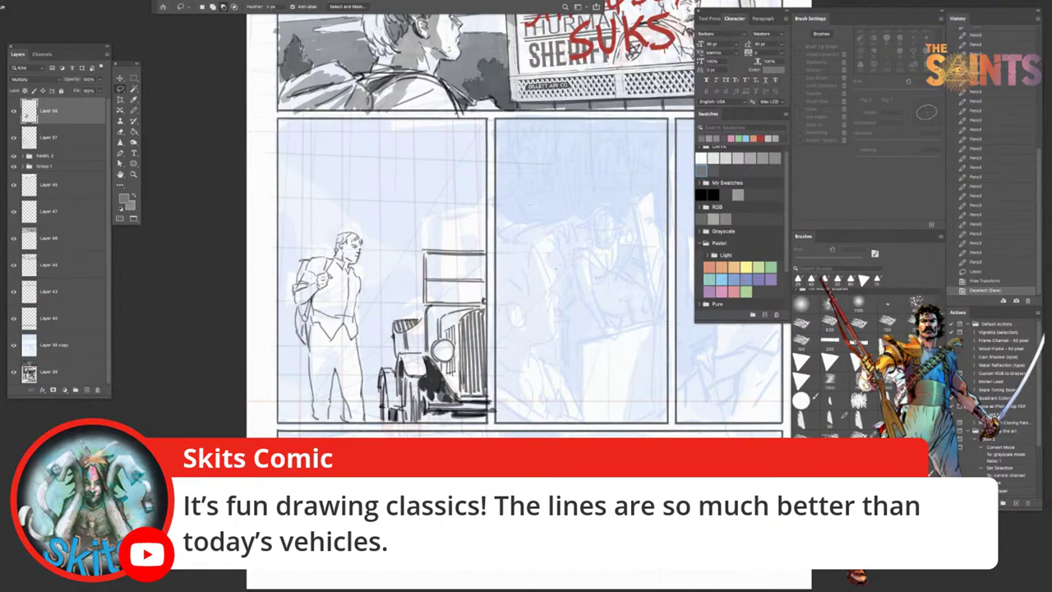
key(Tab)
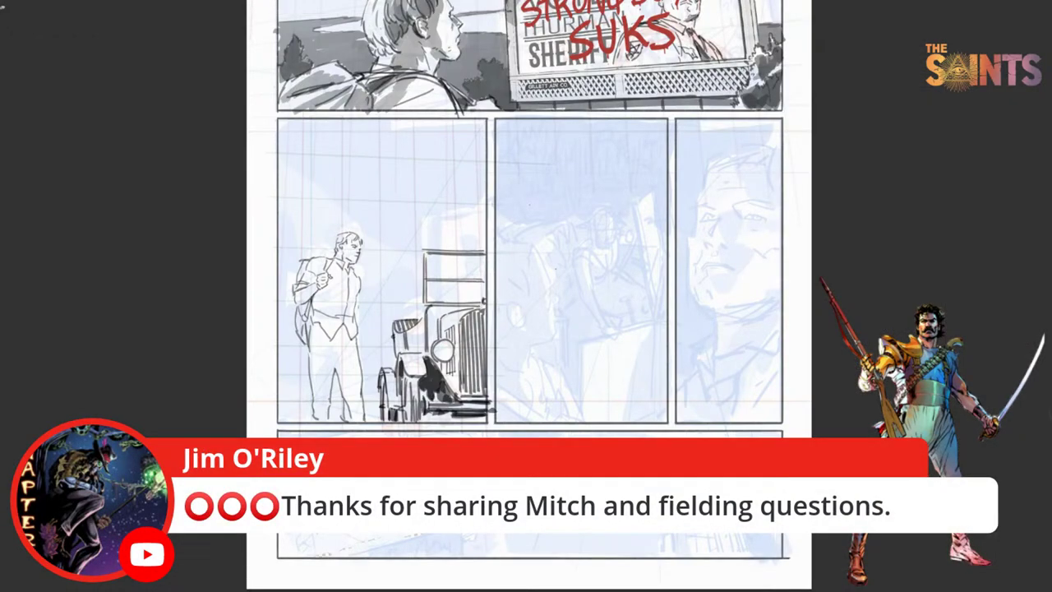
key(Tab)
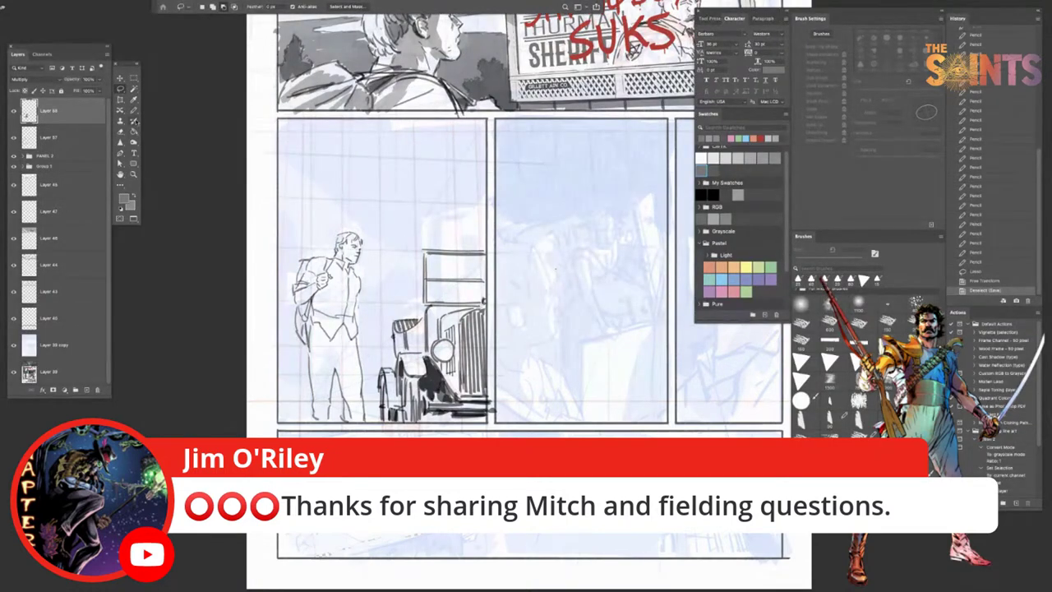
Step: Reinforce the standing figure's outer leg, shirt front and hair outlines with the Pencil tool
click(134, 112)
drag(358, 342, 364, 418)
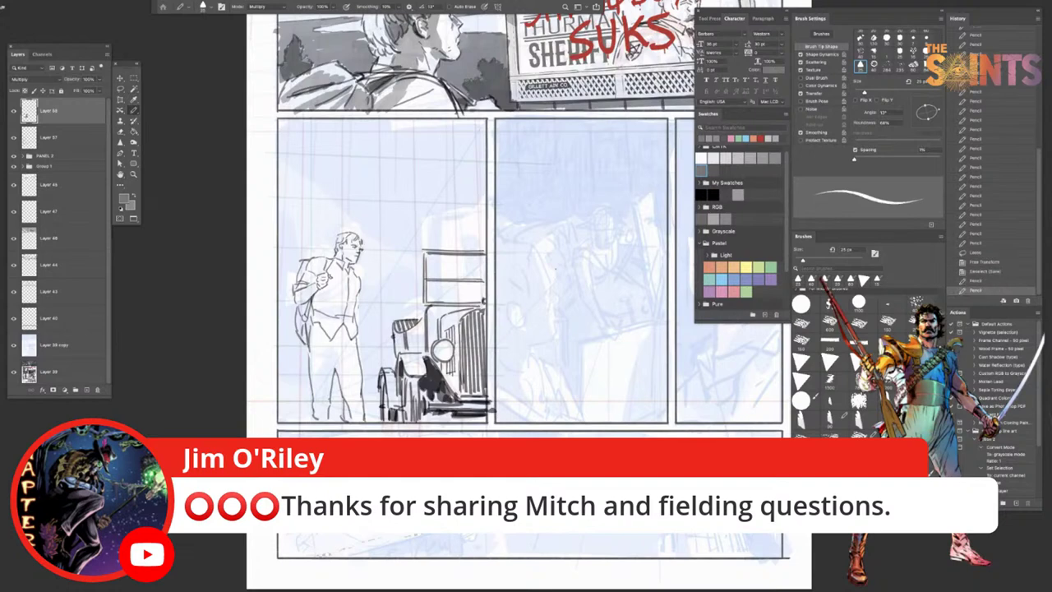
click(370, 236)
drag(358, 265, 360, 285)
drag(357, 236, 360, 248)
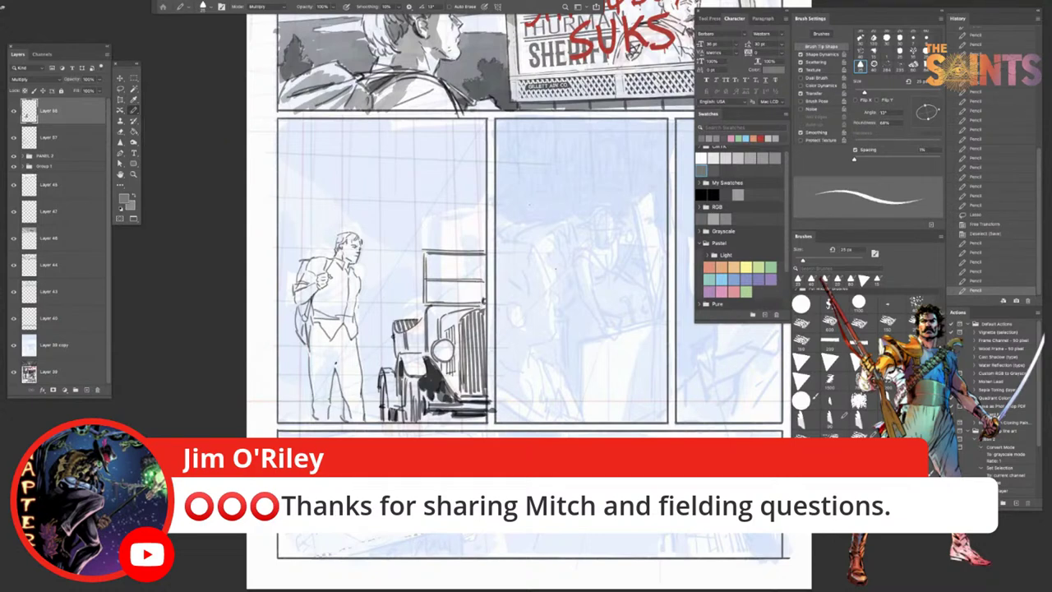
Step: Pencil folds and waist details on the standing figure's trousers and refine the shirt front, undoing stray strokes
drag(336, 348, 344, 354)
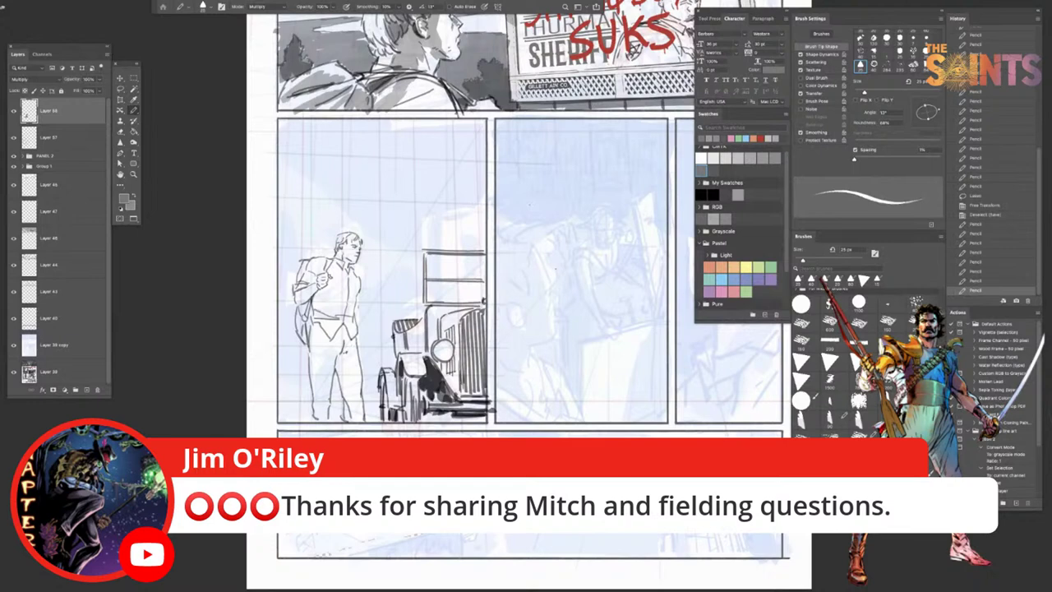
mouse_move(346, 351)
mouse_down()
mouse_move(355, 338)
mouse_move(346, 354)
mouse_up()
key(ctrl+z)
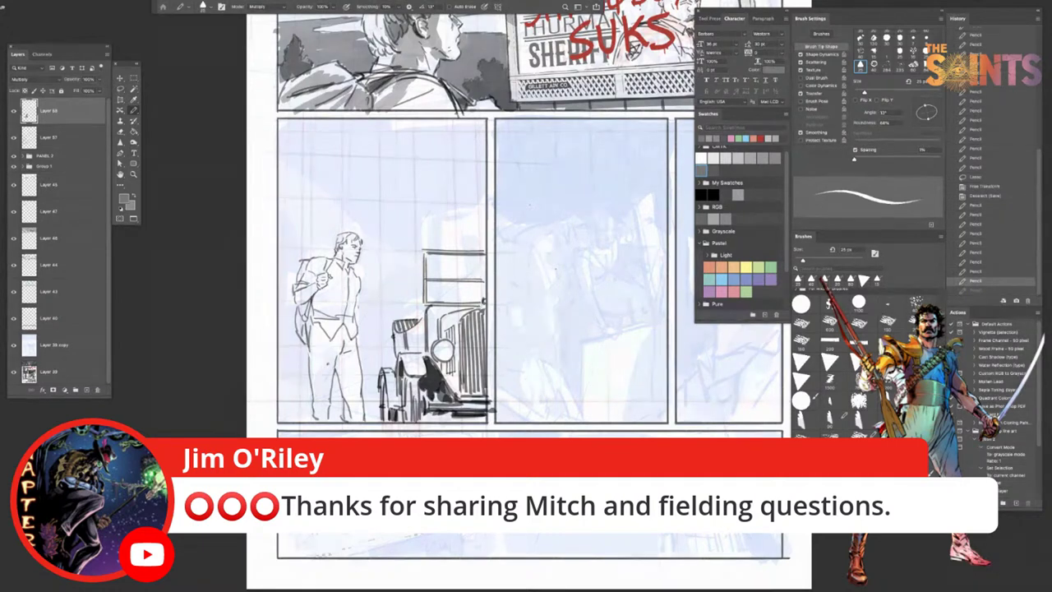
drag(331, 366, 320, 420)
key(ctrl+z)
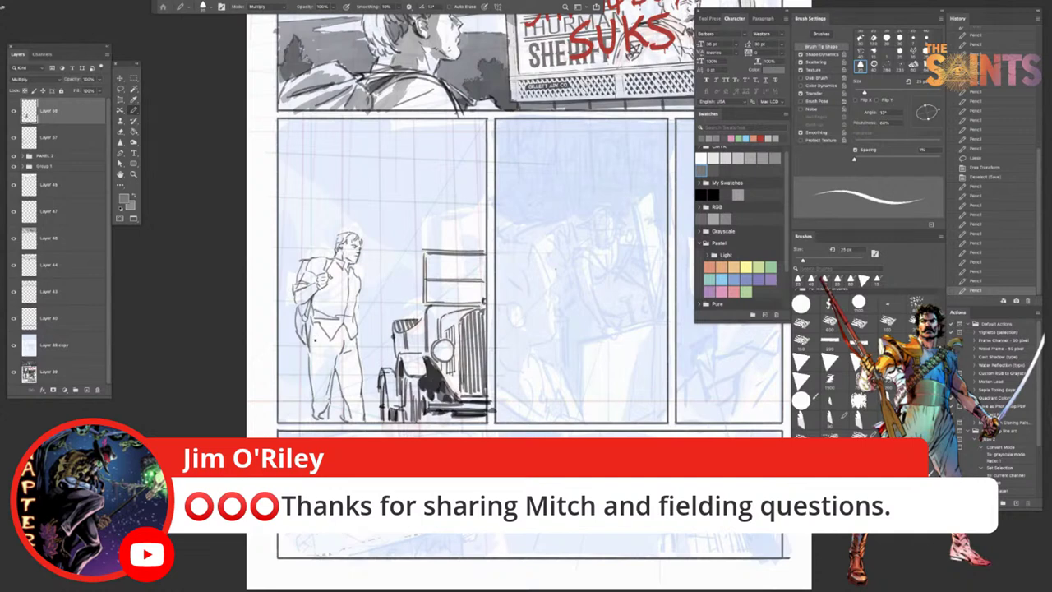
mouse_move(312, 331)
mouse_down()
mouse_move(316, 341)
mouse_move(359, 327)
mouse_move(363, 310)
mouse_move(359, 340)
mouse_up()
drag(359, 335, 361, 345)
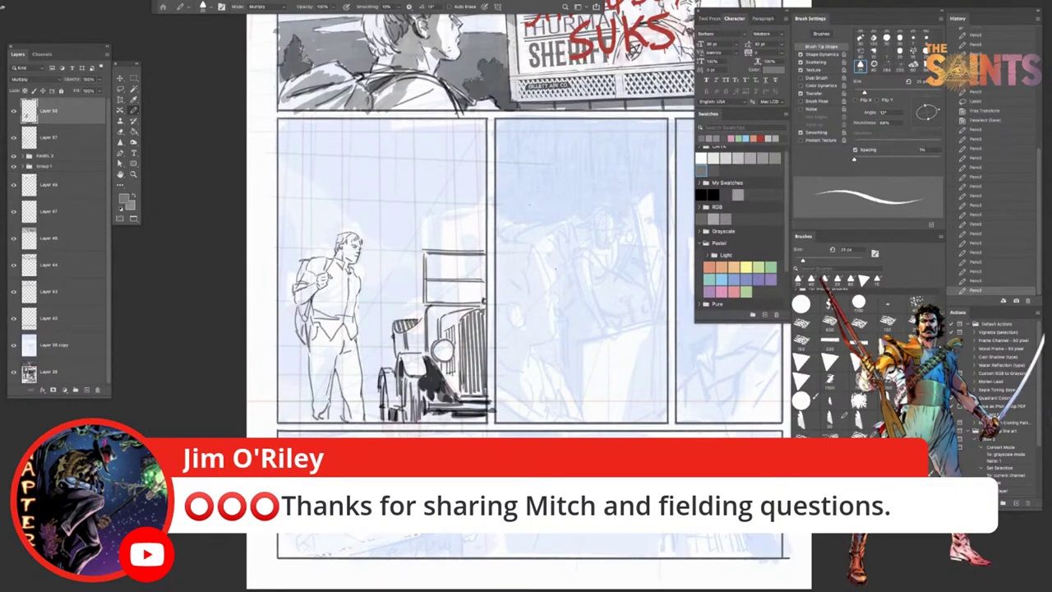
drag(357, 257, 354, 284)
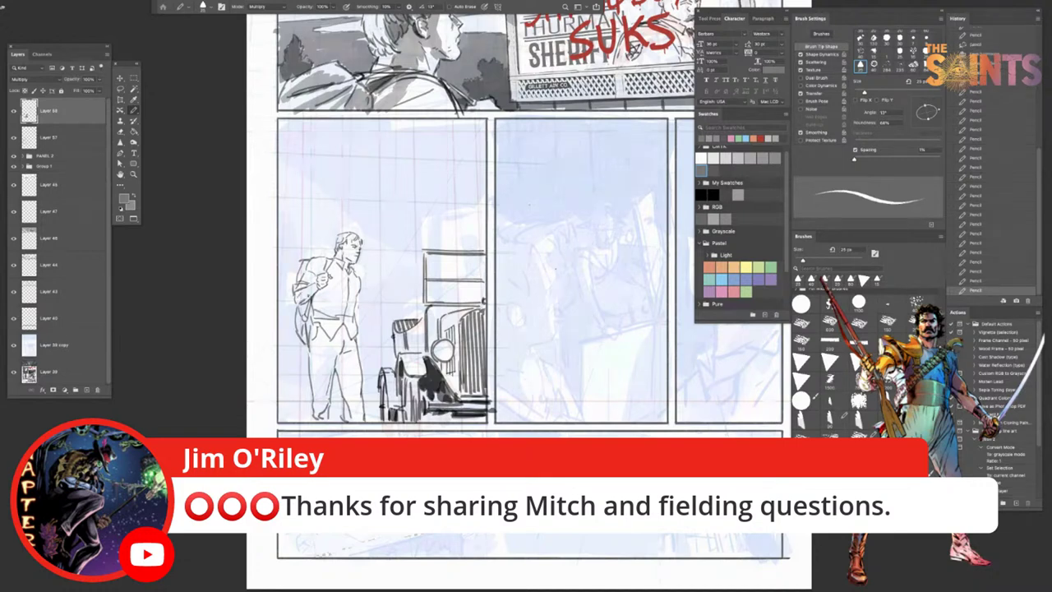
Step: Try pencil strokes on the vehicle's front wheel and fender, undo the unwanted ones, and save the page
mouse_move(182, 590)
drag(417, 377, 417, 420)
key(super+z)
mouse_move(419, 382)
mouse_down()
mouse_move(420, 425)
mouse_move(410, 402)
mouse_up()
key(super+z)
key(super+z)
key(super+z)
key(super+z)
key(super+s)
Step: Pencil the vehicle's rear wheel and seat area, enlarging the brush to 45 px for heavier strokes
drag(386, 541, 394, 538)
drag(391, 366, 386, 375)
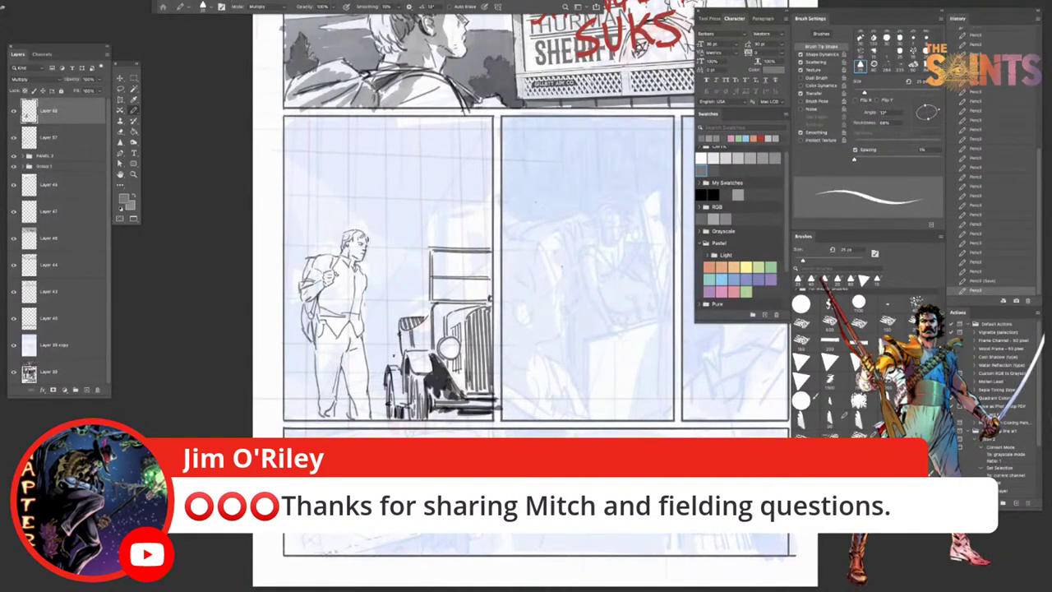
drag(400, 333, 396, 364)
key(])
key(])
key(])
key(])
drag(393, 340, 400, 345)
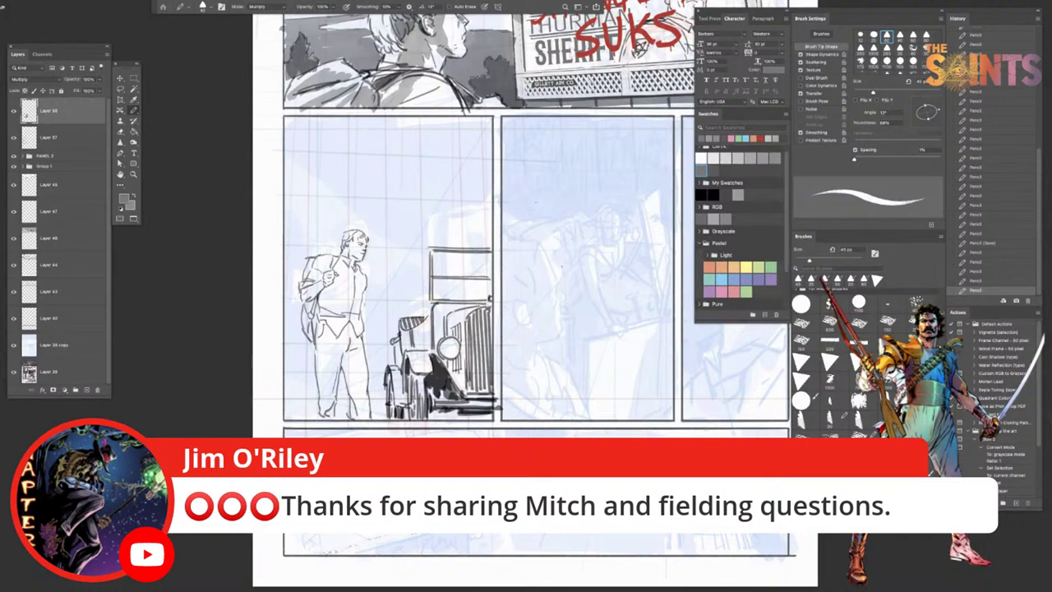
drag(393, 341, 402, 334)
key(Tab)
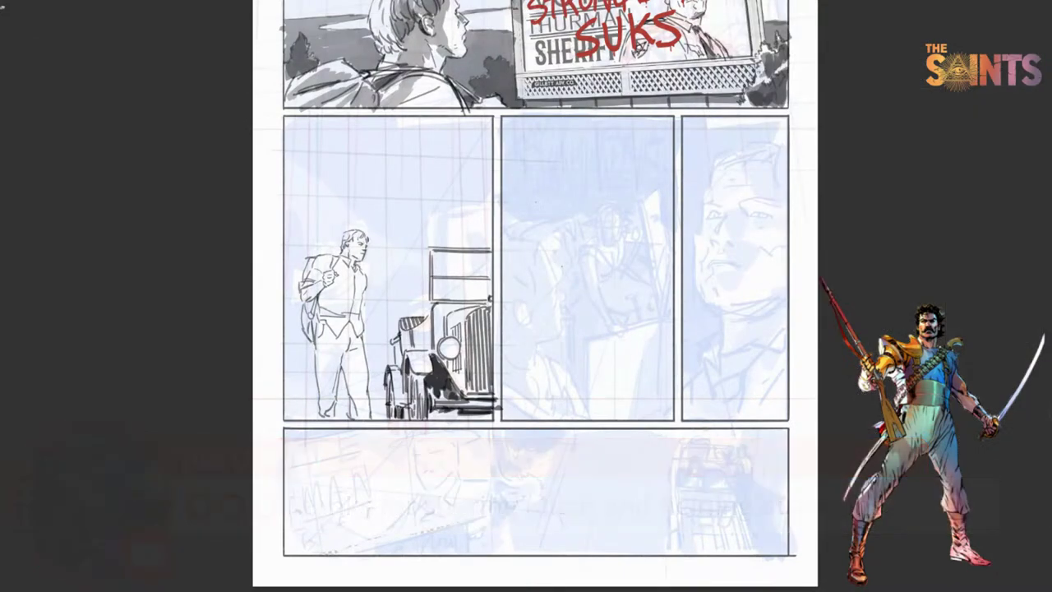
key(Tab)
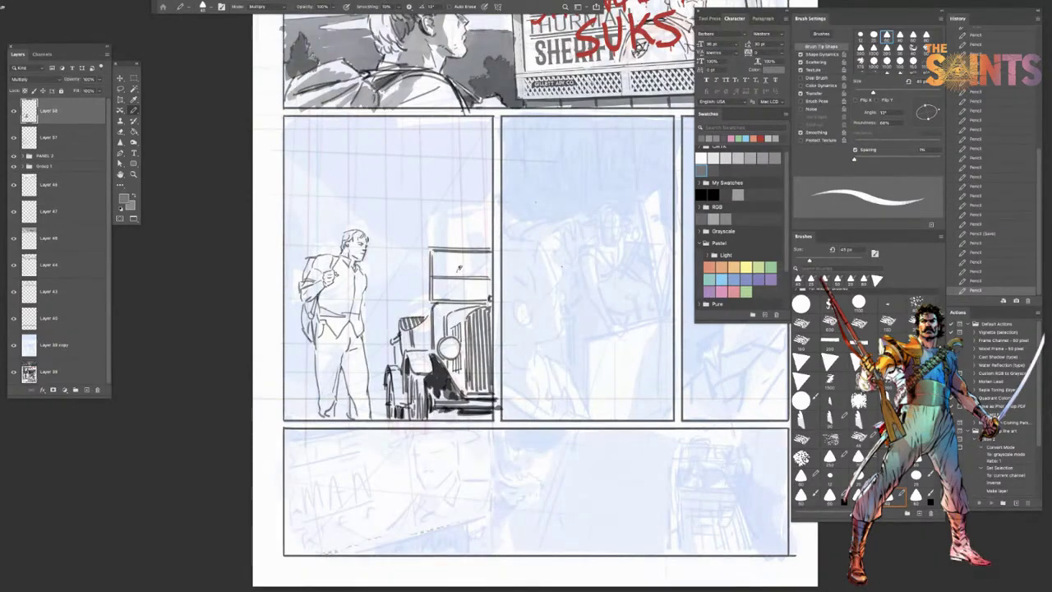
Step: Pencil a driver's hat, head and shoulders behind the vehicle's windshield, undoing and redrawing misplaced strokes
mouse_move(457, 270)
mouse_down()
mouse_move(472, 272)
mouse_move(454, 286)
mouse_move(469, 281)
mouse_up()
drag(459, 276, 468, 282)
key(ctrl+z)
key(ctrl+z)
key(ctrl+z)
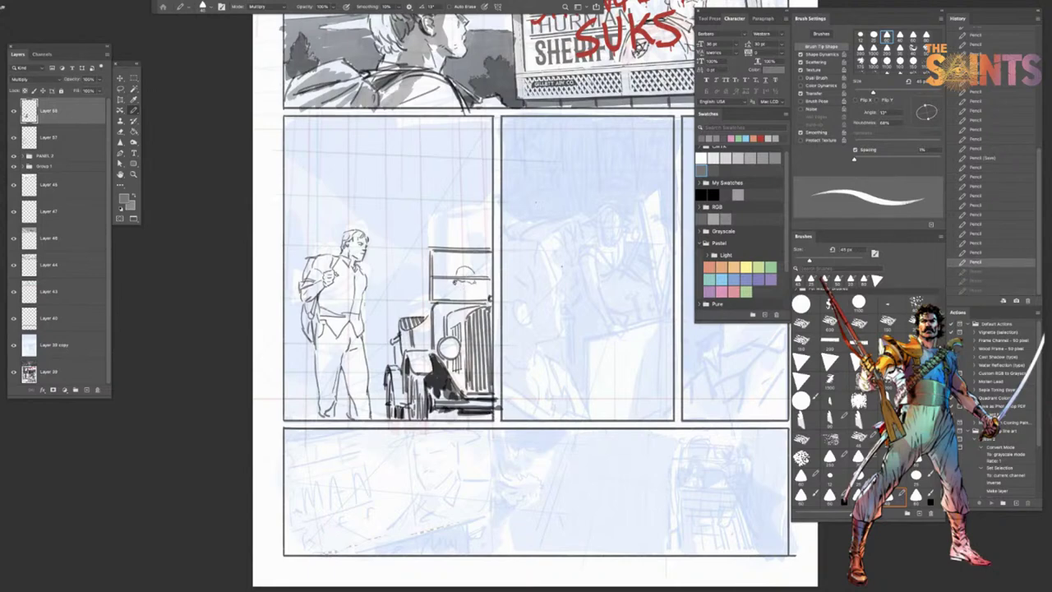
mouse_move(462, 276)
mouse_down()
mouse_move(461, 293)
mouse_move(474, 283)
mouse_up()
mouse_move(472, 284)
mouse_down()
mouse_move(487, 293)
mouse_move(470, 299)
mouse_up()
key(super+z)
key(ctrl+z)
drag(468, 298, 490, 291)
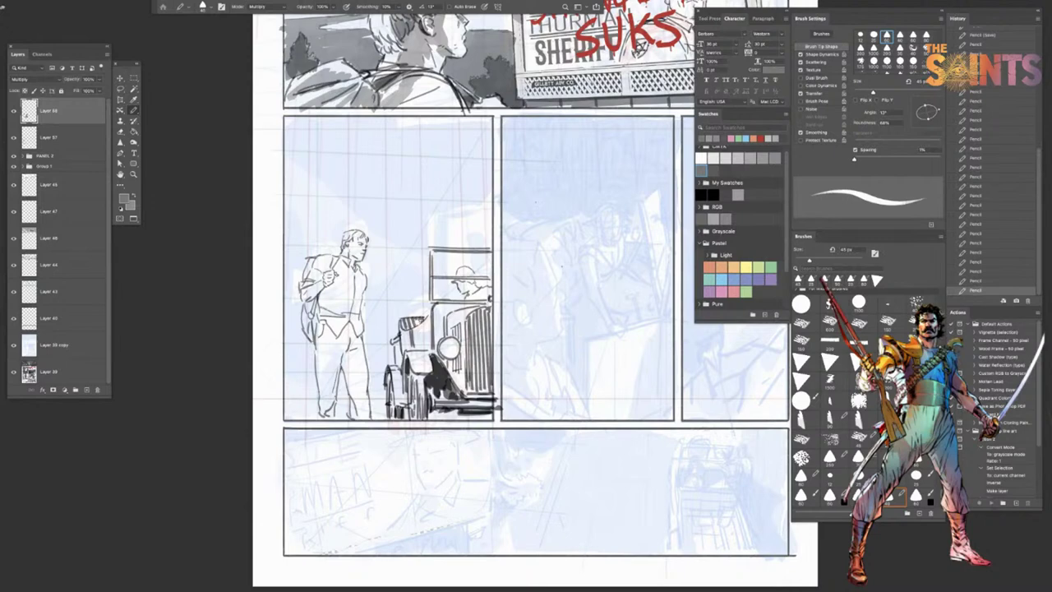
Step: Retouch the upper edge of the vehicle's seat beside the hood, undoing the trial strokes and redrawing the line
key(ctrl+z)
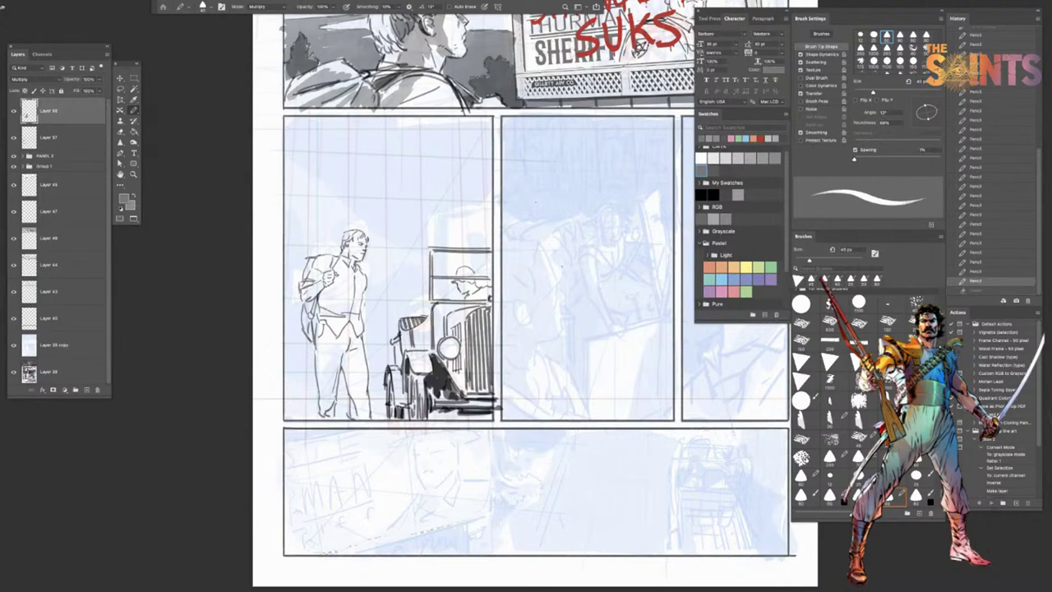
drag(424, 319, 426, 315)
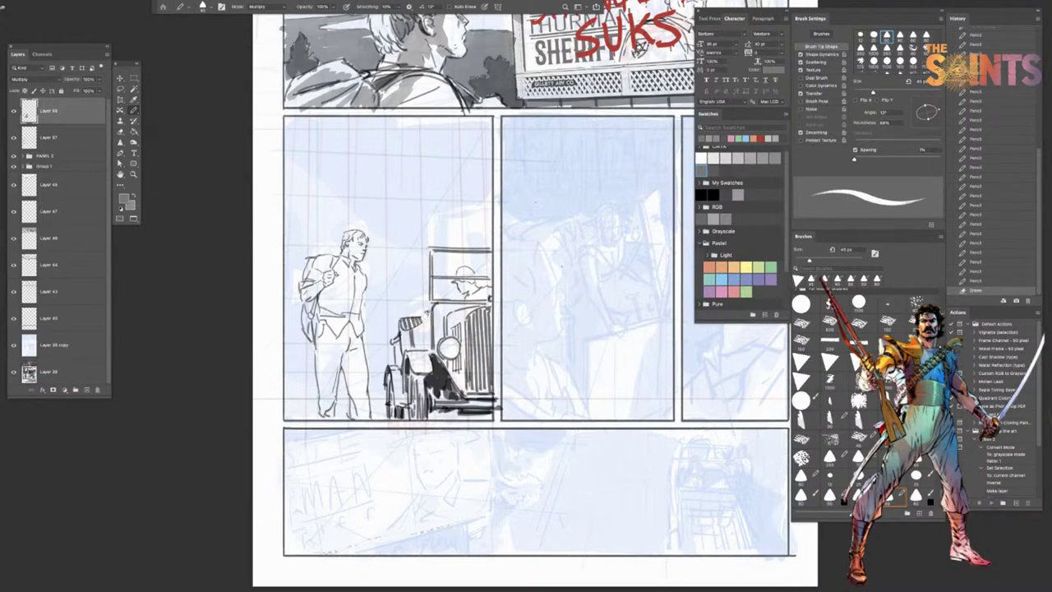
key(ctrl+z)
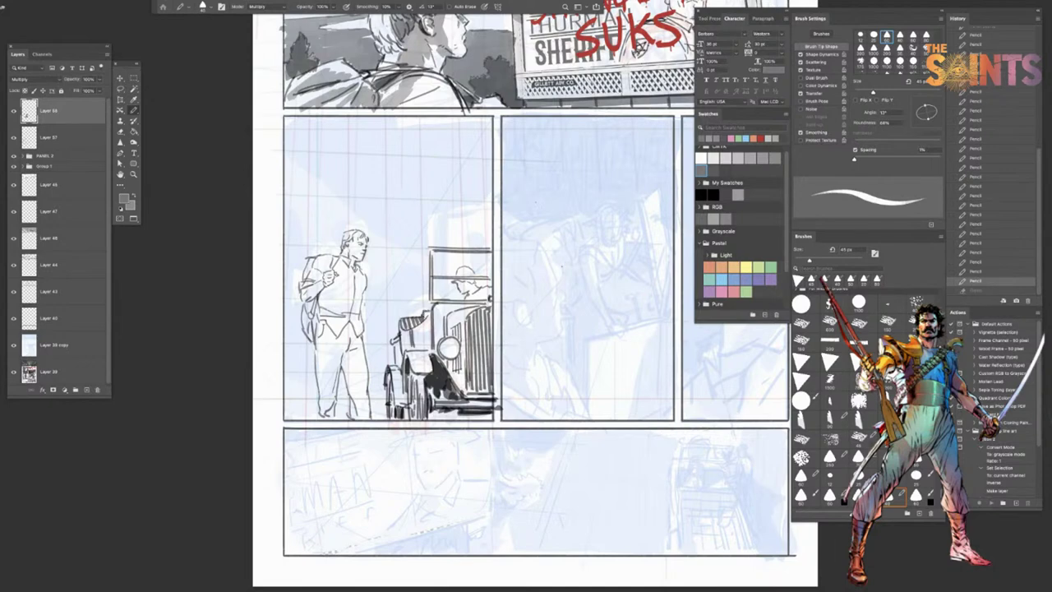
key(b)
drag(423, 321, 429, 313)
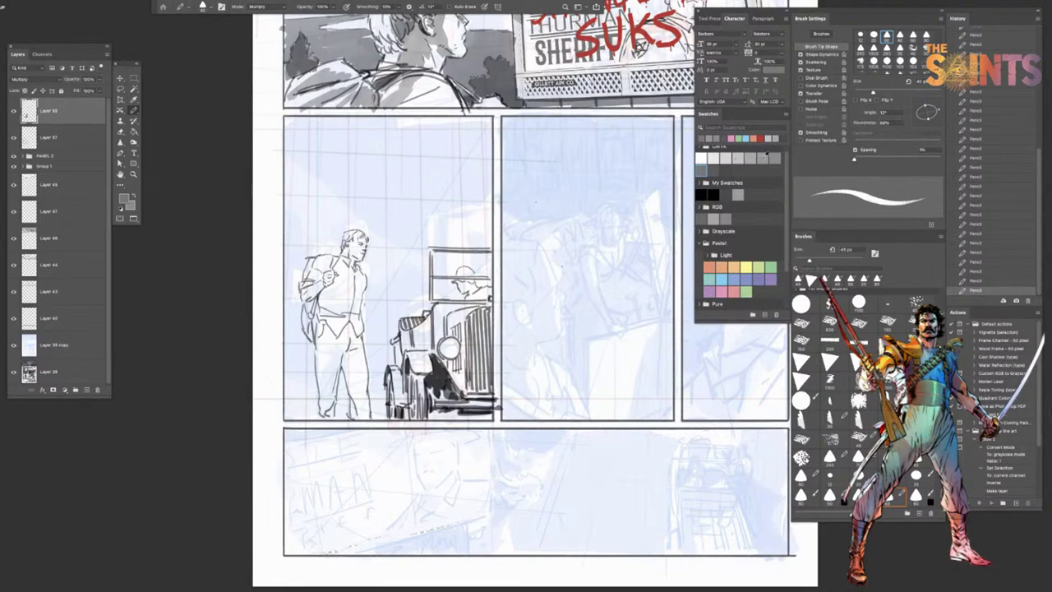
Step: Shade the driver's hat, head and shoulders as a flat gray silhouette using a larger pencil brush
key(bracketright)
key(bracketright)
key(bracketright)
key(bracketright)
key(bracketright)
key(bracketright)
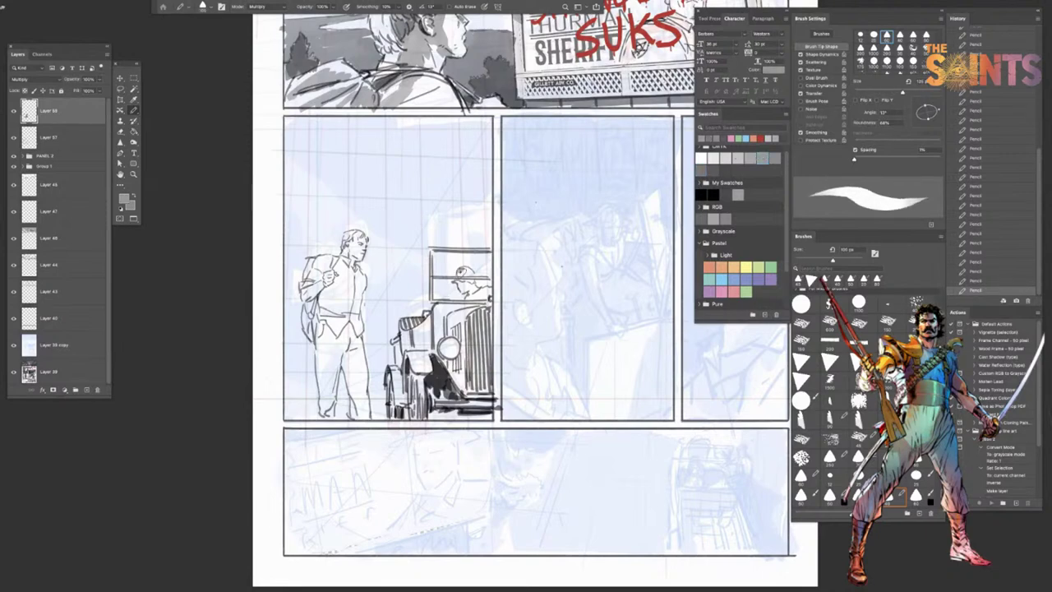
mouse_move(459, 270)
mouse_down()
mouse_move(473, 282)
mouse_move(460, 281)
mouse_move(476, 282)
mouse_move(460, 286)
mouse_up()
key(bracketright)
mouse_move(468, 285)
mouse_down()
mouse_move(472, 296)
mouse_move(486, 293)
mouse_up()
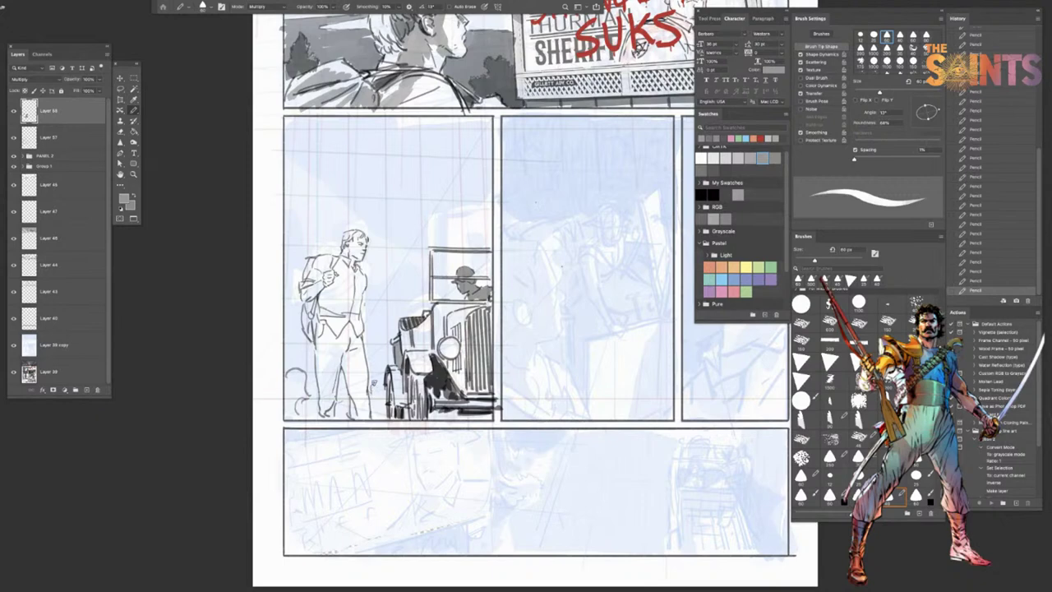
key(super+z)
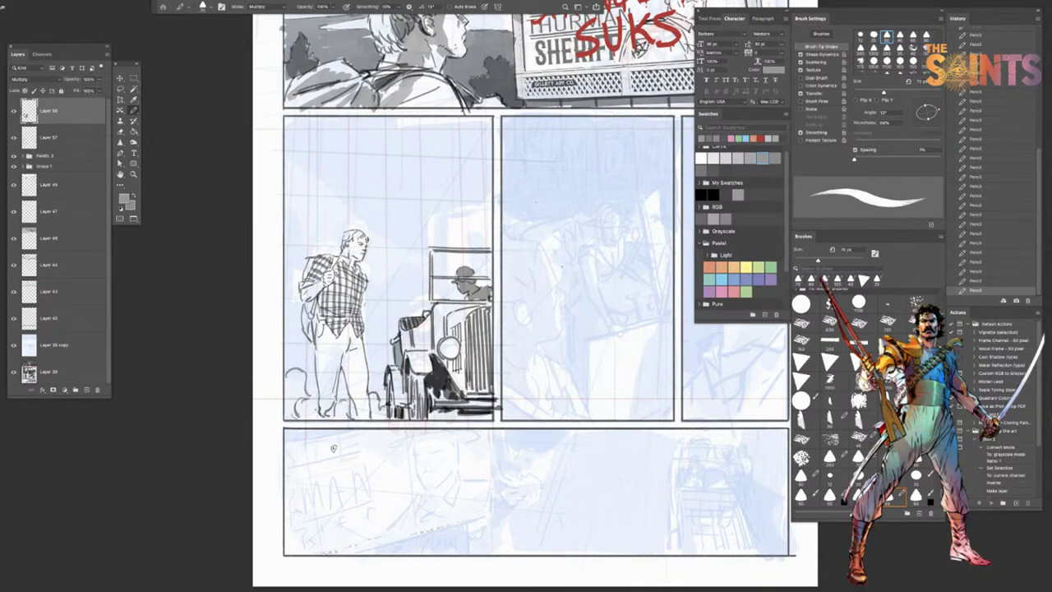
Step: Choose a darker gray swatch, reduce the brush to 30 px and draw the standing man's forearm below the plaid sleeve
key([)
click(773, 156)
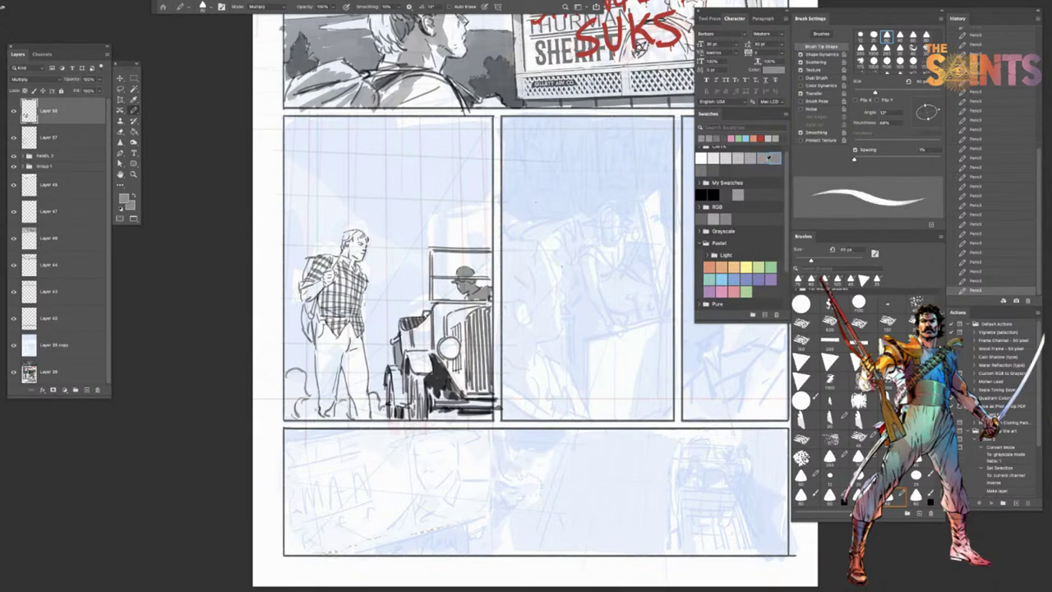
key(bracketleft)
key(bracketleft)
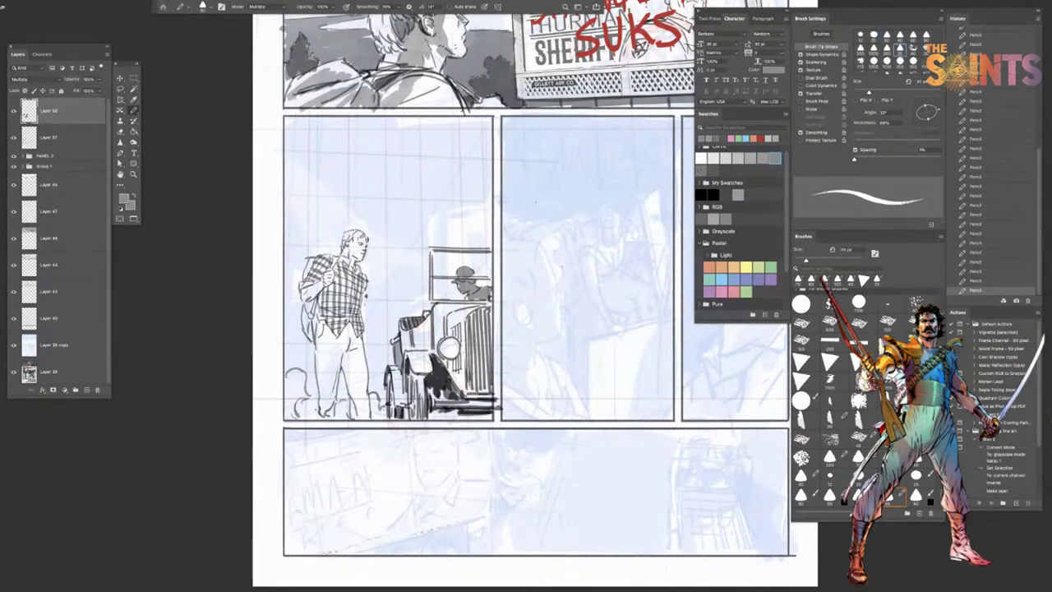
drag(366, 305, 369, 312)
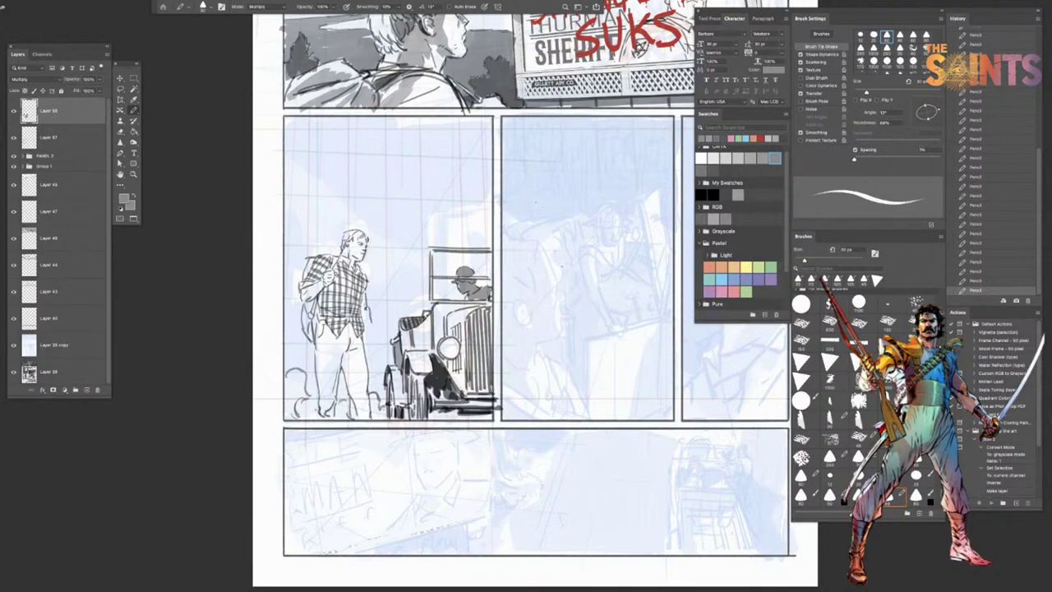
key(ctrl+z)
drag(370, 317, 375, 338)
key(ctrl+z)
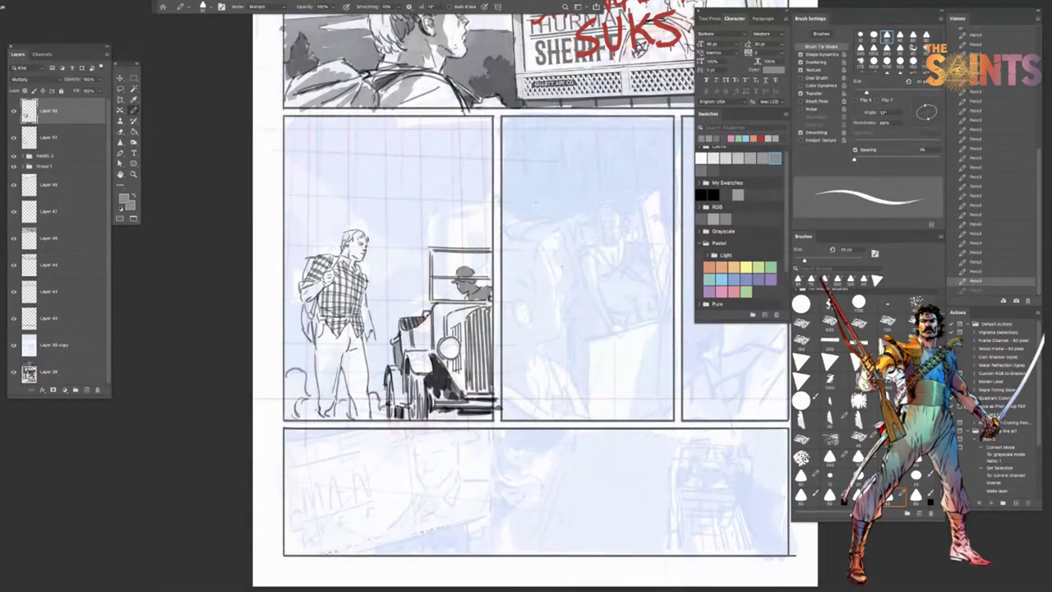
drag(371, 322, 374, 334)
Step: Rework the standing man's lowered hand with short gray pencil strokes, undoing the unwanted ones
drag(581, 96, 525, 204)
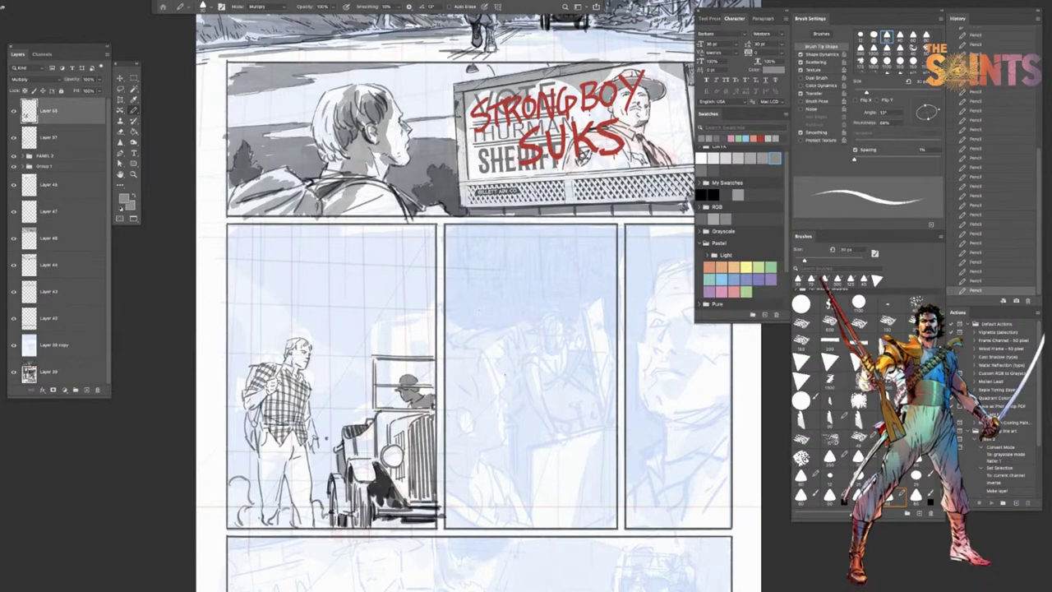
key(super+z)
drag(315, 442, 318, 452)
key(super+z)
key(super+z)
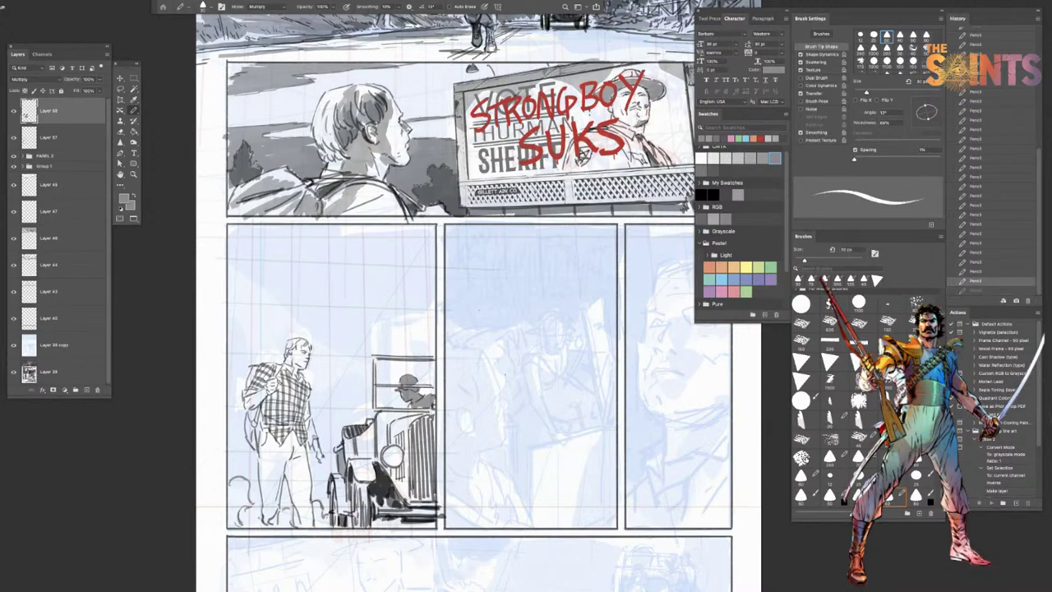
drag(318, 449, 329, 462)
key(super+z)
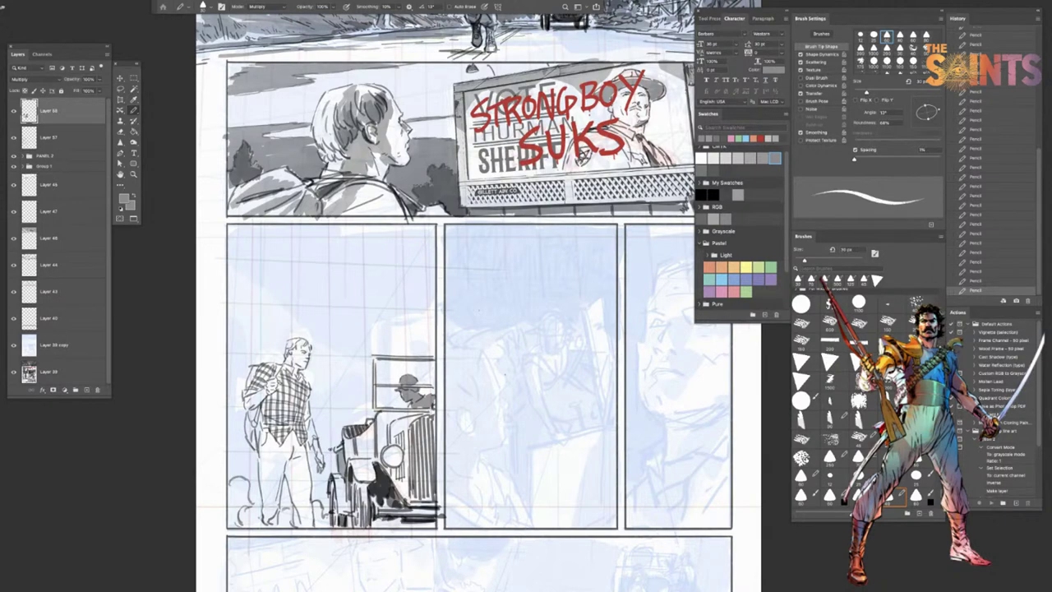
Step: Enlarge the brush to 45 px and add gray accents to the folds of the man's backpack
key(bracketright)
key(bracketright)
key(bracketright)
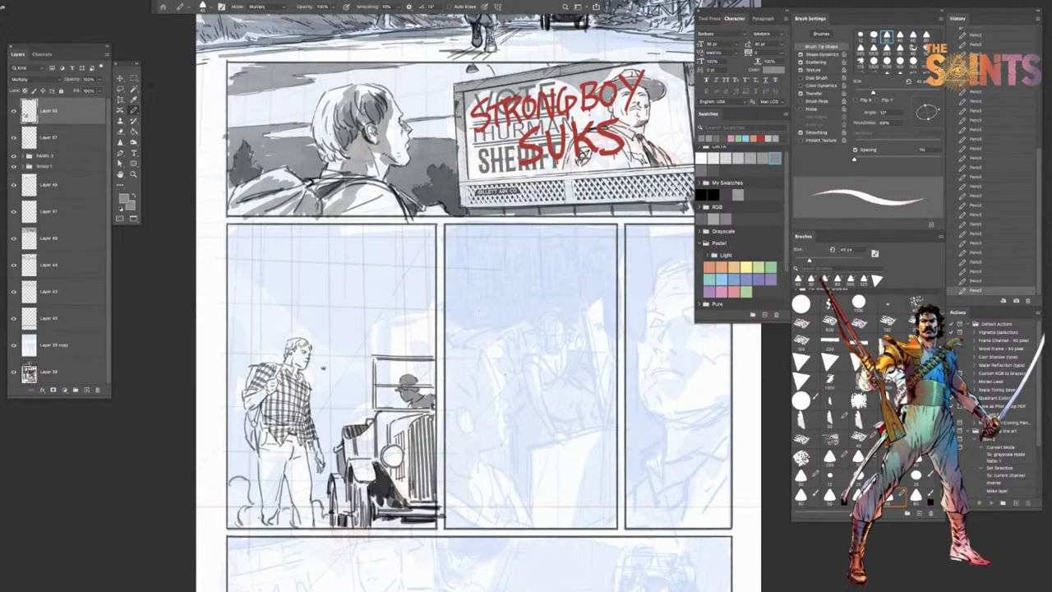
drag(425, 525, 445, 473)
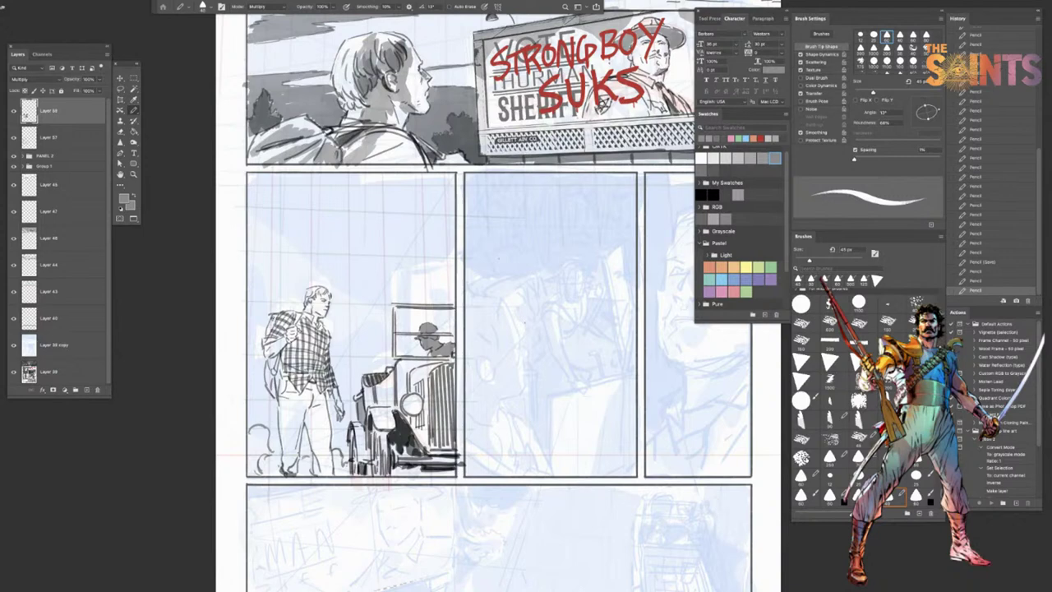
drag(278, 316, 271, 325)
Step: Enlarge the brush to 150 px and shade the man's backpack and plaid shirt in gray
key(bracketright)
key(bracketright)
key(bracketright)
key(bracketright)
key(bracketright)
key(bracketright)
key(bracketright)
key(bracketright)
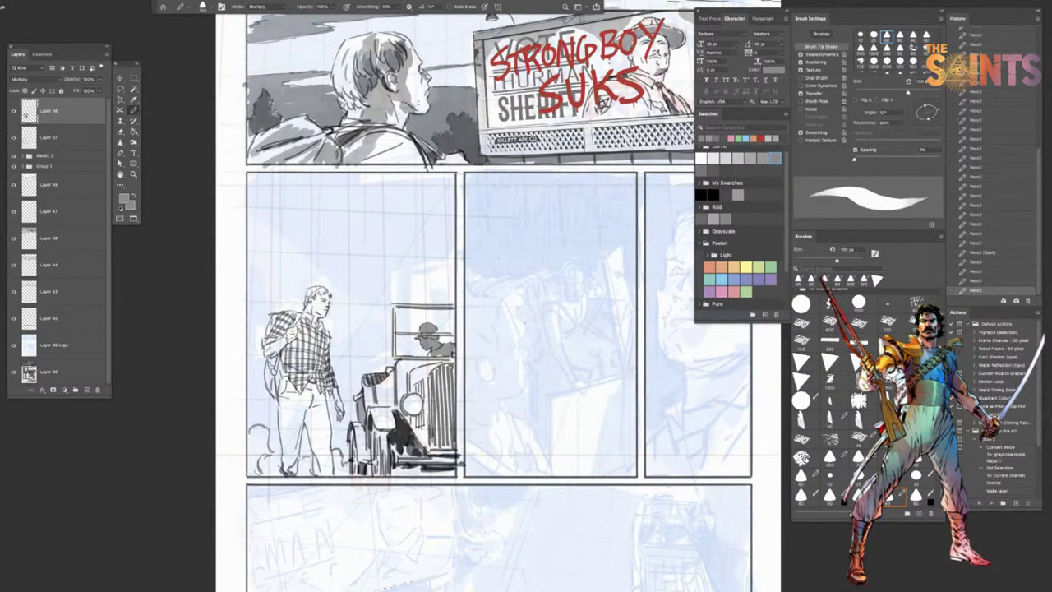
drag(274, 366, 274, 395)
mouse_move(275, 321)
mouse_down()
mouse_move(269, 333)
mouse_move(283, 306)
mouse_up()
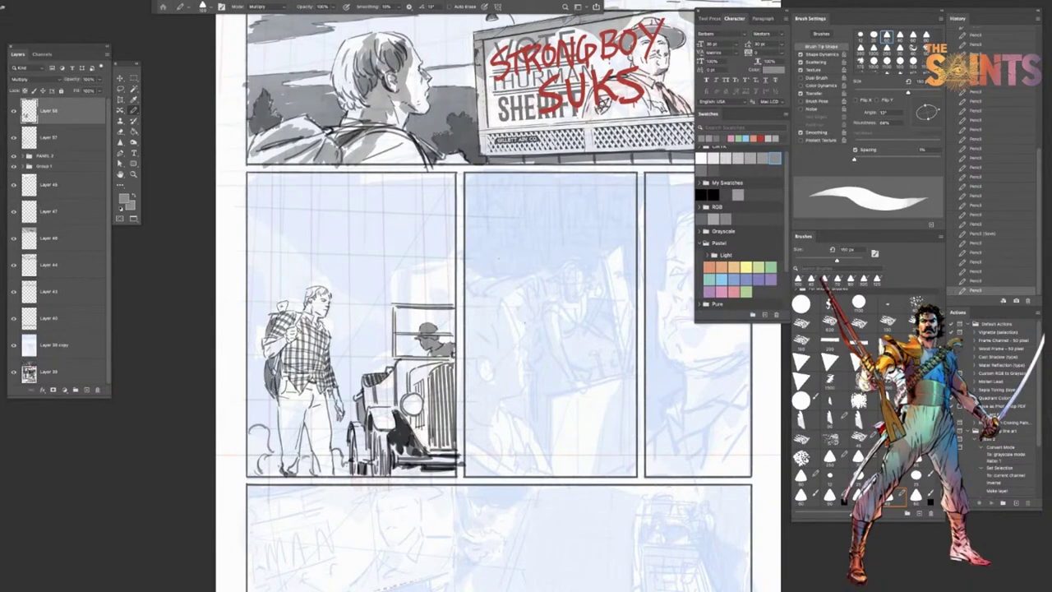
mouse_move(289, 348)
mouse_down()
mouse_move(285, 358)
mouse_move(318, 310)
mouse_up()
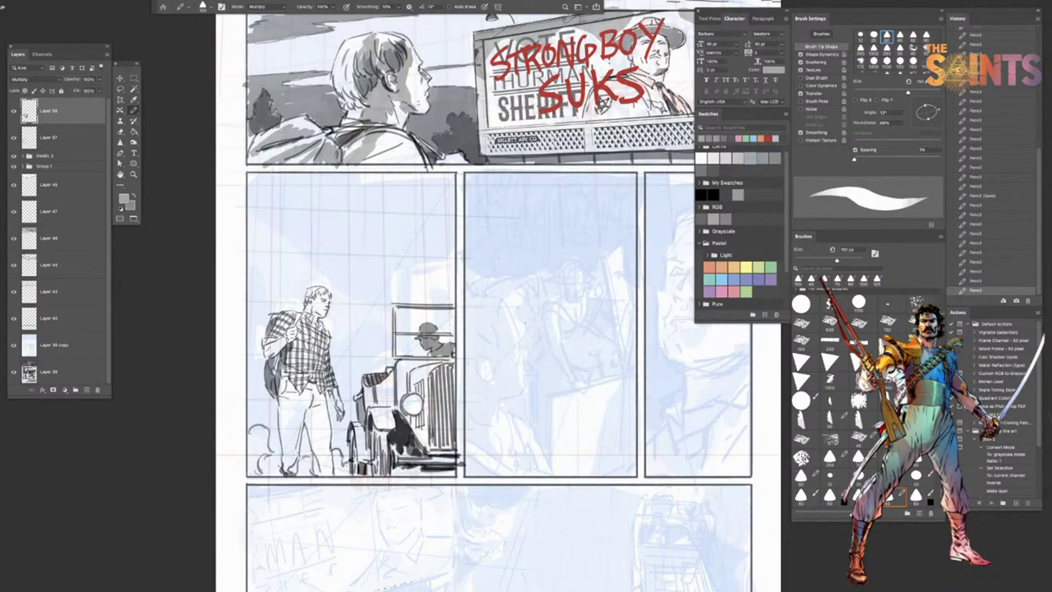
drag(319, 361, 331, 351)
Step: Shade the man's trousers in a lighter gray, enlarging the brush to 400 px and undoing unwanted strokes
drag(300, 398, 306, 407)
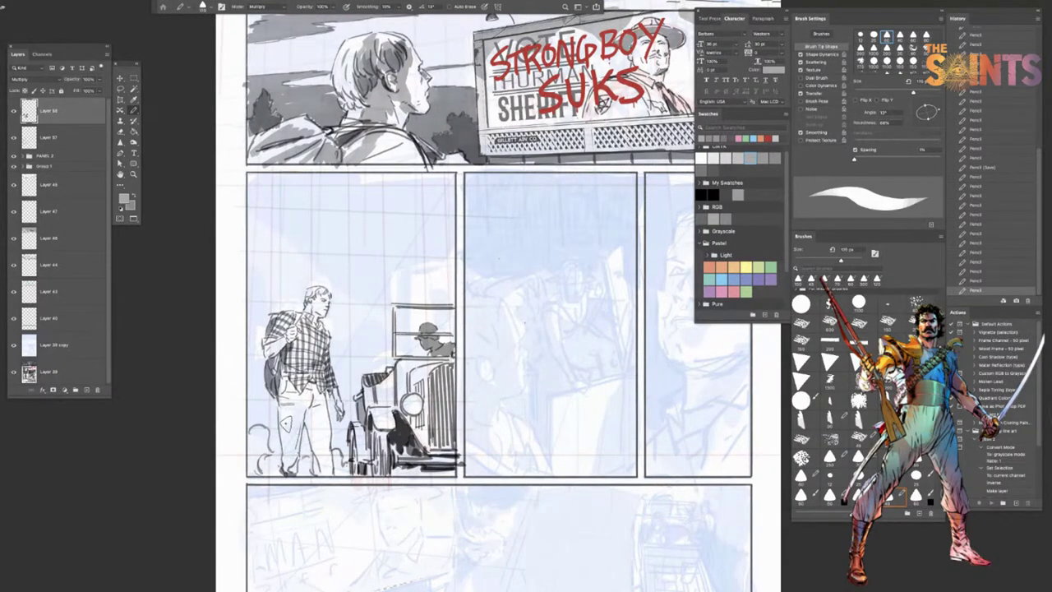
key(])
key(])
key(])
key(])
key(])
mouse_move(289, 370)
mouse_down()
mouse_move(288, 478)
mouse_move(297, 426)
mouse_move(333, 390)
mouse_move(306, 435)
mouse_move(320, 460)
mouse_up()
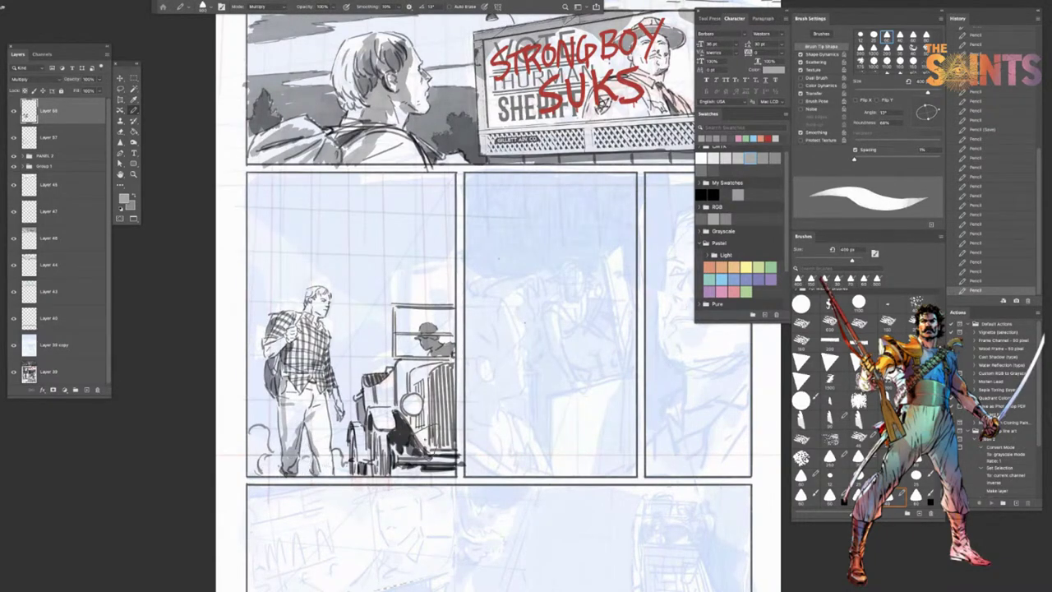
drag(302, 391, 302, 387)
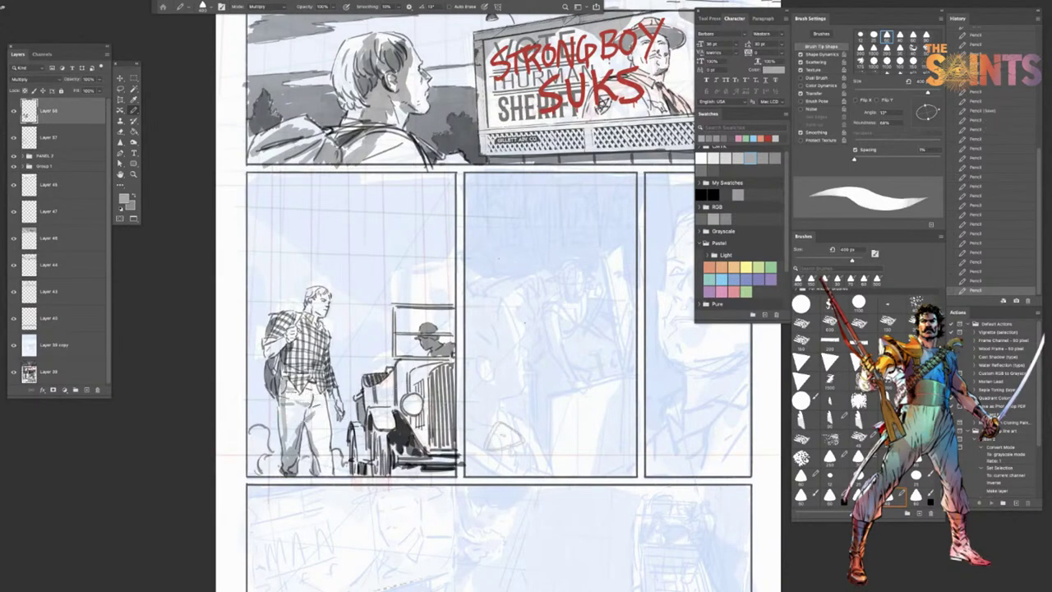
key(super+z)
mouse_move(309, 413)
mouse_down()
mouse_move(354, 381)
mouse_move(313, 404)
mouse_move(288, 401)
mouse_move(350, 389)
mouse_move(416, 401)
mouse_move(366, 380)
mouse_move(315, 404)
mouse_up()
key(super+z)
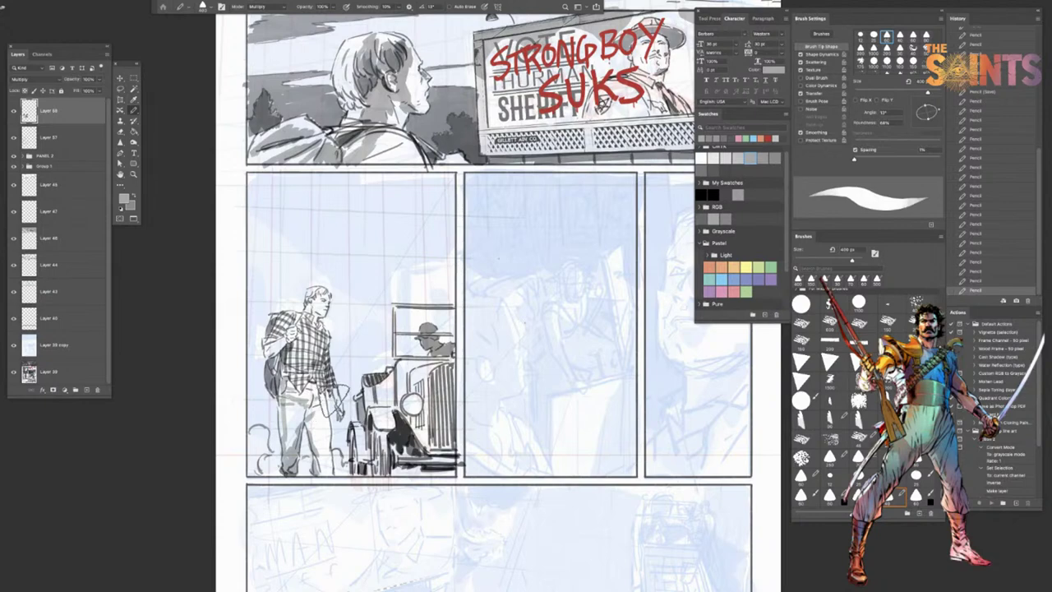
Step: Try a shading stroke on the man's figure with a 75 px brush, and undo it
key(bracketleft)
key(bracketleft)
key(bracketleft)
key(bracketleft)
key(bracketleft)
key(bracketleft)
key(bracketleft)
key(bracketleft)
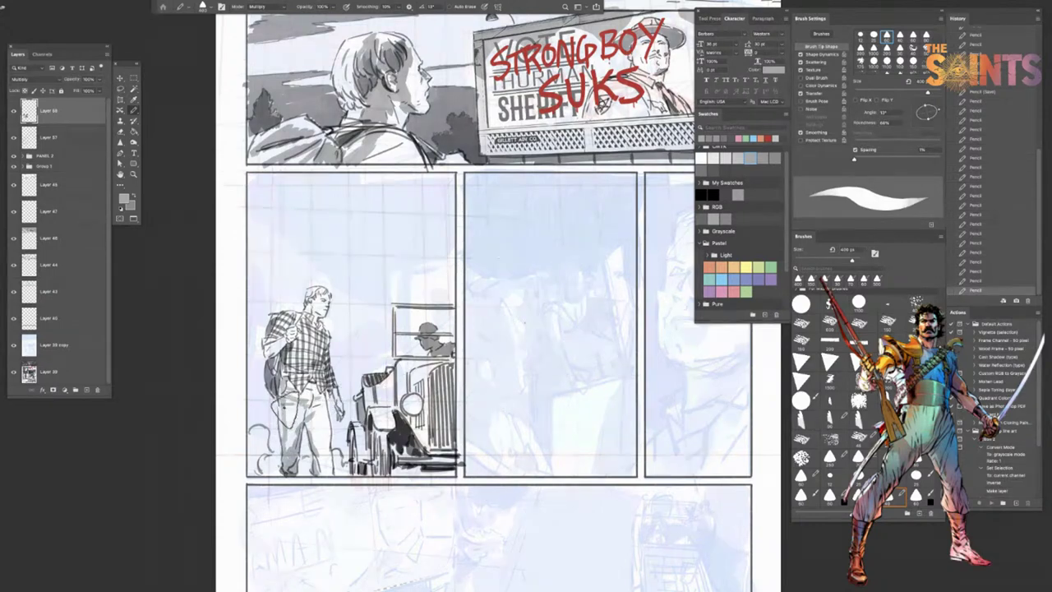
key(comma)
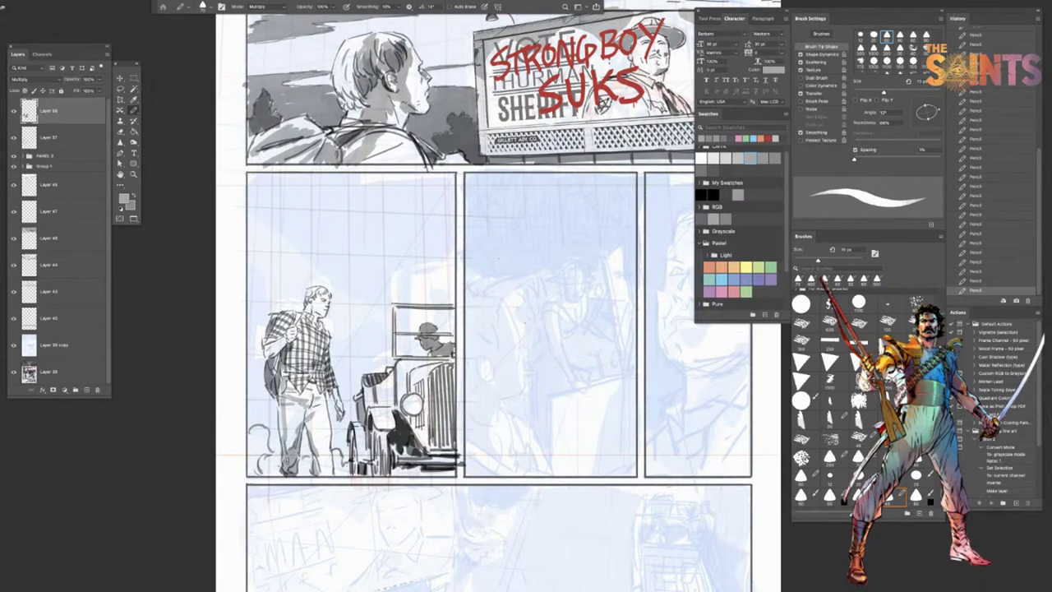
key(ctrl+z)
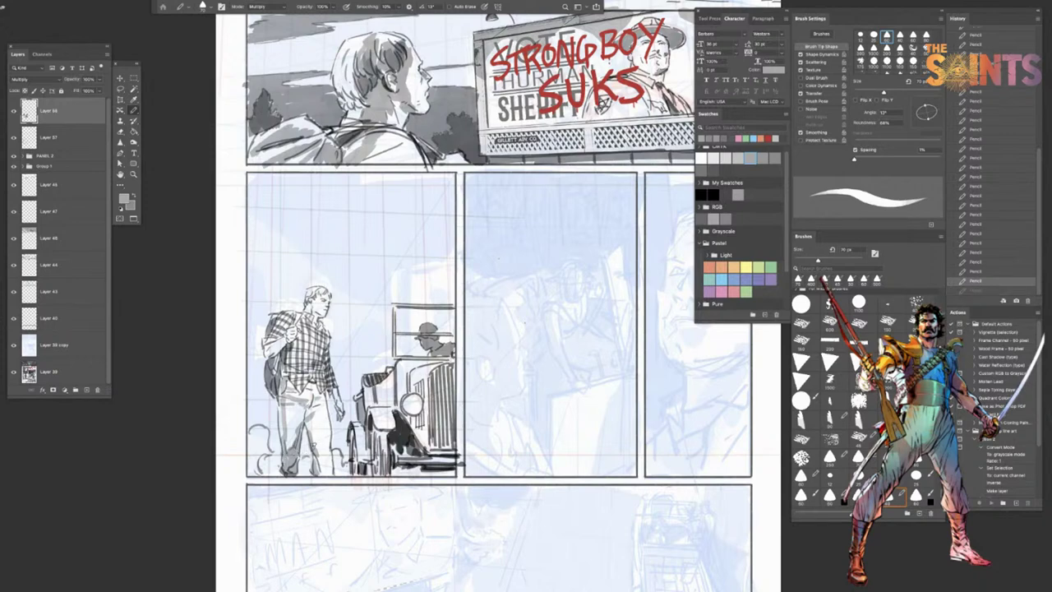
Step: Enlarge the brush to 125 px and shade the outer edge of the man's backpack
key(bracketright)
key(bracketright)
key(bracketright)
key(bracketright)
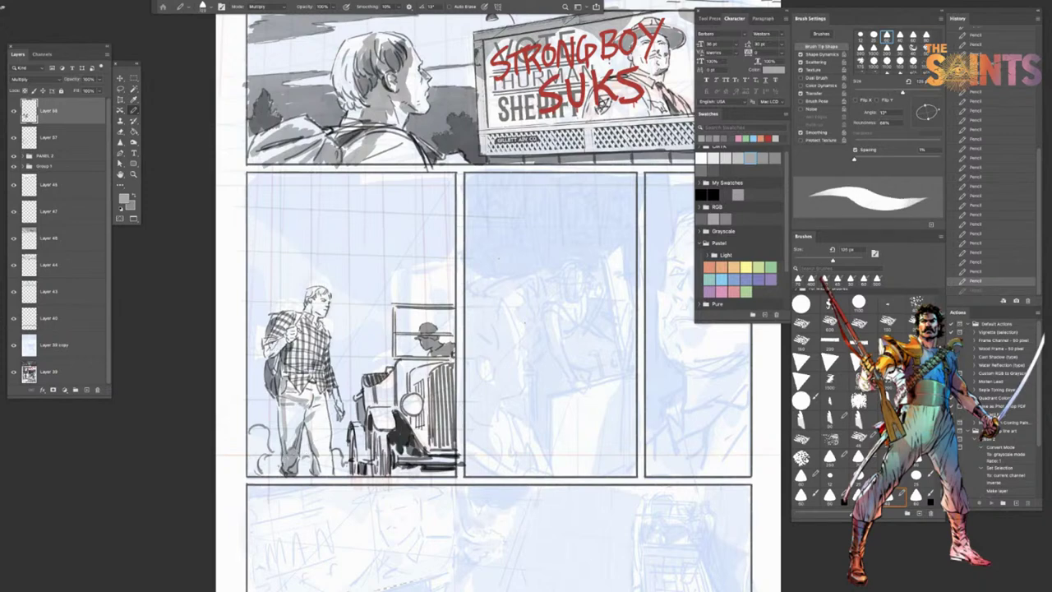
drag(273, 336, 263, 346)
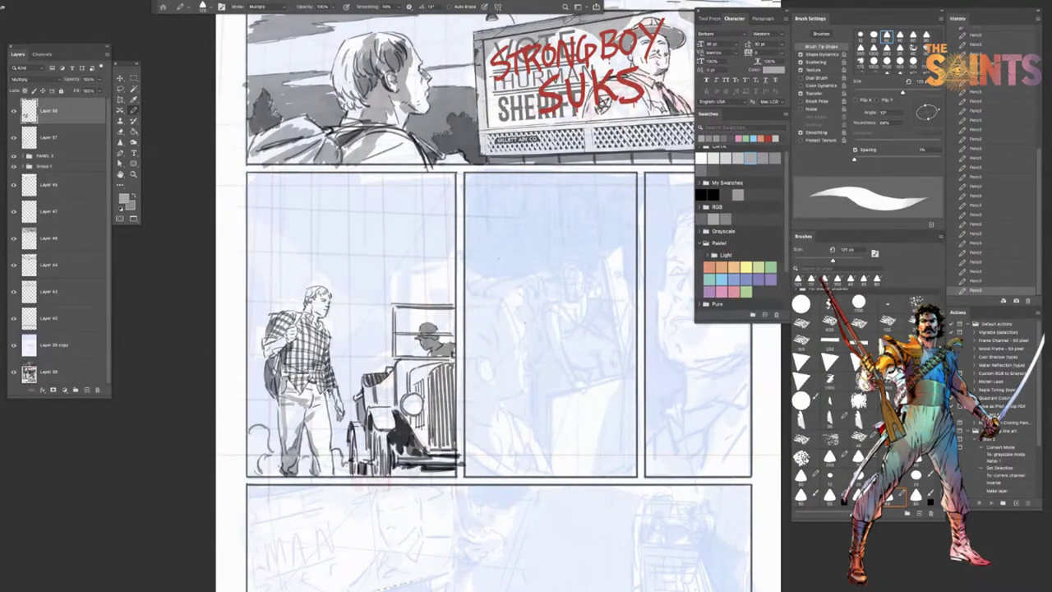
Step: Reduce the brush to 10 px, choose a darker gray swatch and add fine details in the panel with the man and car
key(bracketleft)
key(bracketleft)
key(bracketleft)
key(bracketleft)
key(bracketleft)
key(bracketleft)
key(bracketleft)
key(bracketleft)
key(bracketleft)
key(bracketleft)
key(bracketleft)
key(bracketleft)
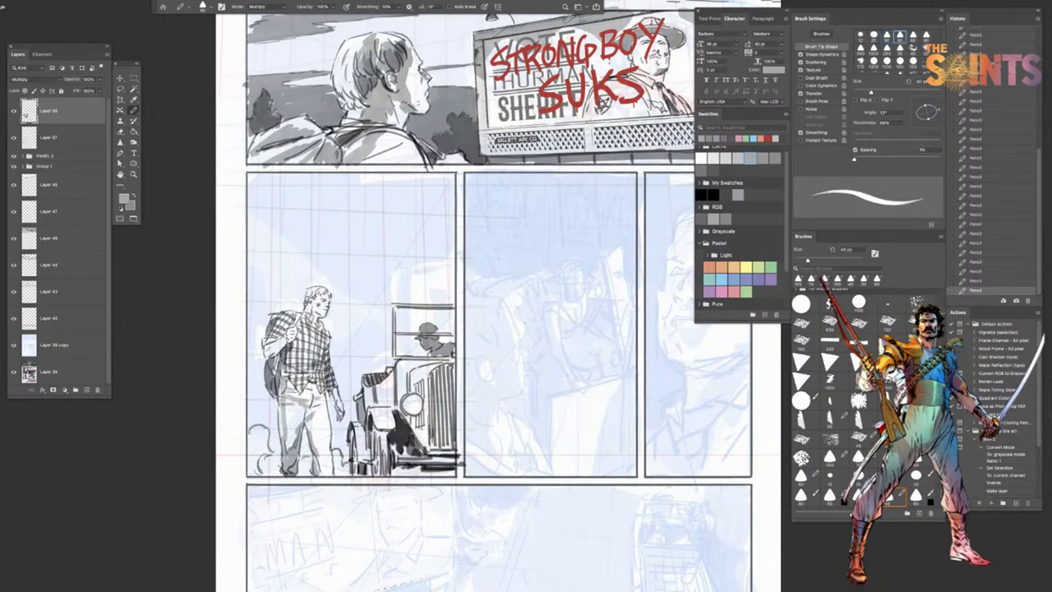
key(bracketleft)
key(bracketleft)
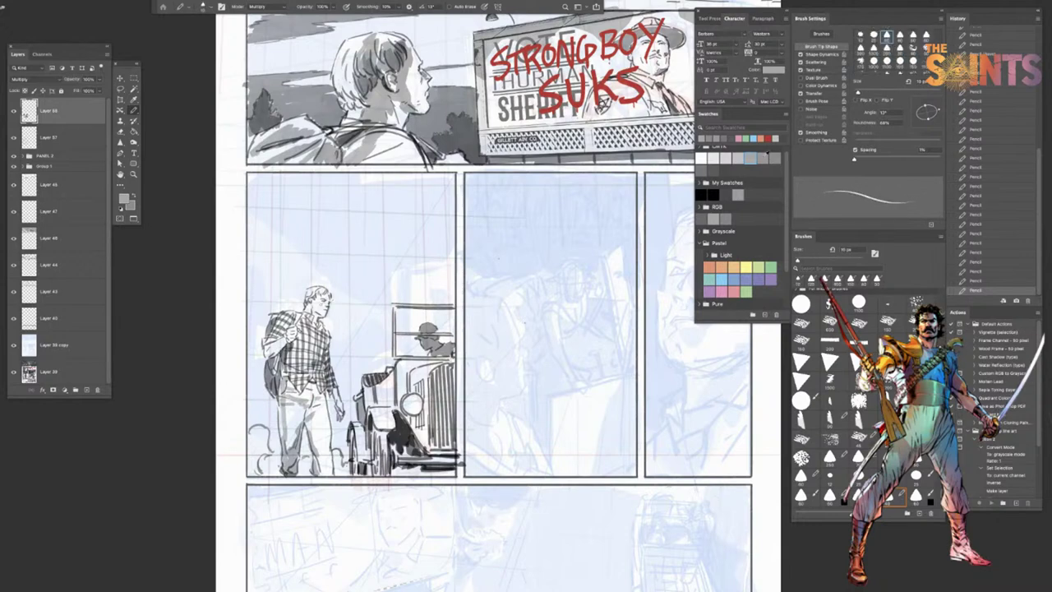
click(774, 157)
key(ctrl+z)
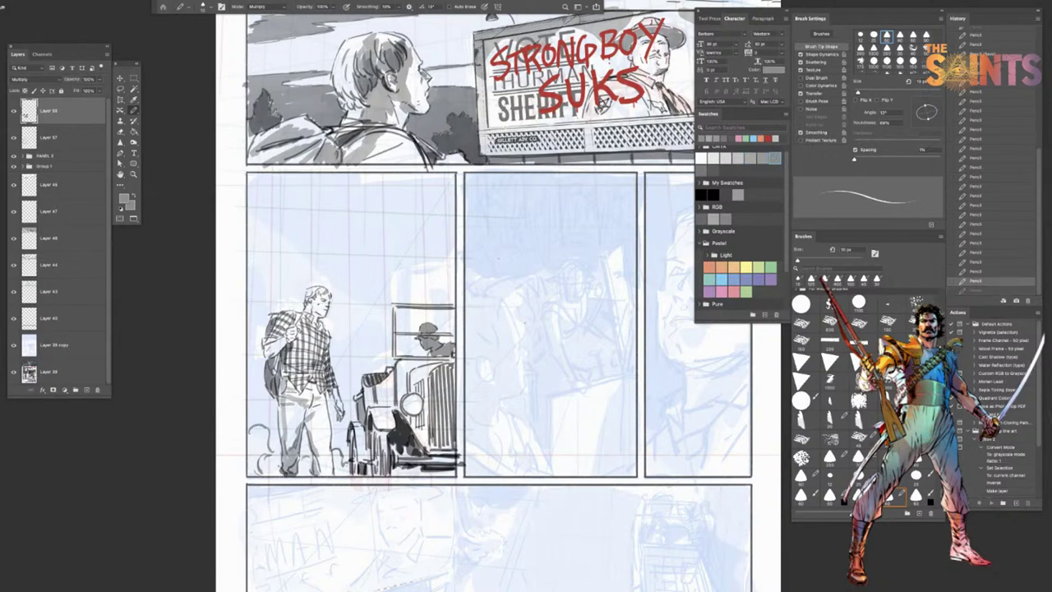
key(ctrl+shift+z)
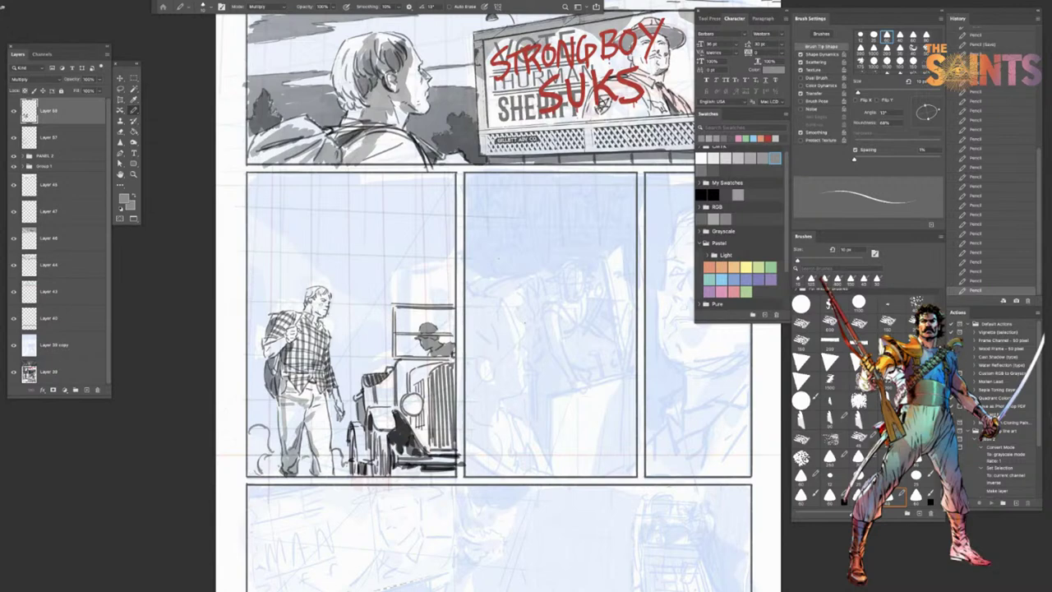
key(ctrl+z)
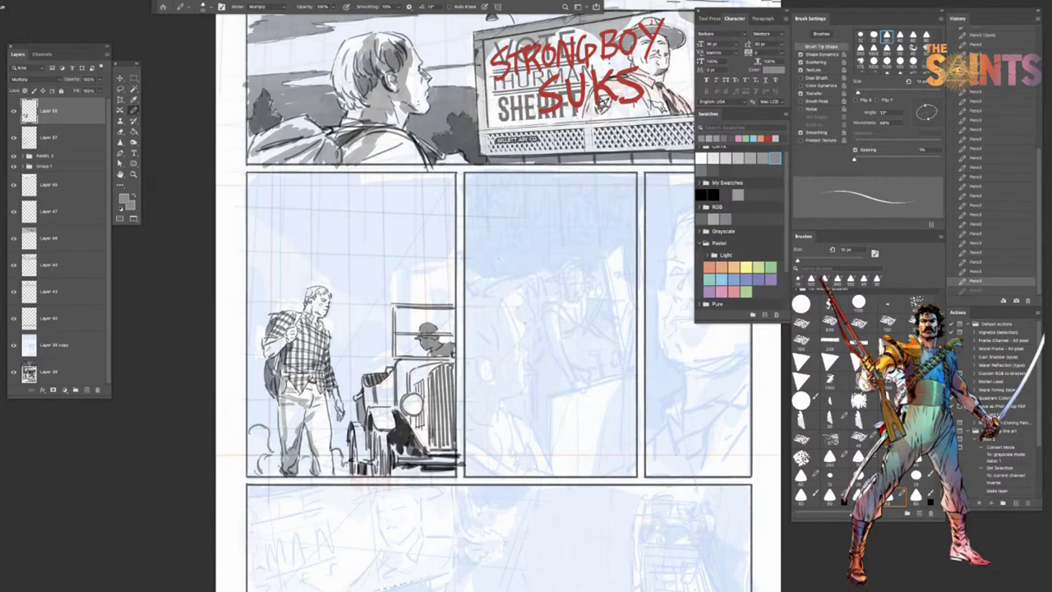
key(ctrl+shift+z)
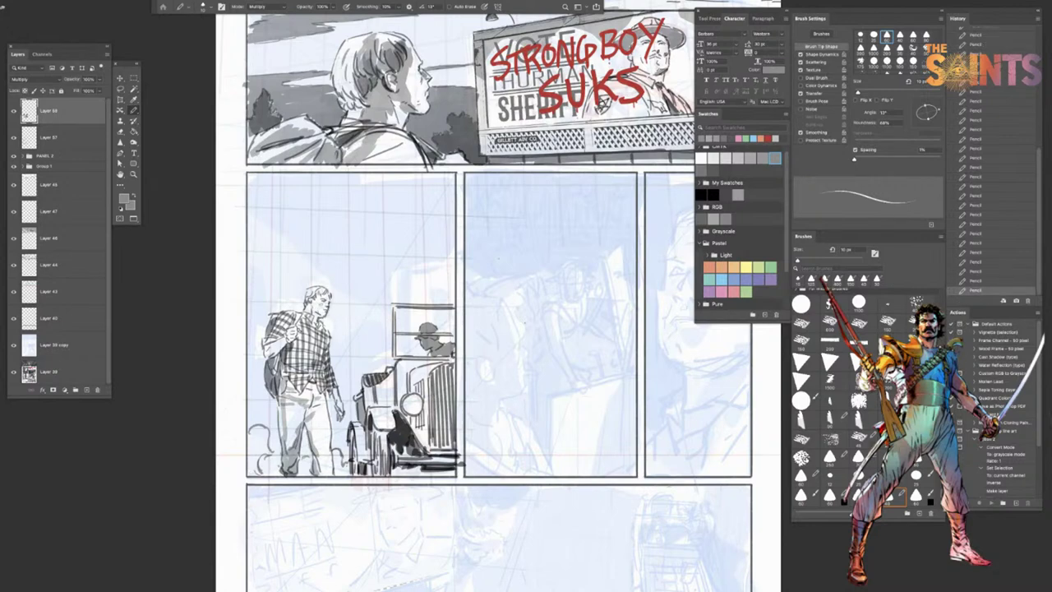
key(ctrl+z)
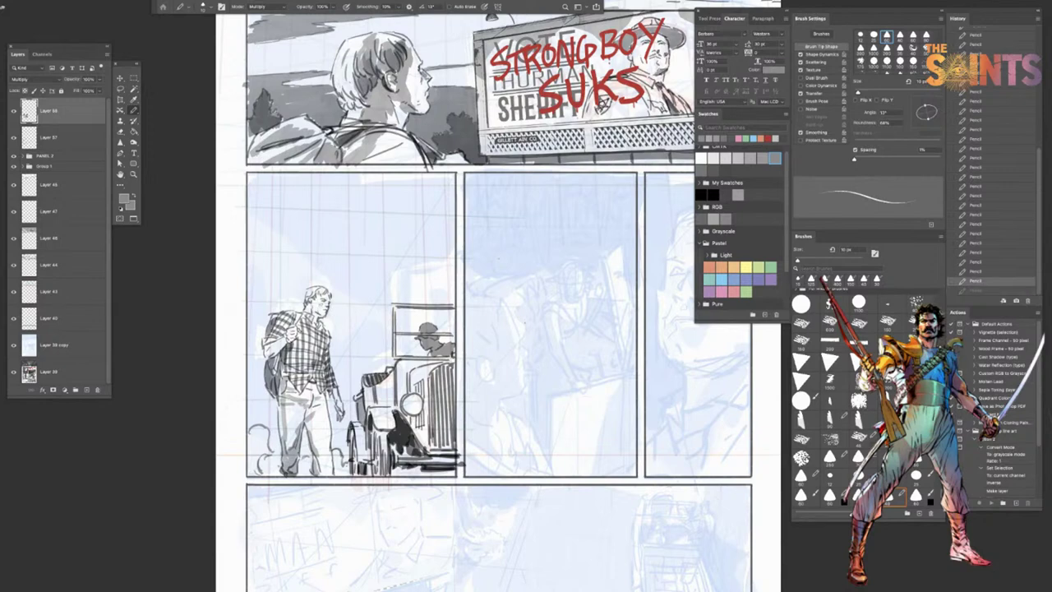
key(ctrl+shift+z)
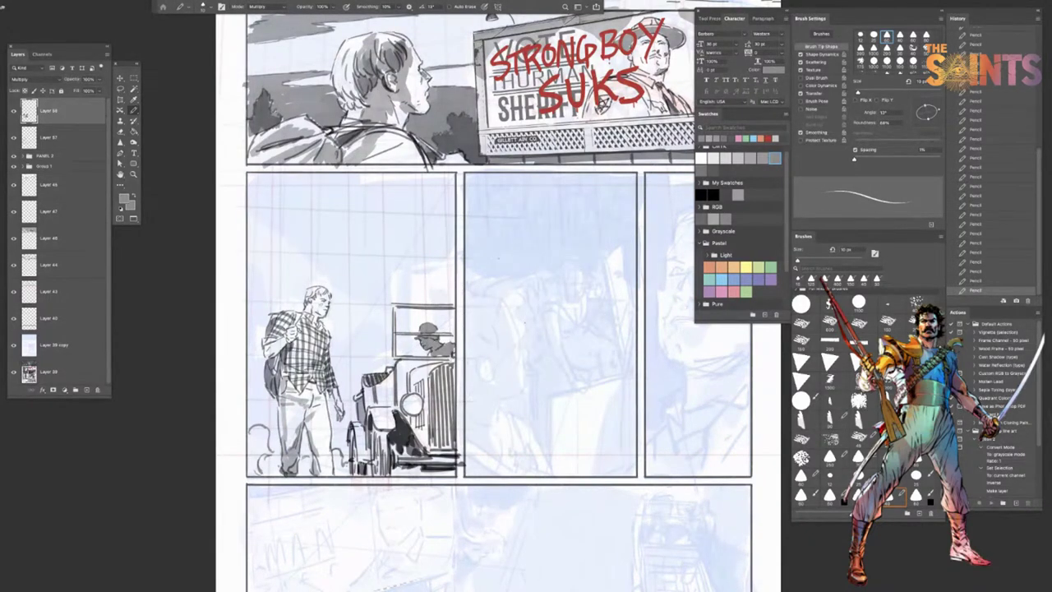
Step: Set the brush to 25 px, then erase and retouch the upper edge of the car body behind the hood
key(bracketright)
key(bracketright)
key(bracketright)
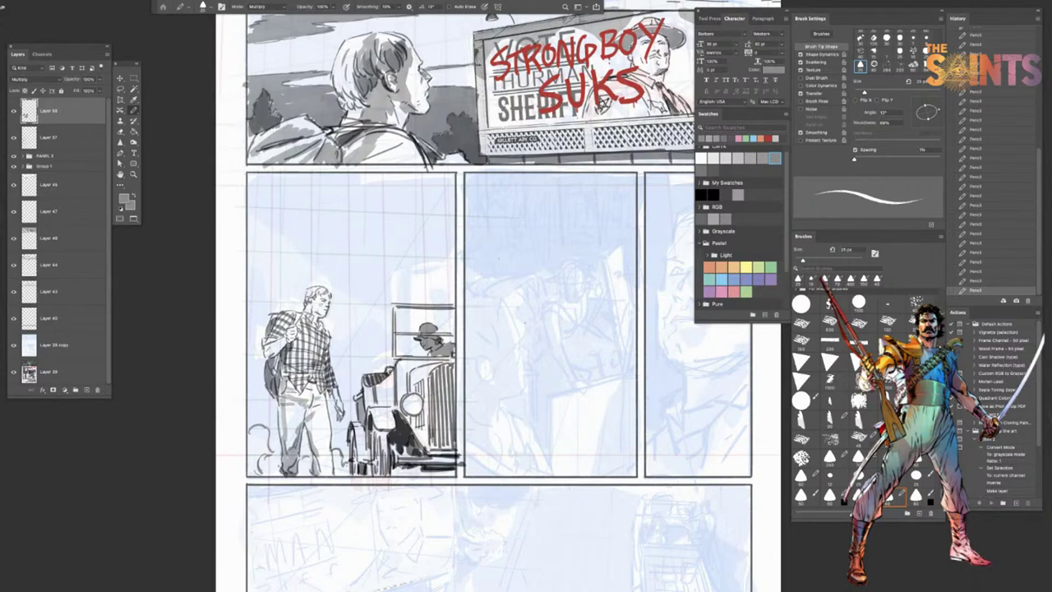
key(e)
drag(386, 370, 391, 378)
drag(419, 517, 431, 514)
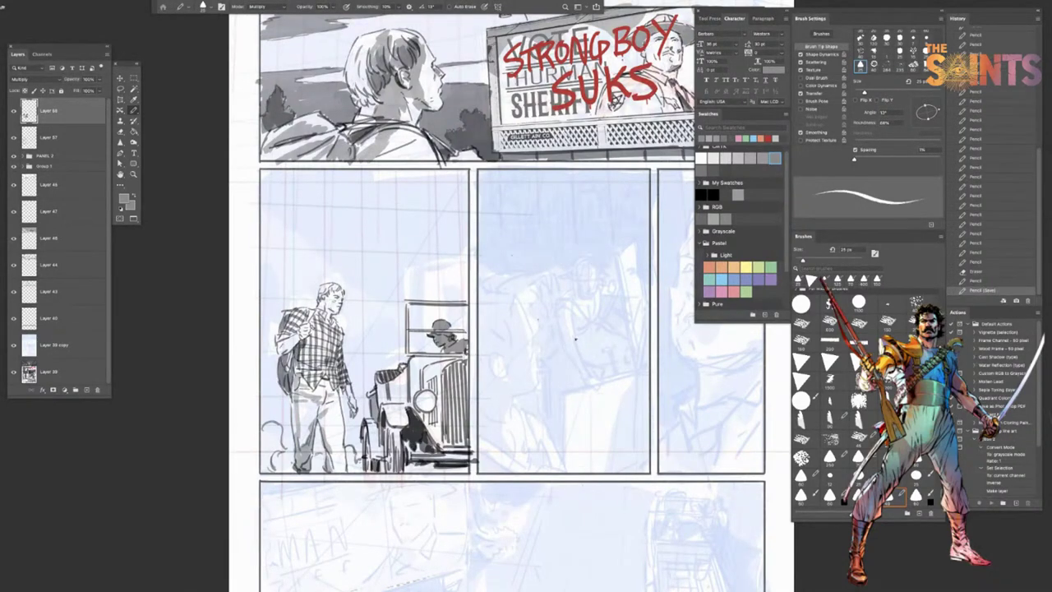
Step: Enlarge the brush to 175 px and add a new layer set to Multiply
key(])
key(])
key(])
key(])
key(])
key(])
key(])
key(])
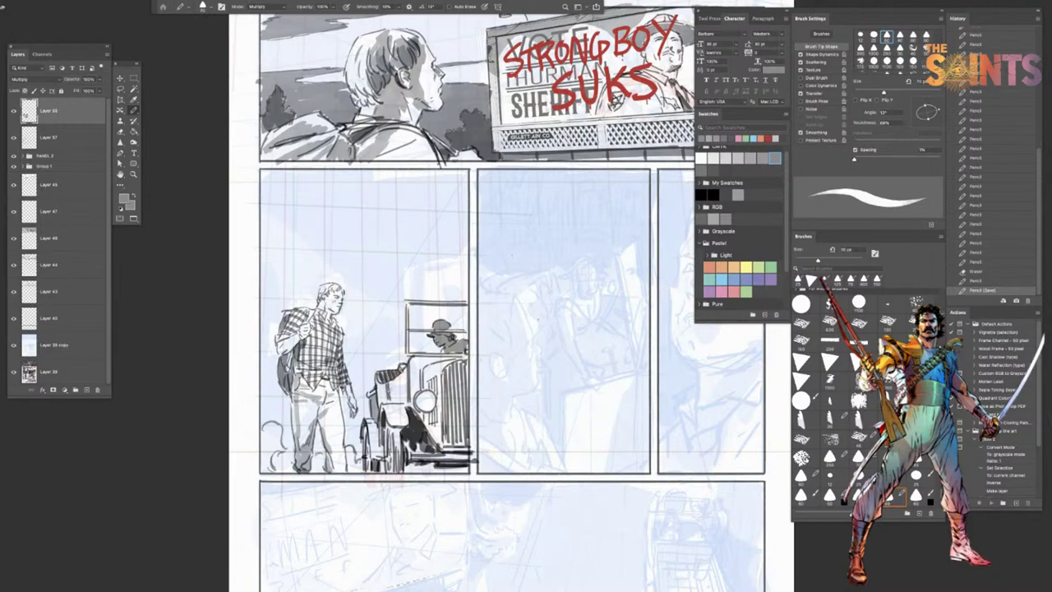
mouse_move(465, 274)
mouse_down()
mouse_move(462, 316)
mouse_move(400, 454)
mouse_move(453, 282)
mouse_up()
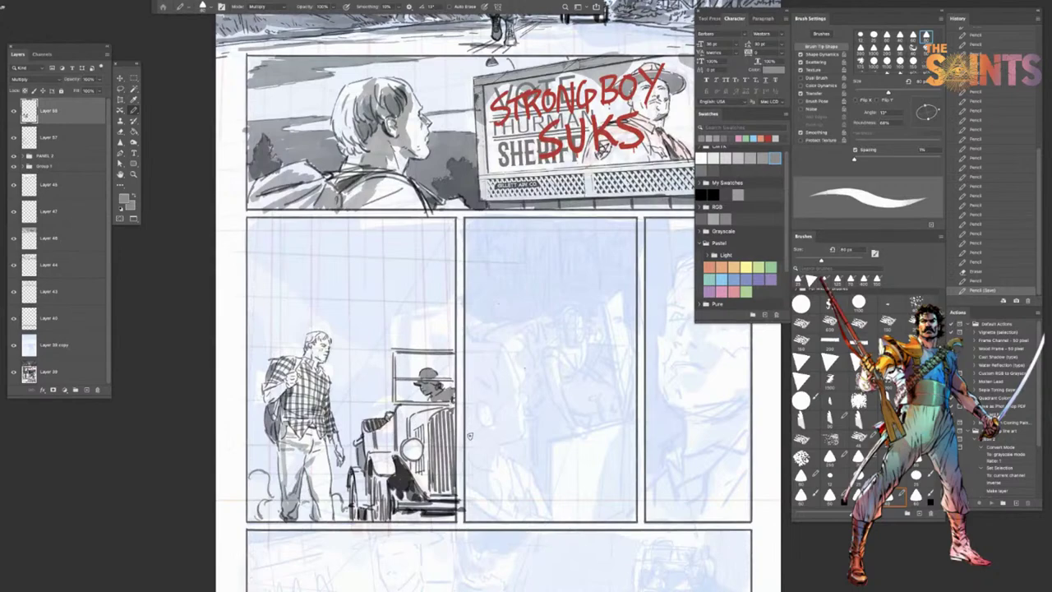
drag(429, 255, 463, 381)
drag(429, 438, 450, 298)
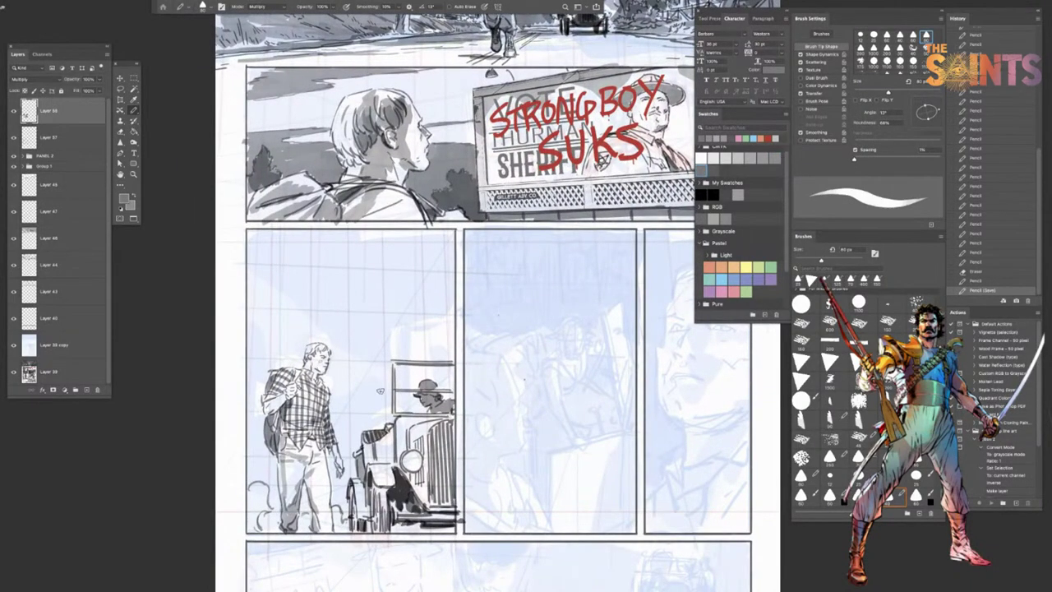
key(bracketright)
key(bracketright)
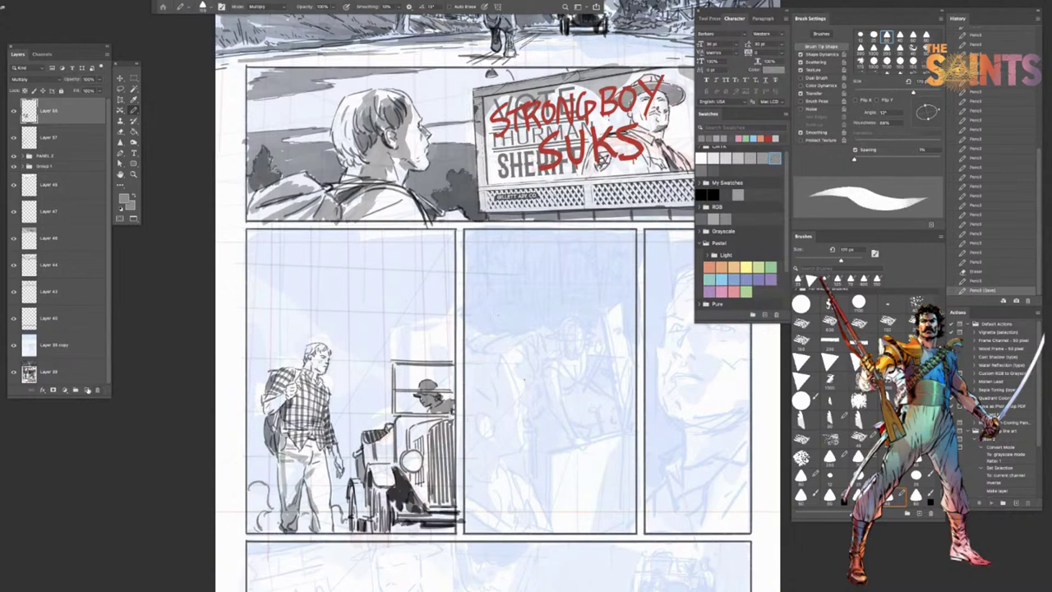
click(87, 390)
click(28, 79)
click(32, 113)
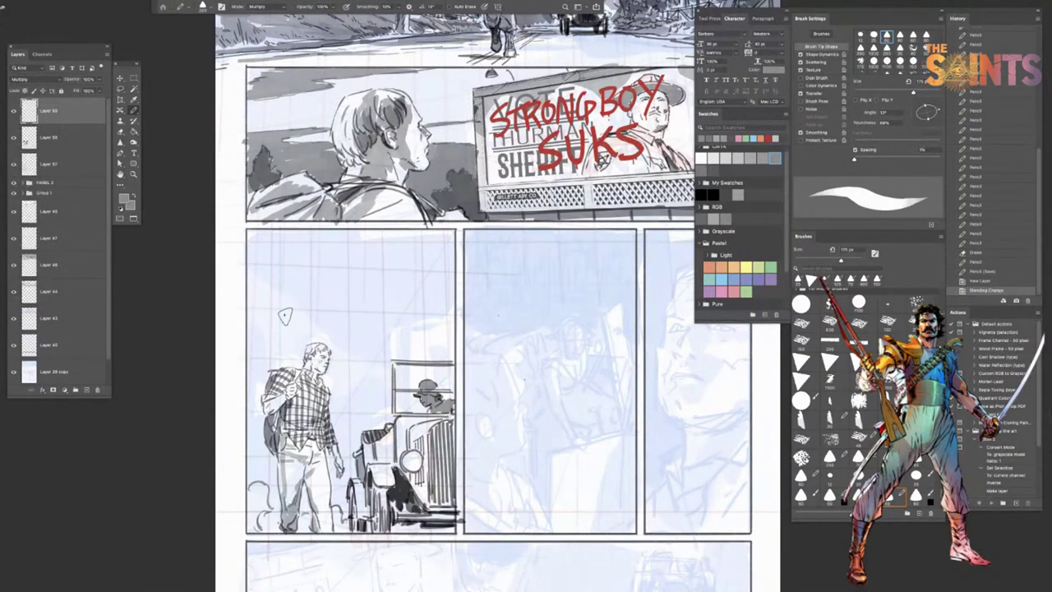
Step: Select the whole rectangle of the panel with the man and car, and hide the selection outline
key(m)
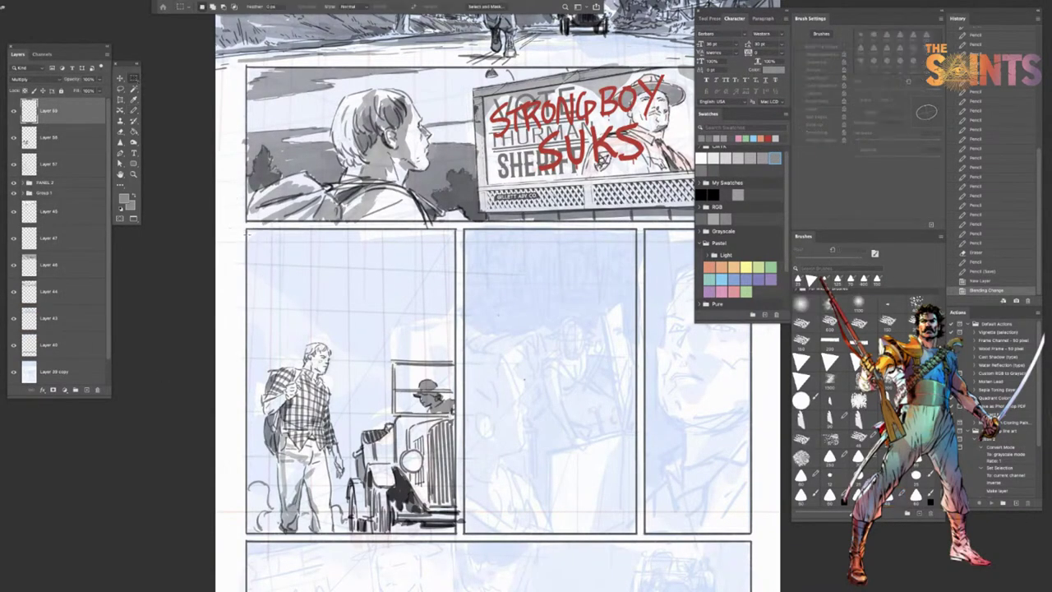
drag(247, 228, 458, 532)
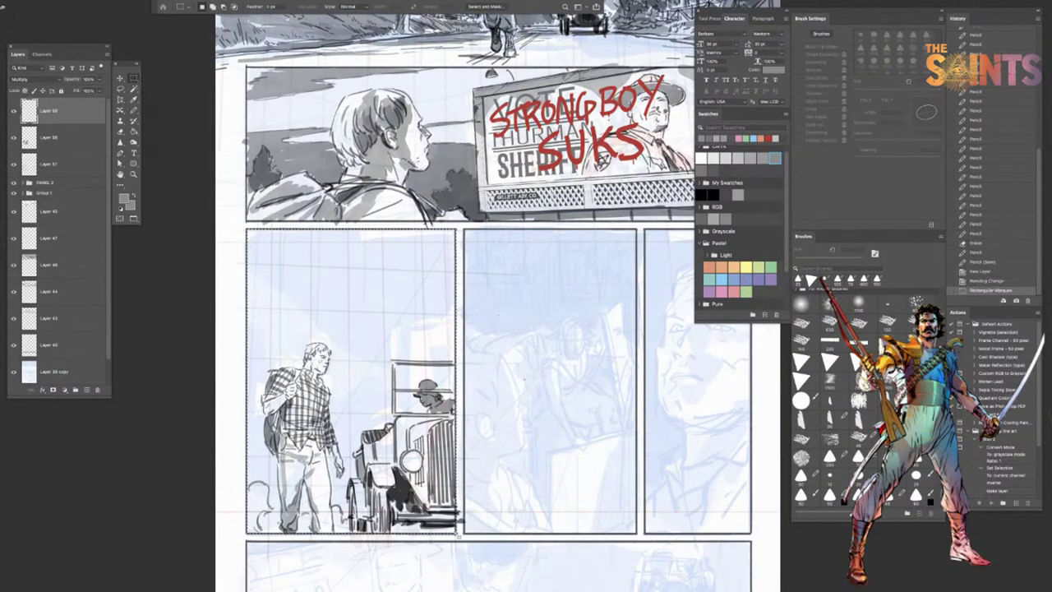
key(ctrl+d)
Step: Paint a dark gray Pencil tone along the panel's outer edge behind the man and above his head
key(b)
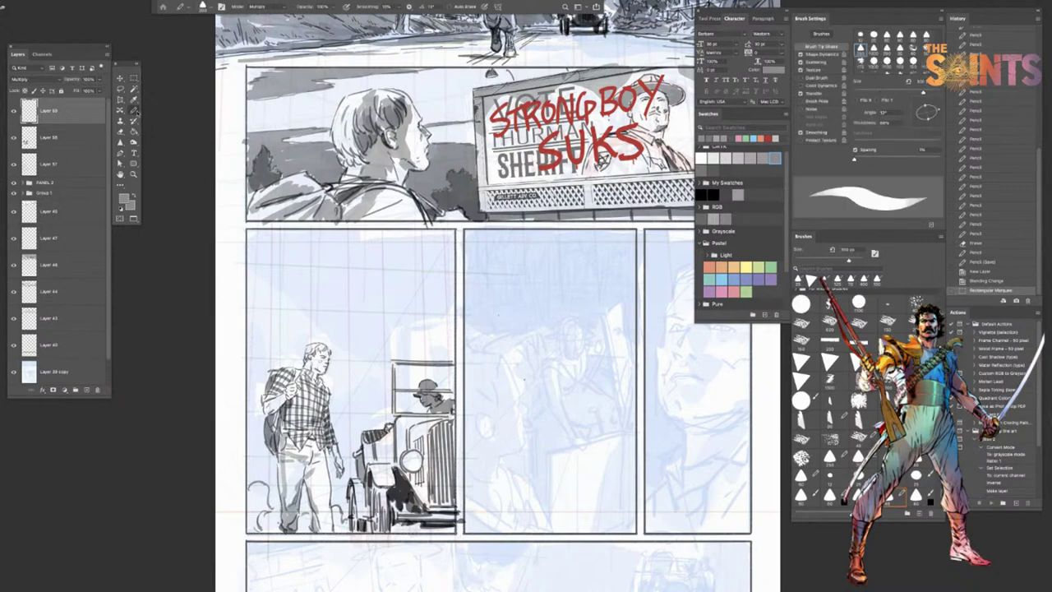
mouse_move(252, 234)
mouse_down()
mouse_move(251, 320)
mouse_move(276, 238)
mouse_move(259, 341)
mouse_move(250, 345)
mouse_move(246, 329)
mouse_move(256, 370)
mouse_move(247, 398)
mouse_move(267, 361)
mouse_move(247, 444)
mouse_move(270, 481)
mouse_move(275, 460)
mouse_move(273, 502)
mouse_move(243, 468)
mouse_move(251, 489)
mouse_up()
mouse_move(257, 312)
mouse_down()
mouse_move(283, 370)
mouse_move(287, 349)
mouse_move(292, 361)
mouse_move(300, 354)
mouse_move(296, 341)
mouse_move(300, 353)
mouse_move(316, 324)
mouse_move(333, 329)
mouse_move(304, 333)
mouse_move(288, 366)
mouse_move(299, 323)
mouse_up()
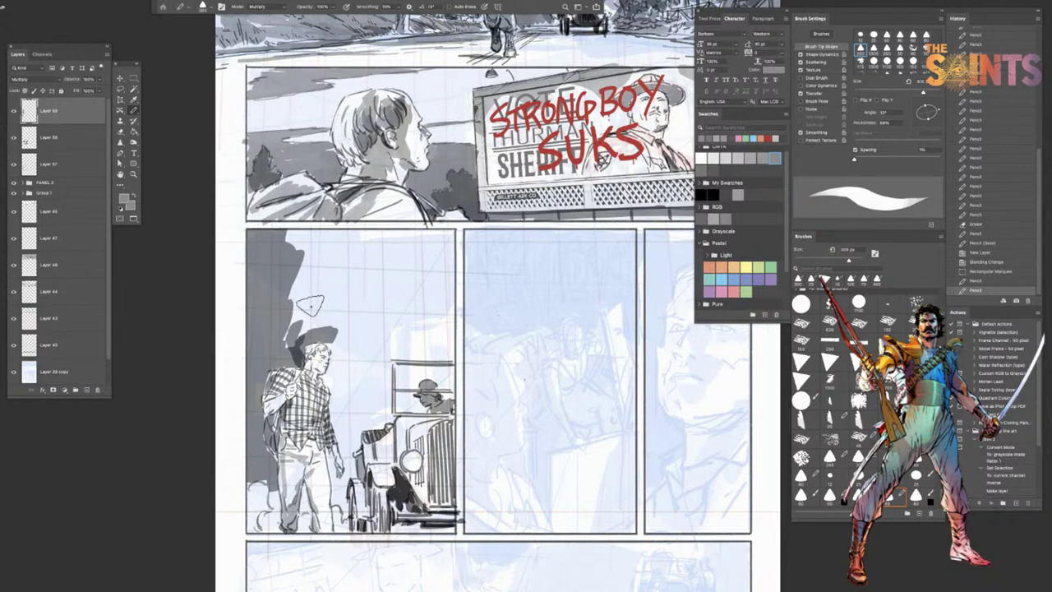
Step: Set the Pencil's blending mode to Darken and paint gray across the sky above the man and car
click(258, 7)
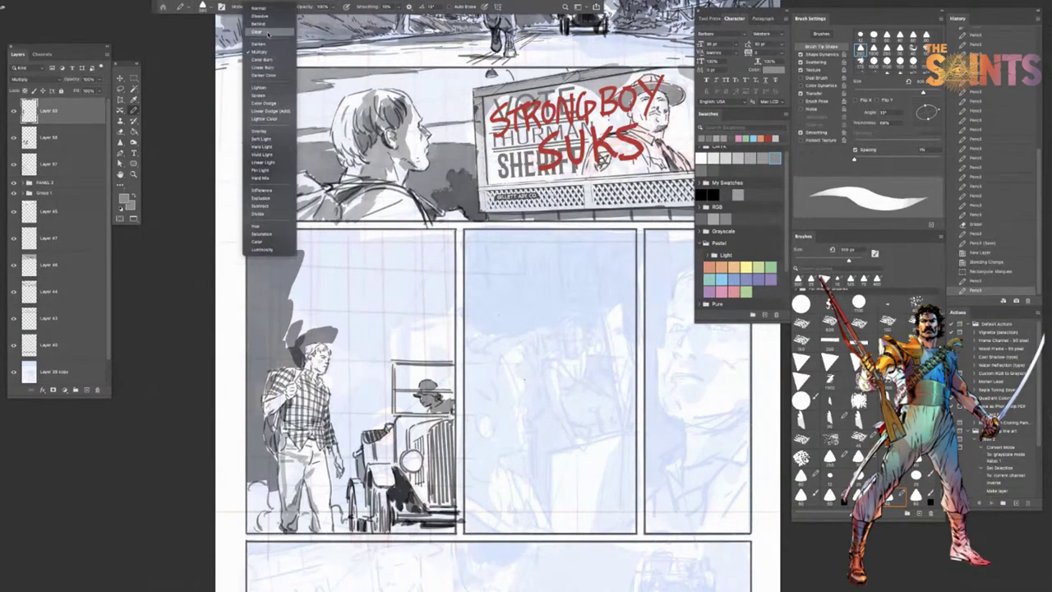
click(258, 44)
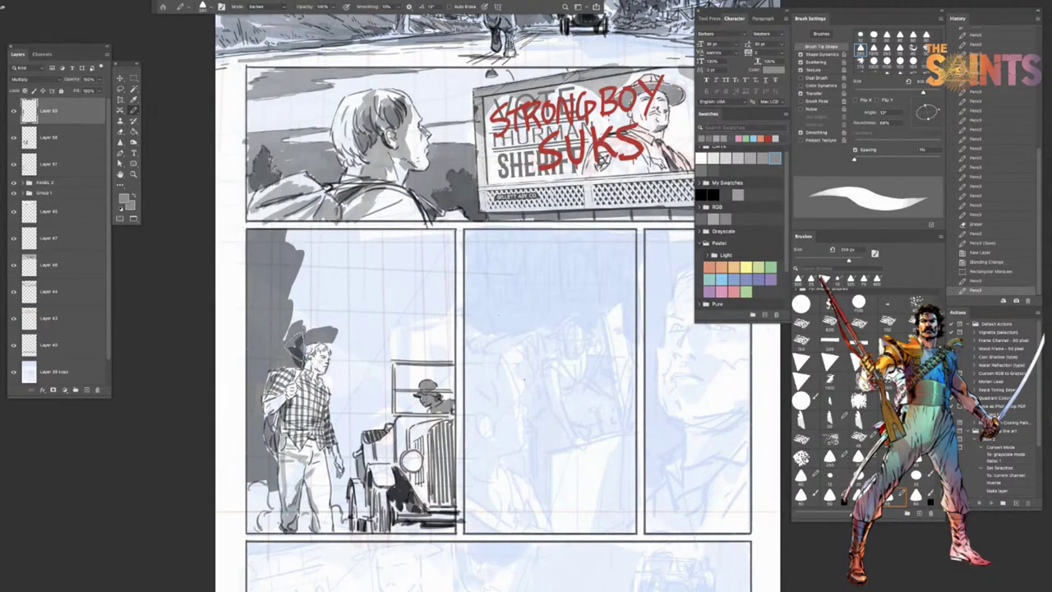
mouse_move(295, 333)
mouse_down()
mouse_move(281, 280)
mouse_move(325, 271)
mouse_move(304, 252)
mouse_move(328, 246)
mouse_move(277, 236)
mouse_move(381, 230)
mouse_move(365, 234)
mouse_move(381, 246)
mouse_move(353, 247)
mouse_move(435, 246)
mouse_move(285, 298)
mouse_move(401, 271)
mouse_move(337, 298)
mouse_move(410, 271)
mouse_move(299, 314)
mouse_move(466, 277)
mouse_move(326, 310)
mouse_move(351, 308)
mouse_move(316, 322)
mouse_move(334, 329)
mouse_move(443, 296)
mouse_move(444, 313)
mouse_move(327, 331)
mouse_move(344, 347)
mouse_move(329, 370)
mouse_move(297, 351)
mouse_move(309, 321)
mouse_move(292, 364)
mouse_move(331, 379)
mouse_move(338, 404)
mouse_up()
Step: Reduce the brush to 100 px and extend the gray background beside the man and above the car
key([)
key([)
key([)
key([)
key([)
key([)
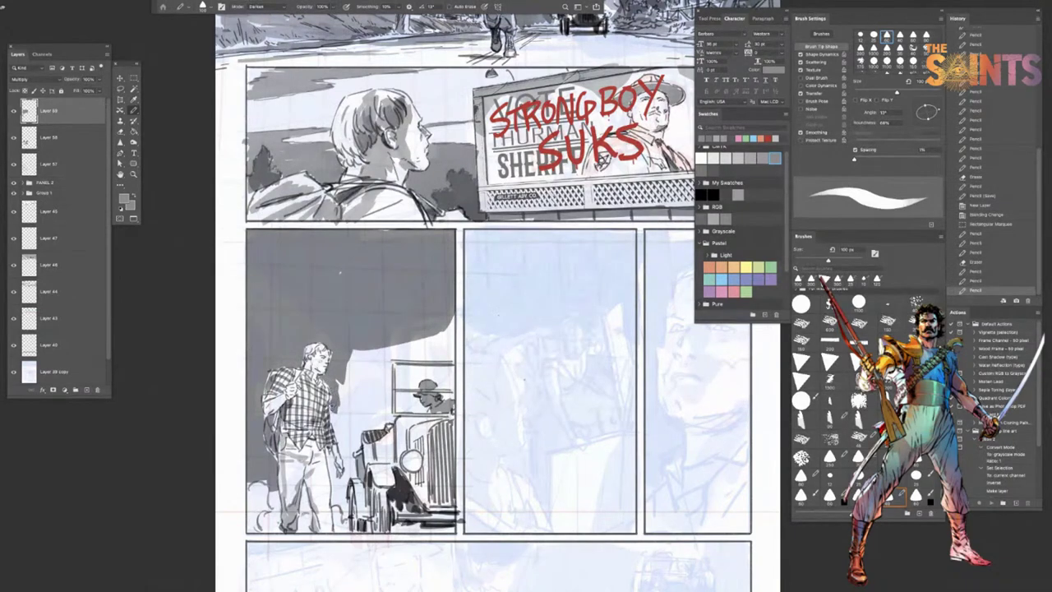
mouse_move(339, 433)
mouse_down()
mouse_move(337, 382)
mouse_move(369, 334)
mouse_move(434, 354)
mouse_move(447, 335)
mouse_move(449, 353)
mouse_up()
Step: Enlarge the brush to 175 px, fill the gray background around the car and clean up its edge at the fender
key(])
key(])
key(])
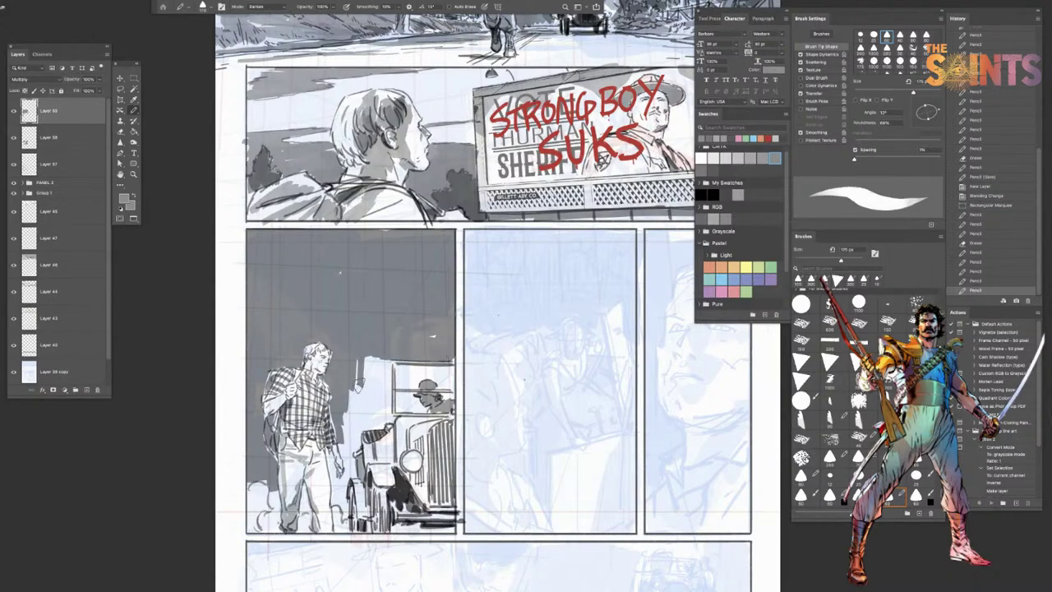
mouse_move(356, 385)
mouse_down()
mouse_move(384, 386)
mouse_move(387, 377)
mouse_move(366, 353)
mouse_move(355, 399)
mouse_move(365, 398)
mouse_move(353, 411)
mouse_move(382, 424)
mouse_up()
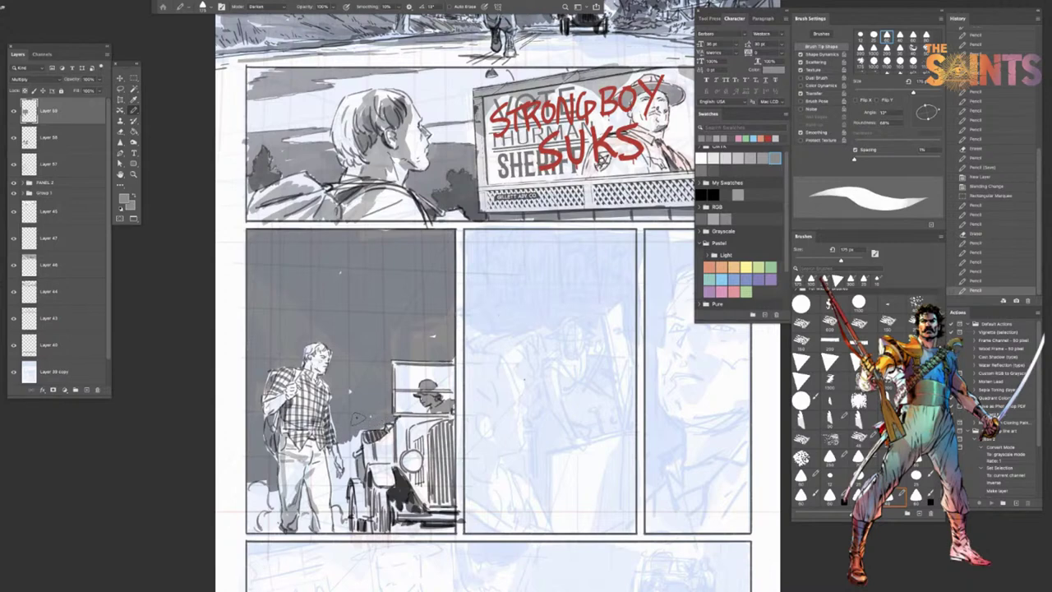
mouse_move(356, 418)
mouse_down()
mouse_move(363, 428)
mouse_move(401, 413)
mouse_up()
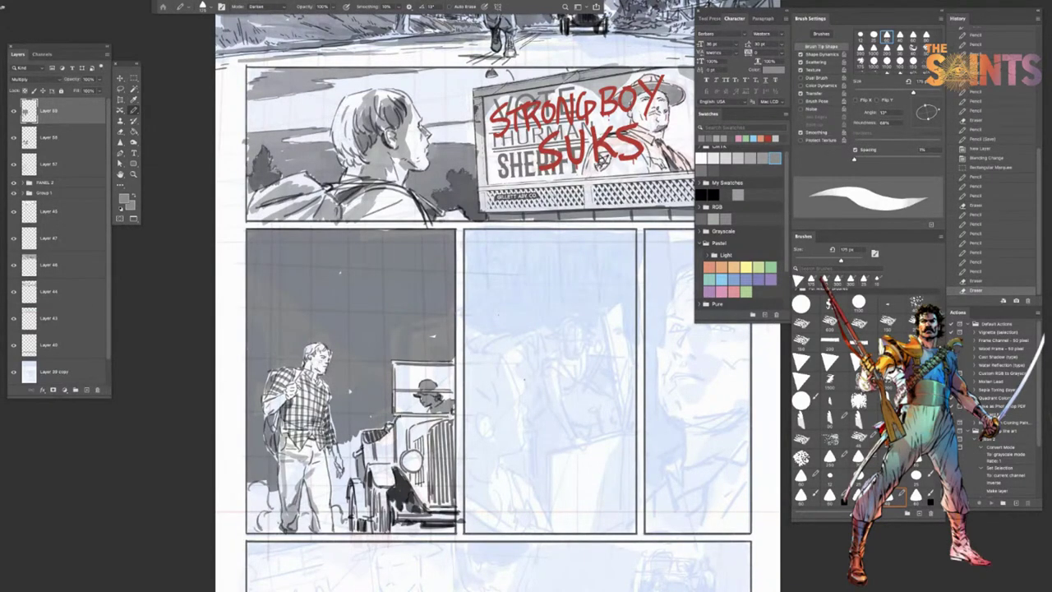
Step: Reduce the brush and touch up the small gaps in the gray between the man and the car and in the sky
key(bracketleft)
key(bracketleft)
key(bracketleft)
key(bracketleft)
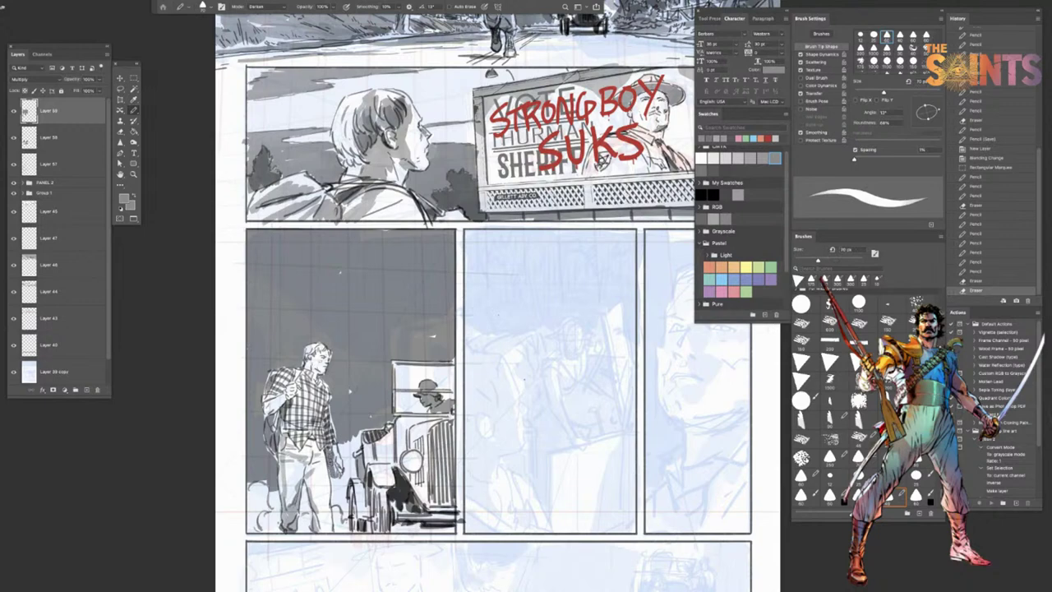
drag(334, 476, 338, 487)
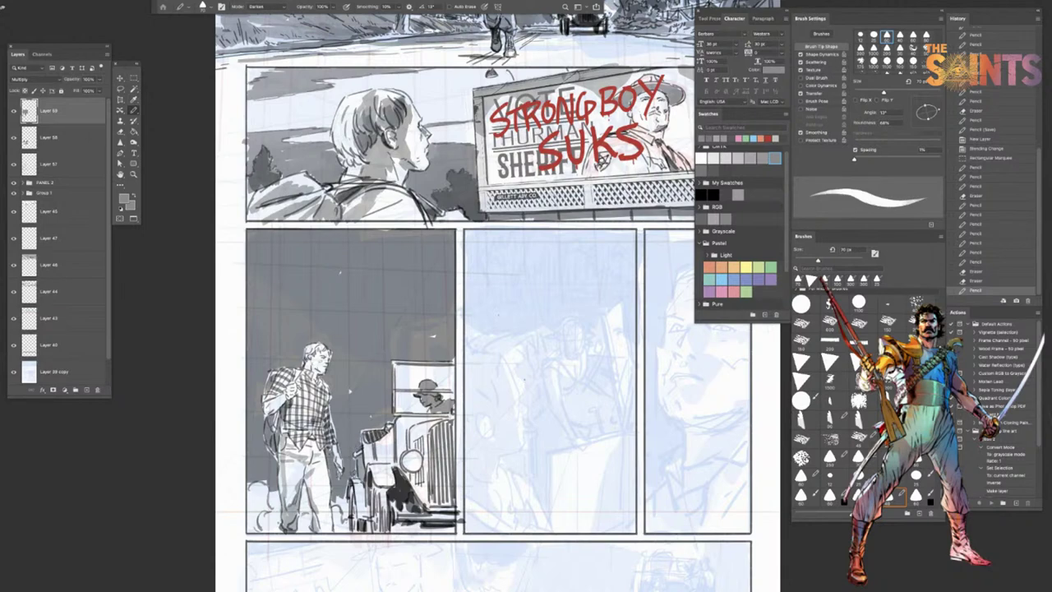
drag(353, 471, 355, 478)
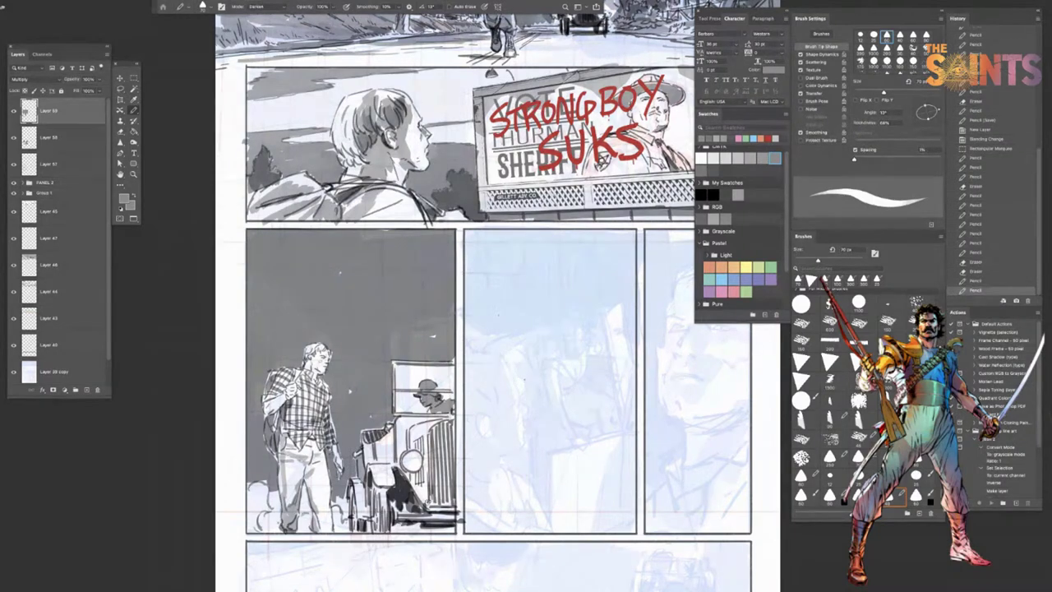
drag(349, 388, 351, 381)
drag(440, 324, 444, 320)
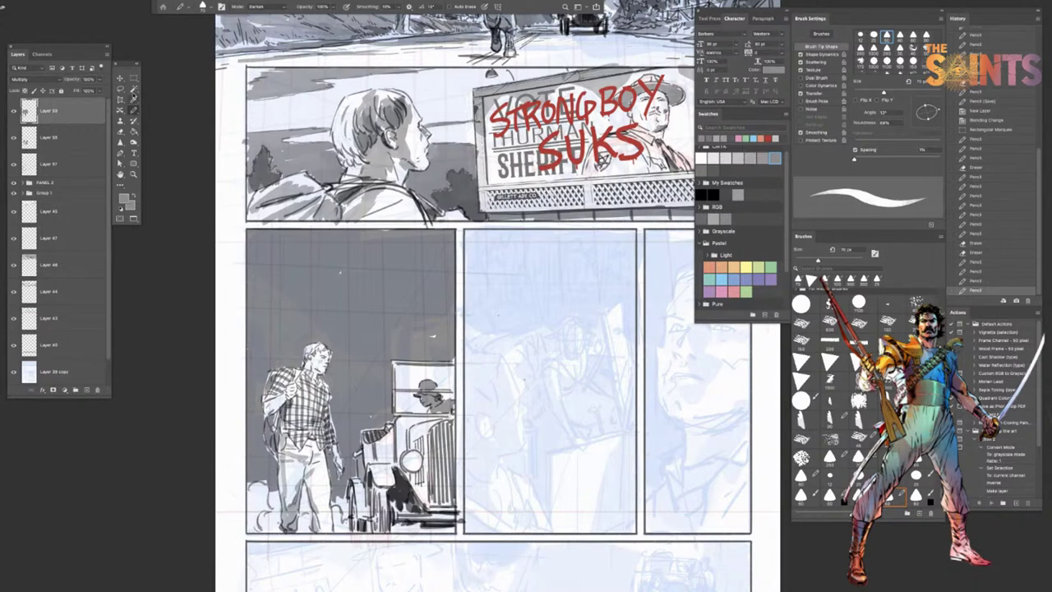
Step: Clear the panel selection and select the gray background tone with the Magic Wand
click(133, 91)
click(483, 383)
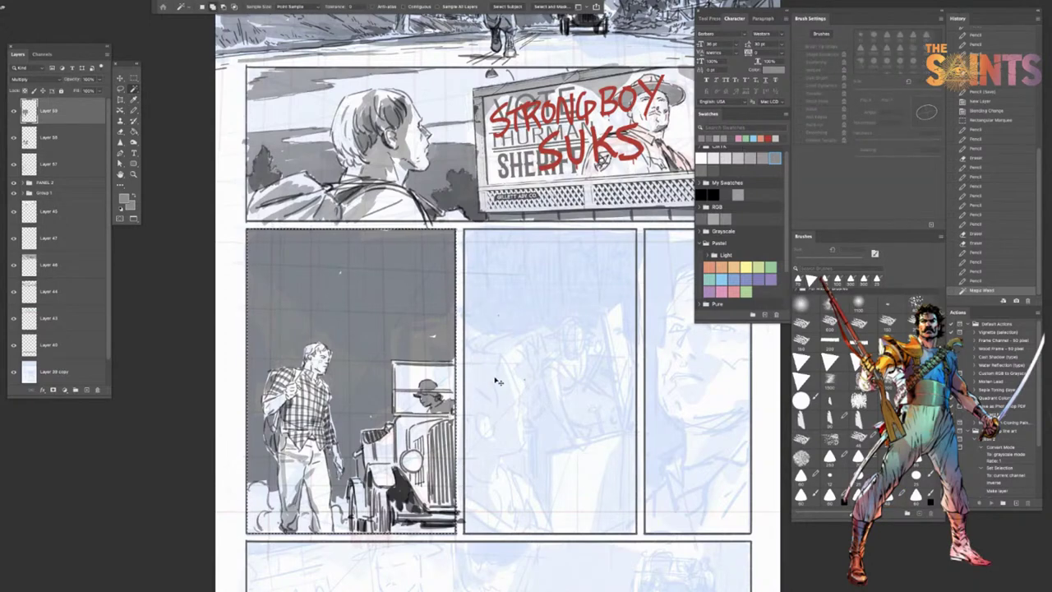
key(ctrl+d)
click(356, 346)
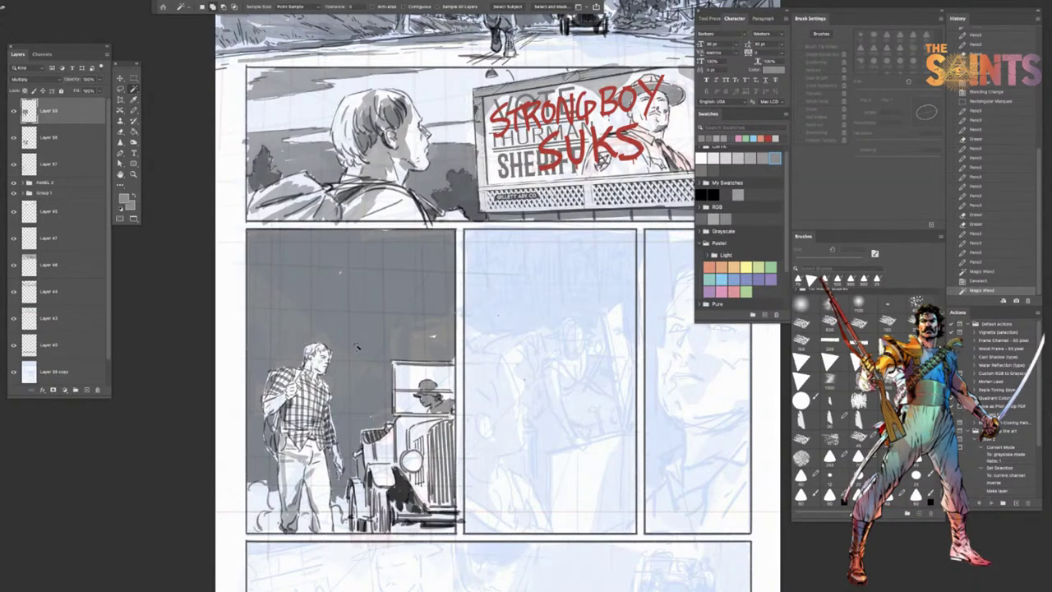
Step: Return to the Pencil in Multiply mode, choose a lighter gray swatch and enlarge the brush to 175 px
click(133, 111)
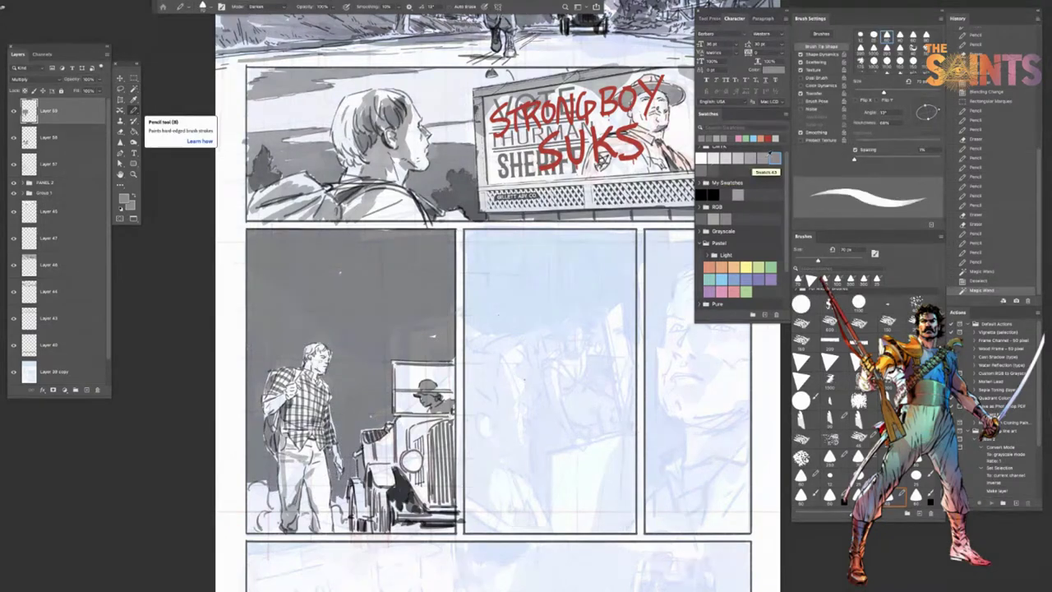
click(261, 6)
click(270, 24)
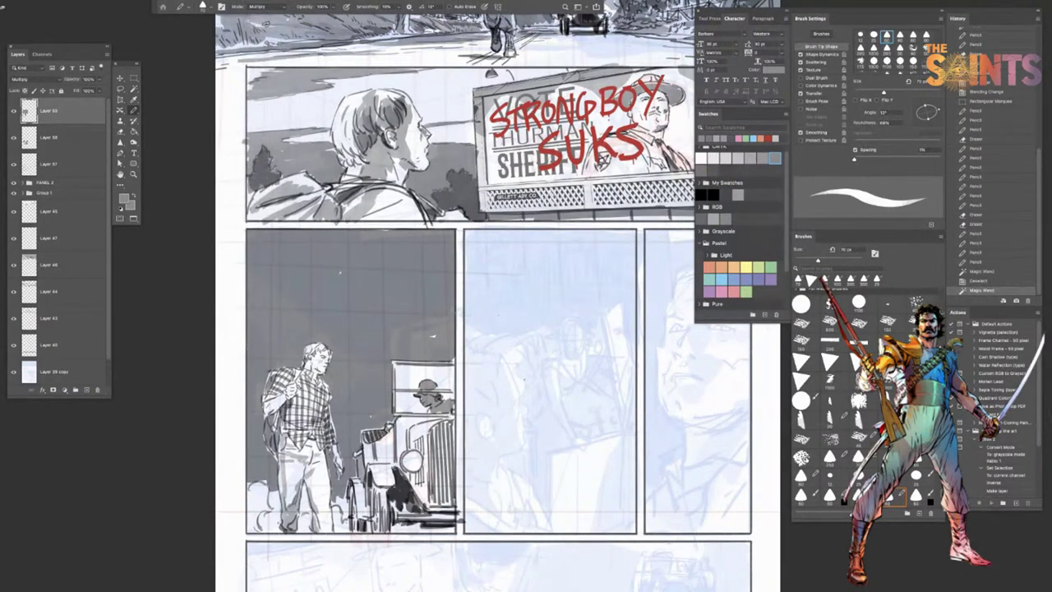
click(750, 158)
key(bracketright)
key(bracketright)
key(bracketright)
key(bracketright)
key(bracketright)
key(bracketright)
key(bracketright)
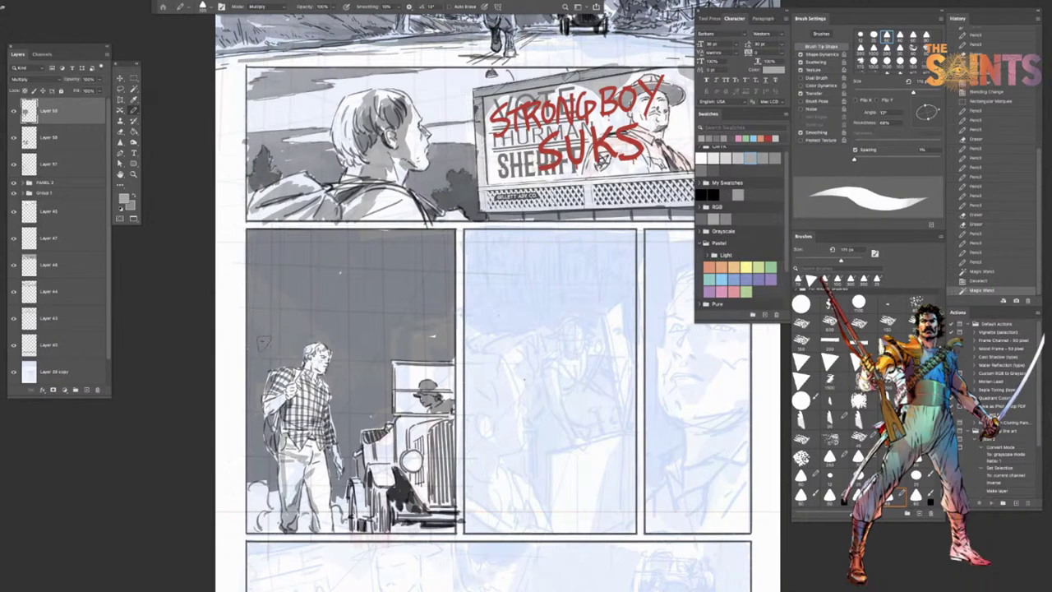
Step: Try a pair of slanted darker strokes across the sky above the man, and undo them
mouse_move(238, 319)
mouse_down()
mouse_move(364, 298)
mouse_move(244, 320)
mouse_move(336, 312)
mouse_up()
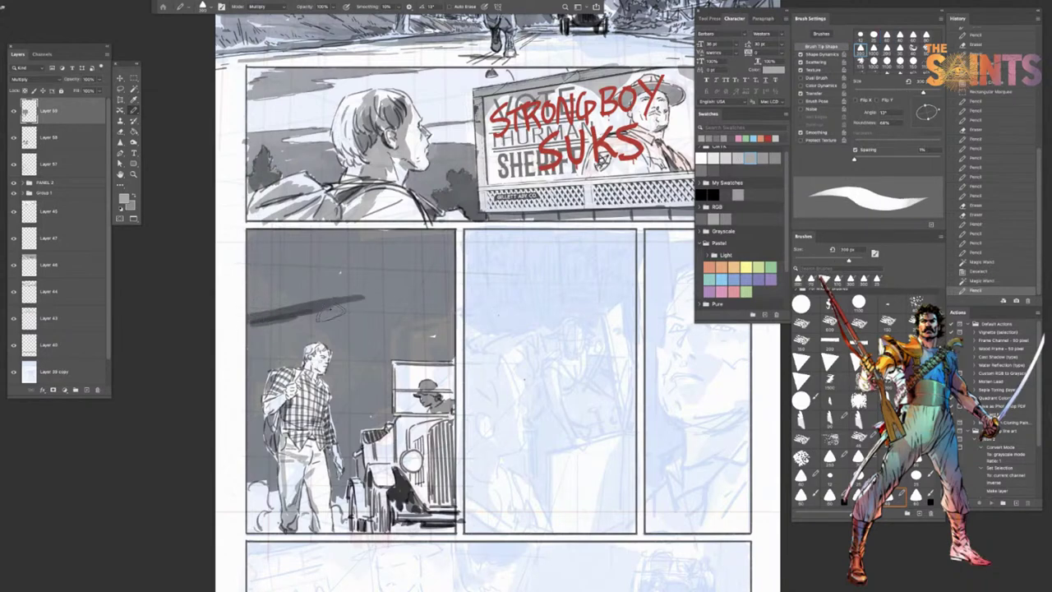
key(ctrl+z)
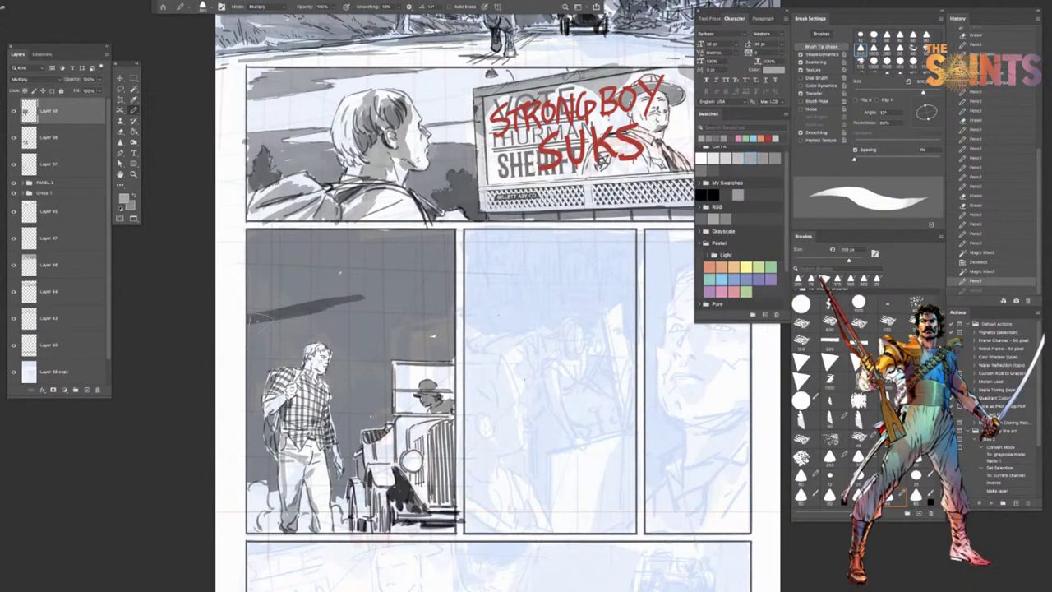
key(ctrl+z)
Step: Try darker shading over the gray background around the man's head and backpack, undoing the stroke near the car
mouse_move(236, 326)
mouse_down()
mouse_move(338, 310)
mouse_move(244, 348)
mouse_move(278, 345)
mouse_up()
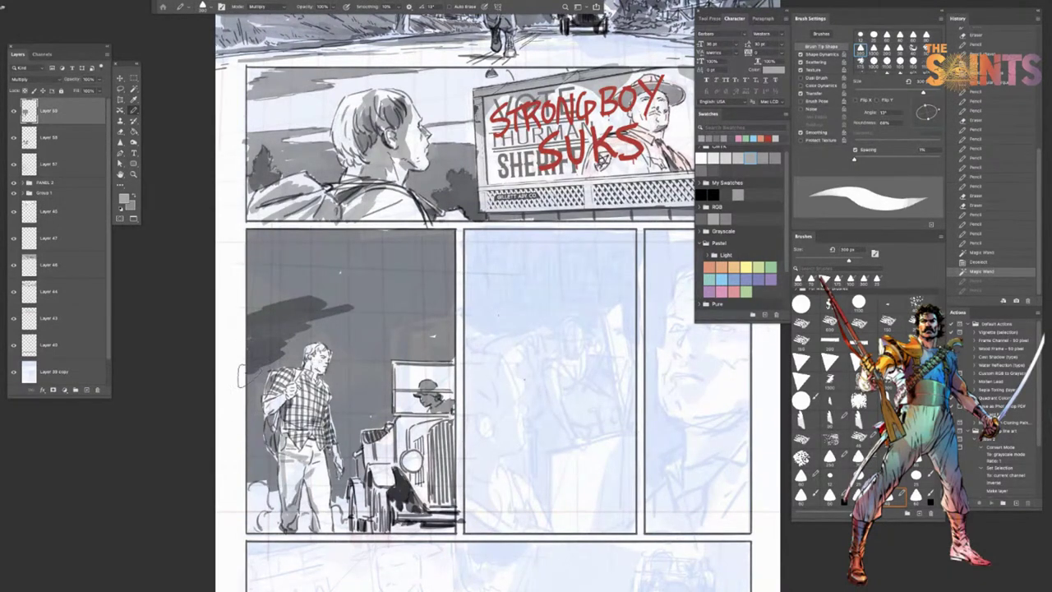
drag(237, 409, 245, 406)
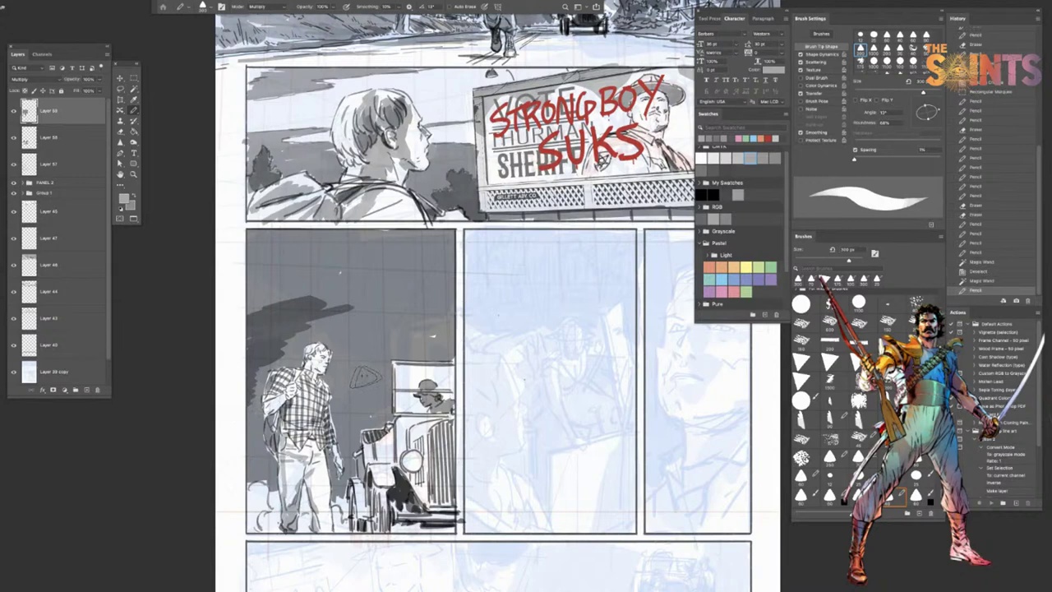
drag(387, 378, 355, 377)
key(ctrl+z)
drag(240, 404, 247, 408)
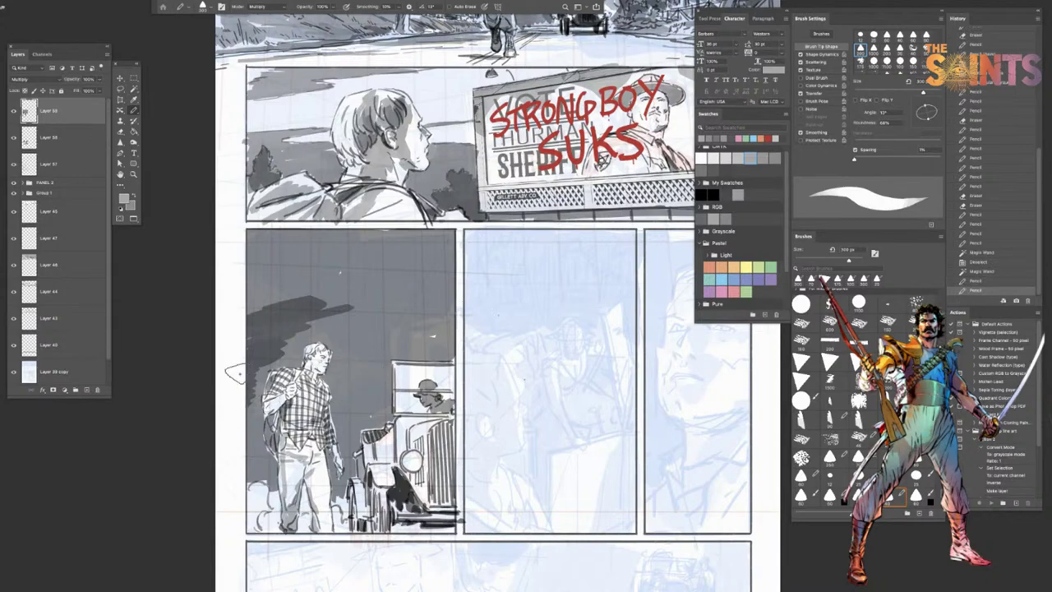
Step: Set the Pencil's blending mode to Darken and undo the trial shading around the man
click(256, 7)
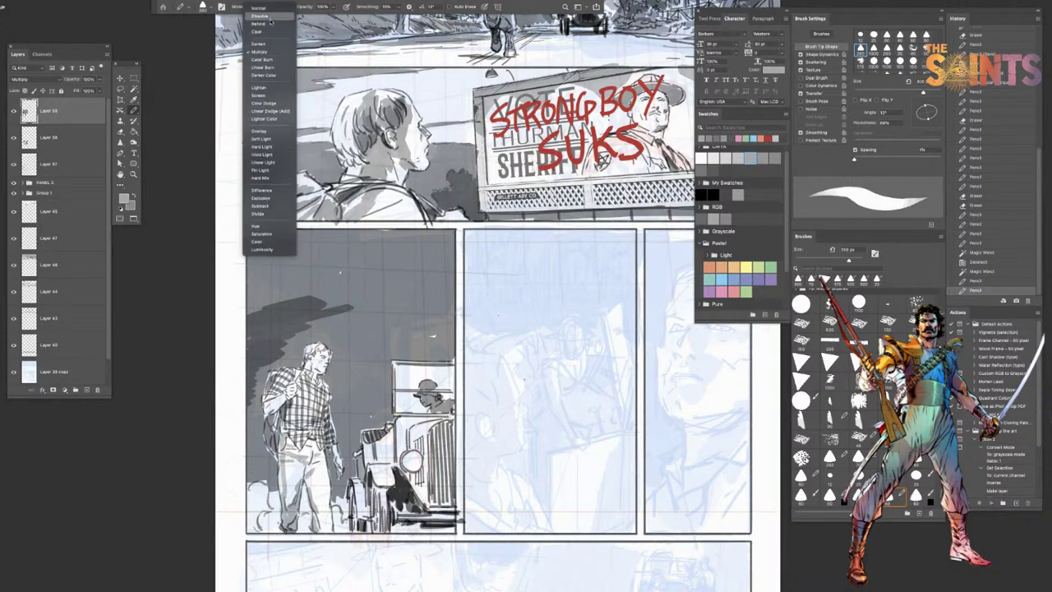
click(272, 46)
key(ctrl+z)
key(ctrl+z)
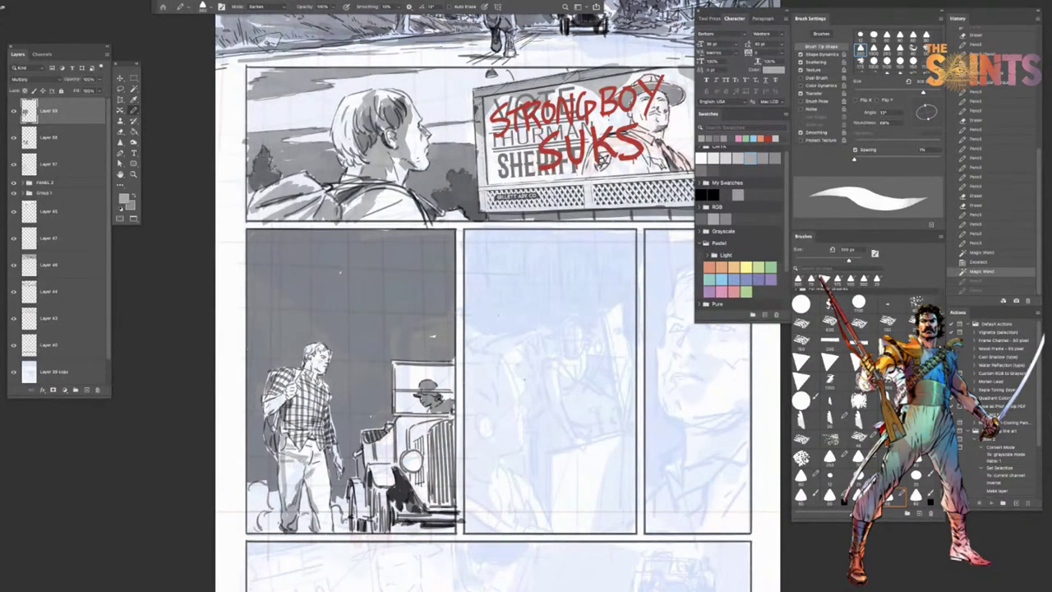
Step: Add another new layer above the gray background and set it to Multiply
click(86, 390)
click(35, 80)
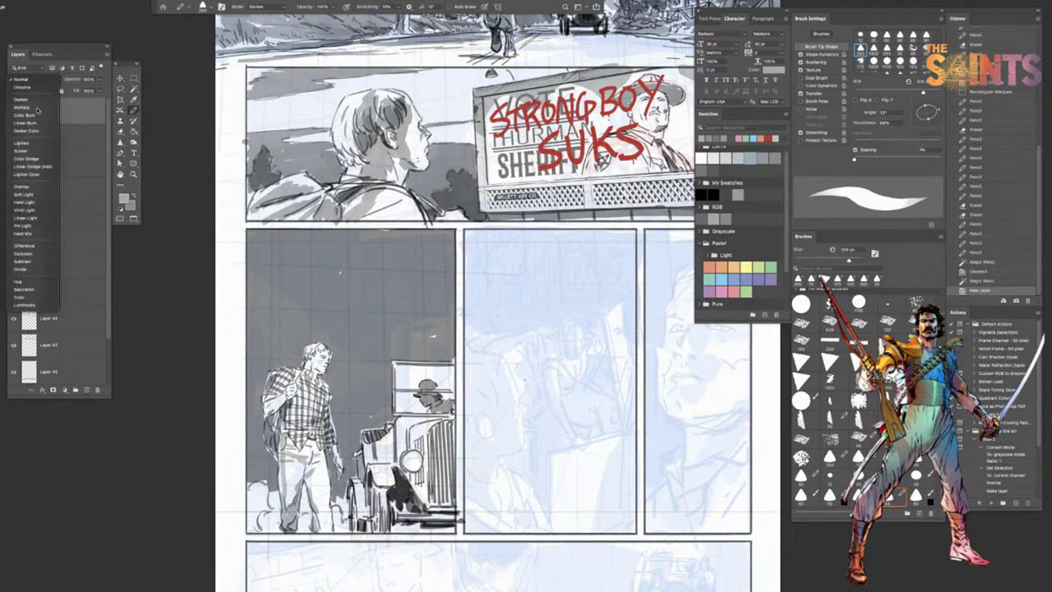
click(36, 109)
Step: Paint a darker tone around the man's backpack, body and head, up into the sky above him
mouse_move(251, 407)
mouse_down()
mouse_move(253, 396)
mouse_move(250, 460)
mouse_move(284, 493)
mouse_move(343, 478)
mouse_move(363, 452)
mouse_up()
mouse_move(352, 411)
mouse_down()
mouse_move(325, 383)
mouse_move(339, 349)
mouse_move(306, 337)
mouse_move(251, 385)
mouse_move(311, 328)
mouse_move(313, 312)
mouse_move(370, 289)
mouse_move(271, 316)
mouse_move(316, 309)
mouse_move(268, 309)
mouse_up()
drag(345, 305, 284, 303)
mouse_move(316, 306)
mouse_down()
mouse_move(336, 304)
mouse_move(260, 308)
mouse_move(410, 302)
mouse_up()
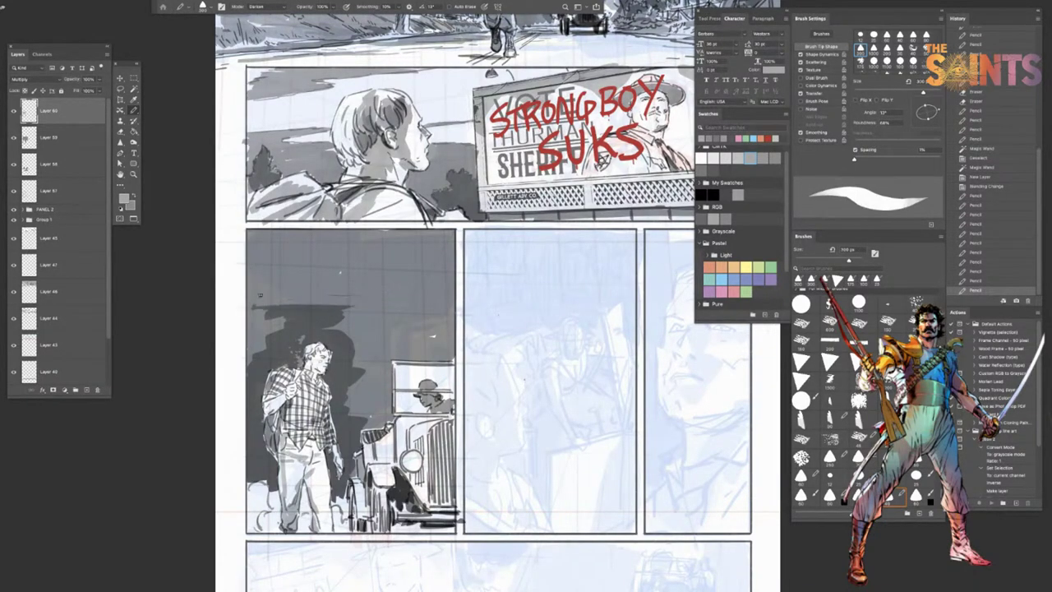
Step: Paint dark cloud strokes across the sky above the man, beside the car and along the panel's upper edge
drag(260, 294, 405, 300)
mouse_move(306, 309)
mouse_down()
mouse_move(269, 305)
mouse_move(367, 309)
mouse_up()
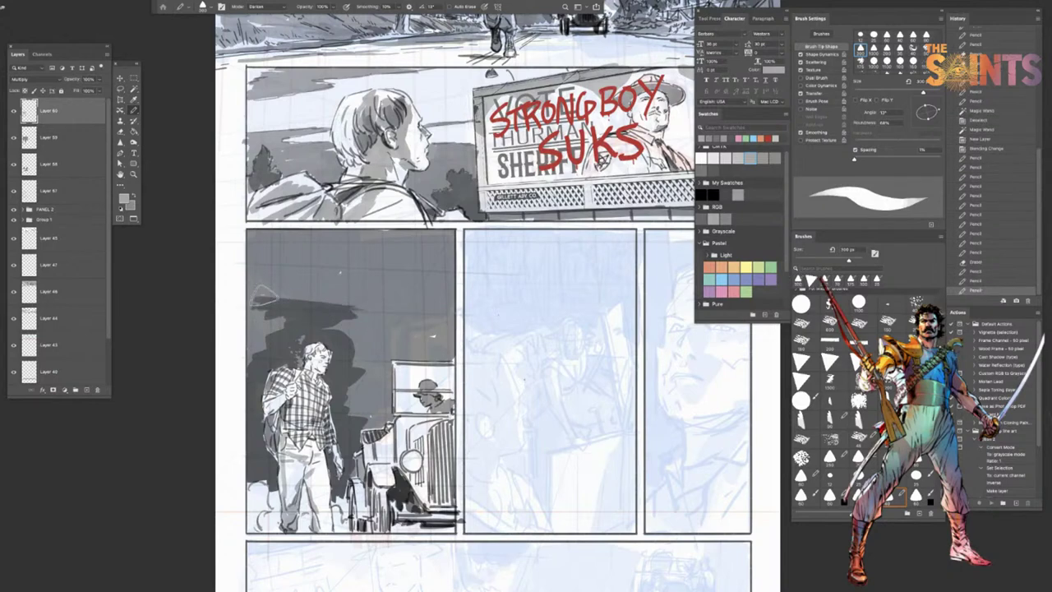
mouse_move(264, 297)
mouse_down()
mouse_move(371, 306)
mouse_move(362, 307)
mouse_up()
mouse_move(375, 306)
mouse_down()
mouse_move(255, 306)
mouse_move(384, 302)
mouse_up()
mouse_move(344, 385)
mouse_down()
mouse_move(374, 388)
mouse_move(301, 337)
mouse_move(321, 327)
mouse_move(418, 335)
mouse_move(350, 345)
mouse_move(365, 371)
mouse_move(351, 341)
mouse_up()
mouse_move(352, 340)
mouse_down()
mouse_move(381, 344)
mouse_move(368, 340)
mouse_up()
mouse_move(363, 338)
mouse_down()
mouse_move(332, 324)
mouse_move(360, 290)
mouse_up()
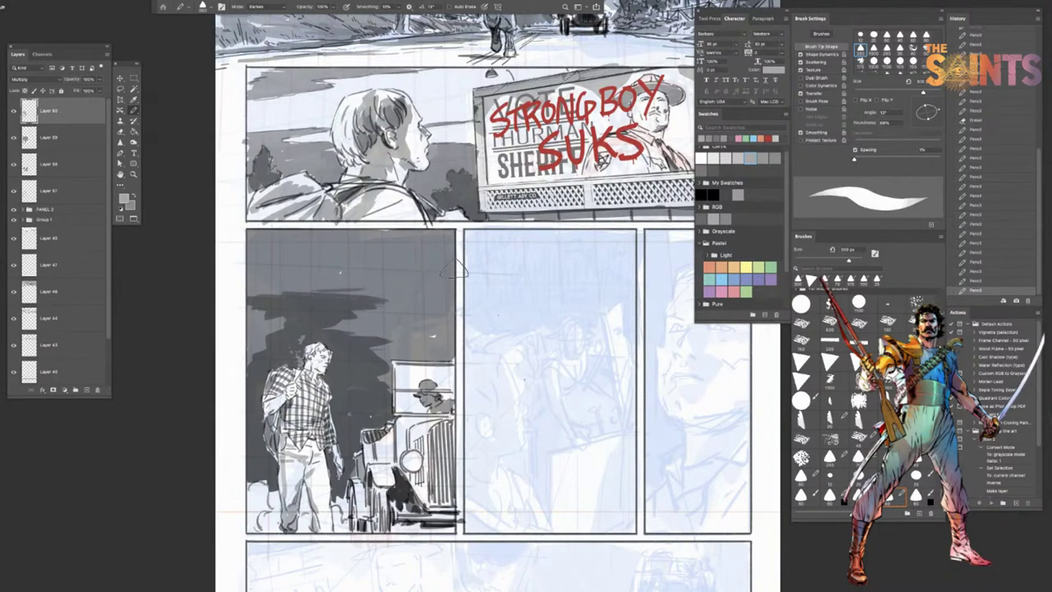
key(super+z)
mouse_move(458, 230)
mouse_down()
mouse_move(398, 223)
mouse_move(338, 234)
mouse_move(468, 249)
mouse_move(341, 240)
mouse_move(424, 252)
mouse_move(325, 245)
mouse_move(355, 262)
mouse_move(259, 252)
mouse_move(306, 258)
mouse_move(259, 257)
mouse_move(249, 263)
mouse_move(273, 270)
mouse_move(239, 272)
mouse_up()
mouse_move(374, 331)
mouse_down()
mouse_move(400, 339)
mouse_move(364, 307)
mouse_move(388, 306)
mouse_up()
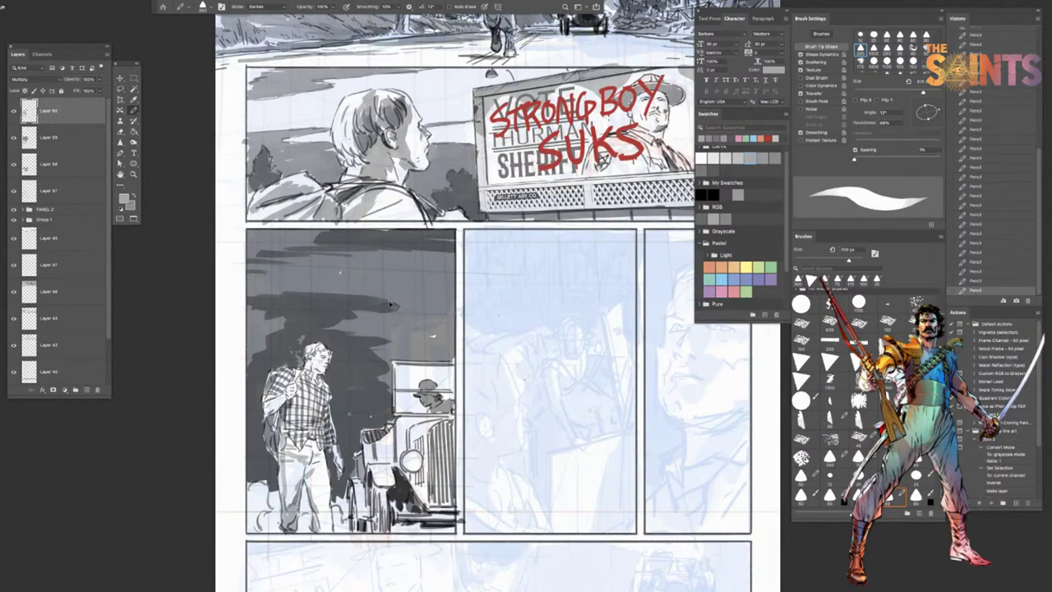
Step: Undo all the dark shading strokes and the added Multiply layer, back to the plain gray background
key(ctrl+z)
key(ctrl+z)
key(ctrl+z)
key(ctrl+z)
key(ctrl+z)
key(ctrl+z)
key(ctrl+z)
key(ctrl+z)
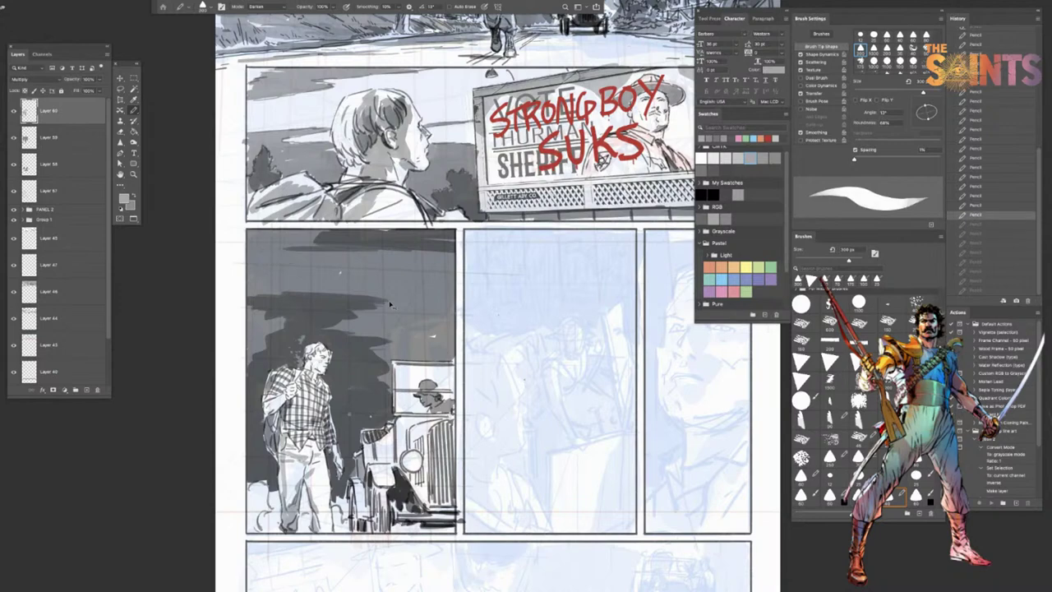
key(ctrl+z)
key(ctrl+z)
key(ctrl+z)
key(ctrl+z)
key(ctrl+z)
key(ctrl+z)
key(ctrl+z)
key(ctrl+z)
key(ctrl+z)
key(ctrl+z)
key(ctrl+z)
key(ctrl+z)
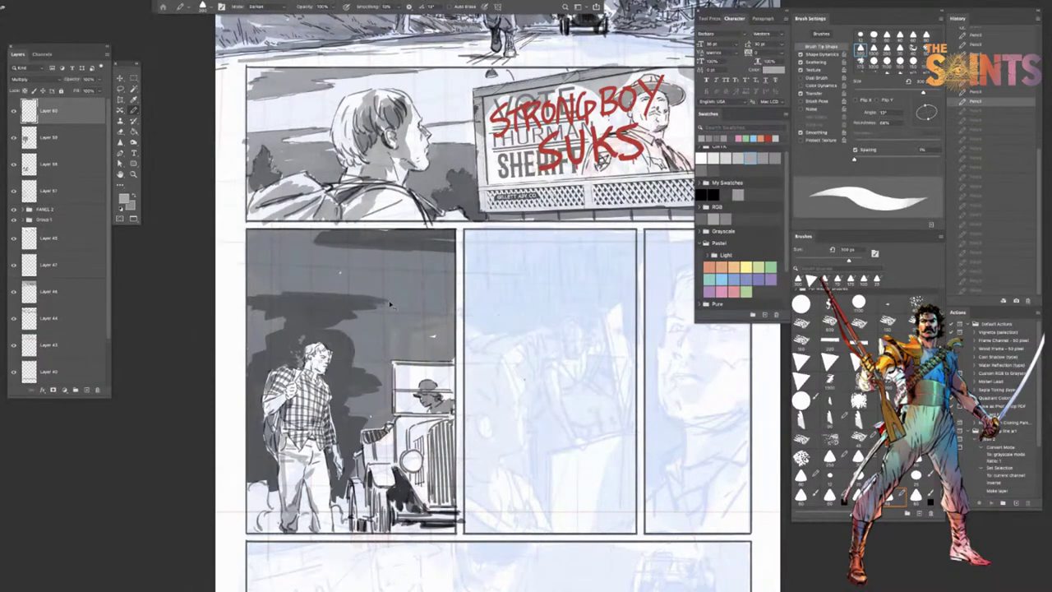
key(ctrl+z)
key(ctrl+z)
key(ctrl+z)
key(ctrl+z)
key(ctrl+z)
key(ctrl+z)
key(ctrl+z)
key(ctrl+z)
key(ctrl+z)
key(ctrl+z)
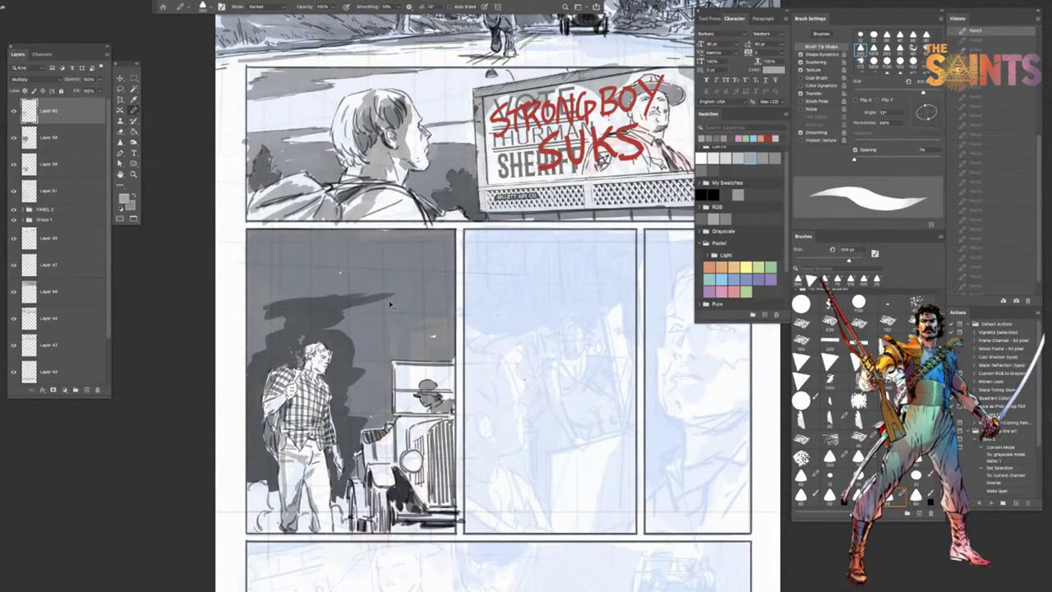
key(ctrl+z)
key(ctrl+z)
key(ctrl+z)
key(ctrl+z)
key(ctrl+z)
key(ctrl+z)
key(ctrl+z)
key(ctrl+z)
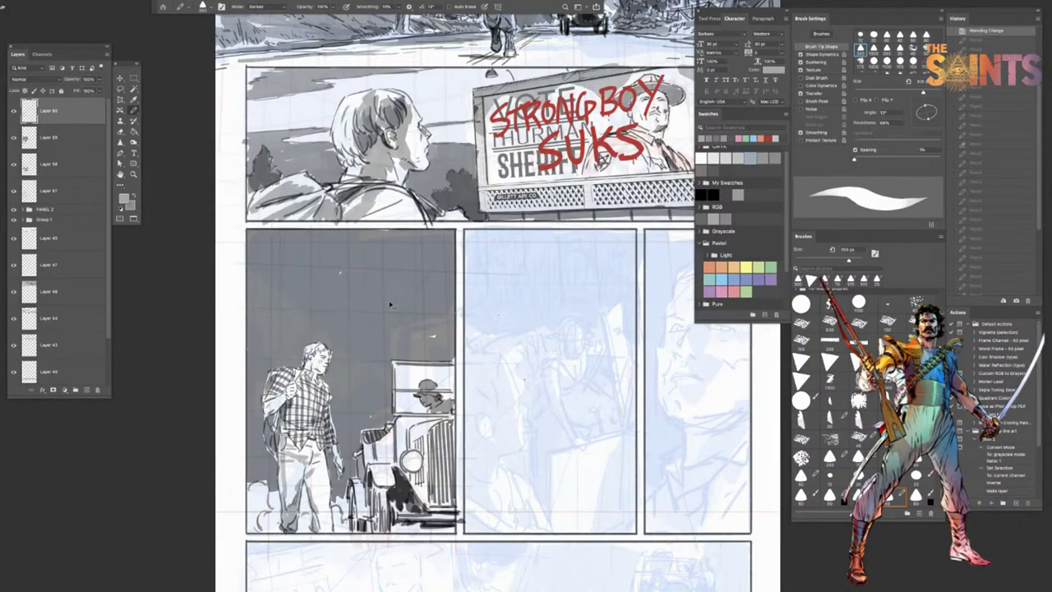
drag(430, 283, 457, 253)
scroll(457, 253, down, 3)
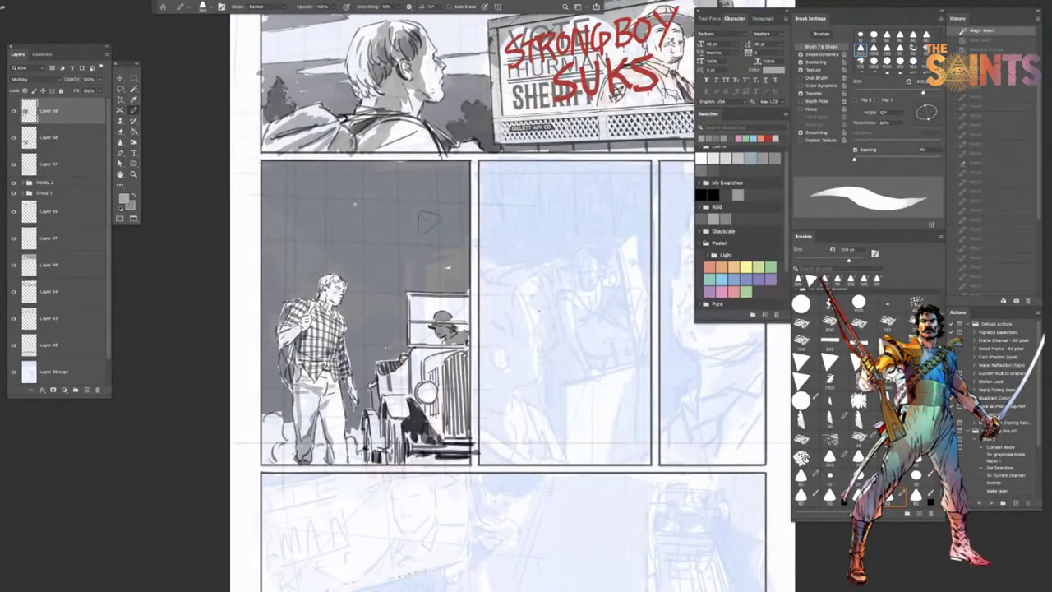
drag(430, 172, 434, 169)
key(super+z)
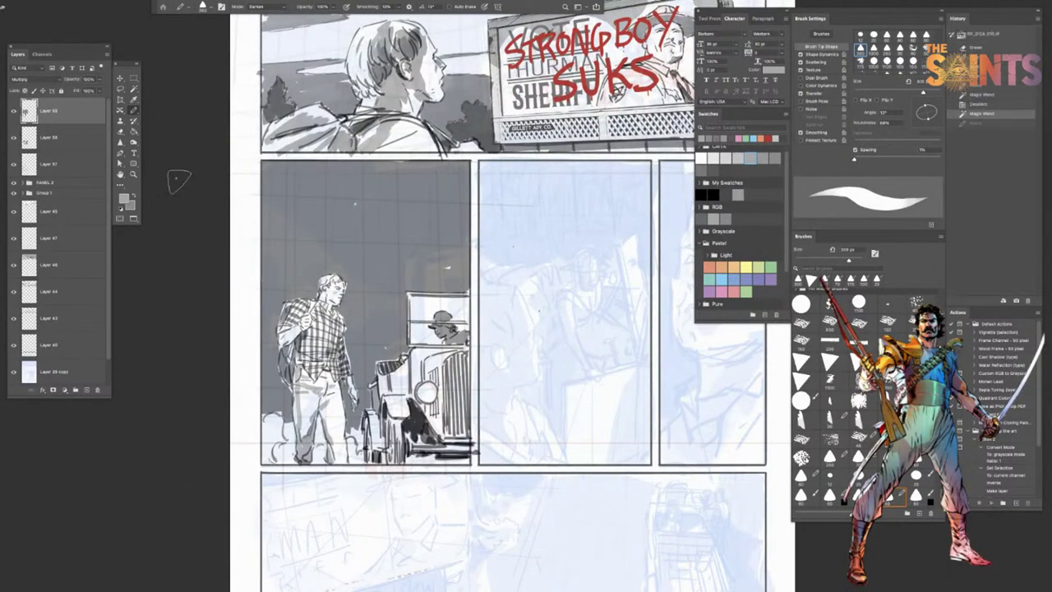
Step: Add a new layer set to Multiply and paint dark cloud bands across the sky above the man and car
key(ctrl+shift+alt+n)
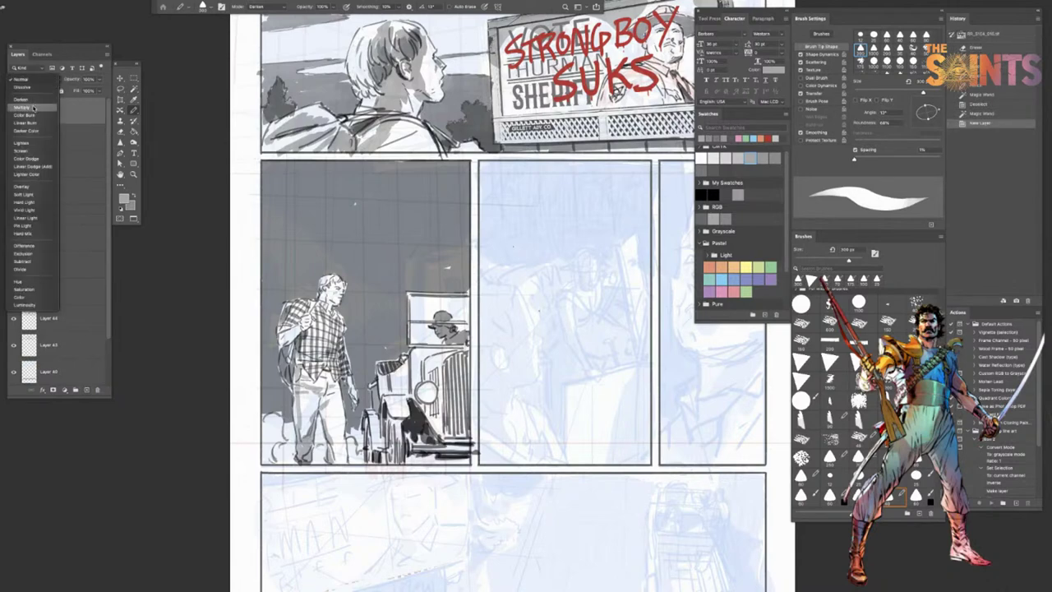
mouse_move(473, 170)
mouse_down()
mouse_move(249, 170)
mouse_move(410, 186)
mouse_move(242, 183)
mouse_move(470, 218)
mouse_up()
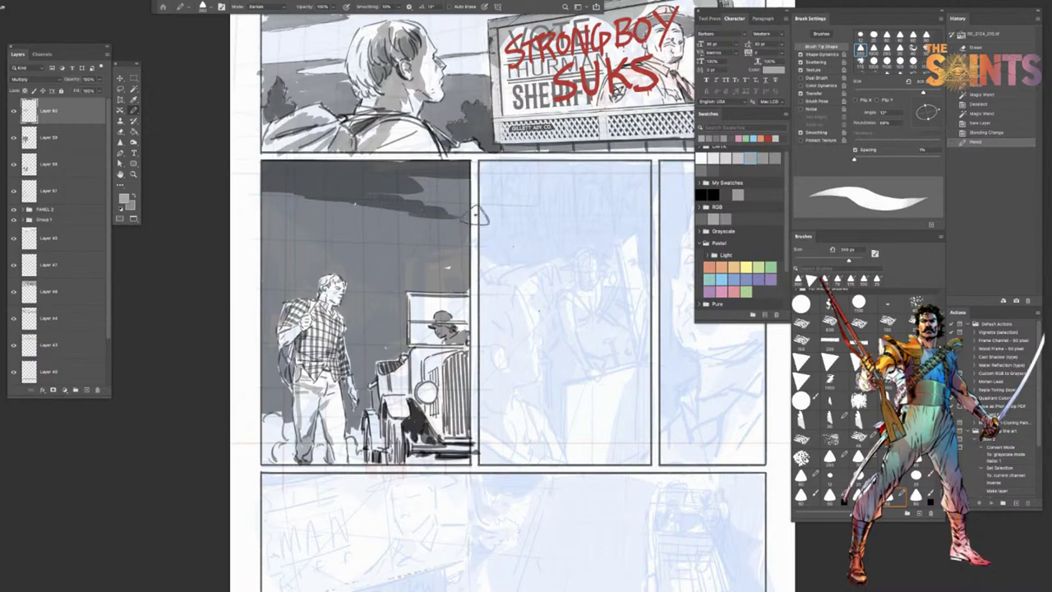
mouse_move(310, 233)
mouse_down()
mouse_move(304, 261)
mouse_move(286, 271)
mouse_move(362, 267)
mouse_move(381, 279)
mouse_move(396, 261)
mouse_move(359, 261)
mouse_move(436, 271)
mouse_move(394, 263)
mouse_move(439, 265)
mouse_up()
drag(444, 263, 462, 261)
drag(317, 230, 330, 230)
drag(328, 228, 339, 230)
Step: Paint dark cloud shapes around the man's backpack, shoulders and body, extending toward the car
mouse_move(270, 333)
mouse_down()
mouse_move(253, 352)
mouse_move(281, 342)
mouse_up()
drag(348, 336, 353, 348)
drag(349, 338, 384, 349)
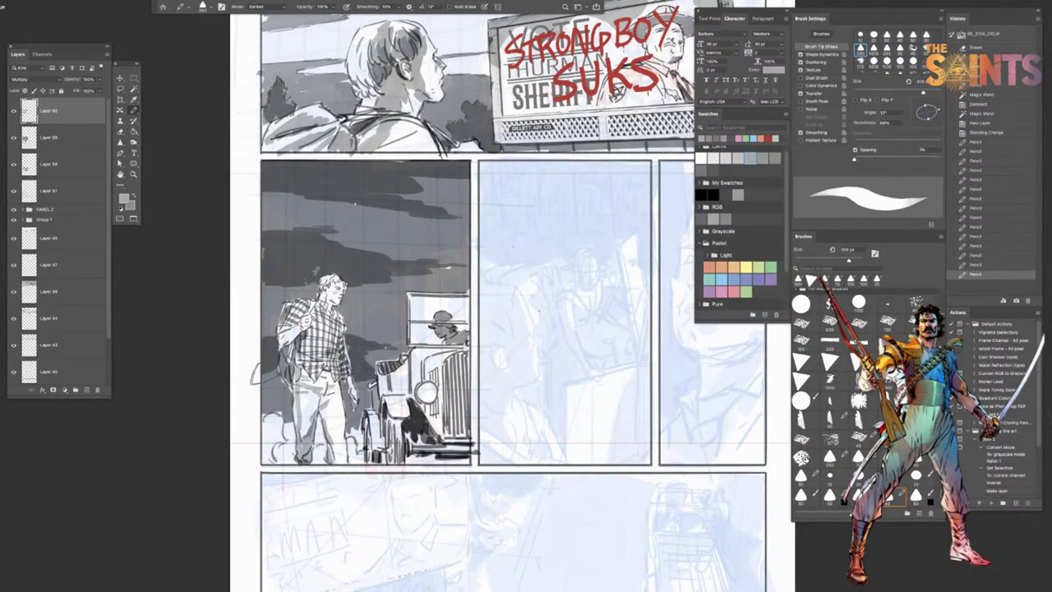
drag(265, 374, 286, 412)
drag(356, 398, 369, 355)
mouse_move(309, 283)
mouse_down()
mouse_move(276, 281)
mouse_move(287, 287)
mouse_move(297, 273)
mouse_move(345, 298)
mouse_move(370, 296)
mouse_up()
mouse_move(371, 297)
mouse_down()
mouse_move(384, 301)
mouse_move(370, 301)
mouse_up()
drag(368, 303, 378, 305)
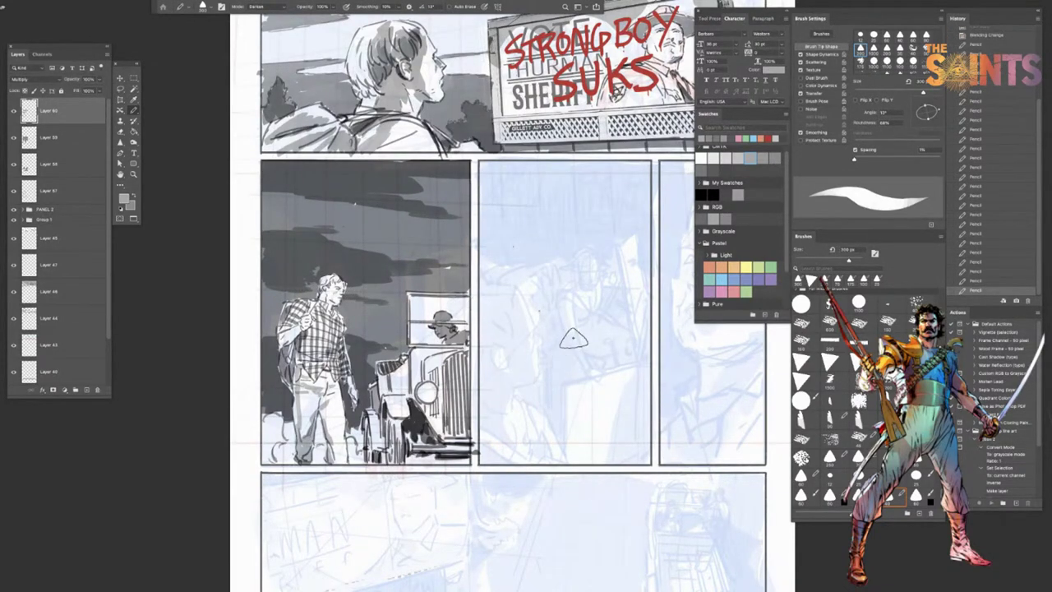
drag(371, 344, 277, 332)
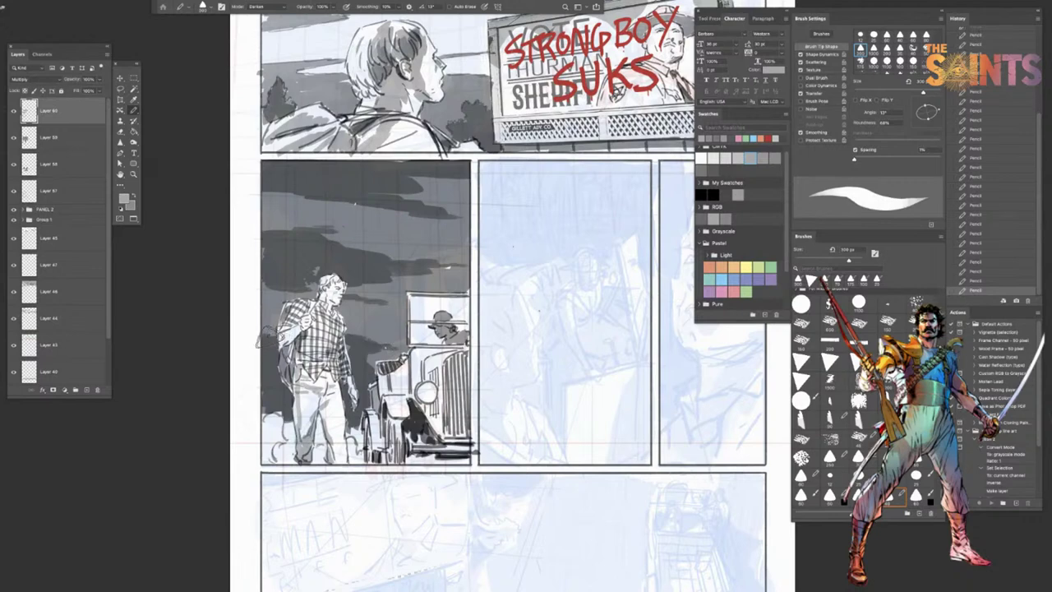
Step: Clear the selection and shade the man's trousers with a much smaller Pencil
key(super+d)
key(bracketleft)
key(bracketleft)
key(bracketleft)
key(bracketleft)
key(bracketleft)
key(bracketleft)
key(bracketleft)
key(bracketleft)
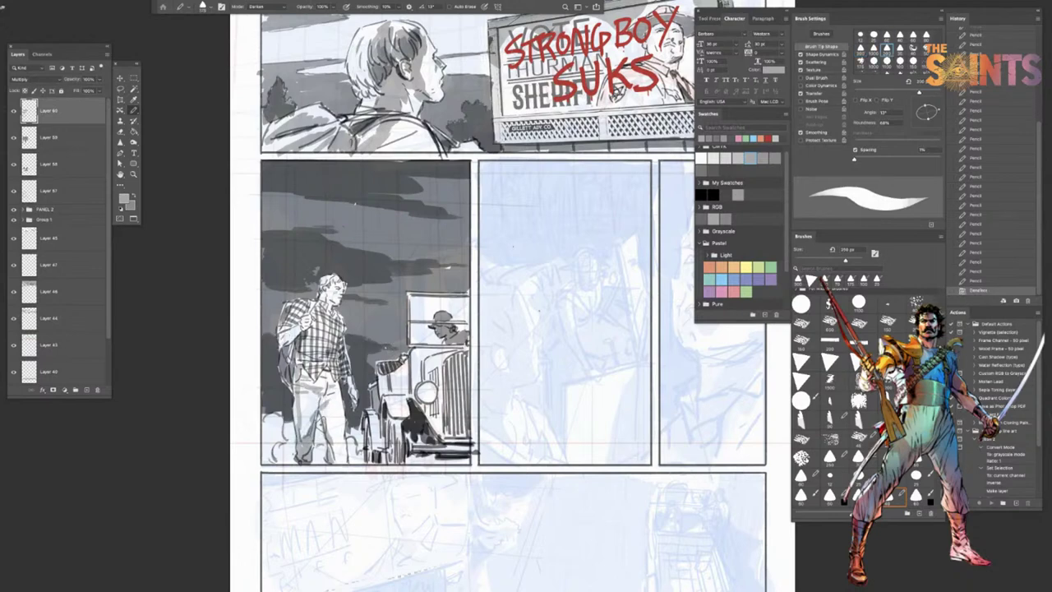
drag(319, 409, 321, 426)
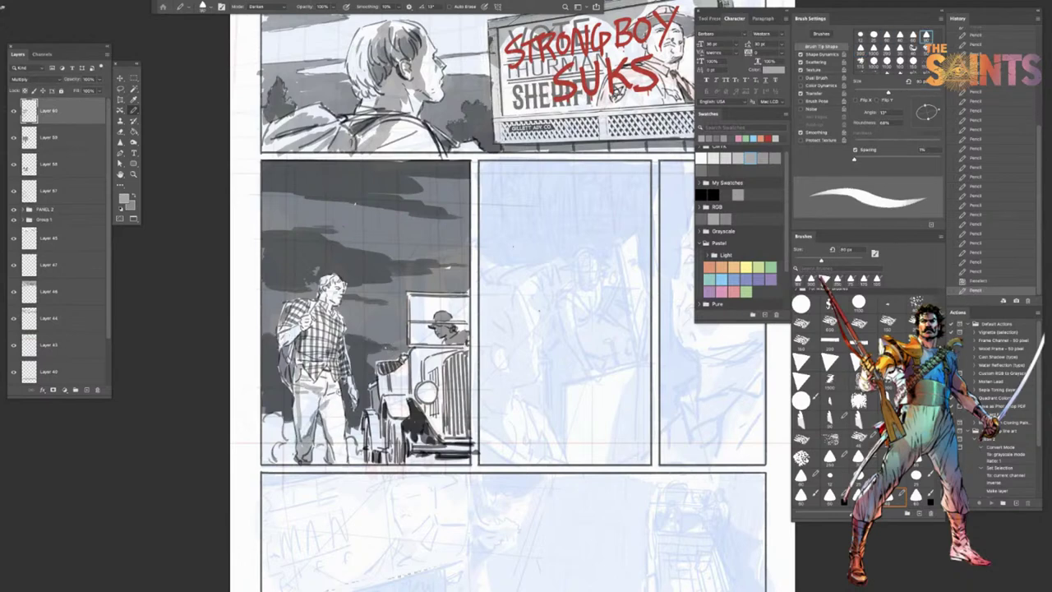
Step: Shade the pale shapes along the ground behind and beside the man's legs on the uppermost Multiply layer, using a larger Pencil
click(69, 146)
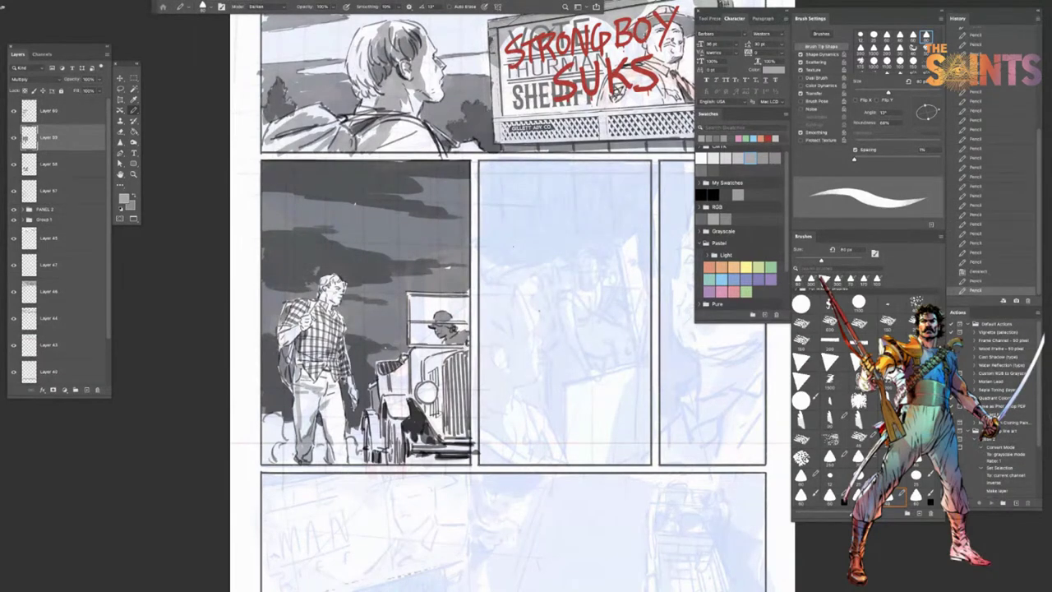
key(.)
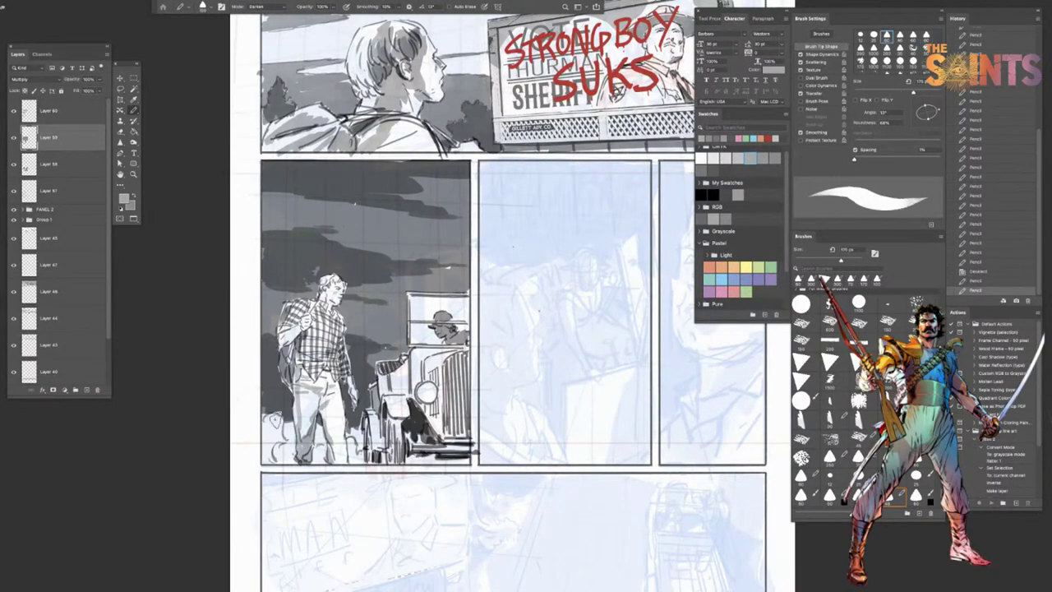
key(alt+bracketright)
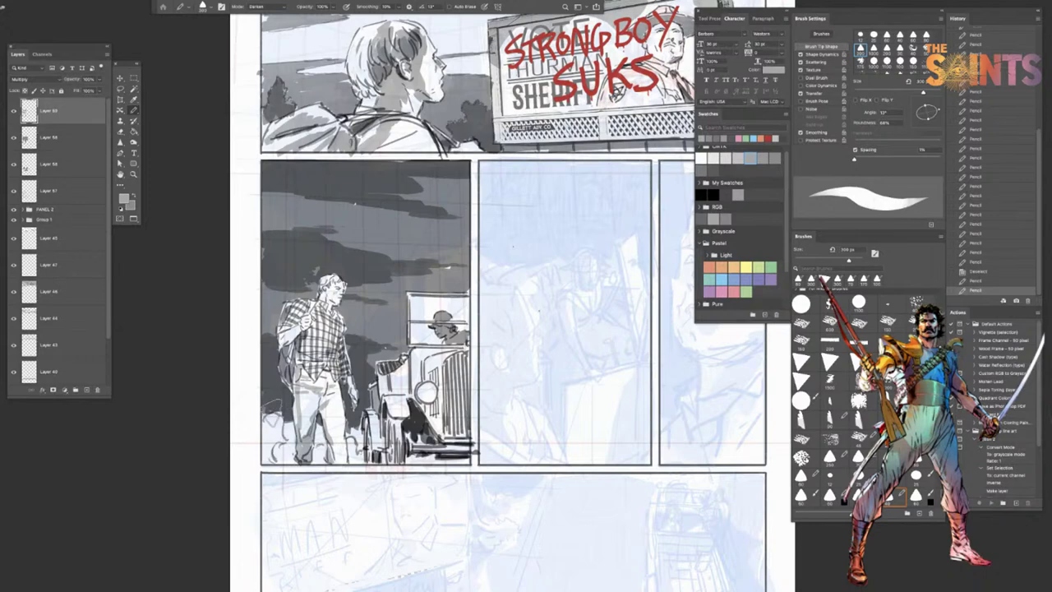
mouse_move(304, 415)
mouse_down()
mouse_move(320, 451)
mouse_move(295, 463)
mouse_up()
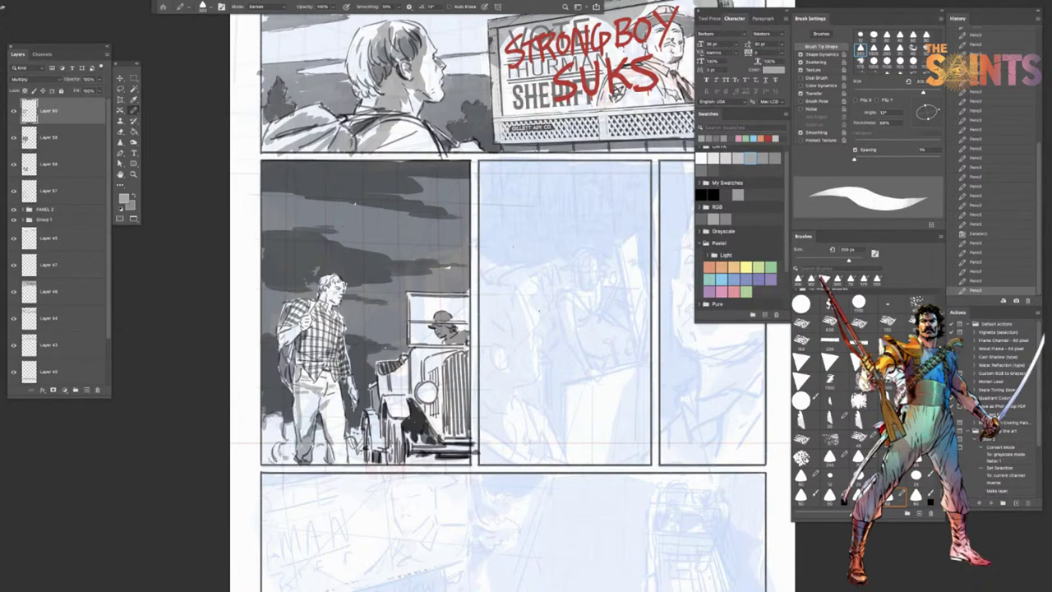
mouse_move(323, 430)
mouse_down()
mouse_move(319, 444)
mouse_move(317, 425)
mouse_move(289, 439)
mouse_up()
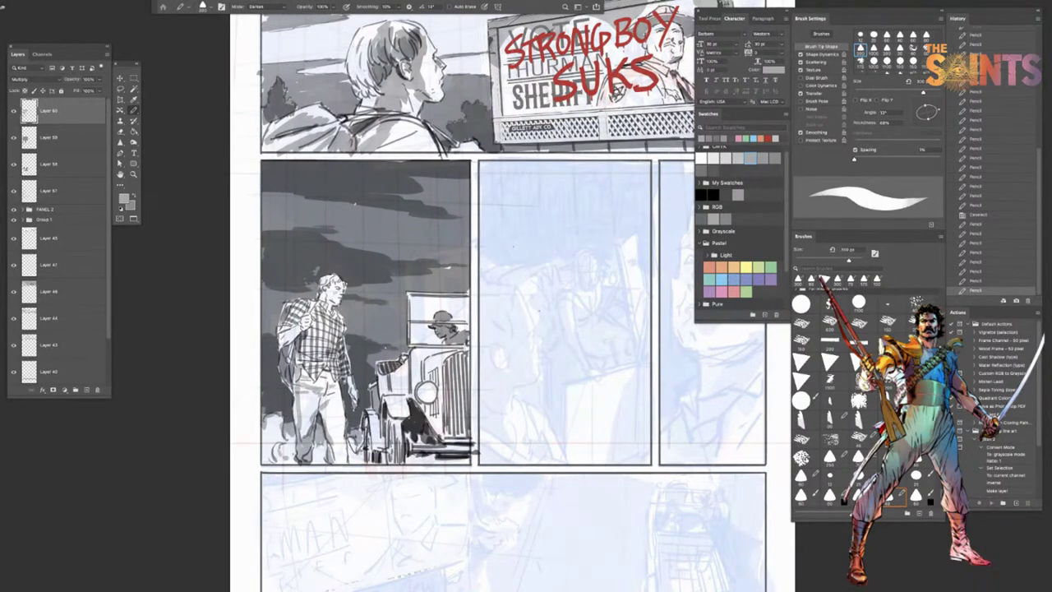
drag(358, 439, 353, 461)
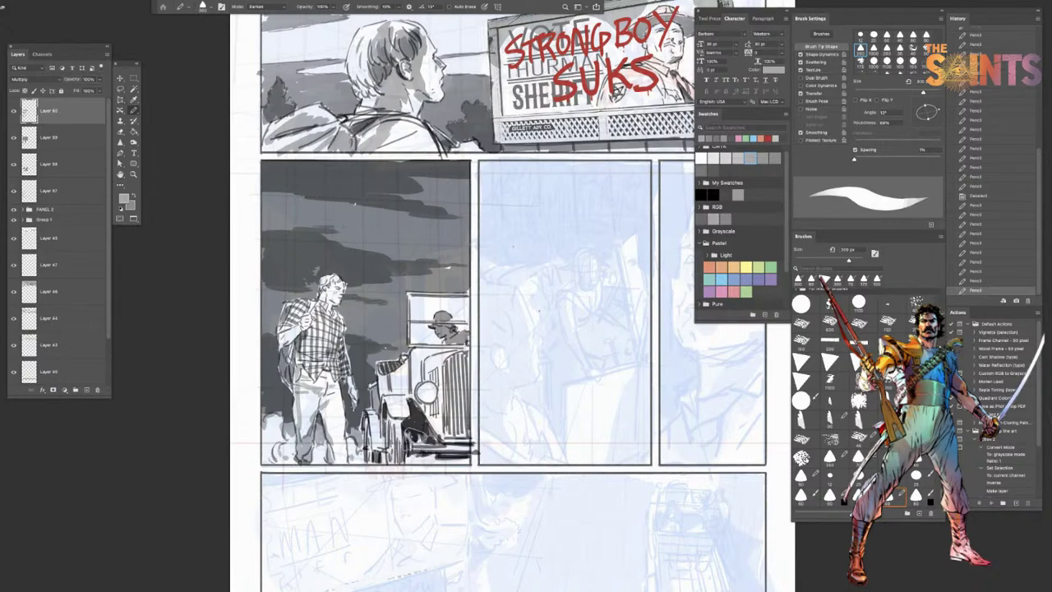
Step: Shade the ground beneath the car, its grille, front fender and windshield area
mouse_move(417, 438)
mouse_down()
mouse_move(472, 451)
mouse_move(429, 461)
mouse_move(461, 455)
mouse_up()
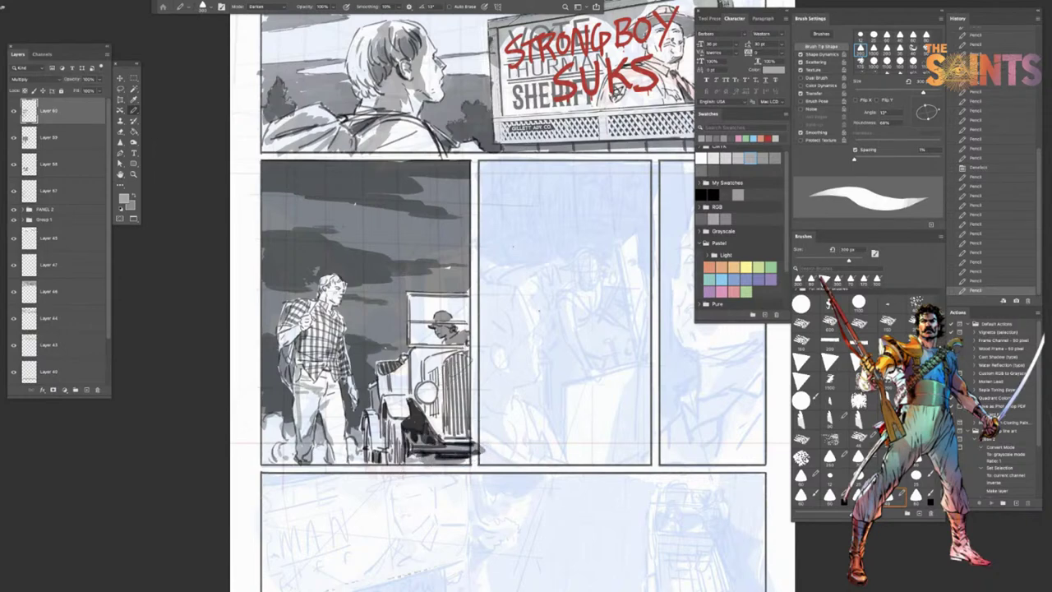
mouse_move(459, 367)
mouse_down()
mouse_move(456, 388)
mouse_move(461, 363)
mouse_up()
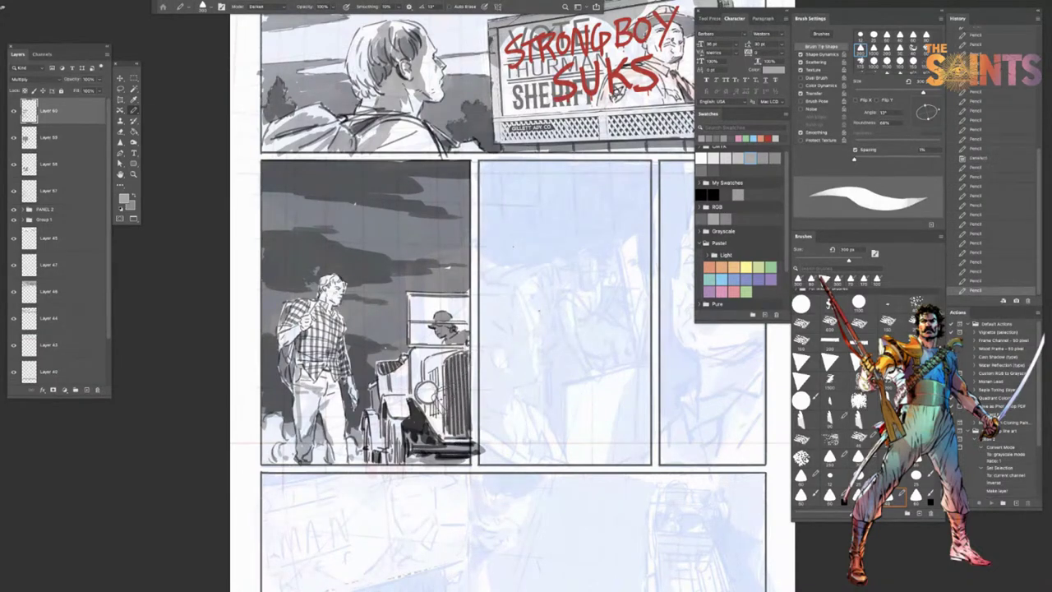
mouse_move(381, 385)
mouse_down()
mouse_move(401, 375)
mouse_move(377, 430)
mouse_up()
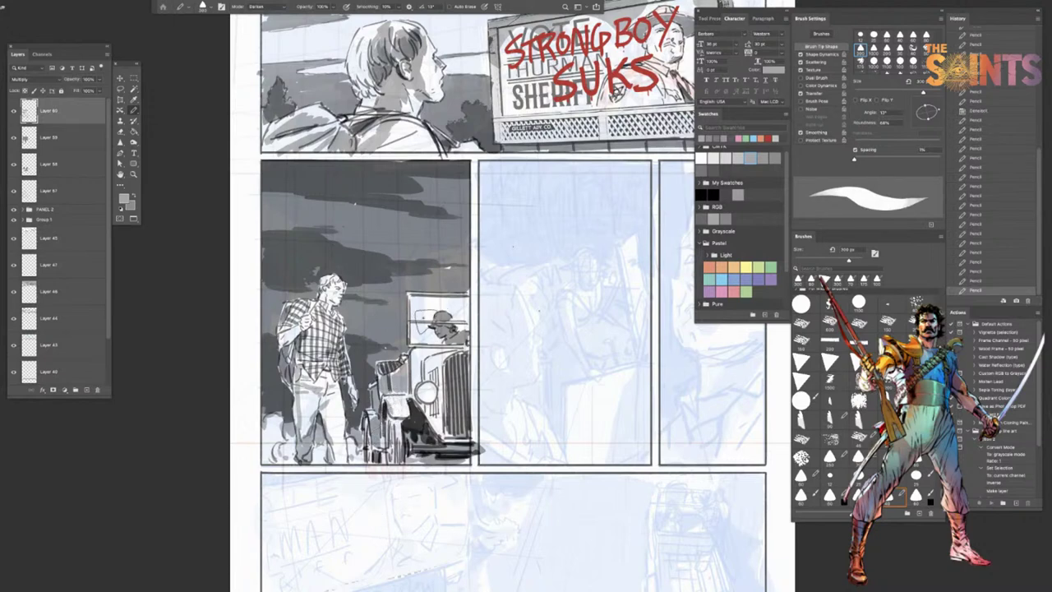
drag(427, 319, 459, 301)
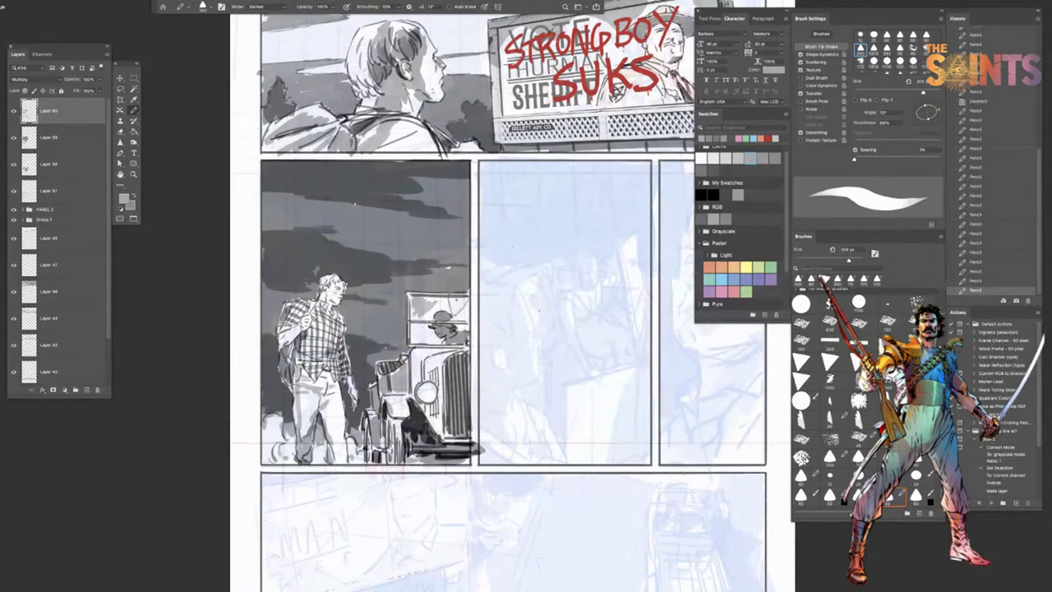
mouse_move(414, 328)
mouse_down()
mouse_move(422, 337)
mouse_move(467, 300)
mouse_move(432, 309)
mouse_up()
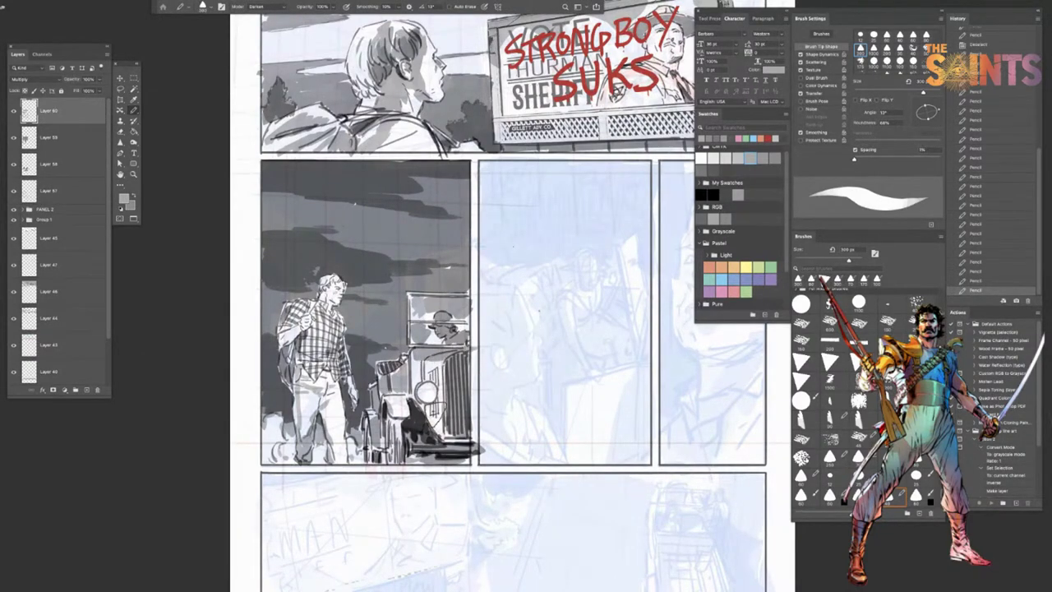
Step: Add shadow tones around the car's headlight, hood and front wheel
drag(420, 389, 412, 409)
drag(428, 406, 441, 422)
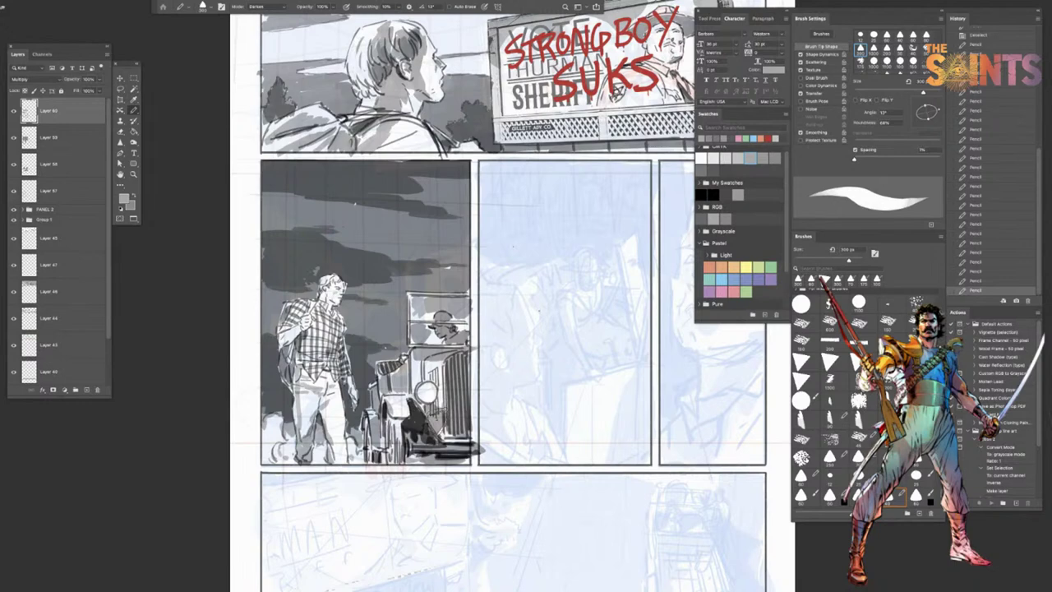
mouse_move(429, 368)
mouse_down()
mouse_move(420, 372)
mouse_move(435, 364)
mouse_up()
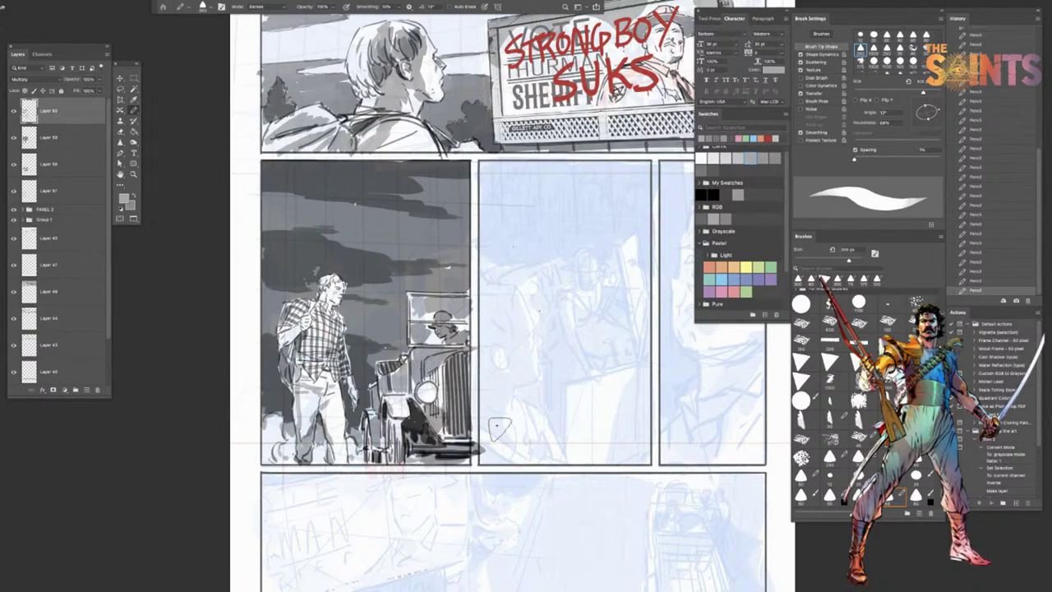
drag(388, 420, 394, 457)
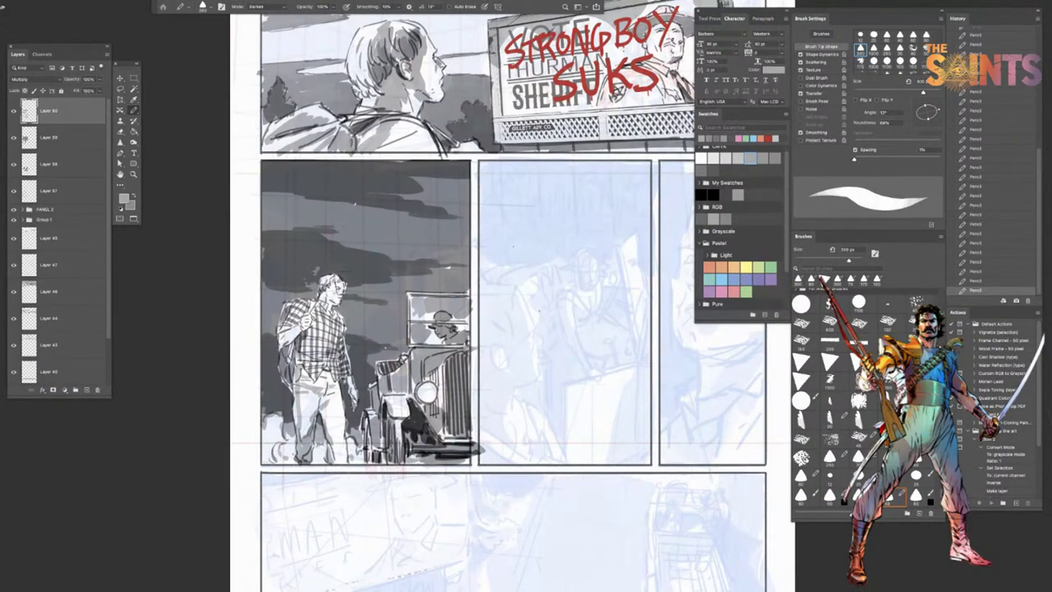
Step: Shade the man's hair, face and backpack, and save the file
mouse_move(335, 281)
mouse_down()
mouse_move(340, 295)
mouse_move(332, 286)
mouse_up()
drag(301, 317, 279, 343)
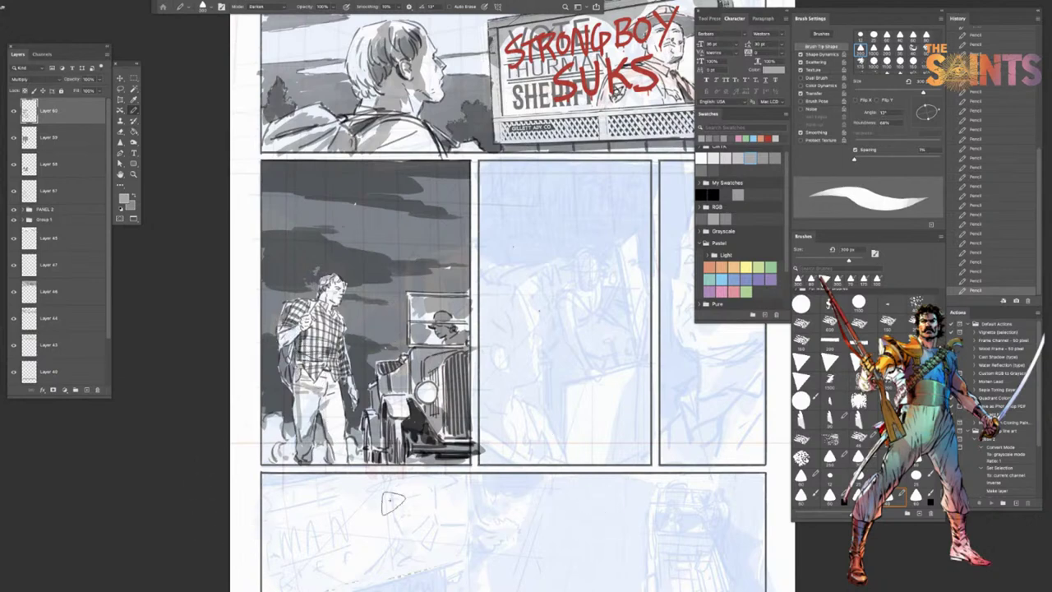
key(super+s)
Step: Examine the shaded panel of the man and car up close in full-screen view
drag(433, 495, 437, 482)
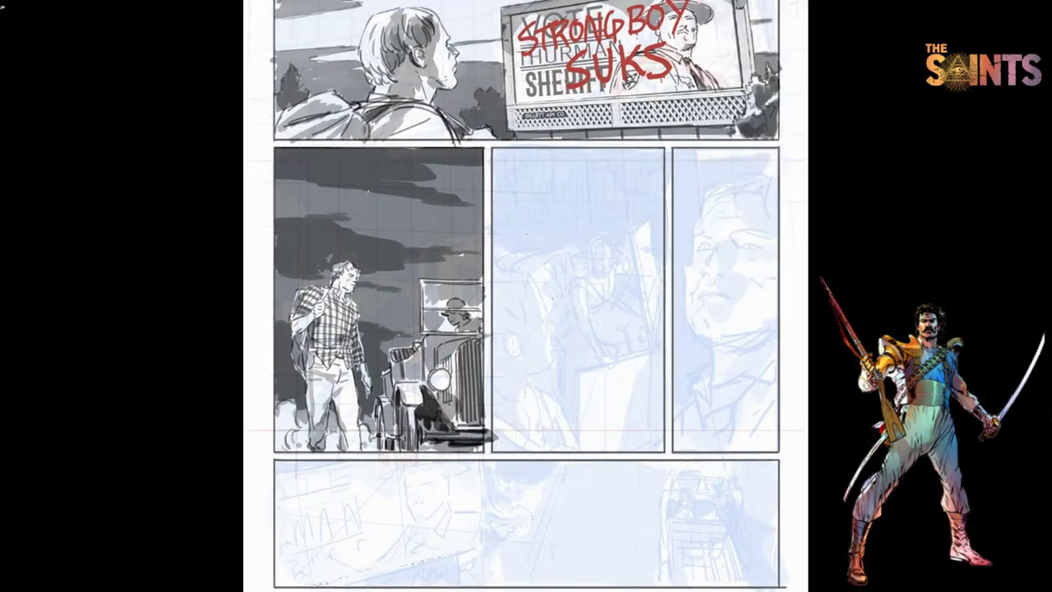
key(f)
key(super+plus)
key(super+plus)
key(super+plus)
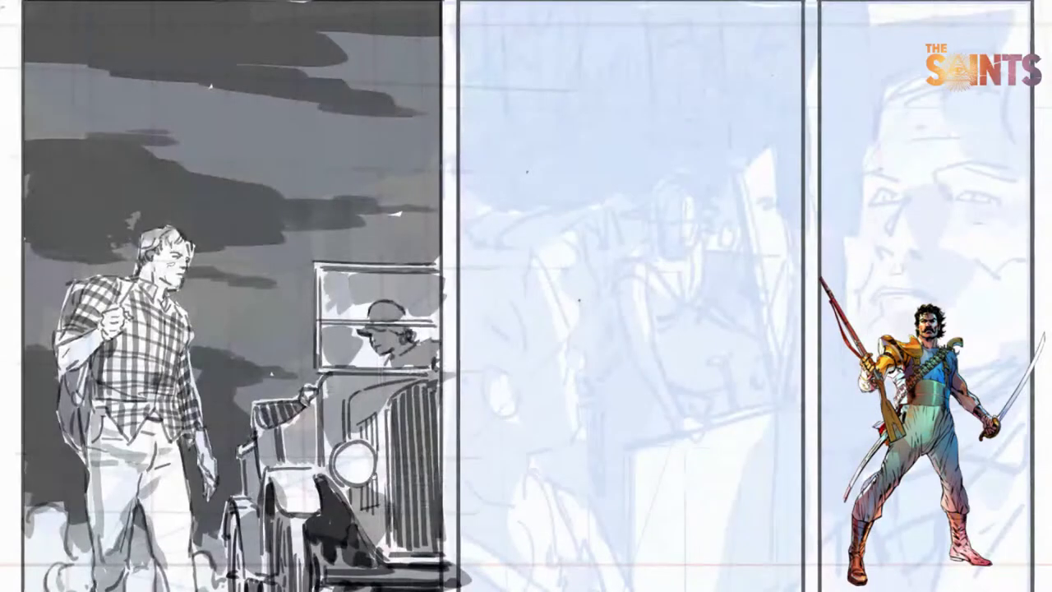
drag(372, 465, 546, 429)
key(super+minus)
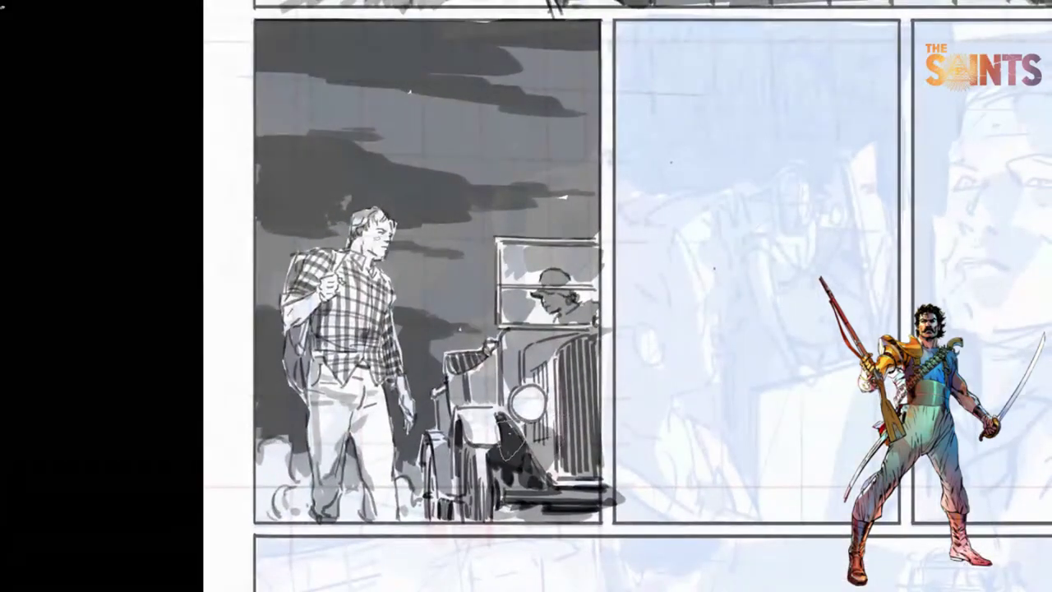
drag(549, 439, 534, 442)
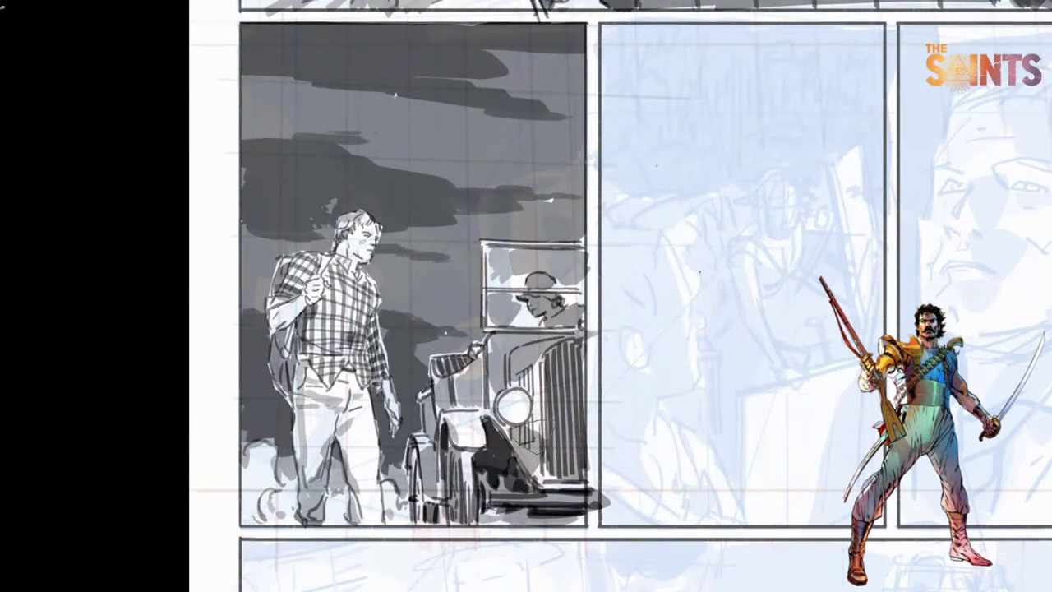
Step: Pick a darker gray swatch and add fine shadow strokes to the man's trousers, reducing the pencil to 15 px
mouse_move(625, 419)
mouse_down()
mouse_move(561, 420)
mouse_move(535, 448)
mouse_move(534, 437)
mouse_up()
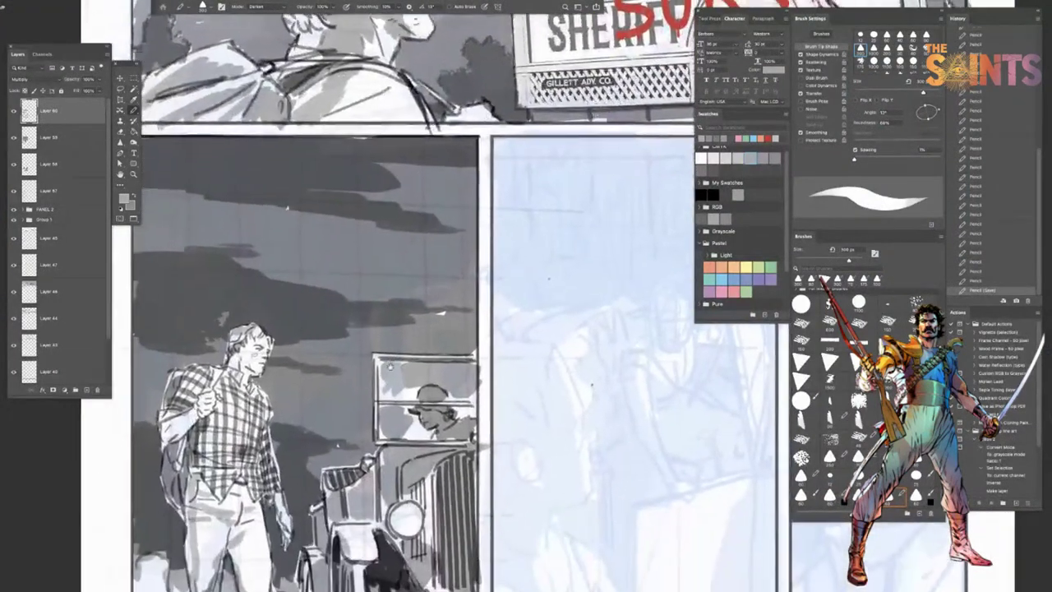
drag(390, 366, 391, 360)
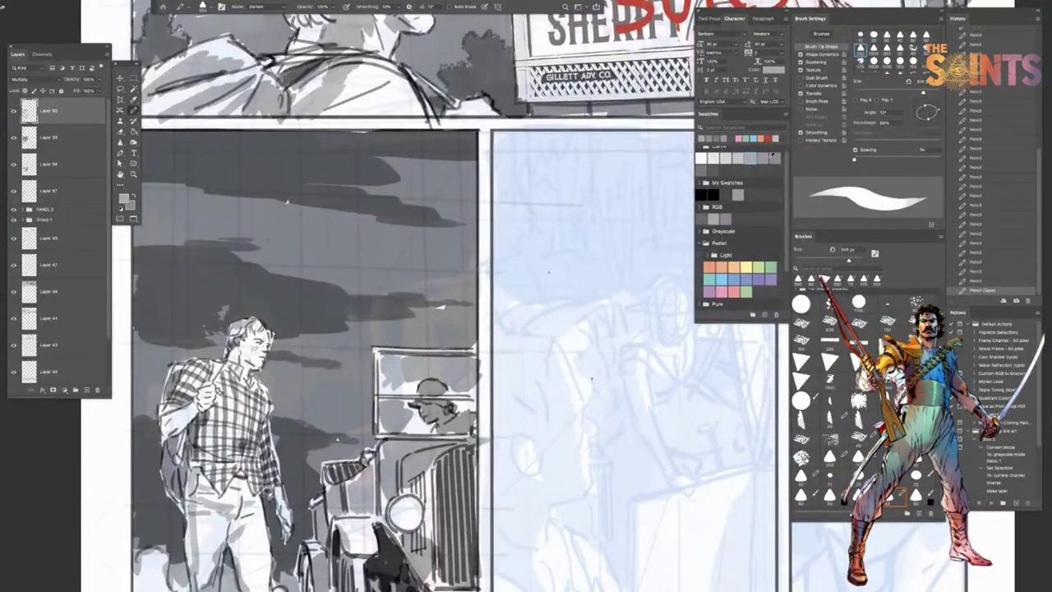
click(705, 170)
drag(361, 483, 461, 354)
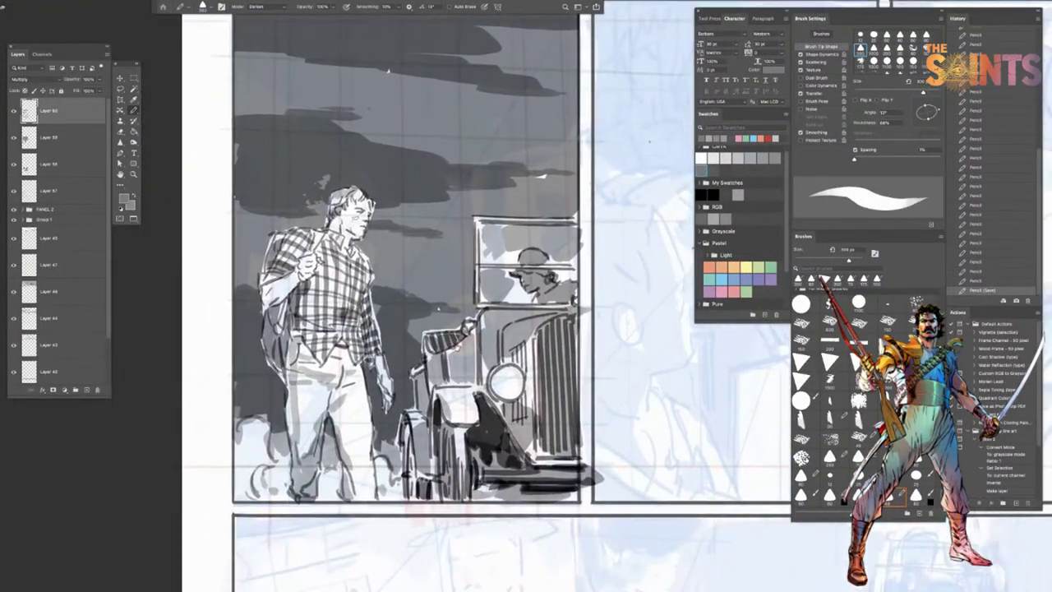
key([)
key(bracketleft)
key(bracketleft)
key(bracketleft)
key(bracketleft)
key(bracketleft)
key(bracketleft)
key(bracketleft)
key(bracketleft)
key(bracketleft)
key(bracketleft)
key(bracketleft)
key(bracketleft)
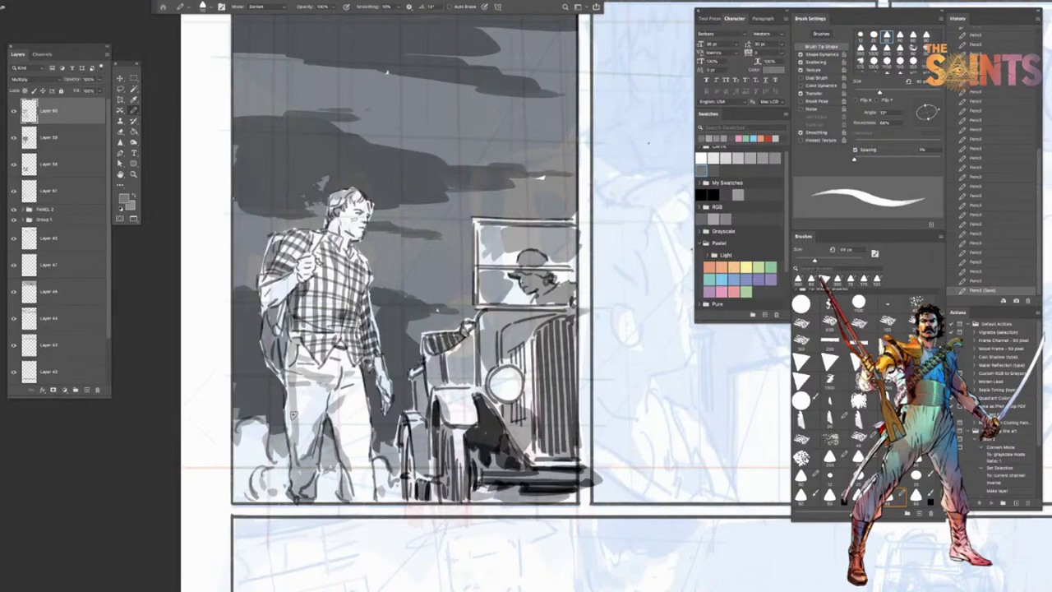
mouse_move(305, 407)
mouse_down()
mouse_move(289, 416)
mouse_move(288, 435)
mouse_move(301, 415)
mouse_move(293, 424)
mouse_up()
key(super+z)
key(bracketleft)
key(bracketleft)
key(bracketleft)
key(bracketleft)
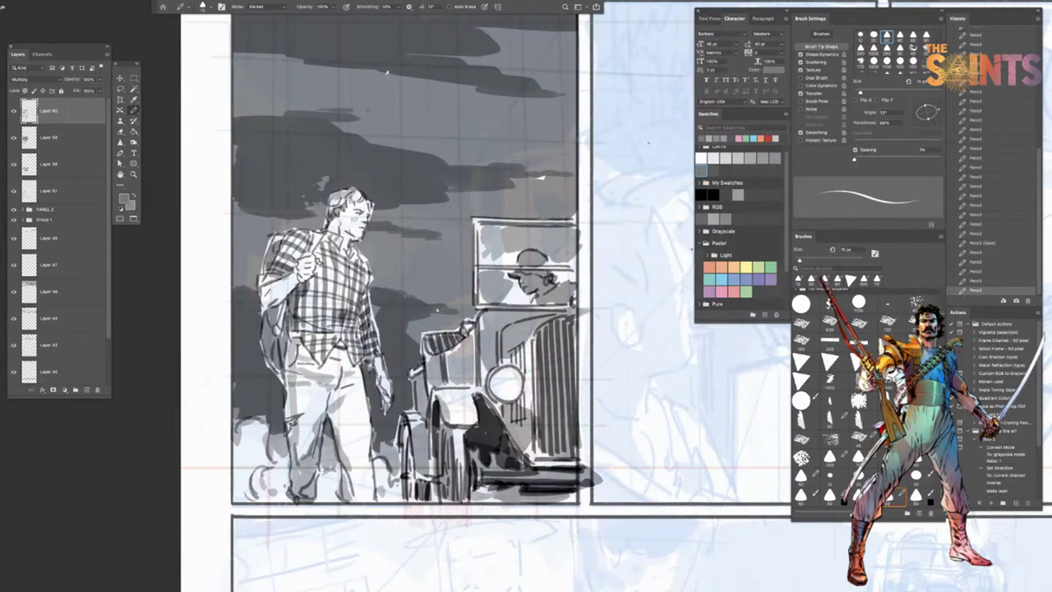
Step: Erase stray marks across the panel's shading layers and reselect the top layer, Layer 60
click(67, 164)
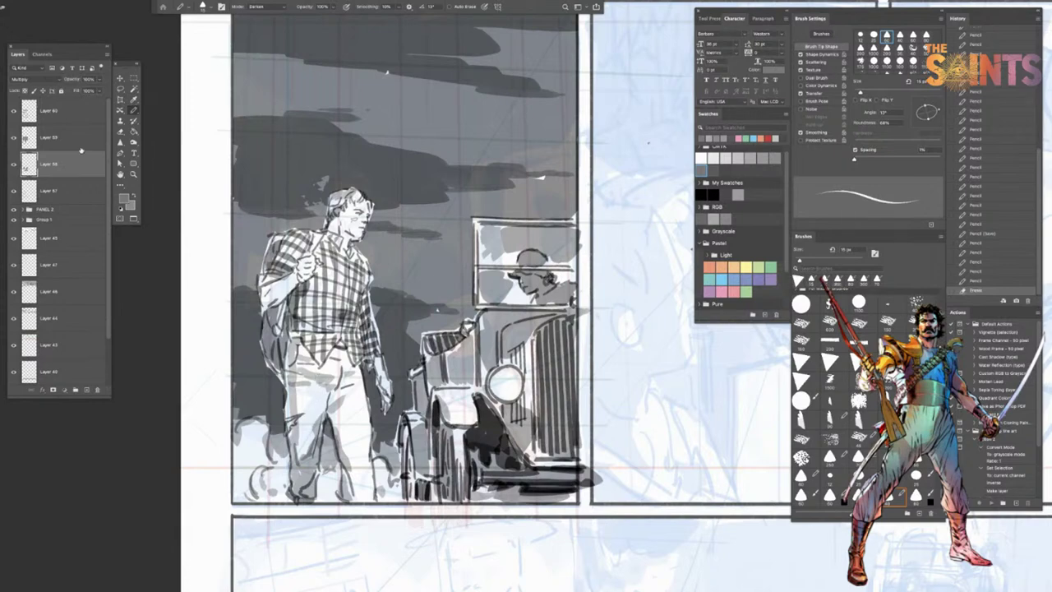
click(80, 146)
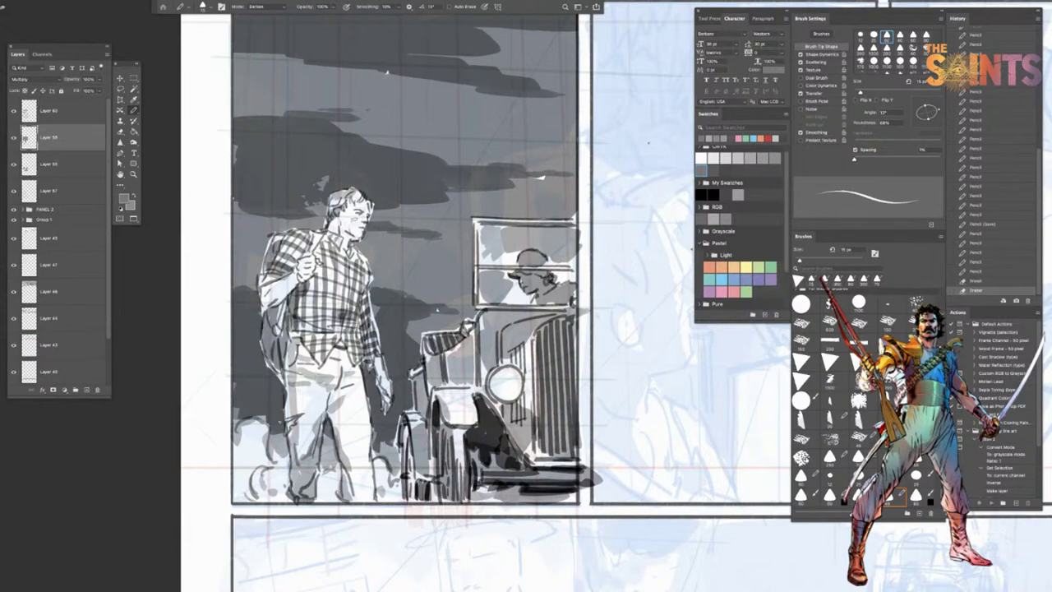
click(65, 190)
click(72, 115)
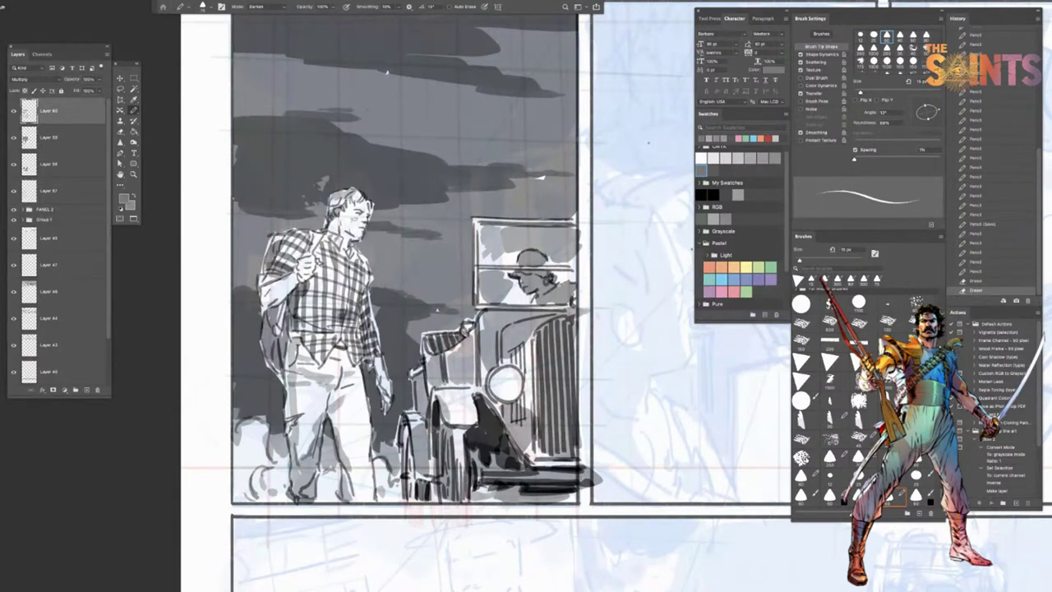
Step: Shade both of the man's trouser legs and knee folds with fine and slightly thicker gray strokes
drag(288, 411, 303, 381)
mouse_move(367, 450)
mouse_down()
mouse_move(353, 473)
mouse_move(365, 487)
mouse_move(366, 468)
mouse_move(354, 478)
mouse_move(364, 472)
mouse_move(366, 488)
mouse_up()
key(b)
key(bracketright)
key(bracketright)
key(bracketright)
key(bracketright)
key(bracketright)
key(bracketright)
key(bracketright)
key(bracketright)
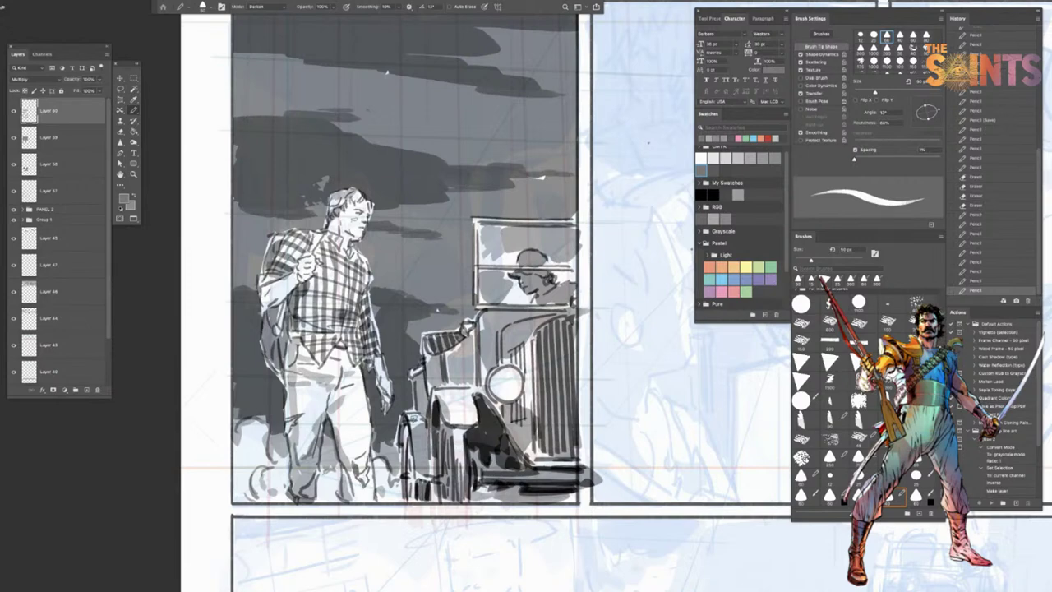
drag(354, 410, 355, 405)
key(super+z)
key(bracketleft)
key(bracketleft)
drag(356, 398, 359, 403)
click(311, 390)
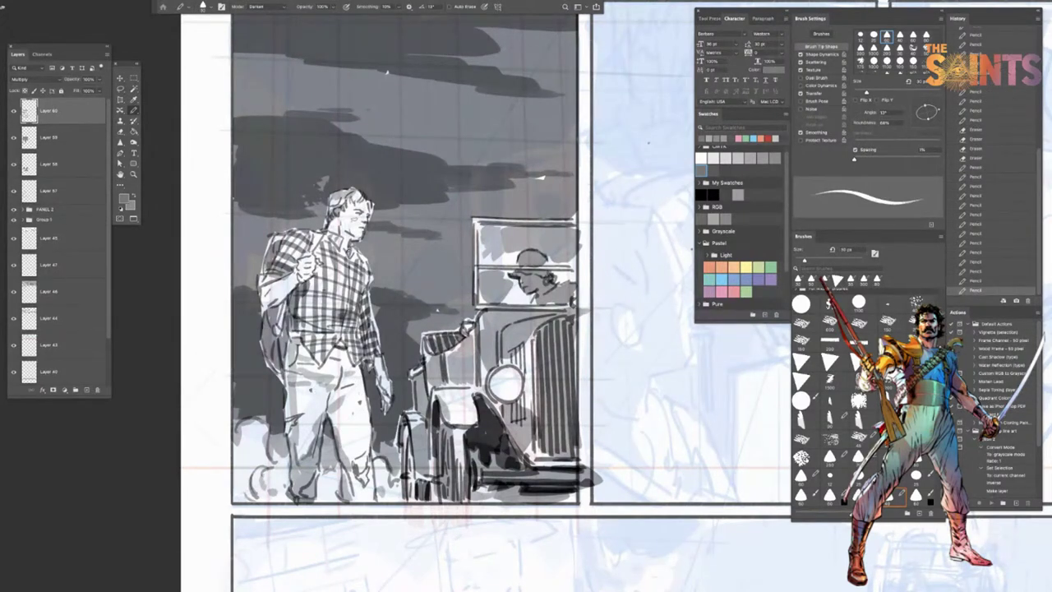
Step: Touch up the shading on the man's hair and face, and save the file
drag(344, 214, 355, 221)
key(super+s)
drag(341, 470, 346, 473)
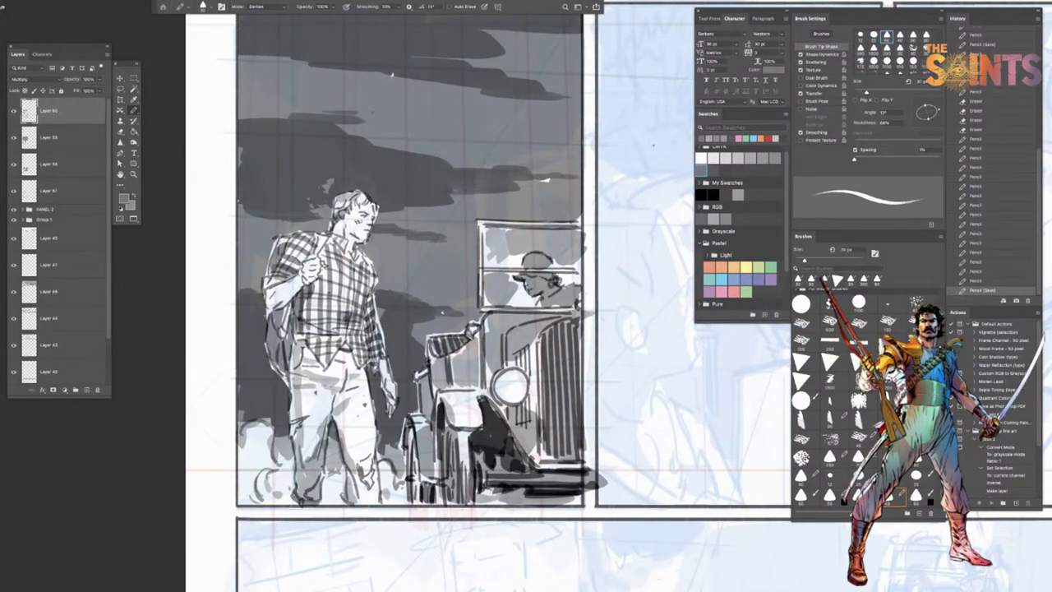
Step: Examine the shaded panel in full-screen and windowed views and check its earlier history states
key(Tab)
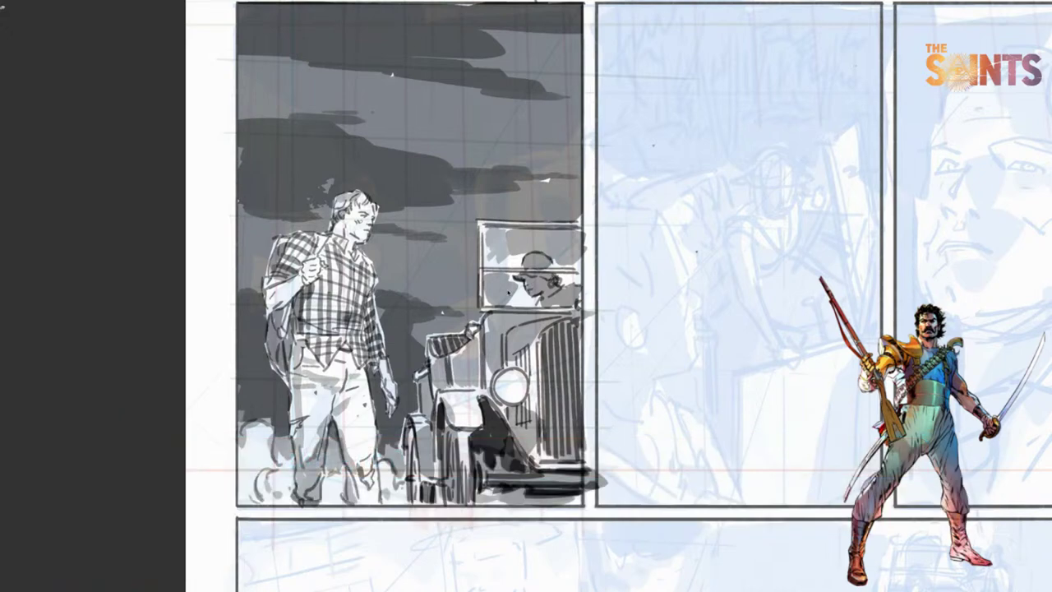
key(Tab)
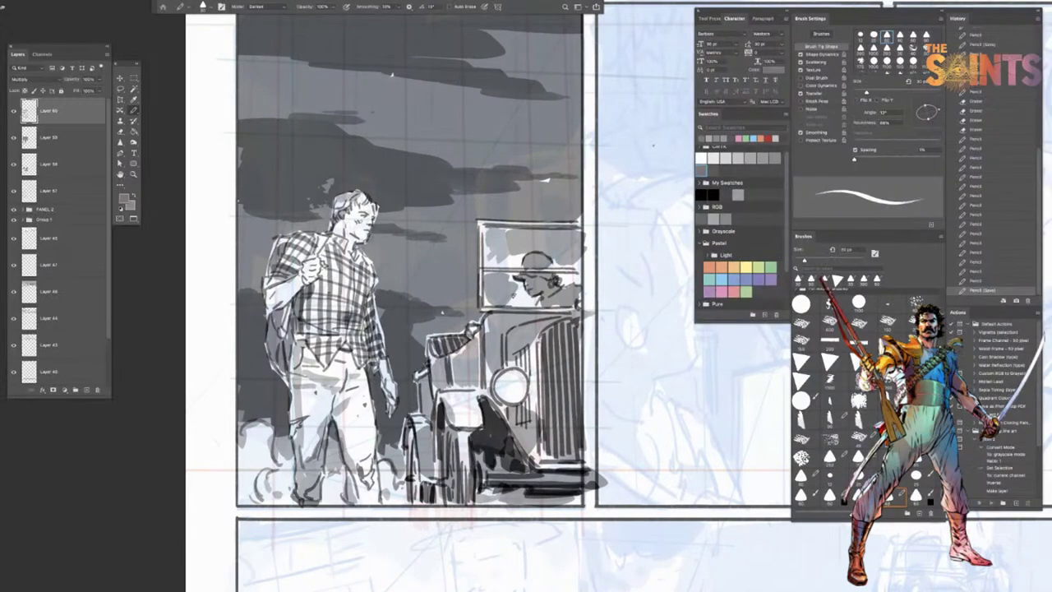
key(f)
key(f)
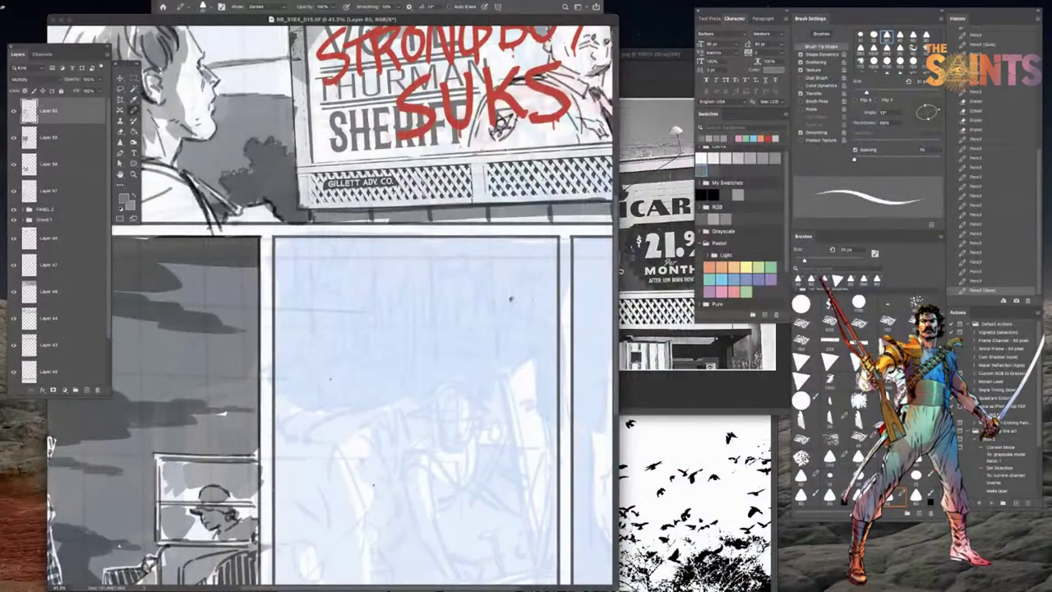
key(f)
drag(495, 347, 586, 139)
scroll(1035, 262, up, 10)
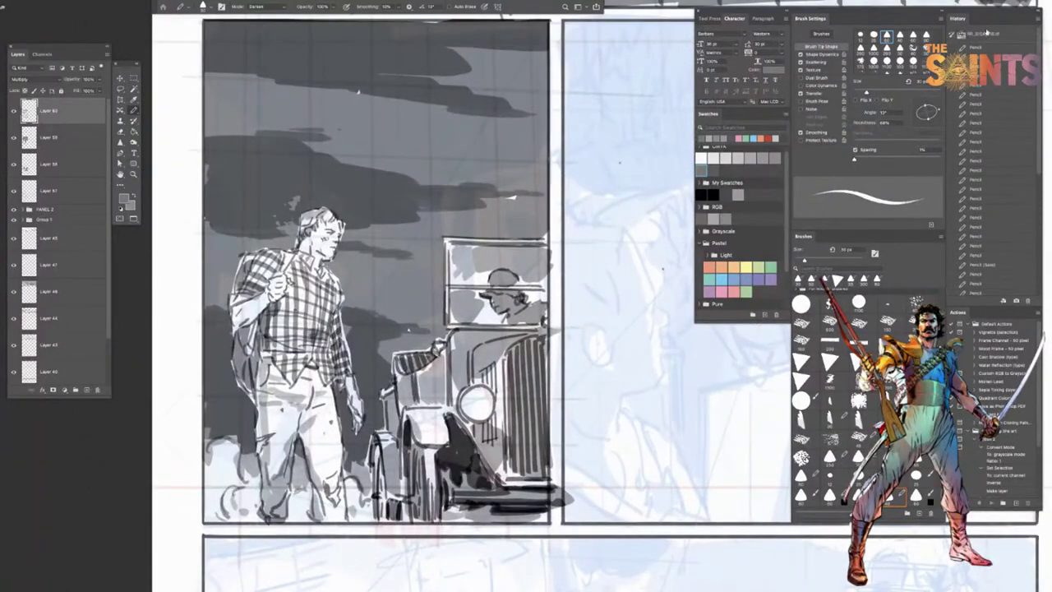
click(992, 37)
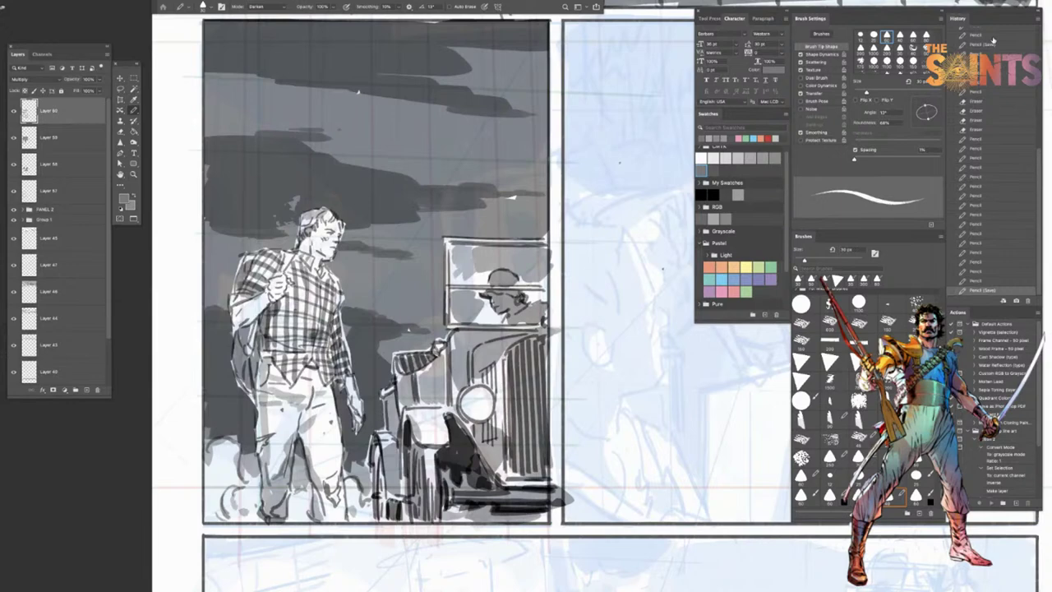
Step: Add a new layer in Overlay blending mode with white as the drawing color
click(85, 389)
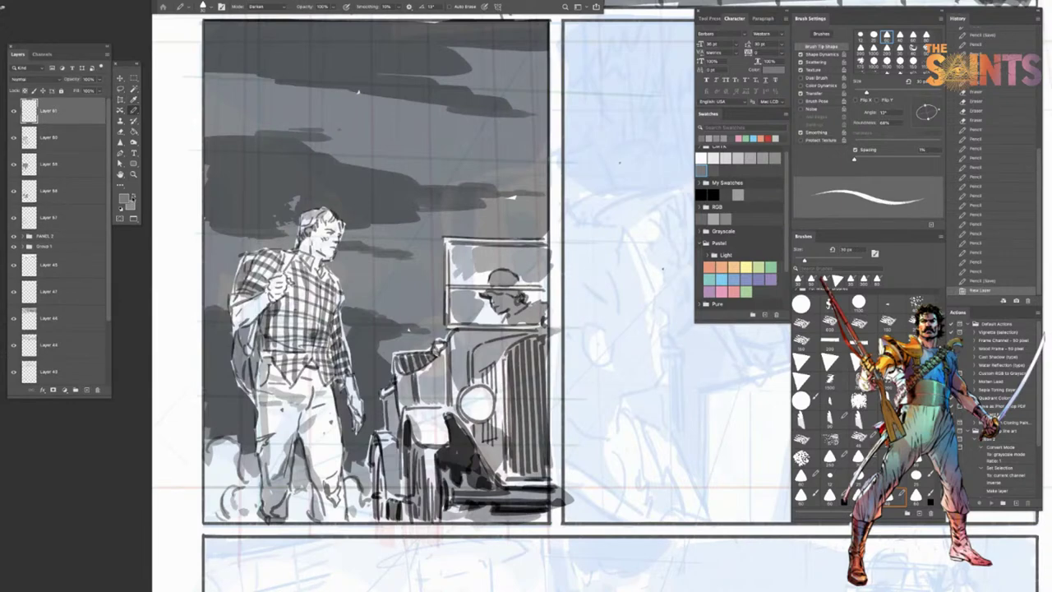
key(d)
key(x)
click(46, 79)
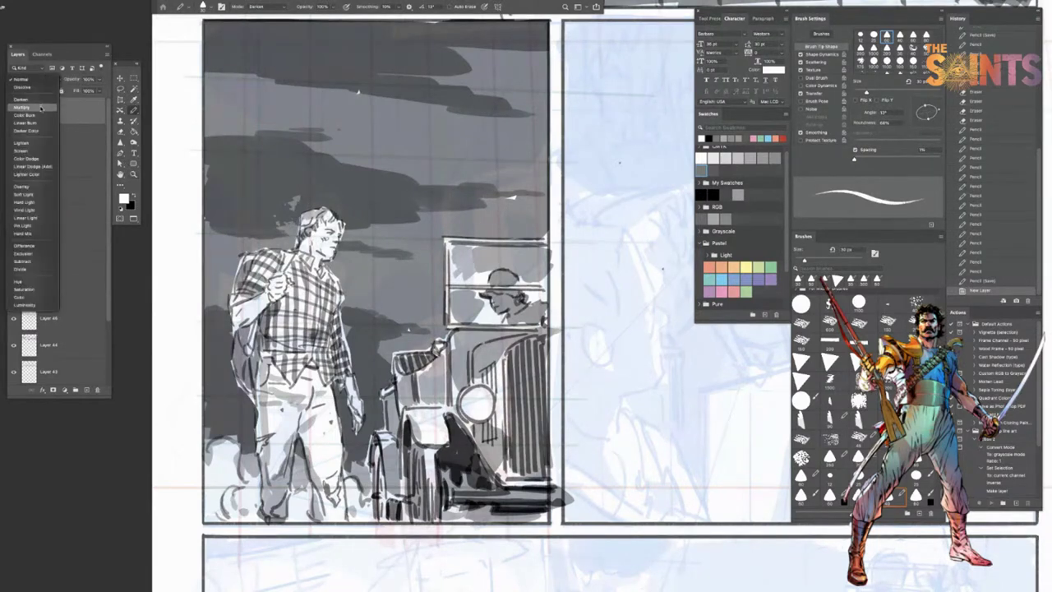
click(32, 187)
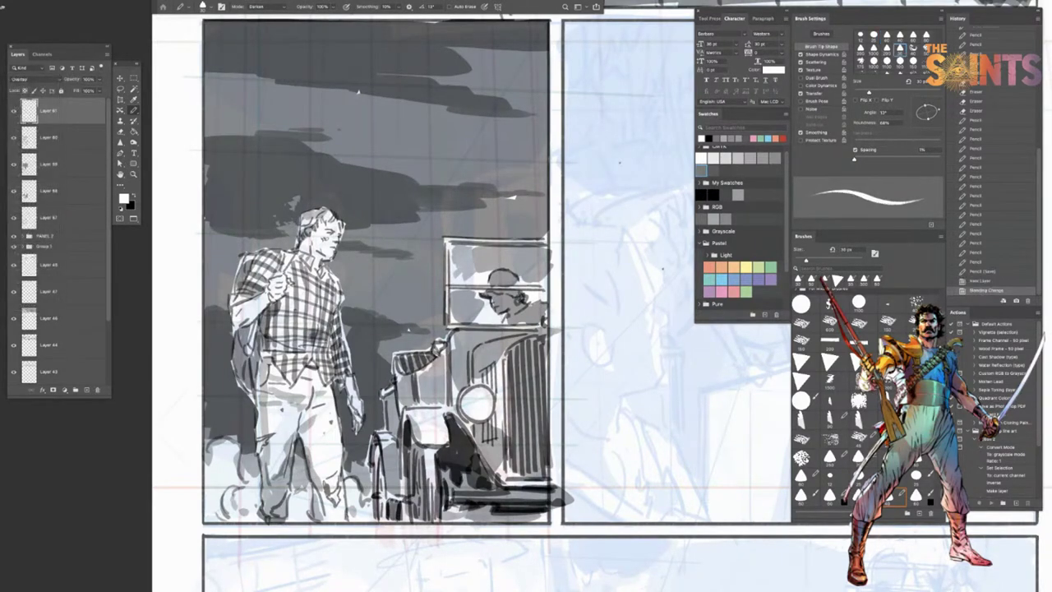
Step: Try a large white glow mark on the car's headlight with an enlarged pencil
key(bracketright)
key(bracketright)
key(bracketright)
key(bracketright)
key(bracketright)
key(bracketright)
key(bracketright)
key(bracketright)
key(bracketright)
key(bracketright)
key(bracketright)
key(bracketright)
key(bracketright)
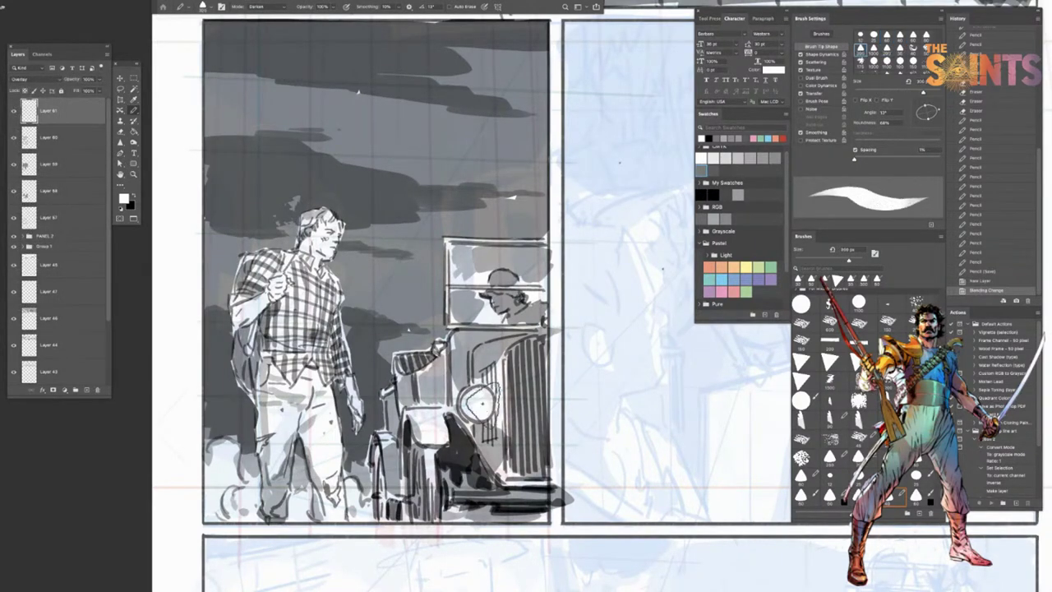
key(bracketright)
click(482, 403)
key(ctrl+z)
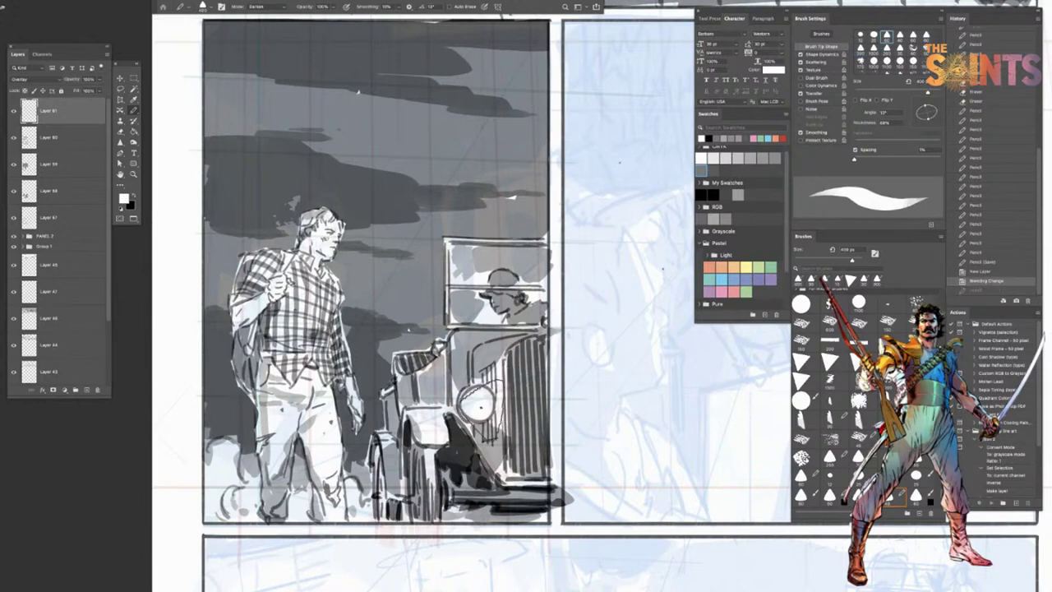
click(481, 406)
key(ctrl+z)
Step: Try smaller white glow marks across the car's headlight and grille
key(bracketleft)
key(bracketleft)
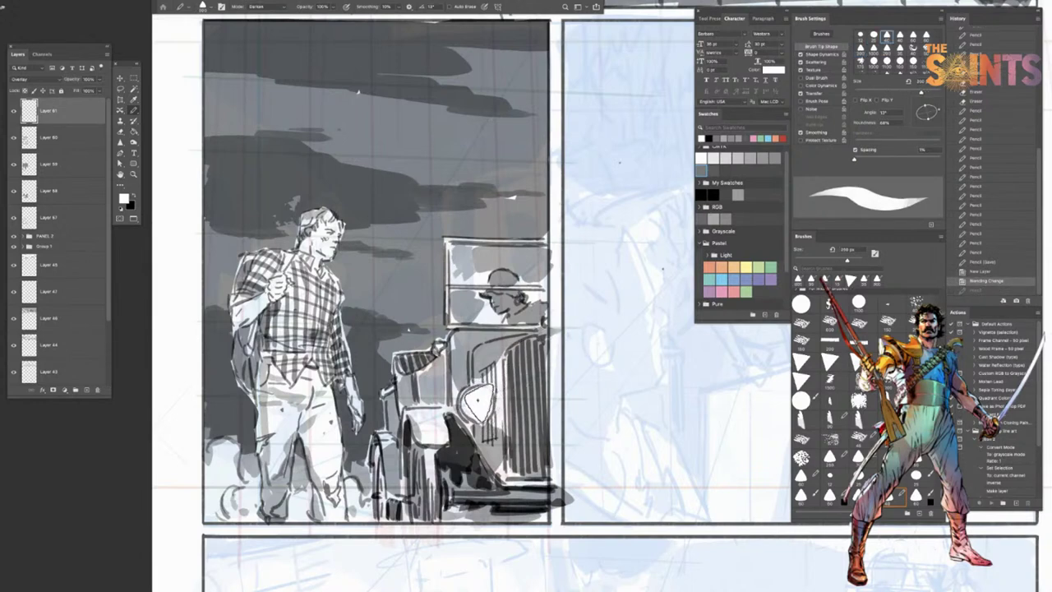
click(479, 402)
click(500, 396)
click(501, 406)
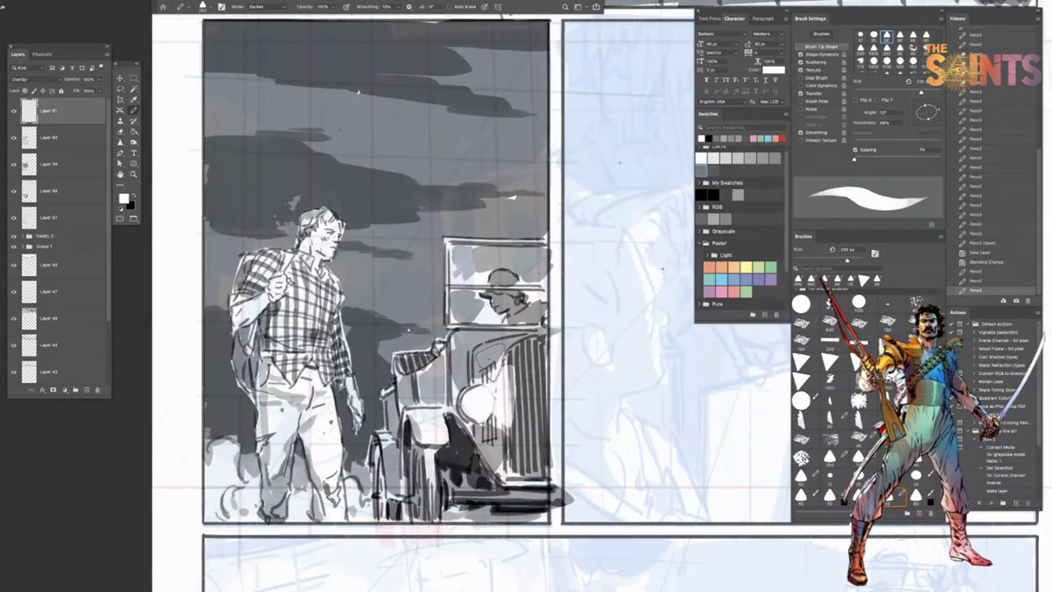
key(super+z)
key(super+z)
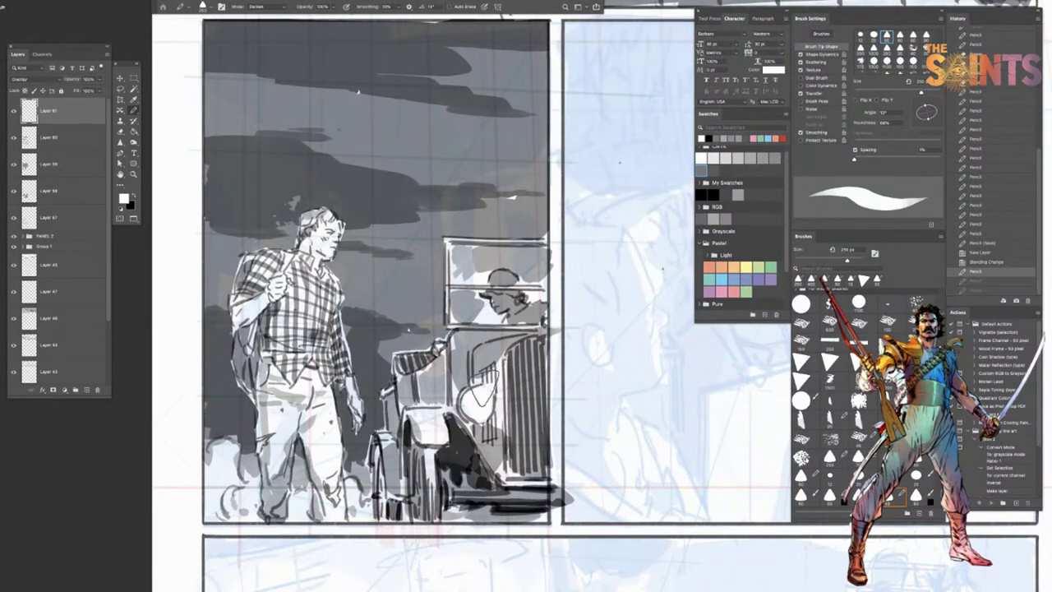
key(super+z)
Step: Try a 700 px white glow mark over the car's headlight, hood and grille
key(])
key(])
key(])
key(])
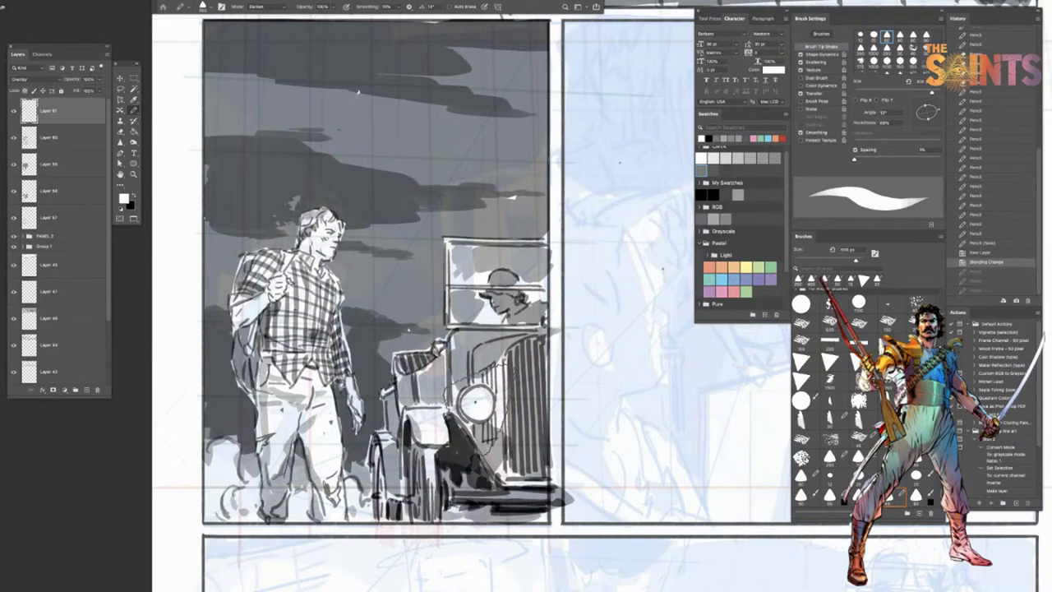
key(])
click(477, 402)
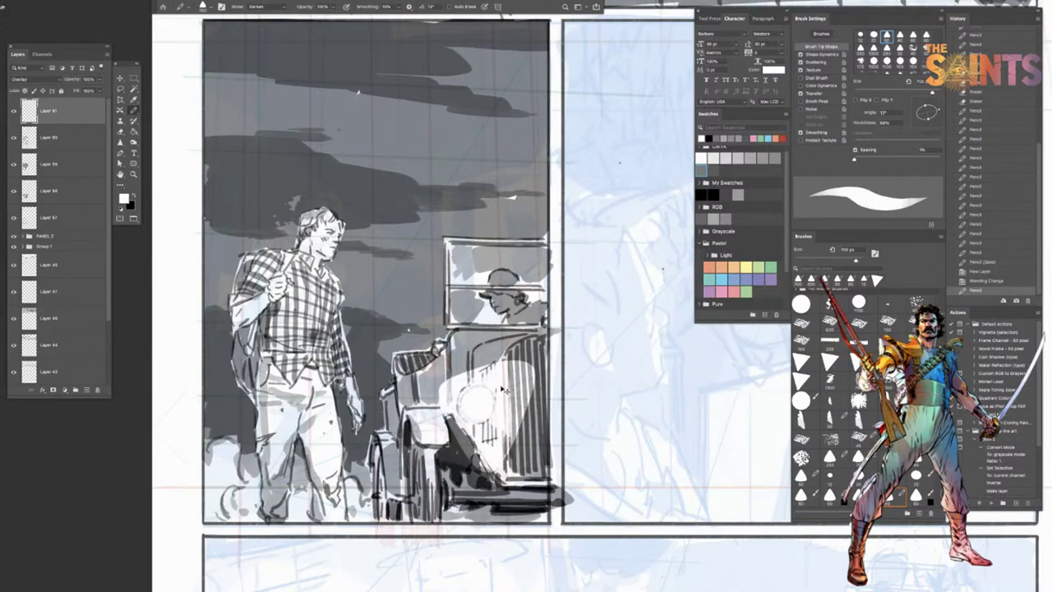
key(super+z)
Step: Stamp a white glow over the car's headlight and the grille around it with a slightly smaller pencil
key([)
click(483, 404)
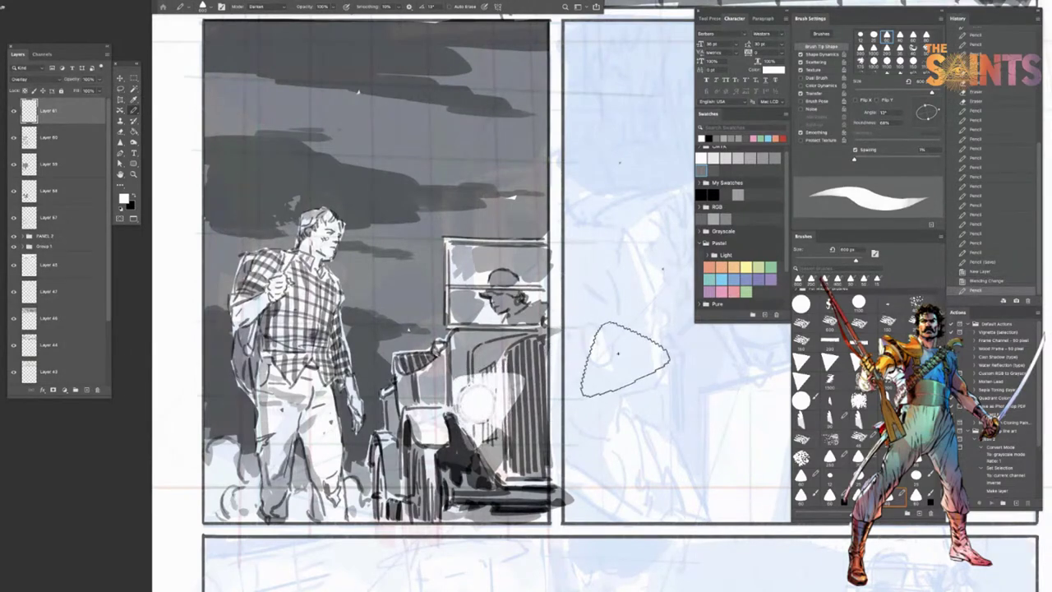
click(476, 404)
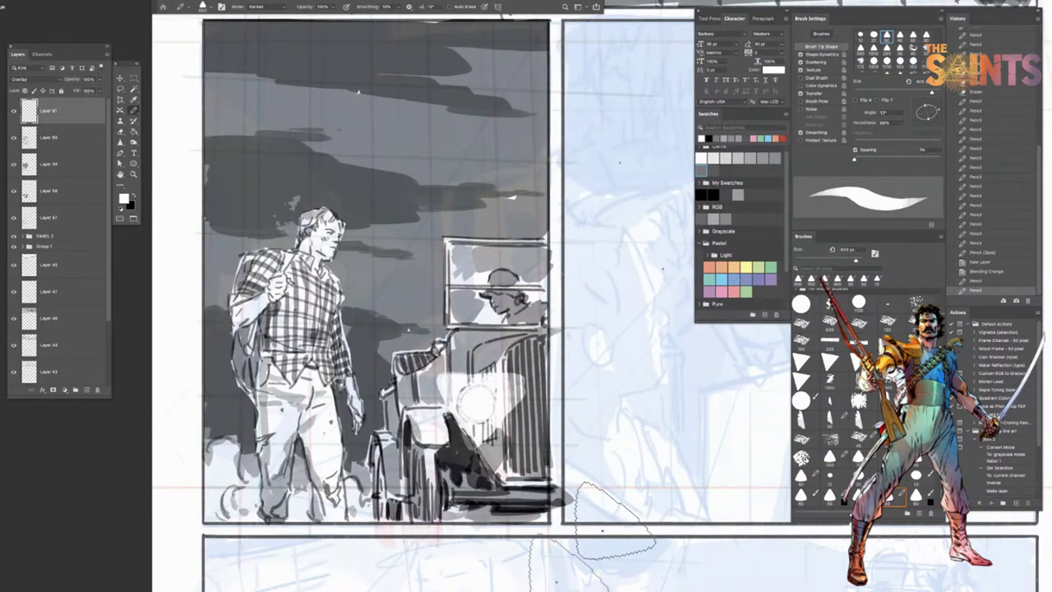
key(super+z)
click(479, 402)
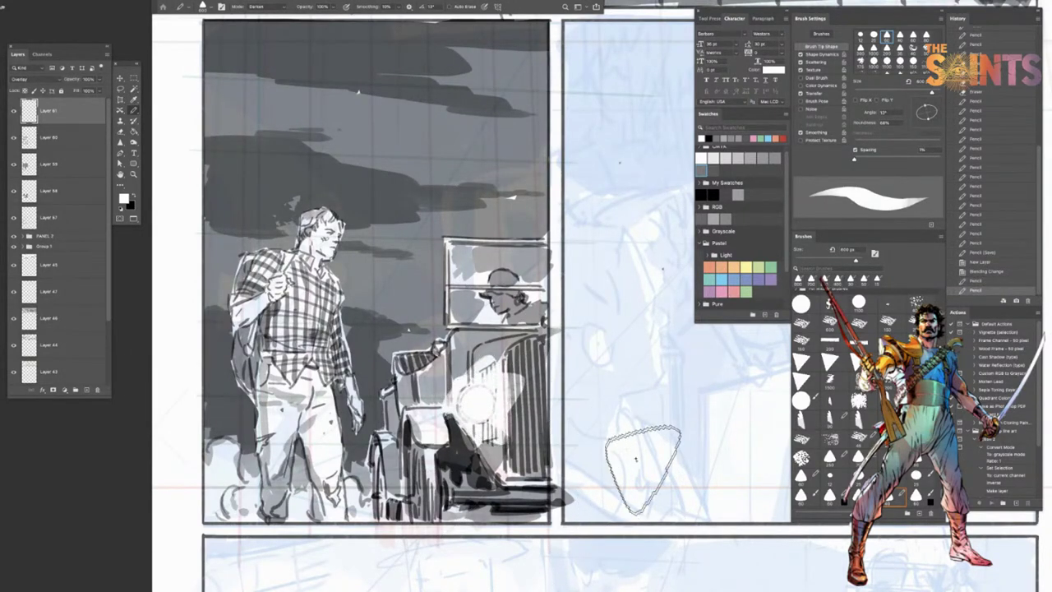
mouse_move(635, 458)
mouse_down()
mouse_move(648, 548)
mouse_move(673, 526)
mouse_up()
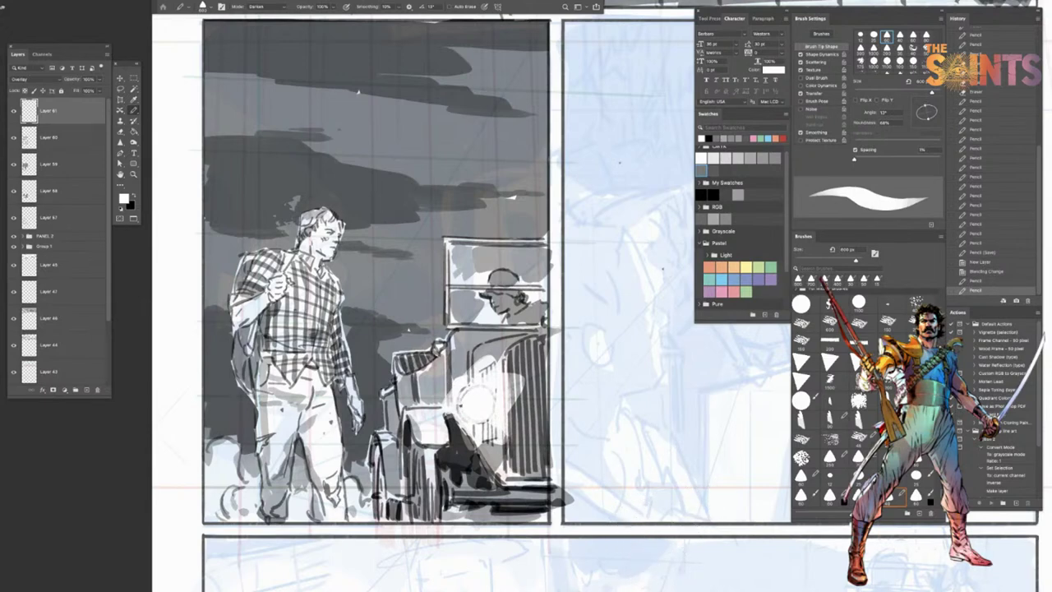
Step: Erase the glow over the headlight's rim to bring back its dark outline
drag(461, 413, 468, 393)
drag(464, 414, 469, 401)
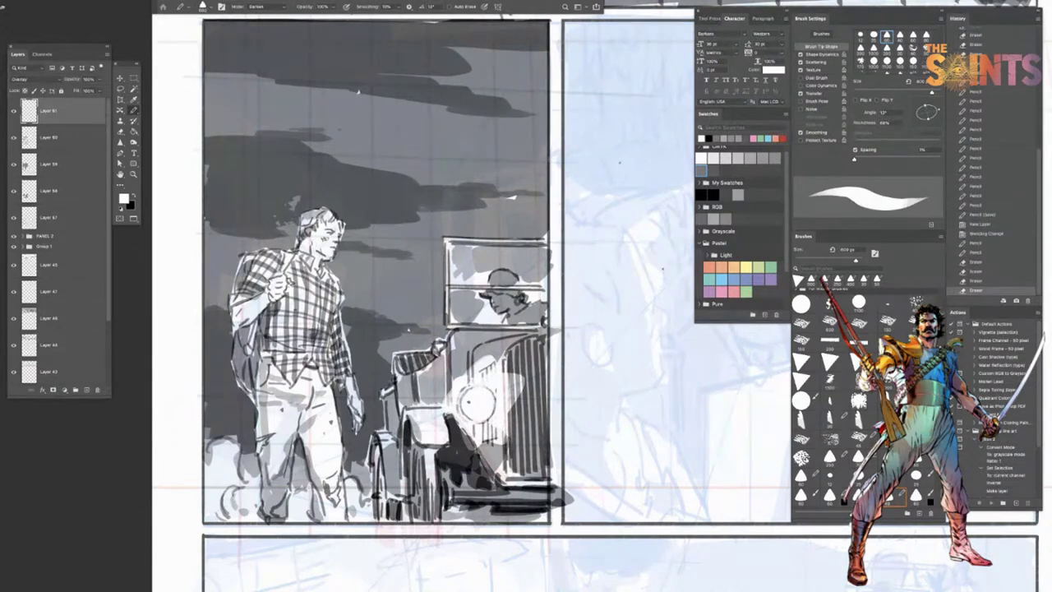
key(ctrl+z)
drag(469, 397, 475, 404)
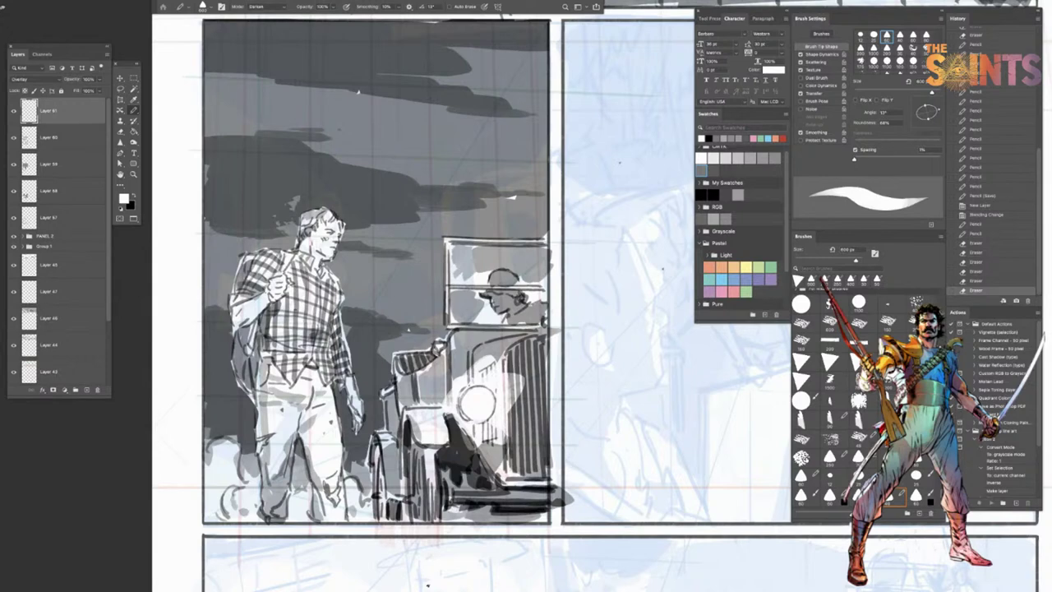
Step: Add small white highlights to the dark area below the headlight, reducing the pencil to 15 px, and save the file
key(bracketleft)
key(bracketleft)
key(bracketleft)
key(bracketleft)
key(bracketleft)
key(bracketleft)
key(bracketleft)
key(bracketleft)
key(bracketleft)
key(bracketleft)
key(bracketleft)
key(bracketleft)
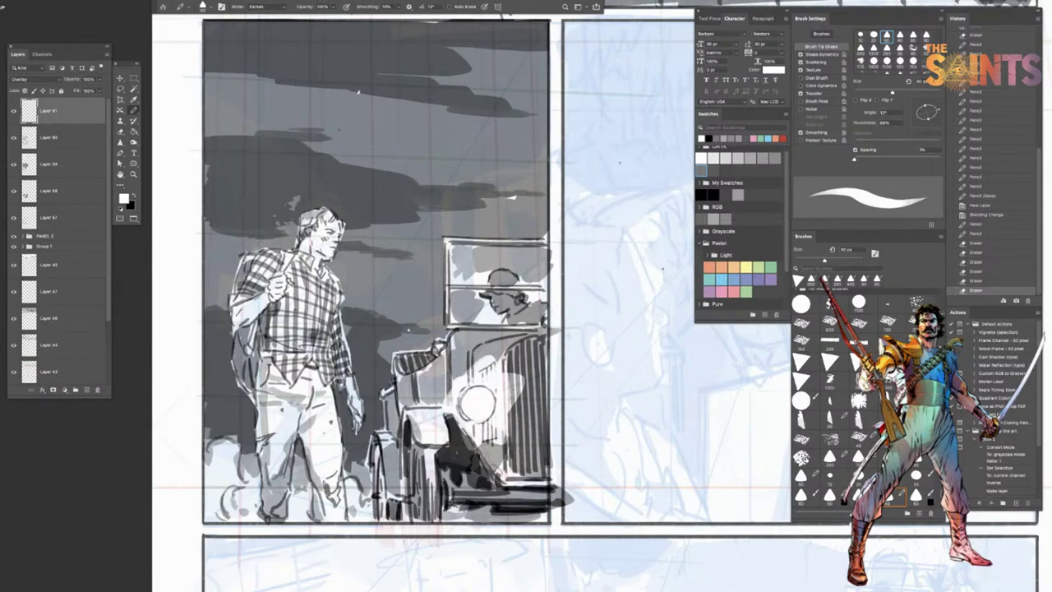
key(bracketleft)
key(bracketleft)
key(bracketleft)
key(bracketleft)
drag(486, 457, 501, 478)
key(ctrl+z)
key(bracketleft)
key(bracketleft)
key(bracketleft)
key(bracketleft)
key(bracketleft)
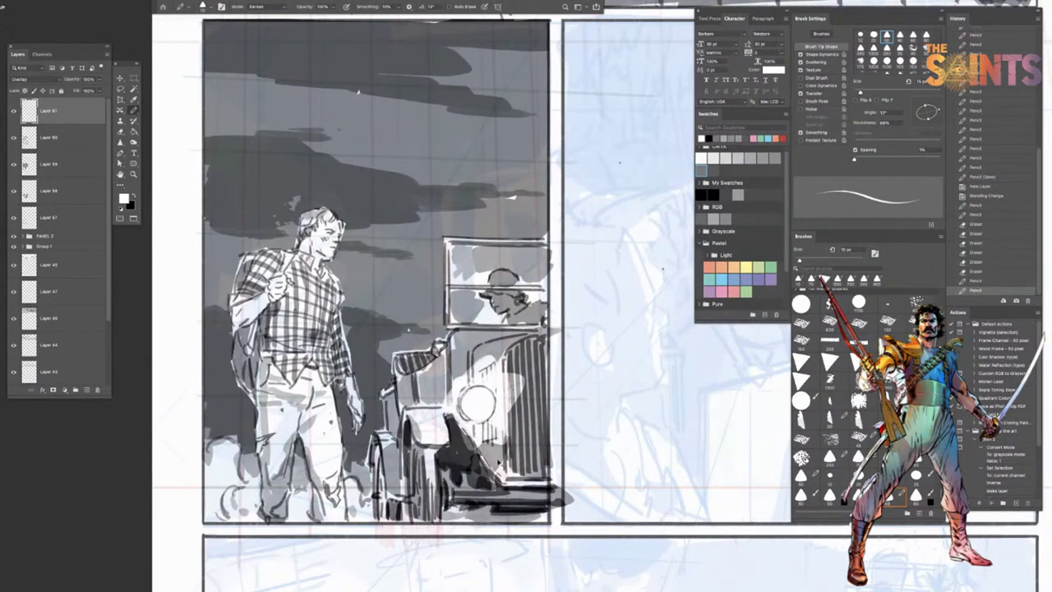
key(super+s)
drag(482, 516, 495, 518)
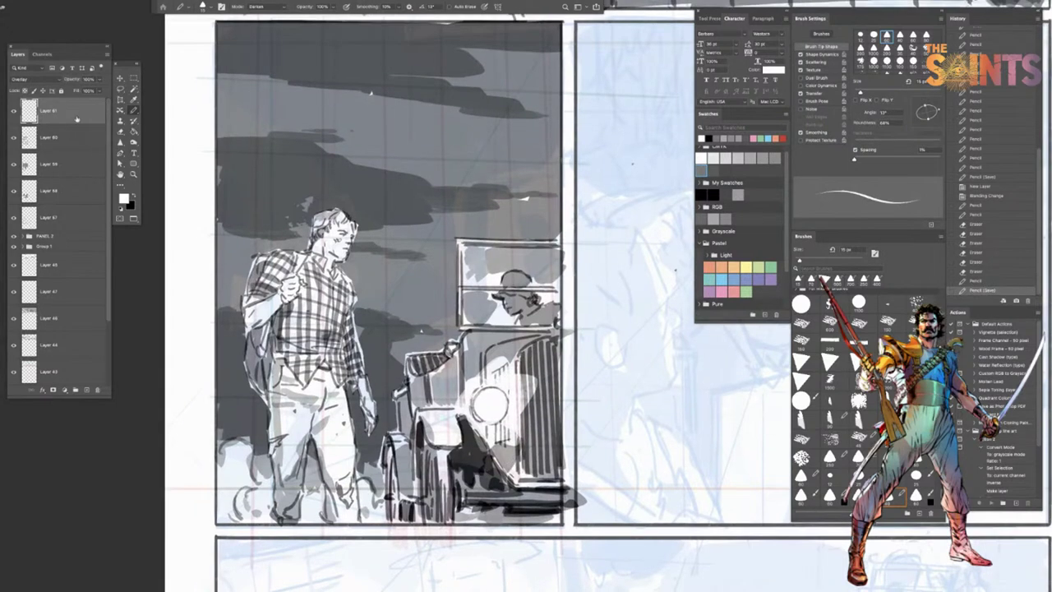
Step: Group the five topmost drawing layers into a group named PANEL 3 and save the file
shift+click(67, 218)
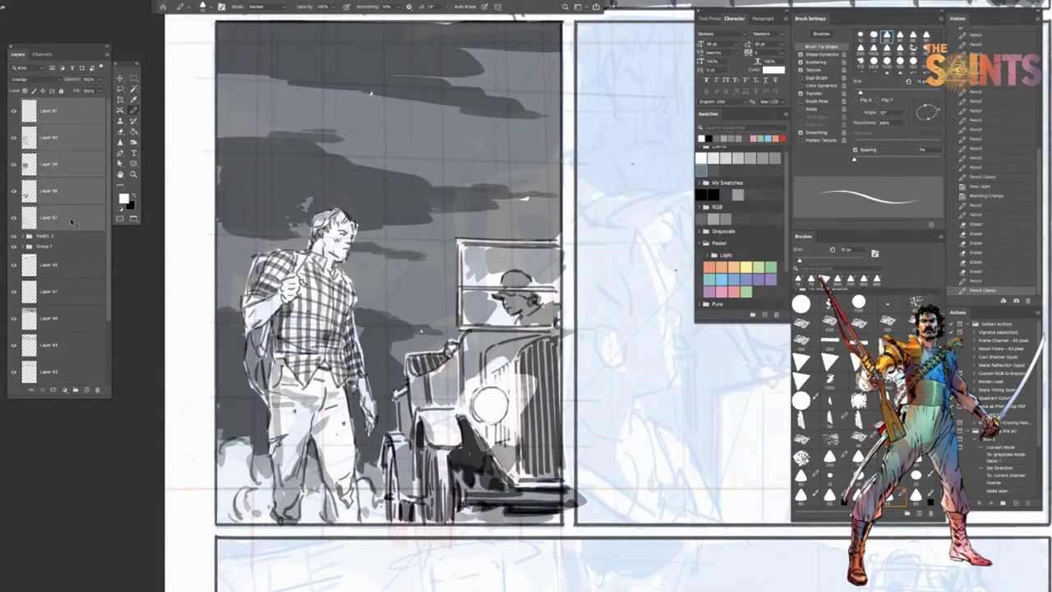
right_click(71, 222)
key(Escape)
click(80, 207)
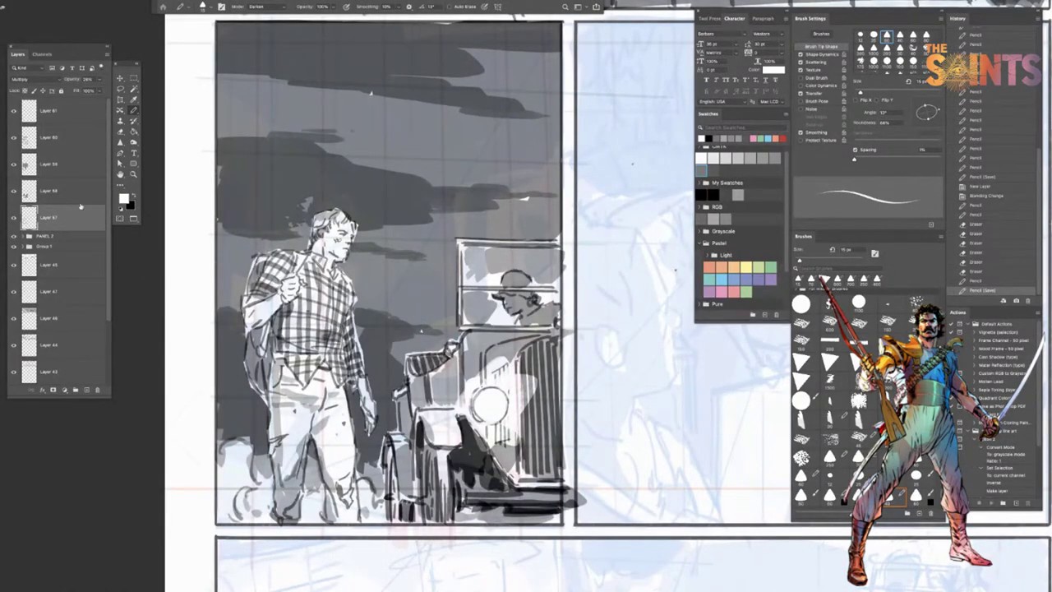
shift+click(79, 122)
key(ctrl+g)
double_click(45, 103)
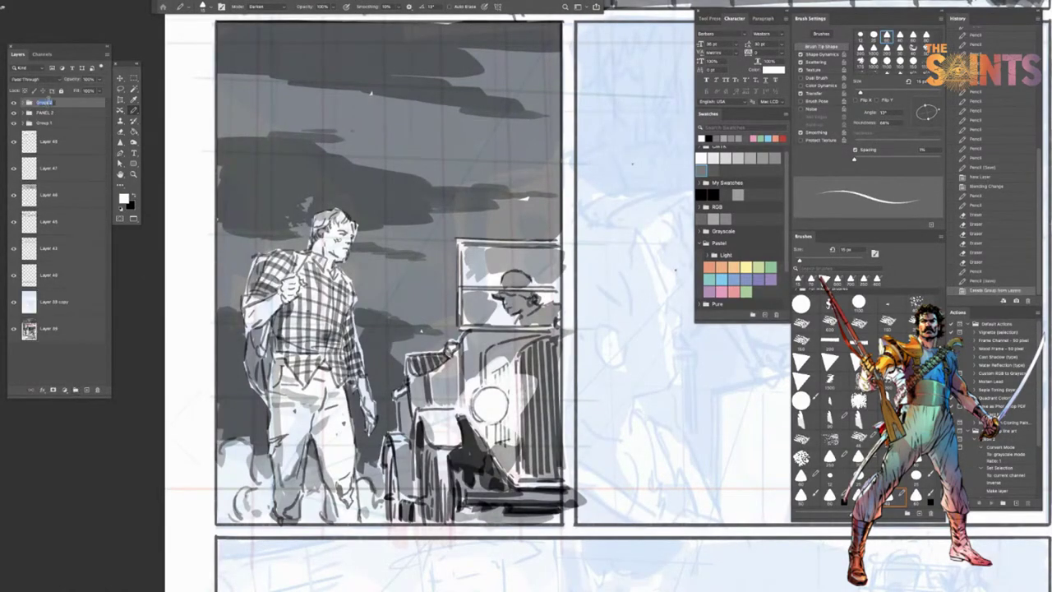
text(PANEL 3)
key(Return)
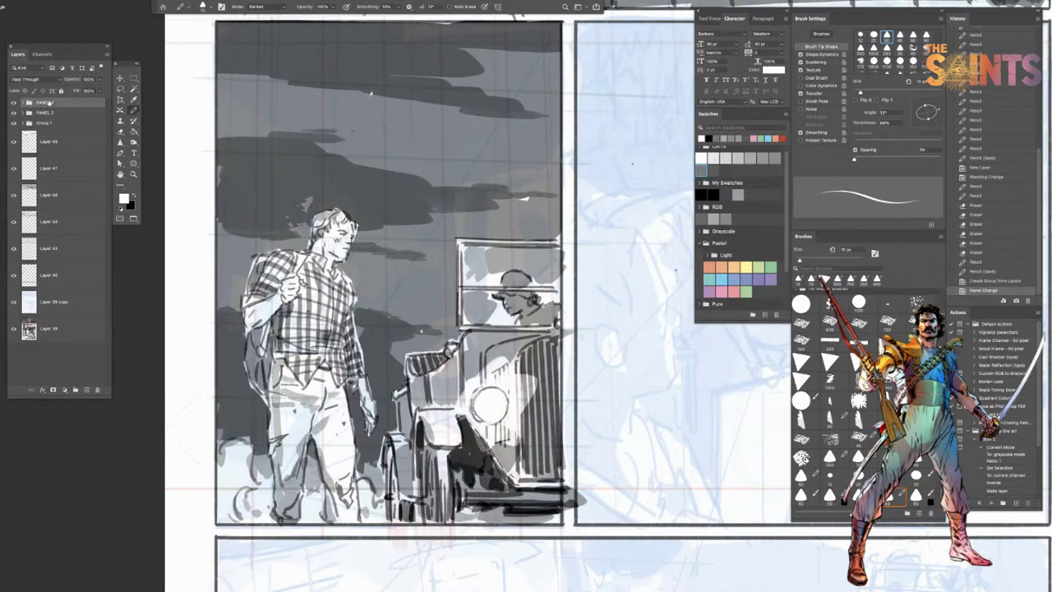
drag(500, 338, 447, 380)
key(super+s)
Step: Draw a straight pastel orange horizon line across the two empty middle-row panels on a new layer with a 25 px pencil
key(super+minus)
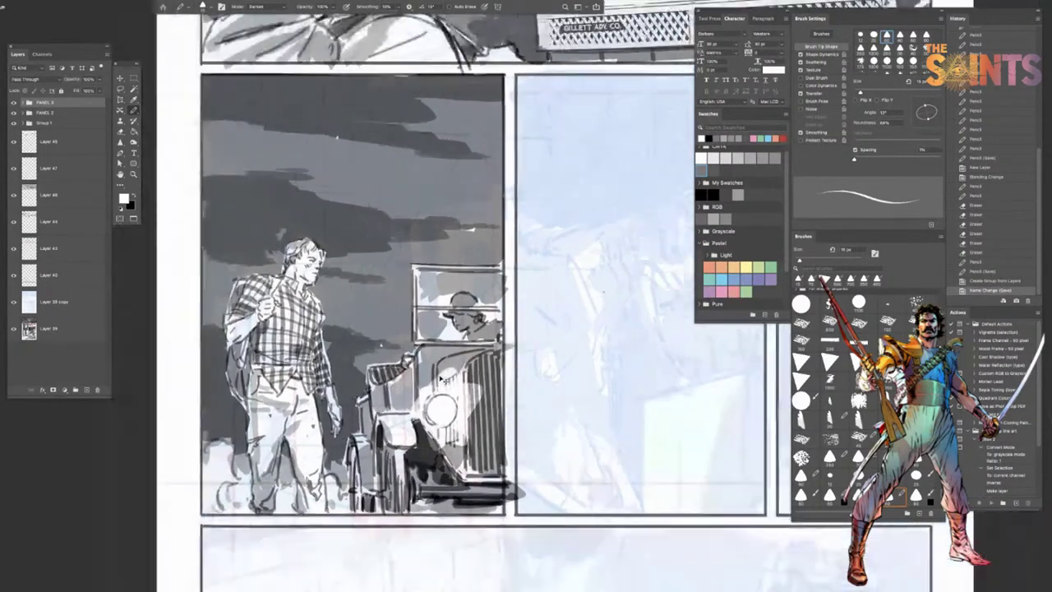
scroll(394, 433, down, 5)
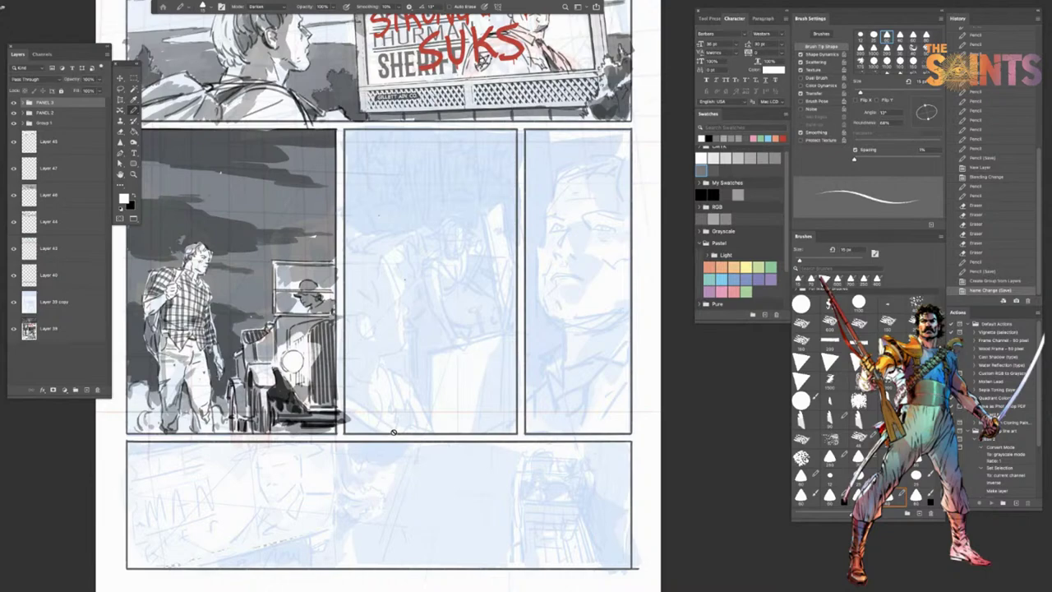
drag(524, 545, 532, 520)
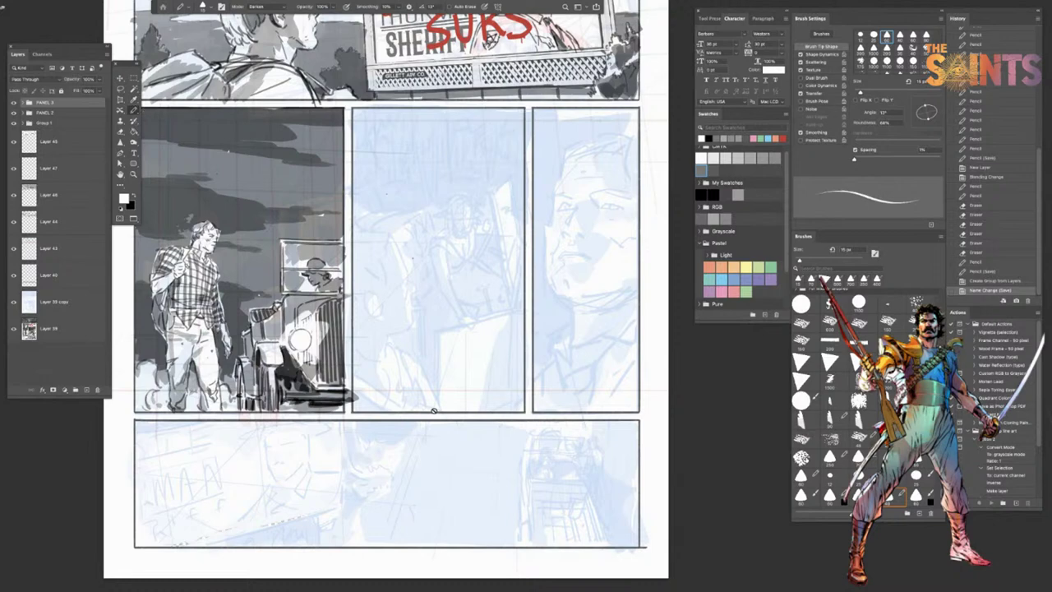
click(710, 267)
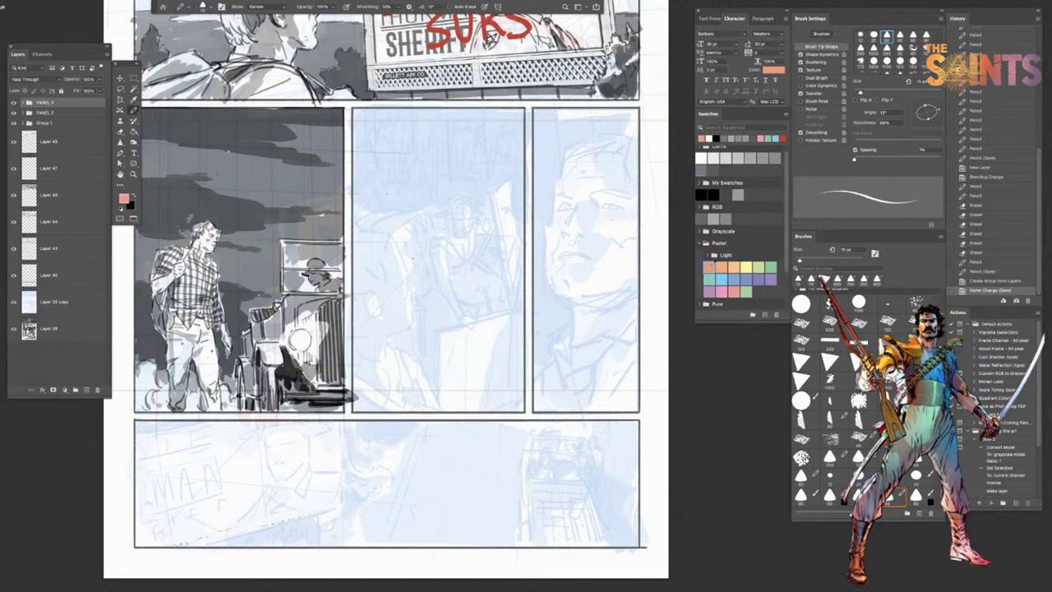
click(87, 390)
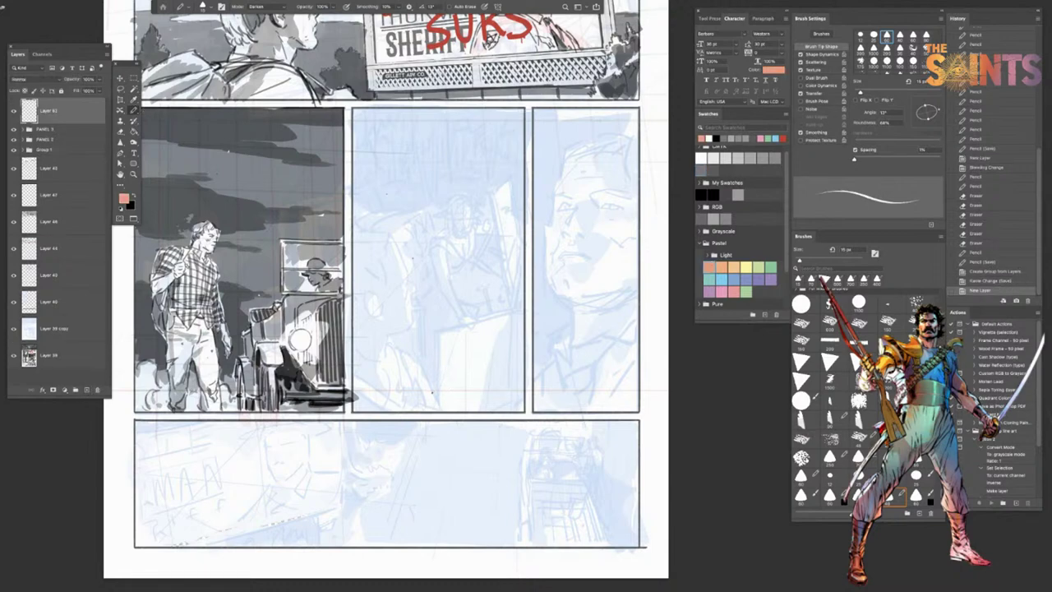
key(bracketright)
key(bracketright)
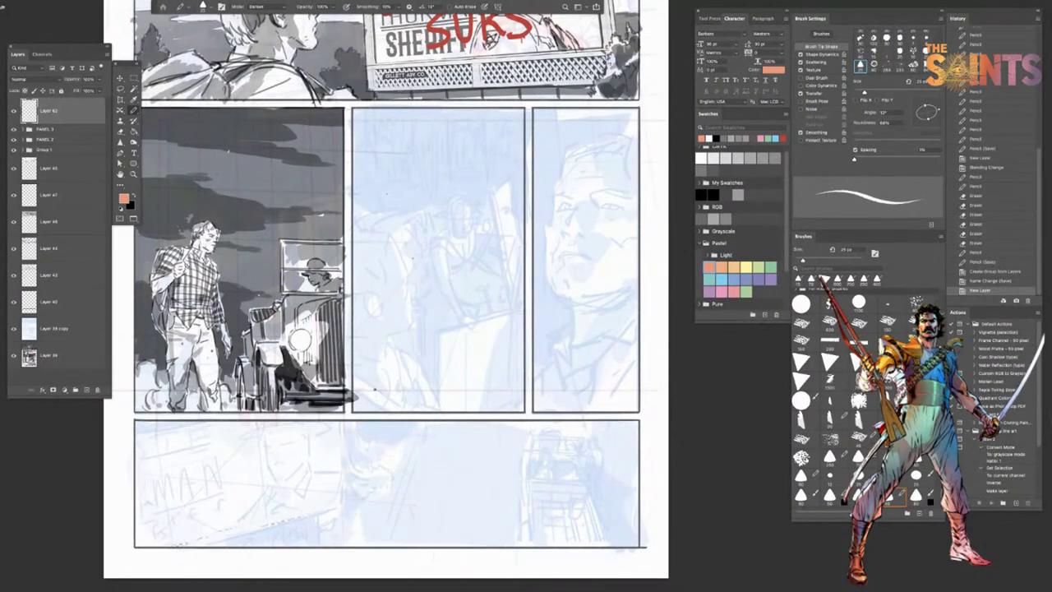
drag(370, 391, 668, 389)
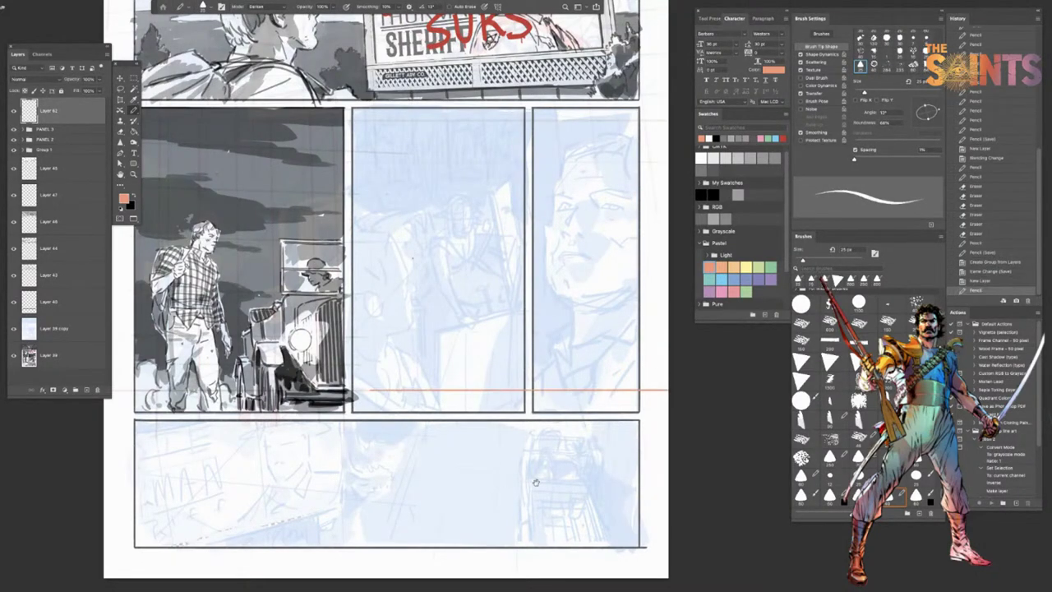
Step: Draw three evenly spaced vertical pink guide lines through the close-up face panel on another new layer
mouse_move(539, 482)
mouse_down()
mouse_move(448, 484)
mouse_move(454, 493)
mouse_up()
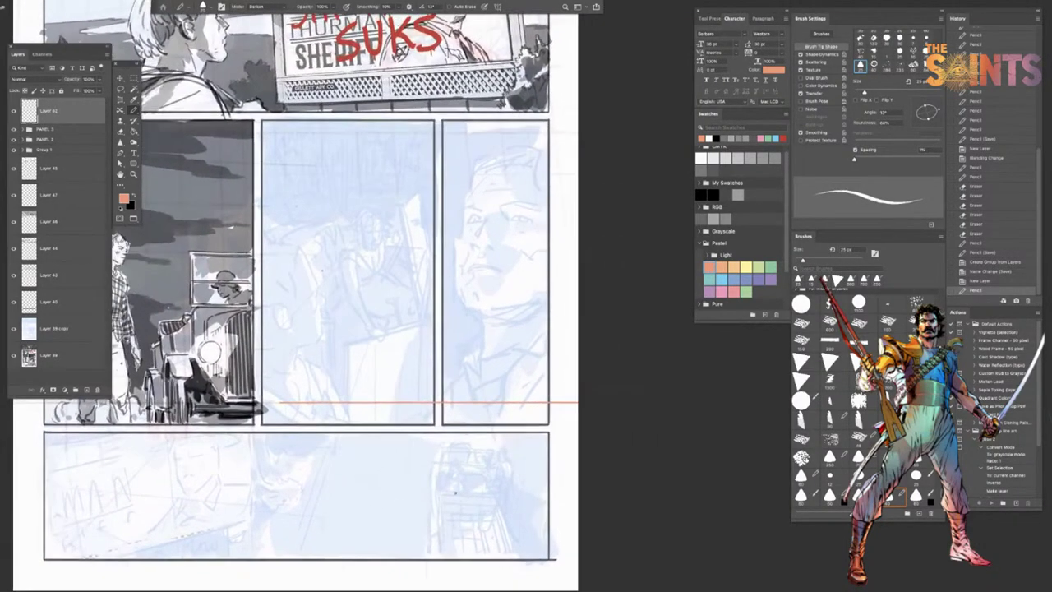
click(736, 290)
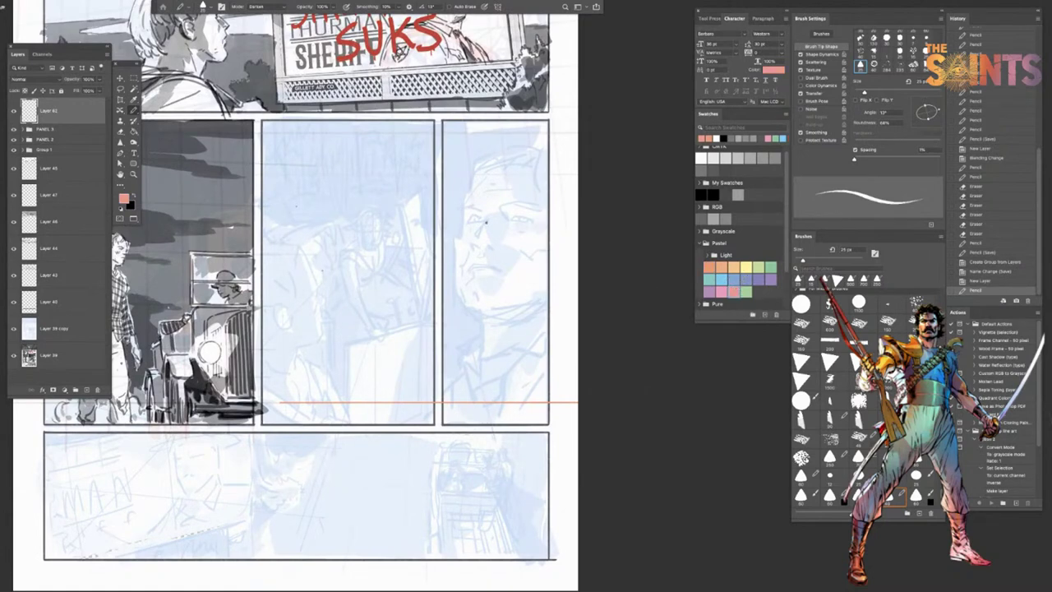
click(87, 390)
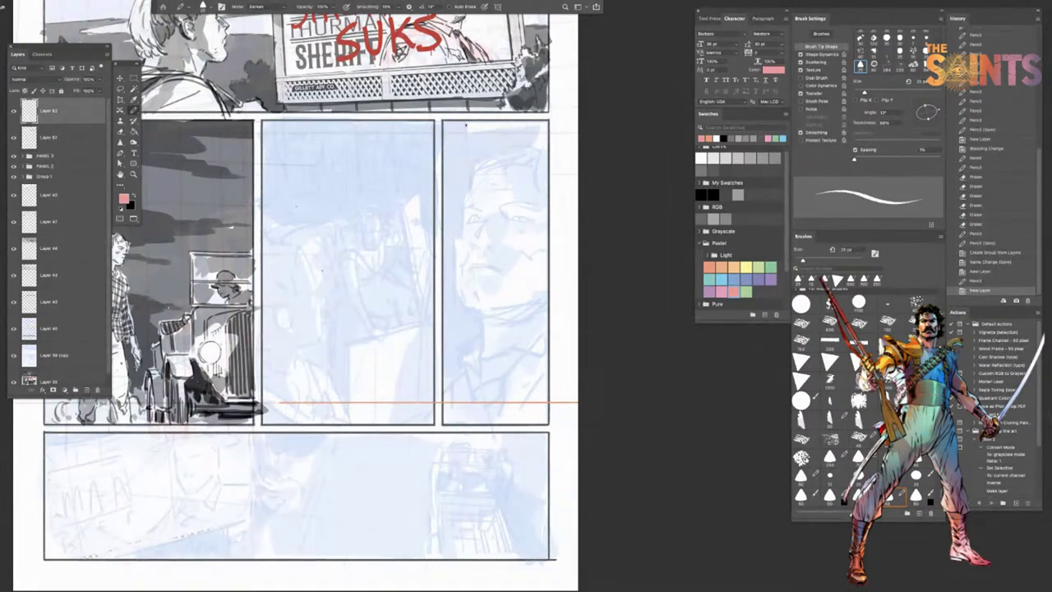
drag(461, 123, 462, 447)
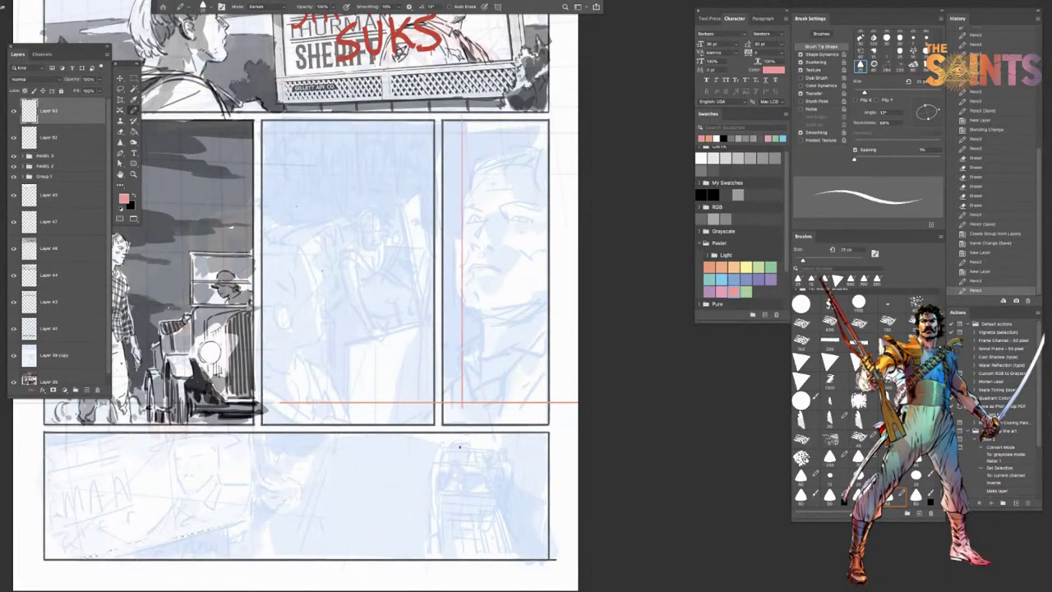
drag(502, 124, 508, 435)
key(super+z)
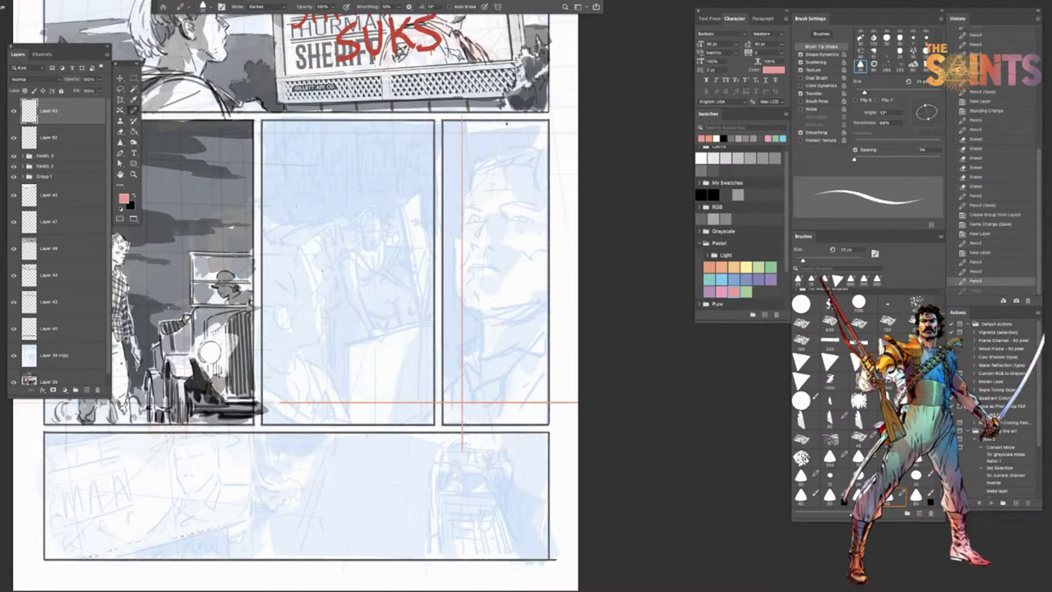
drag(502, 117, 502, 435)
drag(542, 115, 543, 436)
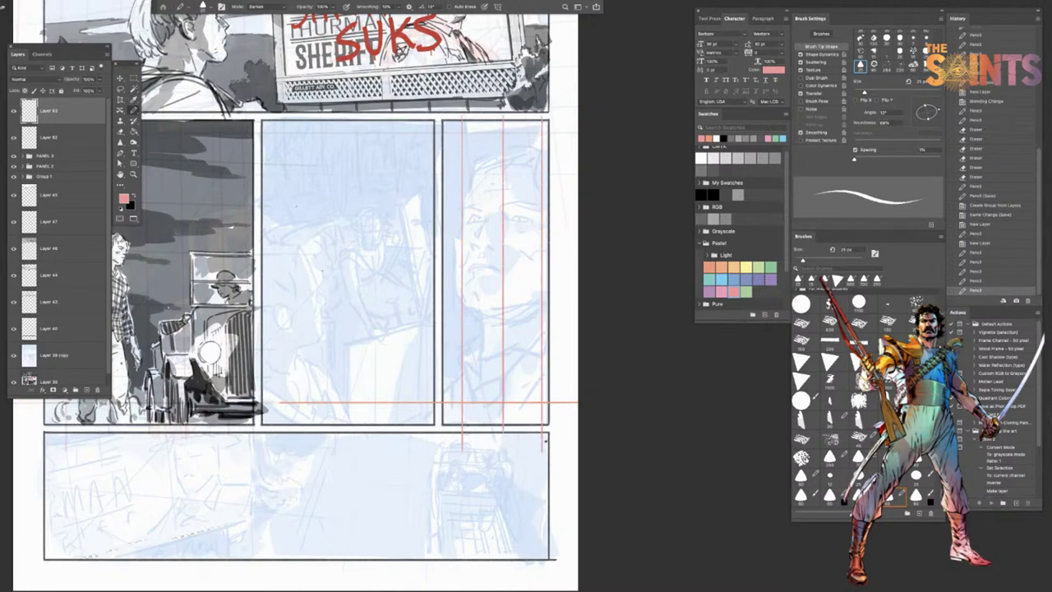
Step: Set the vertical guide layer to Multiply and distort its upper corners inward so the three lines converge slightly upward
click(41, 80)
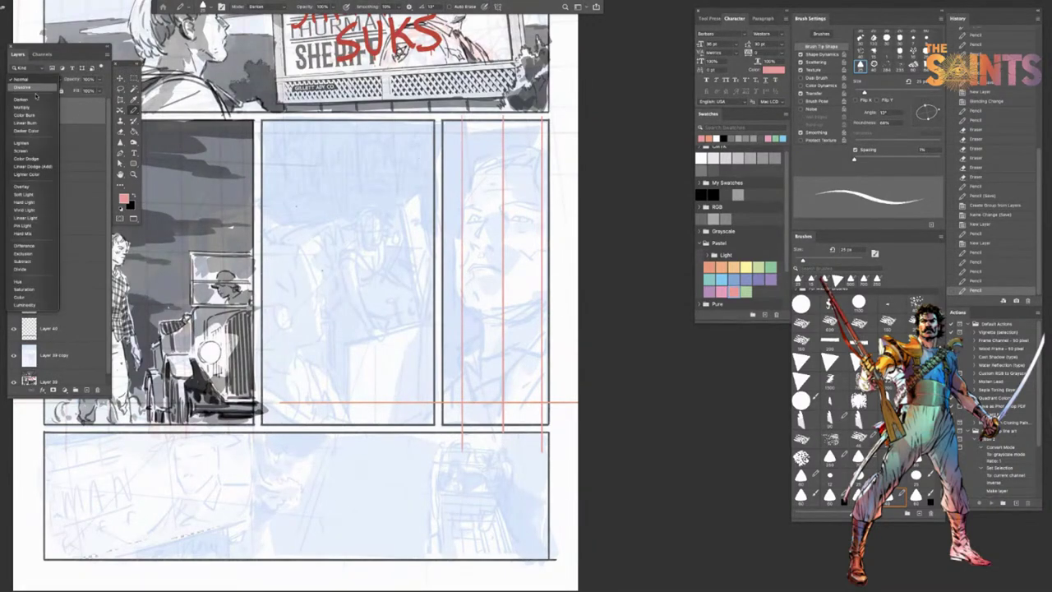
click(35, 106)
key(ctrl+t)
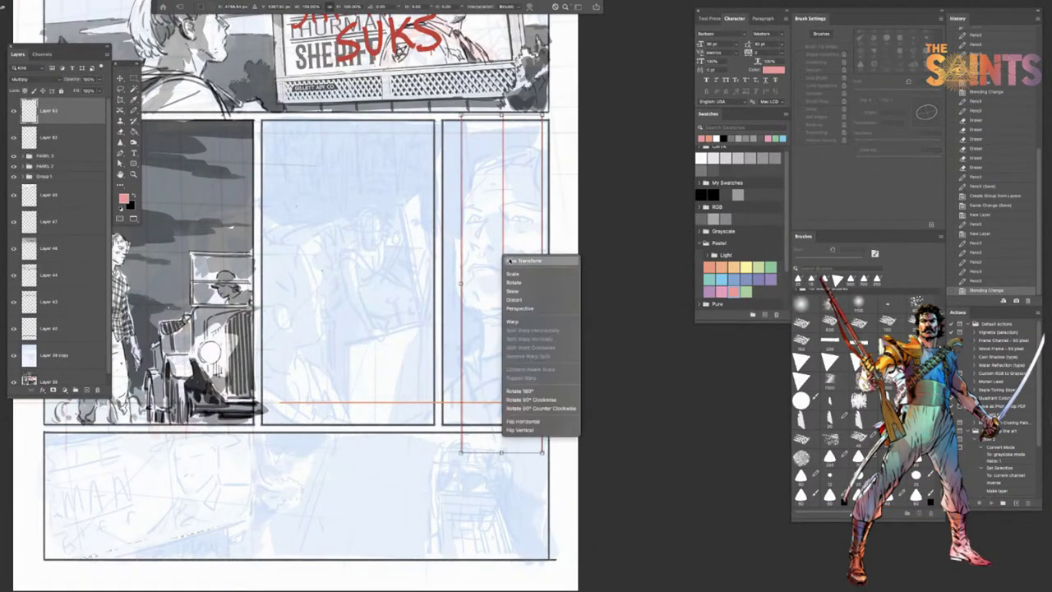
right_click(503, 256)
click(522, 304)
drag(460, 115, 470, 112)
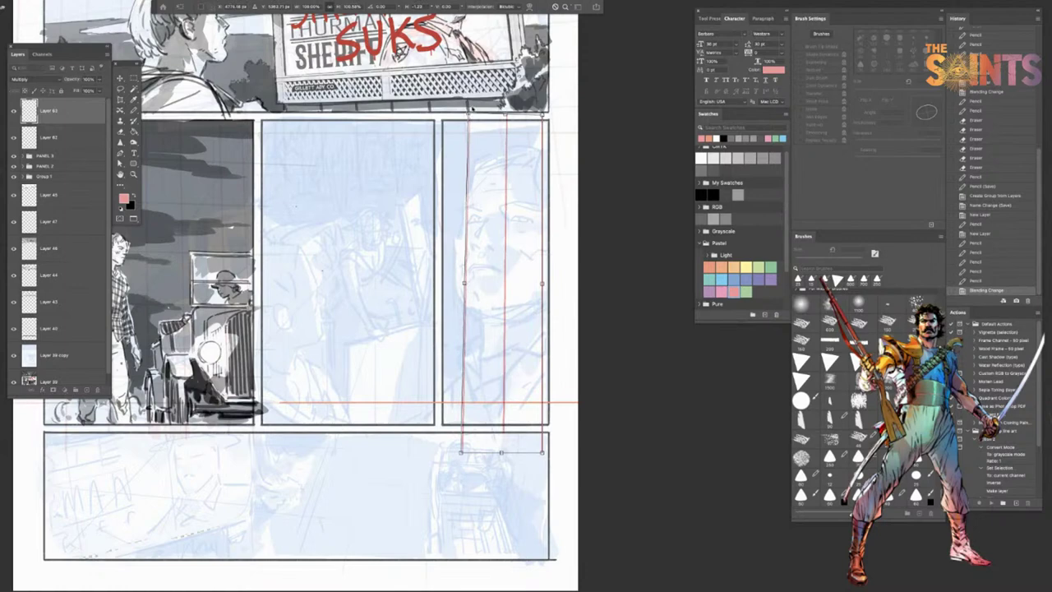
drag(542, 115, 539, 113)
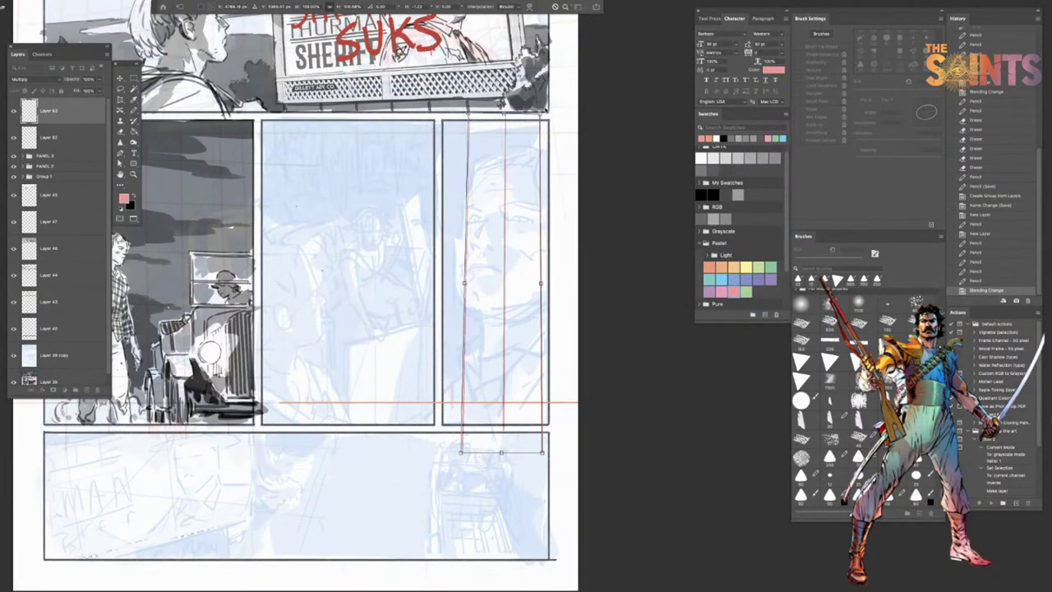
key(Return)
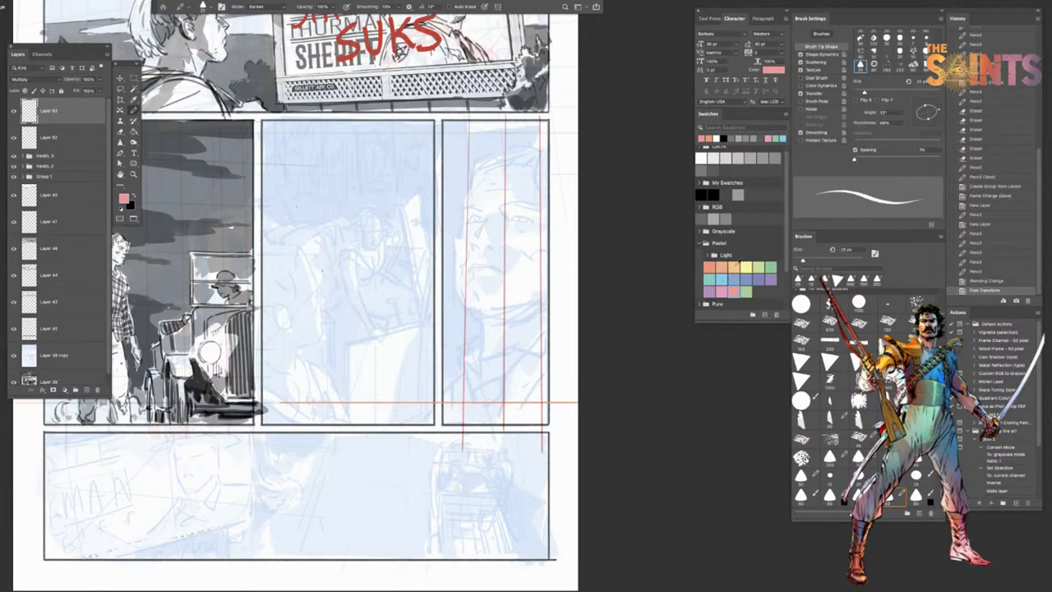
Step: Draw five light blue perspective lines sloping down across the close-up face panel, flattening toward the horizon line
click(723, 280)
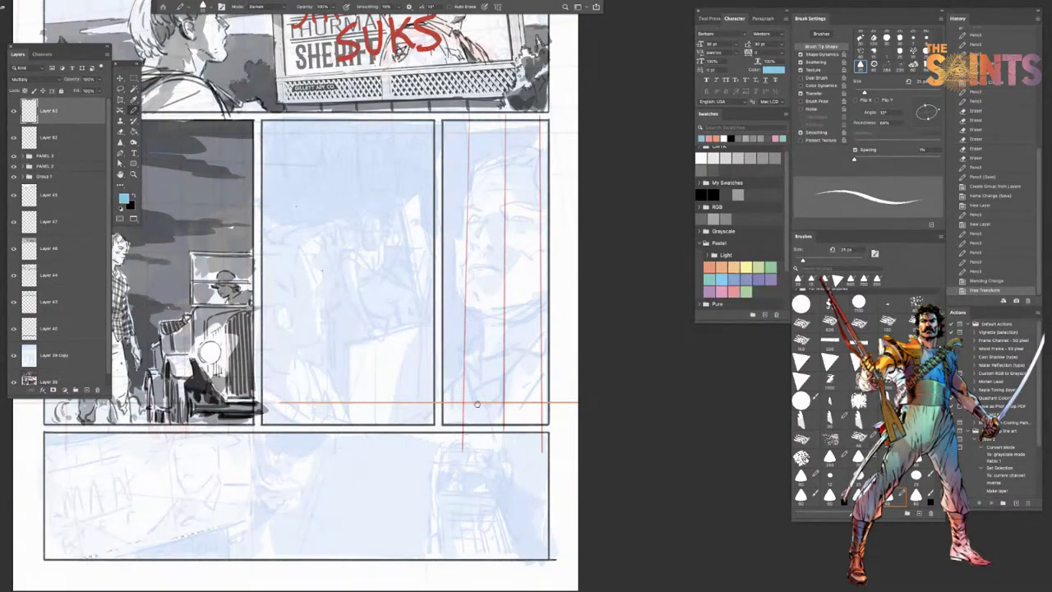
drag(478, 404, 417, 419)
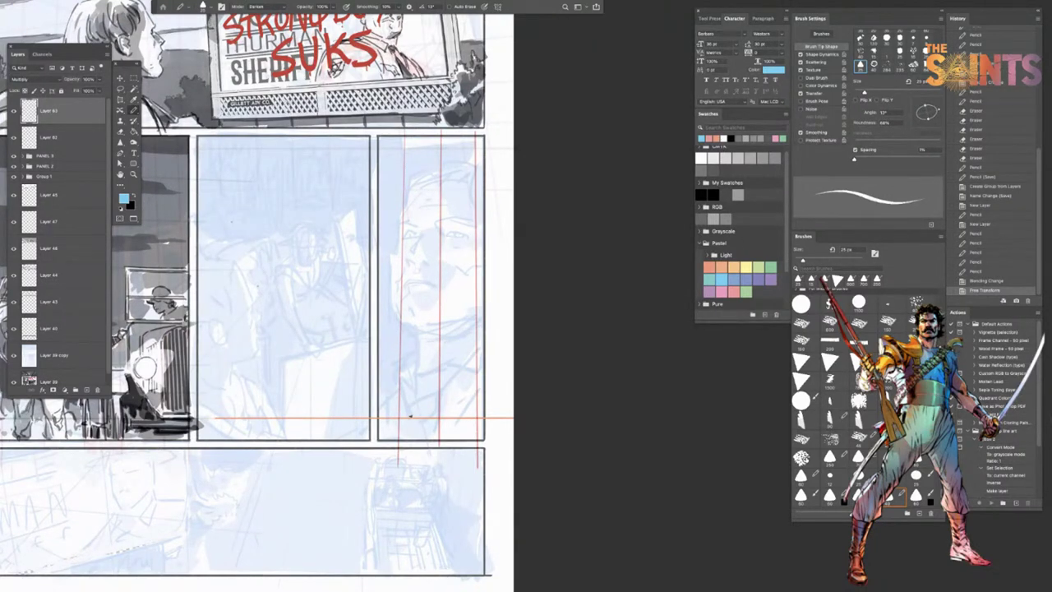
drag(403, 130, 483, 207)
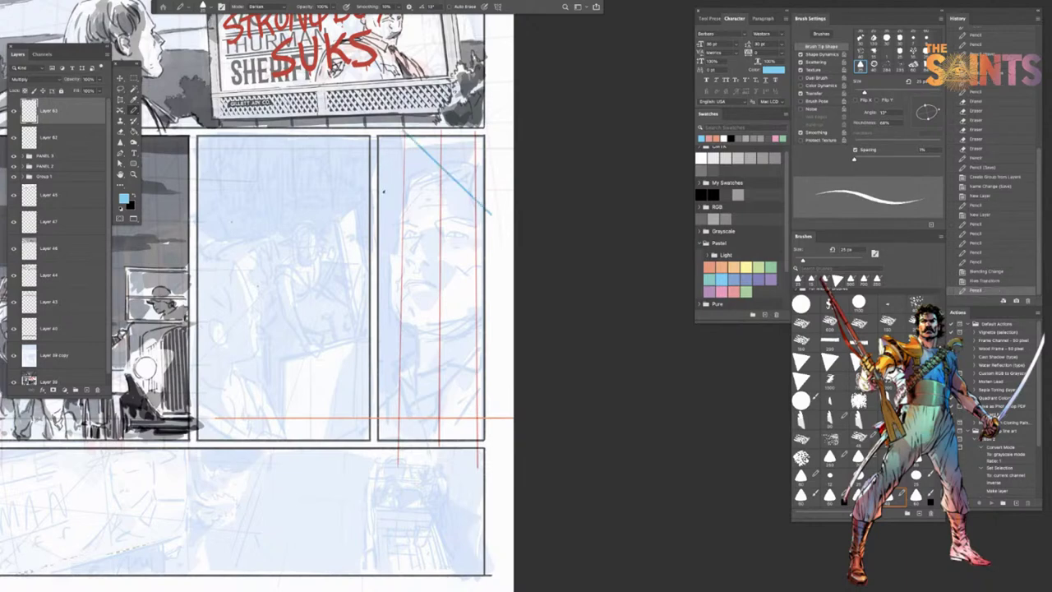
drag(360, 181, 483, 264)
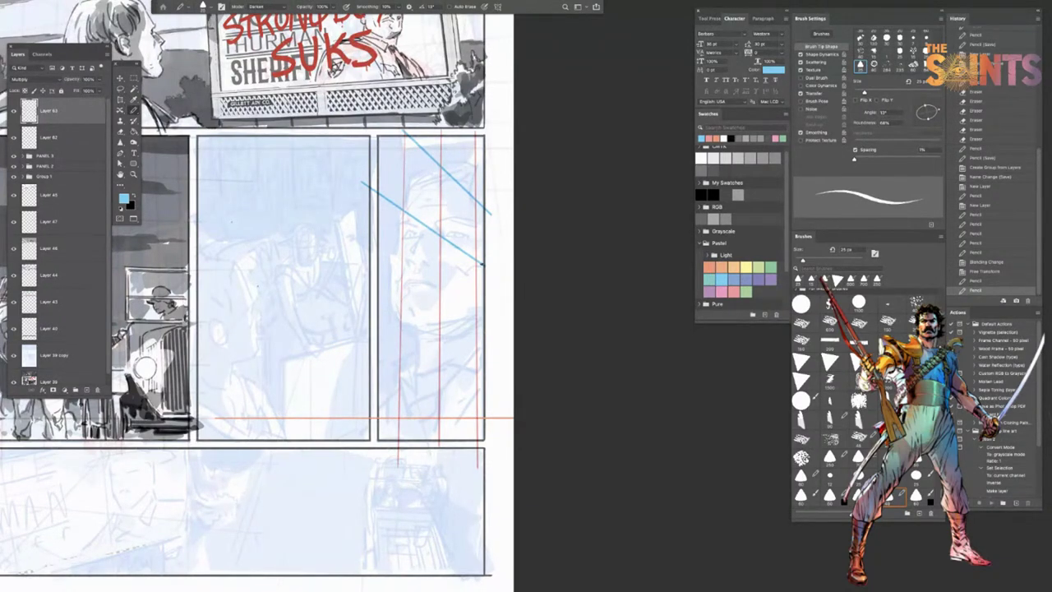
drag(346, 248, 501, 319)
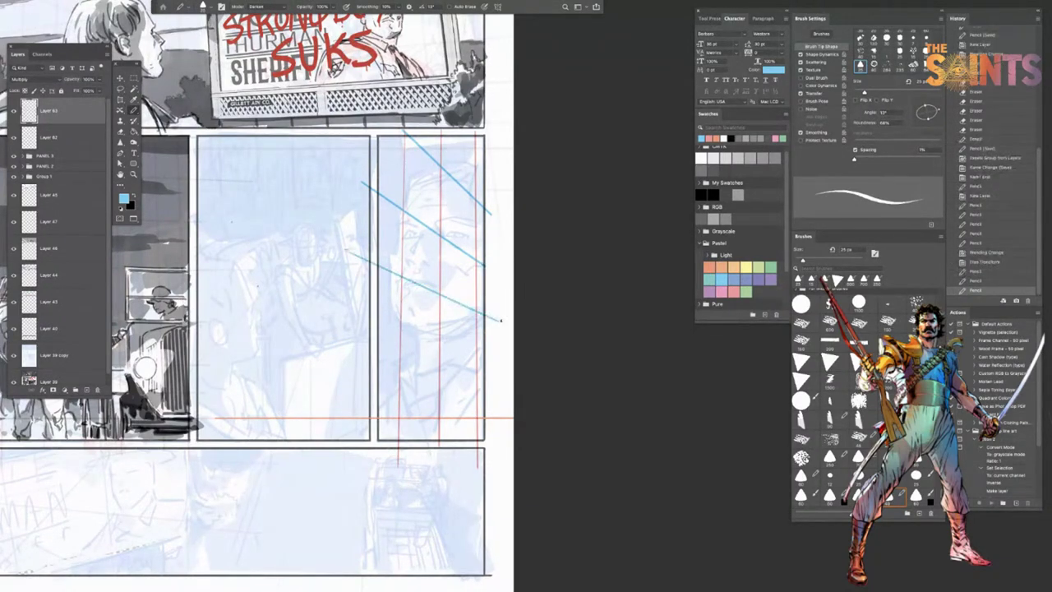
drag(337, 305, 490, 352)
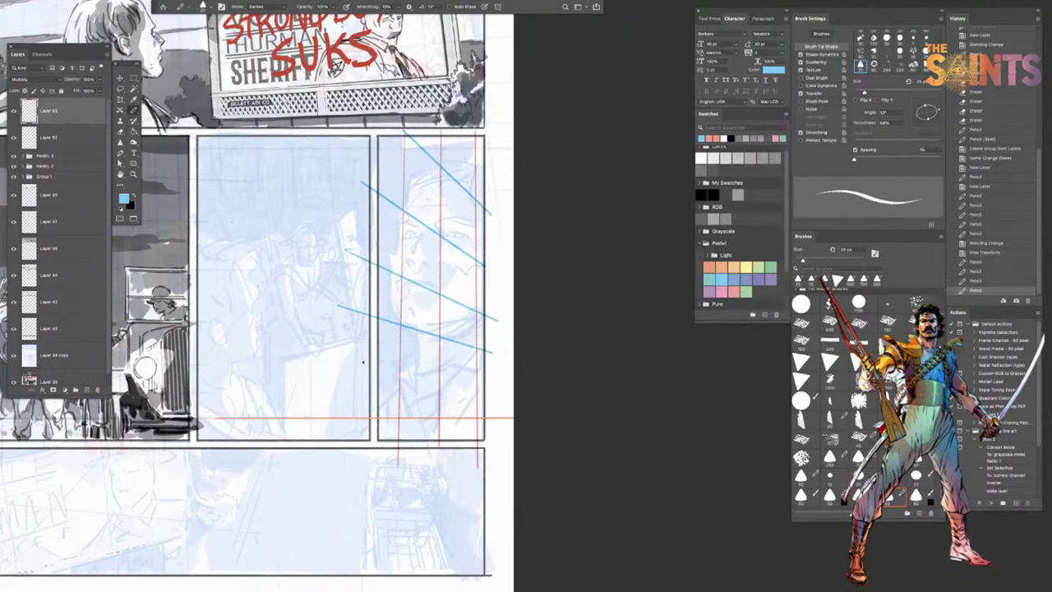
drag(363, 362, 500, 384)
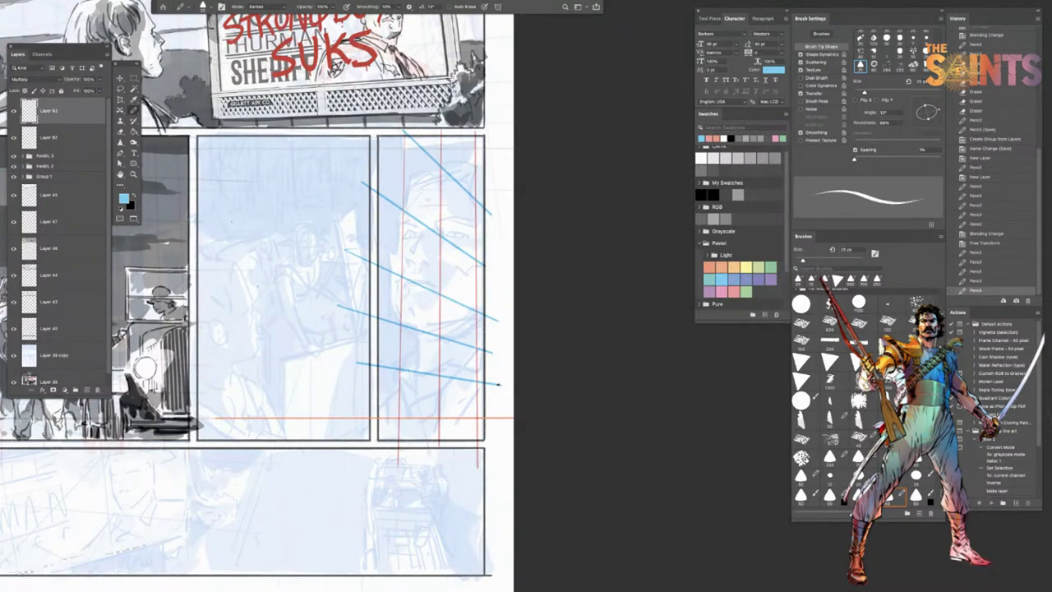
Step: Add a new layer set to Multiply for the third set of guides, with pastel green and a slightly larger pencil
click(772, 265)
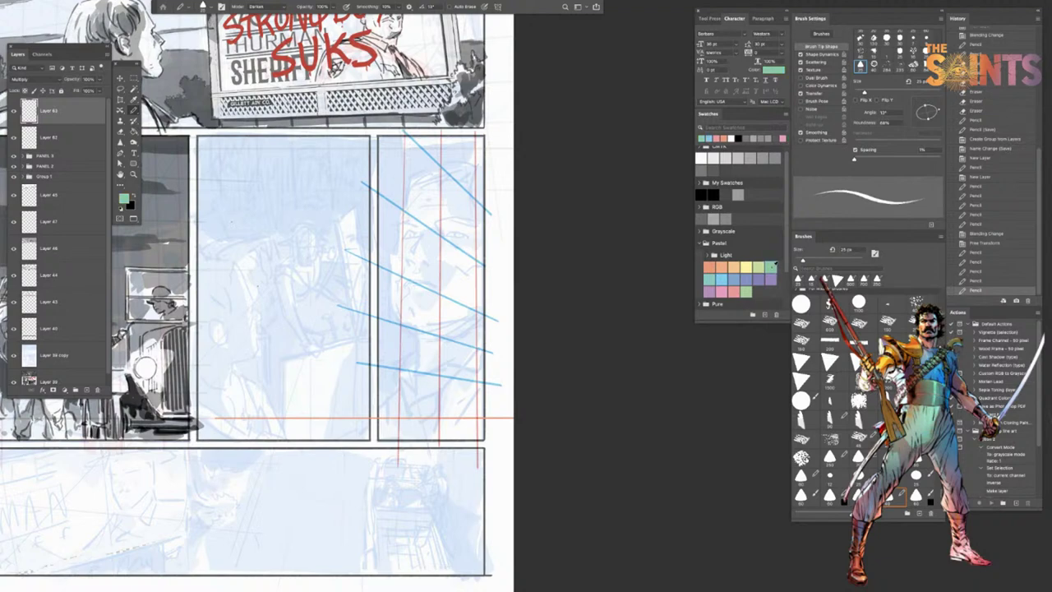
scroll(771, 266, up, 1)
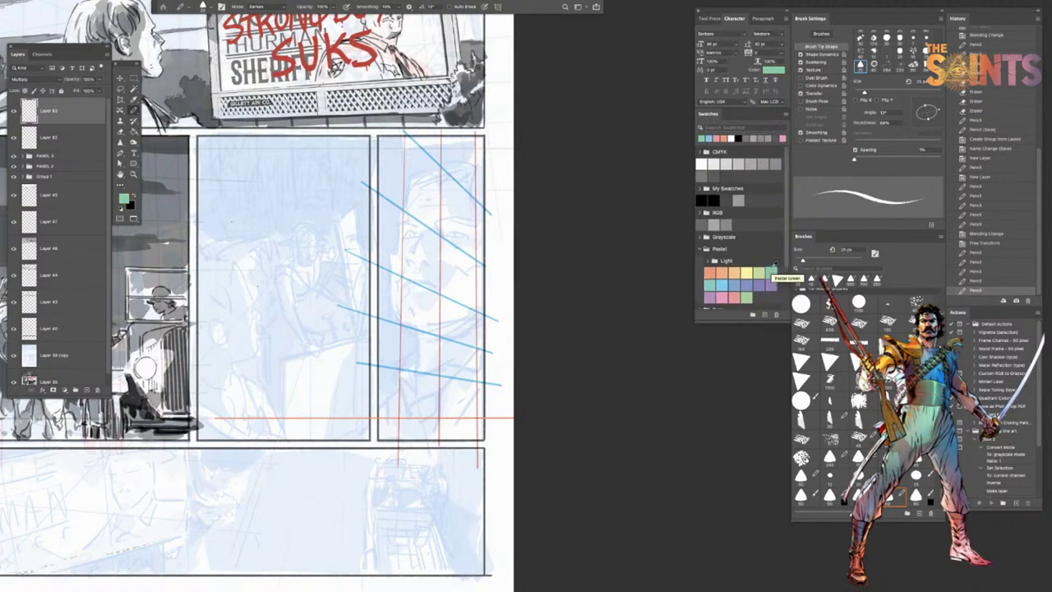
drag(319, 236, 423, 249)
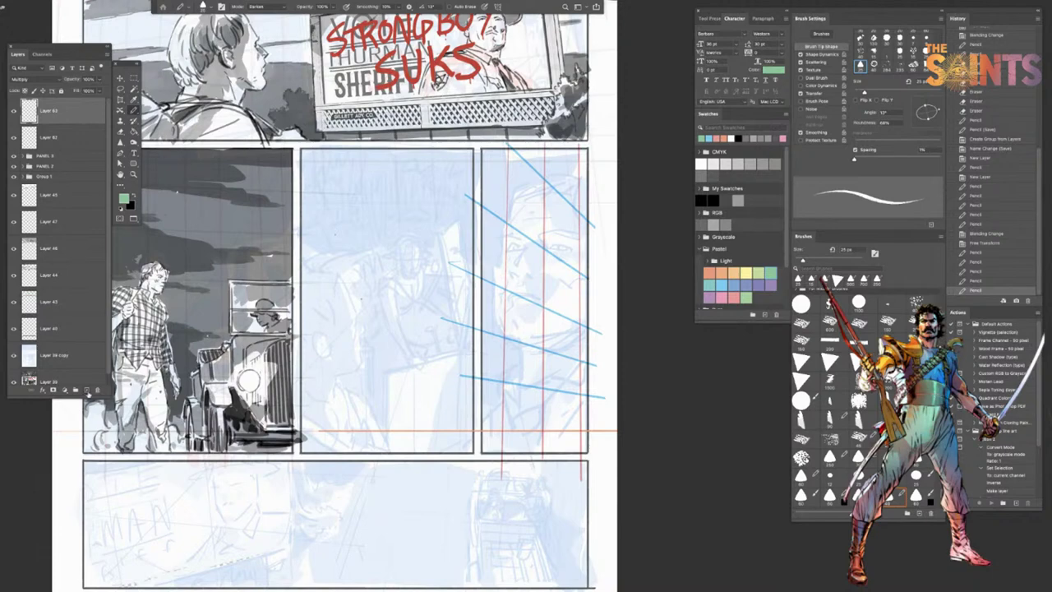
click(86, 390)
click(37, 79)
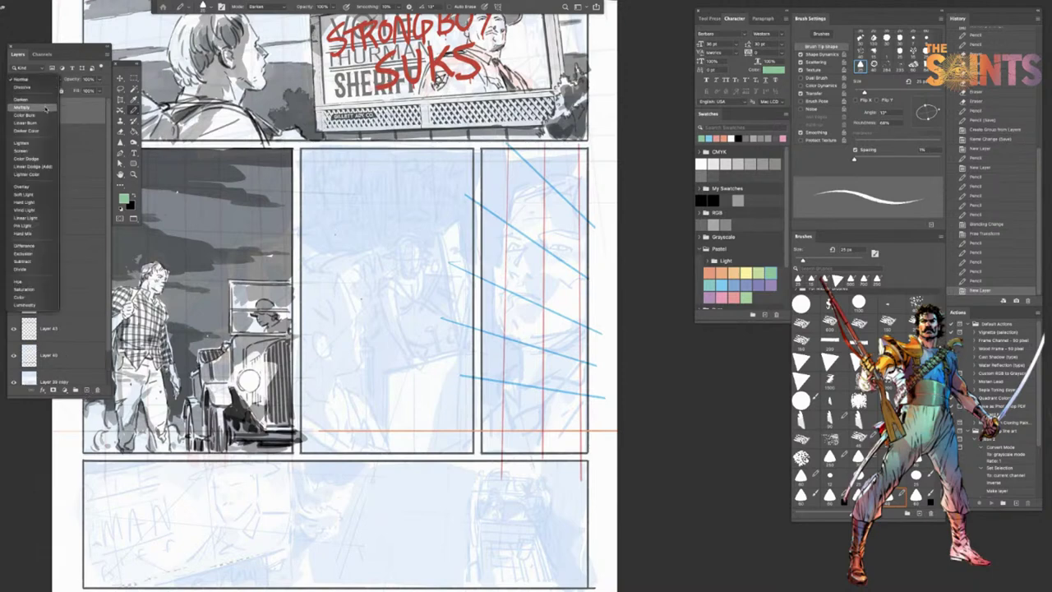
click(45, 107)
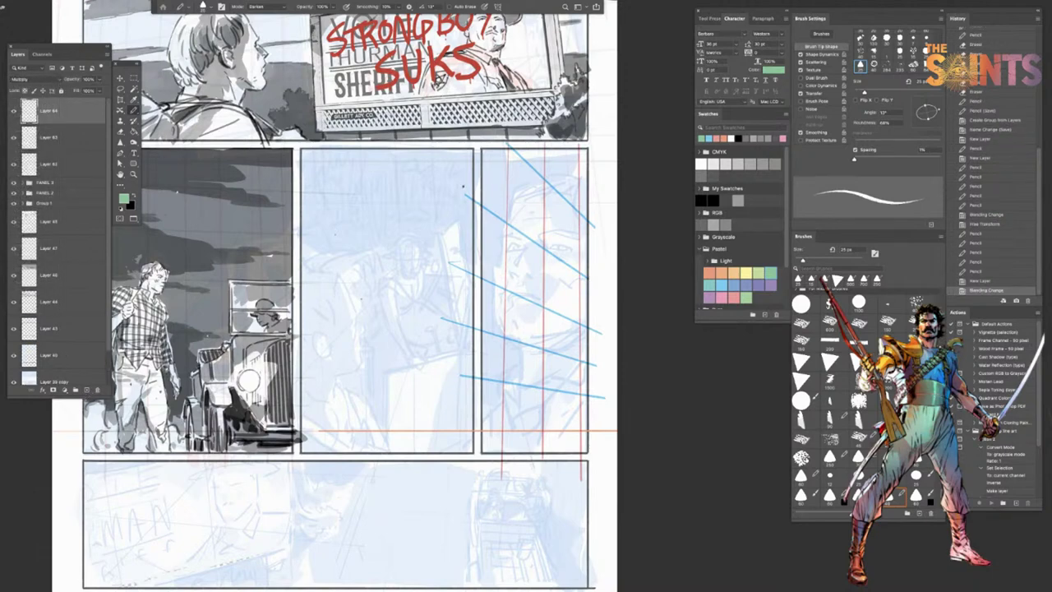
key(bracketright)
key(bracketright)
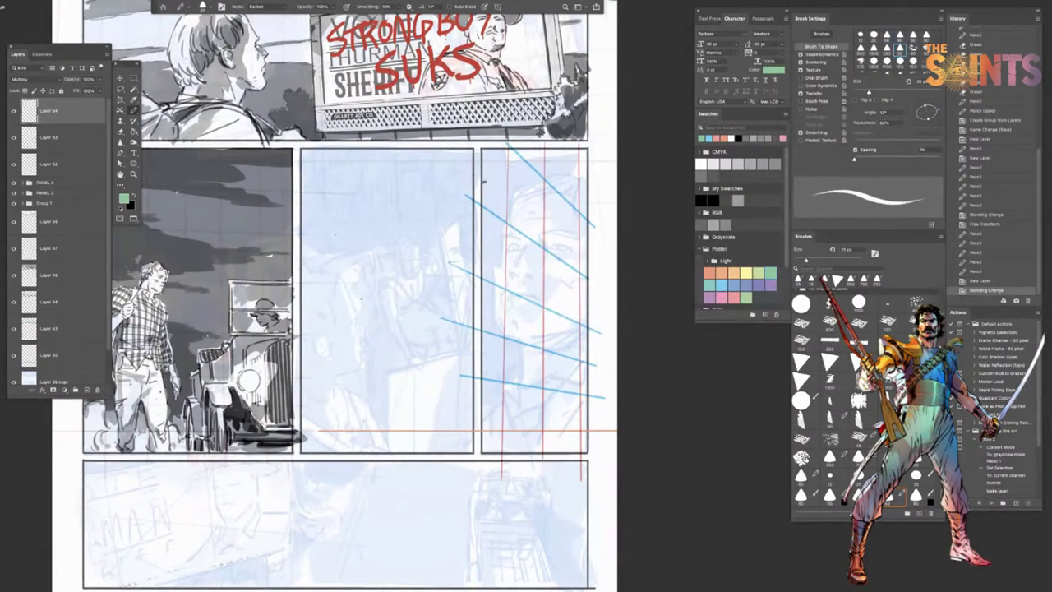
Step: Draw six evenly spaced horizontal green lines across the close-up face panel, with the lowest one on the horizon line
drag(432, 186, 617, 187)
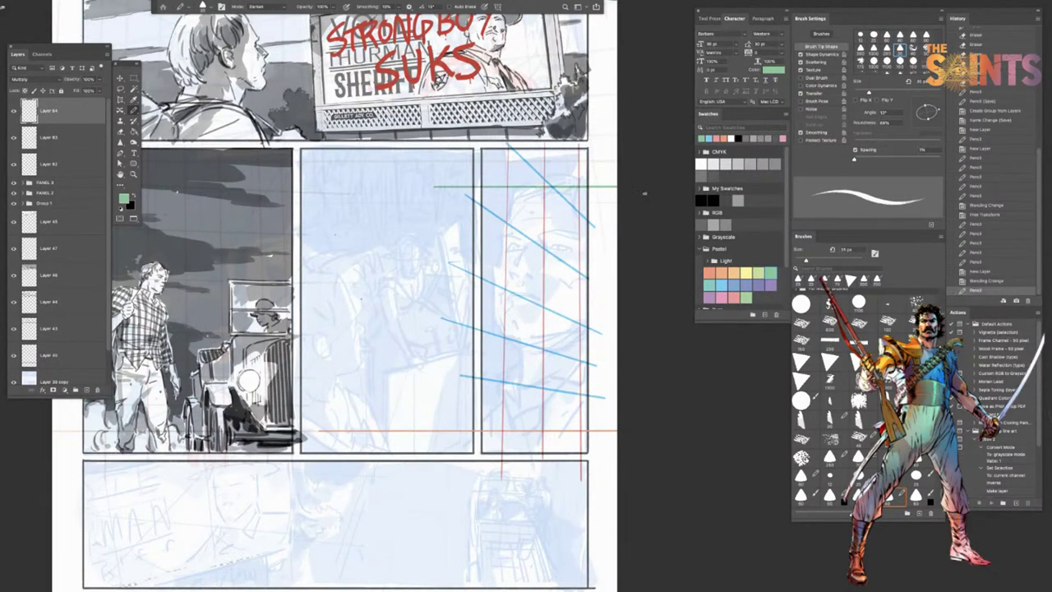
key(ctrl+z)
drag(421, 180, 613, 181)
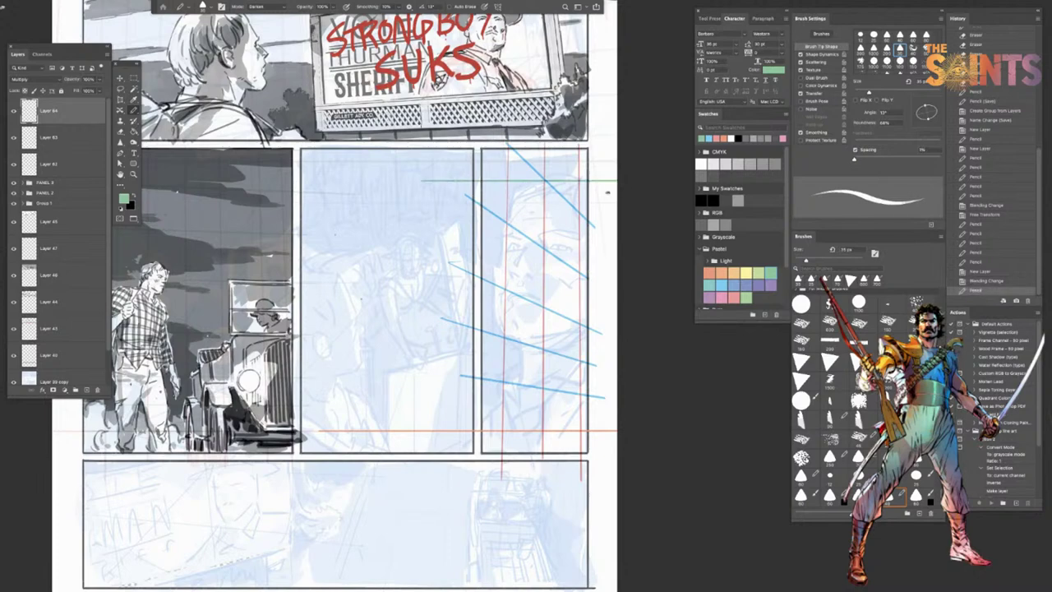
drag(434, 234, 618, 234)
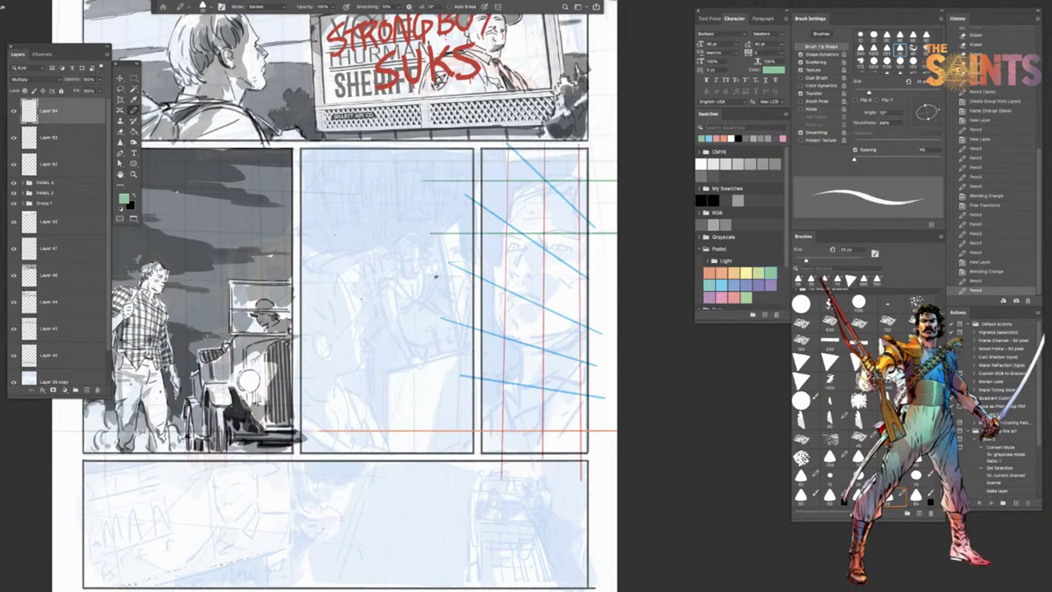
drag(434, 284, 618, 284)
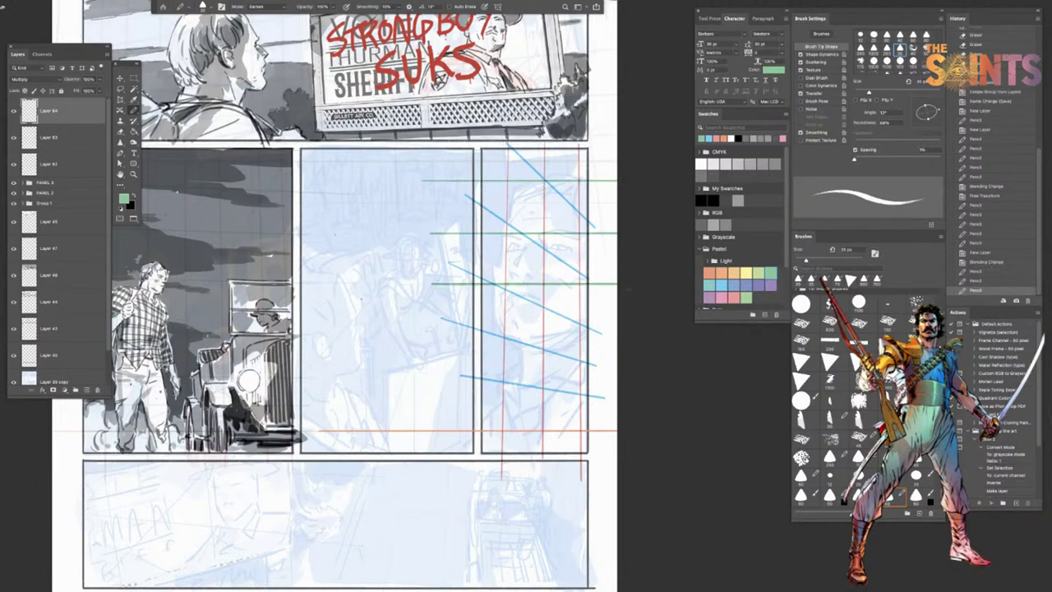
key(ctrl+z)
drag(427, 285, 618, 286)
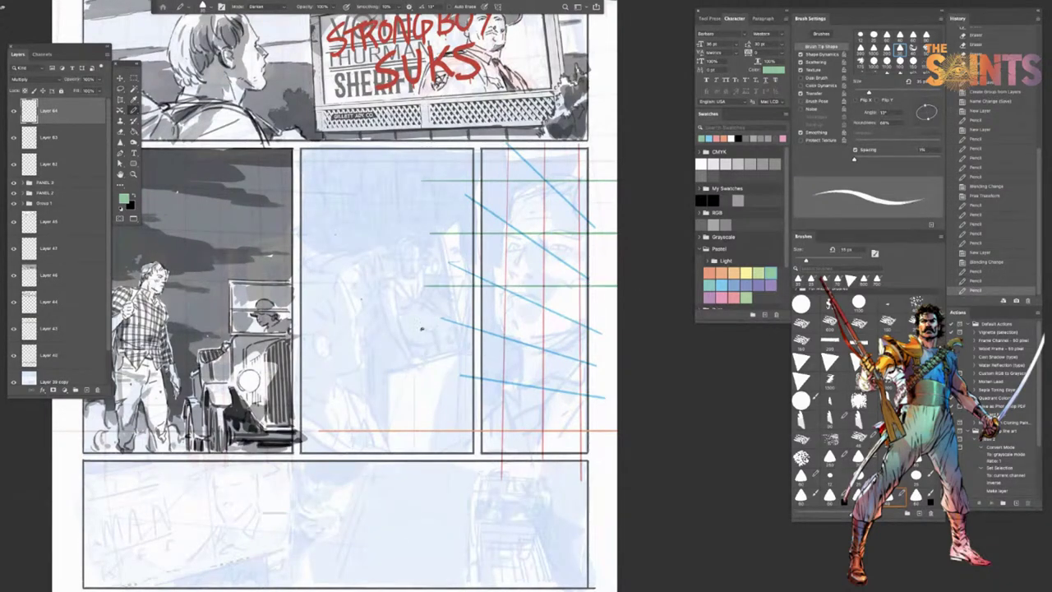
drag(432, 337, 618, 338)
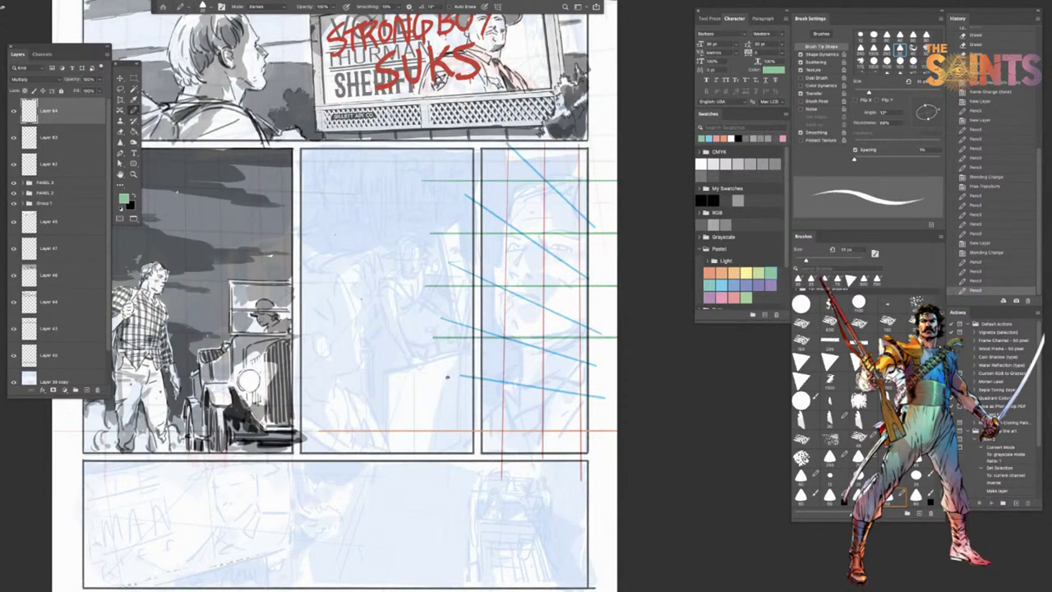
drag(441, 379, 618, 380)
key(ctrl+z)
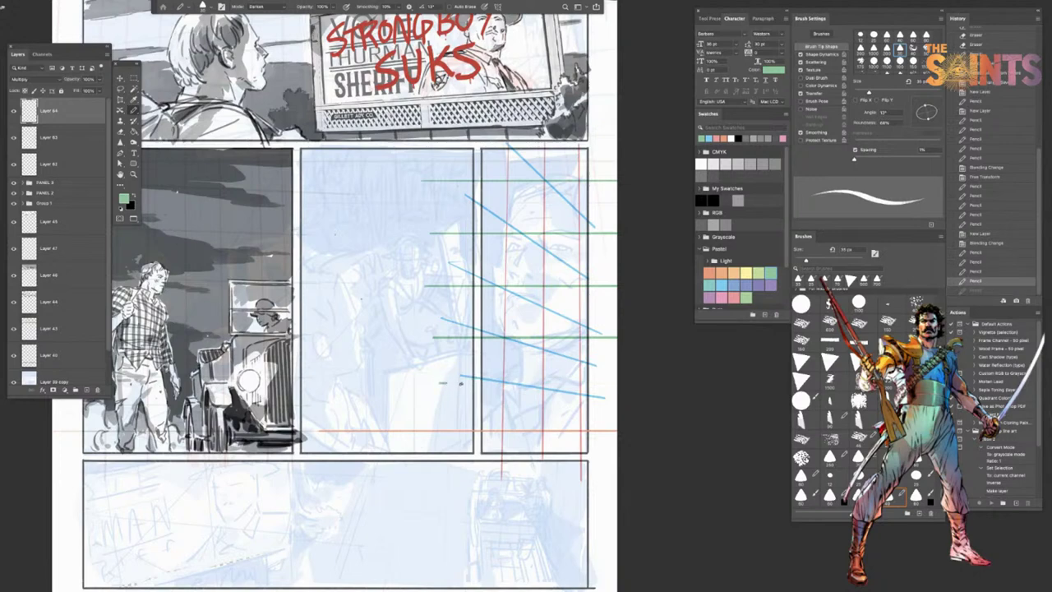
drag(447, 383, 617, 383)
key(ctrl+z)
drag(439, 384, 618, 385)
key(ctrl+z)
drag(441, 385, 618, 387)
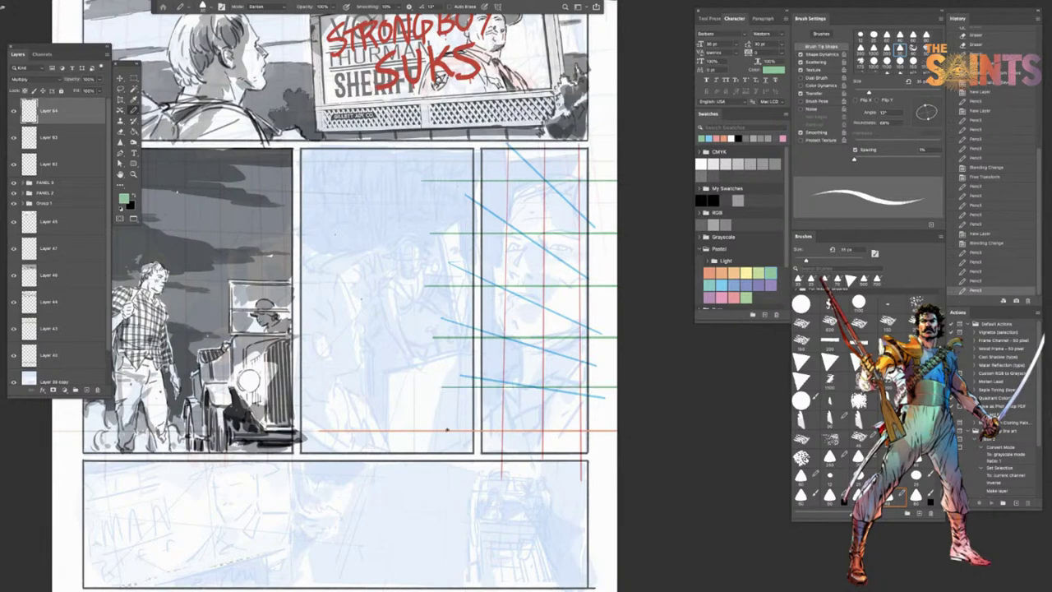
drag(447, 428, 618, 430)
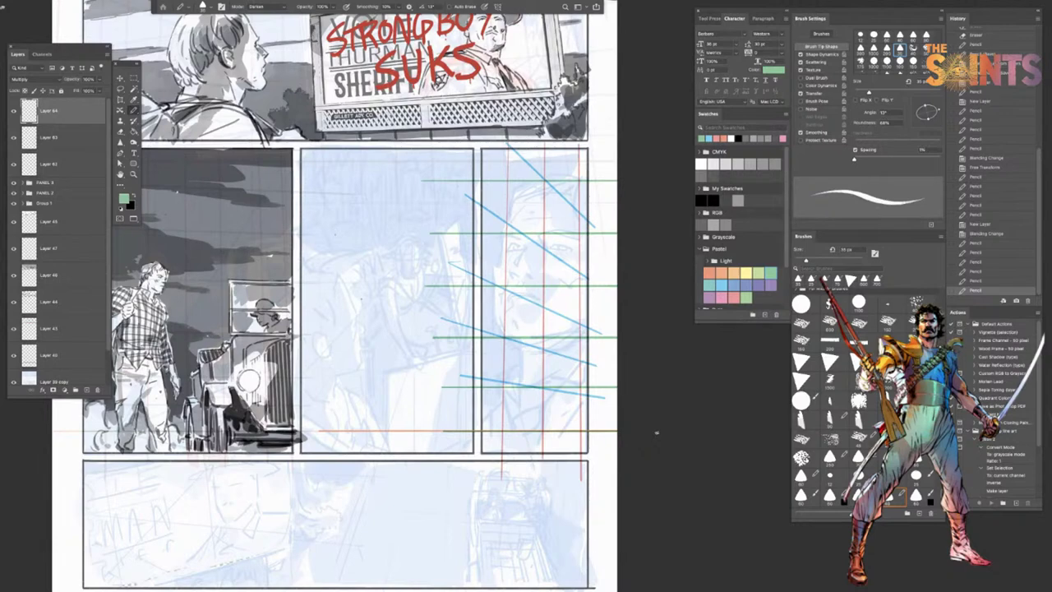
Step: Distort the green guide layer by pulling its upper-left corner down so the lines flatten toward the horizon line
key(ctrl+t)
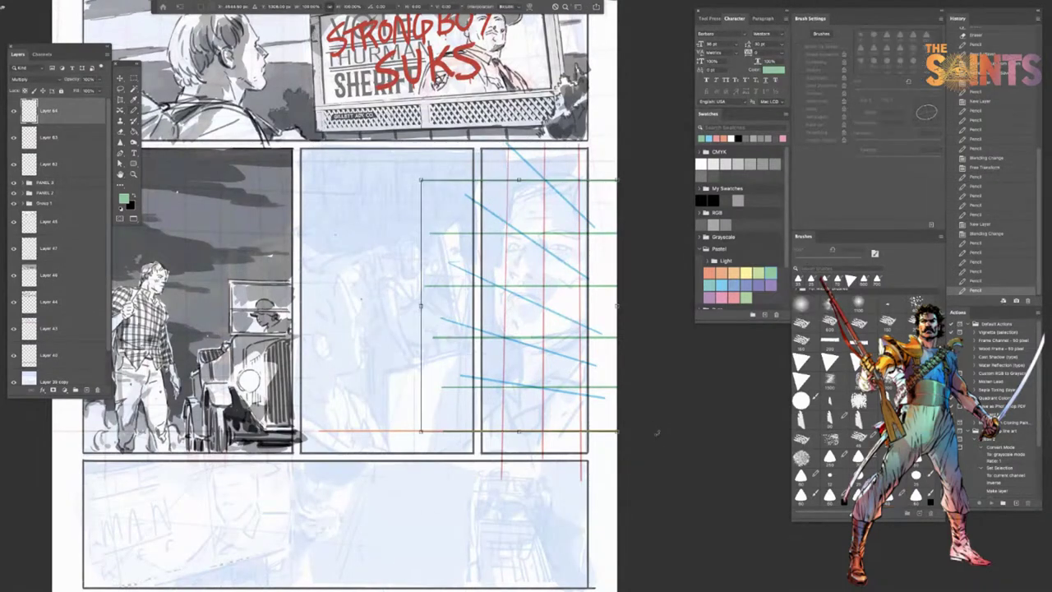
right_click(473, 290)
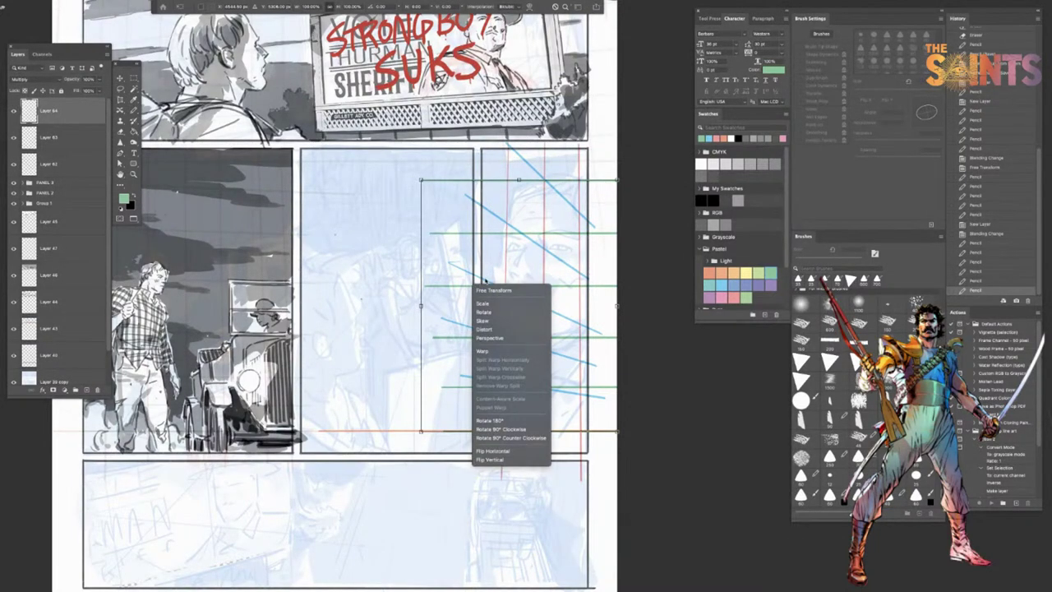
click(491, 329)
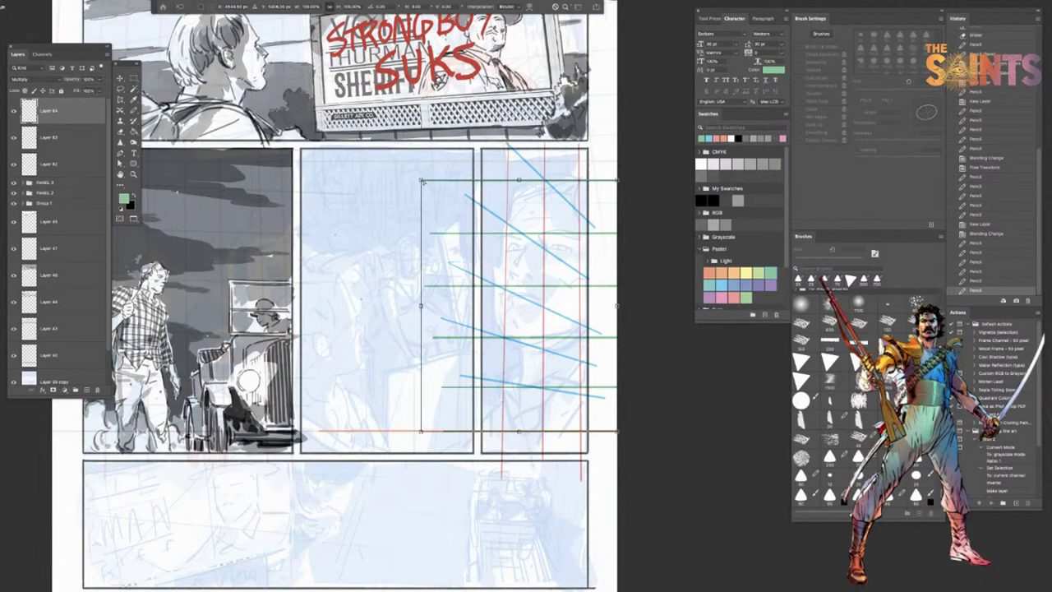
drag(420, 180, 414, 201)
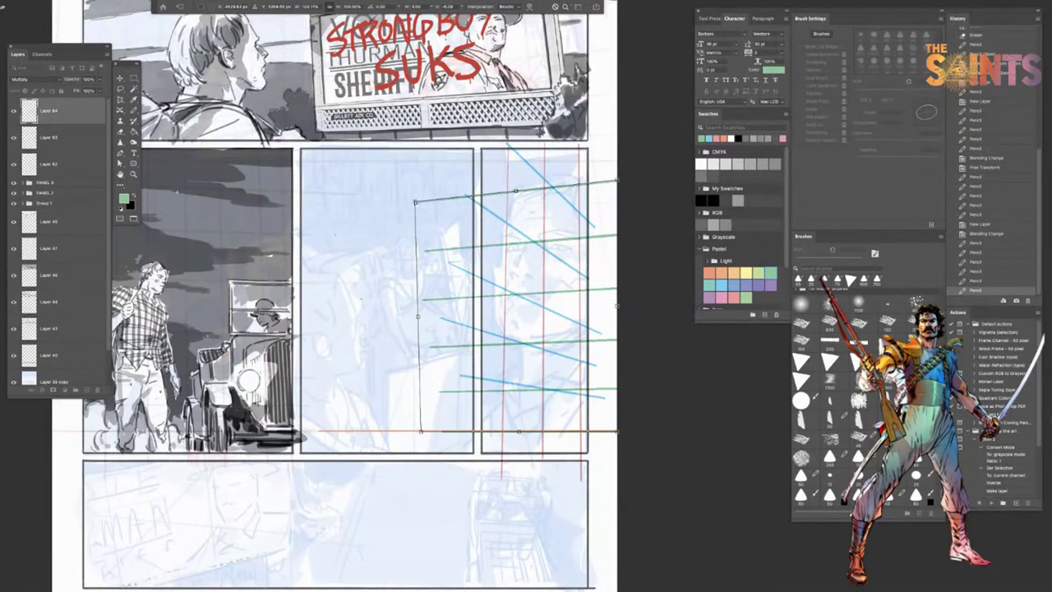
drag(415, 201, 417, 203)
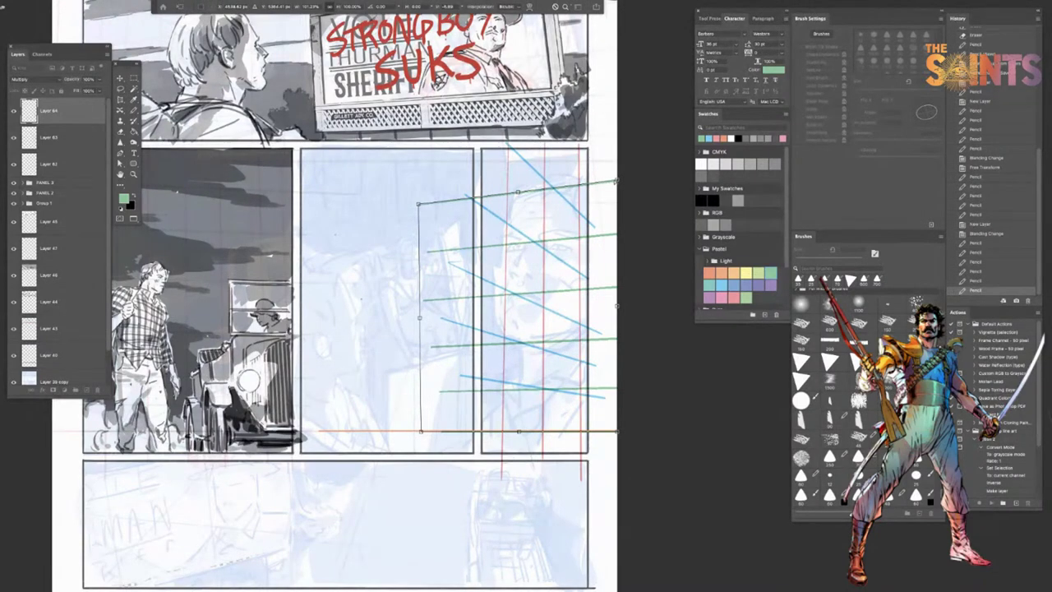
drag(418, 204, 421, 205)
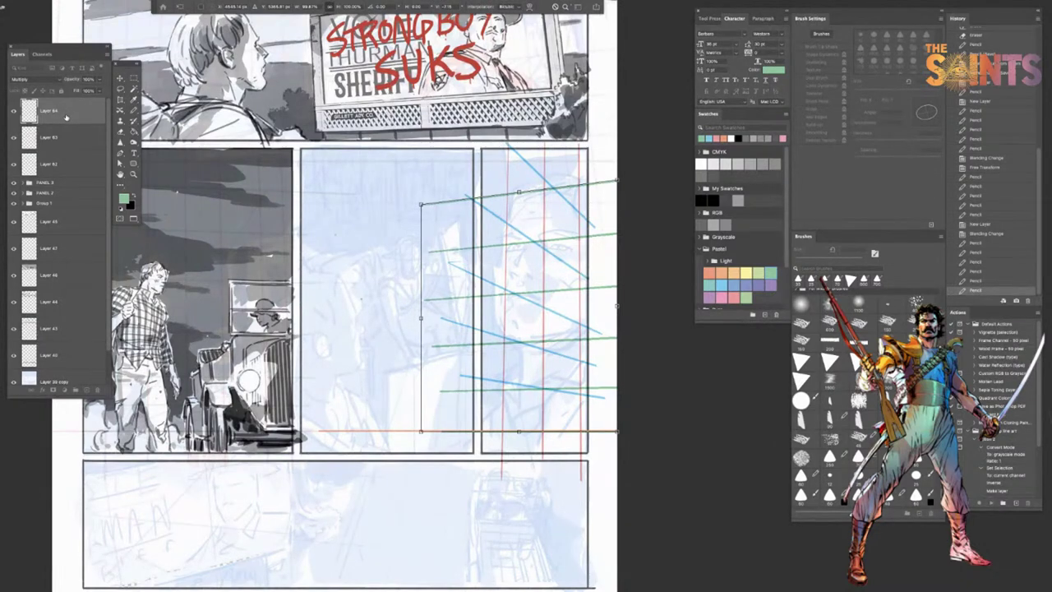
key(Return)
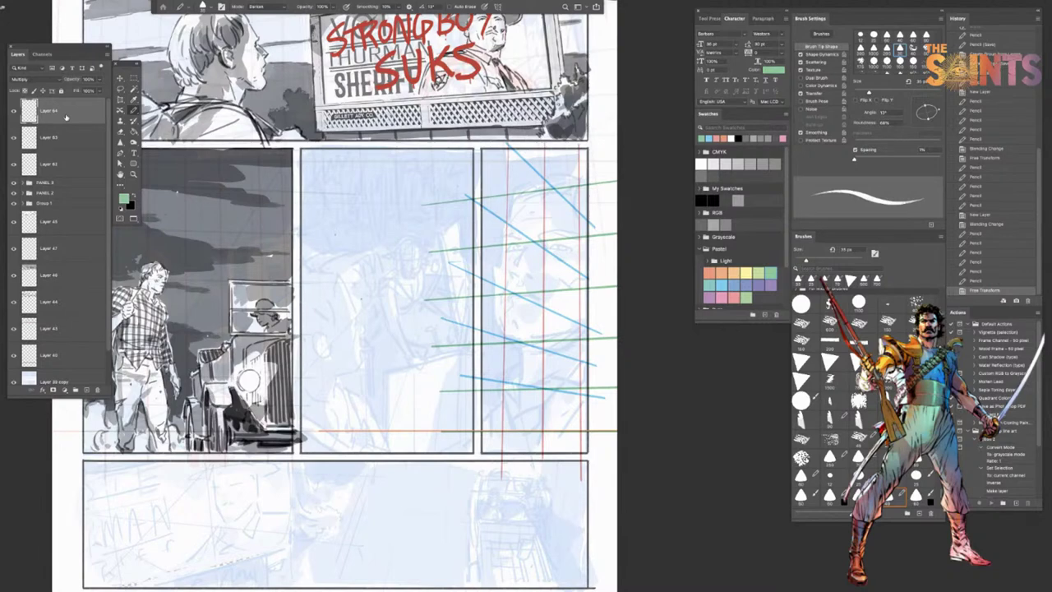
Step: Merge the three guide layers into one Multiply layer and reduce its opacity until the guides are faint
shift+click(72, 166)
right_click(76, 166)
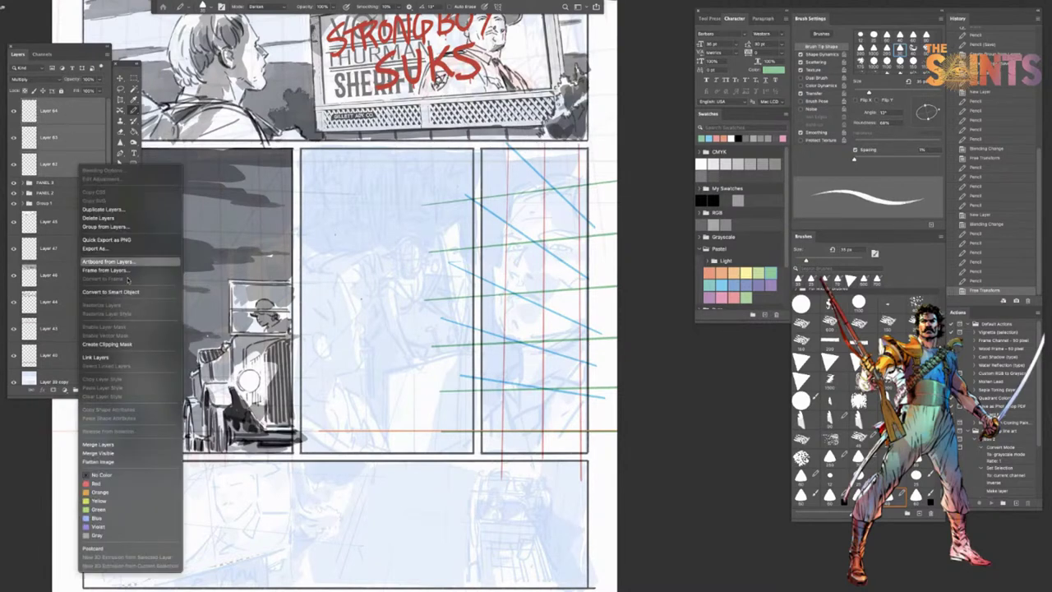
click(123, 444)
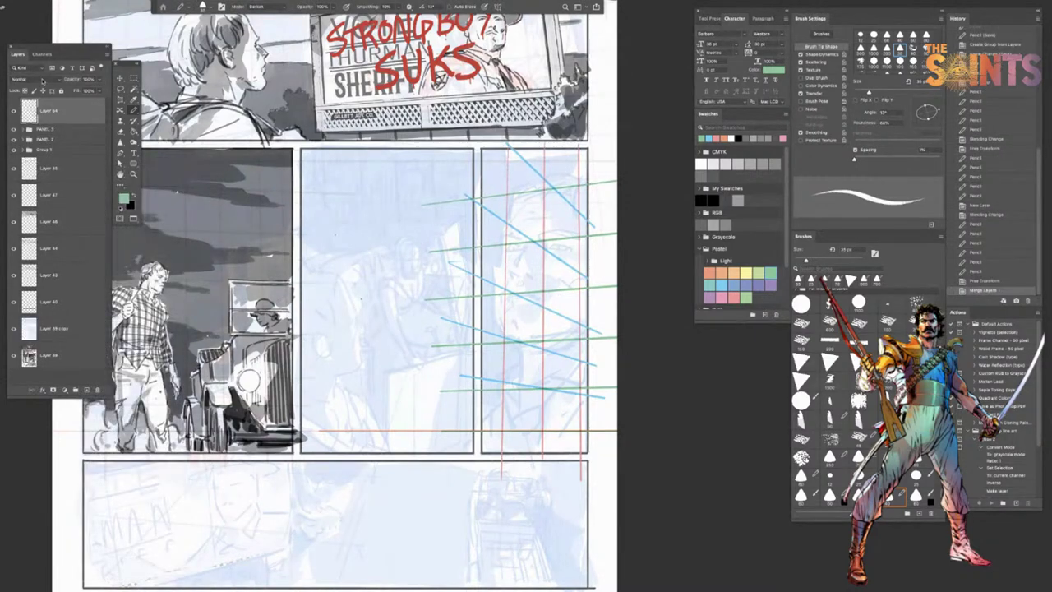
click(29, 78)
click(44, 98)
click(100, 80)
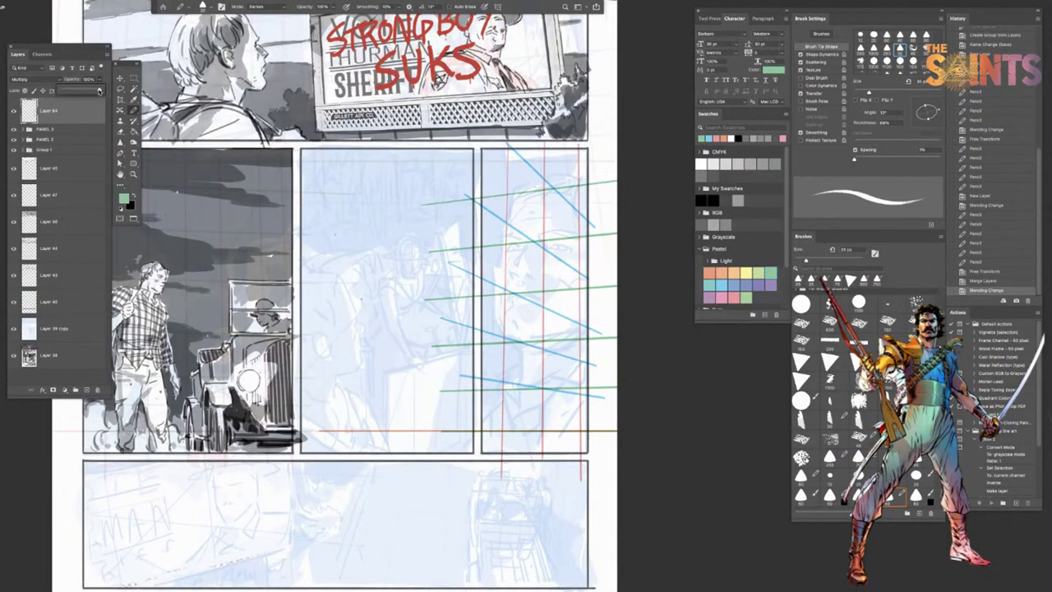
drag(100, 90, 71, 91)
Step: Choose a mid-gray swatch and fade the rough sketch inside the close-up face panel by raising its Lightness to about +70
click(703, 175)
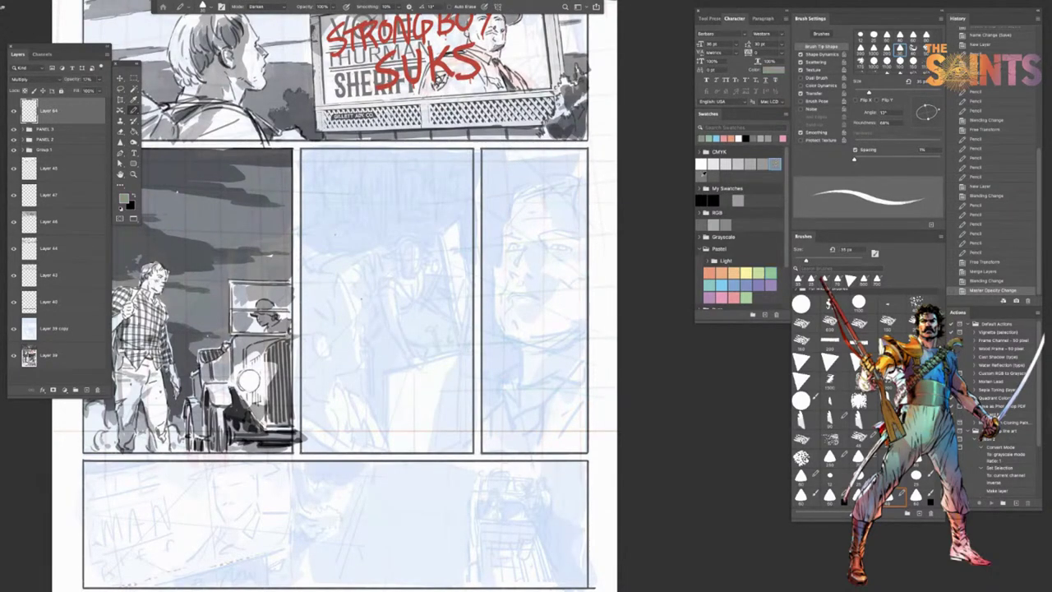
click(774, 164)
key(m)
click(76, 325)
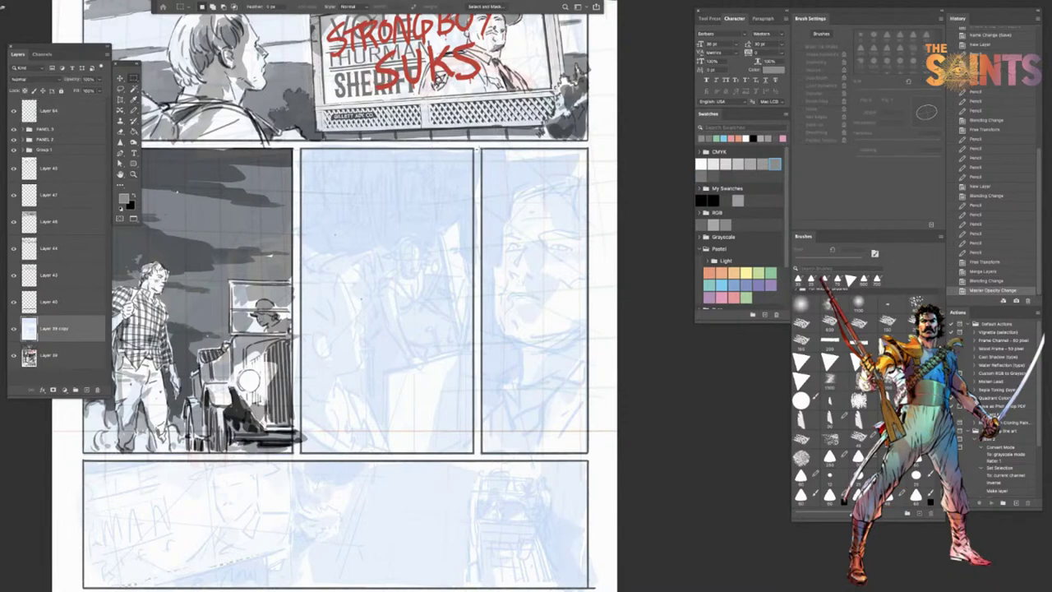
drag(477, 146, 610, 454)
key(ctrl+u)
drag(516, 175, 544, 178)
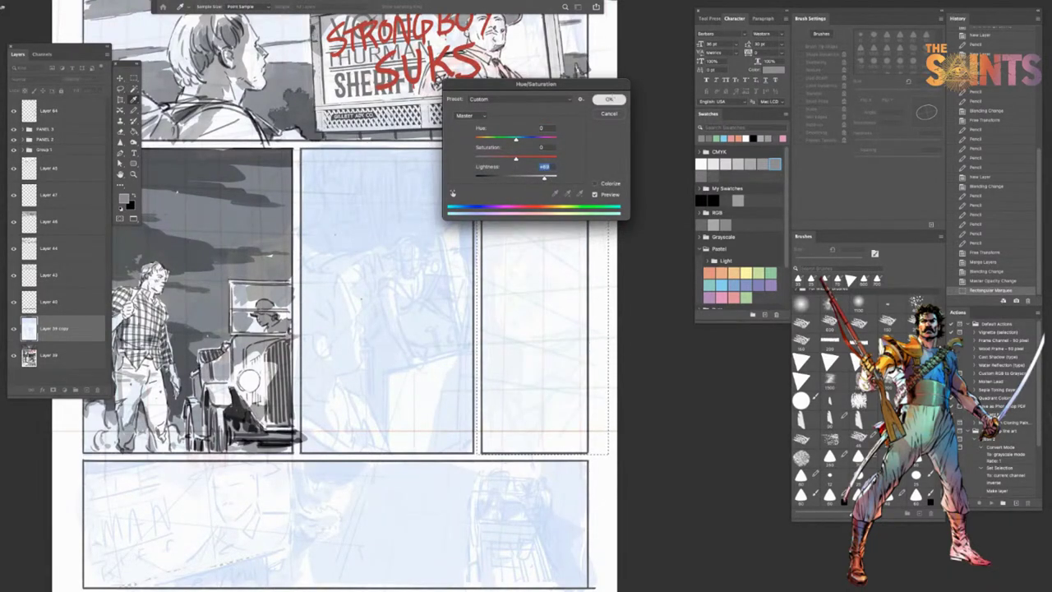
click(609, 98)
key(ctrl+d)
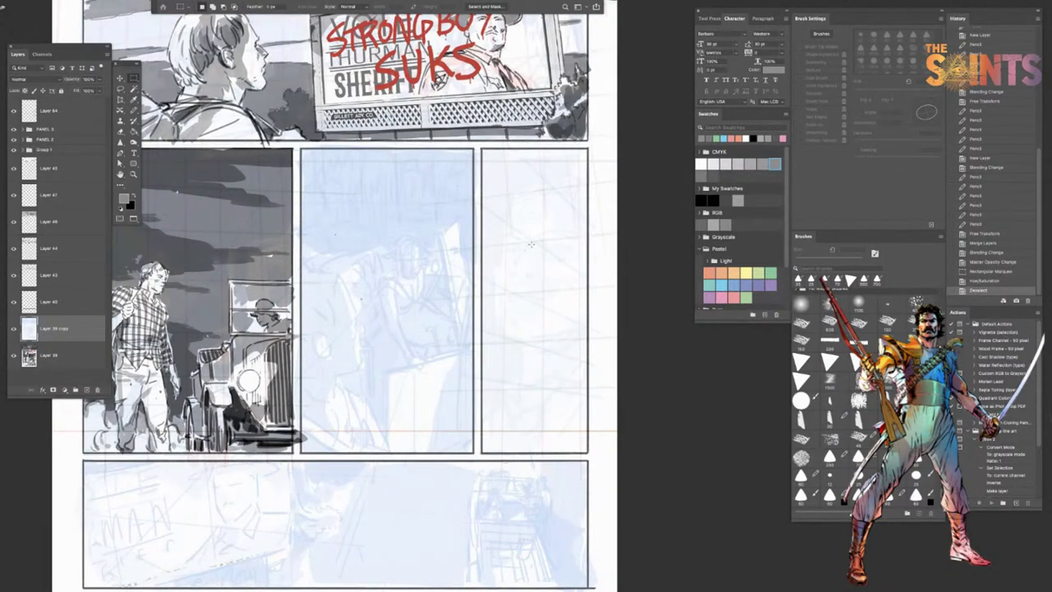
Step: Sketch a large oval head outline in the close-up face panel with the gray pencil, from the crown down around the chin
key(b)
drag(411, 440, 407, 444)
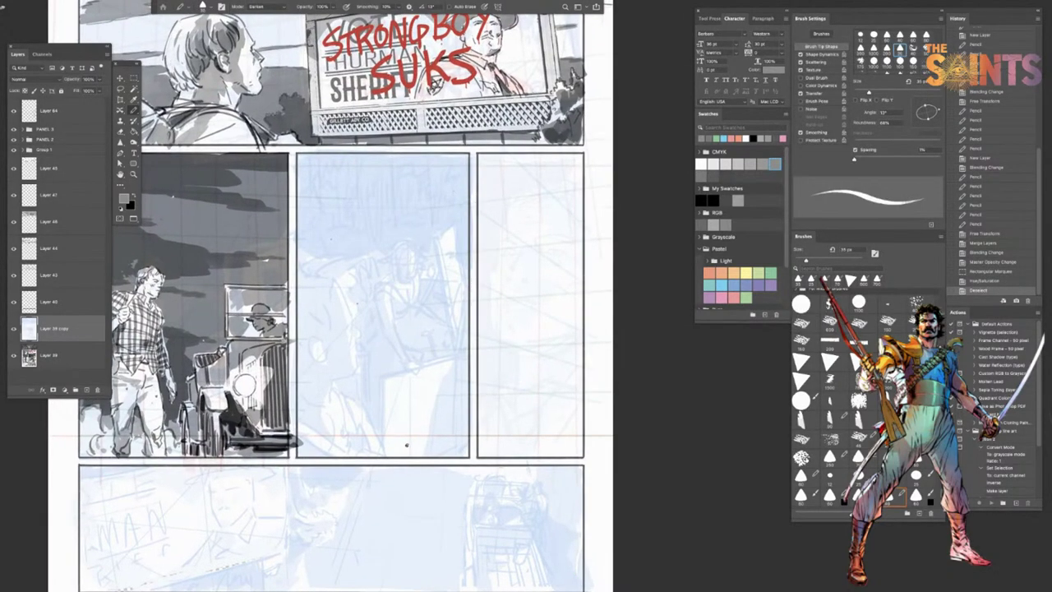
mouse_move(502, 234)
mouse_down()
mouse_move(523, 197)
mouse_move(514, 202)
mouse_move(543, 189)
mouse_move(582, 195)
mouse_up()
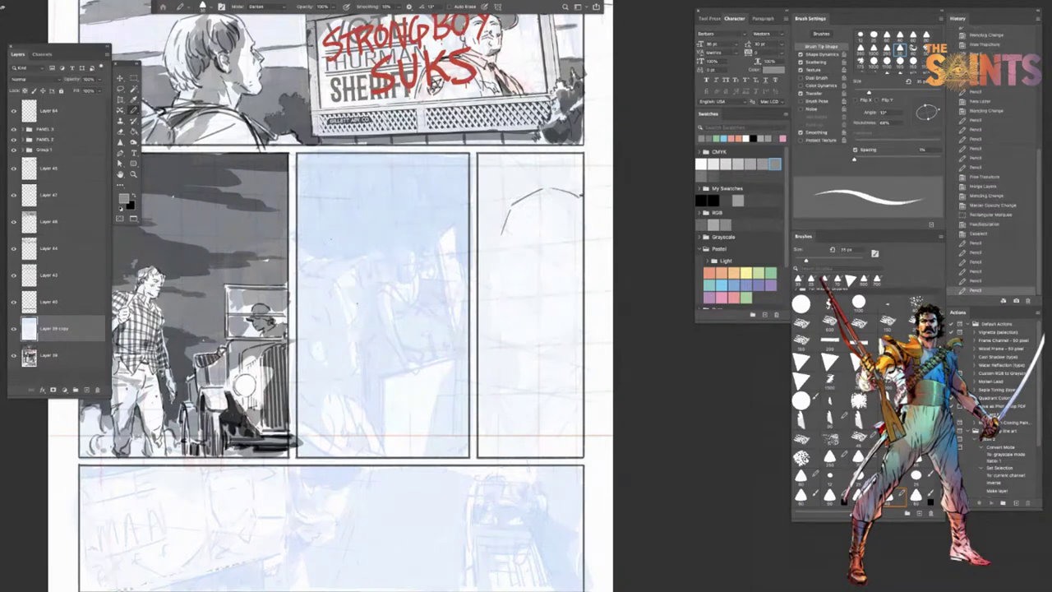
mouse_move(498, 237)
mouse_down()
mouse_move(492, 288)
mouse_move(502, 335)
mouse_up()
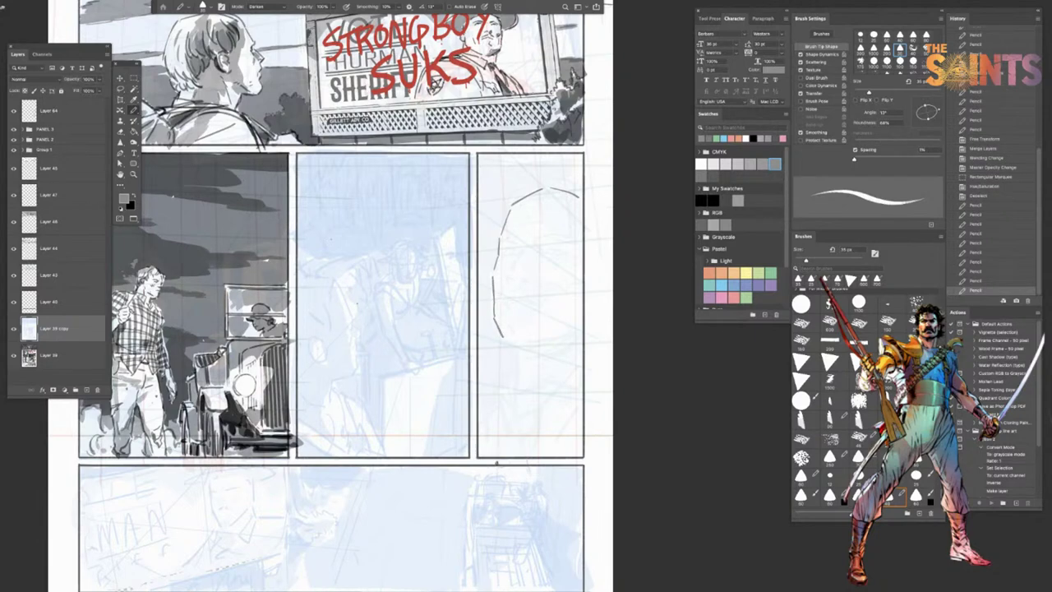
key(super+z)
drag(498, 322, 511, 363)
key(ctrl+z)
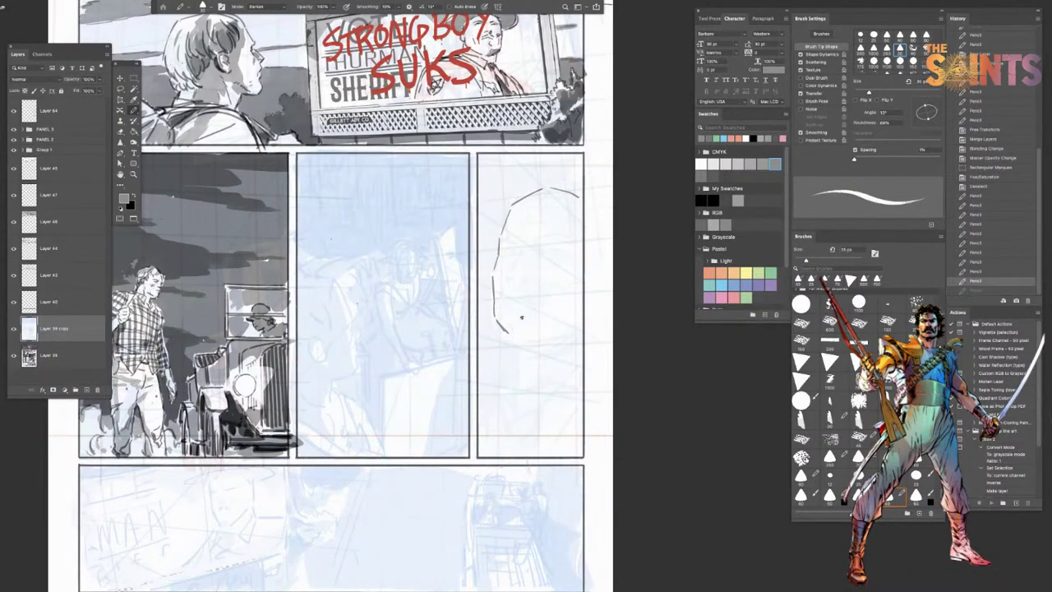
click(510, 332)
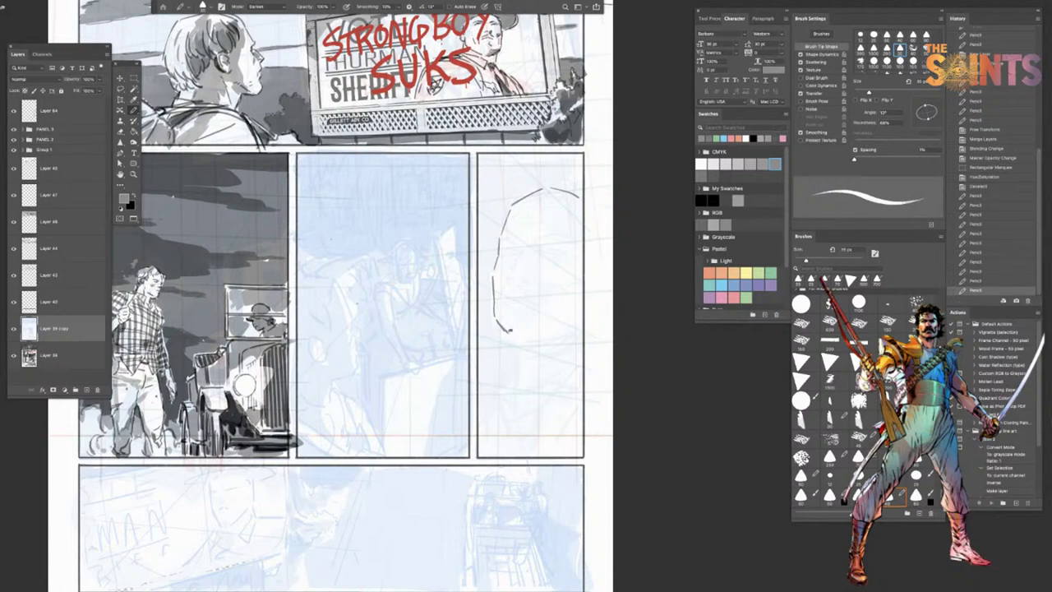
drag(504, 328, 578, 324)
key(ctrl+z)
mouse_move(516, 212)
mouse_down()
mouse_move(537, 194)
mouse_move(574, 189)
mouse_up()
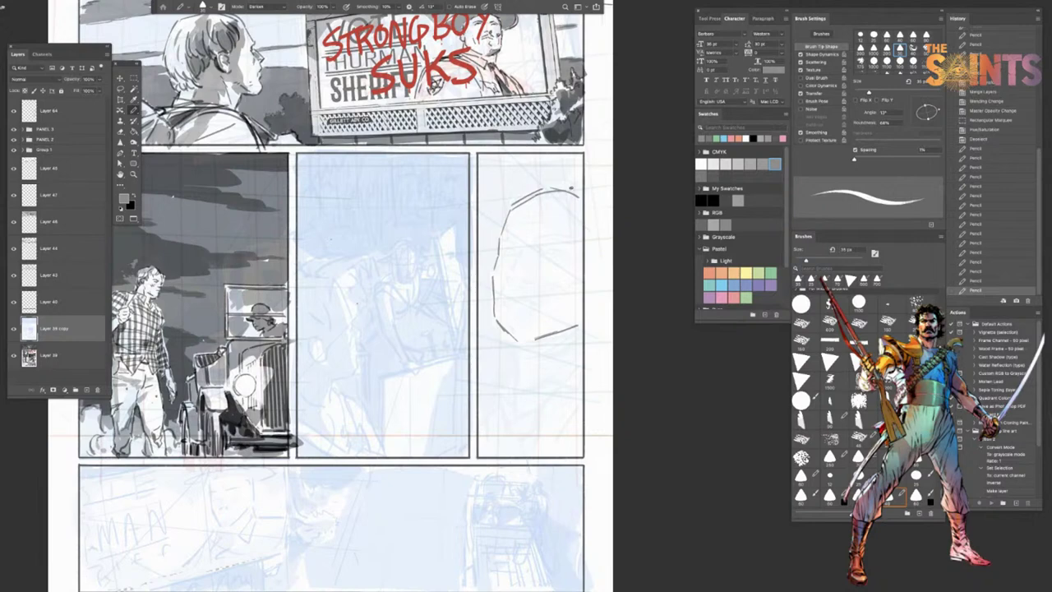
Step: Remove the last outline stroke, enlarge the pencil, and try a thicker stroke over the crown of the head in the close-up panel
key(ctrl+z)
key(bracketright)
key(bracketright)
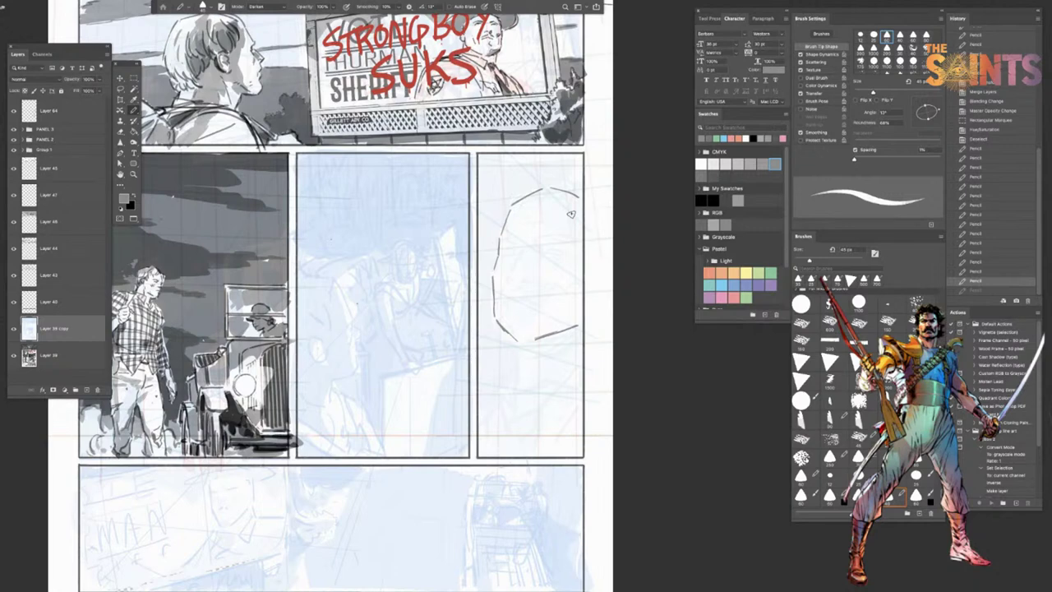
drag(580, 196, 506, 208)
key(x)
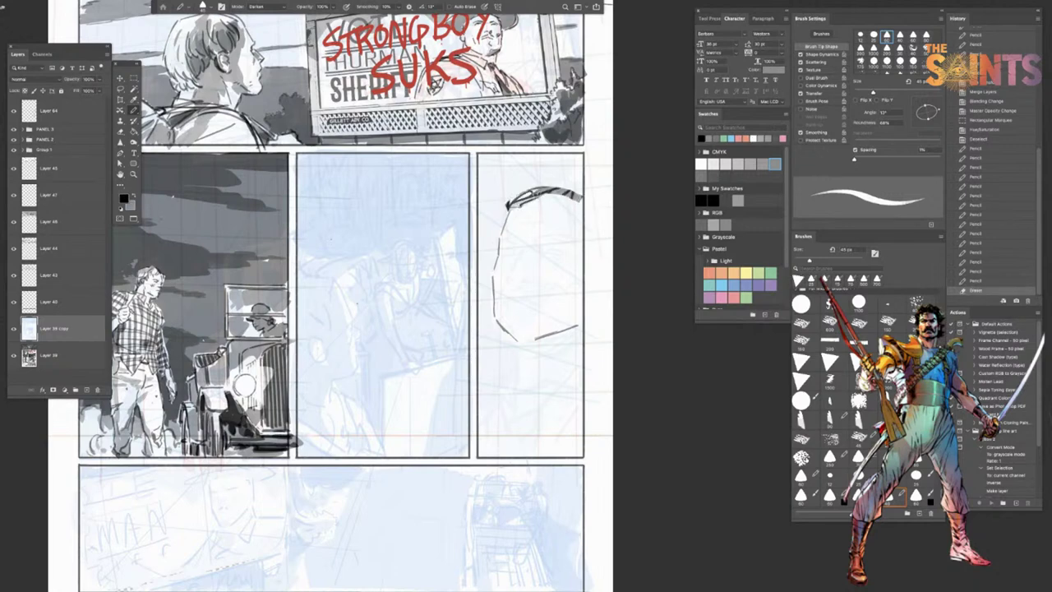
Step: Undo the entire head outline in the close-up panel while keeping the rough sketch's Hue/Saturation fade
key(ctrl+z)
key(ctrl+z)
key(ctrl+z)
key(ctrl+z)
key(ctrl+z)
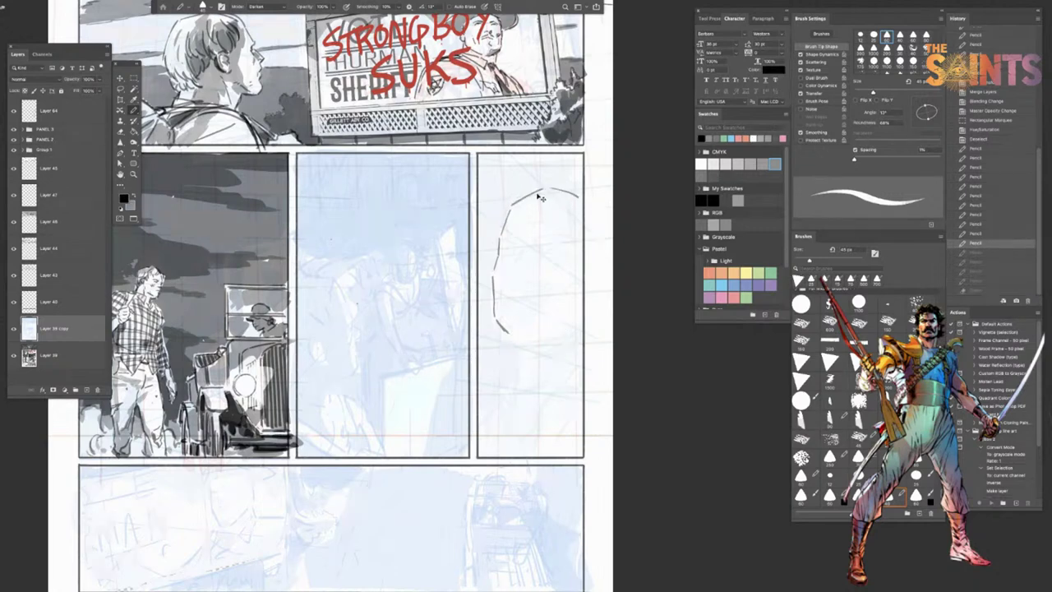
key(ctrl+z)
key(ctrl+z)
key(ctrl+z)
key(ctrl+z)
key(ctrl+z)
key(ctrl+z)
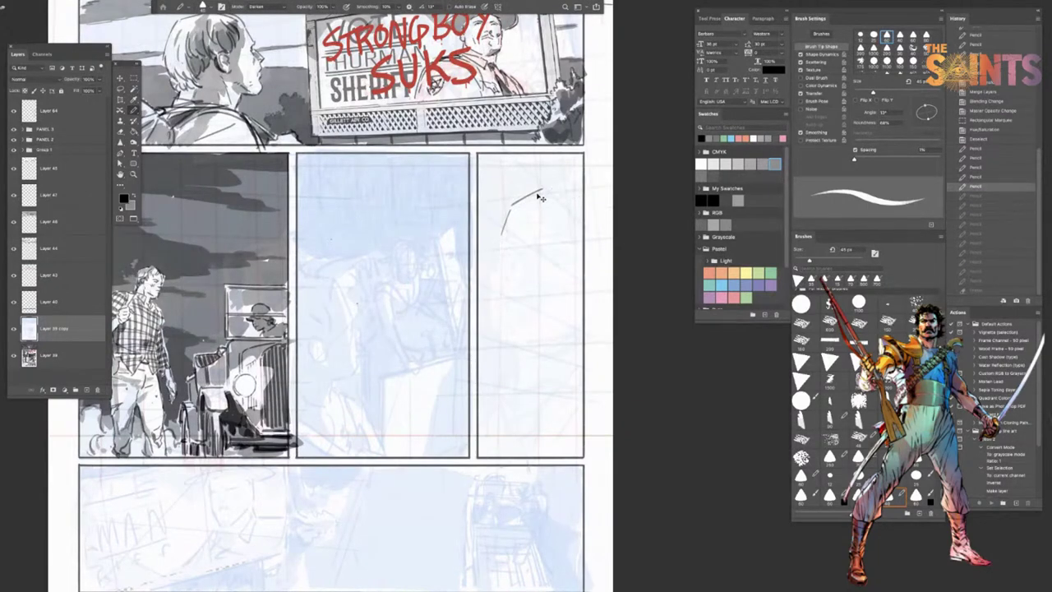
key(ctrl+z)
key(ctrl+z)
key(ctrl+z)
key(ctrl+z)
key(ctrl+z)
key(ctrl+z)
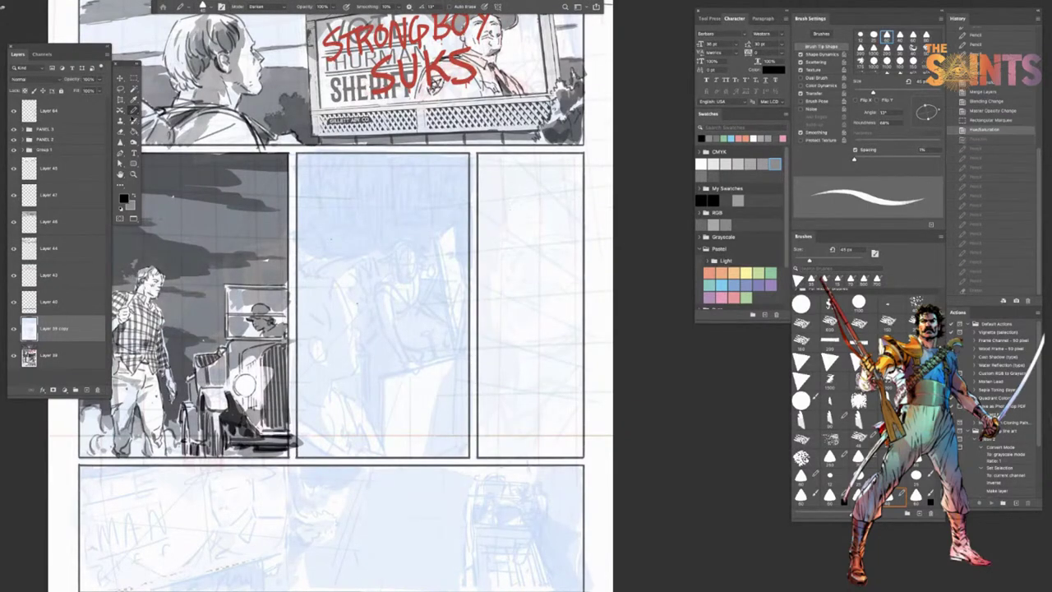
key(ctrl+z)
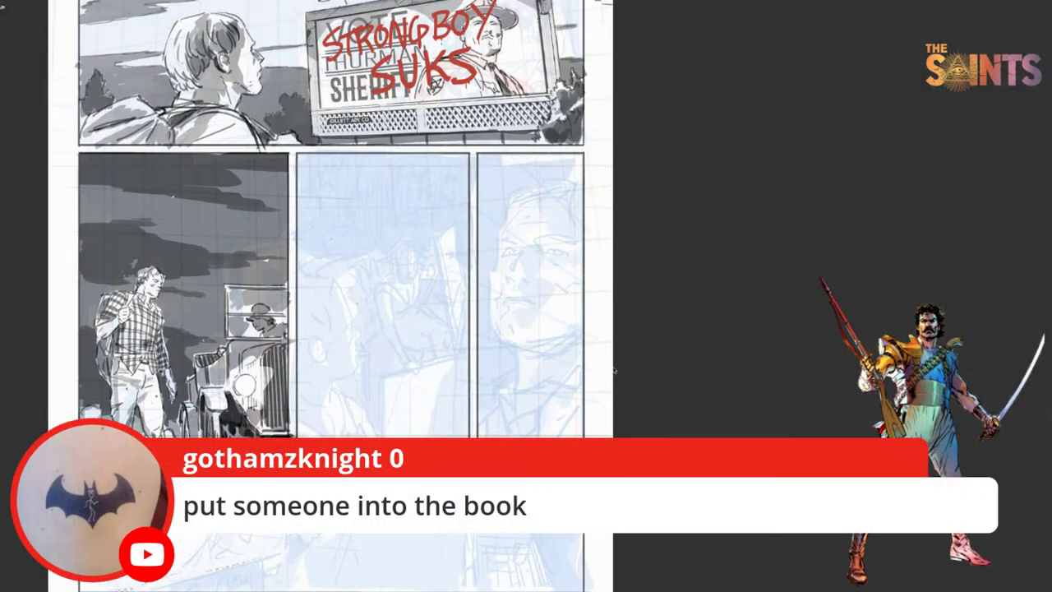
key(Tab)
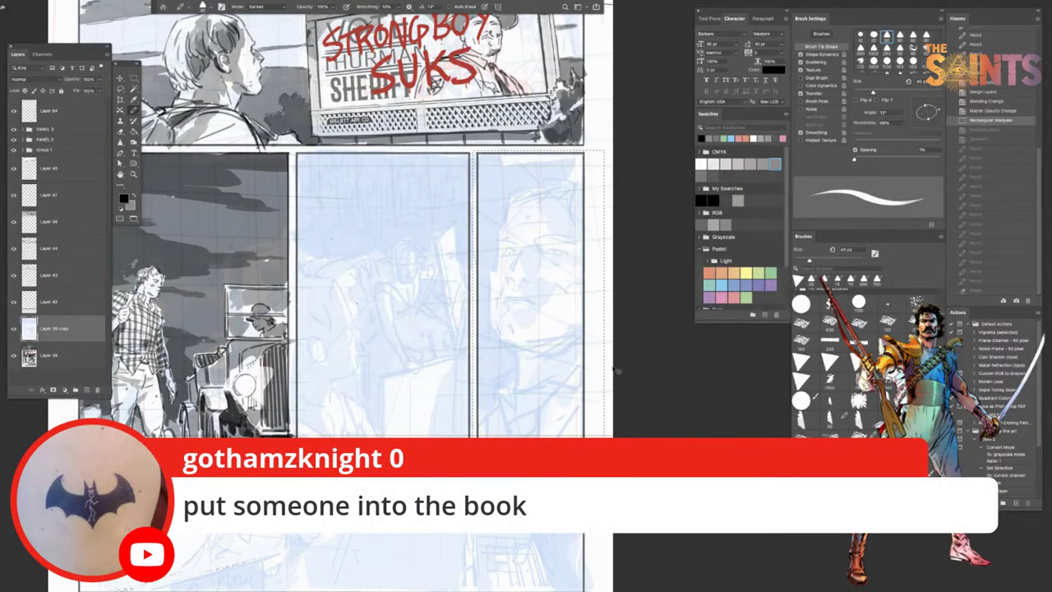
key(Delete)
Step: Add a new layer above the faint perspective guide layer, set it to Multiply, and clear the panel selection
click(77, 112)
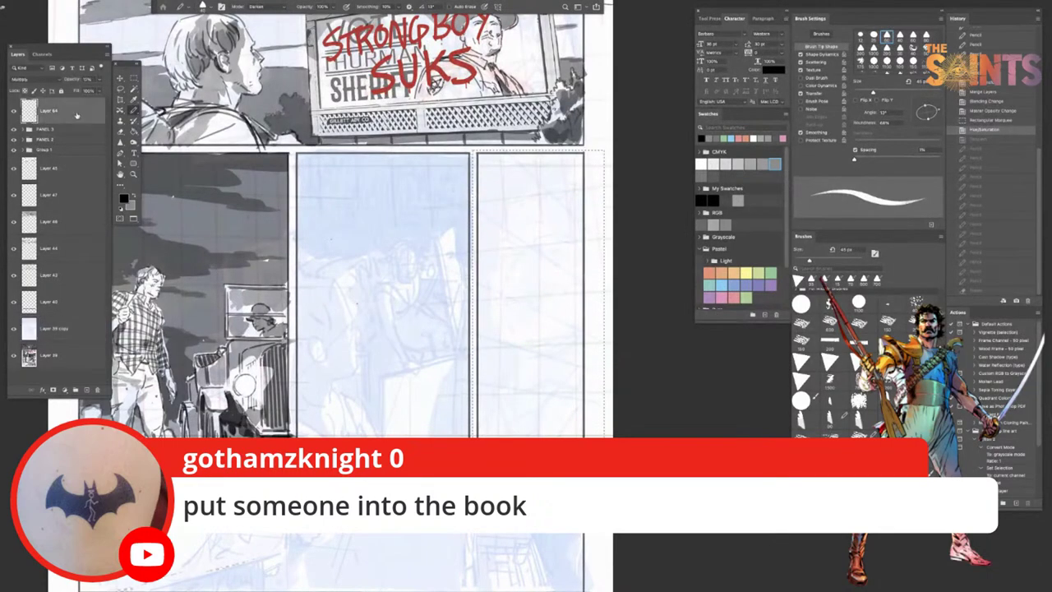
click(14, 112)
click(14, 112)
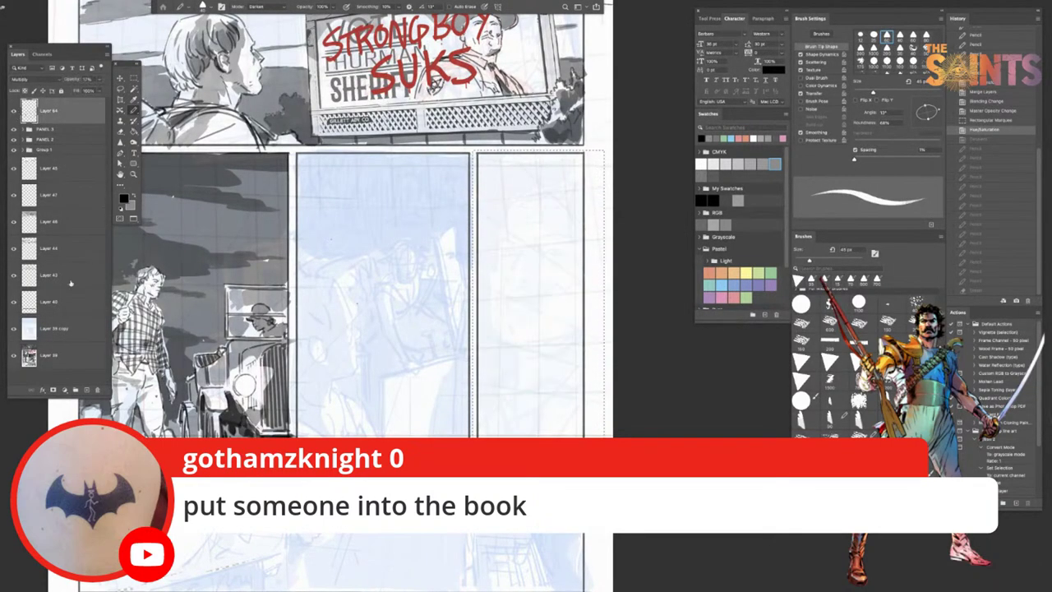
click(86, 390)
click(37, 80)
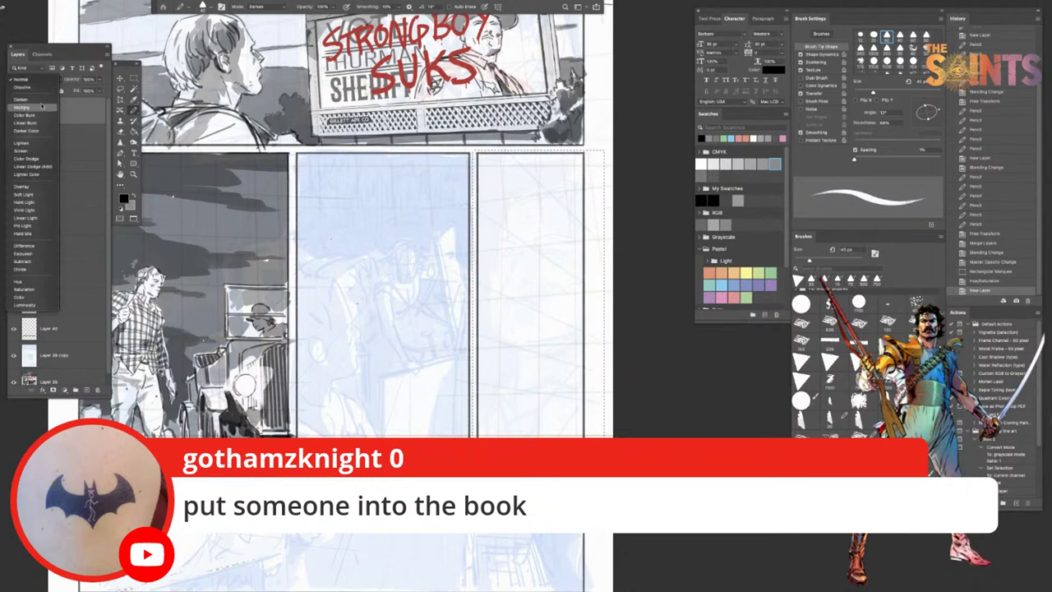
click(43, 107)
scroll(351, 394, down, 1)
scroll(351, 394, right, 1)
key(ctrl+d)
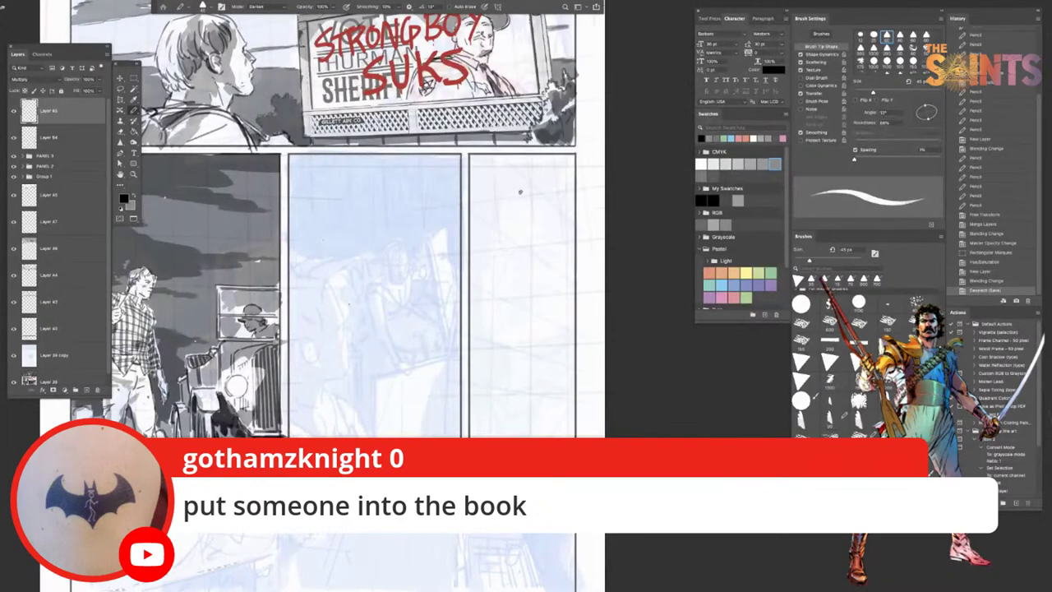
Step: Test a black pencil stroke in the close-up panel, undo it, and choose a mid-gray swatch instead
drag(491, 235, 499, 212)
key(ctrl+z)
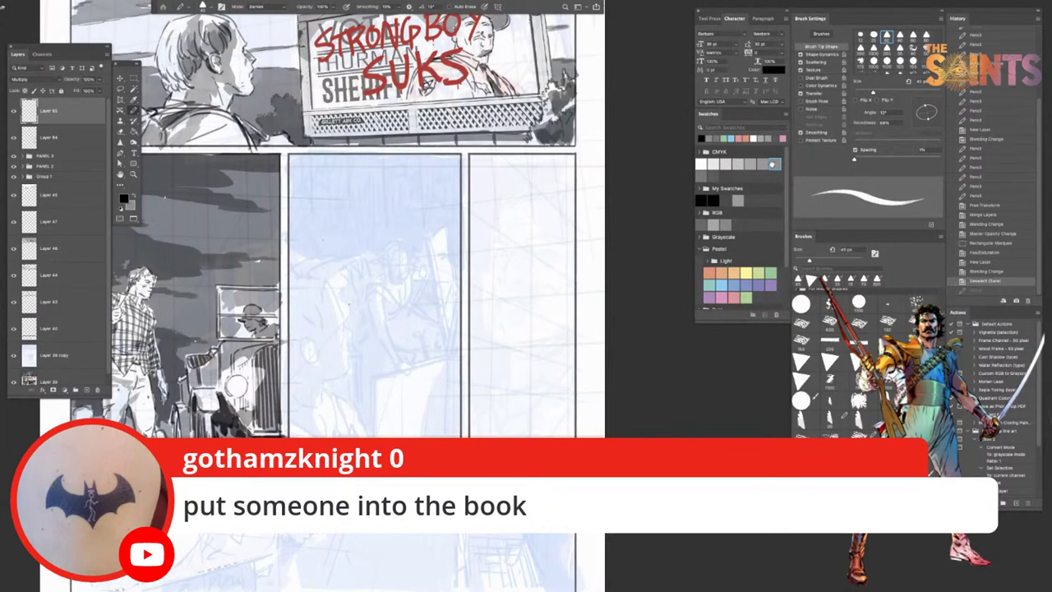
click(771, 165)
mouse_move(493, 214)
mouse_down()
mouse_move(485, 314)
mouse_move(499, 338)
mouse_up()
key(ctrl+z)
key(ctrl+z)
key(ctrl+z)
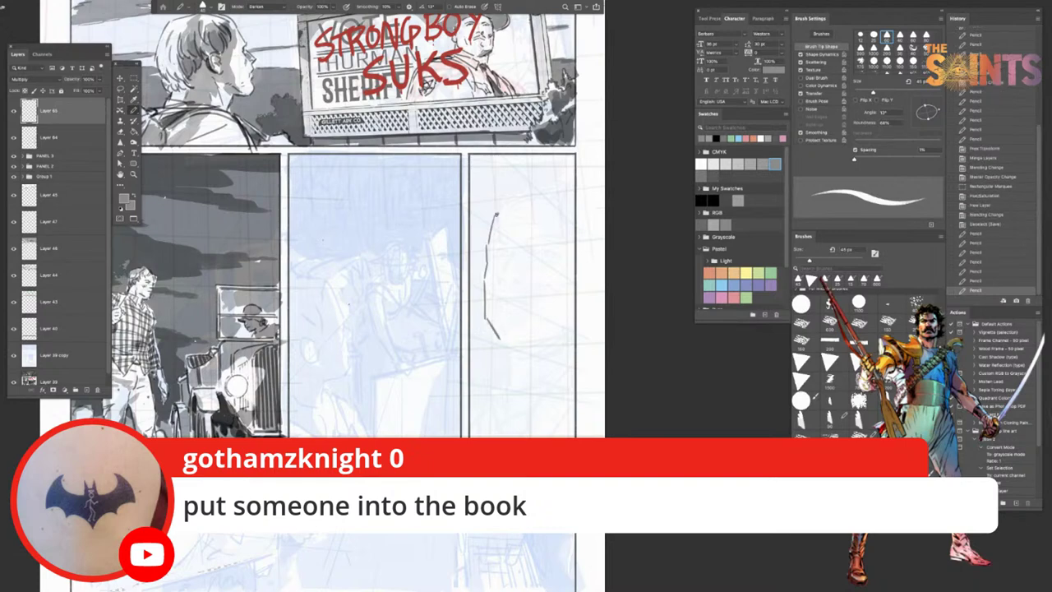
mouse_move(496, 215)
mouse_down()
mouse_move(539, 194)
mouse_move(563, 202)
mouse_up()
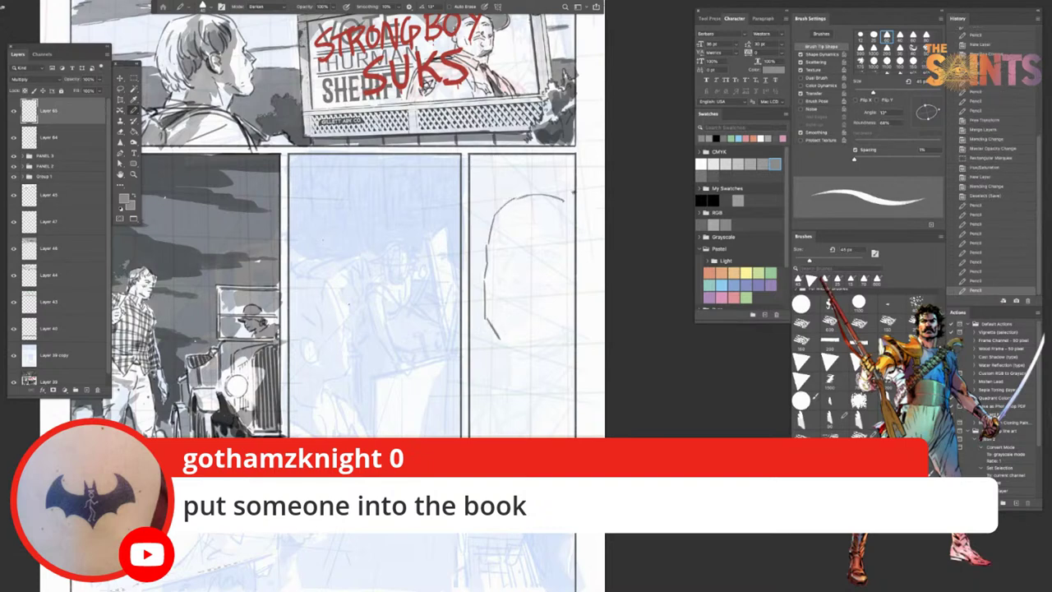
key(ctrl+z)
key(ctrl+z)
key(ctrl+z)
key(ctrl+z)
key(ctrl+z)
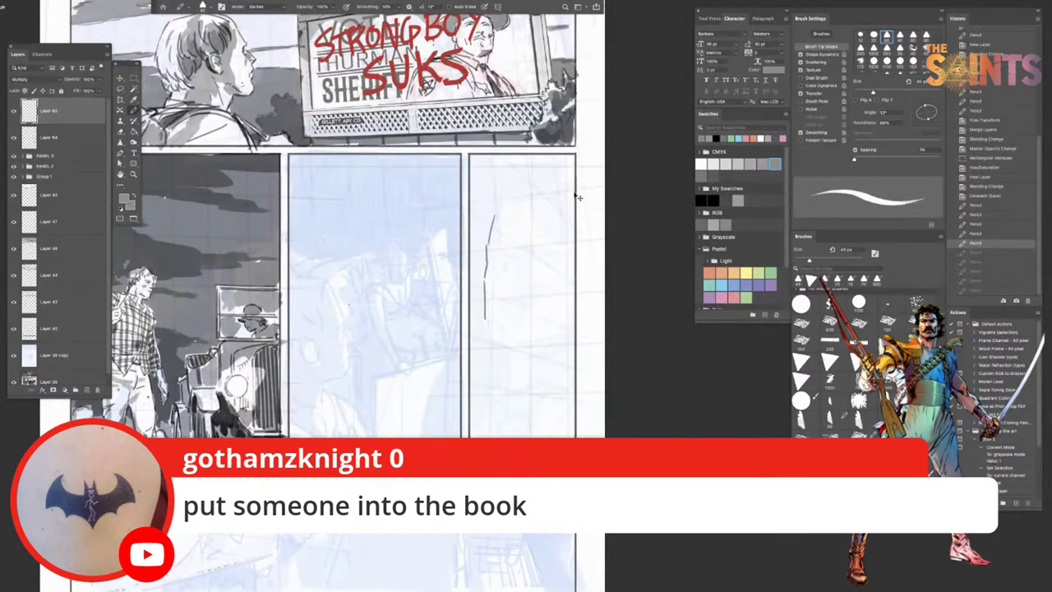
key(ctrl+z)
key(ctrl+z)
key(ctrl+z)
key(ctrl+z)
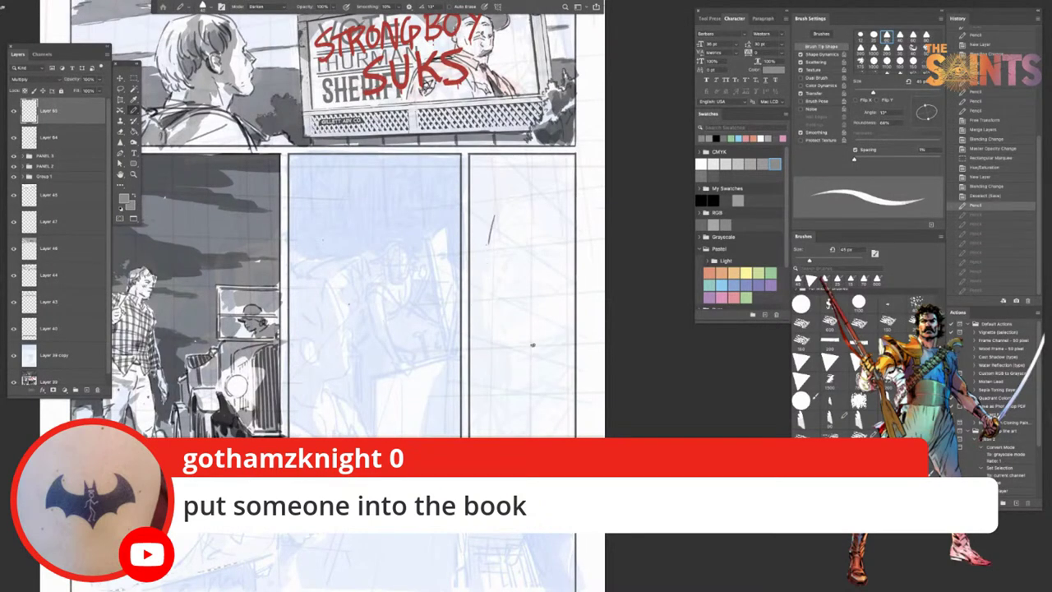
key(ctrl+z)
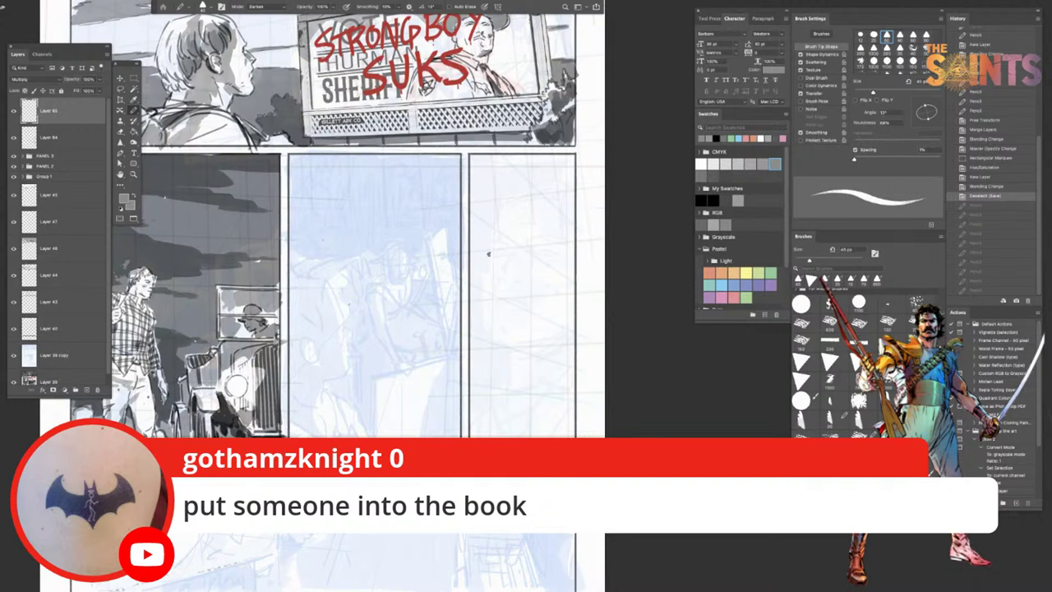
Step: Sketch a large oval head outline in the close-up panel and draw a curved eye line across it
mouse_move(489, 244)
mouse_down()
mouse_move(491, 330)
mouse_move(506, 349)
mouse_move(552, 344)
mouse_up()
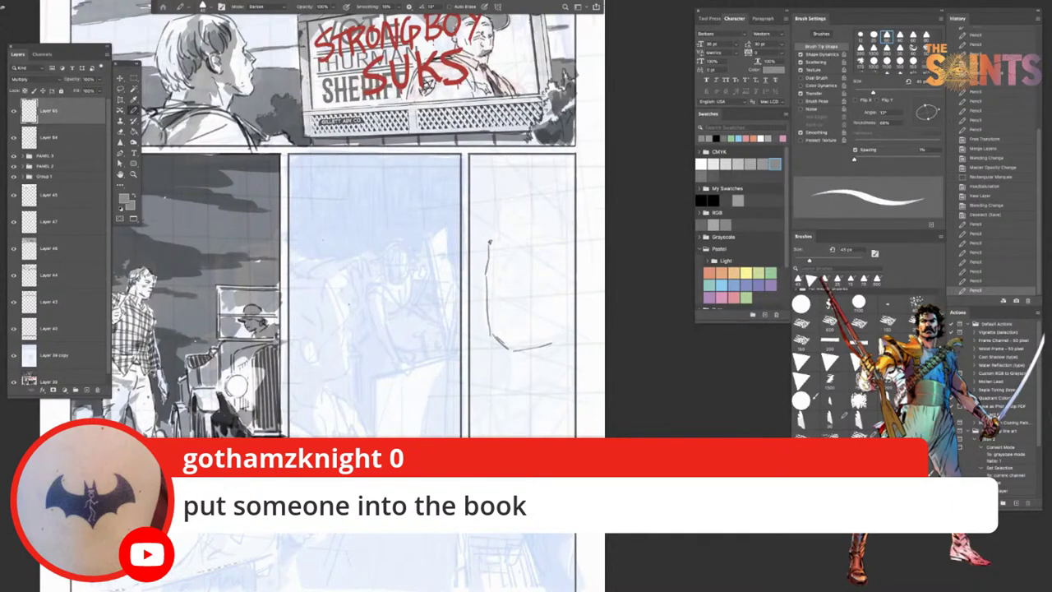
mouse_move(489, 243)
mouse_down()
mouse_move(513, 201)
mouse_move(549, 191)
mouse_move(576, 199)
mouse_up()
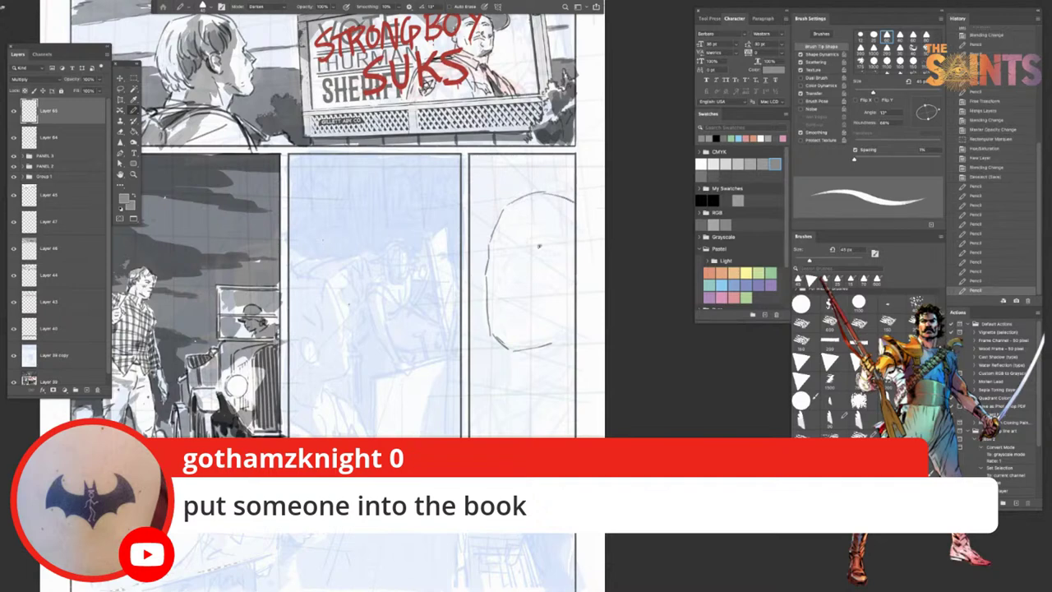
drag(495, 255, 559, 250)
key(super+z)
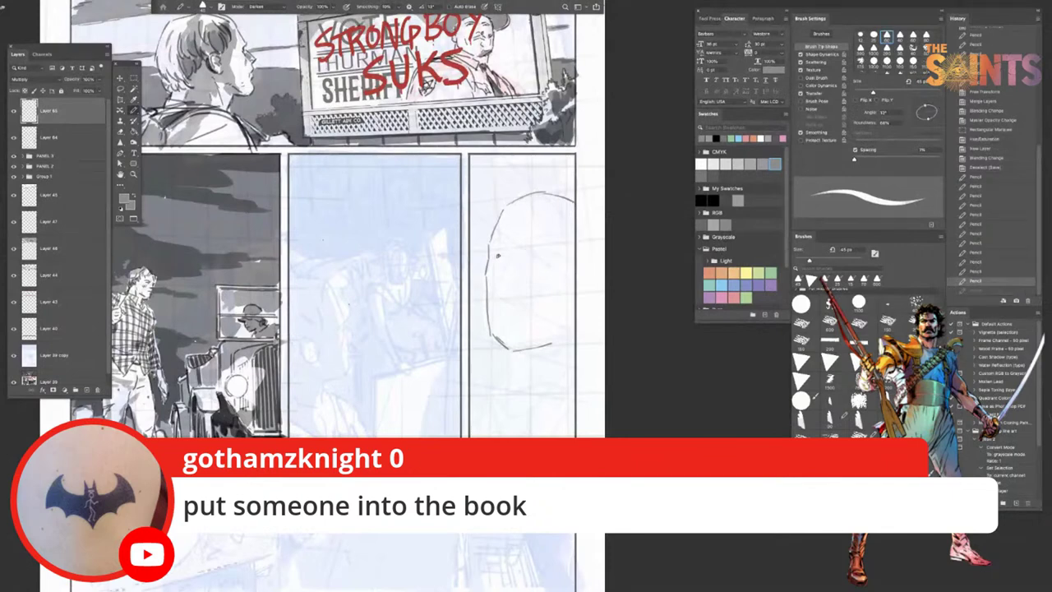
mouse_move(495, 256)
mouse_down()
mouse_move(564, 251)
mouse_move(504, 270)
mouse_move(519, 280)
mouse_move(498, 297)
mouse_move(487, 291)
mouse_move(490, 256)
mouse_up()
key(super+z)
key(super+z)
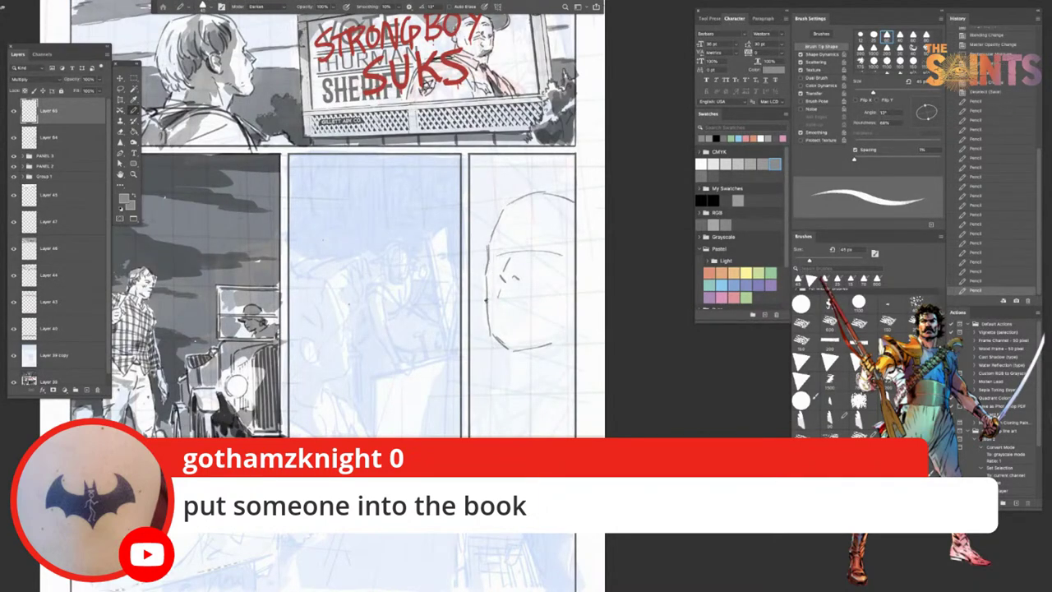
Step: Mark the chin edge and near brow on the face, and try a mouth line below the nose before undoing it
drag(493, 327, 489, 340)
drag(498, 295, 495, 305)
key(ctrl+z)
mouse_move(506, 304)
mouse_down()
mouse_move(527, 307)
mouse_move(498, 327)
mouse_up()
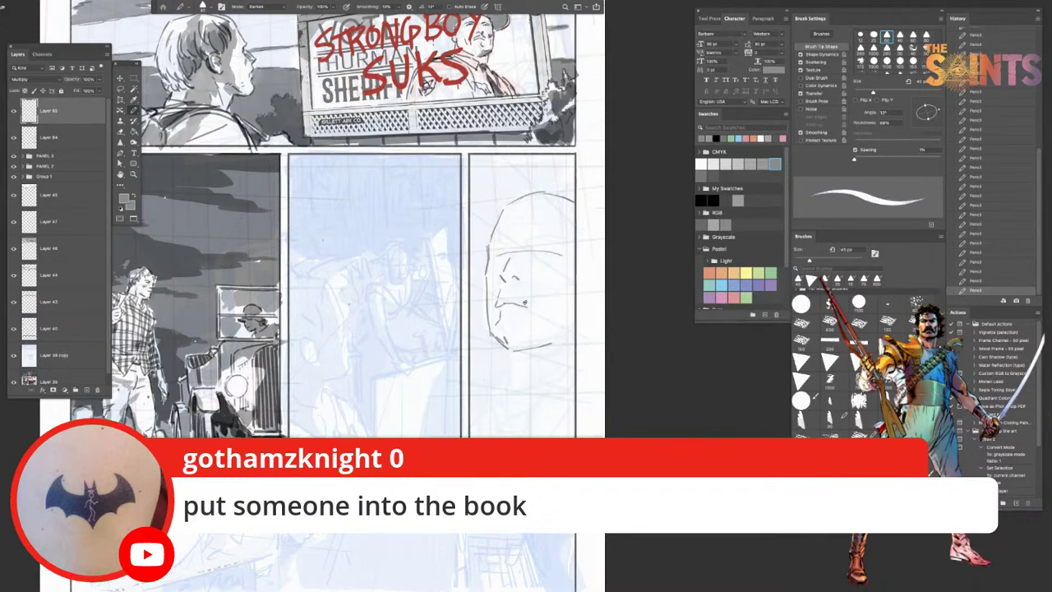
mouse_move(489, 245)
mouse_down()
mouse_move(509, 246)
mouse_move(503, 253)
mouse_up()
mouse_move(509, 300)
mouse_down()
mouse_move(518, 309)
mouse_move(501, 314)
mouse_move(527, 307)
mouse_move(509, 303)
mouse_move(498, 312)
mouse_move(532, 309)
mouse_up()
key(ctrl+z)
key(ctrl+z)
key(ctrl+z)
key(ctrl+z)
Step: Reinforce the jawline and sketch the eye beneath the brow nearest the panel's outer border
mouse_move(509, 348)
mouse_down()
mouse_move(507, 375)
mouse_move(527, 347)
mouse_move(572, 327)
mouse_up()
key(ctrl+z)
mouse_move(521, 247)
mouse_down()
mouse_move(530, 237)
mouse_move(526, 244)
mouse_move(559, 244)
mouse_move(536, 250)
mouse_up()
key(ctrl+z)
key(ctrl+z)
drag(536, 249, 537, 251)
drag(537, 249, 553, 253)
key(ctrl+z)
key(ctrl+z)
key(ctrl+z)
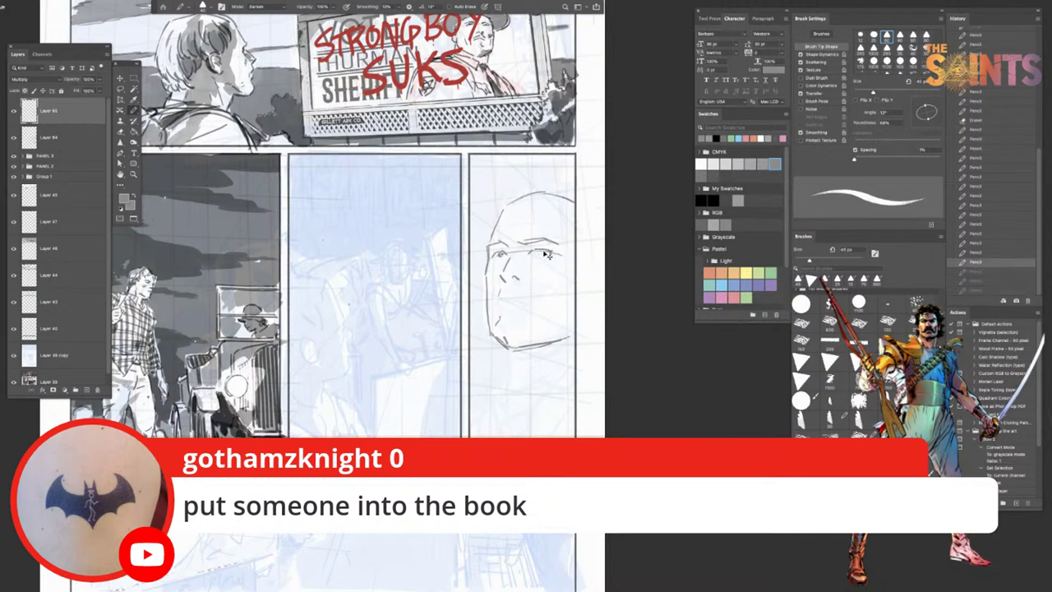
Step: Restore the undone eye strokes and compare the eye with and without its last pencil mark
key(ctrl+shift+z)
key(ctrl+shift+z)
key(ctrl+shift+z)
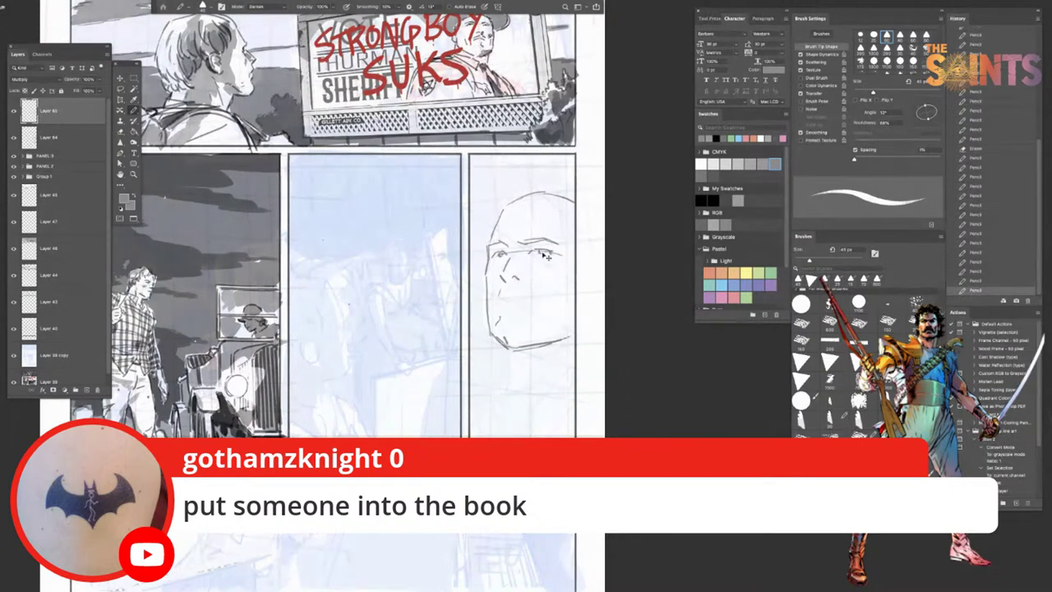
key(ctrl+z)
key(ctrl+shift+z)
key(ctrl+z)
key(ctrl+shift+z)
key(ctrl+z)
Step: Define the bridge and side of the nose and draw the mouth line with the upper lip
mouse_move(533, 252)
mouse_down()
mouse_move(551, 253)
mouse_move(501, 281)
mouse_move(507, 260)
mouse_move(501, 276)
mouse_up()
key(ctrl+z)
drag(500, 269, 497, 301)
key(ctrl+z)
key(ctrl+z)
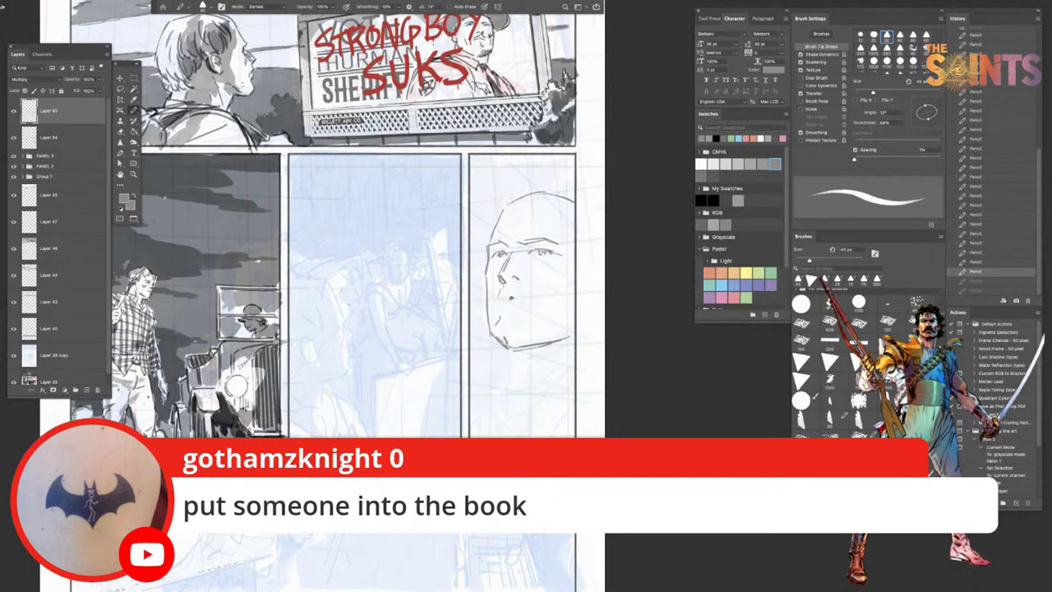
key(ctrl+shift+z)
key(ctrl+shift+z)
drag(503, 300, 515, 300)
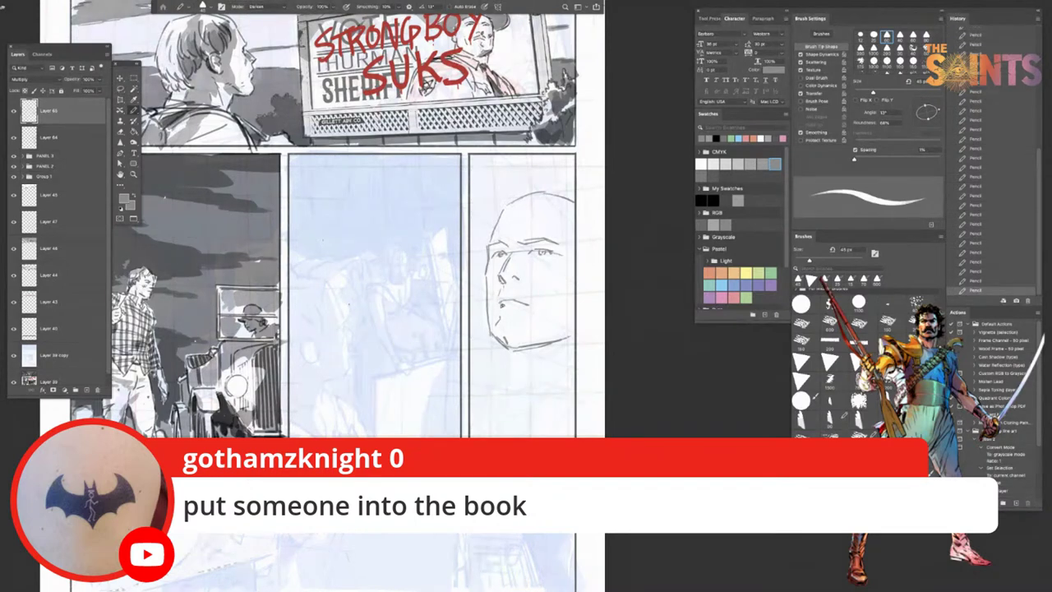
Step: Rework the mouth strokes into slightly parted lips beneath the nose
key(ctrl+z)
mouse_move(502, 300)
mouse_down()
mouse_move(516, 302)
mouse_move(504, 302)
mouse_up()
key(ctrl+z)
click(62, 118)
key(ctrl+z)
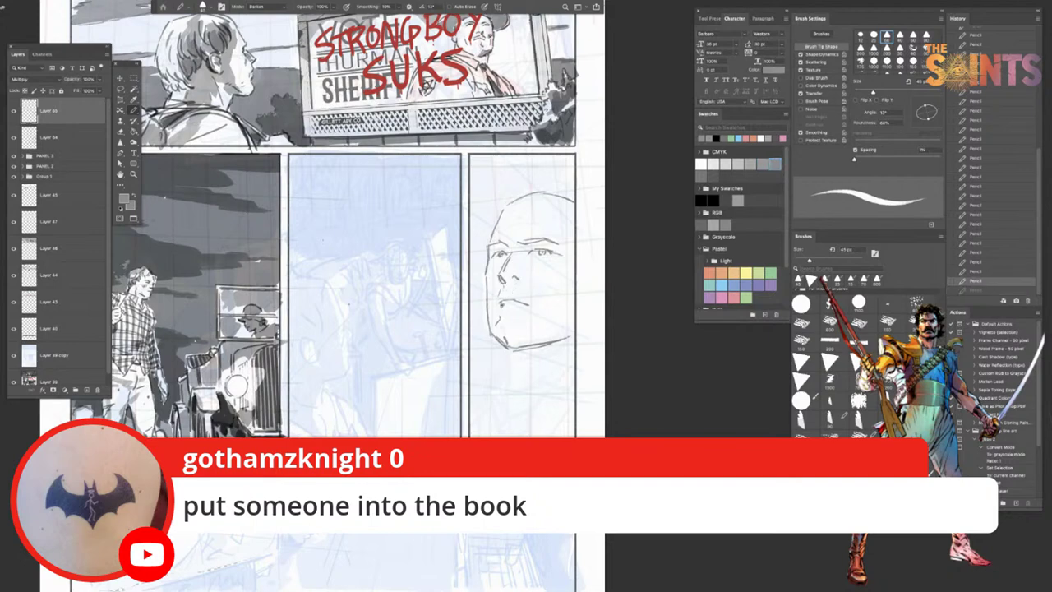
drag(516, 292, 519, 288)
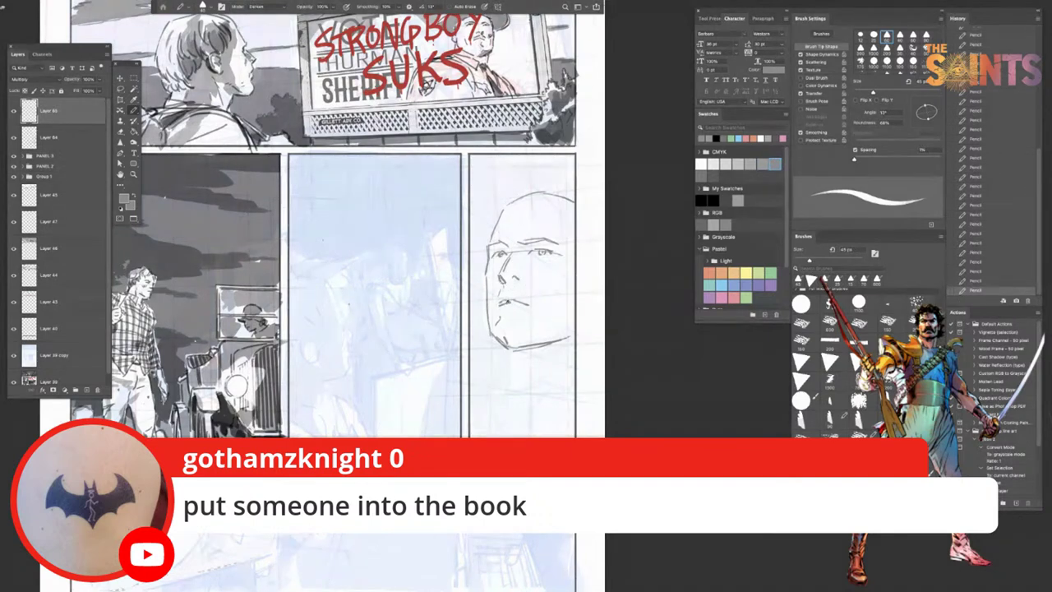
key(ctrl+z)
drag(508, 297, 516, 302)
Step: Try a contour from the mouth to the chin, undo it, and add a cheek contour mark and a neck line
mouse_move(500, 305)
mouse_down()
mouse_move(527, 303)
mouse_move(504, 334)
mouse_move(514, 344)
mouse_move(507, 339)
mouse_up()
key(ctrl+z)
key(ctrl+z)
drag(545, 278, 564, 281)
drag(507, 350, 503, 378)
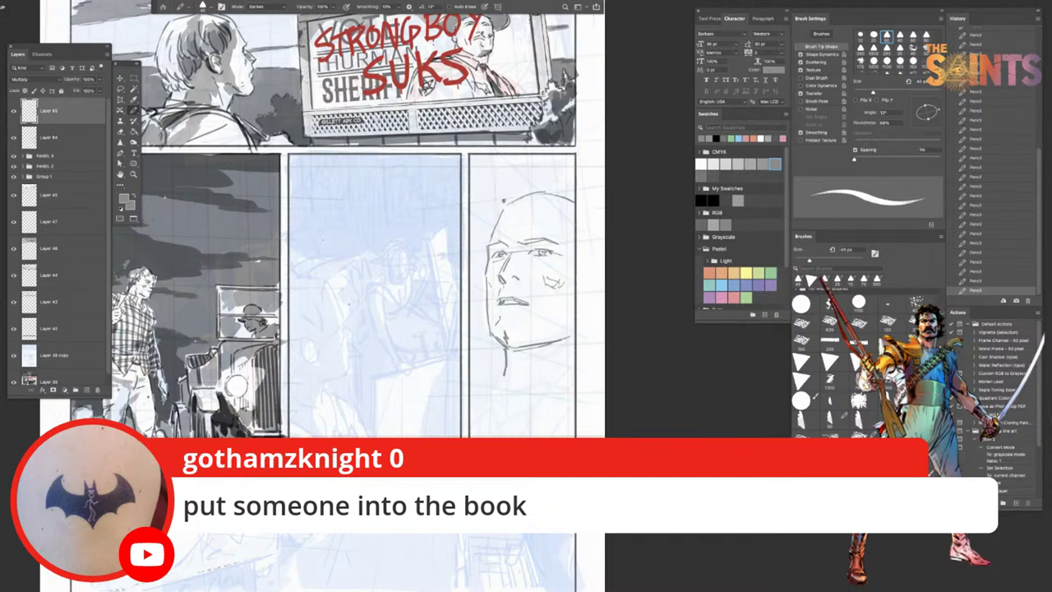
Step: Sketch loose hair locks rising from the crown and falling over the forehead
mouse_move(542, 184)
mouse_down()
mouse_move(532, 224)
mouse_move(543, 194)
mouse_move(552, 197)
mouse_move(509, 195)
mouse_move(547, 193)
mouse_up()
key(super+z)
key(ctrl+z)
mouse_move(544, 197)
mouse_down()
mouse_move(556, 184)
mouse_move(574, 224)
mouse_up()
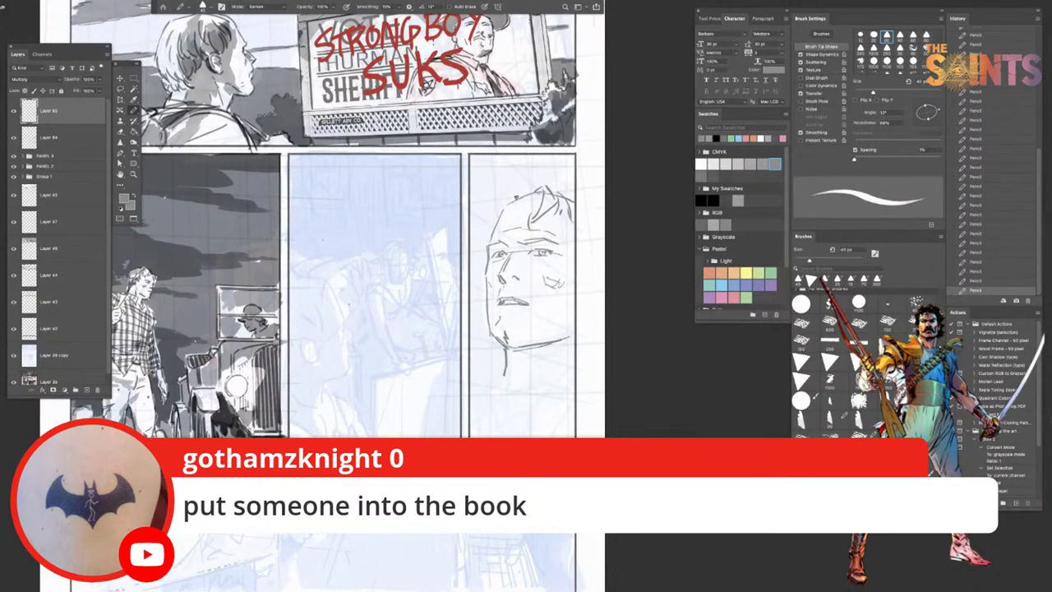
key(super+z)
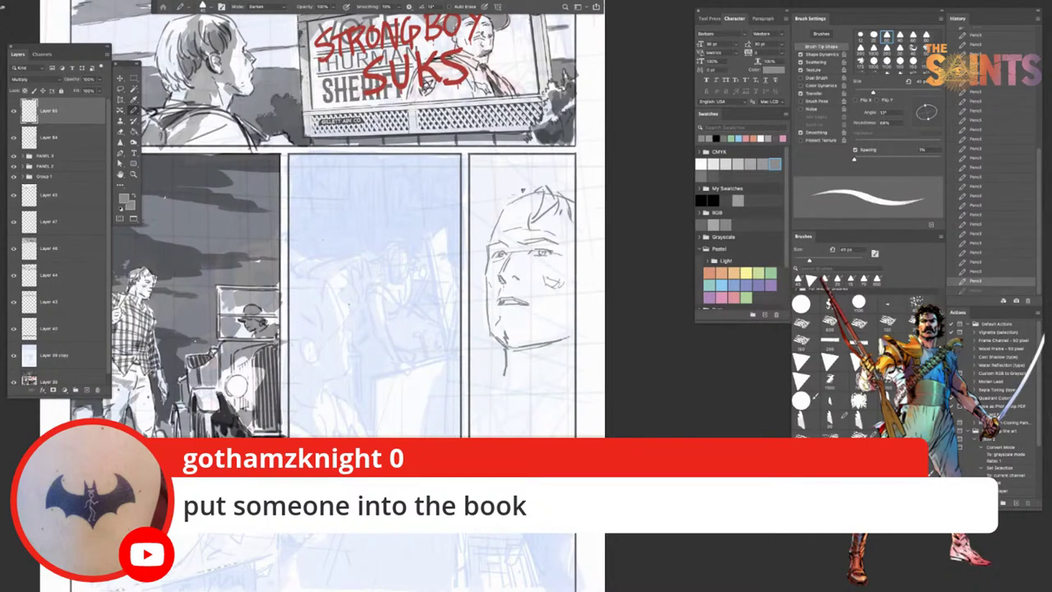
drag(507, 201, 526, 192)
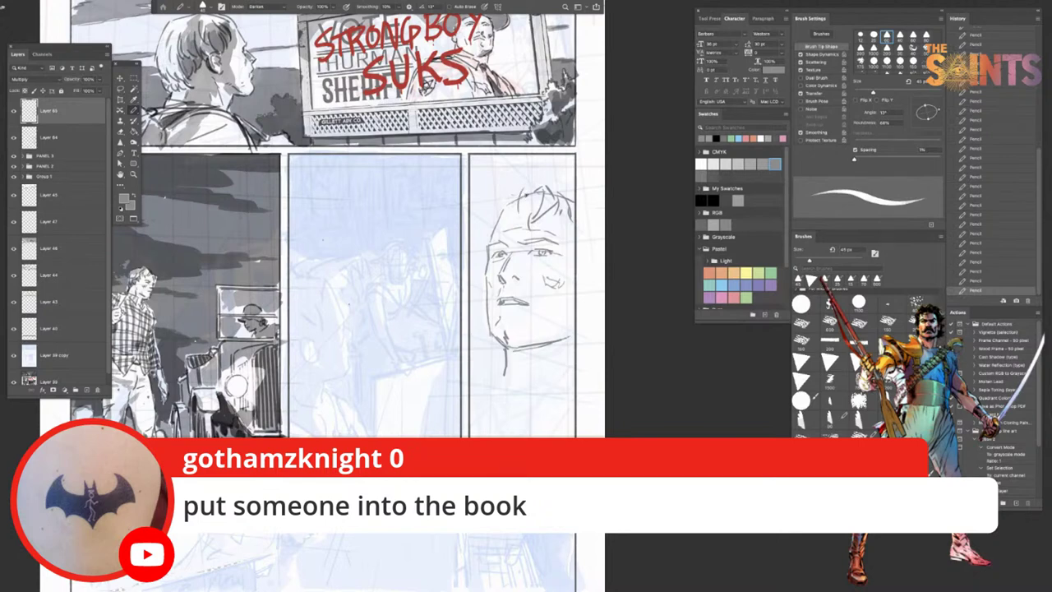
Step: Extend the hair along the side of the head from the crown down to the temple
drag(530, 189, 519, 218)
key(super+z)
drag(519, 192, 497, 205)
drag(487, 224, 503, 205)
key(super+z)
Step: Touch up the chin and sketch the lower neck and open shirt collar beneath the jaw
drag(463, 361, 451, 359)
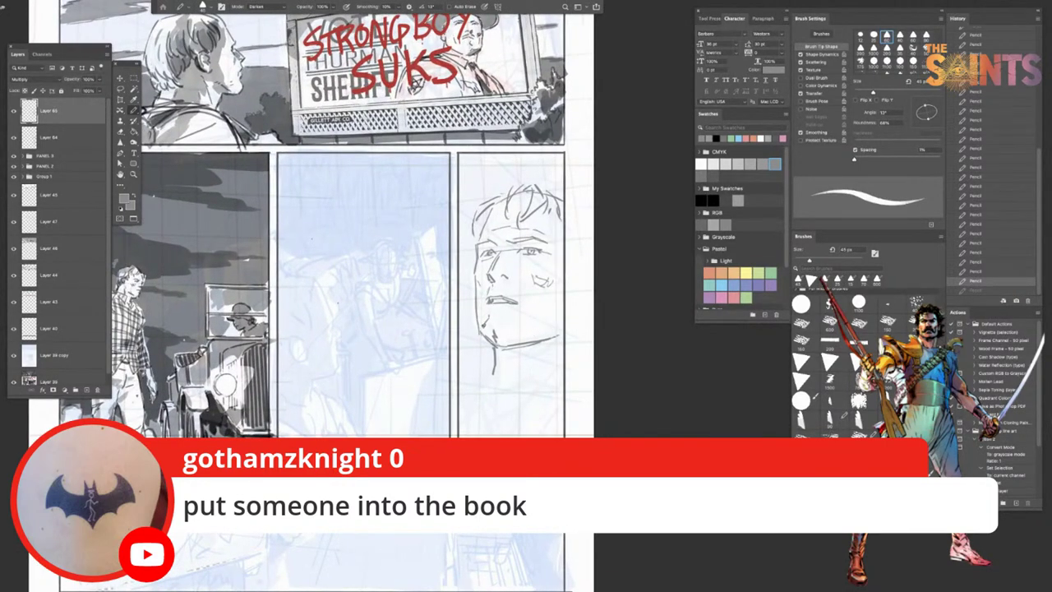
click(483, 329)
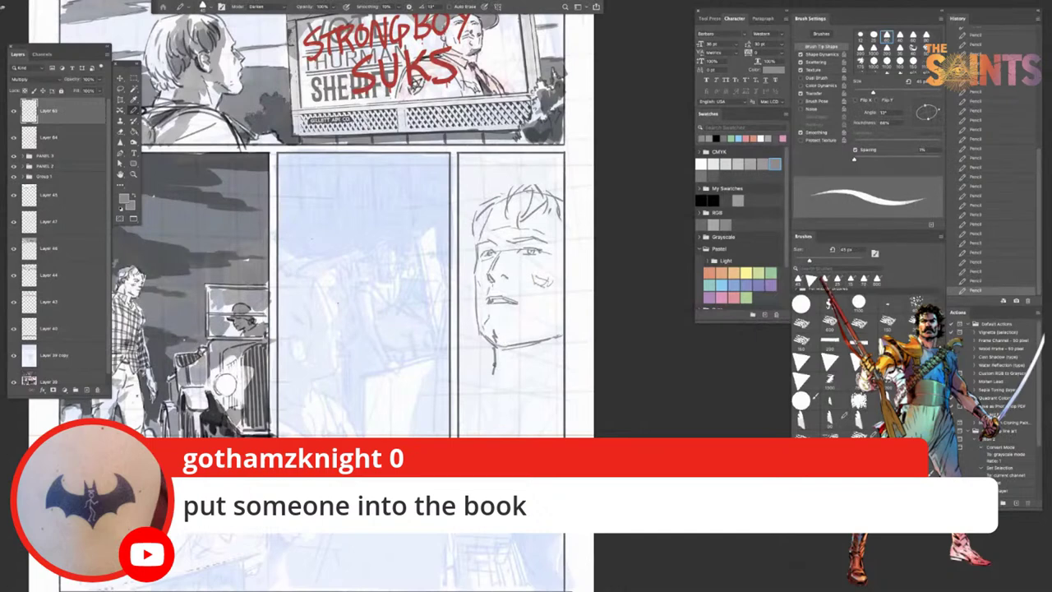
mouse_move(493, 374)
mouse_down()
mouse_move(474, 375)
mouse_move(474, 401)
mouse_move(500, 410)
mouse_move(503, 387)
mouse_move(509, 404)
mouse_up()
drag(547, 370, 528, 397)
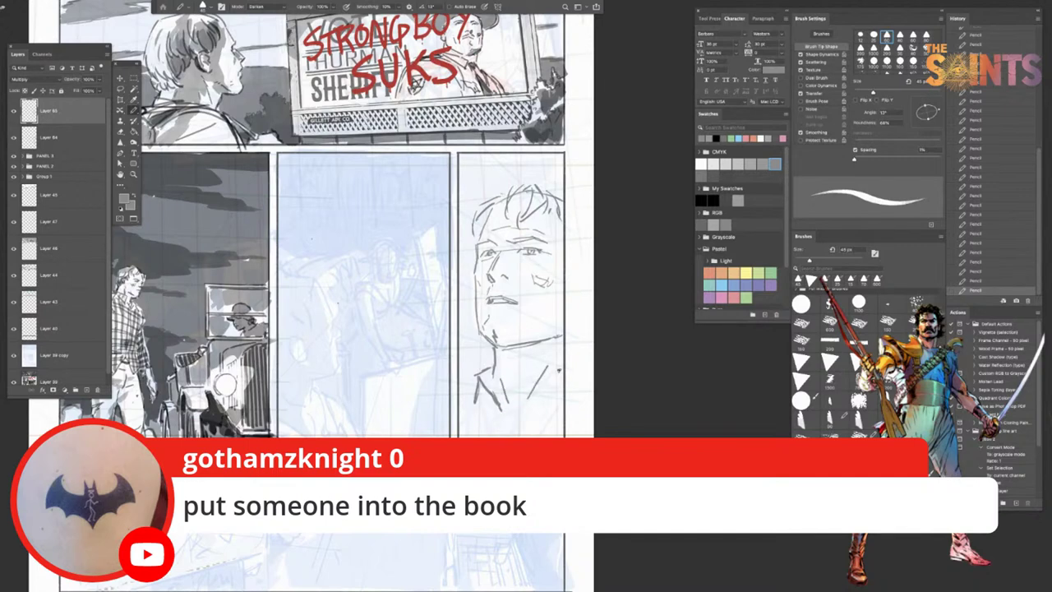
Step: Sketch the open shirt collar's edges and the shoulder lines beneath the neck in the close-up face panel
drag(565, 362, 516, 424)
drag(540, 382, 576, 395)
drag(542, 383, 572, 361)
drag(474, 394, 457, 403)
drag(469, 401, 457, 438)
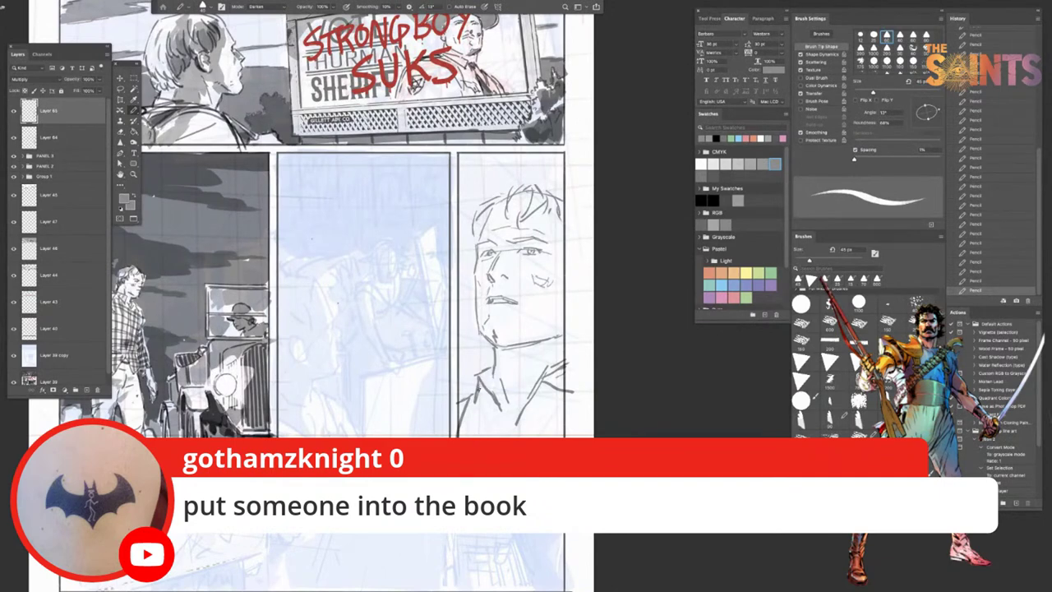
Step: Add short shirt and collar folds, strengthen the lines under the jaw, and extend the shirt opening downward
drag(500, 411, 503, 433)
mouse_move(495, 391)
mouse_down()
mouse_move(478, 386)
mouse_move(469, 413)
mouse_move(486, 393)
mouse_move(496, 405)
mouse_move(498, 382)
mouse_move(499, 398)
mouse_up()
mouse_move(493, 379)
mouse_down()
mouse_move(498, 391)
mouse_move(490, 381)
mouse_up()
drag(505, 356, 510, 357)
mouse_move(506, 358)
mouse_down()
mouse_move(531, 329)
mouse_move(500, 348)
mouse_move(562, 335)
mouse_up()
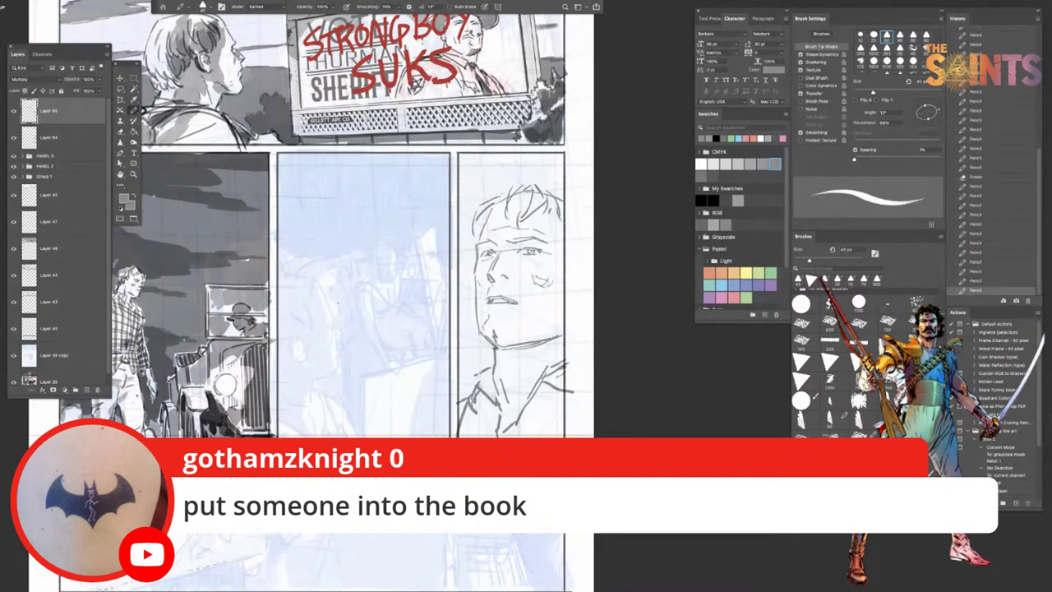
drag(493, 349, 503, 345)
drag(502, 349, 524, 346)
drag(561, 405, 539, 436)
Step: Erase a bit of the collar near the panel's inner border and try short new strokes for its fold
key(e)
drag(466, 384, 477, 386)
key(b)
drag(476, 378, 474, 384)
drag(476, 380, 472, 385)
mouse_move(475, 380)
mouse_down()
mouse_move(473, 407)
mouse_move(479, 397)
mouse_up()
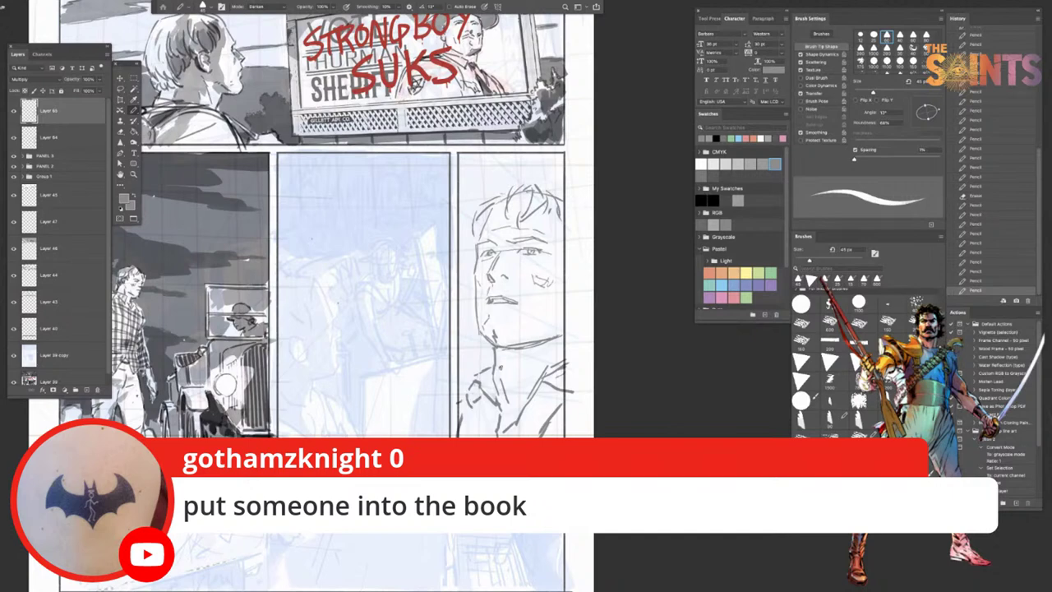
Step: Undo the last collar fold strokes and redraw the collar's edge and the shoulder line toward the panel border
key(ctrl+z)
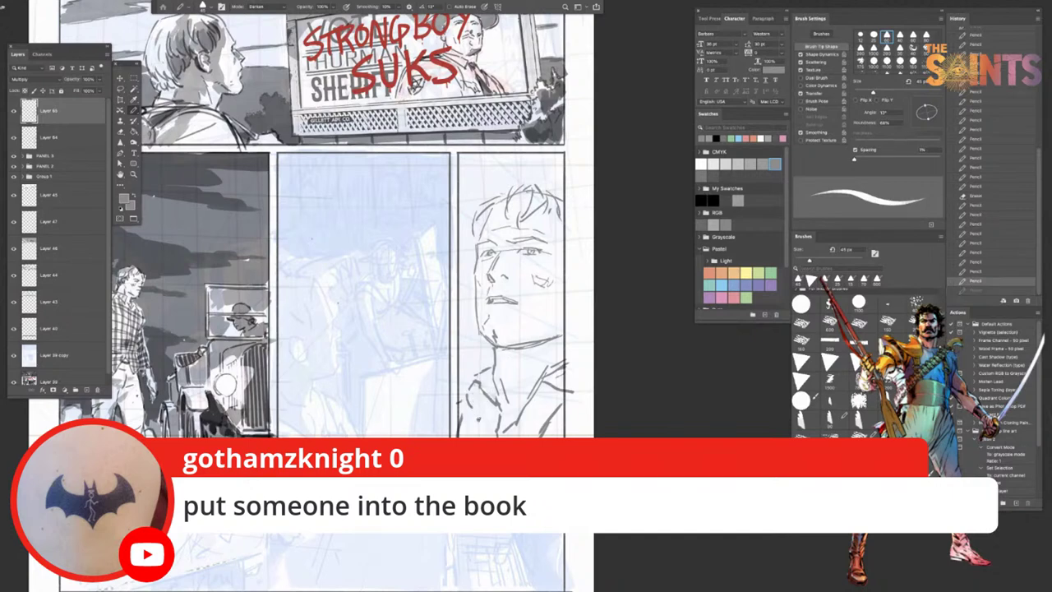
key(ctrl+z)
key(ctrl+z)
drag(478, 380, 473, 408)
mouse_move(472, 406)
mouse_down()
mouse_move(503, 401)
mouse_move(491, 383)
mouse_up()
key(ctrl+z)
mouse_move(472, 374)
mouse_down()
mouse_move(491, 397)
mouse_move(454, 403)
mouse_up()
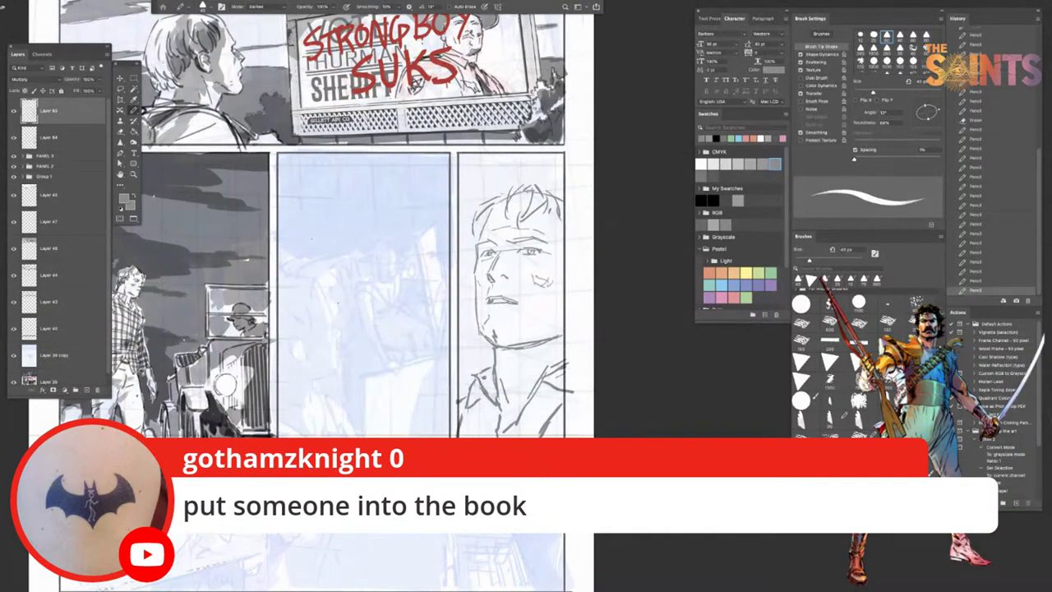
Step: Set the pencil's blending mode to Multiply and undo the trial mark on the nose
mouse_move(488, 273)
mouse_down()
mouse_move(502, 279)
mouse_move(508, 269)
mouse_up()
click(258, 7)
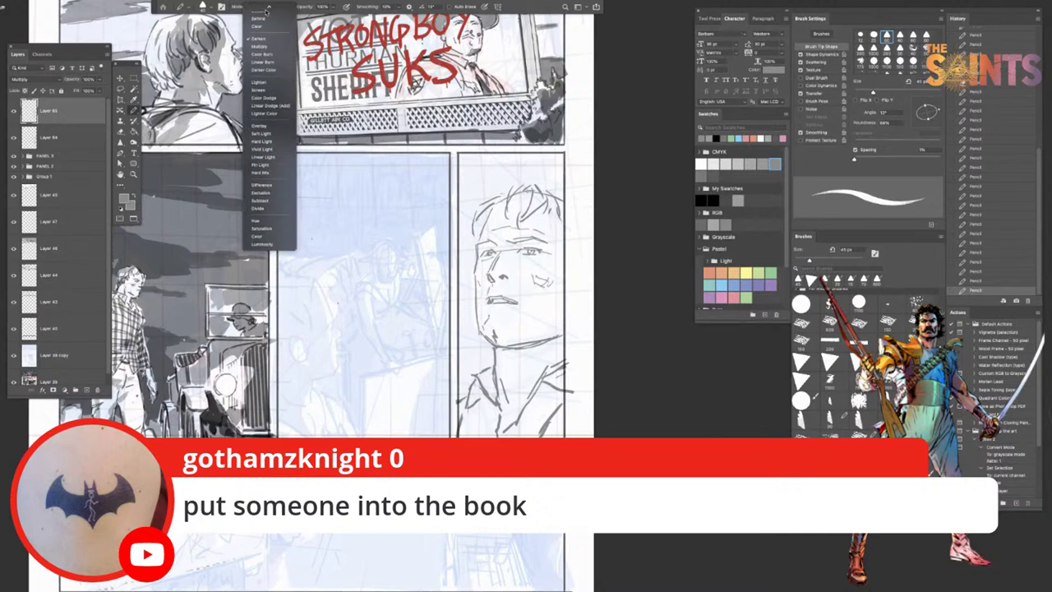
click(265, 54)
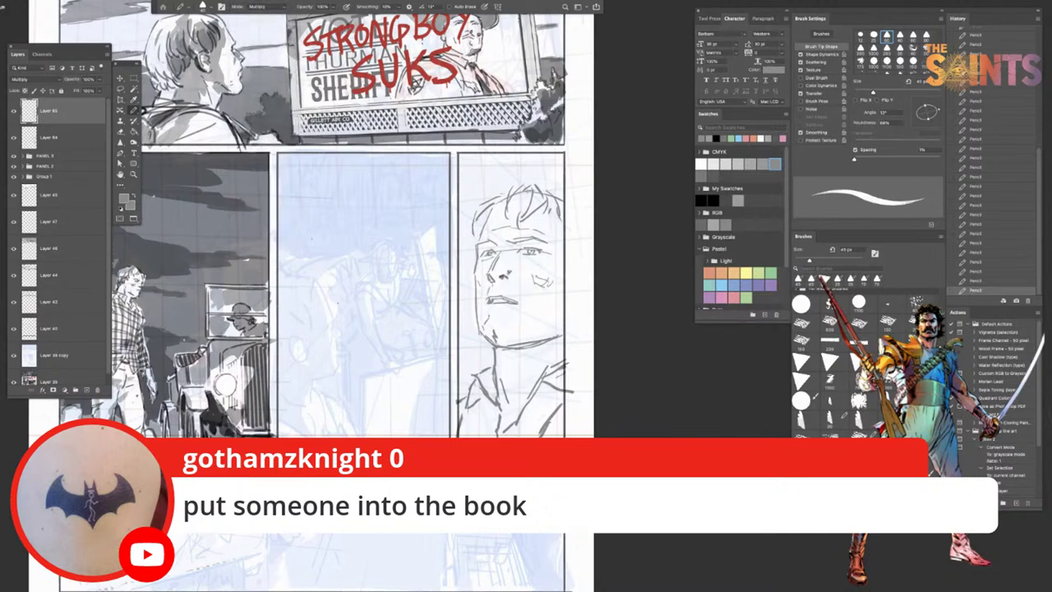
key(ctrl+z)
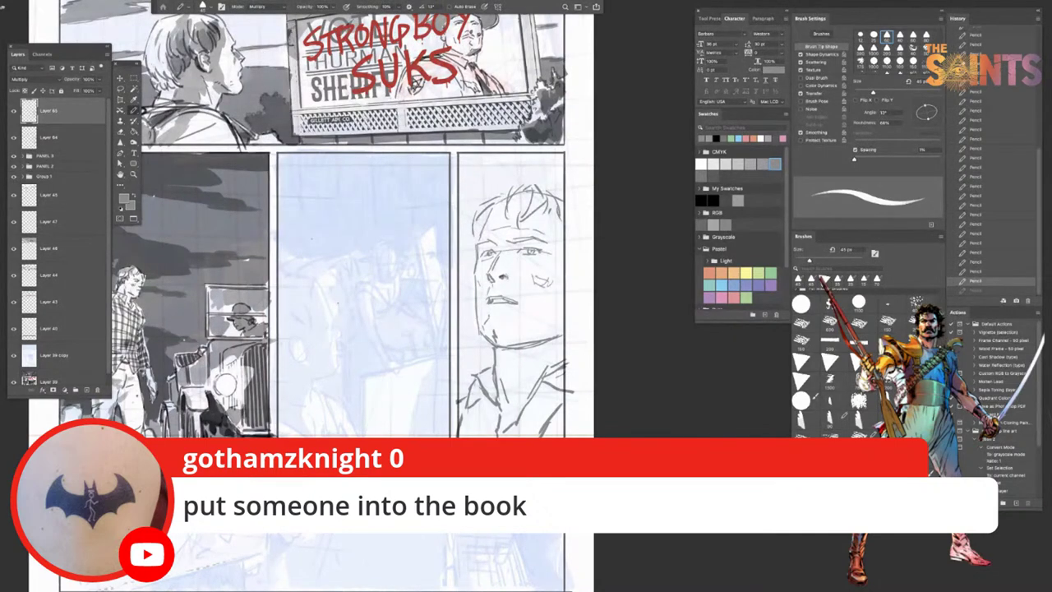
Step: Try small dark marks around the nostril and beside the nose bridge, and undo them
drag(504, 275, 511, 280)
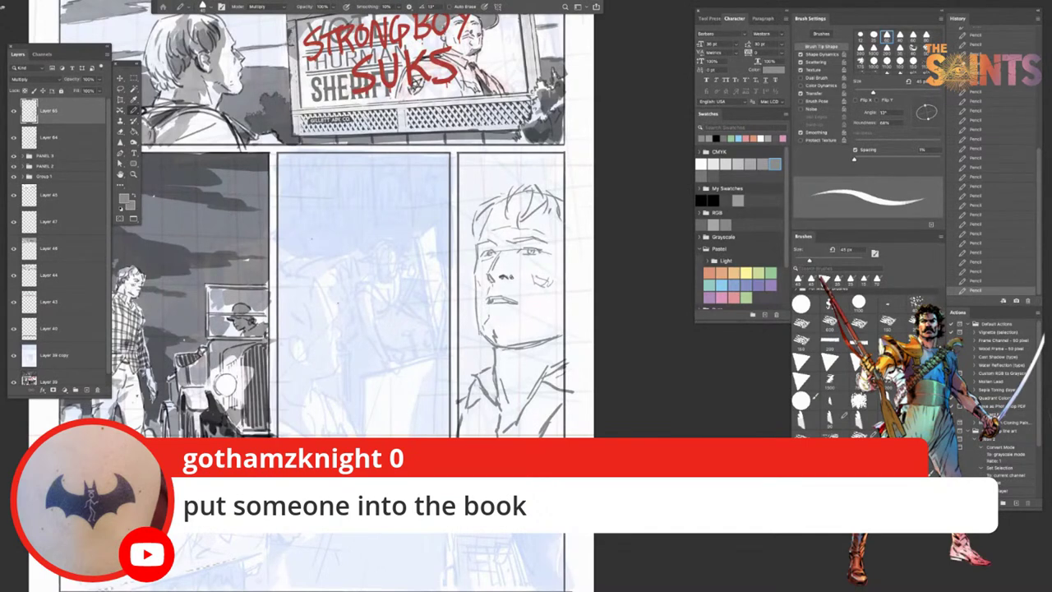
key(ctrl+z)
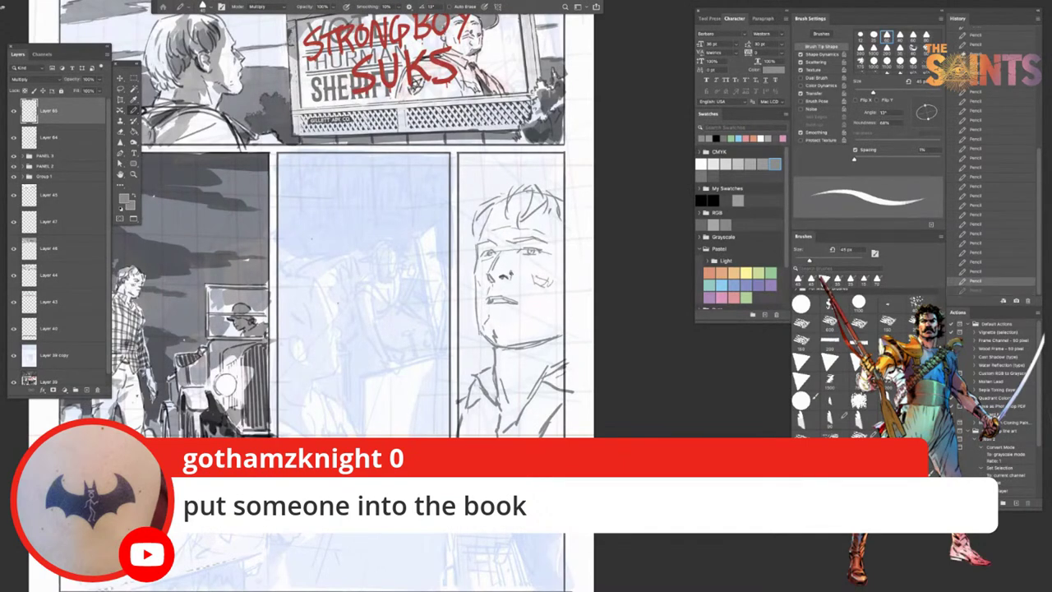
drag(504, 275, 514, 253)
key(ctrl+z)
key(ctrl+z)
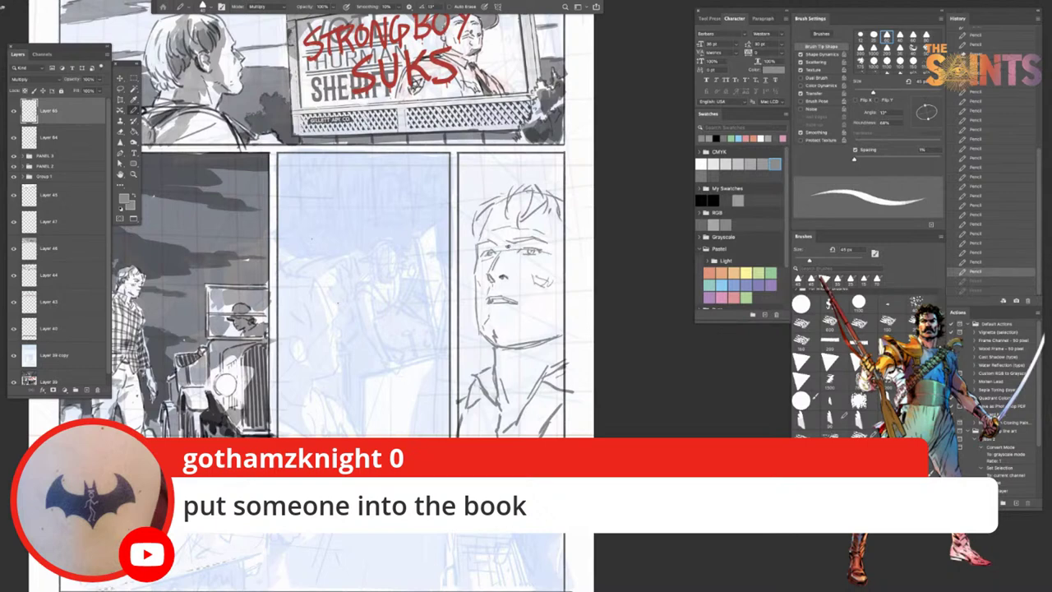
click(511, 285)
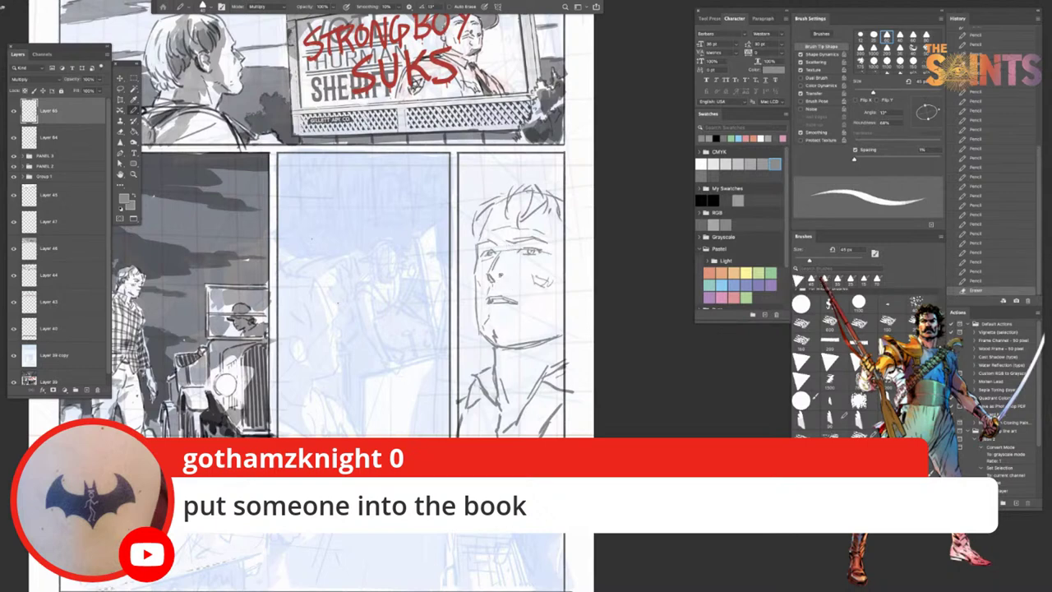
drag(504, 274, 512, 281)
drag(508, 276, 508, 279)
key(ctrl+z)
key(ctrl+z)
click(512, 276)
click(520, 258)
key(ctrl+z)
key(ctrl+z)
key(ctrl+z)
key(ctrl+z)
key(ctrl+z)
key(ctrl+z)
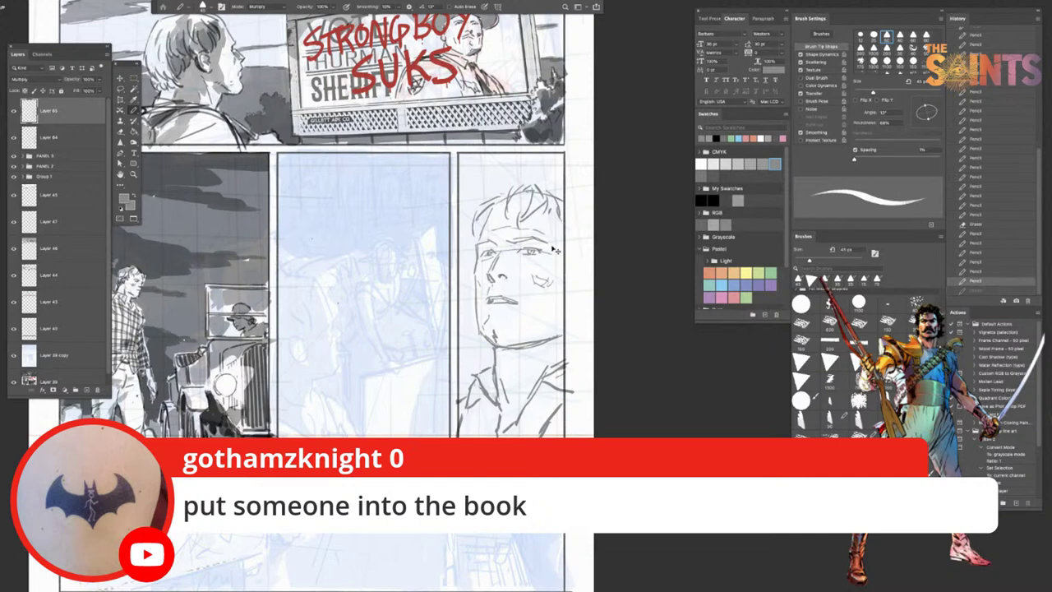
key(ctrl+z)
key(ctrl+z)
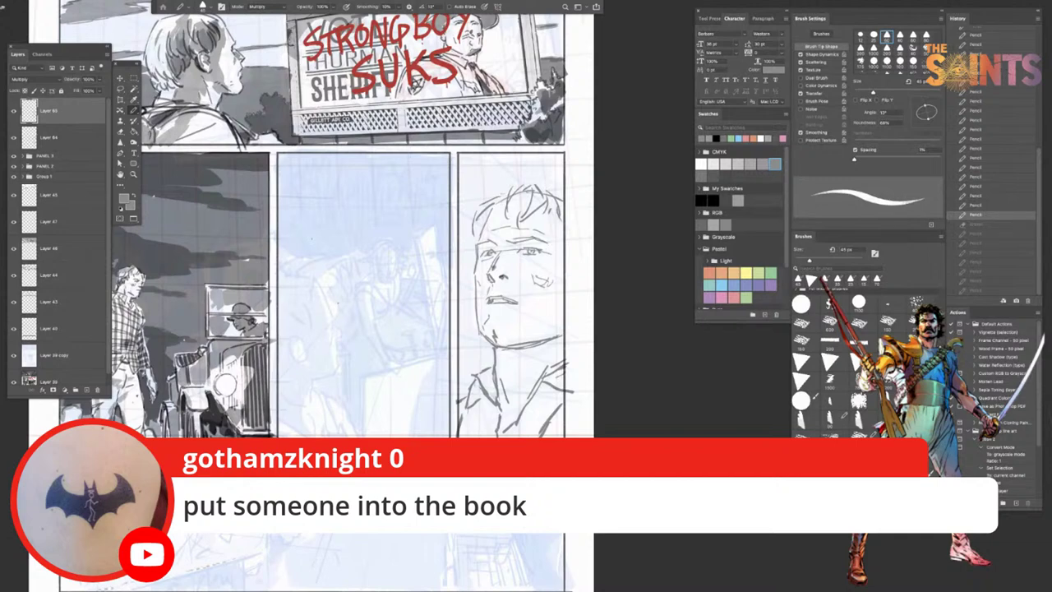
Step: Refine the nose tip, undo a trial mark at the mouth corner, and darken the far eye's upper lid
drag(494, 272, 490, 281)
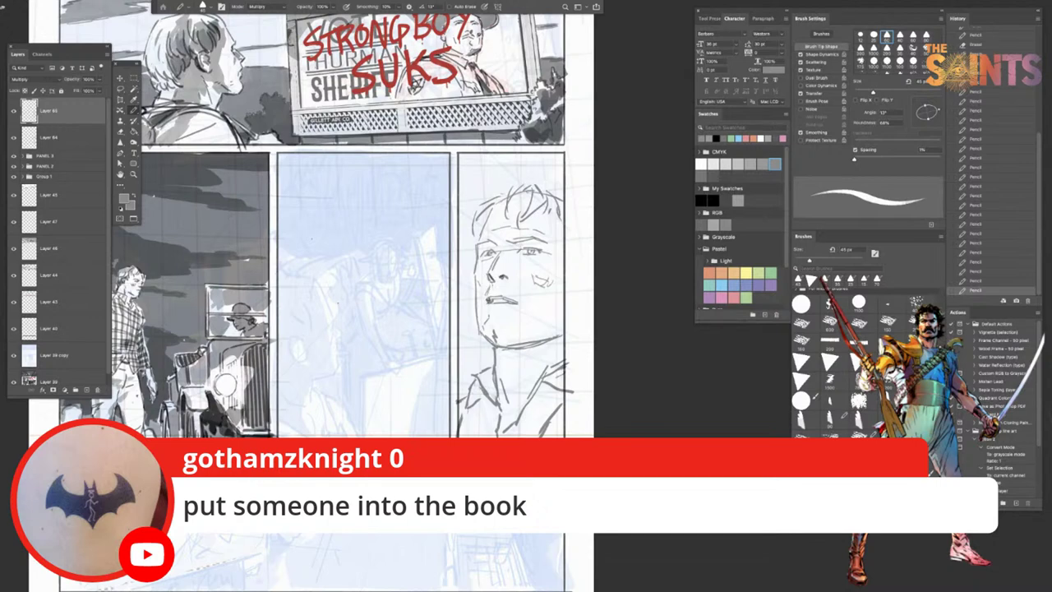
drag(486, 297, 493, 304)
key(ctrl+z)
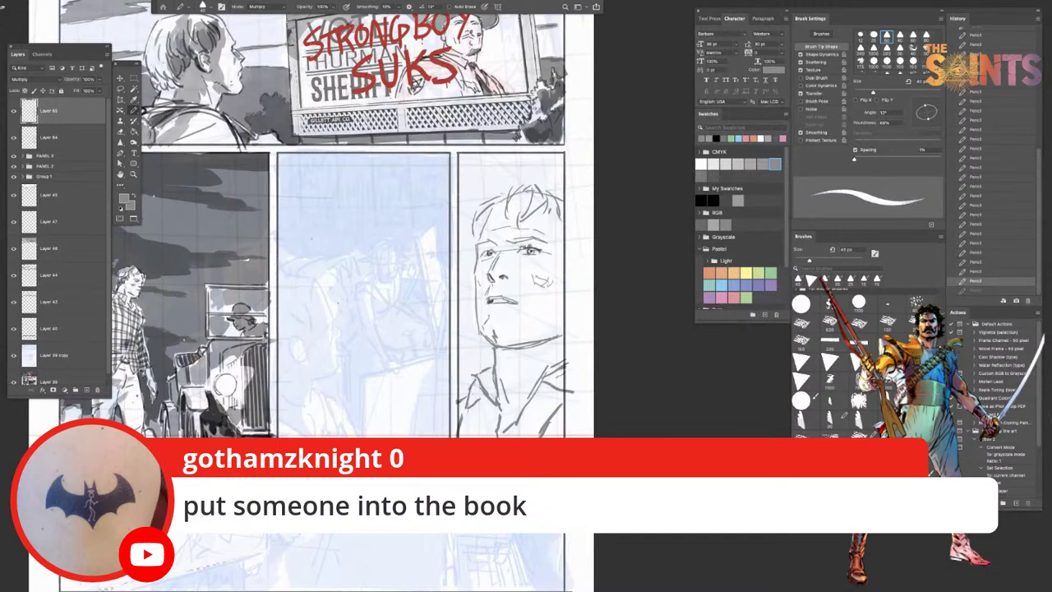
drag(526, 246, 539, 248)
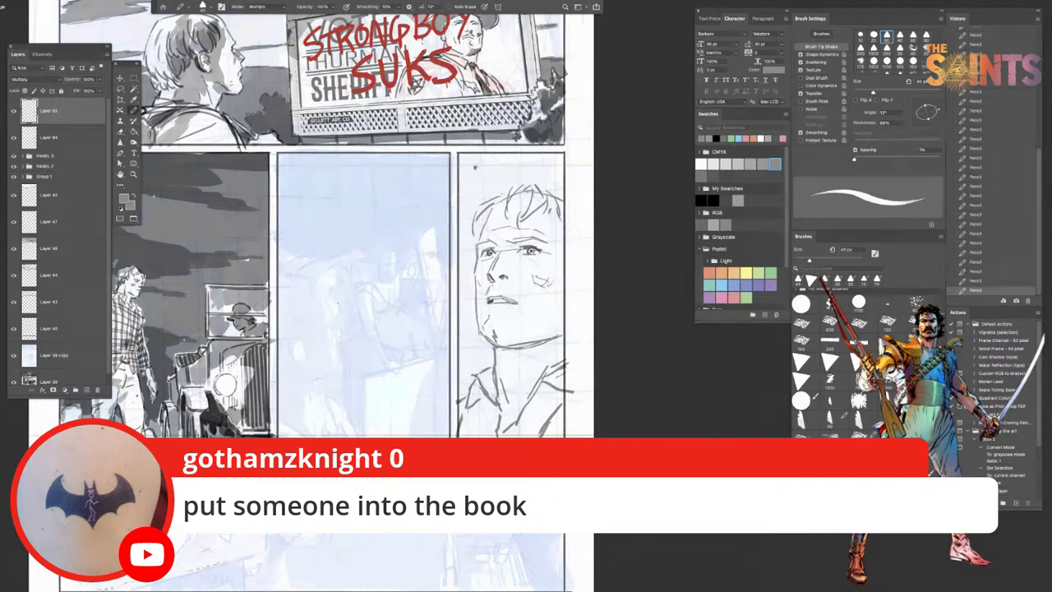
Step: Enlarge the pencil to 100 px and add heavier strokes to the hair at the temple and crown
key(bracketright)
key(bracketright)
key(bracketright)
key(bracketright)
key(bracketright)
key(bracketright)
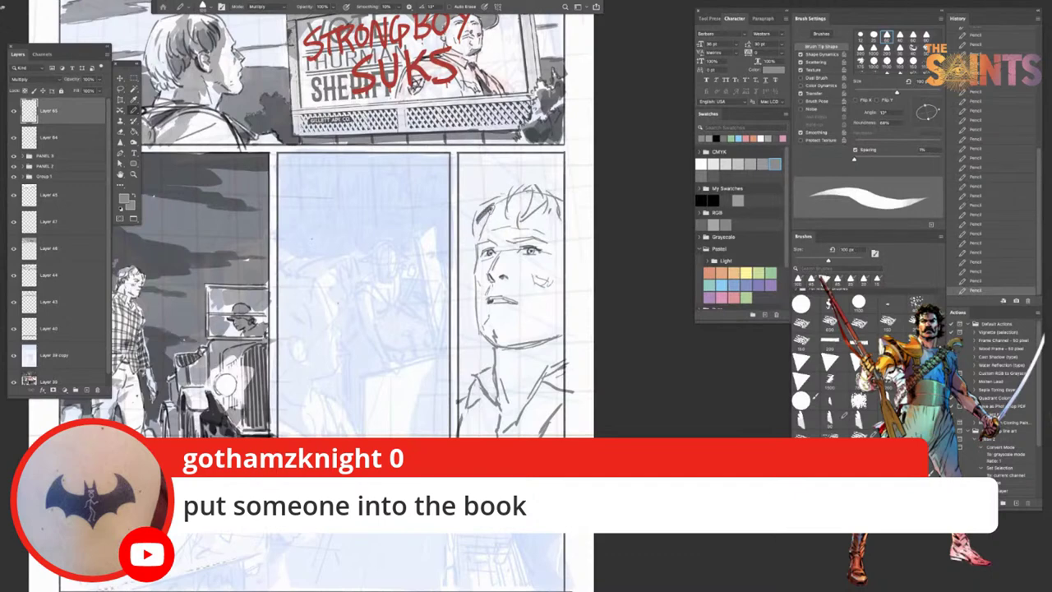
drag(489, 209, 477, 243)
drag(518, 195, 535, 192)
Step: Reduce the pencil size again and undo the last hair strokes
key(bracketleft)
key(bracketleft)
key(bracketleft)
key(bracketleft)
key(bracketleft)
key(bracketleft)
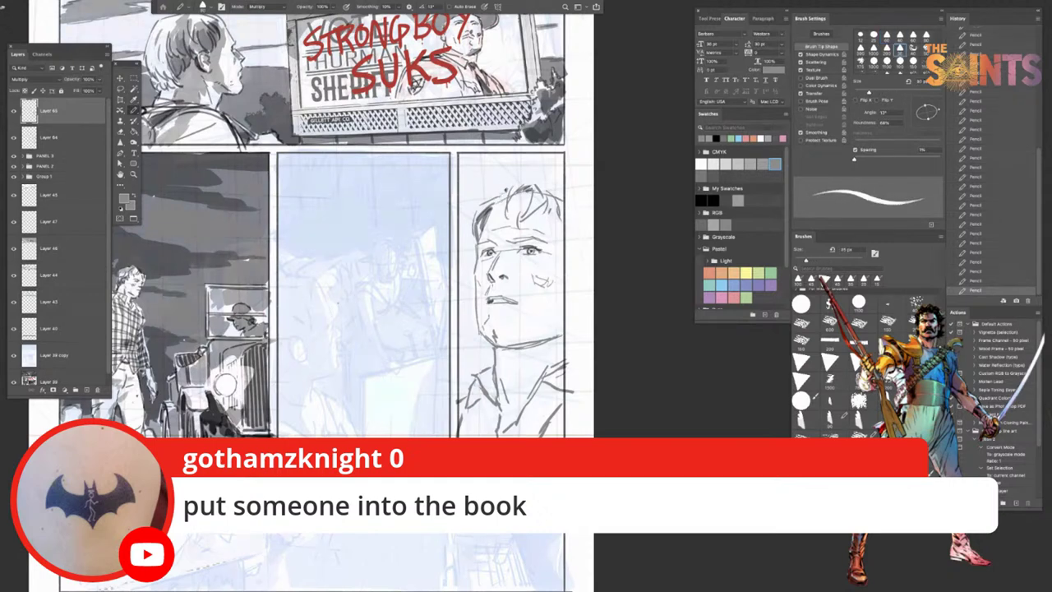
key(bracketleft)
key(ctrl+z)
key(ctrl+z)
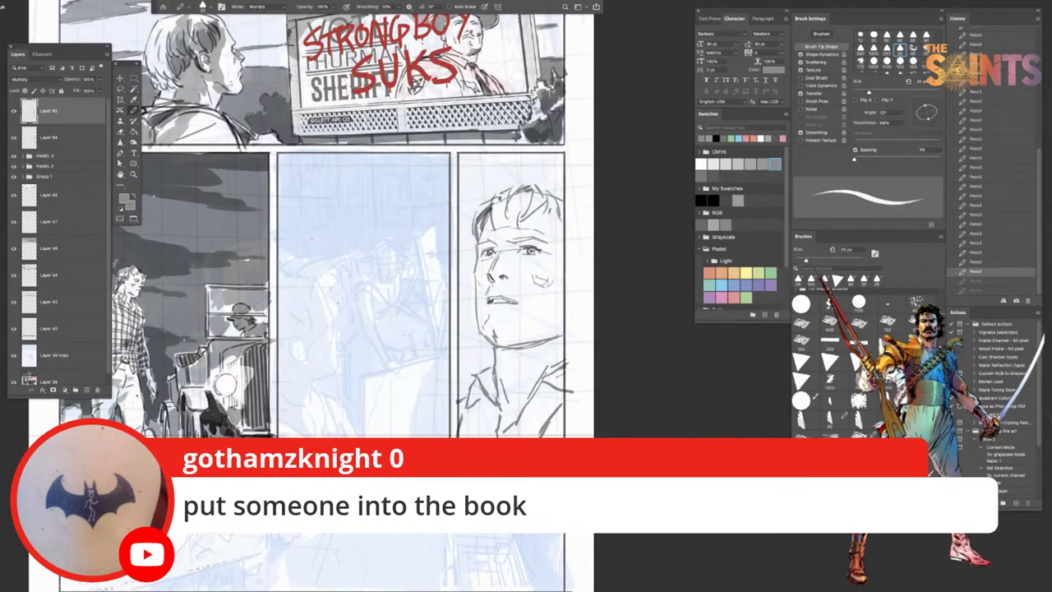
Step: Redraw the hair strokes falling from the crown toward the forehead, comparing versions by undoing and redoing
drag(508, 191, 495, 217)
key(ctrl+z)
key(ctrl+z)
key(ctrl+z)
key(ctrl+shift+z)
key(ctrl+shift+z)
key(ctrl+shift+z)
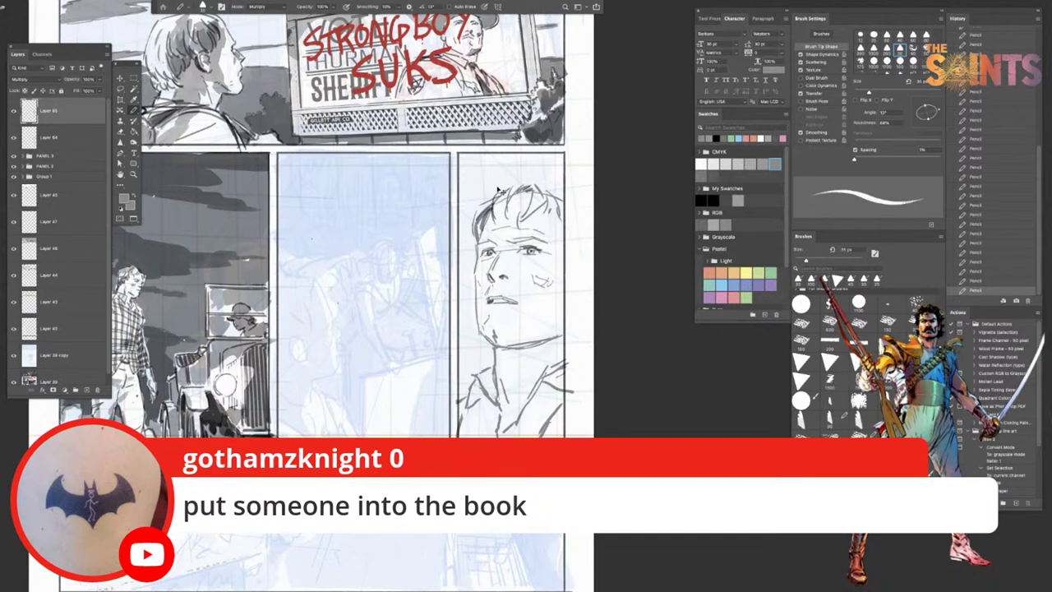
key(ctrl+z)
key(ctrl+z)
drag(503, 194, 498, 202)
key(ctrl+z)
key(ctrl+z)
key(ctrl+z)
key(ctrl+shift+z)
key(ctrl+shift+z)
key(ctrl+shift+z)
Step: Try a darker line along the lips, compare it by undoing and redoing, and undo it
mouse_move(491, 302)
mouse_down()
mouse_move(543, 302)
mouse_move(519, 304)
mouse_up()
key(super+z)
key(super+z)
key(super+z)
key(ctrl+z)
key(ctrl+z)
key(super+z)
key(super+z)
key(super+z)
key(ctrl+z)
key(ctrl+z)
key(ctrl+z)
key(ctrl+z)
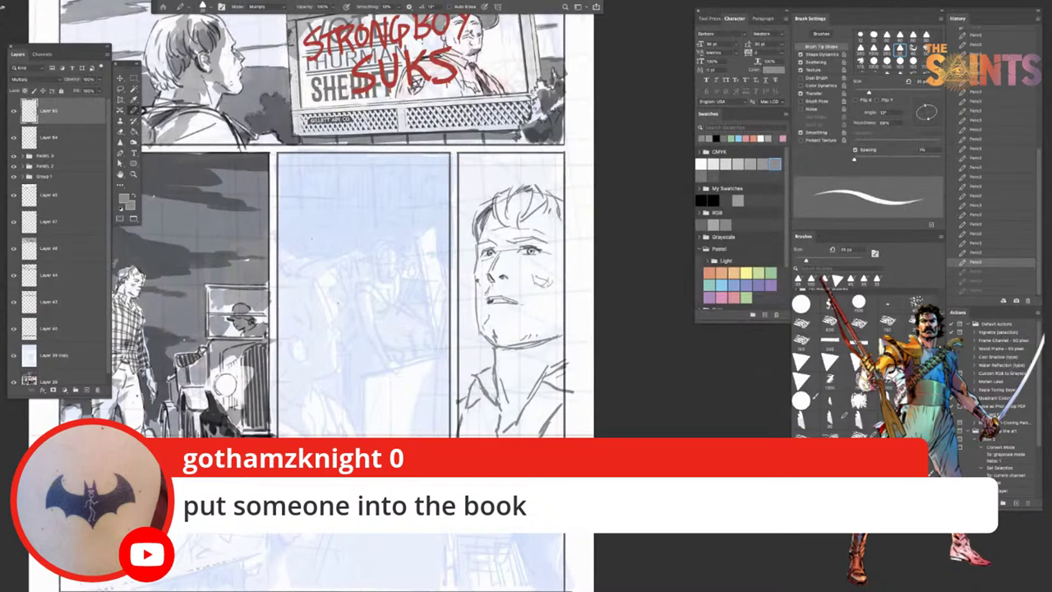
Step: Try contour marks on the near cheek and beside the mouth, and undo them
drag(474, 288, 481, 283)
mouse_move(480, 294)
mouse_down()
mouse_move(482, 319)
mouse_move(488, 304)
mouse_up()
key(ctrl+z)
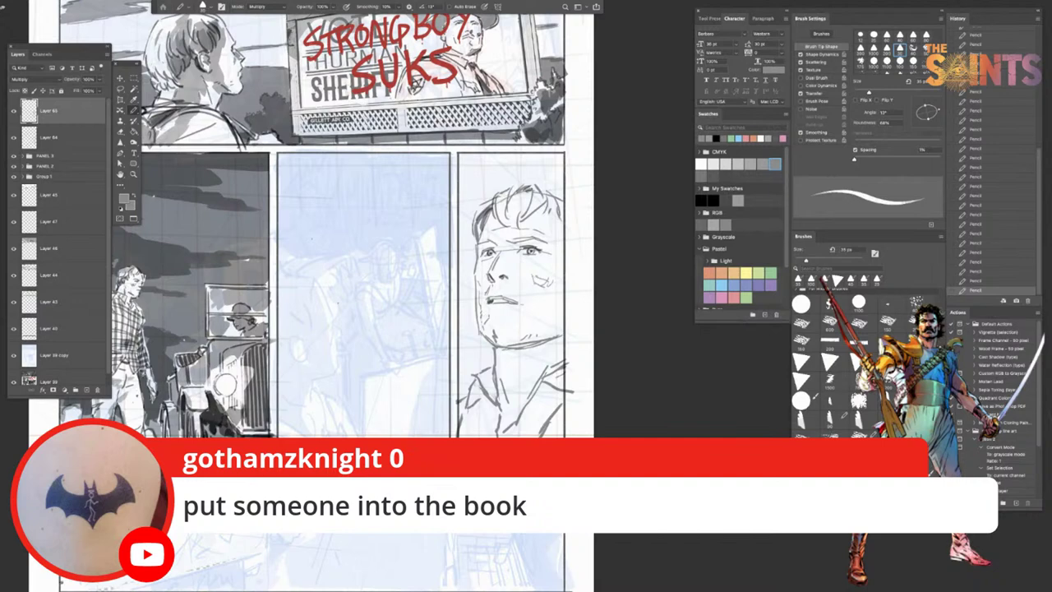
key(ctrl+z)
key(ctrl+z)
key(ctrl+z)
key(ctrl+z)
key(ctrl+z)
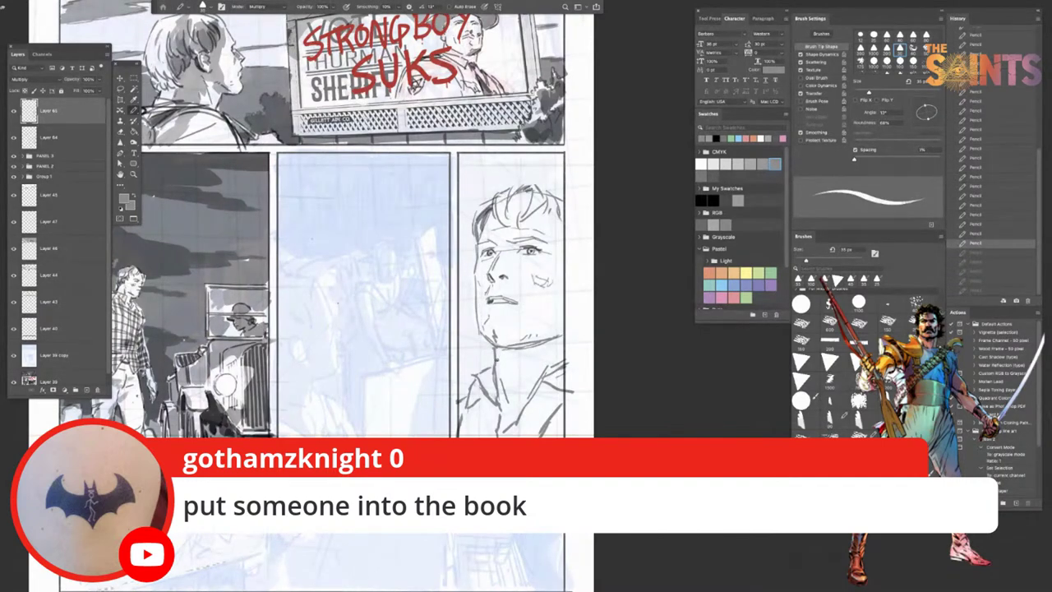
Step: Add small stubble marks beside the mouth, under the lip, on the chin and on the near cheek
mouse_move(483, 291)
mouse_down()
mouse_move(498, 291)
mouse_move(482, 298)
mouse_up()
click(483, 300)
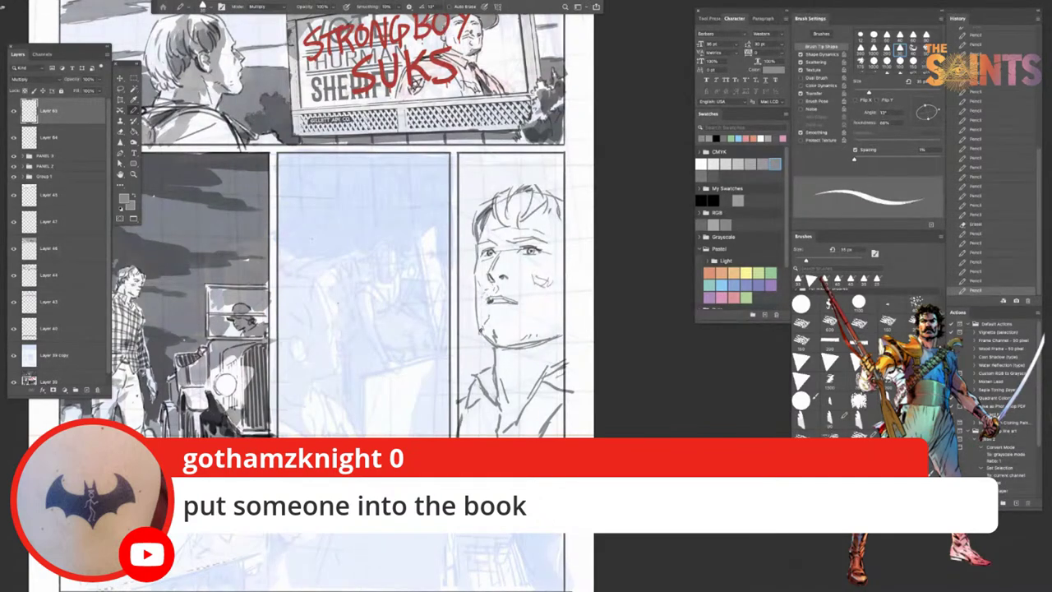
drag(510, 307, 514, 310)
click(505, 339)
click(509, 340)
drag(495, 309, 499, 317)
key(ctrl+z)
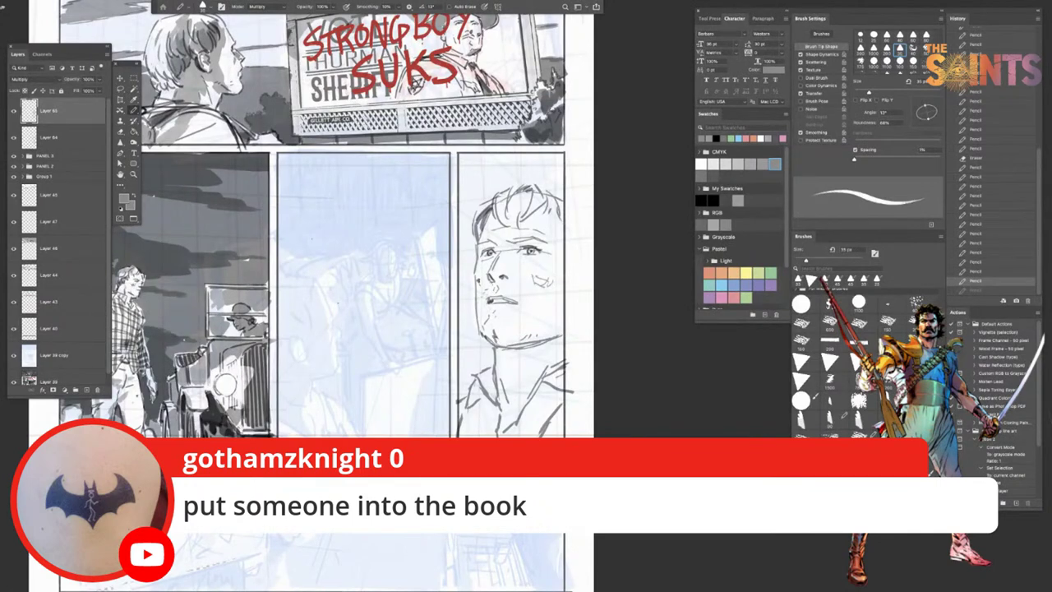
drag(481, 279, 476, 289)
key(ctrl+z)
click(478, 284)
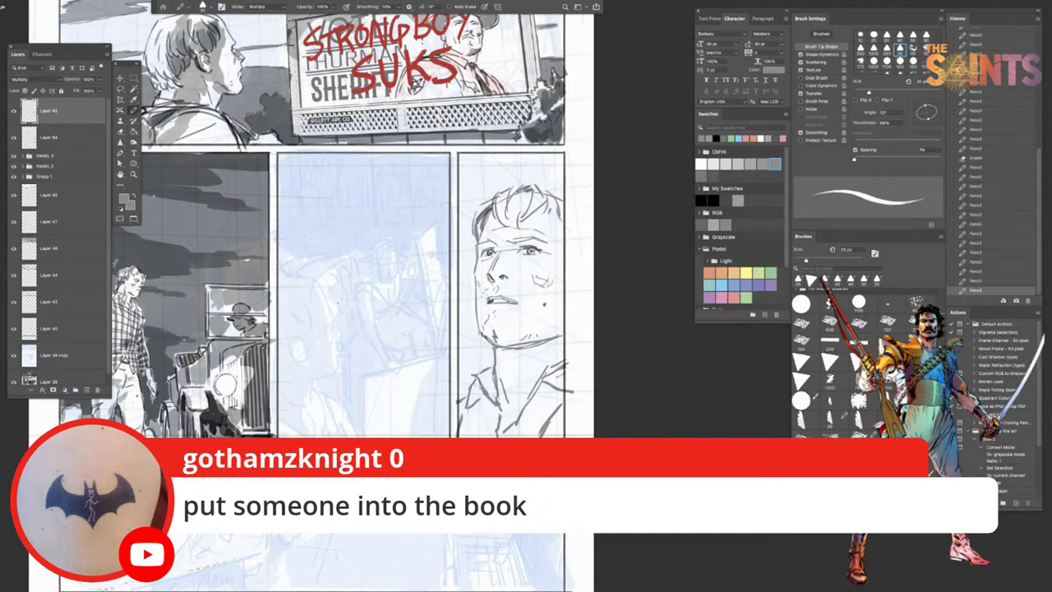
Step: Dot stubble along the far cheek and jaw, undo the last dot, and add a short mark at the jaw corner
click(549, 307)
click(550, 310)
click(549, 317)
click(544, 334)
click(542, 334)
click(546, 332)
key(super+z)
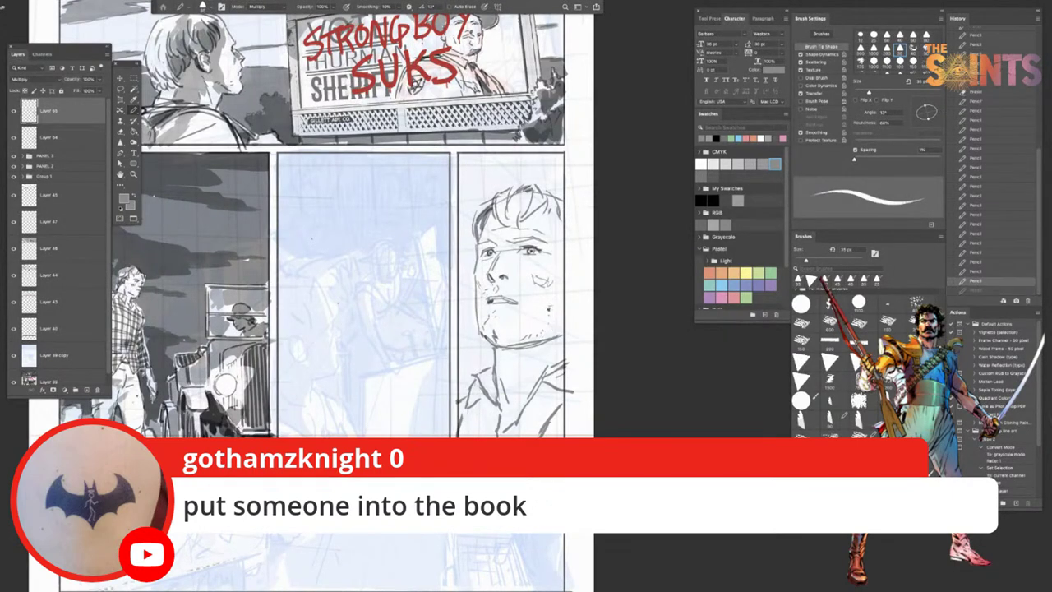
drag(562, 321, 558, 331)
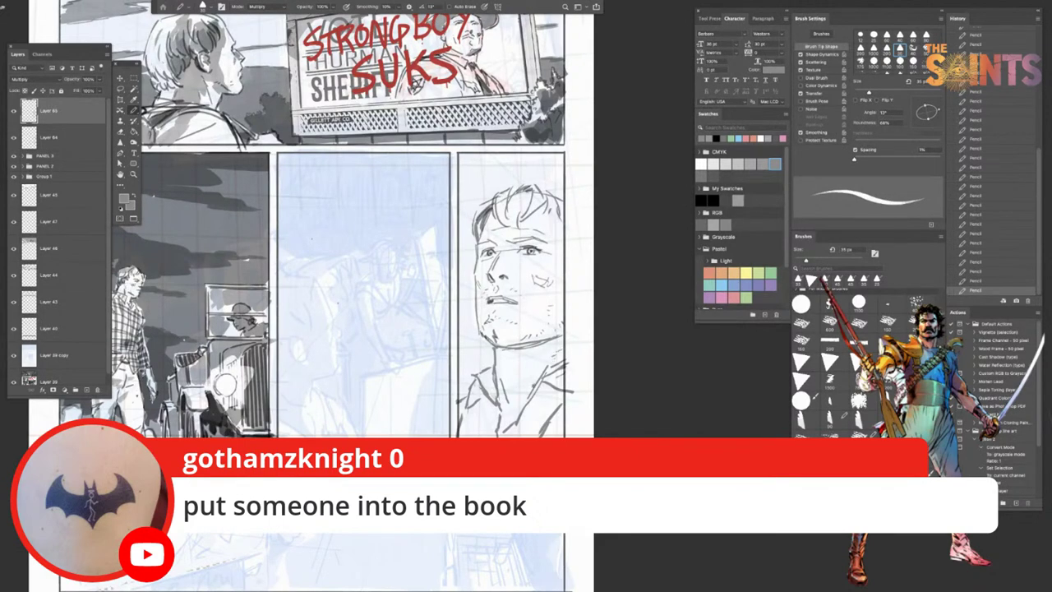
Step: Reinforce both sides of the shirt collar and add long fold lines down the shirt front
drag(535, 382, 528, 392)
mouse_move(548, 367)
mouse_down()
mouse_move(566, 363)
mouse_move(556, 387)
mouse_move(567, 394)
mouse_up()
drag(486, 406, 475, 437)
drag(491, 403, 480, 430)
Step: Adjust the pencil size, ending at 25 px for fine facial detail
key(])
key(])
key(])
key(])
key(])
key(])
key(])
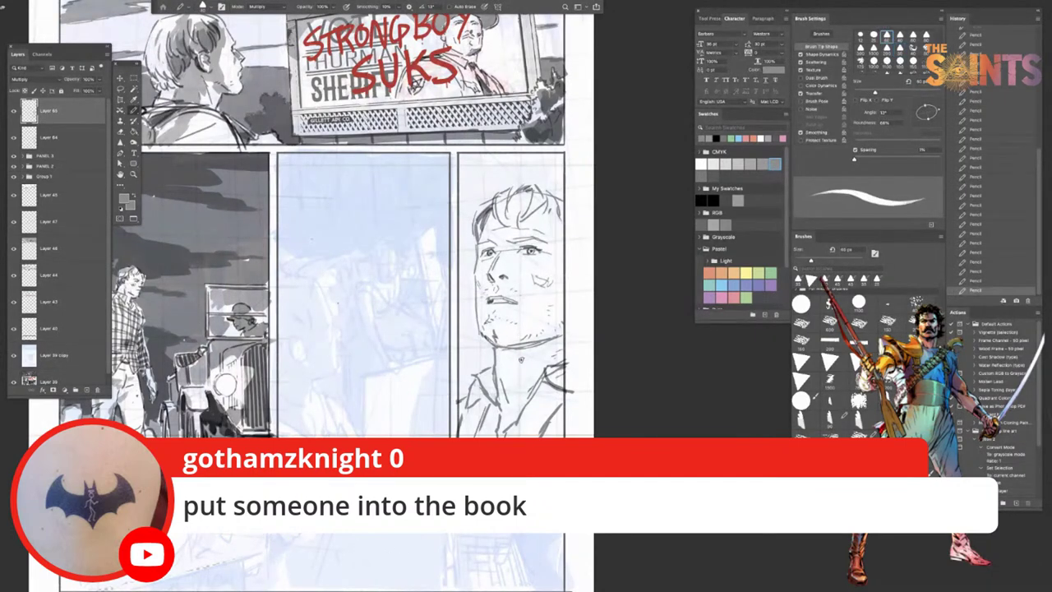
key([)
key([)
key([)
key(bracketleft)
key(bracketleft)
key(bracketleft)
key(bracketleft)
key(bracketleft)
key(bracketleft)
key(bracketleft)
key(bracketleft)
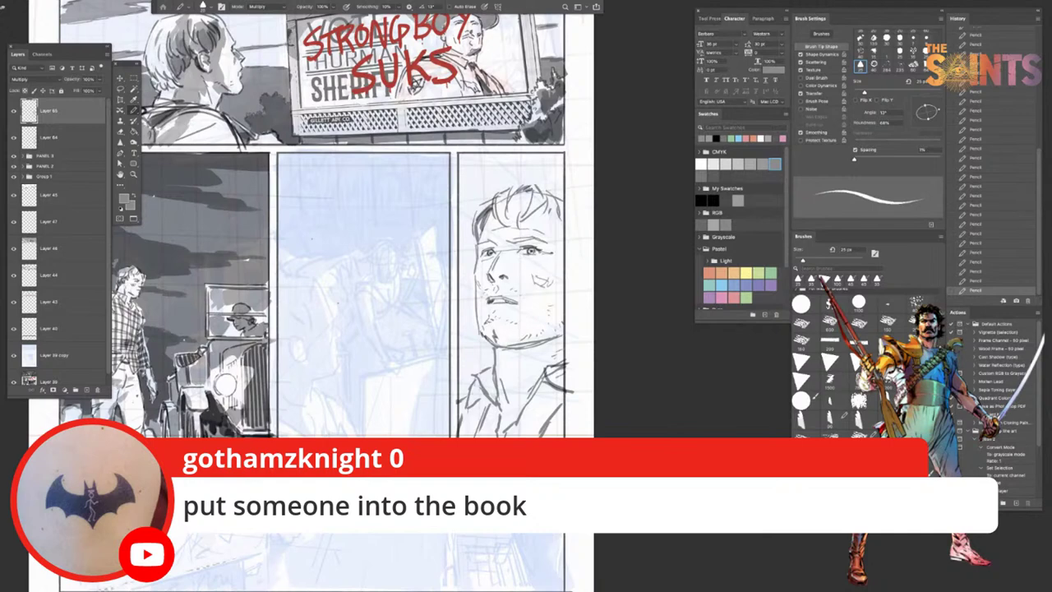
Step: Try a line at the outer corner of the far eye, undo it, and draw the lower eyelid line
drag(548, 254, 588, 256)
key(super+z)
key(super+z)
key(ctrl+z)
click(51, 113)
key(super+z)
key(ctrl+z)
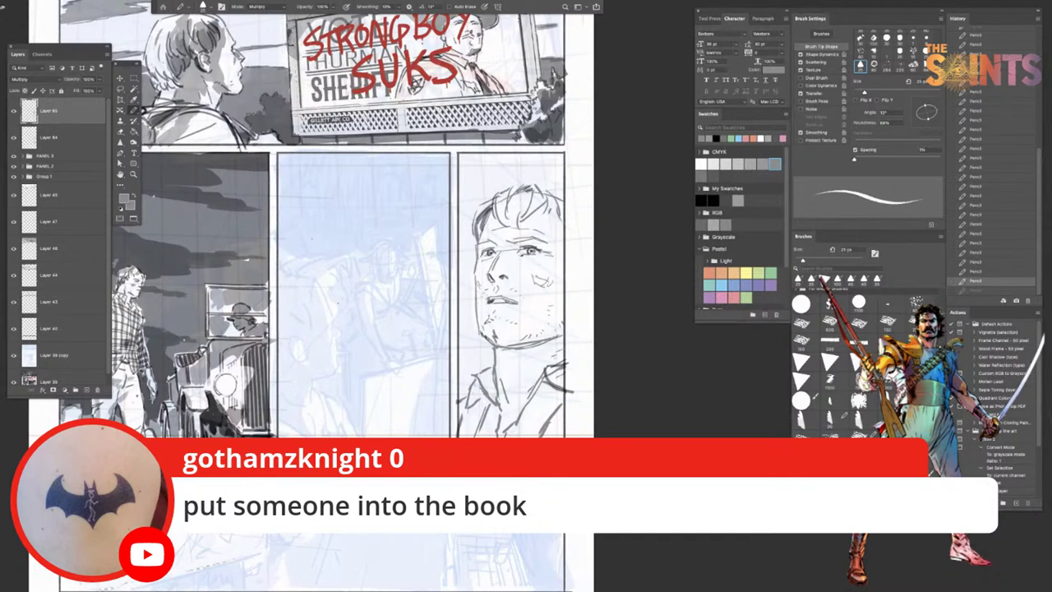
drag(521, 255, 545, 256)
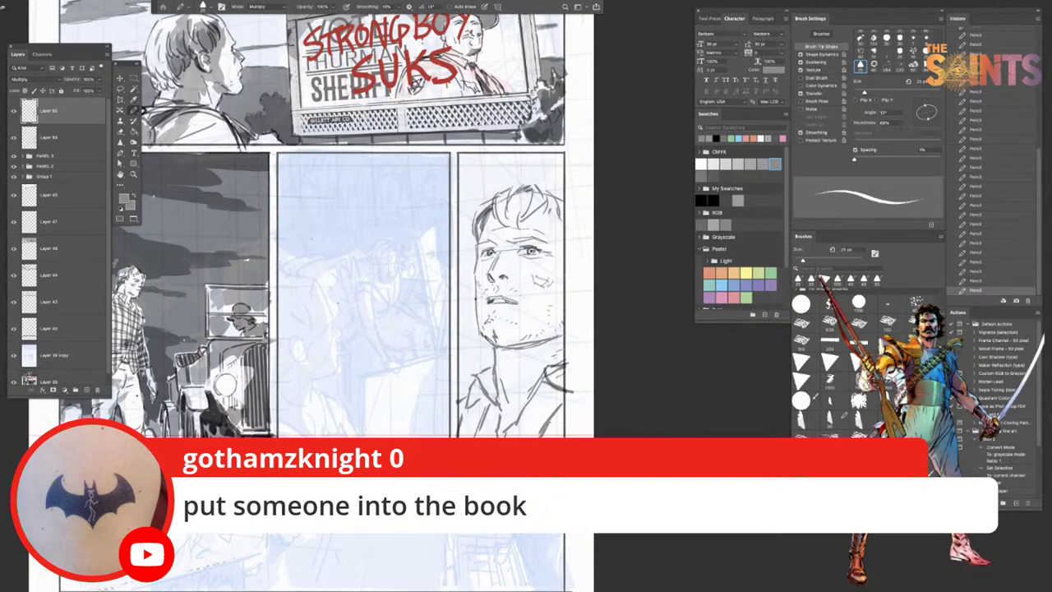
Step: Draw along the near cheek and jaw, set the pencil to 100 px, and undo the last stroke
mouse_move(475, 290)
mouse_down()
mouse_move(474, 330)
mouse_move(492, 342)
mouse_up()
key(bracketright)
key(bracketright)
key(bracketright)
key(bracketright)
key(bracketright)
key(bracketright)
key(bracketright)
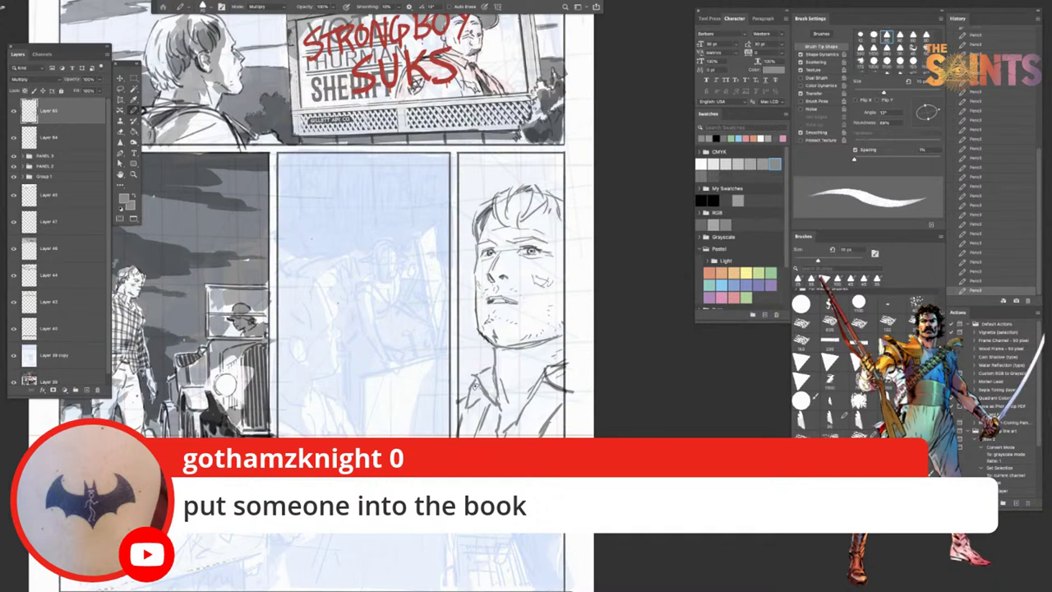
key(bracketright)
key(bracketright)
key(bracketright)
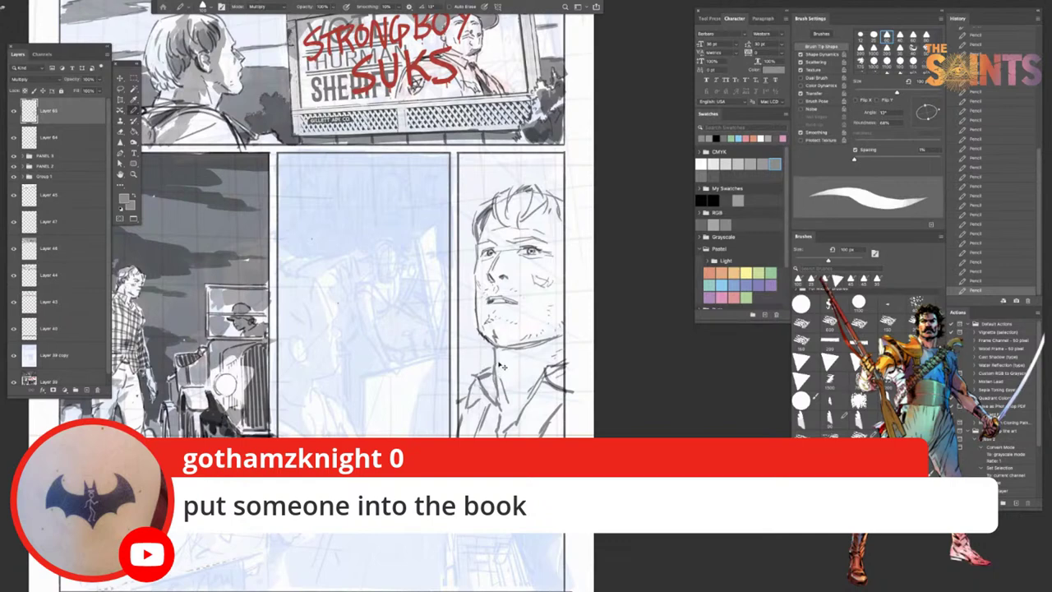
key(ctrl+z)
Step: Paint vertical stripes on the near shoulder of the shirt in a lighter gray, enlarging the pencil to 175 px
click(763, 164)
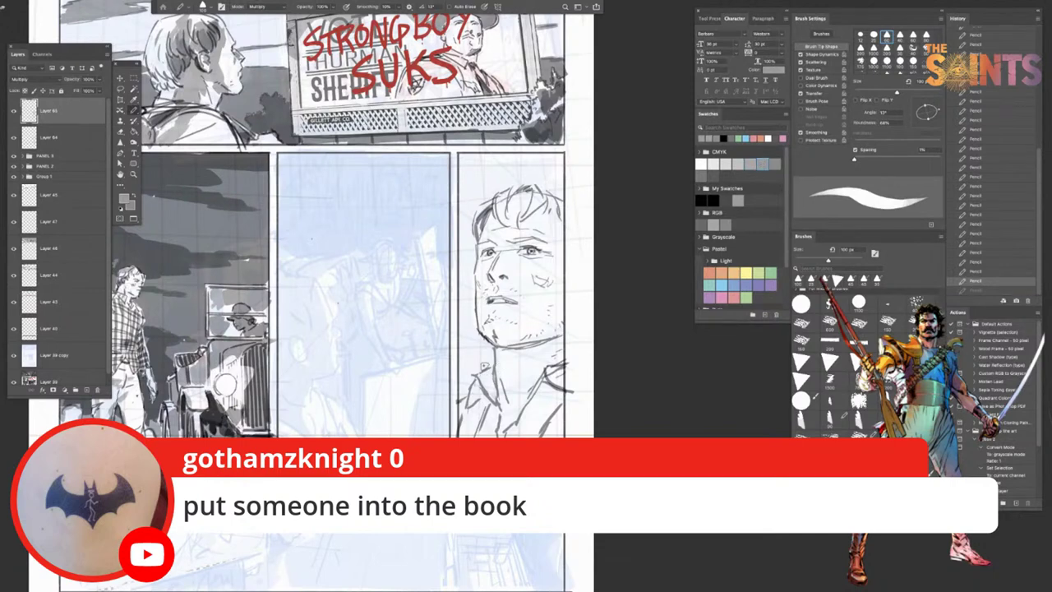
mouse_move(488, 379)
mouse_down()
mouse_move(491, 392)
mouse_move(471, 396)
mouse_move(466, 431)
mouse_move(484, 435)
mouse_up()
key(super+z)
key(])
key(])
key(])
key(super+z)
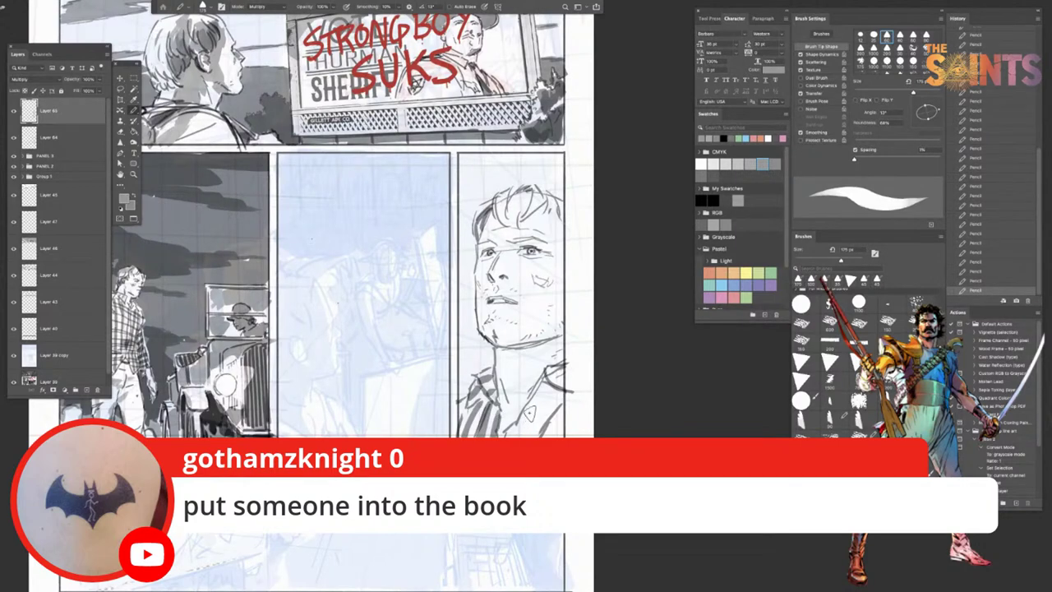
Step: Undo the shirt stripes, set the pencil size to 300 px, and restore the stripes
key(ctrl+z)
key(ctrl+z)
key(ctrl+z)
key(ctrl+z)
key(ctrl+z)
key(ctrl+z)
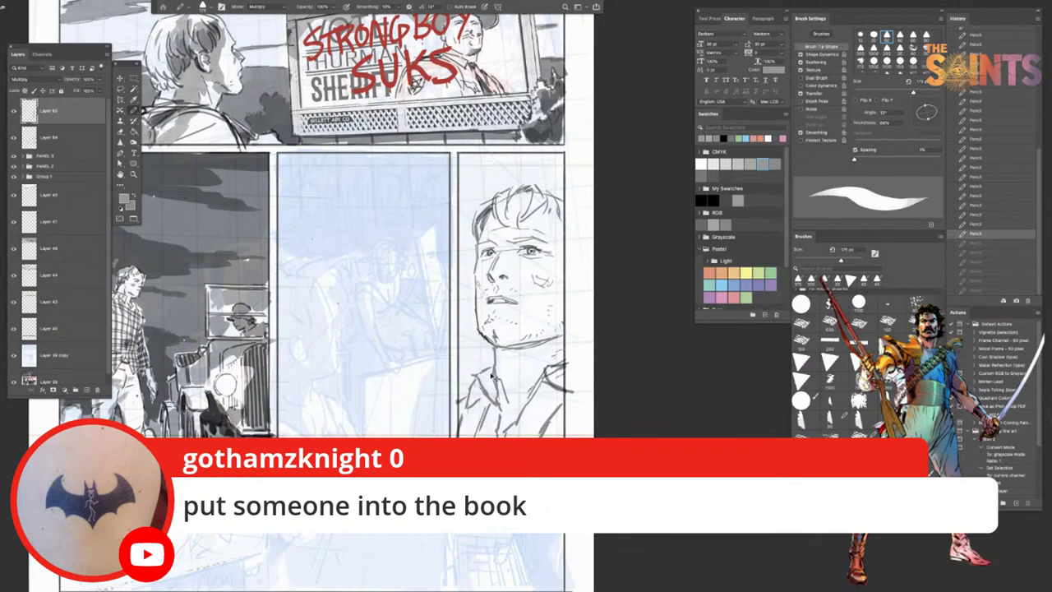
key(bracketright)
key(bracketright)
key(bracketright)
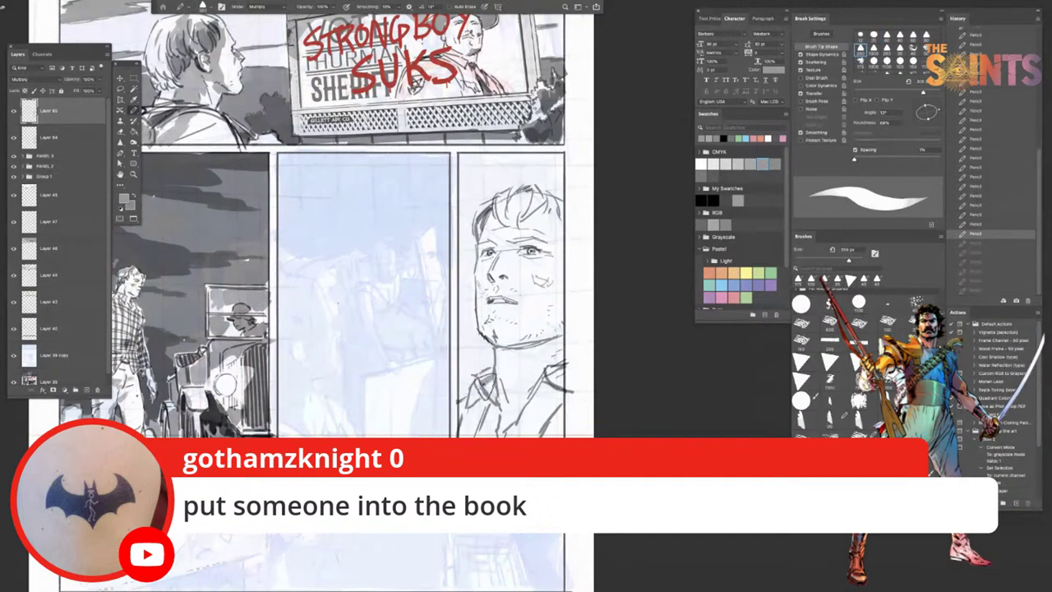
key(ctrl+shift+z)
key(ctrl+shift+z)
key(ctrl+shift+z)
key(ctrl+shift+z)
key(ctrl+shift+z)
key(ctrl+shift+z)
Step: Paint broad vertical stripes down the shirt front and the far shoulder with the 300 px pencil
mouse_move(487, 382)
mouse_down()
mouse_move(466, 402)
mouse_move(471, 424)
mouse_move(475, 414)
mouse_move(462, 435)
mouse_move(507, 436)
mouse_up()
drag(533, 401, 521, 436)
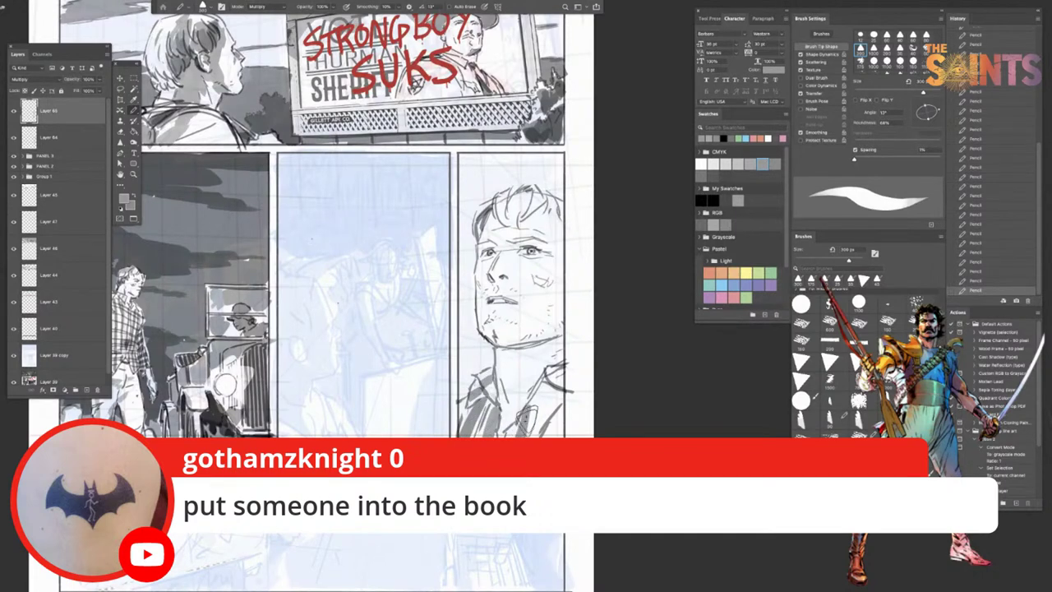
mouse_move(553, 396)
mouse_down()
mouse_move(538, 435)
mouse_move(548, 435)
mouse_up()
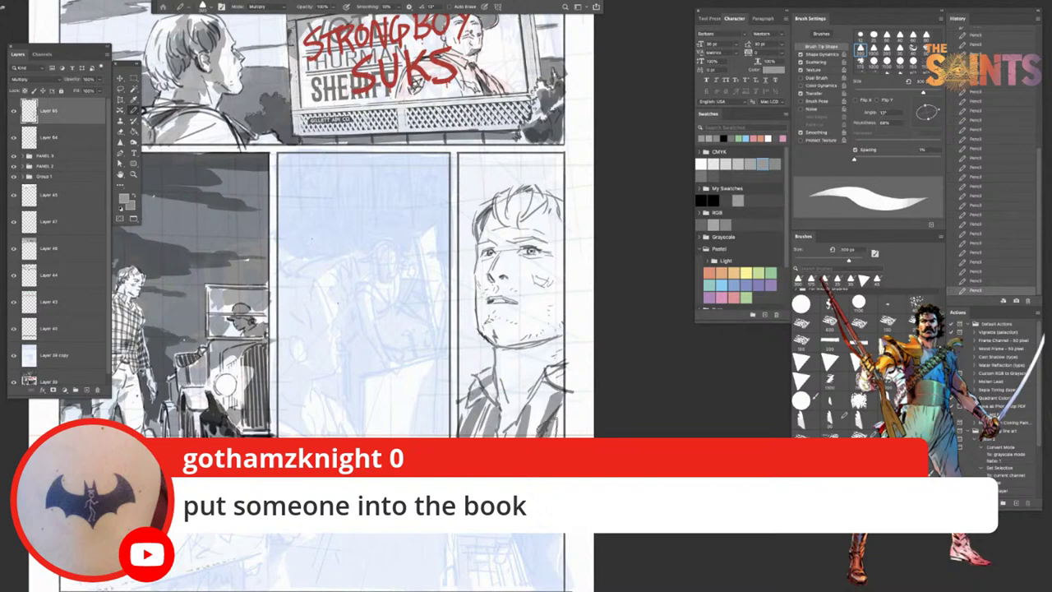
mouse_move(559, 362)
mouse_down()
mouse_move(545, 392)
mouse_move(580, 392)
mouse_up()
Step: Reduce the pencil to 75 px and draw crossing stripes over the shirt to form the plaid pattern
key(bracketleft)
key(bracketleft)
key(bracketleft)
key(bracketleft)
key(bracketleft)
key(bracketleft)
key(bracketleft)
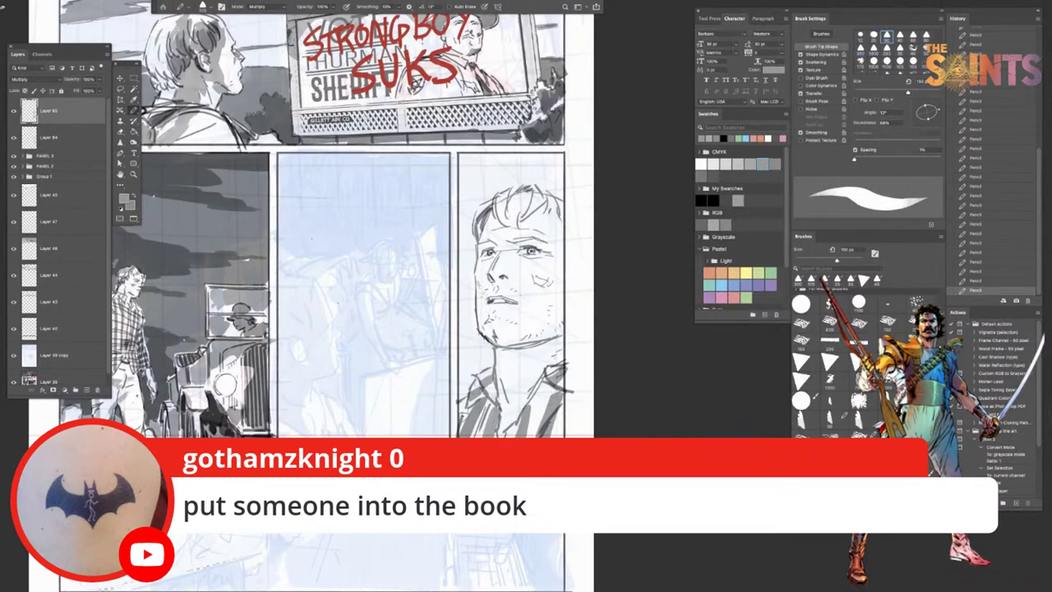
key(bracketleft)
key(bracketleft)
mouse_move(458, 417)
mouse_down()
mouse_move(498, 411)
mouse_move(498, 423)
mouse_move(467, 432)
mouse_up()
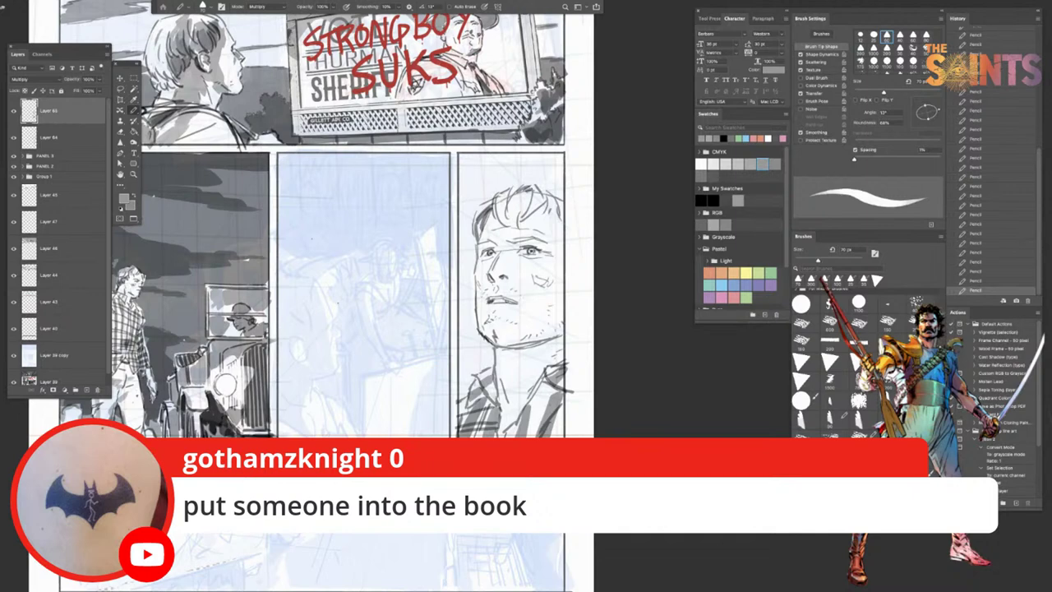
mouse_move(513, 425)
mouse_down()
mouse_move(570, 427)
mouse_move(529, 406)
mouse_move(535, 395)
mouse_up()
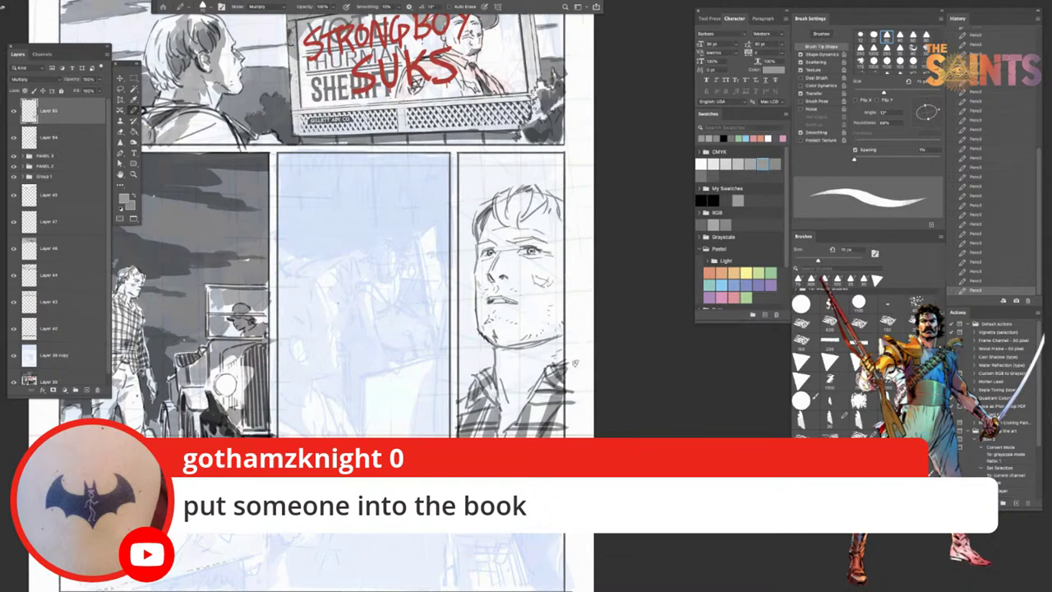
mouse_move(540, 385)
mouse_down()
mouse_move(531, 398)
mouse_move(547, 361)
mouse_up()
Step: Enlarge the pencil to at least 175 px and try lighter gray tone on the far cheek and near eye socket, undoing the strokes
key(bracketright)
key(bracketright)
key(bracketright)
key(bracketright)
key(bracketright)
key(bracketright)
key(bracketright)
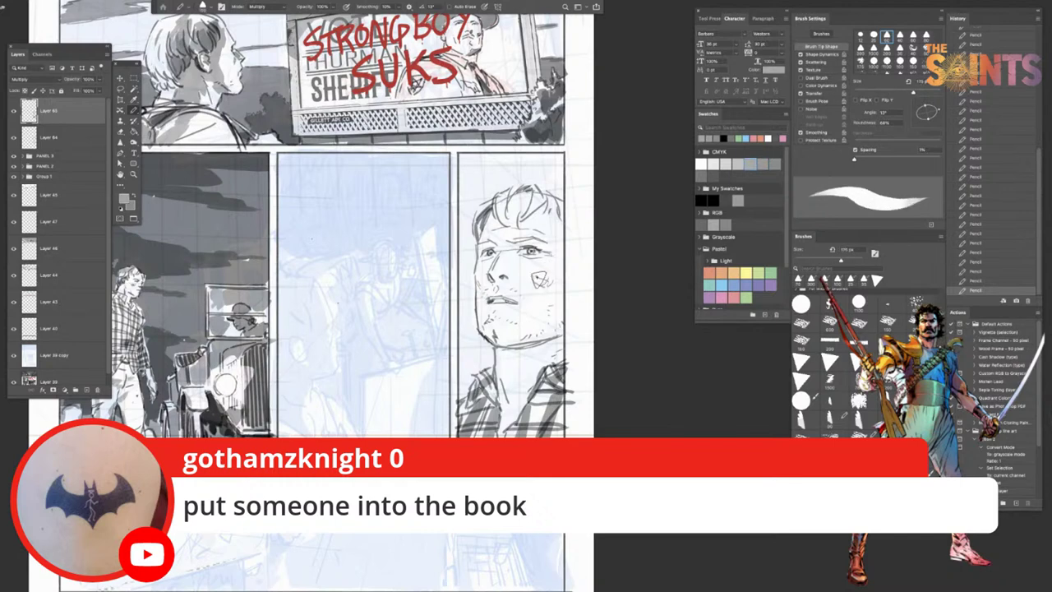
drag(539, 281, 545, 285)
key(ctrl+z)
drag(481, 257, 489, 240)
key(ctrl+z)
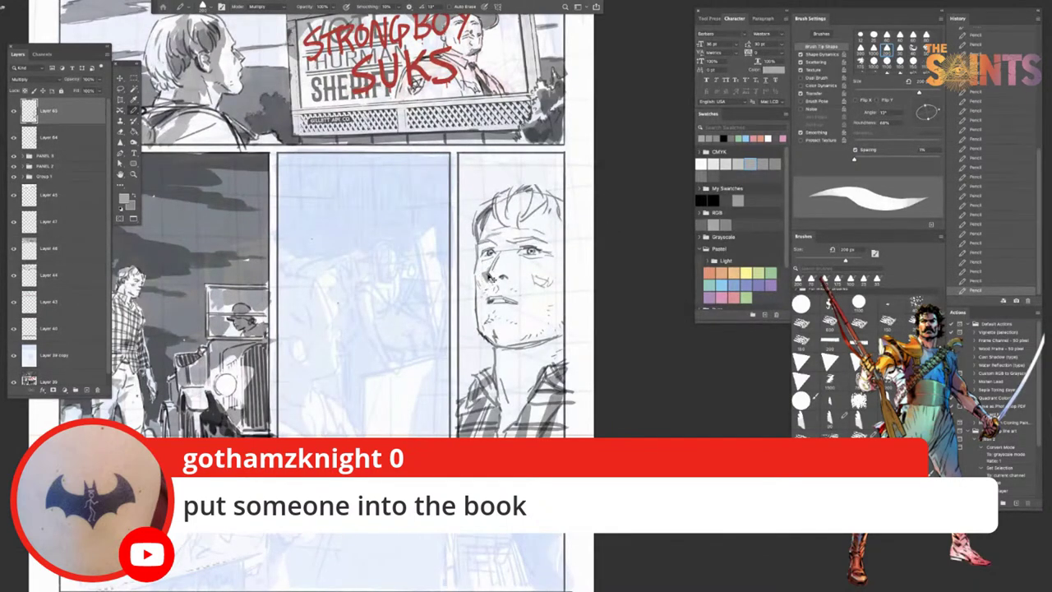
key(ctrl+z)
Step: Shade beside the nose and on the near side of the chin, and add 400 px pencil tone to the neck
drag(489, 281, 492, 272)
drag(488, 316, 490, 312)
key(ctrl+z)
drag(488, 322, 490, 318)
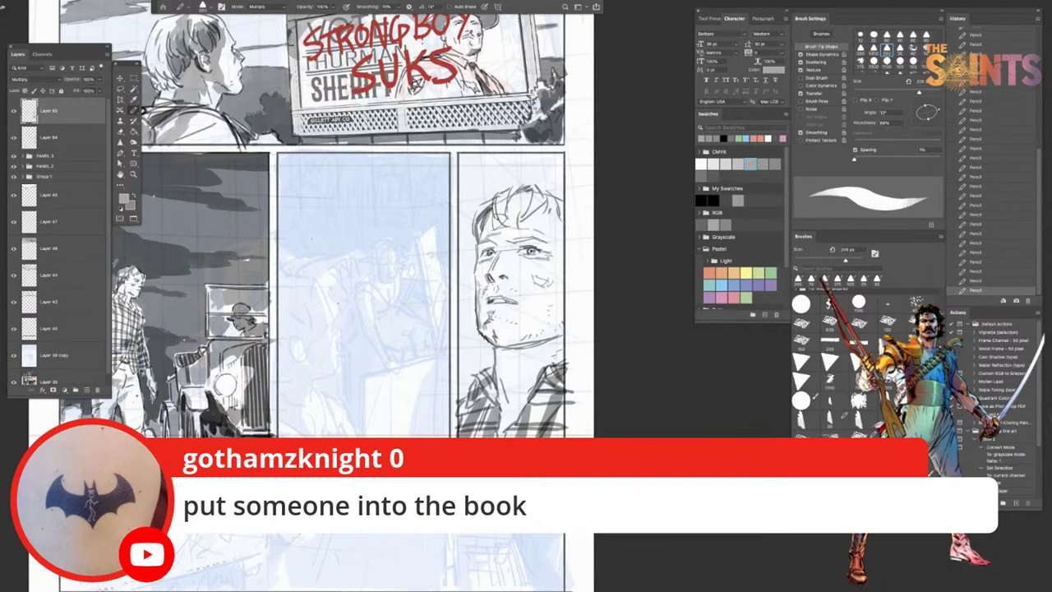
key(])
key(])
key(])
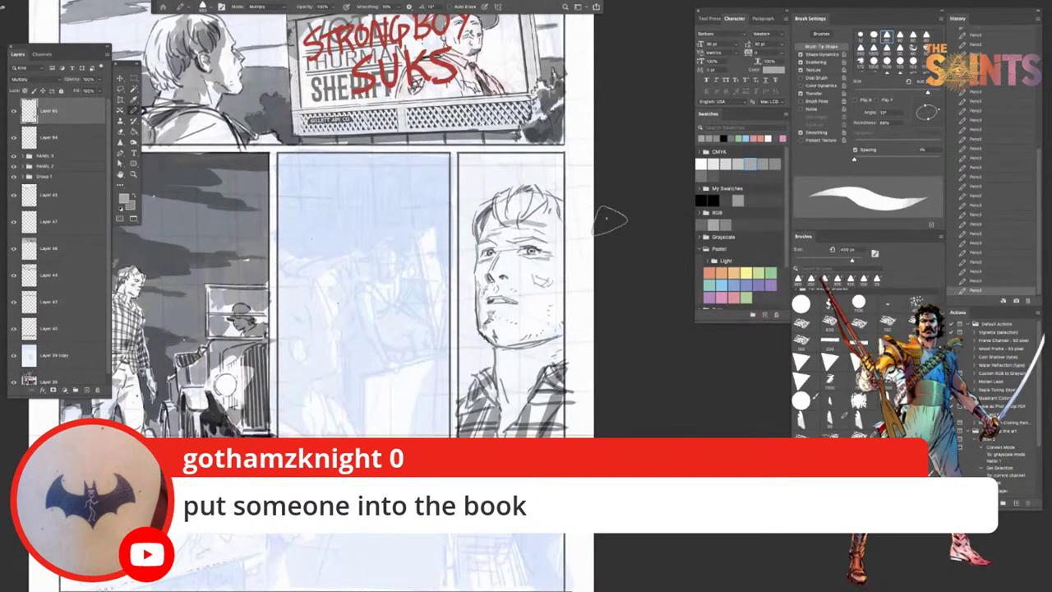
drag(516, 379, 533, 391)
Step: Add a new layer, make a rectangular selection of the close-up face panel, and hide the selection outline
click(89, 391)
key(Tab)
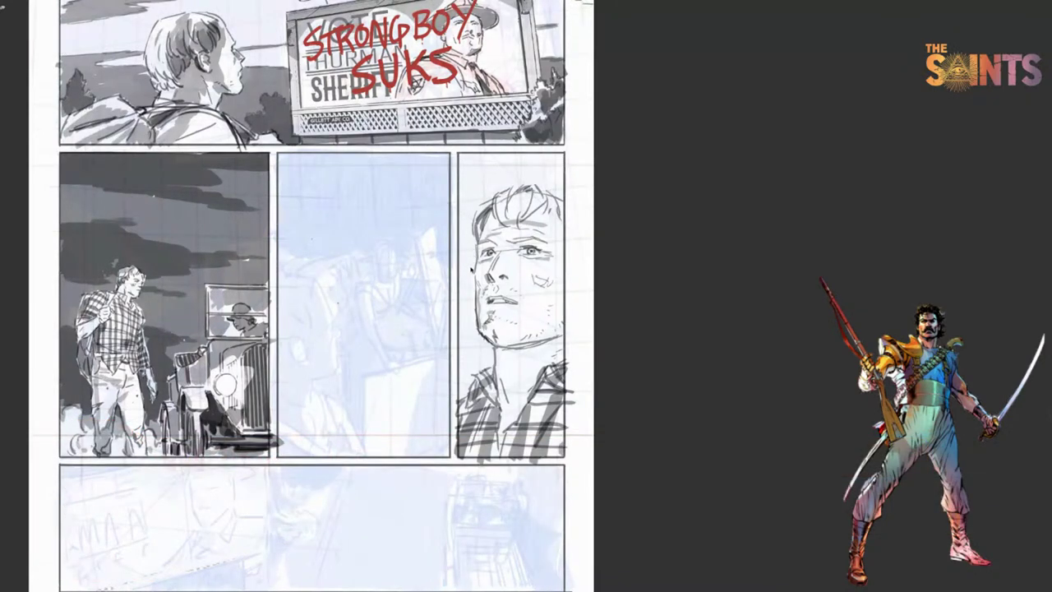
key(Tab)
key(m)
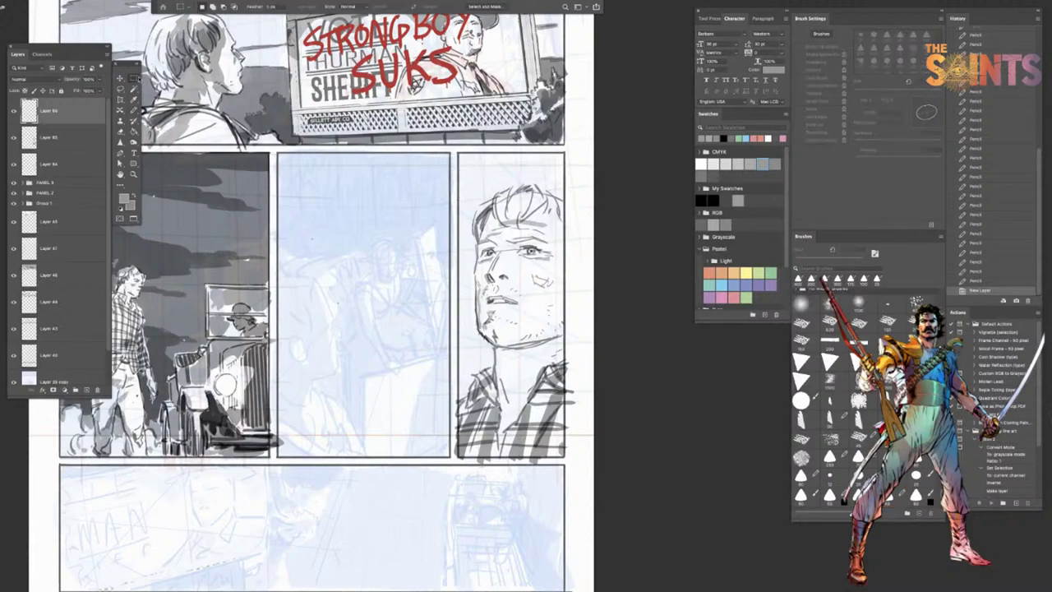
drag(457, 150, 565, 456)
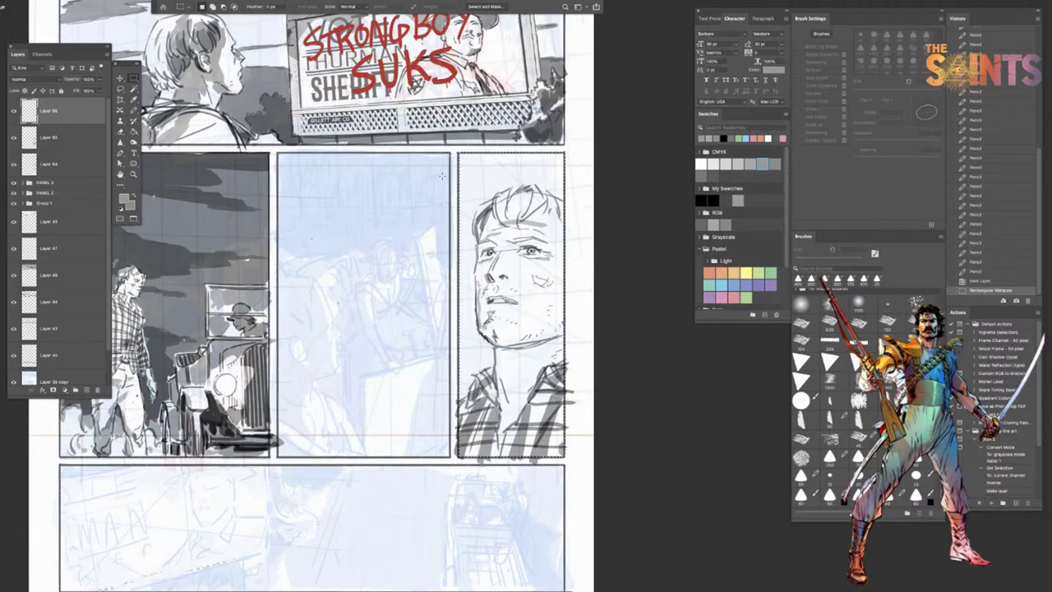
key(ctrl+d)
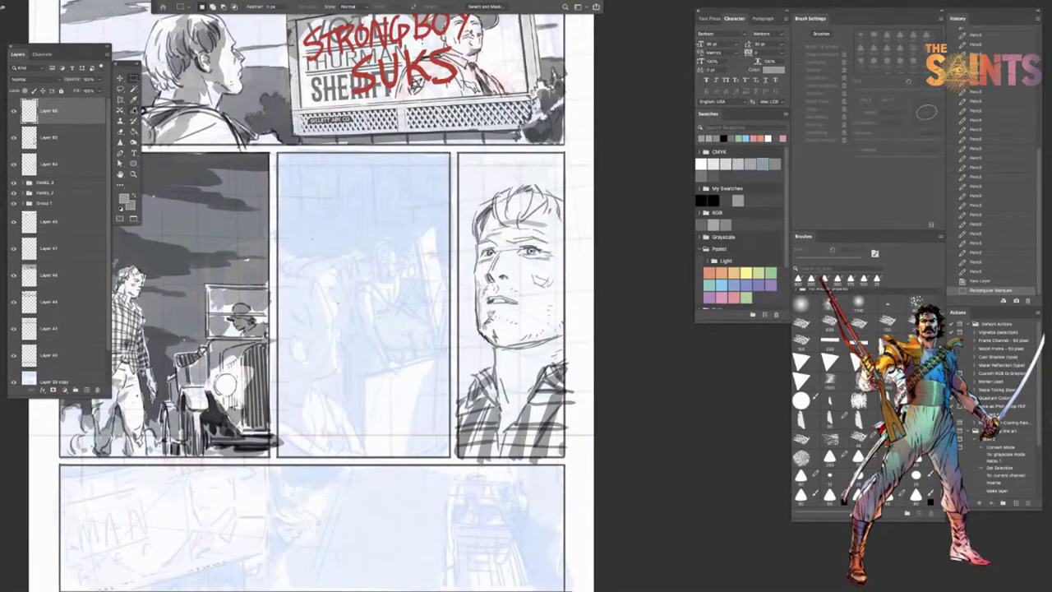
Step: Try gray pencil tone in the background beside the hair on the new layer, and undo it
click(134, 110)
mouse_move(467, 162)
mouse_down()
mouse_move(463, 178)
mouse_move(480, 177)
mouse_move(471, 197)
mouse_up()
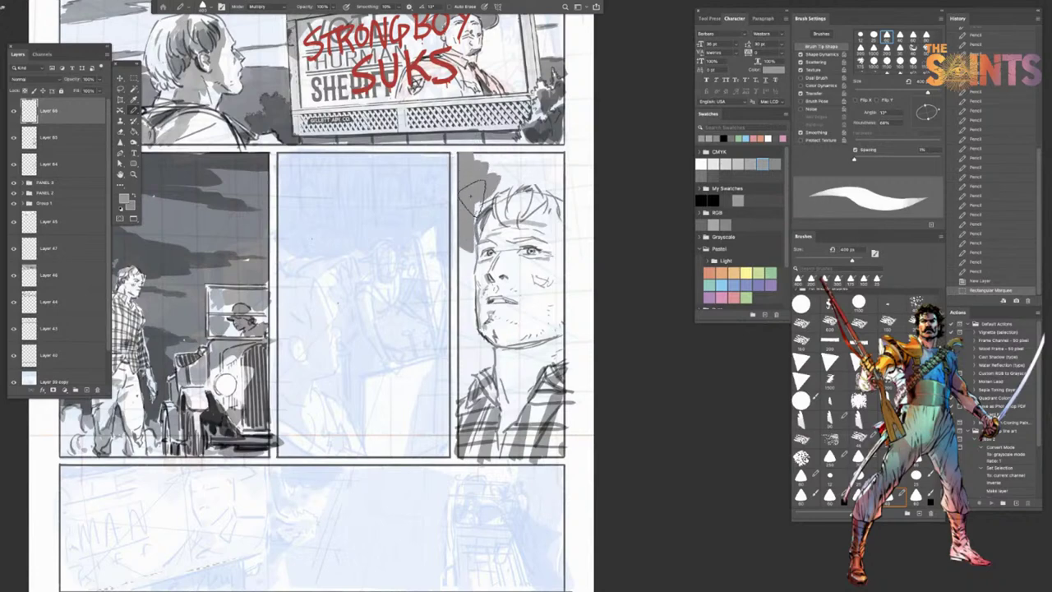
key(ctrl+z)
key(ctrl+z)
key(ctrl+z)
key(ctrl+z)
Step: Set the new layer to Multiply and paint gray background tone above the head, undoing the last stroke beside the face
click(31, 79)
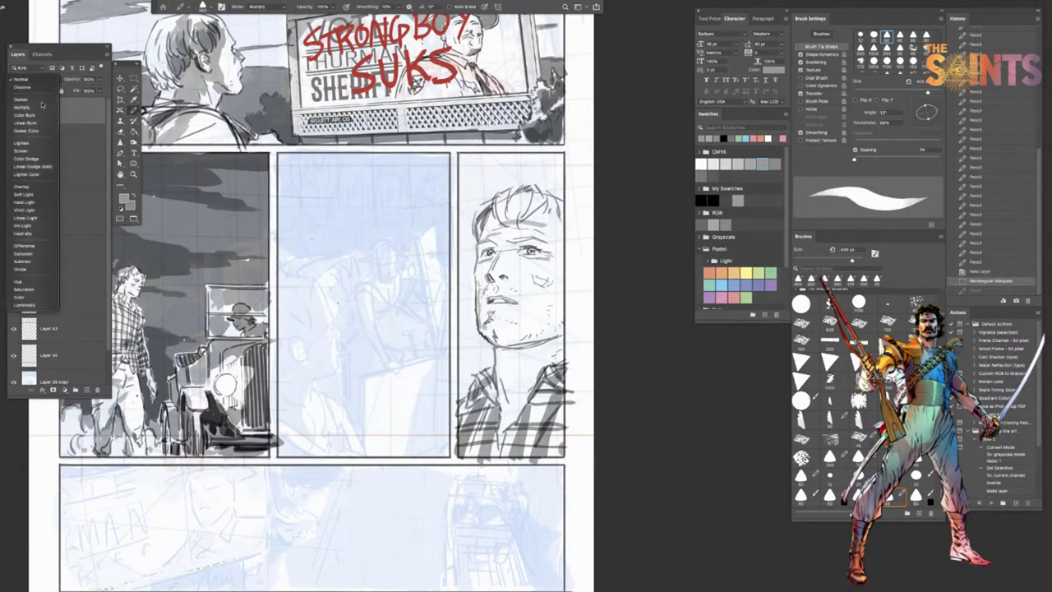
click(40, 106)
mouse_move(464, 159)
mouse_down()
mouse_move(479, 198)
mouse_move(465, 200)
mouse_move(501, 185)
mouse_move(519, 153)
mouse_move(520, 164)
mouse_move(569, 178)
mouse_up()
mouse_move(465, 230)
mouse_down()
mouse_move(464, 292)
mouse_move(467, 240)
mouse_up()
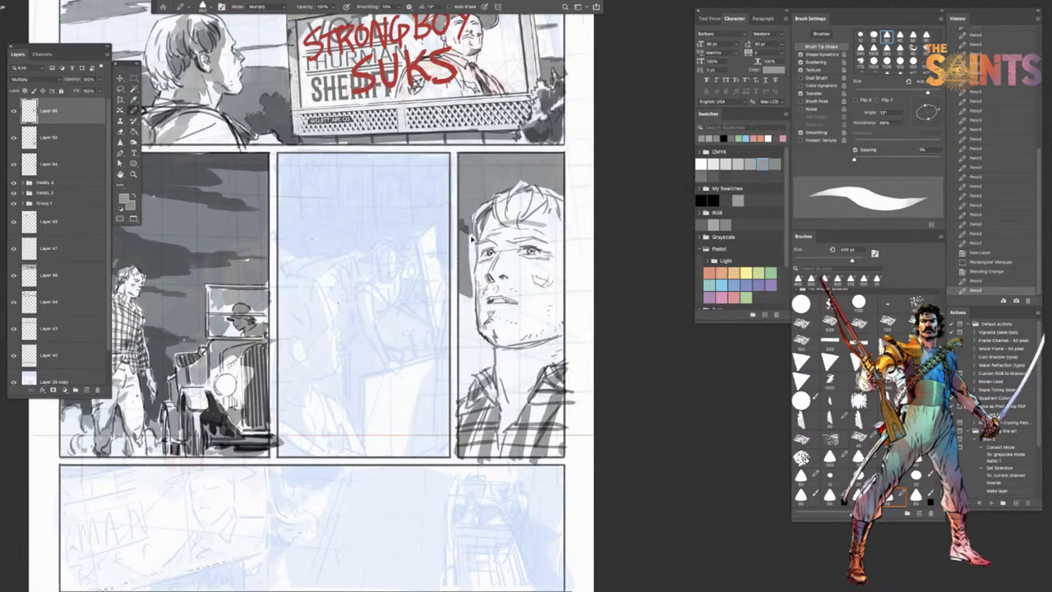
key(ctrl+z)
Step: Set the pencil's blend mode to Darken and fill the background beside the face down to the shoulders
click(271, 7)
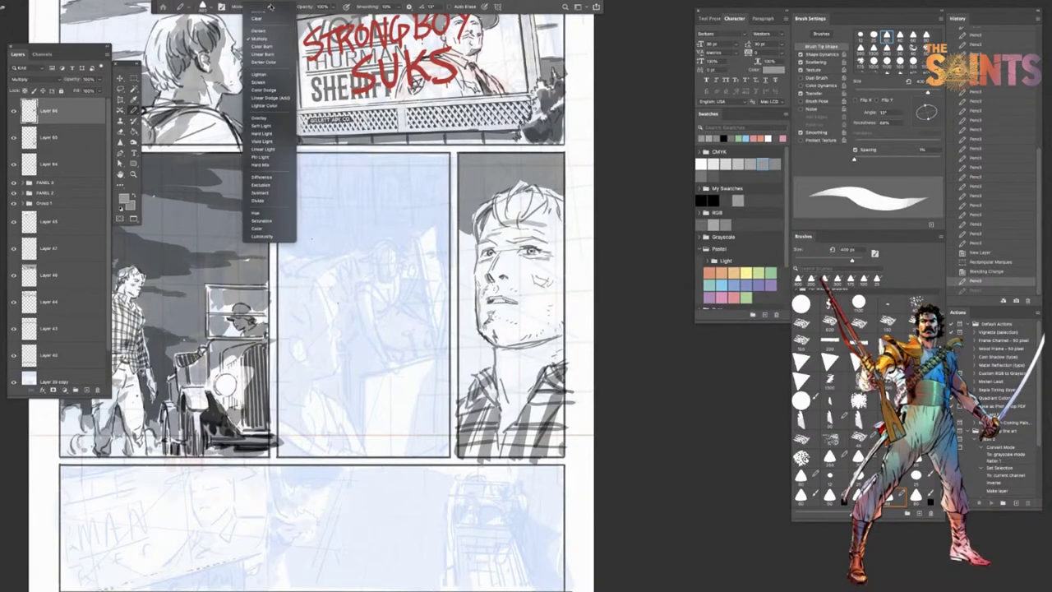
click(259, 31)
mouse_move(473, 279)
mouse_down()
mouse_move(460, 246)
mouse_move(467, 224)
mouse_move(469, 353)
mouse_move(461, 300)
mouse_move(480, 370)
mouse_move(463, 383)
mouse_move(464, 370)
mouse_up()
drag(465, 374, 475, 312)
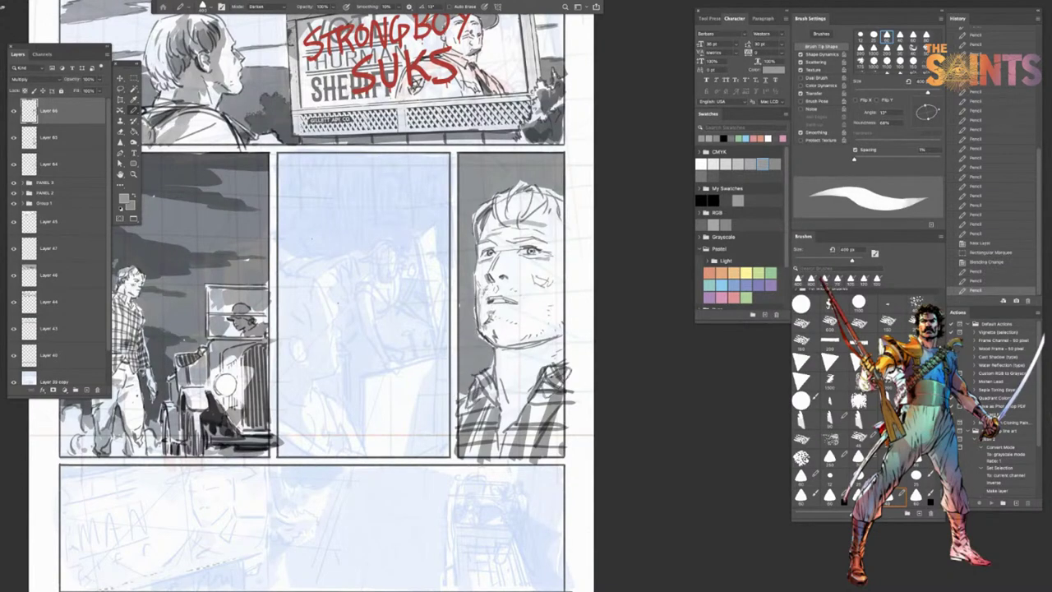
drag(550, 383, 567, 379)
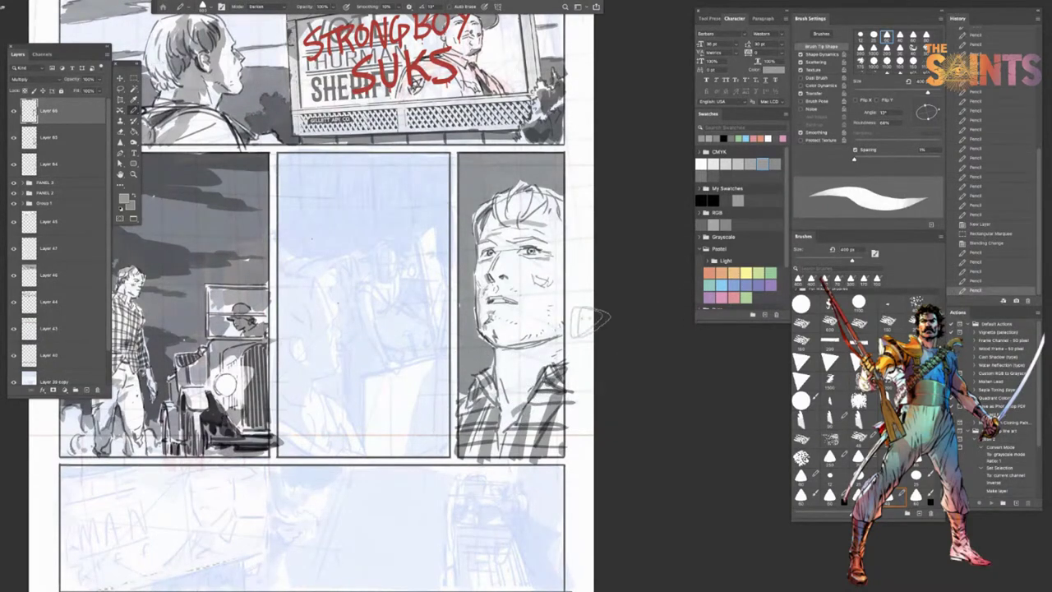
key(ctrl+z)
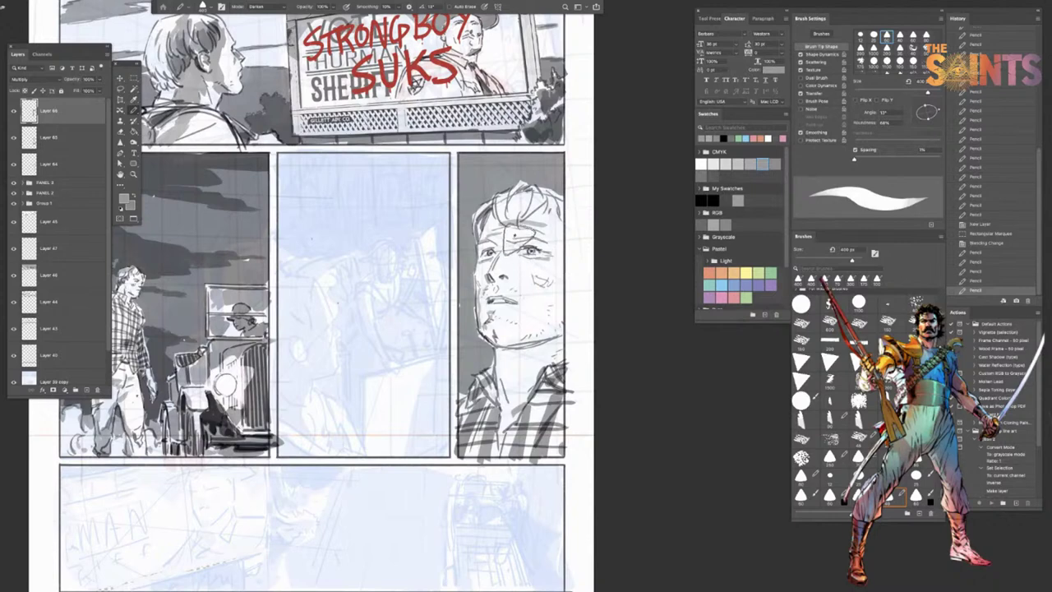
Step: Undo a forehead shadow stroke, reduce the pencil to 150 px, and add gray tone to the forehead and far-side hair
mouse_move(506, 238)
mouse_down()
mouse_move(558, 224)
mouse_move(530, 237)
mouse_up()
key(ctrl+z)
key(bracketleft)
key(bracketleft)
key(bracketleft)
key(bracketleft)
key(bracketleft)
key(bracketleft)
drag(527, 236, 541, 233)
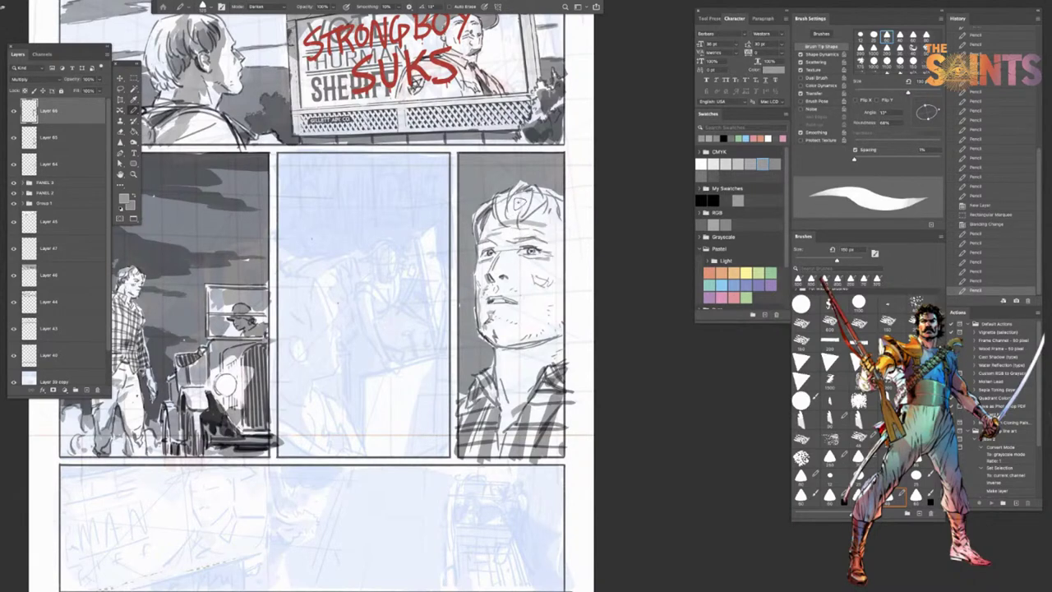
drag(528, 192, 550, 198)
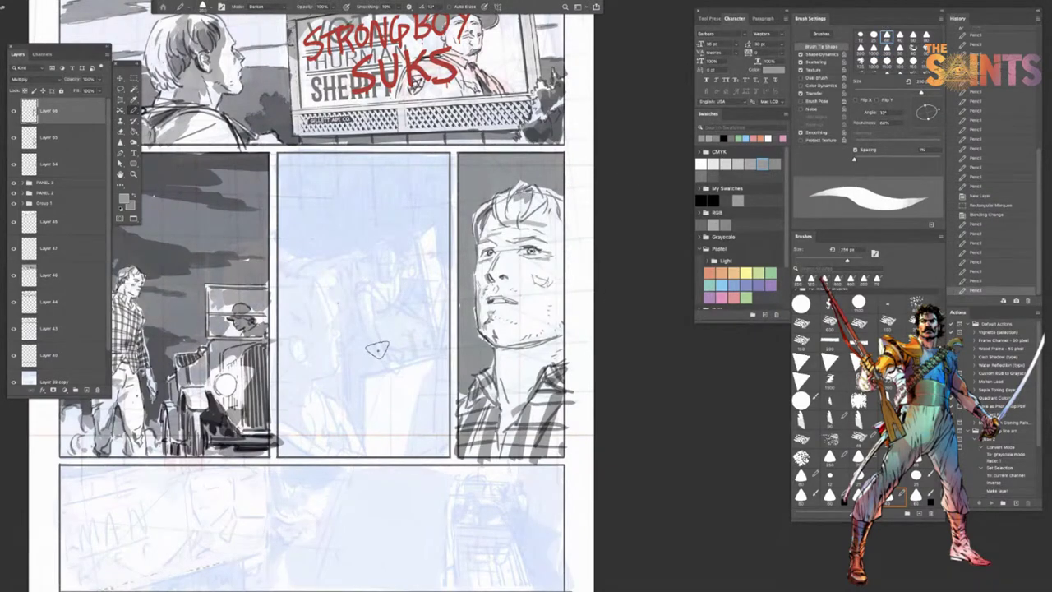
drag(555, 220, 572, 204)
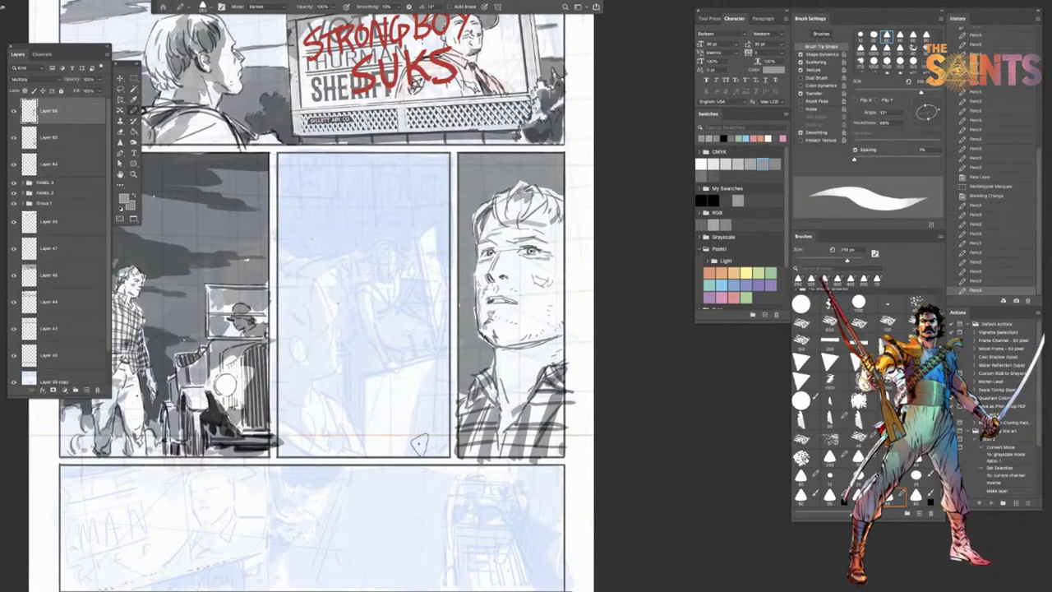
Step: Try gray tone across the cheek beside the nose and along the near jaw, and undo the strokes
mouse_move(533, 280)
mouse_down()
mouse_move(549, 294)
mouse_move(508, 307)
mouse_move(511, 292)
mouse_up()
key(ctrl+z)
key(ctrl+z)
key(ctrl+z)
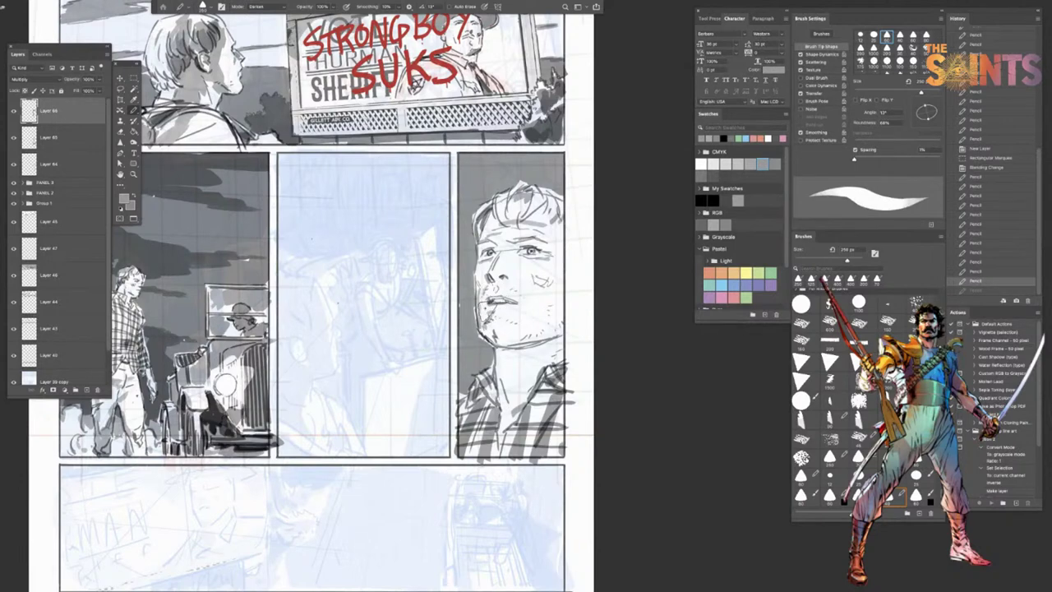
drag(481, 332, 488, 350)
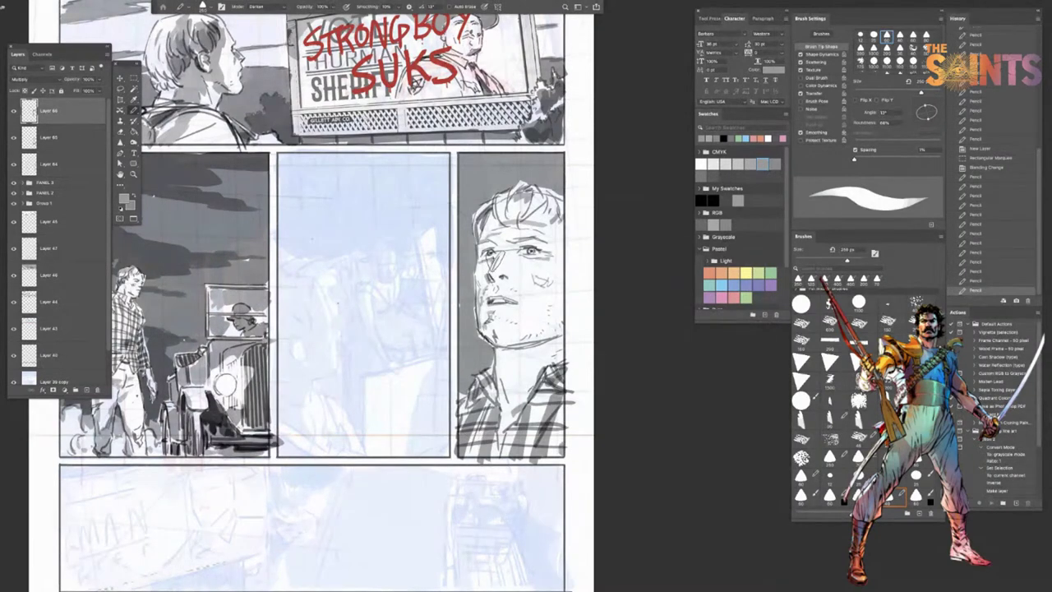
key(ctrl+z)
Step: Shade over the far brow, undoing and redoing the stroke to compare the face with and without it
drag(516, 232, 533, 247)
key(ctrl+z)
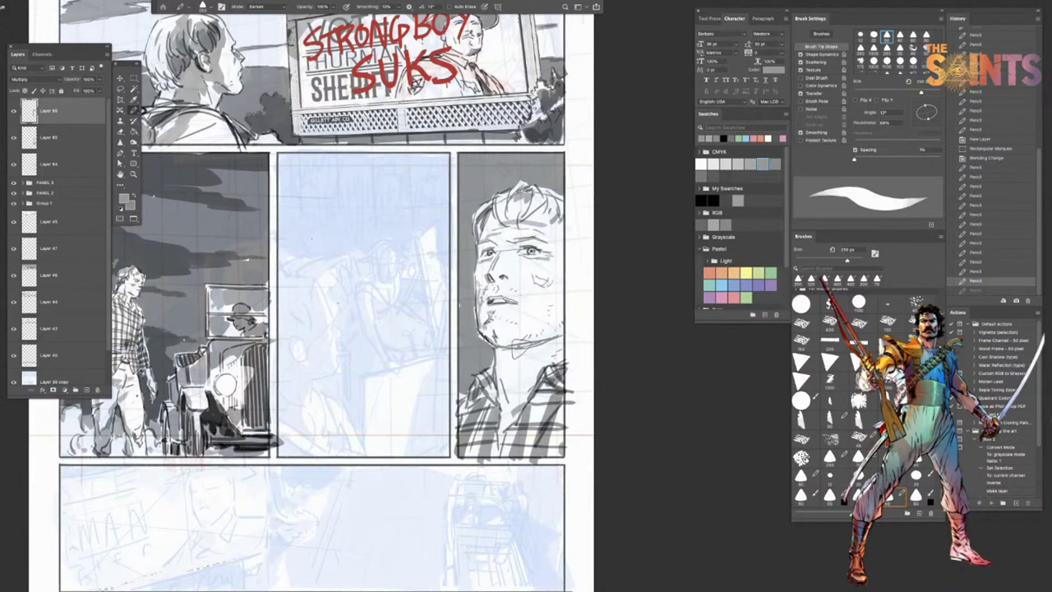
key(ctrl+shift+z)
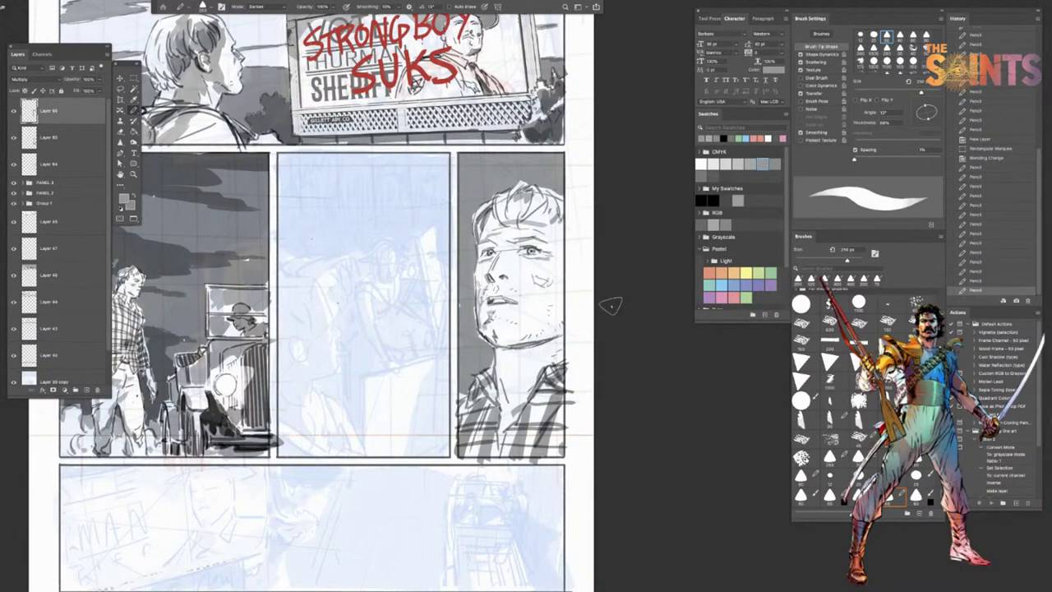
key(ctrl+z)
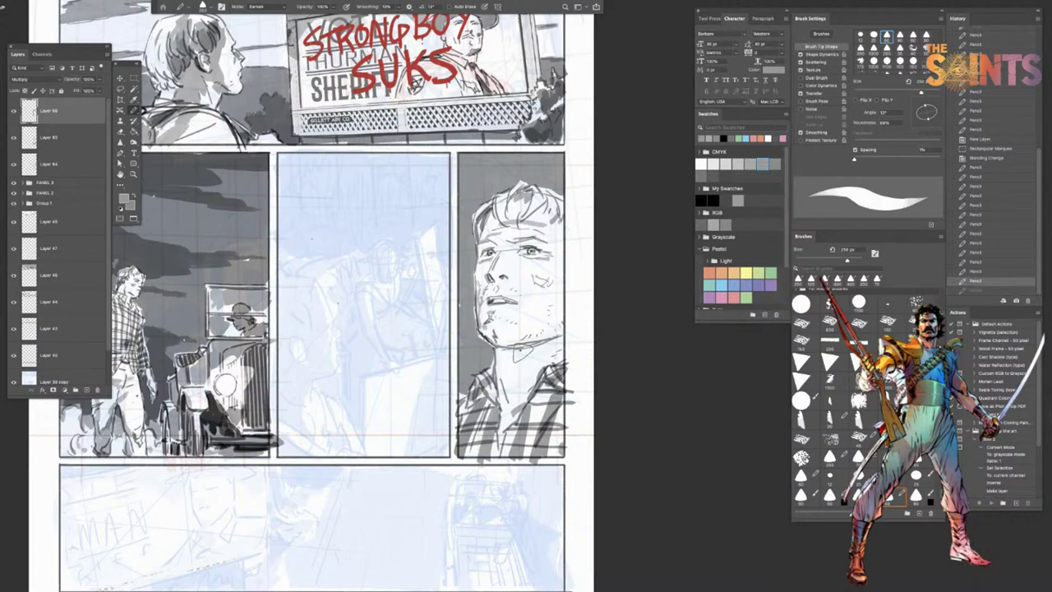
key(ctrl+shift+z)
Step: Try a gray tone stroke on the neck inside the shirt collar, and undo it
mouse_move(502, 396)
mouse_down()
mouse_move(512, 414)
mouse_move(503, 378)
mouse_move(497, 414)
mouse_up()
key(ctrl+z)
key(ctrl+z)
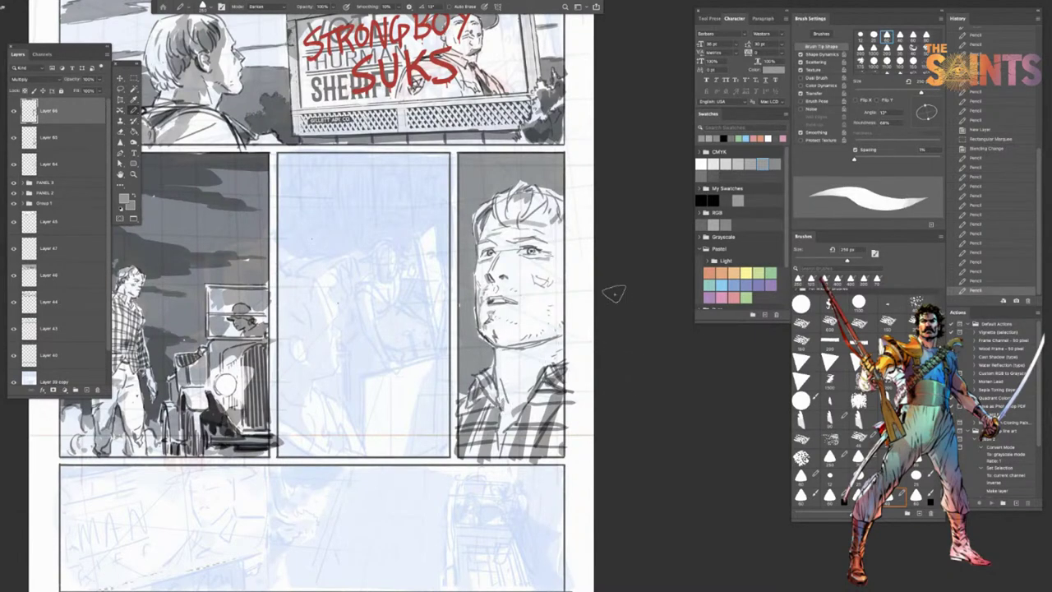
Step: Select the gray background behind the close-up head and add a new layer set to Multiply
key(w)
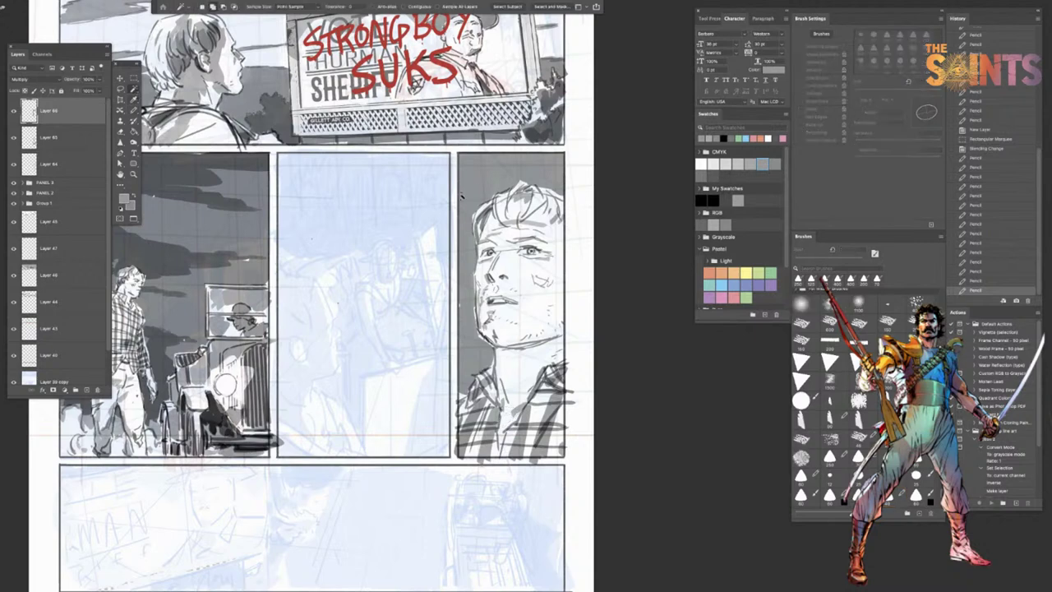
click(487, 183)
key(ctrl+d)
click(497, 182)
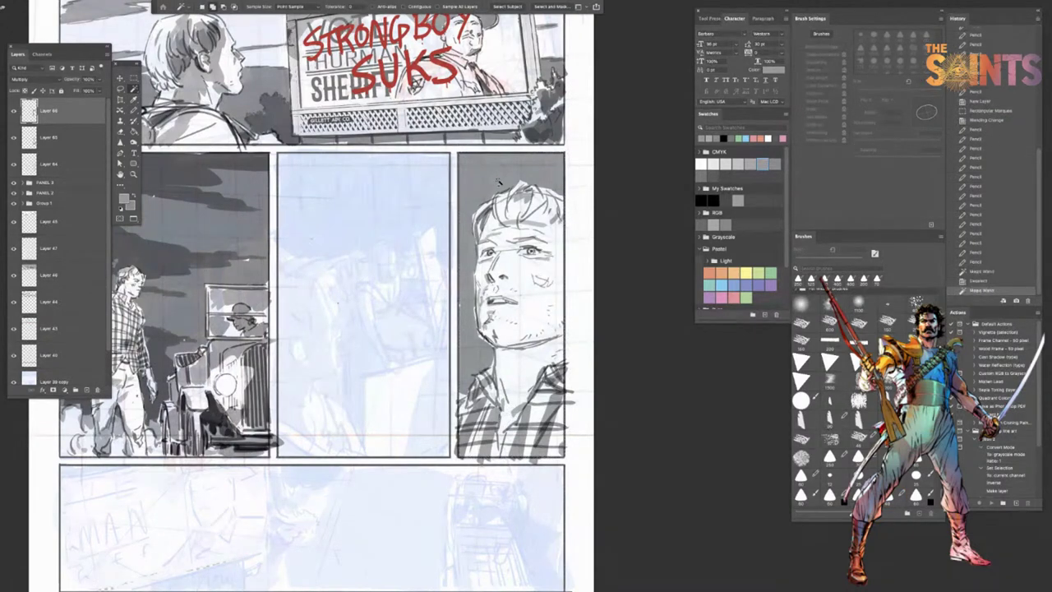
key(b)
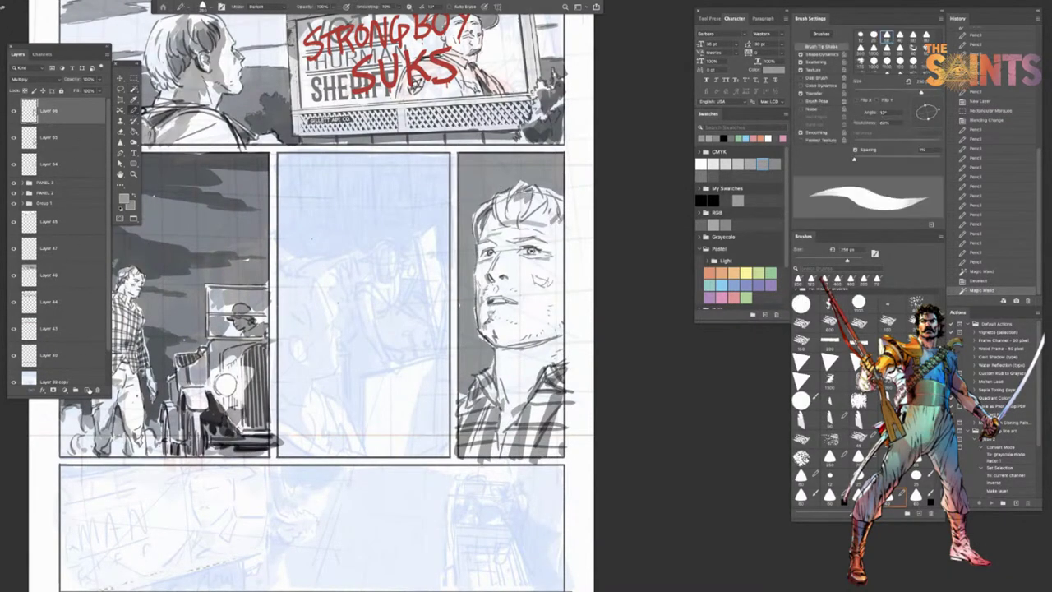
click(87, 390)
click(29, 79)
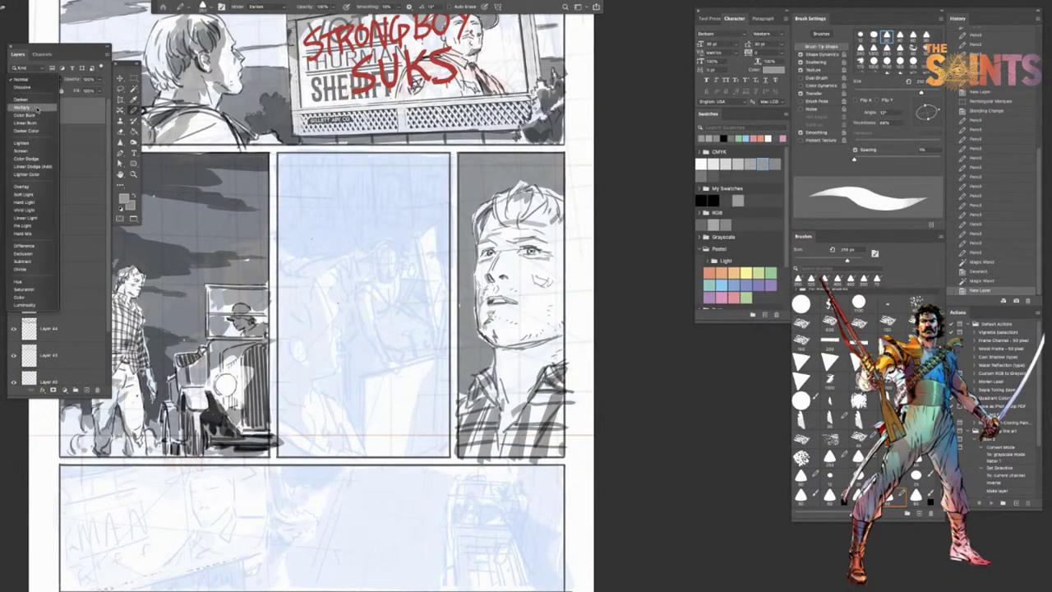
click(36, 110)
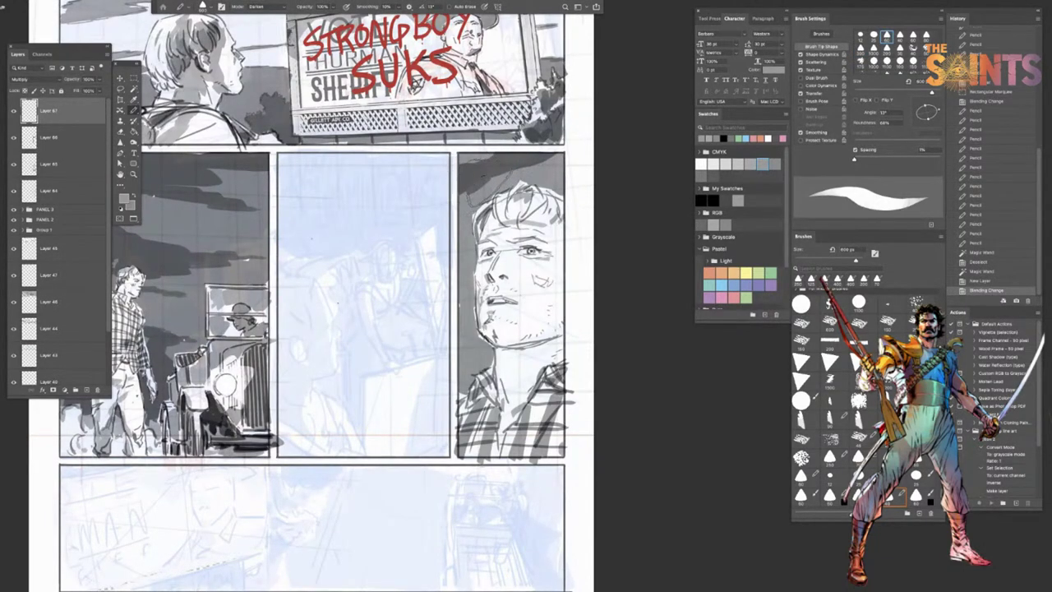
Step: Paint darker gray cloud shapes into the background around the close-up head, erasing bits of their edges
drag(485, 189, 511, 177)
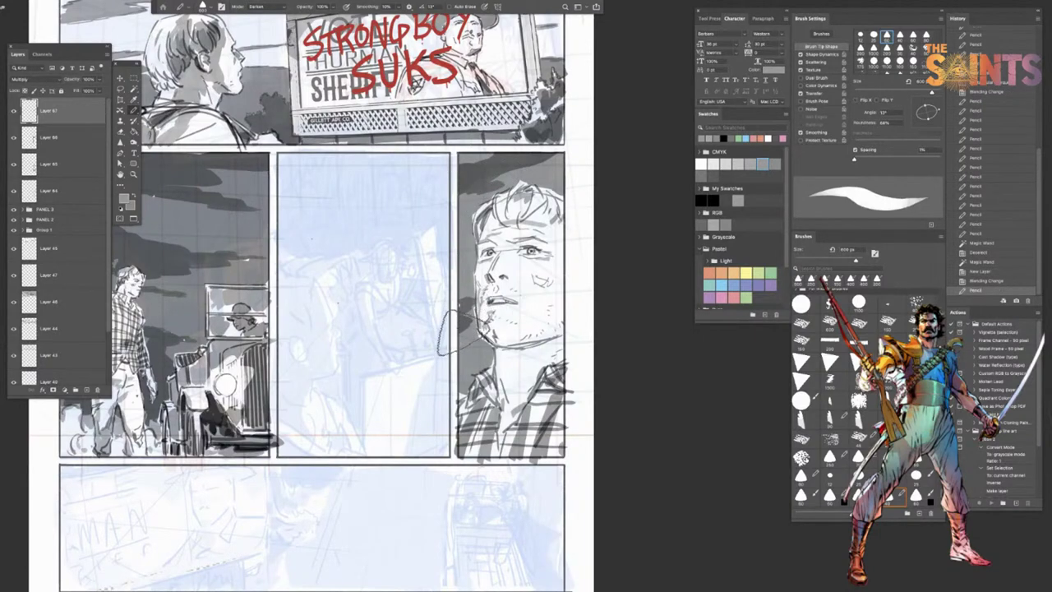
mouse_move(448, 349)
mouse_down()
mouse_move(484, 361)
mouse_move(476, 370)
mouse_move(526, 343)
mouse_up()
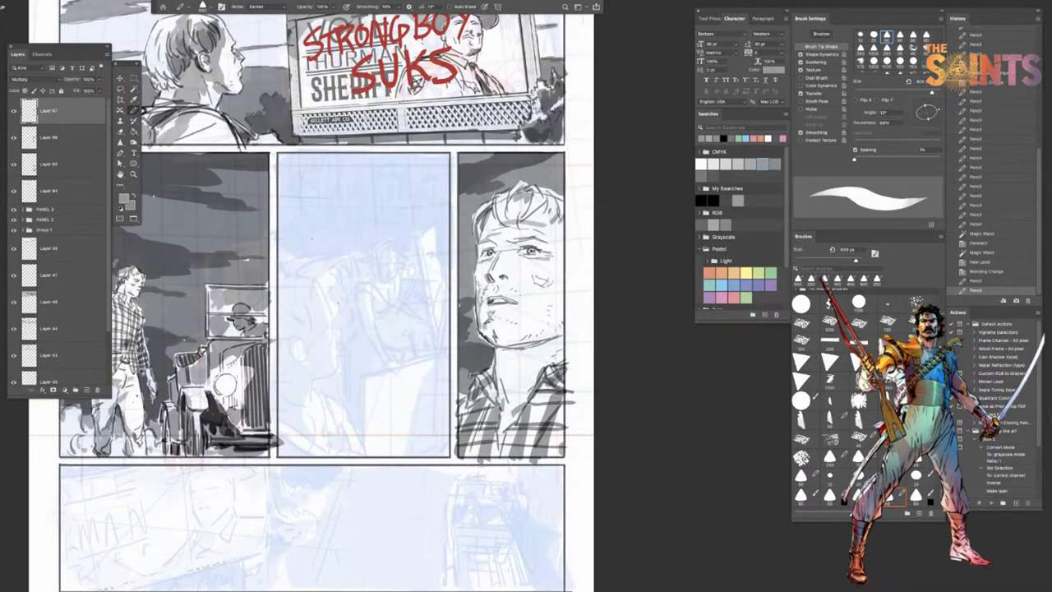
key(e)
drag(466, 378, 476, 372)
click(465, 368)
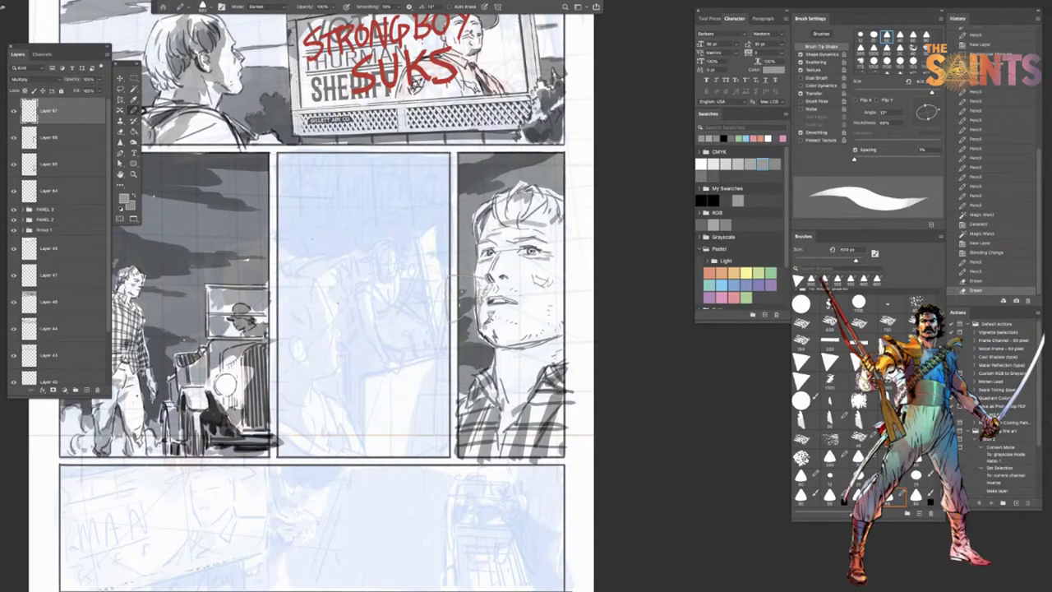
drag(498, 276, 511, 269)
mouse_move(465, 294)
mouse_down()
mouse_move(458, 303)
mouse_move(465, 283)
mouse_up()
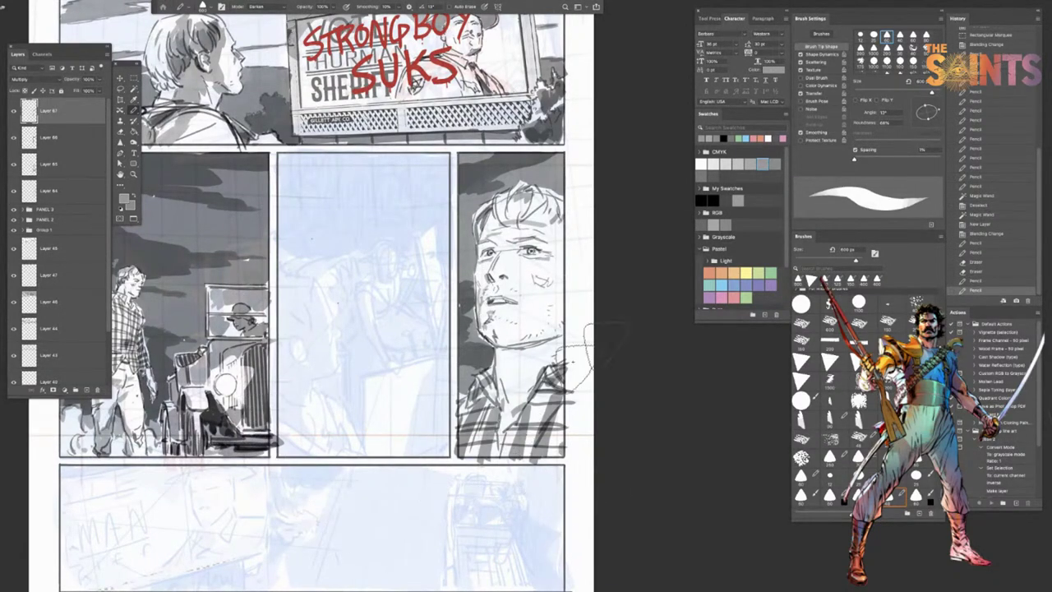
Step: Brush a lighter gray tone over the plaid shirt in the close-up panel
click(741, 164)
mouse_move(479, 409)
mouse_down()
mouse_move(470, 423)
mouse_move(491, 399)
mouse_move(487, 448)
mouse_move(506, 384)
mouse_move(473, 448)
mouse_move(576, 378)
mouse_move(549, 411)
mouse_move(564, 406)
mouse_up()
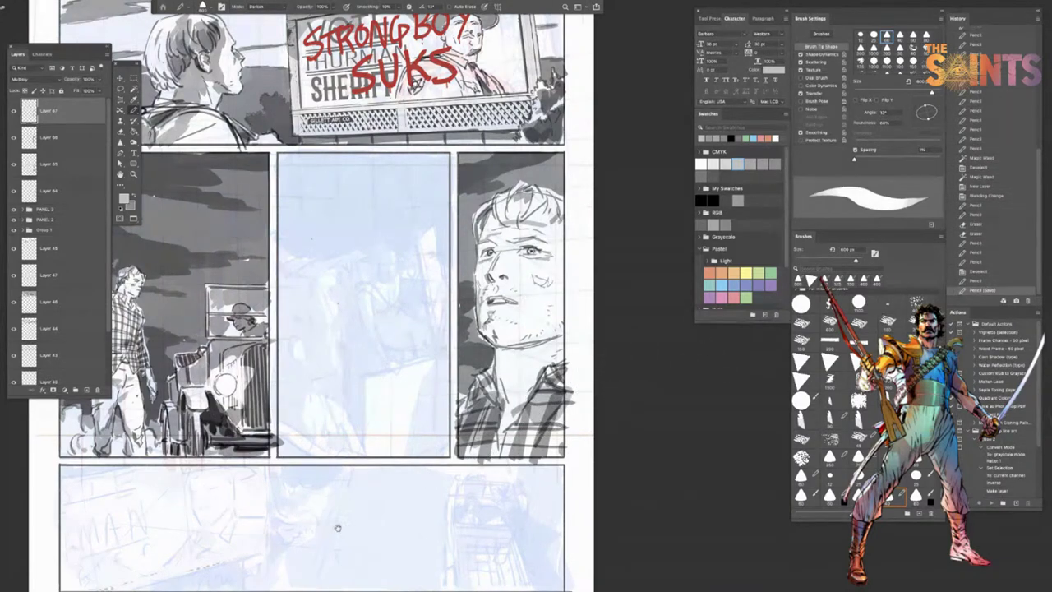
drag(337, 527, 358, 517)
Step: Add pale gray shading around the nose and eyes of the close-up face, undoing unwanted strokes
click(728, 164)
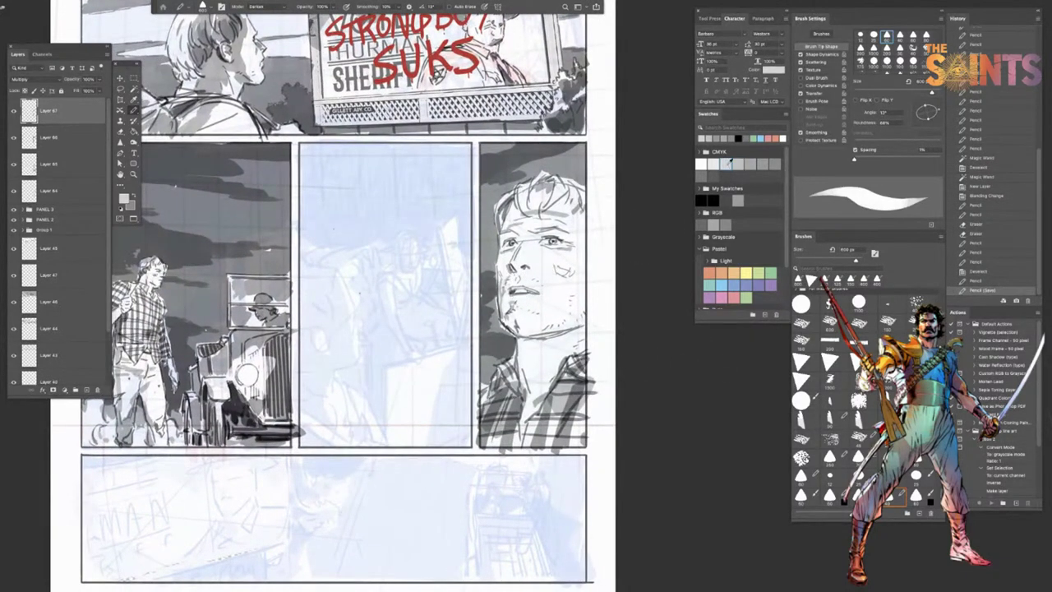
mouse_move(515, 284)
mouse_down()
mouse_move(492, 266)
mouse_move(522, 302)
mouse_move(510, 258)
mouse_move(523, 245)
mouse_move(564, 255)
mouse_up()
key(super+z)
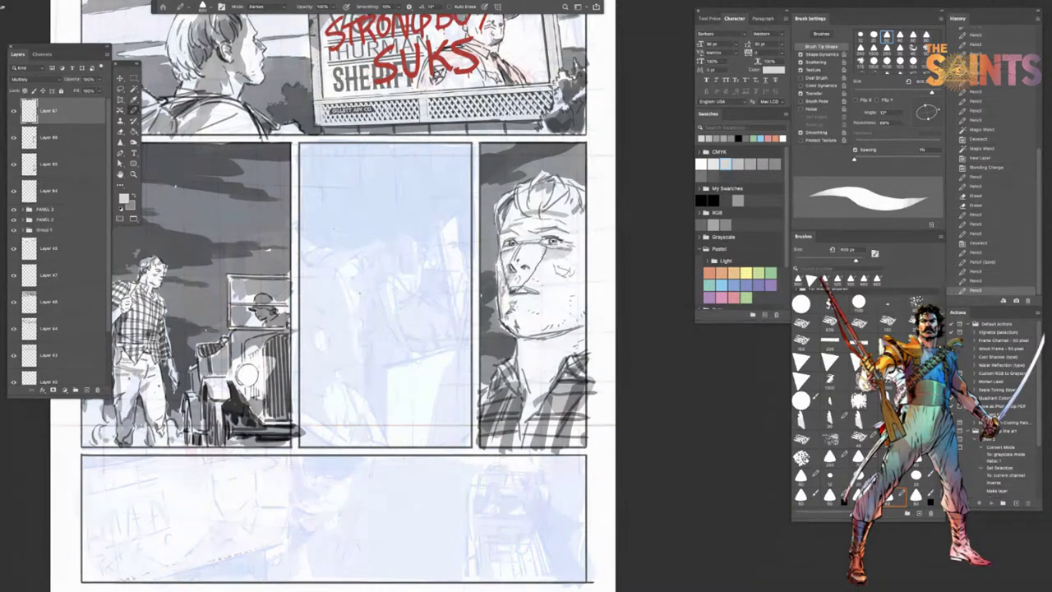
mouse_move(534, 258)
mouse_down()
mouse_move(587, 248)
mouse_move(527, 262)
mouse_move(526, 252)
mouse_up()
key(super+z)
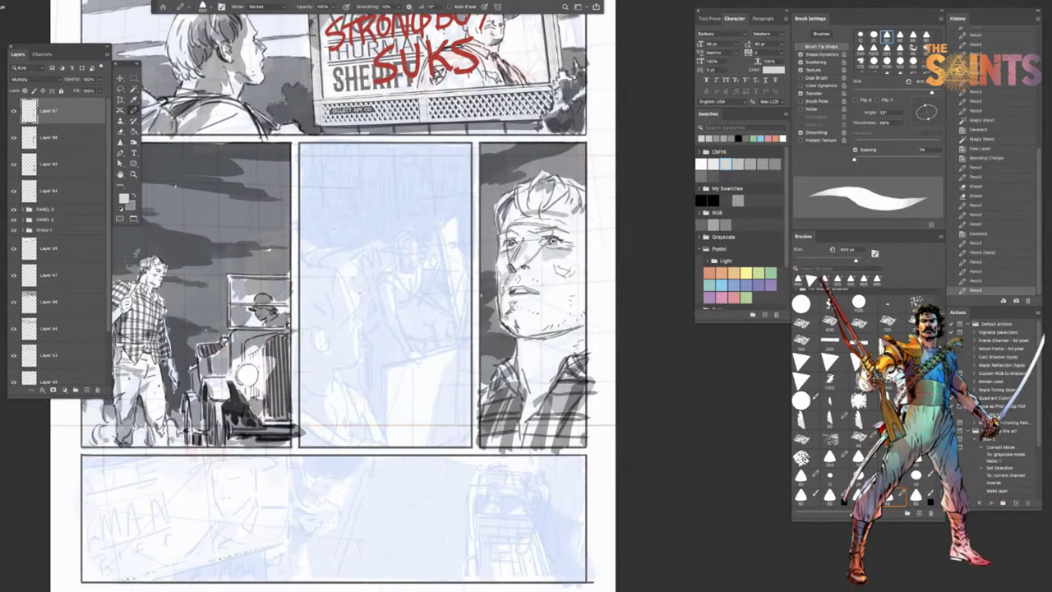
key(super+z)
Step: Shade the forehead, mouth area, chin and neck of the close-up figure in pale gray
mouse_move(530, 202)
mouse_down()
mouse_move(529, 219)
mouse_move(549, 194)
mouse_up()
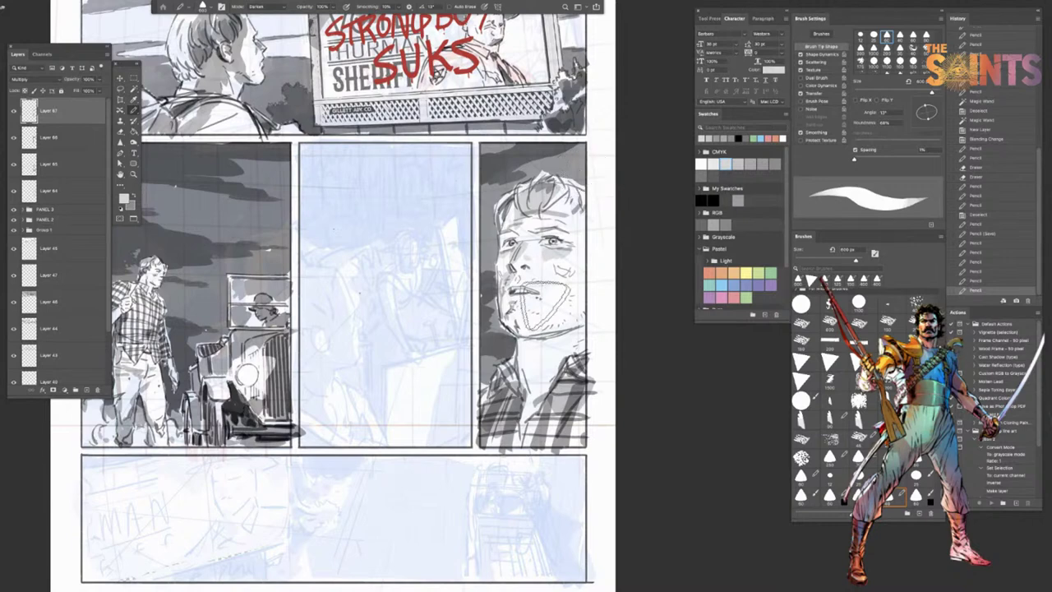
key(super+z)
mouse_move(531, 319)
mouse_down()
mouse_move(563, 299)
mouse_move(530, 316)
mouse_move(544, 285)
mouse_up()
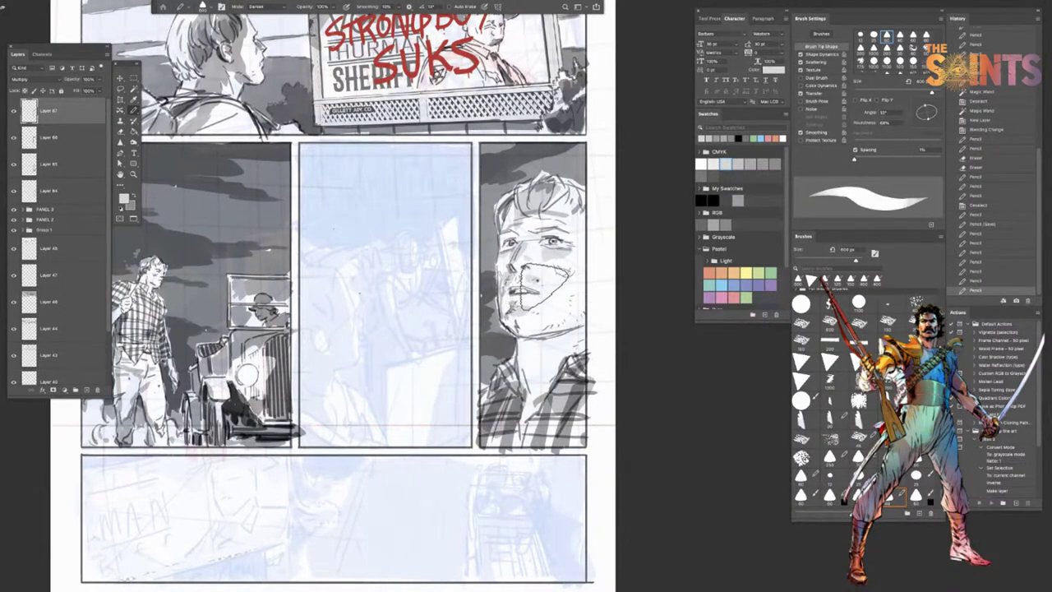
mouse_move(559, 336)
mouse_down()
mouse_move(550, 340)
mouse_move(600, 317)
mouse_up()
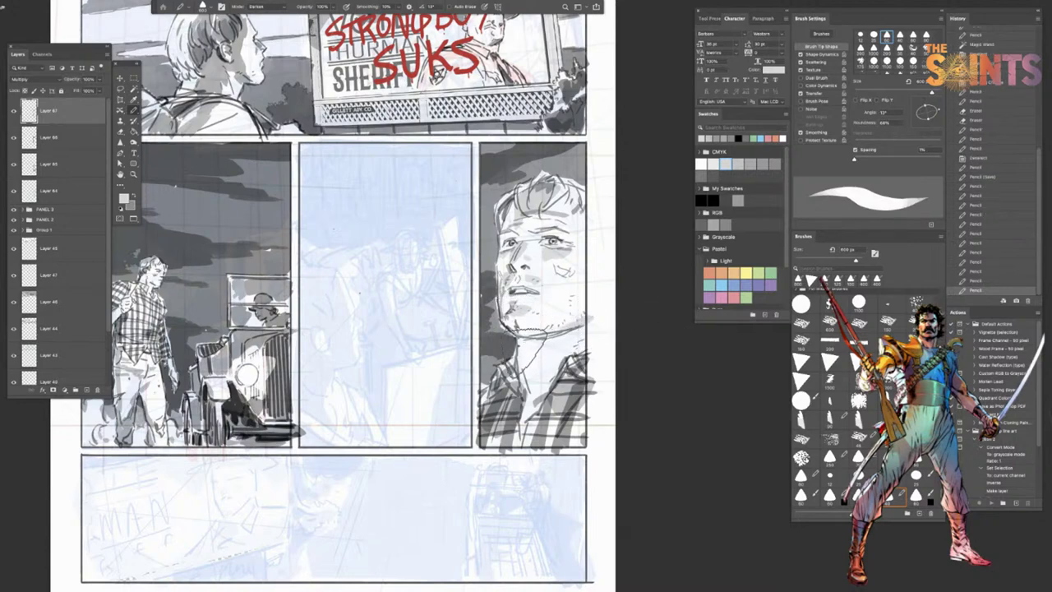
drag(530, 355, 529, 393)
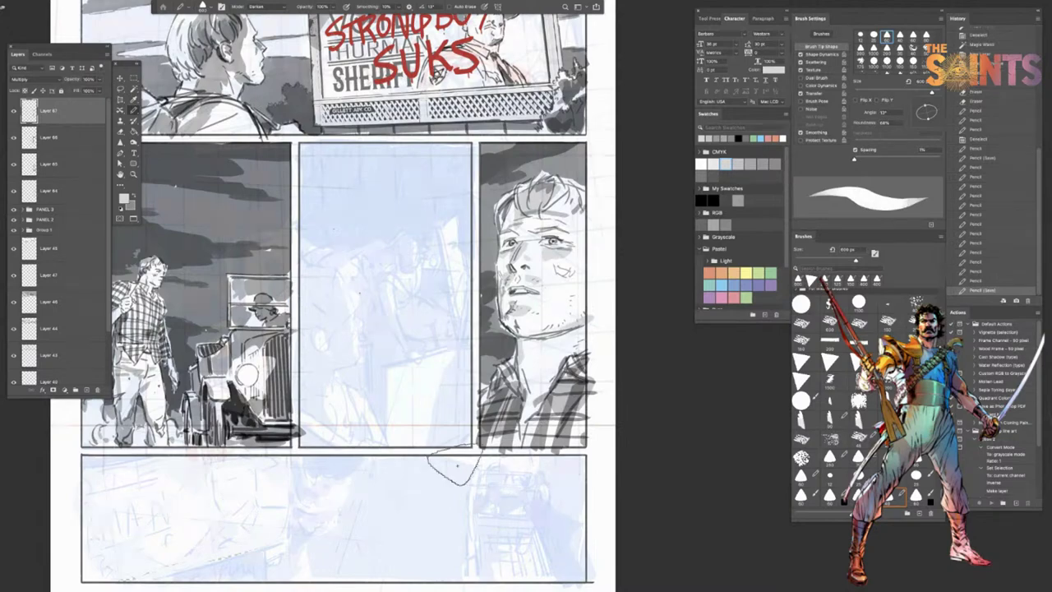
Step: Create a new layer and set up a 15 px white pencil, trying a few fine strokes
key(super+plus)
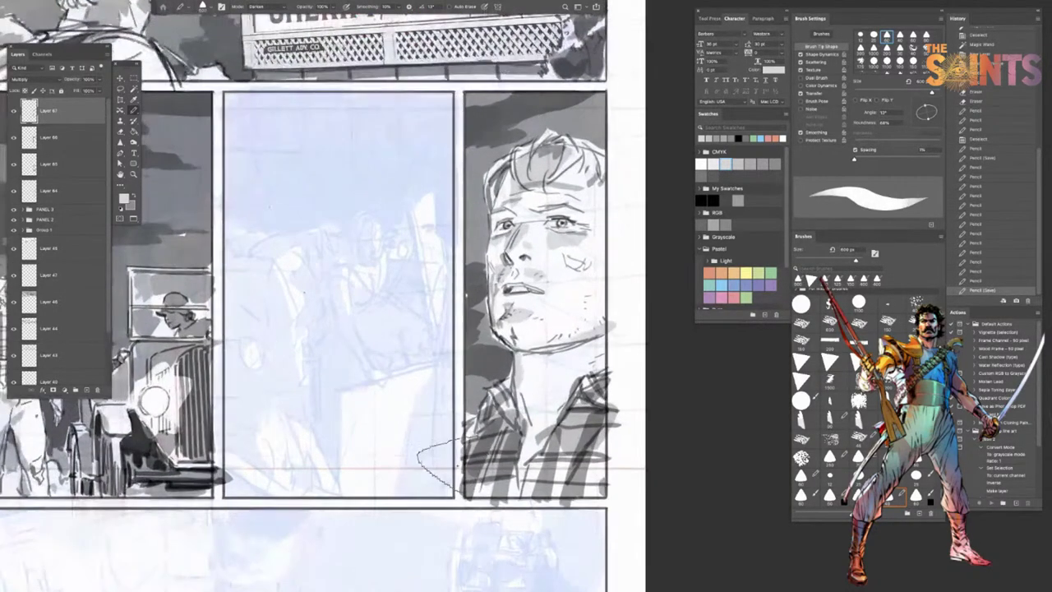
click(87, 390)
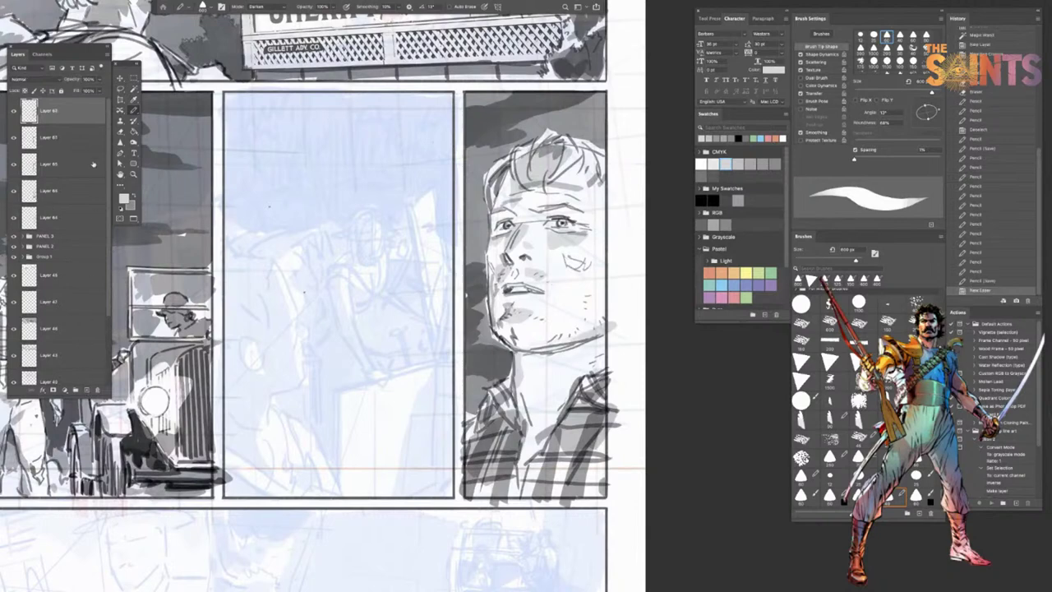
key(x)
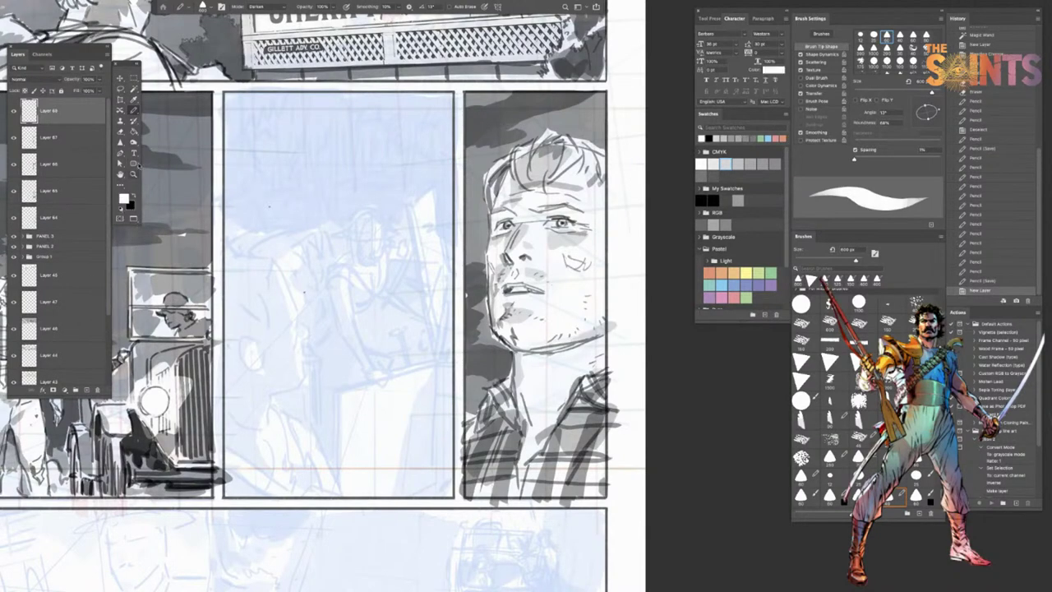
key(bracketleft)
key(bracketleft)
key(bracketleft)
key(bracketleft)
key(bracketleft)
key(bracketleft)
key(bracketleft)
key(bracketleft)
key(bracketleft)
key(bracketleft)
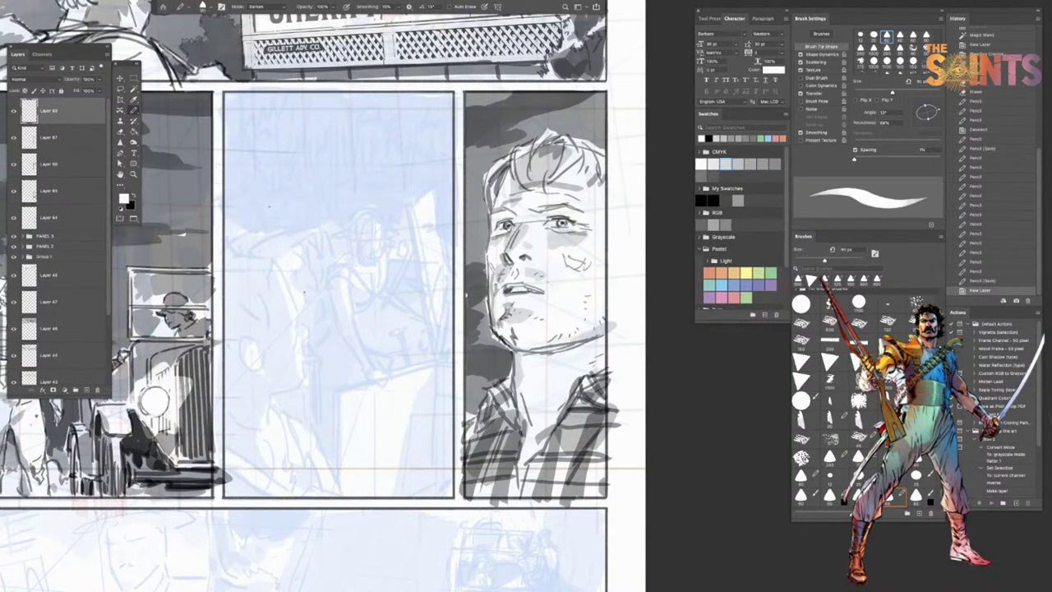
key(bracketleft)
key(bracketleft)
key(bracketleft)
key(bracketleft)
key(bracketleft)
key(bracketleft)
key(bracketleft)
key(bracketleft)
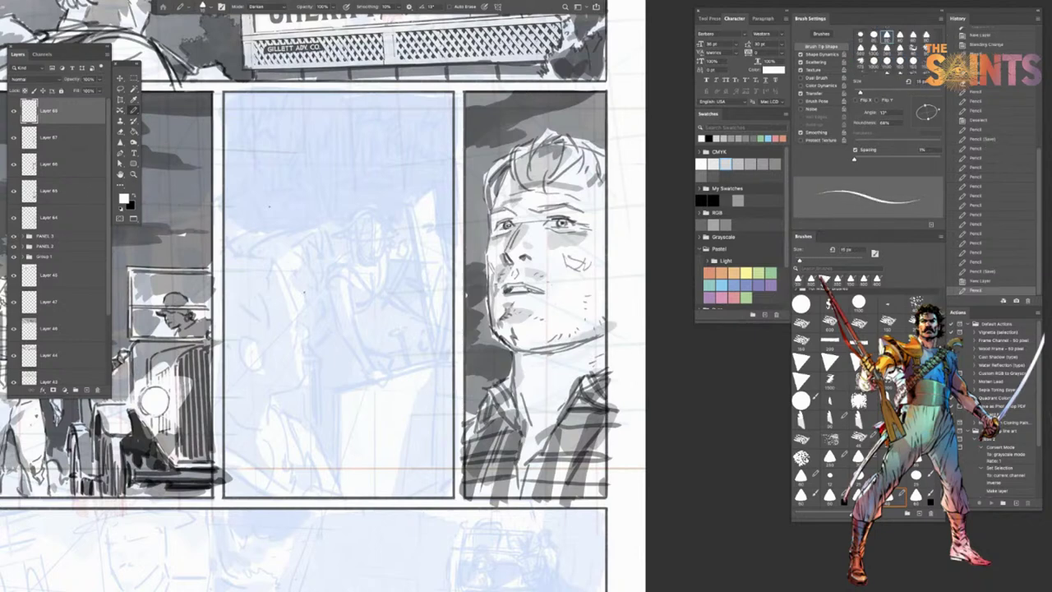
drag(355, 223, 371, 240)
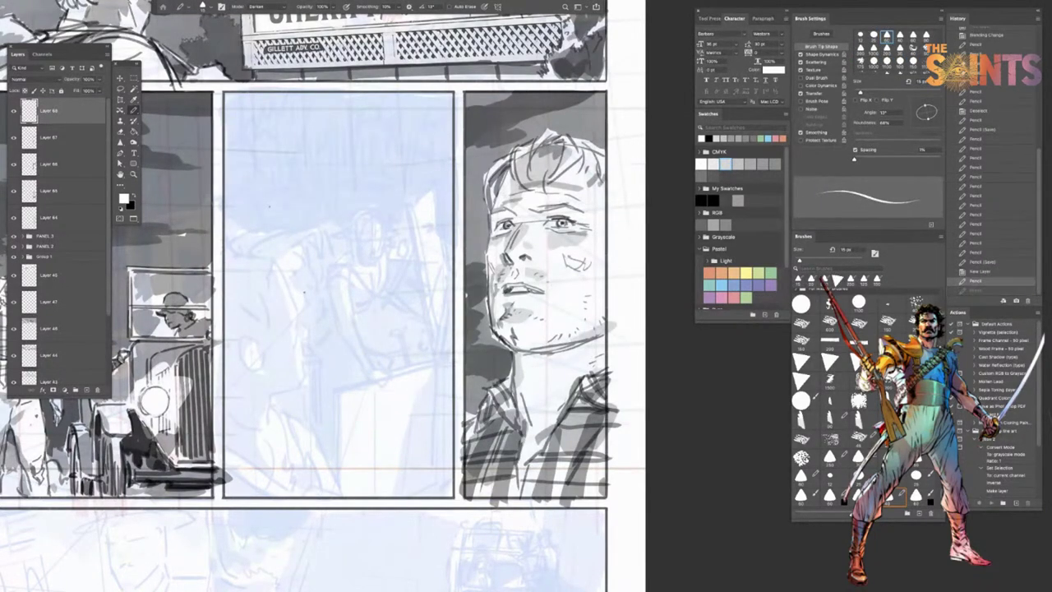
drag(341, 262, 352, 288)
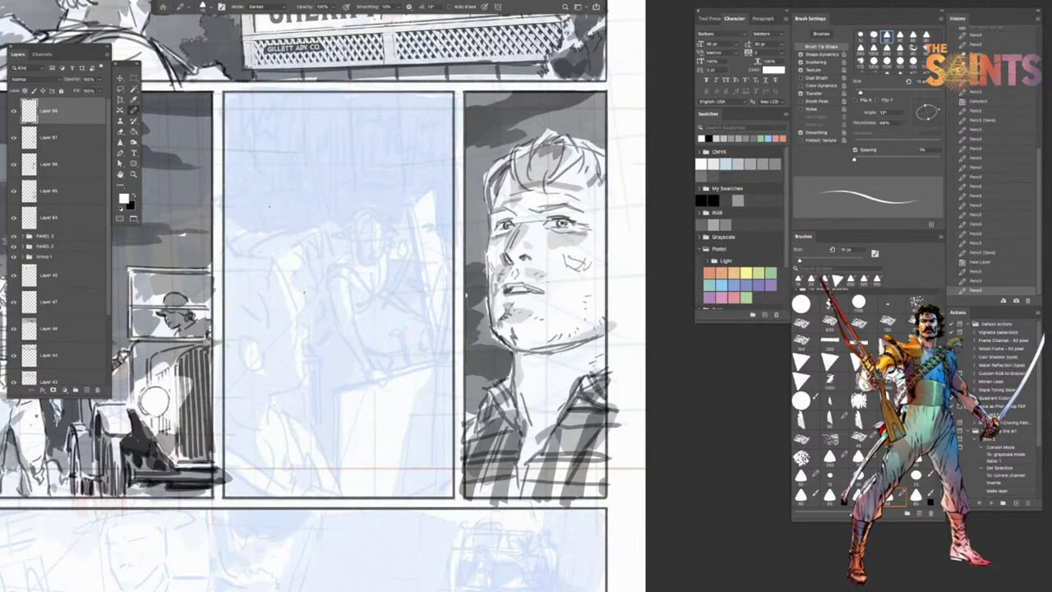
Step: Enlarge the close-up face panel and switch the drawing color to mid gray
click(616, 173)
key(Tab)
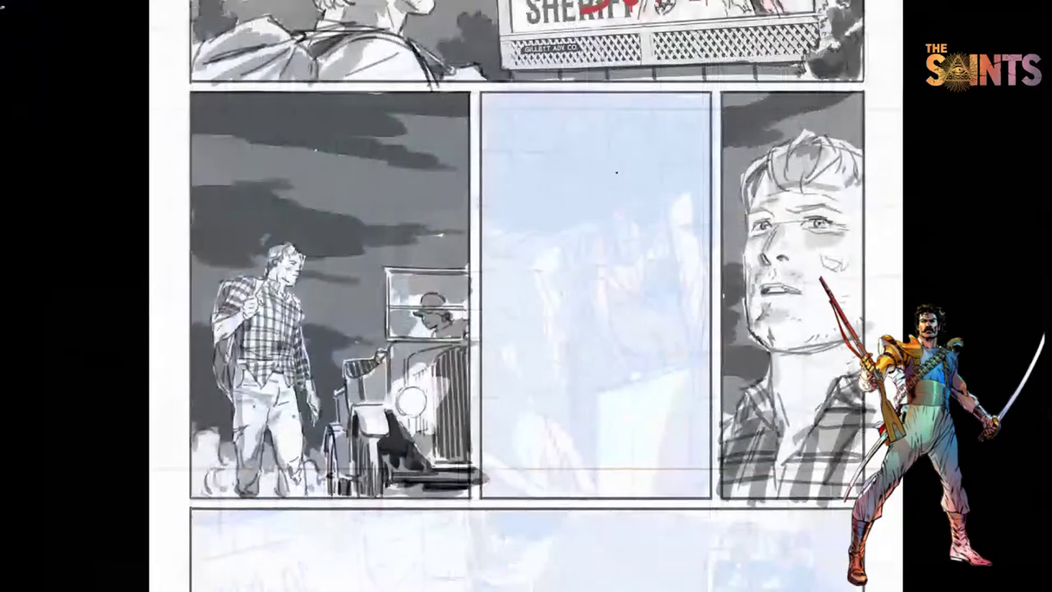
key(ctrl+plus)
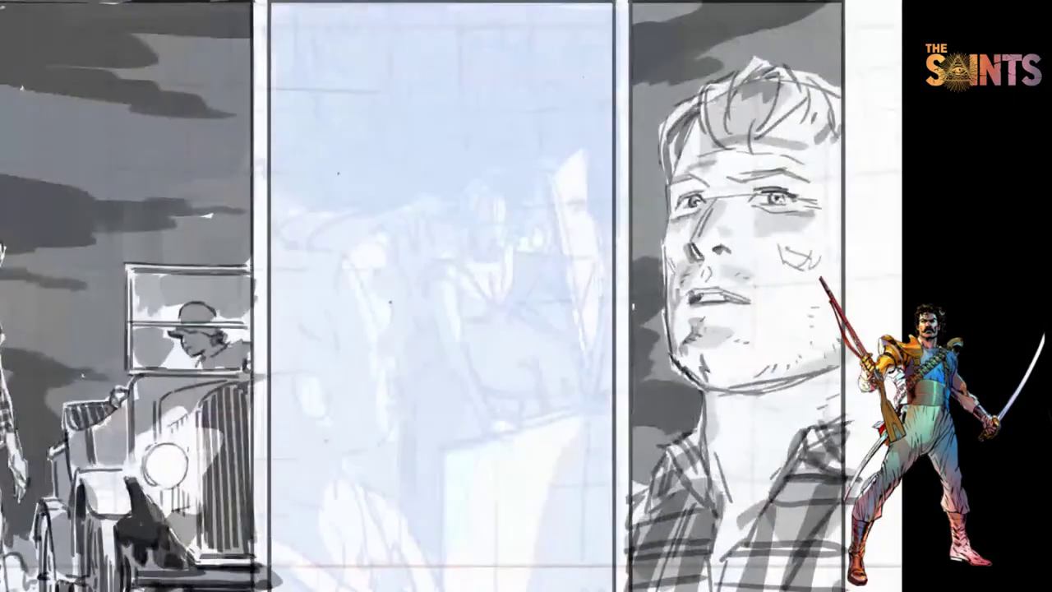
drag(443, 386, 294, 404)
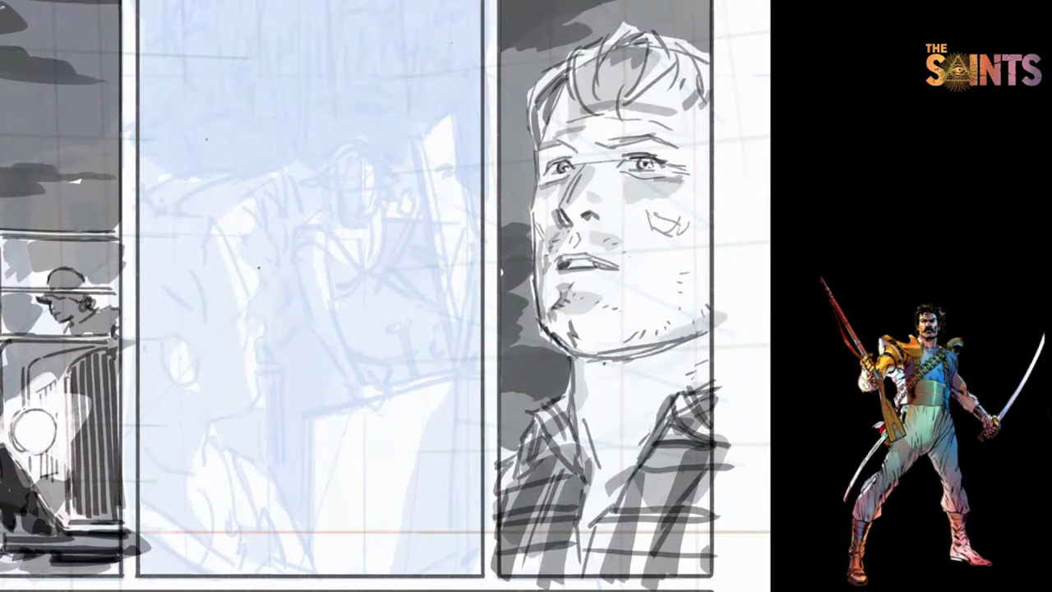
key(f)
key(f)
drag(591, 383, 375, 322)
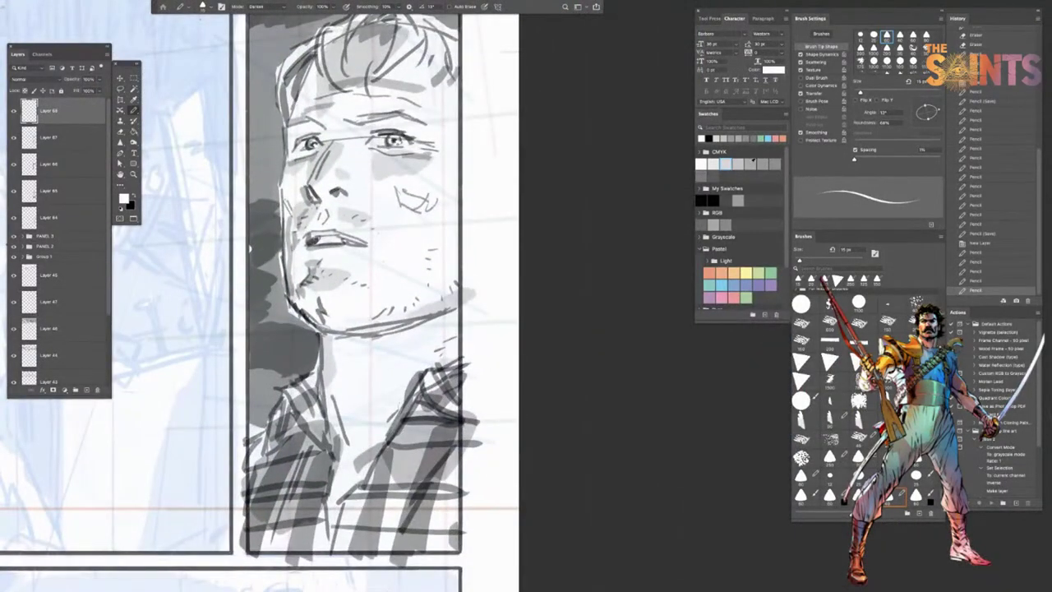
click(759, 161)
Step: Try fine gray strokes on the cheek below the small cheek mark, and undo them
mouse_move(427, 227)
mouse_down()
mouse_move(408, 247)
mouse_move(427, 237)
mouse_up()
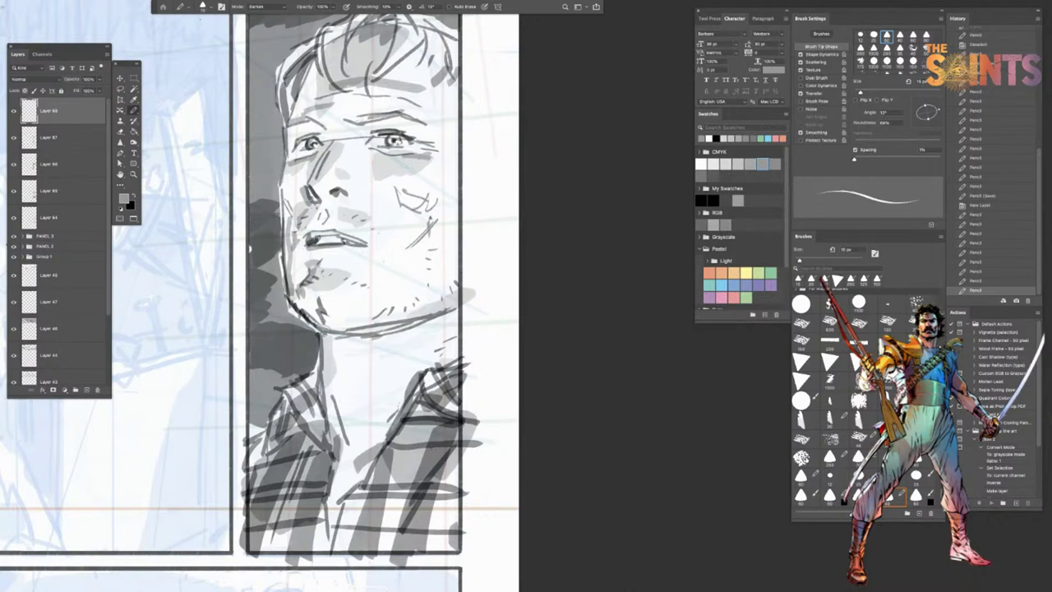
key(ctrl+z)
key(ctrl+z)
key(ctrl+z)
key(ctrl+z)
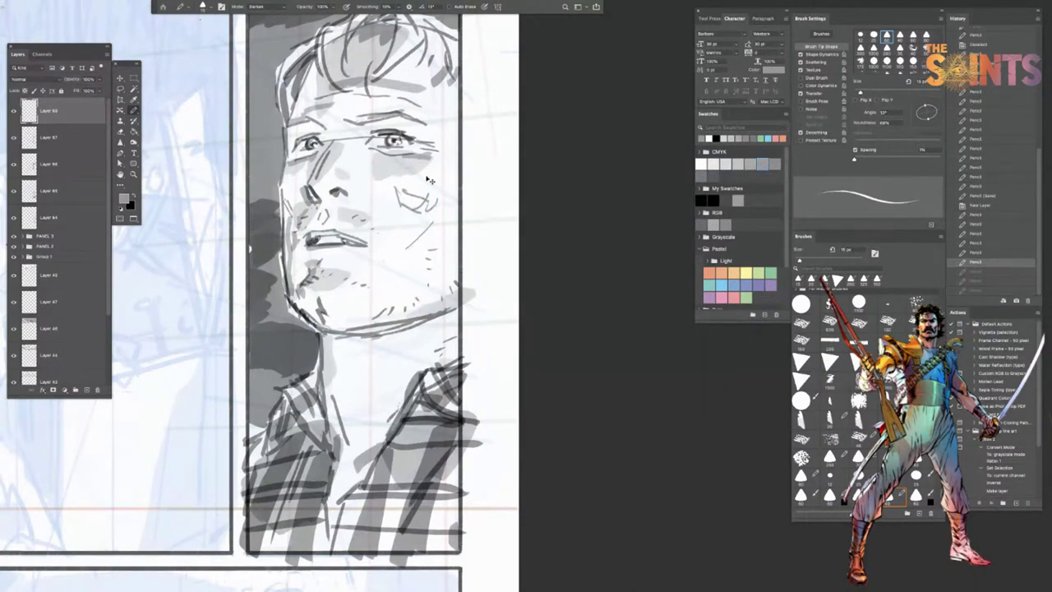
Step: Draw fine gray lines from the outer eye down the cheek, undoing trial strokes near the temple and nose
mouse_move(439, 166)
mouse_down()
mouse_move(421, 196)
mouse_move(442, 190)
mouse_up()
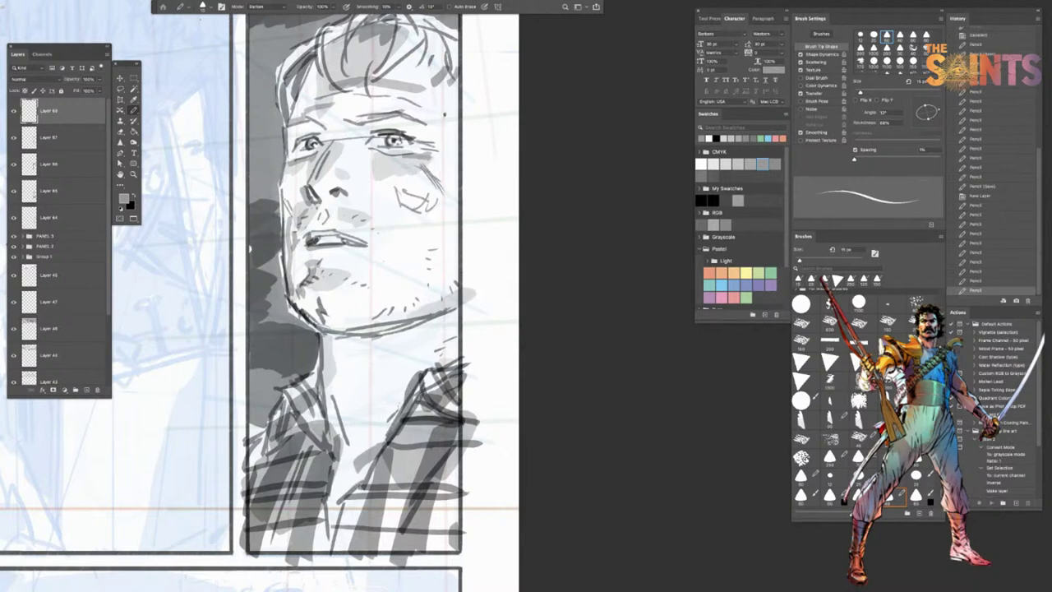
click(445, 113)
drag(441, 162, 449, 170)
key(super+z)
drag(323, 157, 343, 167)
key(super+z)
key(ctrl+z)
key(ctrl+z)
key(ctrl+z)
key(ctrl+z)
key(ctrl+z)
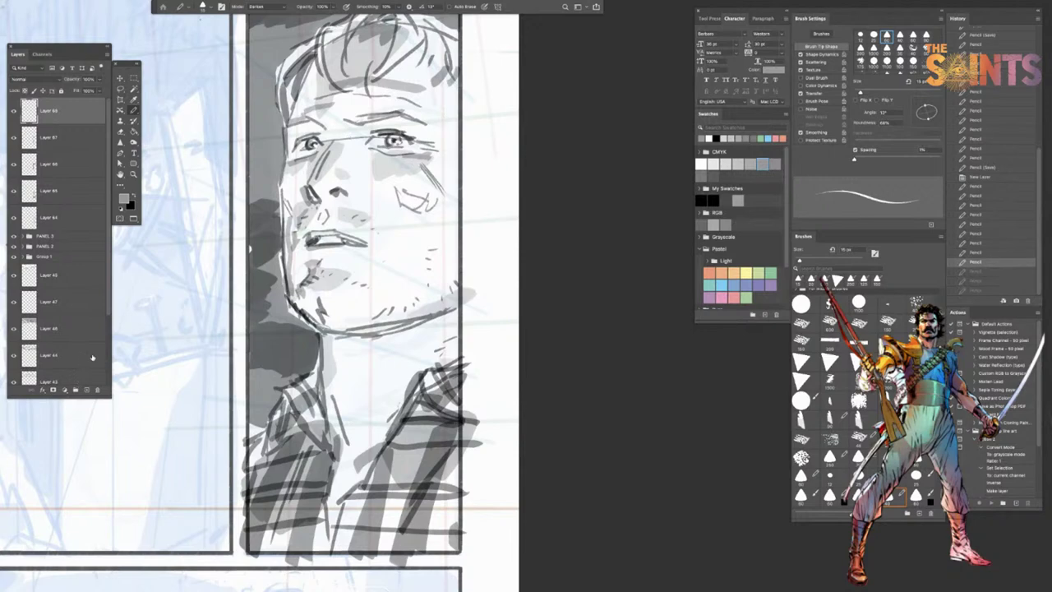
Step: Make Layer 66 active and change the pencil's blending mode to Multiply
click(77, 144)
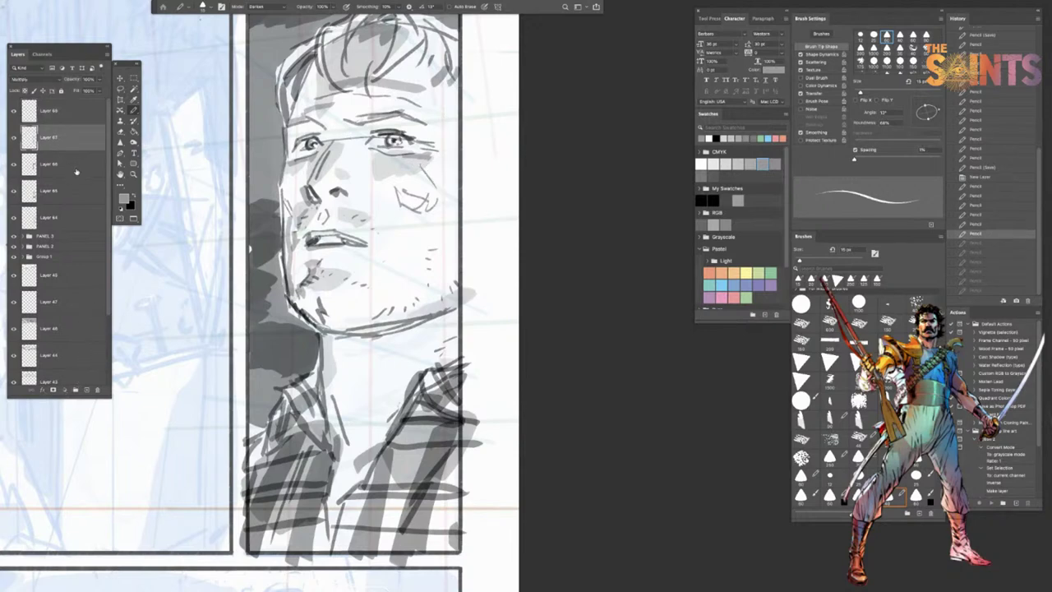
click(76, 170)
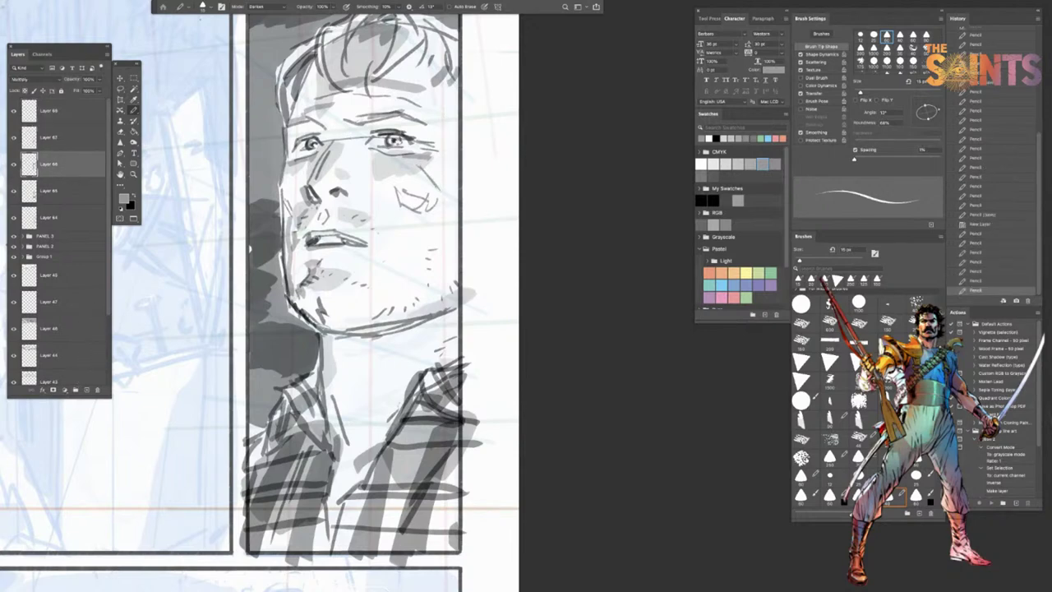
click(258, 7)
click(260, 51)
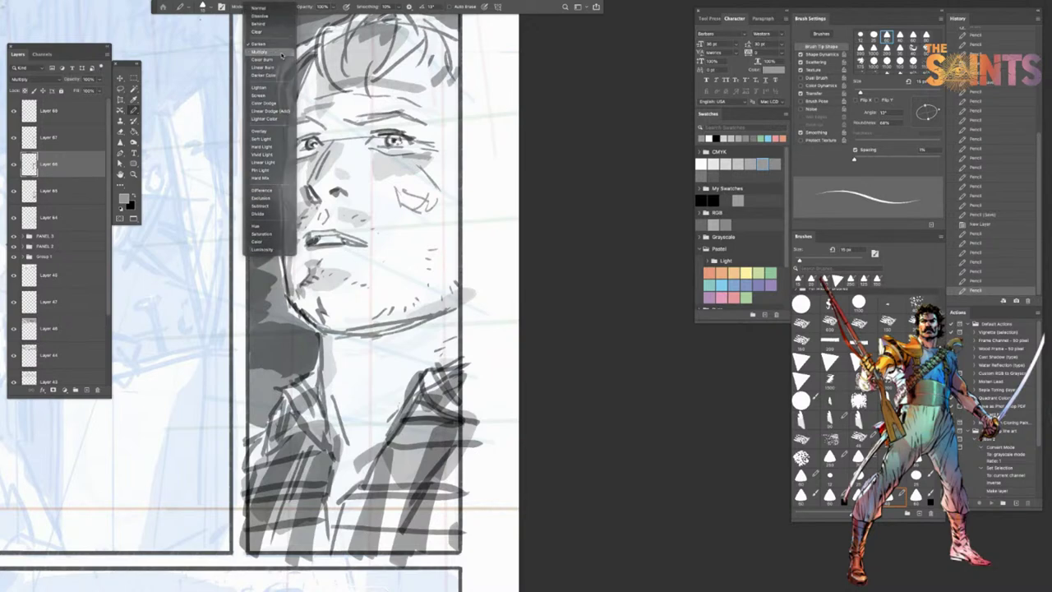
Step: Add small gray marks and freckle-like dots on the nose bridge, temple, cheek and neck, undoing misplaced strokes and changing the pencil size
mouse_move(429, 172)
mouse_down()
mouse_move(447, 195)
mouse_move(450, 182)
mouse_up()
key(super+z)
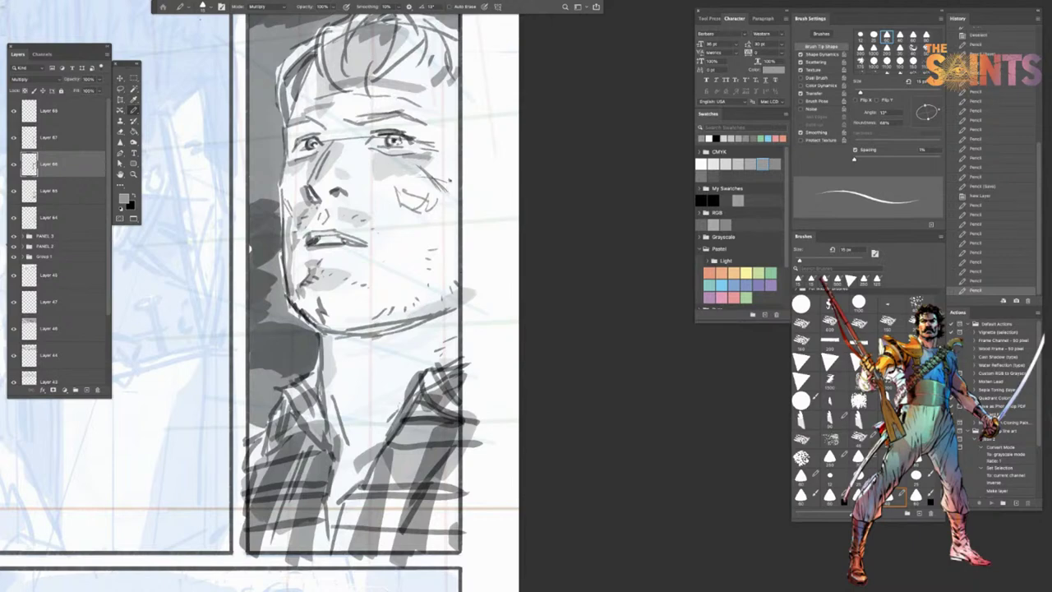
drag(325, 160, 346, 158)
drag(403, 260, 395, 293)
mouse_move(435, 223)
mouse_down()
mouse_move(378, 233)
mouse_move(391, 210)
mouse_up()
drag(395, 207, 374, 233)
drag(354, 153, 356, 155)
click(437, 102)
drag(437, 104, 439, 113)
click(370, 385)
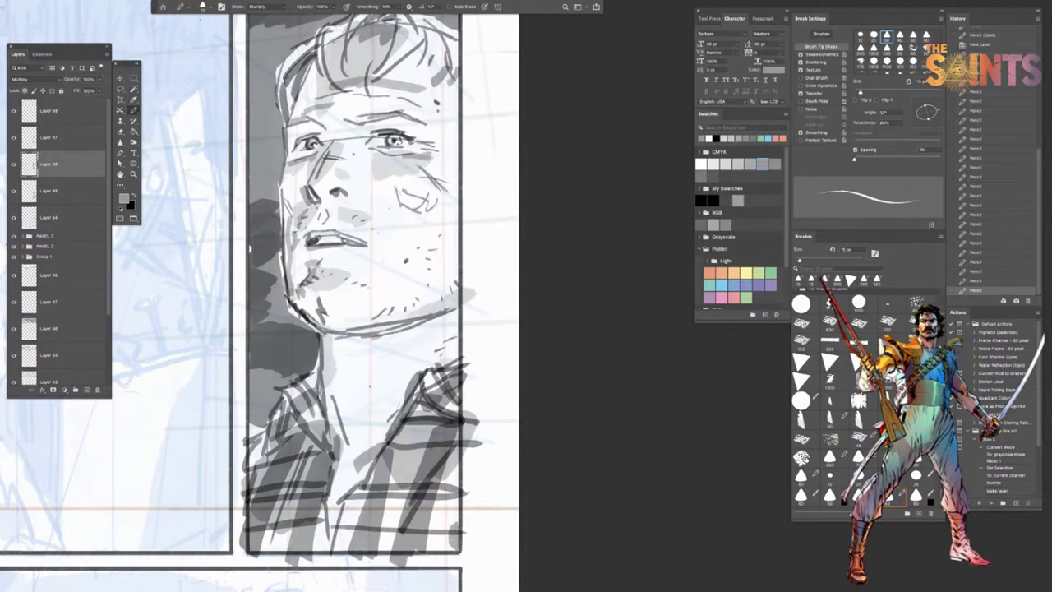
key(ctrl+z)
key(bracketleft)
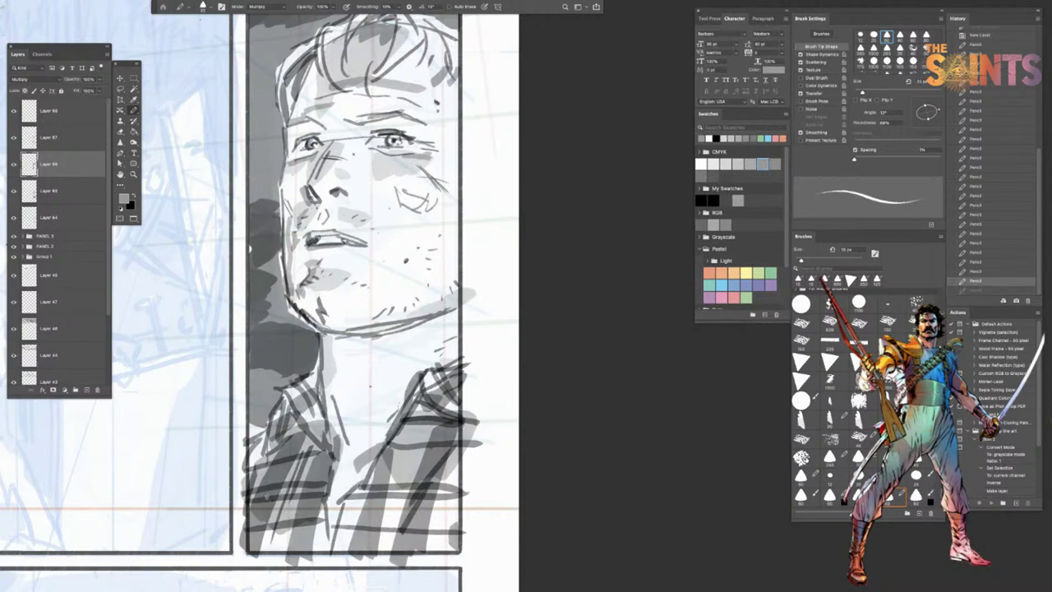
click(370, 385)
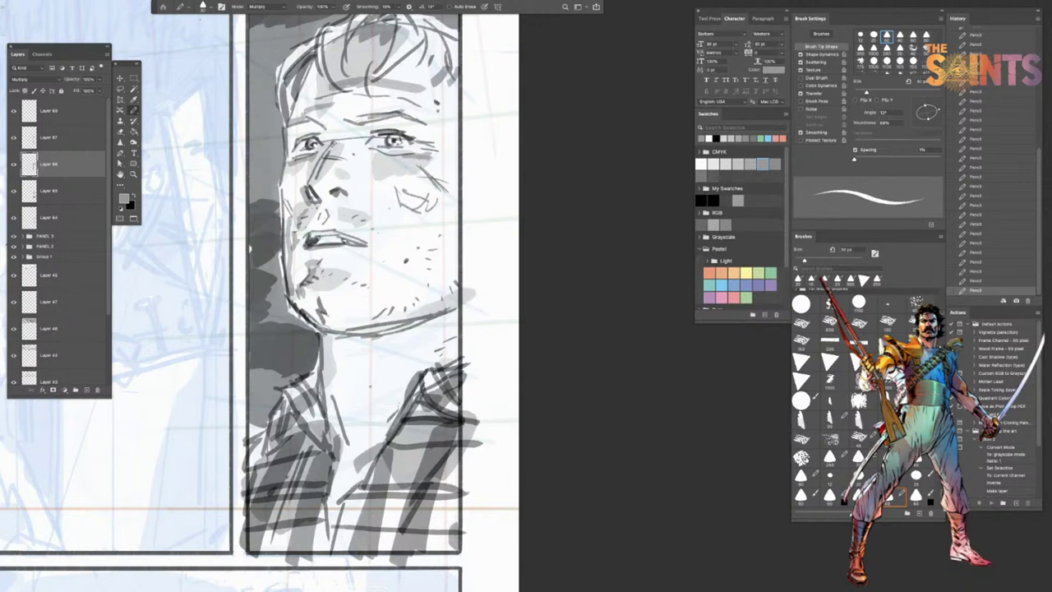
Step: Add gray strokes along the hairline and across the upper forehead of the close-up face, and save the document
mouse_move(313, 49)
mouse_down()
mouse_move(288, 74)
mouse_move(280, 117)
mouse_up()
mouse_move(301, 72)
mouse_down()
mouse_move(284, 107)
mouse_move(300, 84)
mouse_up()
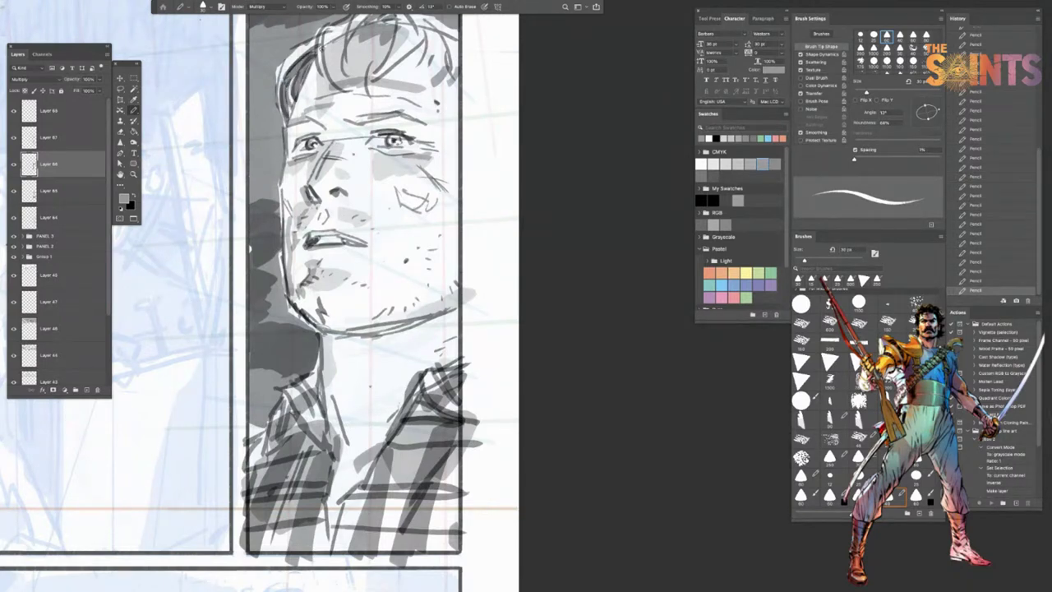
mouse_move(341, 55)
mouse_down()
mouse_move(361, 82)
mouse_move(423, 37)
mouse_up()
key(super+minus)
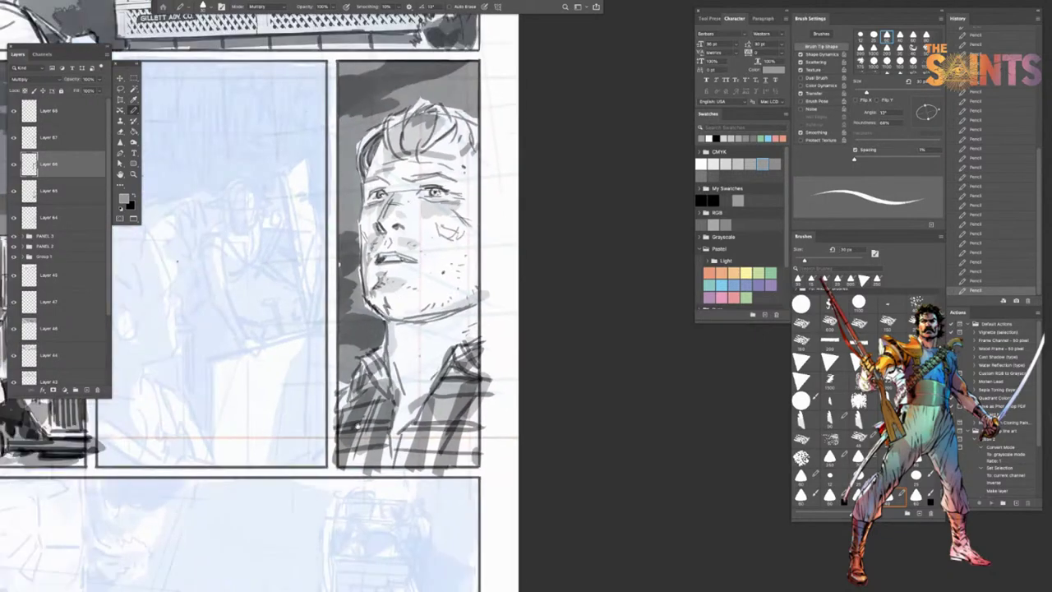
mouse_move(356, 425)
mouse_down()
mouse_move(461, 430)
mouse_move(430, 481)
mouse_move(399, 460)
mouse_move(476, 476)
mouse_up()
key(super+s)
drag(411, 479, 483, 488)
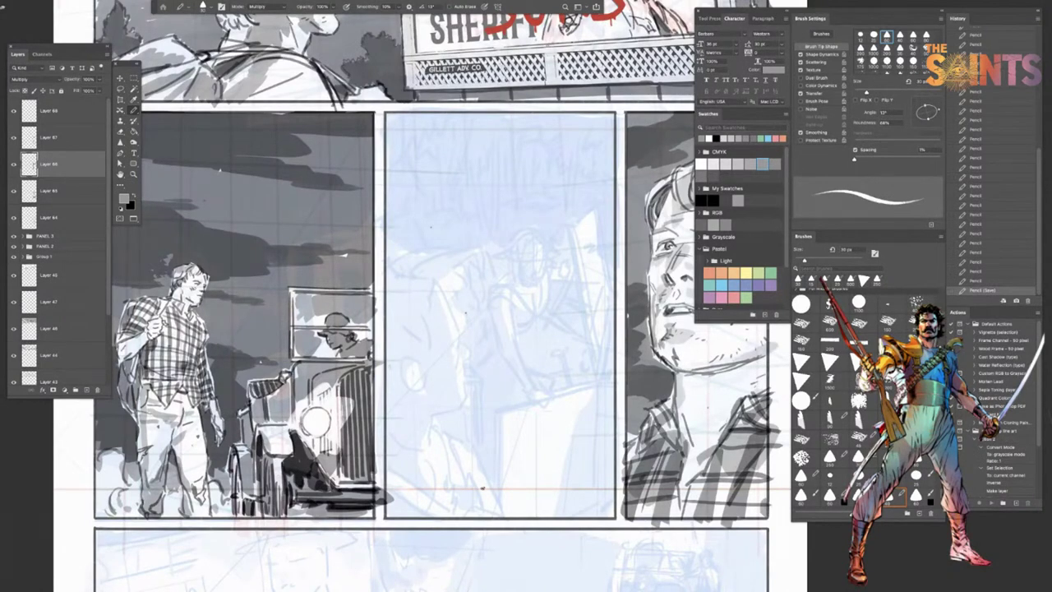
Step: Review the rendered panels in full-screen view, from the third row up to the opening road scene and back
drag(448, 416, 408, 468)
key(f)
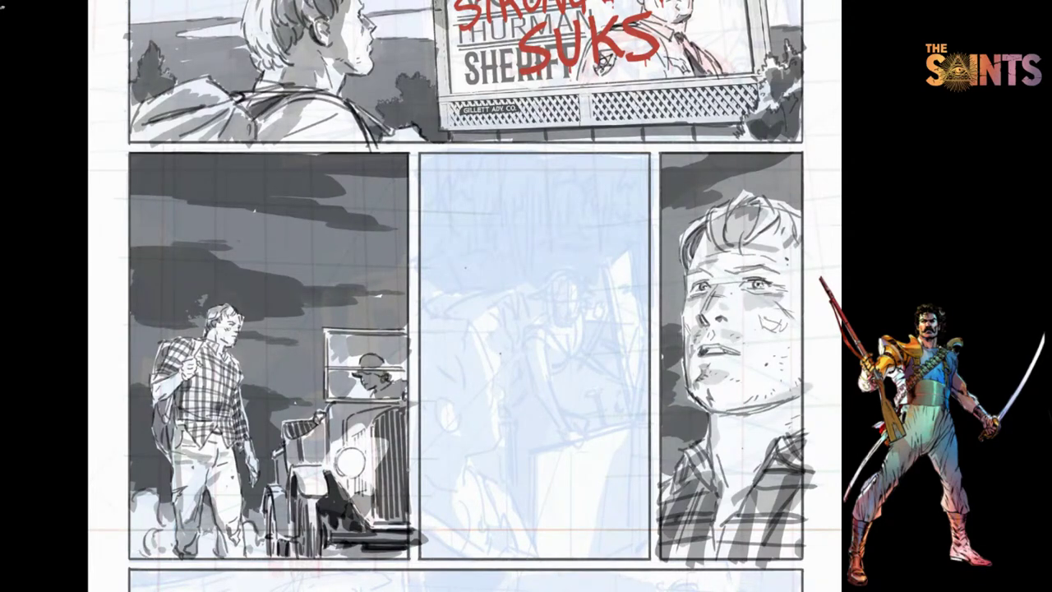
scroll(501, 354, down, 5)
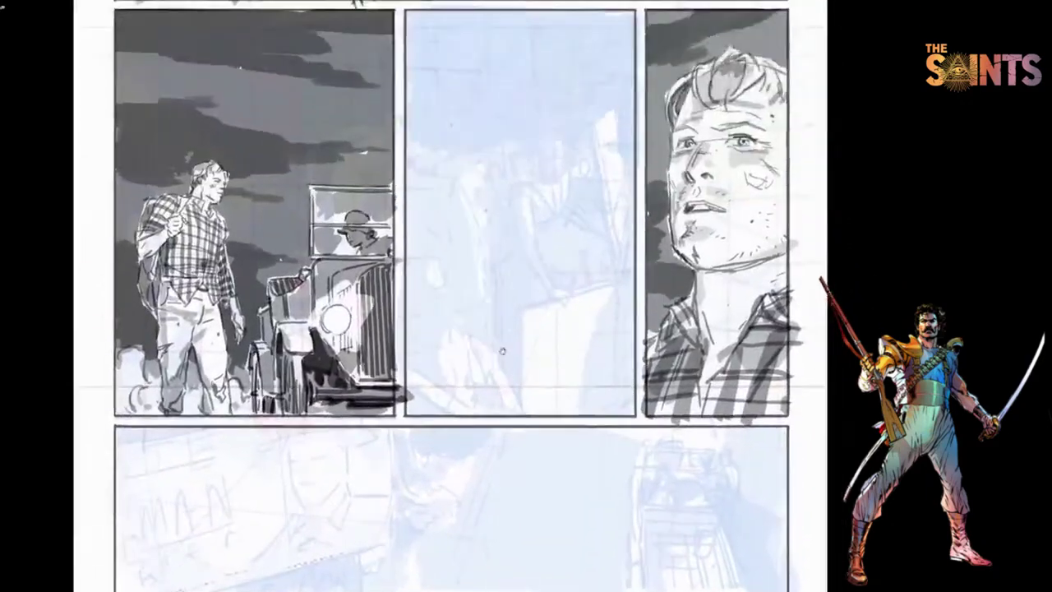
scroll(501, 353, down, 3)
scroll(493, 366, up, 10)
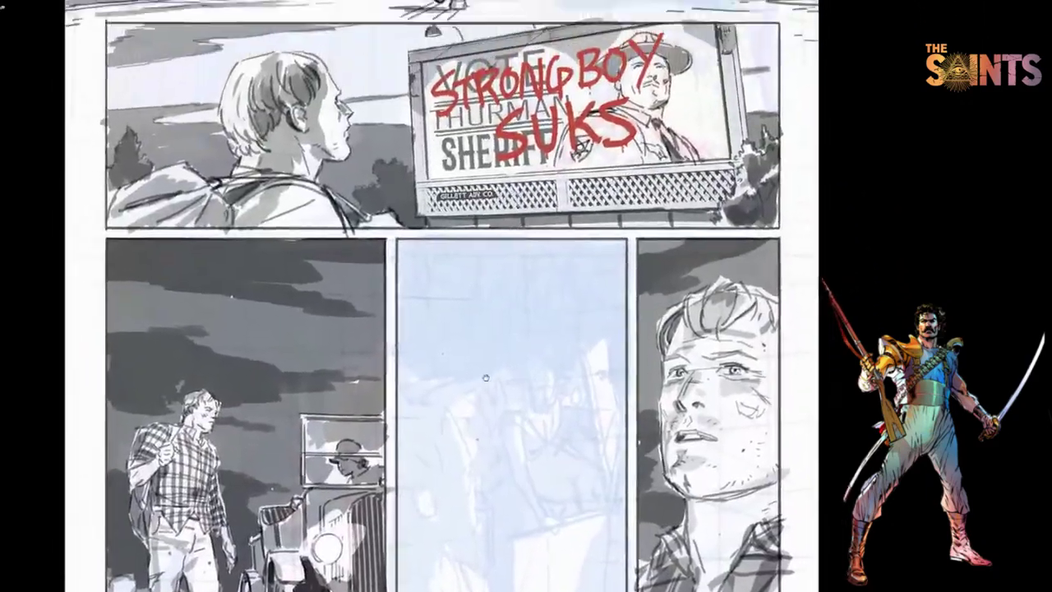
scroll(485, 377, up, 10)
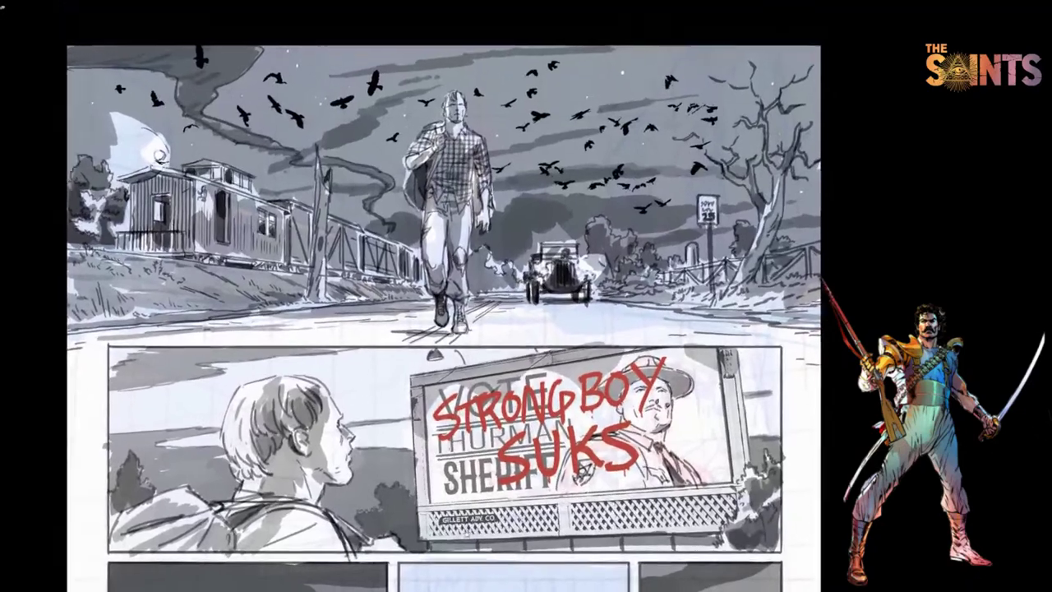
drag(465, 530, 471, 514)
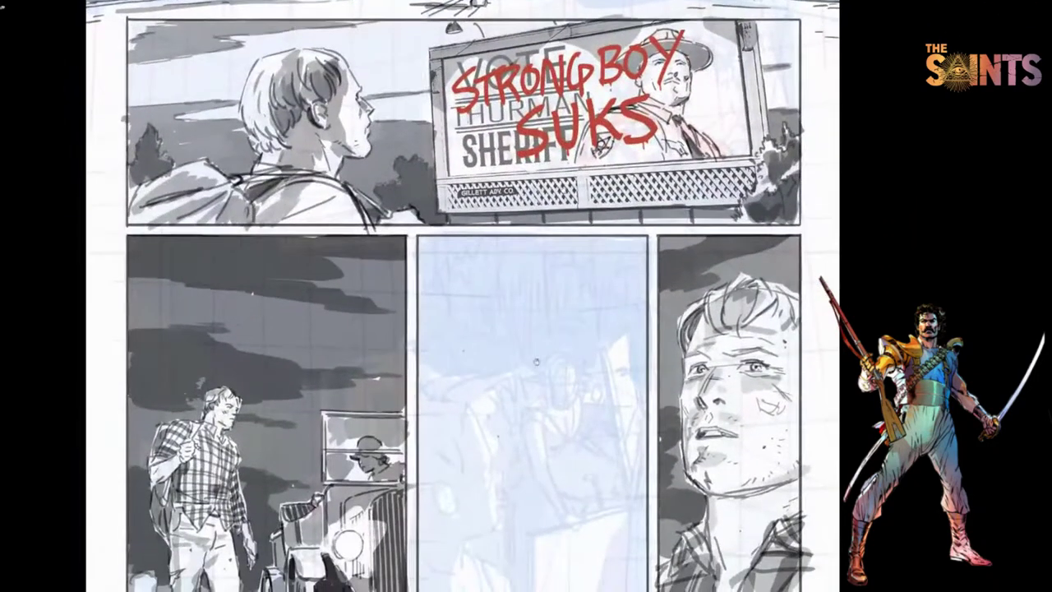
mouse_move(523, 418)
mouse_down()
mouse_move(527, 364)
mouse_move(515, 401)
mouse_up()
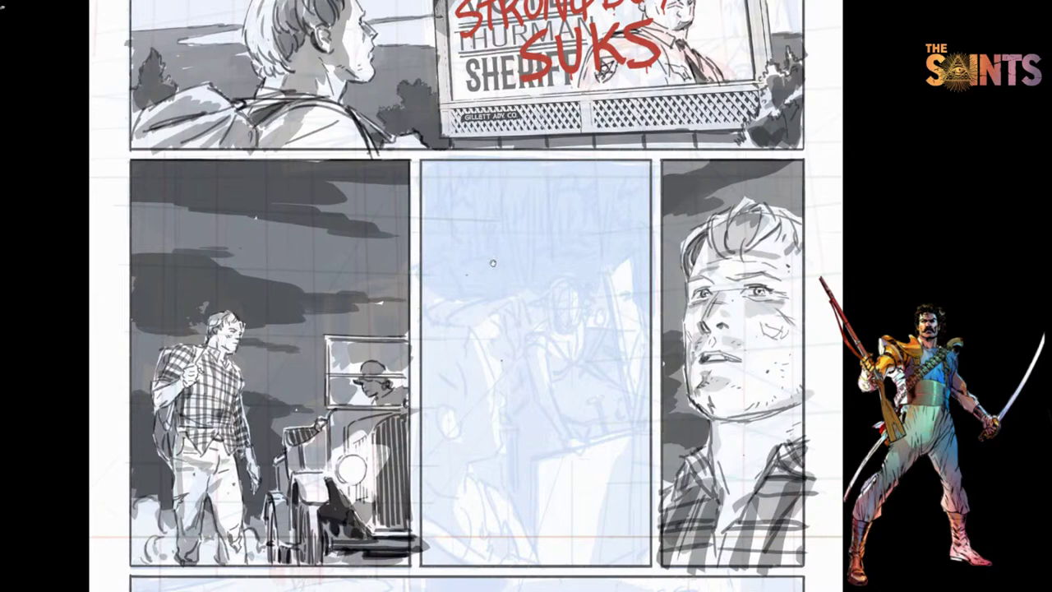
drag(493, 263, 491, 268)
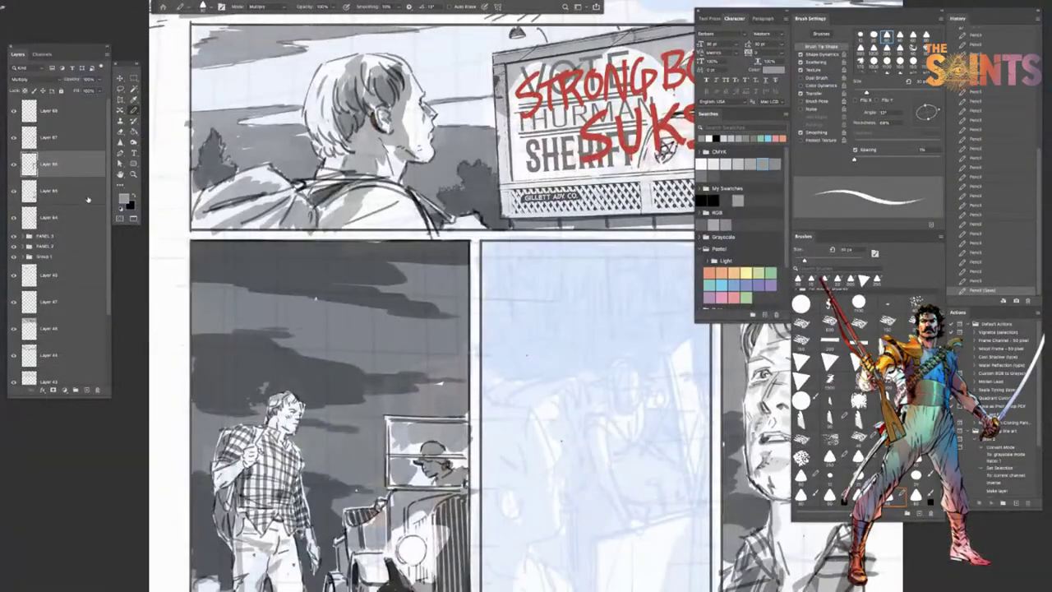
Step: Lasso two crows in the sky left of the walking man in the top scene, and copy and paste them onto a new layer
click(76, 275)
scroll(411, 296, up, 5)
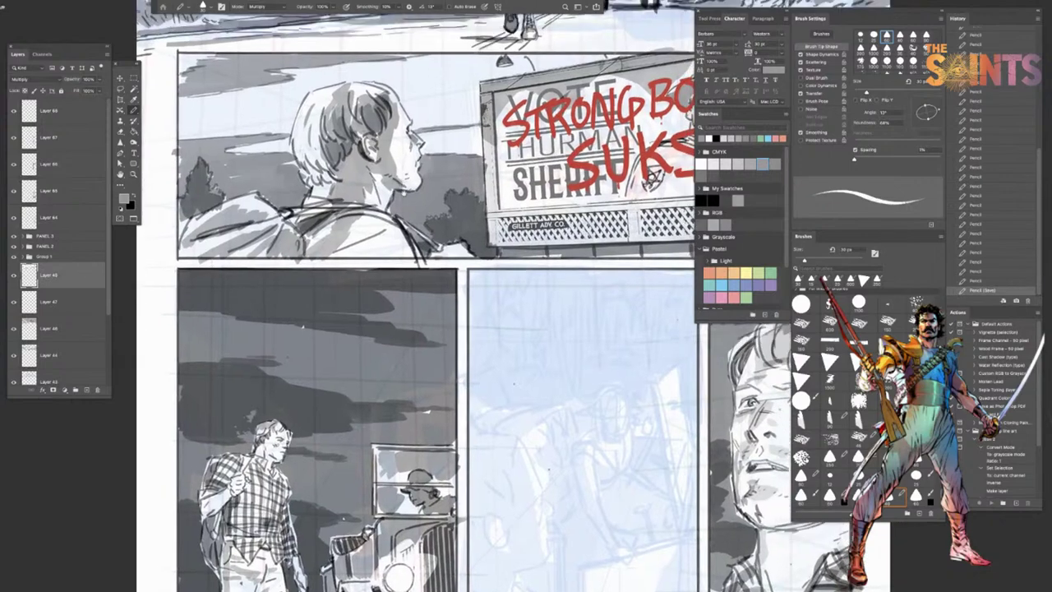
drag(403, 370, 380, 437)
key(l)
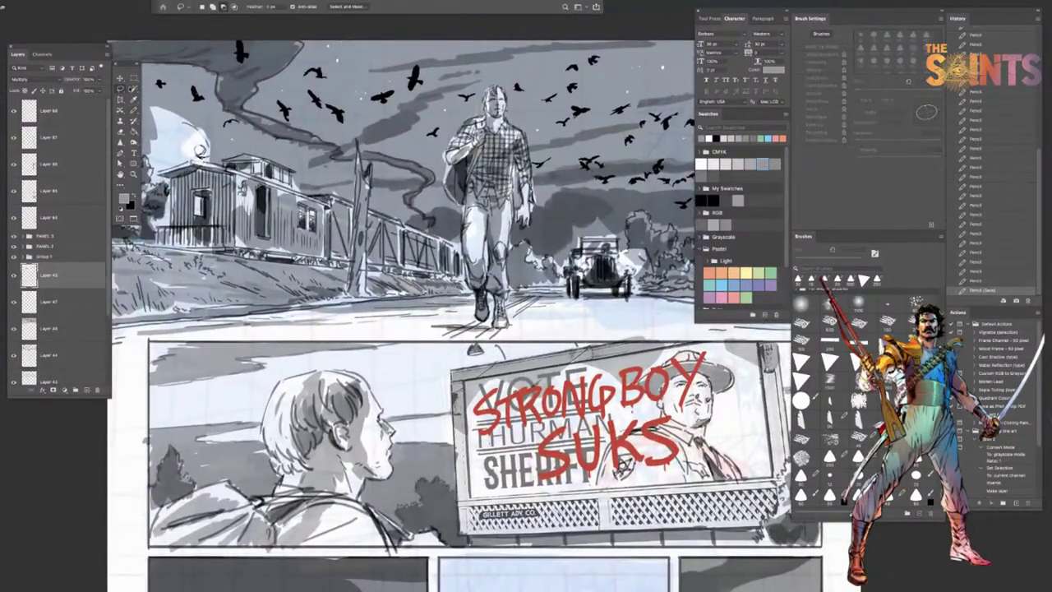
mouse_move(431, 62)
mouse_down()
mouse_move(399, 120)
mouse_move(438, 71)
mouse_up()
drag(444, 501, 482, 95)
key(ctrl+c)
key(ctrl+v)
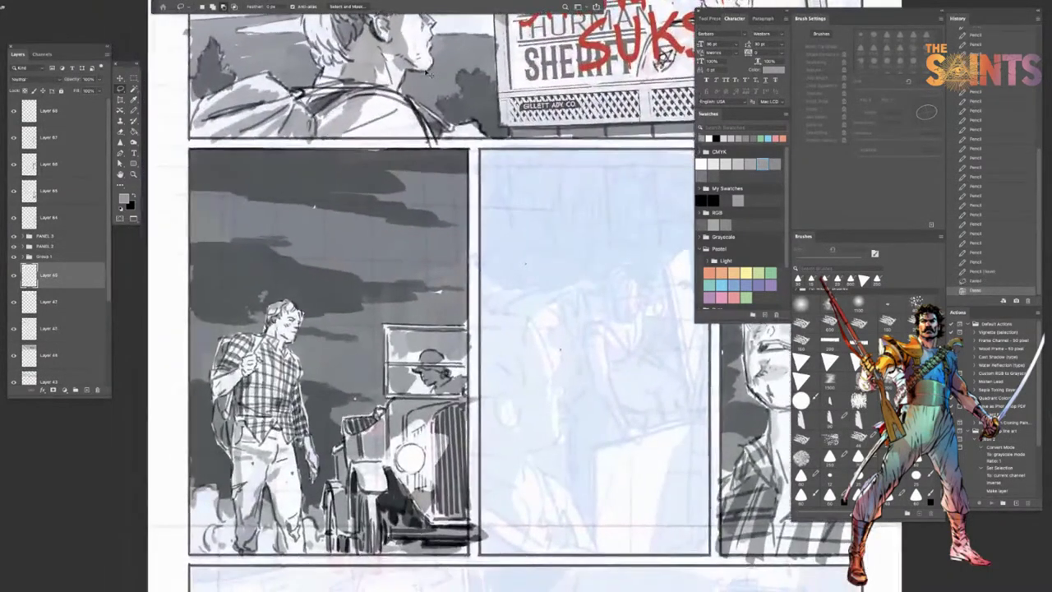
Step: Bring the pasted crow layer to the top of the layer stack and move the crows into the sky of the man-and-truck panel
key(v)
drag(70, 278, 70, 100)
key(ctrl+t)
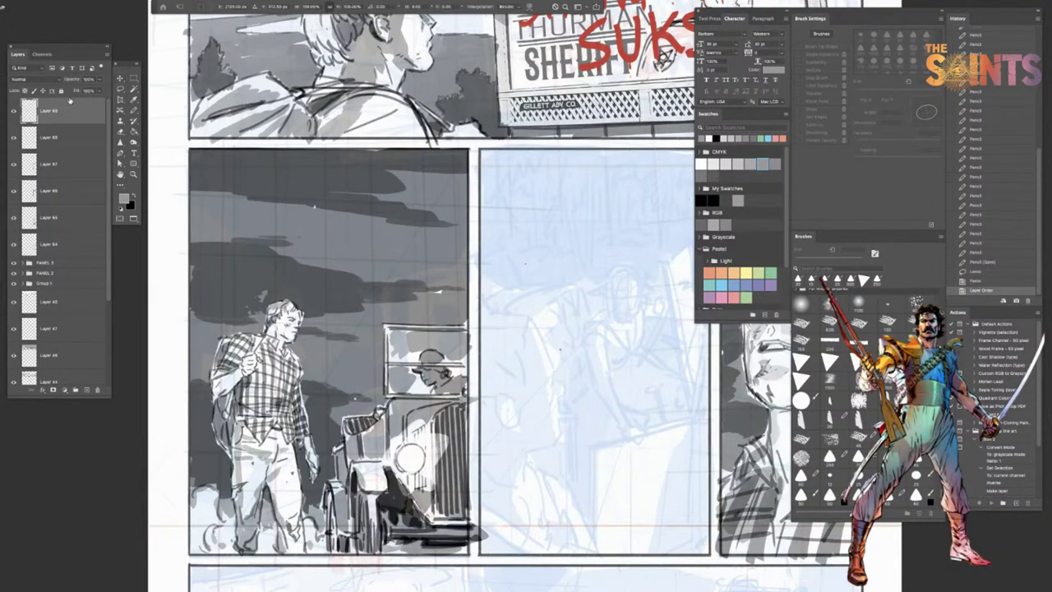
drag(408, 139, 357, 389)
scroll(410, 328, up, 3)
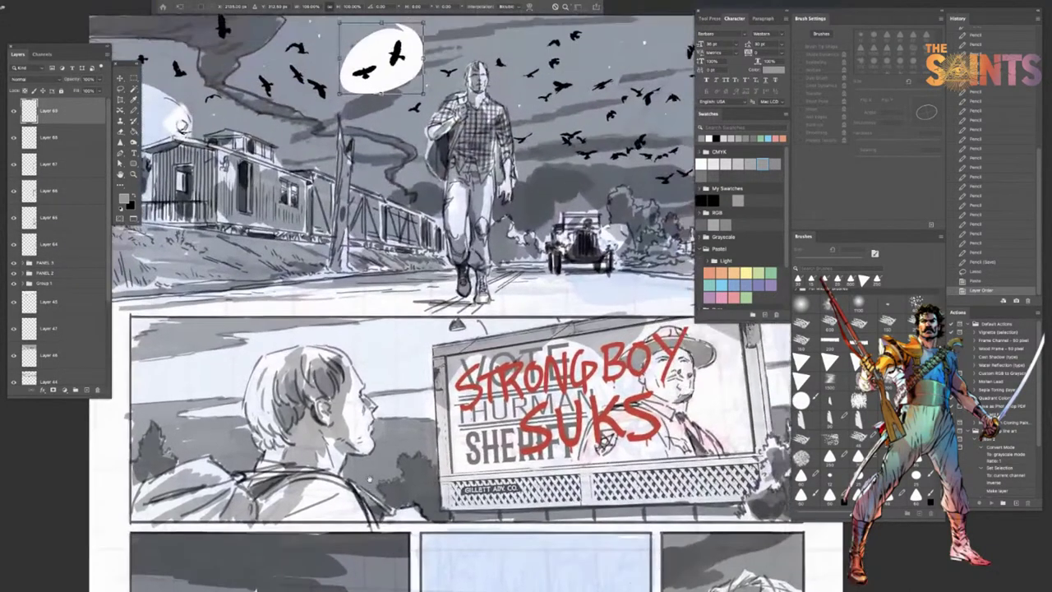
drag(389, 94, 386, 306)
key(Return)
Step: Flip the pasted crows horizontally and set their layer's blending mode to Multiply
key(ctrl+t)
right_click(386, 313)
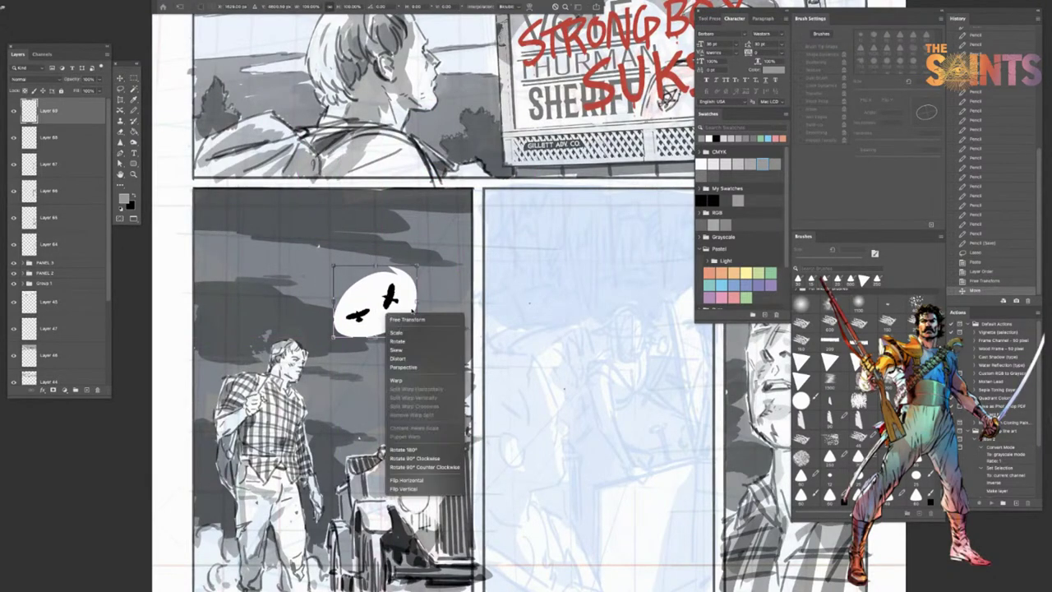
click(420, 357)
right_click(384, 315)
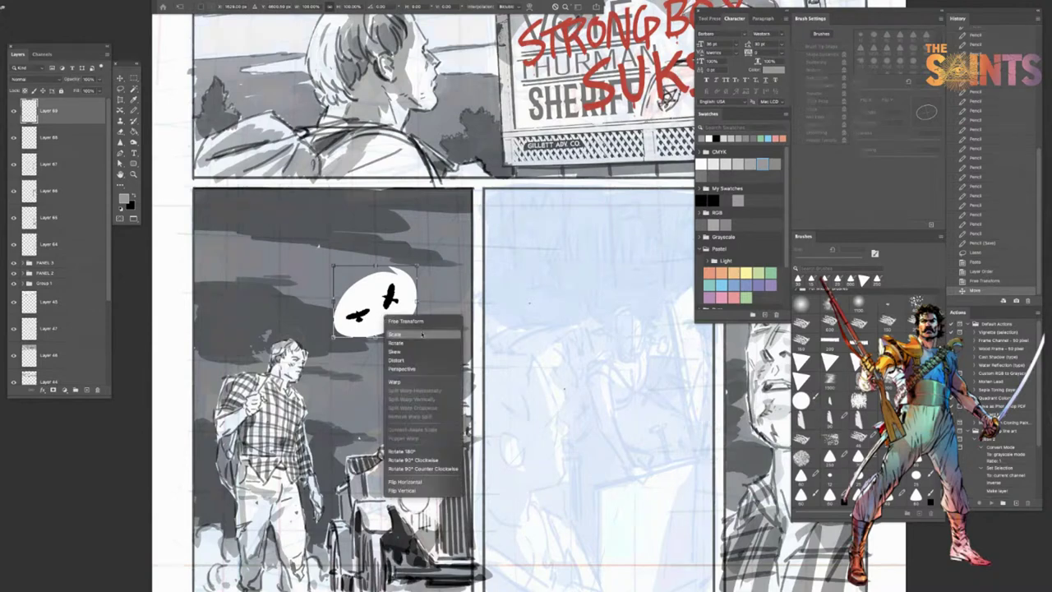
click(425, 480)
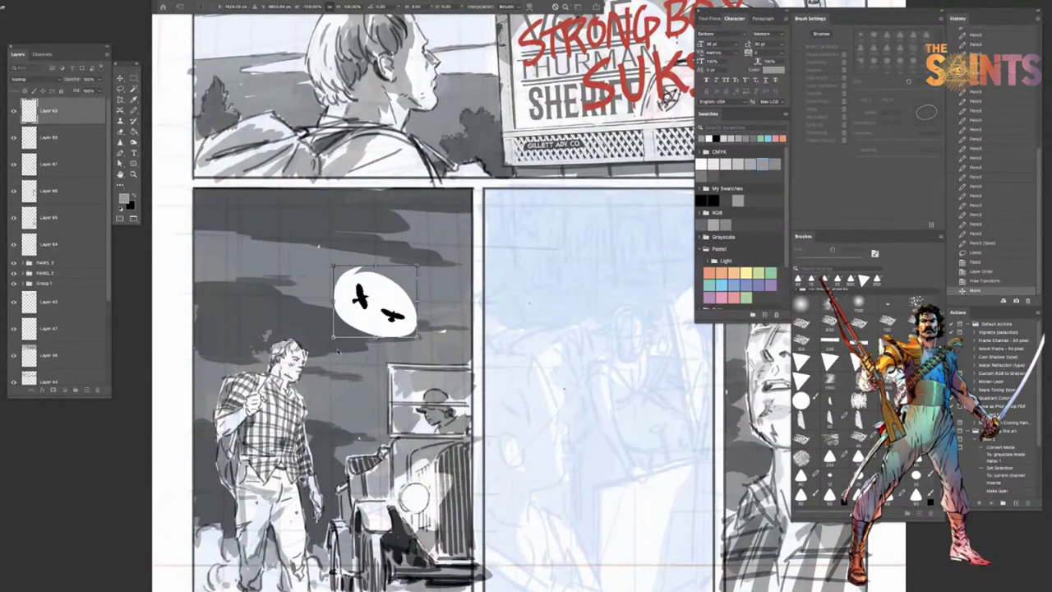
click(33, 79)
click(39, 108)
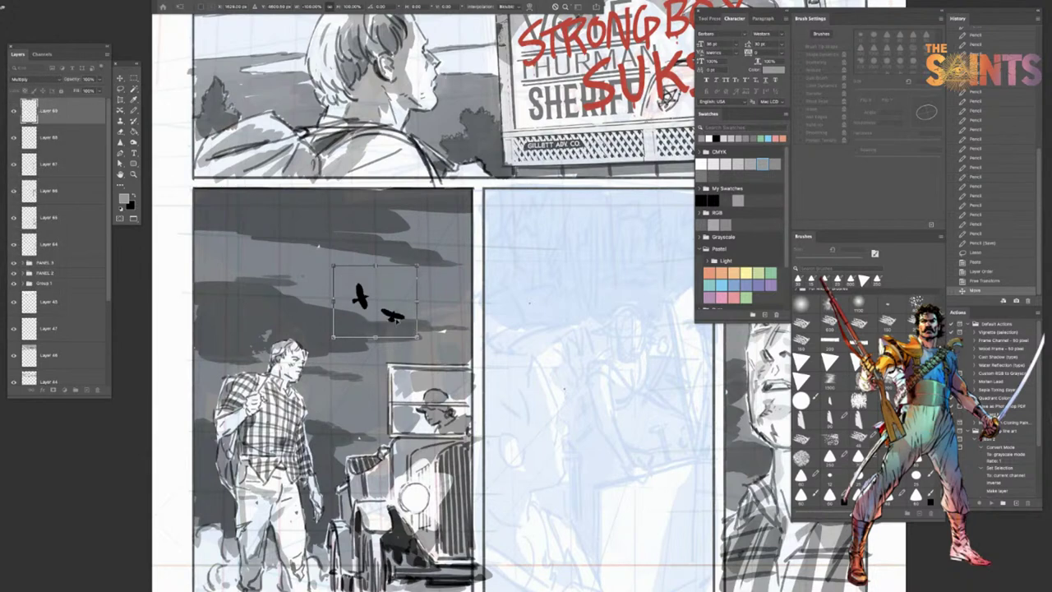
Step: Place the crows in the sky above and to the left of the man, and put their layer into the PANEL 3 group
drag(397, 319, 374, 388)
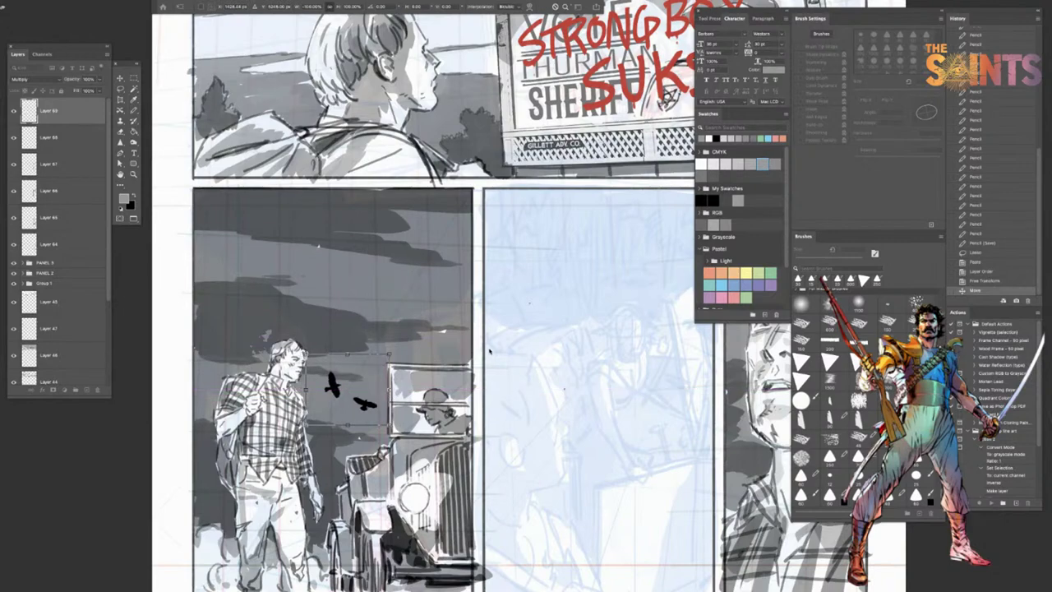
key(Return)
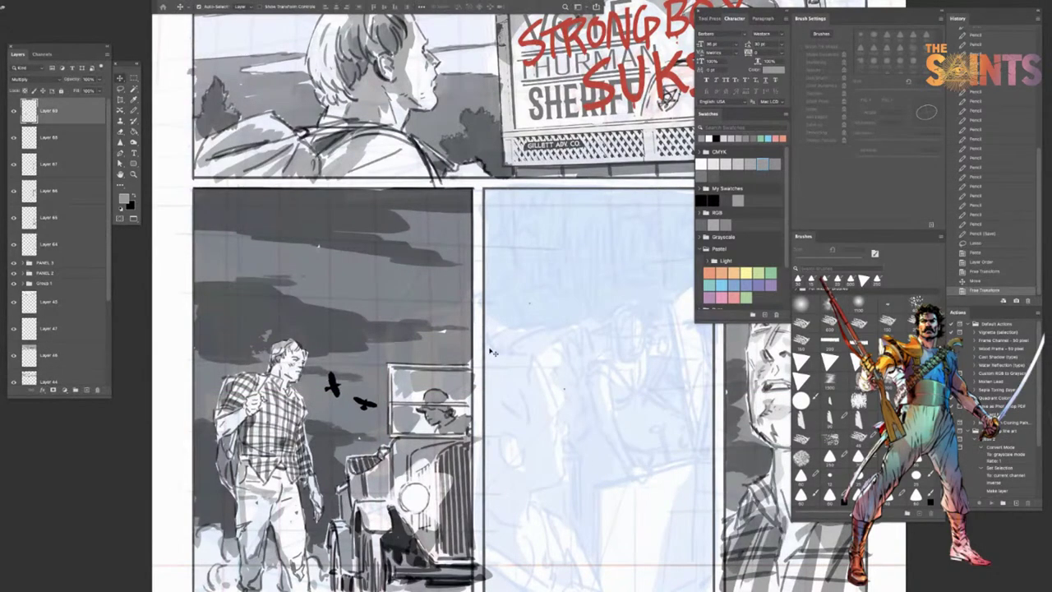
scroll(509, 350, down, 5)
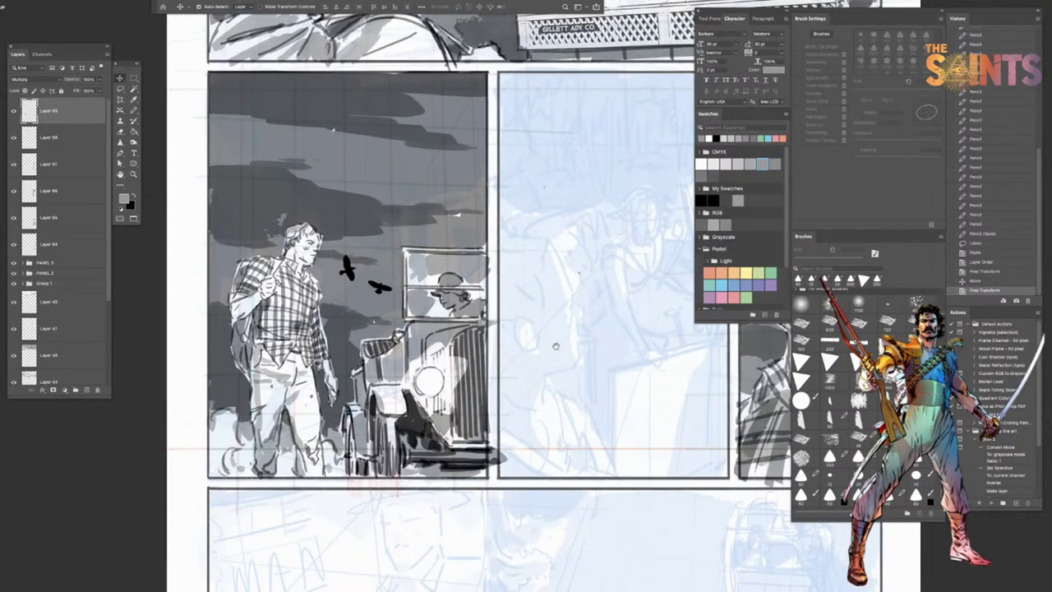
drag(380, 287, 272, 158)
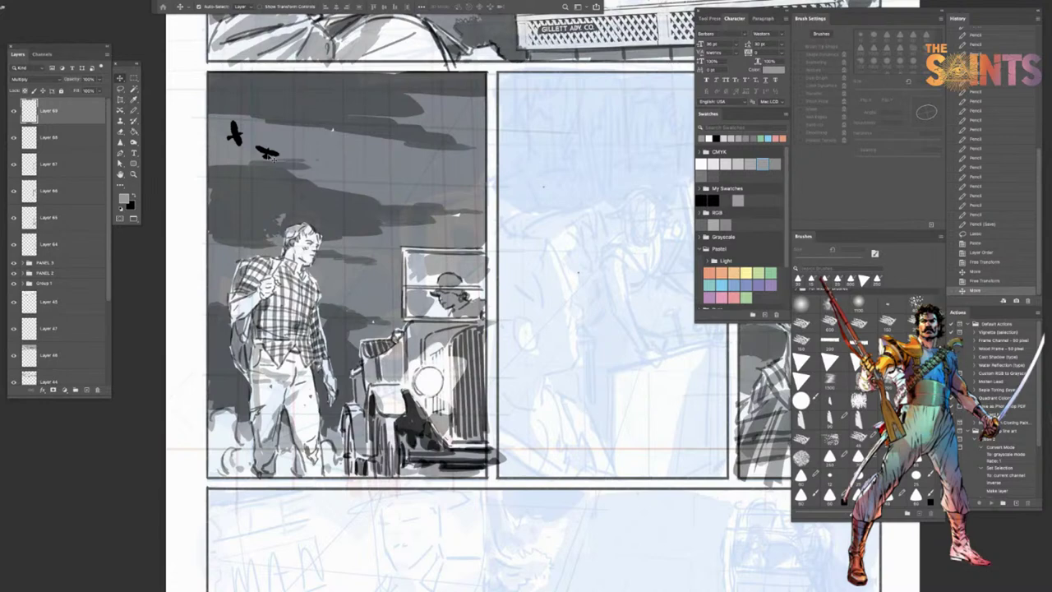
drag(78, 122, 73, 274)
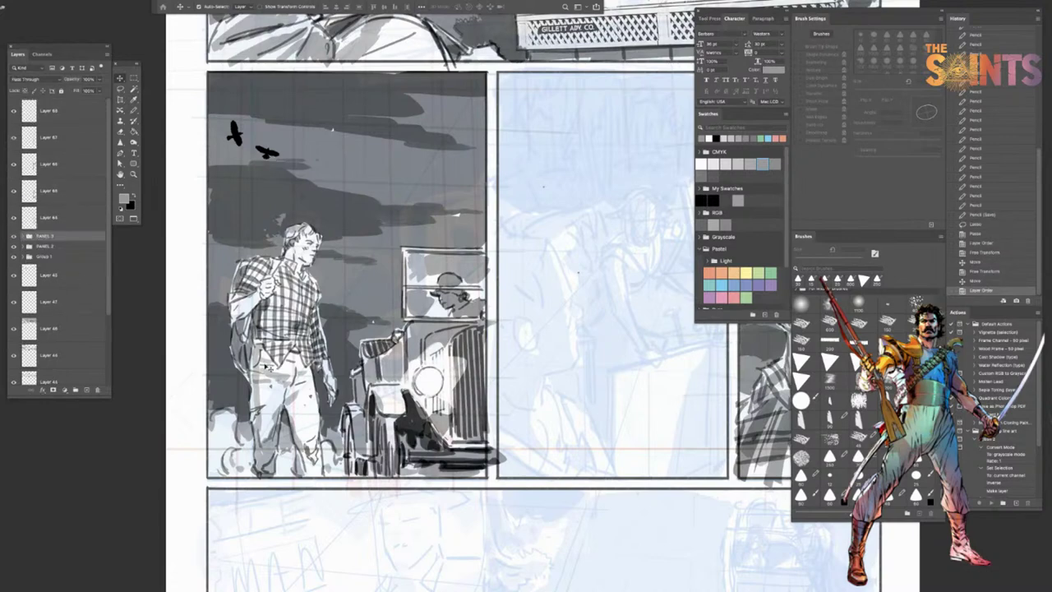
Step: Save the document, look over the page from the opening scene to the third row, and clear the layer selection
key(super+s)
drag(298, 359, 303, 385)
key(super+minus)
drag(393, 347, 326, 570)
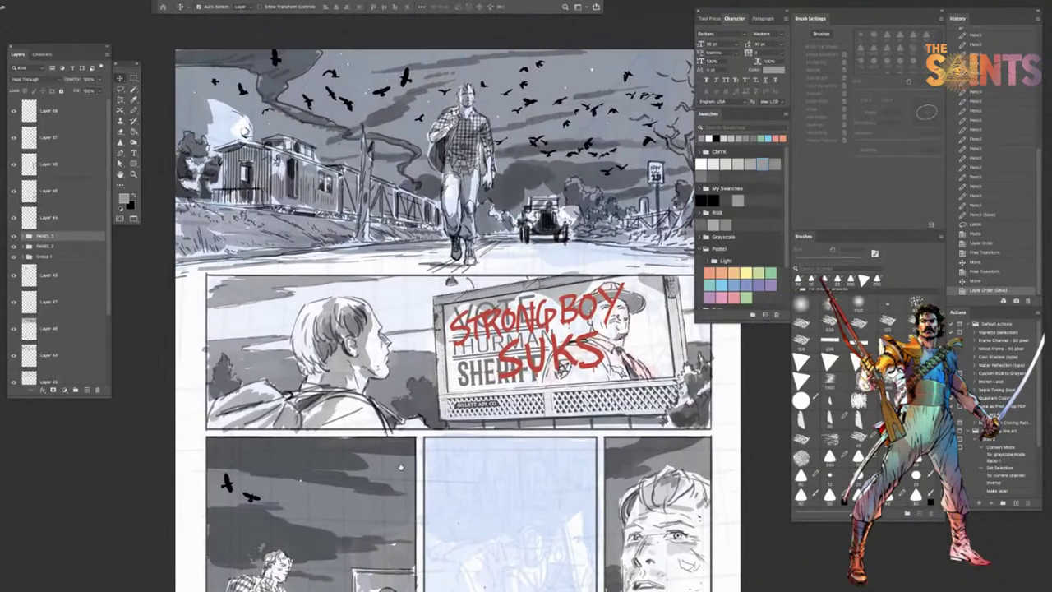
drag(401, 466, 399, 462)
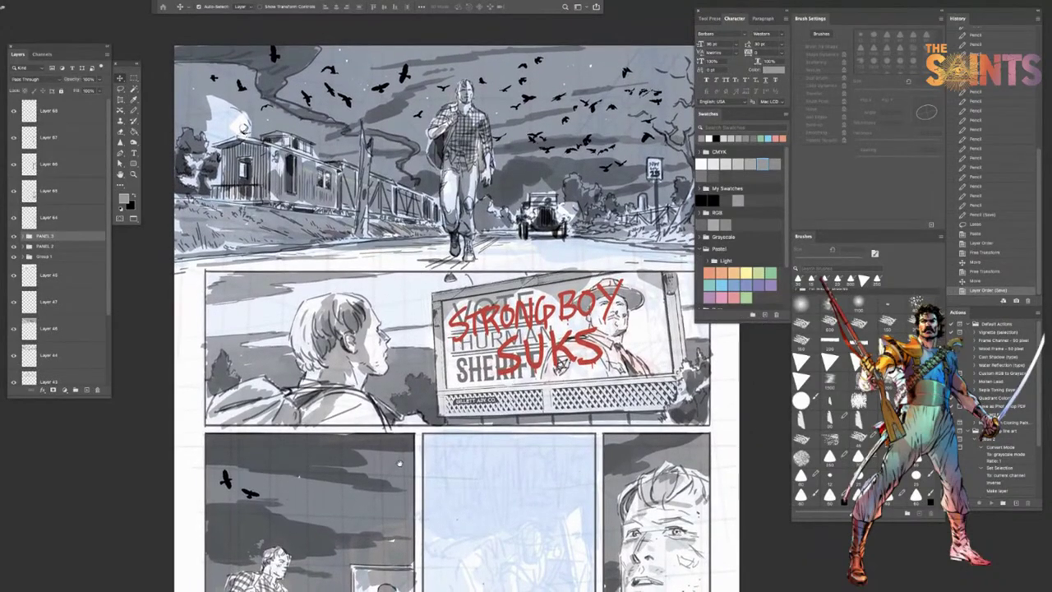
scroll(460, 328, down, 3)
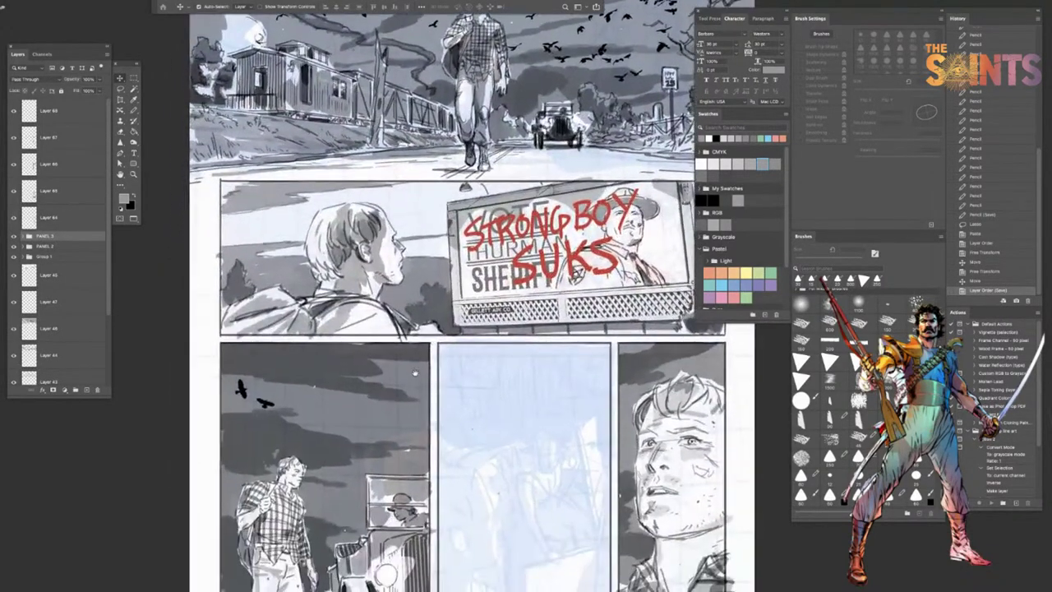
scroll(460, 328, down, 3)
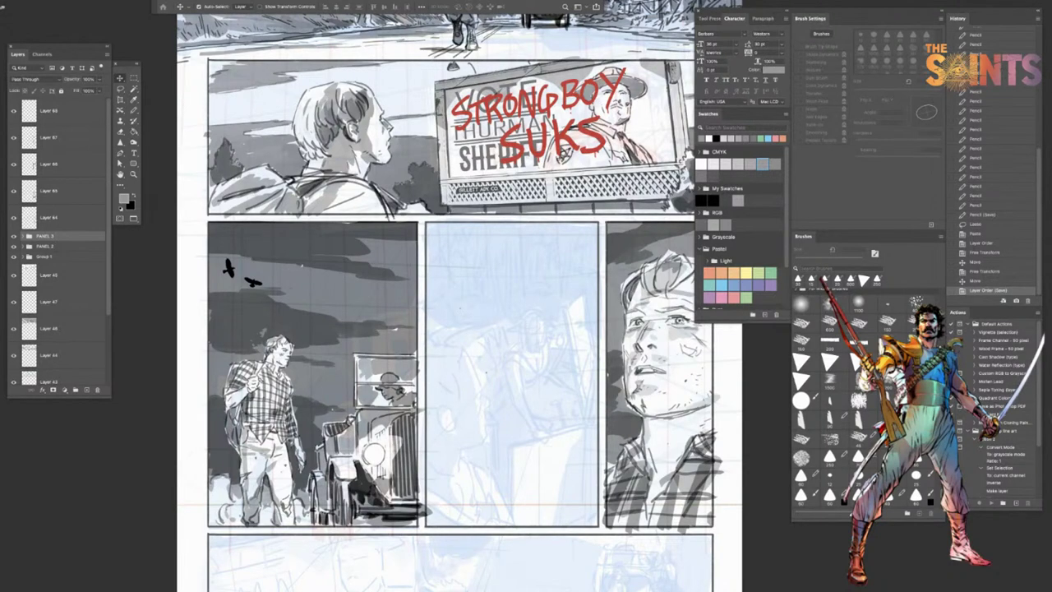
click(156, 406)
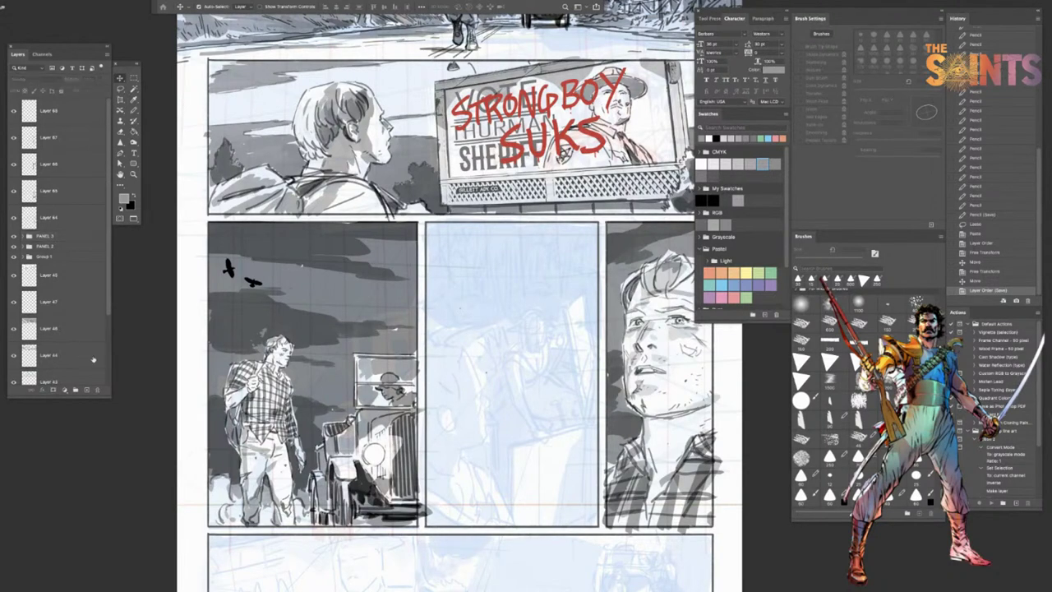